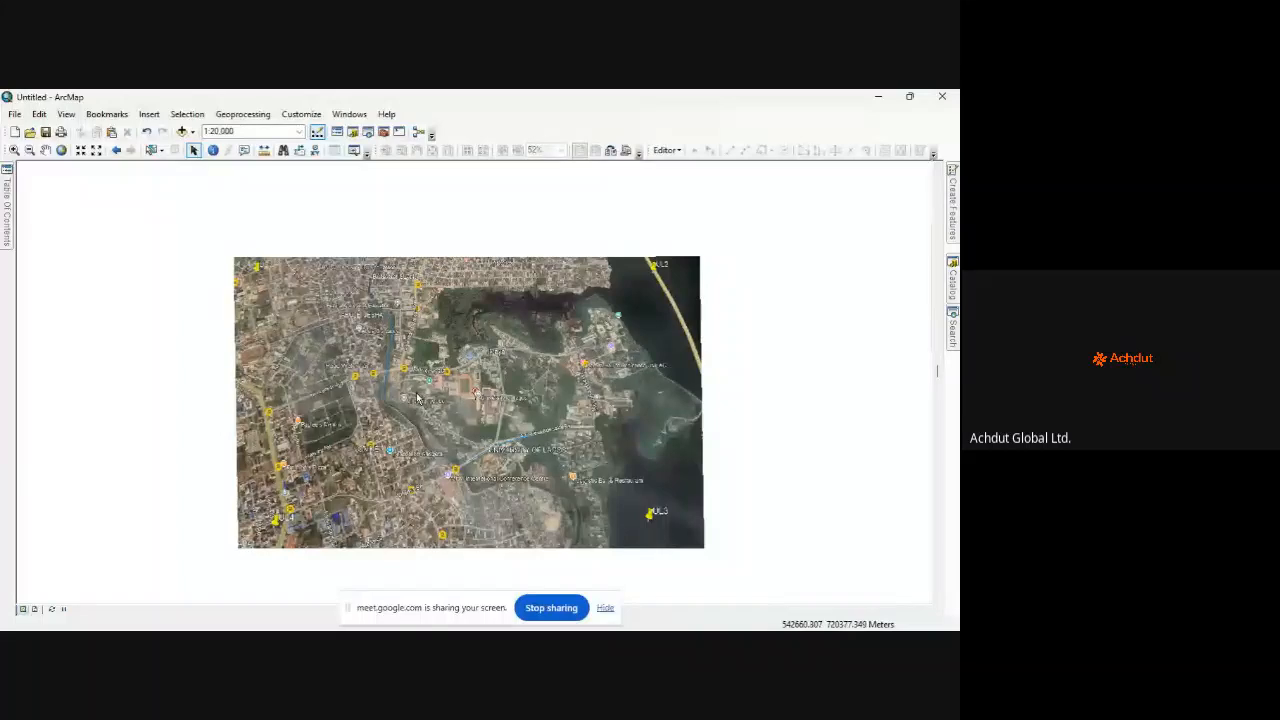
# Step: Switch to WPS Presentation and start the slide show from the "Introduction to Geographic Information System (GIS)" slide
pyautogui.moveTo(607, 628)
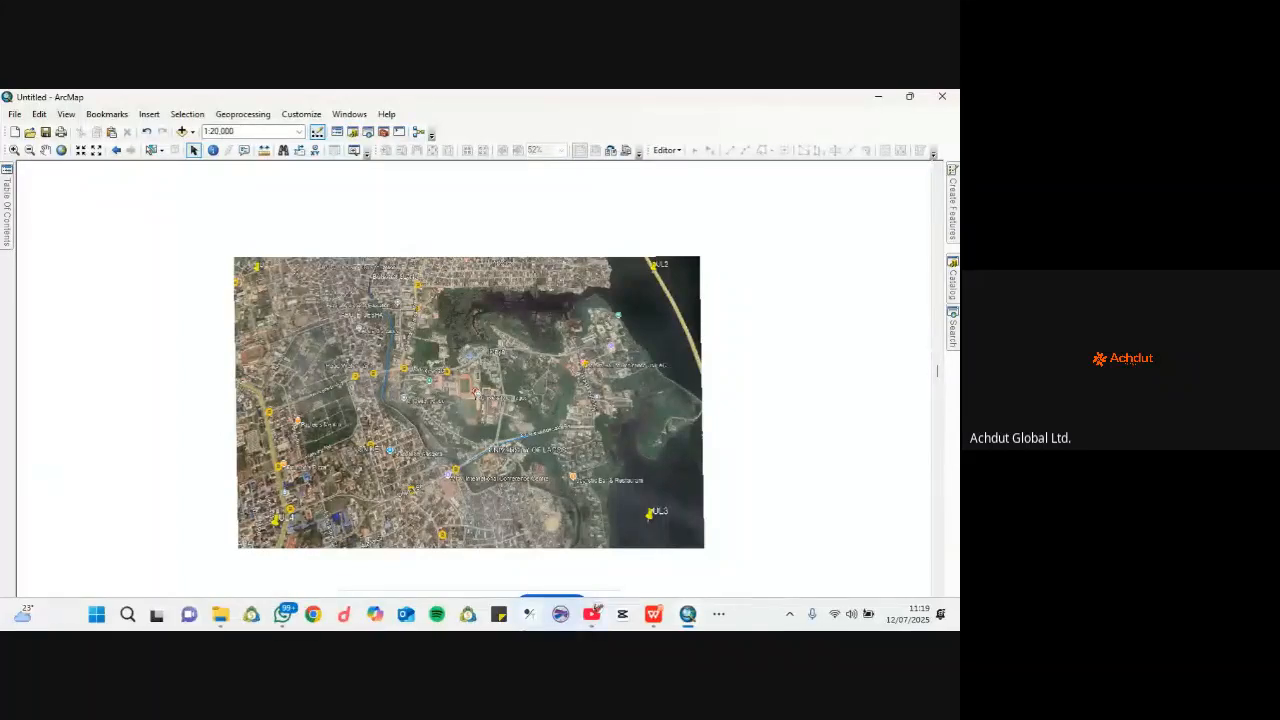
pyautogui.click(654, 615)
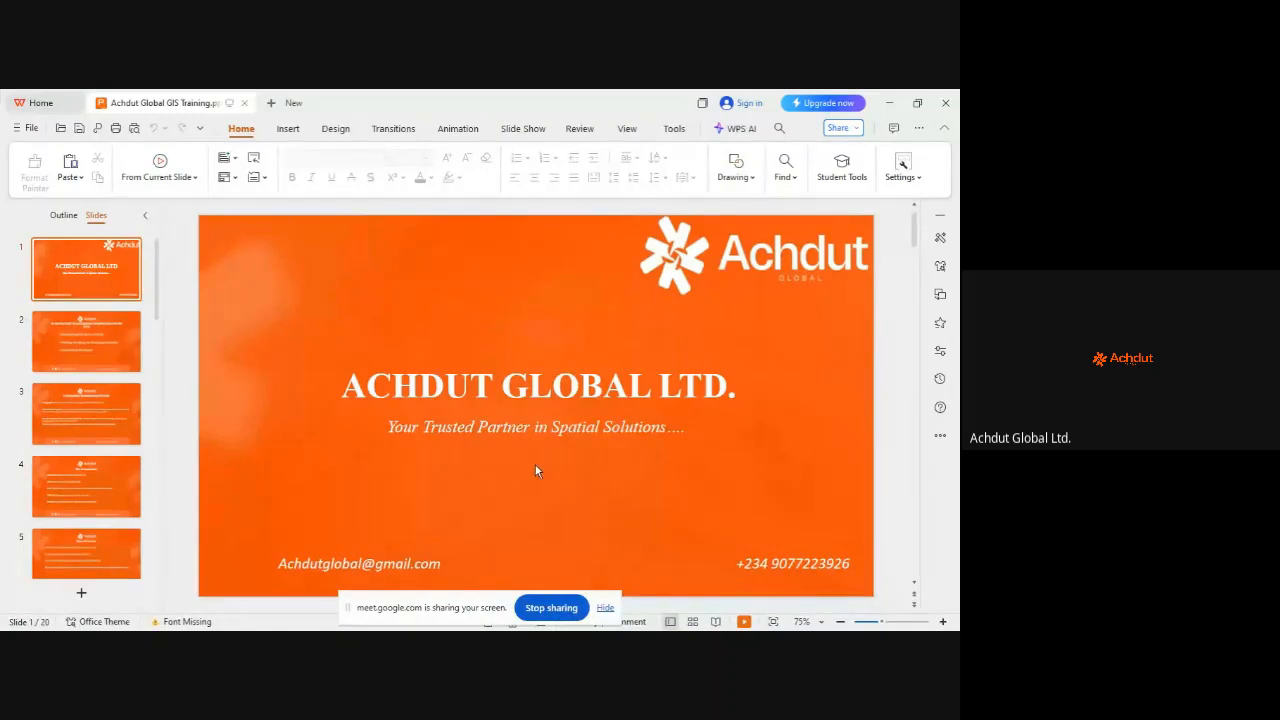
pyautogui.scroll(-1, 528, 474)
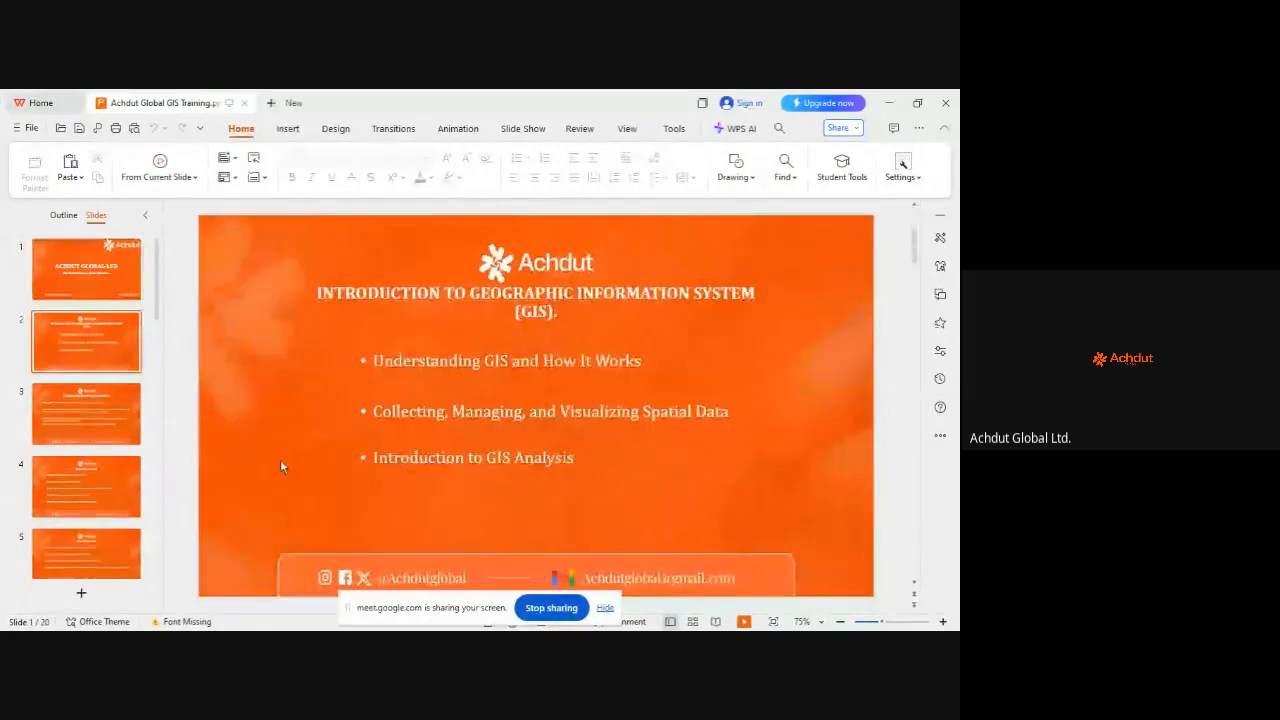
pyautogui.scroll(-1, 281, 466)
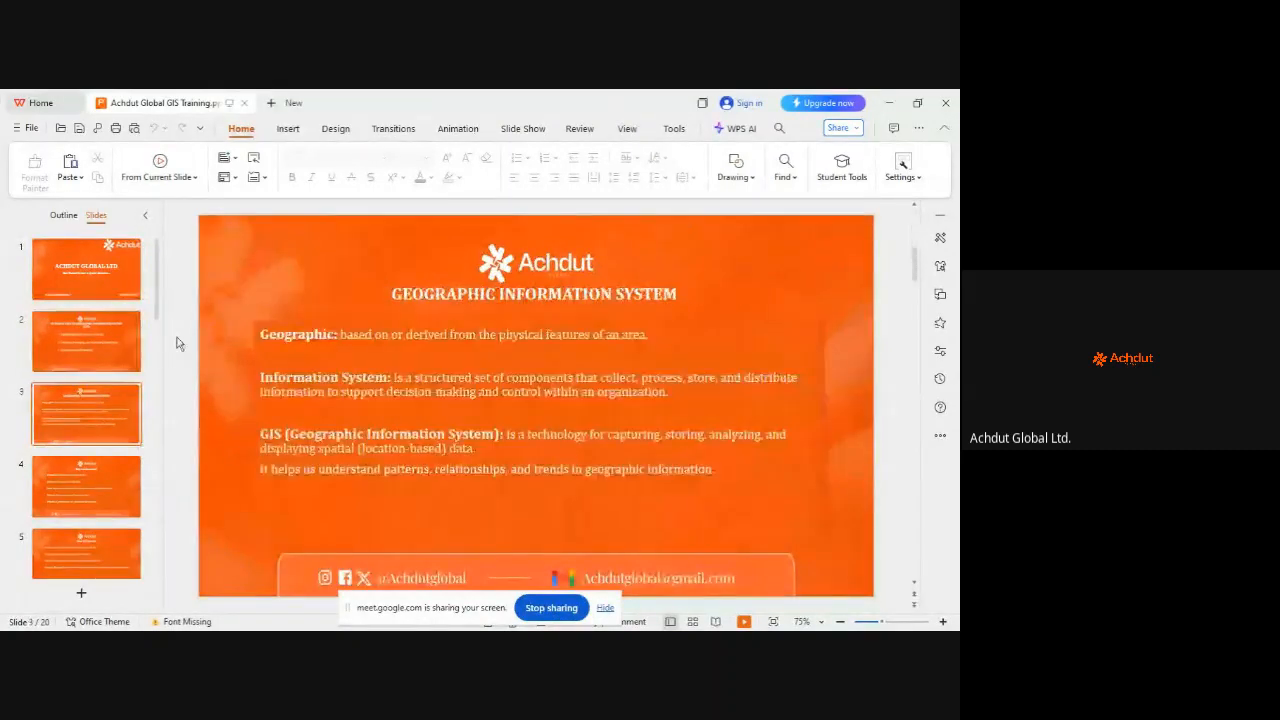
pyautogui.click(91, 337)
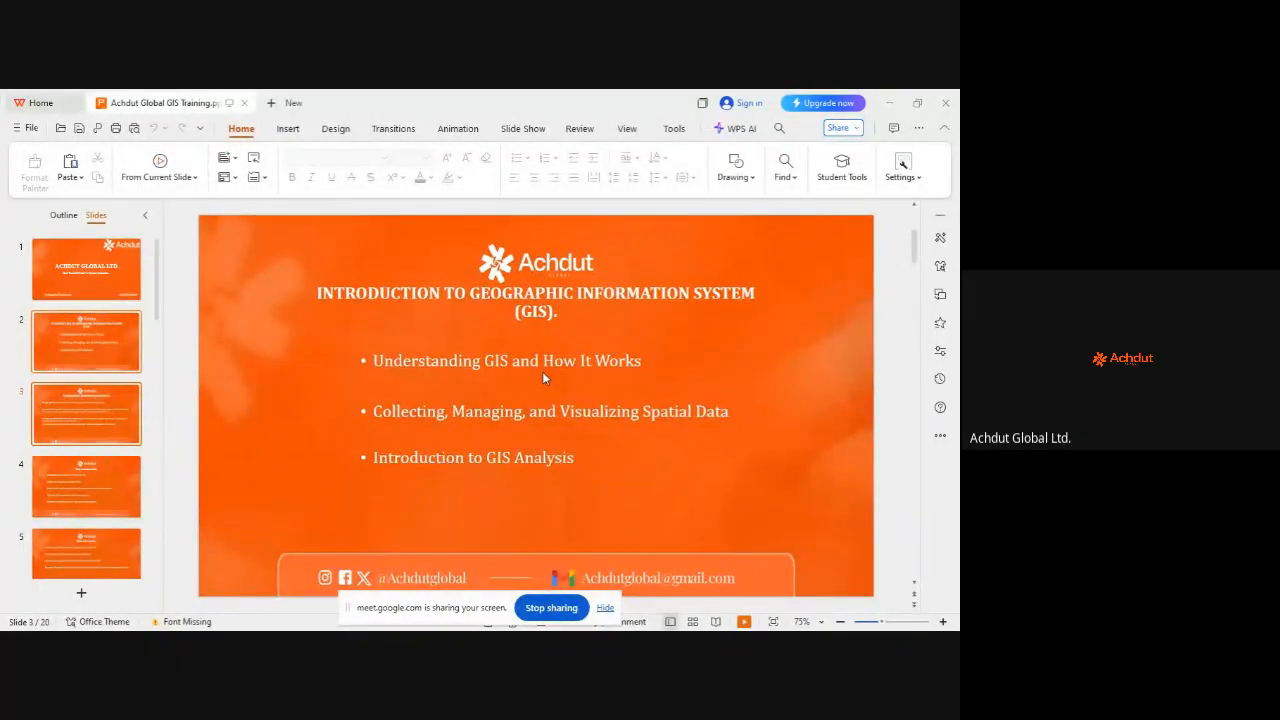
pyautogui.hotkey('shift', 'F5')
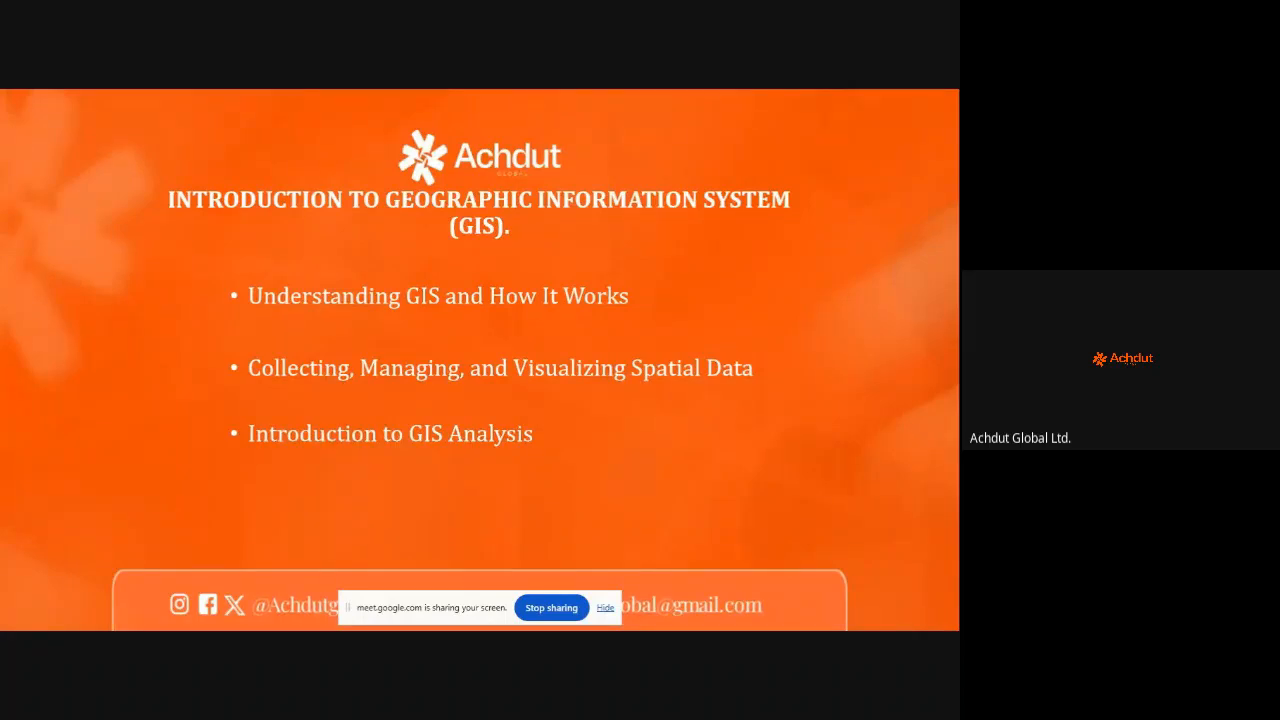
# Step: Present the slides from the GIS definition through spatial data collection, up to "Introduction to QGIS, ArcMap & ArcGIS Pro"
pyautogui.press('Right')
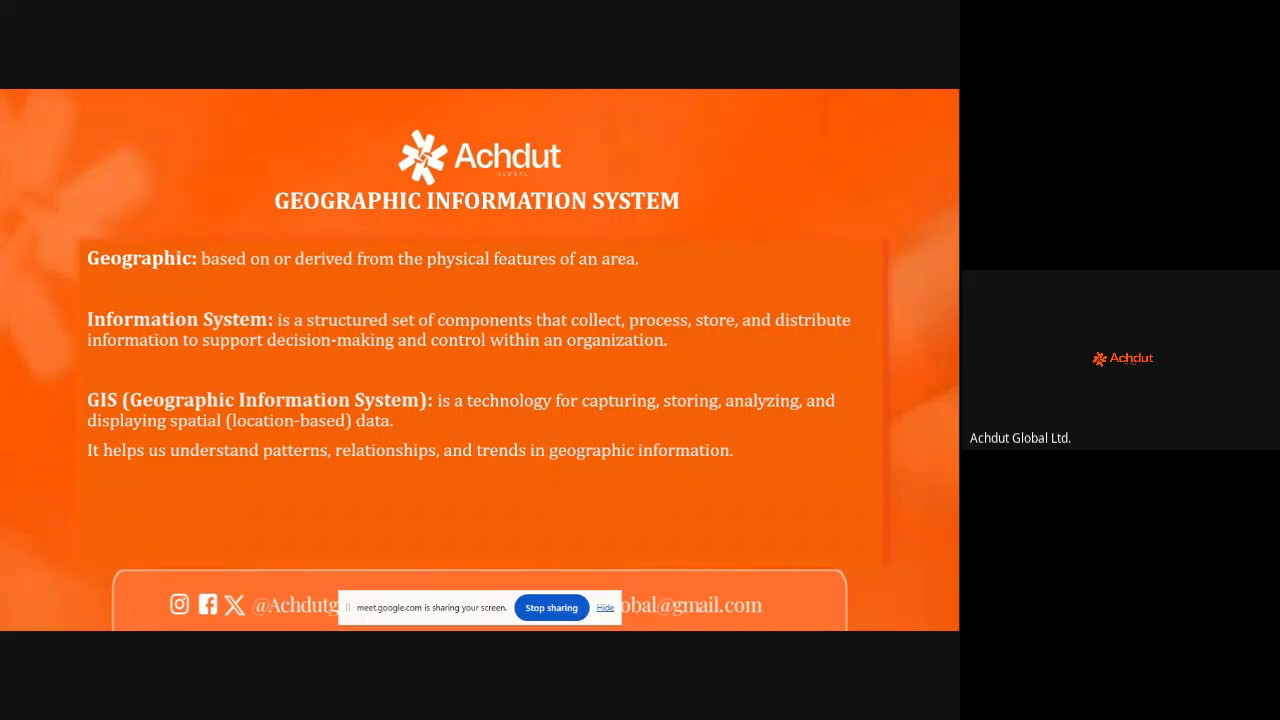
pyautogui.press('Right')
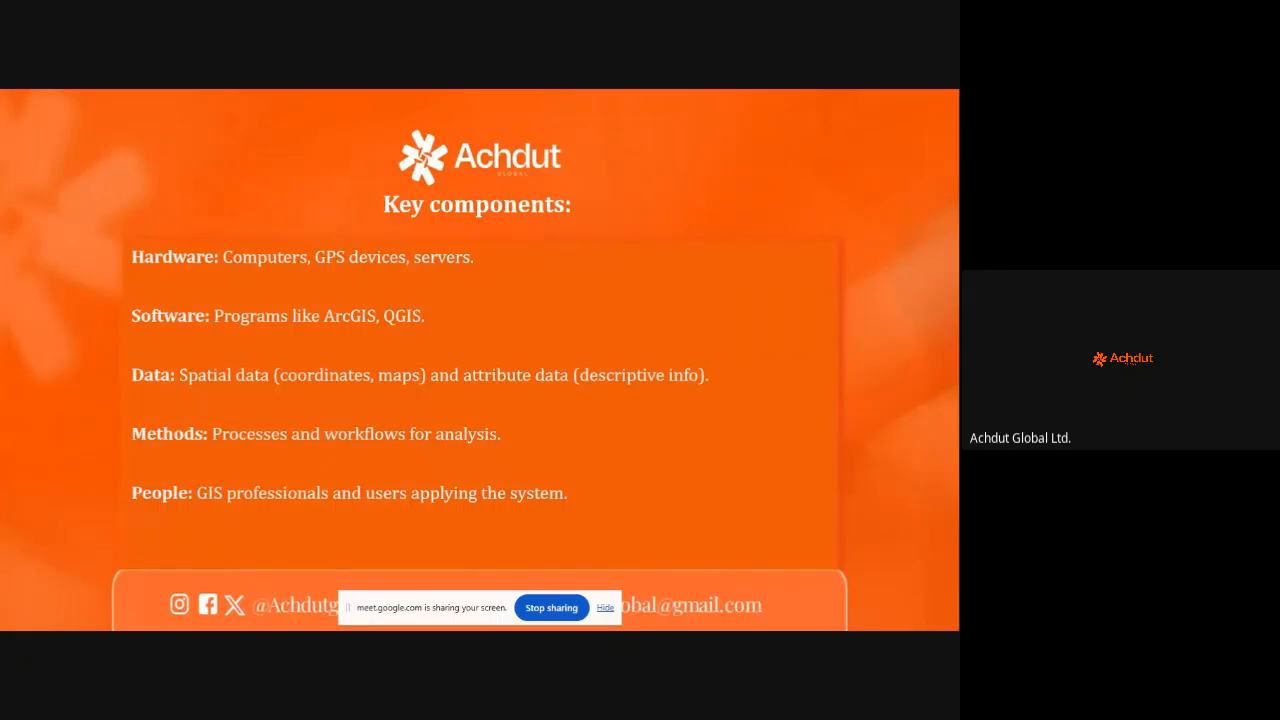
pyautogui.press('Right')
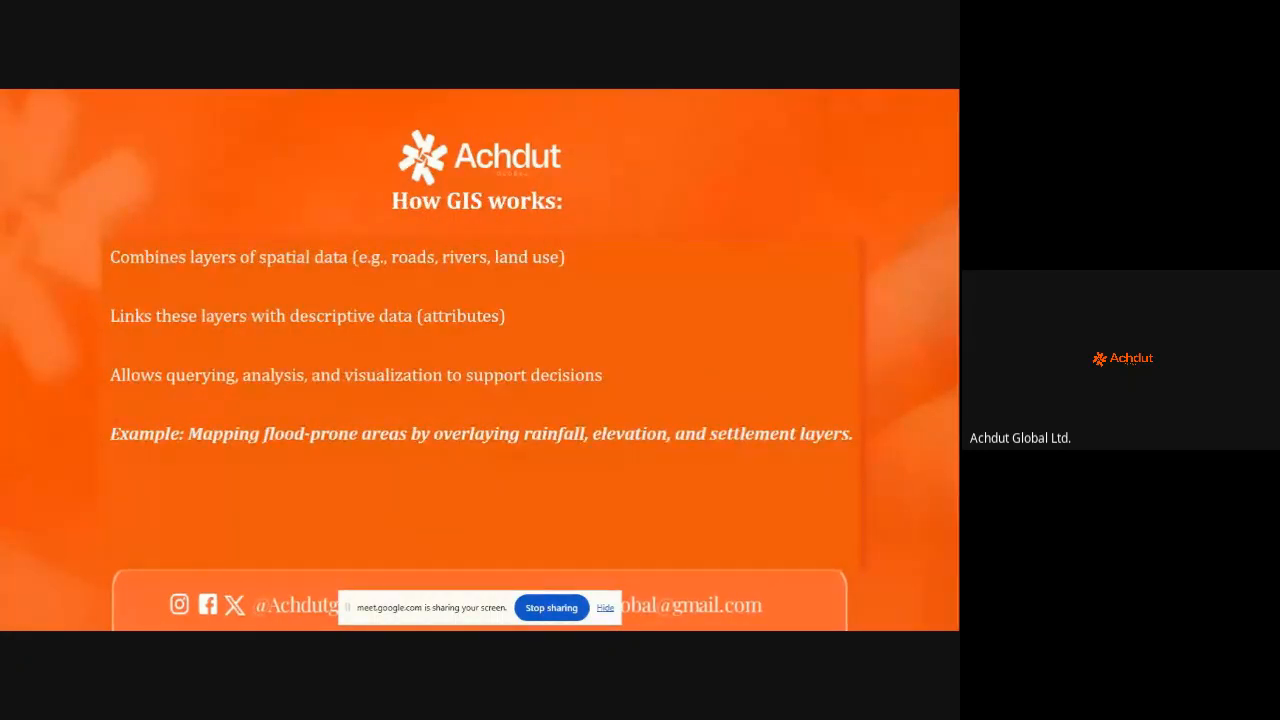
pyautogui.press('Right')
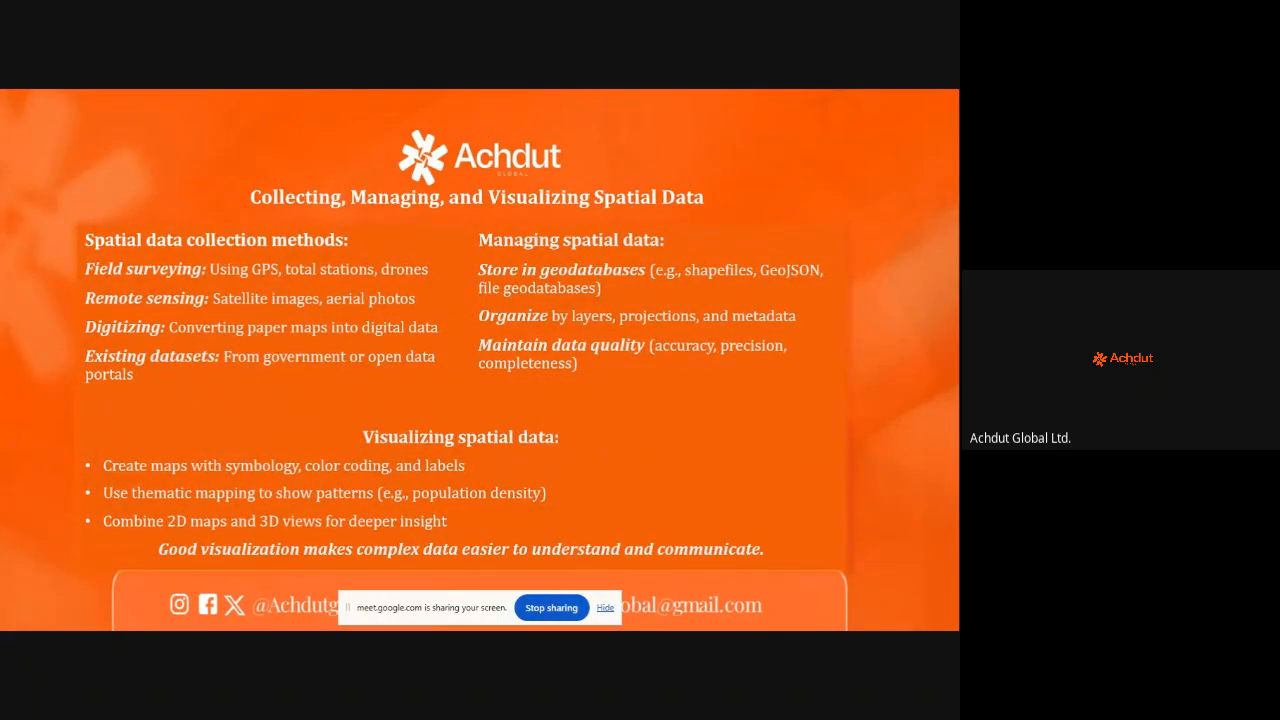
pyautogui.press('Right')
pyautogui.press('Right')
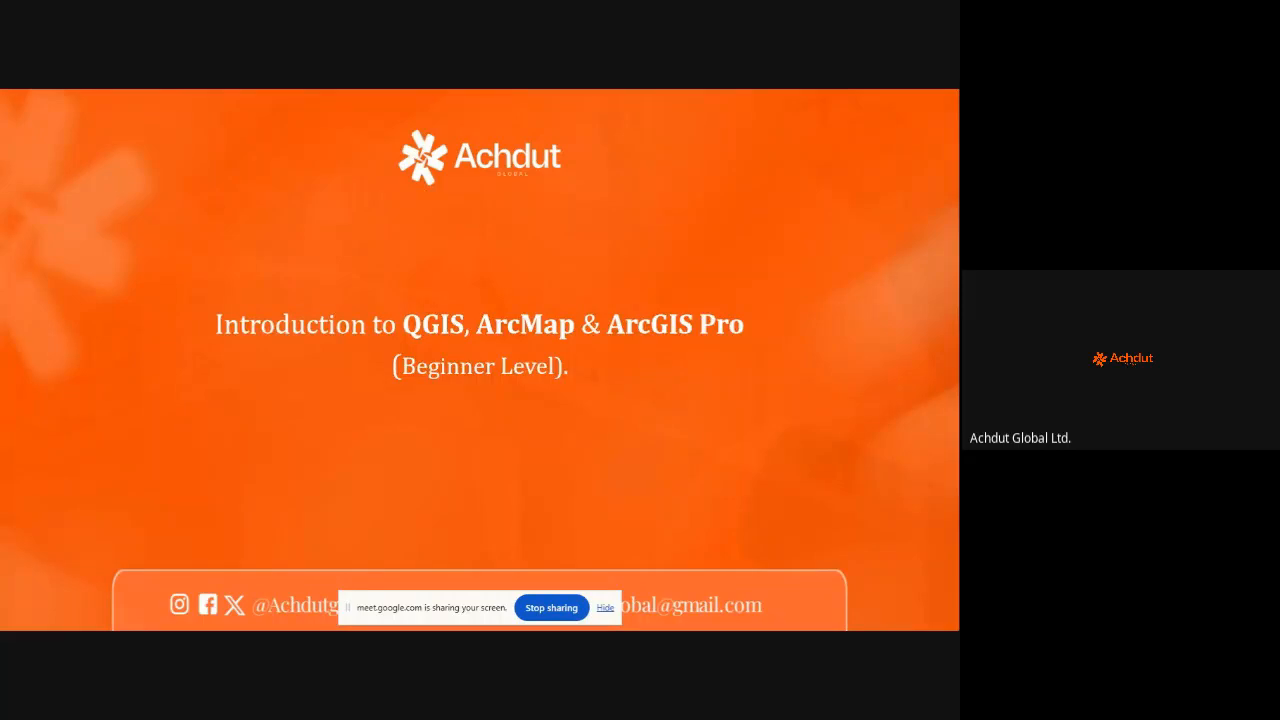
# Step: Present the slides on the software overview, getting started, GIS data and user interface basics, up to "Basic Operations in ArcMap"
pyautogui.press('Left')
pyautogui.press('Right')
pyautogui.press('Right')
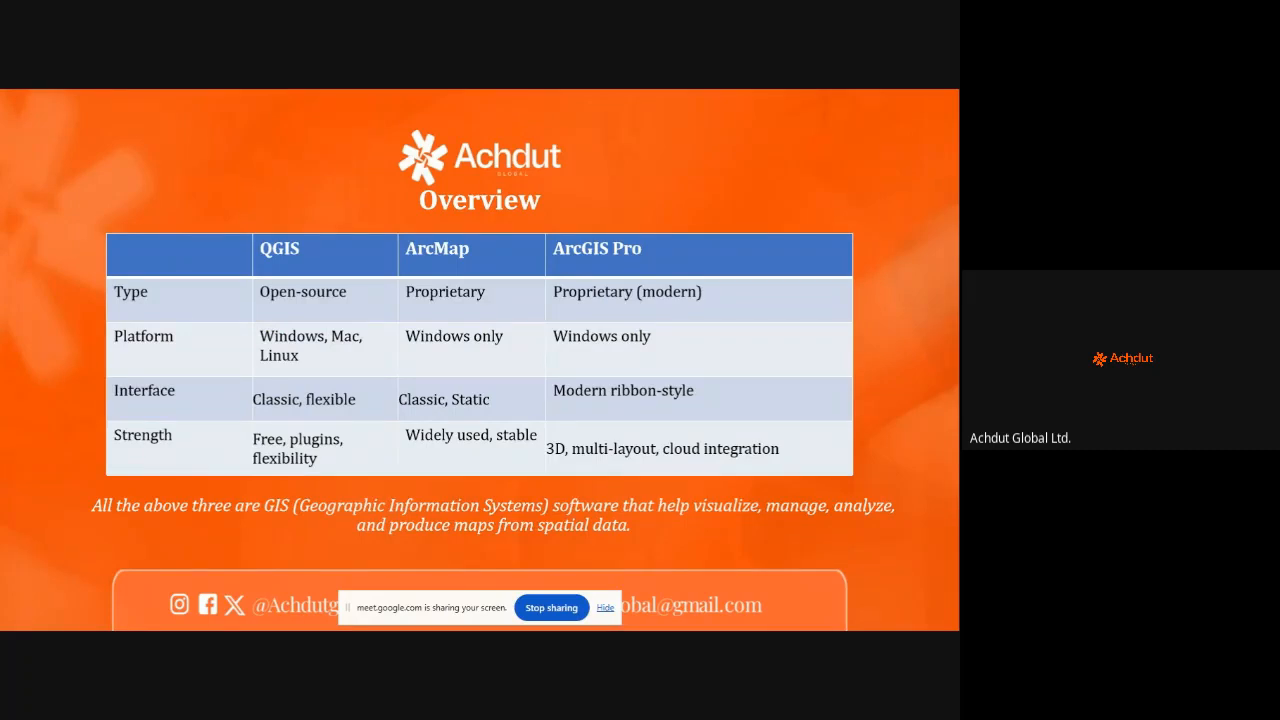
pyautogui.press('Right')
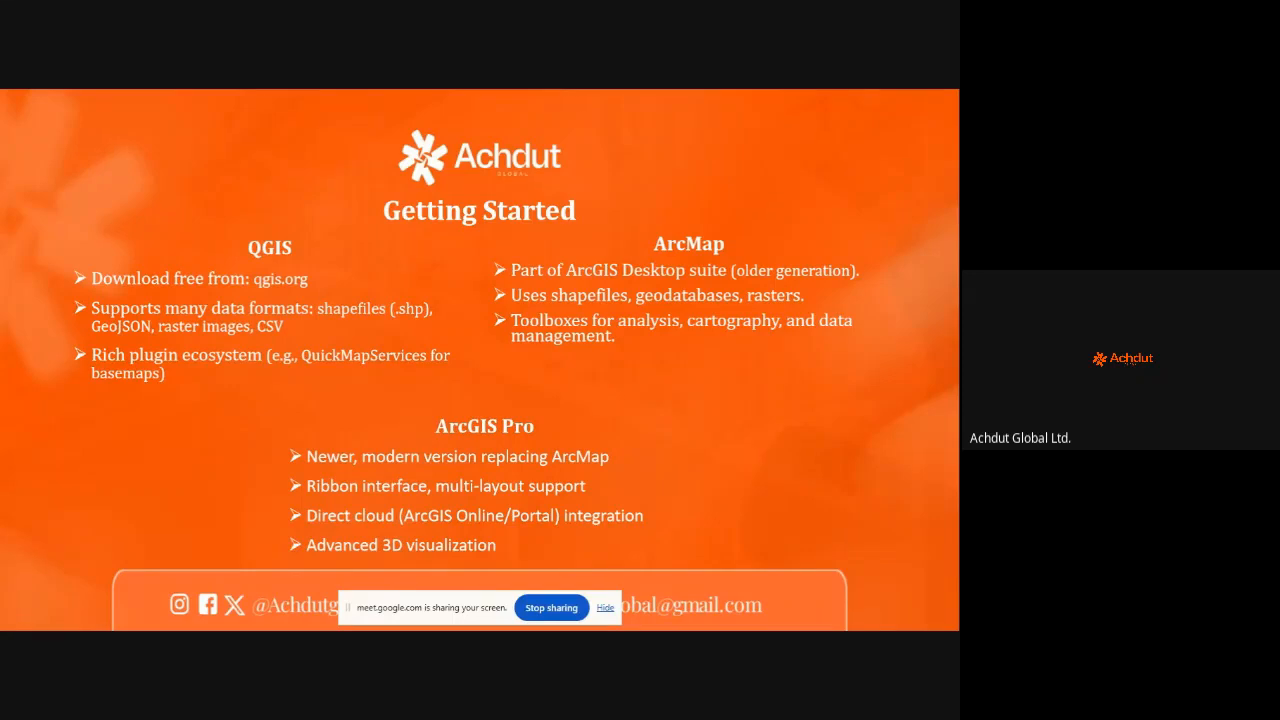
pyautogui.press('Right')
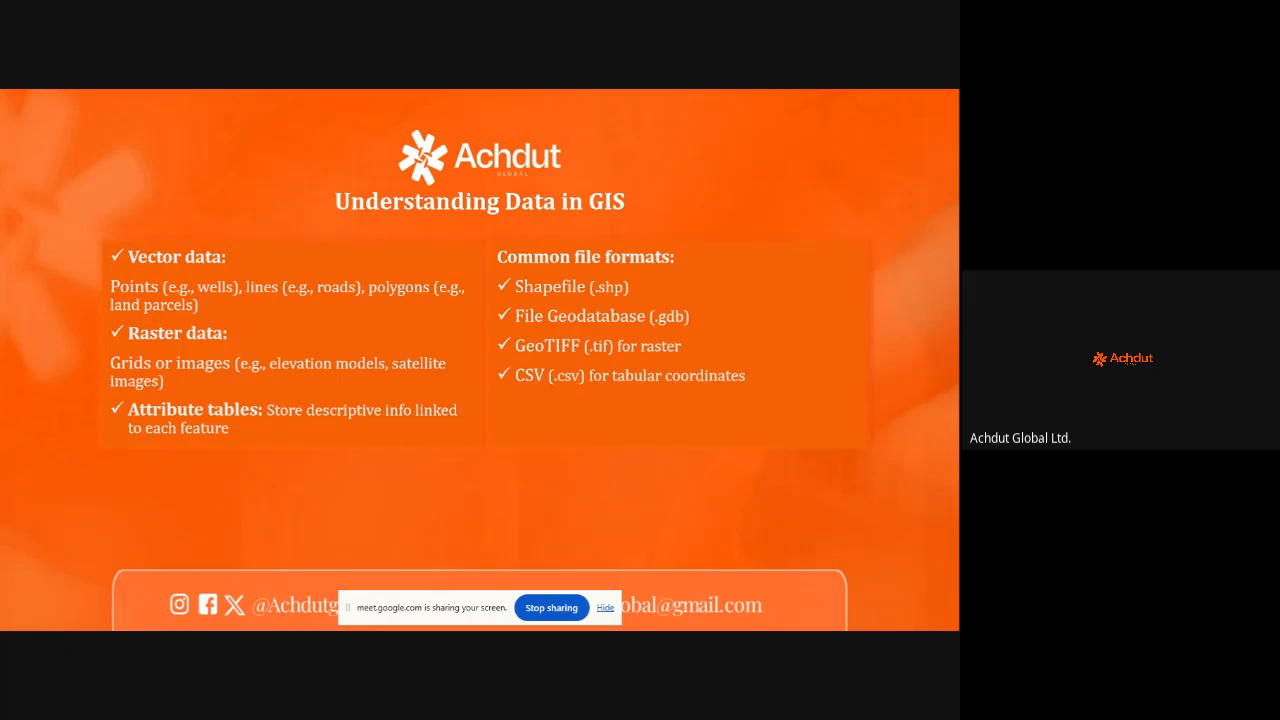
pyautogui.press('Right')
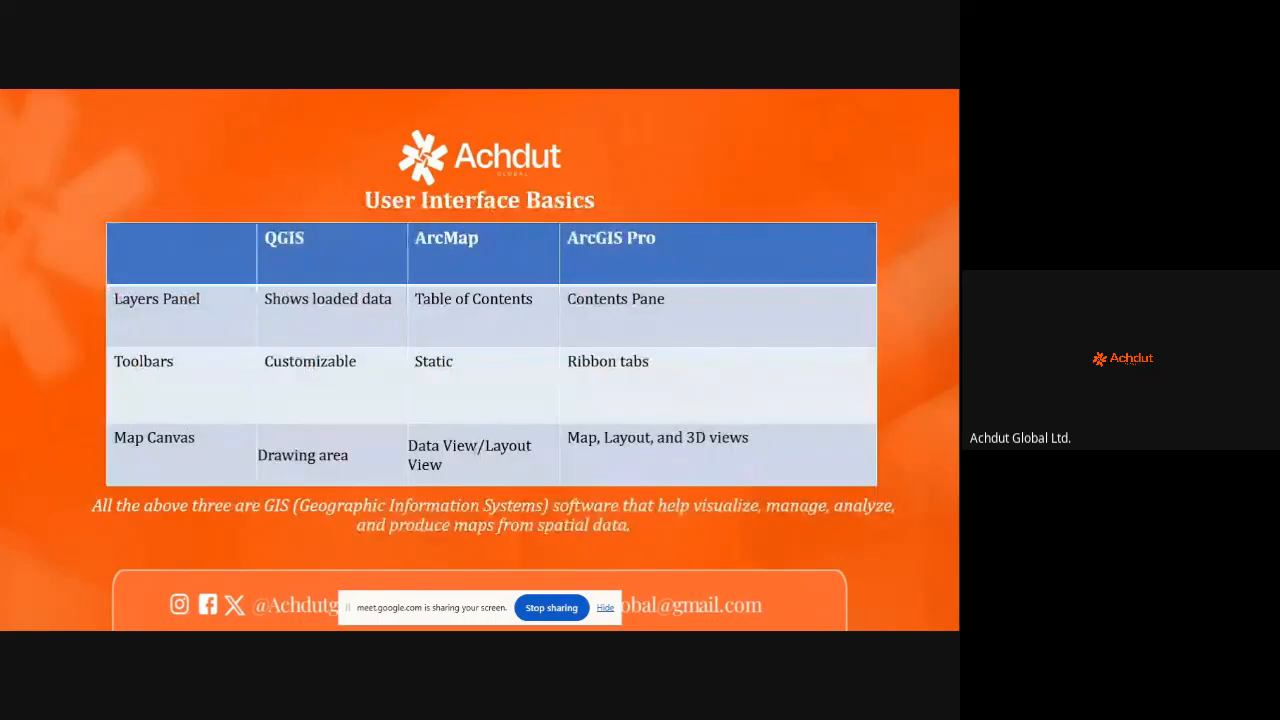
pyautogui.press('Right')
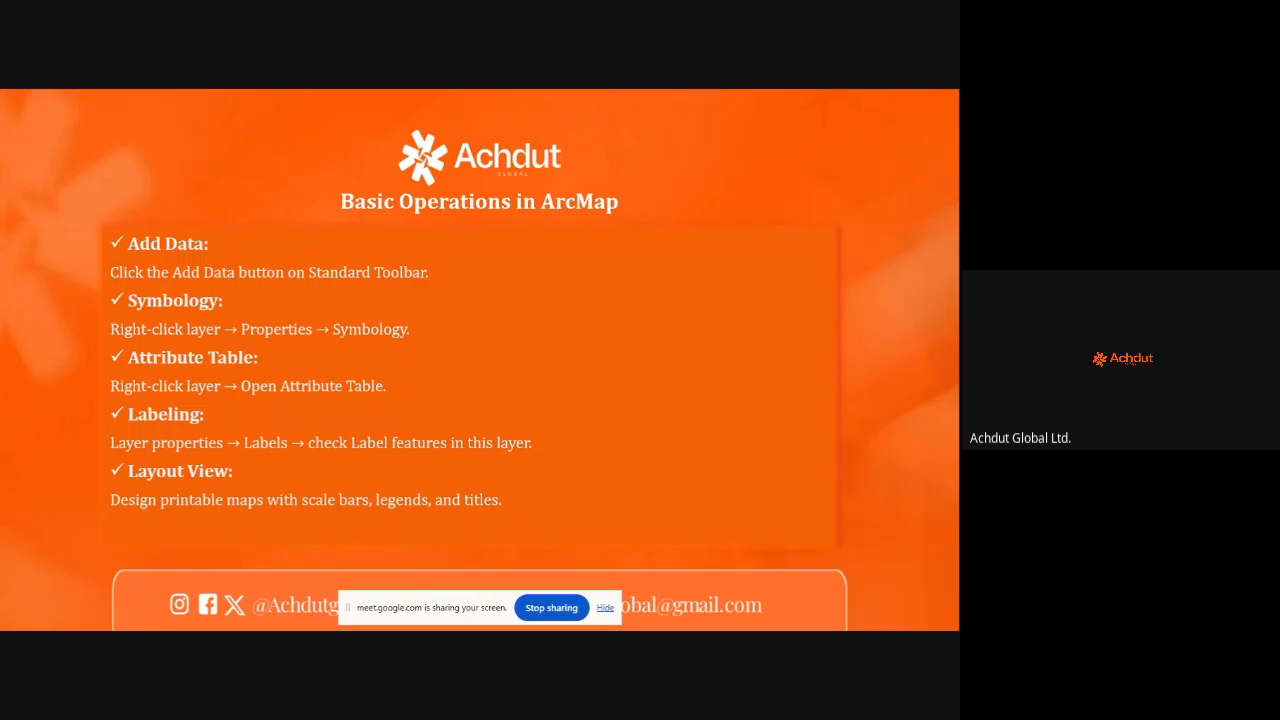
# Step: Present the slides on basic analysis and operations in ArcMap, QGIS and ArcGIS Pro, then the assignment and closing slide
pyautogui.press('Right')
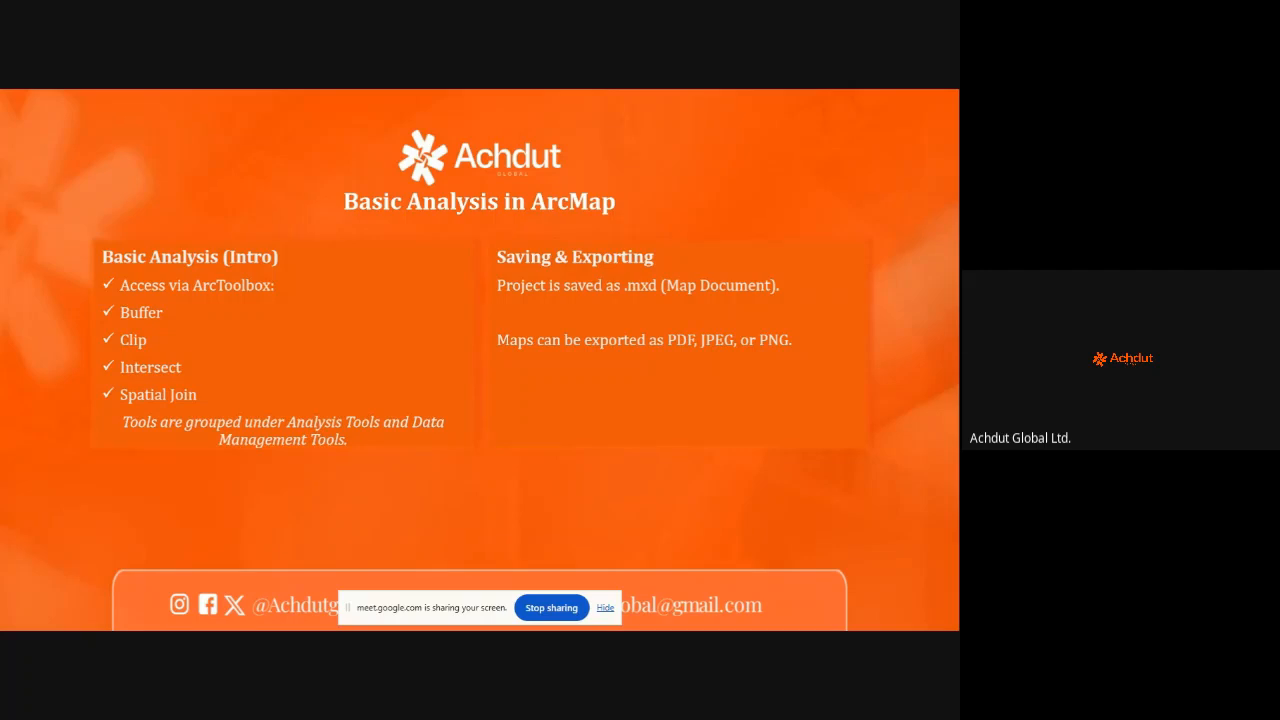
pyautogui.press('Right')
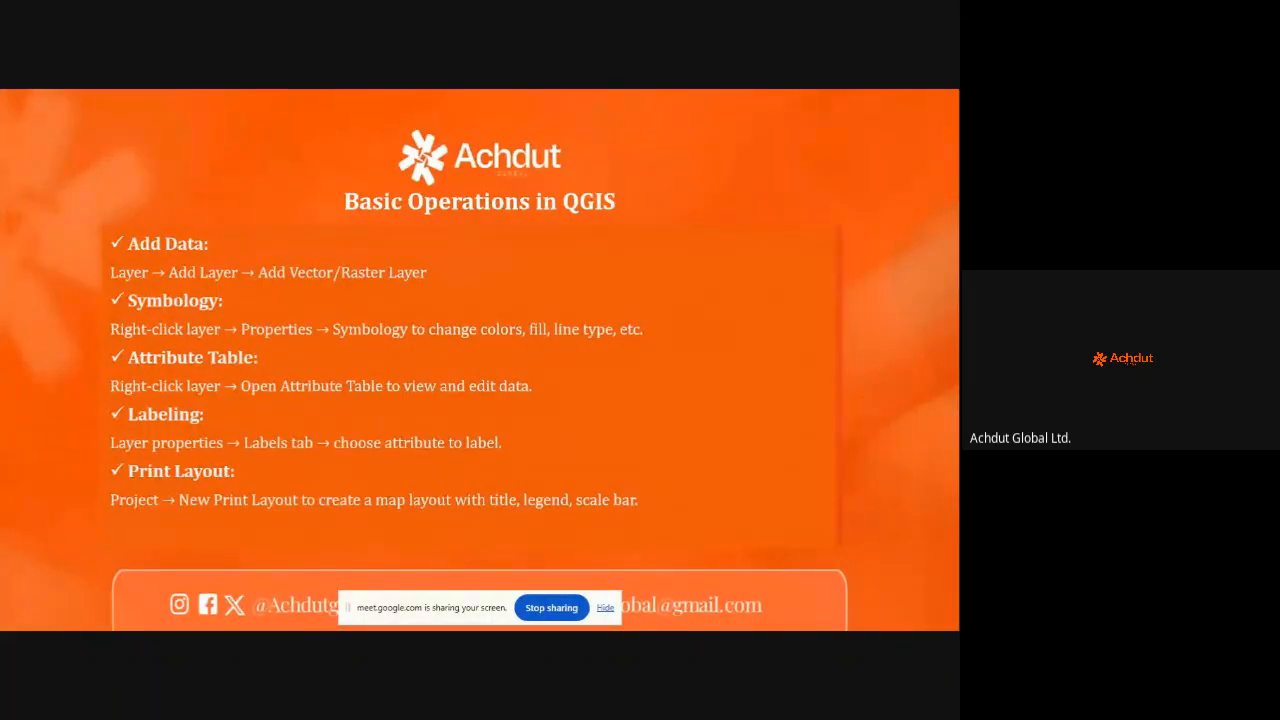
pyautogui.press('Right')
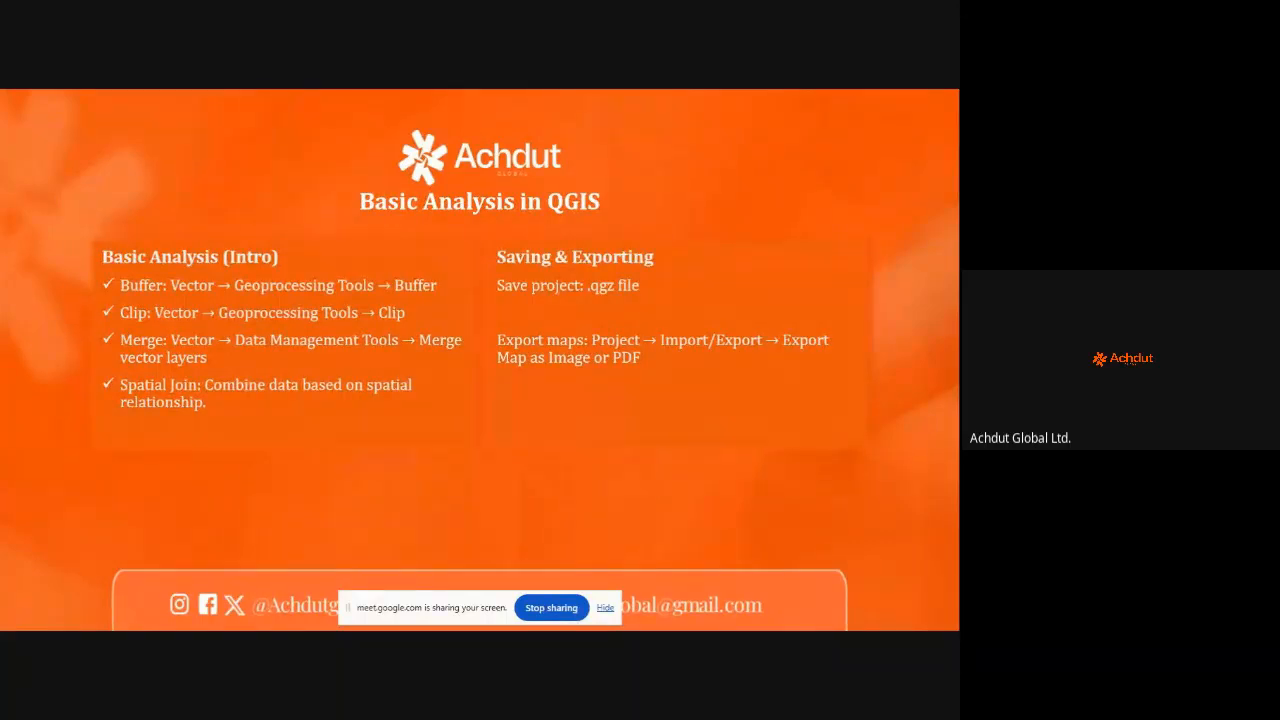
pyautogui.press('Right')
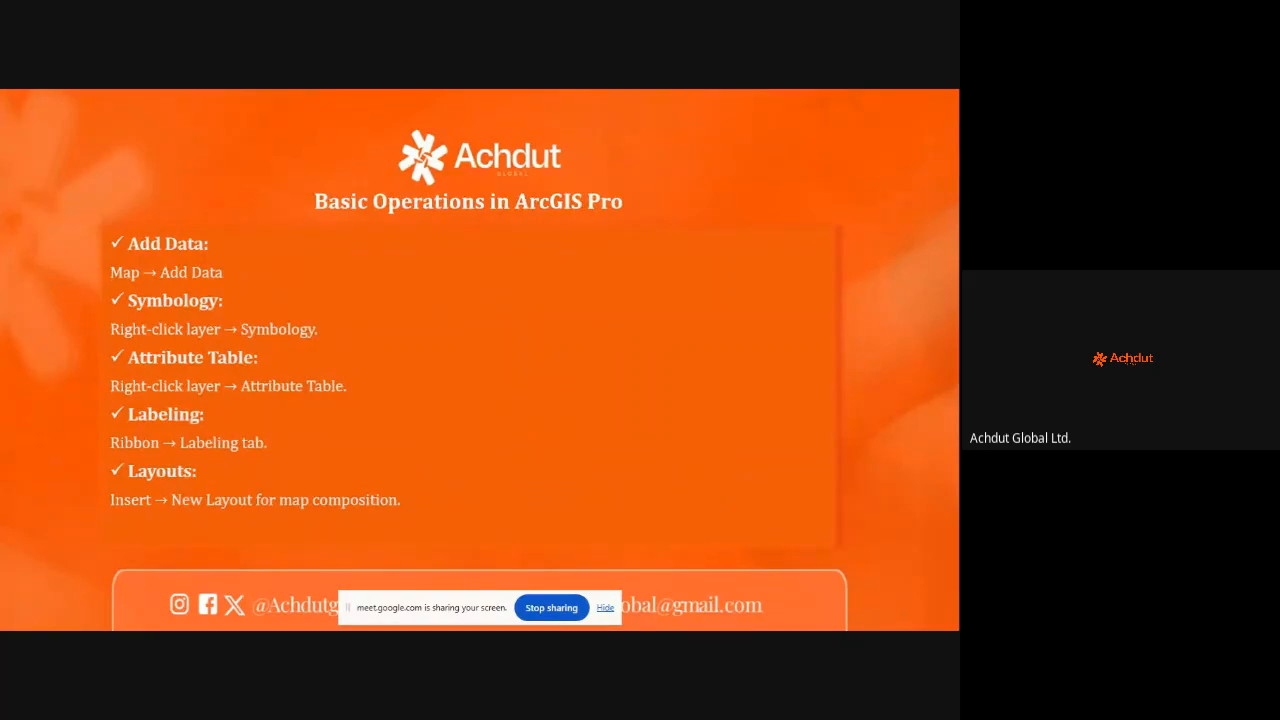
pyautogui.press('Right')
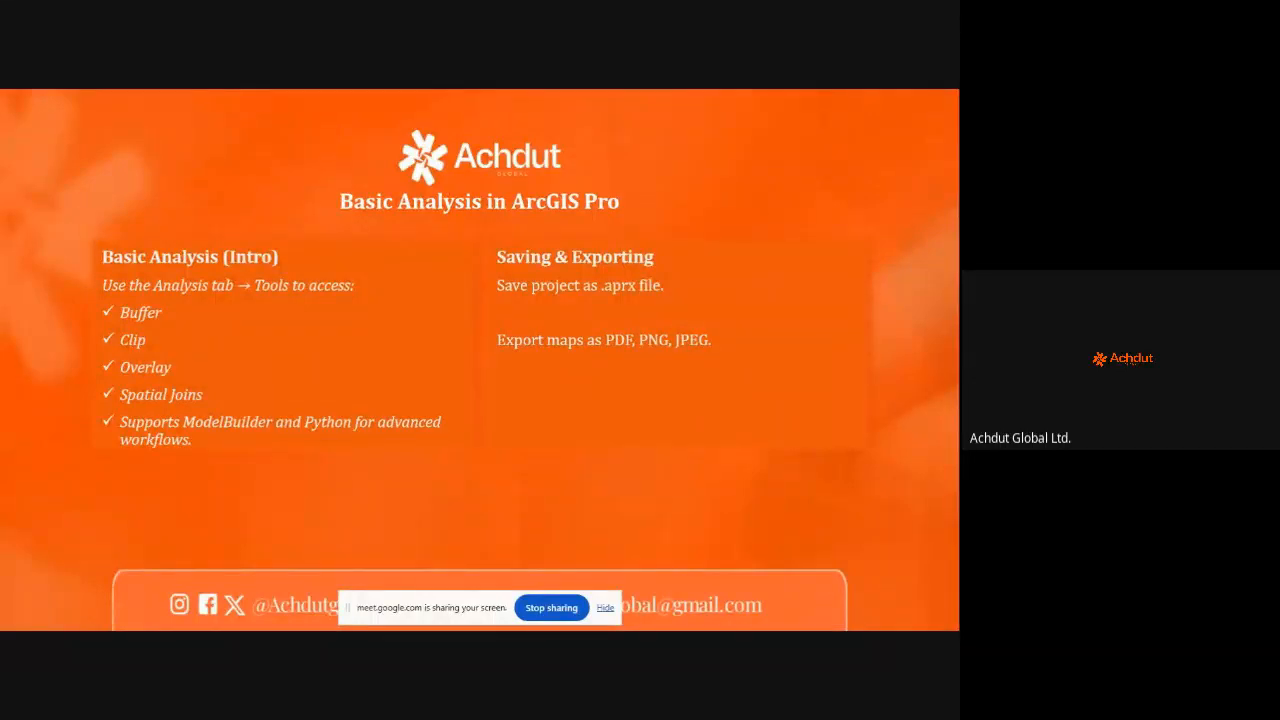
pyautogui.press('Right')
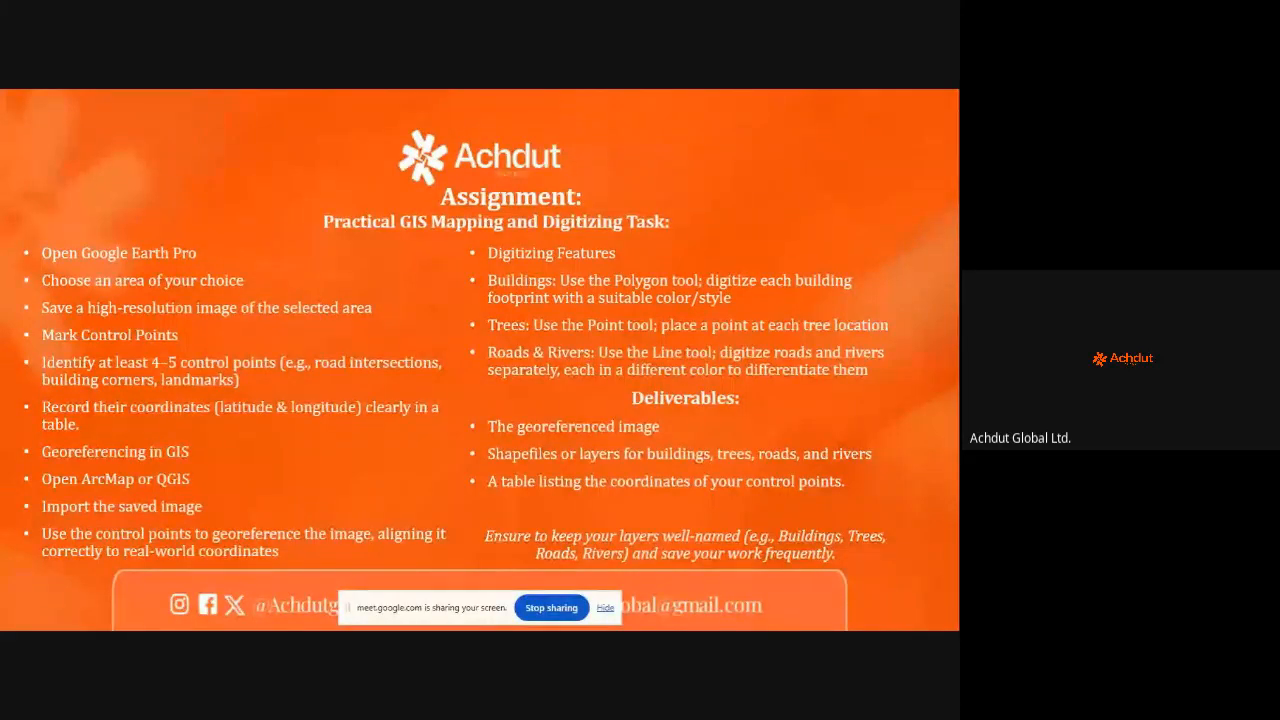
pyautogui.press('Right')
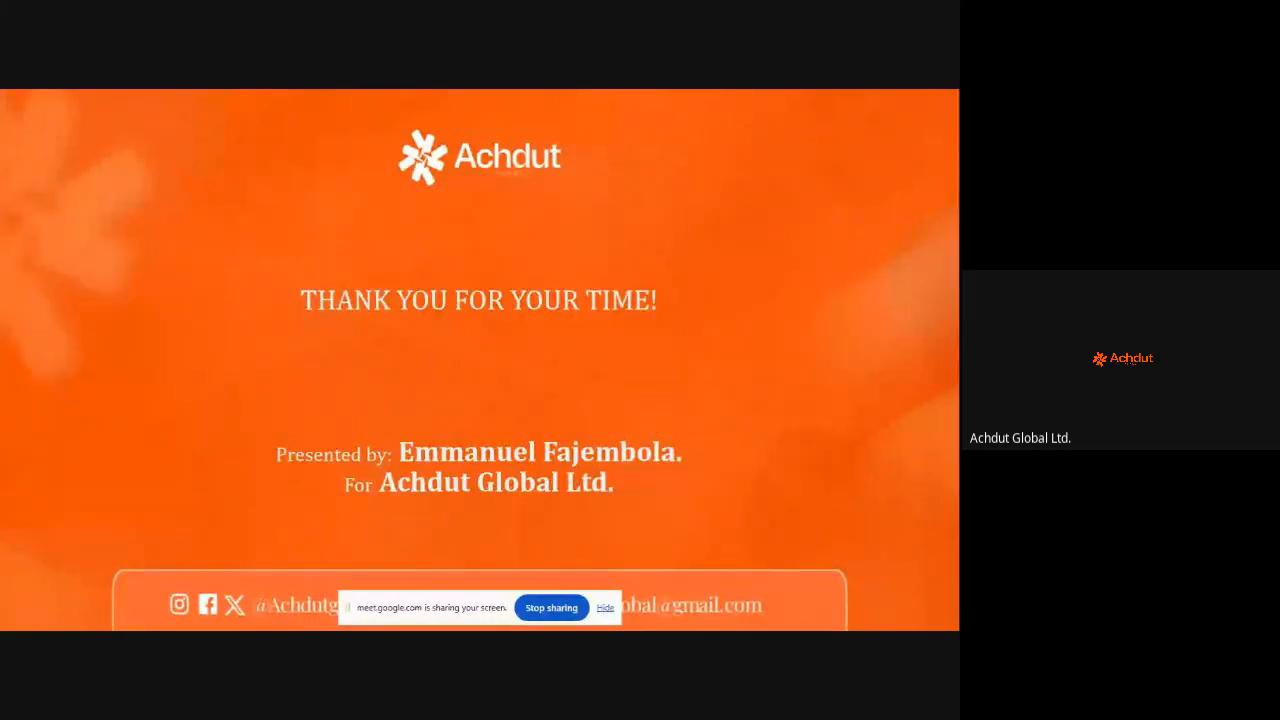
# Step: Go back from the closing slide to review the "Basic Analysis" slides, returning to "Basic Operations in QGIS"
pyautogui.press('Right')
pyautogui.press('Left')
pyautogui.press('Left')
pyautogui.press('Left')
pyautogui.press('Left')
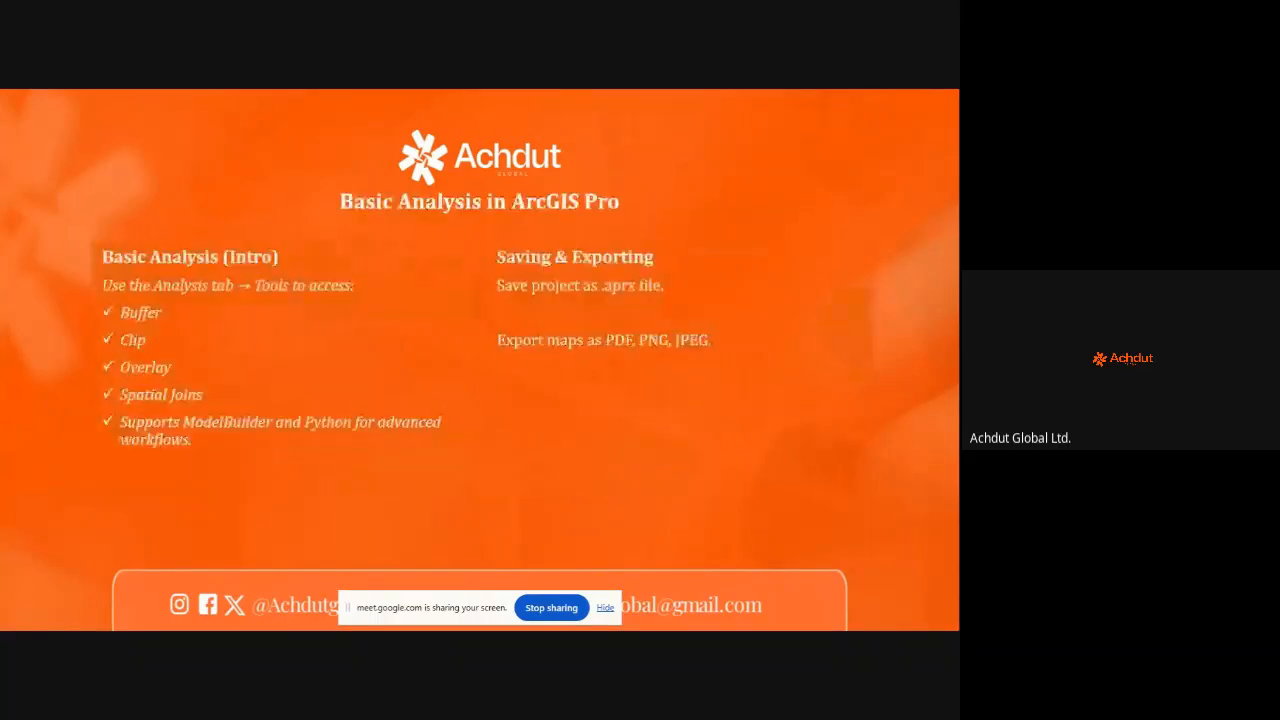
pyautogui.press('Right')
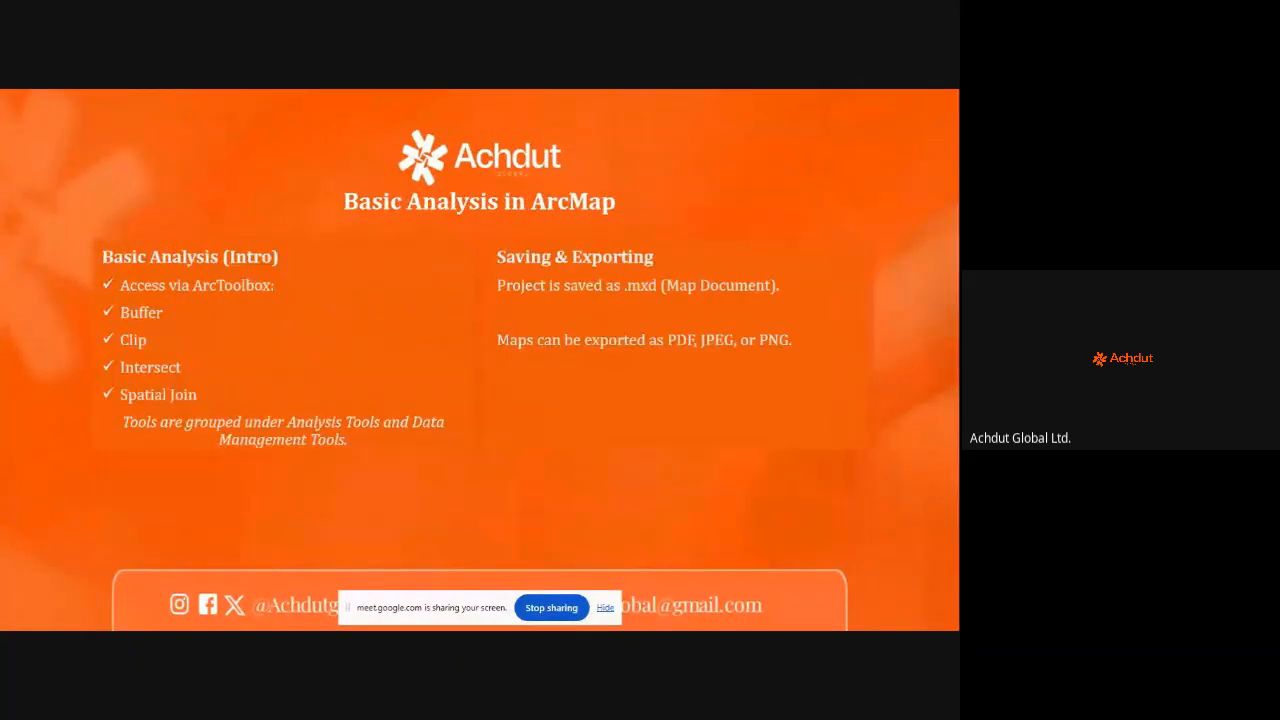
pyautogui.press('Left')
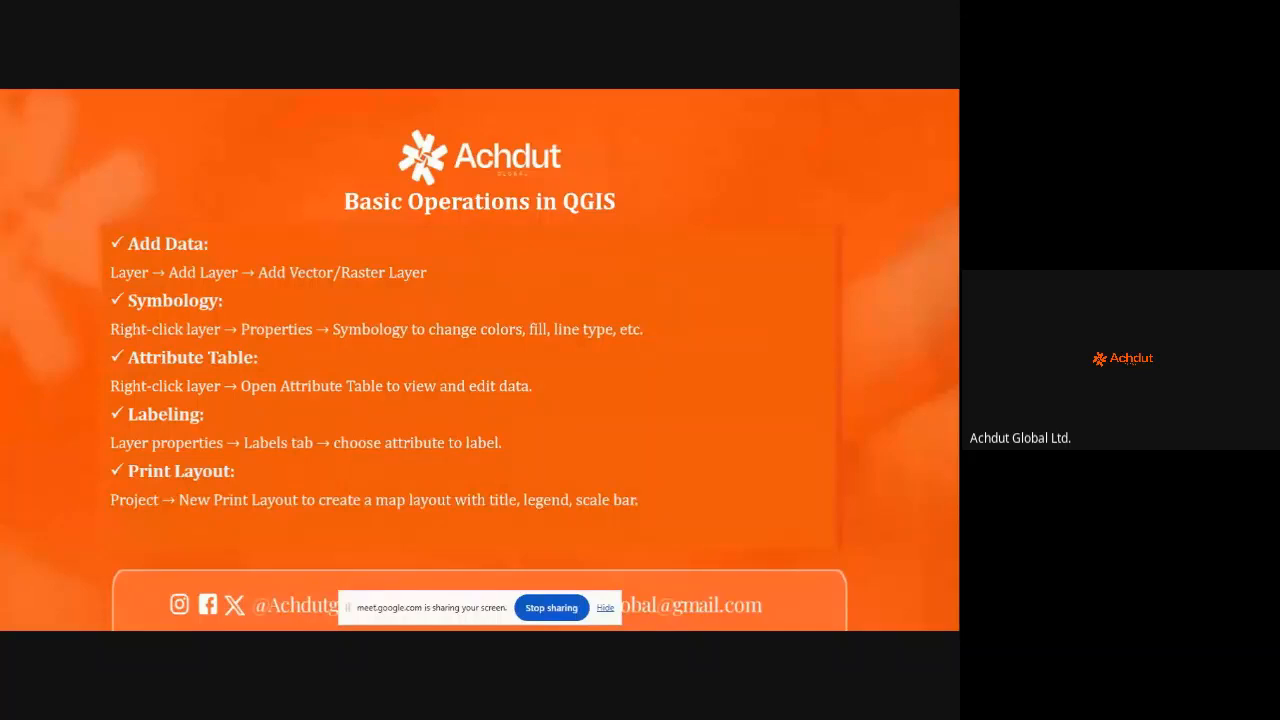
# Step: End the slide show and switch to the ArcMap window with the satellite image
pyautogui.press('Escape')
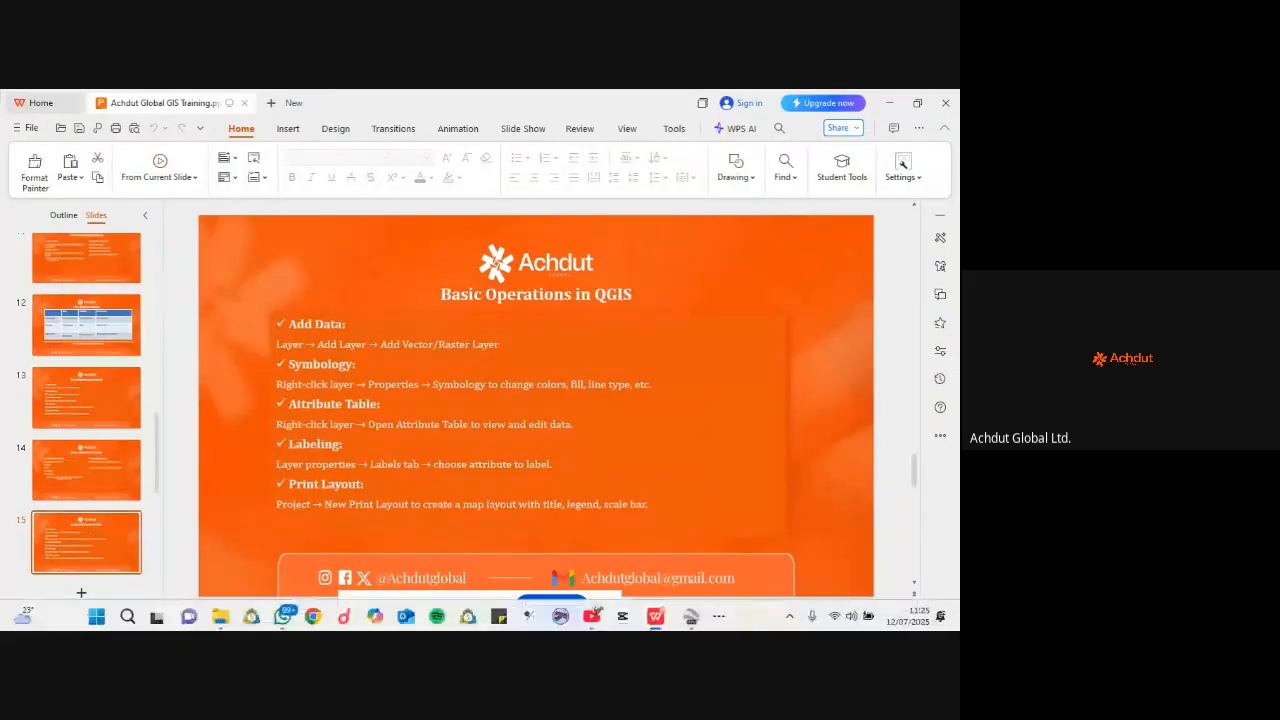
pyautogui.click(690, 616)
pyautogui.click(718, 614)
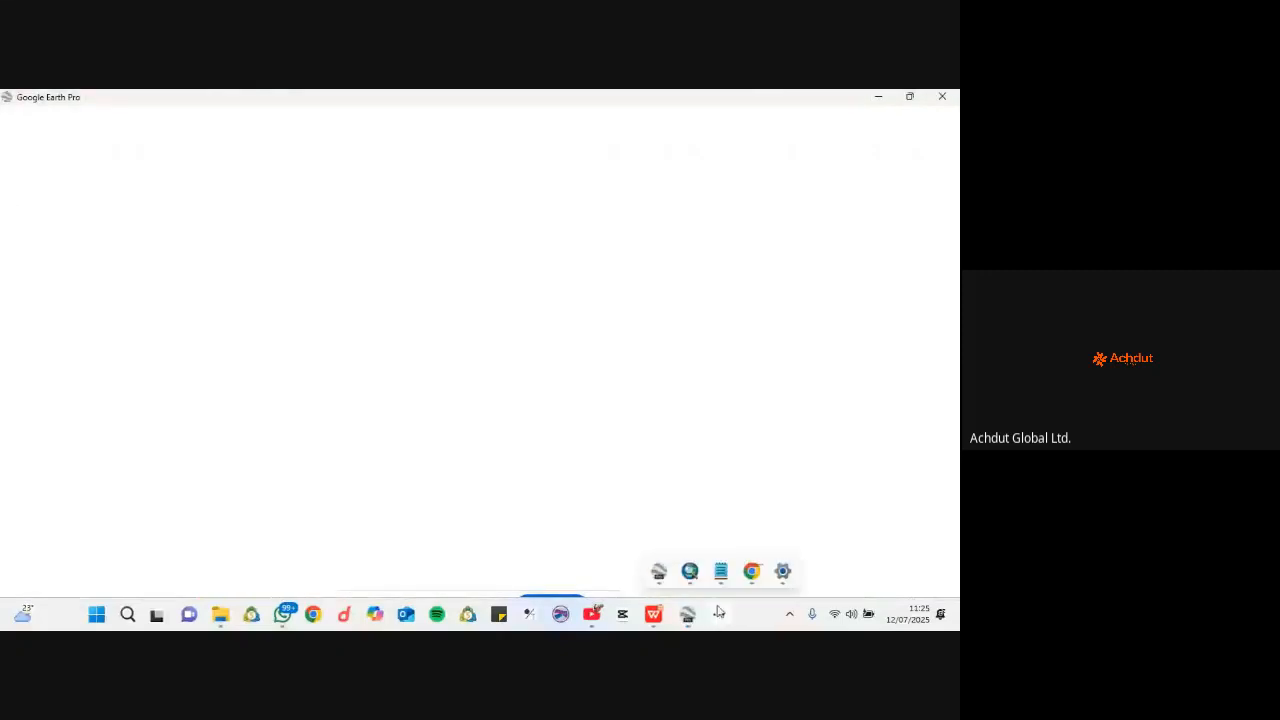
pyautogui.click(690, 572)
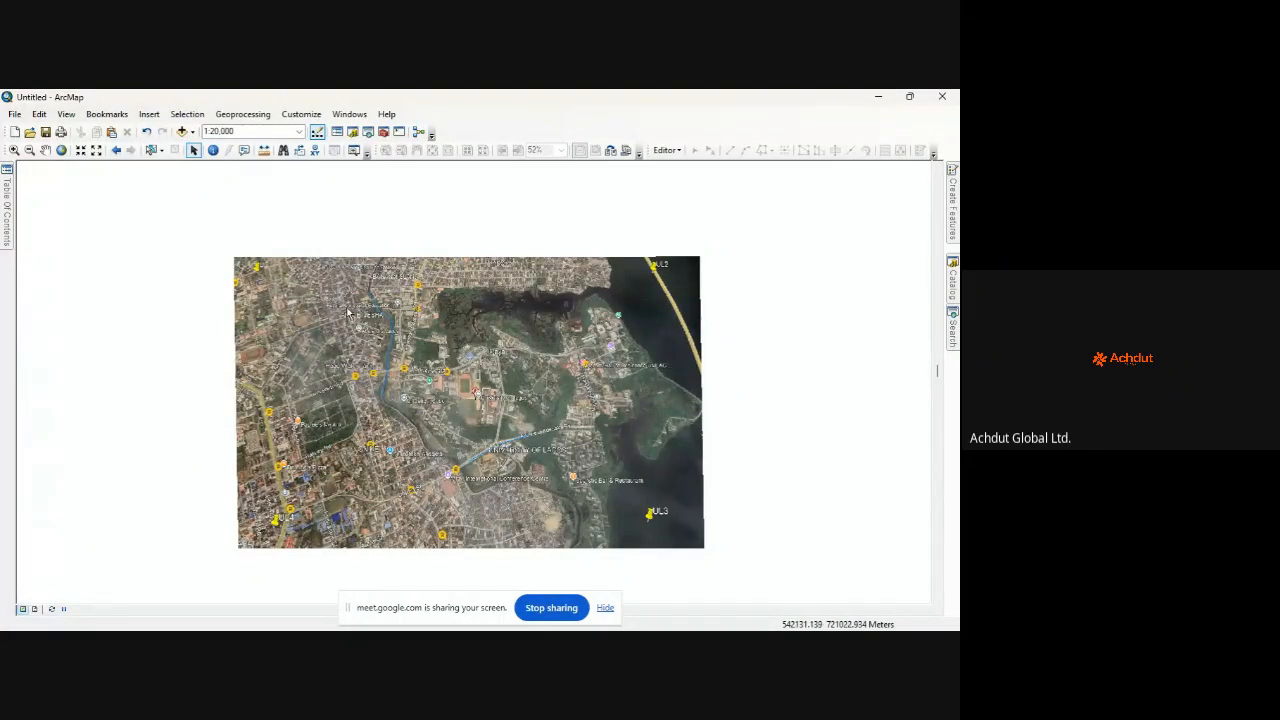
# Step: Examine the satellite image in detail around the UL1 control point and the Iwaya area, down to a 1:250 scale
pyautogui.scroll(-1, 347, 311)
pyautogui.scroll(-1, 294, 265)
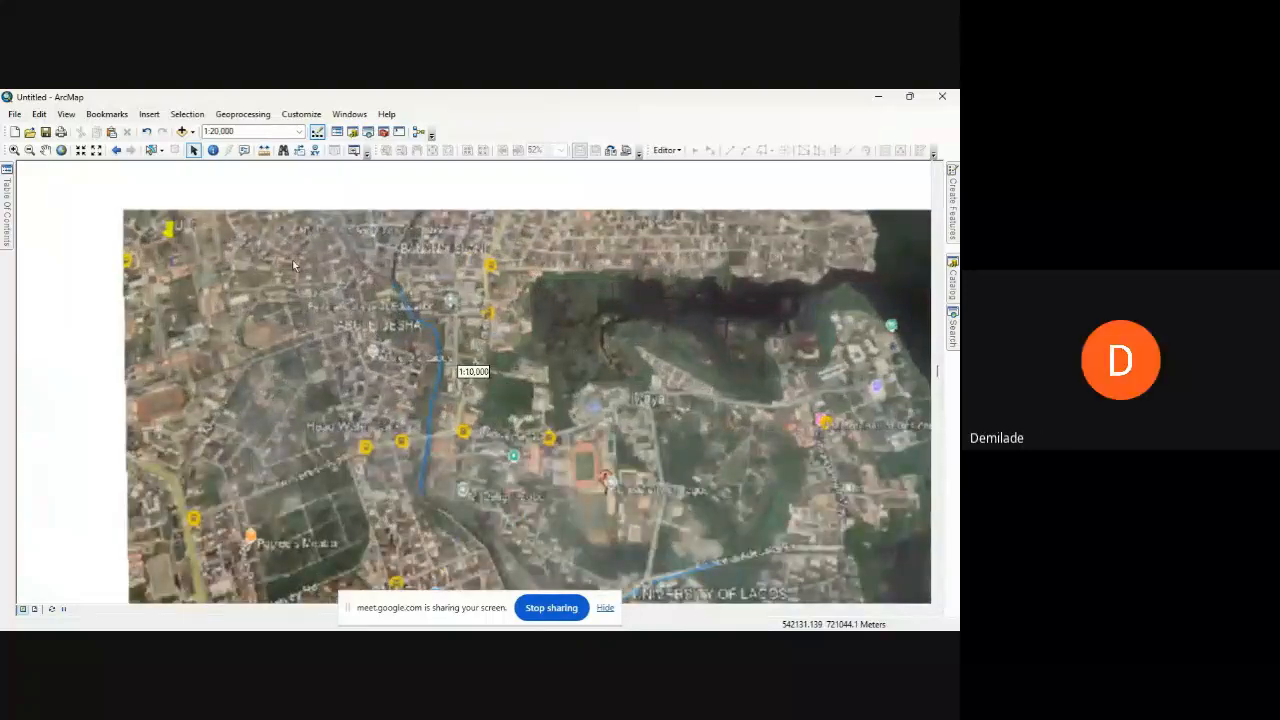
pyautogui.scroll(-1, 242, 265)
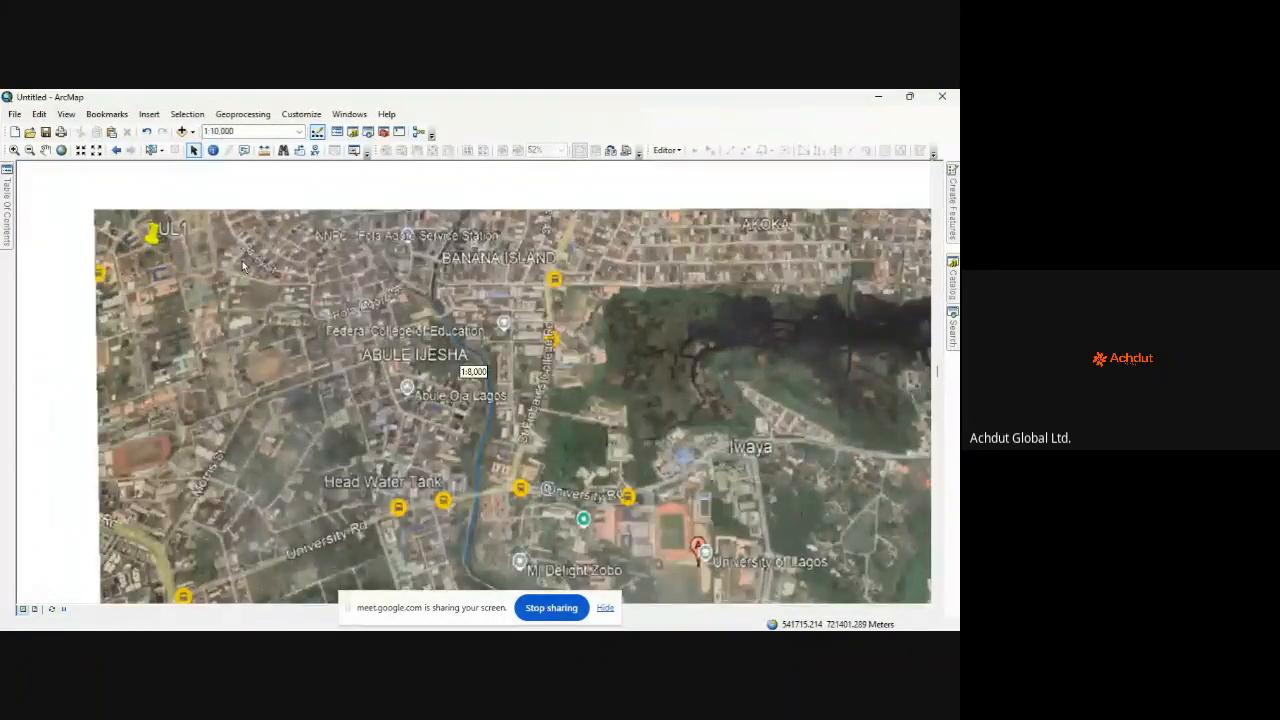
pyautogui.scroll(1, 193, 263)
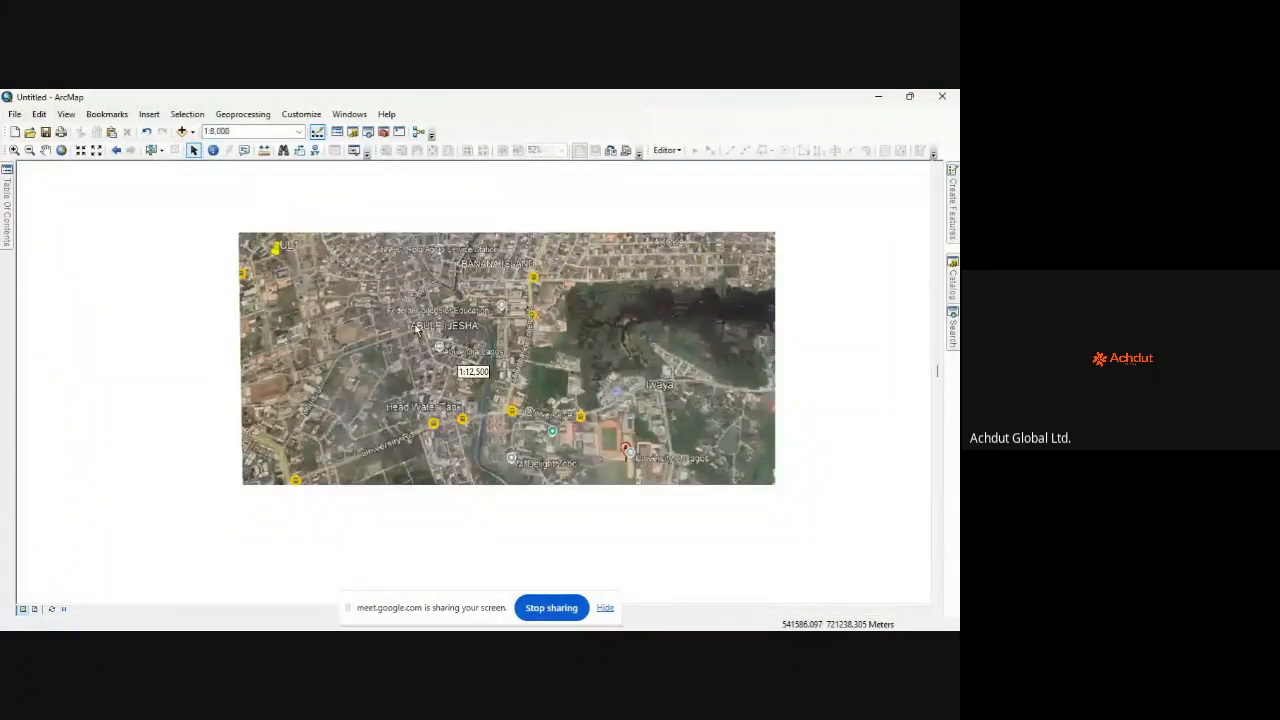
pyautogui.scroll(1, 416, 330)
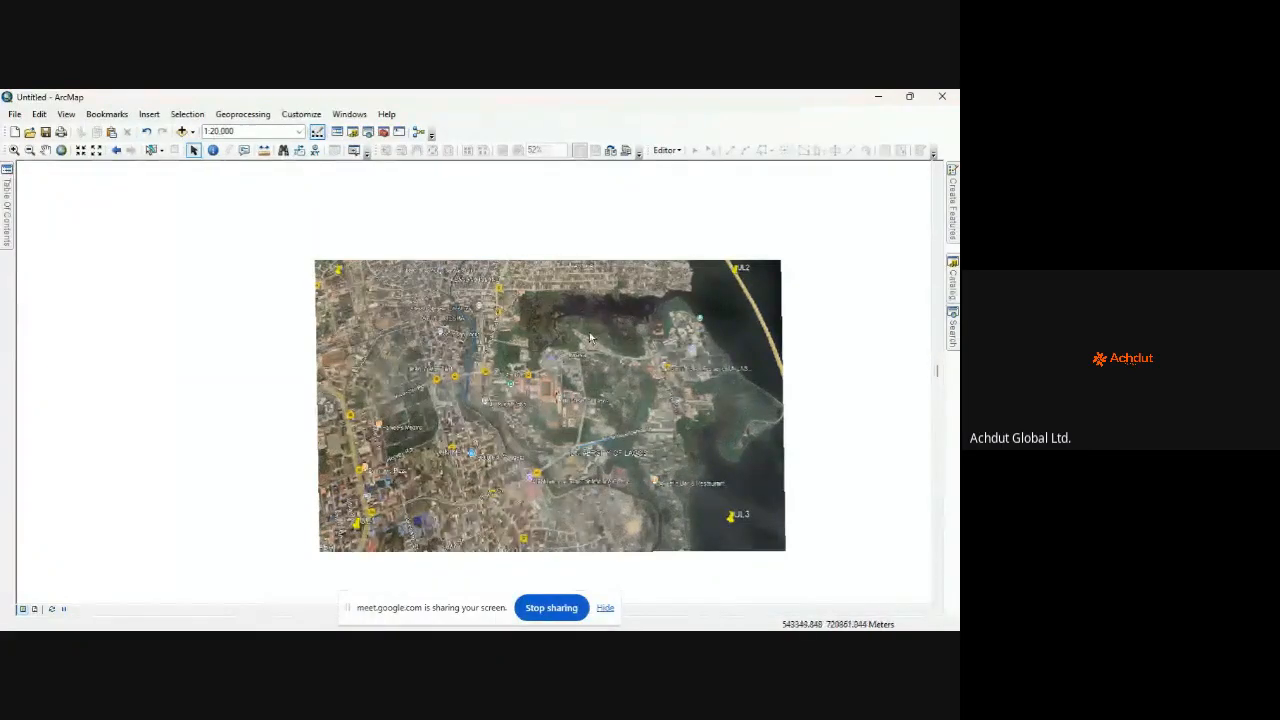
pyautogui.scroll(-1, 593, 336)
pyautogui.scroll(-3, 600, 305)
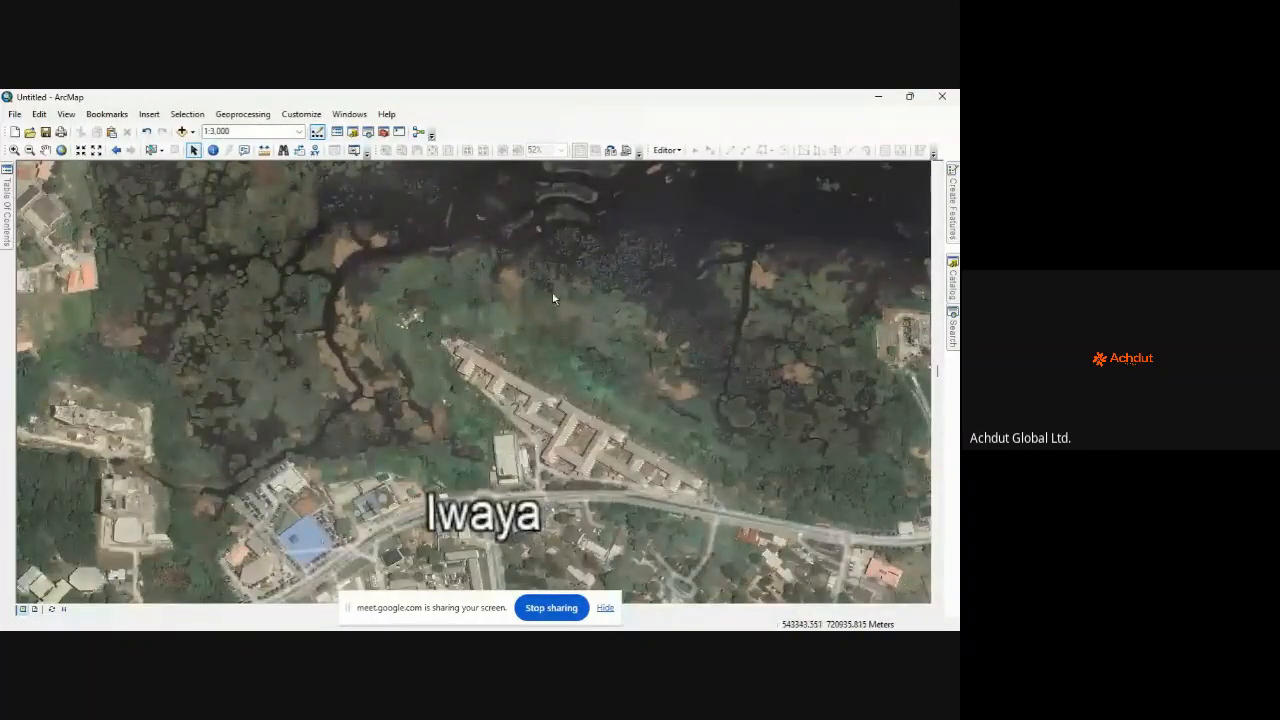
pyautogui.scroll(-5, 552, 291)
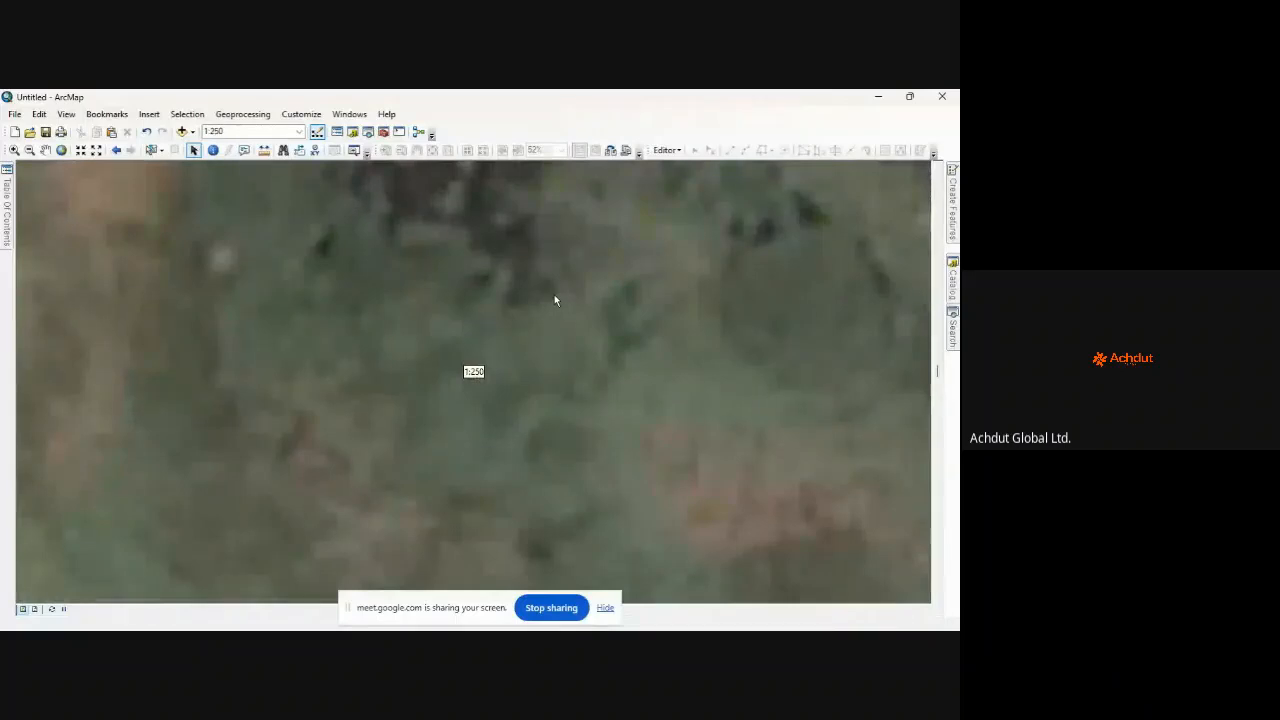
# Step: Examine the satellite image's individual pixels in the wetland north of Iwaya down to about 1:20 scale, ending on the 1:15,000 overview
pyautogui.scroll(-2, 551, 294)
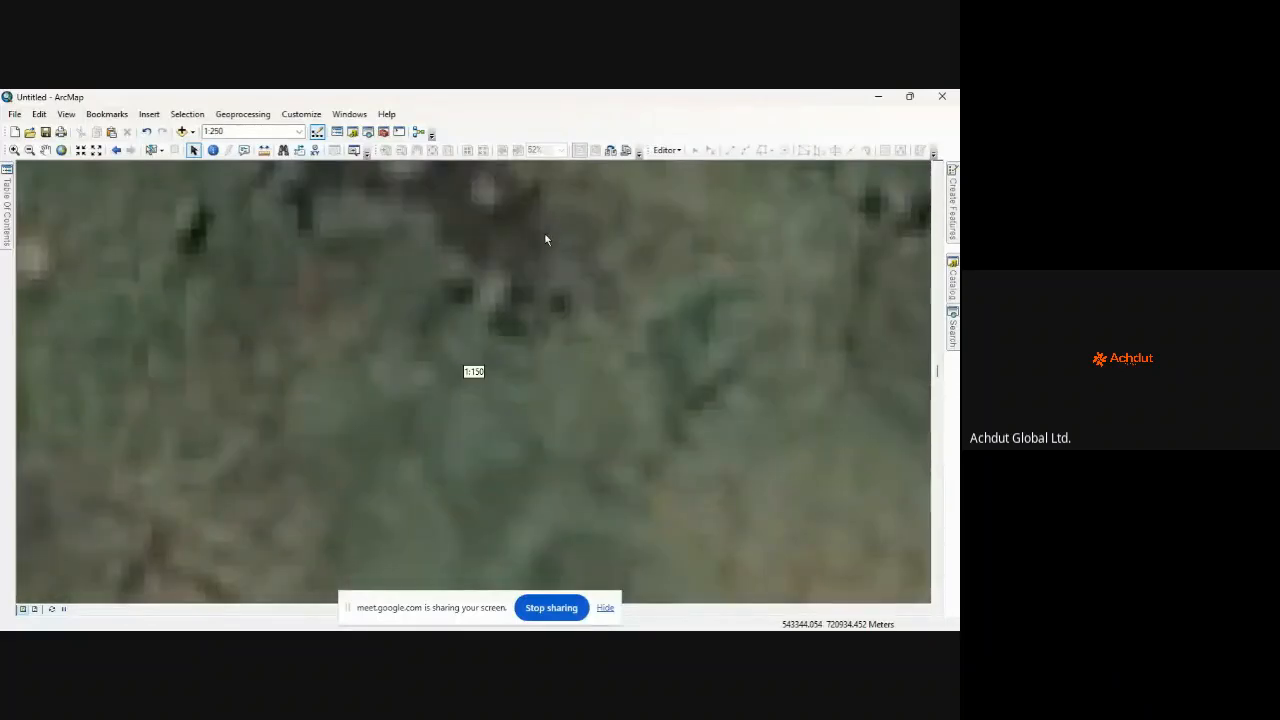
pyautogui.scroll(-2, 565, 276)
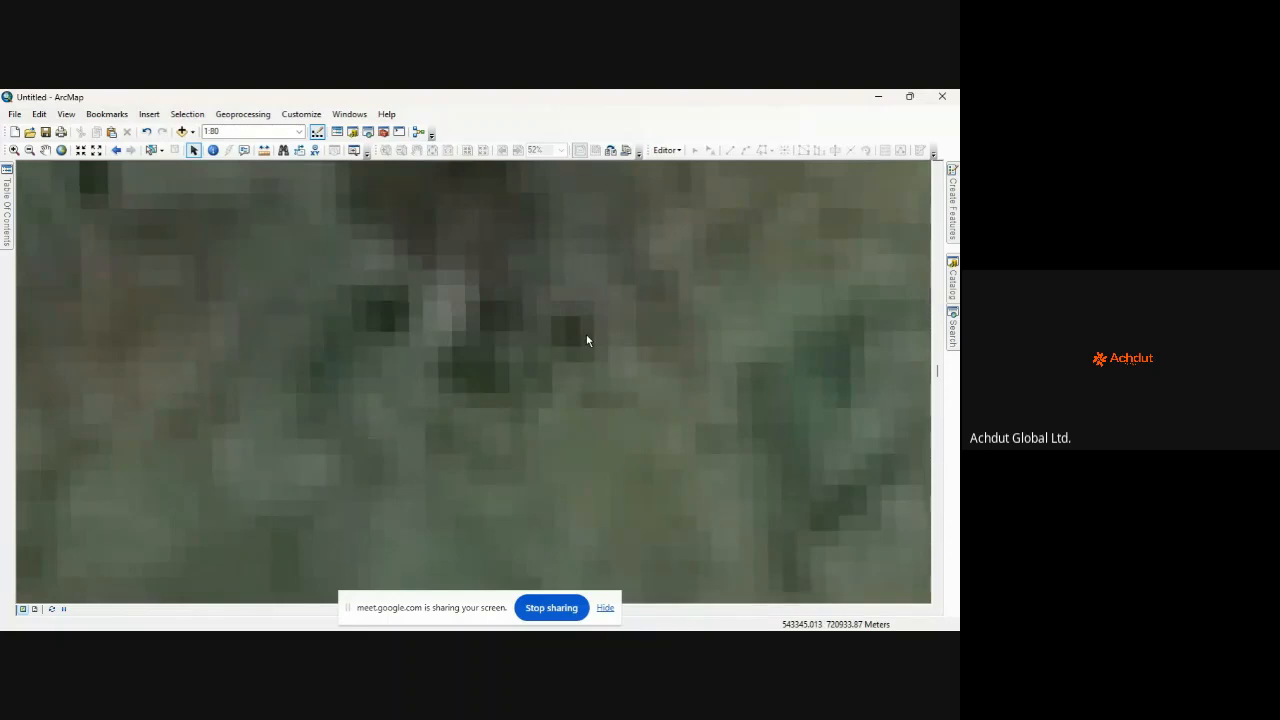
pyautogui.scroll(-2, 498, 311)
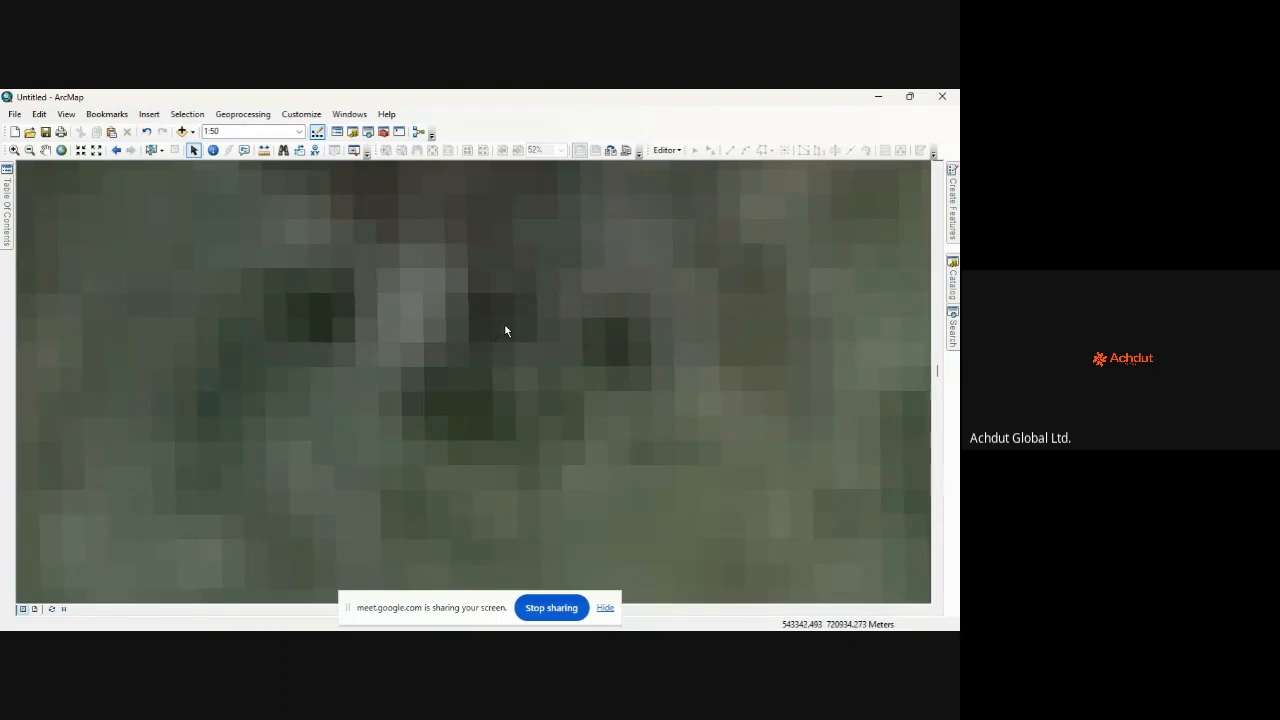
pyautogui.scroll(-1, 351, 320)
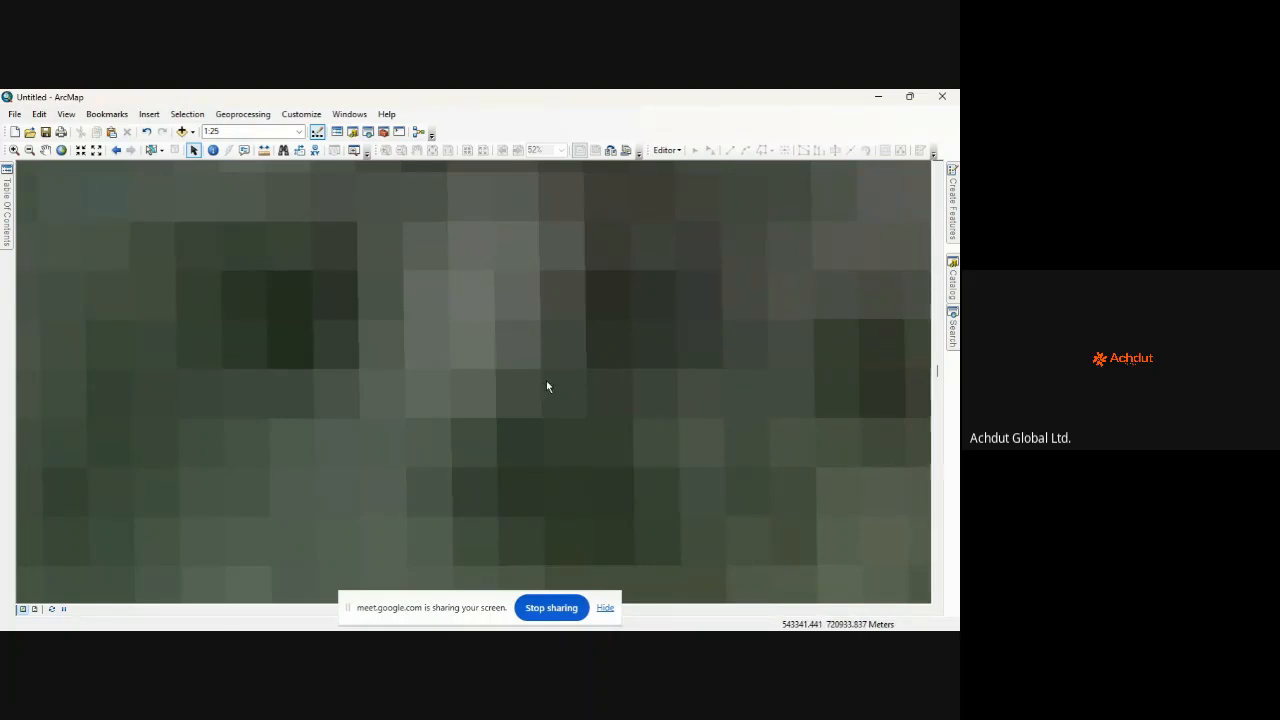
pyautogui.scroll(1, 546, 382)
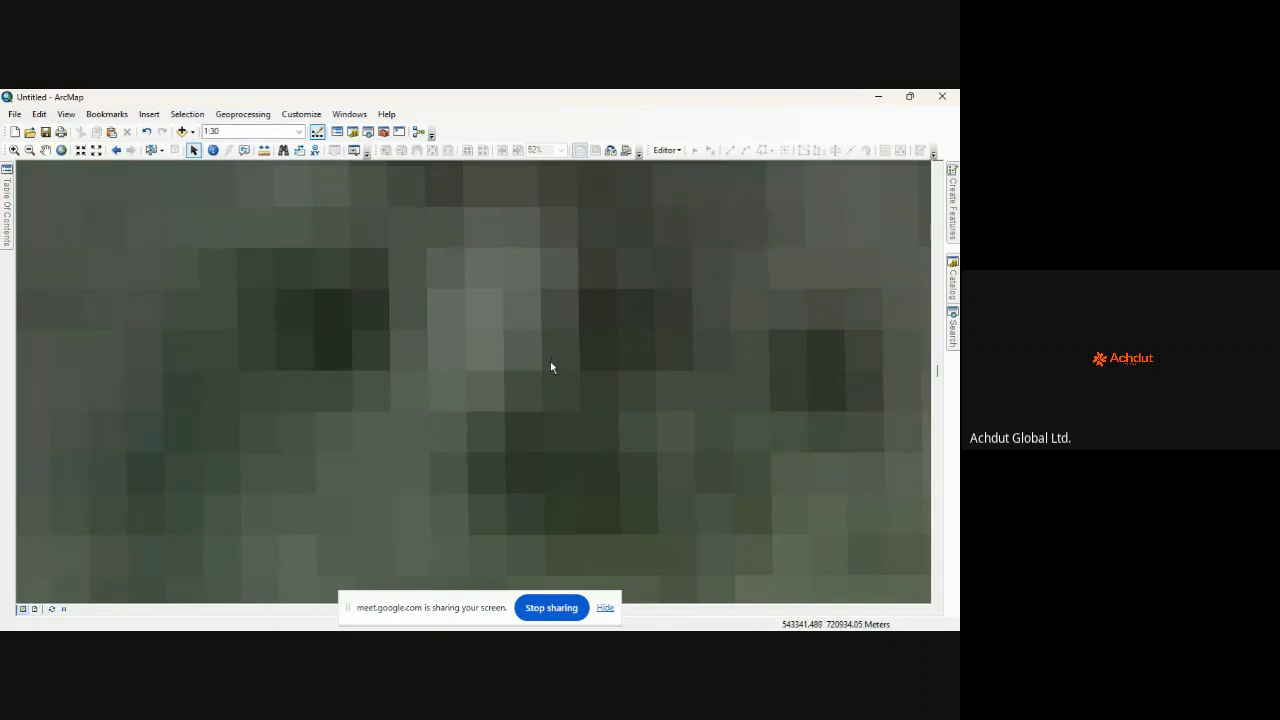
pyautogui.scroll(-2, 532, 364)
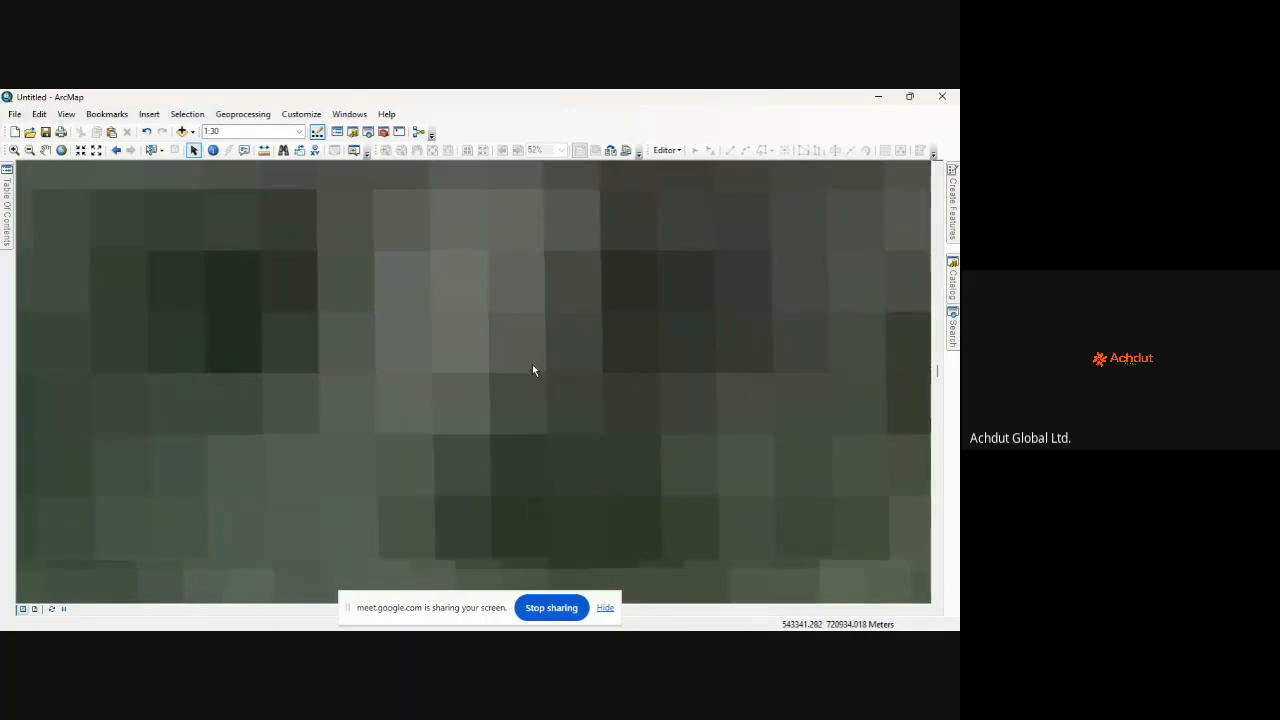
pyautogui.scroll(3, 530, 358)
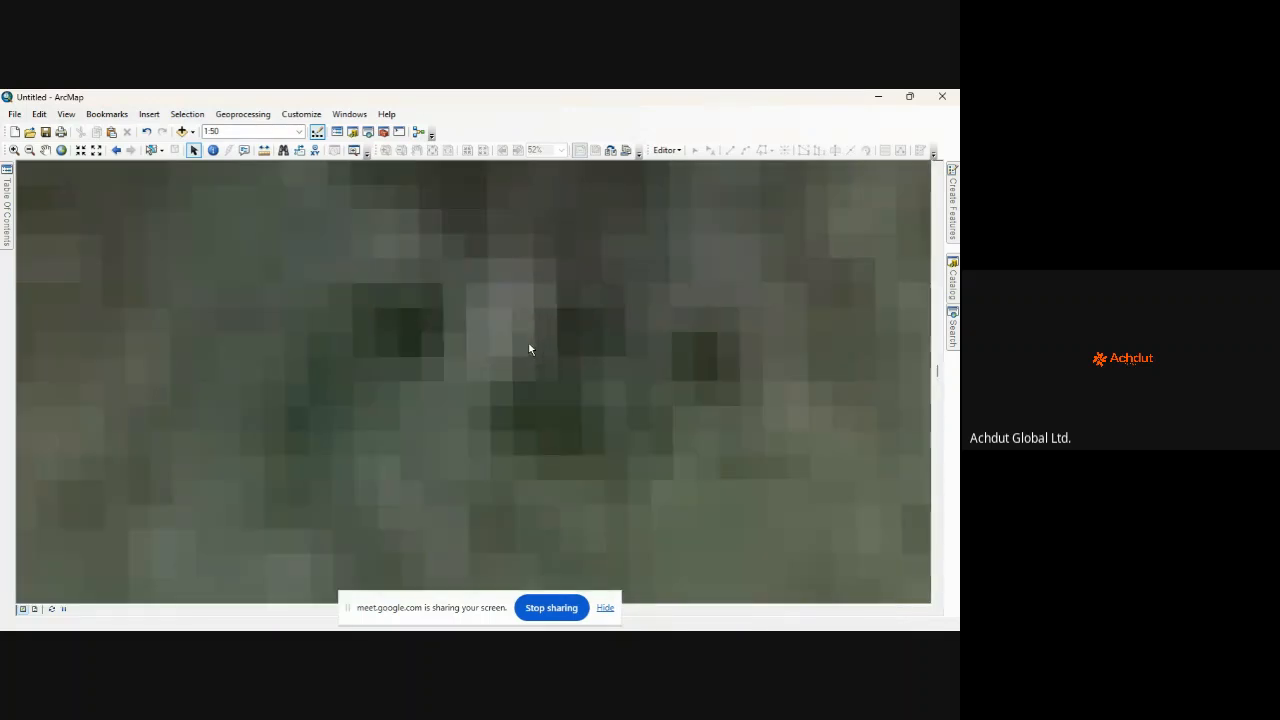
pyautogui.scroll(3, 529, 347)
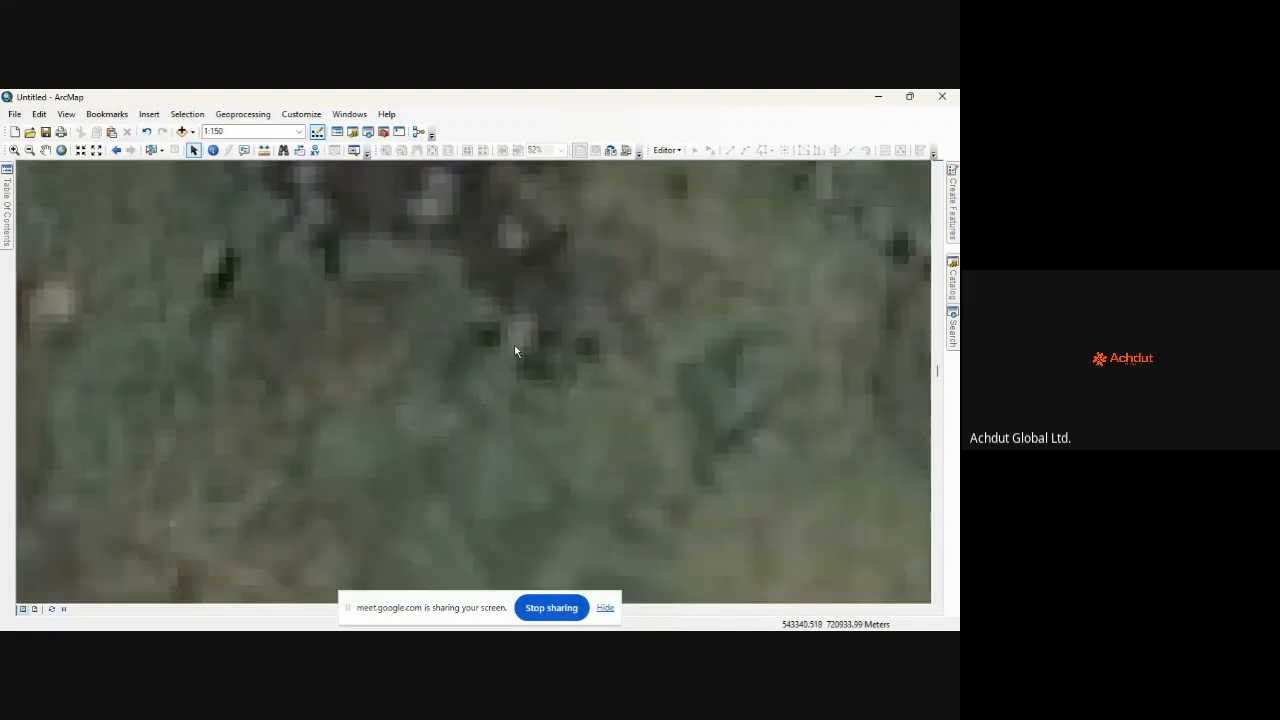
pyautogui.scroll(-3, 515, 347)
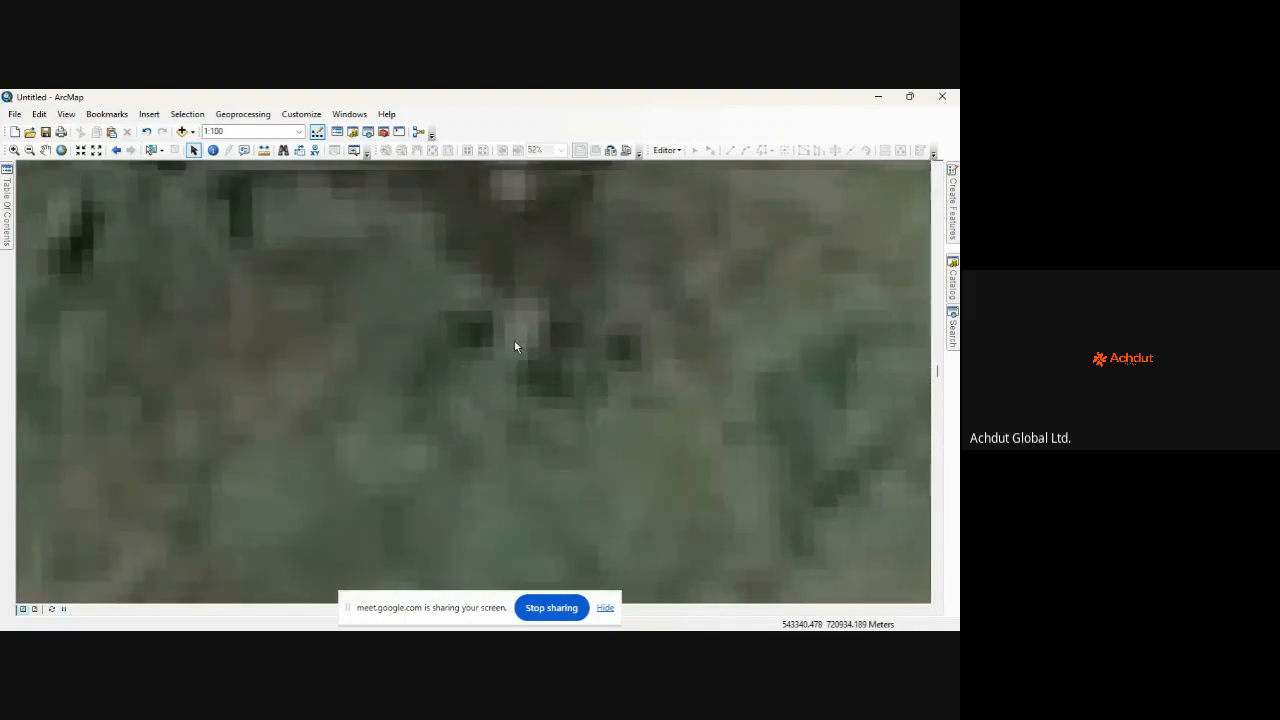
pyautogui.scroll(-2, 515, 345)
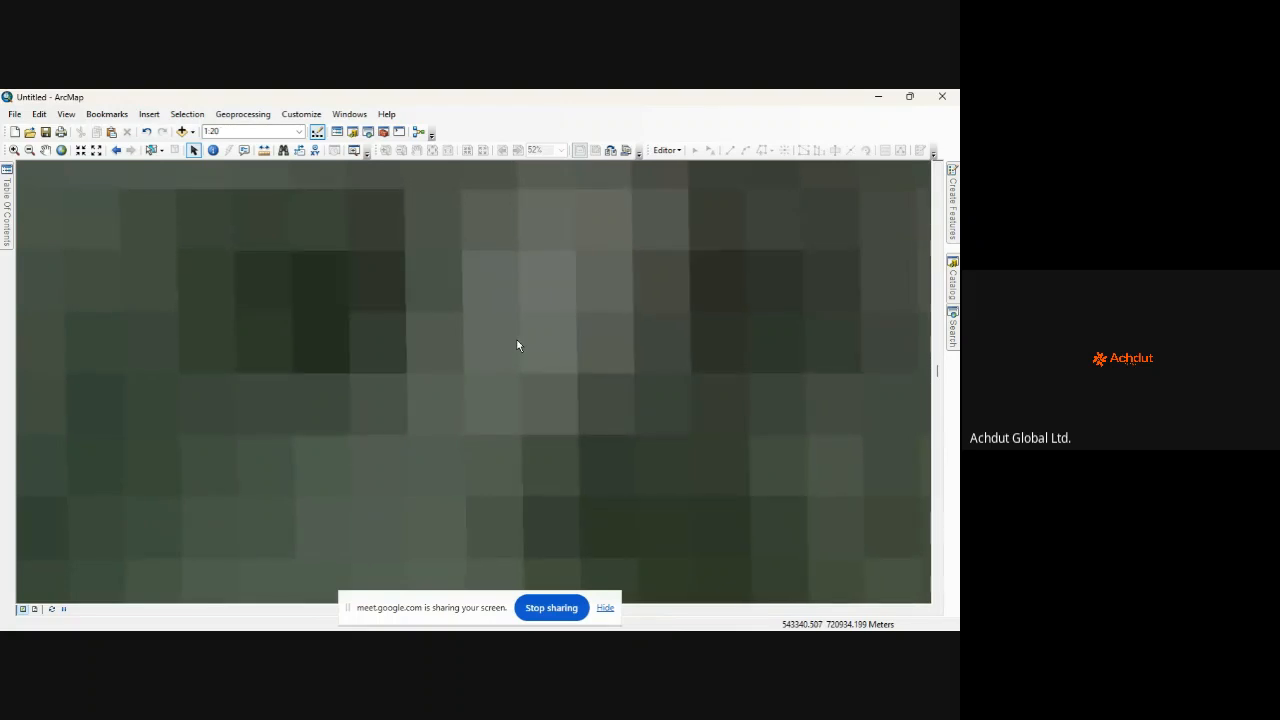
pyautogui.scroll(5, 522, 350)
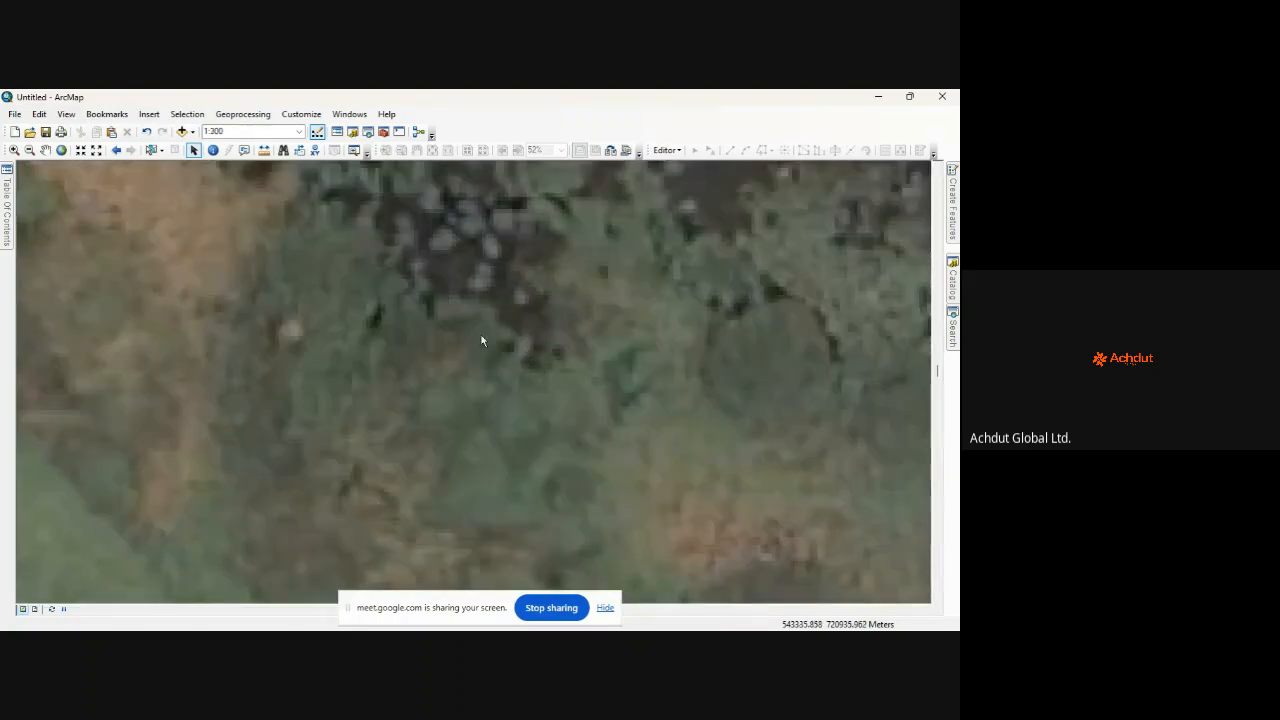
pyautogui.scroll(2, 481, 341)
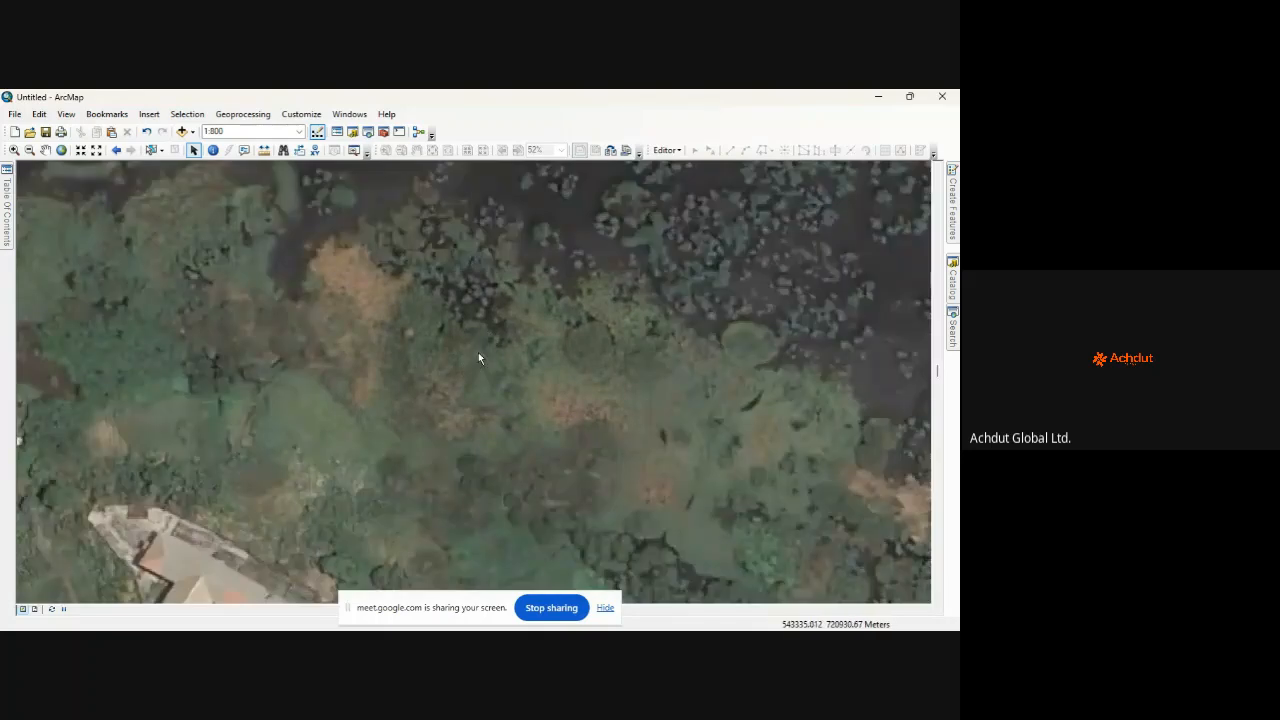
pyautogui.scroll(2, 478, 352)
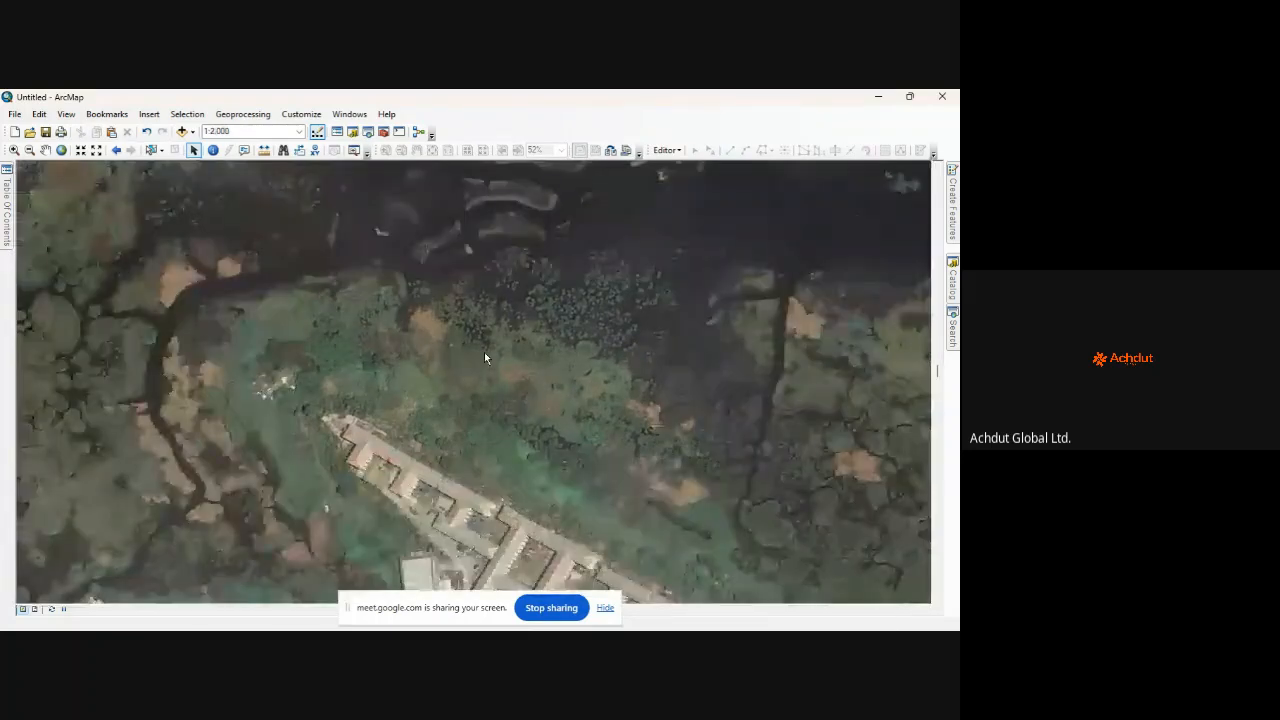
pyautogui.scroll(1, 484, 352)
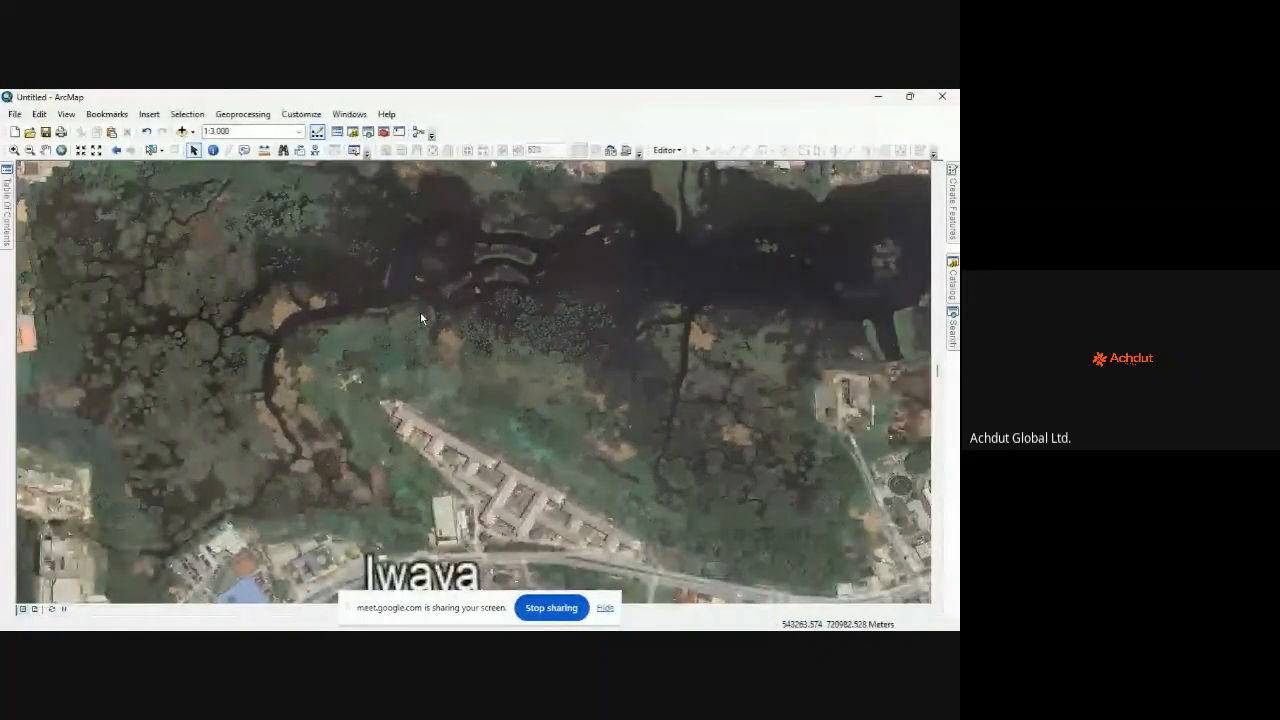
pyautogui.scroll(2, 424, 325)
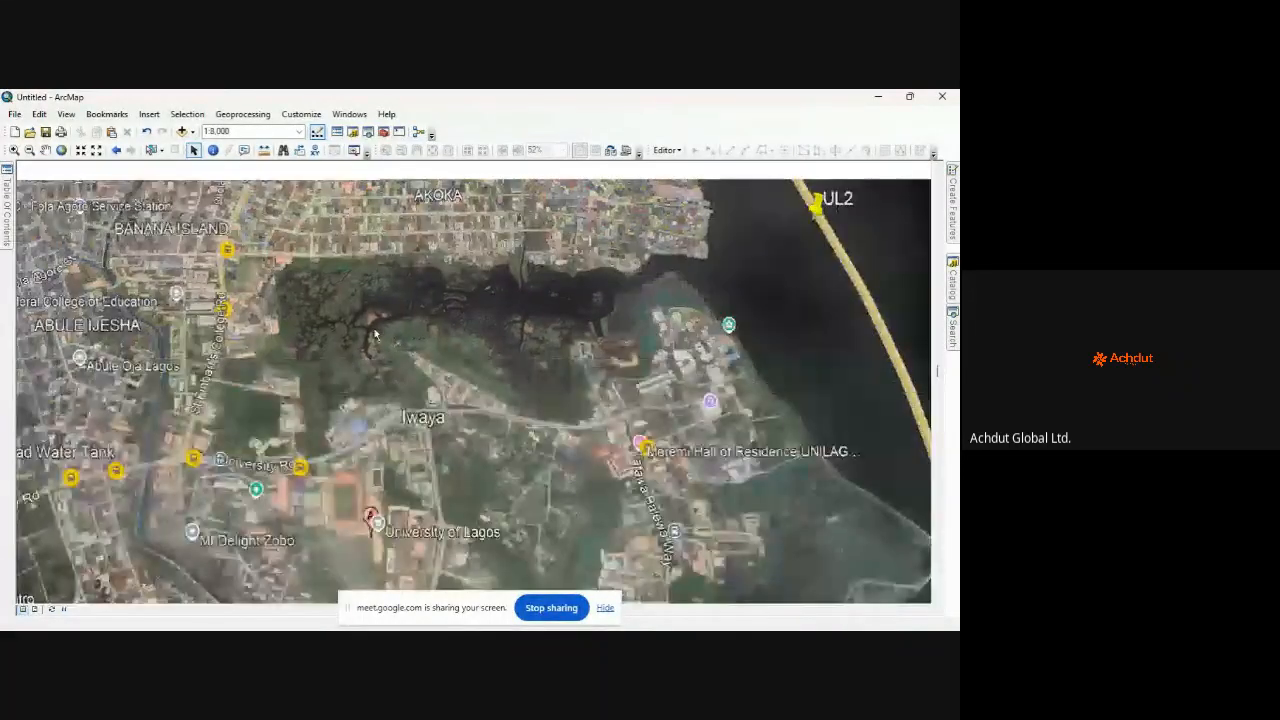
pyautogui.scroll(1, 436, 325)
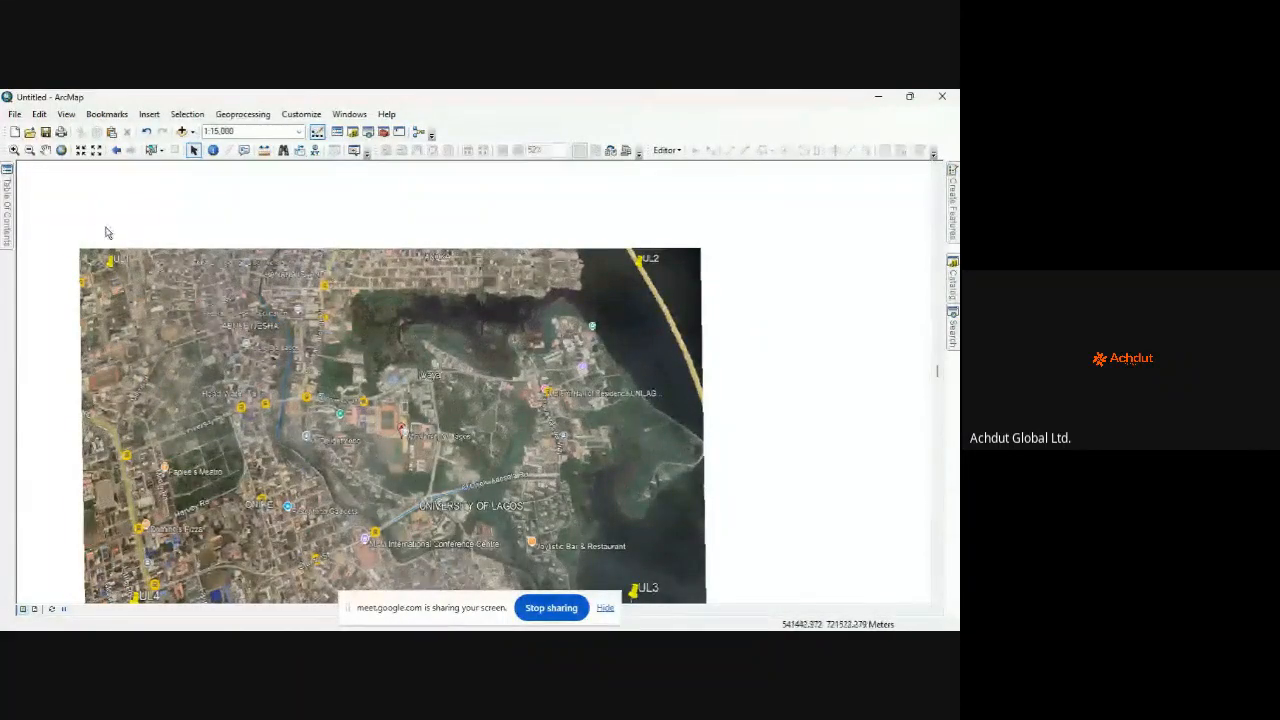
# Step: Hide the Unilag.jpg layer to view the digitised lines alone, and show the image again
pyautogui.click(8, 218)
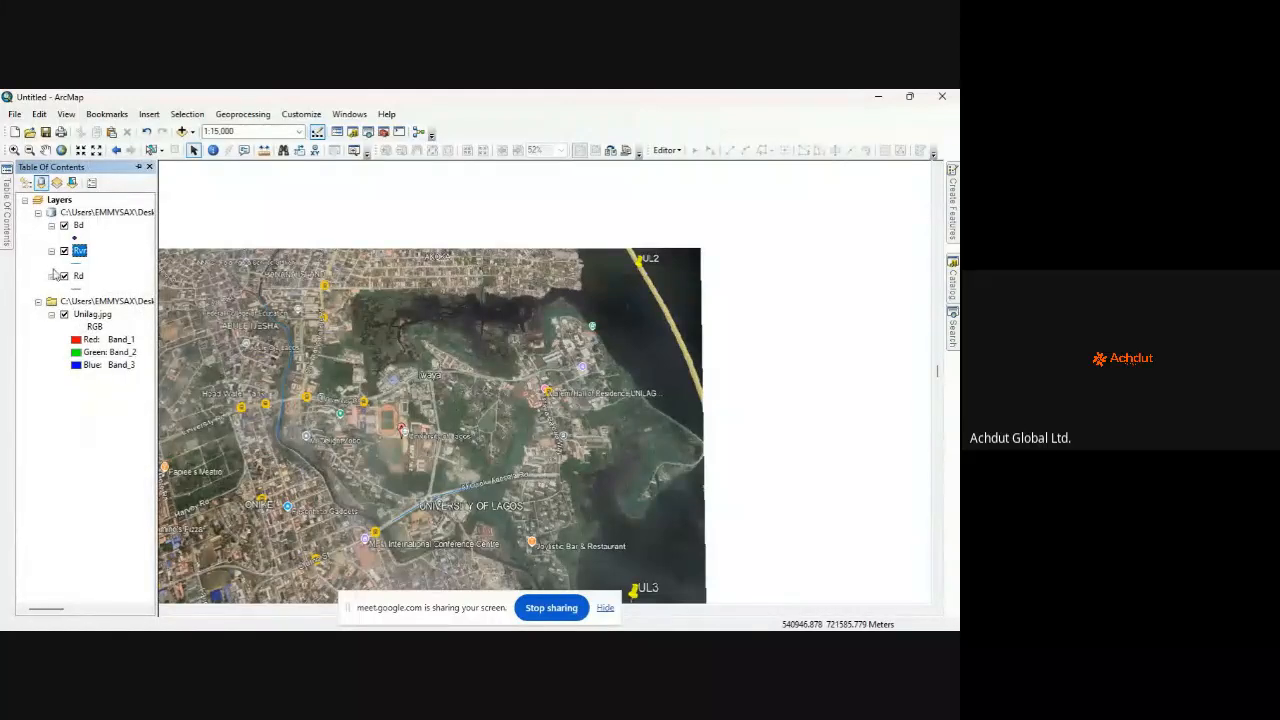
pyautogui.click(64, 314)
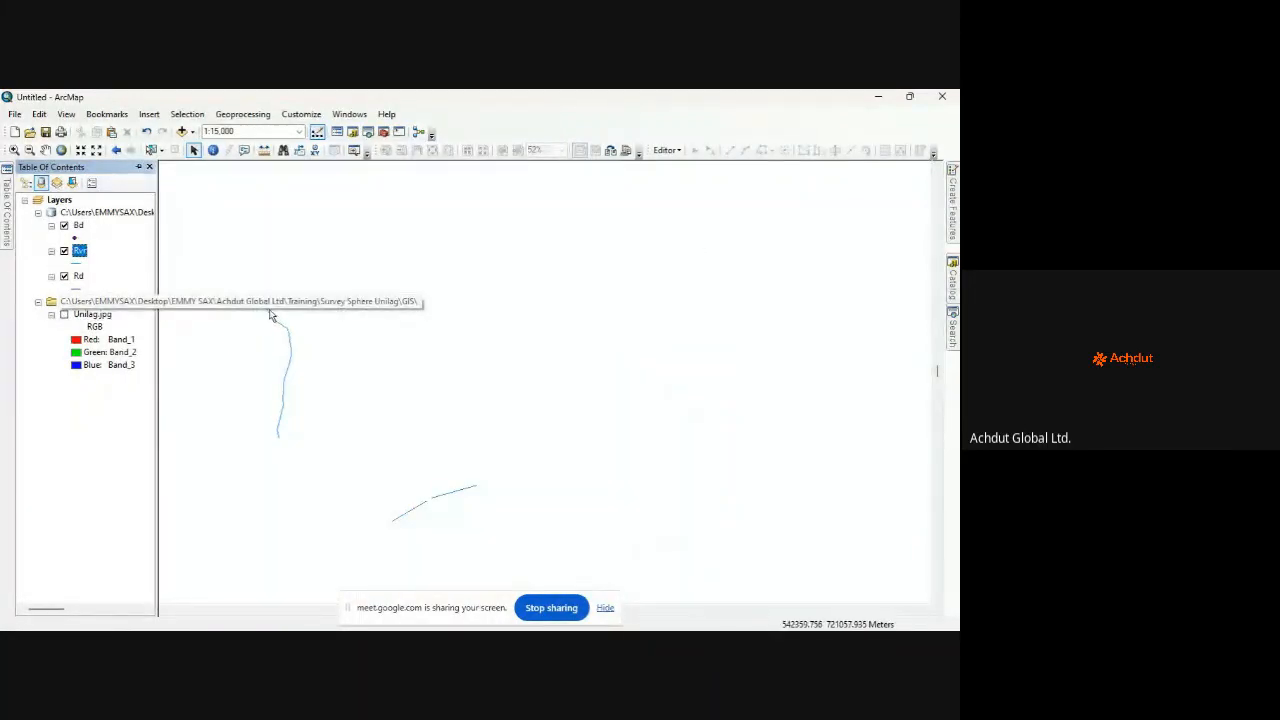
pyautogui.click(65, 315)
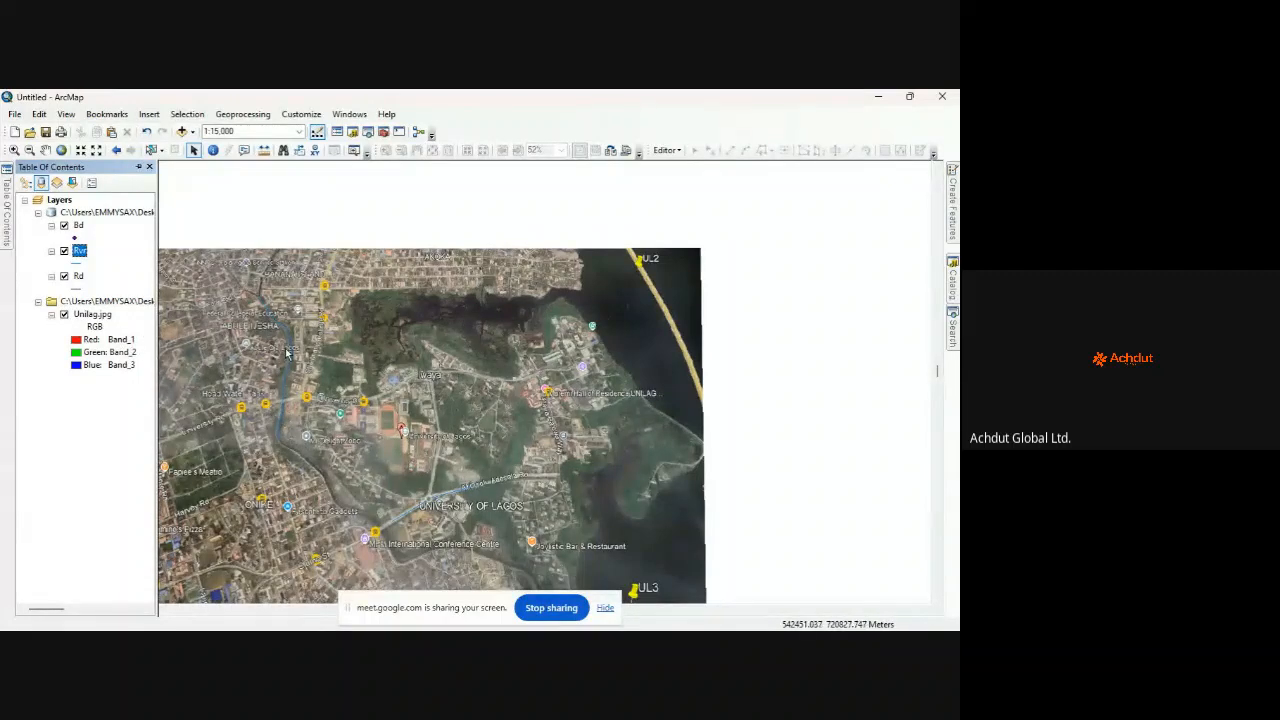
# Step: Examine how the digitised river line follows the channel beside Abule Oja, from 1:15,000 down to 1:30 scale, and return to the overview
pyautogui.scroll(-4, 280, 348)
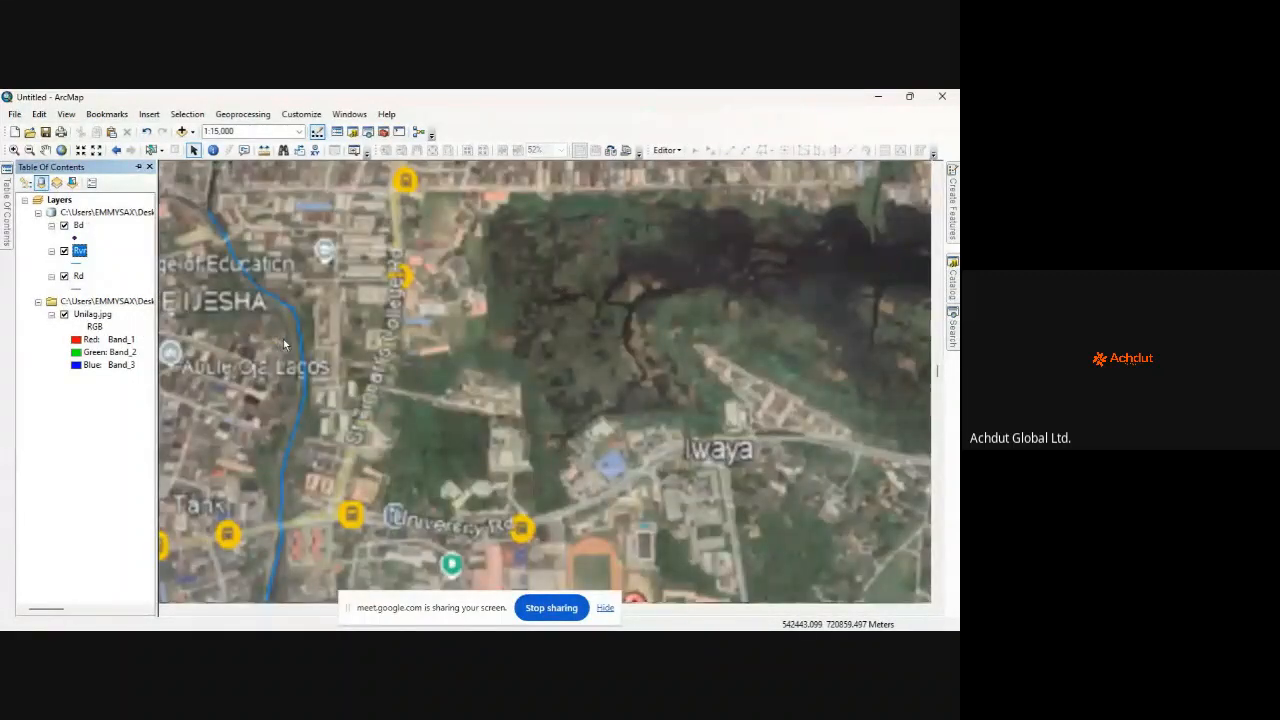
pyautogui.scroll(-4, 284, 344)
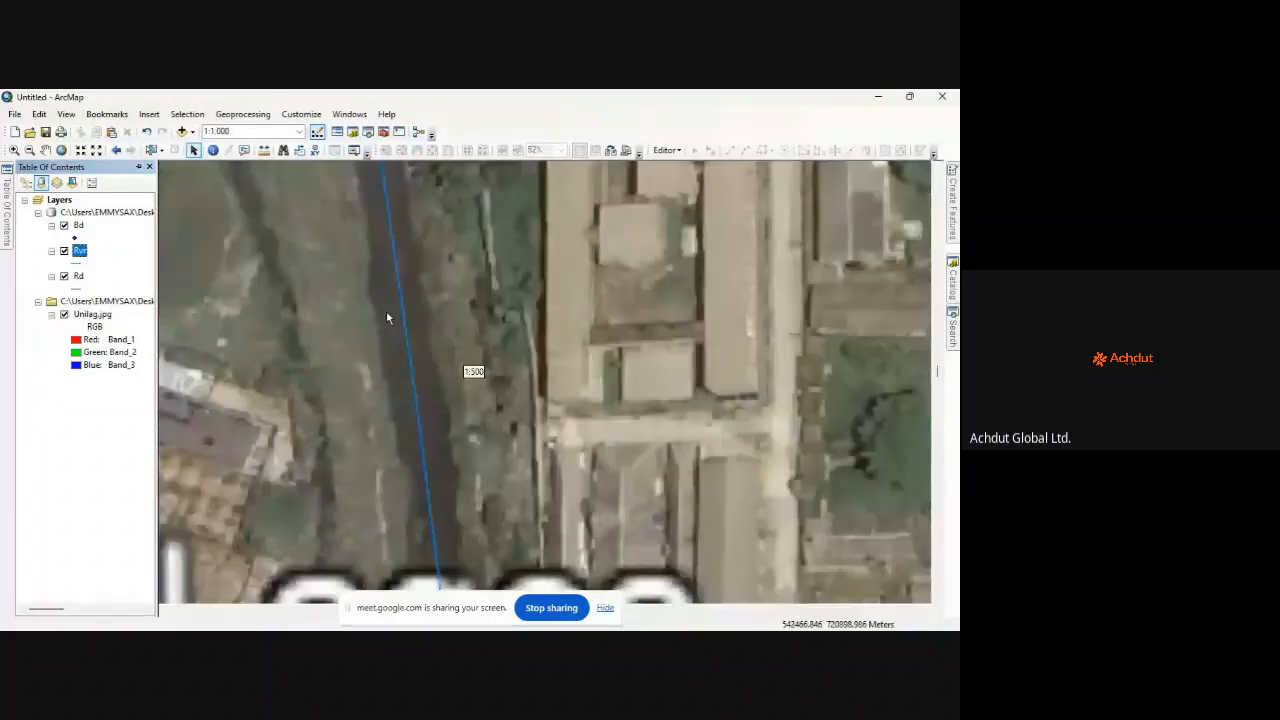
pyautogui.scroll(-3, 390, 318)
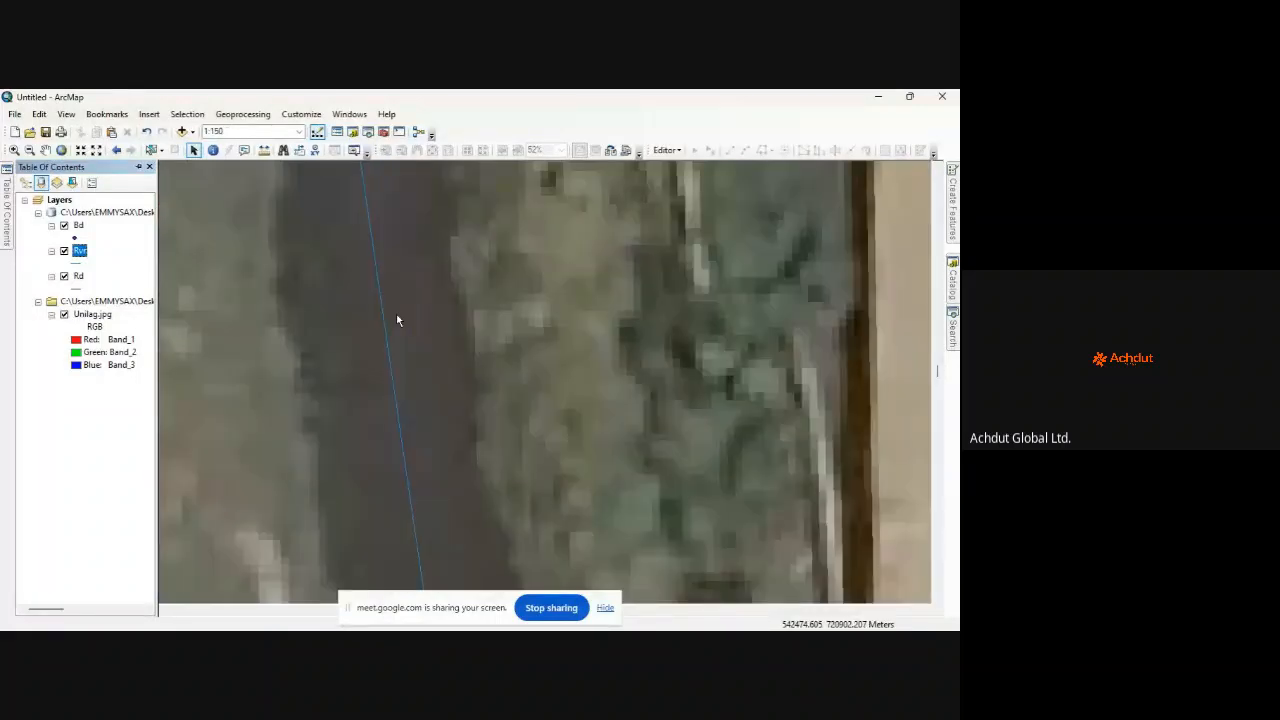
pyautogui.scroll(-3, 397, 320)
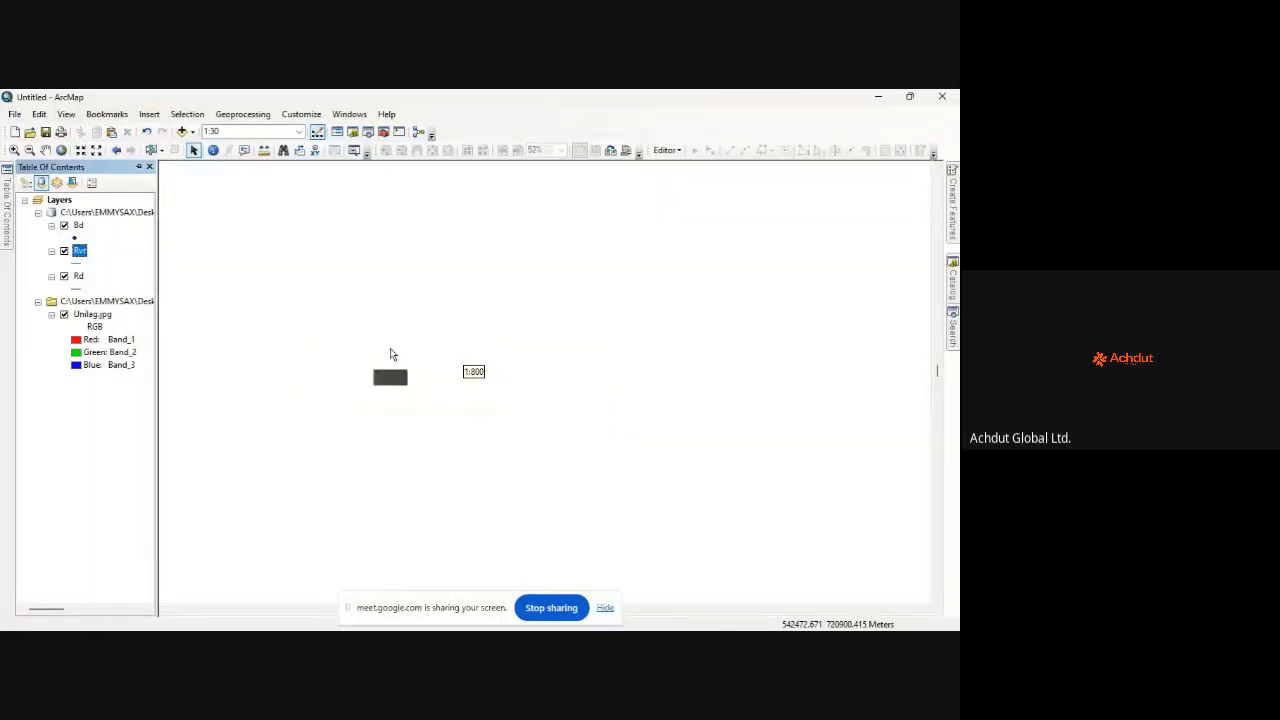
pyautogui.scroll(2, 391, 354)
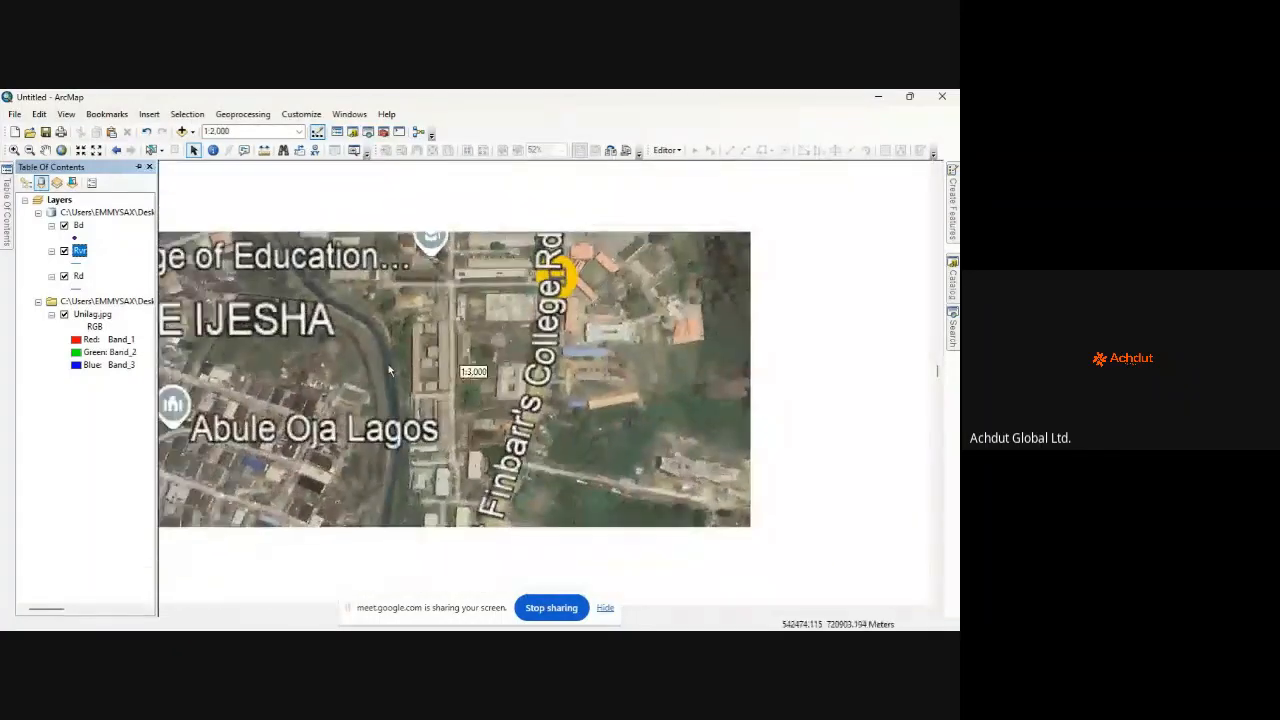
pyautogui.scroll(1, 354, 313)
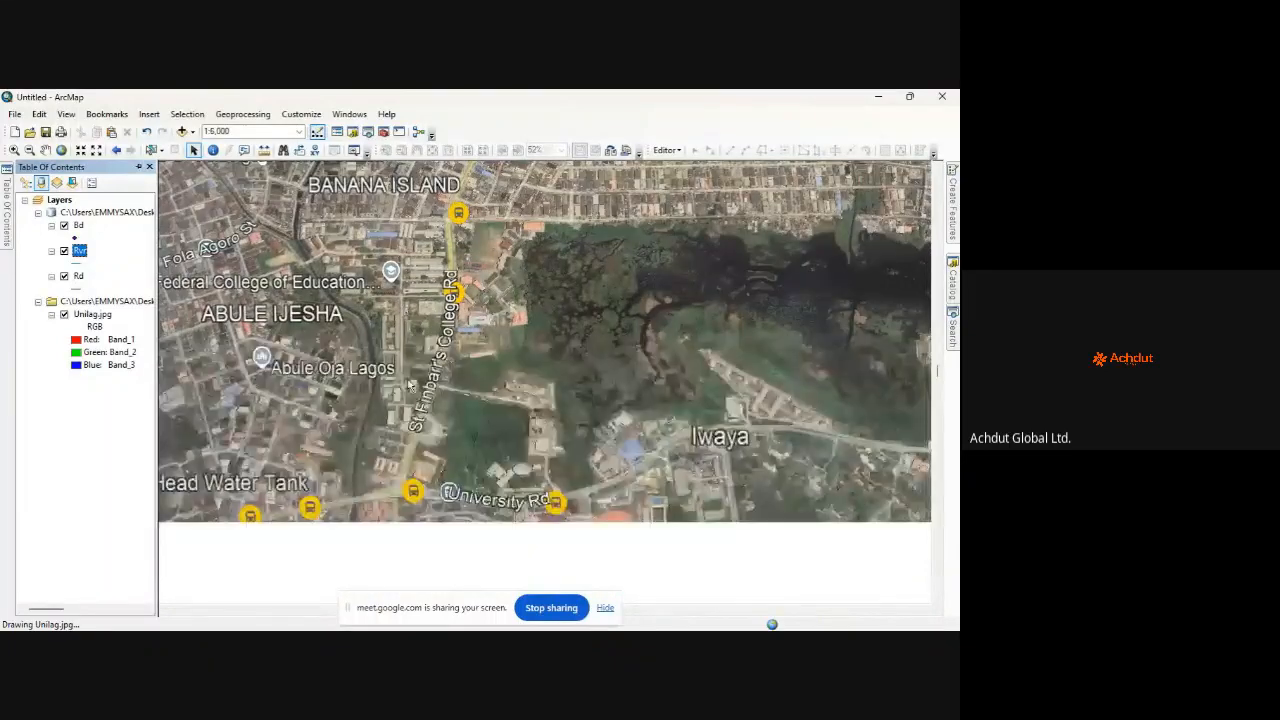
pyautogui.scroll(2, 409, 376)
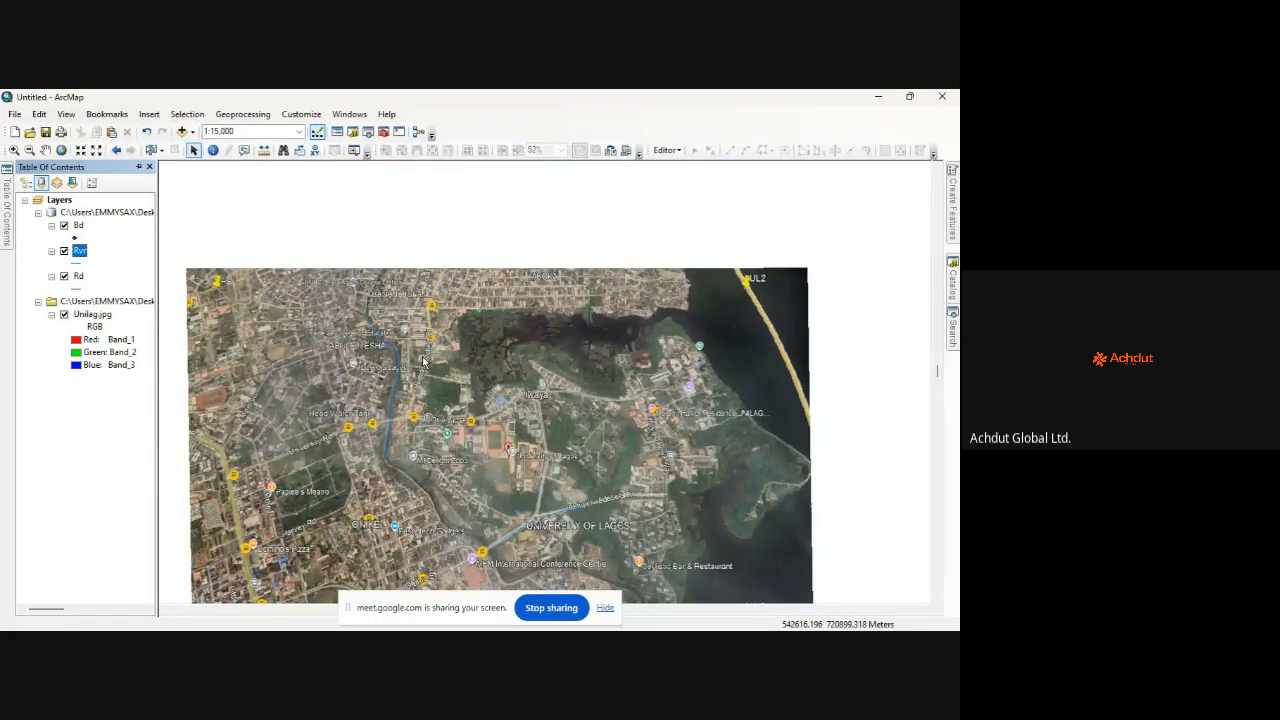
pyautogui.moveTo(423, 347); pyautogui.dragTo(441, 293)
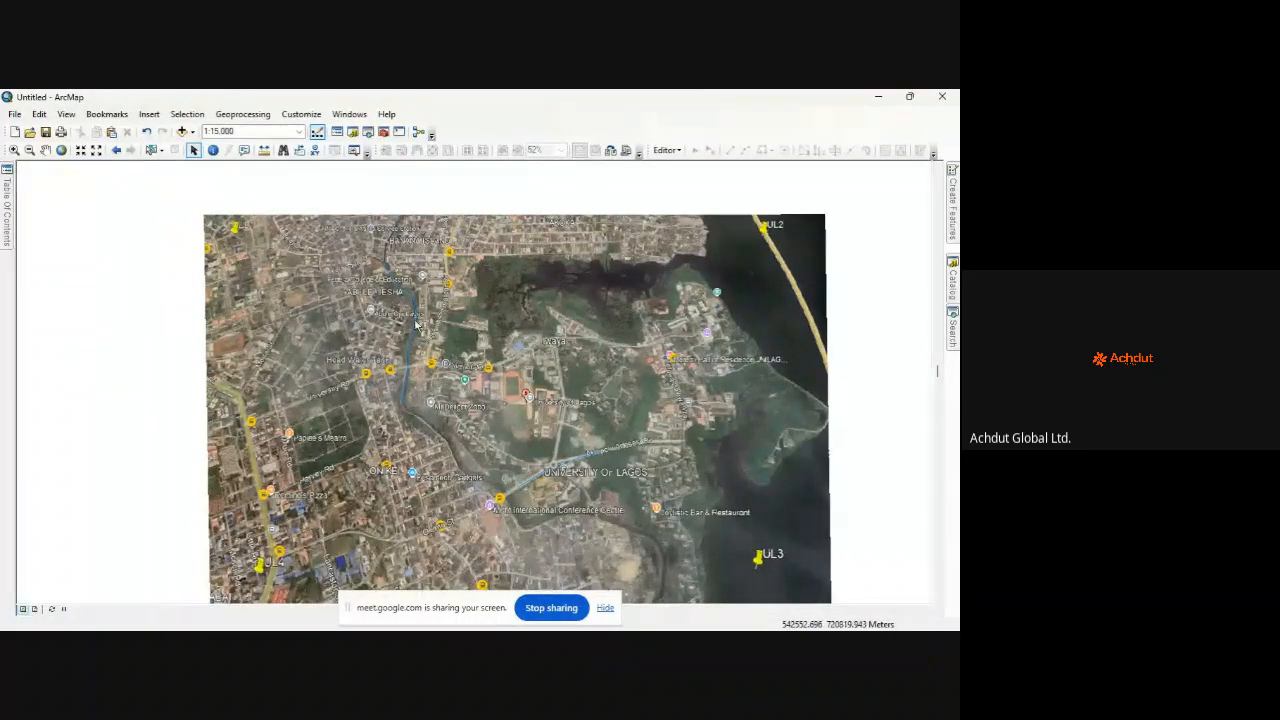
pyautogui.moveTo(6, 236)
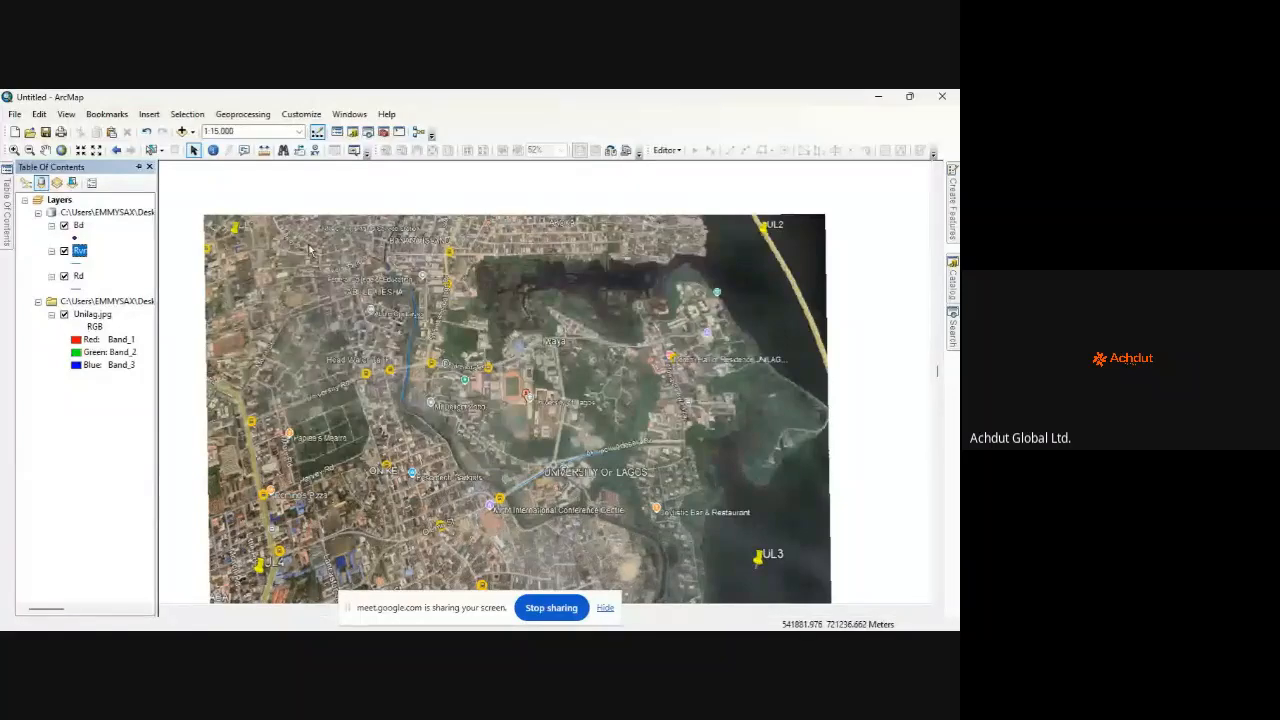
pyautogui.scroll(2, 371, 268)
pyautogui.scroll(-3, 371, 268)
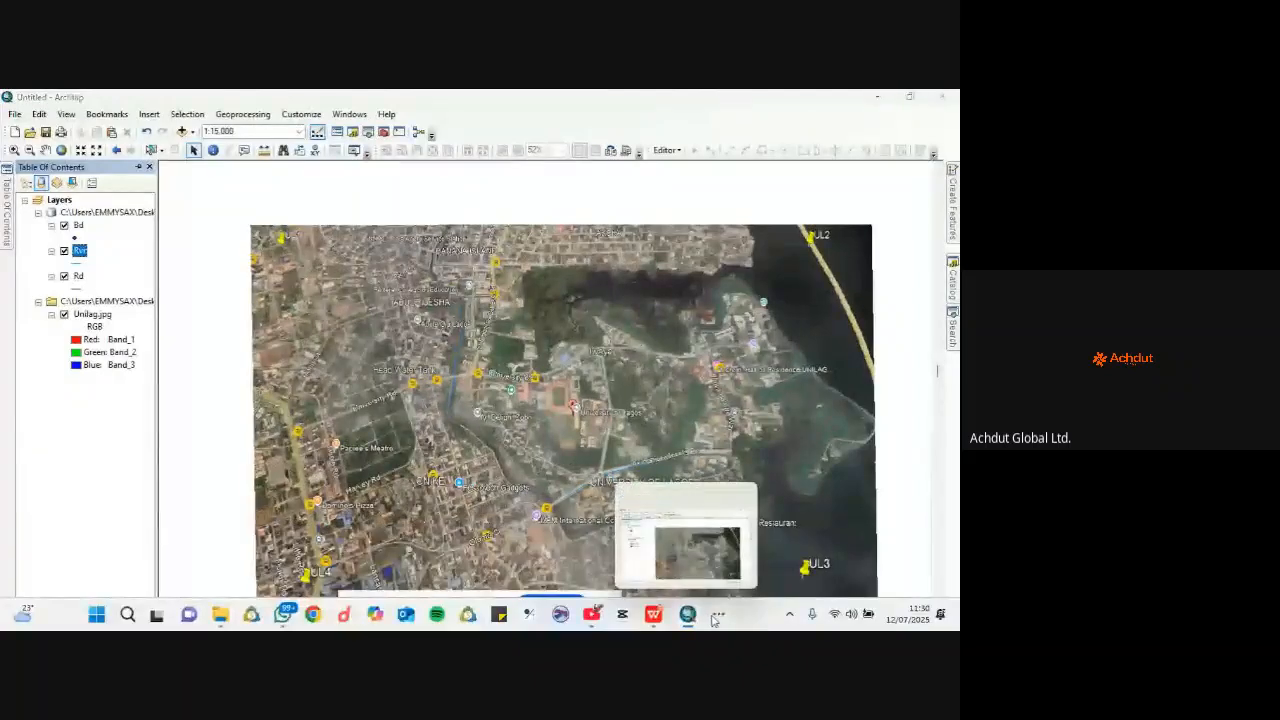
# Step: Switch to Google Earth Pro and bring up the Notepad file with the UL1 to UL4 coordinates, placing its window over the map between the placemarks
pyautogui.click(718, 614)
pyautogui.click(691, 574)
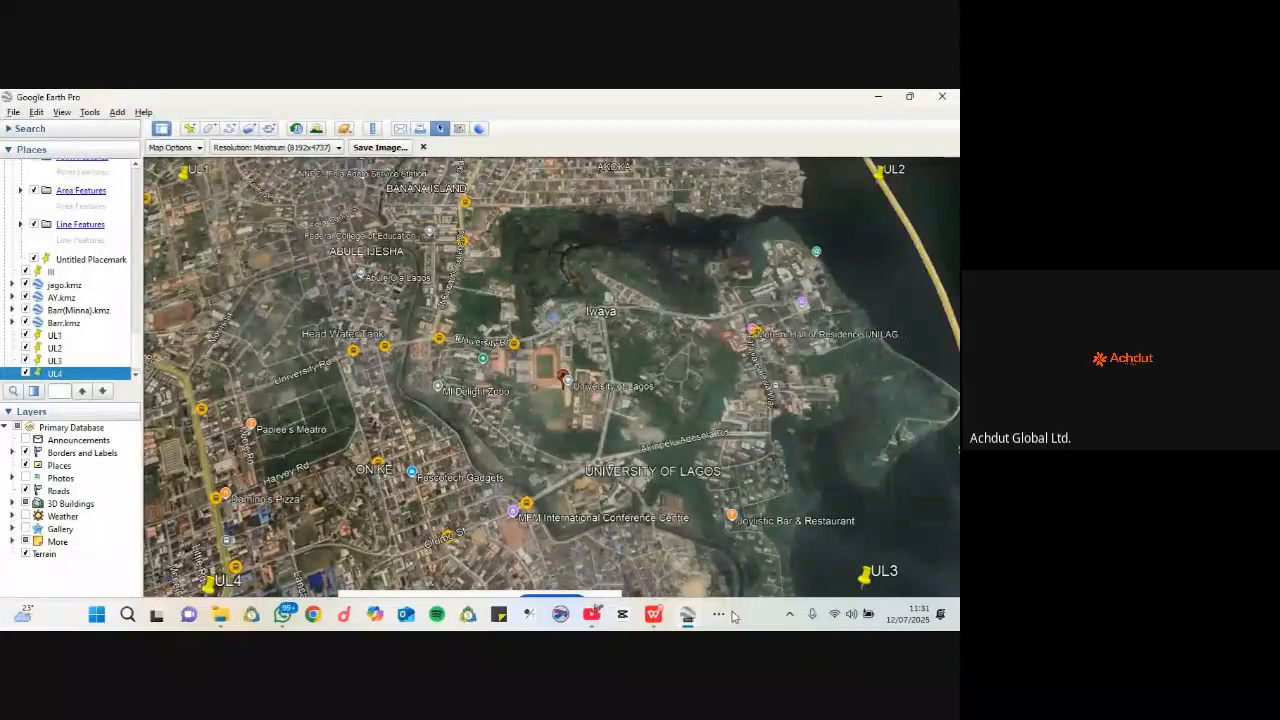
pyautogui.click(720, 615)
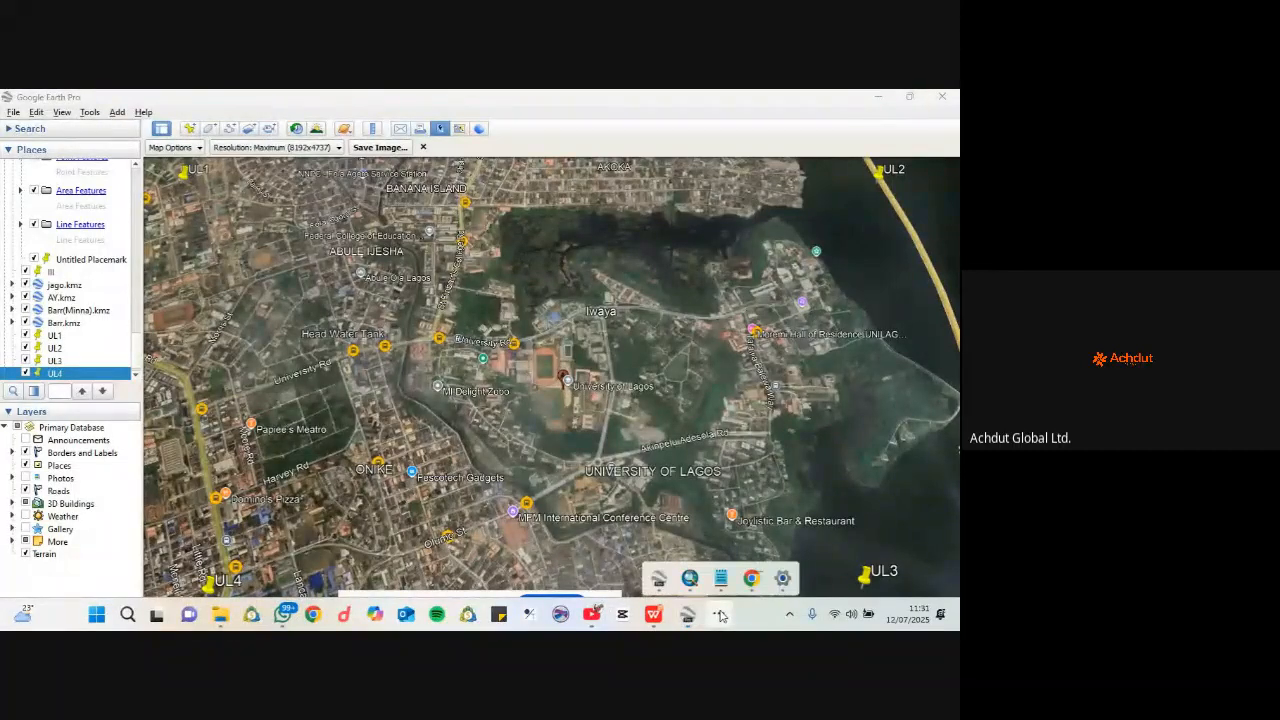
pyautogui.click(720, 578)
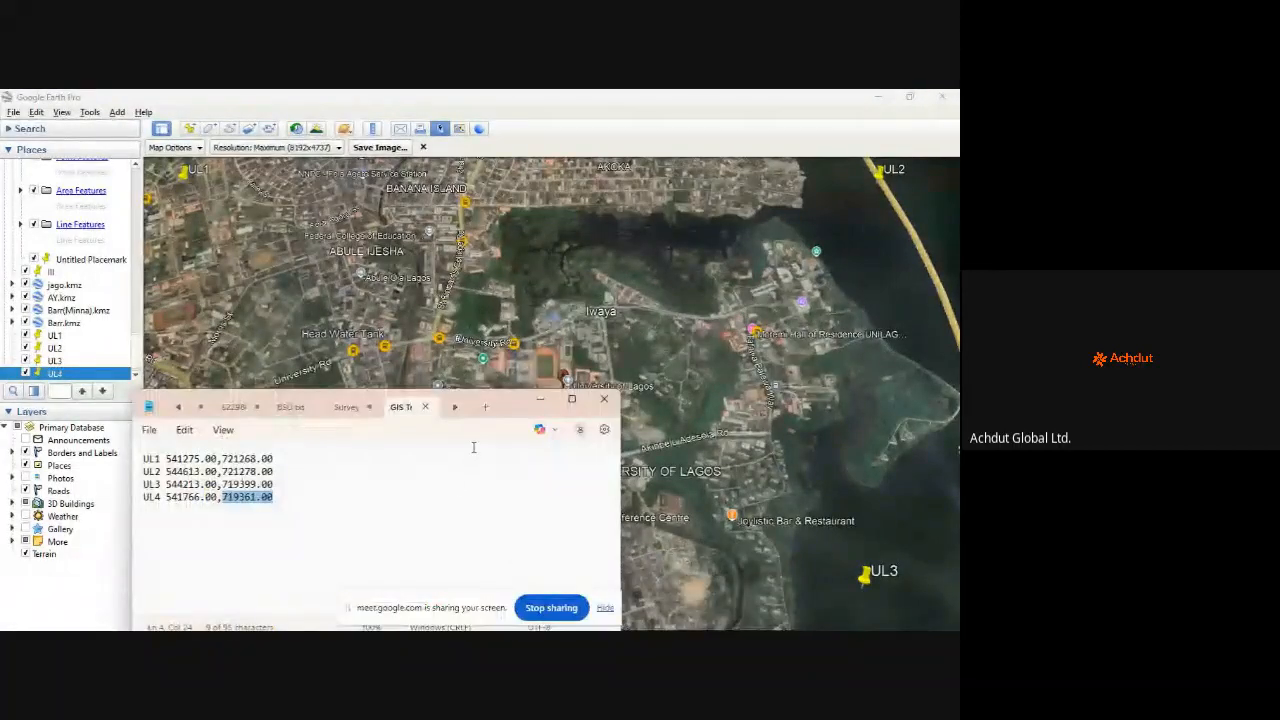
pyautogui.moveTo(511, 410); pyautogui.dragTo(550, 316)
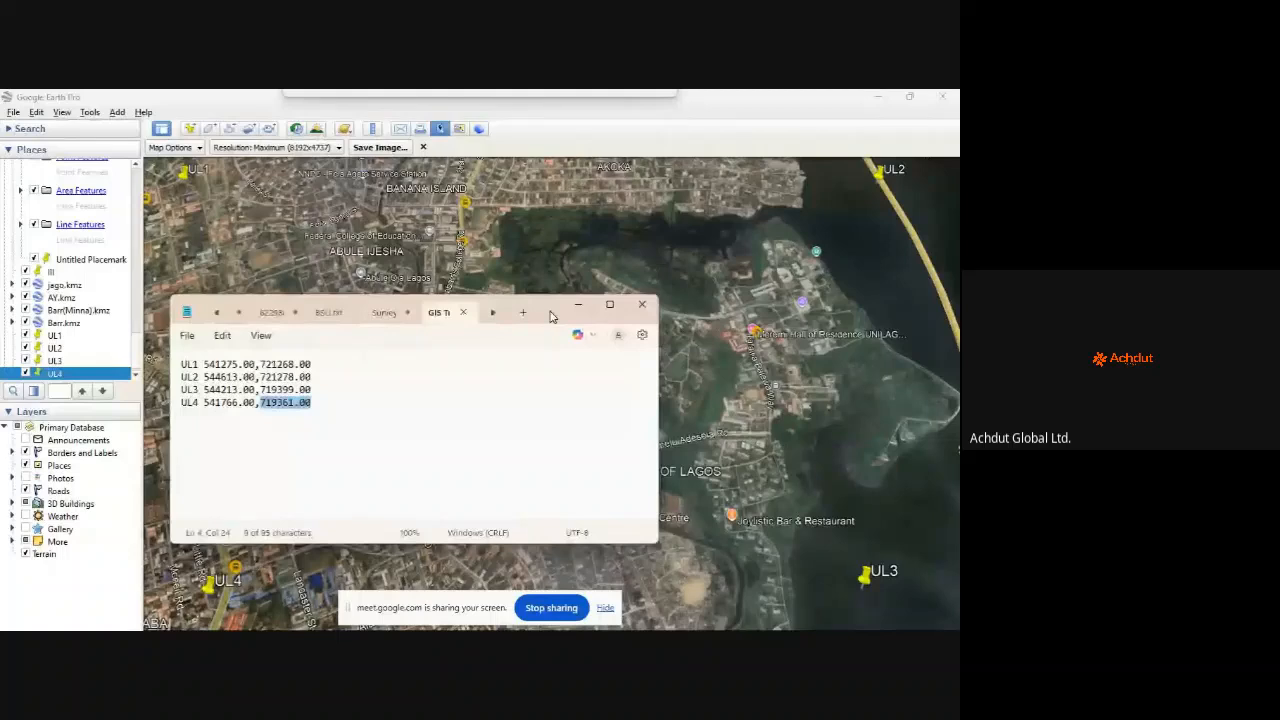
pyautogui.moveTo(550, 316); pyautogui.dragTo(527, 239)
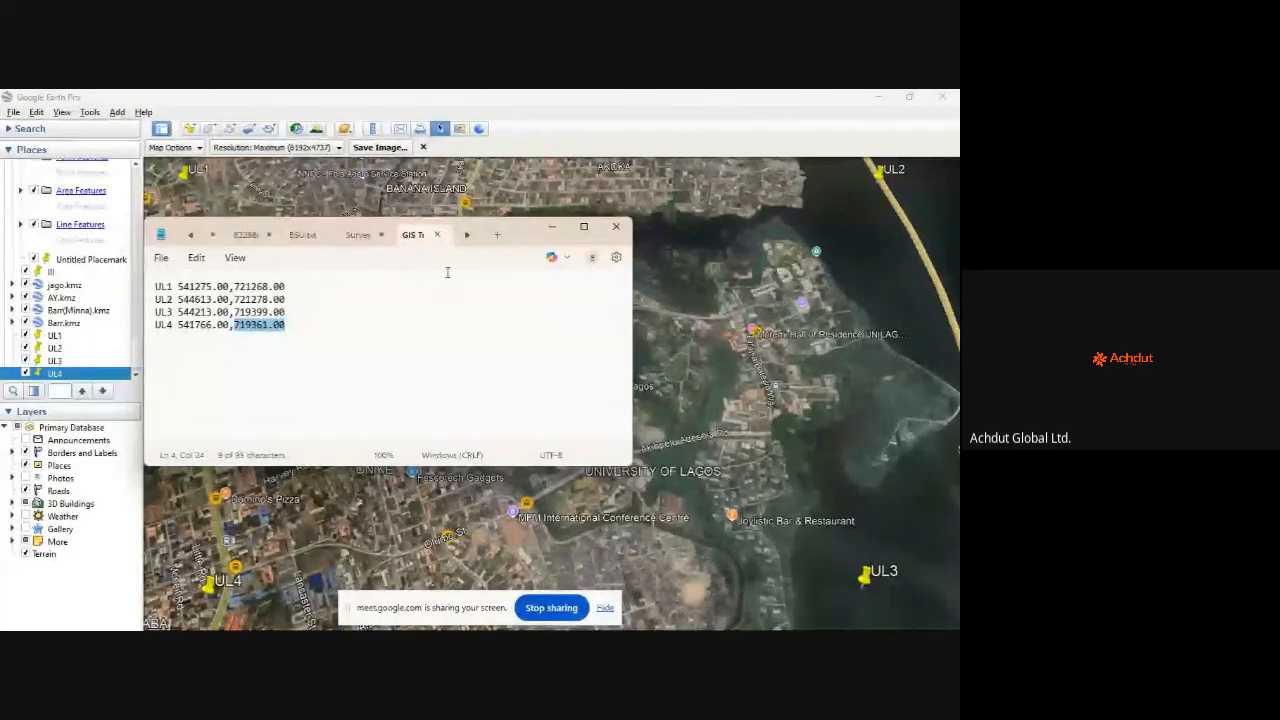
pyautogui.moveTo(531, 234); pyautogui.dragTo(538, 246)
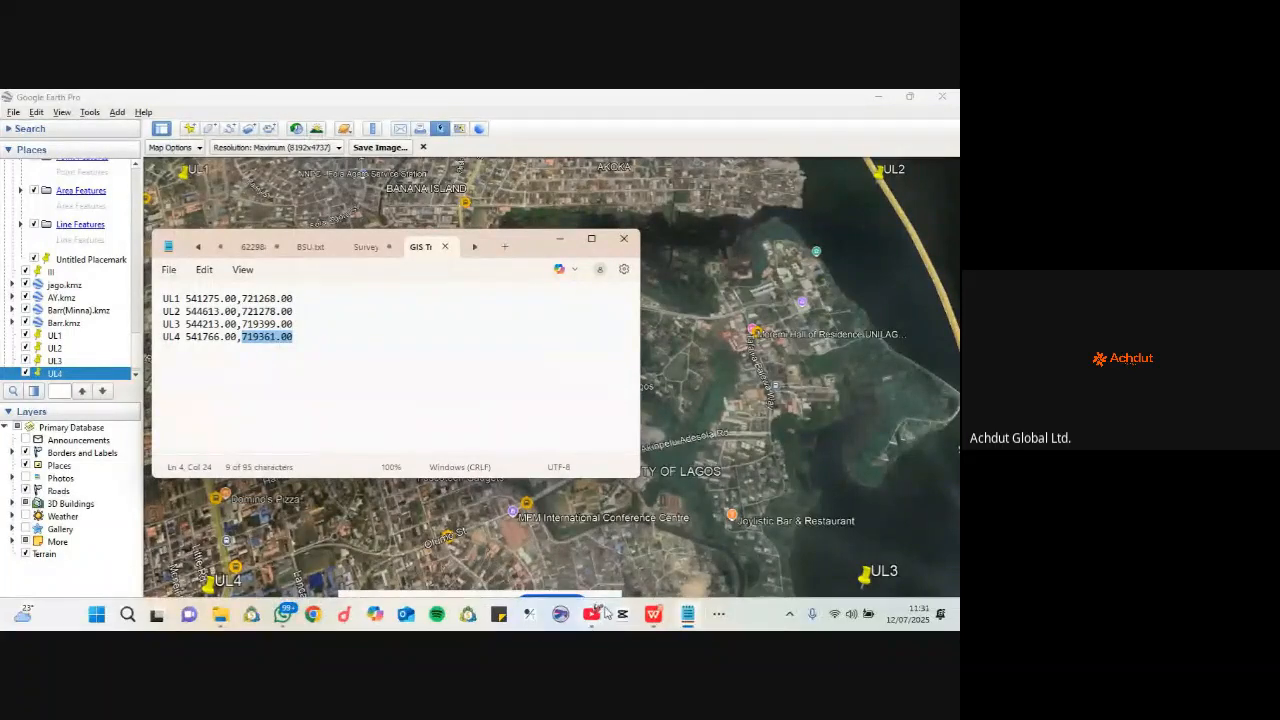
# Step: Put the Notepad window away and review the map options and the available resolutions for saving the map image
pyautogui.click(558, 241)
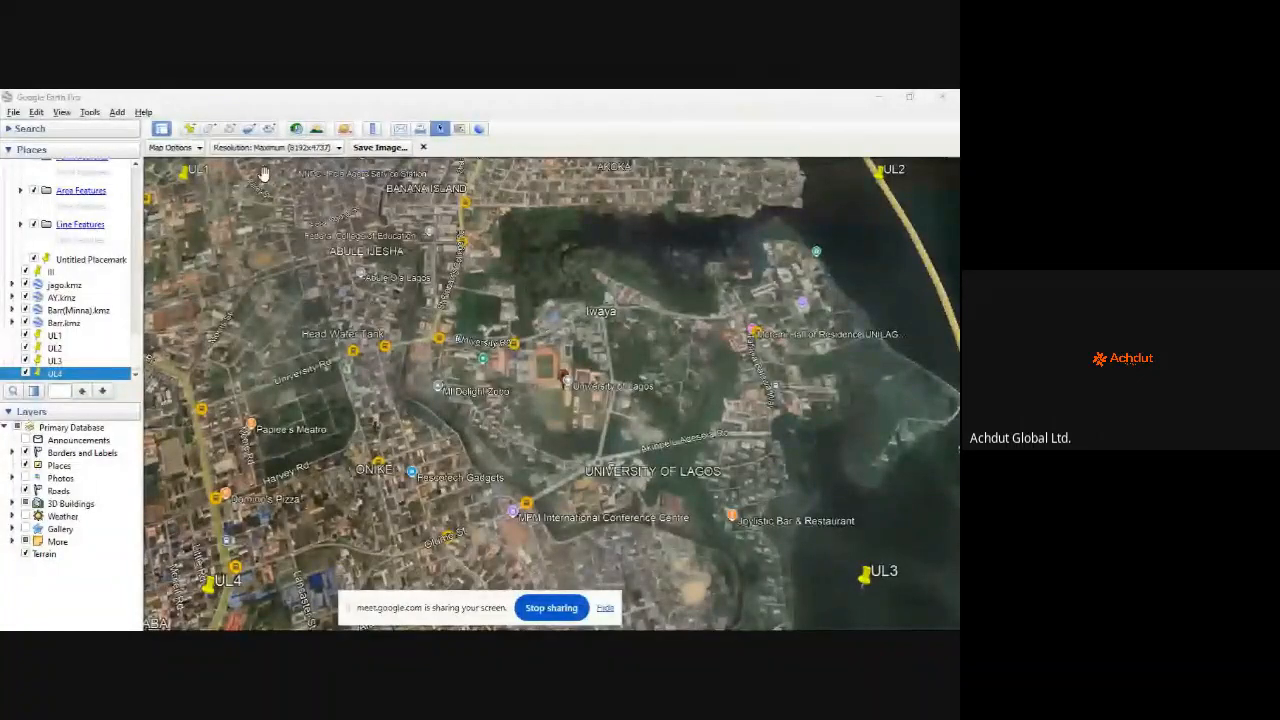
pyautogui.click(192, 148)
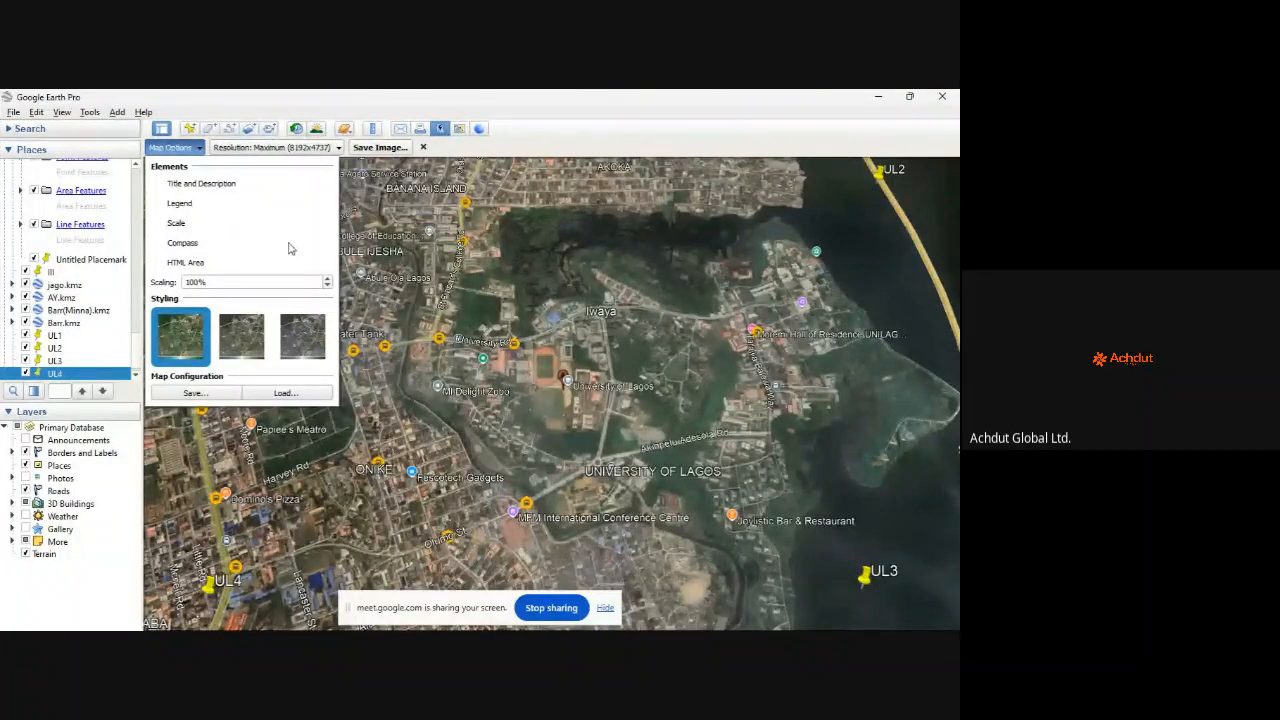
pyautogui.click(188, 150)
pyautogui.click(188, 150)
pyautogui.click(158, 152)
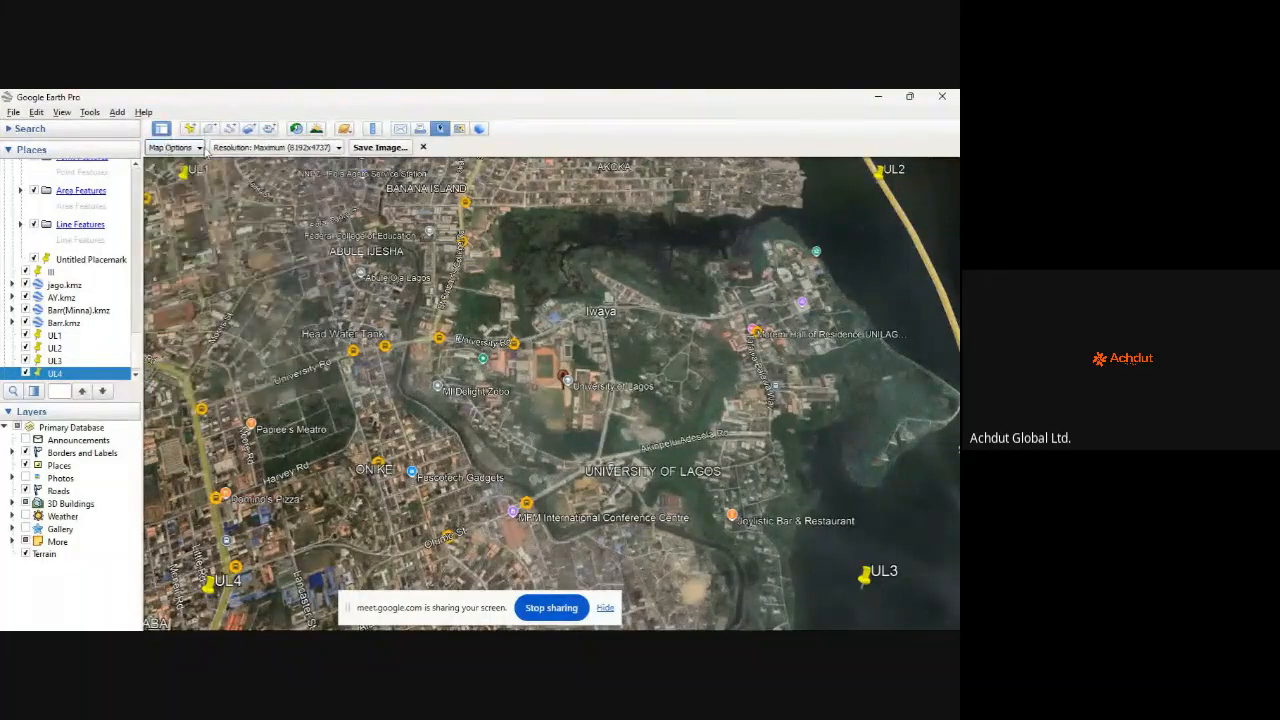
pyautogui.click(217, 149)
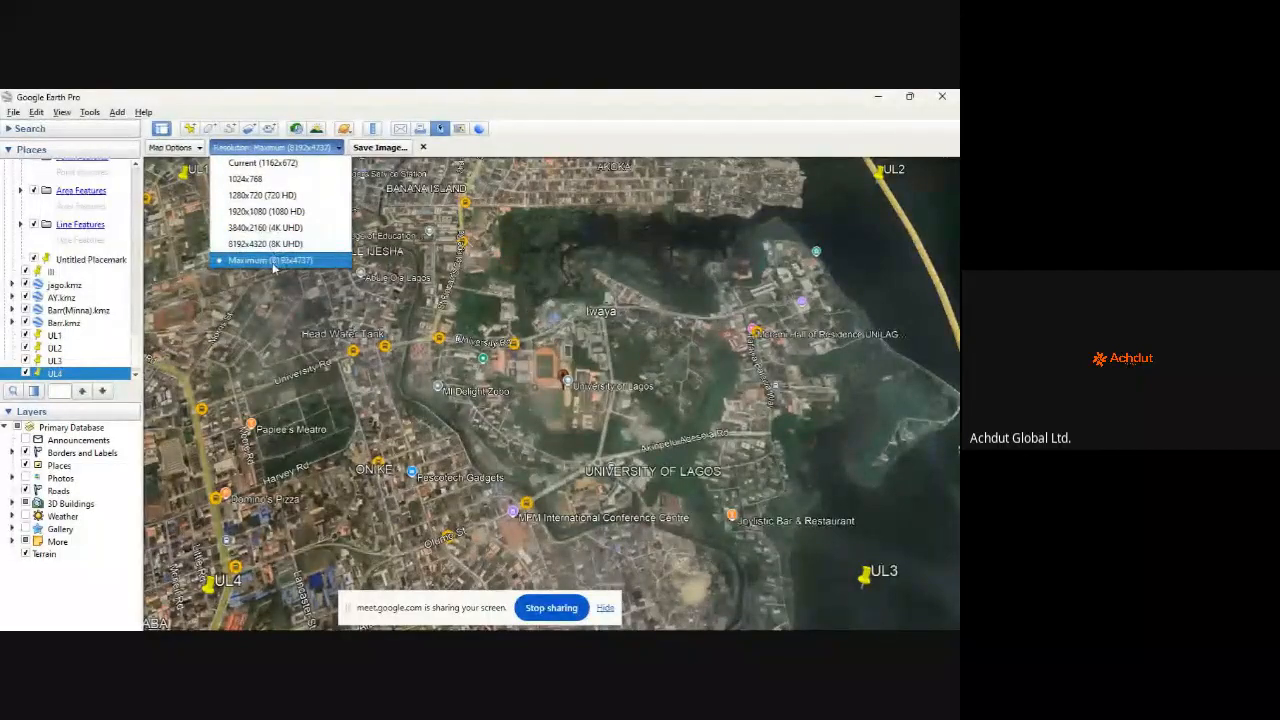
pyautogui.click(368, 170)
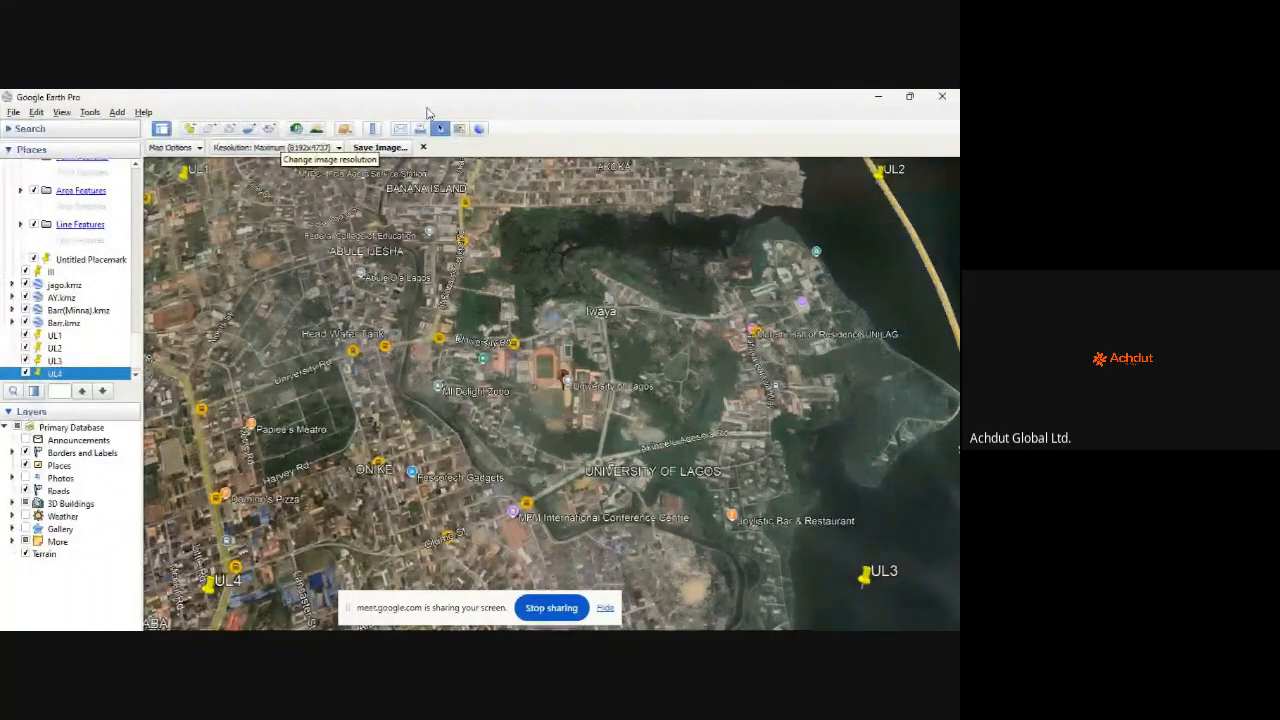
# Step: Close and restart the Save Image mode, review its map options, and set the image resolution to Maximum (8192x4737)
pyautogui.click(424, 148)
pyautogui.click(440, 132)
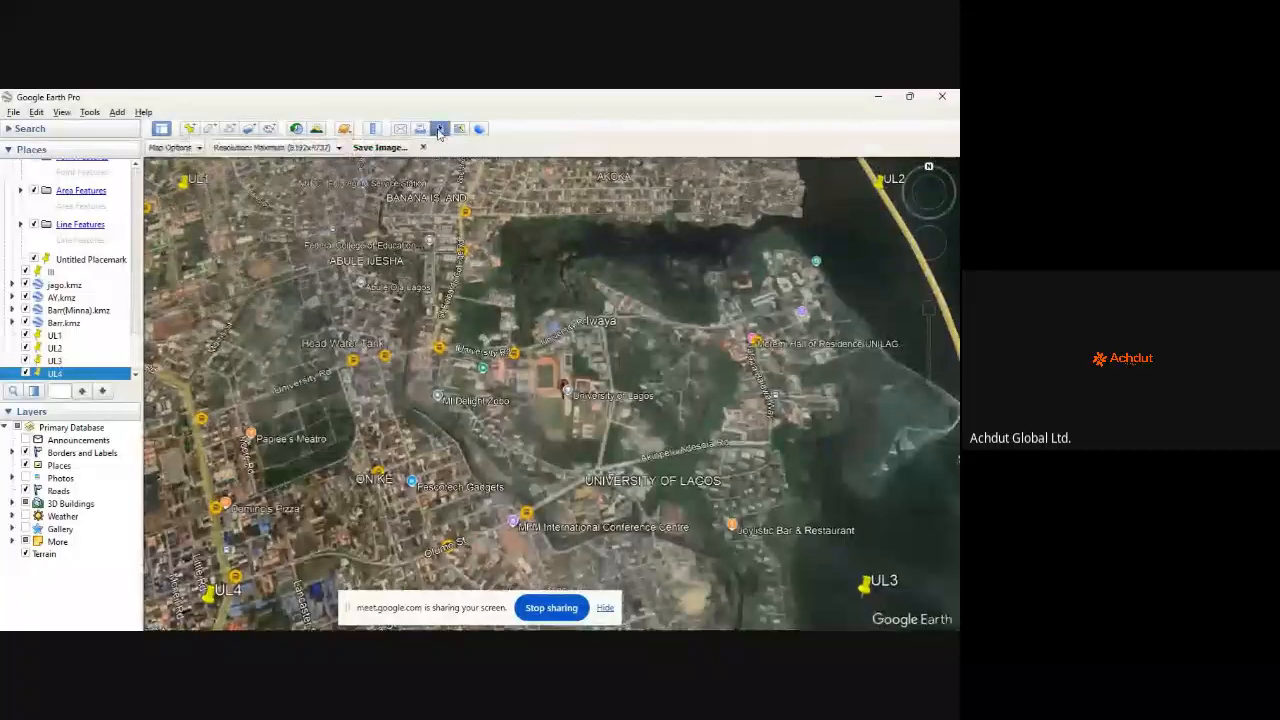
pyautogui.click(197, 148)
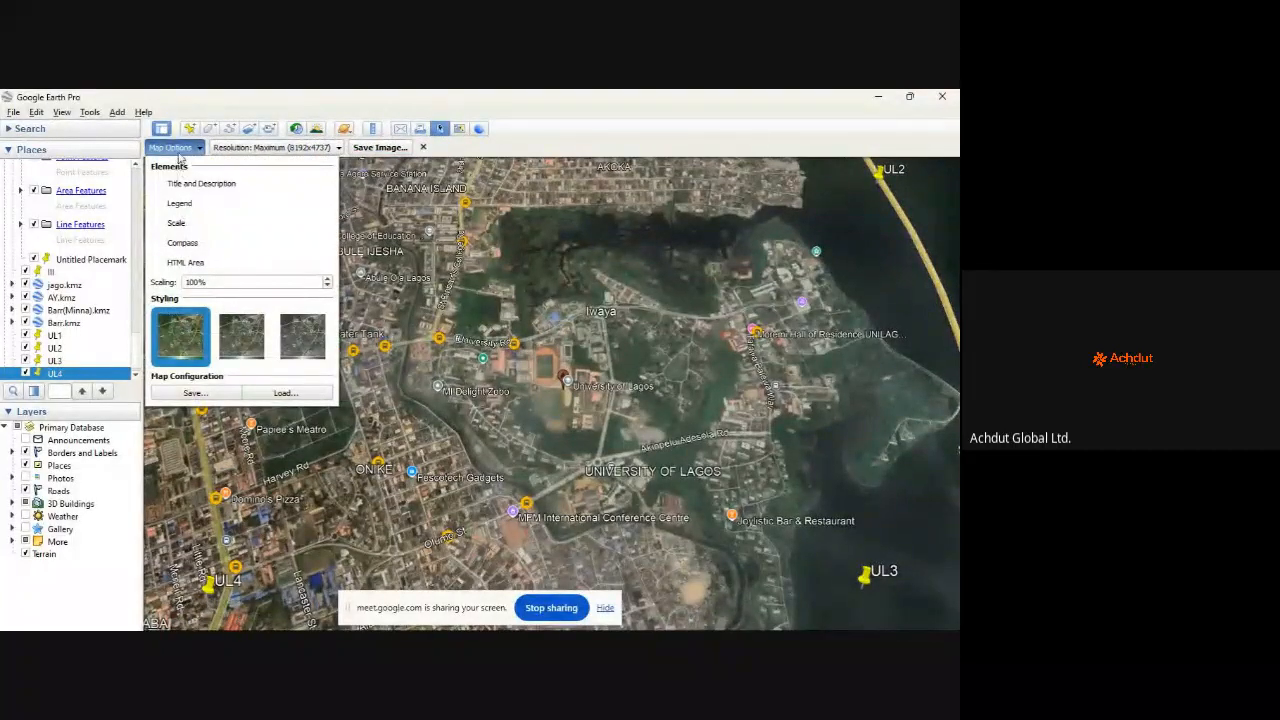
pyautogui.click(247, 151)
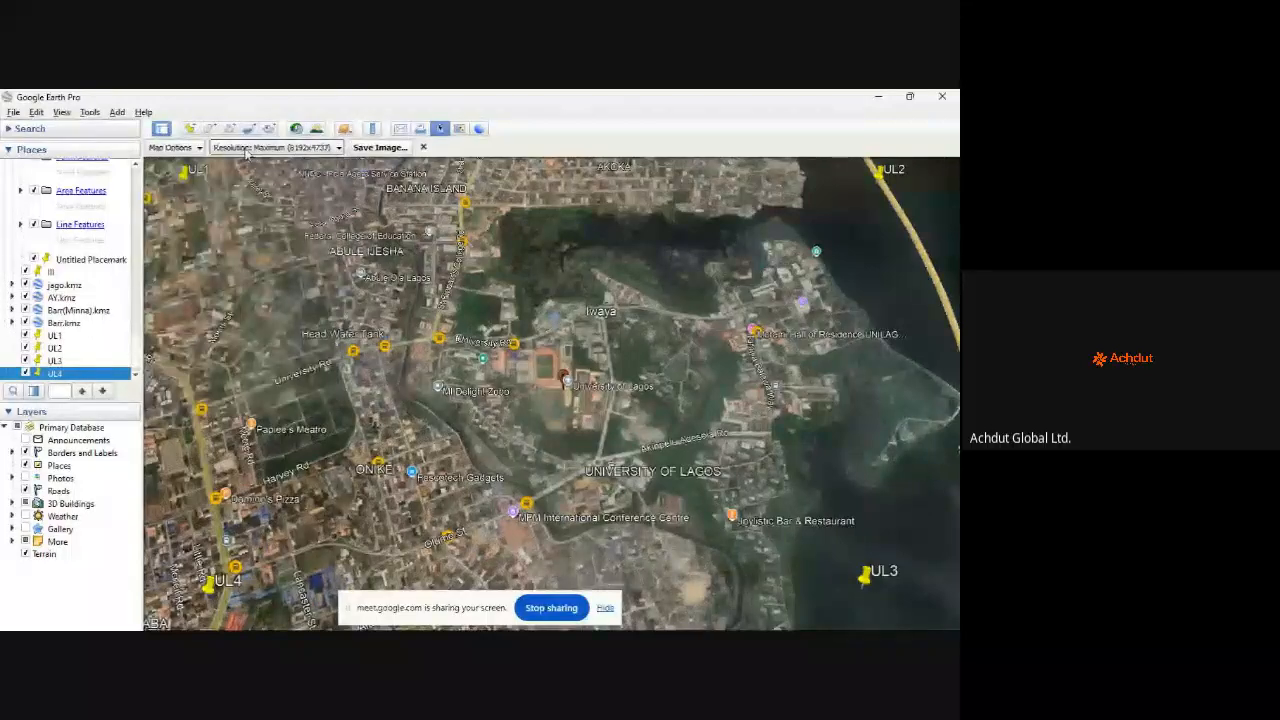
pyautogui.click(247, 151)
pyautogui.click(259, 262)
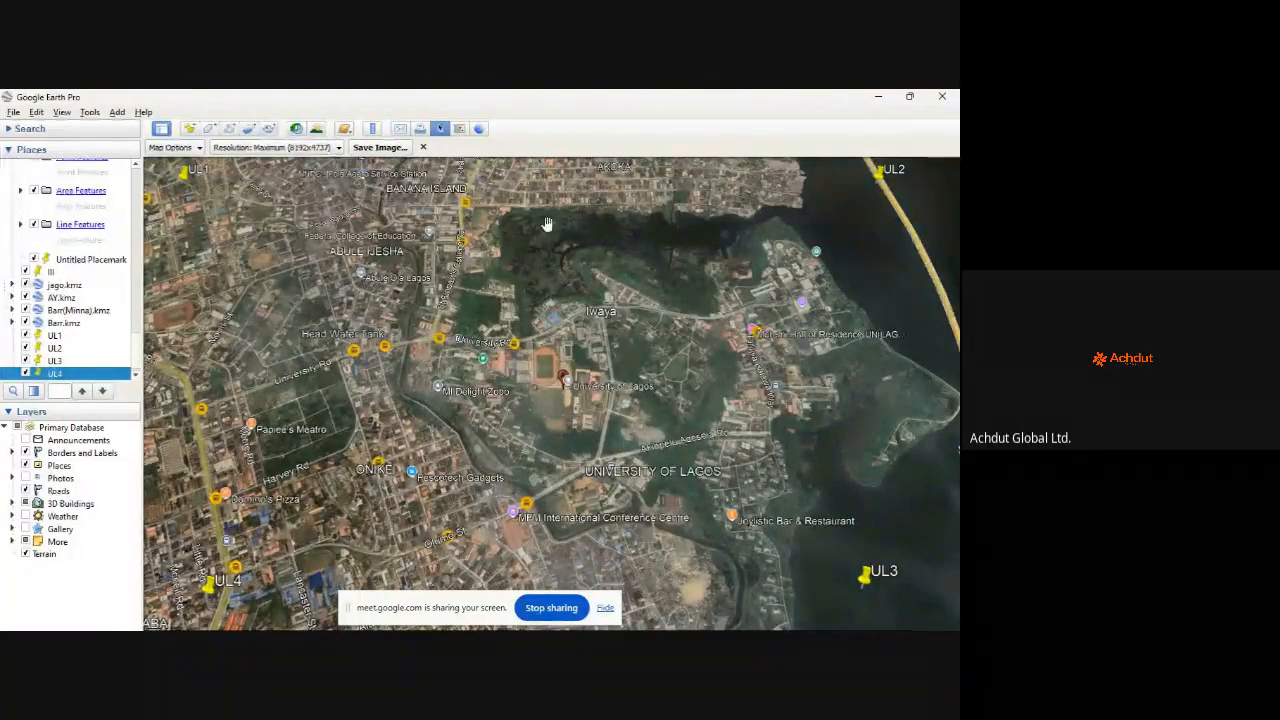
# Step: Switch to ArcMap, centre the georeferenced University of Lagos image in the view, and show the table of contents
pyautogui.click(717, 613)
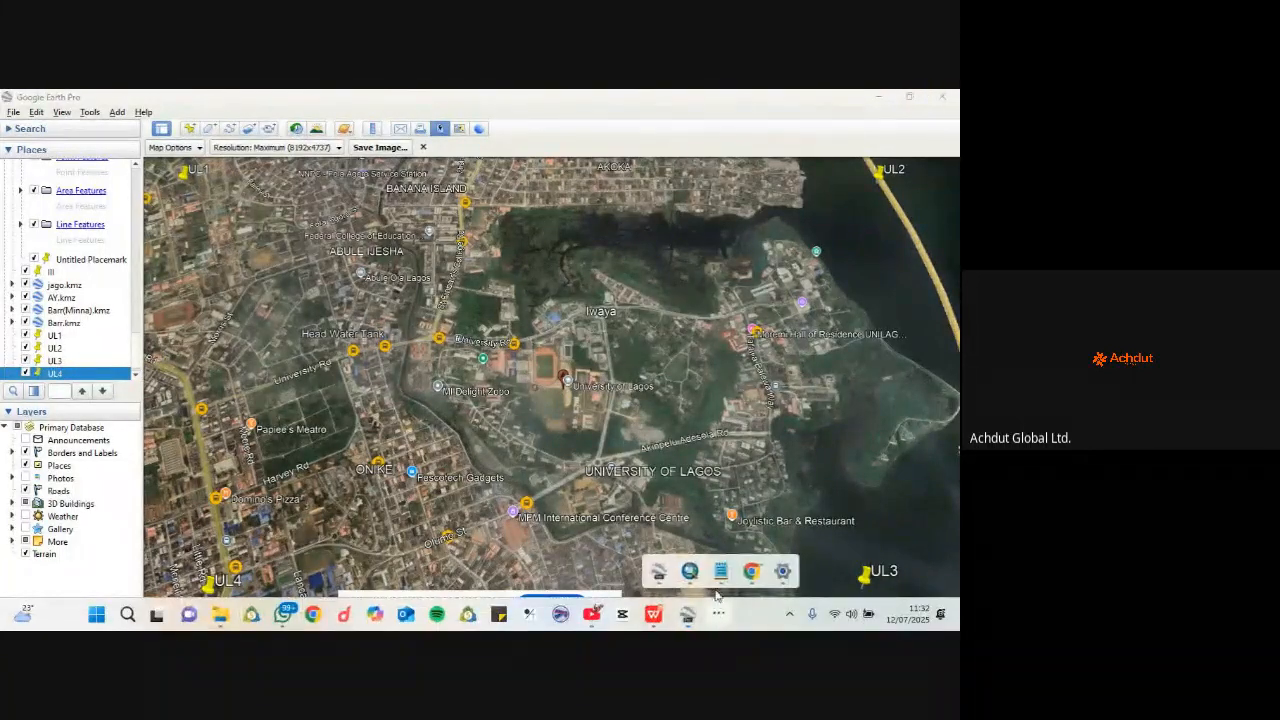
pyautogui.click(689, 571)
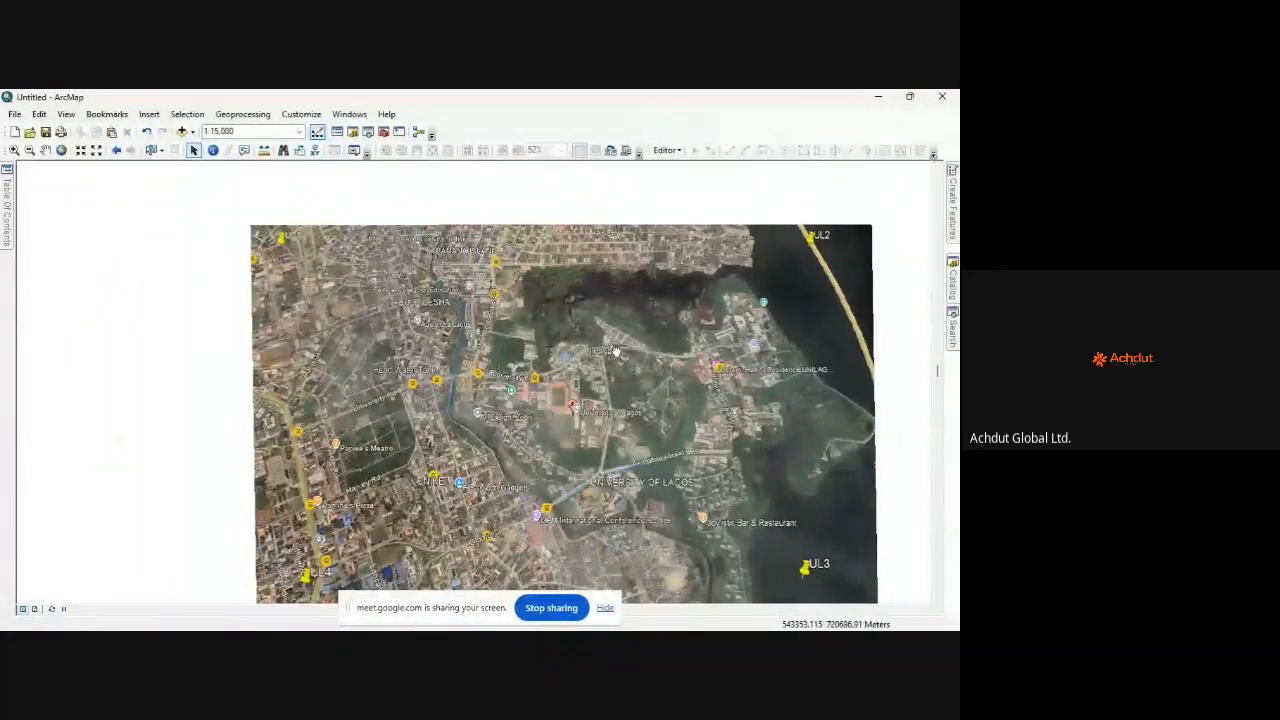
pyautogui.moveTo(616, 351); pyautogui.dragTo(542, 324)
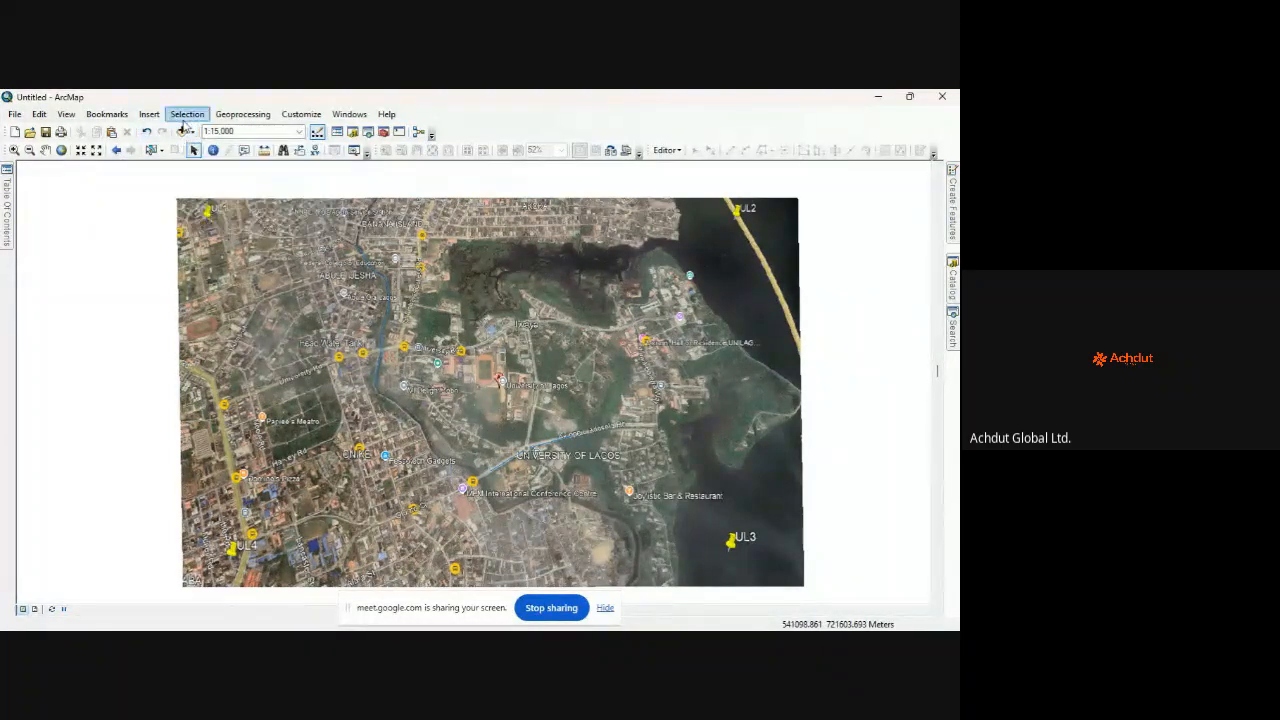
pyautogui.click(6, 196)
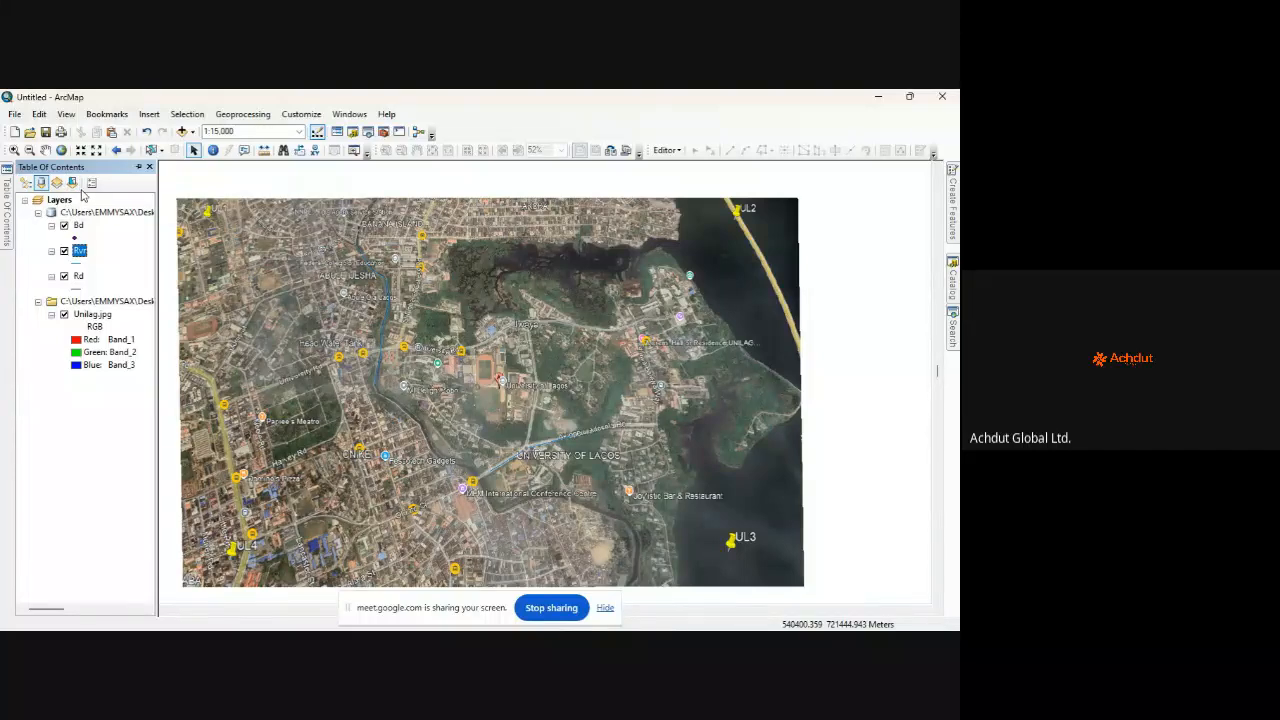
# Step: Look up Unilag.jpg in the GIS folder through Add Data without adding it, and return to the map
pyautogui.click(181, 133)
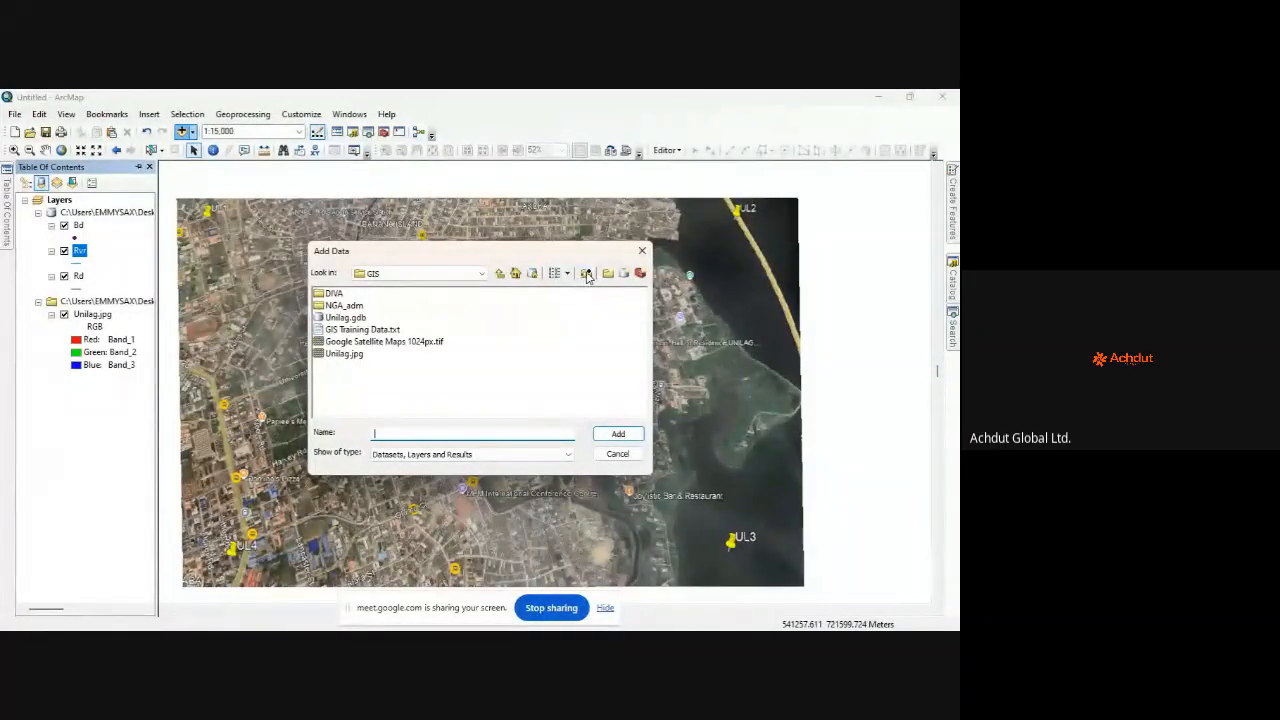
pyautogui.click(344, 353)
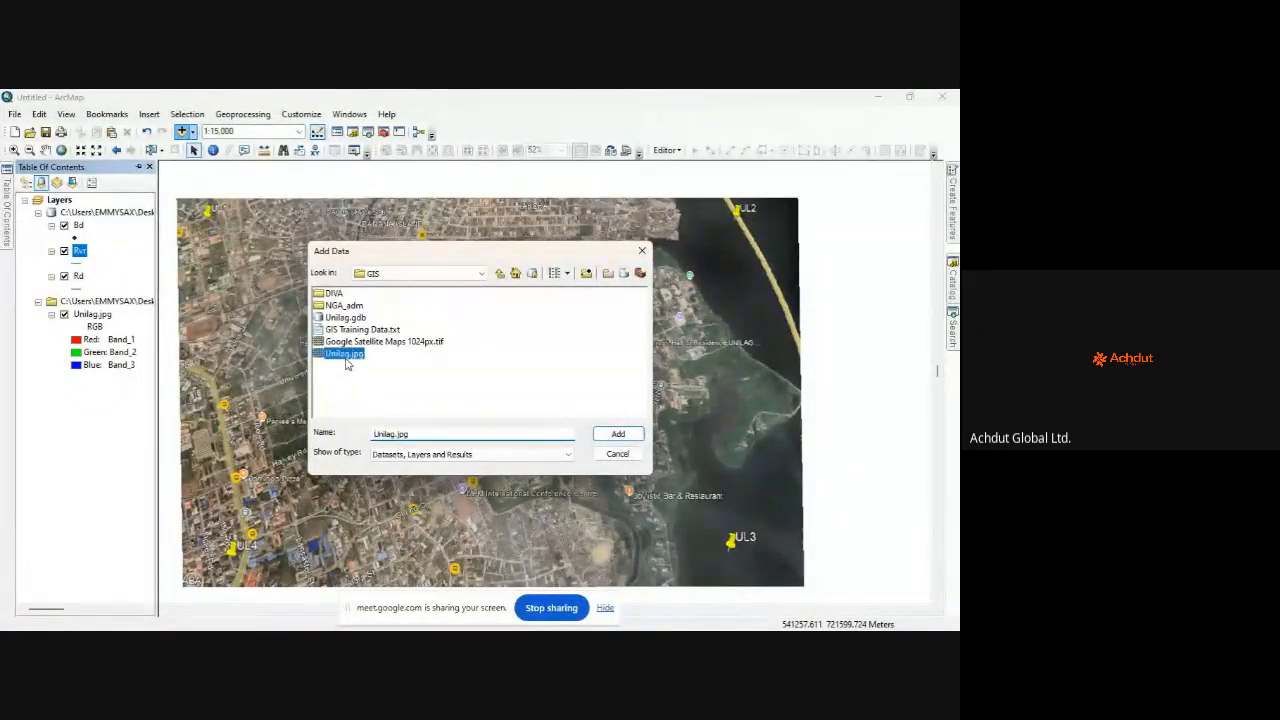
pyautogui.click(617, 453)
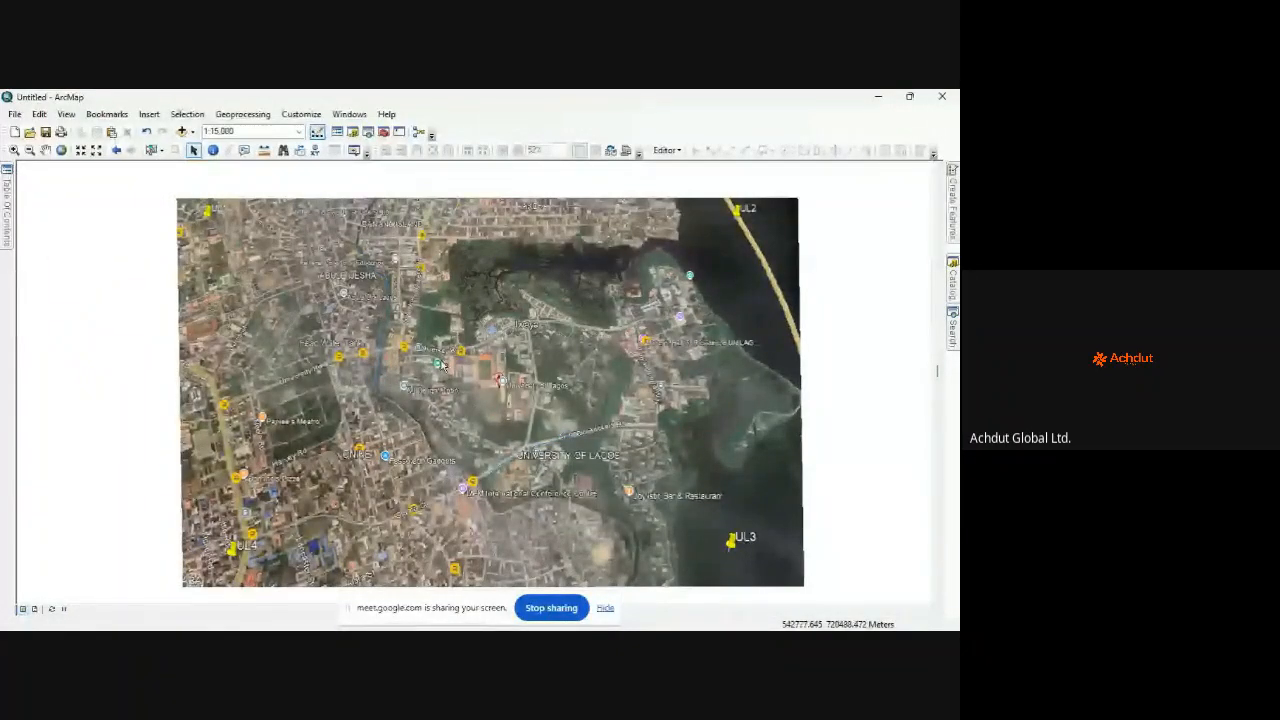
pyautogui.moveTo(442, 365); pyautogui.dragTo(436, 353)
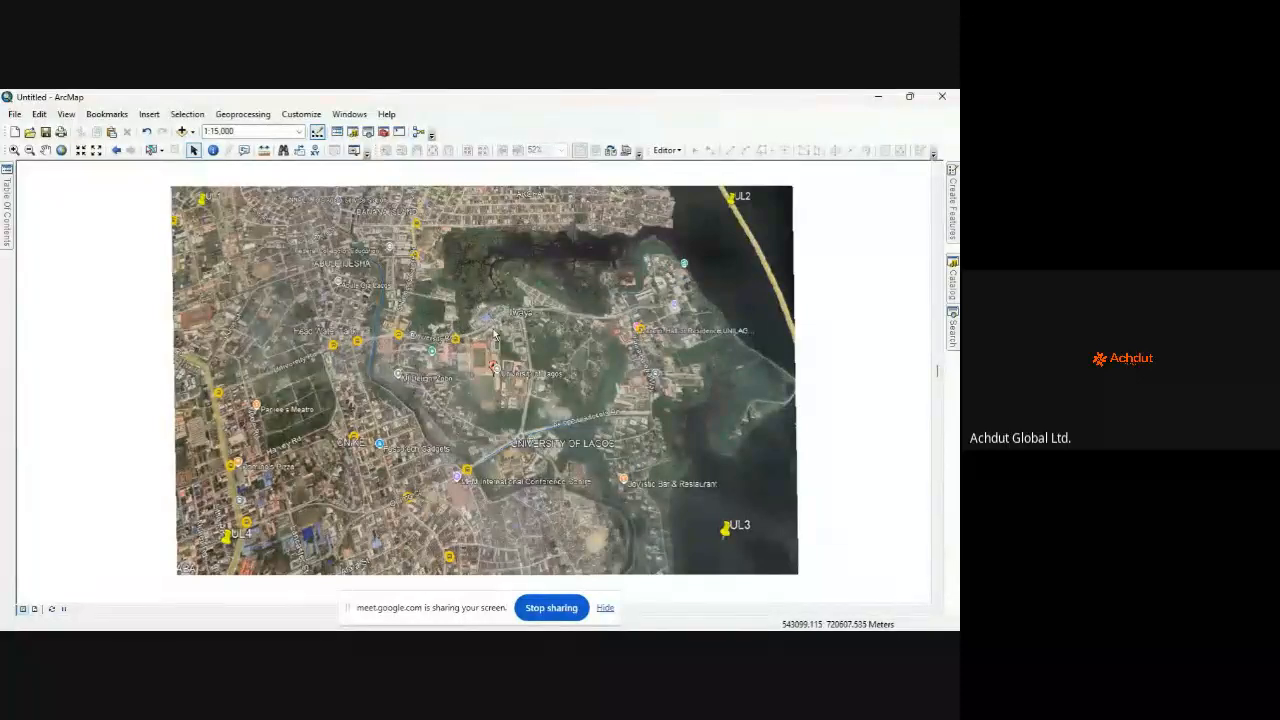
# Step: Try adding a control point on the UL1 placemark of Unilag.jpg with the Georeferencing toolbar, and close the toolbar
pyautogui.rightClick(510, 126)
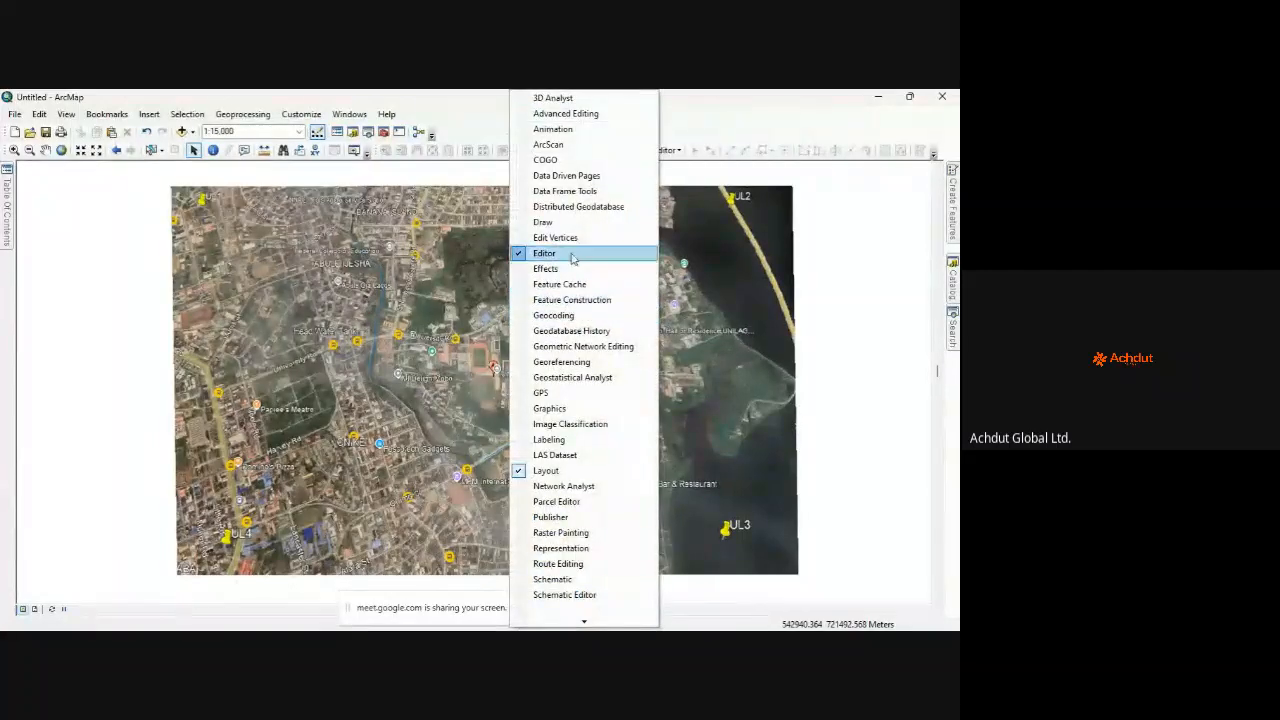
pyautogui.click(576, 366)
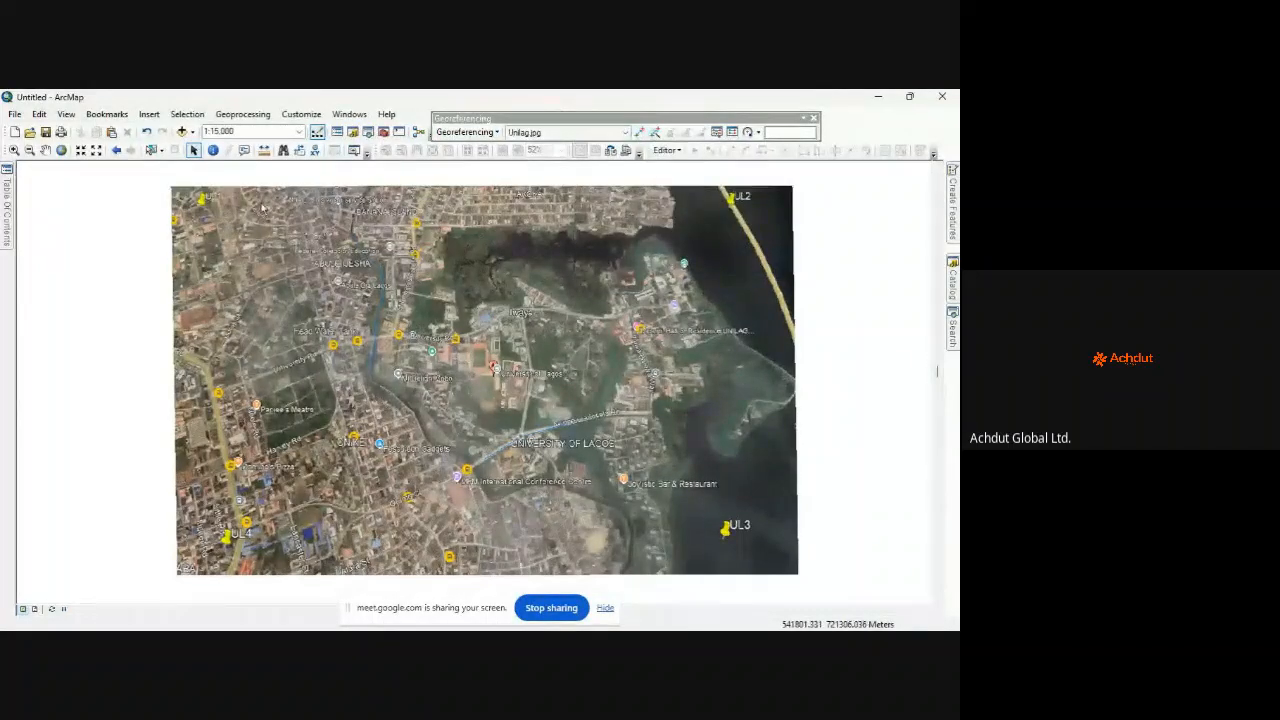
pyautogui.scroll(-2, 197, 218)
pyautogui.scroll(-3, 205, 217)
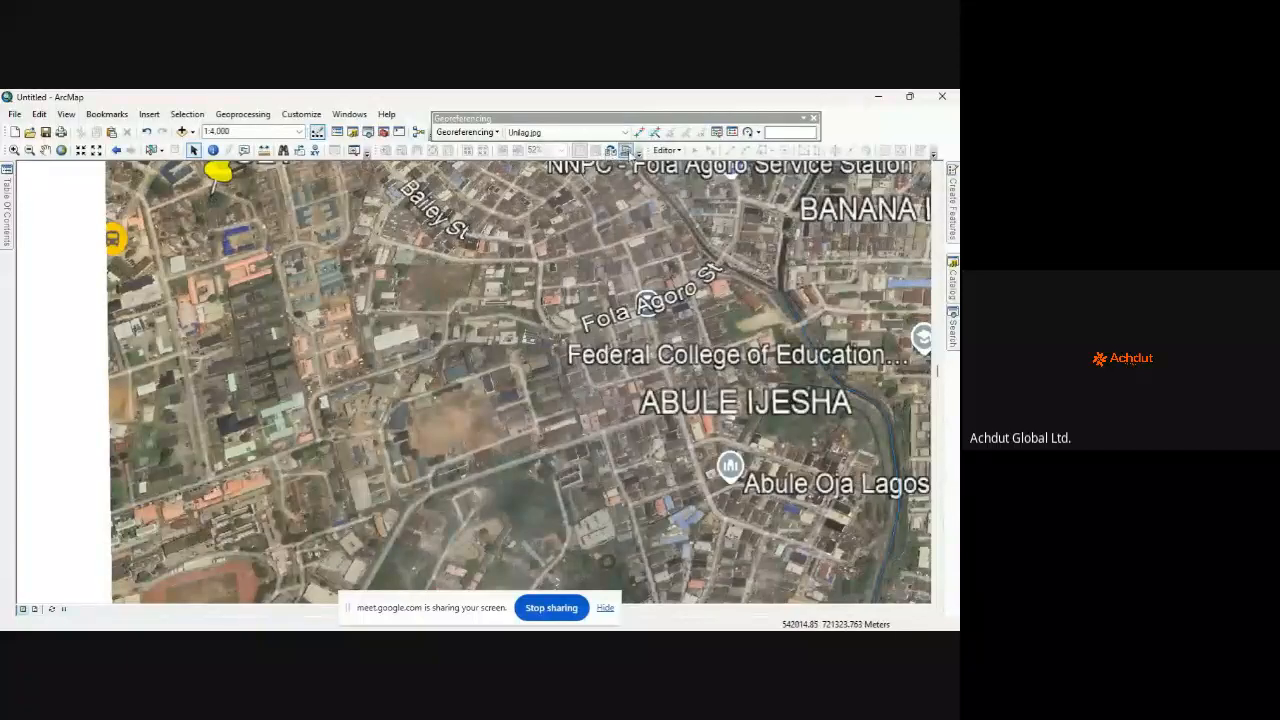
pyautogui.click(640, 134)
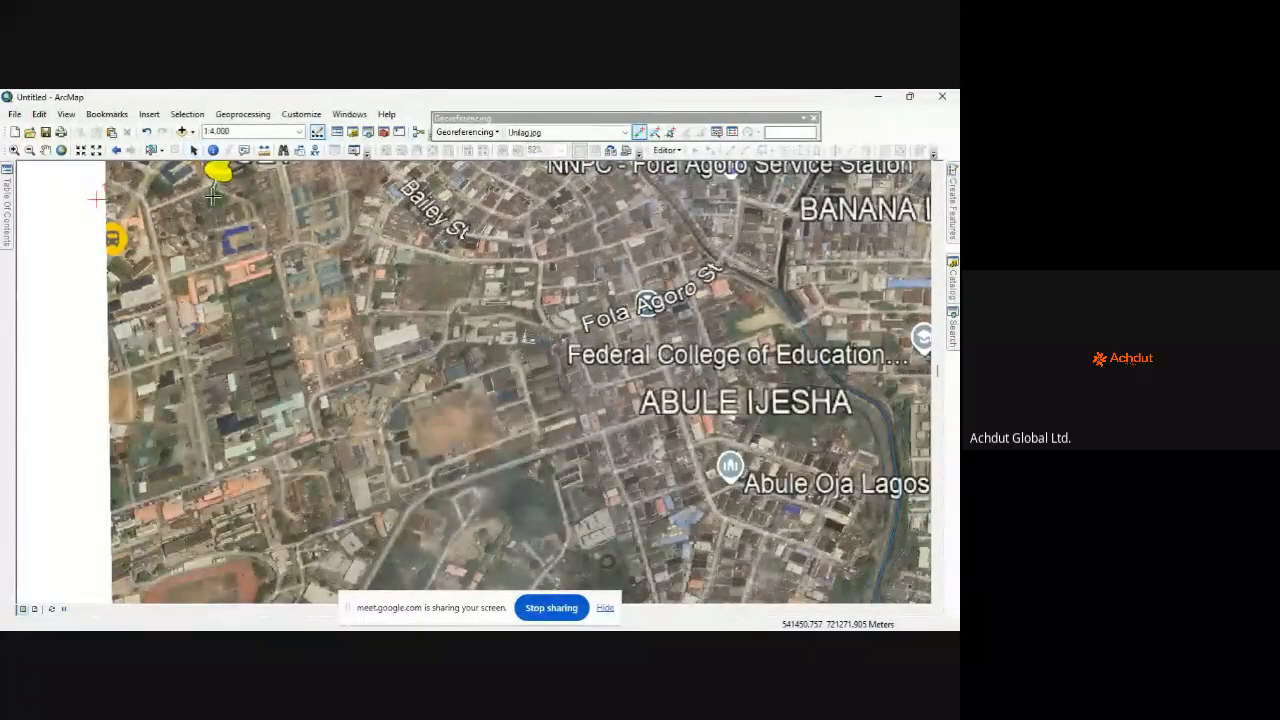
pyautogui.click(212, 196)
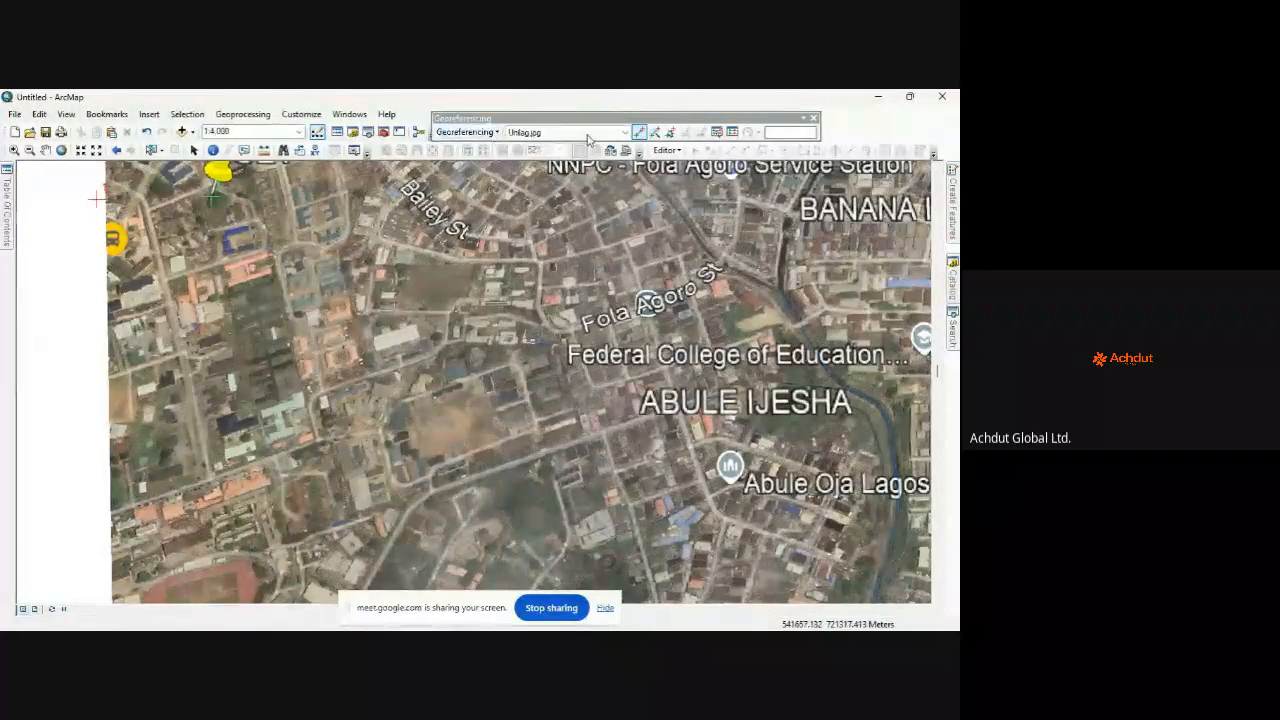
pyautogui.click(813, 118)
pyautogui.rightClick(522, 123)
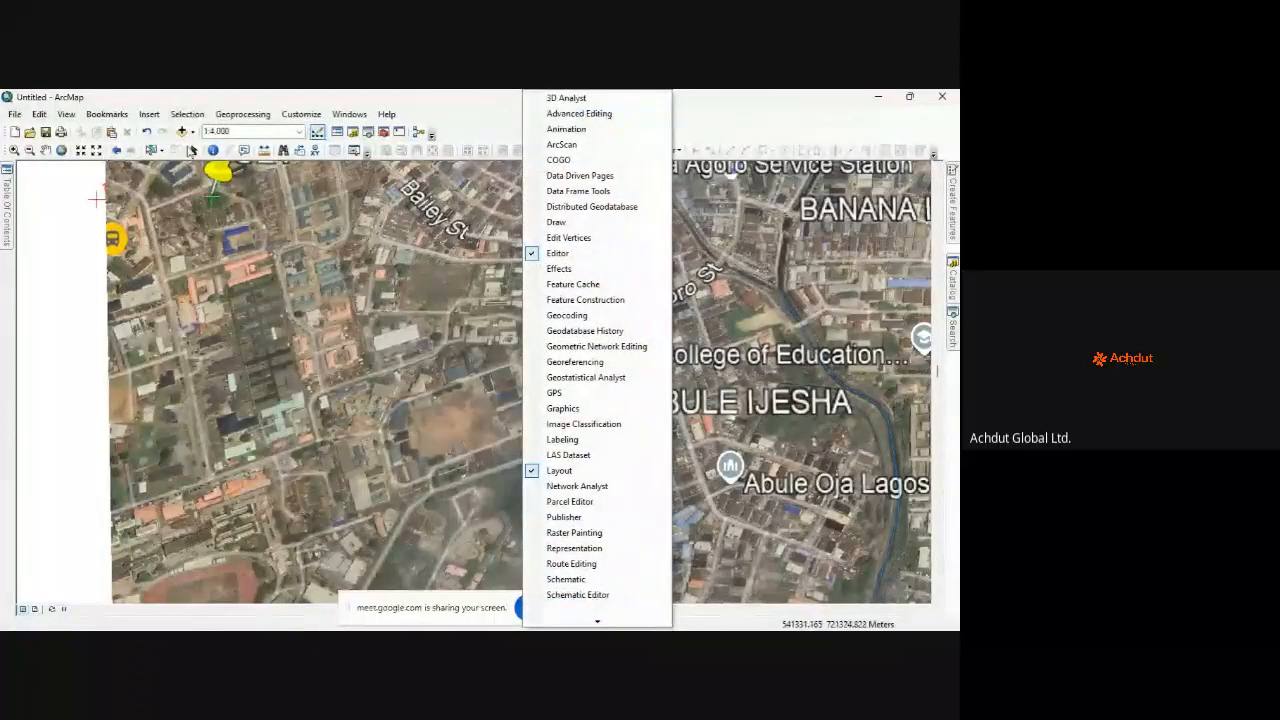
pyautogui.click(194, 150)
# Step: Examine the control points at the UL1 to UL4 placemarks between 1:2,500 and 1:24,000 scale, ending on the 1:15,000 view
pyautogui.scroll(2, 222, 286)
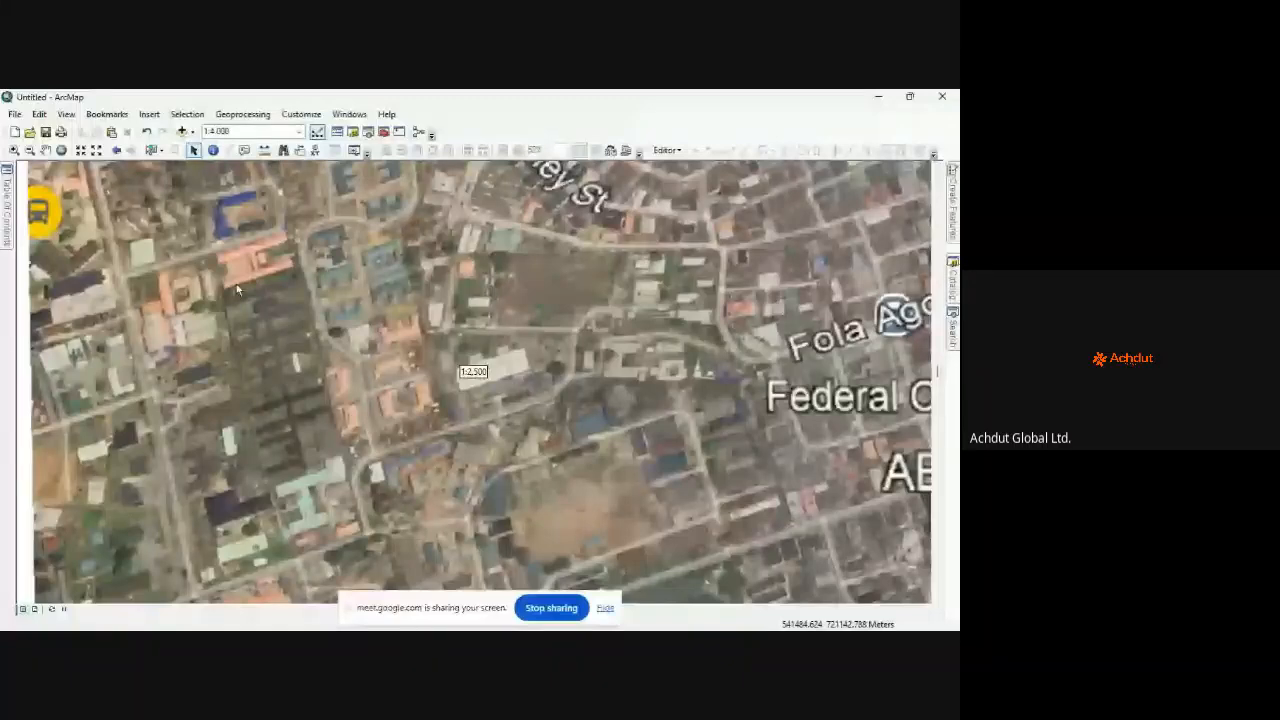
pyautogui.scroll(-3, 237, 289)
pyautogui.scroll(-2, 237, 227)
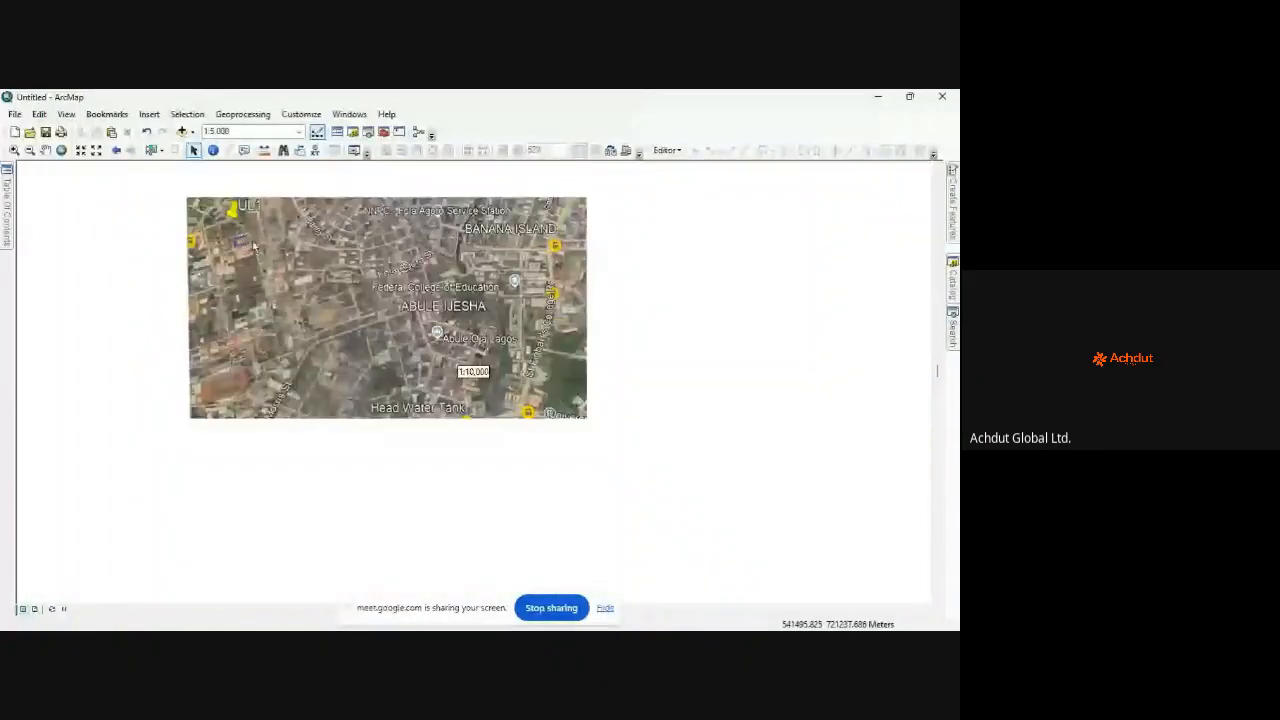
pyautogui.click(718, 613)
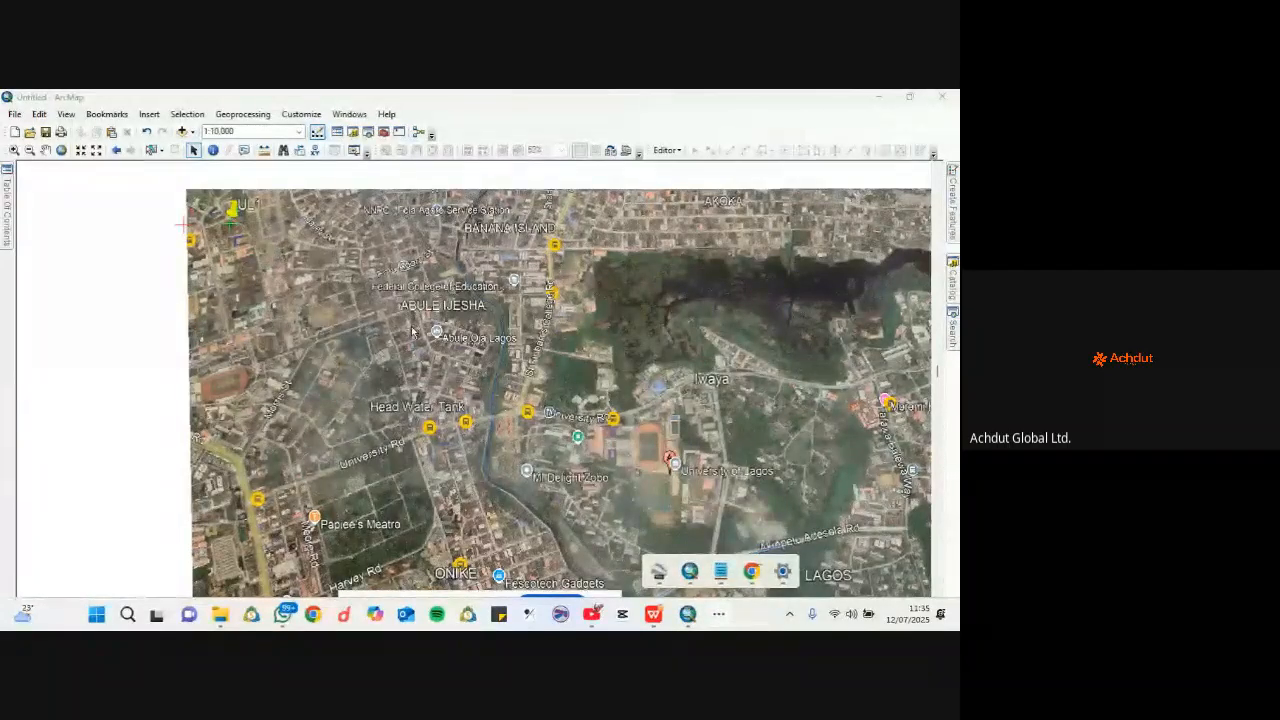
pyautogui.scroll(-1, 415, 325)
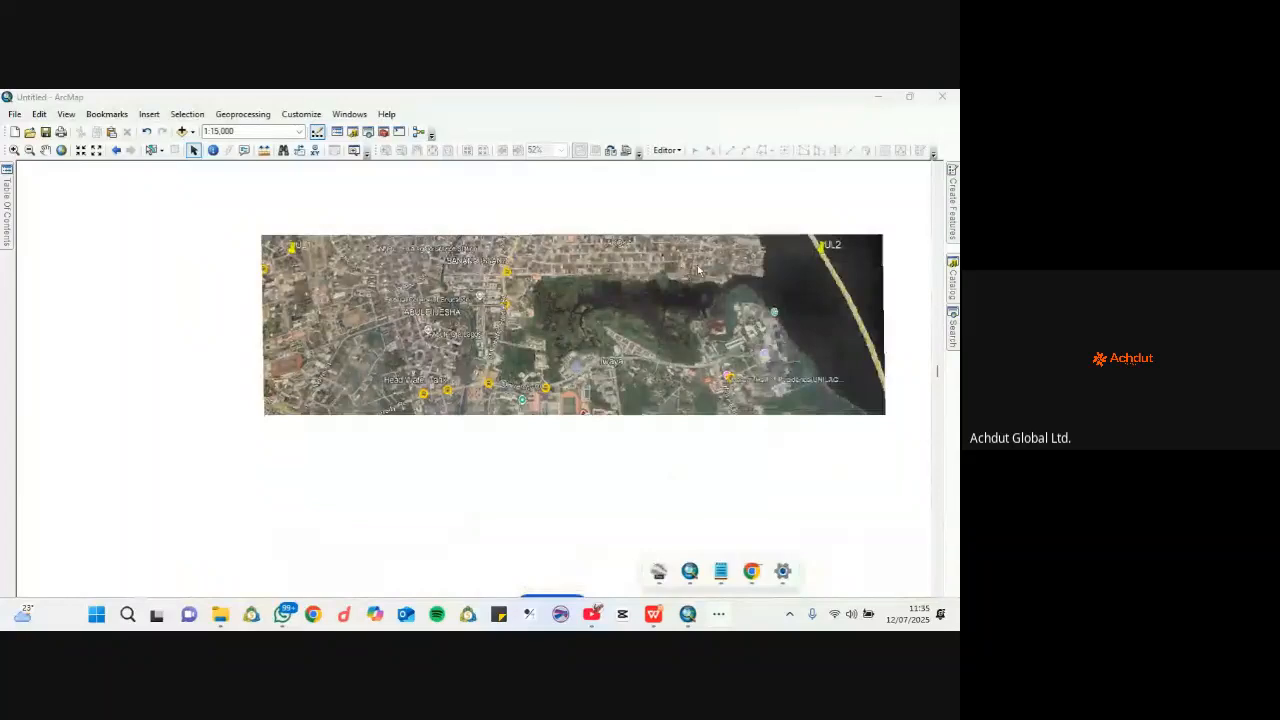
pyautogui.scroll(-2, 467, 405)
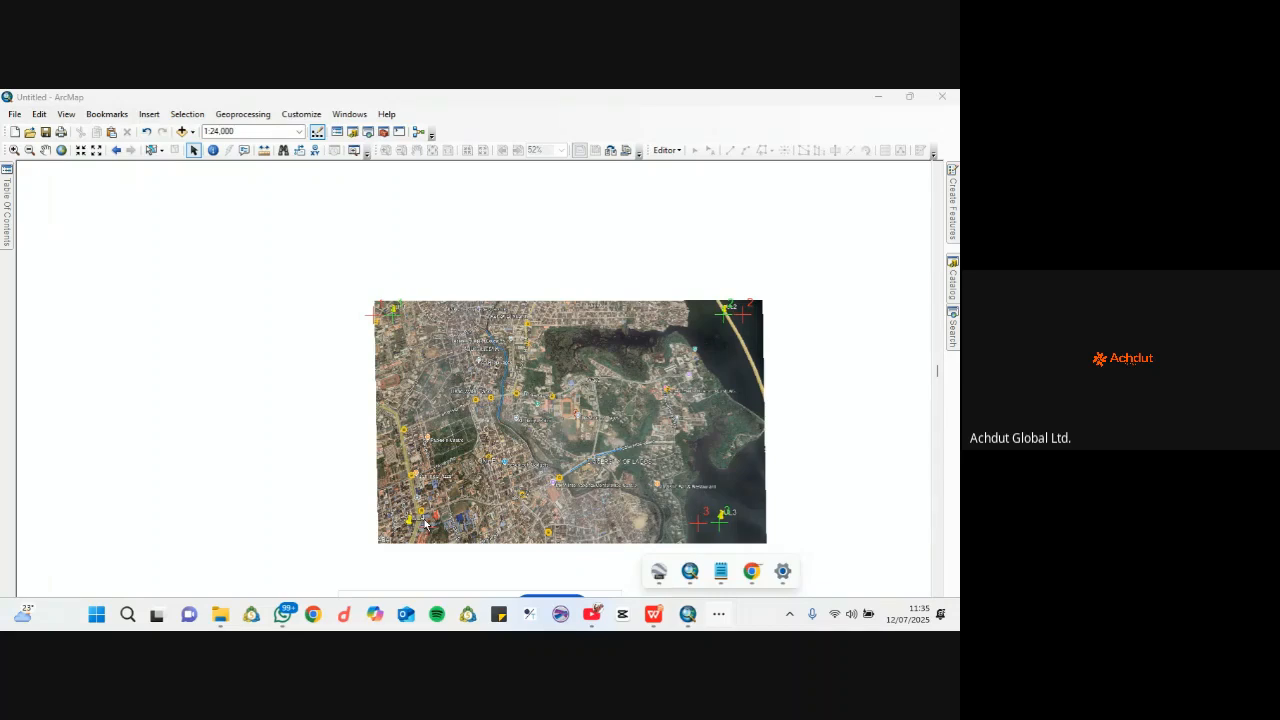
pyautogui.click(740, 464)
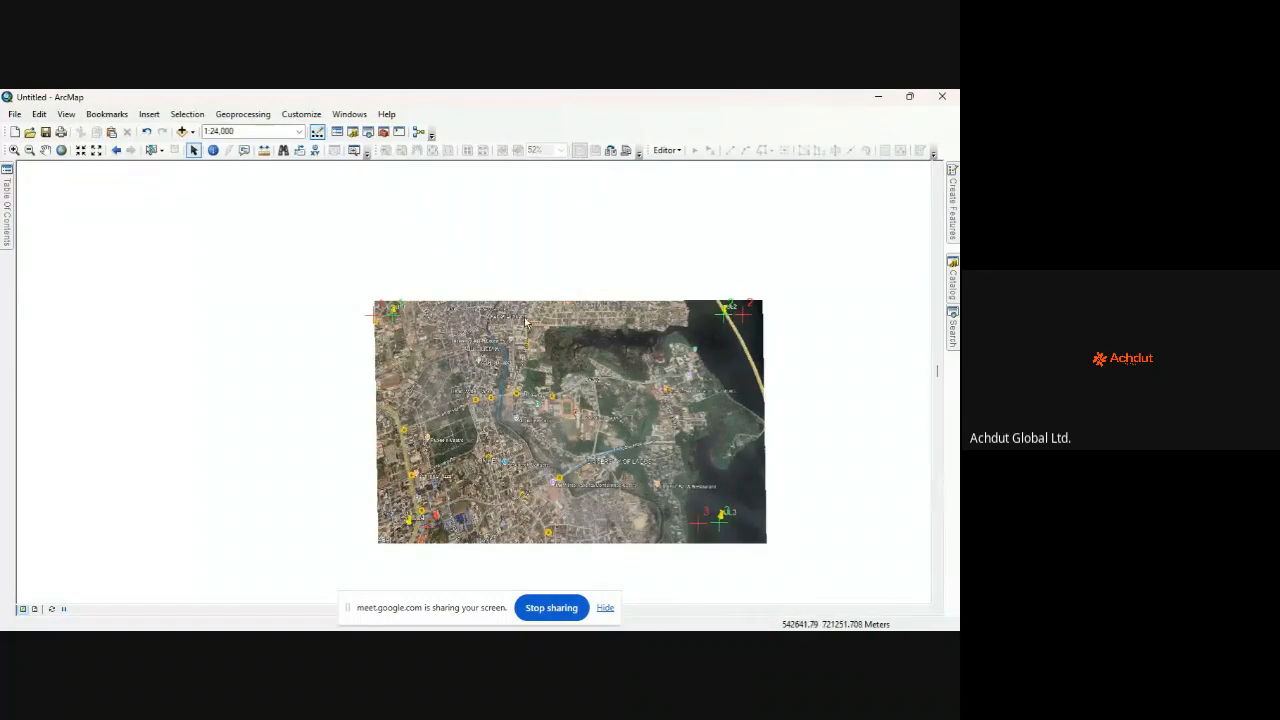
pyautogui.moveTo(553, 355); pyautogui.dragTo(520, 342)
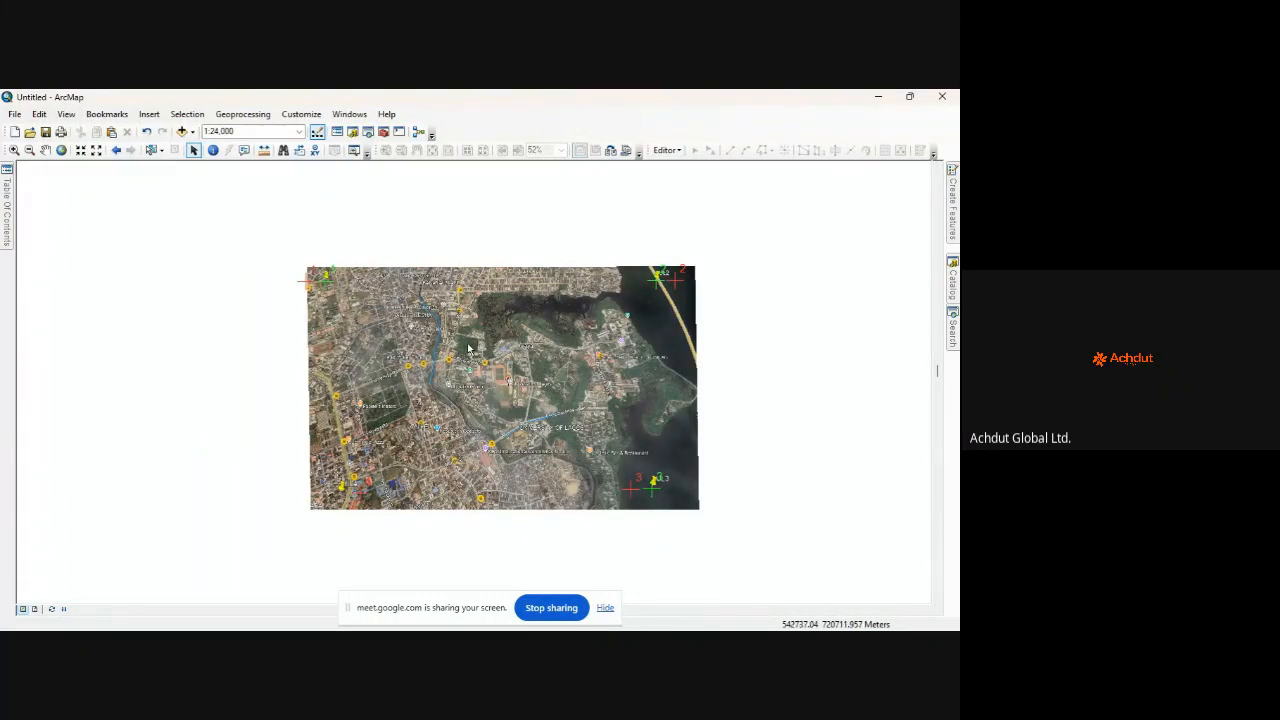
pyautogui.scroll(2, 460, 317)
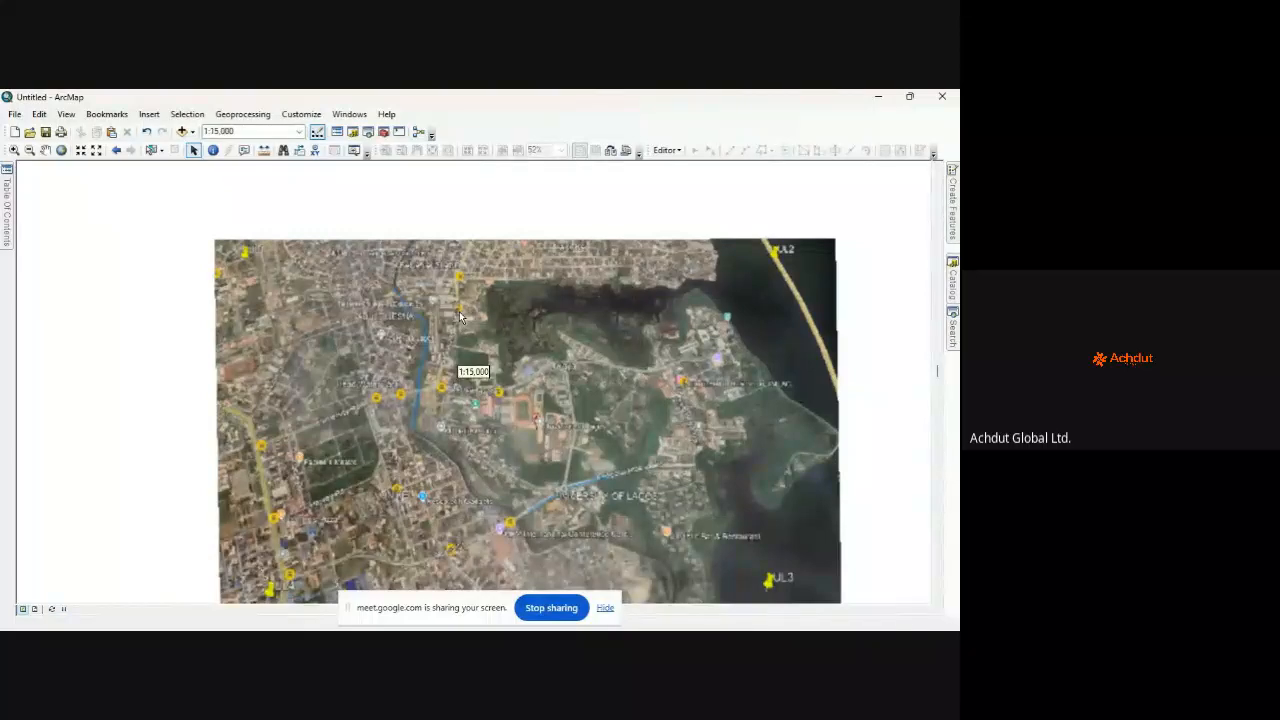
pyautogui.scroll(-2, 461, 316)
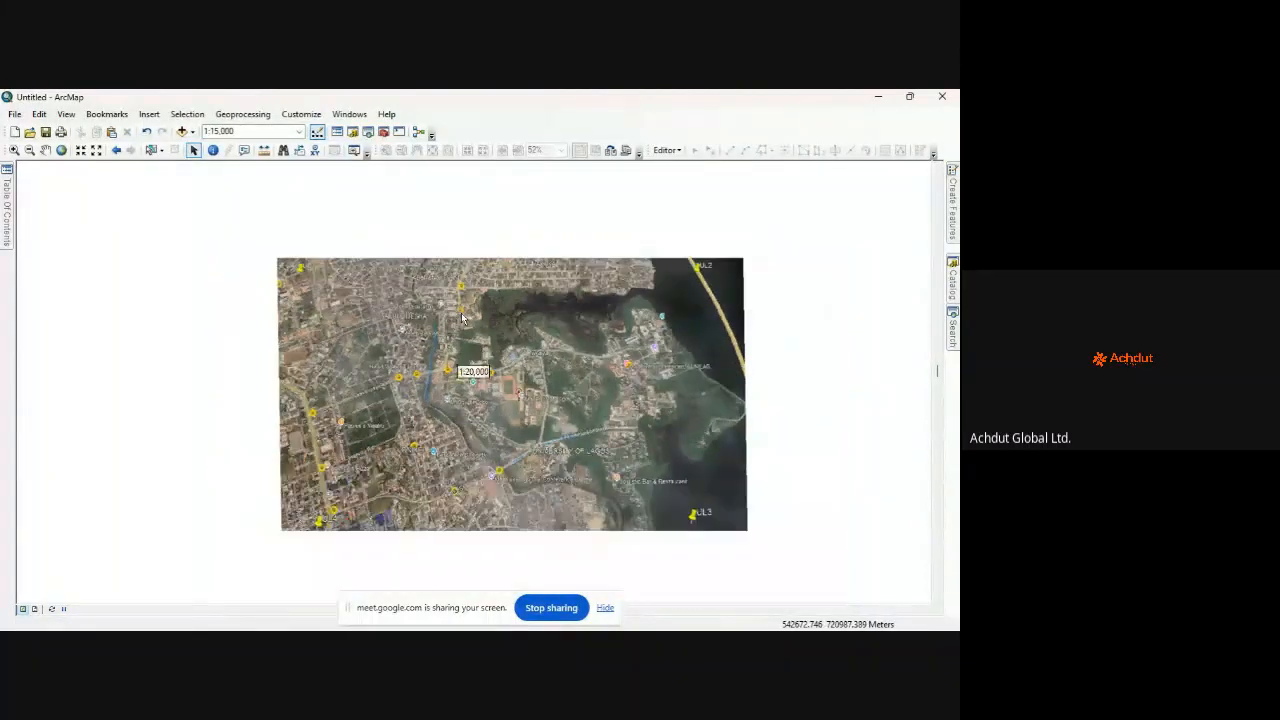
pyautogui.scroll(2, 461, 316)
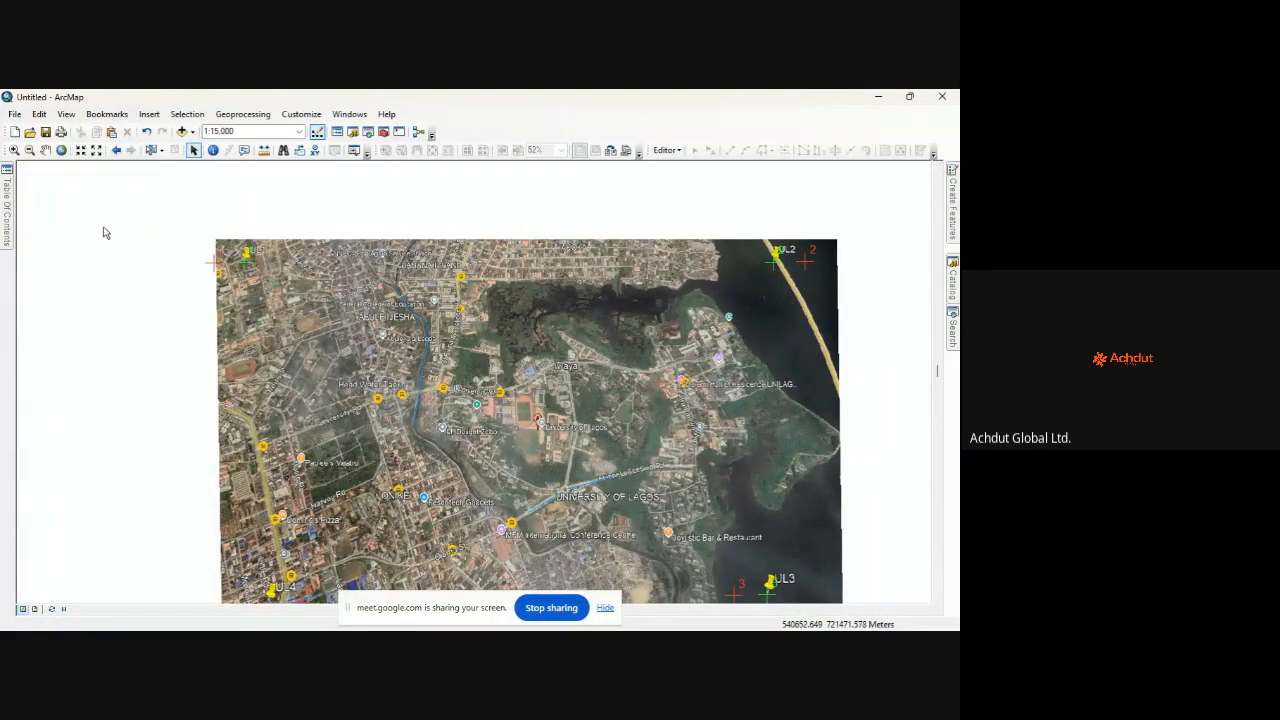
# Step: Look up the File Geodatabase and Personal Geodatabase options for the GIS folder in the Catalog without creating one
pyautogui.click(952, 280)
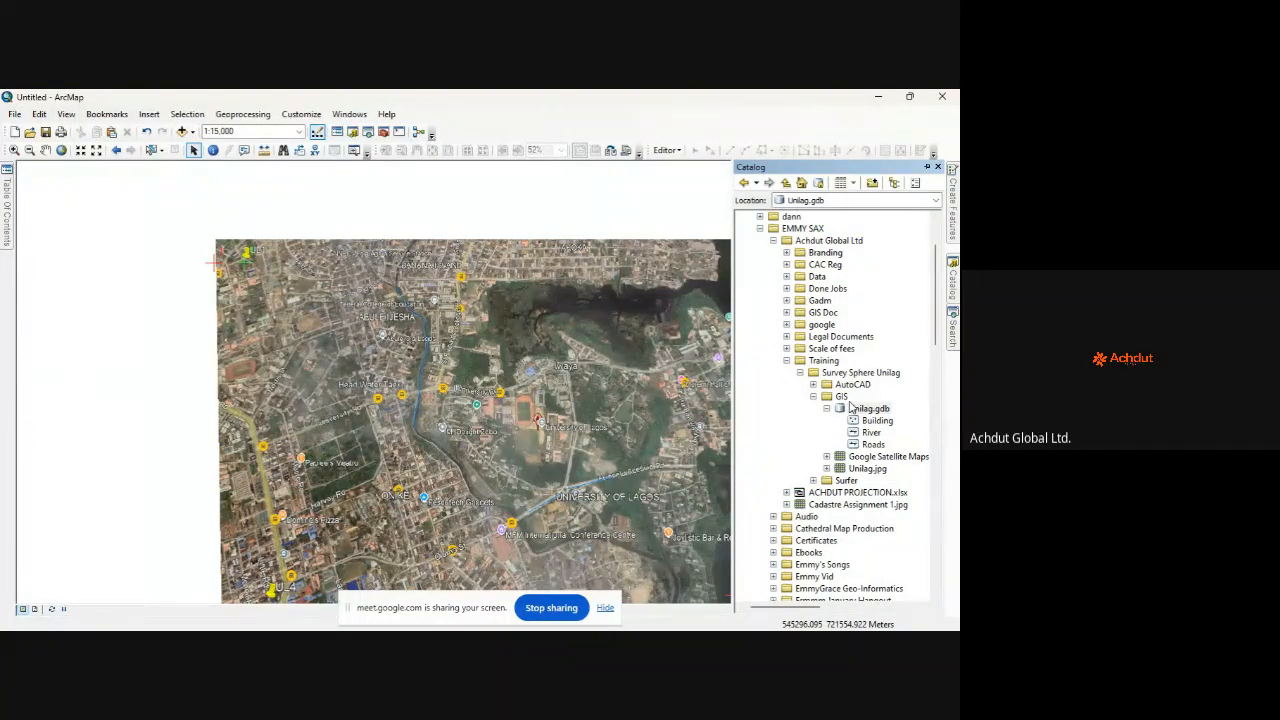
pyautogui.click(842, 397)
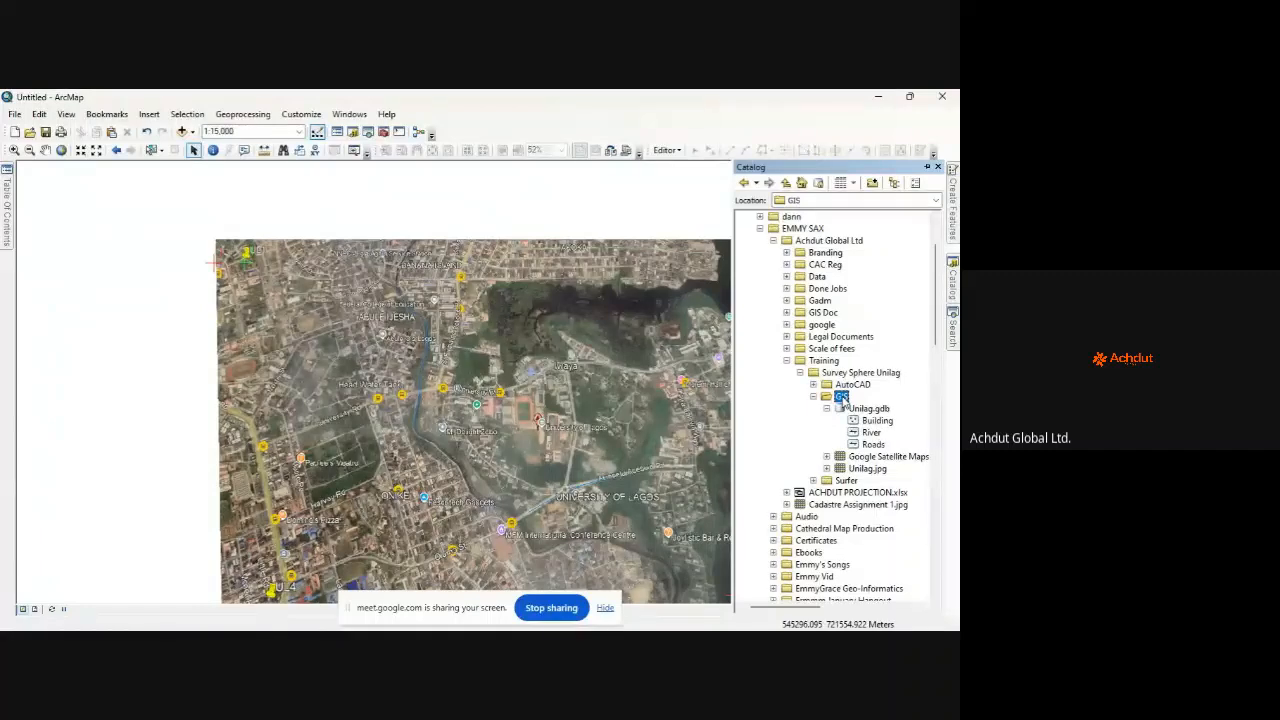
pyautogui.rightClick(842, 396)
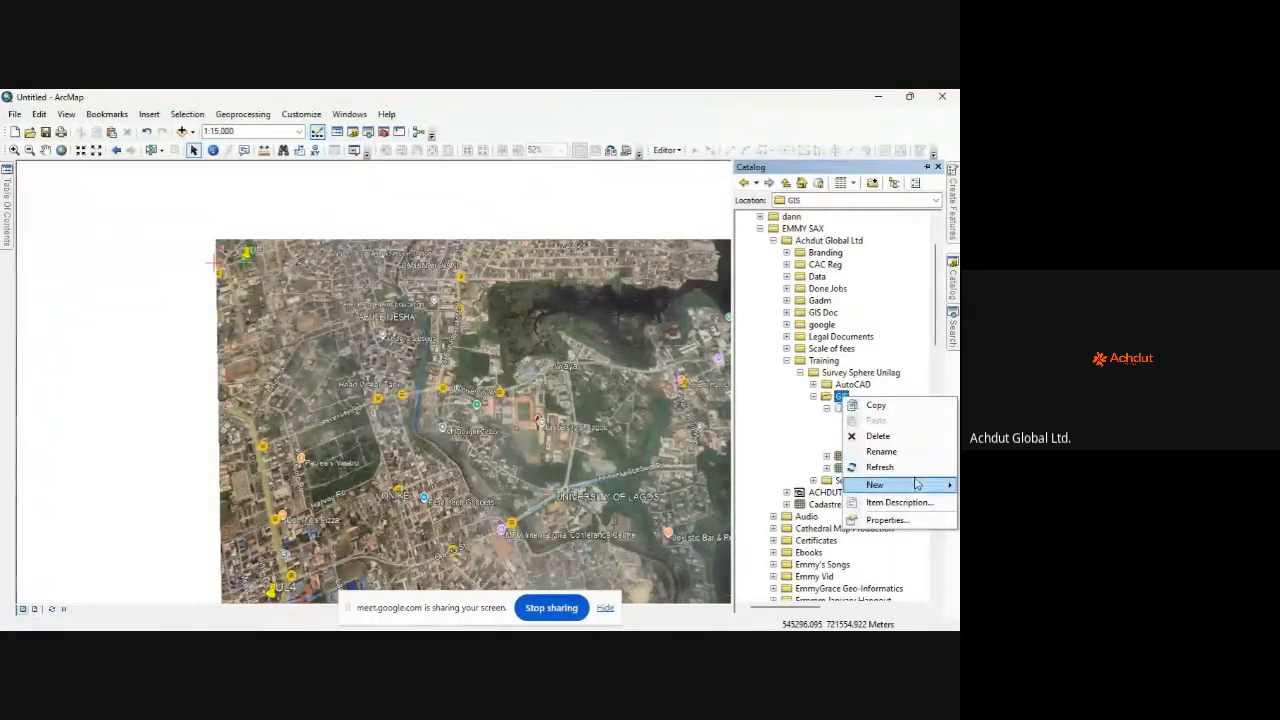
pyautogui.moveTo(919, 488)
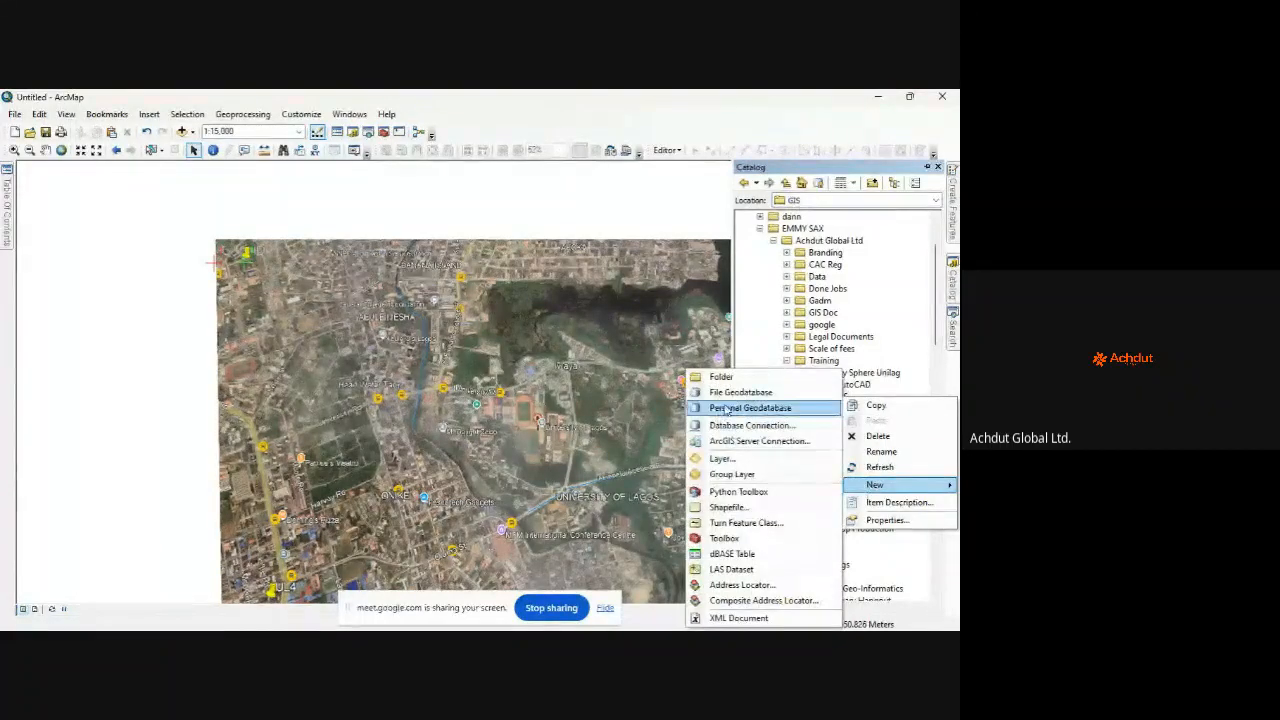
pyautogui.click(847, 392)
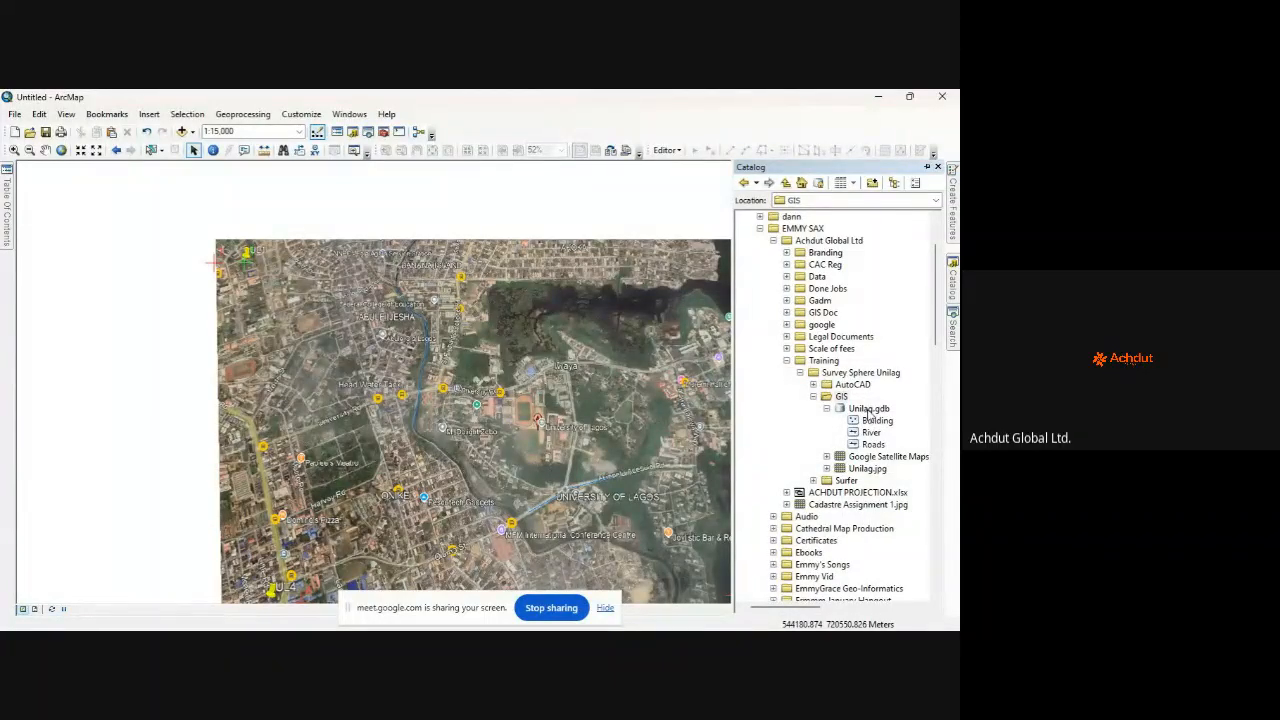
# Step: Look up the New Feature Class command for Unilag.gdb in the Catalog without creating a feature class
pyautogui.click(869, 409)
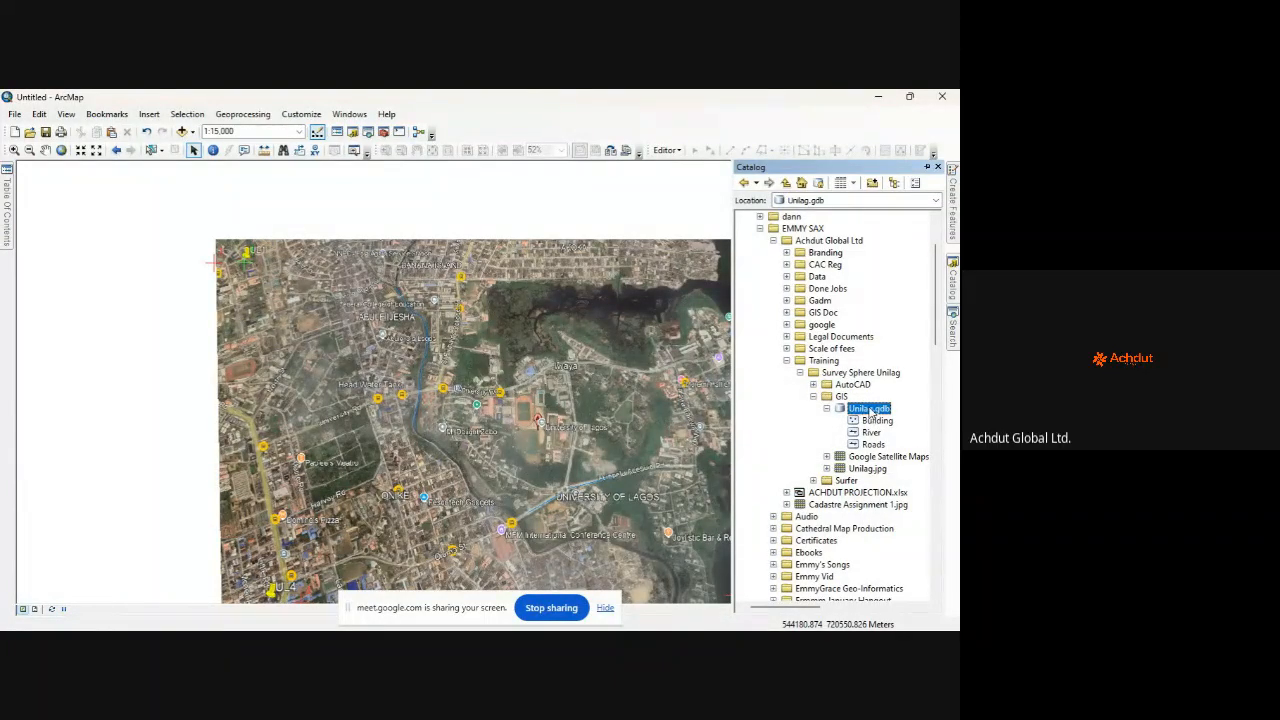
pyautogui.rightClick(869, 411)
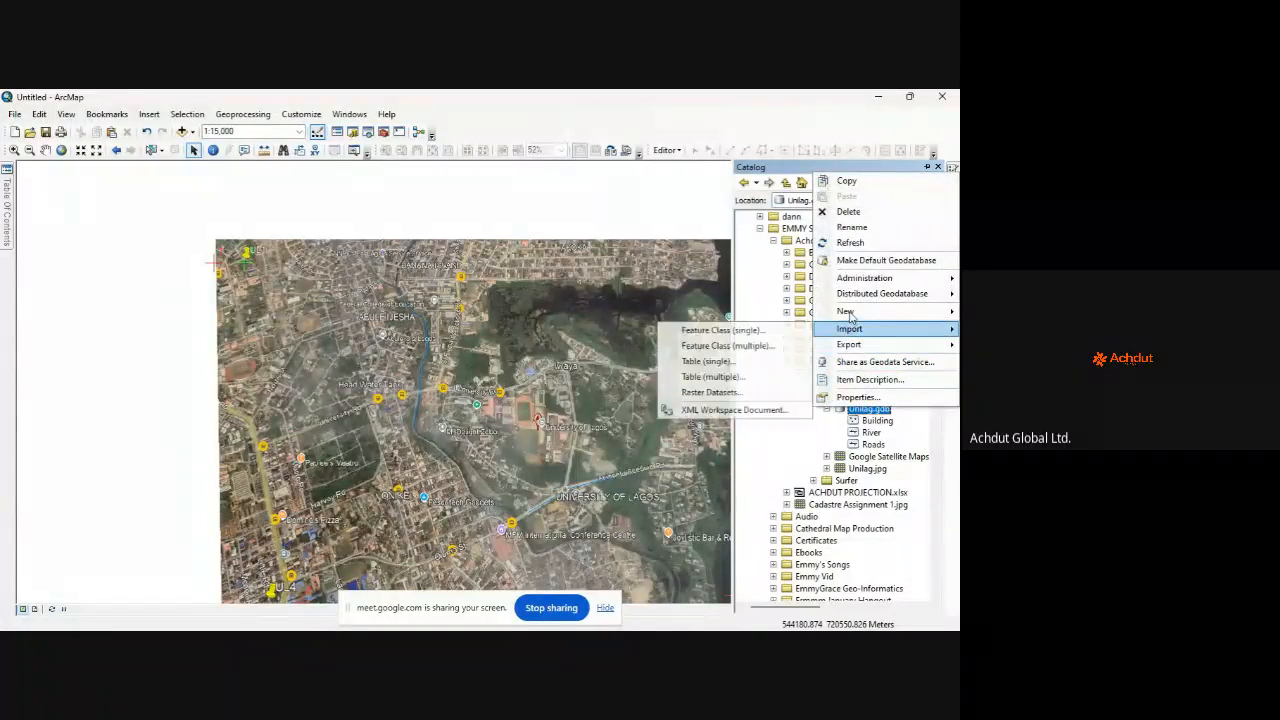
pyautogui.moveTo(848, 314)
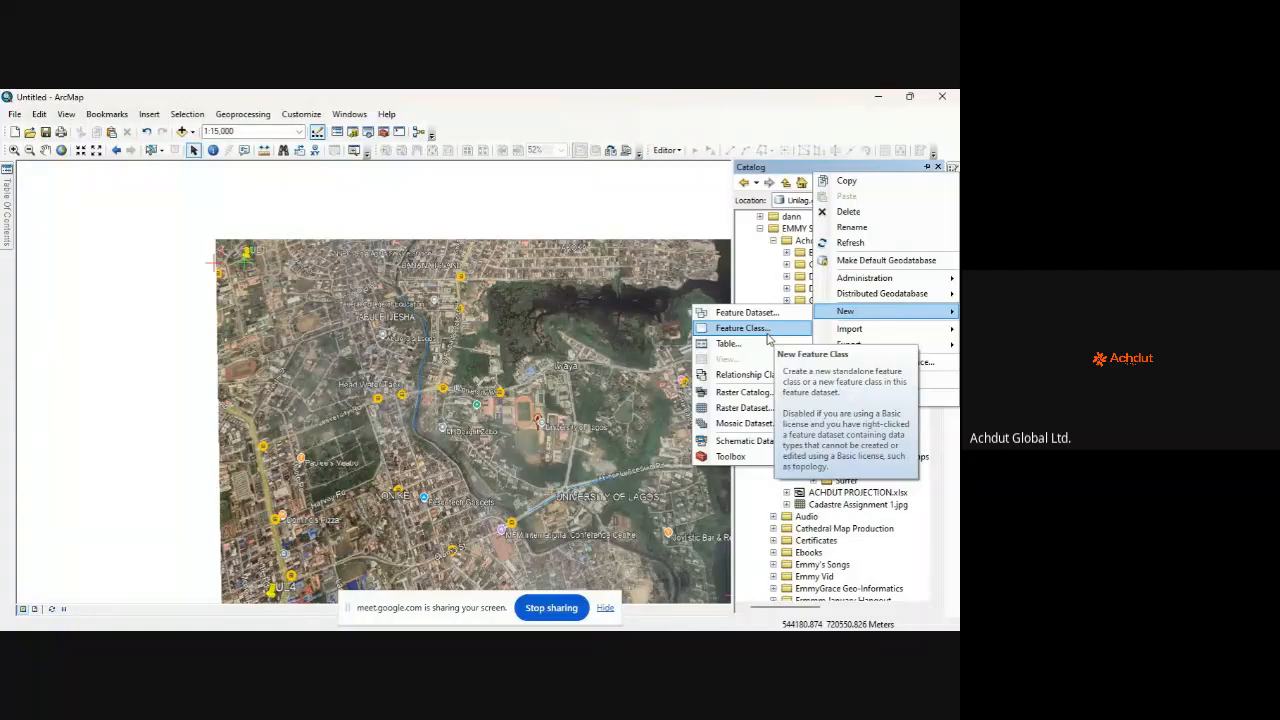
pyautogui.press('Escape')
pyautogui.press('Escape')
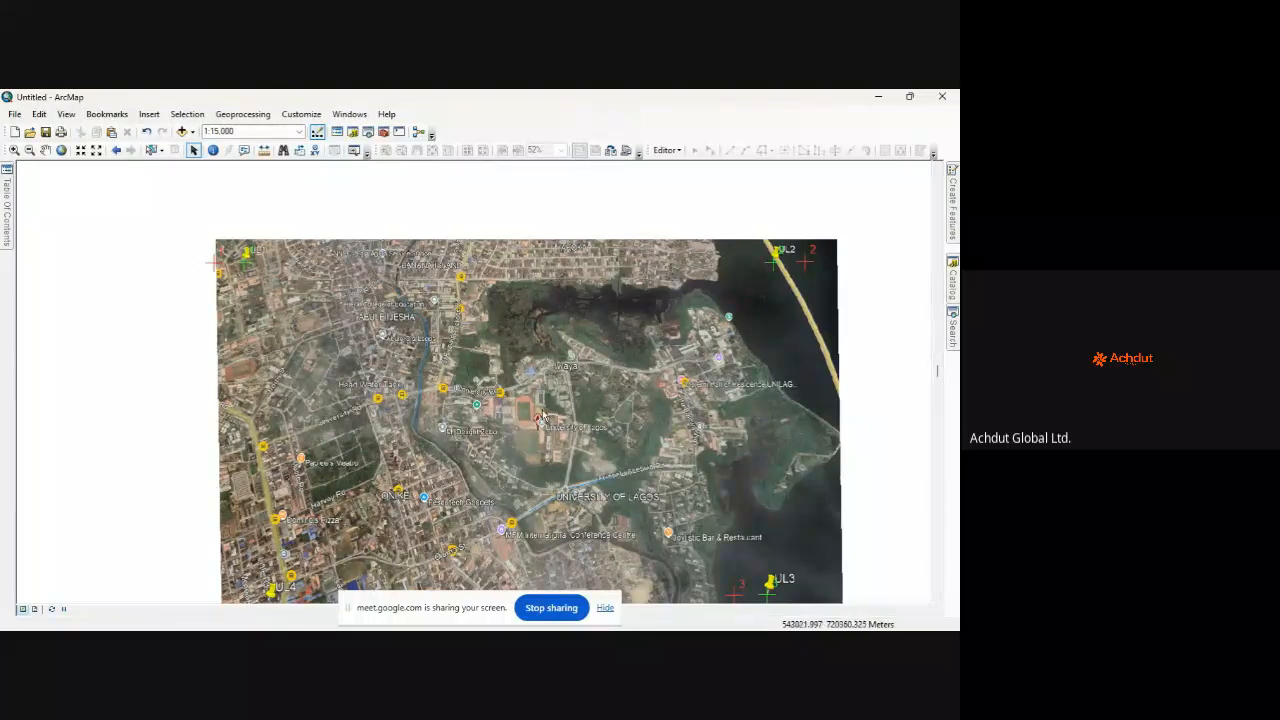
pyautogui.scroll(-2, 512, 427)
pyautogui.scroll(2, 512, 427)
pyautogui.scroll(-3, 512, 430)
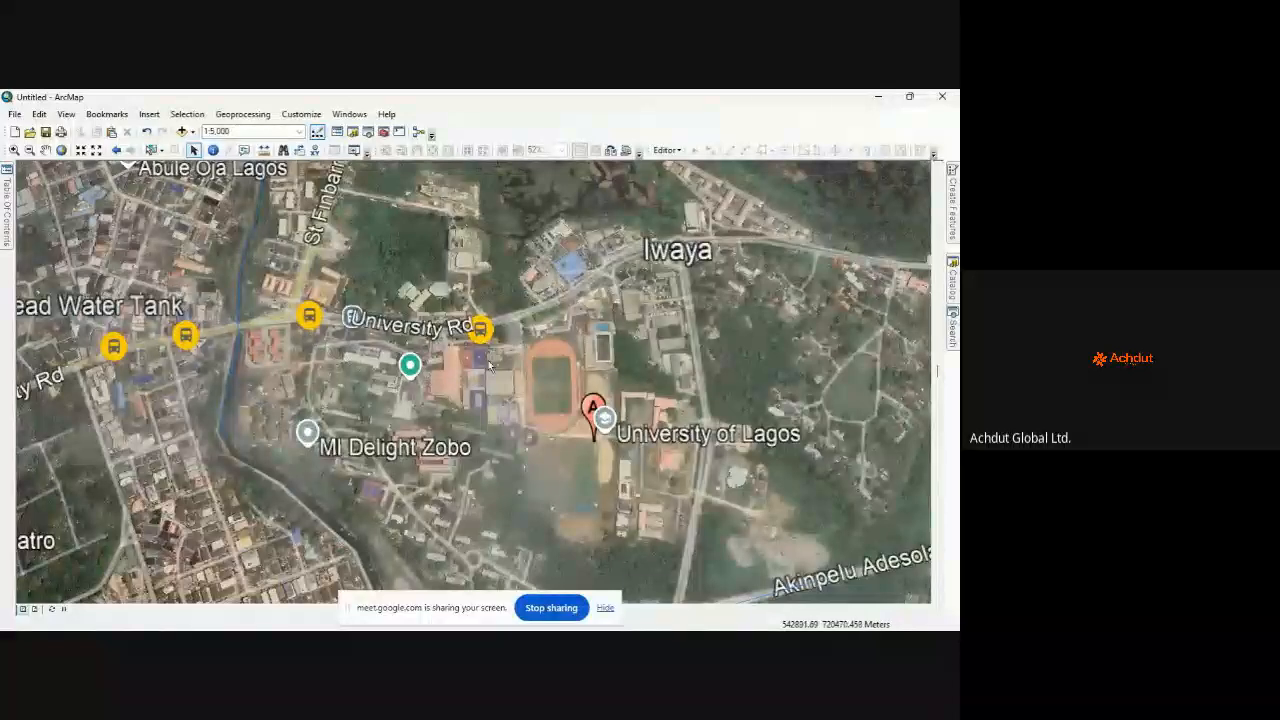
pyautogui.scroll(3, 508, 337)
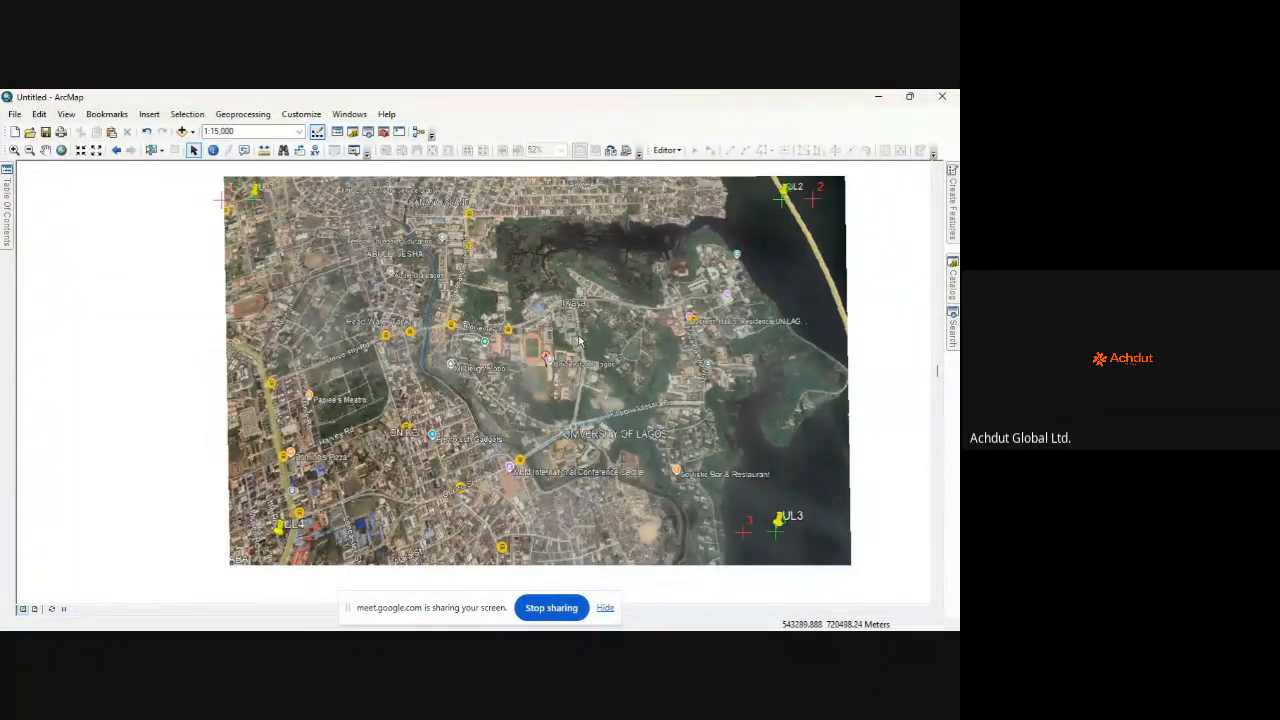
pyautogui.scroll(2, 578, 340)
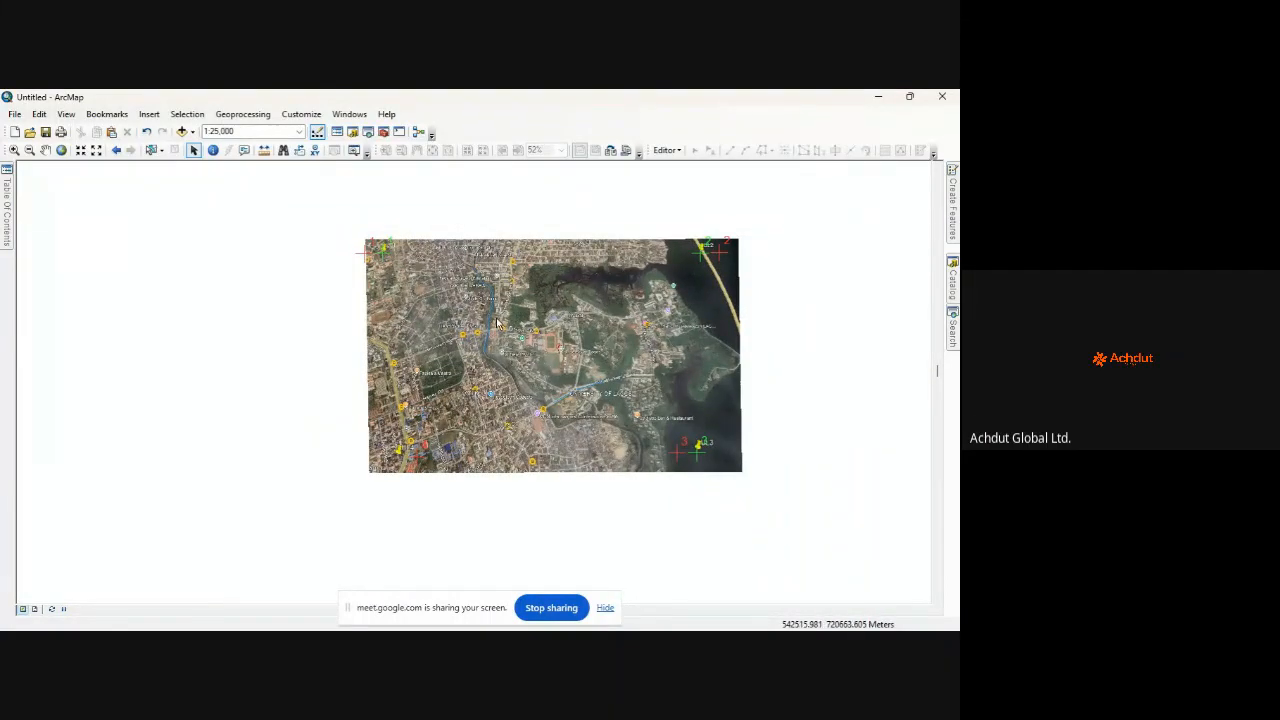
pyautogui.scroll(-2, 508, 337)
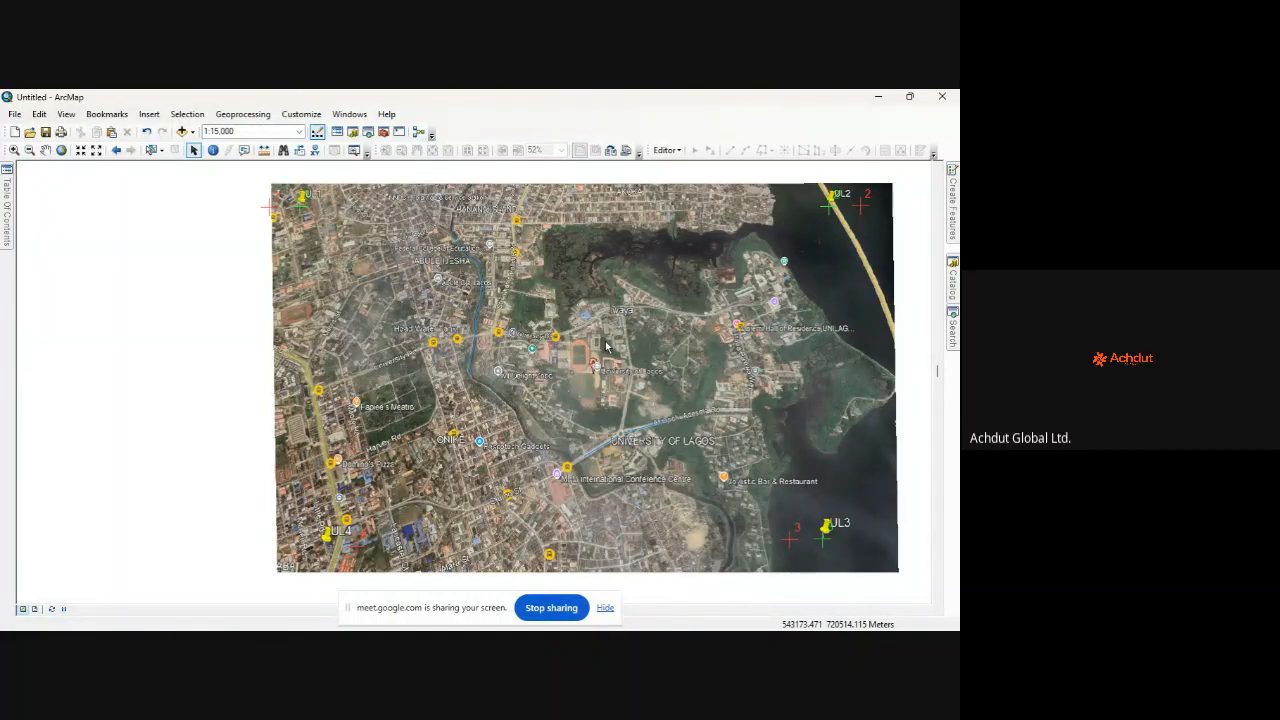
# Step: Review again where a new feature class is created inside Unilag.gdb
pyautogui.click(952, 278)
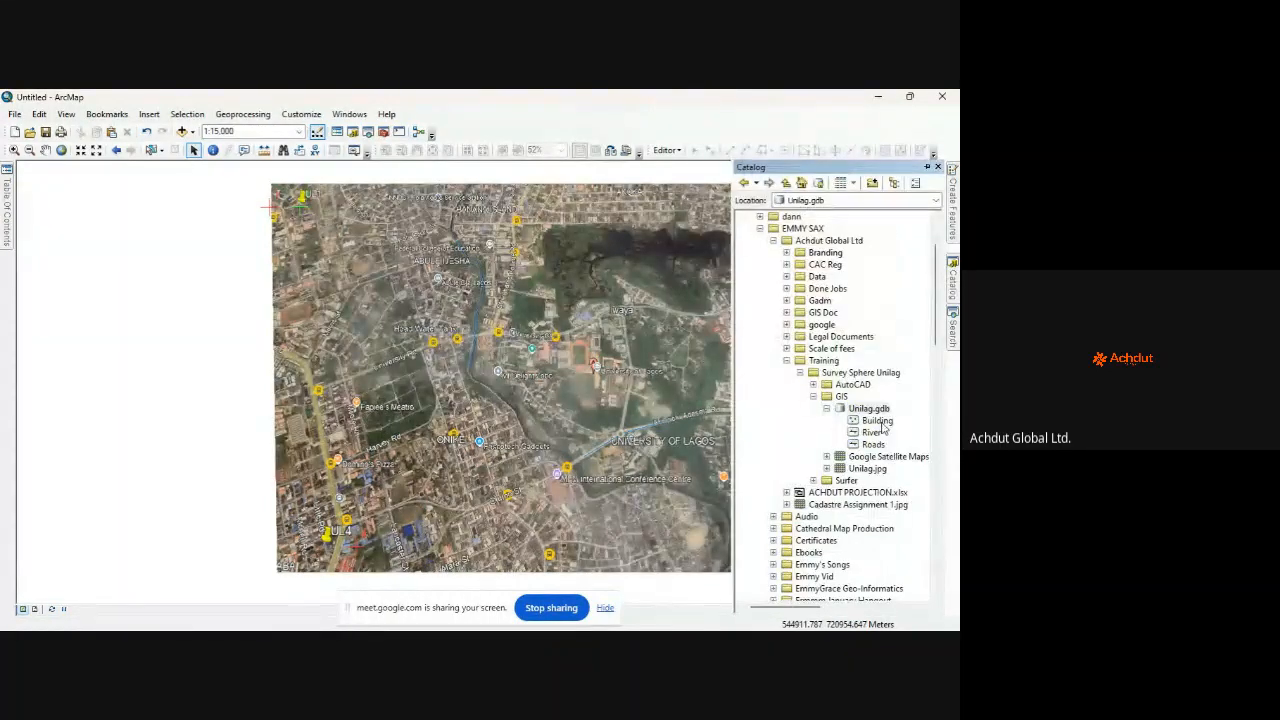
pyautogui.rightClick(872, 410)
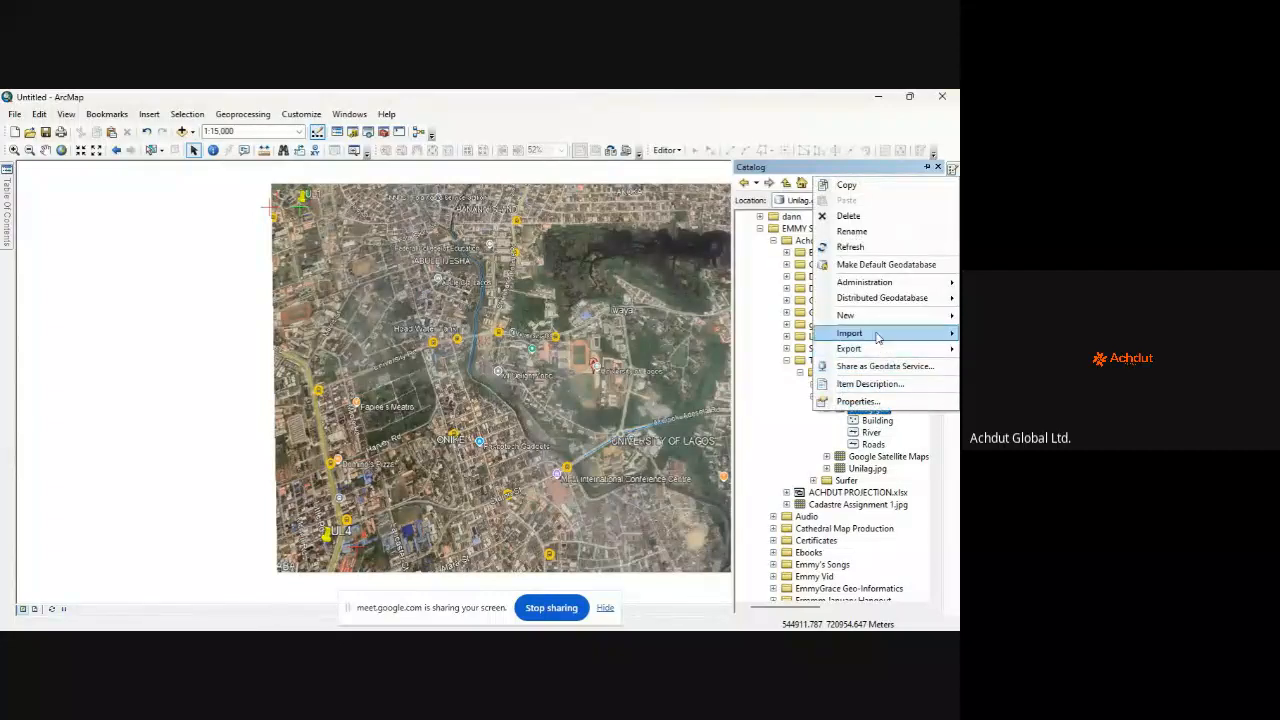
pyautogui.moveTo(875, 322)
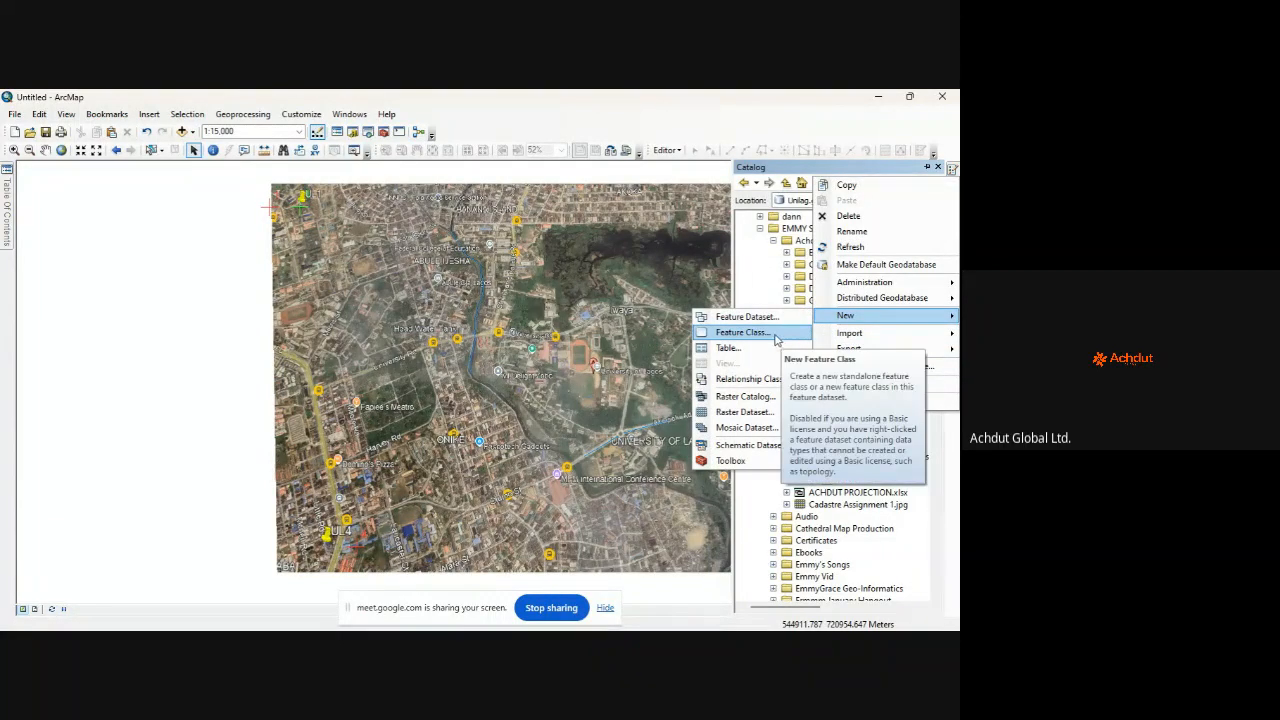
# Step: Show the table of contents and start an edit session on the Bd, Rd and Rvr layers, continuing past the spatial reference notices
pyautogui.click(8, 188)
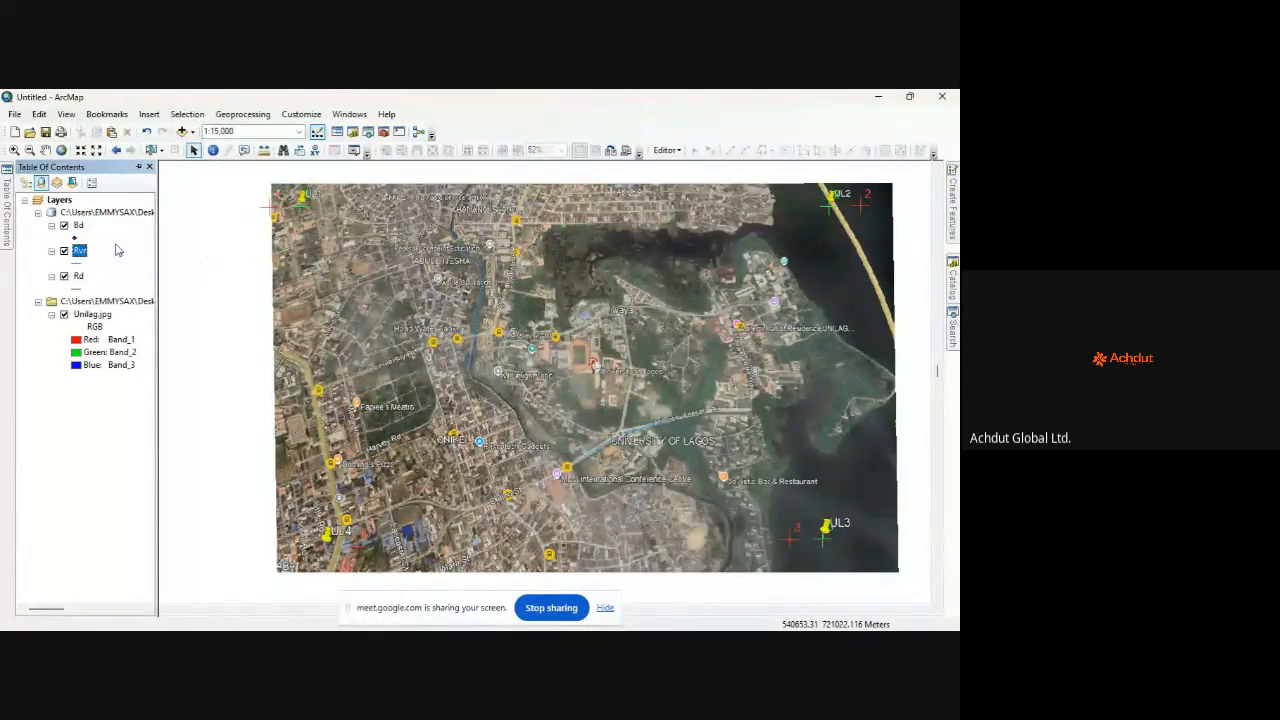
pyautogui.click(673, 153)
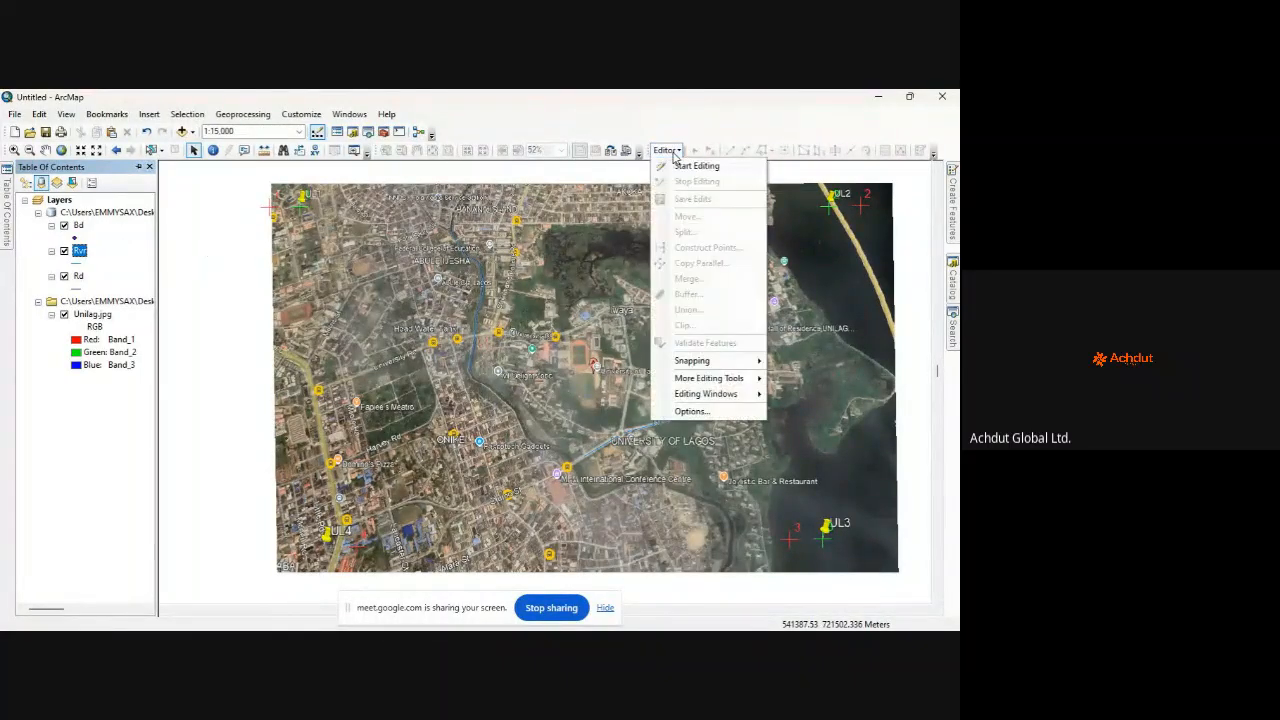
pyautogui.click(680, 166)
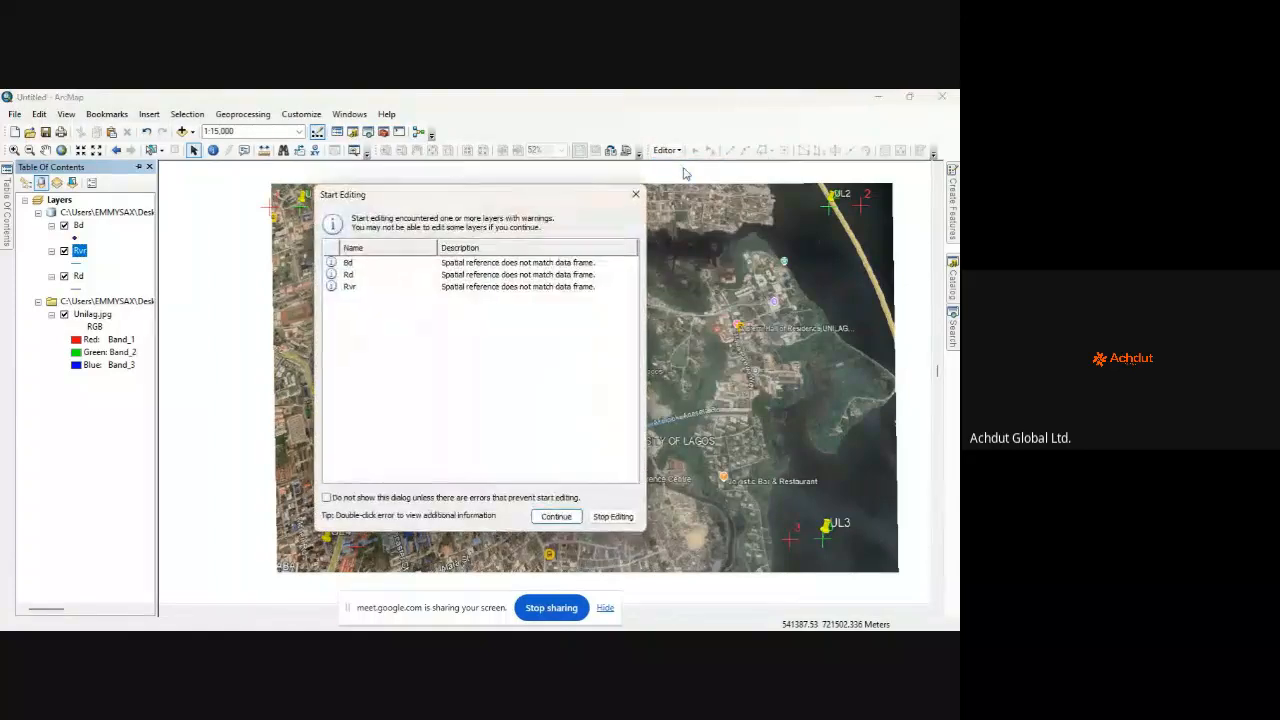
pyautogui.click(396, 265)
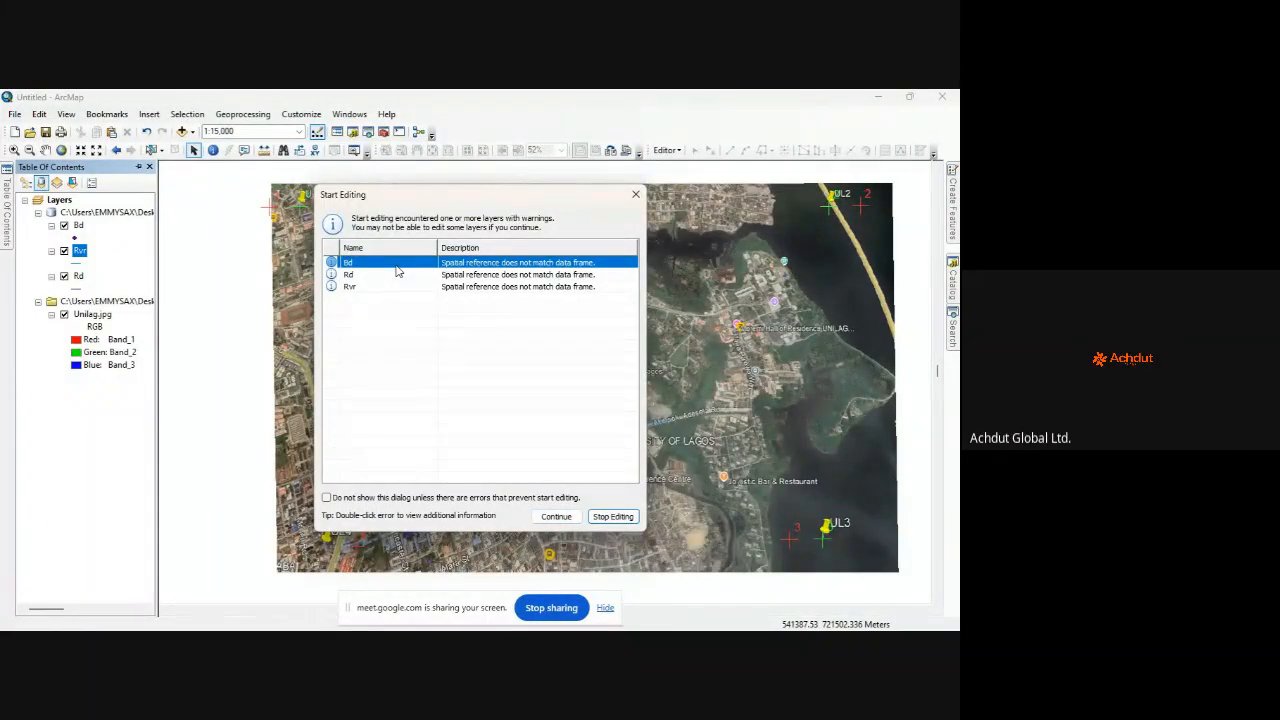
pyautogui.click(556, 516)
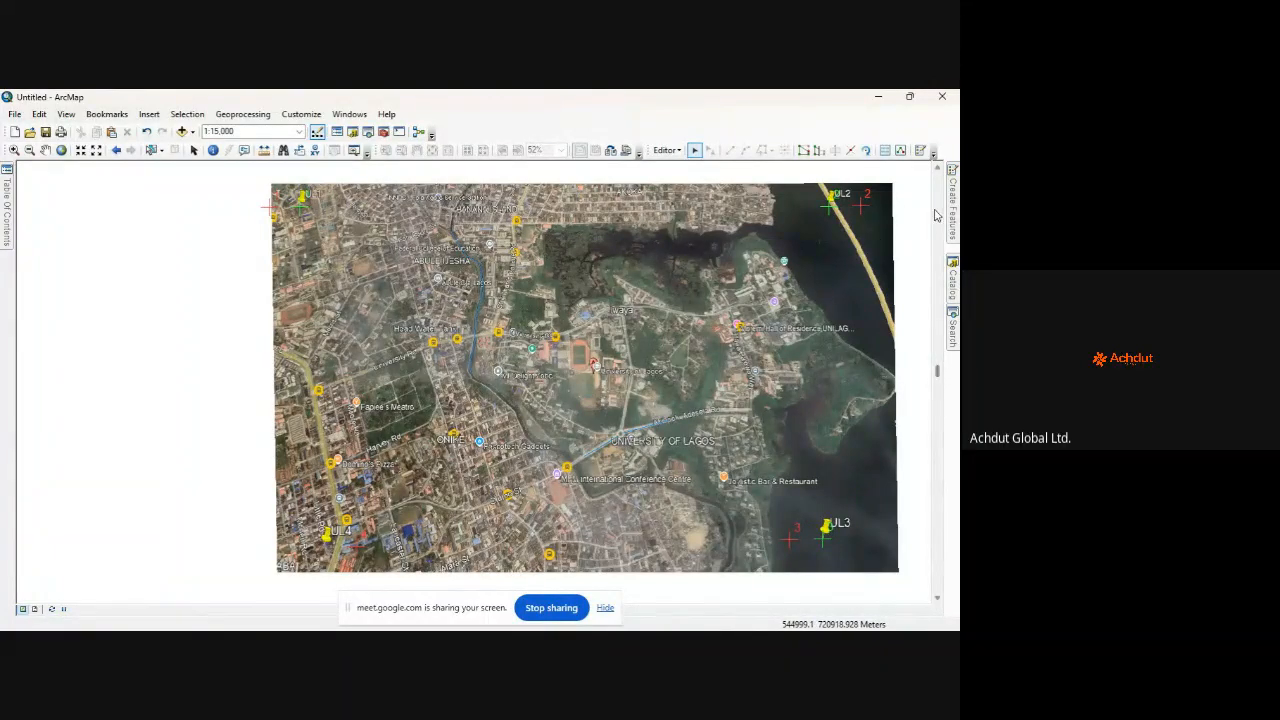
# Step: Use the Bd template to place building points on the roofs just north of University Rd, working at 1:2,000
pyautogui.moveTo(955, 207)
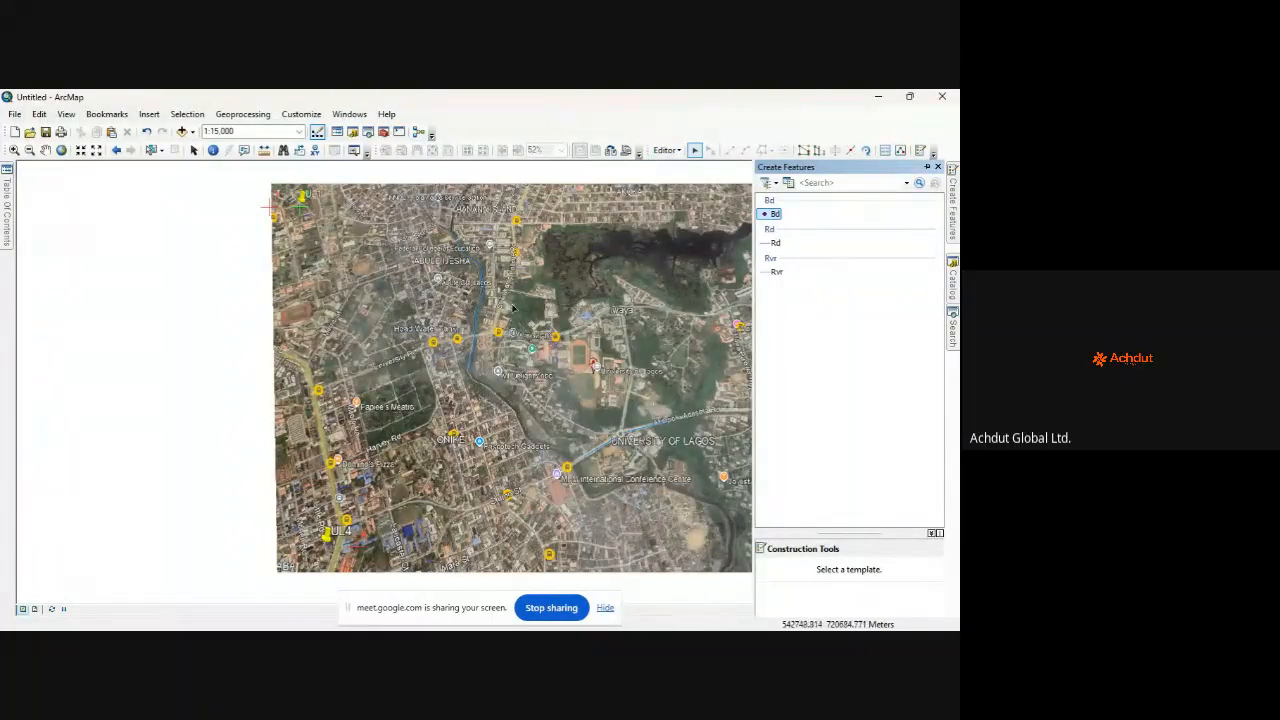
pyautogui.click(775, 214)
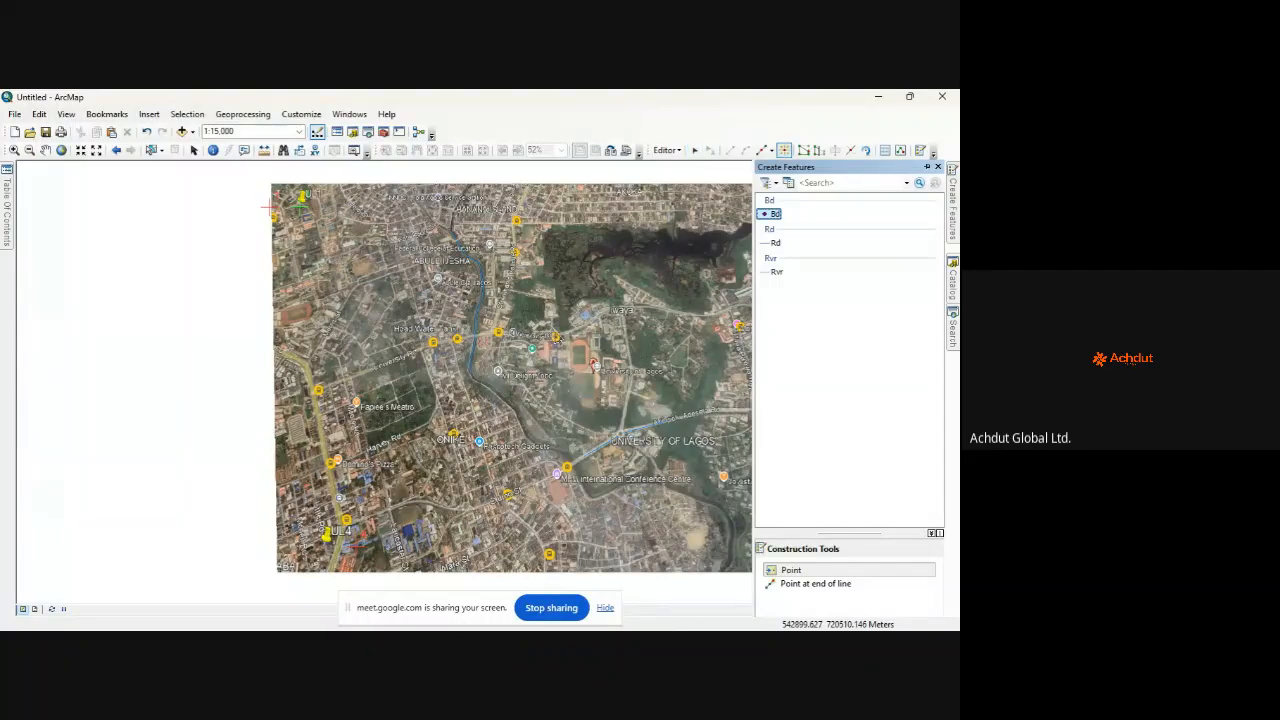
pyautogui.scroll(2, 557, 340)
pyautogui.scroll(1, 520, 350)
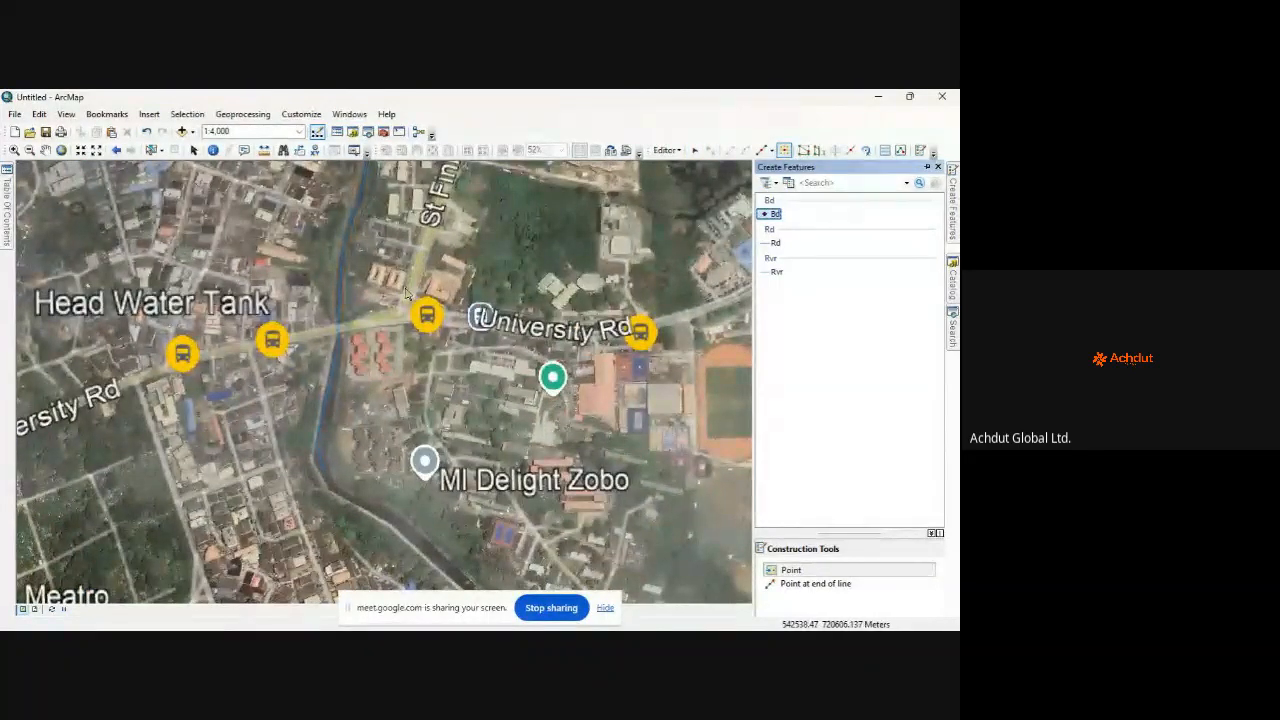
pyautogui.scroll(1, 408, 292)
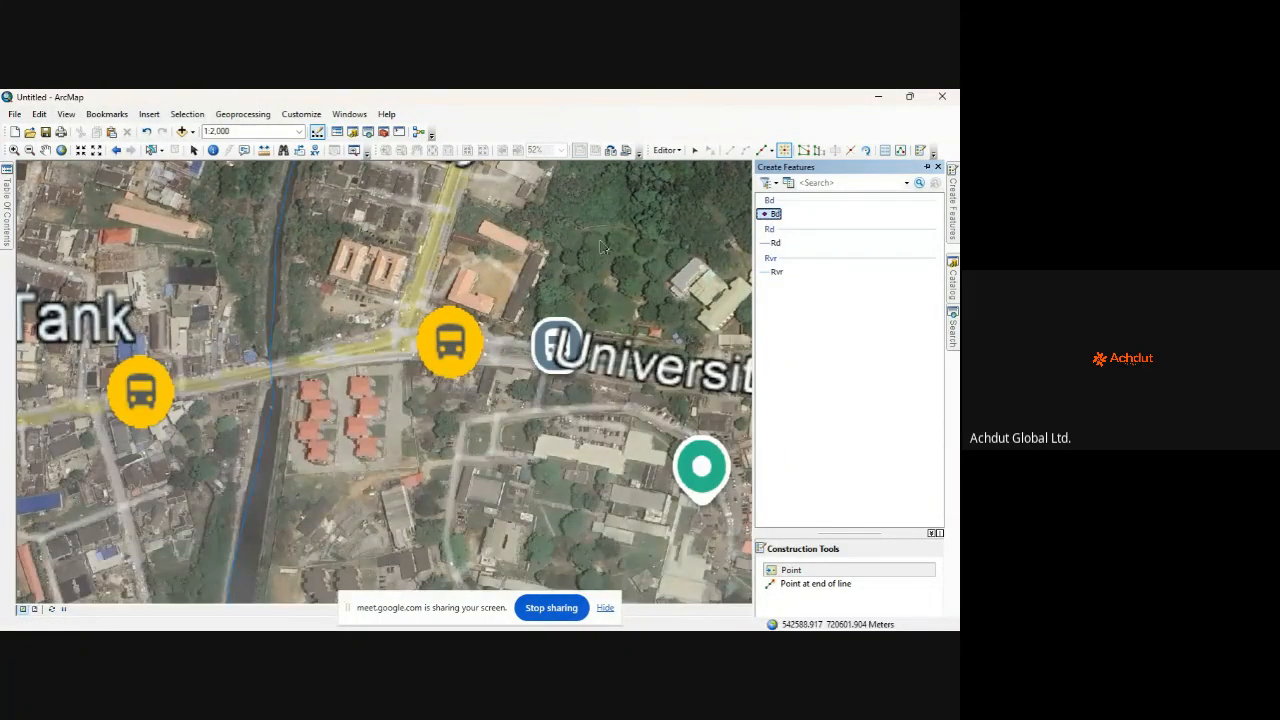
pyautogui.click(458, 297)
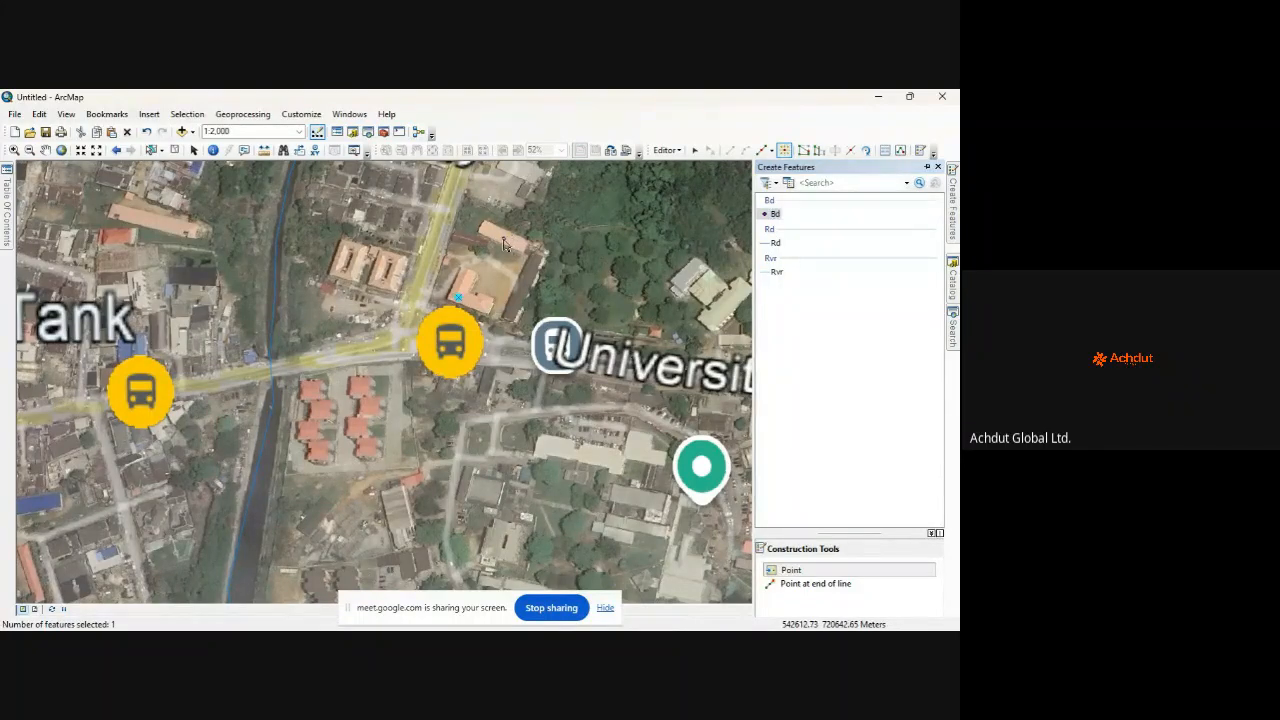
pyautogui.click(500, 240)
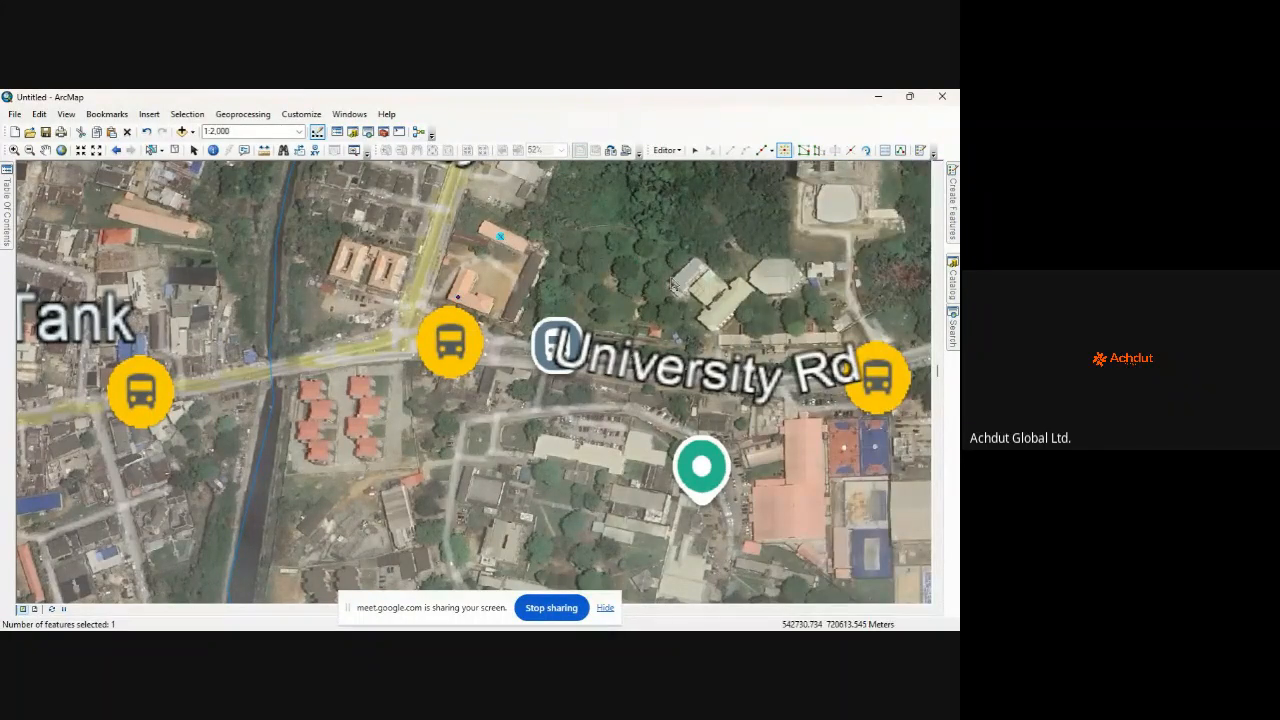
pyautogui.click(724, 306)
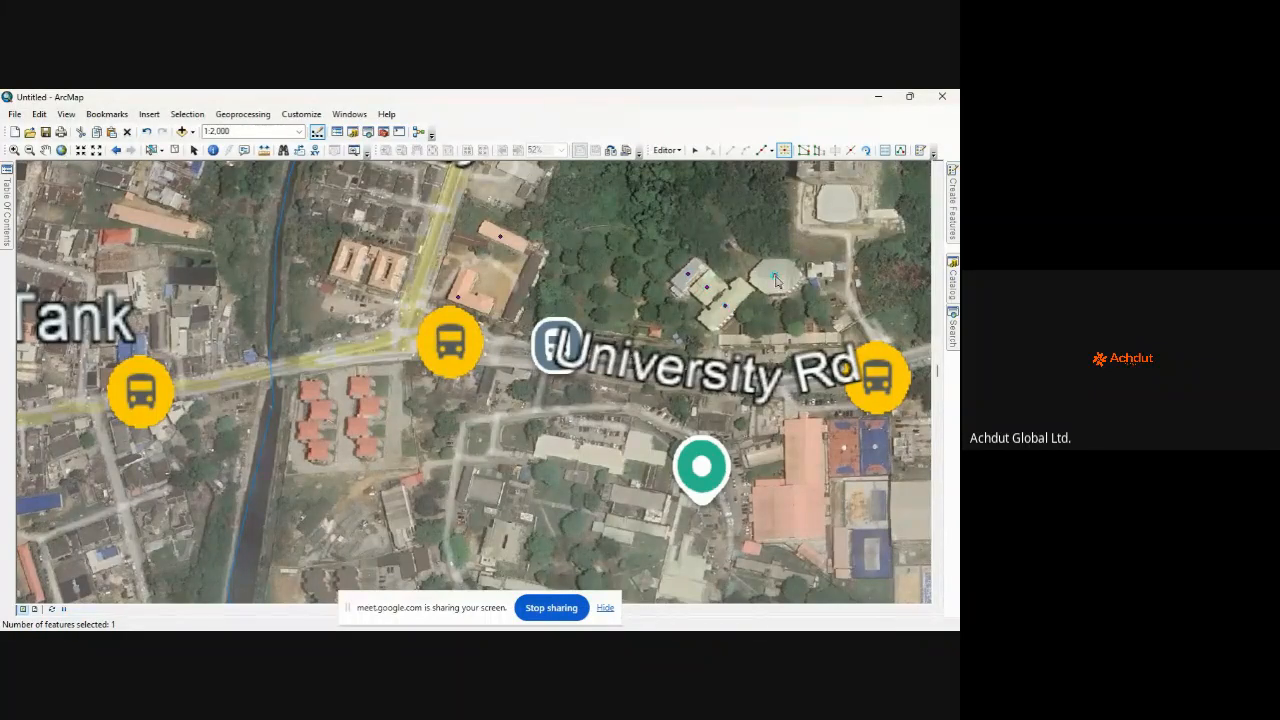
# Step: Add more Bd points at 1:4,000 on the red-roofed houses beside the canal and on other buildings around University Rd and St Finbarr's
pyautogui.scroll(-3, 813, 295)
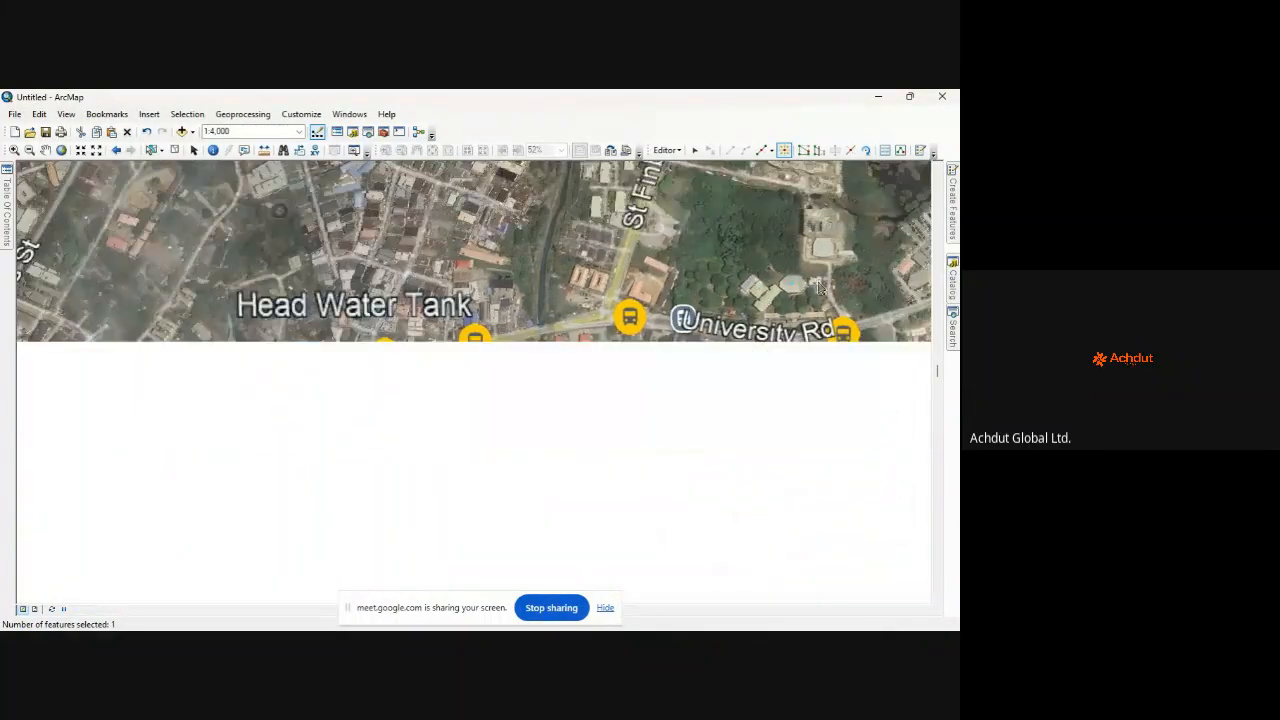
pyautogui.click(815, 282)
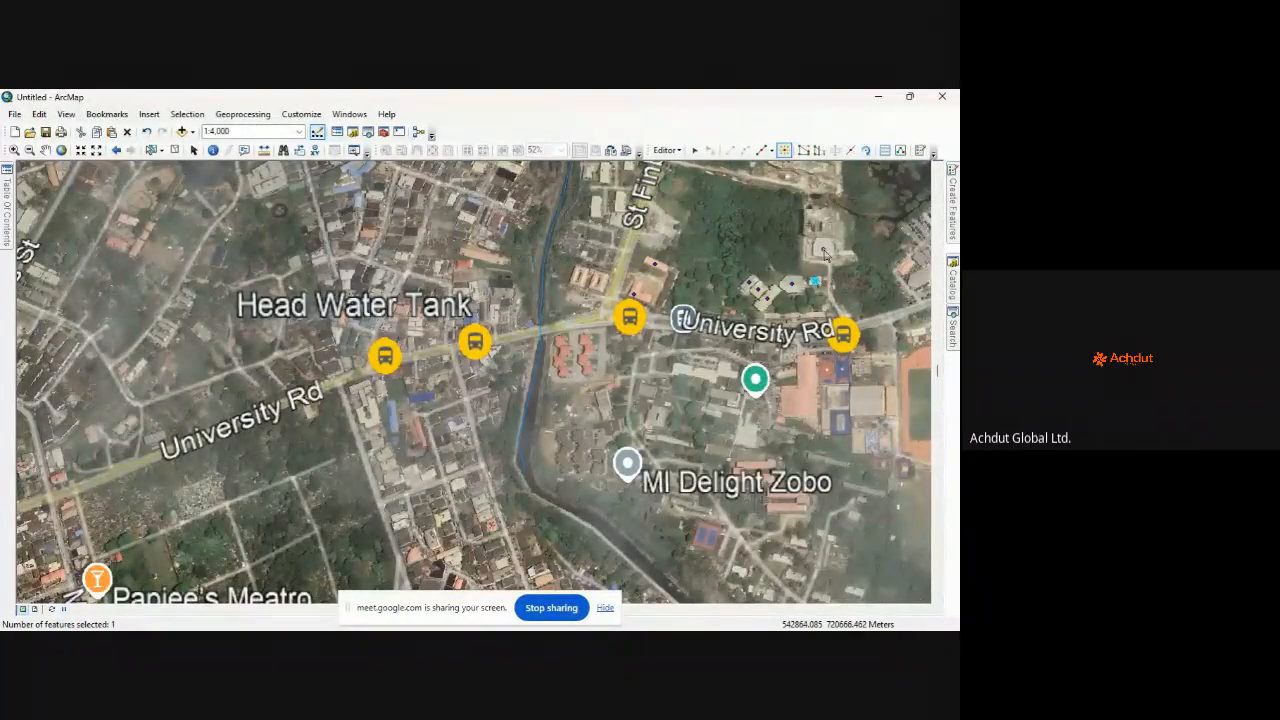
pyautogui.click(823, 250)
pyautogui.click(723, 372)
pyautogui.click(600, 283)
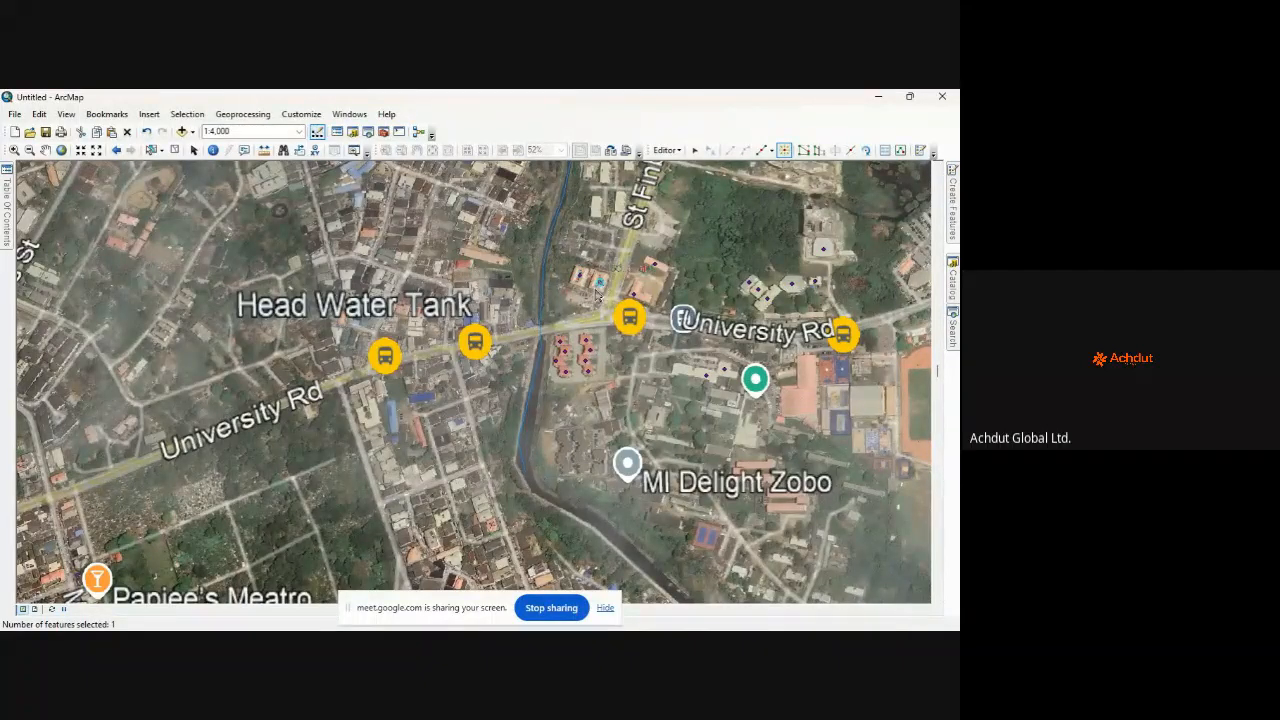
pyautogui.click(596, 207)
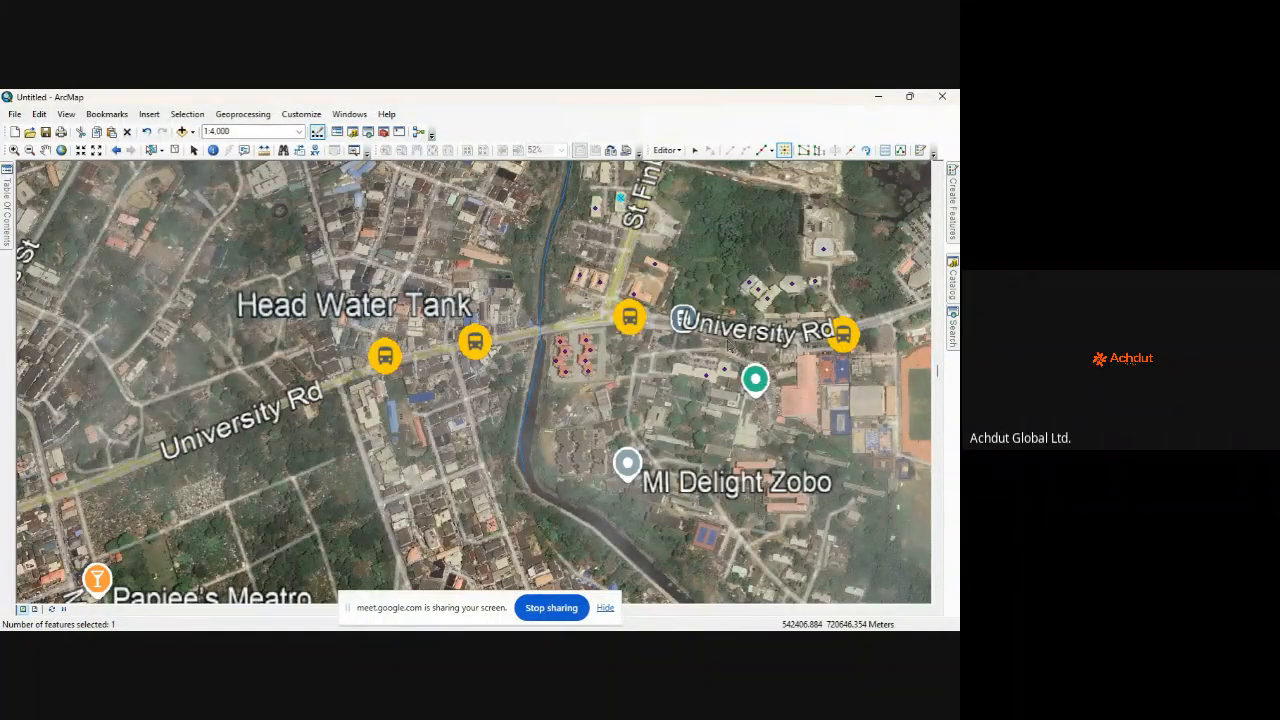
# Step: Save the edits with the digitized Bd building points, viewing the map at 1:6,000
pyautogui.scroll(2, 424, 346)
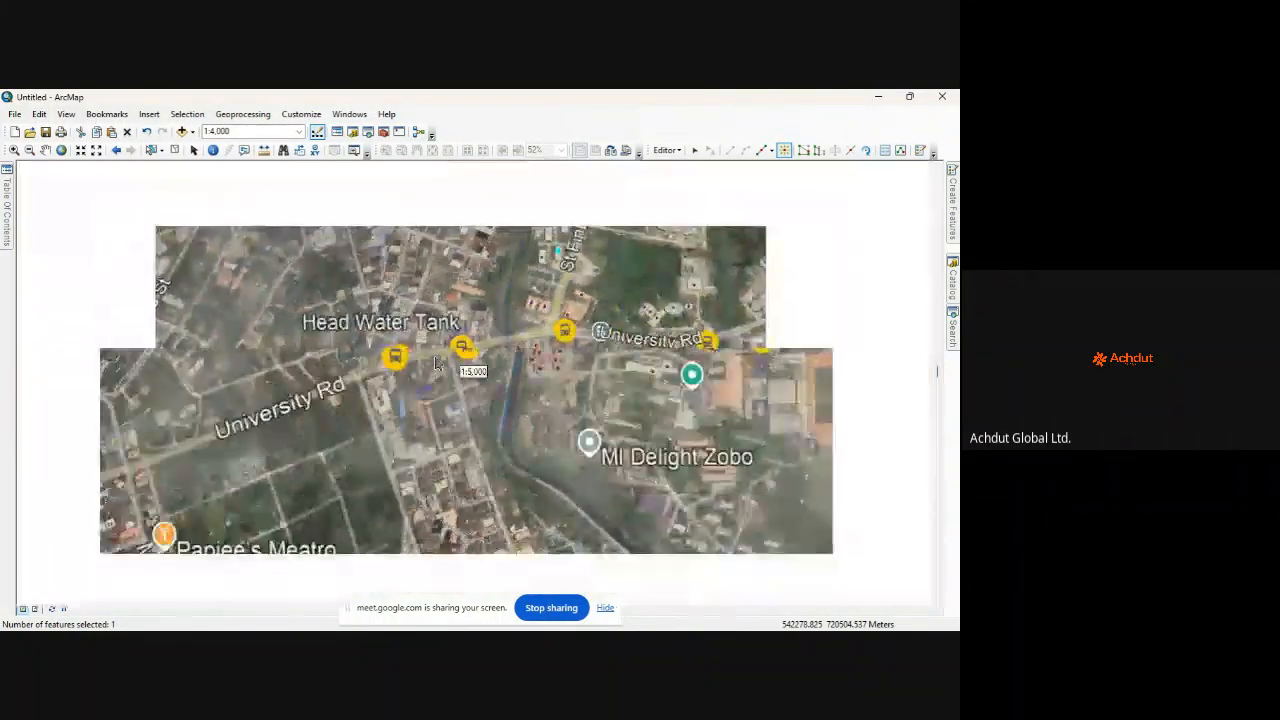
pyautogui.click(666, 150)
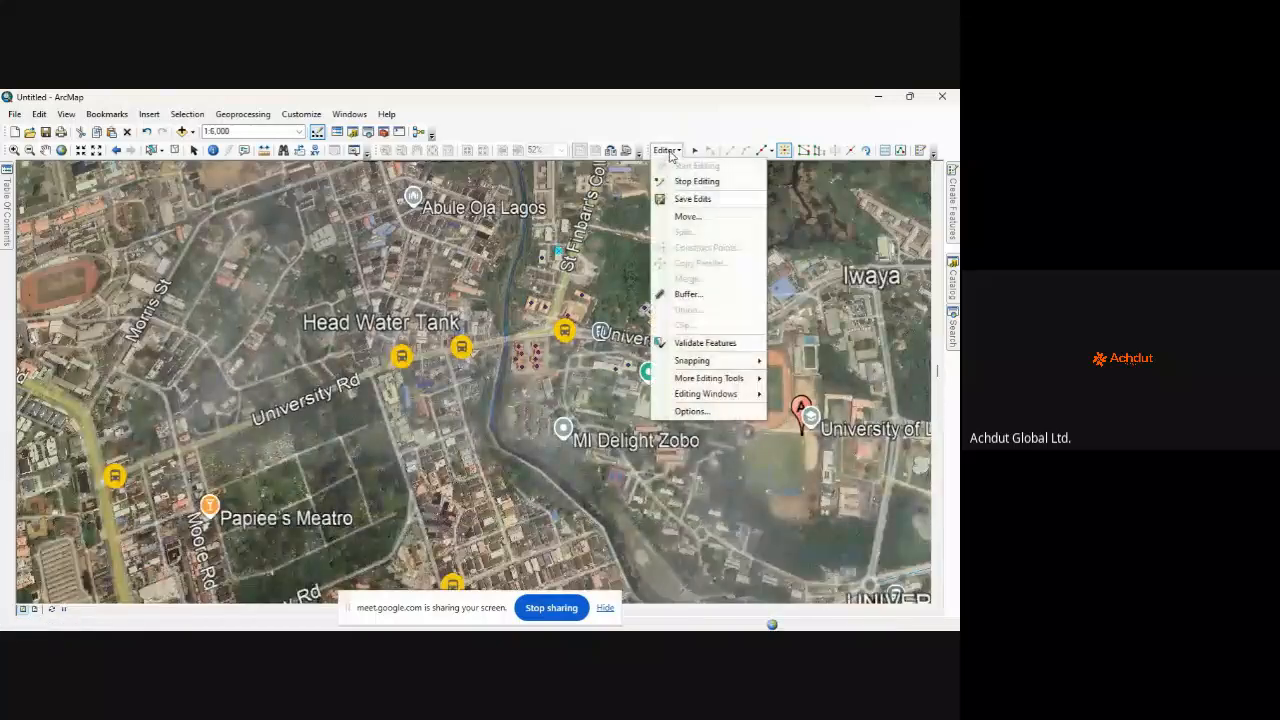
pyautogui.click(692, 198)
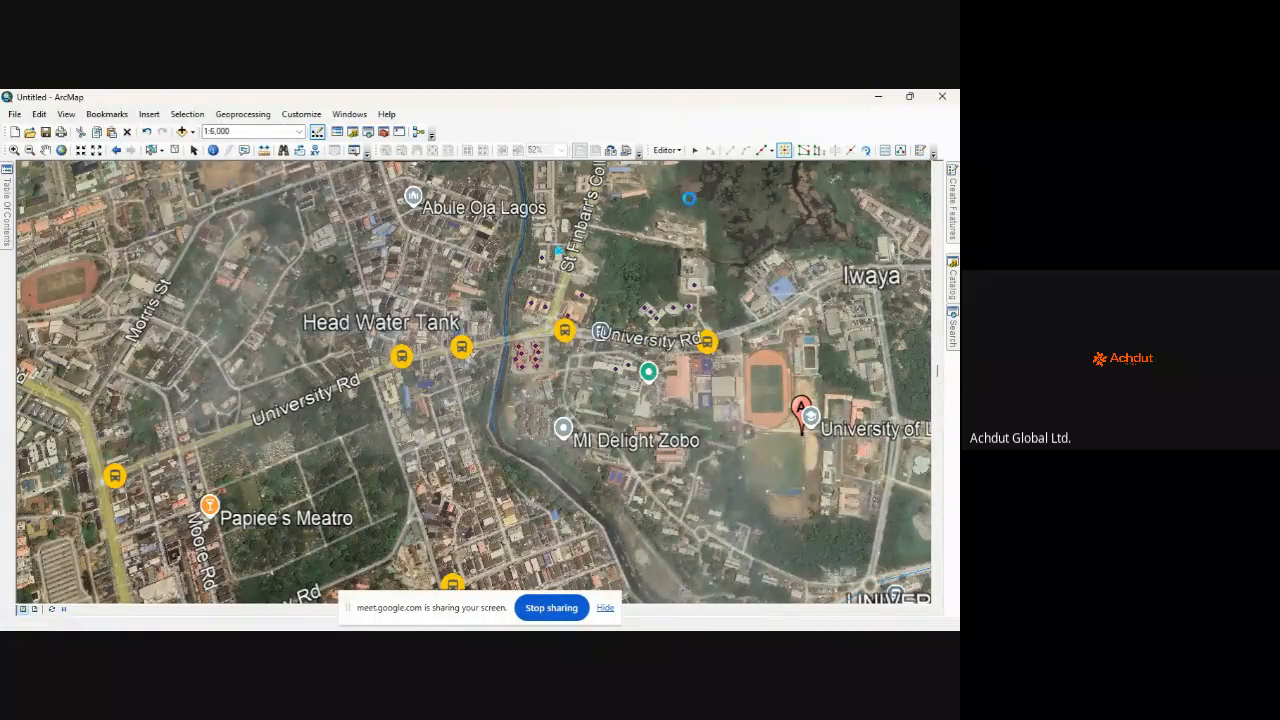
# Step: Stop the edit session and hide the Unilag.jpg image to view the digitized features alone at 1:10,000
pyautogui.click(666, 150)
pyautogui.click(676, 180)
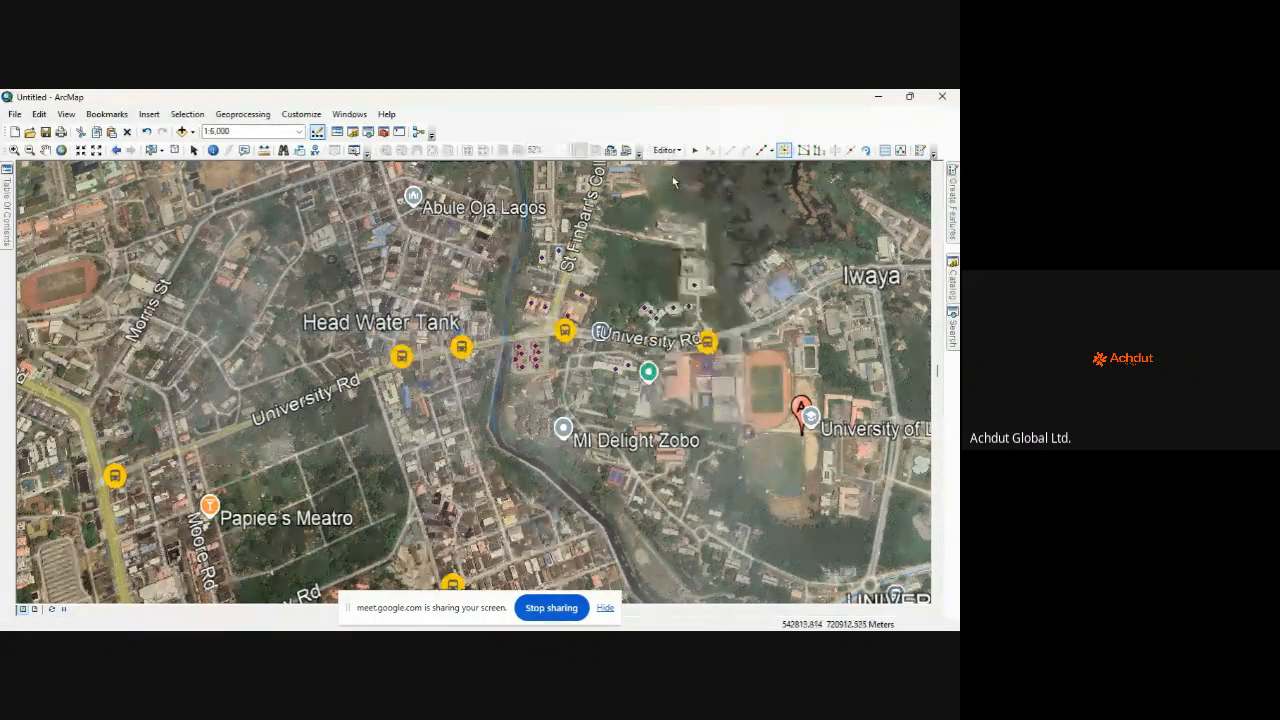
pyautogui.moveTo(6, 222)
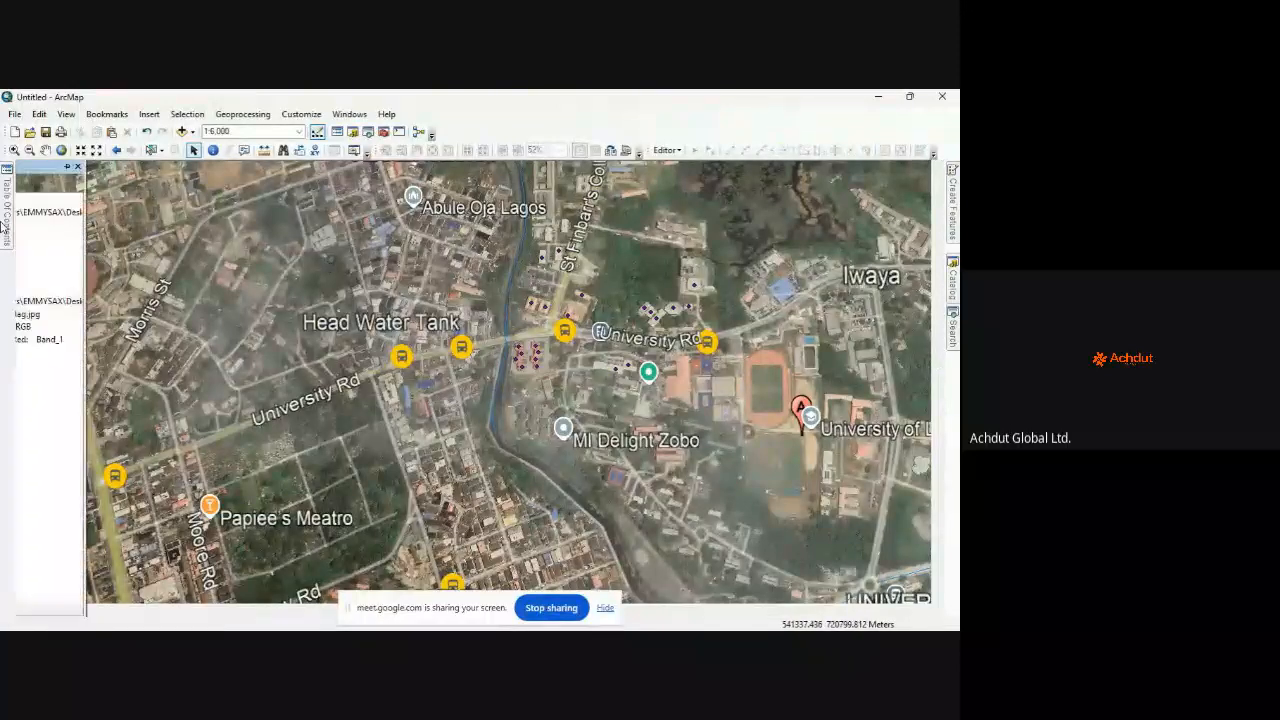
pyautogui.click(64, 314)
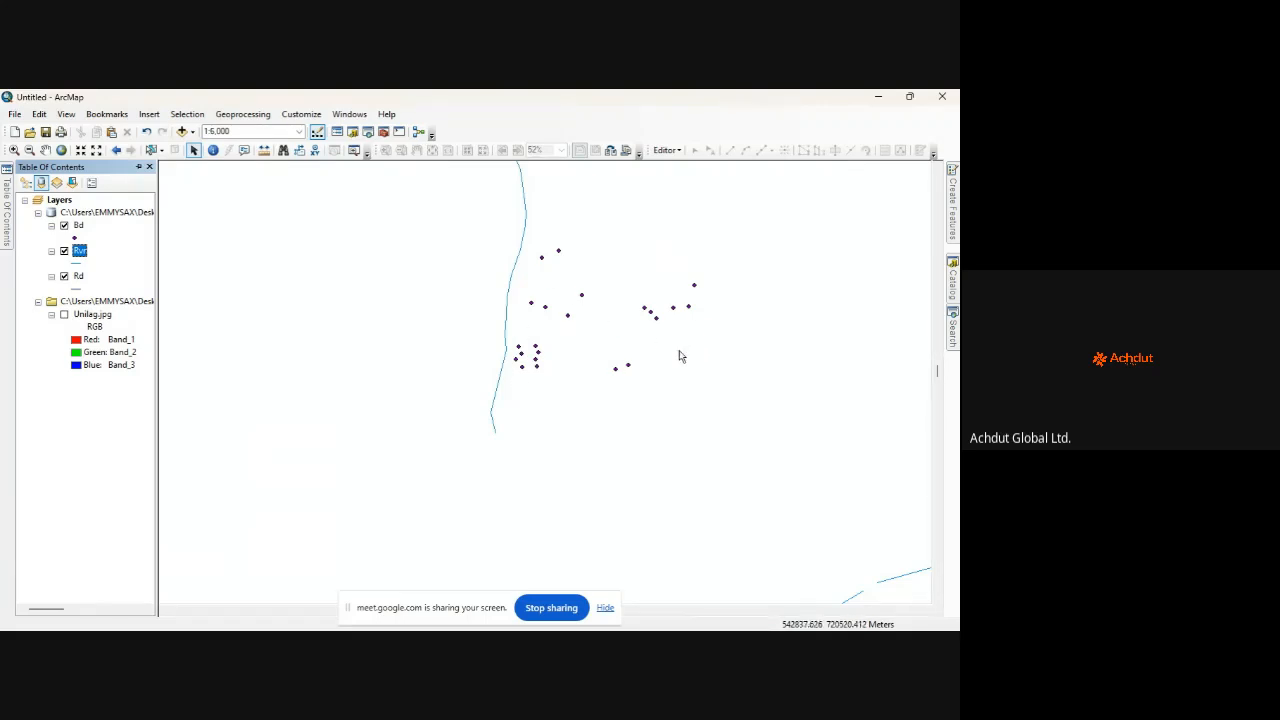
pyautogui.scroll(1, 655, 414)
pyautogui.scroll(1, 655, 414)
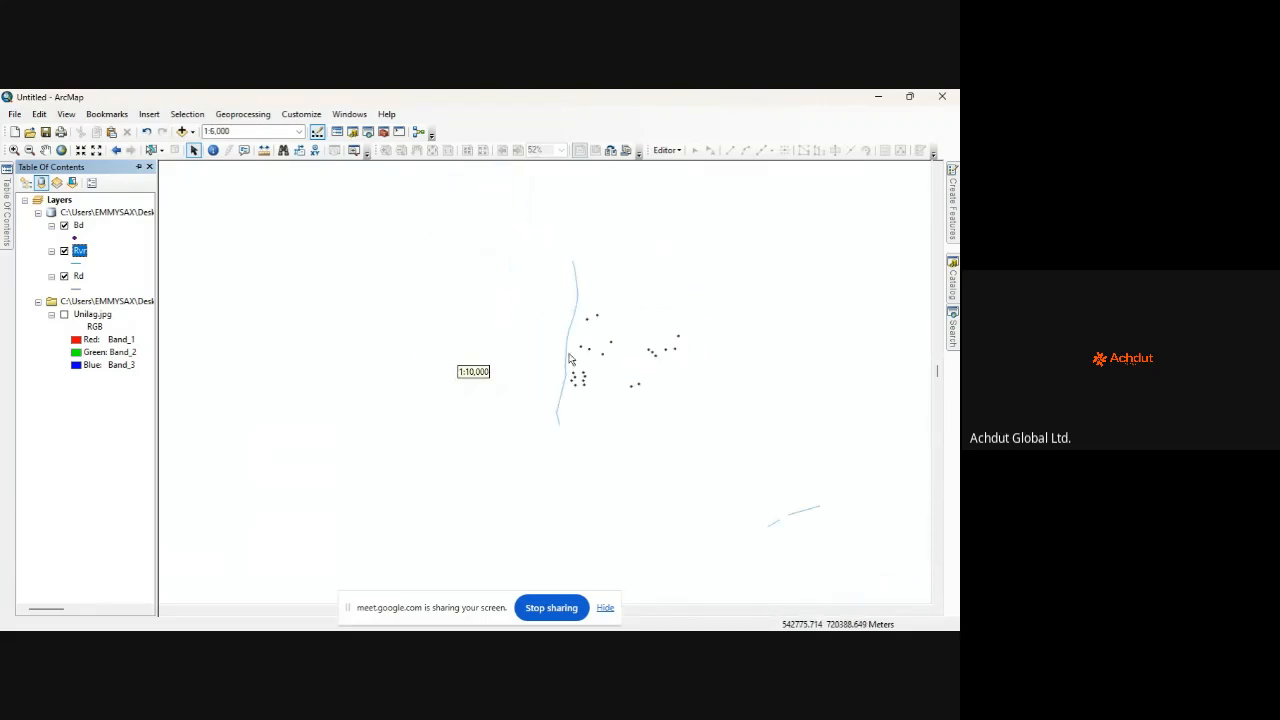
# Step: Show Unilag.jpg again to compare the digitized features with the imagery out to 1:20,000, and hide the image again
pyautogui.click(65, 315)
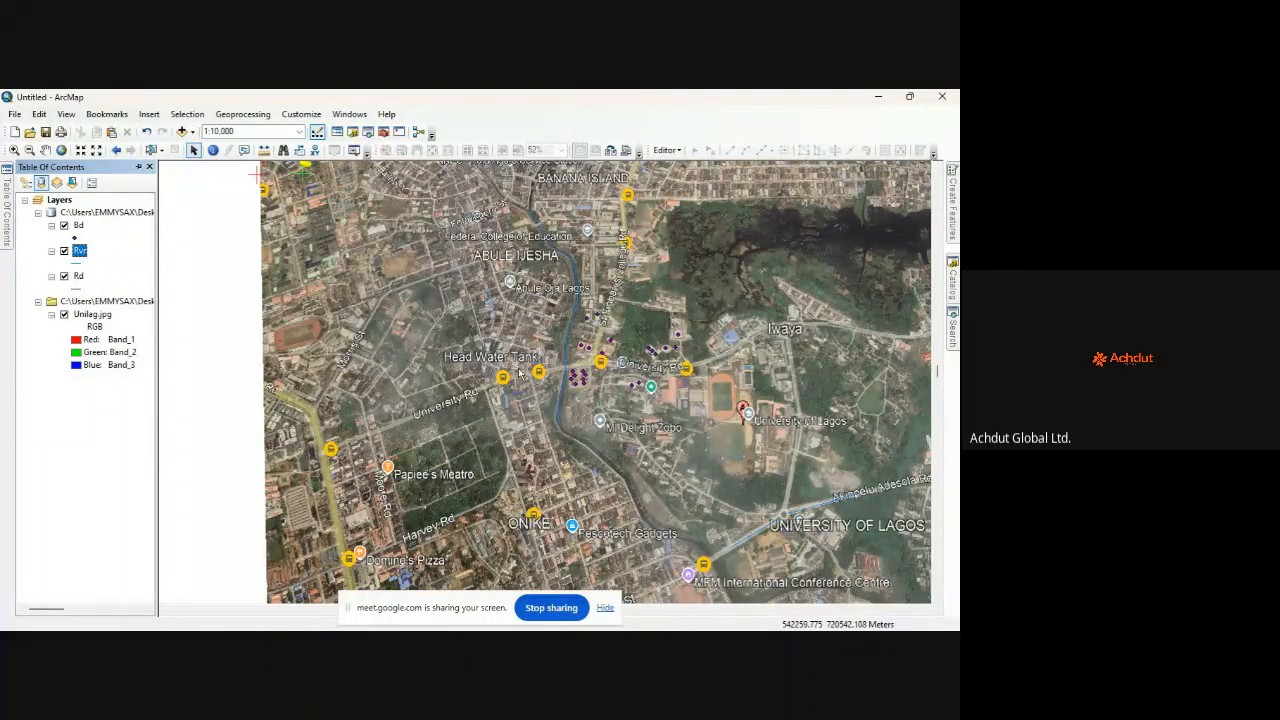
pyautogui.scroll(2, 598, 312)
pyautogui.scroll(-3, 602, 320)
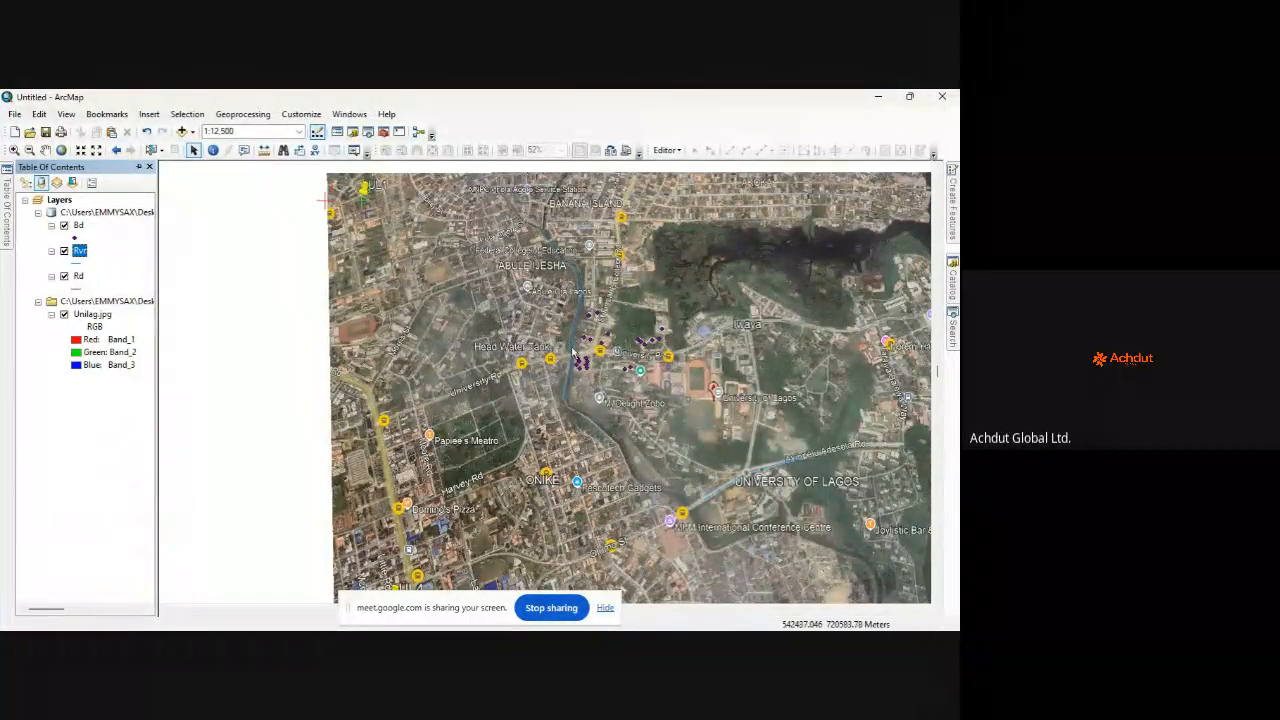
pyautogui.scroll(-2, 490, 371)
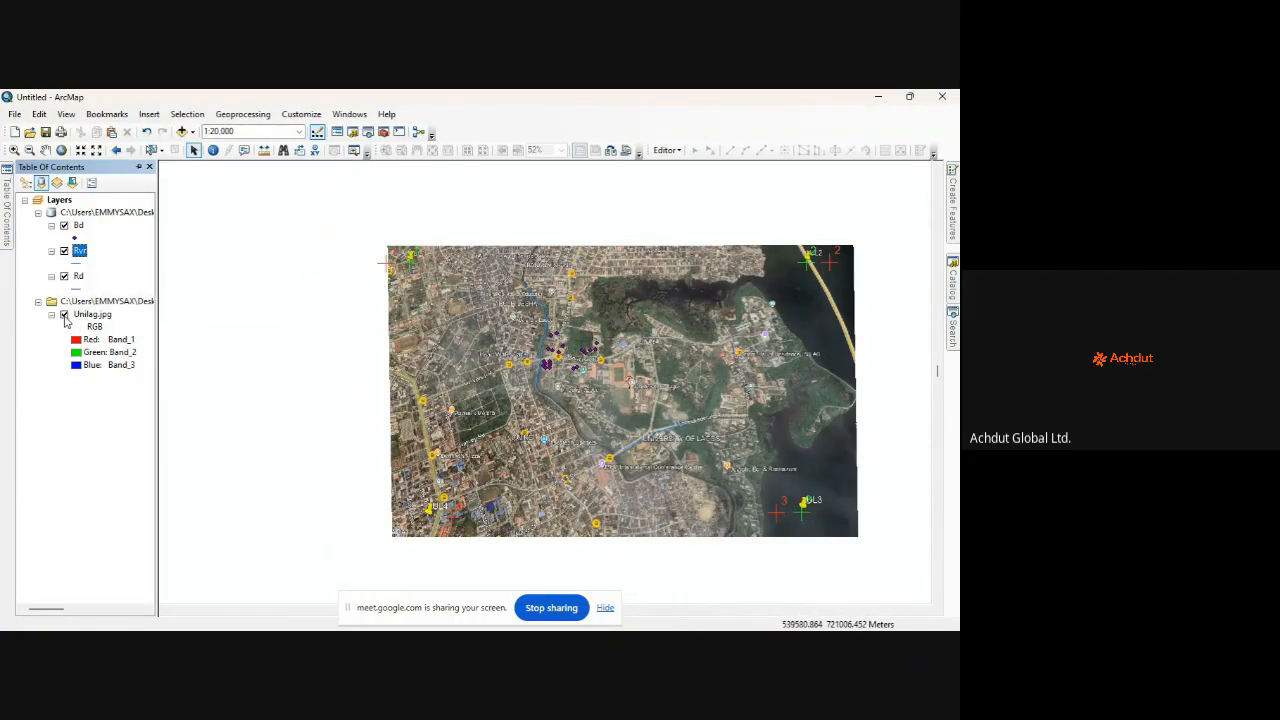
pyautogui.click(64, 314)
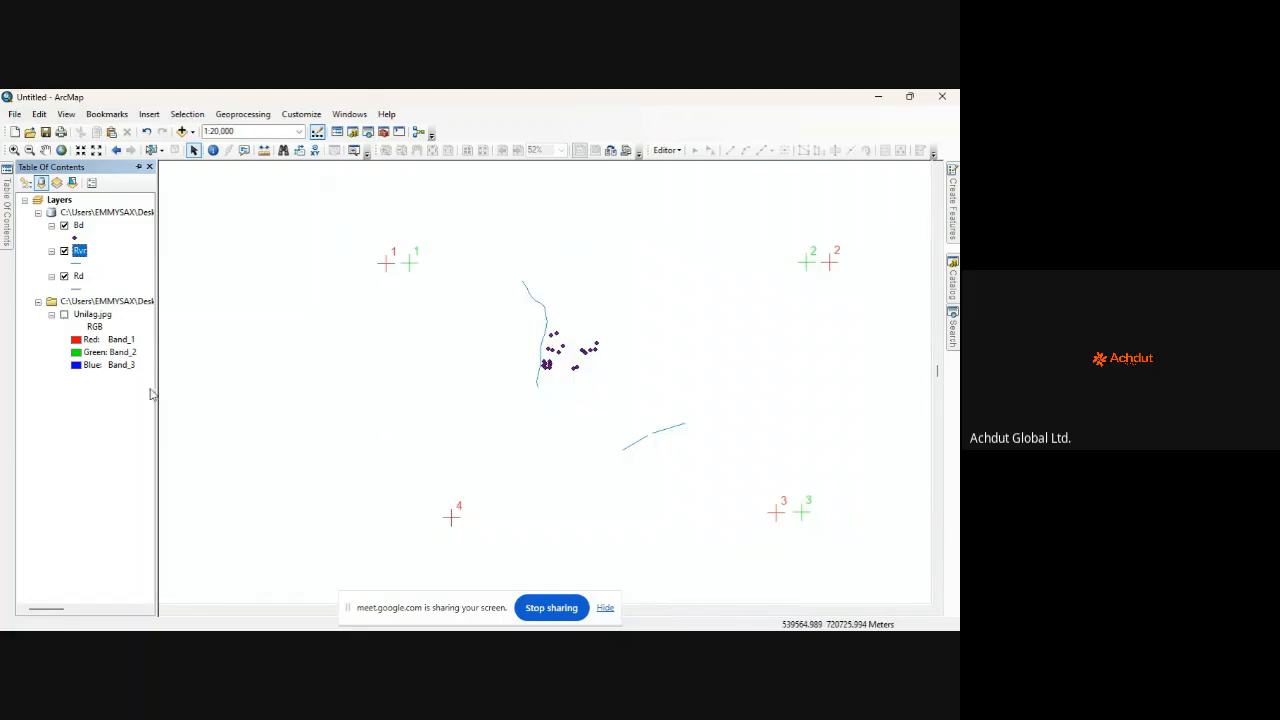
pyautogui.scroll(1, 443, 336)
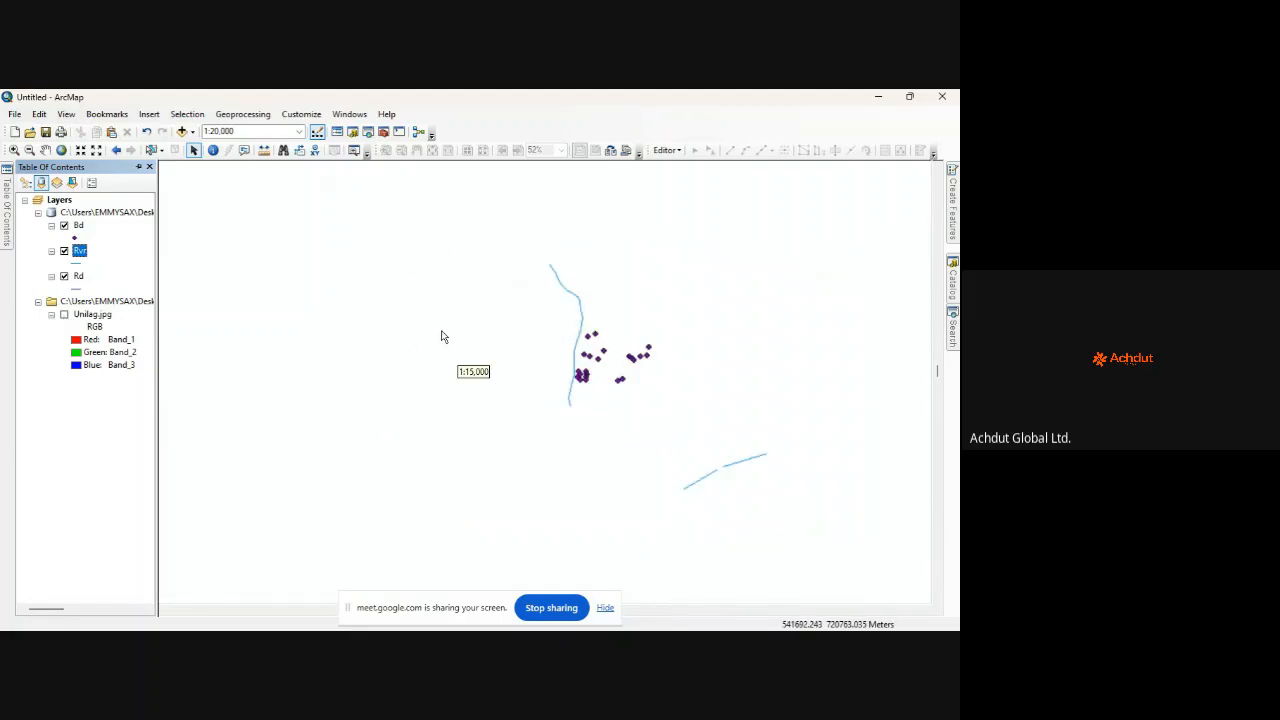
# Step: Display the Georeferencing tools, review the commands available for Unilag.jpg, and close them again
pyautogui.rightClick(510, 138)
pyautogui.click(540, 363)
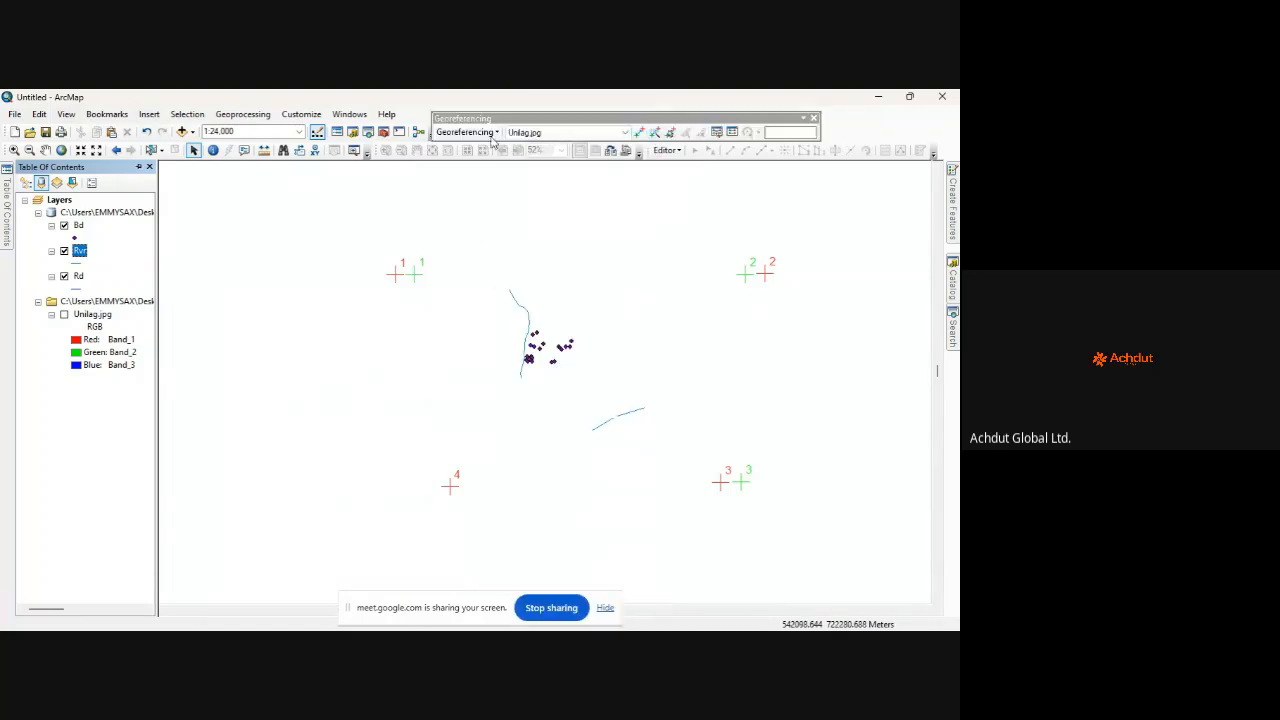
pyautogui.click(466, 132)
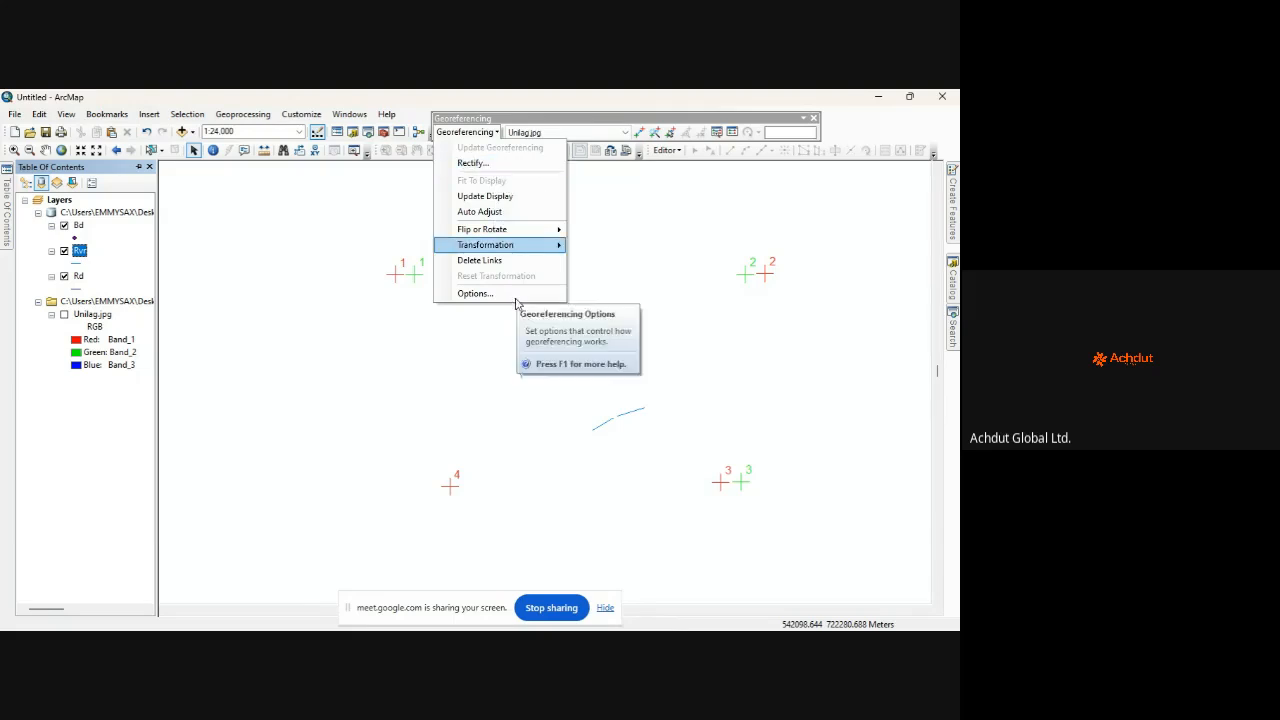
pyautogui.click(612, 172)
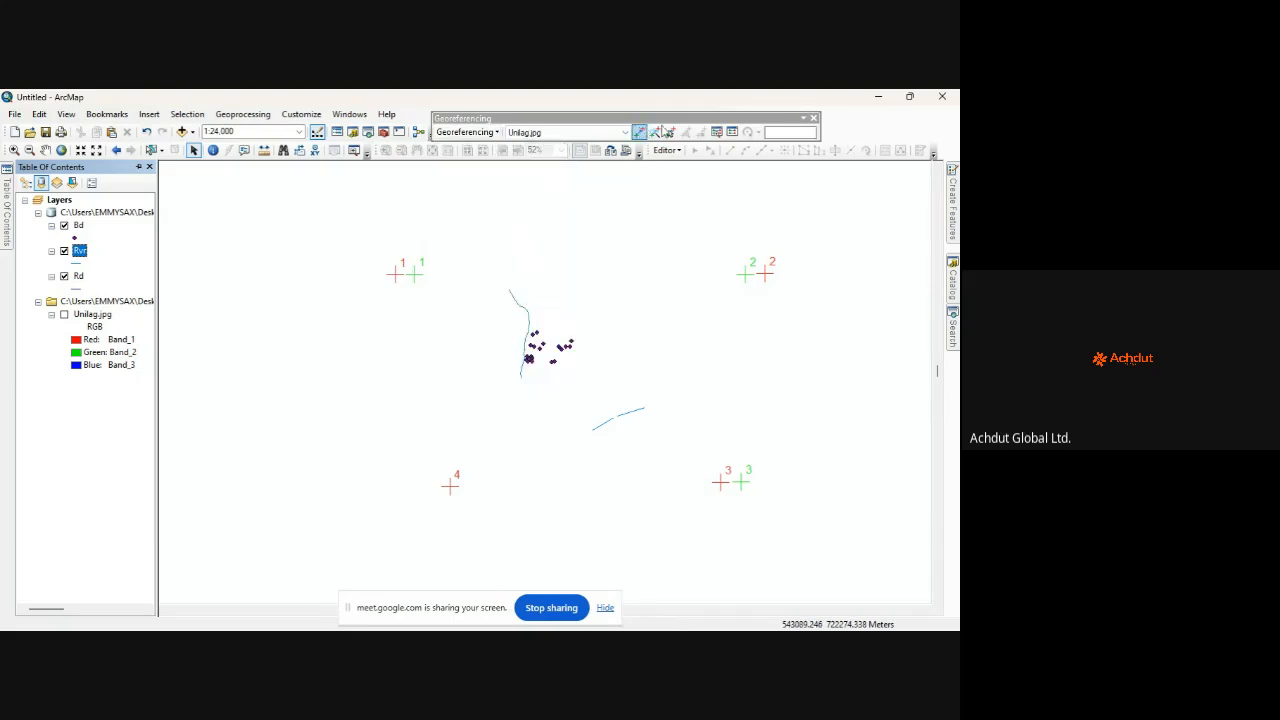
pyautogui.click(814, 120)
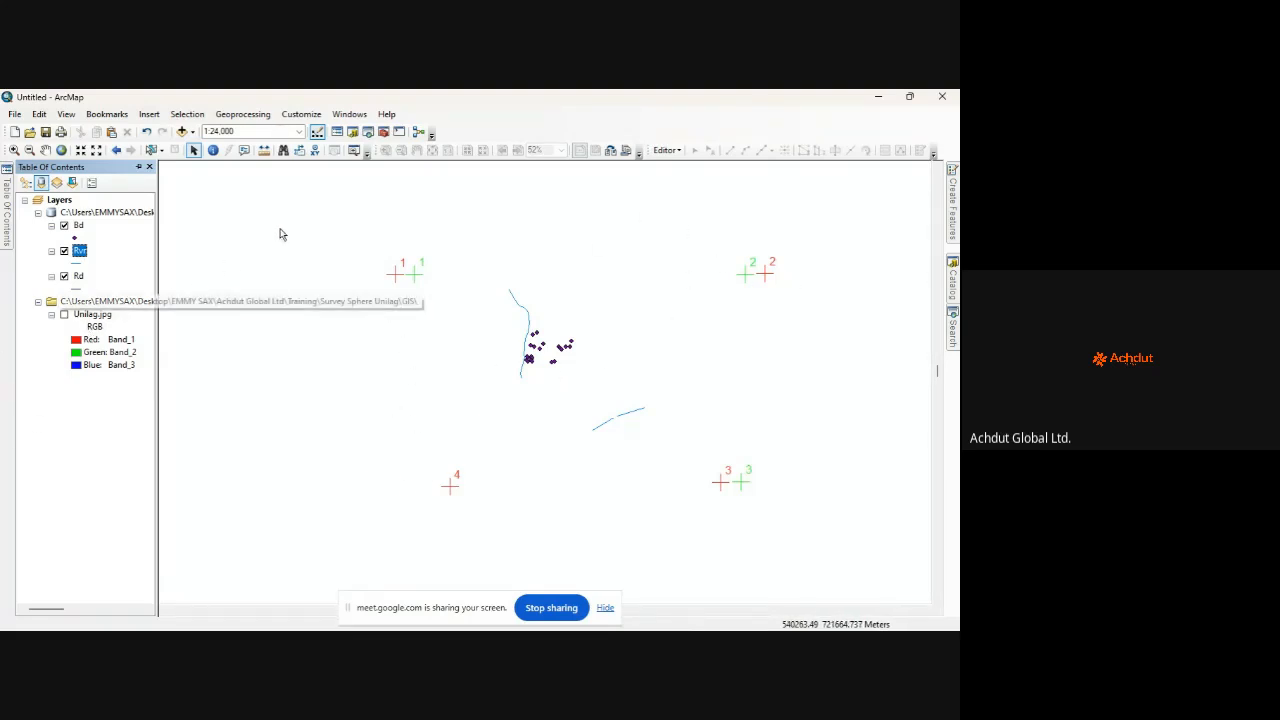
# Step: Show Unilag.jpg beneath the digitized features, view the matching area in Google Earth Pro, and return to ArcMap
pyautogui.scroll(-2, 577, 351)
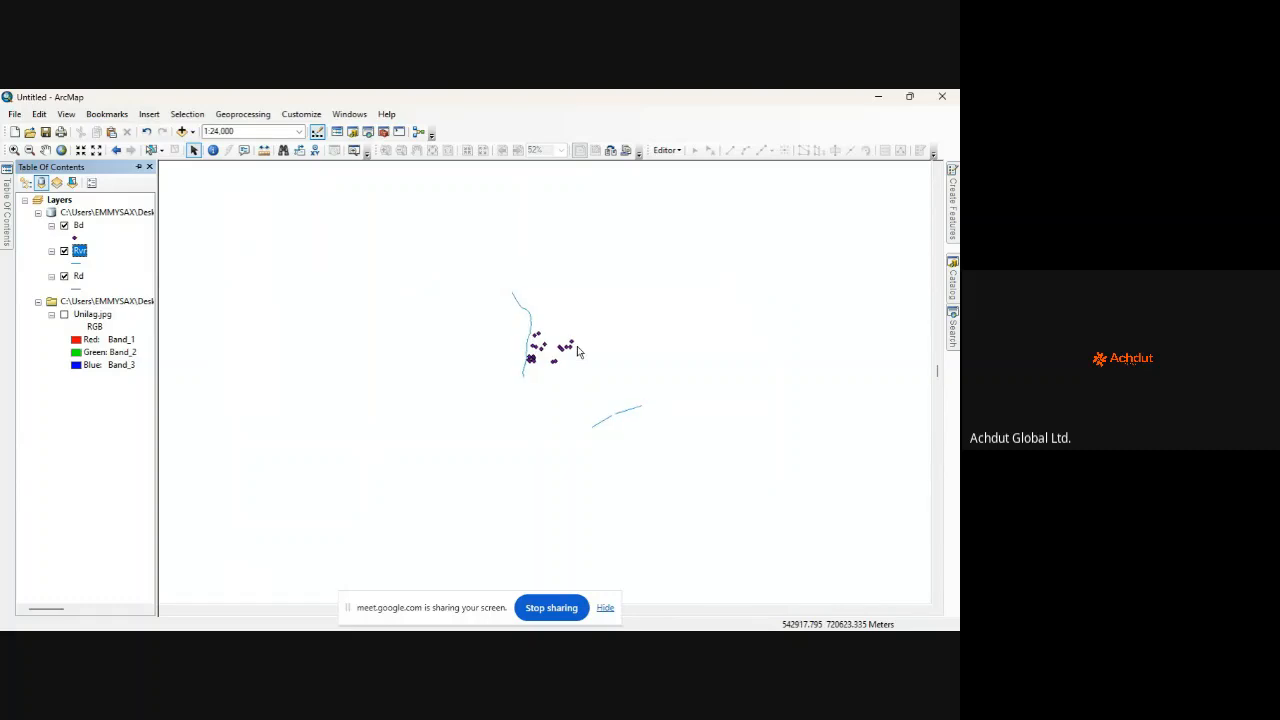
pyautogui.scroll(-1, 577, 351)
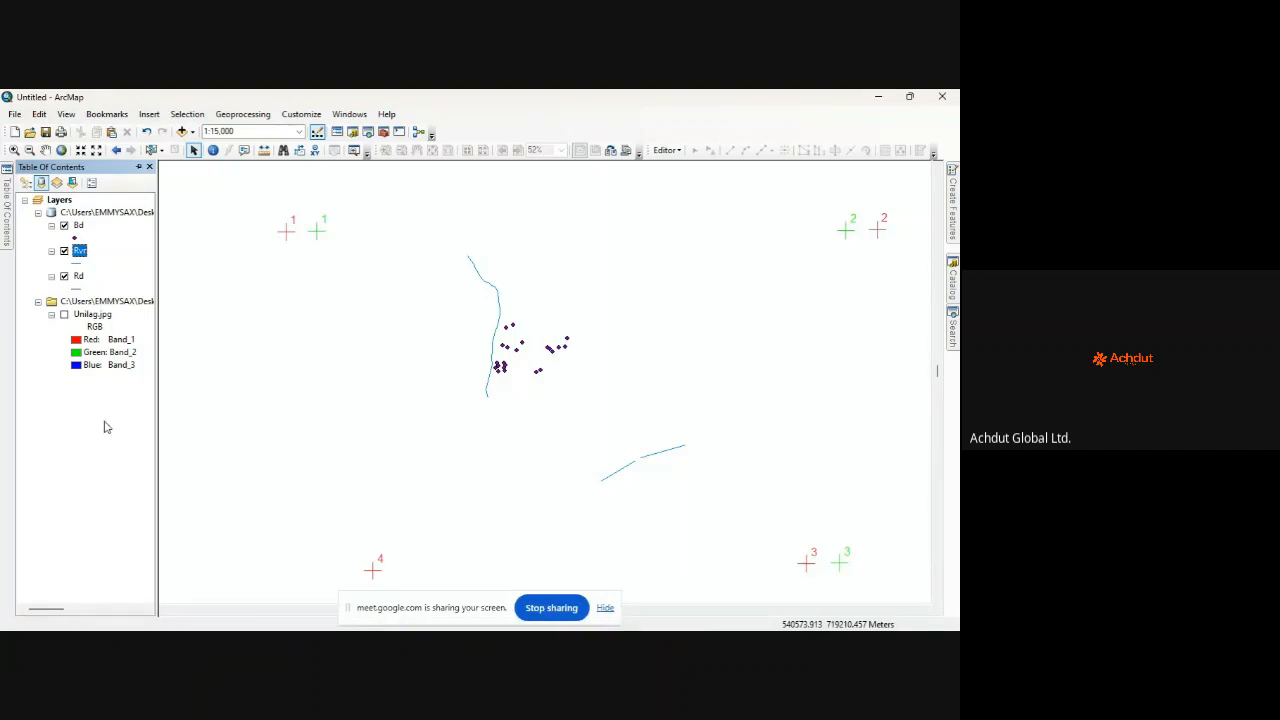
pyautogui.click(64, 314)
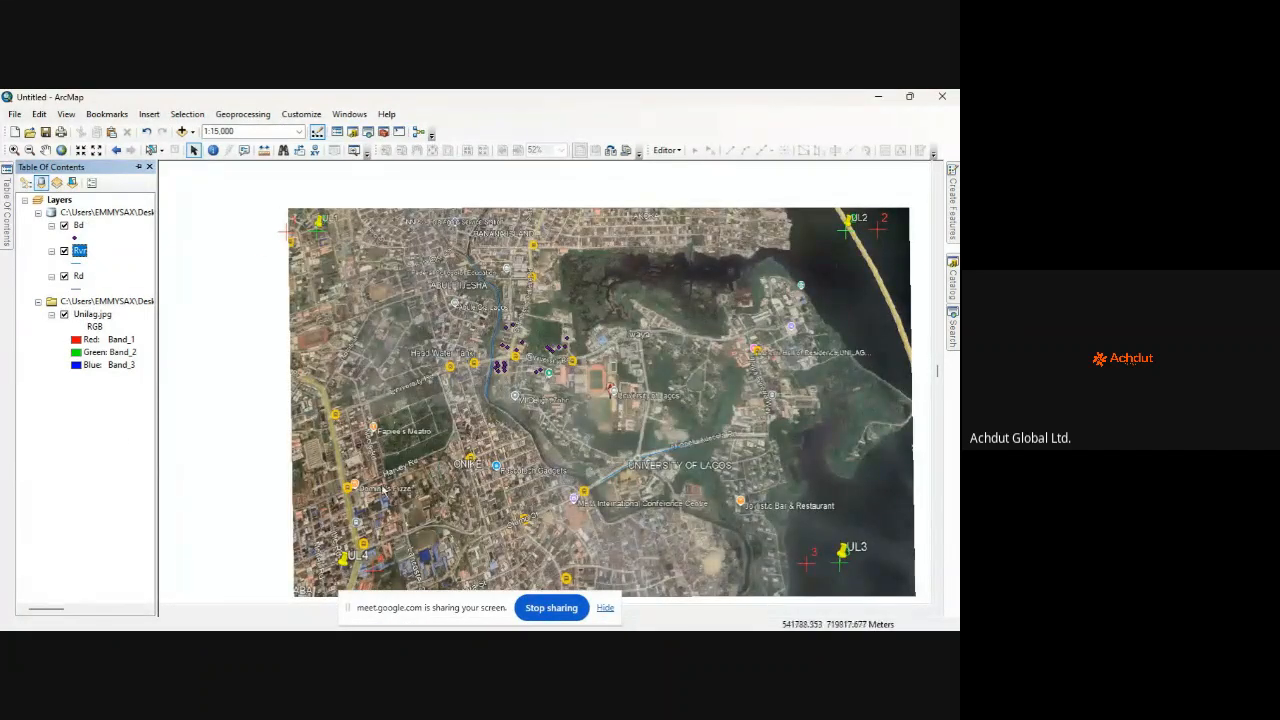
pyautogui.scroll(2, 260, 418)
pyautogui.scroll(-3, 260, 418)
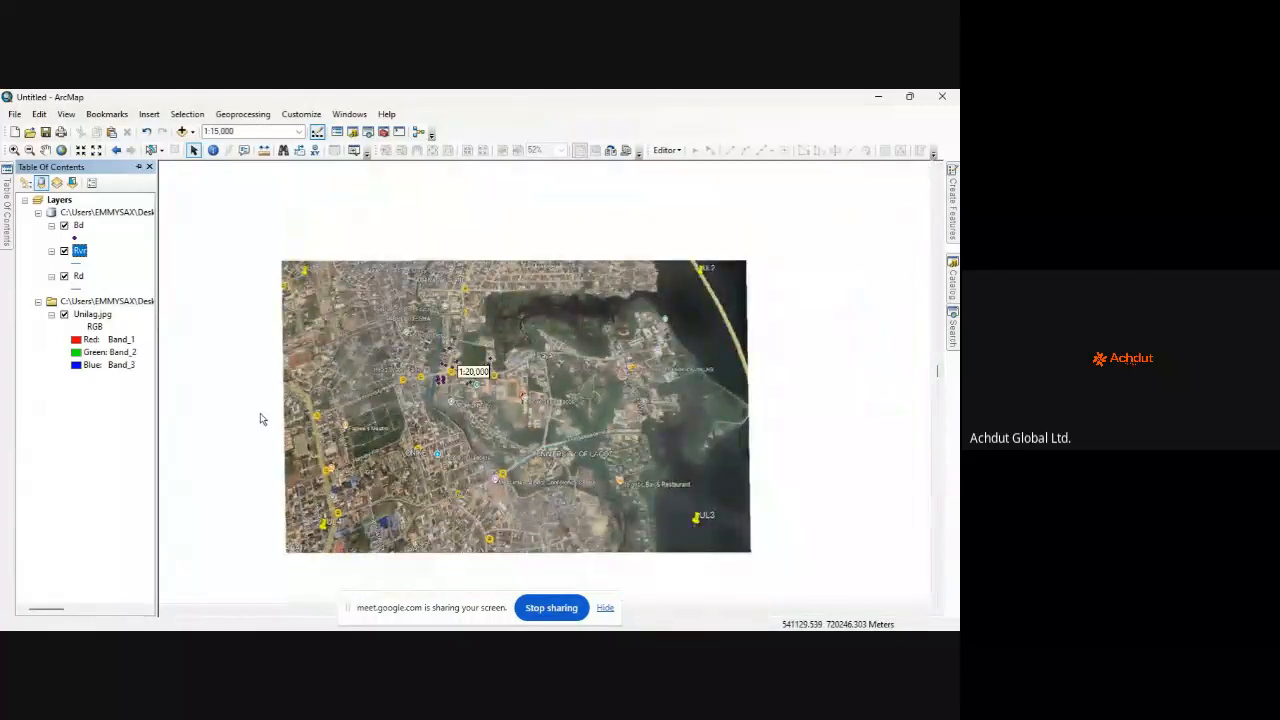
pyautogui.click(877, 98)
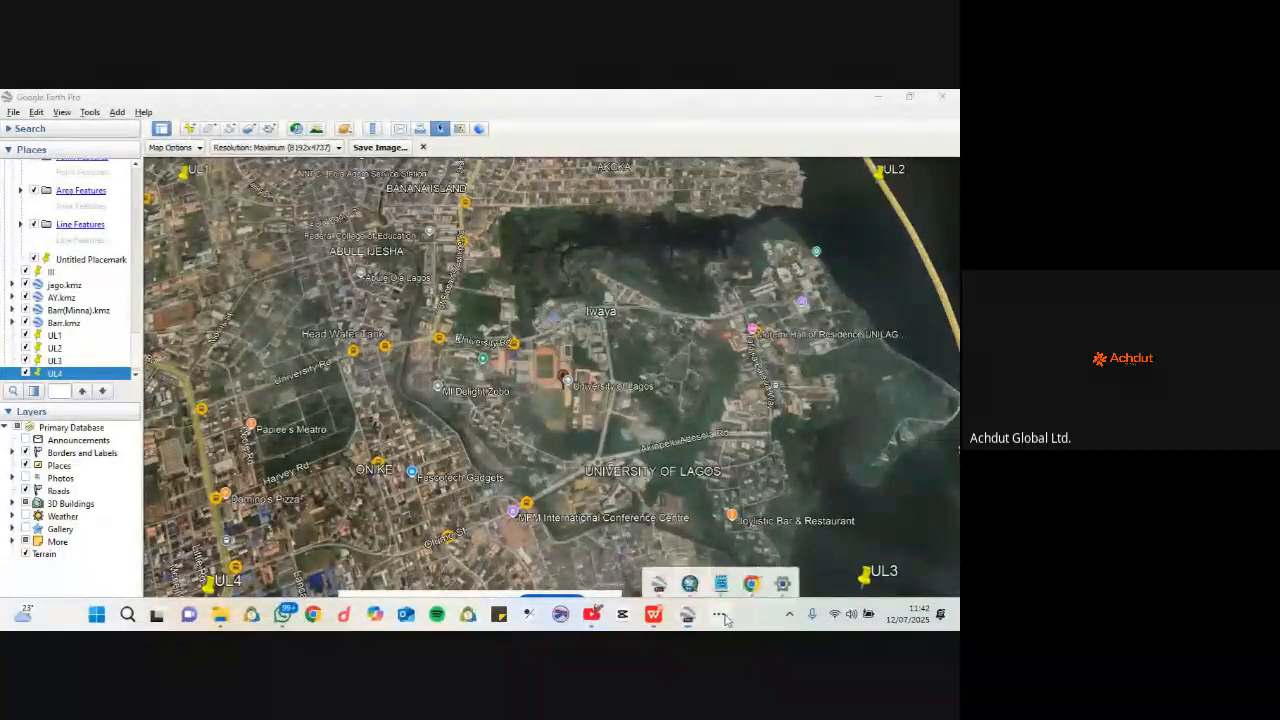
pyautogui.click(695, 582)
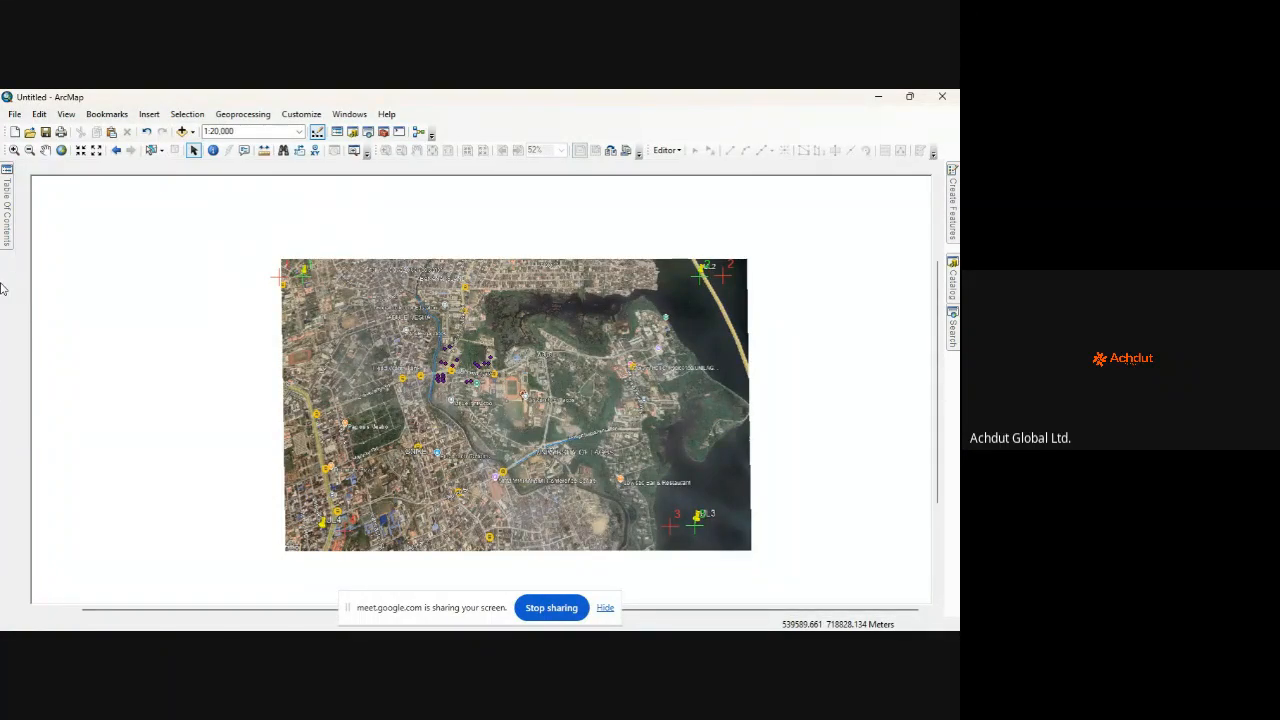
# Step: Hide the Unilag.jpg image in the page layout and view the digitized features on the page at 72%
pyautogui.moveTo(8, 211)
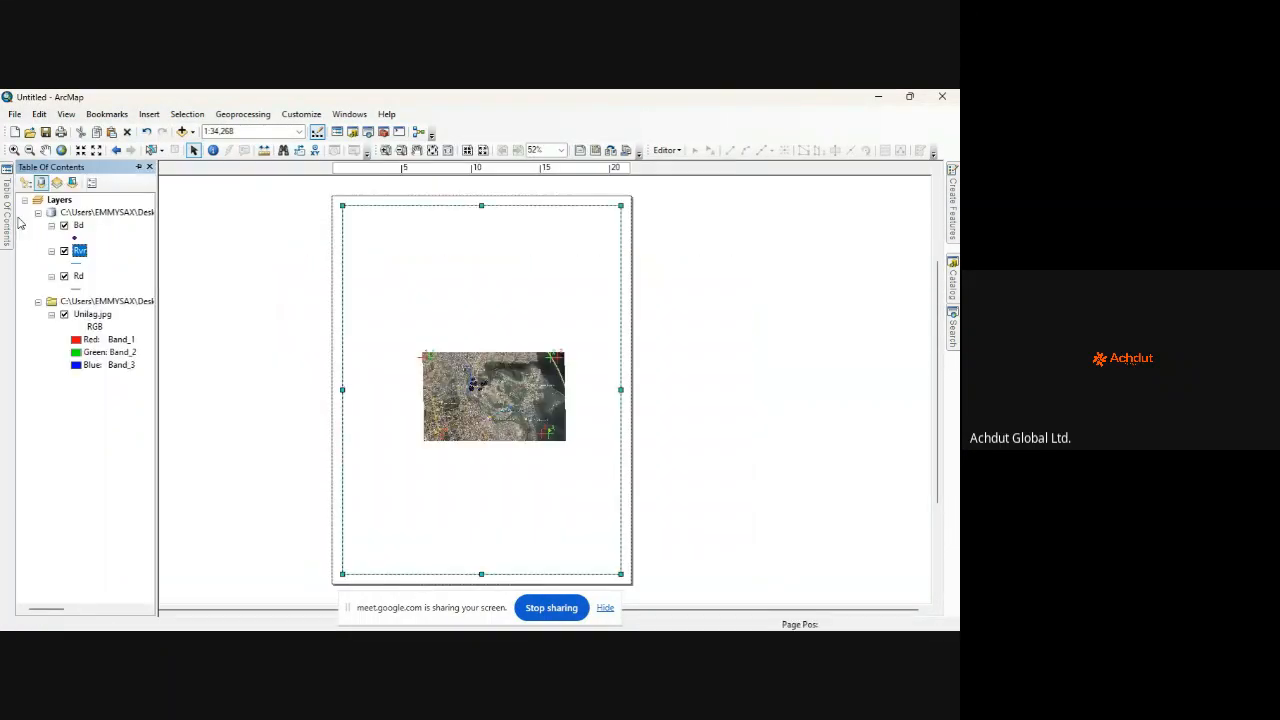
pyautogui.click(65, 315)
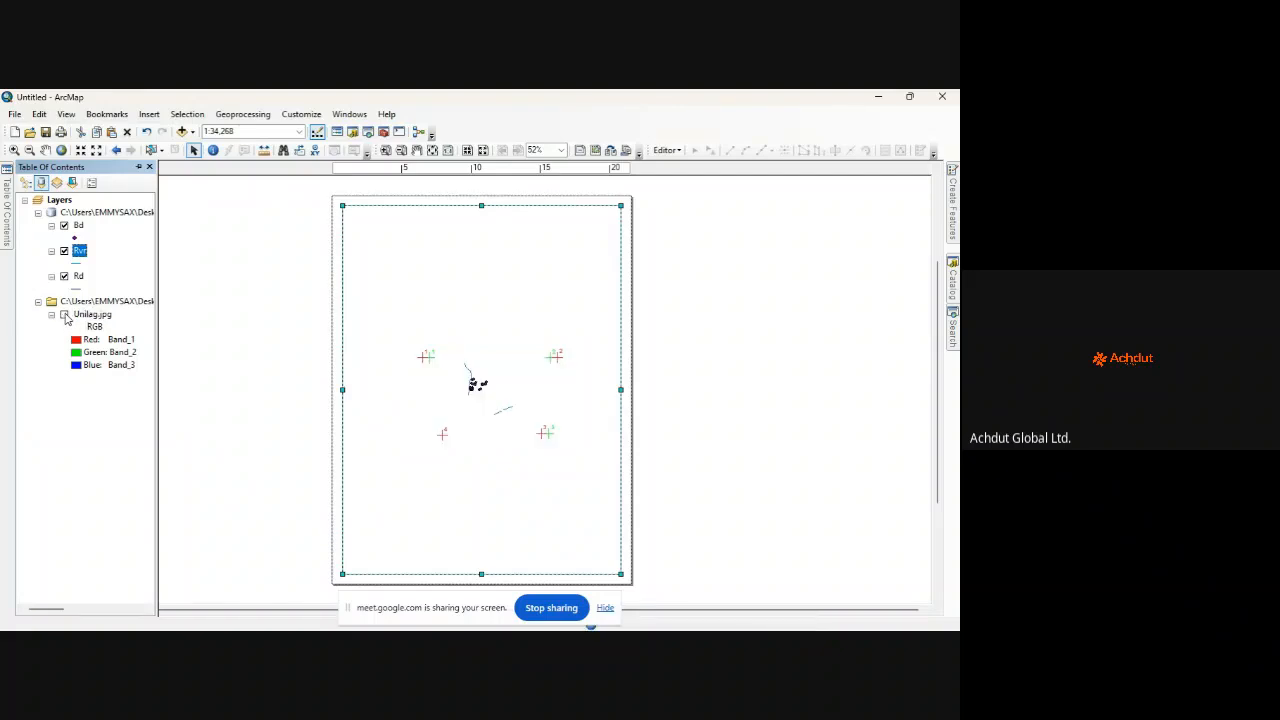
pyautogui.scroll(-3, 473, 400)
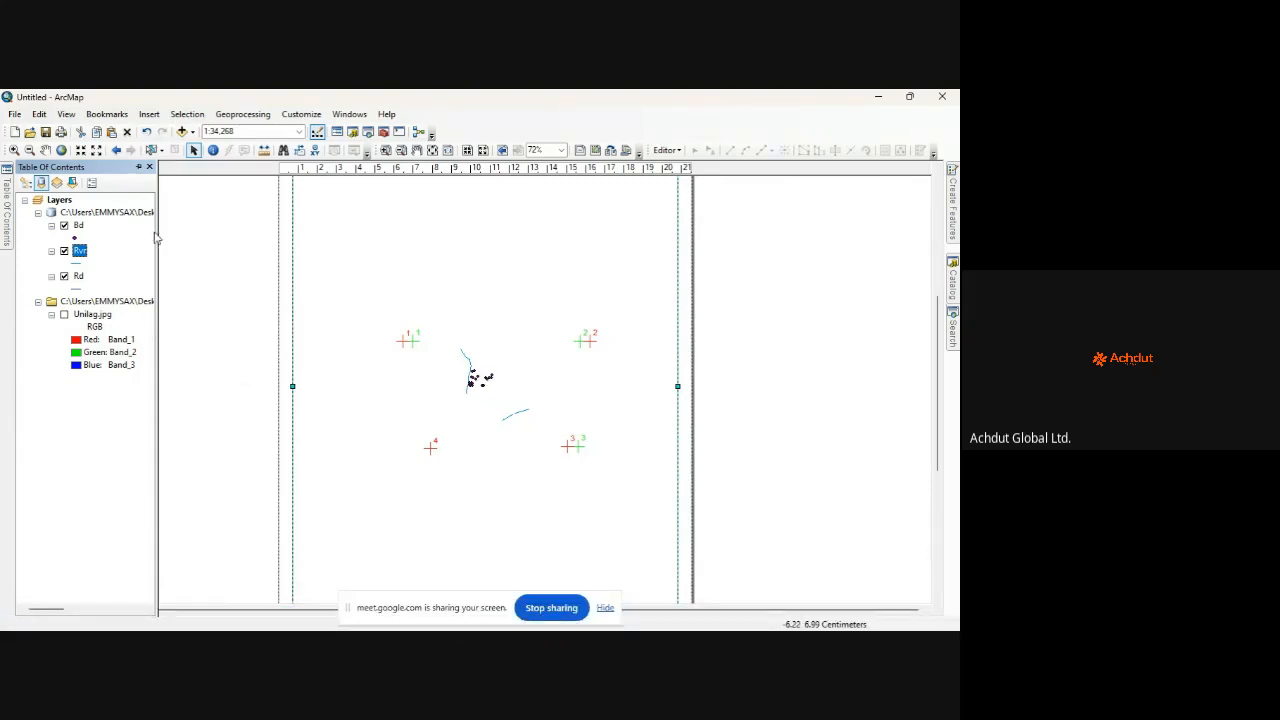
# Step: Return to data view with the table of contents collapsed, and center the digitized features at 1:12,500
pyautogui.click(139, 166)
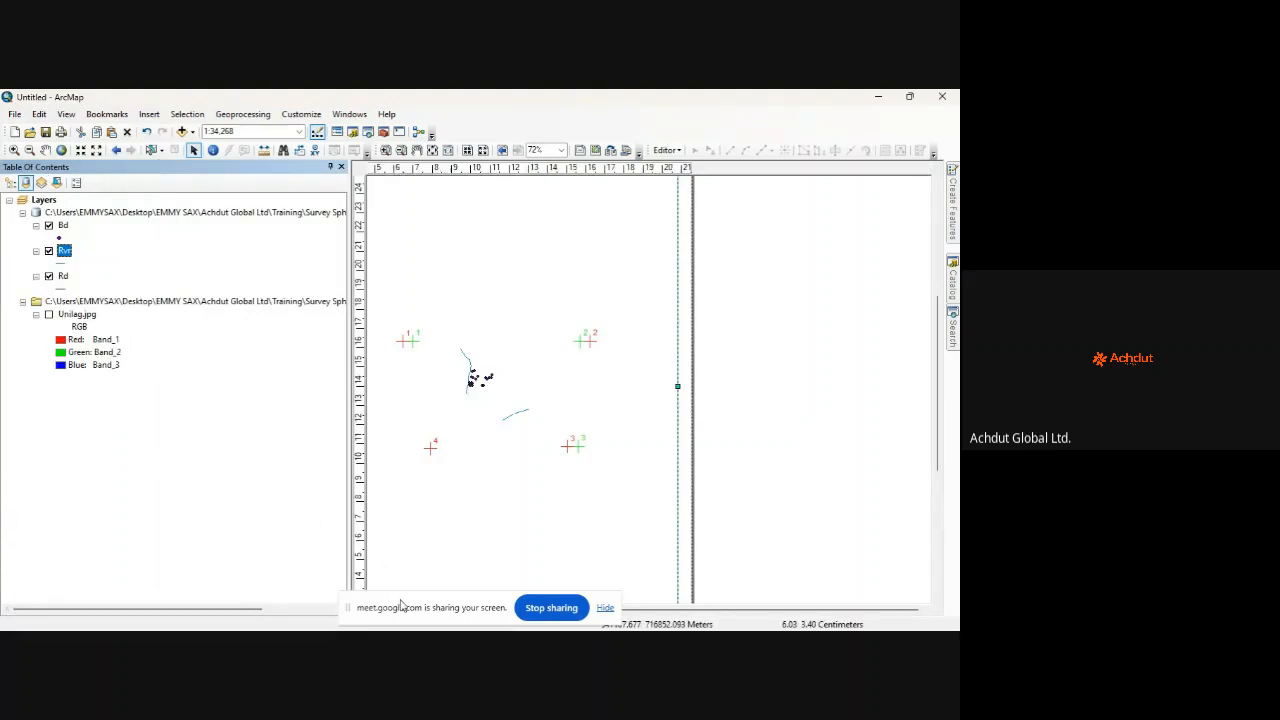
pyautogui.moveTo(400, 604); pyautogui.dragTo(444, 542)
pyautogui.click(358, 609)
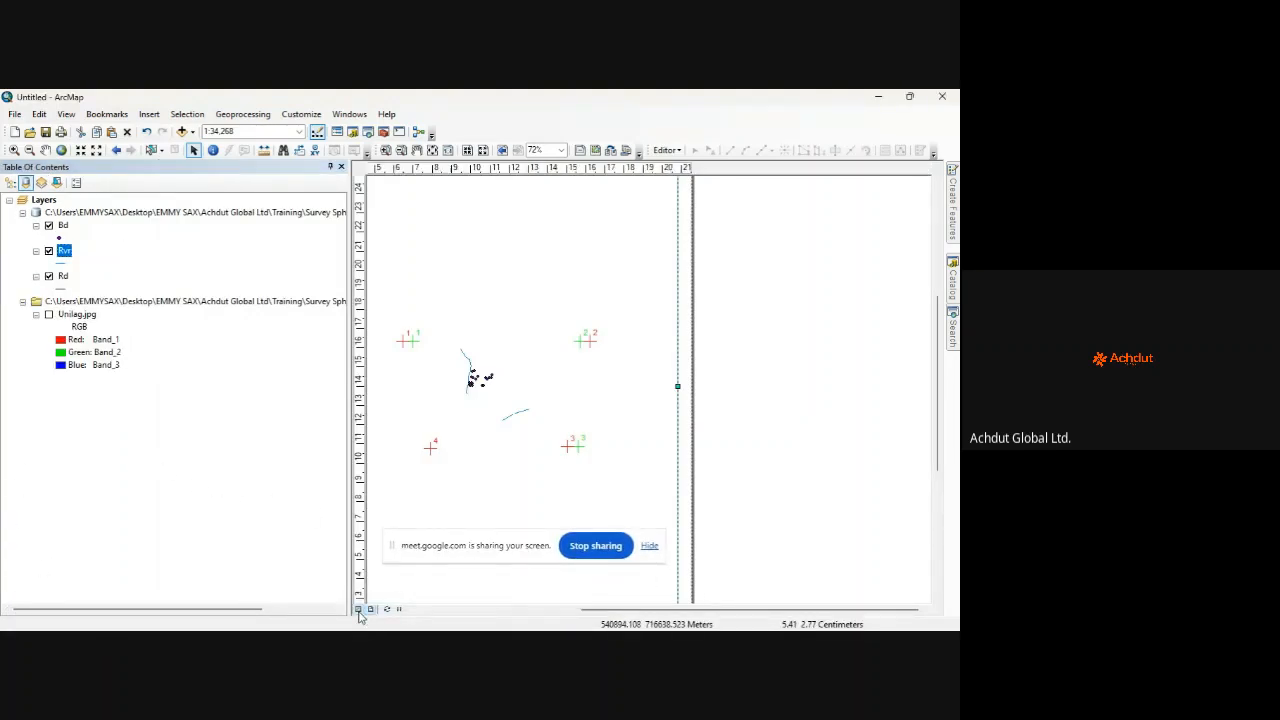
pyautogui.click(330, 167)
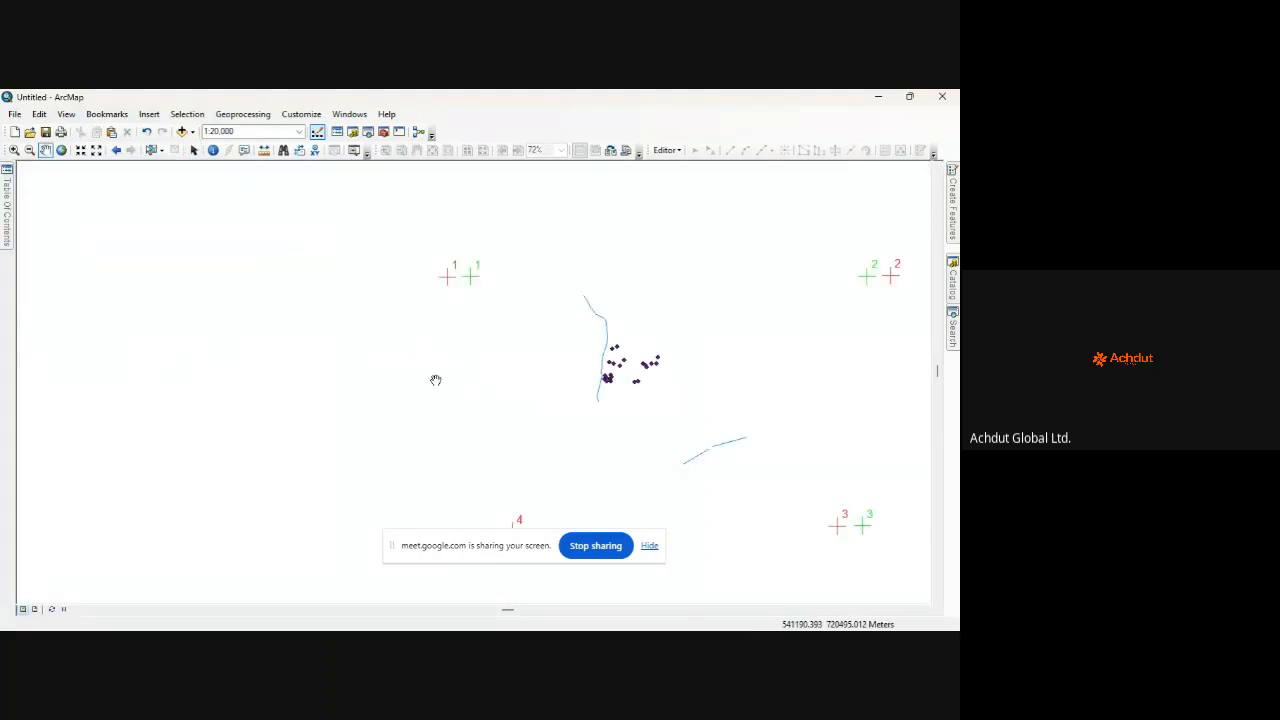
pyautogui.moveTo(474, 363); pyautogui.dragTo(285, 366)
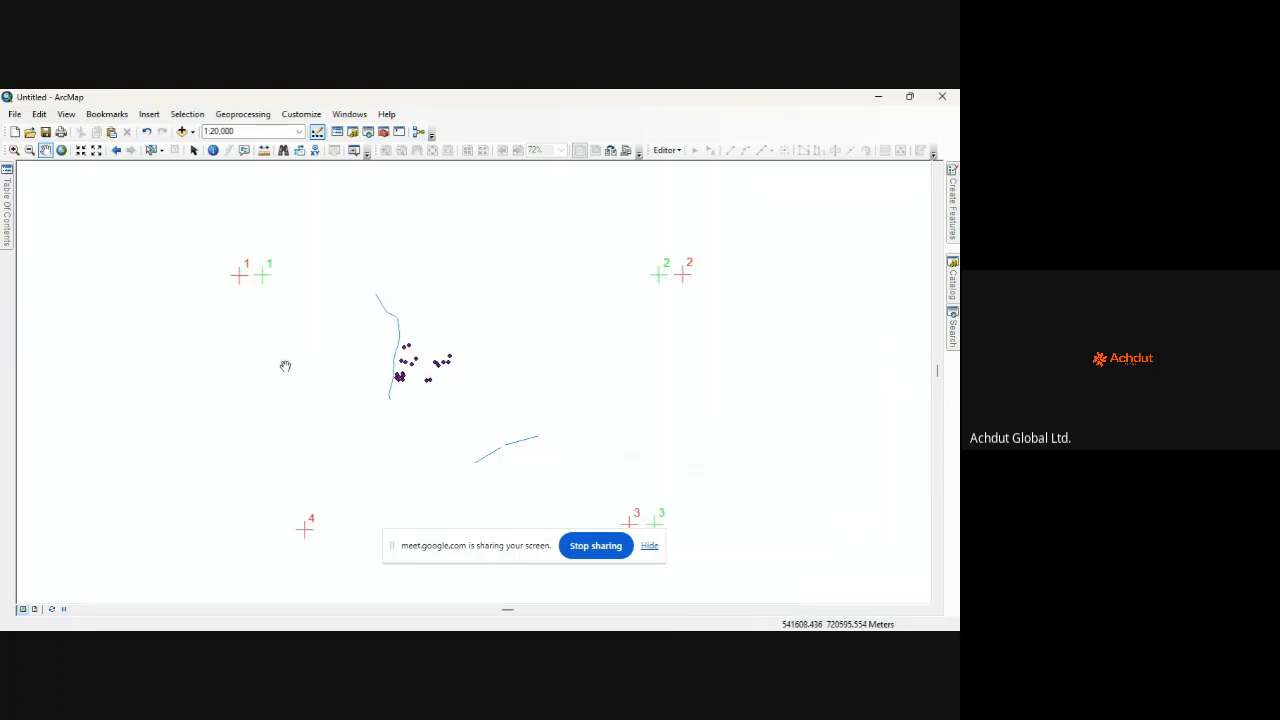
pyautogui.scroll(-1, 318, 368)
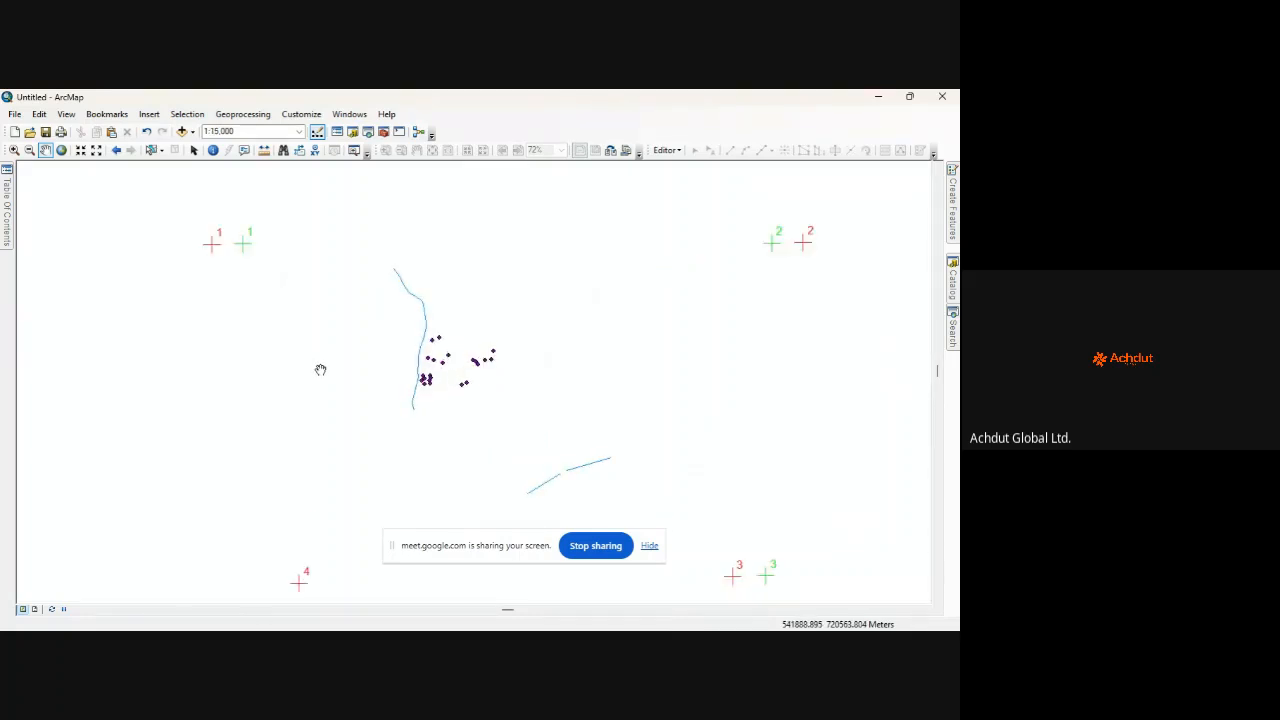
pyautogui.scroll(-1, 320, 370)
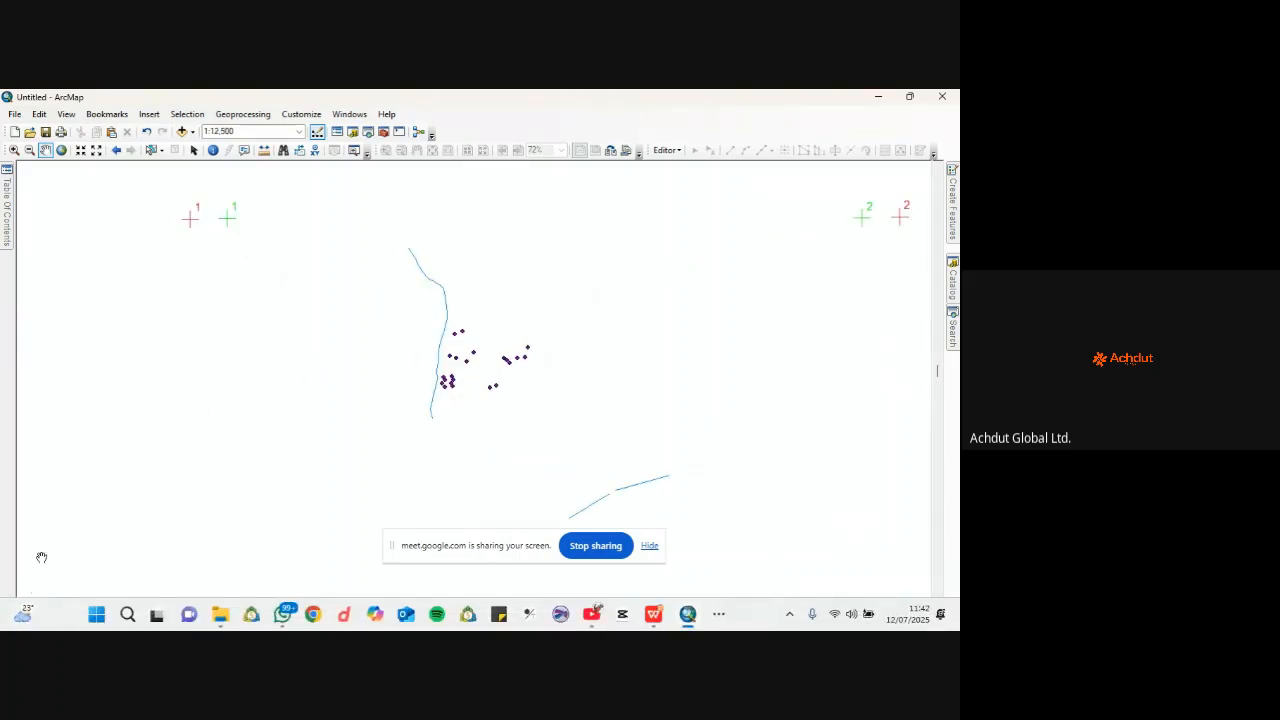
# Step: Show the whole page in layout view, review the insertable map elements such as title, legend and north arrow, and return to data view
pyautogui.click(37, 609)
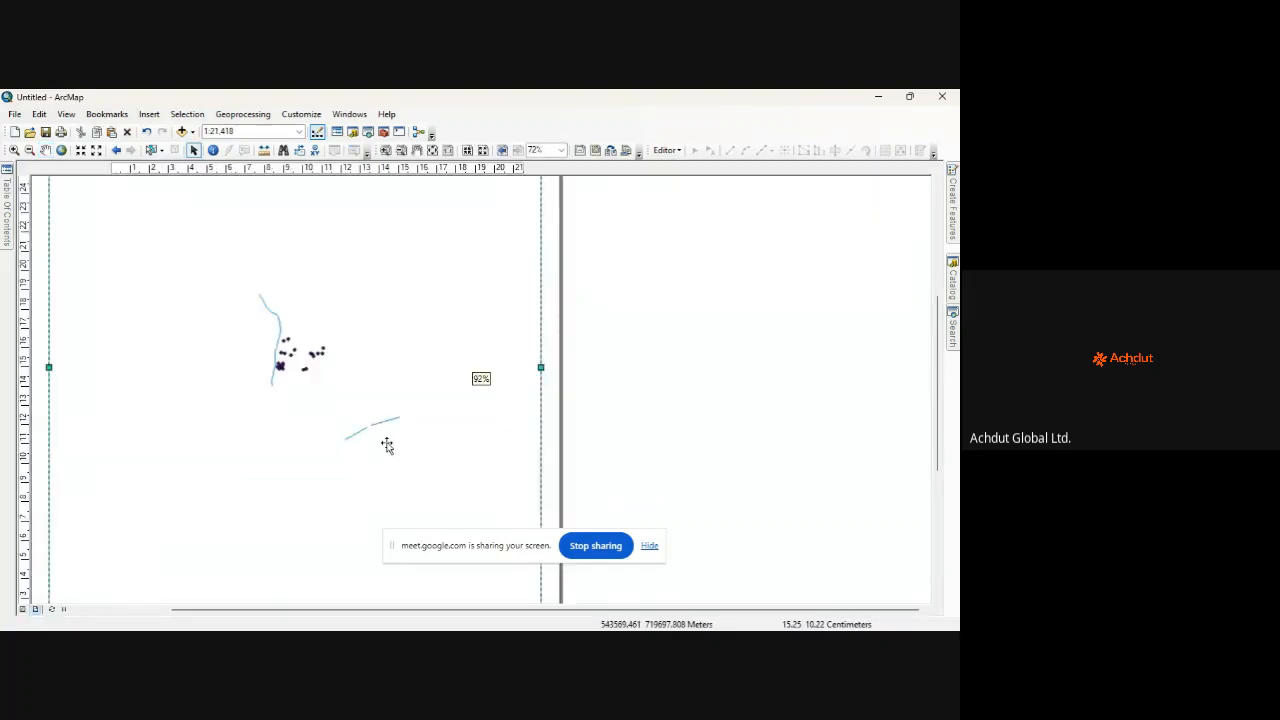
pyautogui.scroll(2, 375, 420)
pyautogui.scroll(1, 384, 358)
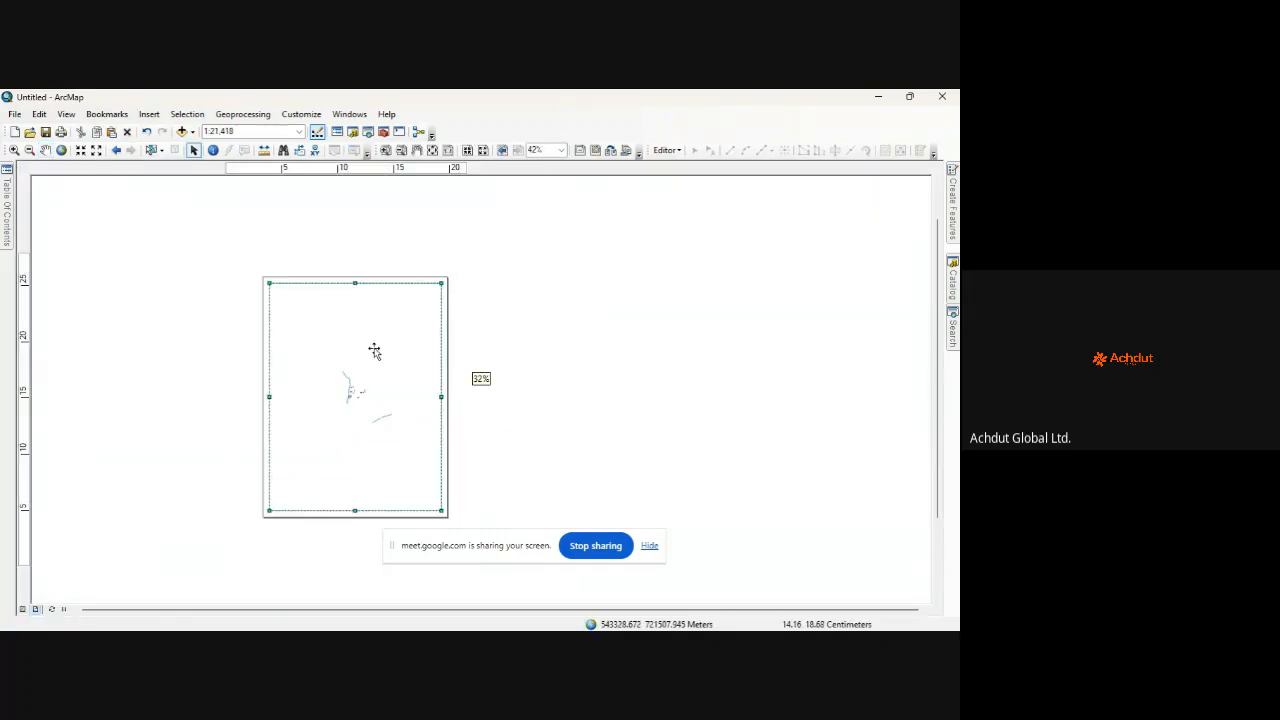
pyautogui.click(149, 114)
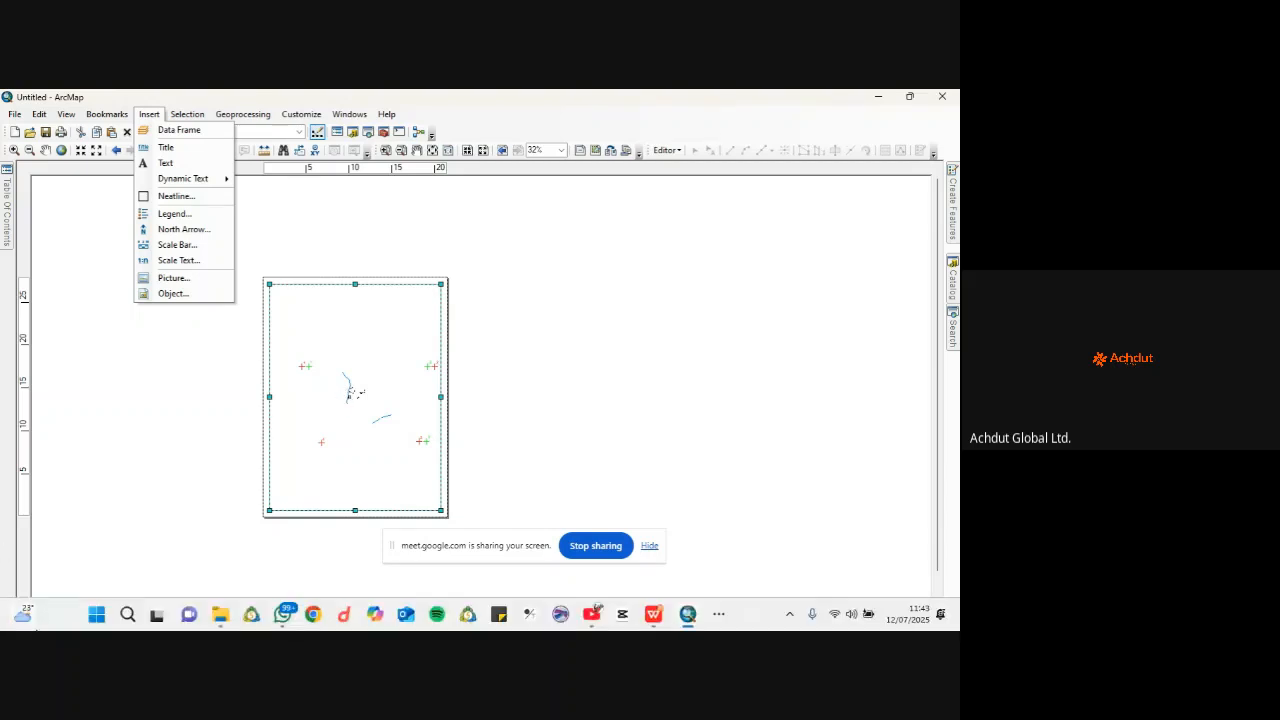
pyautogui.click(23, 609)
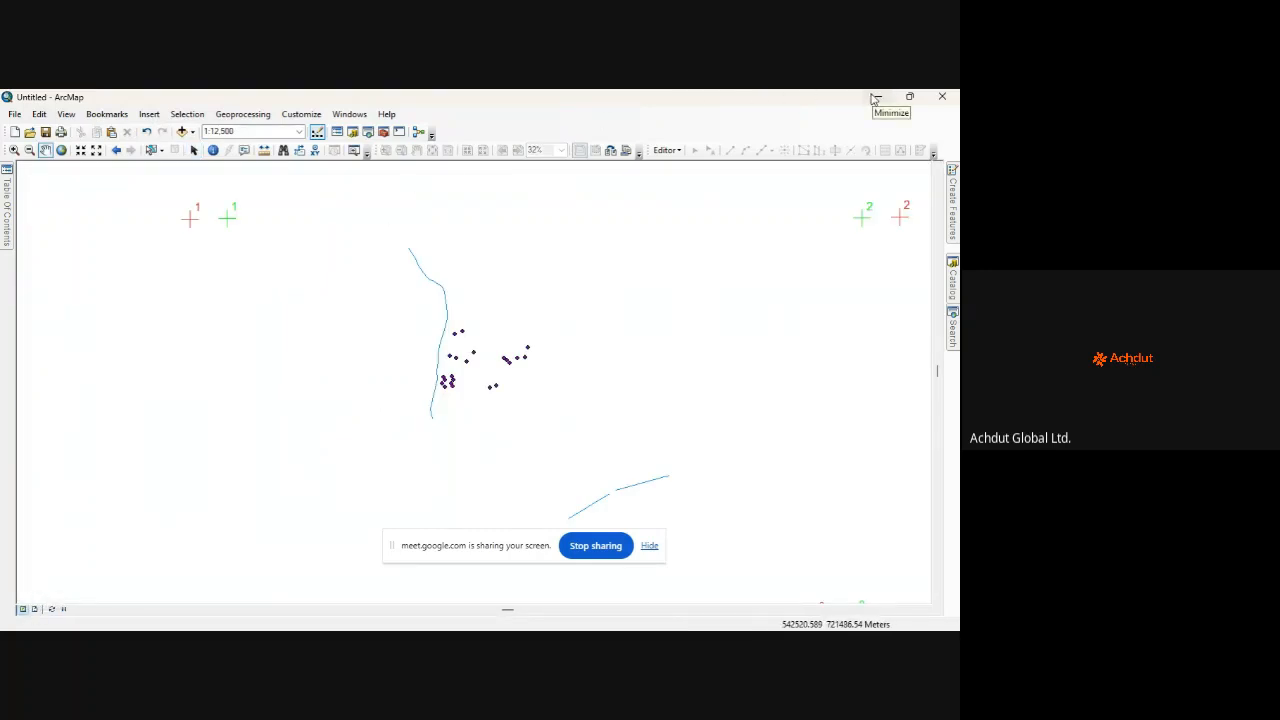
pyautogui.moveTo(510, 548); pyautogui.dragTo(453, 579)
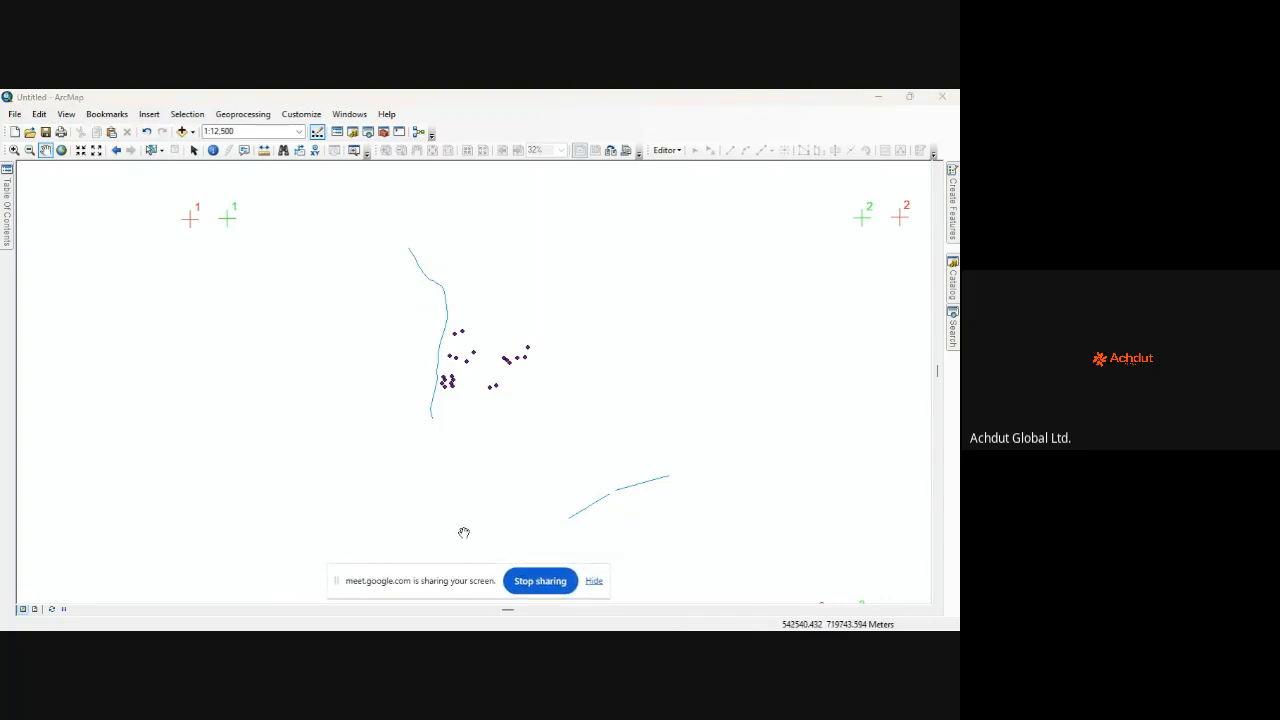
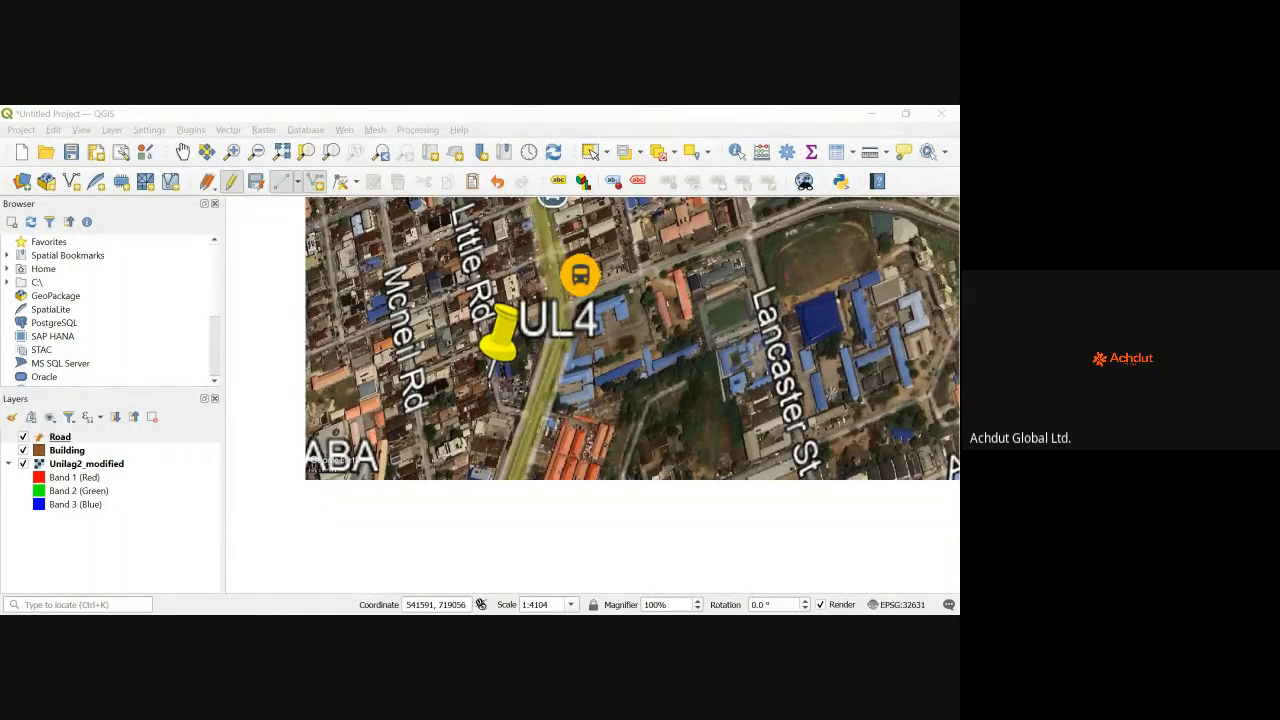
# Step: View the full extent of the Unilag2_modified image in the QGIS project
pyautogui.scroll(-3, 600, 330)
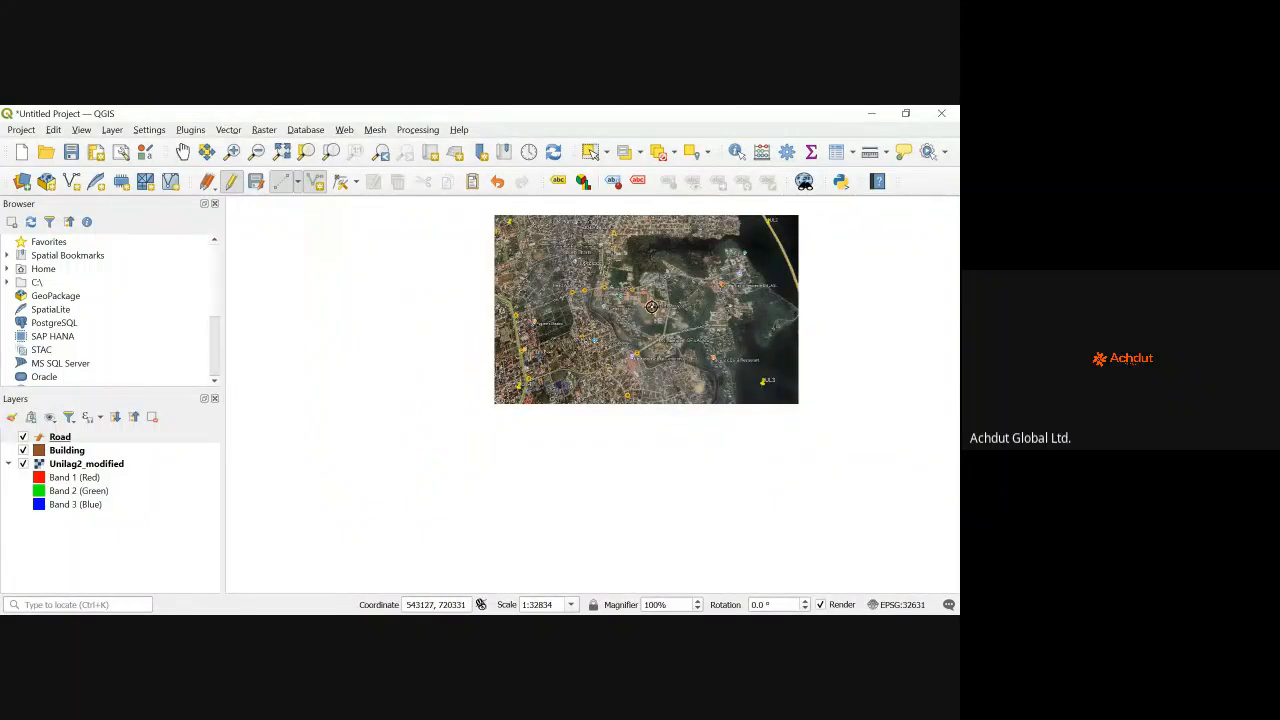
# Step: Close the QGIS session containing the Road, Building and Unilag2_modified layers
pyautogui.moveTo(622, 344); pyautogui.dragTo(513, 448)
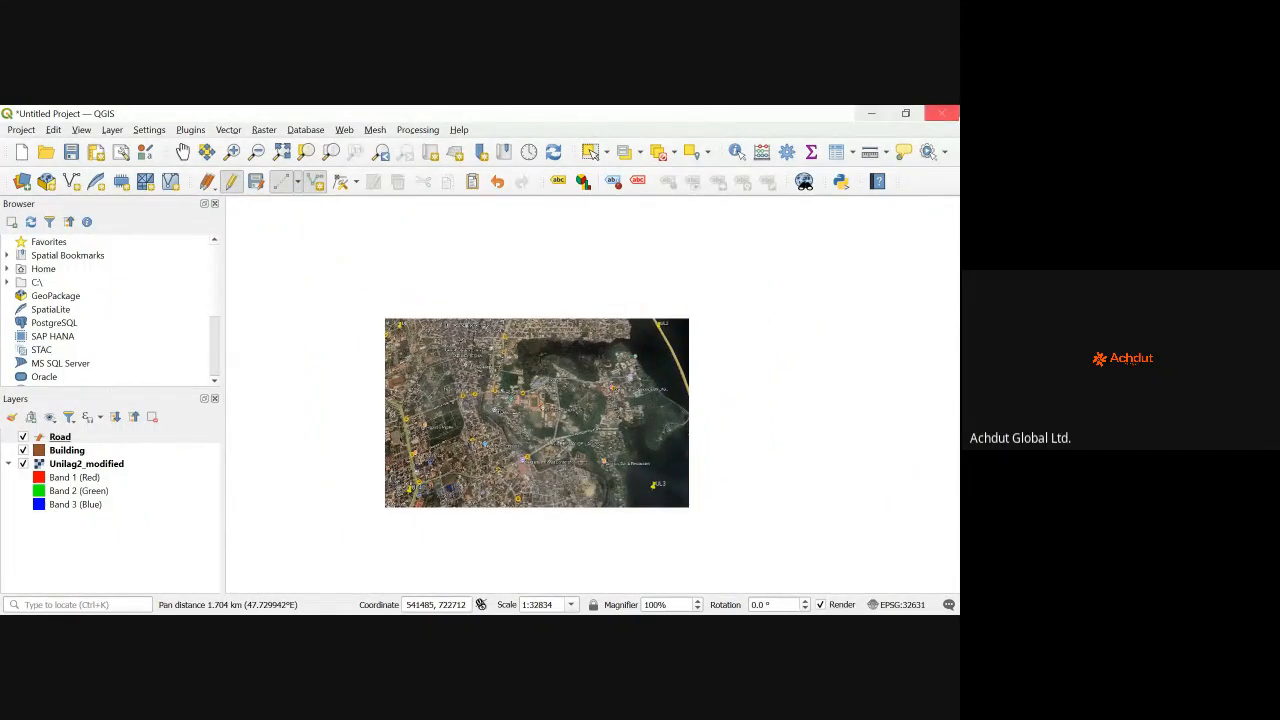
pyautogui.click(941, 113)
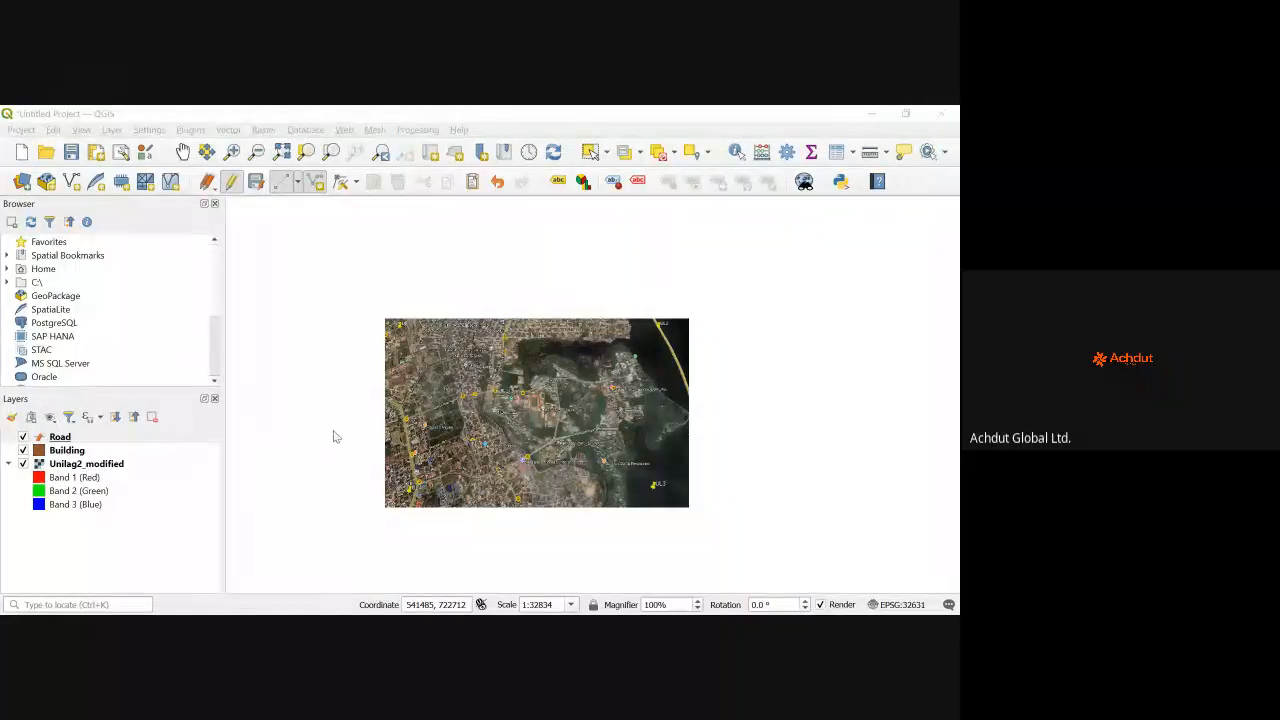
pyautogui.click(500, 395)
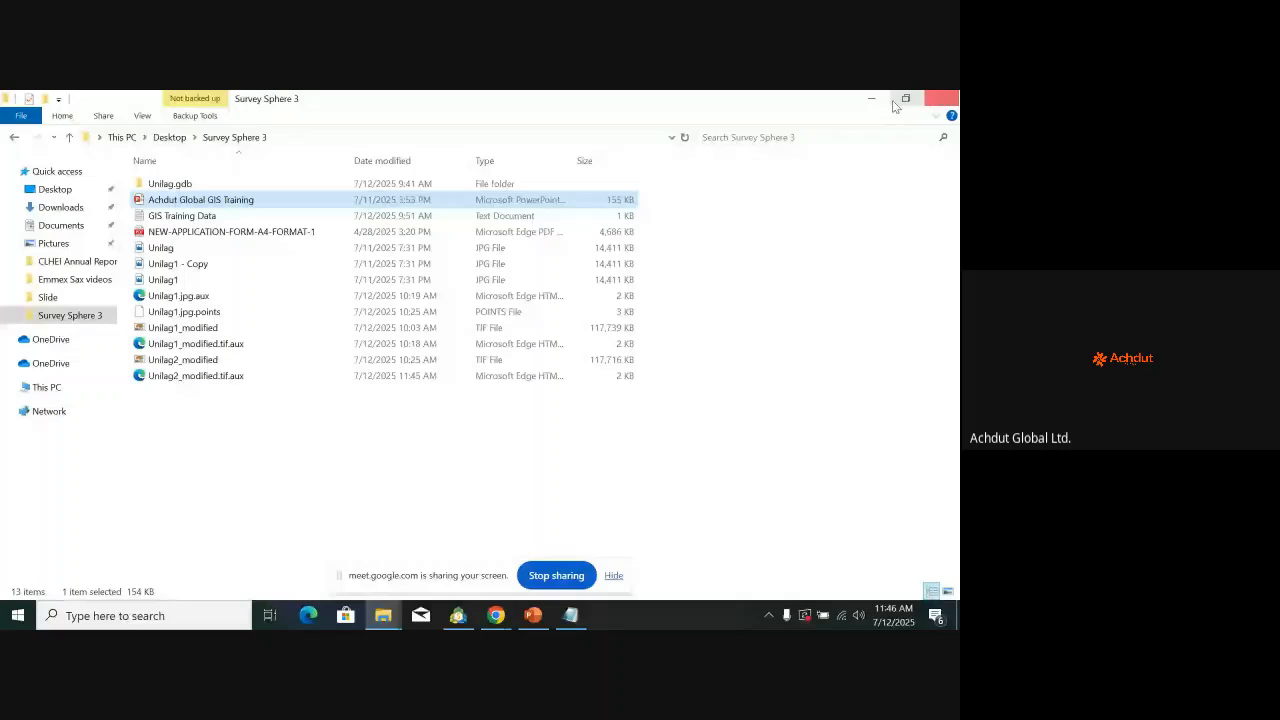
# Step: Clear the open folder windows from the desktop and launch QGIS Desktop 3.40.3 from the QGIS 3.40.3 folder
pyautogui.click(870, 107)
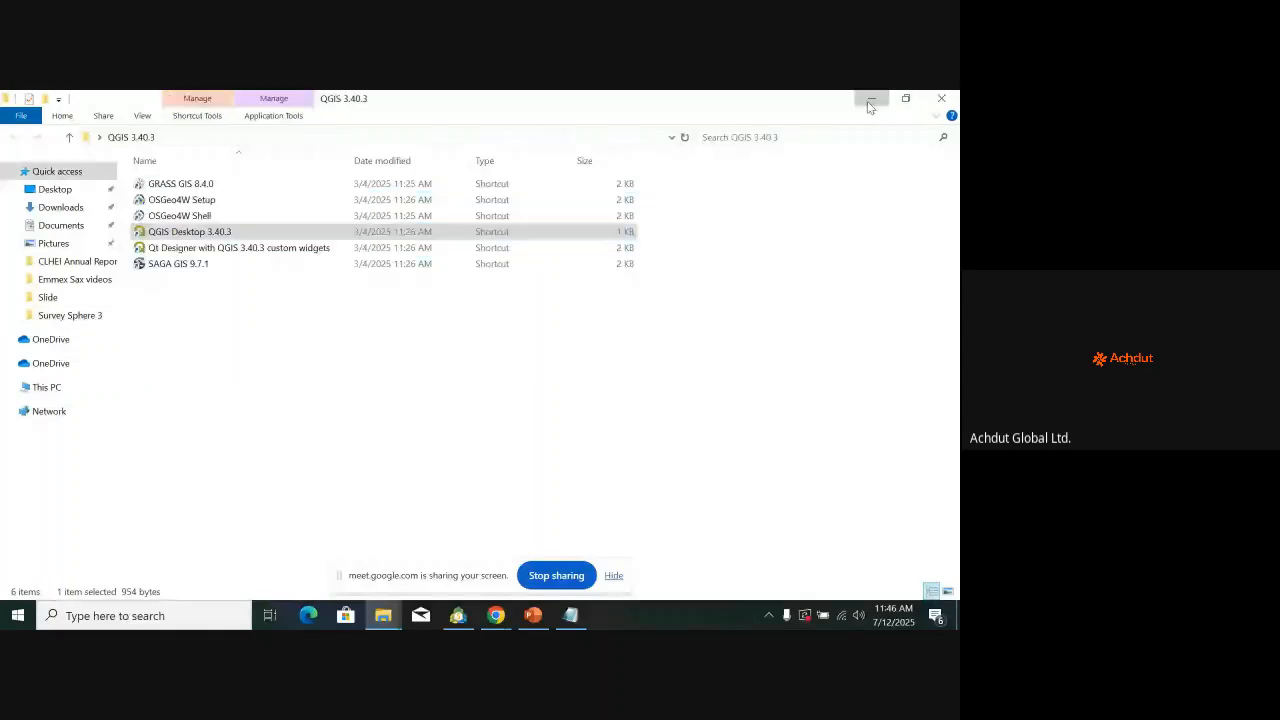
pyautogui.click(870, 107)
pyautogui.click(662, 139)
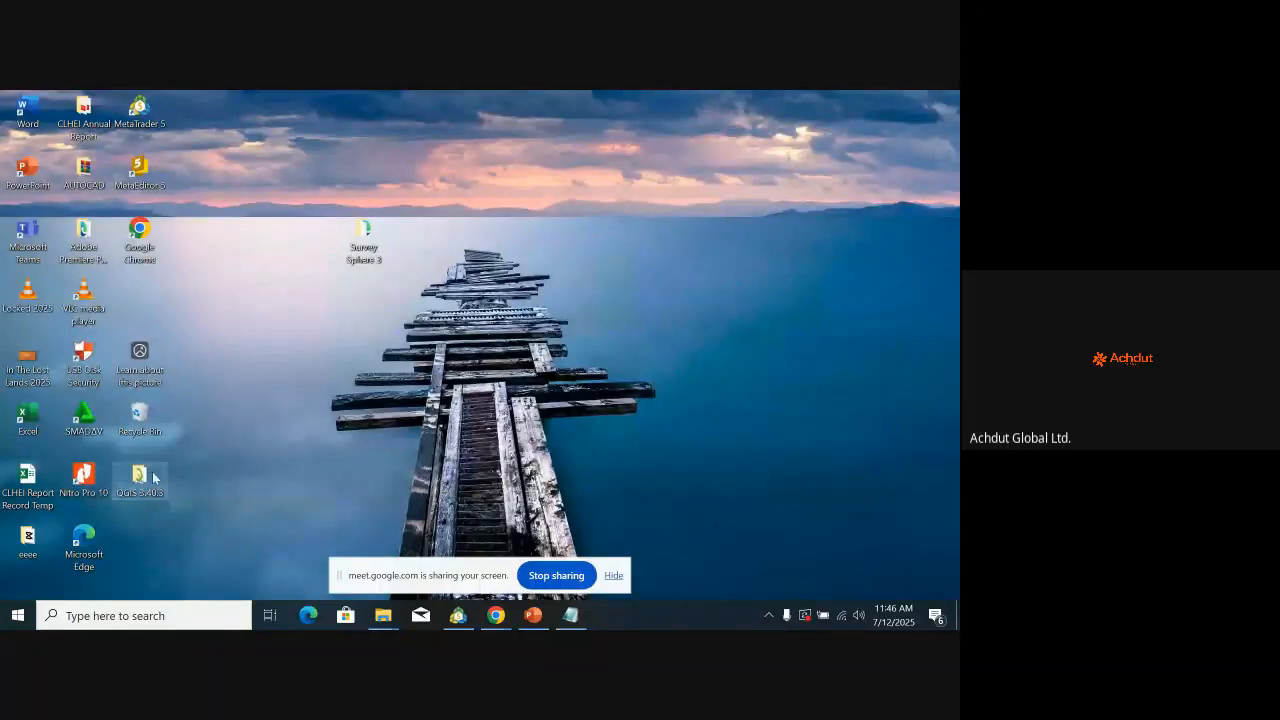
pyautogui.doubleClick(117, 480)
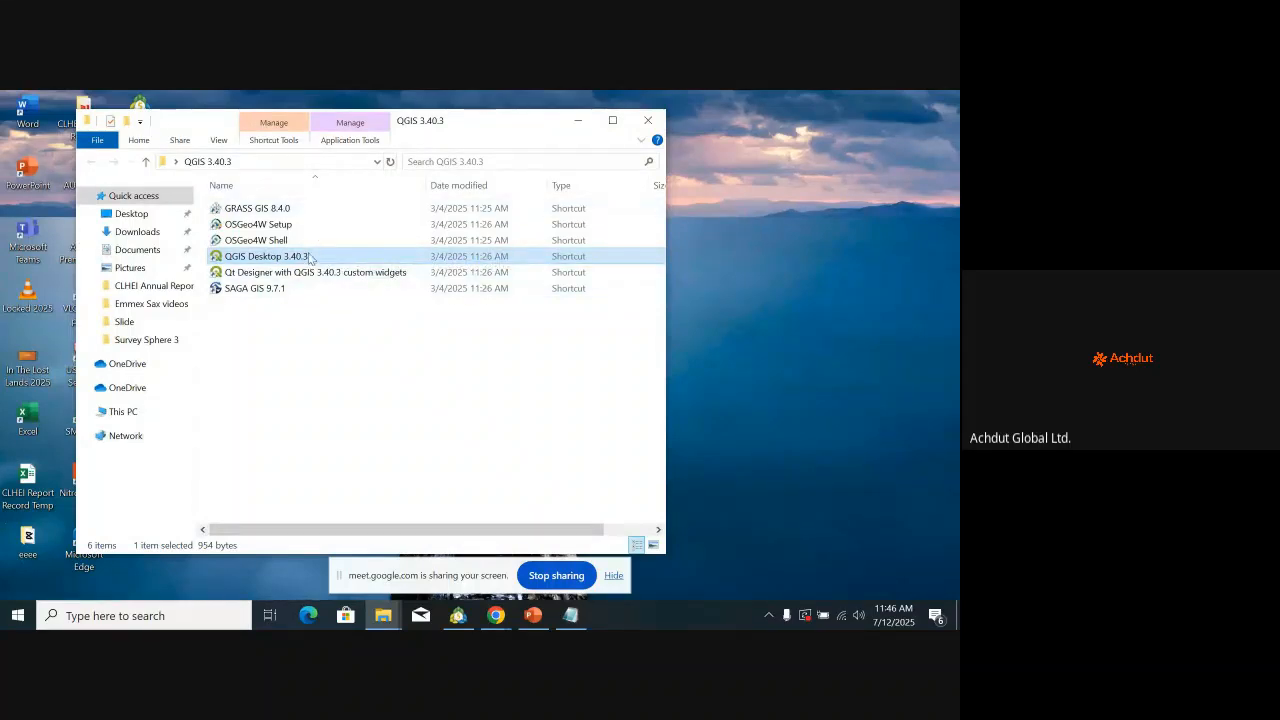
pyautogui.doubleClick(310, 257)
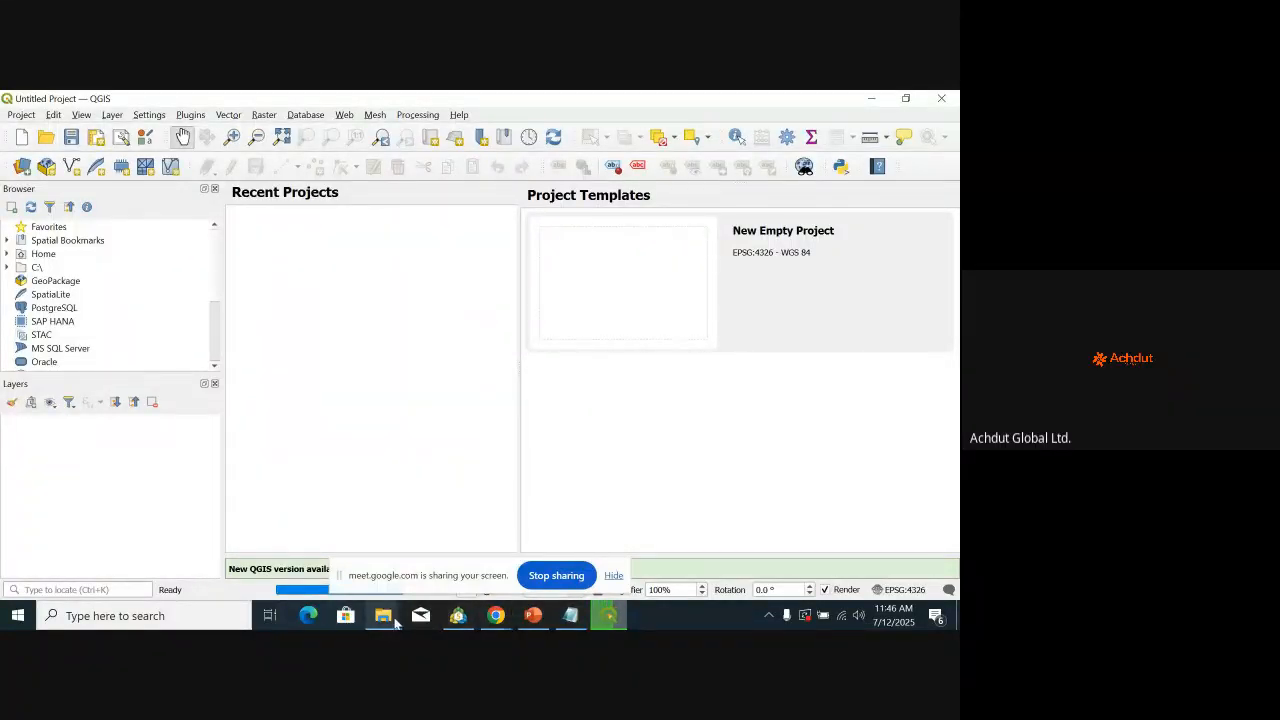
# Step: View the project files in the Survey Sphere 3 folder and return to the empty QGIS project
pyautogui.moveTo(395, 622)
pyautogui.click(397, 544)
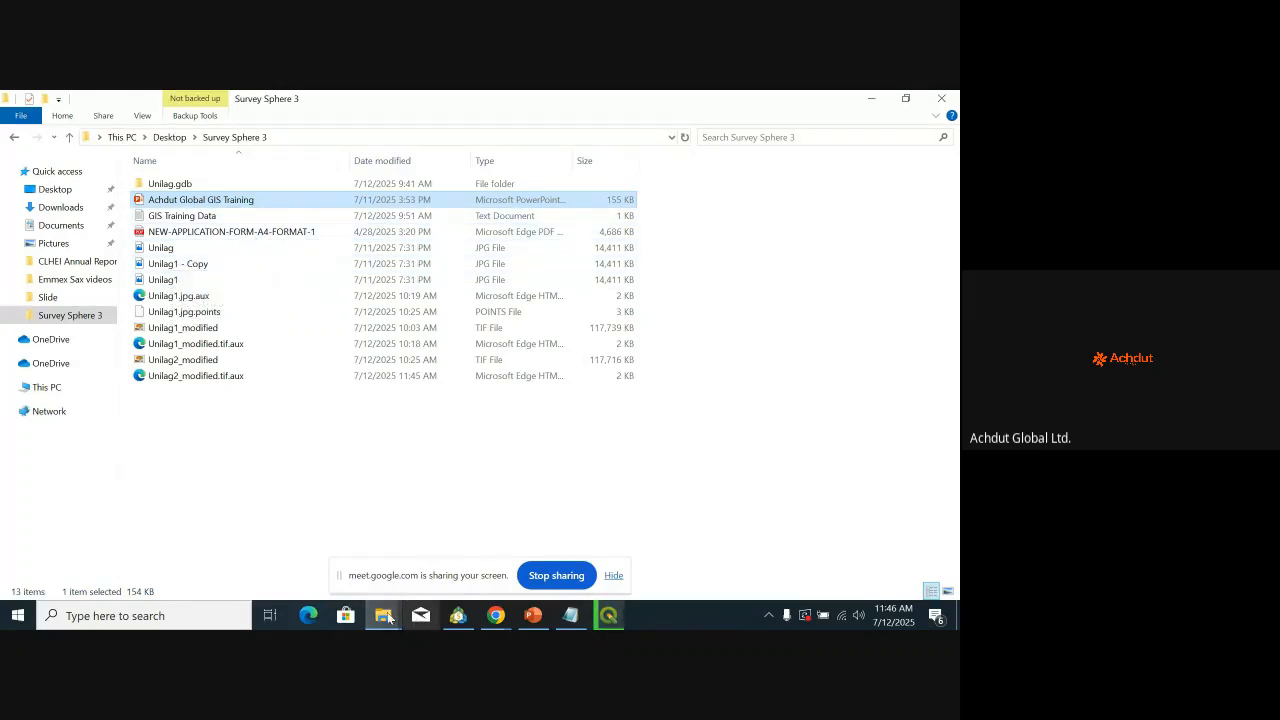
pyautogui.click(609, 617)
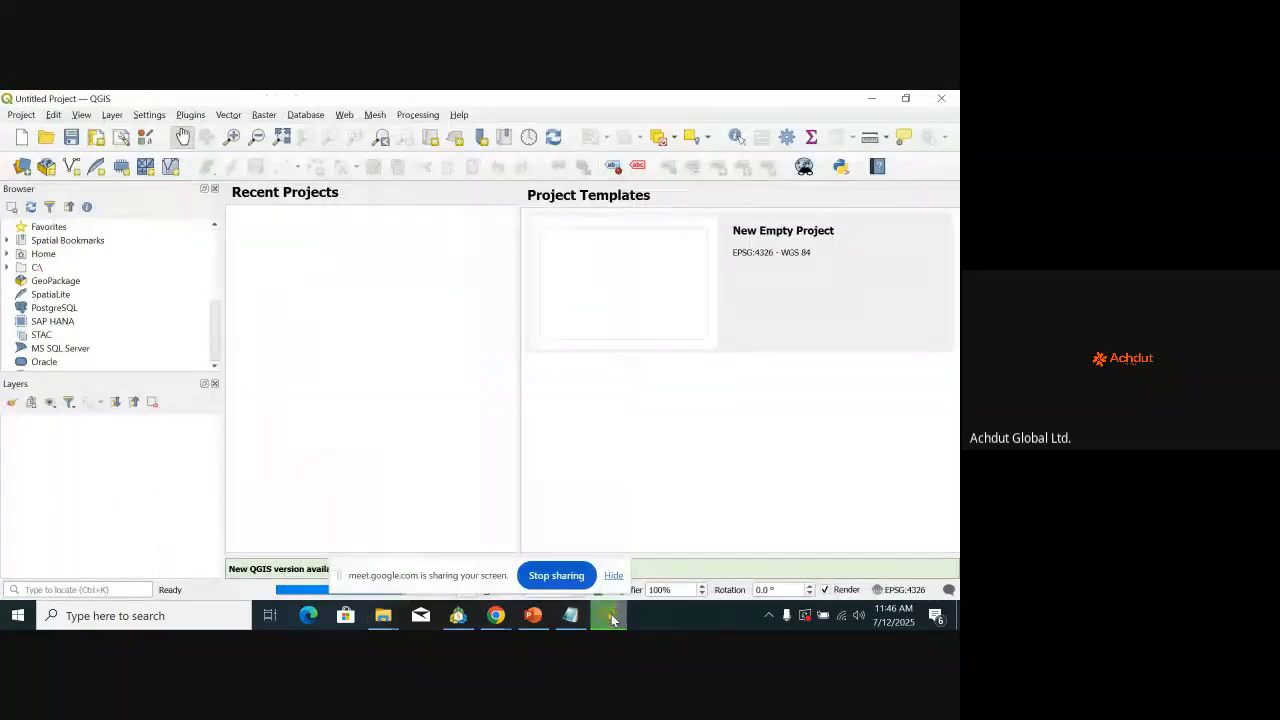
pyautogui.click(383, 615)
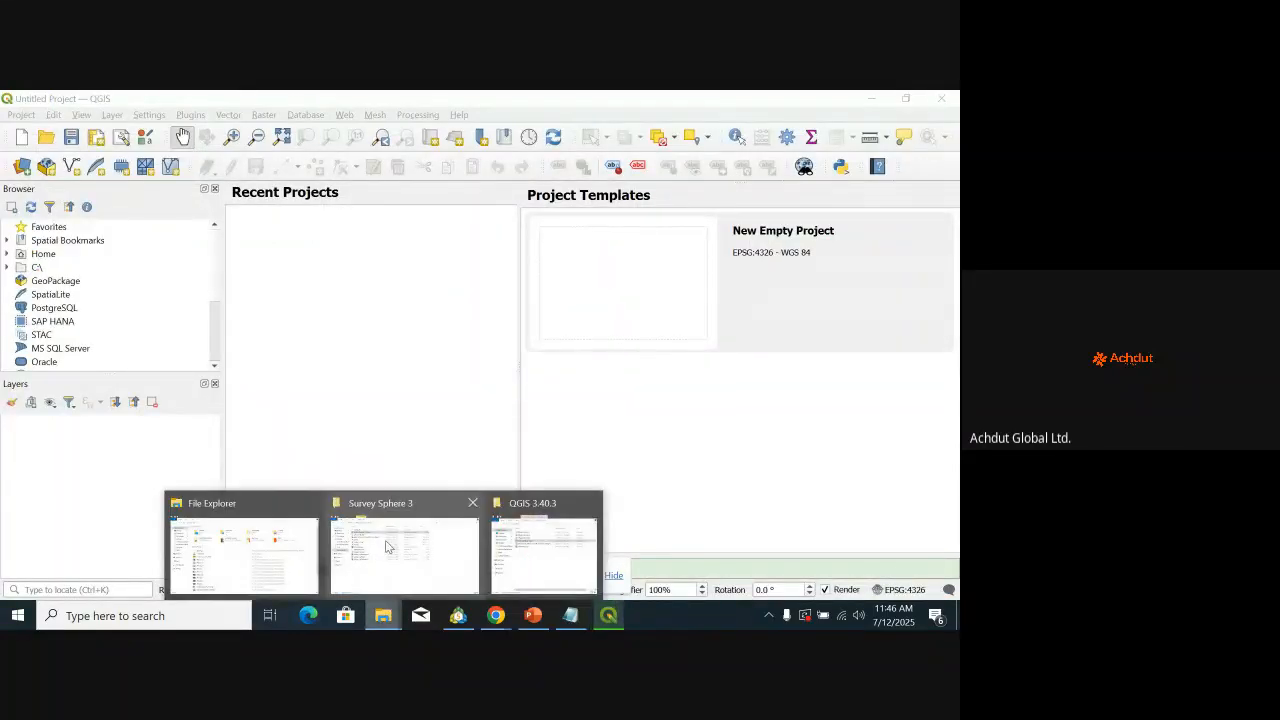
pyautogui.moveTo(388, 546)
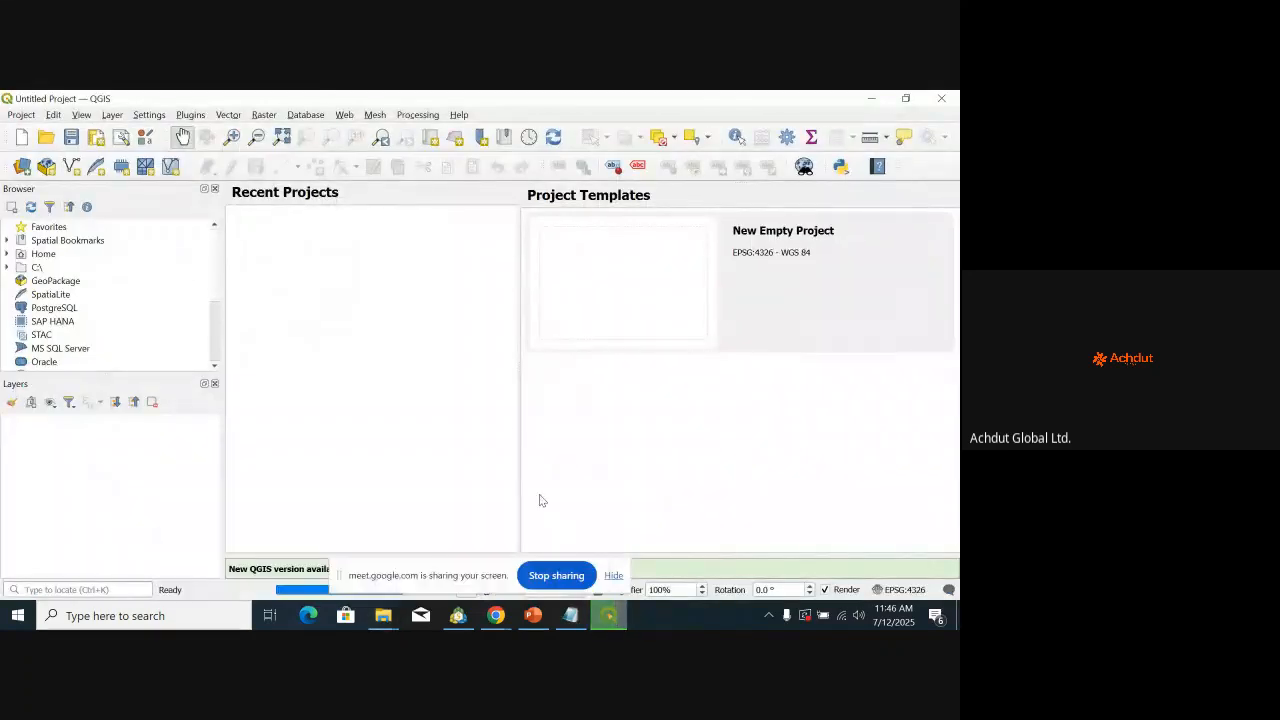
# Step: Move the screen-sharing notice out of the way and dismiss the Open Sans font installation messages
pyautogui.moveTo(428, 582); pyautogui.dragTo(96, 589)
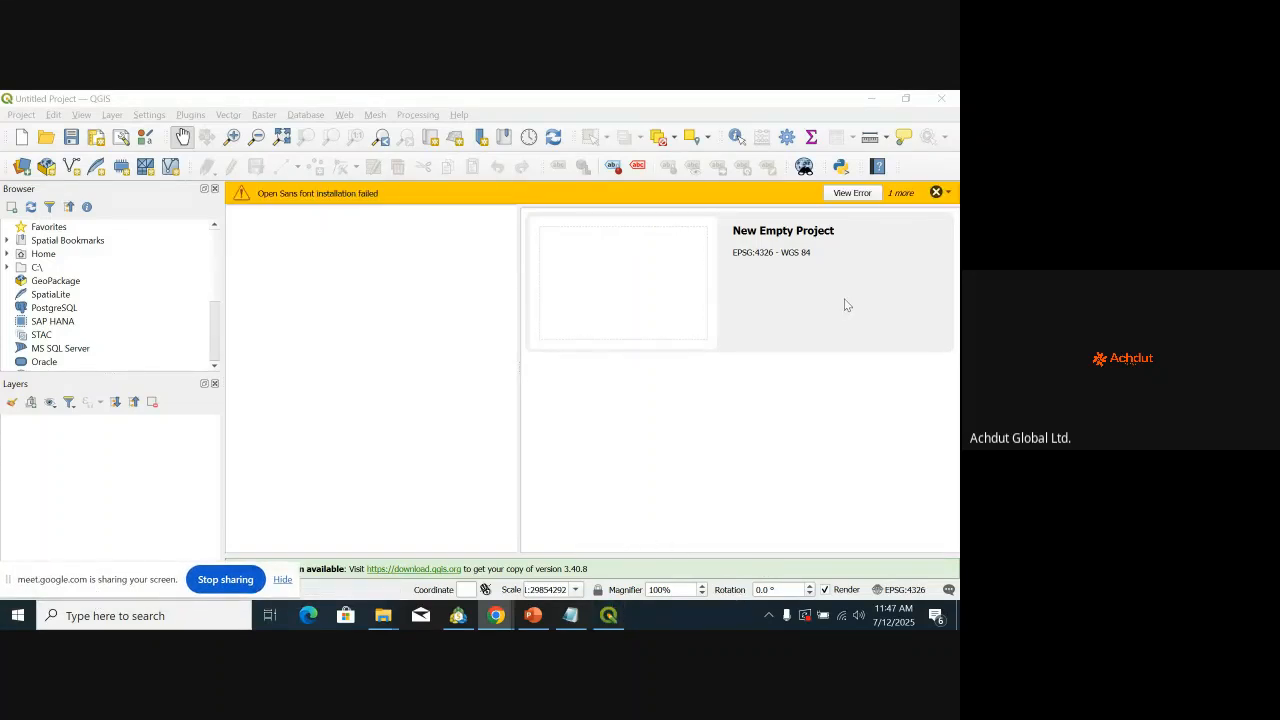
pyautogui.click(936, 192)
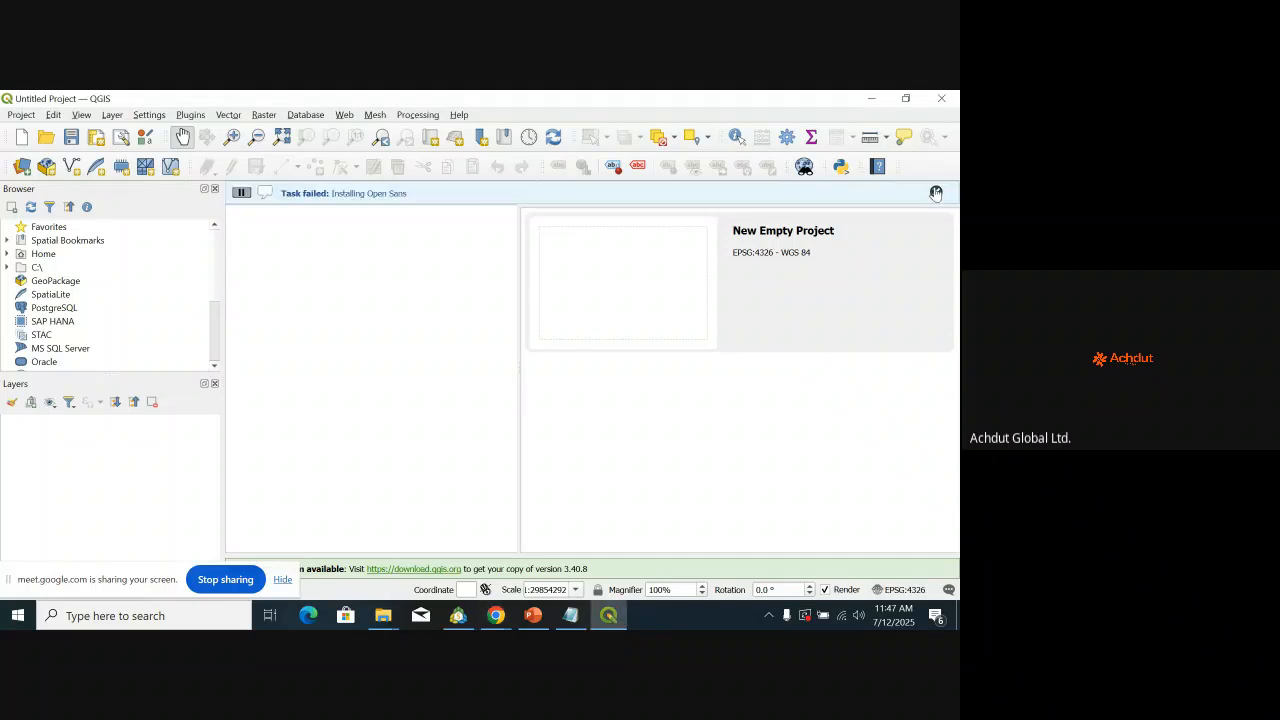
pyautogui.click(936, 192)
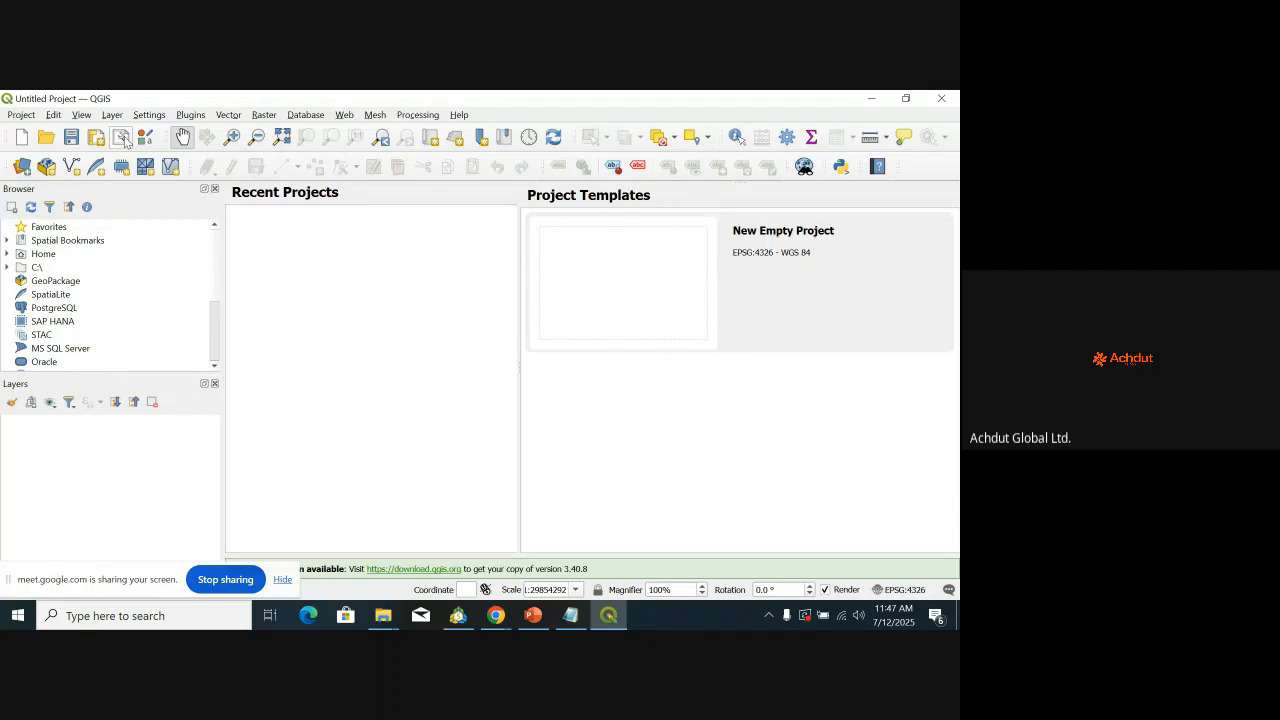
# Step: Examine the available commands for projects, editing, map views, settings and layers in QGIS
pyautogui.click(28, 116)
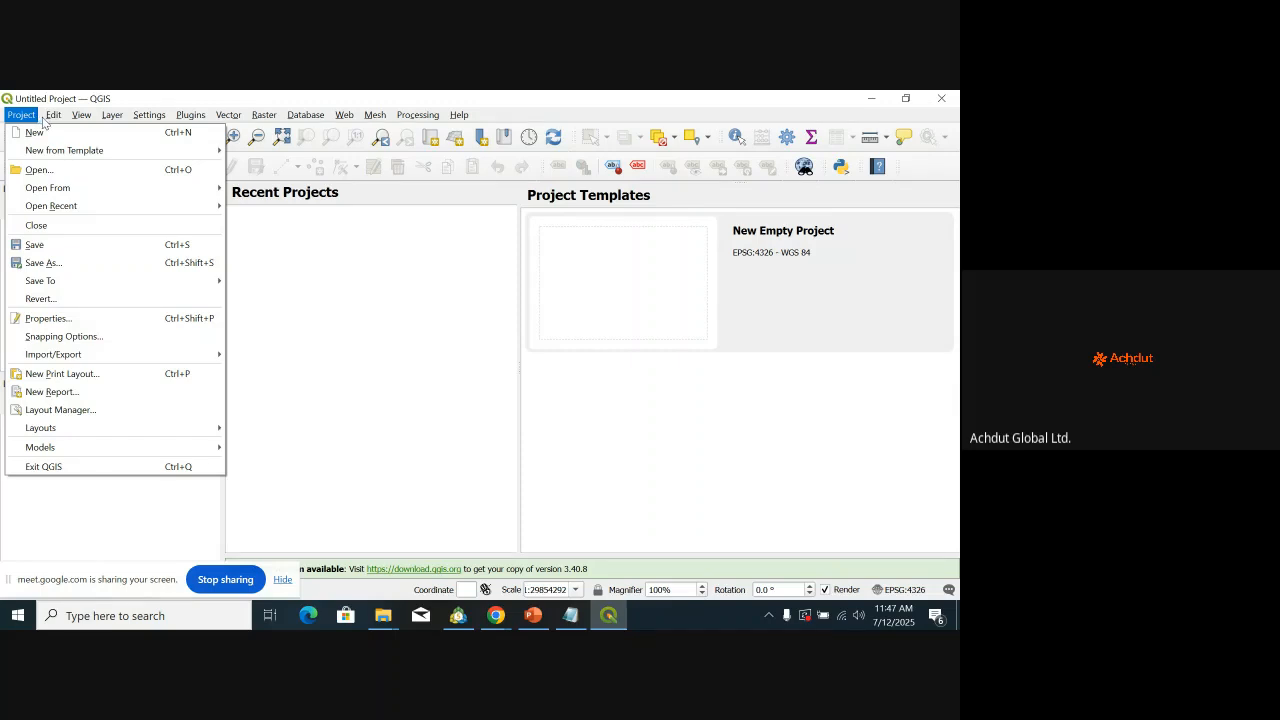
pyautogui.moveTo(56, 117)
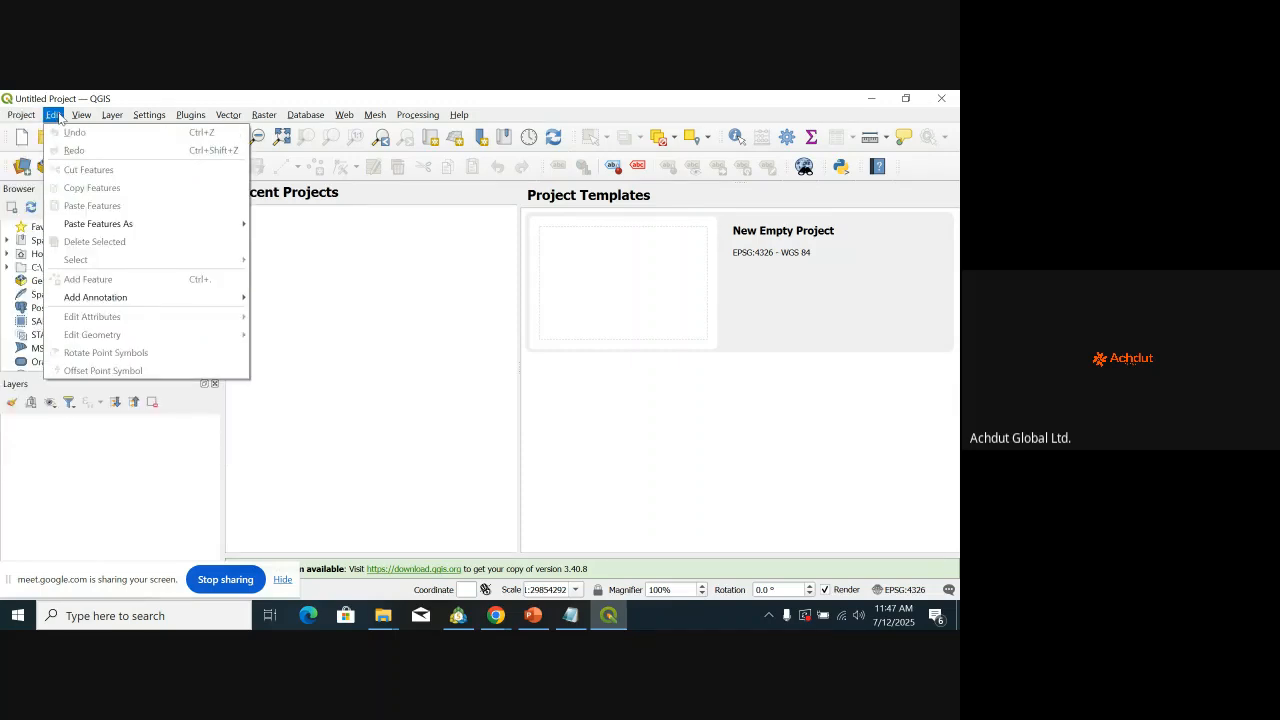
pyautogui.click(58, 117)
pyautogui.click(88, 117)
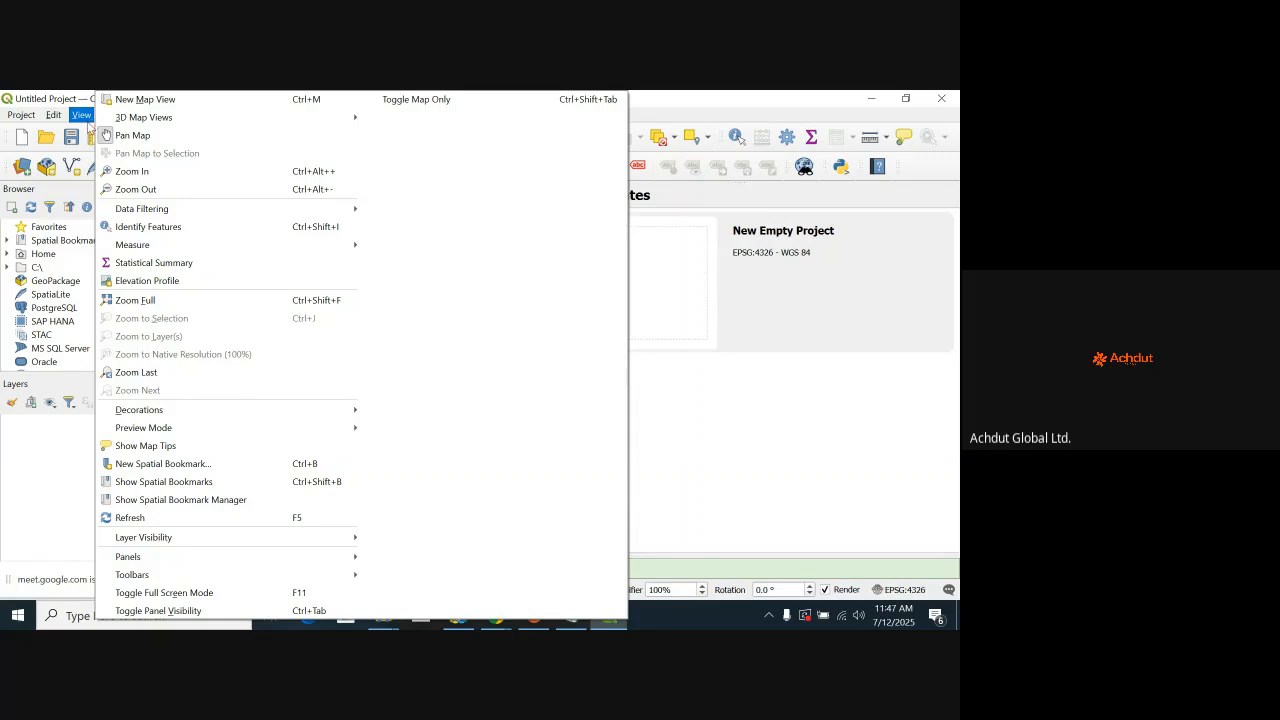
pyautogui.click(53, 114)
pyautogui.moveTo(80, 115)
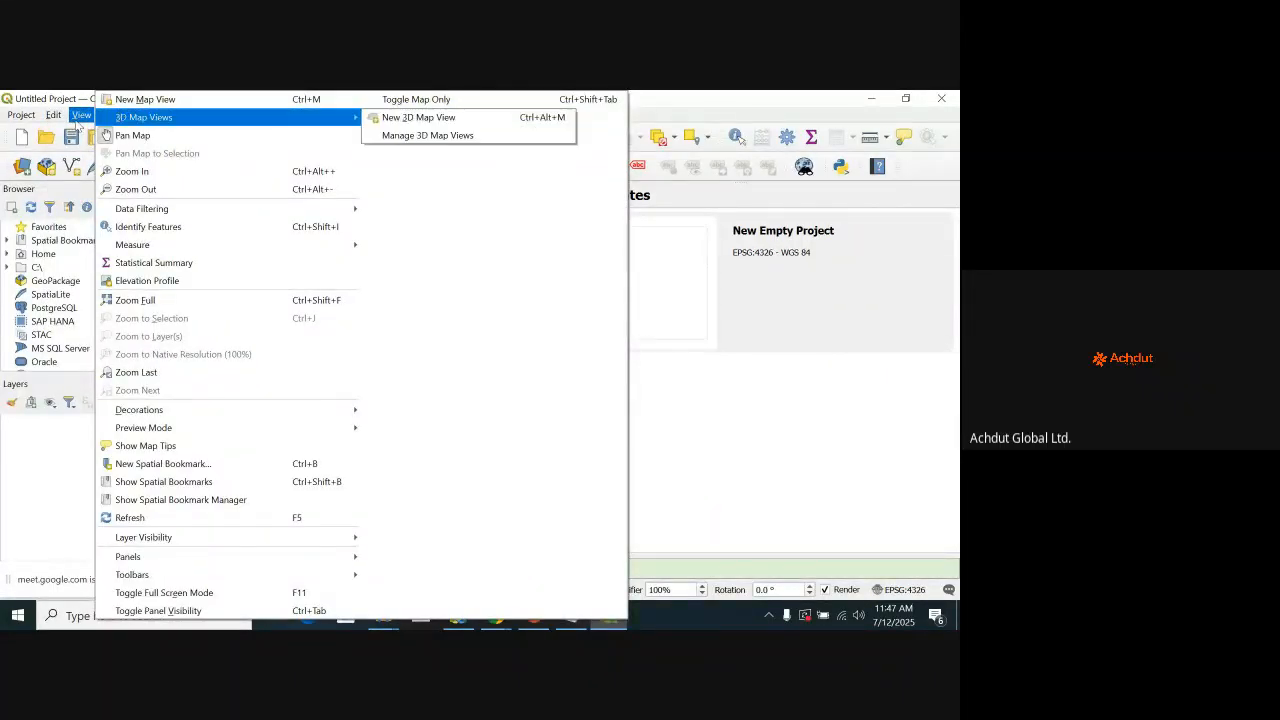
pyautogui.click(58, 476)
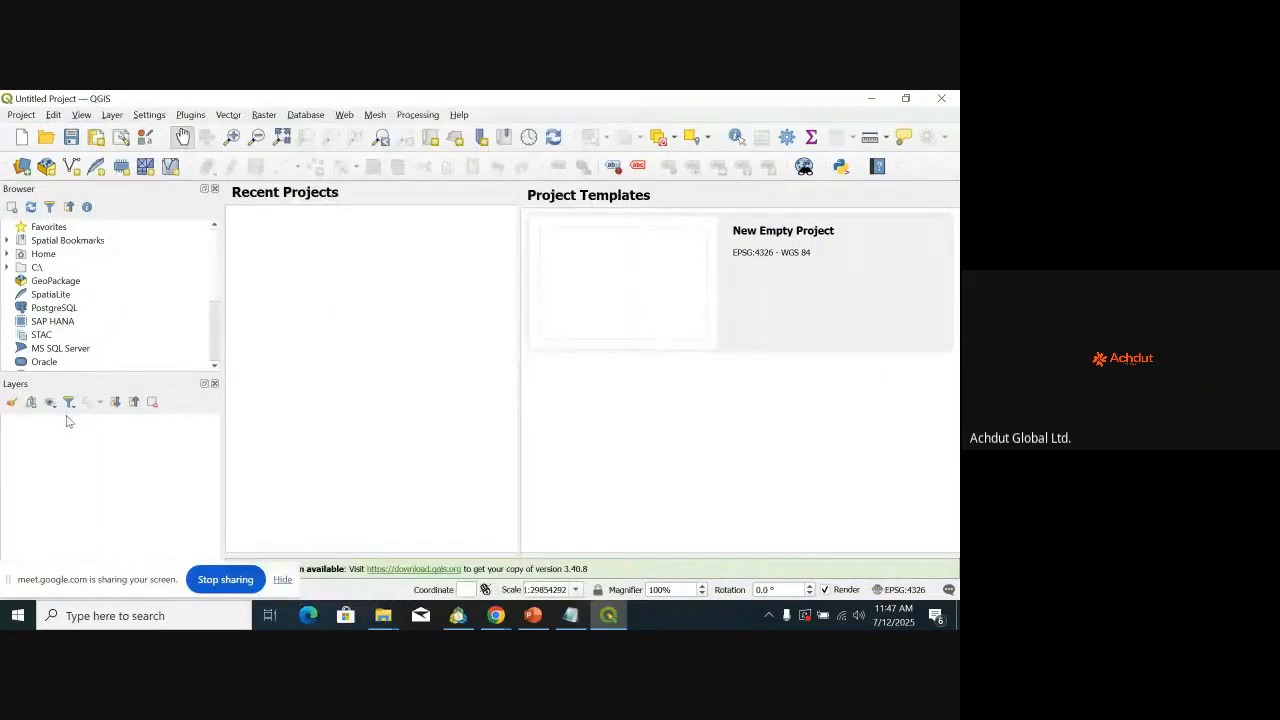
pyautogui.click(112, 116)
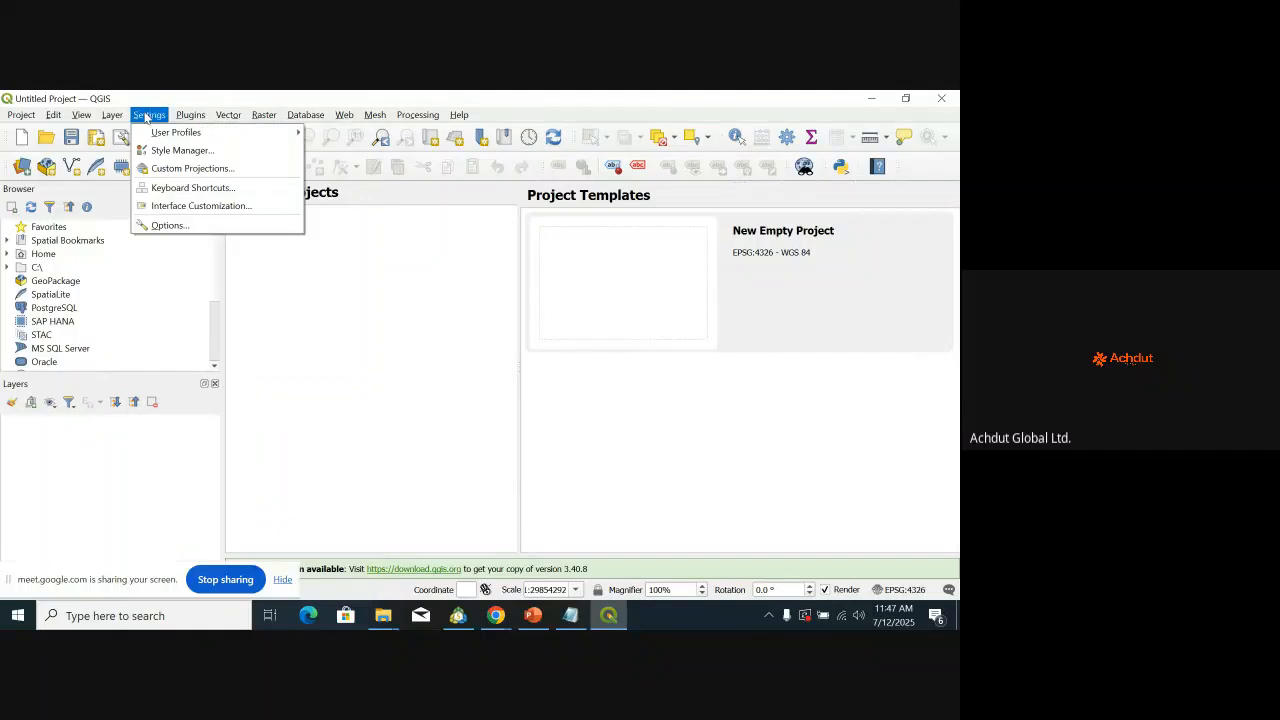
pyautogui.moveTo(149, 115)
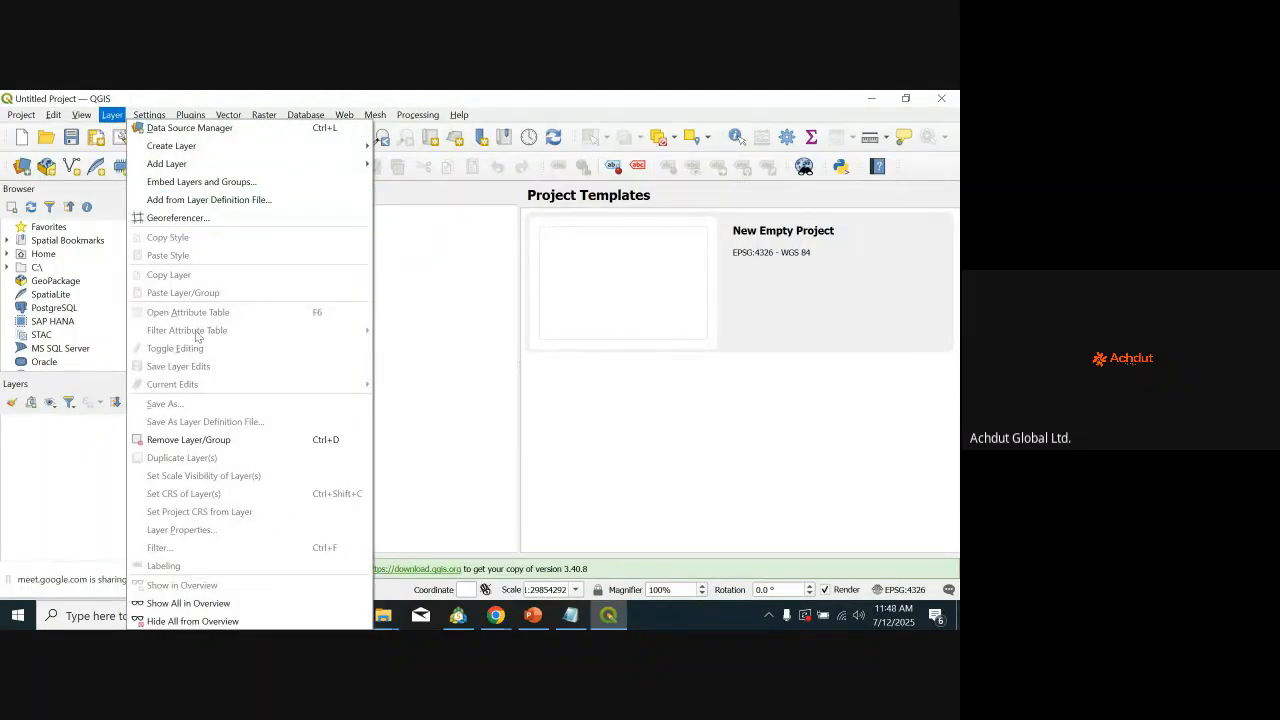
pyautogui.click(28, 481)
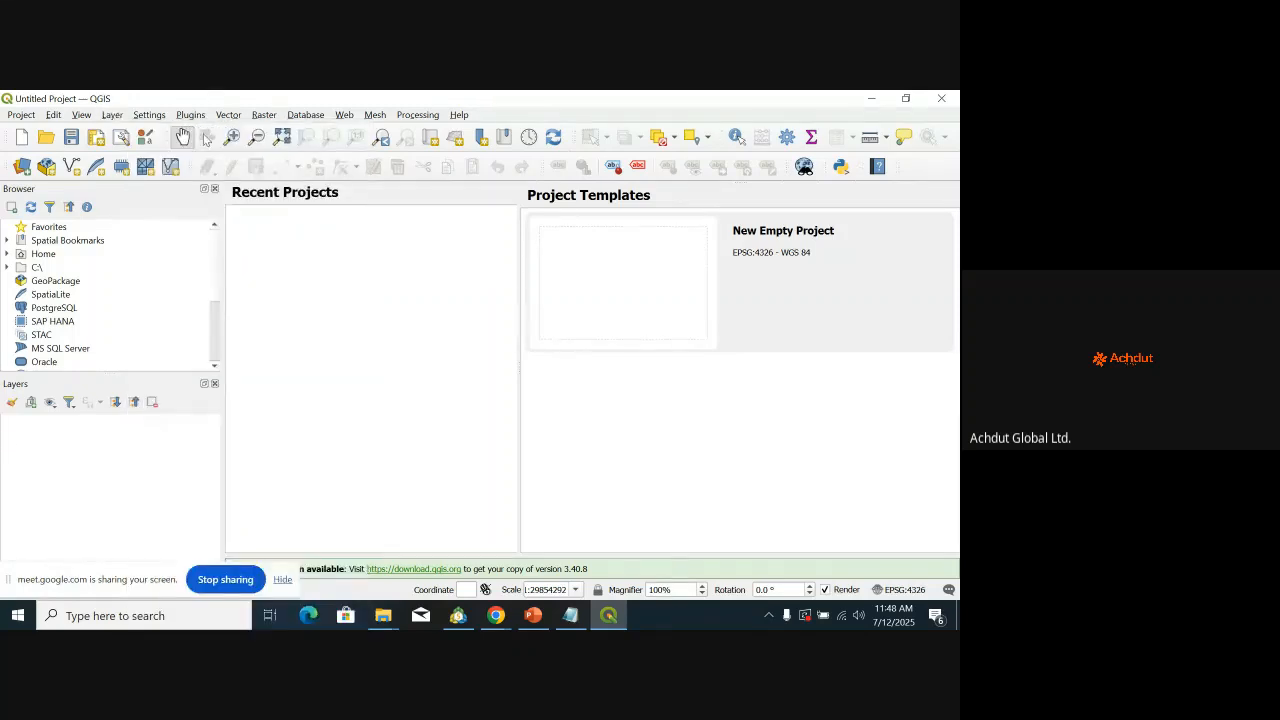
# Step: Examine the raster, vector, database, processing and help commands, including raster projection and conversion tools
pyautogui.click(265, 117)
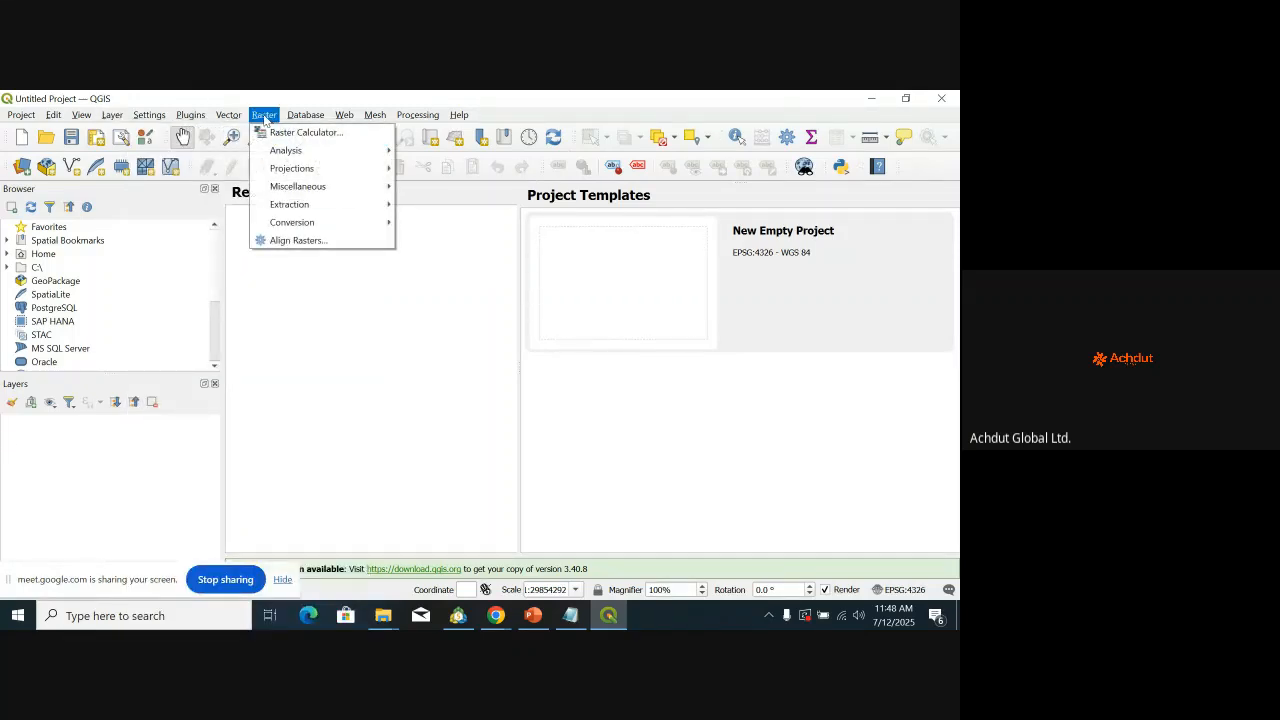
pyautogui.moveTo(132, 117)
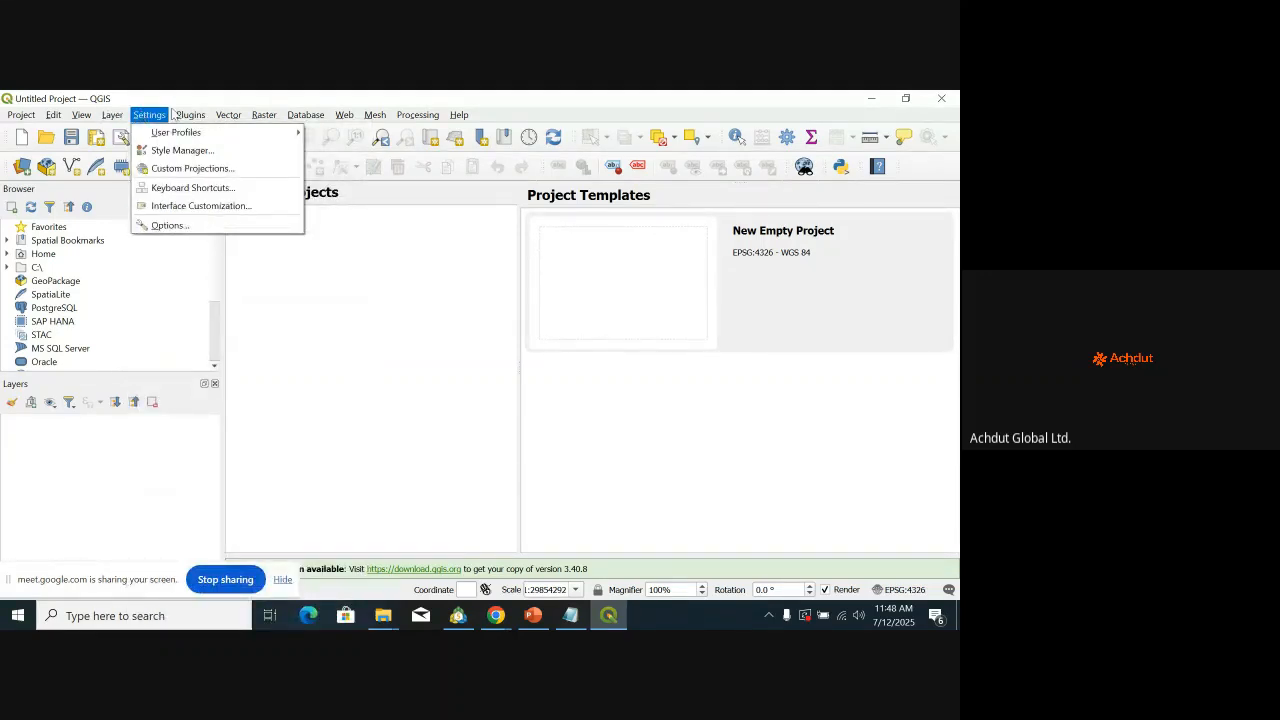
pyautogui.moveTo(190, 117)
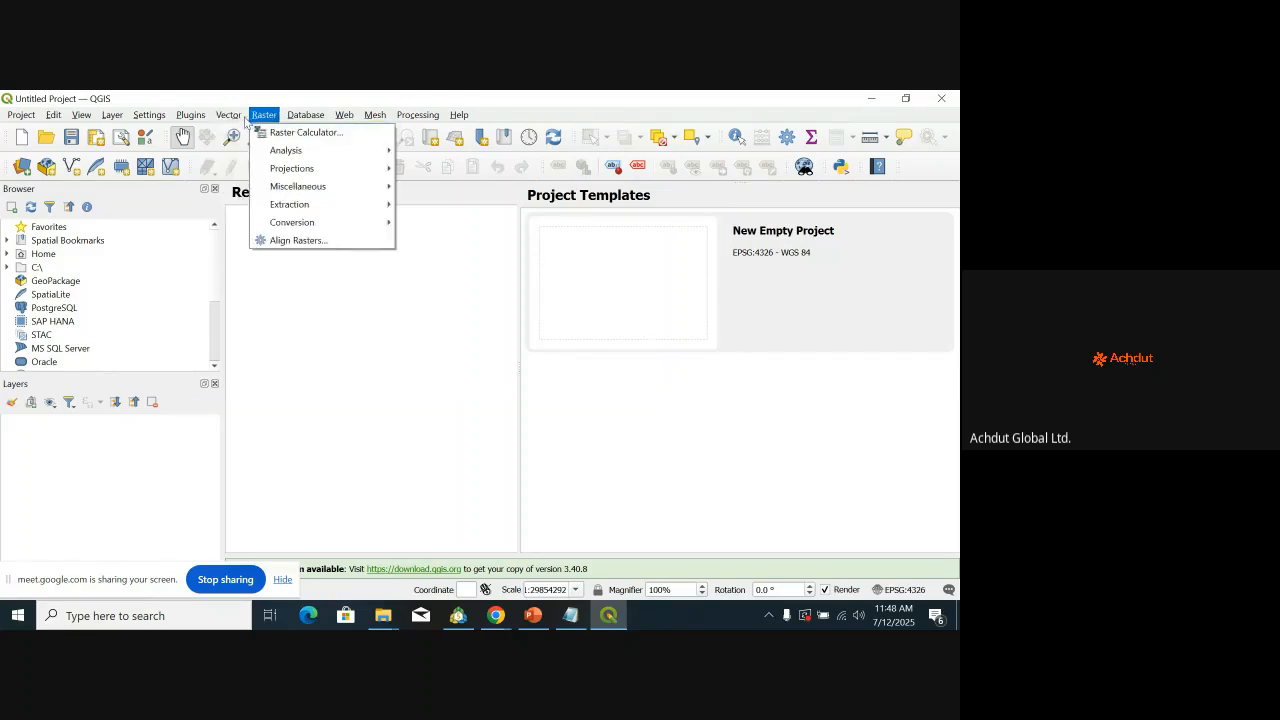
pyautogui.moveTo(243, 136)
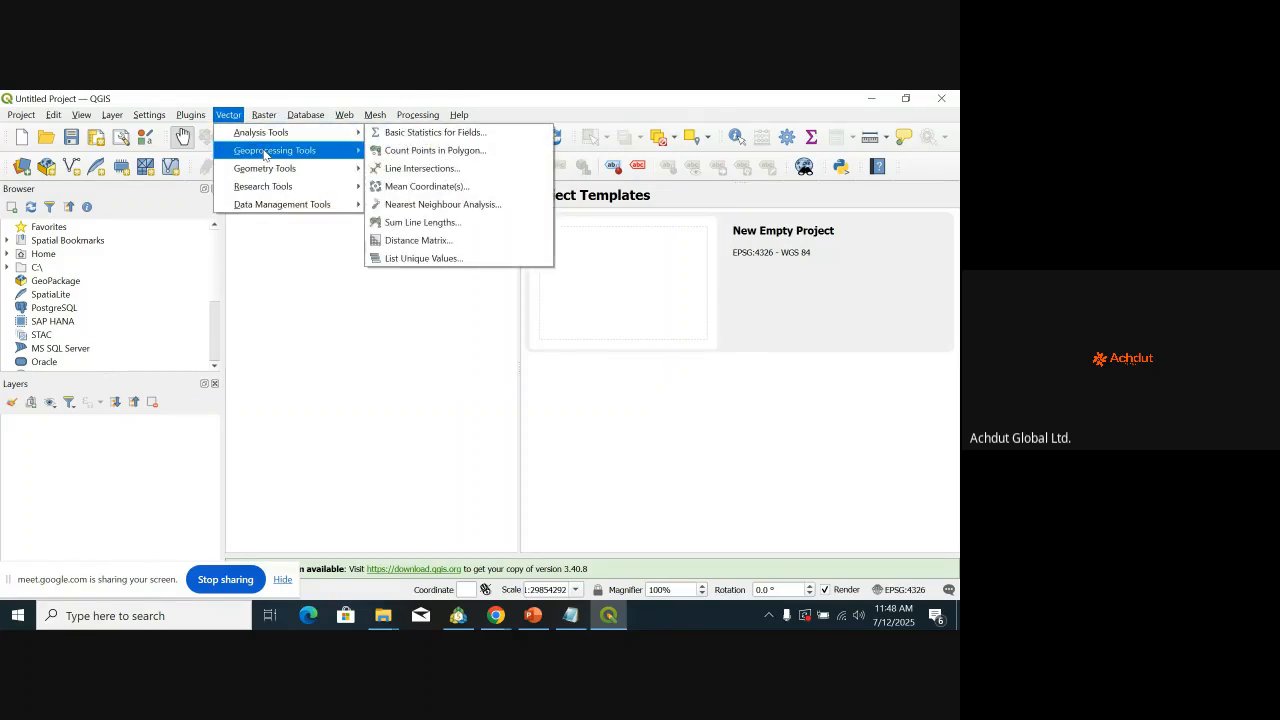
pyautogui.moveTo(271, 189)
pyautogui.moveTo(277, 158)
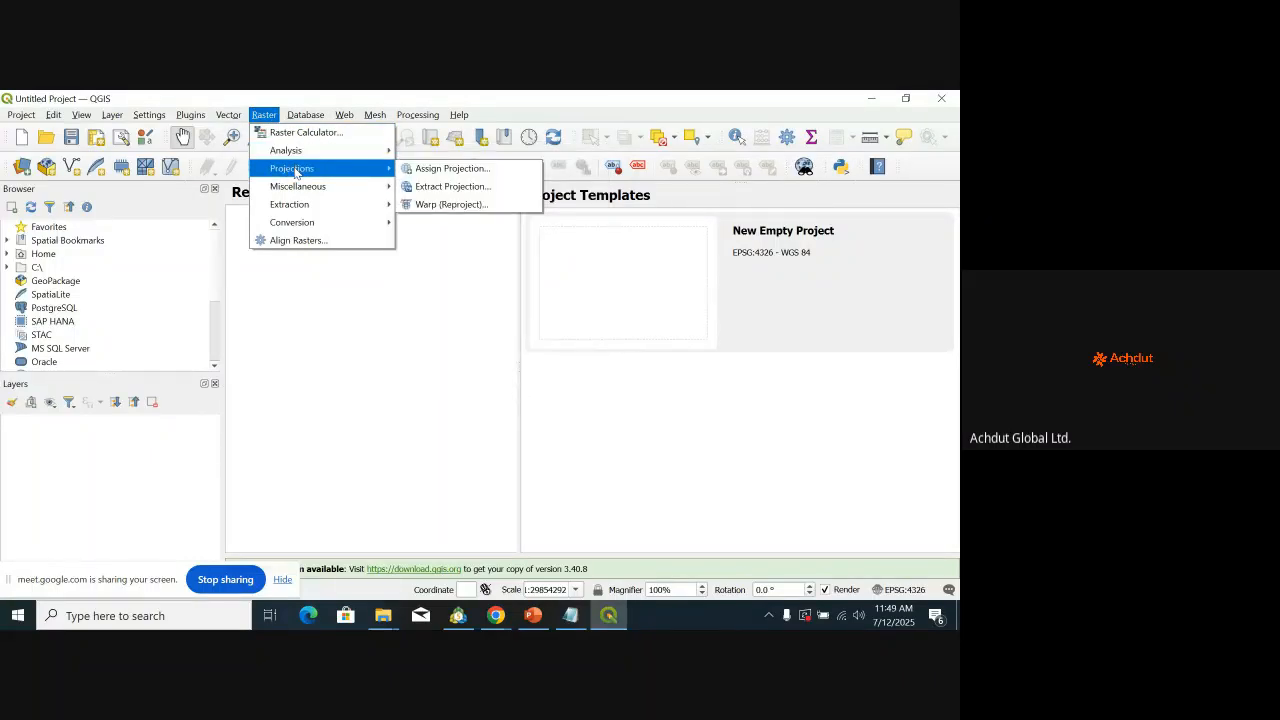
pyautogui.moveTo(292, 208)
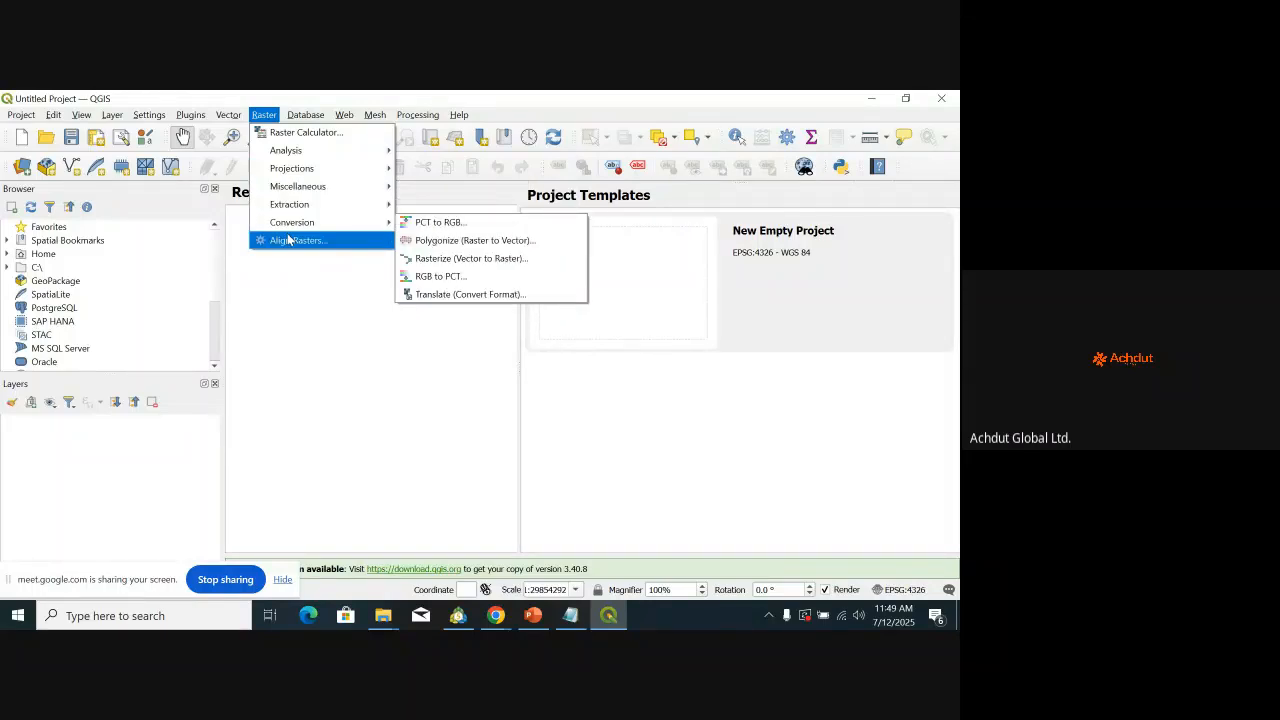
pyautogui.moveTo(313, 118)
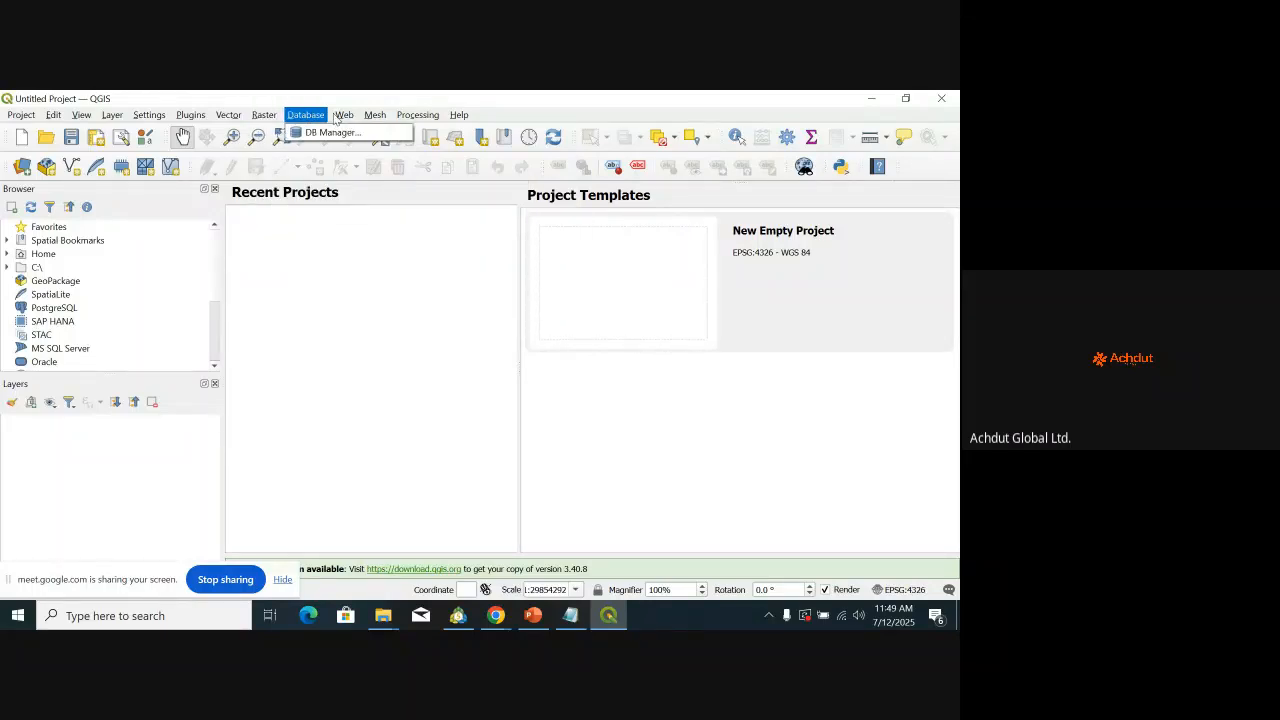
pyautogui.moveTo(385, 120)
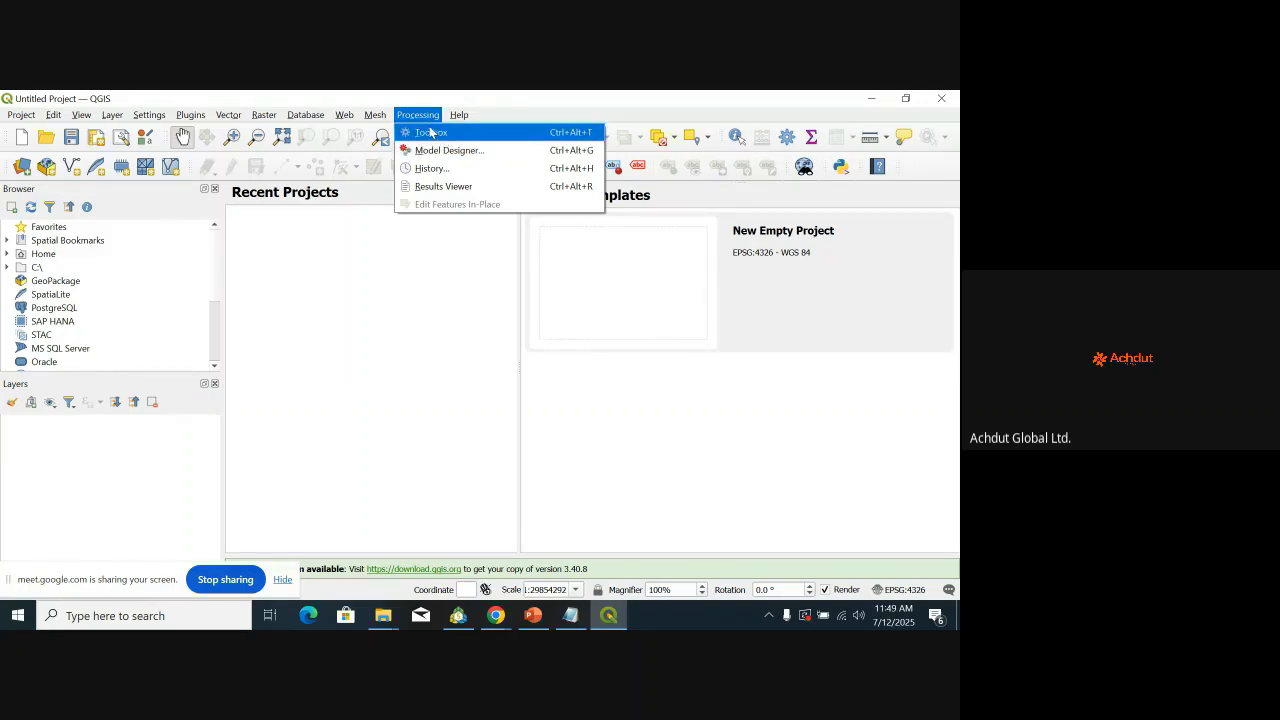
pyautogui.moveTo(459, 114)
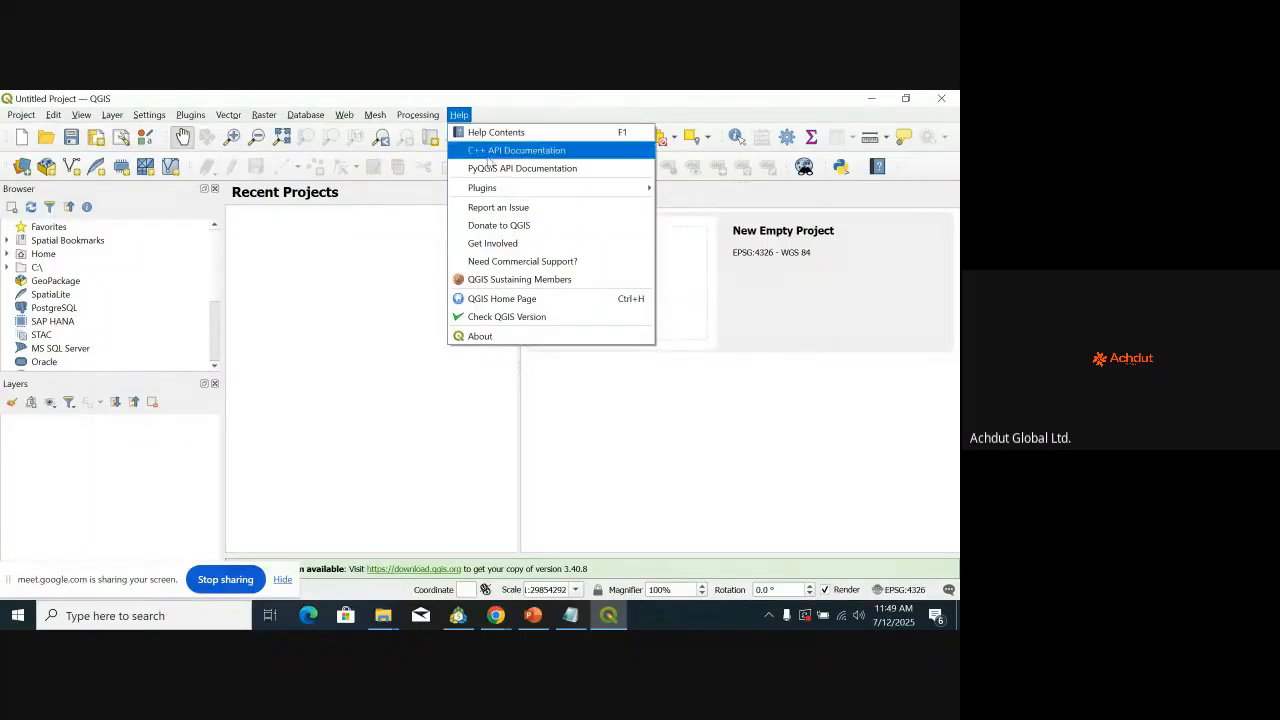
pyautogui.click(367, 278)
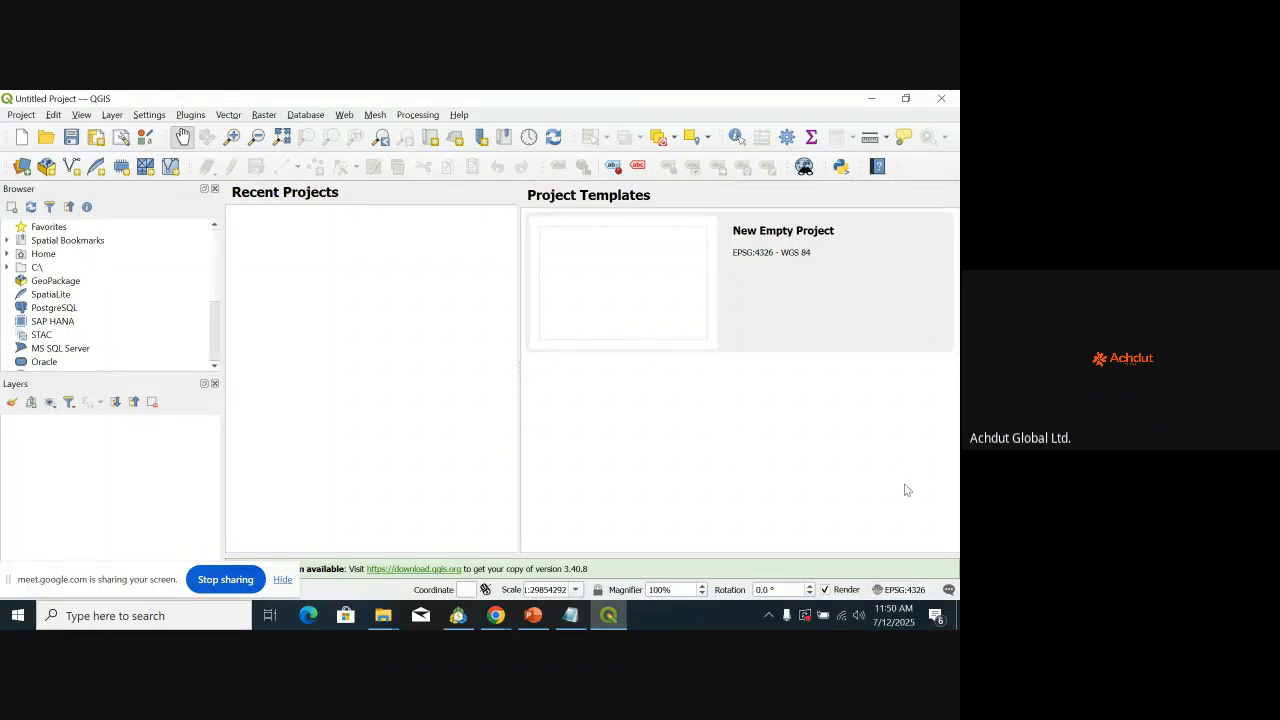
# Step: Set the project coordinate reference system to EPSG:32631, WGS 84 / UTM zone 31N, by filtering the list for 31n
pyautogui.click(913, 592)
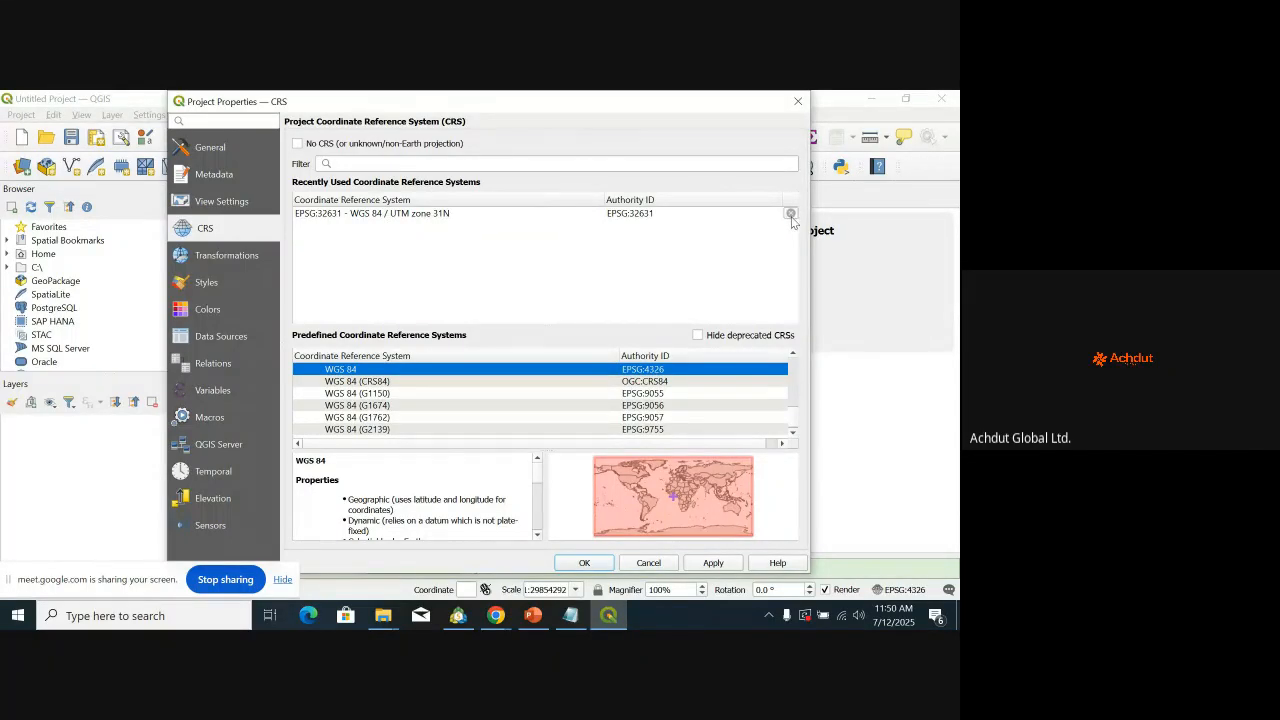
pyautogui.click(555, 164)
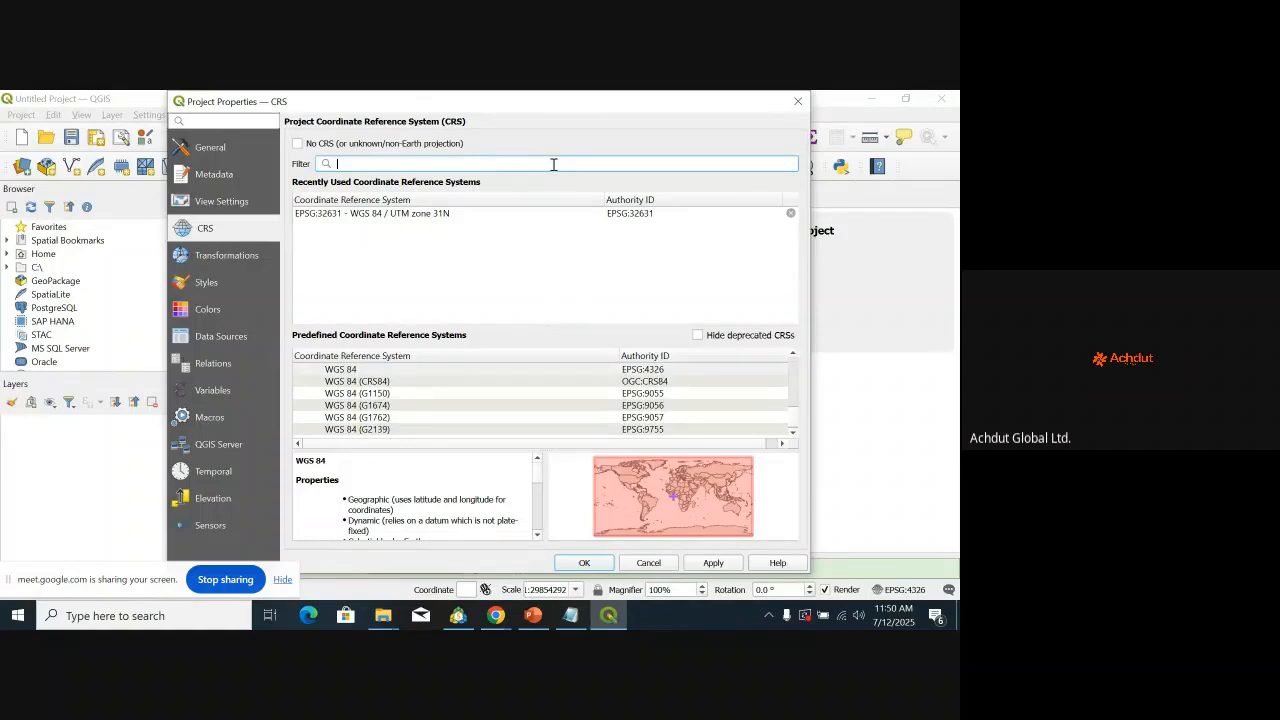
pyautogui.write('31')
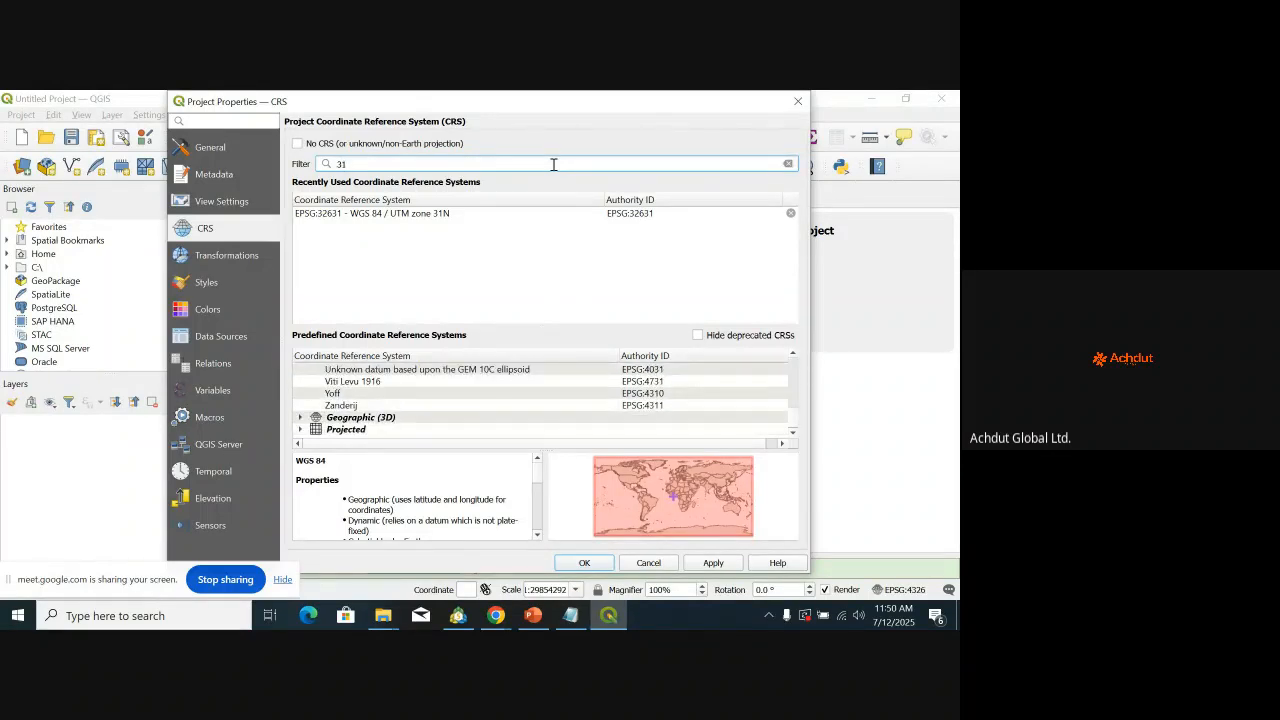
pyautogui.write('n')
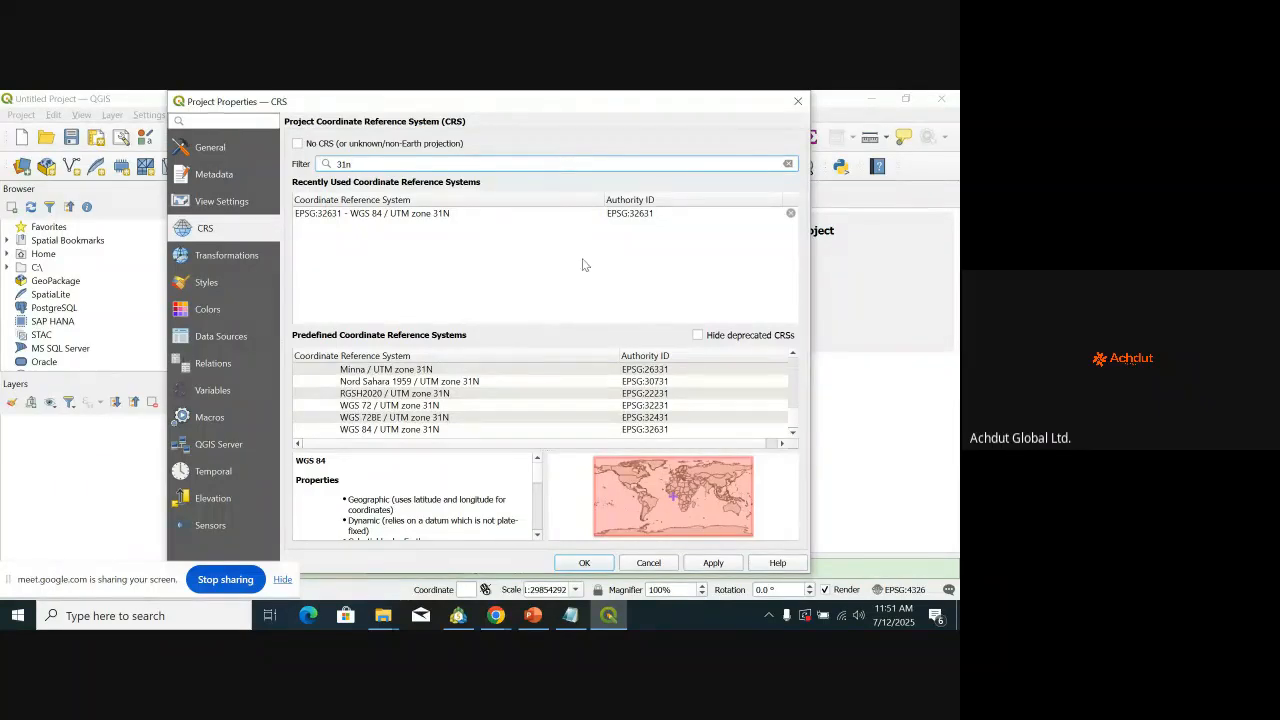
pyautogui.click(458, 430)
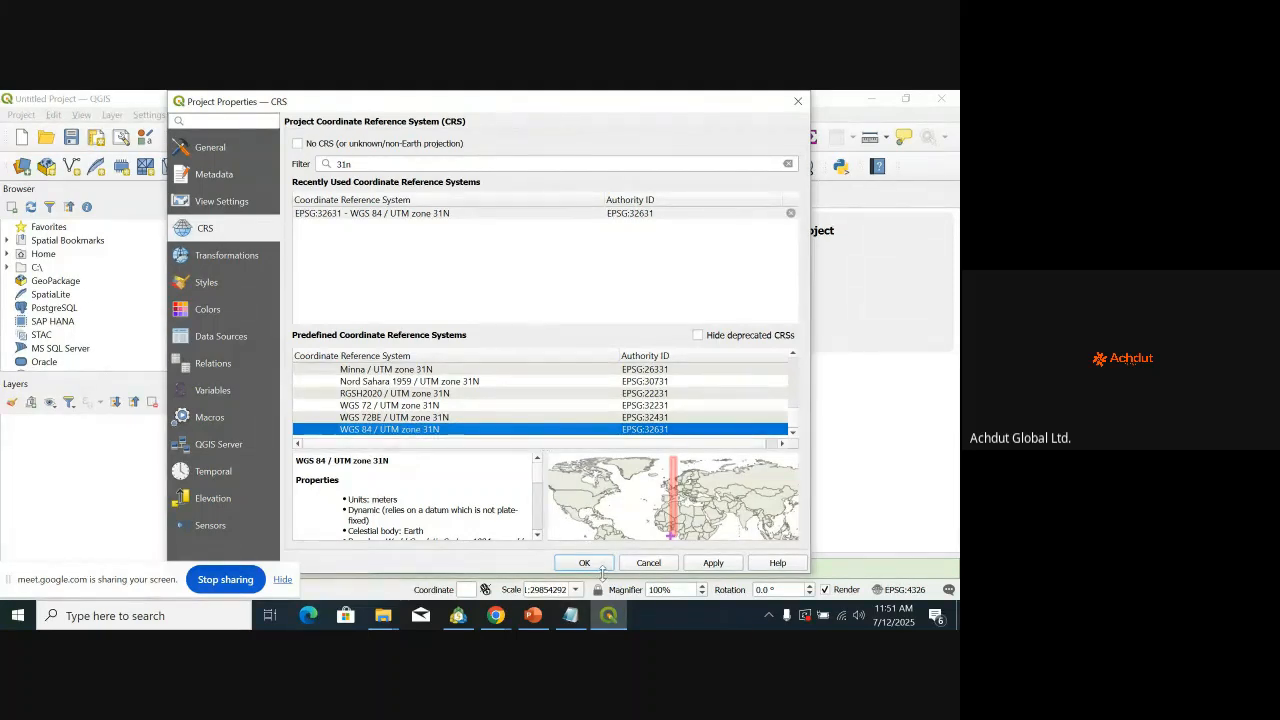
pyautogui.click(713, 563)
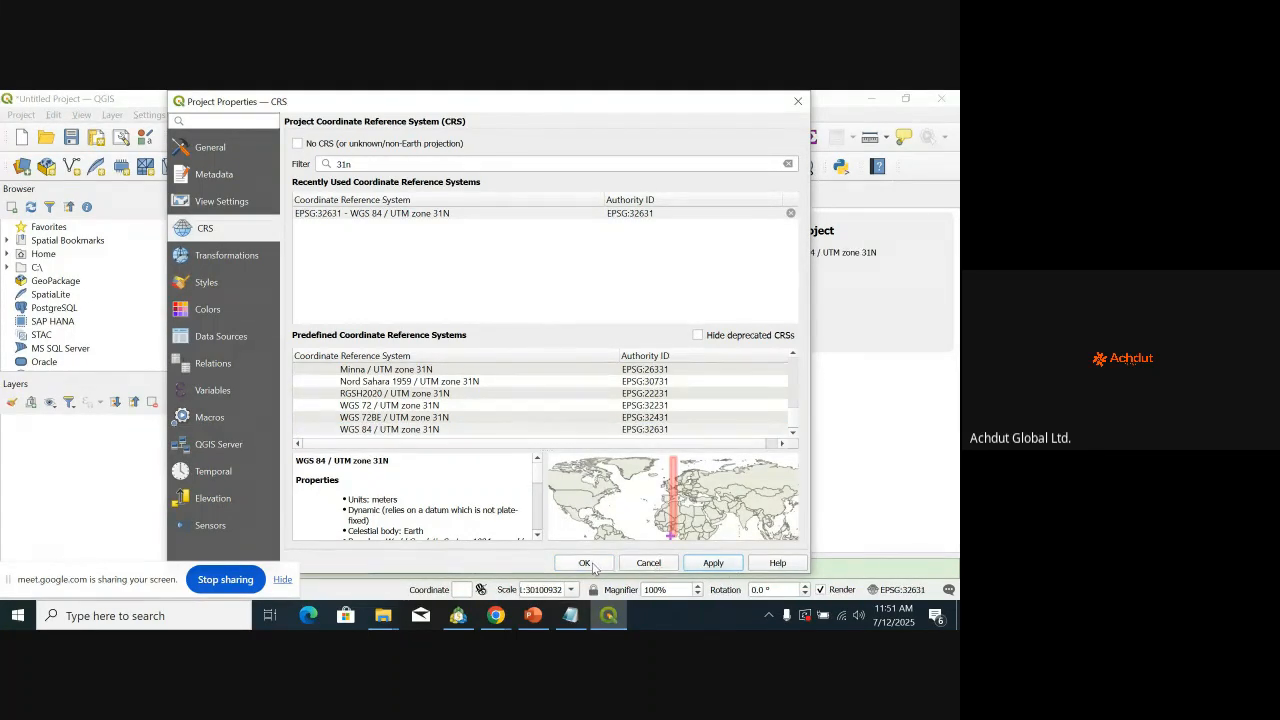
pyautogui.click(585, 563)
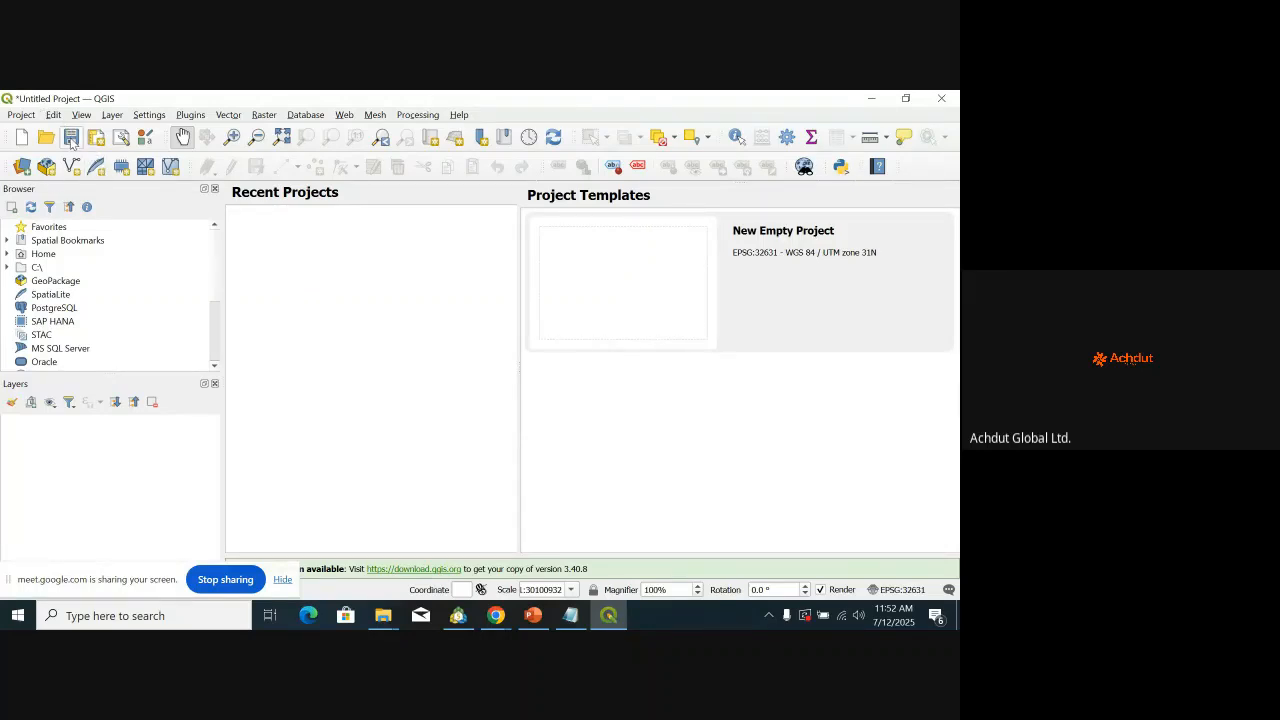
# Step: Load the Unilag1 image into the Georeferencer, and close the Georeferencer after hiding its GCP table
pyautogui.click(112, 115)
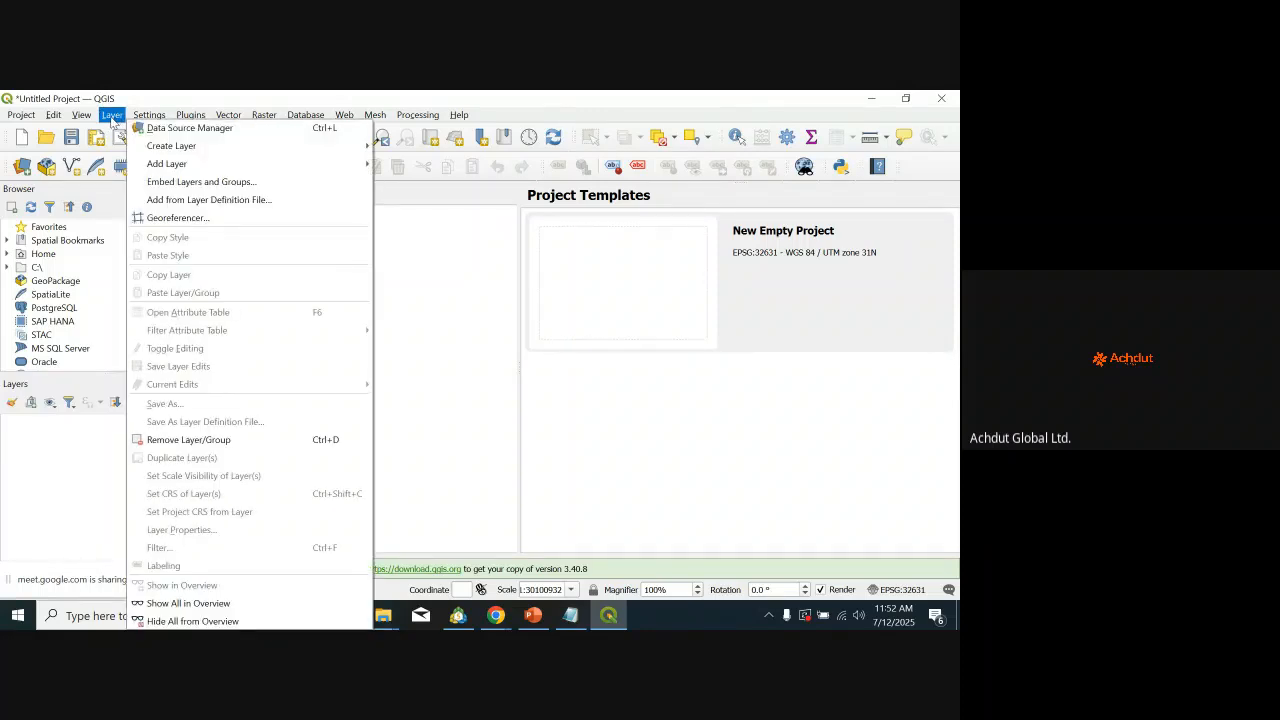
pyautogui.click(151, 220)
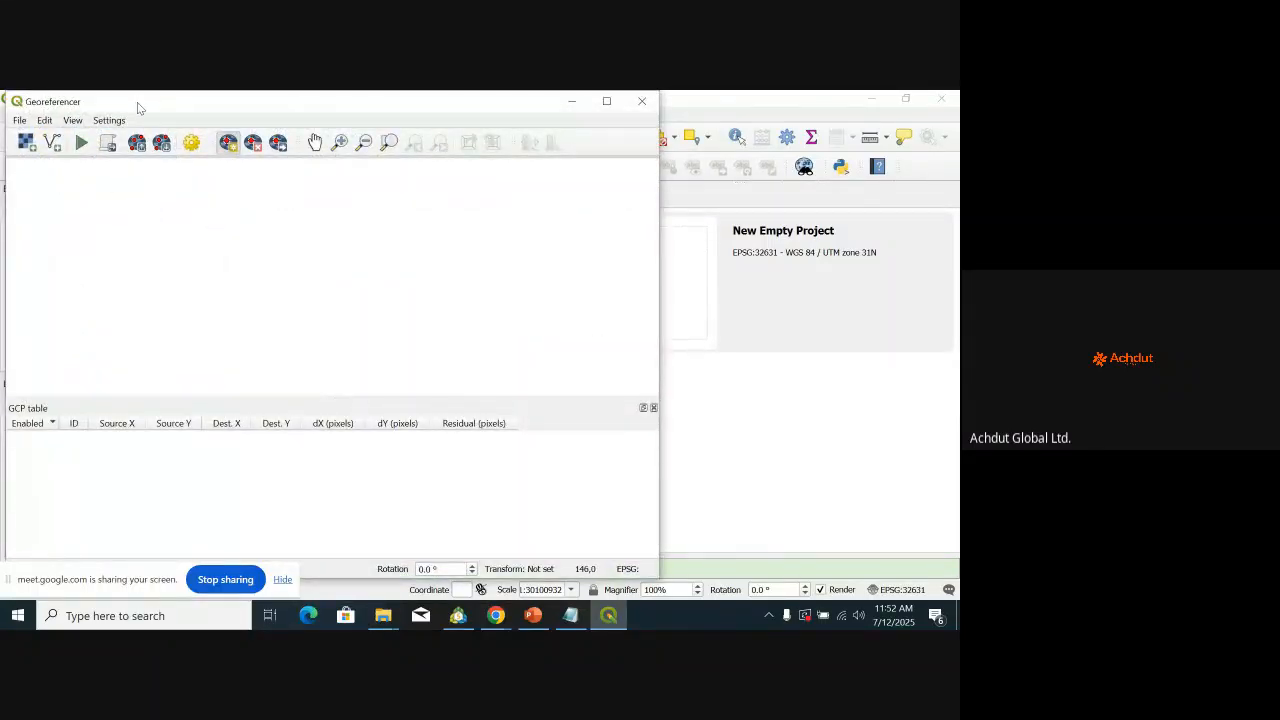
pyautogui.moveTo(137, 102); pyautogui.dragTo(198, 114)
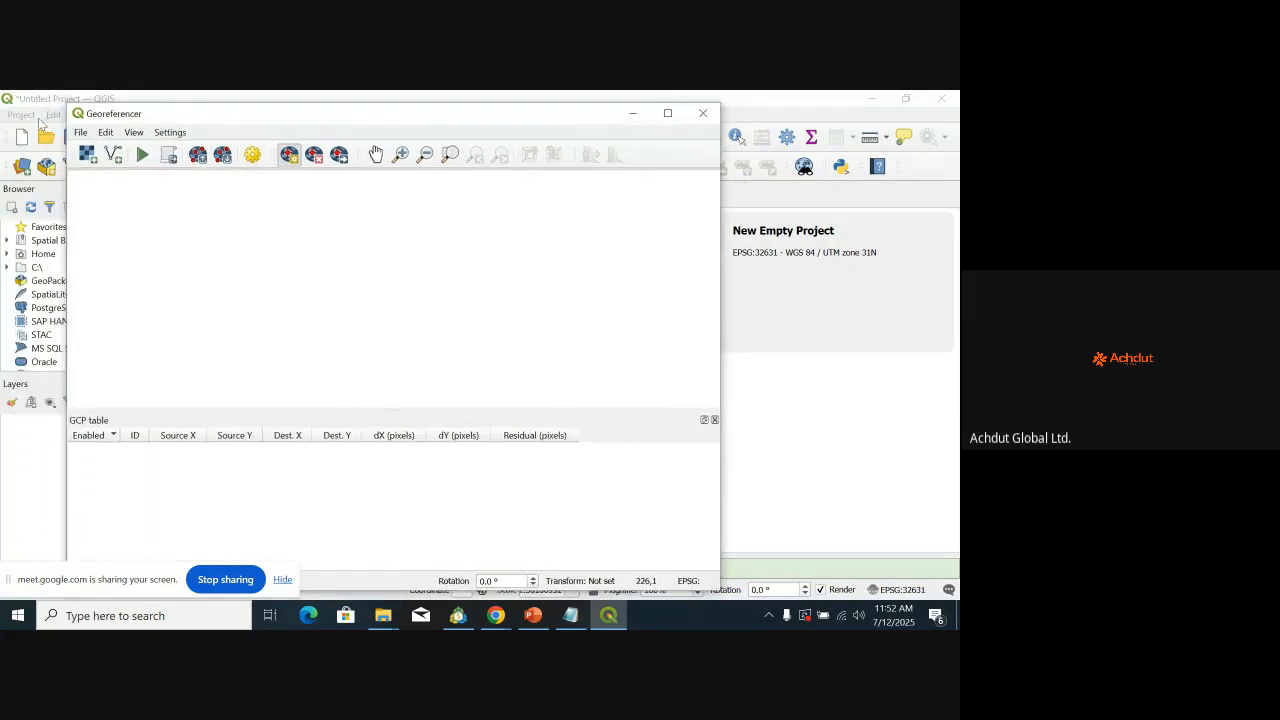
pyautogui.click(100, 158)
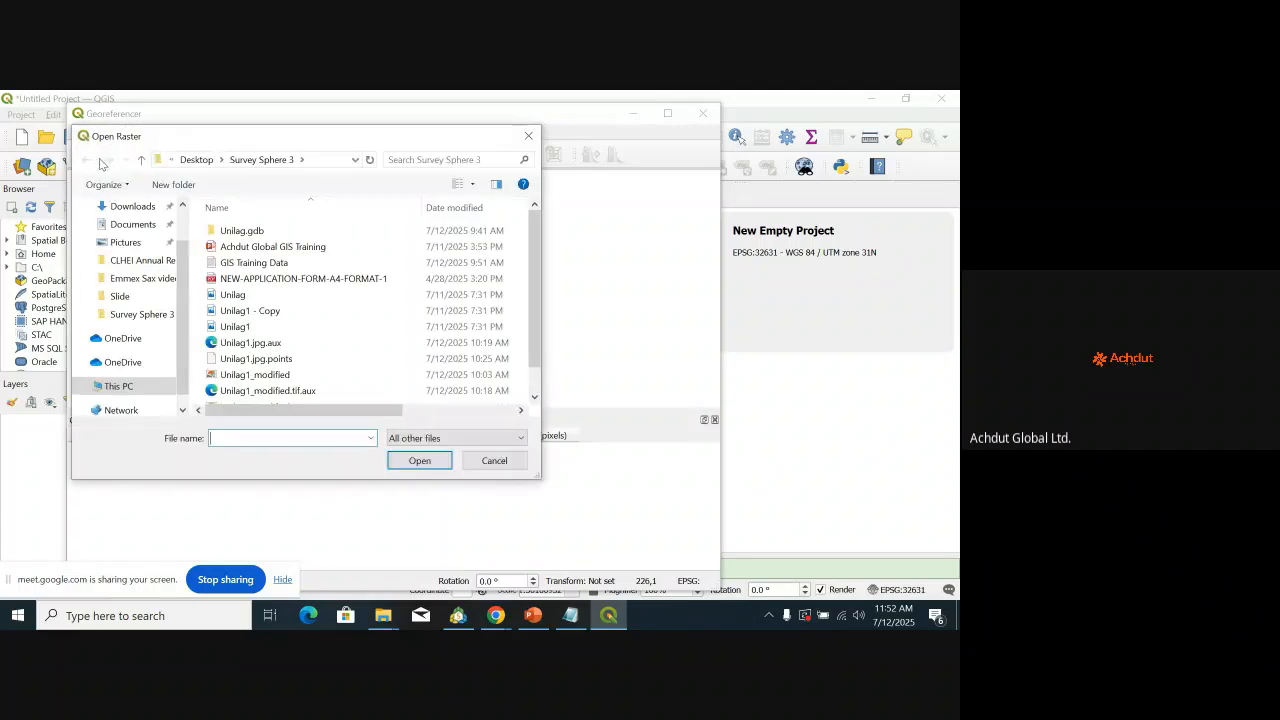
pyautogui.click(522, 143)
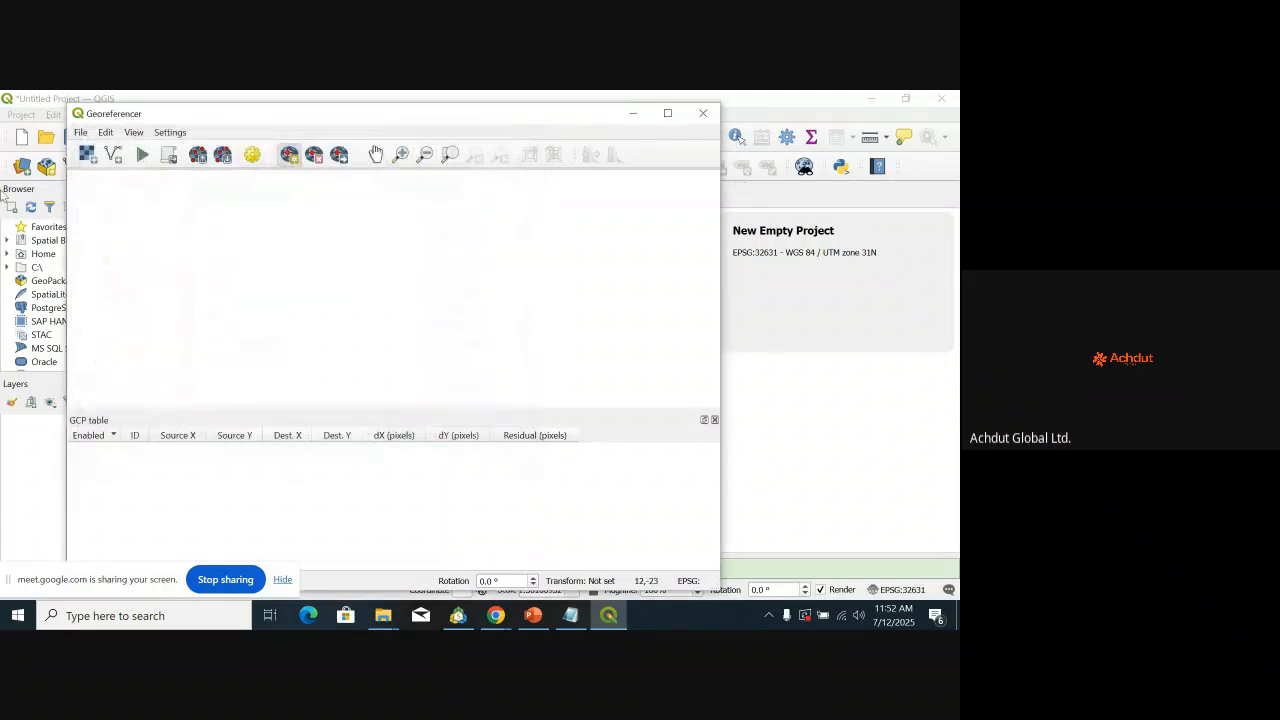
pyautogui.click(87, 155)
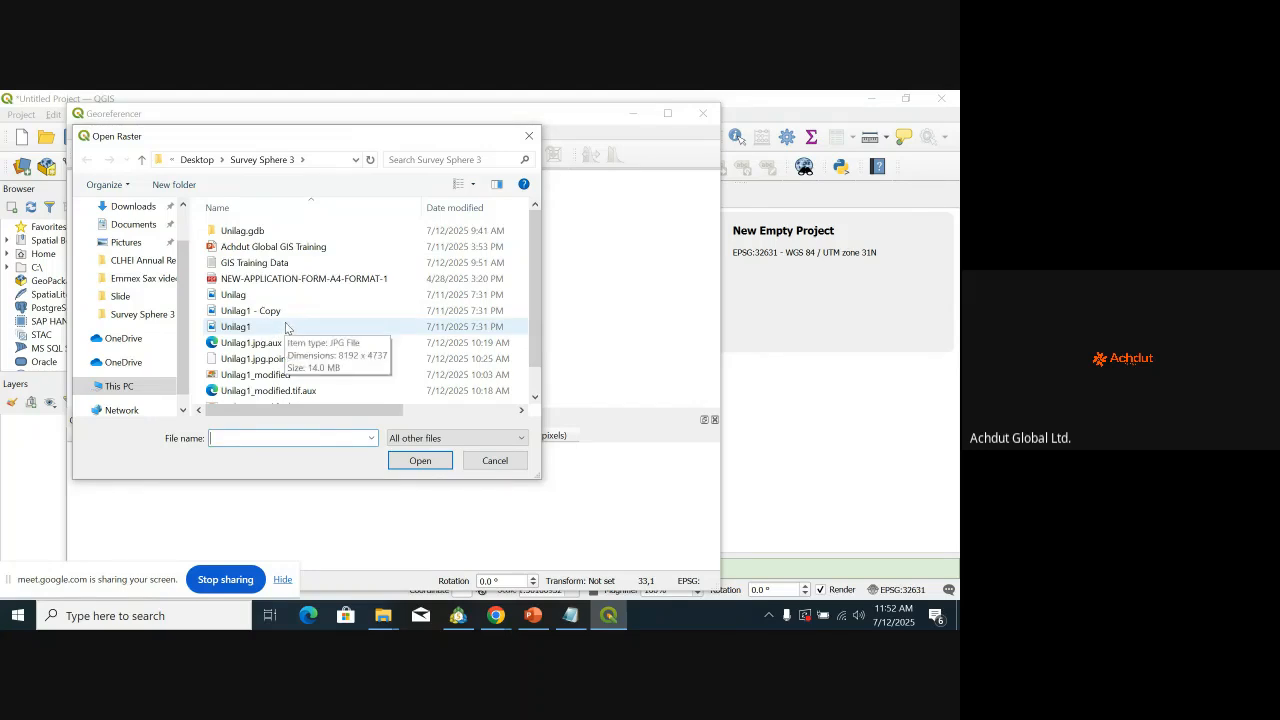
pyautogui.click(285, 328)
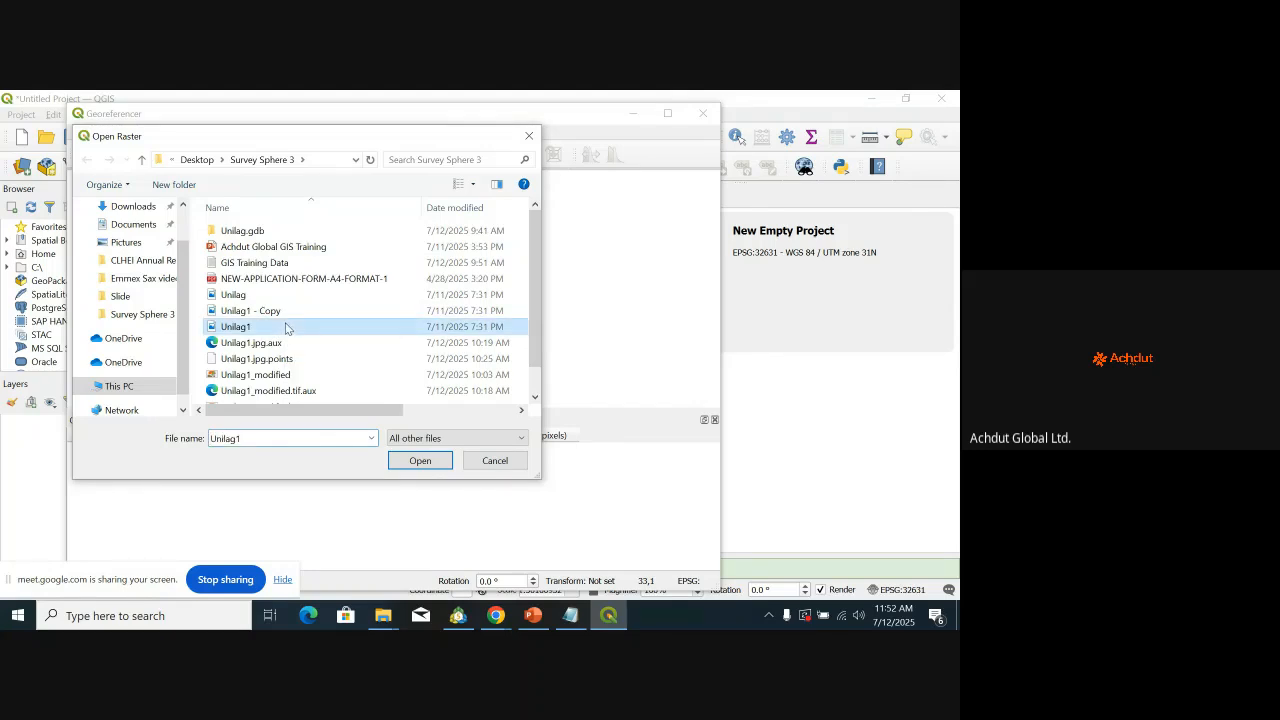
pyautogui.click(420, 461)
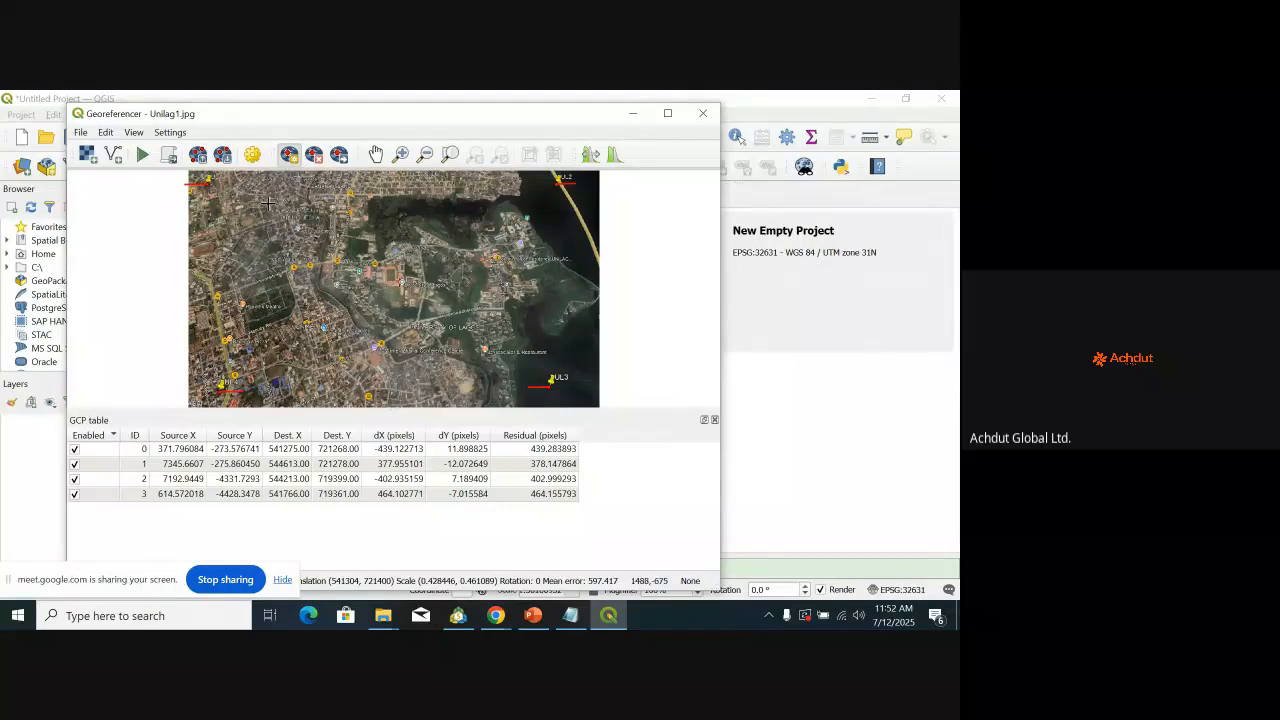
pyautogui.click(714, 421)
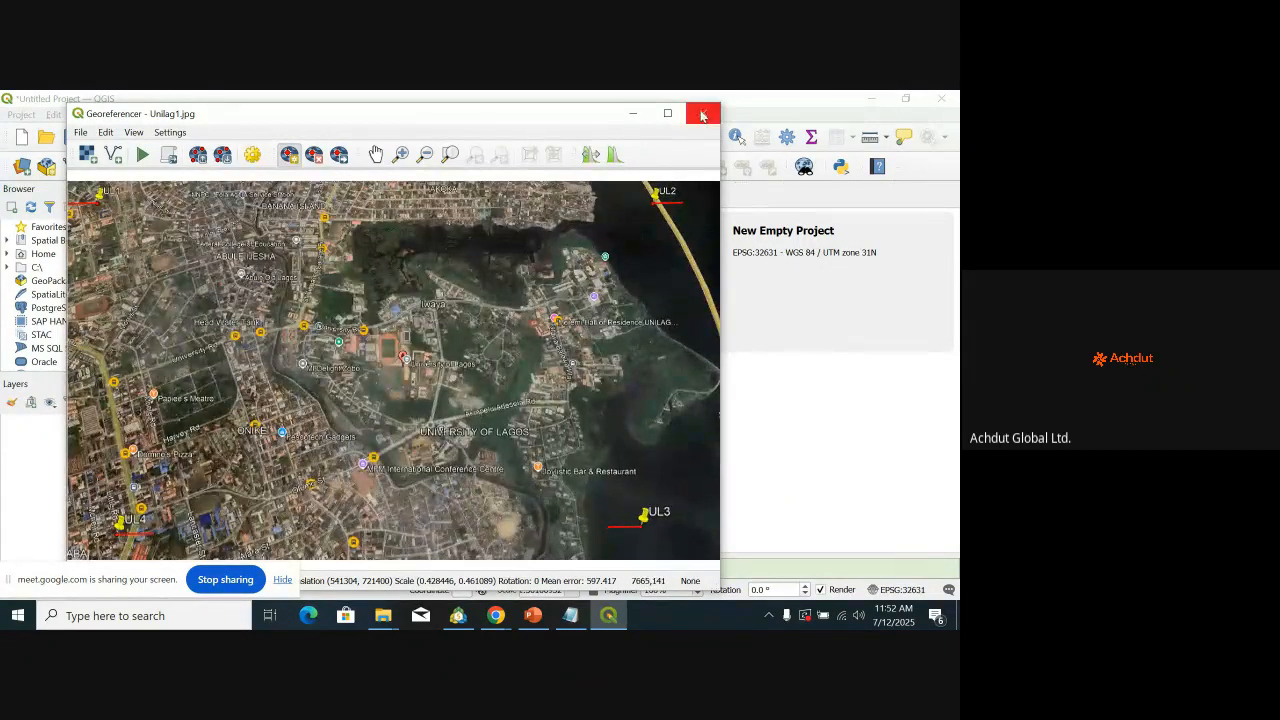
pyautogui.click(701, 116)
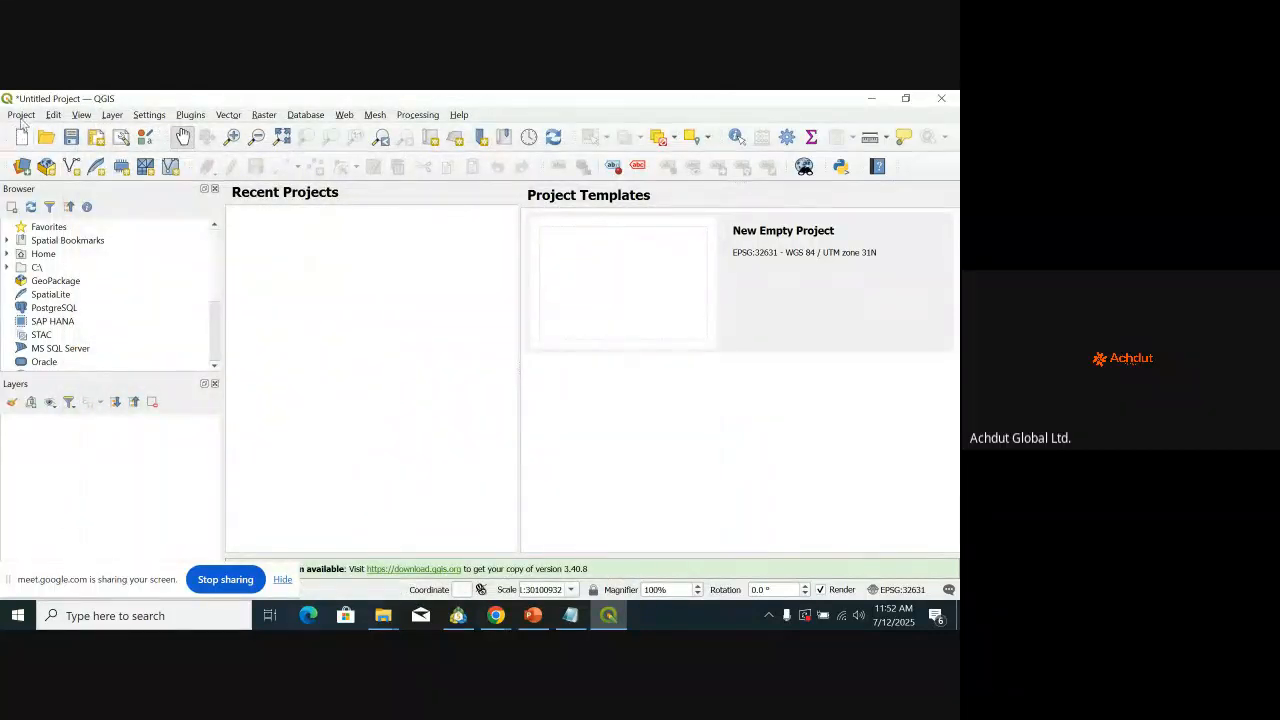
# Step: Reopen the Georeferencer and load the Unilag1 - Copy image from the Survey Sphere 3 folder
pyautogui.click(115, 115)
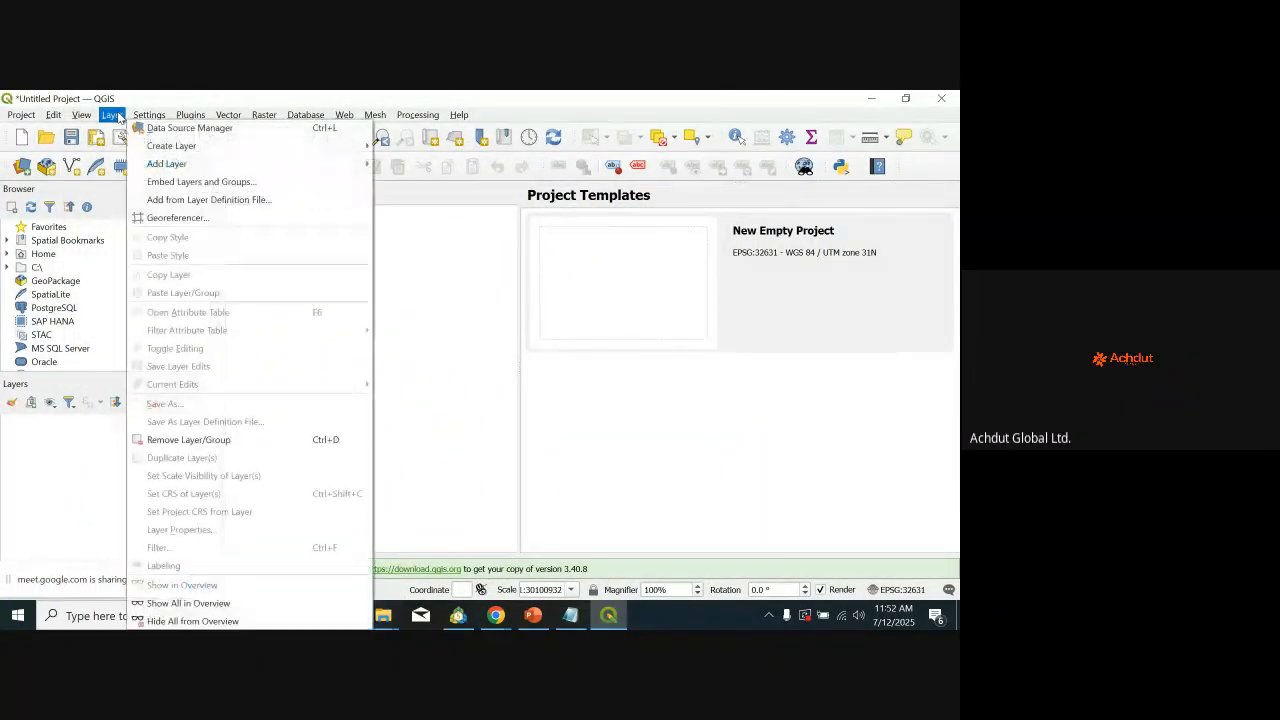
pyautogui.click(205, 218)
pyautogui.click(88, 154)
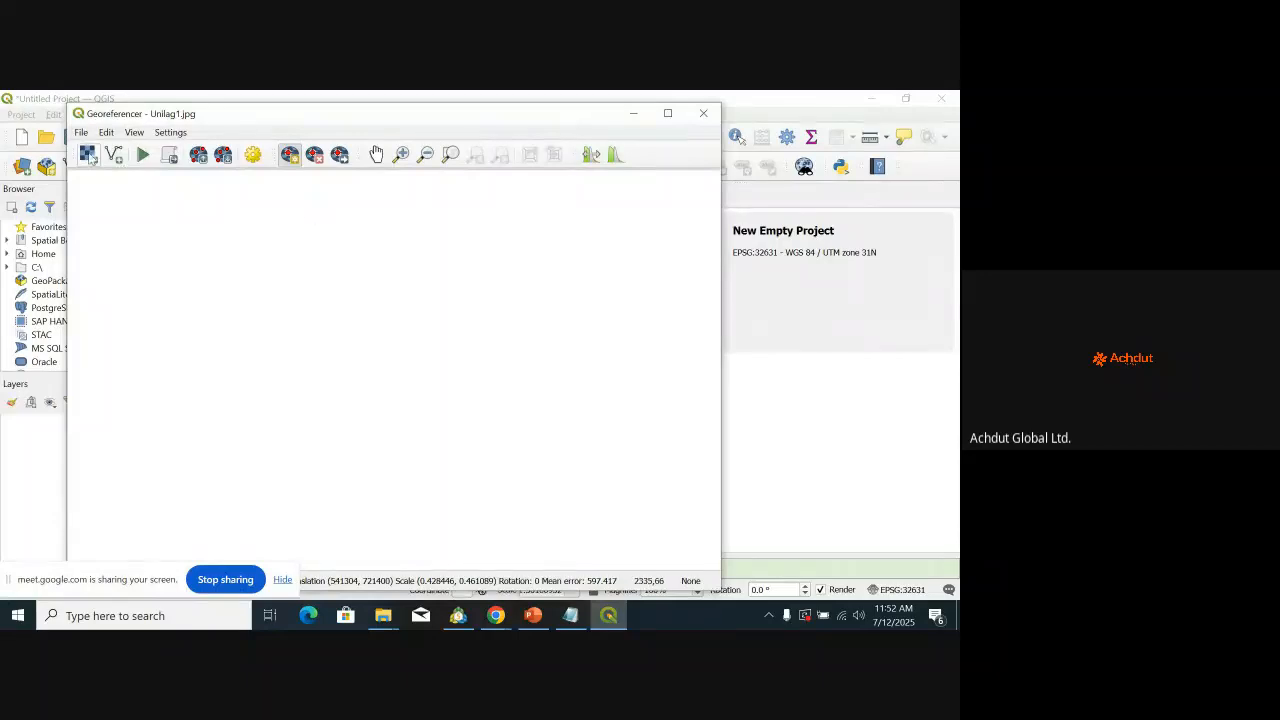
pyautogui.click(275, 310)
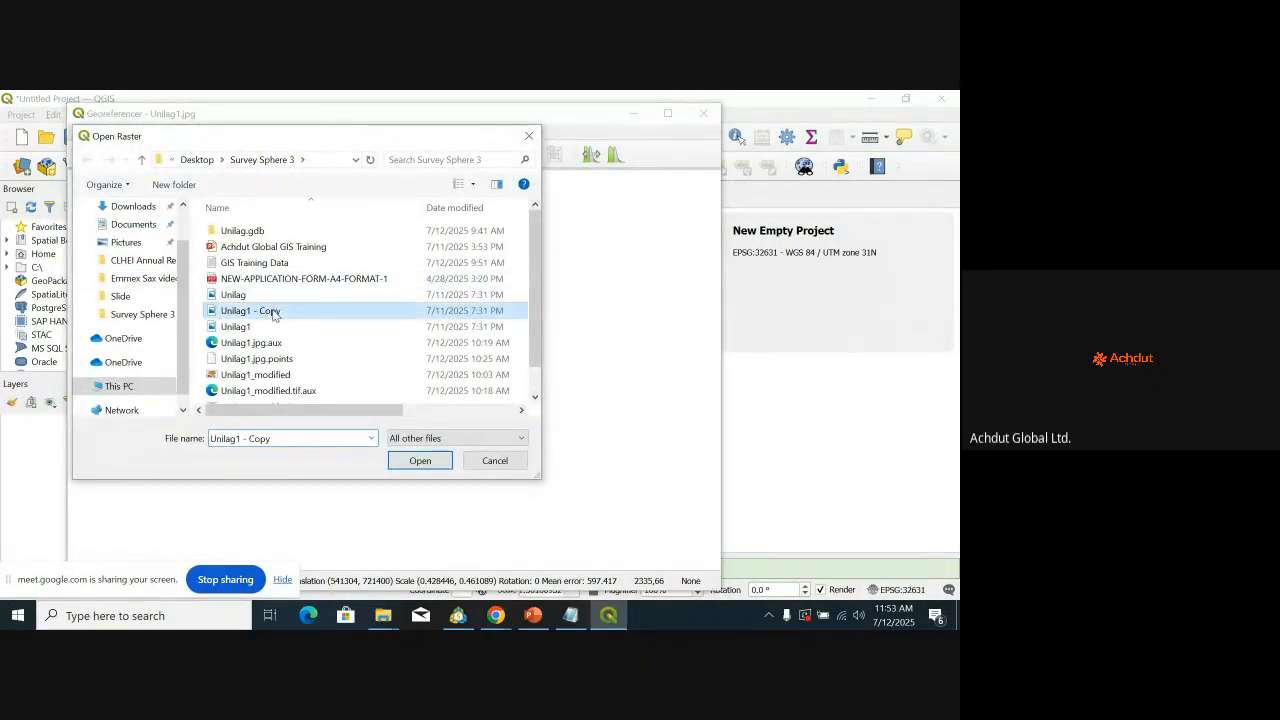
pyautogui.click(420, 461)
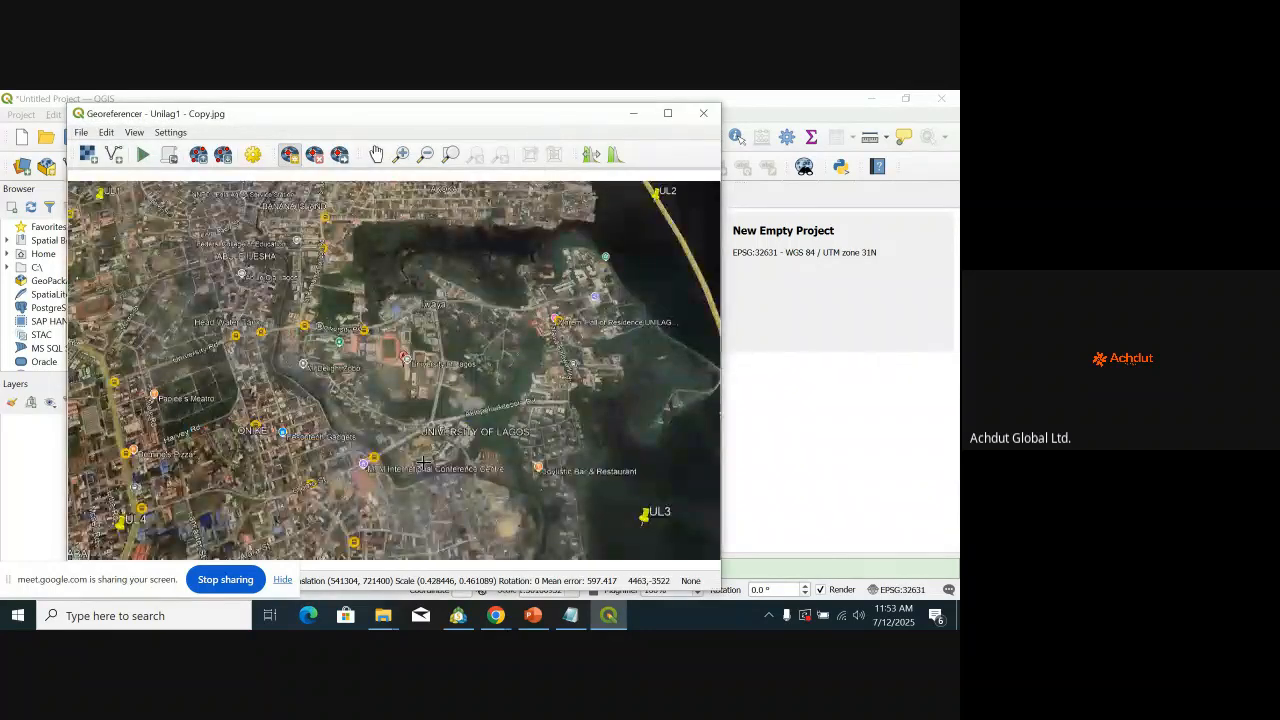
# Step: Pick a ground control point at the tip of the UL1 pin on the Unilag1 - Copy image
pyautogui.scroll(-1, 457, 401)
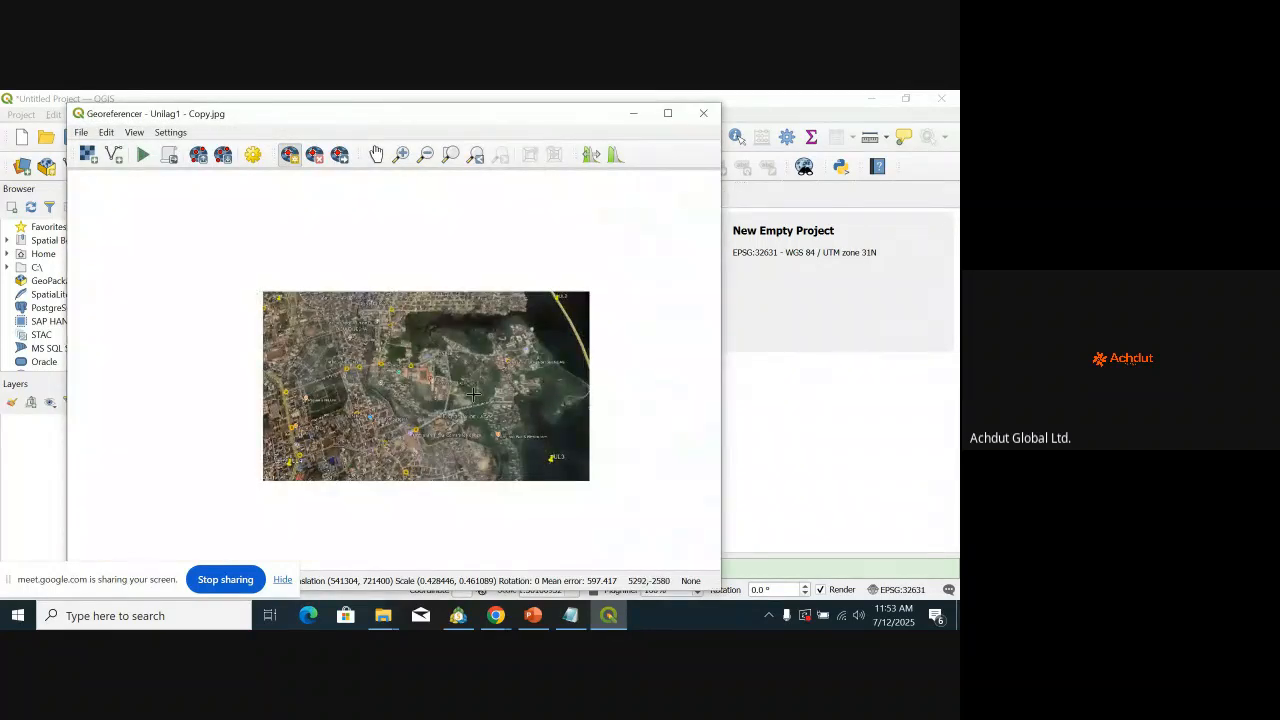
pyautogui.scroll(1, 473, 394)
pyautogui.scroll(-1, 258, 318)
pyautogui.scroll(1, 230, 326)
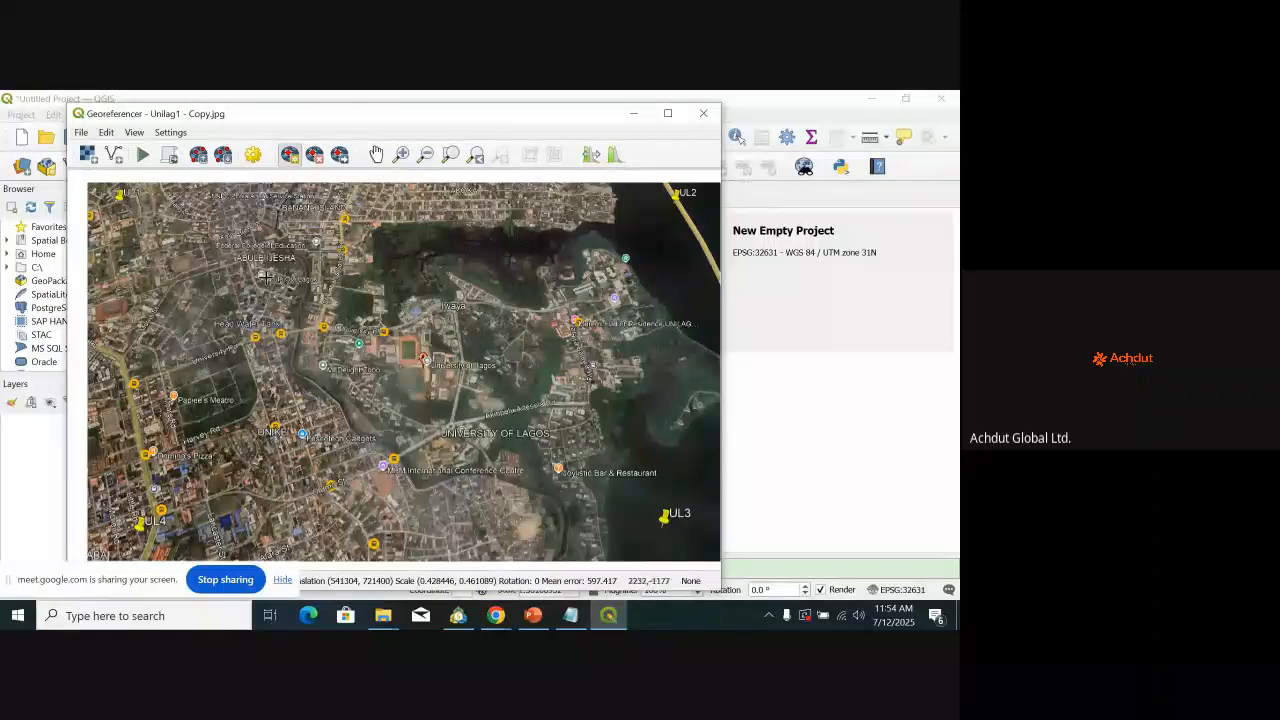
pyautogui.scroll(3, 134, 194)
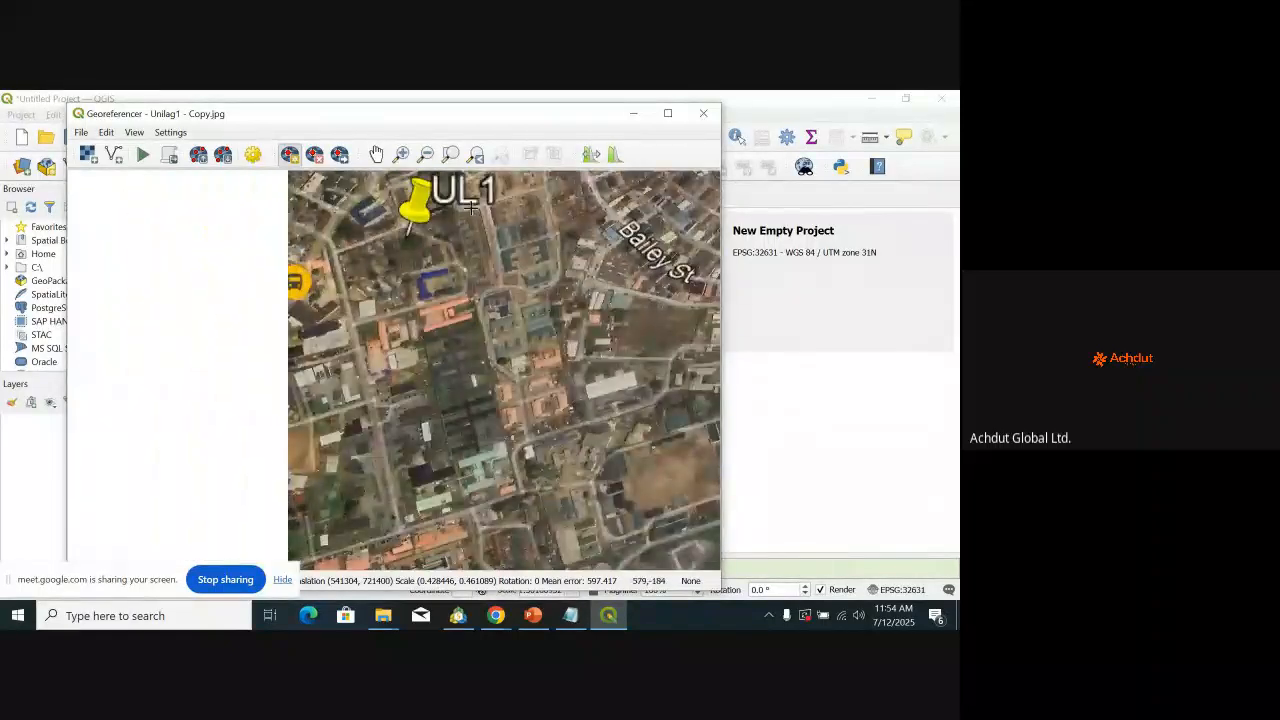
pyautogui.scroll(2, 356, 272)
pyautogui.scroll(2, 356, 272)
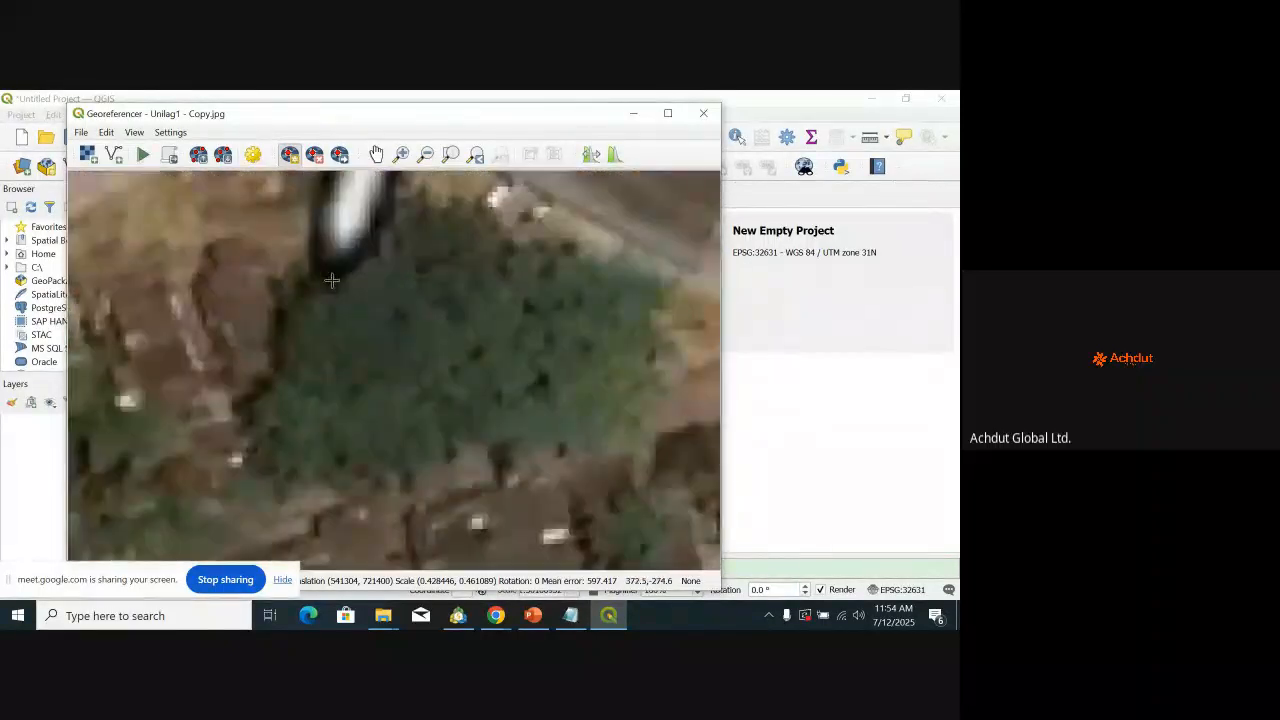
pyautogui.scroll(-2, 340, 300)
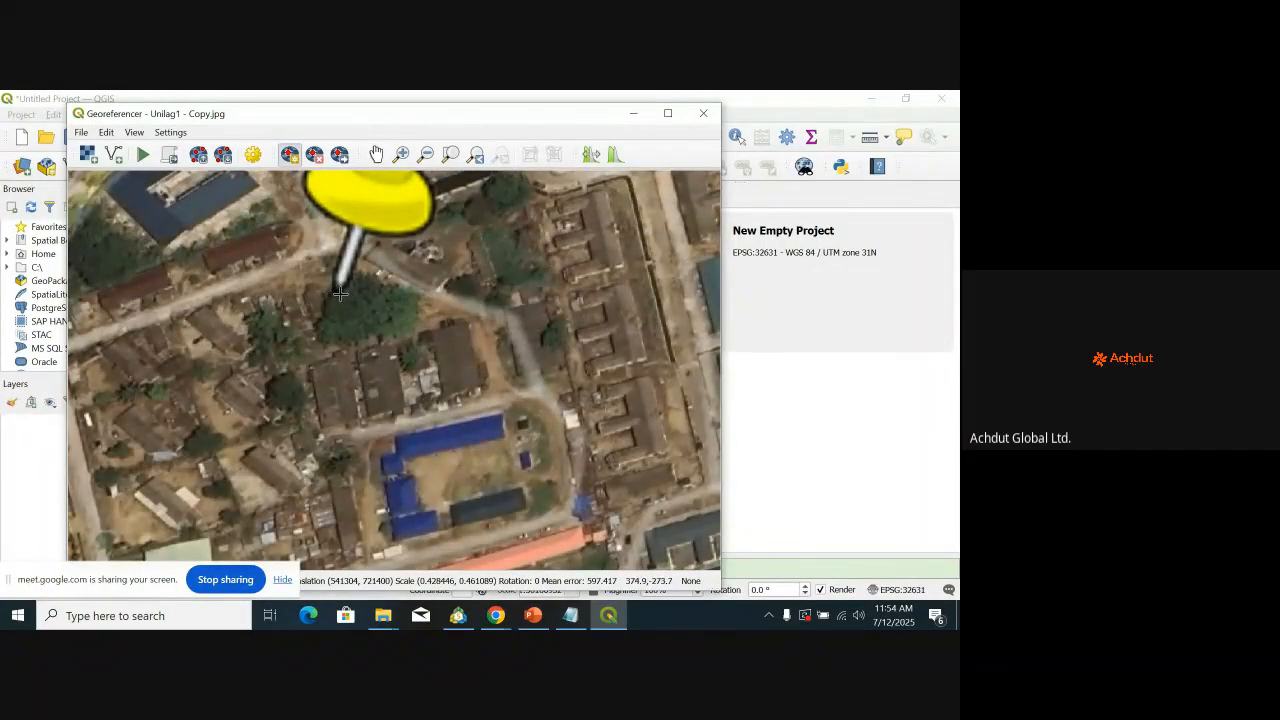
pyautogui.scroll(-1, 328, 293)
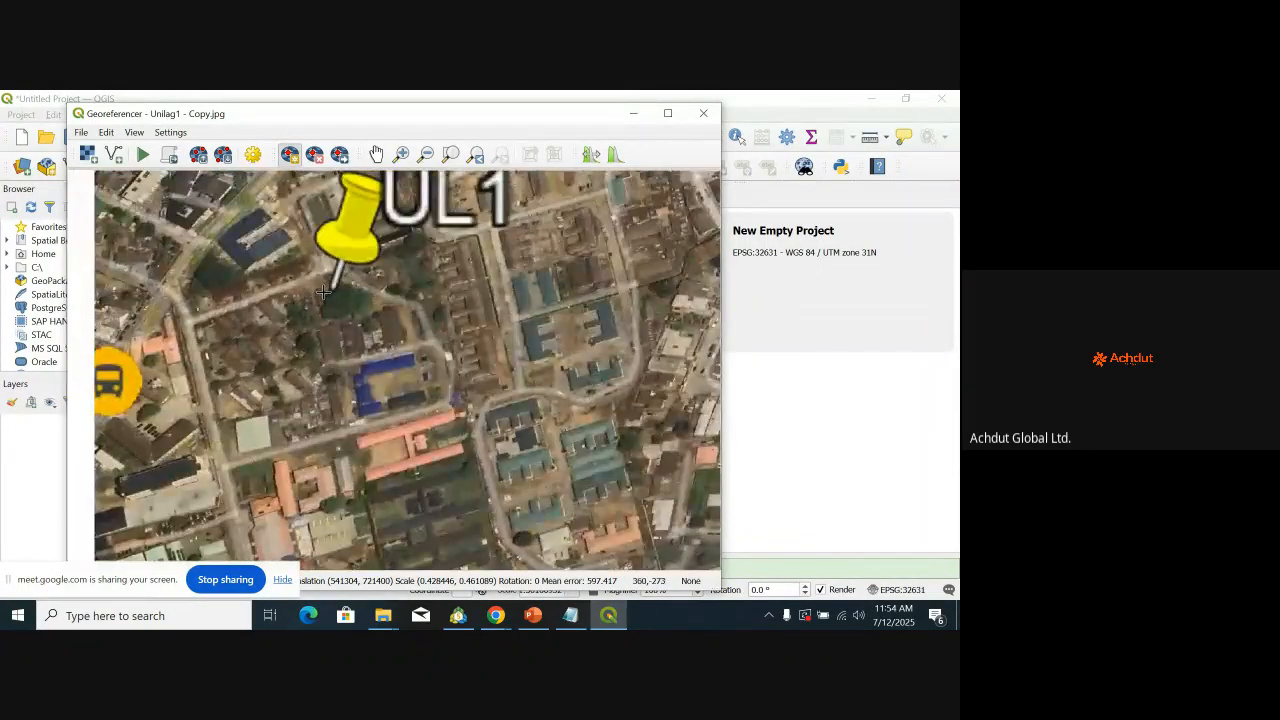
pyautogui.scroll(-1, 333, 293)
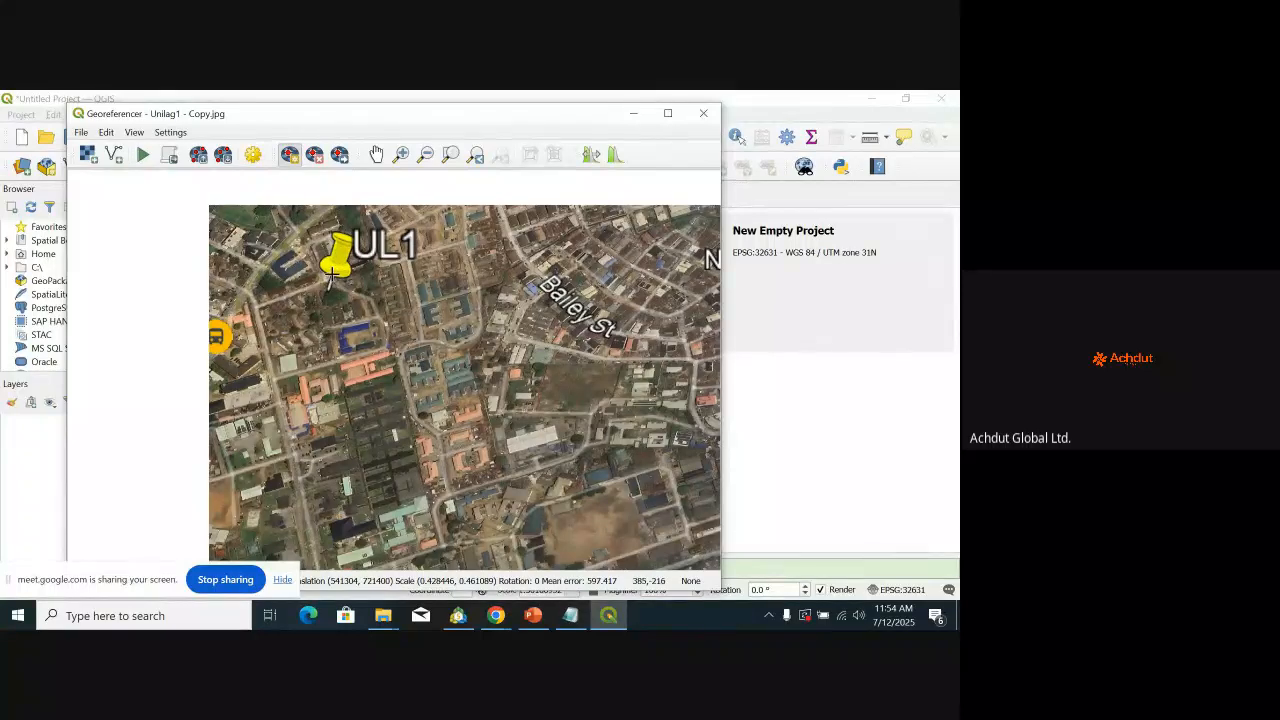
pyautogui.scroll(-2, 328, 287)
pyautogui.scroll(6, 335, 292)
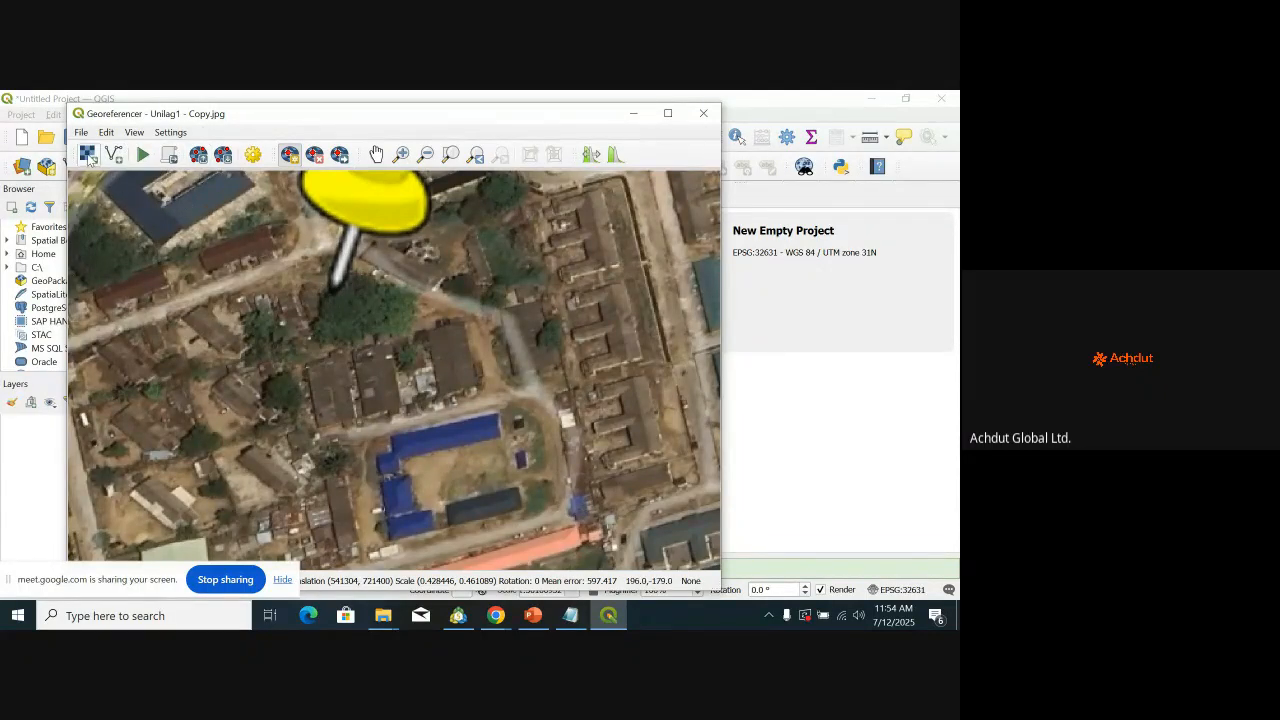
pyautogui.click(331, 292)
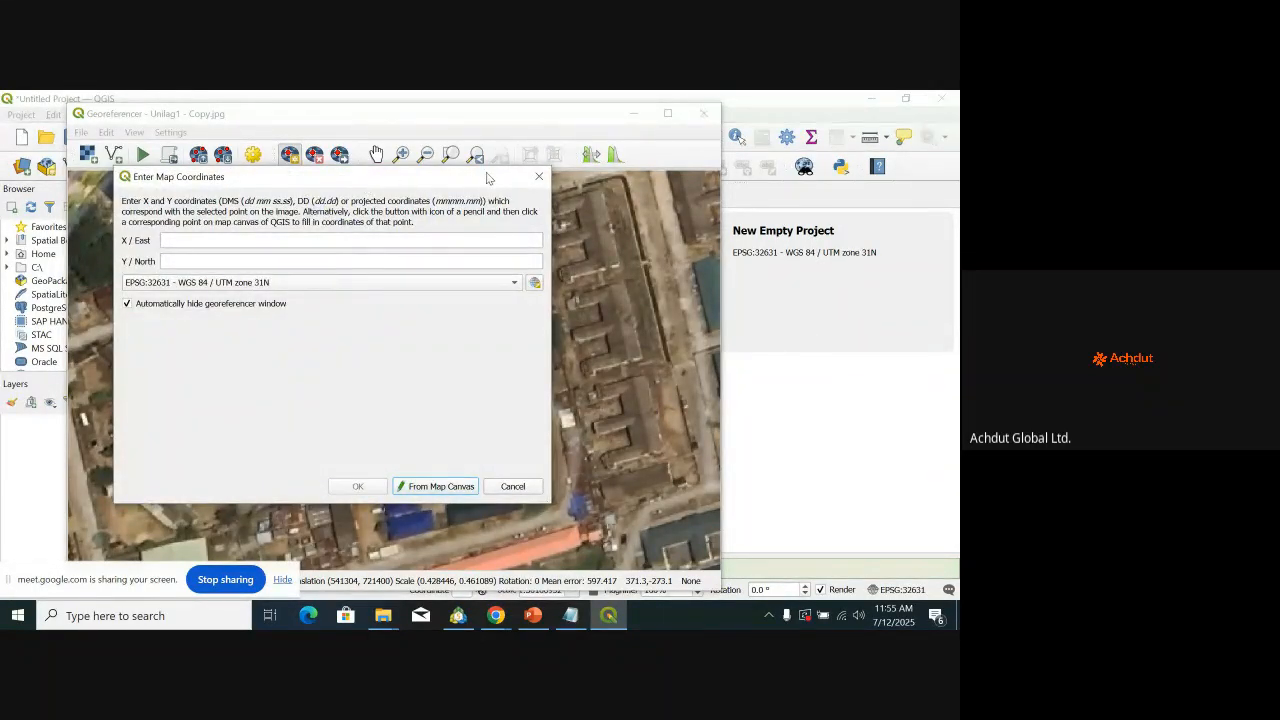
# Step: Copy UL1's easting 541275.00 from the GIS Training Data file in Notepad into X / East for the new control point
pyautogui.click(223, 243)
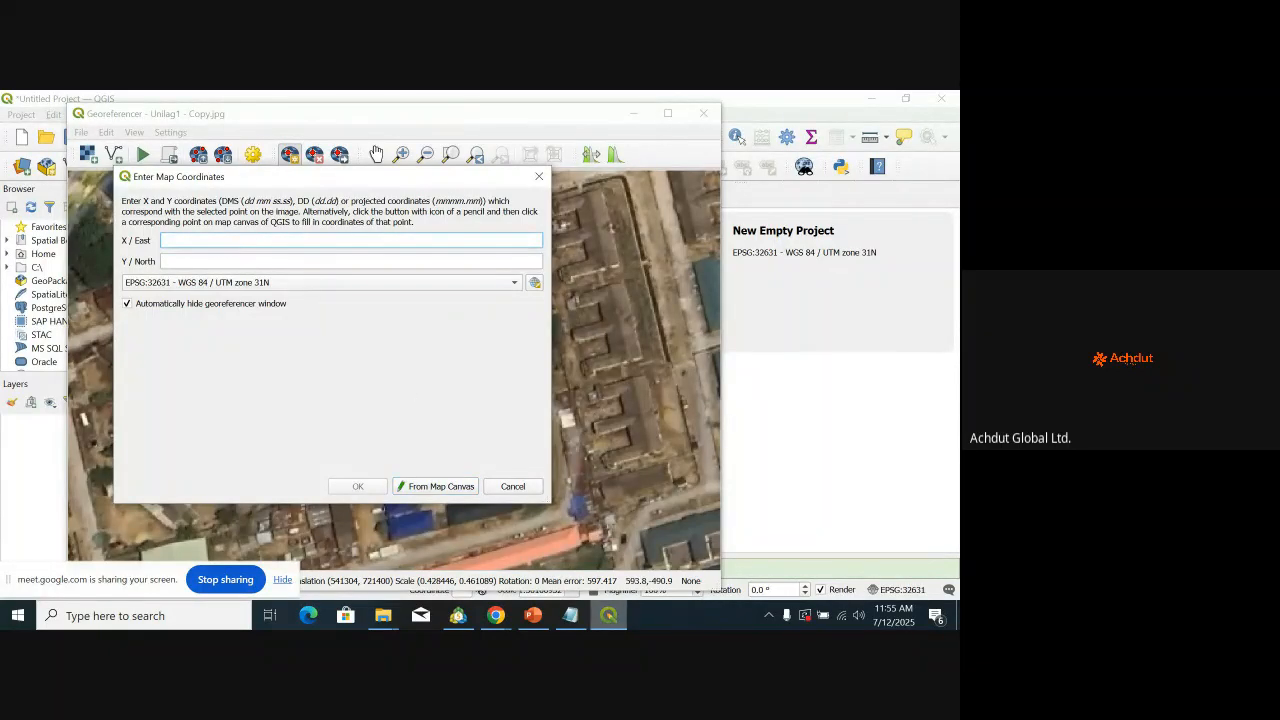
pyautogui.click(570, 615)
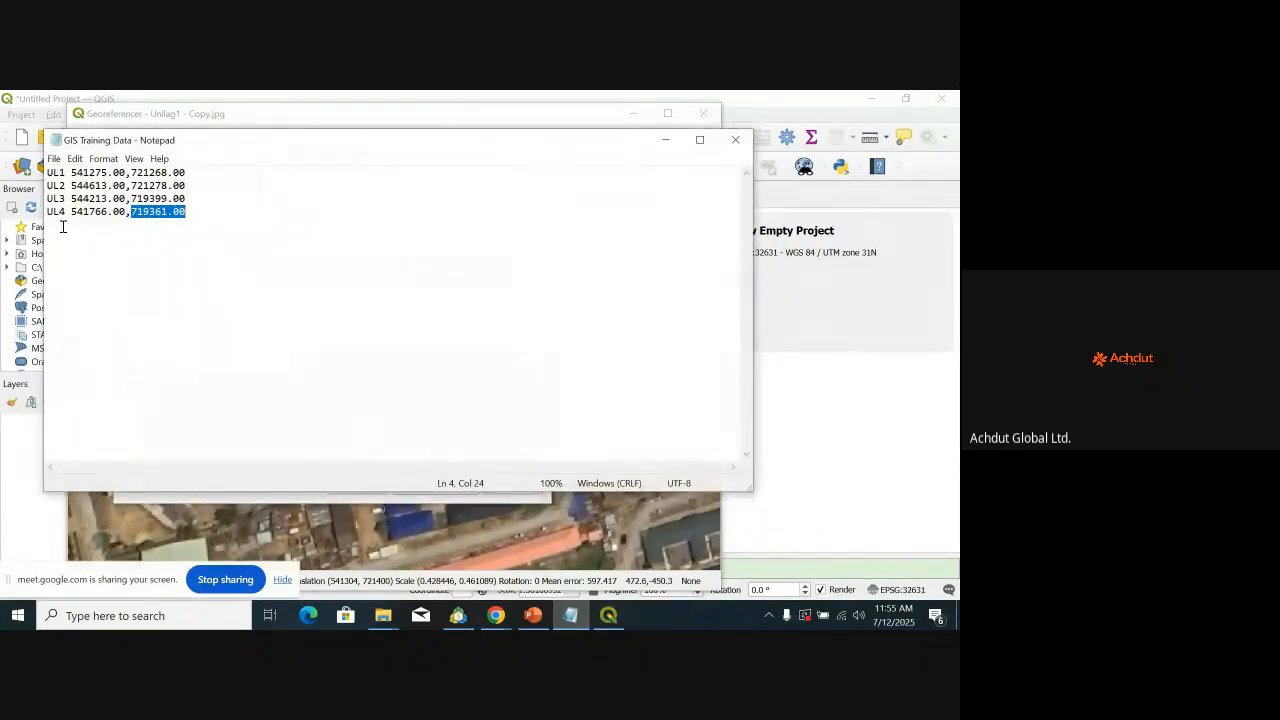
pyautogui.click(104, 174)
pyautogui.moveTo(72, 173); pyautogui.dragTo(127, 173)
pyautogui.hotkey('ctrl', 'c')
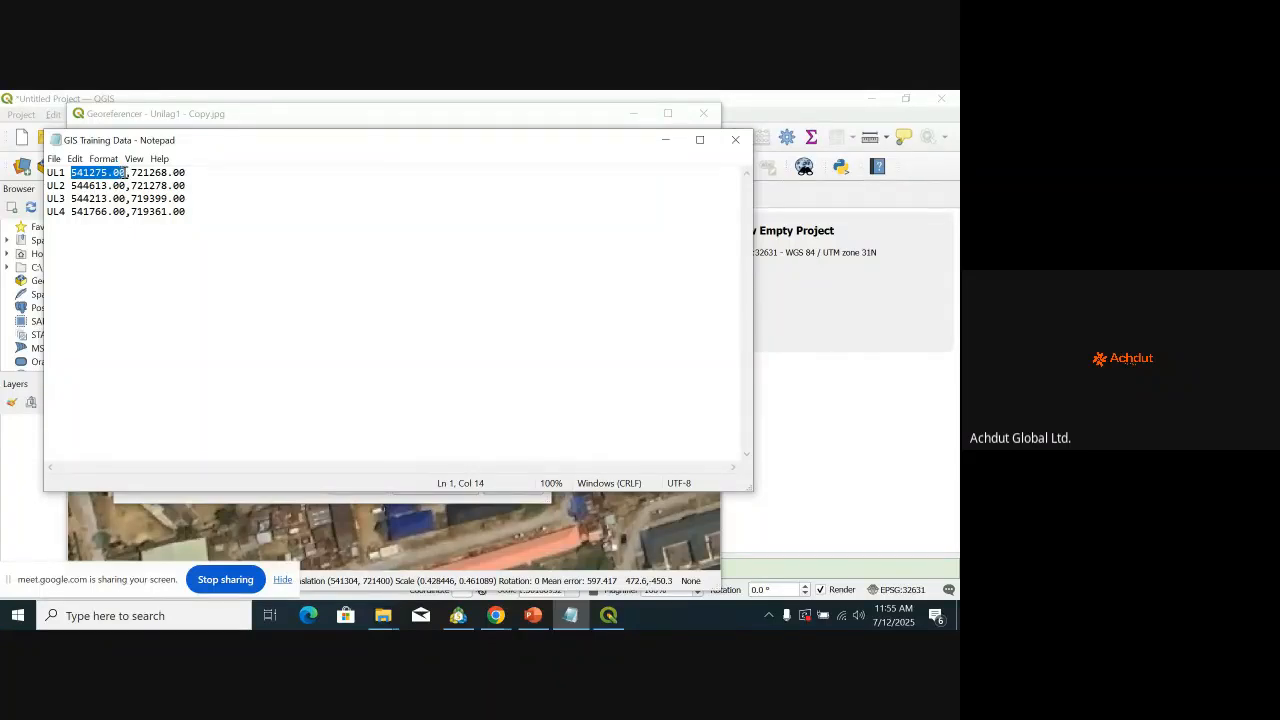
pyautogui.click(665, 141)
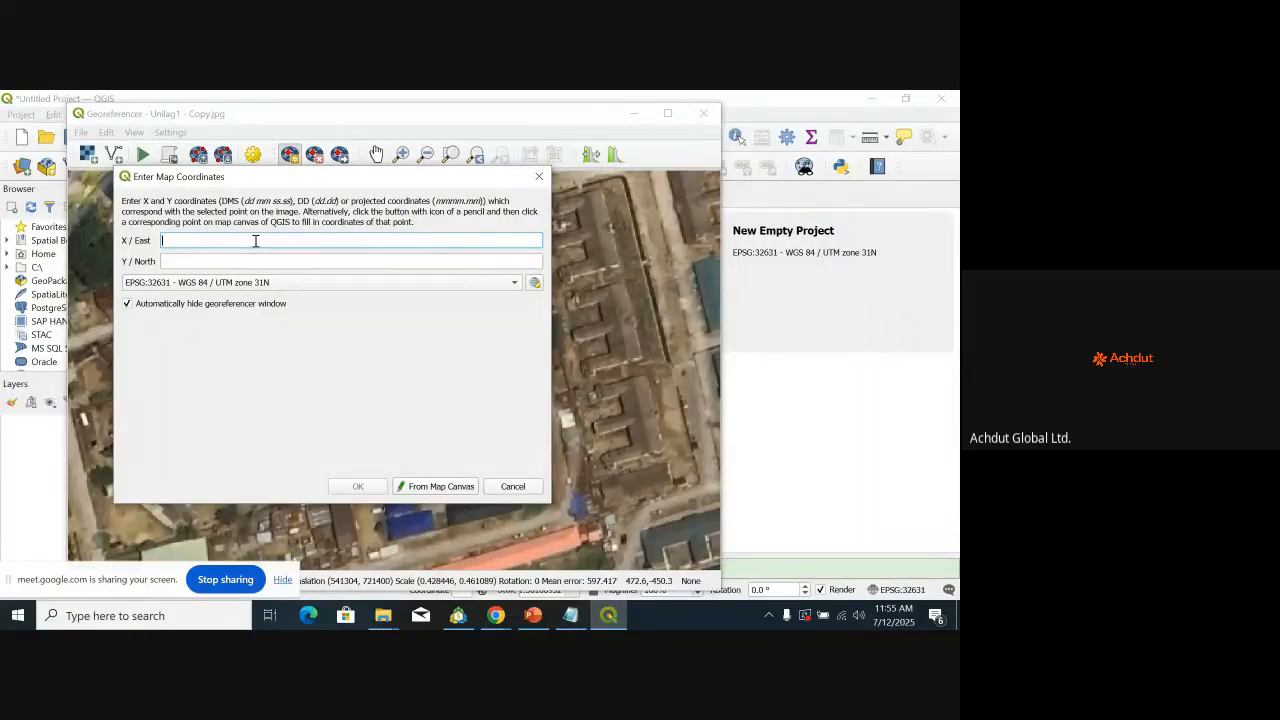
pyautogui.hotkey('ctrl', 'v')
# Step: Copy UL1's northing 721268.00 from Notepad into Y / North, choose the project CRS EPSG:32631, and accept the point
pyautogui.click(267, 260)
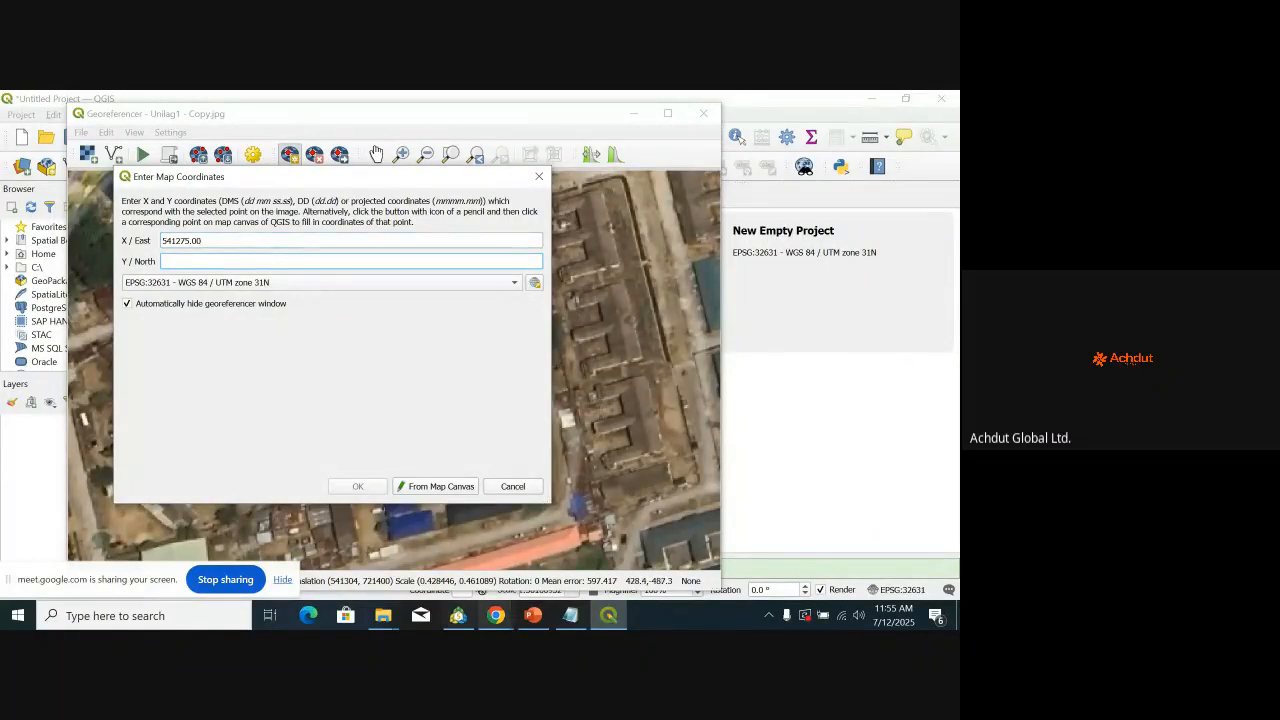
pyautogui.click(570, 615)
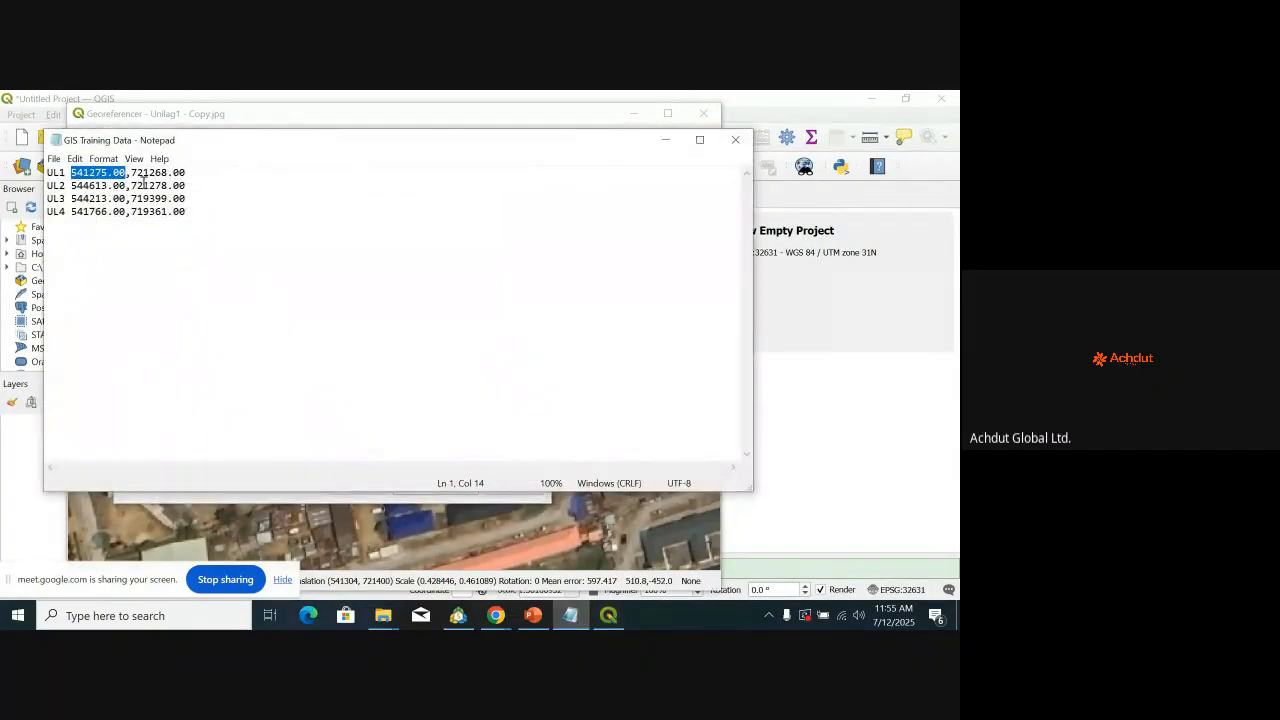
pyautogui.moveTo(130, 174); pyautogui.dragTo(171, 180)
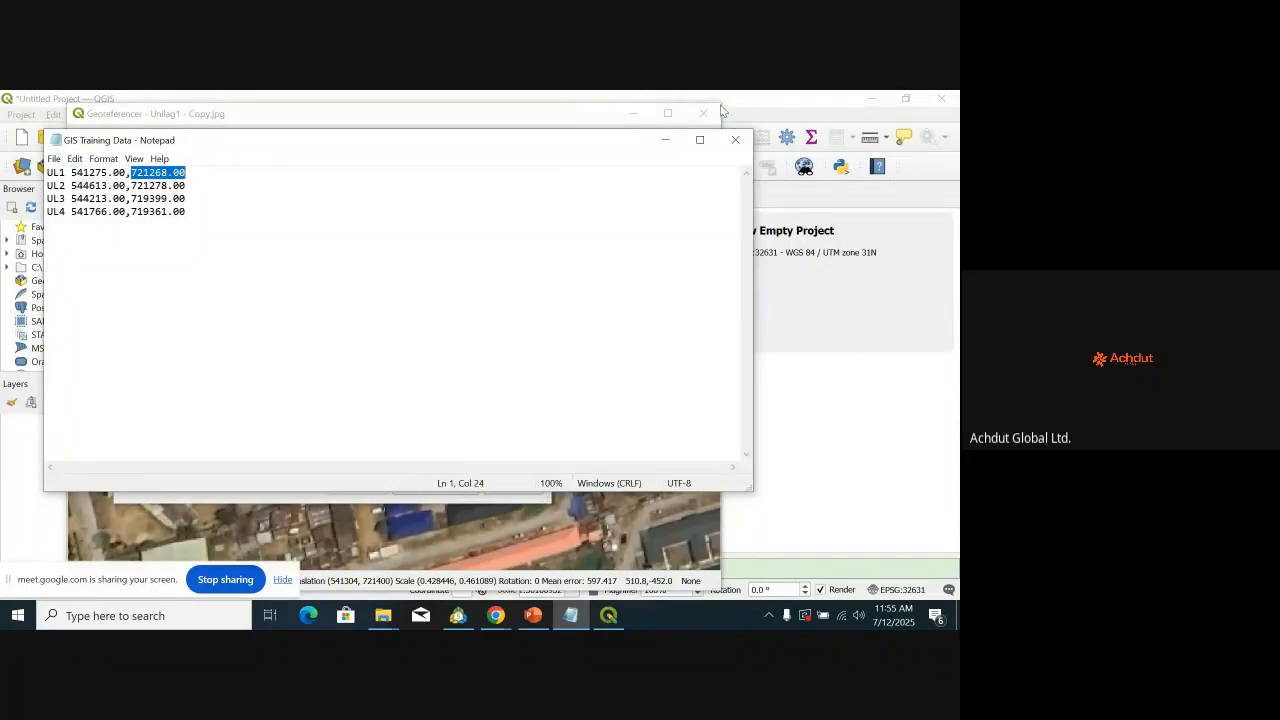
pyautogui.click(665, 139)
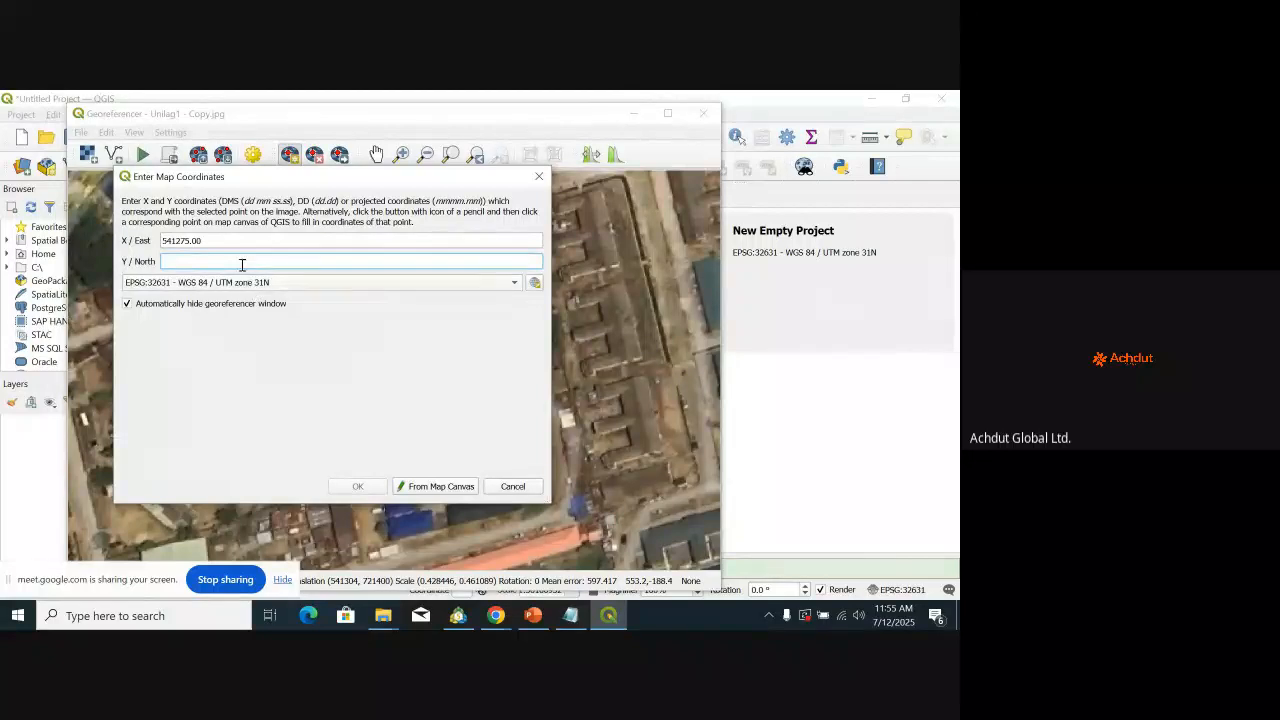
pyautogui.write('721268.00')
pyautogui.click(347, 283)
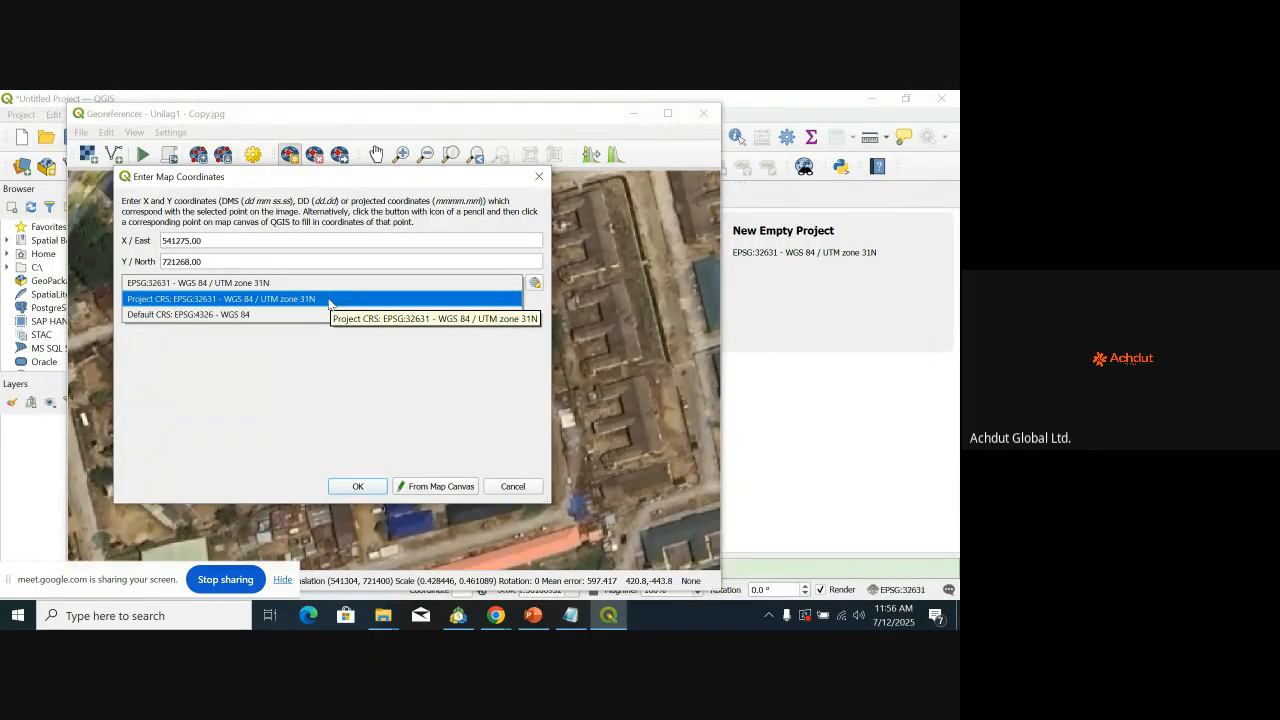
pyautogui.click(328, 299)
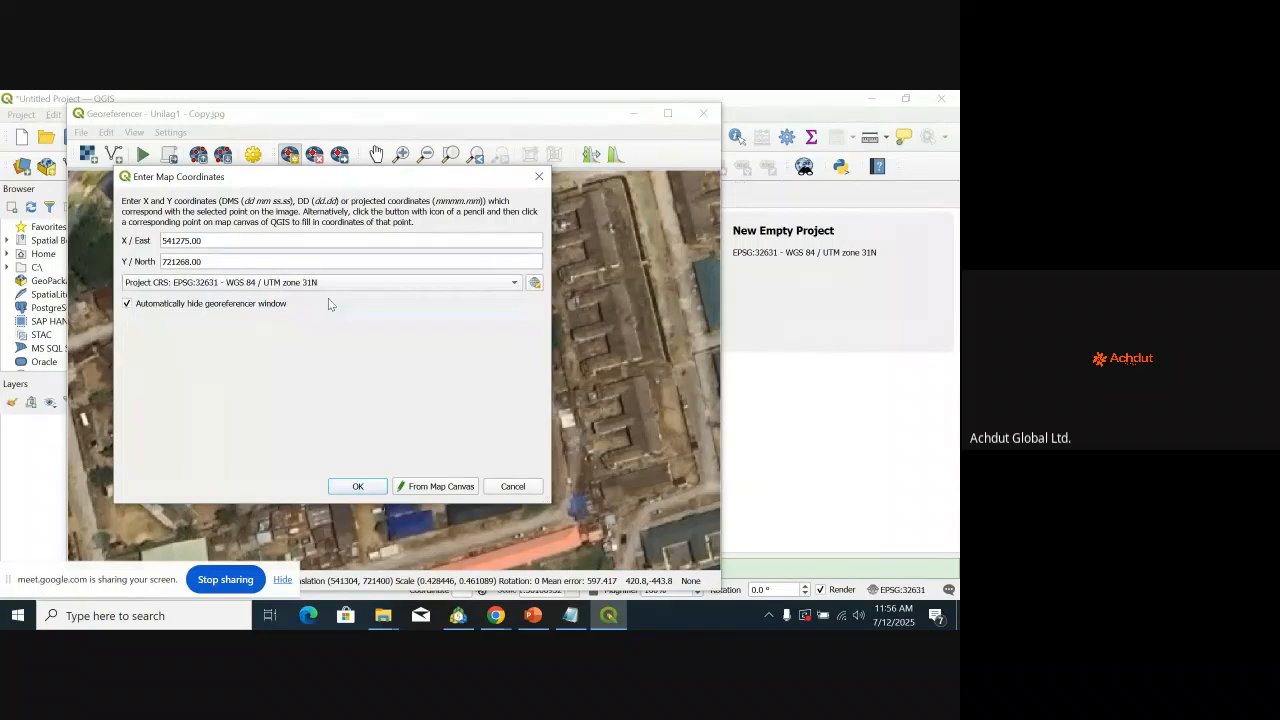
pyautogui.click(357, 487)
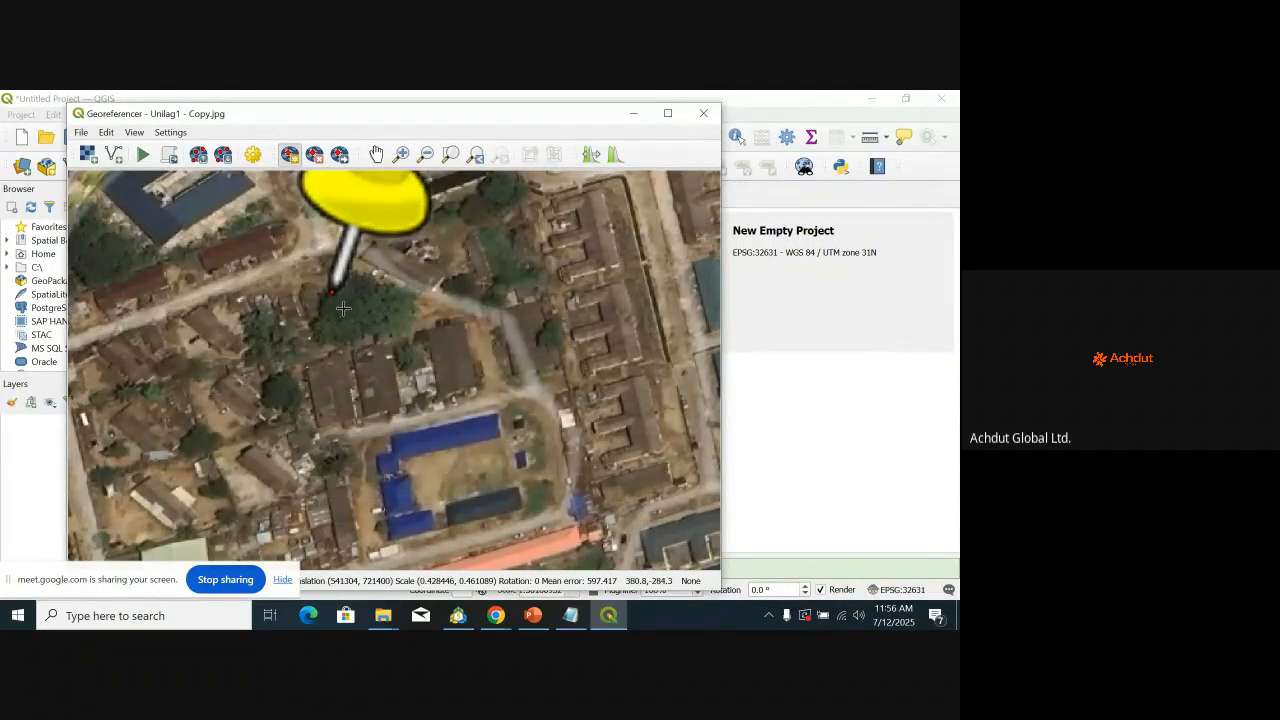
# Step: Pick a ground control point at the tip of the UL2 pin on the image
pyautogui.scroll(-2, 325, 325)
pyautogui.scroll(-4, 325, 325)
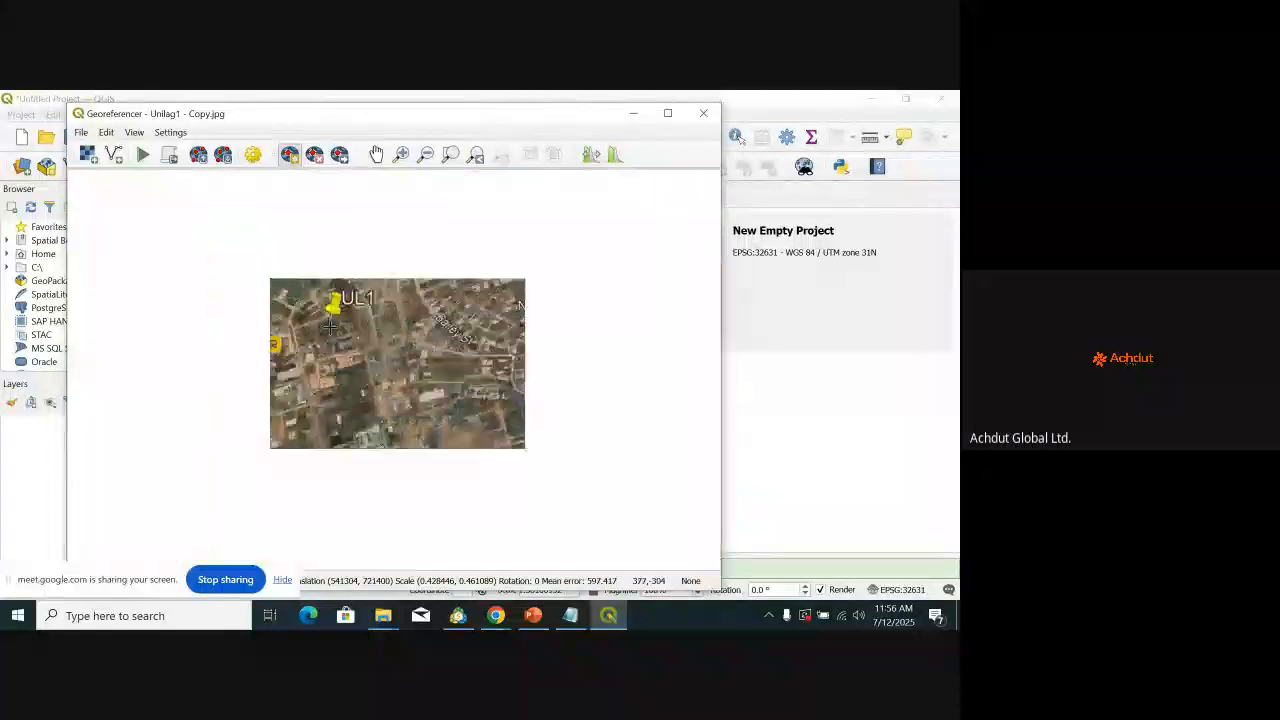
pyautogui.scroll(5, 505, 302)
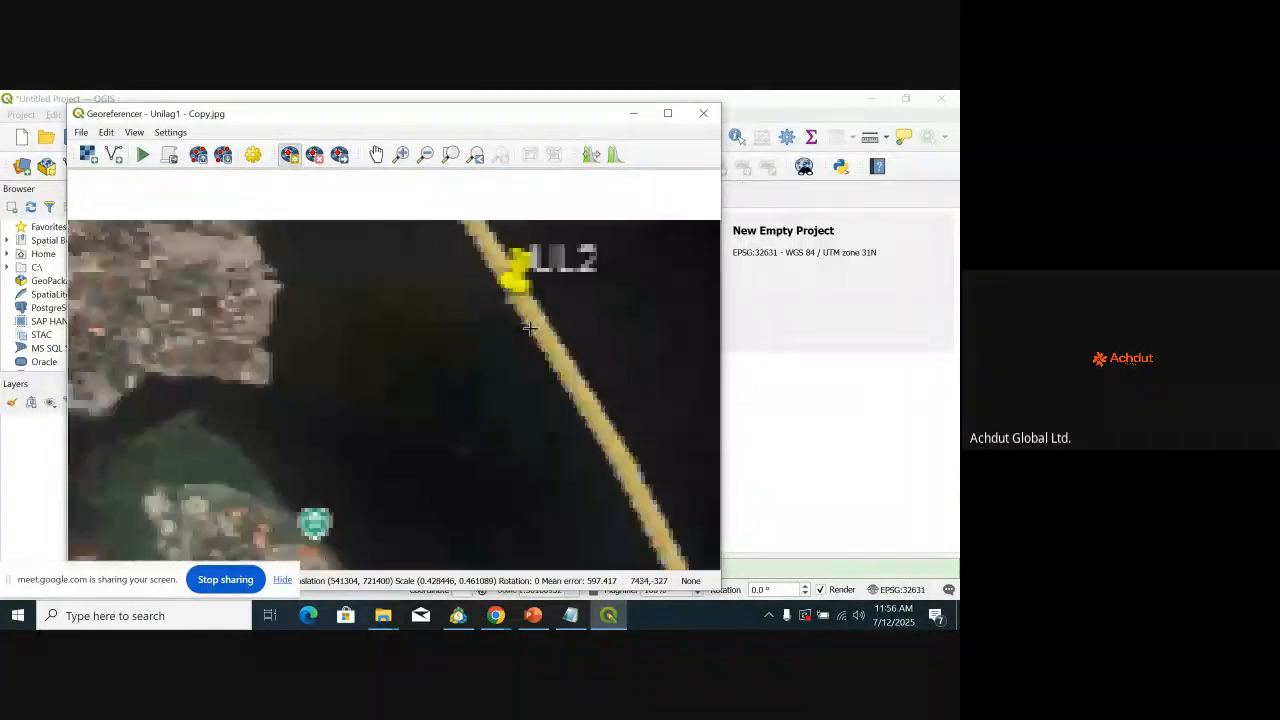
pyautogui.scroll(2, 505, 302)
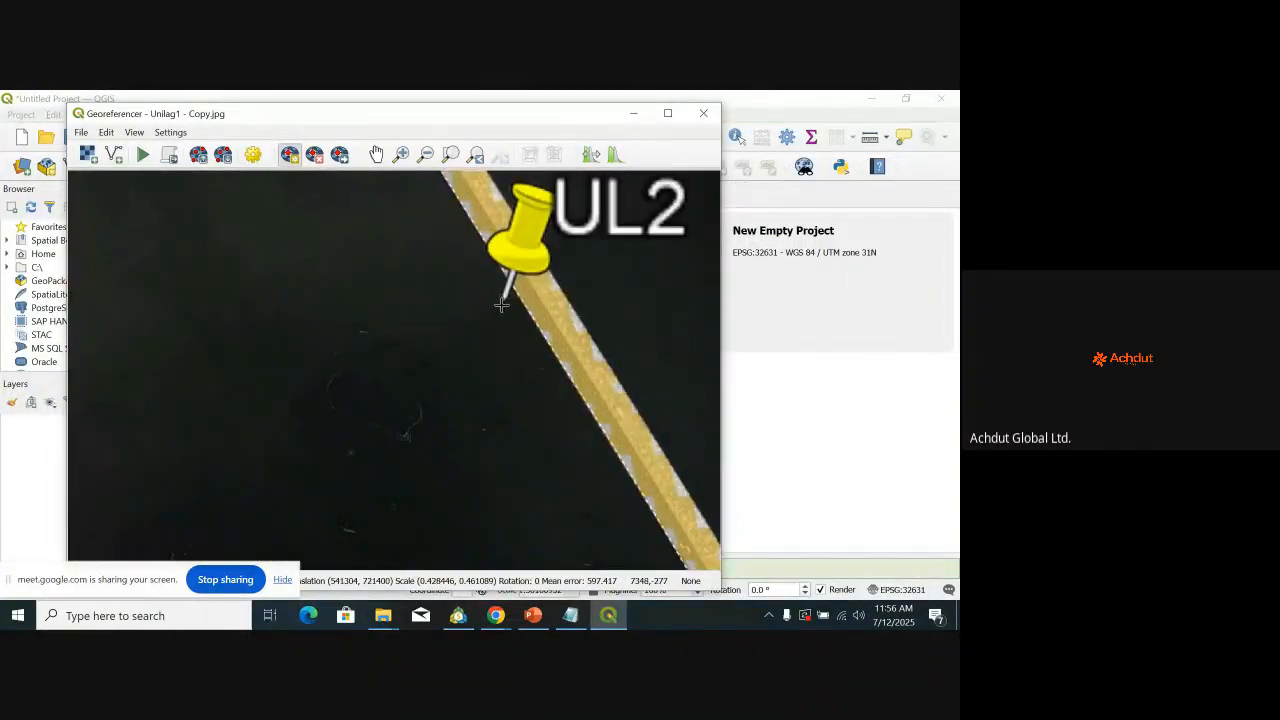
pyautogui.click(502, 302)
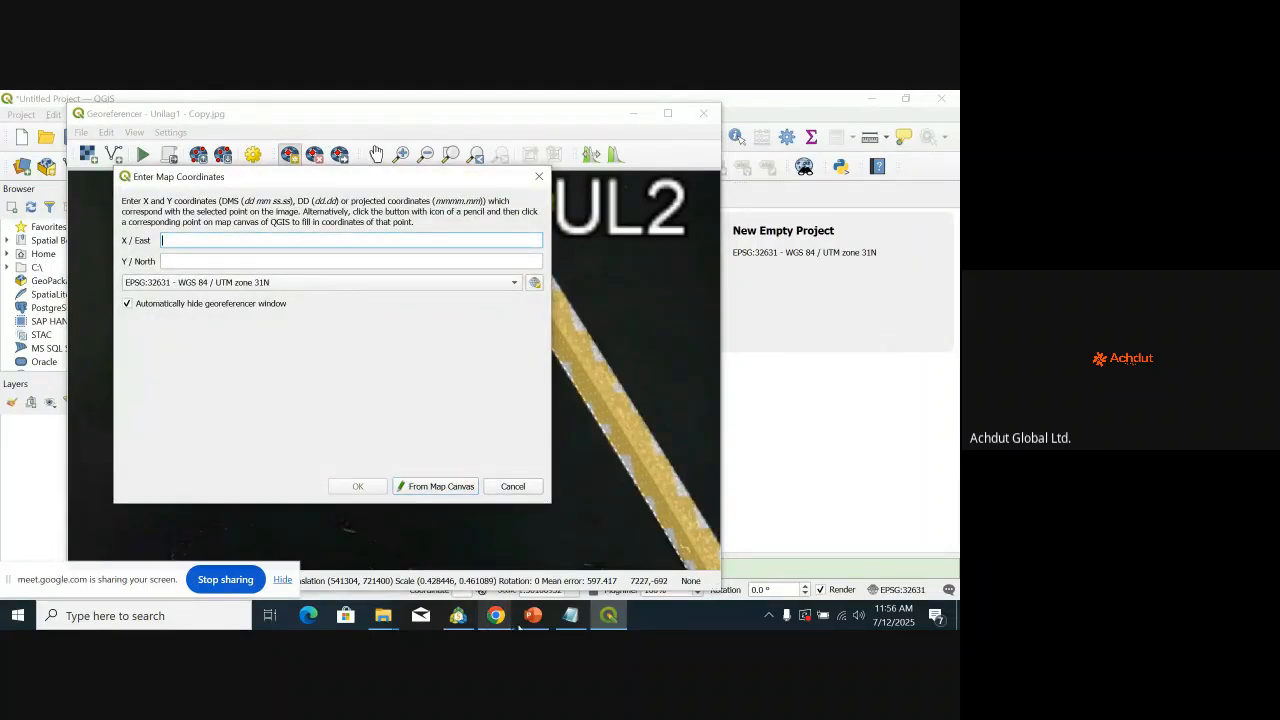
# Step: Copy UL2's easting 544613.00 from the Notepad coordinate list into X / East
pyautogui.click(570, 615)
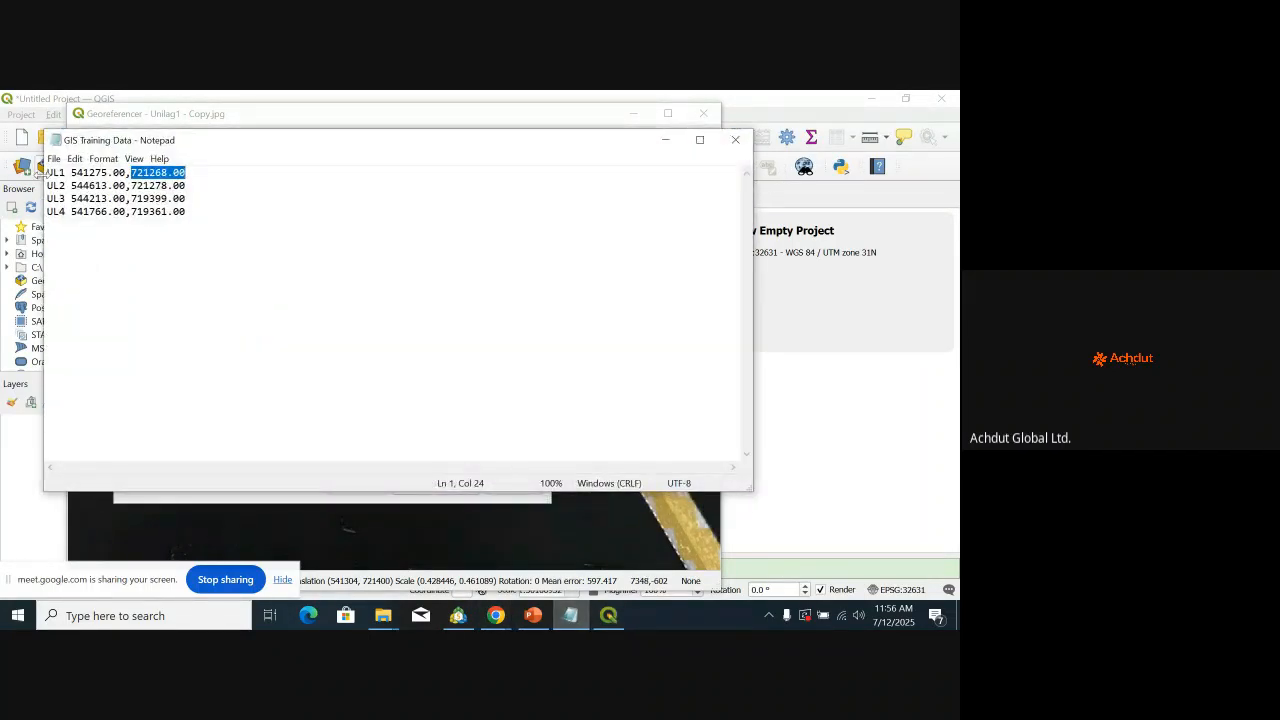
pyautogui.moveTo(72, 186); pyautogui.dragTo(126, 186)
pyautogui.hotkey('ctrl', 'c')
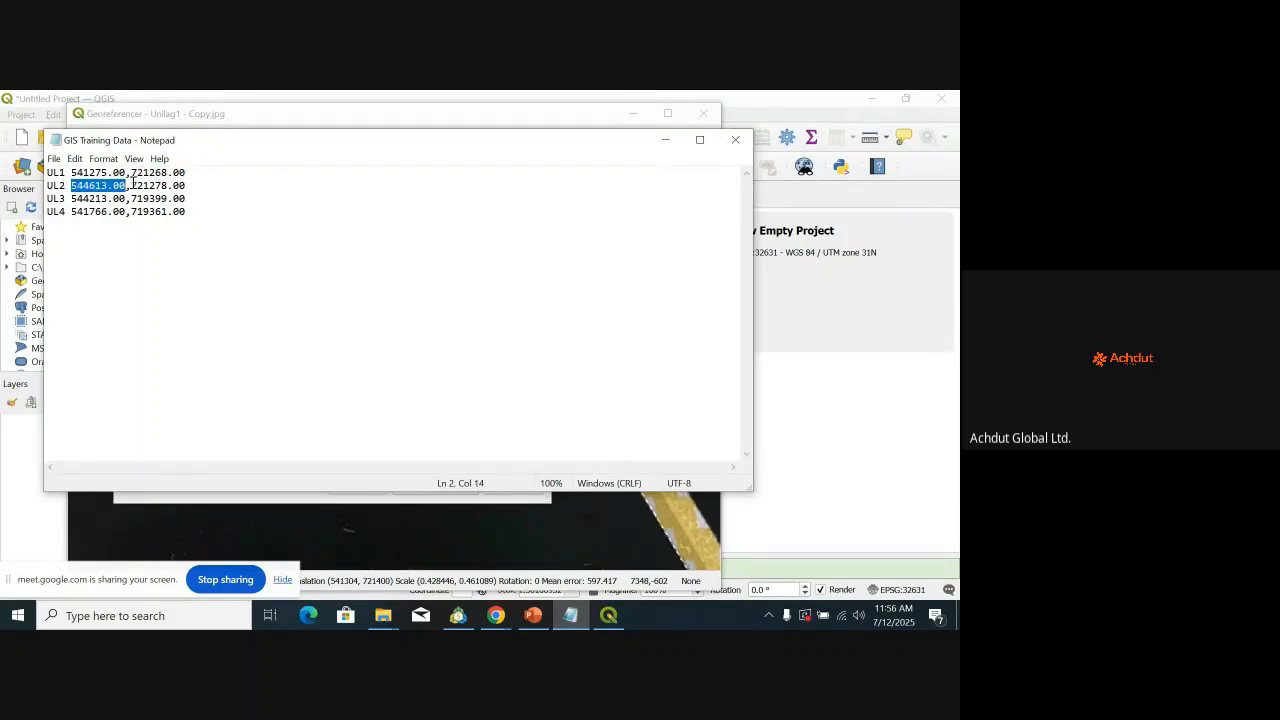
pyautogui.click(665, 139)
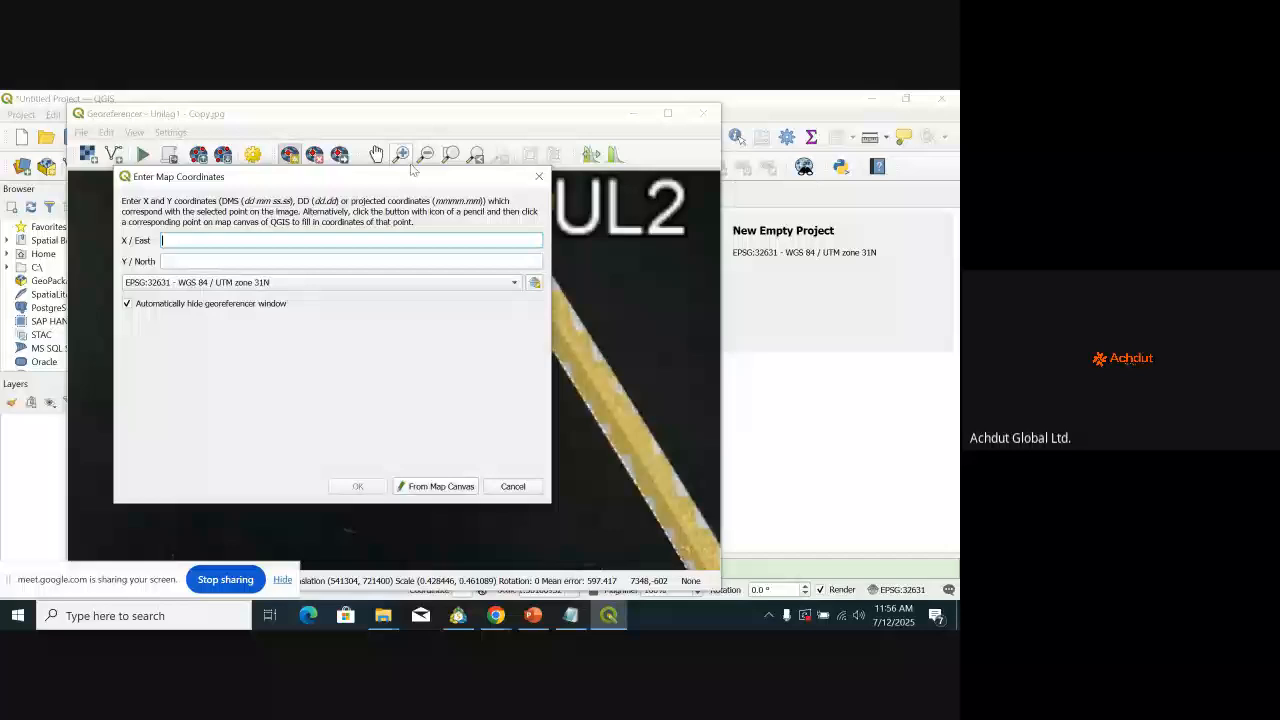
pyautogui.hotkey('ctrl', 'v')
# Step: Copy UL2's northing 721278.00 from the Notepad coordinate list into Y / North and accept the point
pyautogui.click(281, 261)
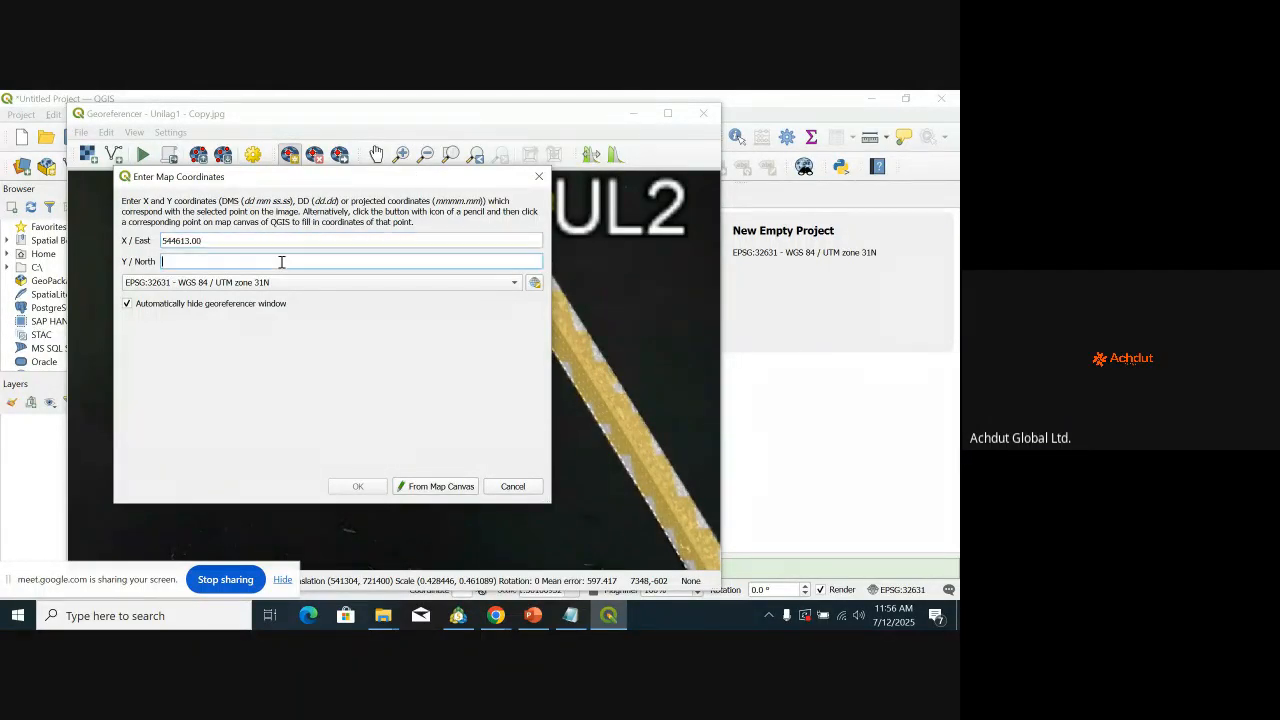
pyautogui.click(570, 615)
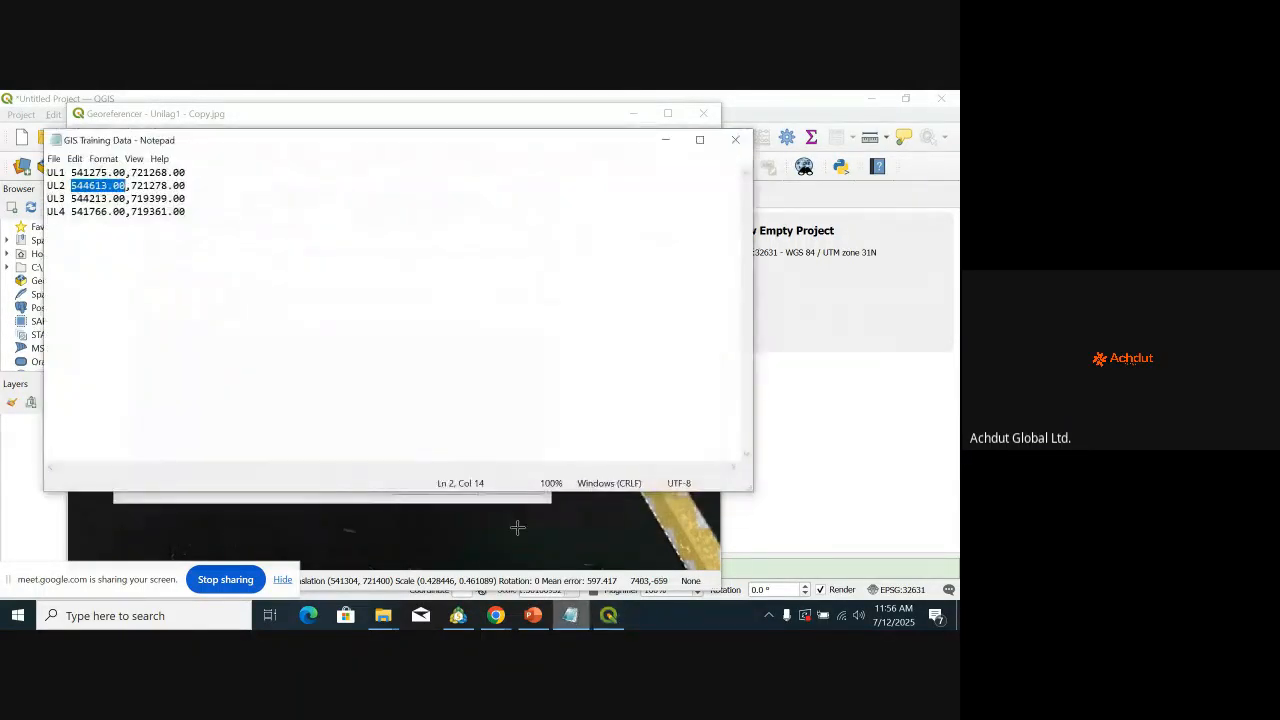
pyautogui.moveTo(131, 186); pyautogui.dragTo(199, 187)
pyautogui.hotkey('ctrl', 'c')
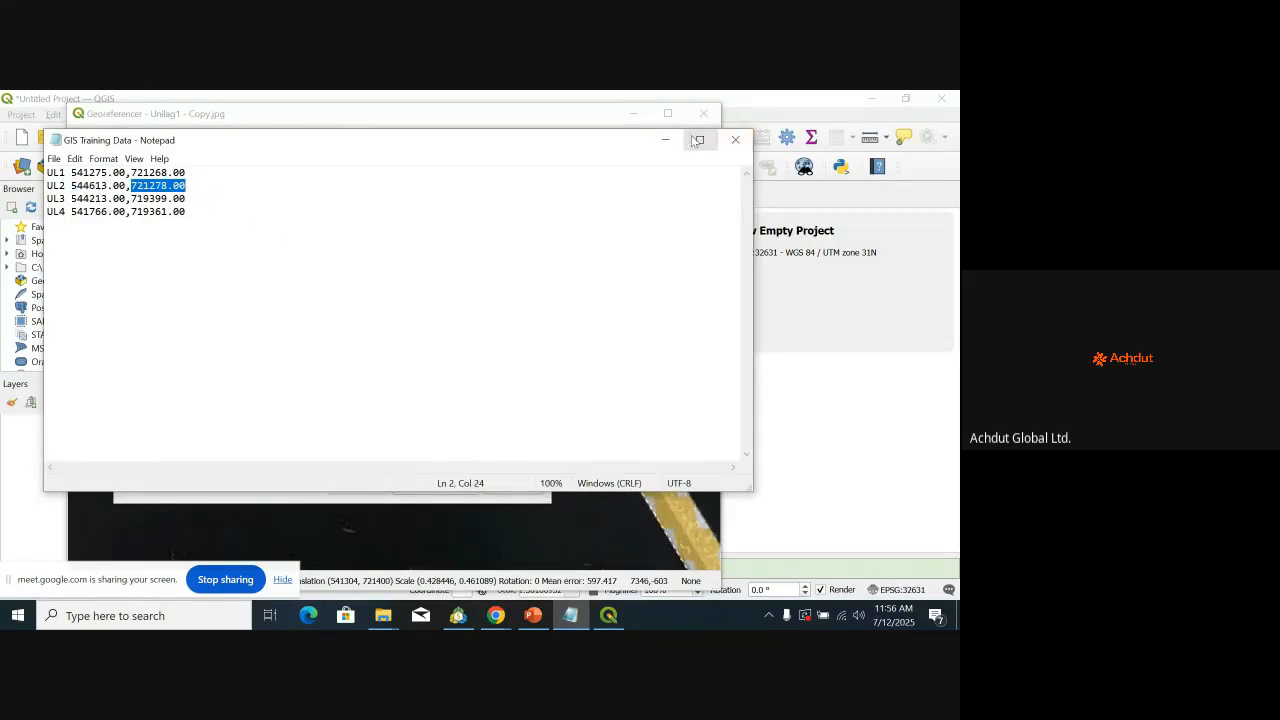
pyautogui.click(665, 139)
pyautogui.click(270, 263)
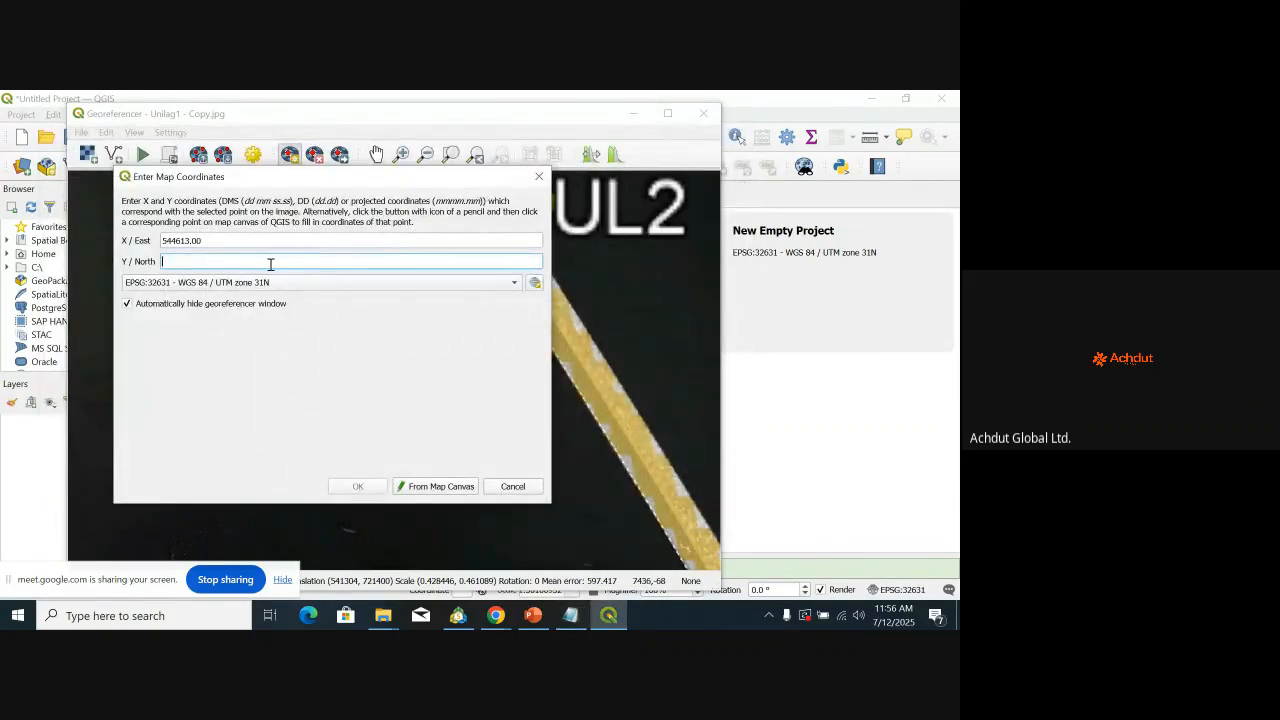
pyautogui.hotkey('ctrl', 'v')
pyautogui.click(357, 486)
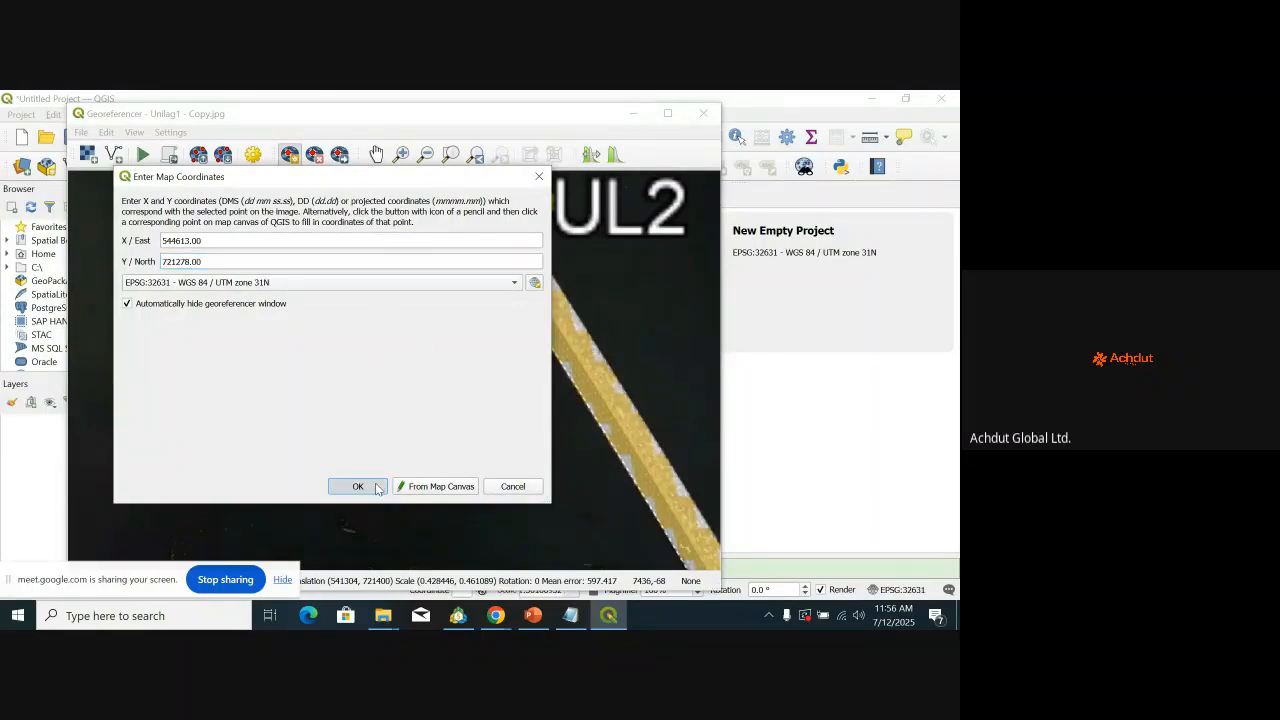
# Step: Pick a ground control point at the tip of the UL3 pin on the image
pyautogui.scroll(-3, 455, 303)
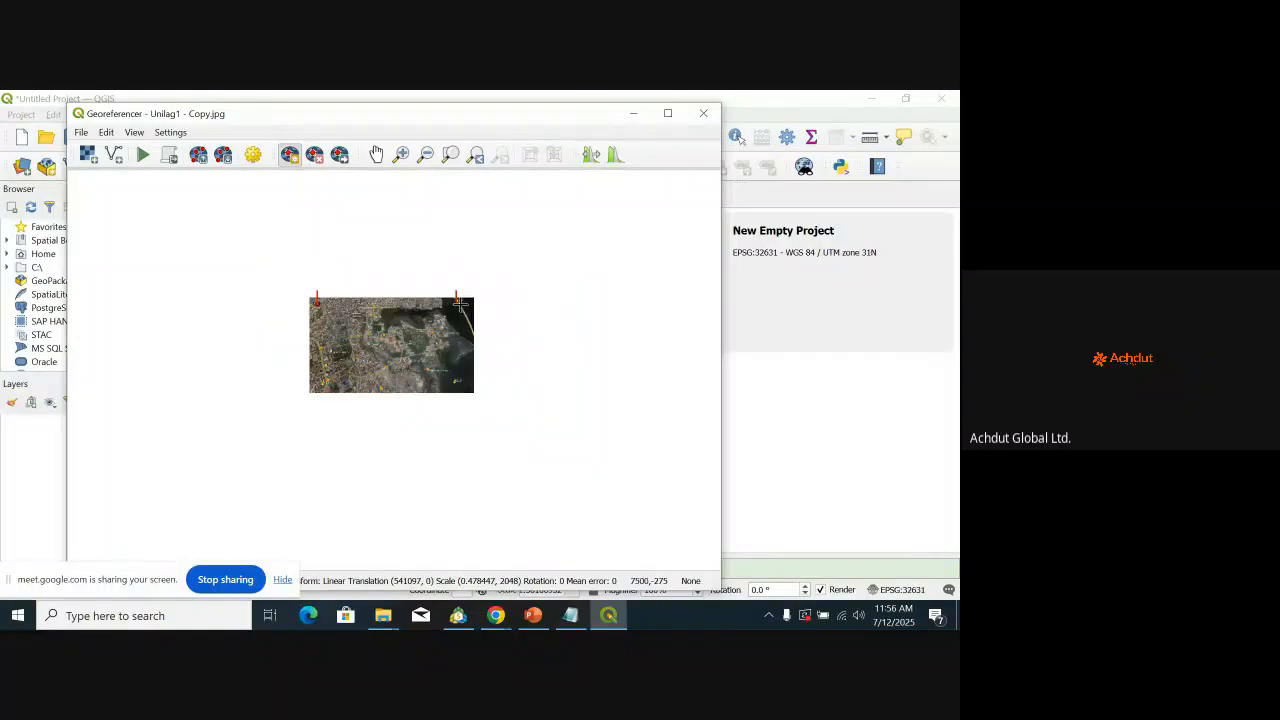
pyautogui.scroll(3, 470, 388)
pyautogui.scroll(3, 512, 358)
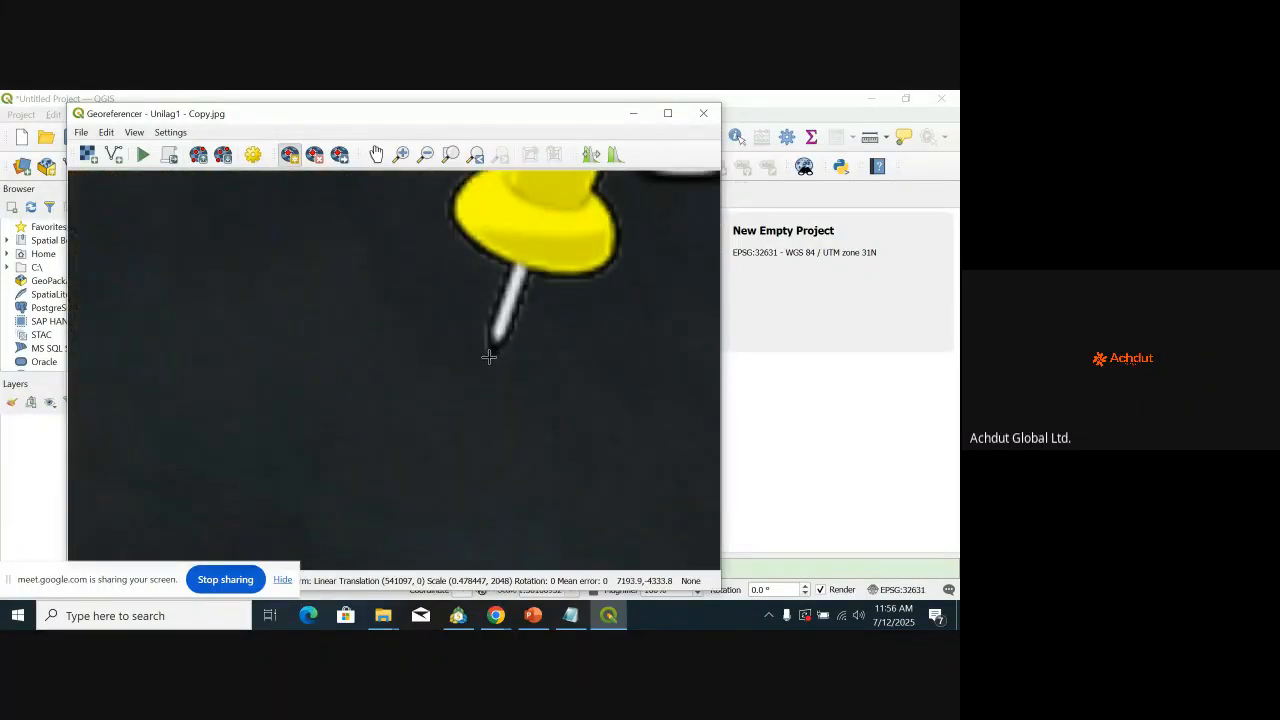
pyautogui.click(489, 357)
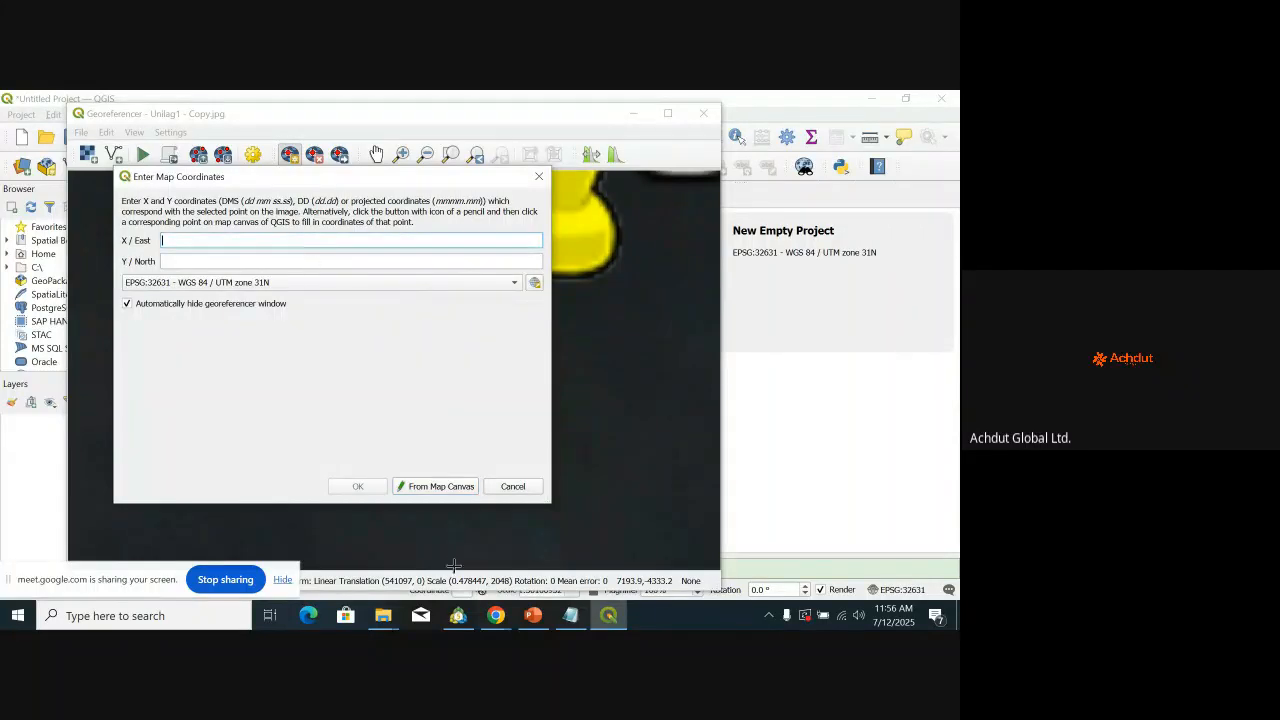
# Step: Copy UL3's easting 544213.00 from the Notepad coordinate list into X / East
pyautogui.click(570, 615)
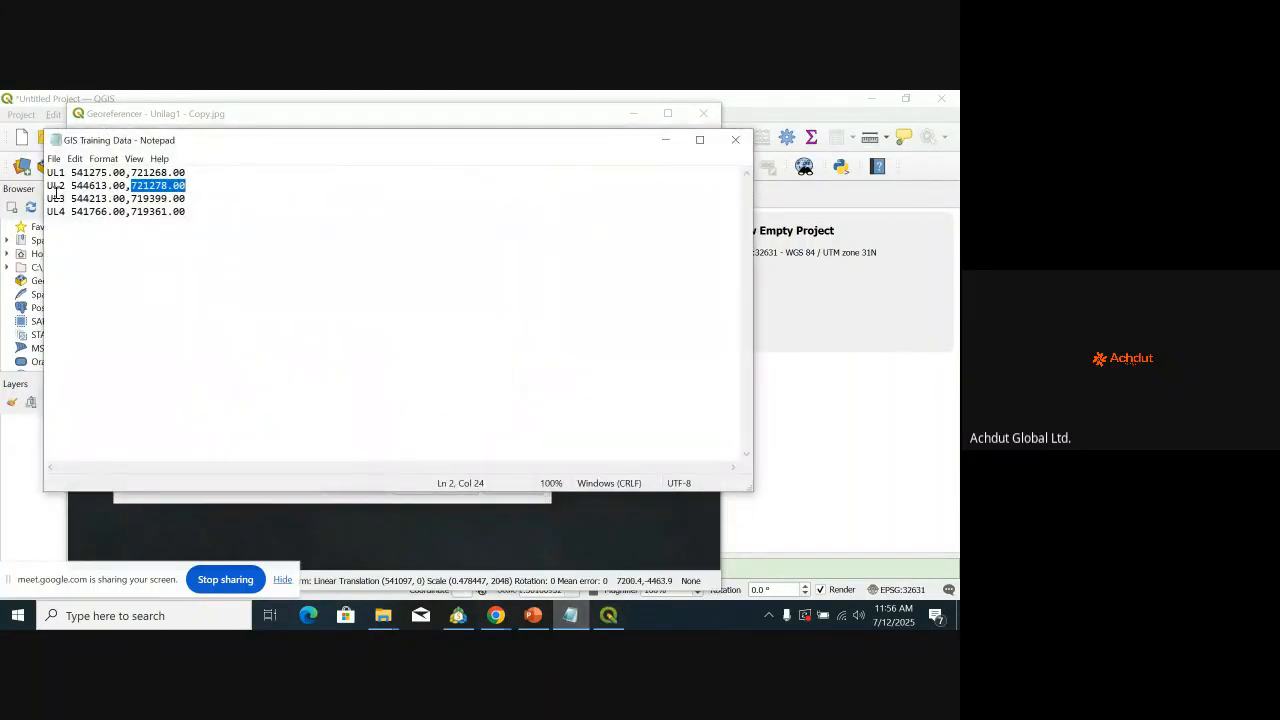
pyautogui.moveTo(72, 197); pyautogui.dragTo(126, 198)
pyautogui.hotkey('ctrl', 'c')
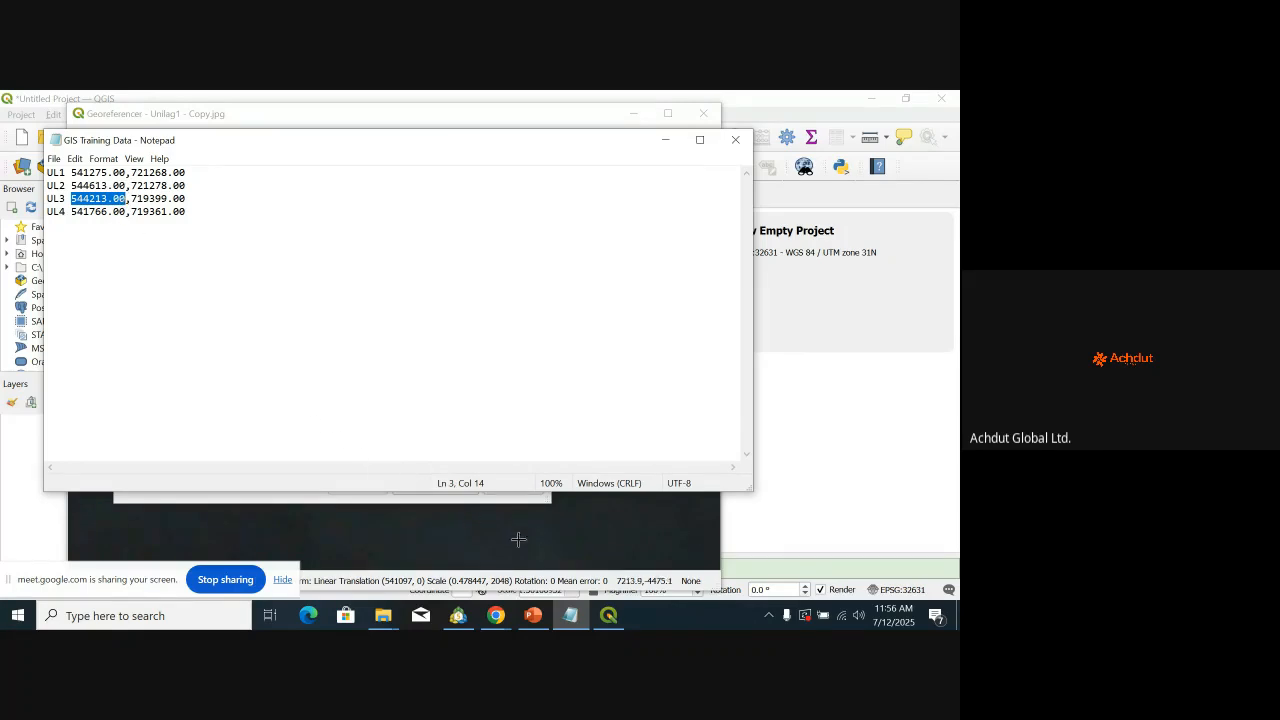
pyautogui.click(608, 615)
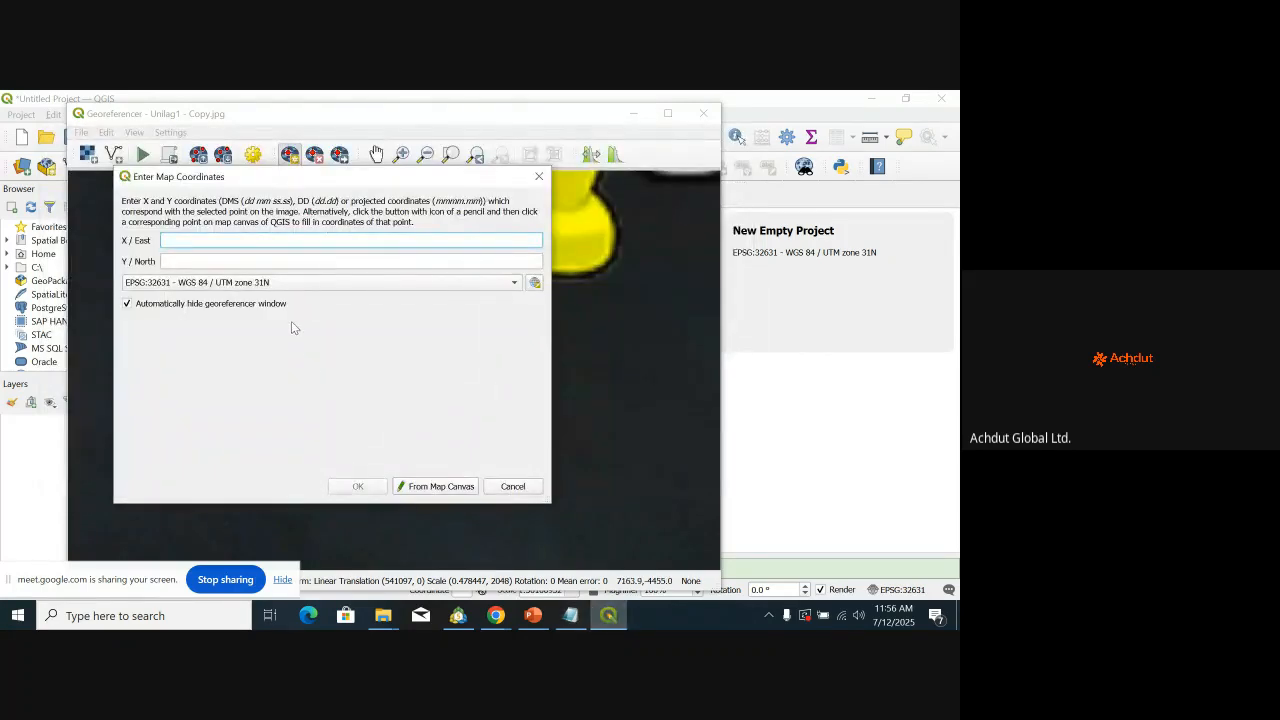
pyautogui.hotkey('ctrl', 'v')
# Step: Copy UL3's northing 719399.00 from the Notepad coordinate list into Y / North and accept the point
pyautogui.click(253, 261)
pyautogui.click(570, 615)
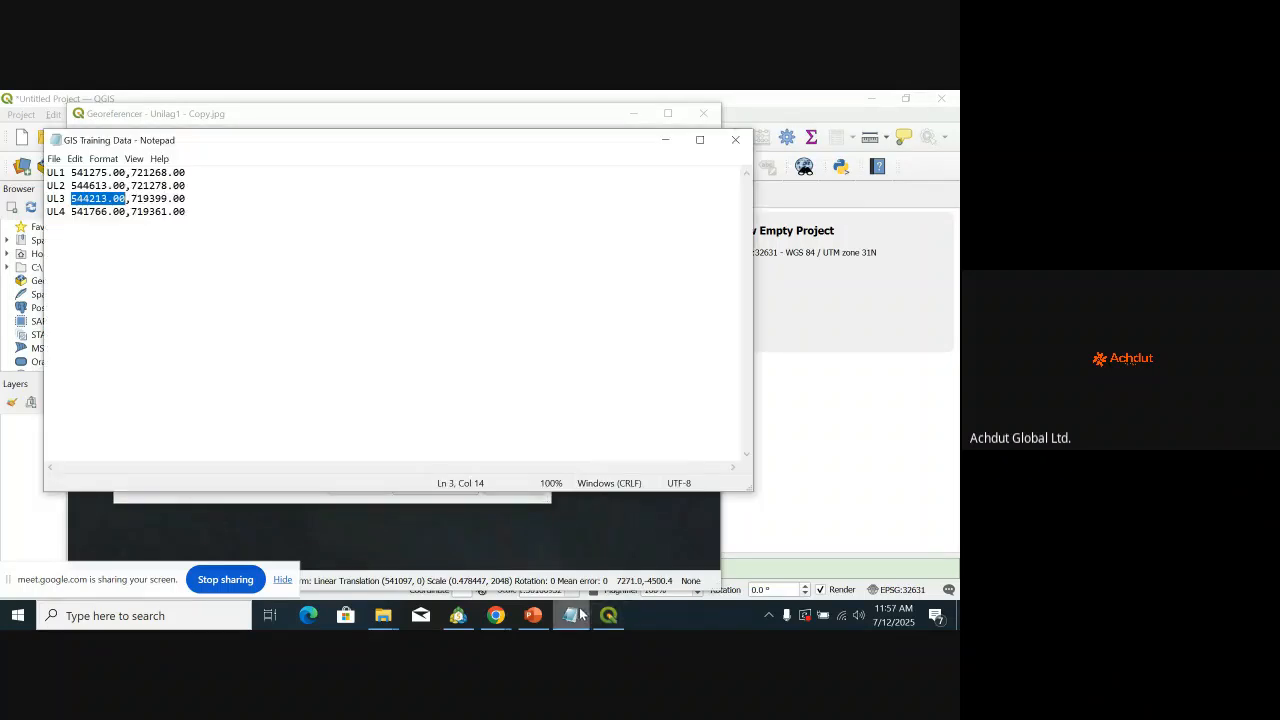
pyautogui.moveTo(132, 198); pyautogui.dragTo(191, 198)
pyautogui.hotkey('ctrl', 'c')
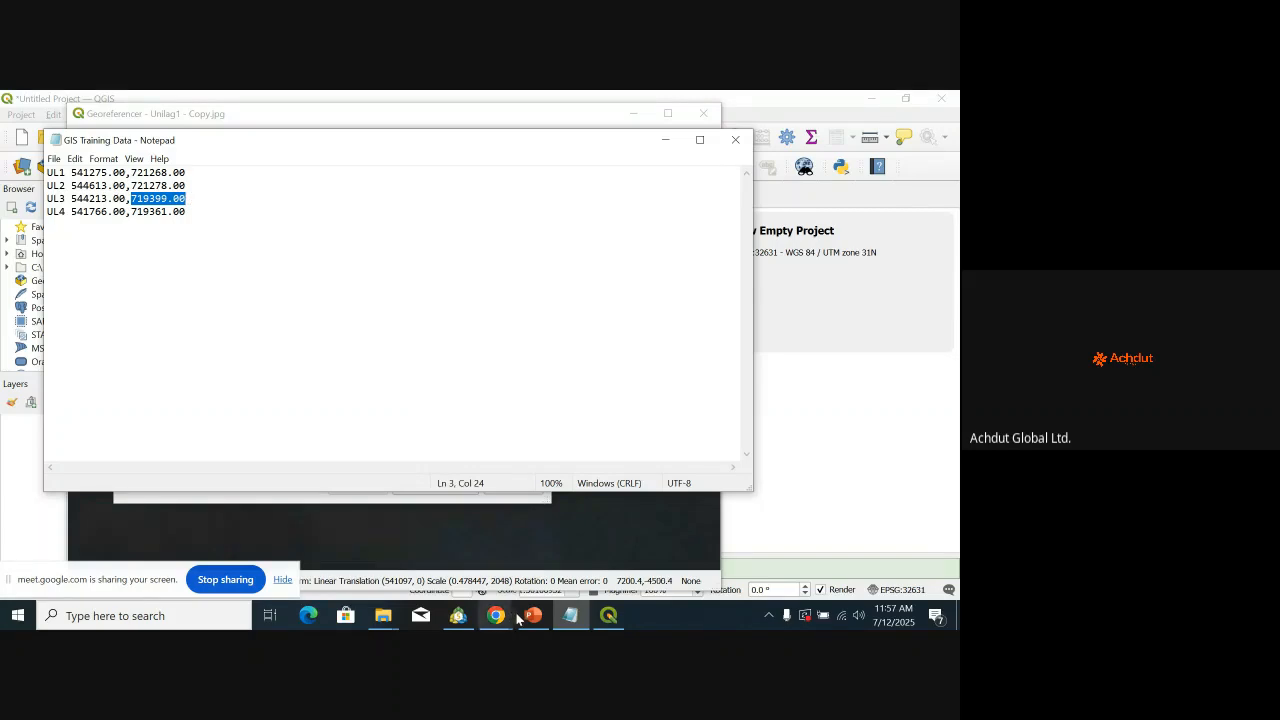
pyautogui.click(608, 615)
pyautogui.hotkey('ctrl', 'v')
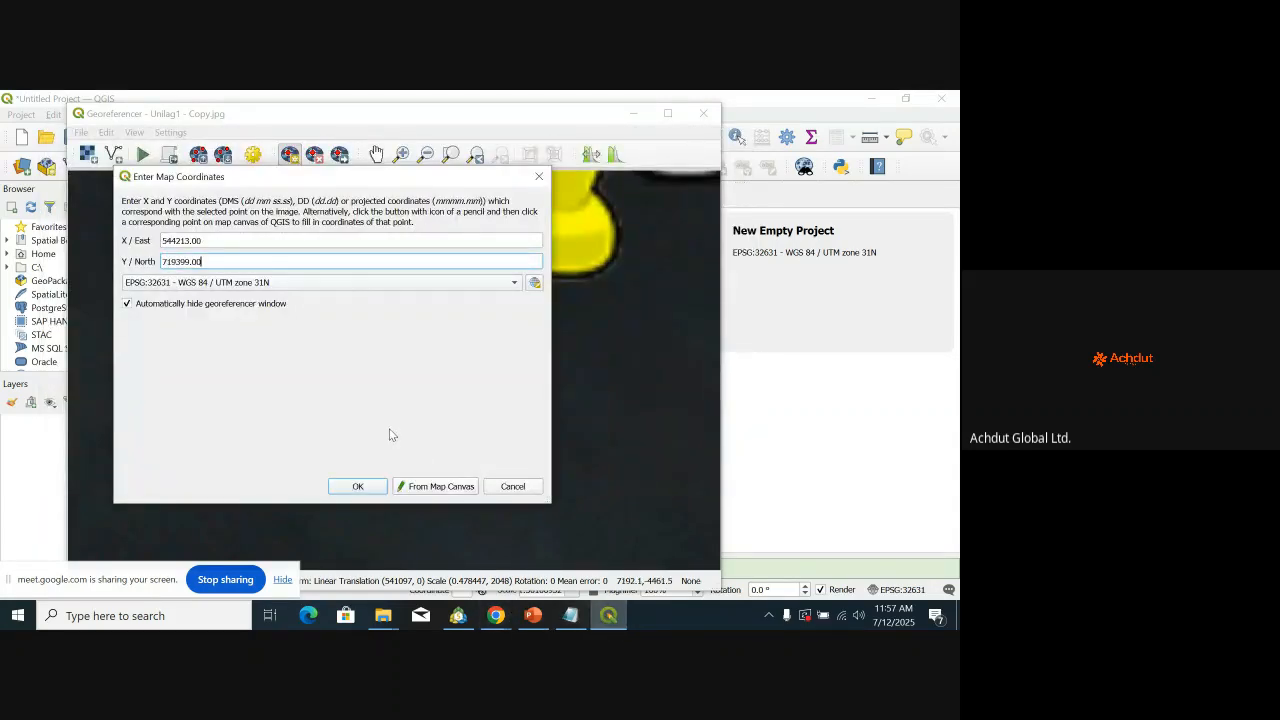
pyautogui.click(365, 487)
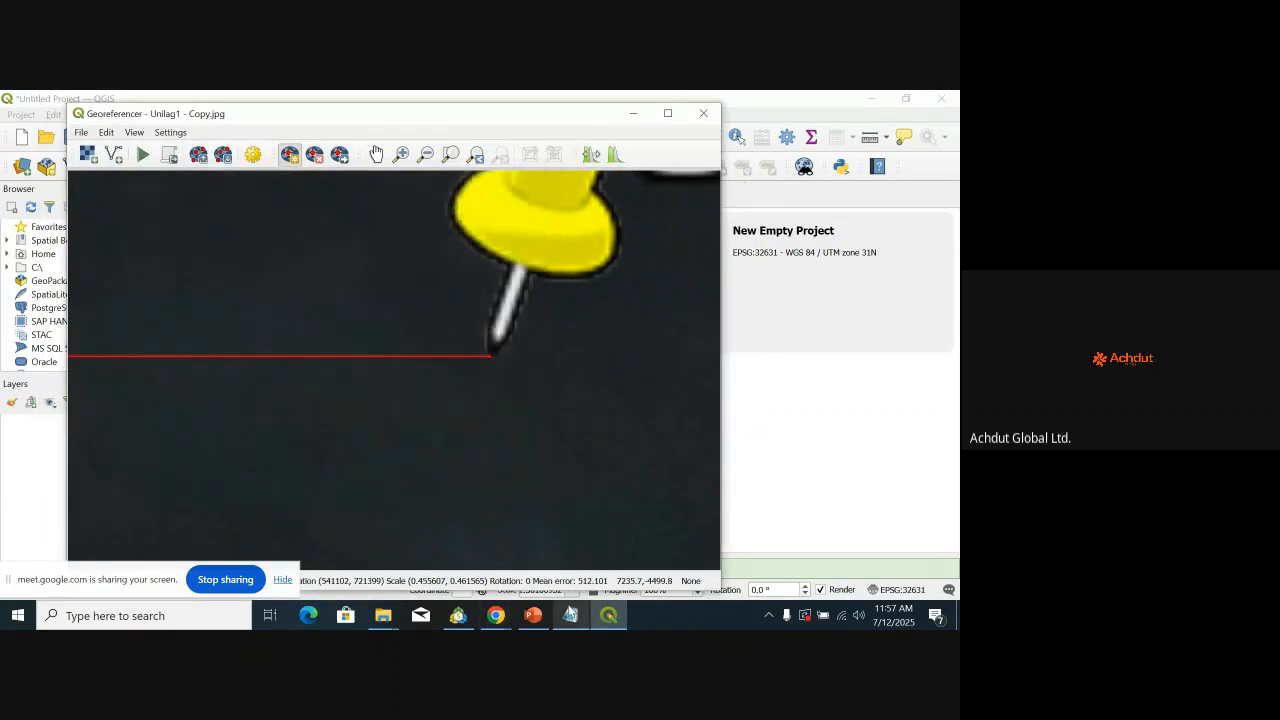
# Step: Pick a ground control point at the tip of the UL4 pin on the image
pyautogui.scroll(-10, 423, 371)
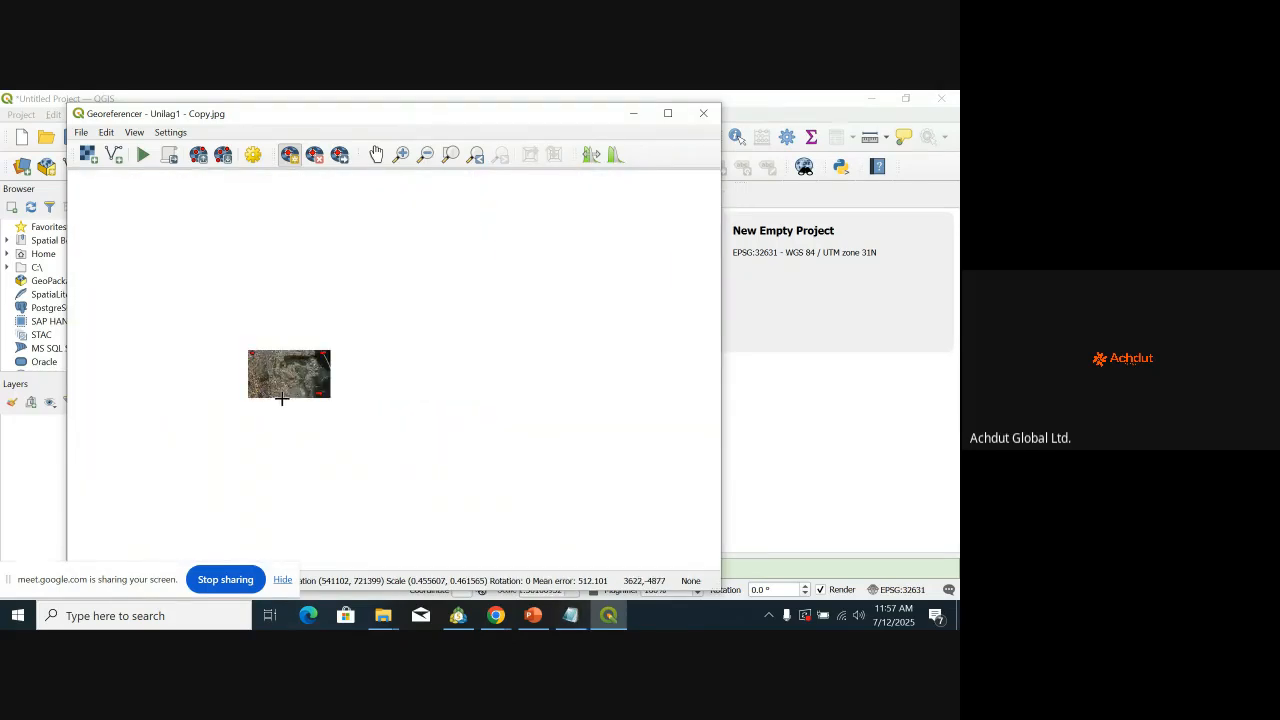
pyautogui.scroll(2, 250, 390)
pyautogui.scroll(10, 242, 381)
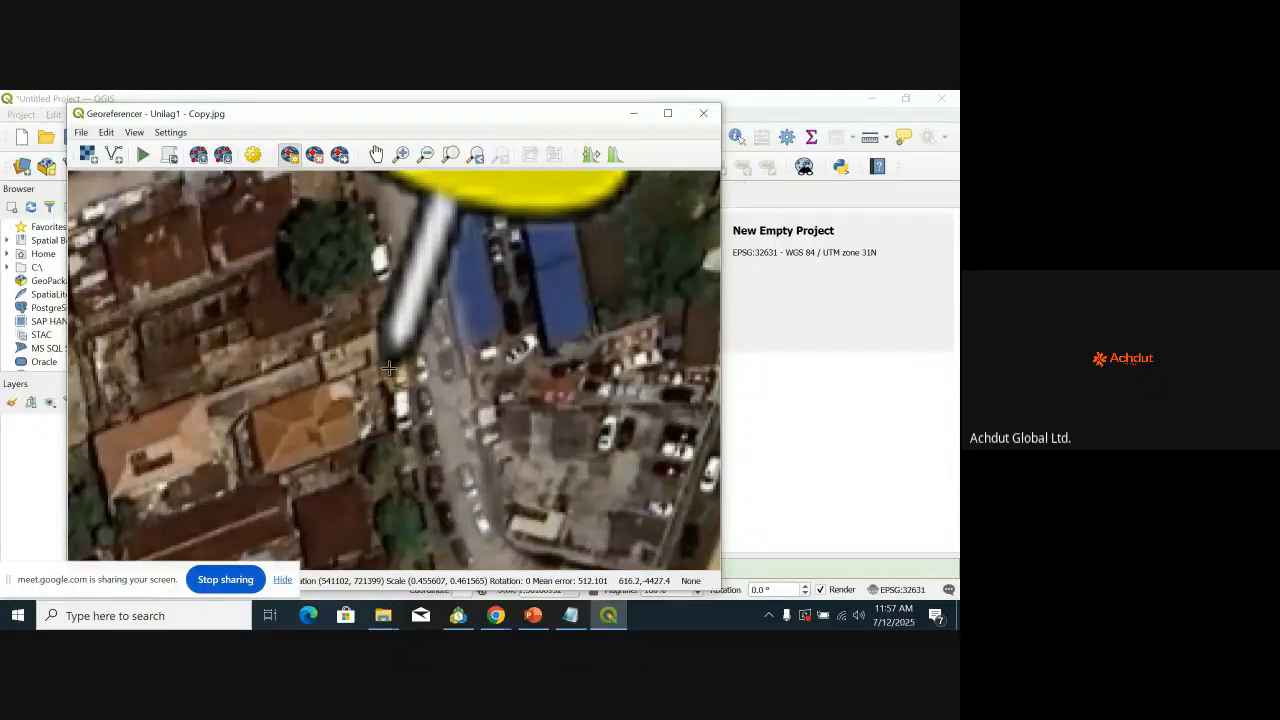
pyautogui.click(389, 370)
# Step: Copy UL4's easting 541766.00 from the Notepad coordinate list into X / East
pyautogui.click(267, 245)
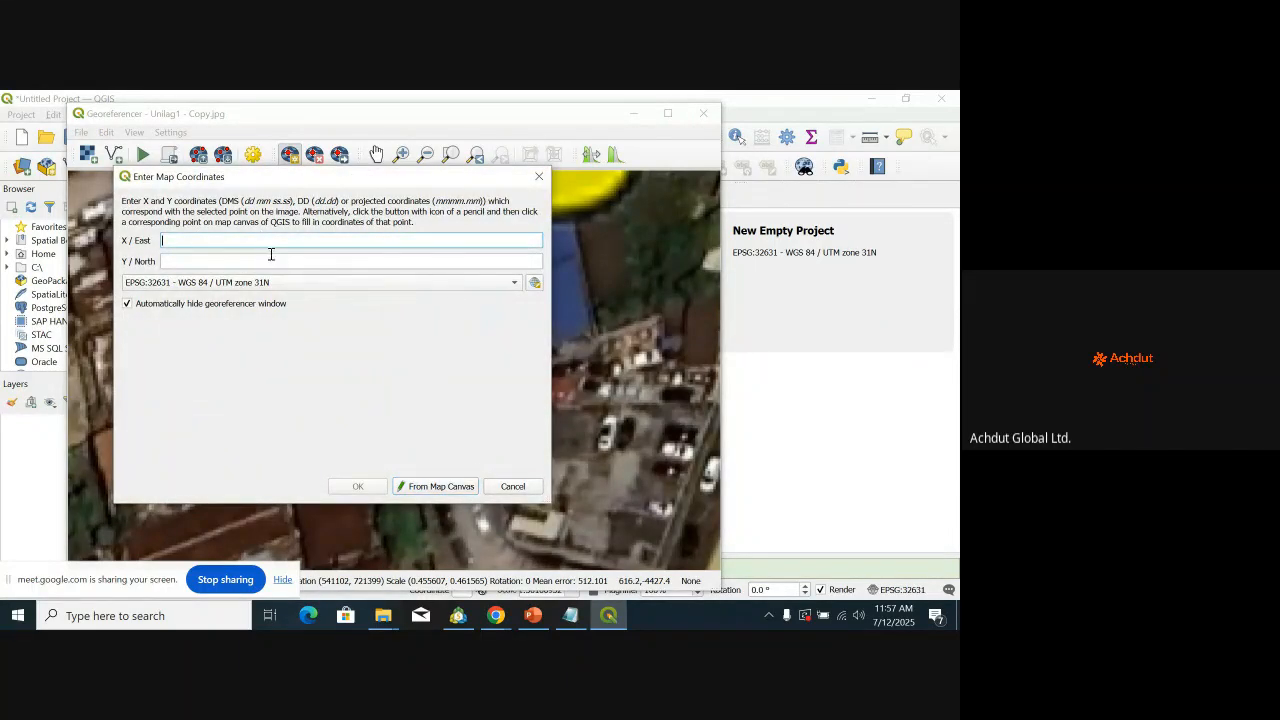
pyautogui.click(570, 615)
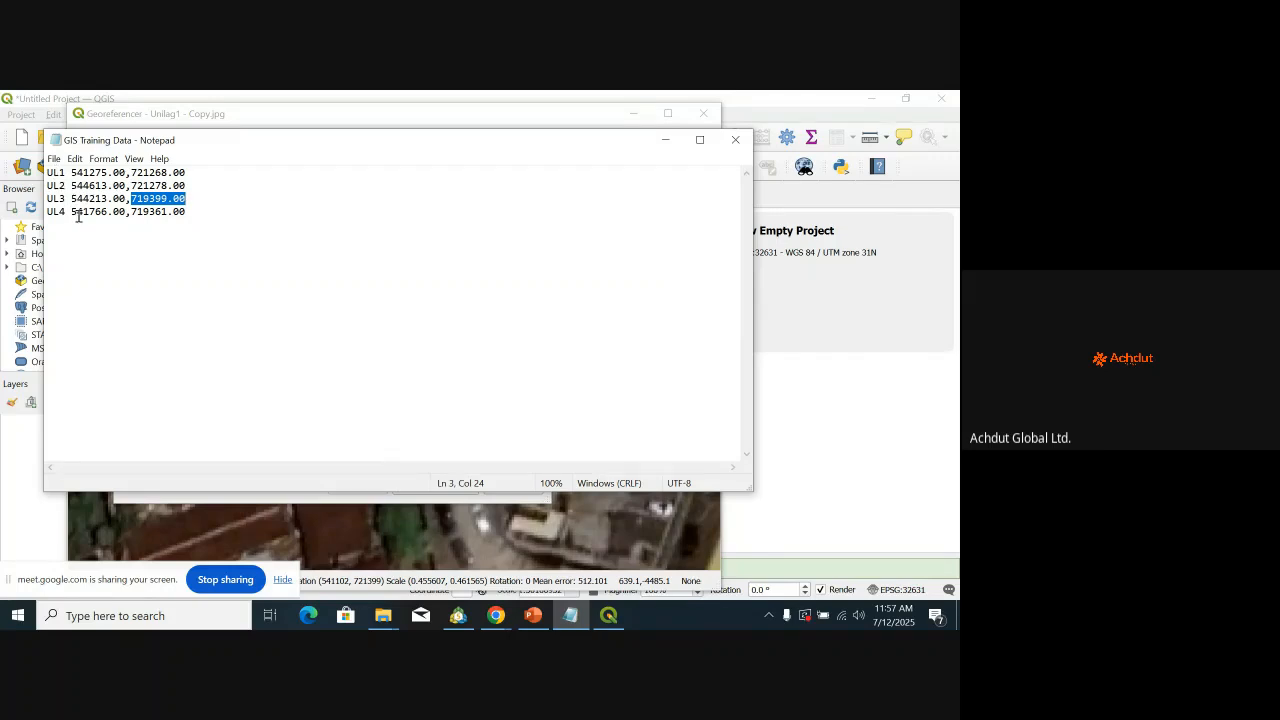
pyautogui.moveTo(72, 212); pyautogui.dragTo(115, 211)
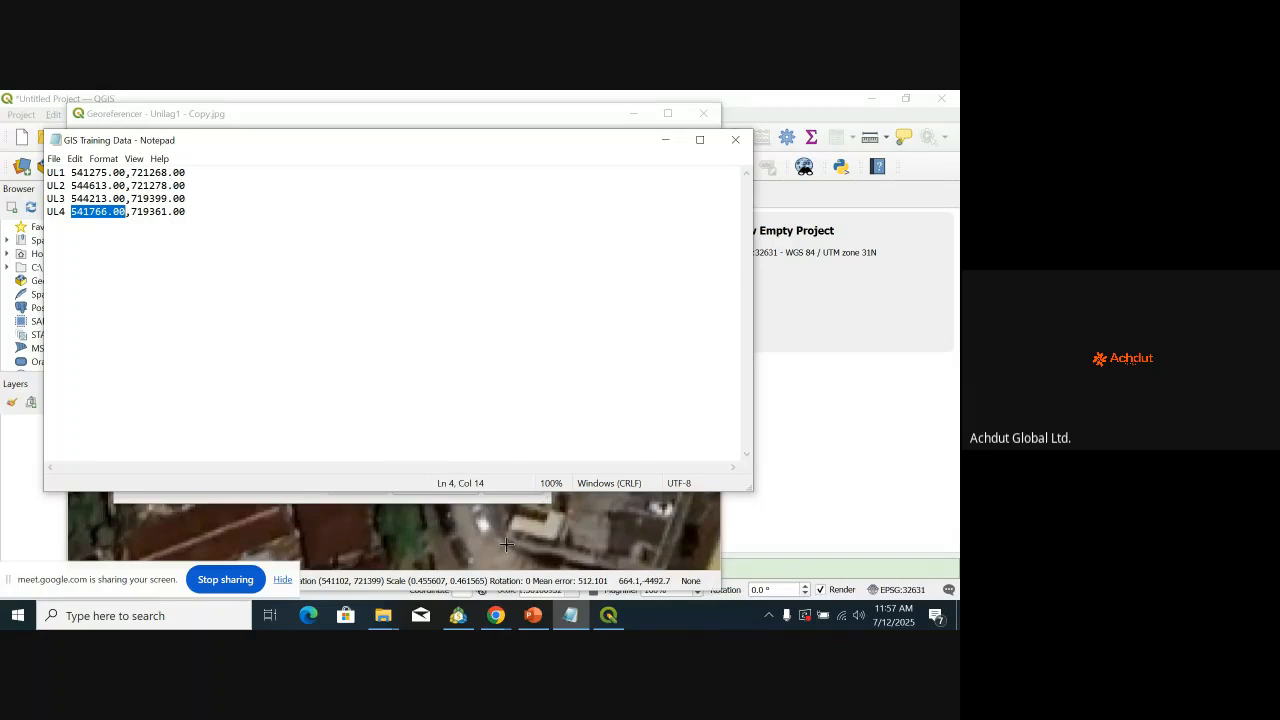
pyautogui.click(571, 614)
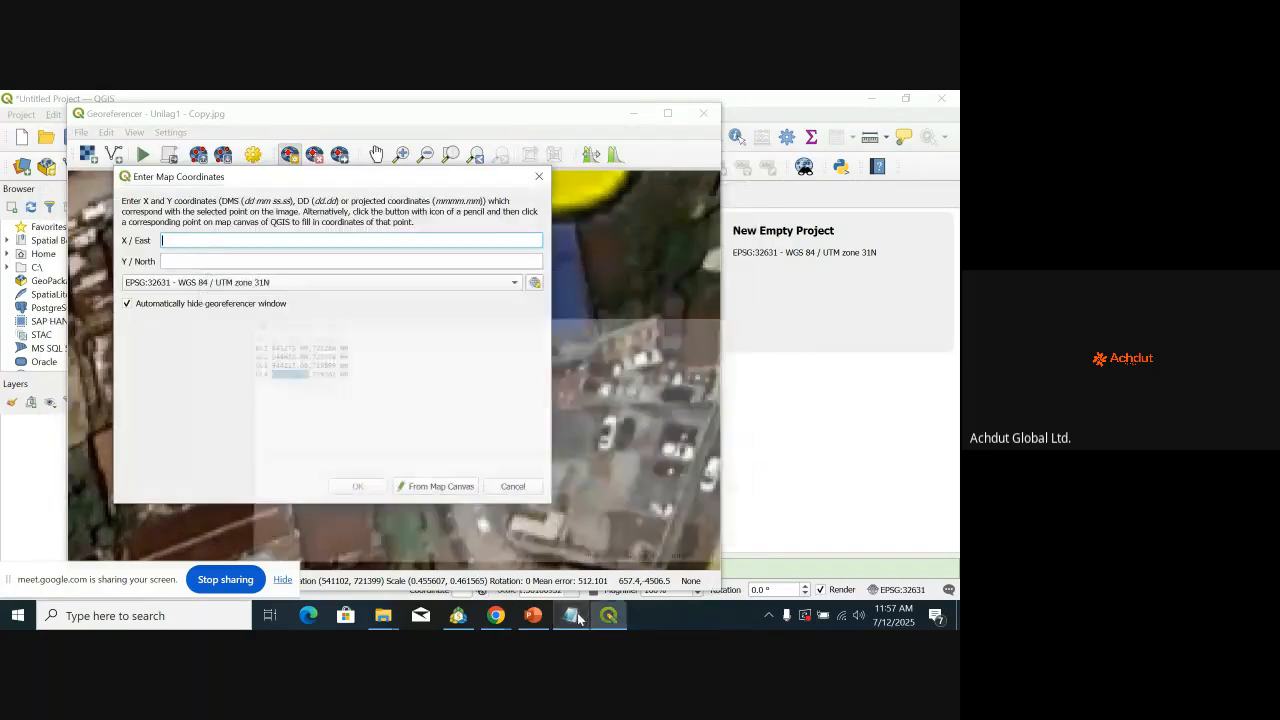
pyautogui.write('541766.00')
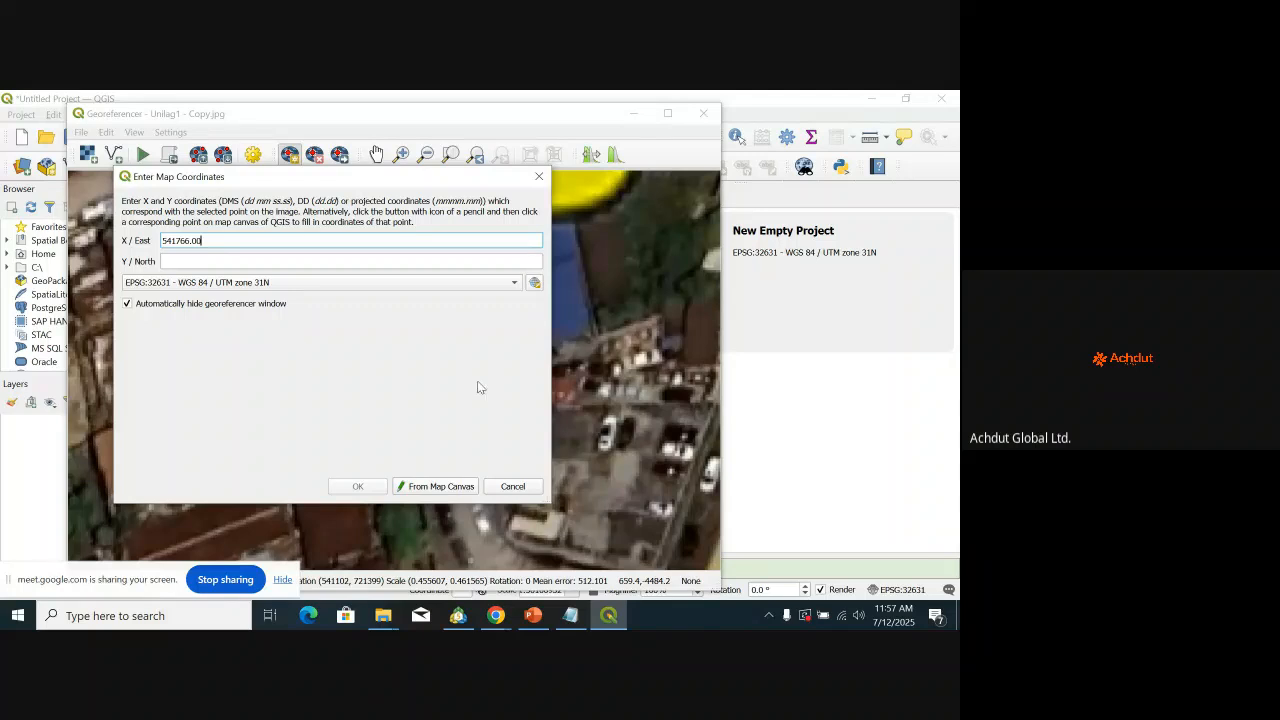
# Step: Copy UL4's northing 719361.00 from the Notepad coordinate list into Y / North and accept the point
pyautogui.click(578, 620)
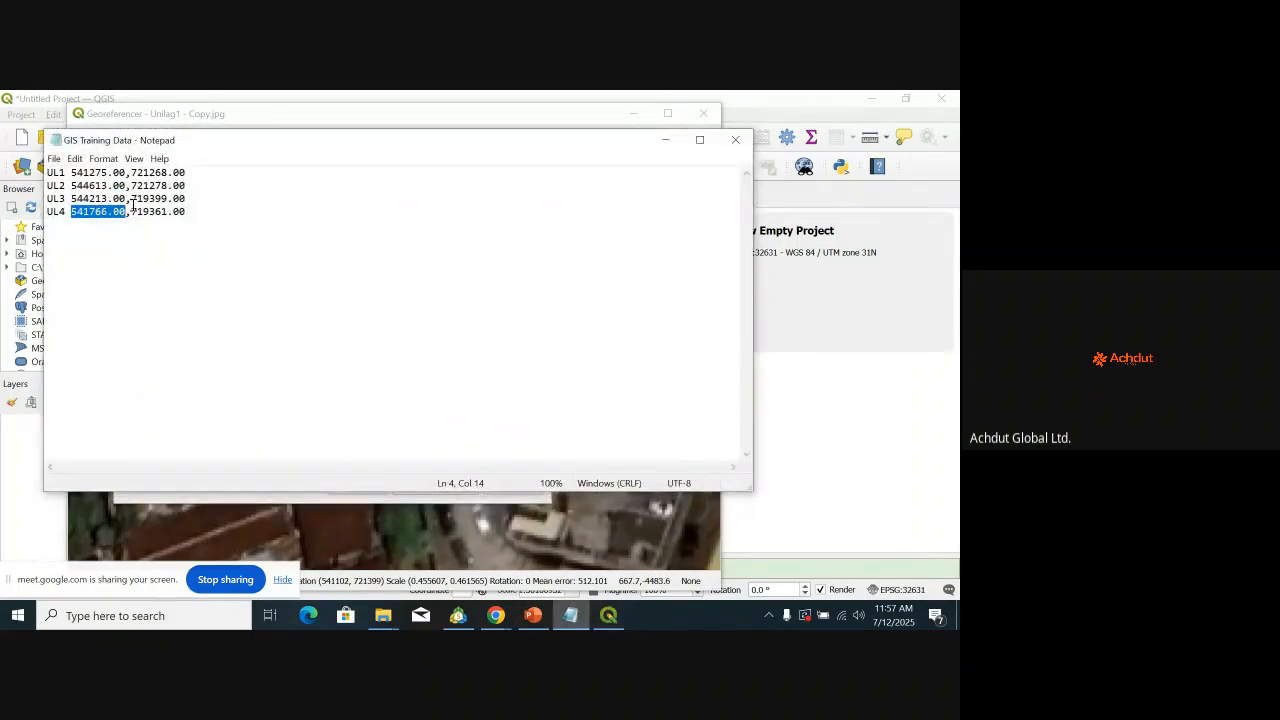
pyautogui.moveTo(137, 212); pyautogui.dragTo(217, 211)
pyautogui.hotkey('ctrl', 'c')
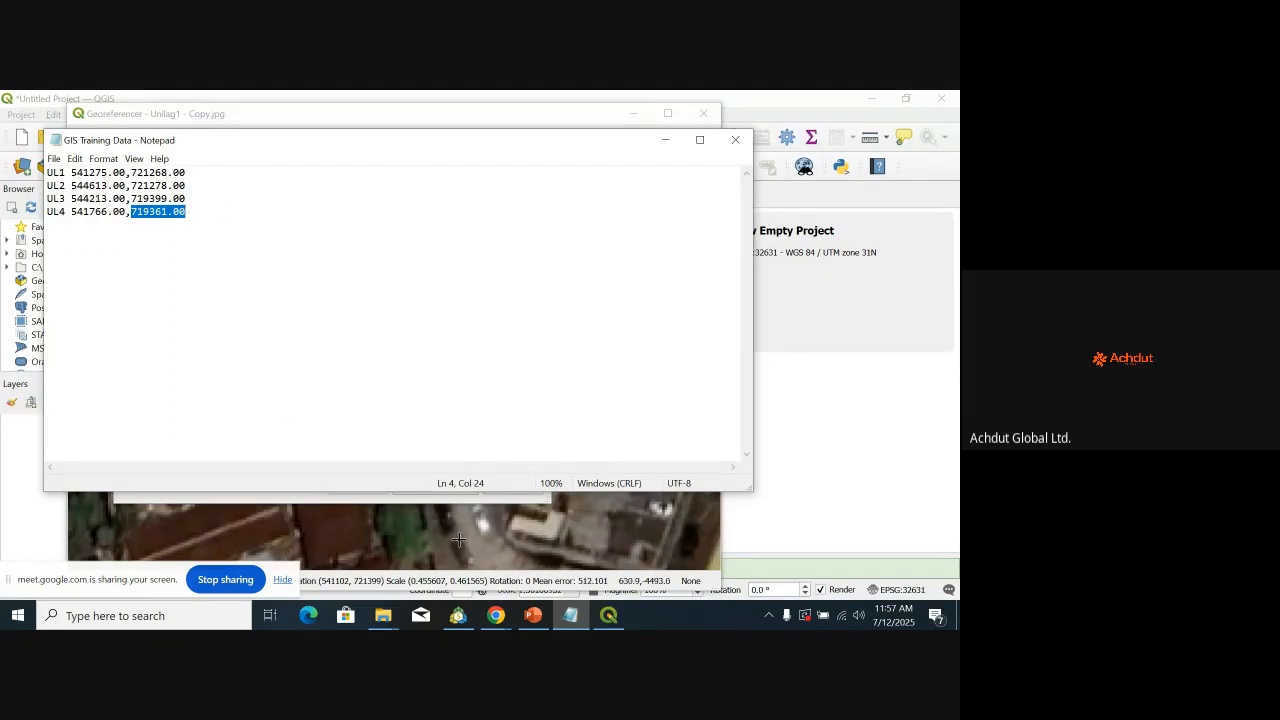
pyautogui.click(570, 615)
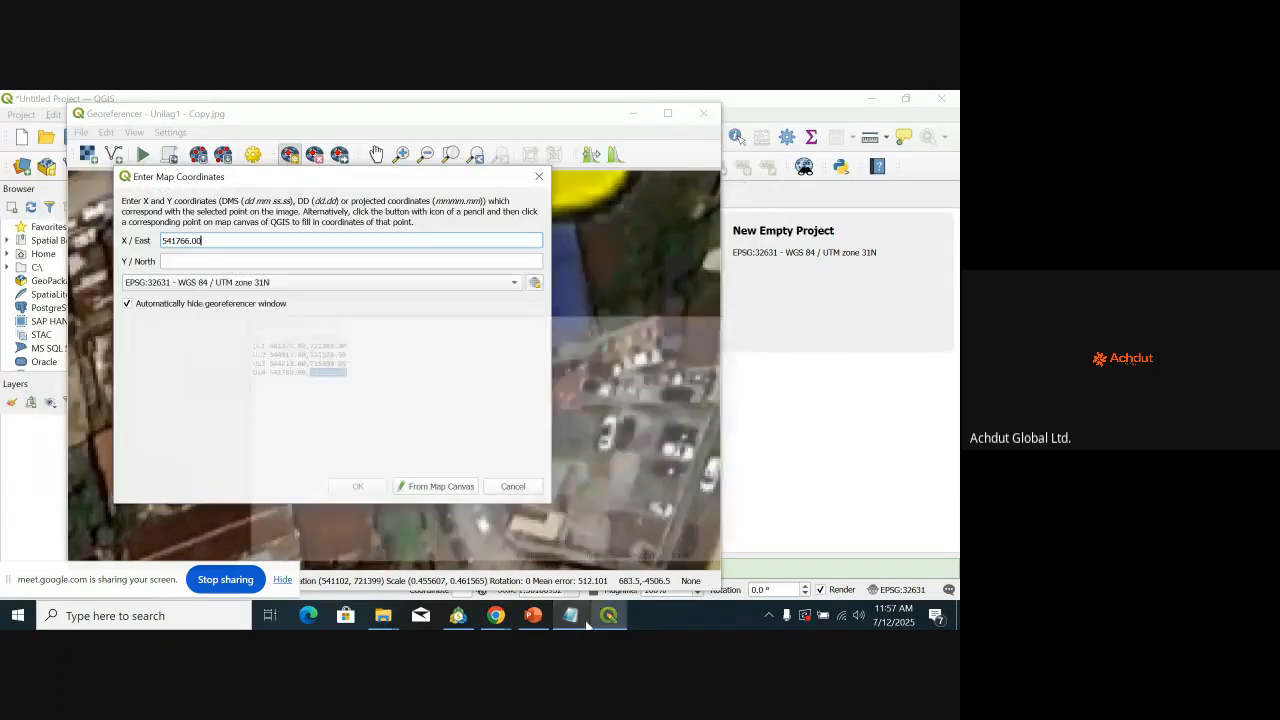
pyautogui.click(230, 261)
pyautogui.hotkey('ctrl', 'v')
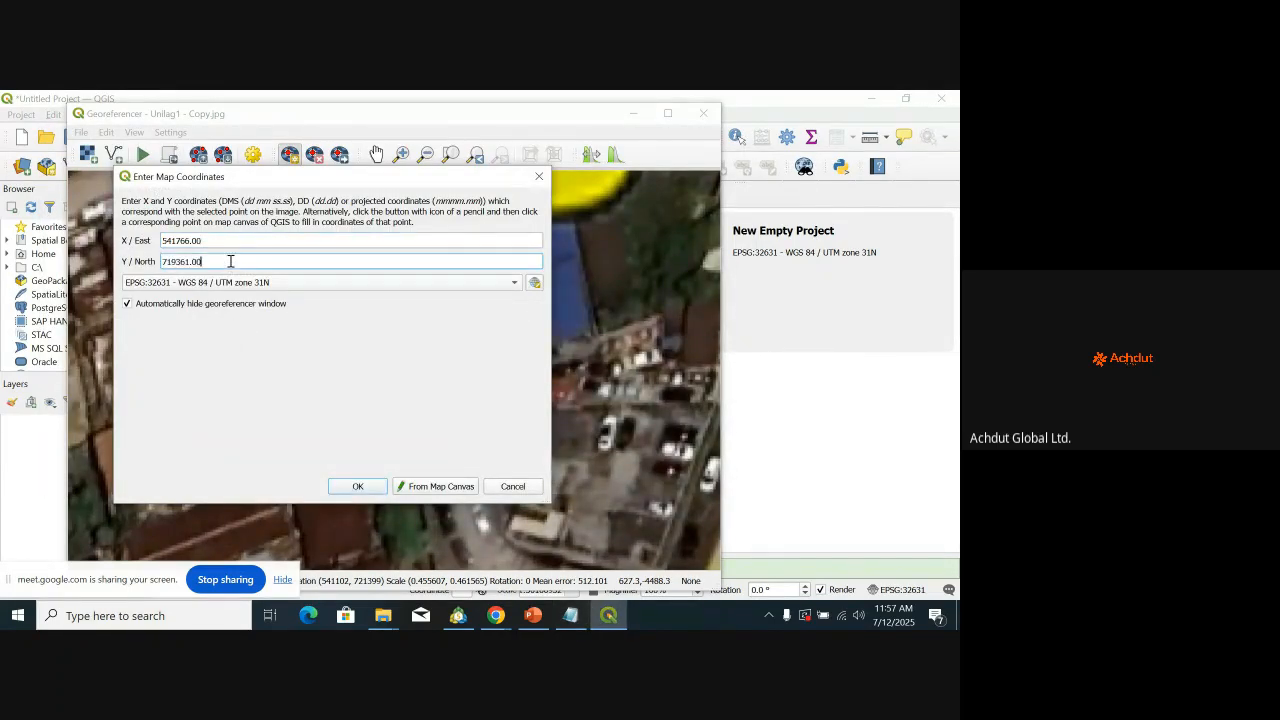
pyautogui.click(281, 284)
pyautogui.click(282, 286)
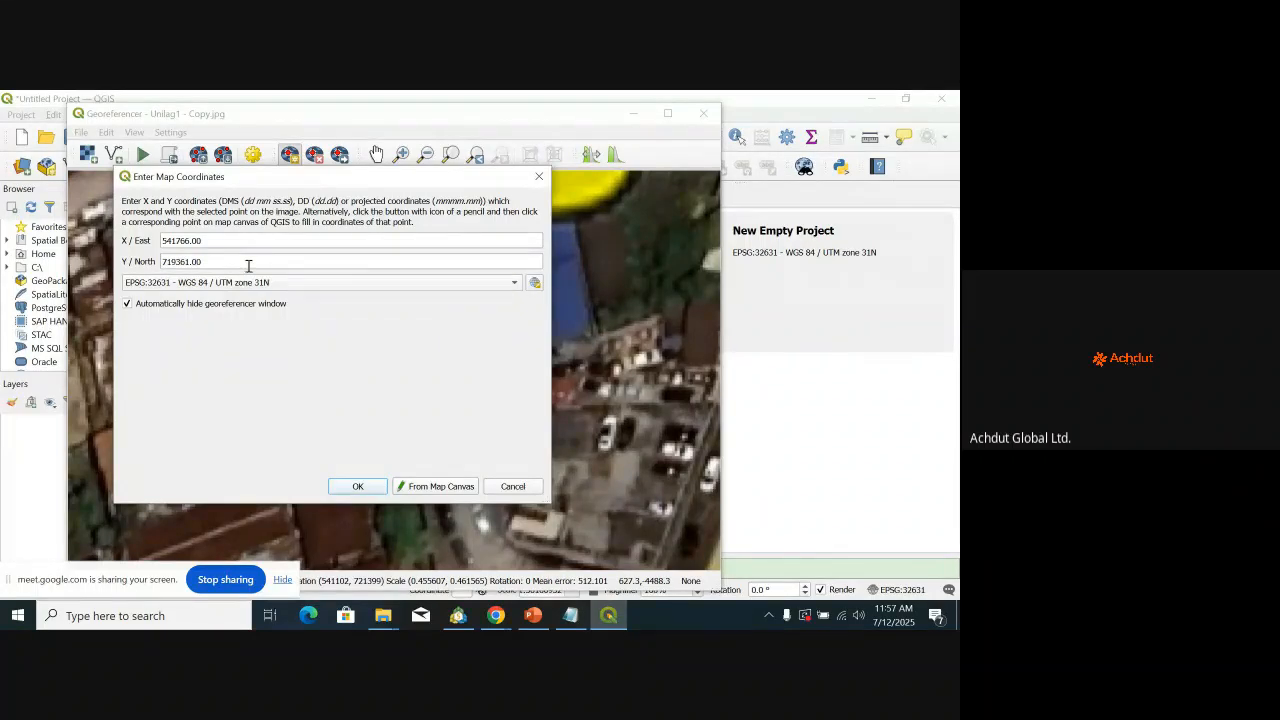
pyautogui.click(357, 486)
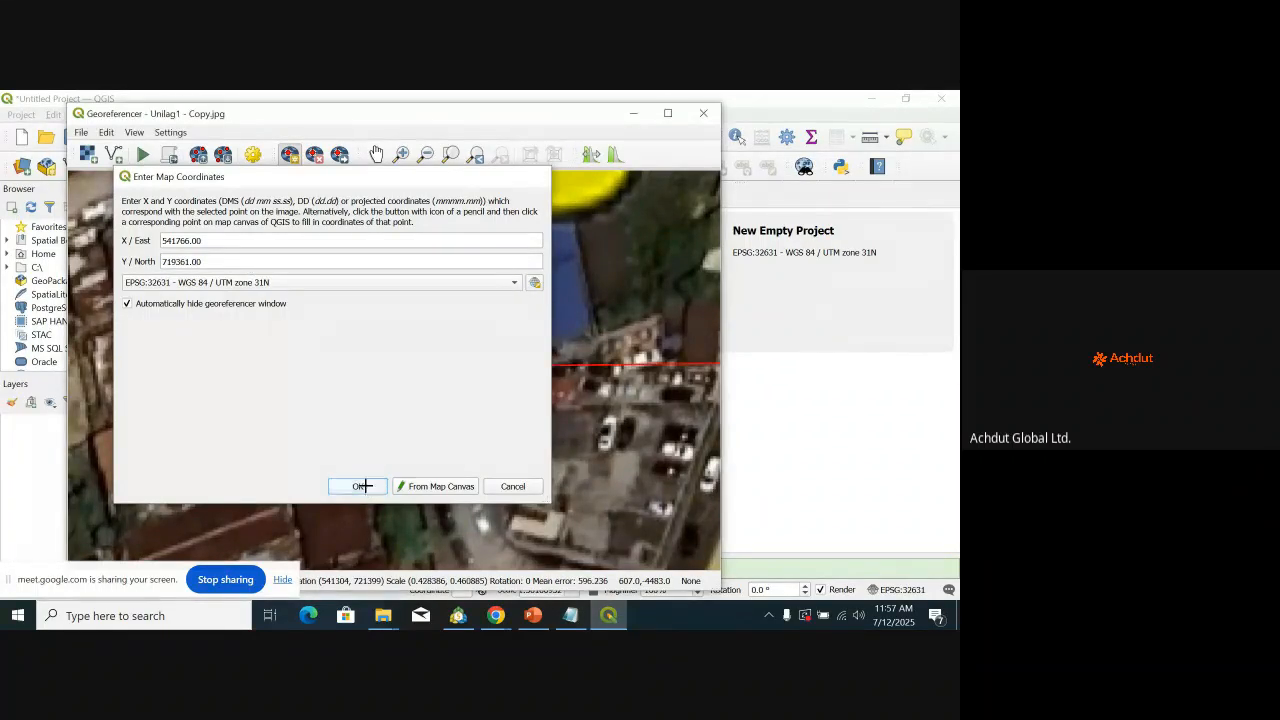
# Step: Accept the transformation settings with Linear type, target CRS EPSG:32631, Nearest Neighbour resampling and output file Unilag1 - Copy_modified.tif
pyautogui.scroll(5, 348, 414)
pyautogui.scroll(-10, 348, 414)
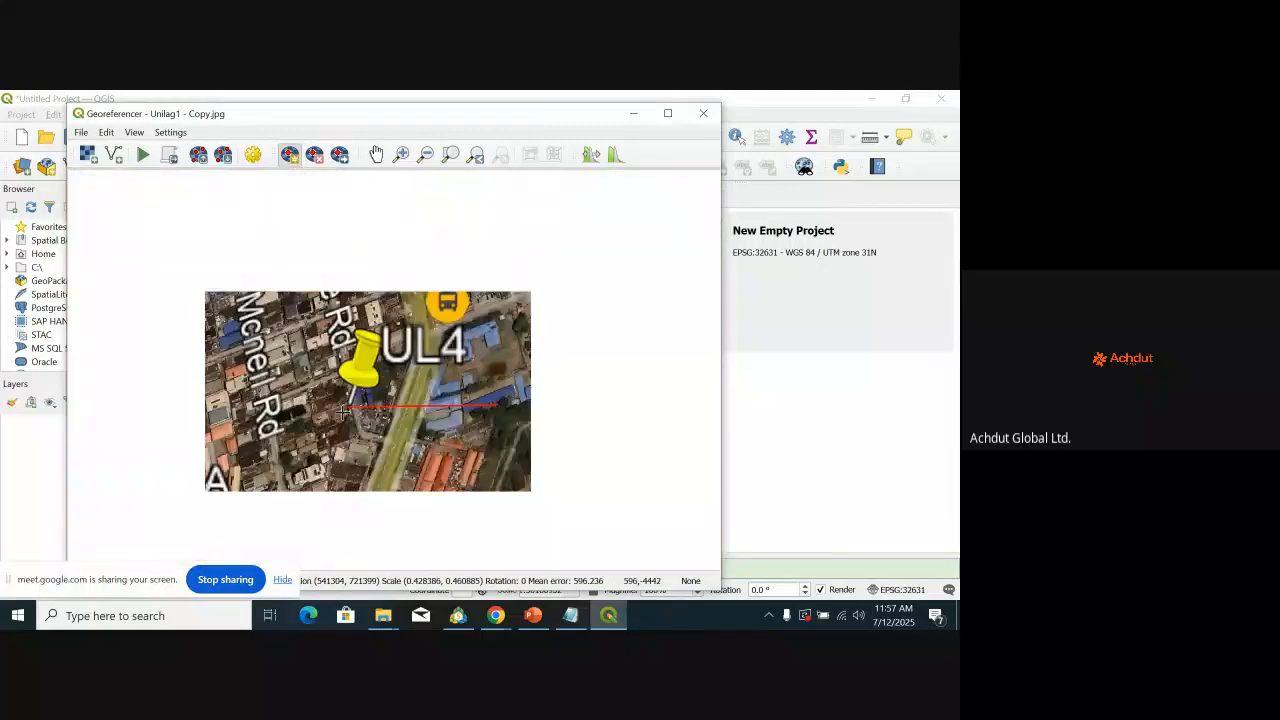
pyautogui.scroll(3, 320, 418)
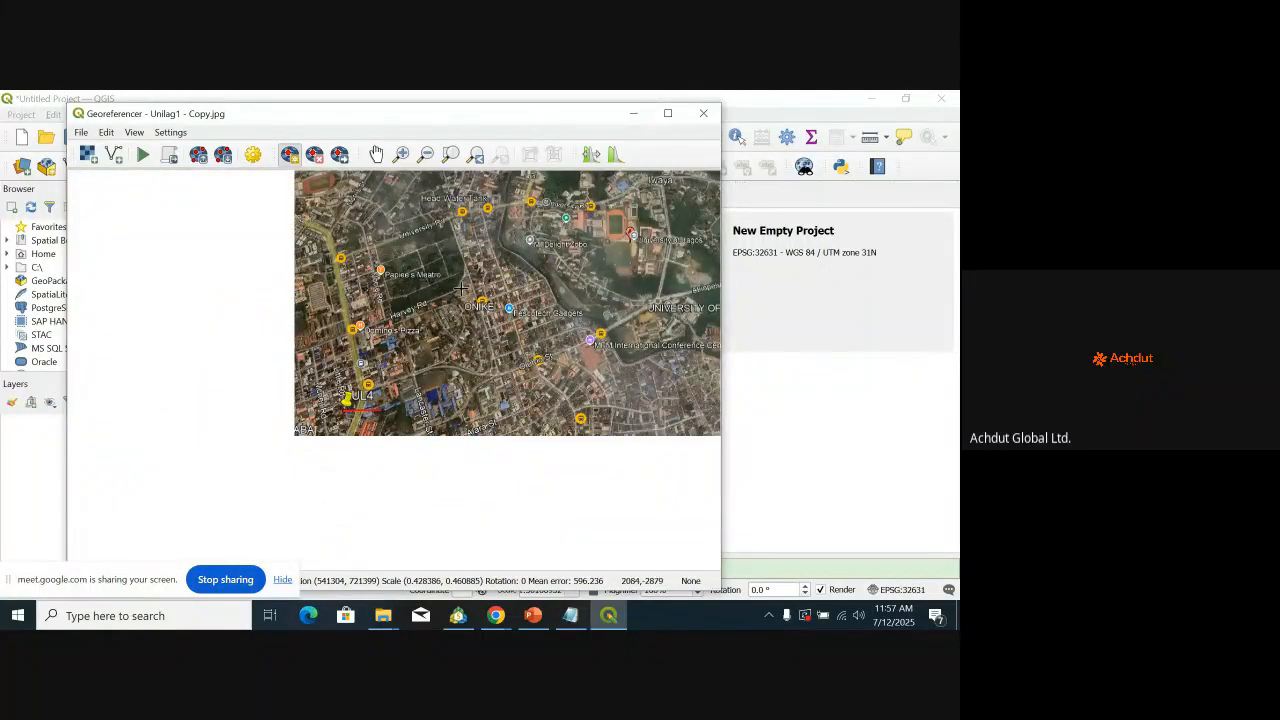
pyautogui.scroll(-2, 462, 296)
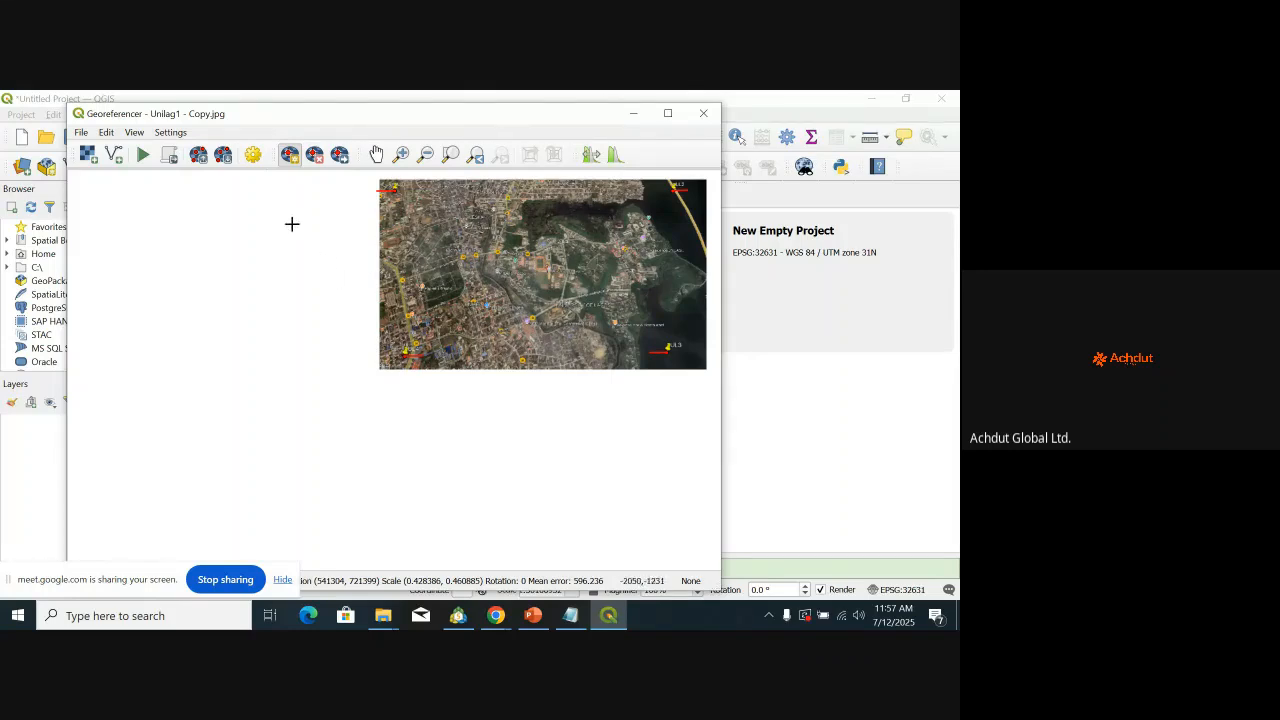
pyautogui.click(256, 158)
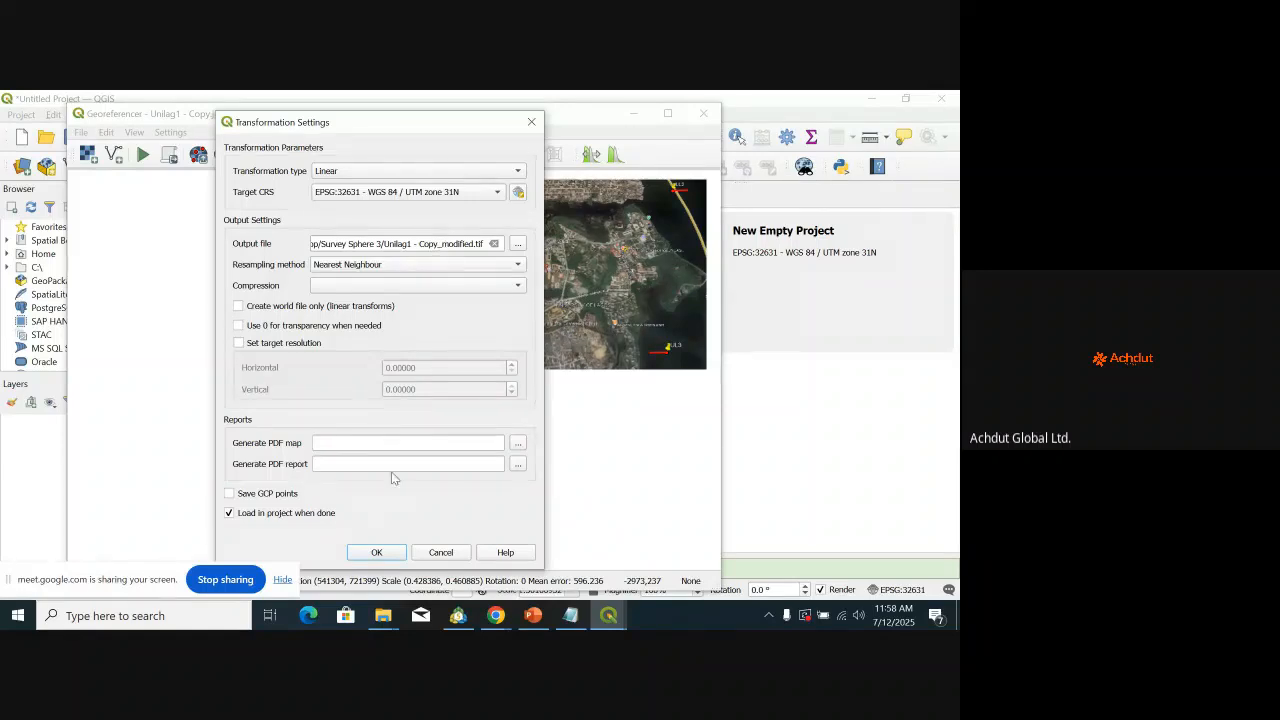
pyautogui.click(377, 553)
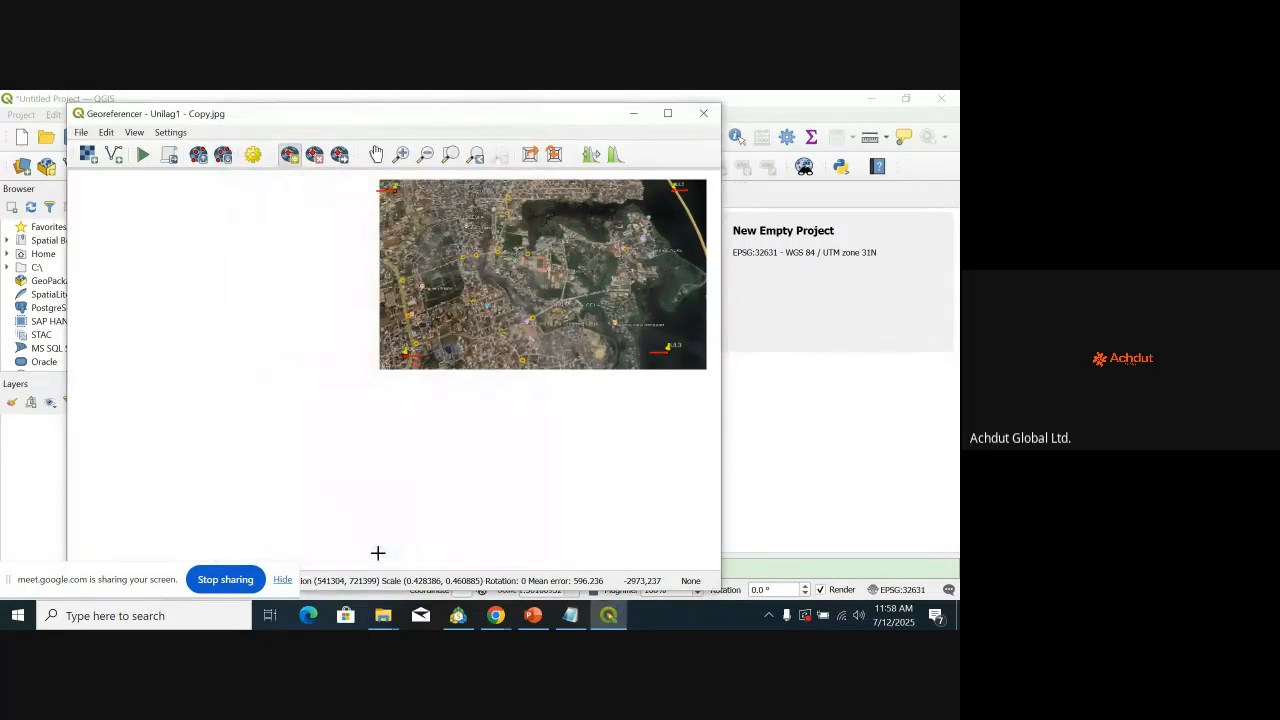
# Step: Run the georeferencing and close the Georeferencer, discarding the GCP points
pyautogui.click(144, 156)
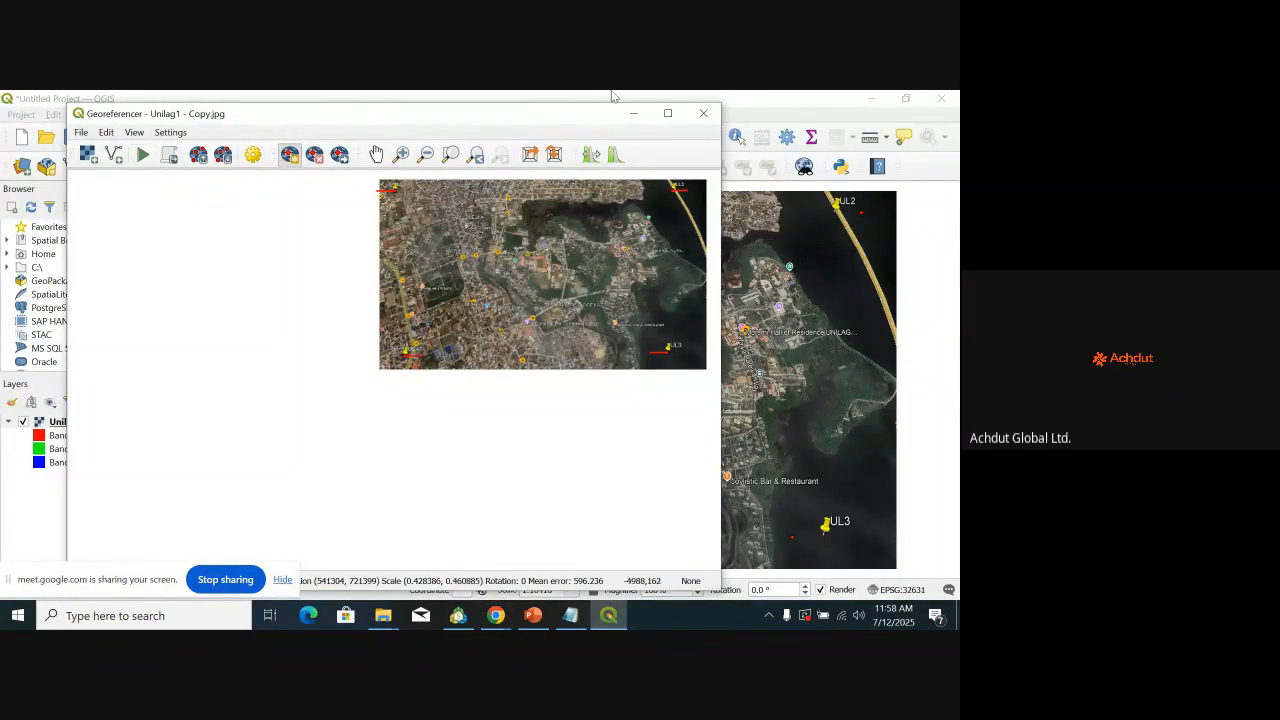
pyautogui.click(706, 114)
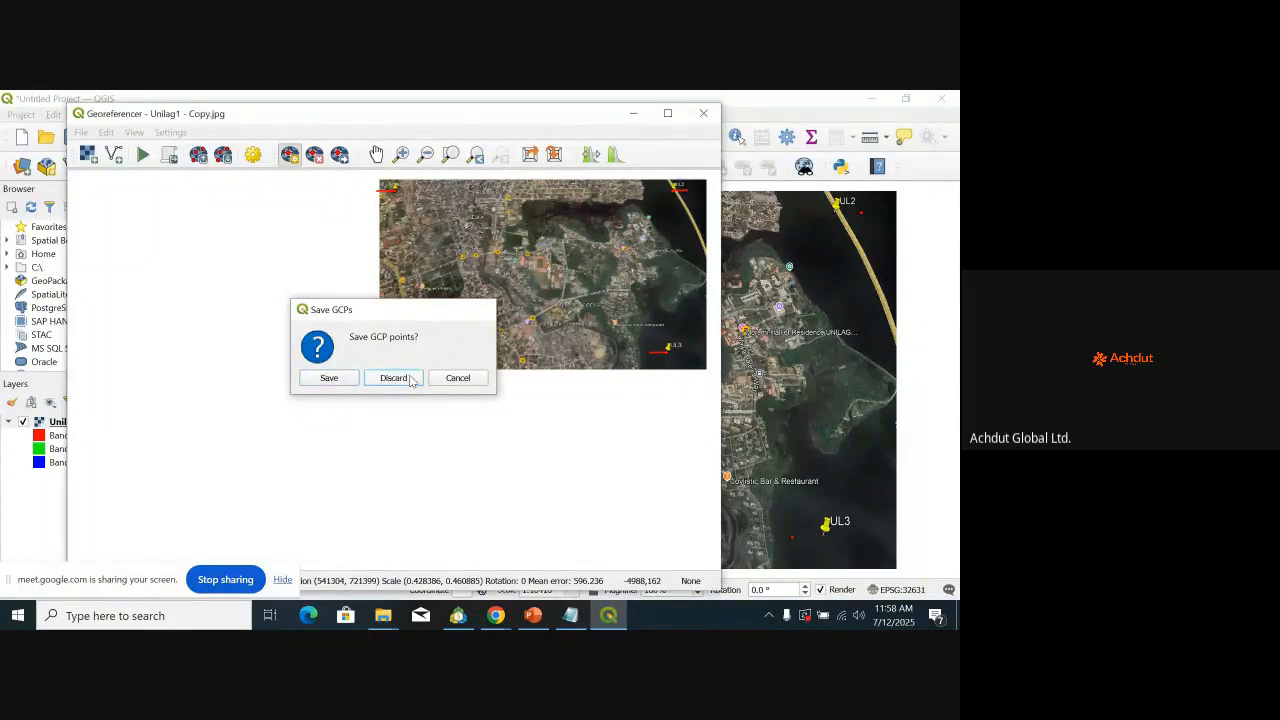
pyautogui.click(412, 376)
# Step: Examine the map coordinates and building detail of the georeferenced Unilag1 - Copy_modified layer
pyautogui.scroll(-1, 370, 227)
pyautogui.scroll(2, 427, 216)
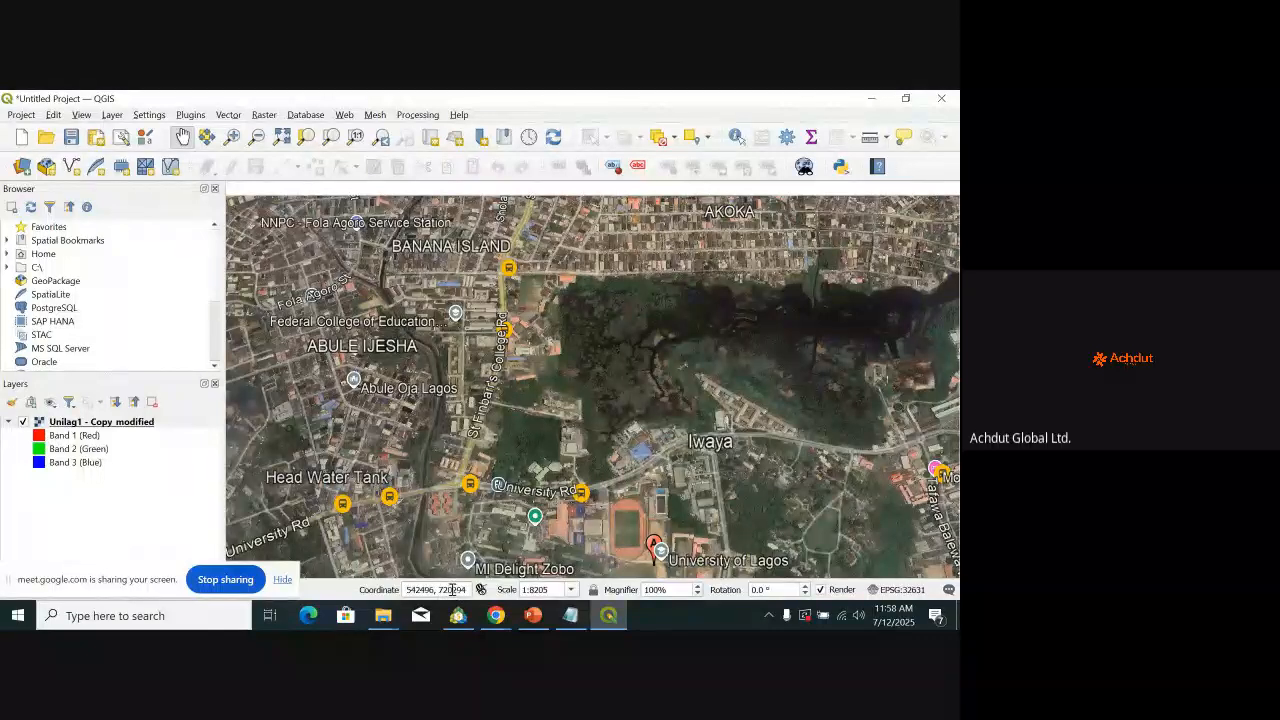
pyautogui.scroll(-1, 480, 262)
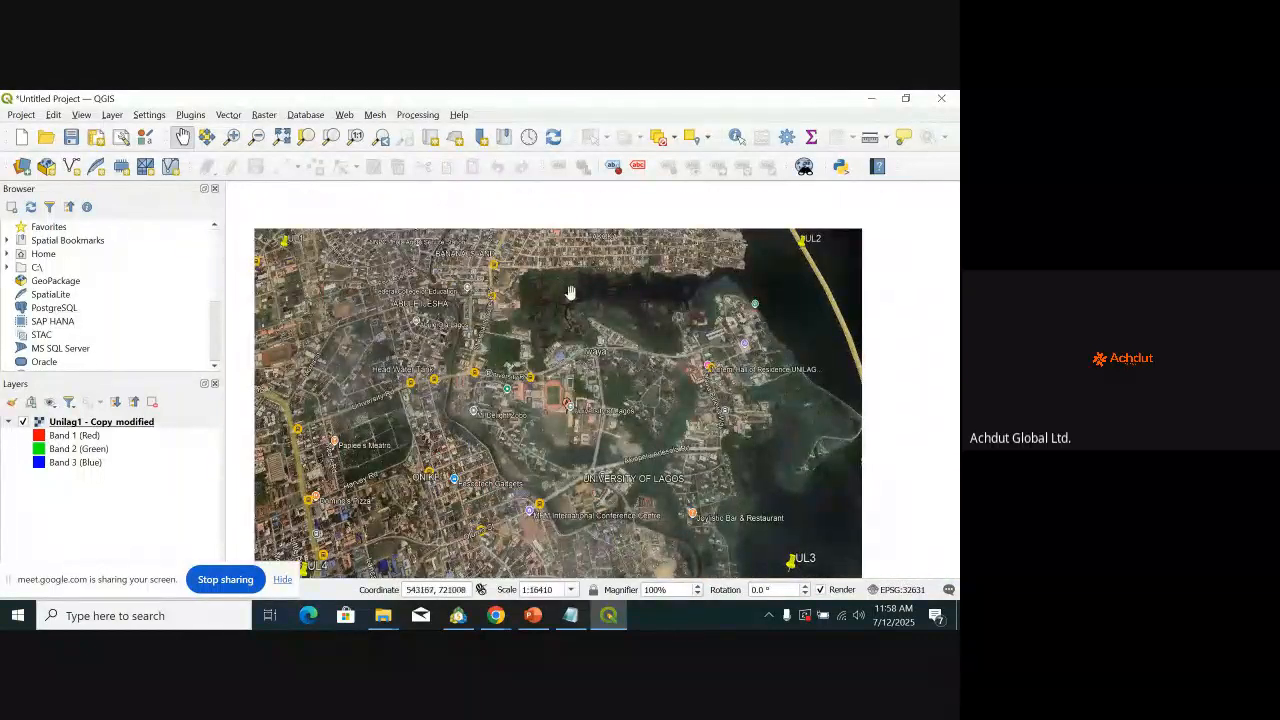
pyautogui.scroll(2, 445, 358)
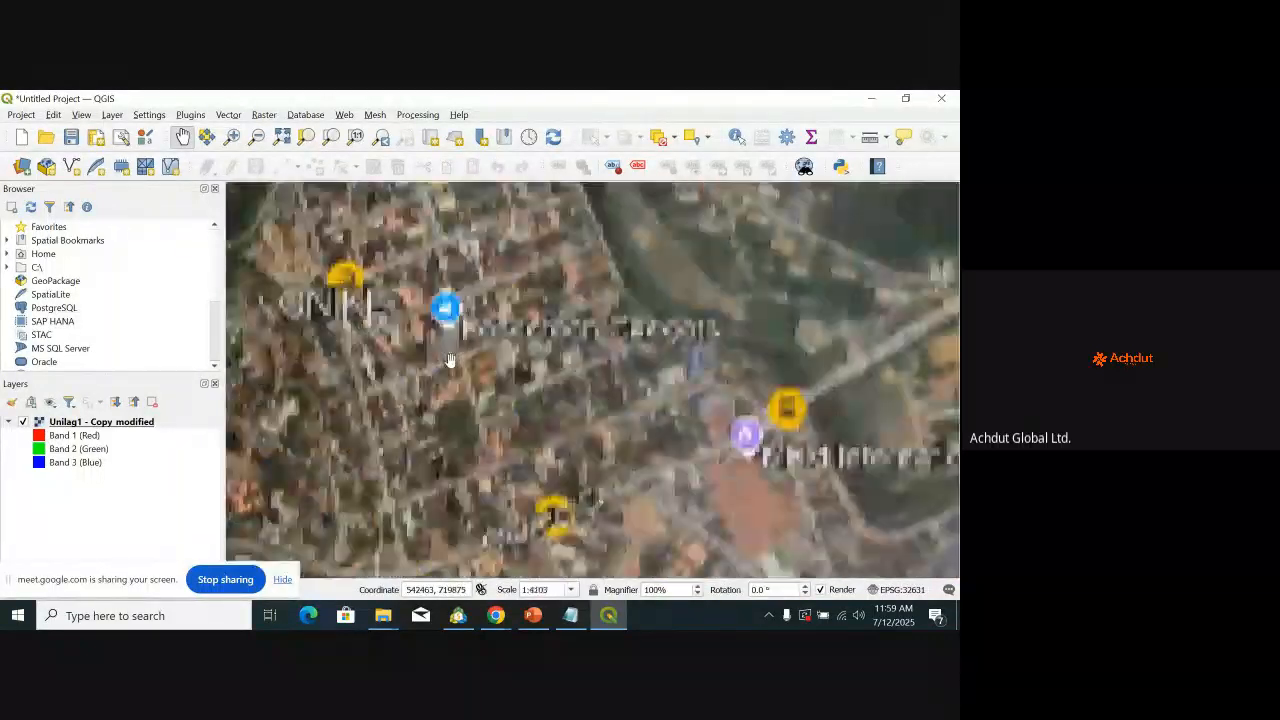
pyautogui.scroll(3, 461, 333)
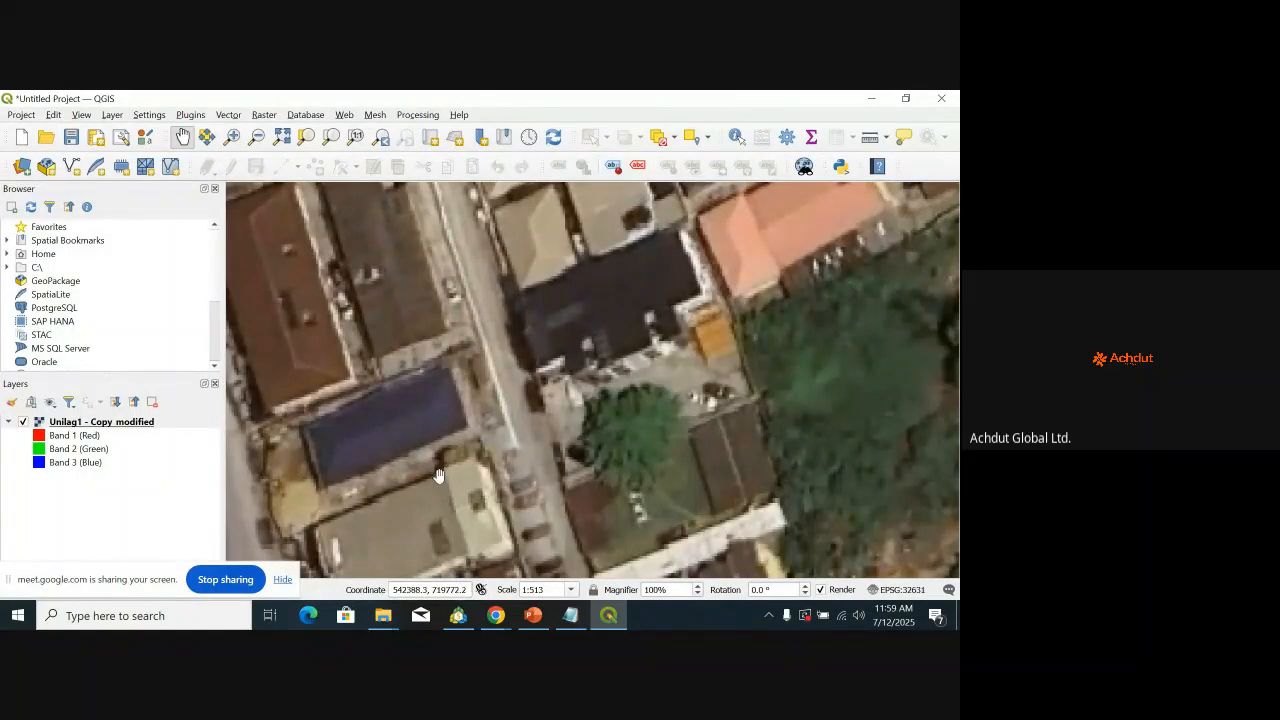
pyautogui.scroll(-3, 472, 333)
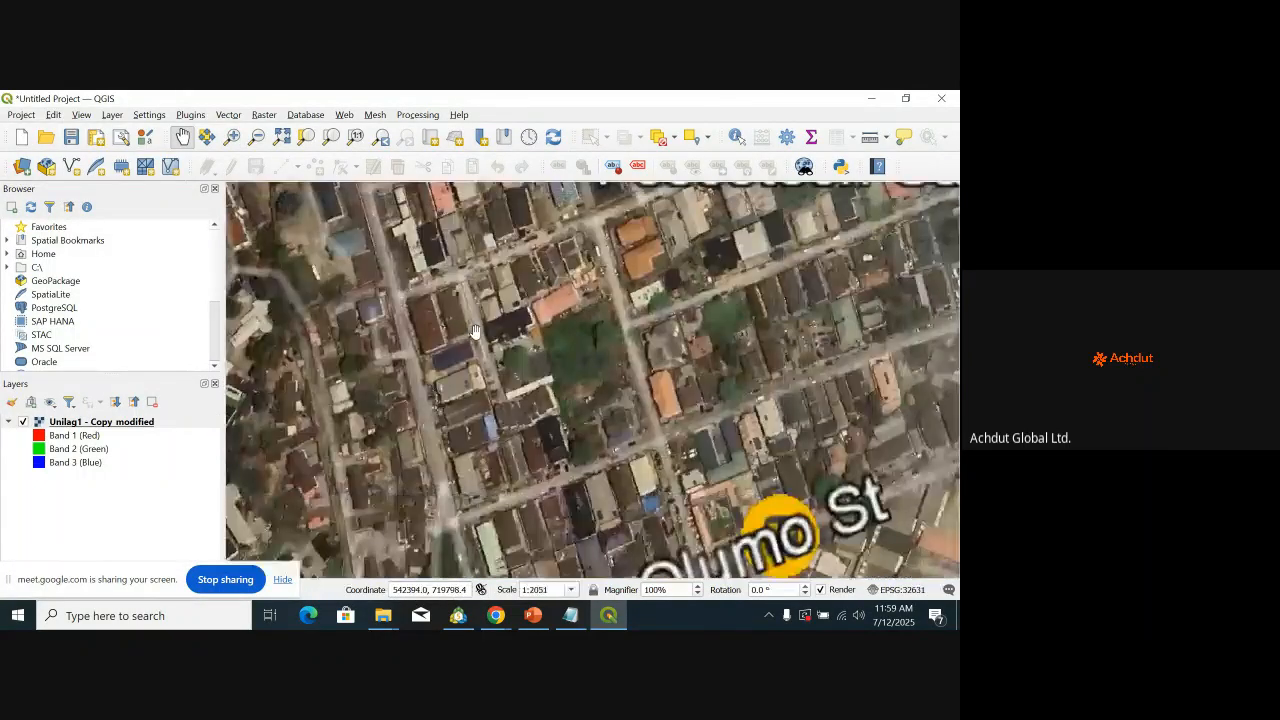
pyautogui.scroll(-3, 465, 305)
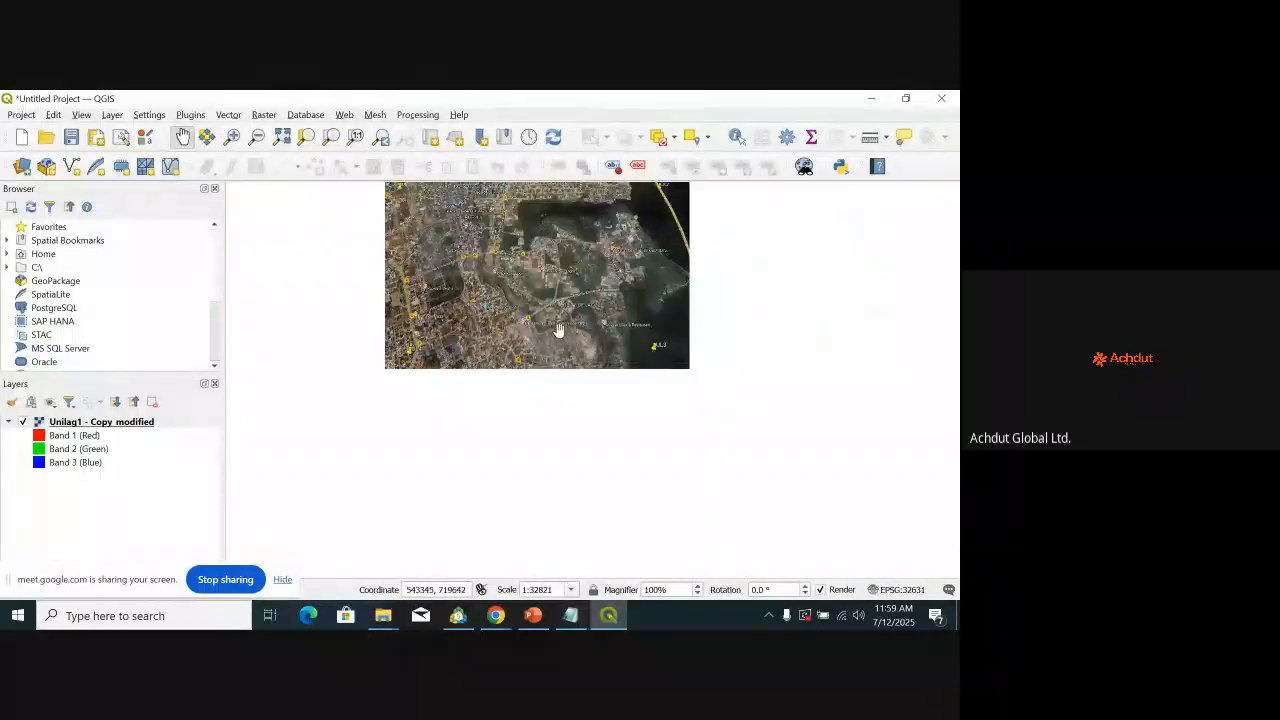
# Step: Examine the coordinates at the corner of the University of Lagos running track and the image detail around Iwaya
pyautogui.scroll(2, 560, 280)
pyautogui.scroll(3, 517, 336)
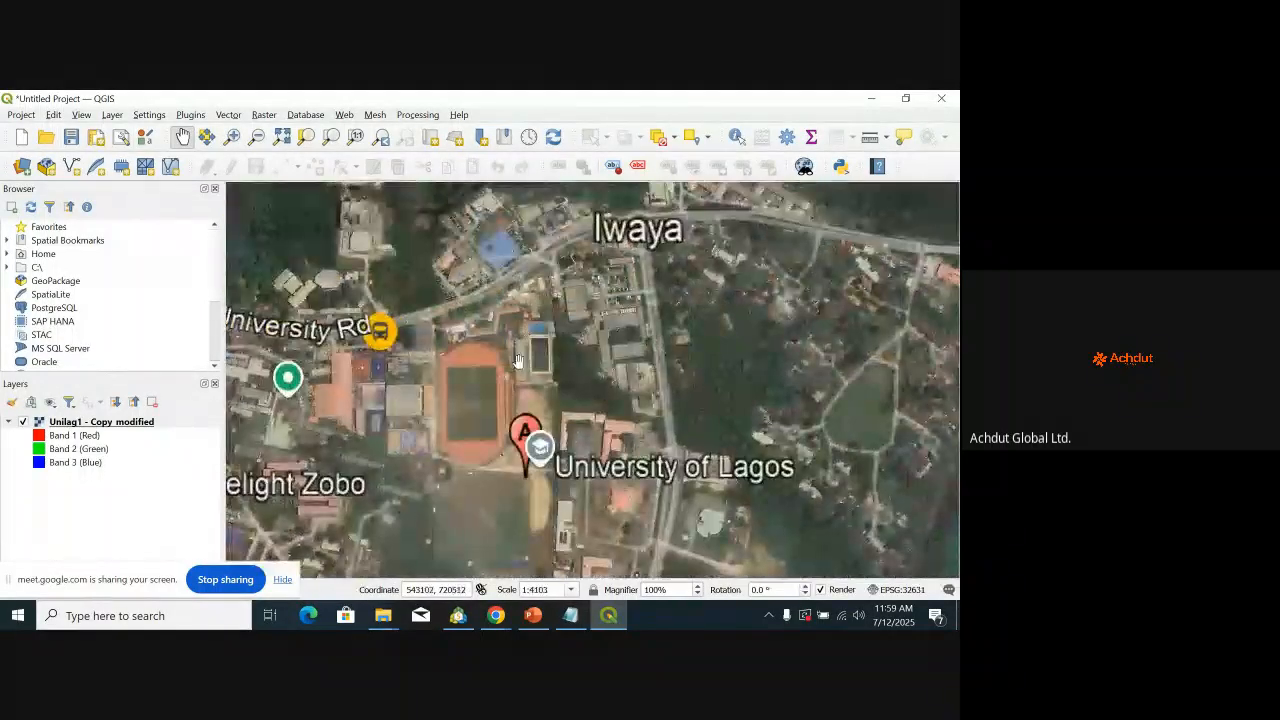
pyautogui.scroll(-2, 482, 412)
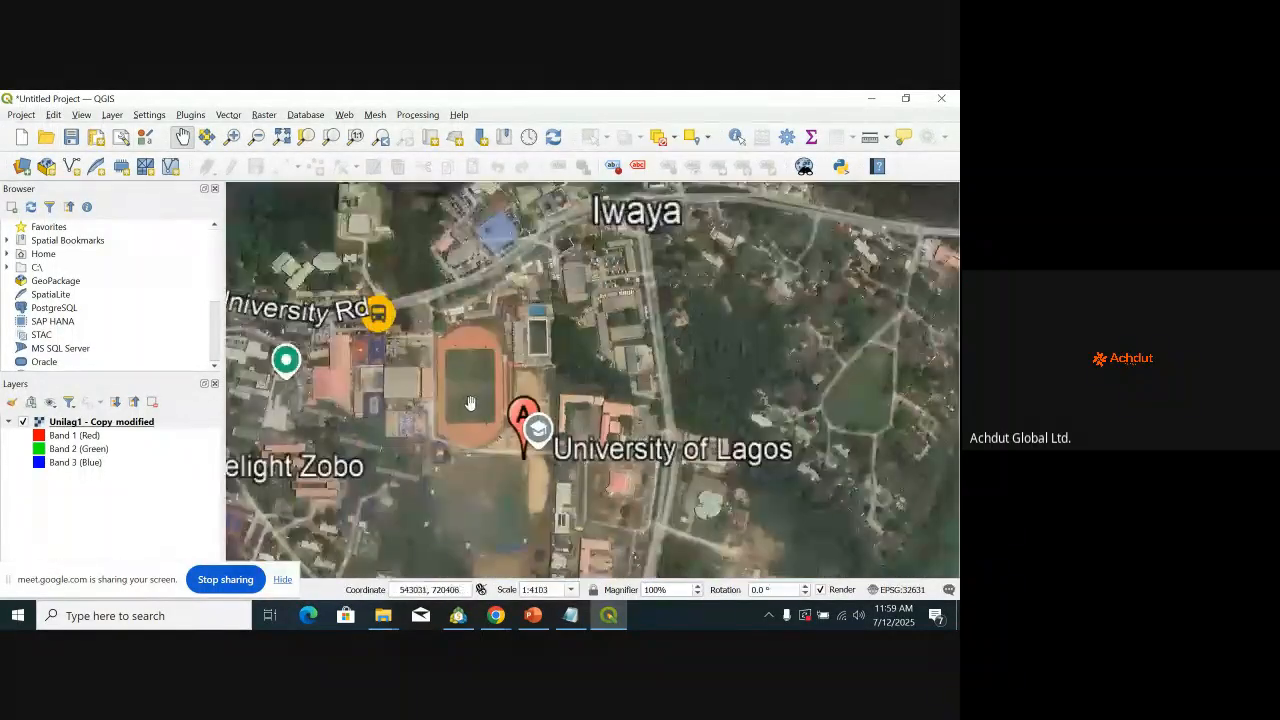
pyautogui.scroll(4, 470, 395)
pyautogui.scroll(-2, 457, 362)
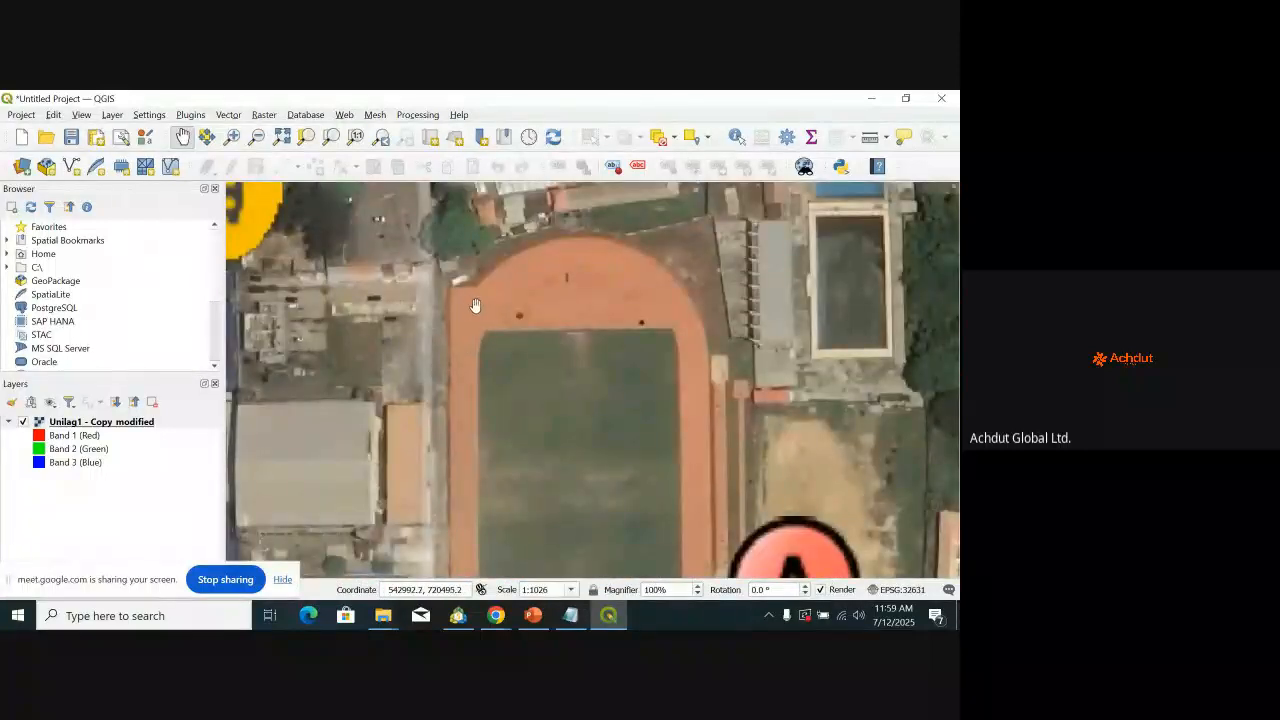
pyautogui.scroll(2, 458, 281)
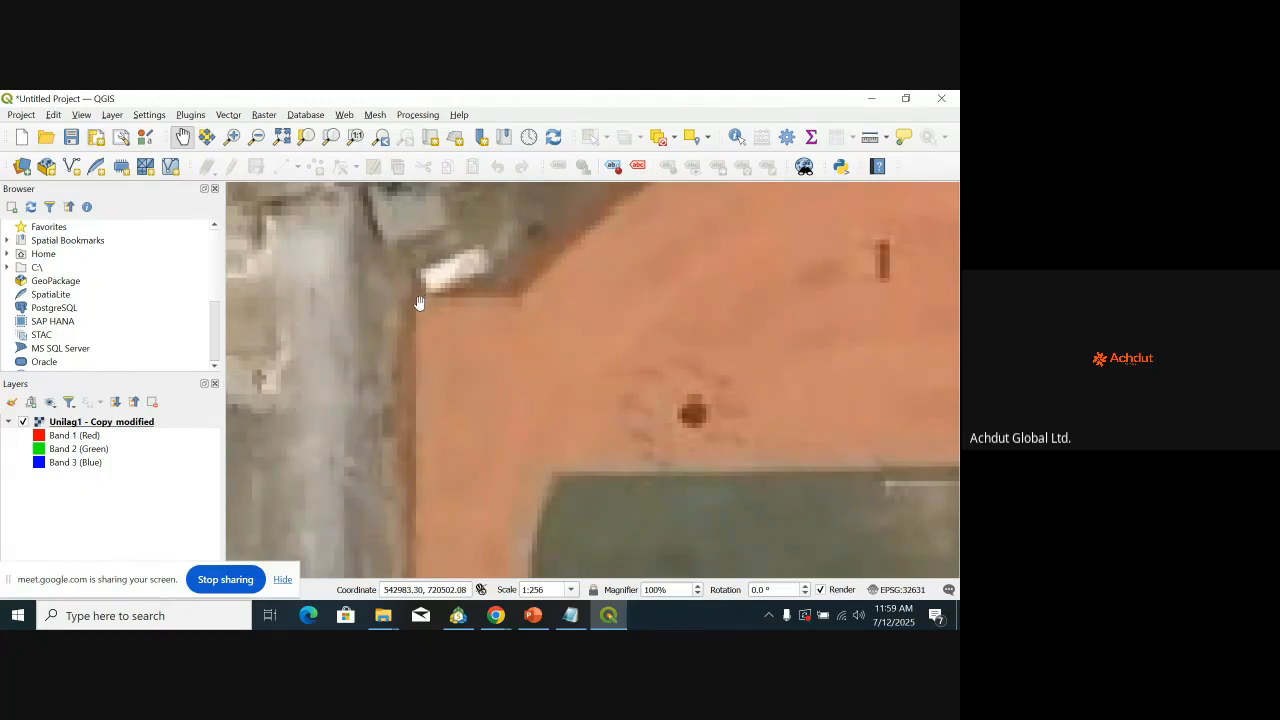
pyautogui.scroll(-8, 419, 303)
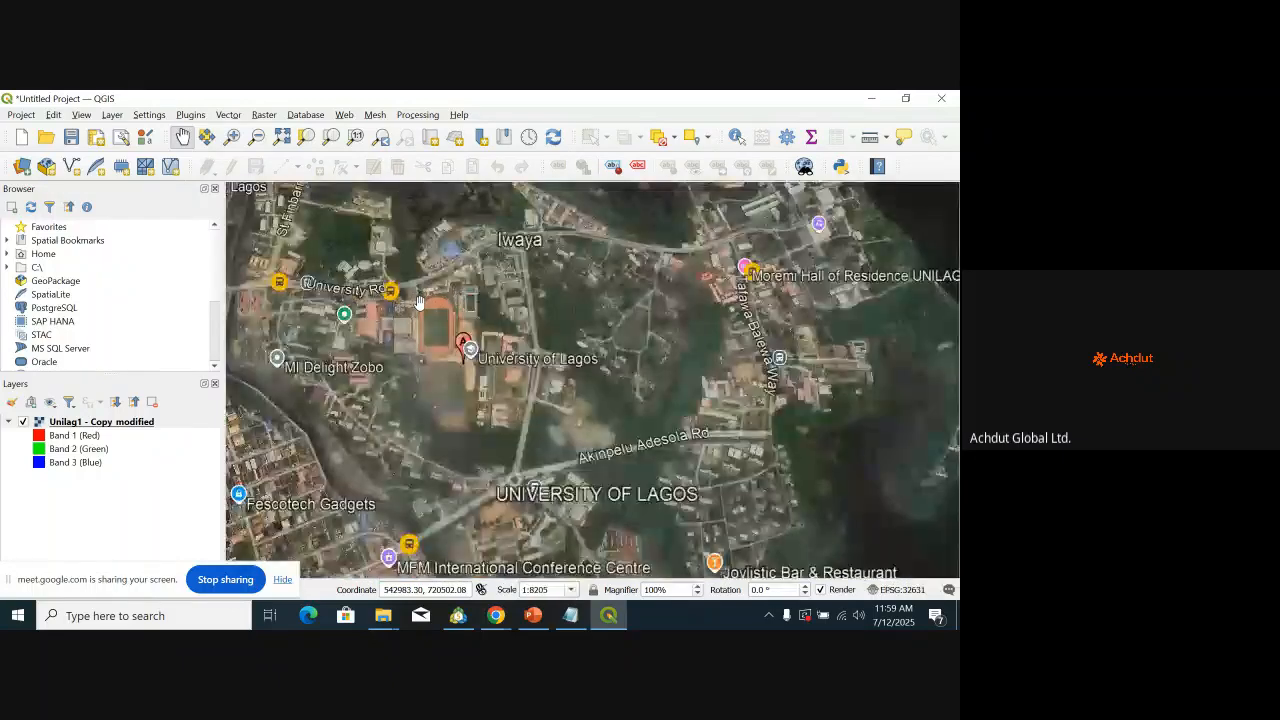
pyautogui.scroll(2, 412, 308)
pyautogui.scroll(-2, 405, 316)
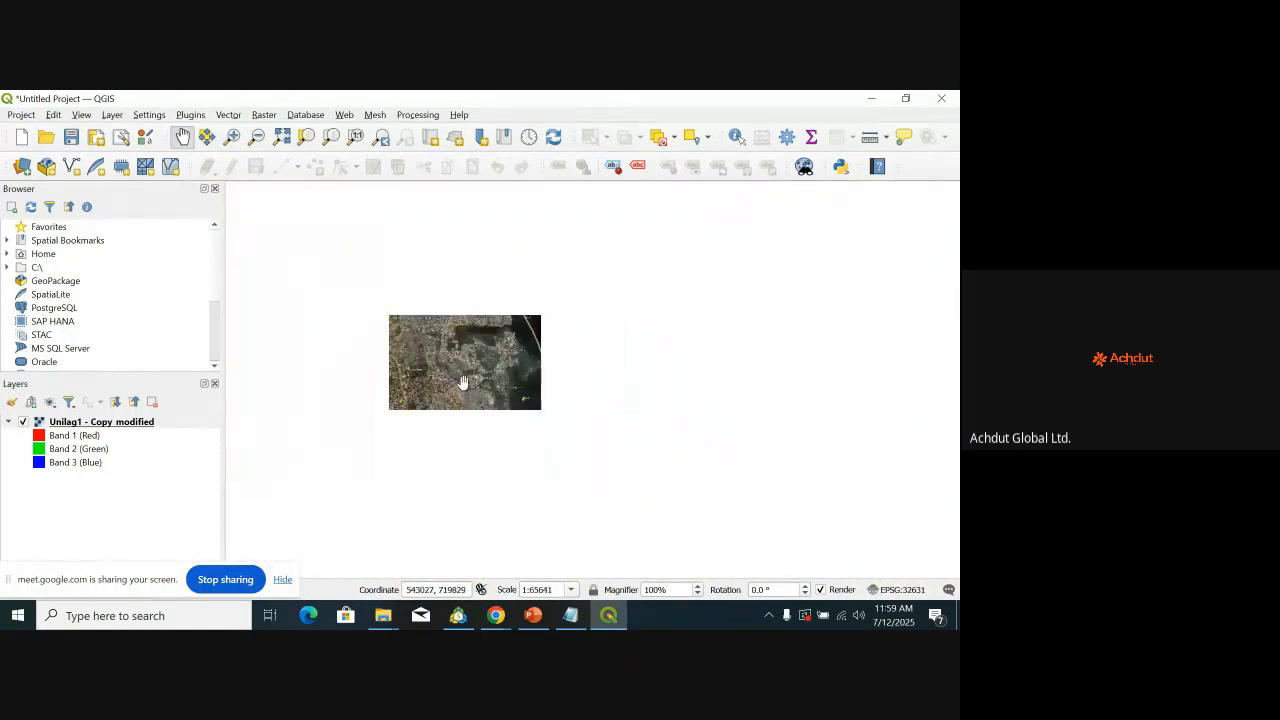
pyautogui.scroll(2, 521, 303)
pyautogui.scroll(-2, 465, 300)
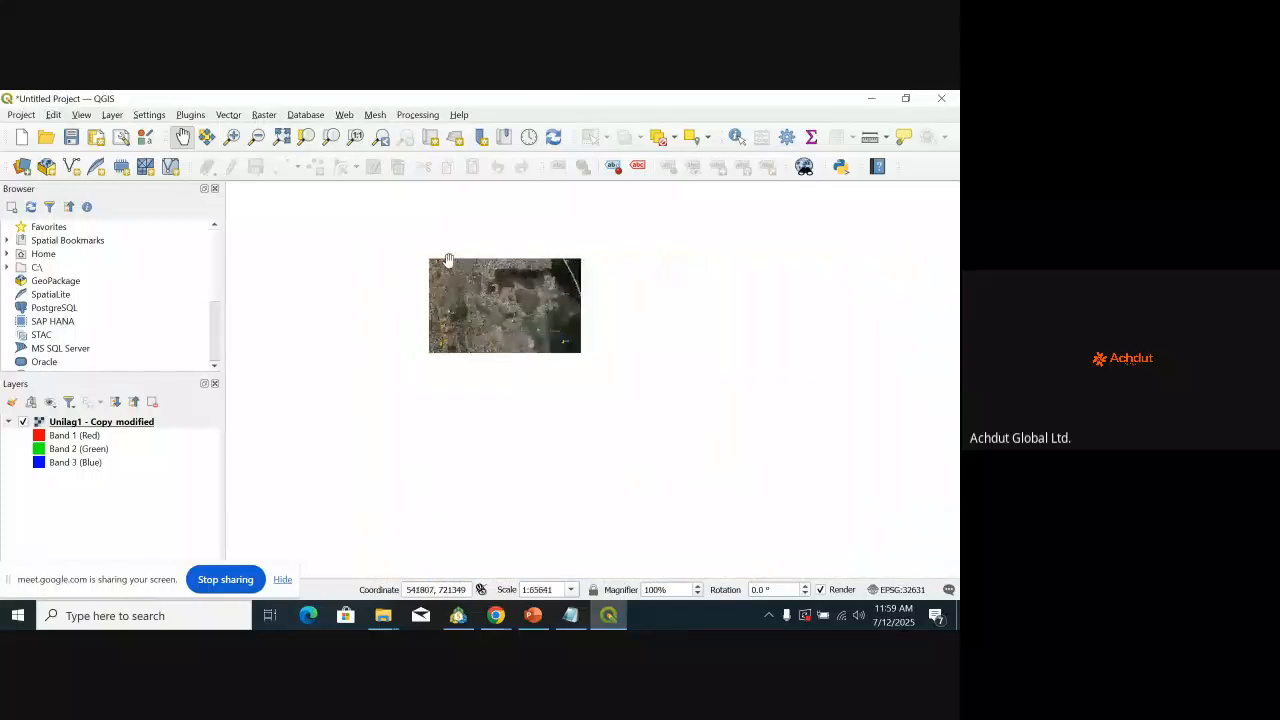
pyautogui.scroll(4, 500, 308)
pyautogui.scroll(2, 512, 312)
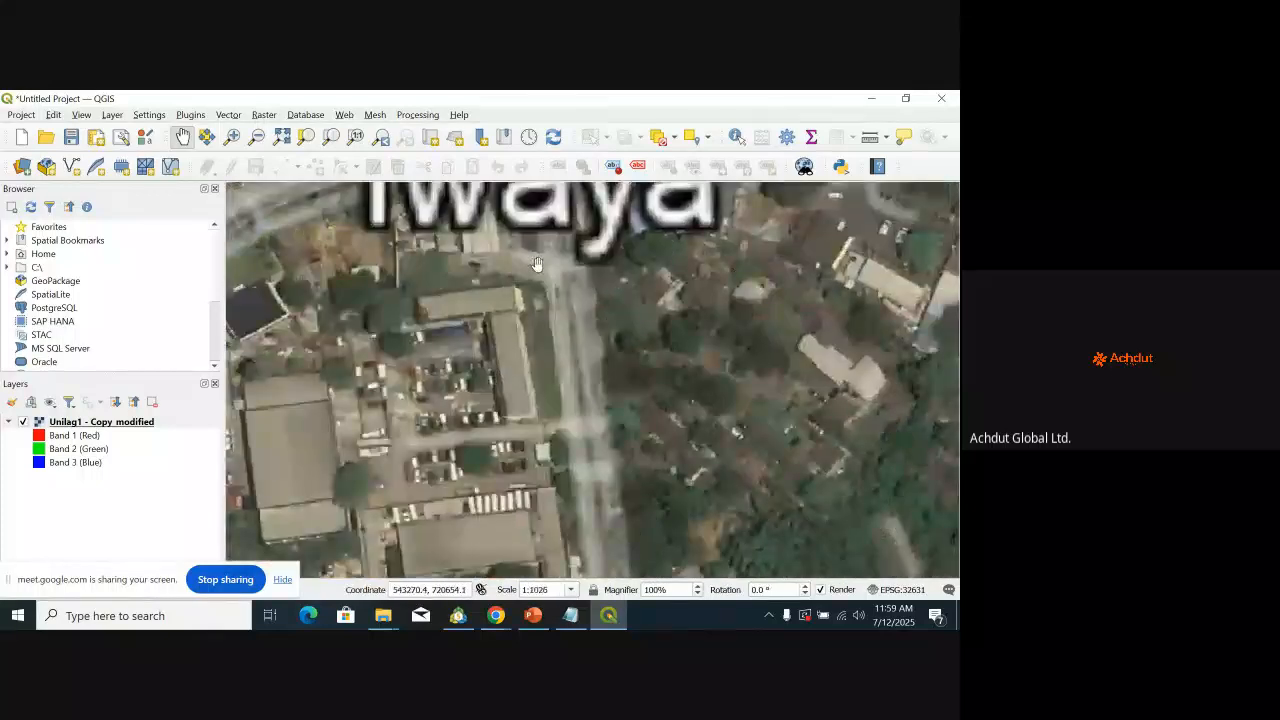
pyautogui.scroll(-2, 434, 334)
pyautogui.scroll(-1, 434, 334)
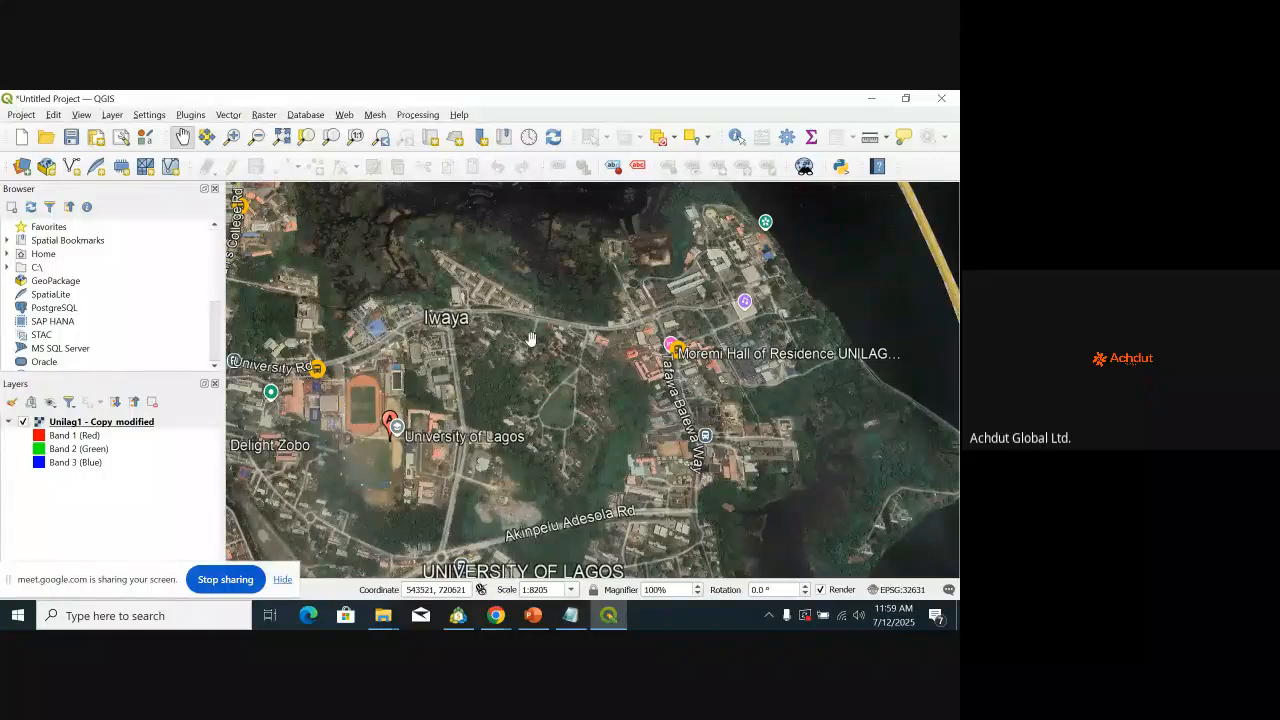
# Step: Examine the Unilag1 - Copy modified raster at several scales, from its full extent to the Abule Oja area and the UL1 marker
pyautogui.scroll(-2, 432, 320)
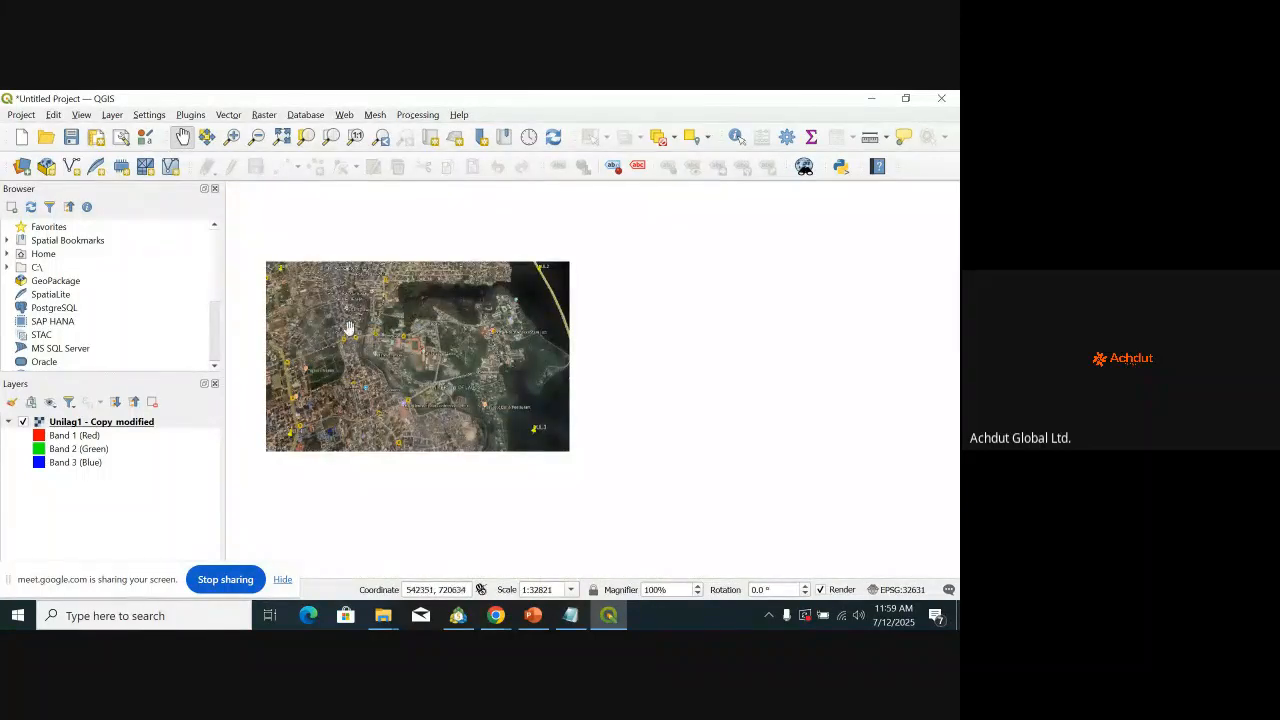
pyautogui.moveTo(340, 325); pyautogui.dragTo(481, 320)
pyautogui.scroll(-2, 481, 320)
pyautogui.scroll(4, 490, 315)
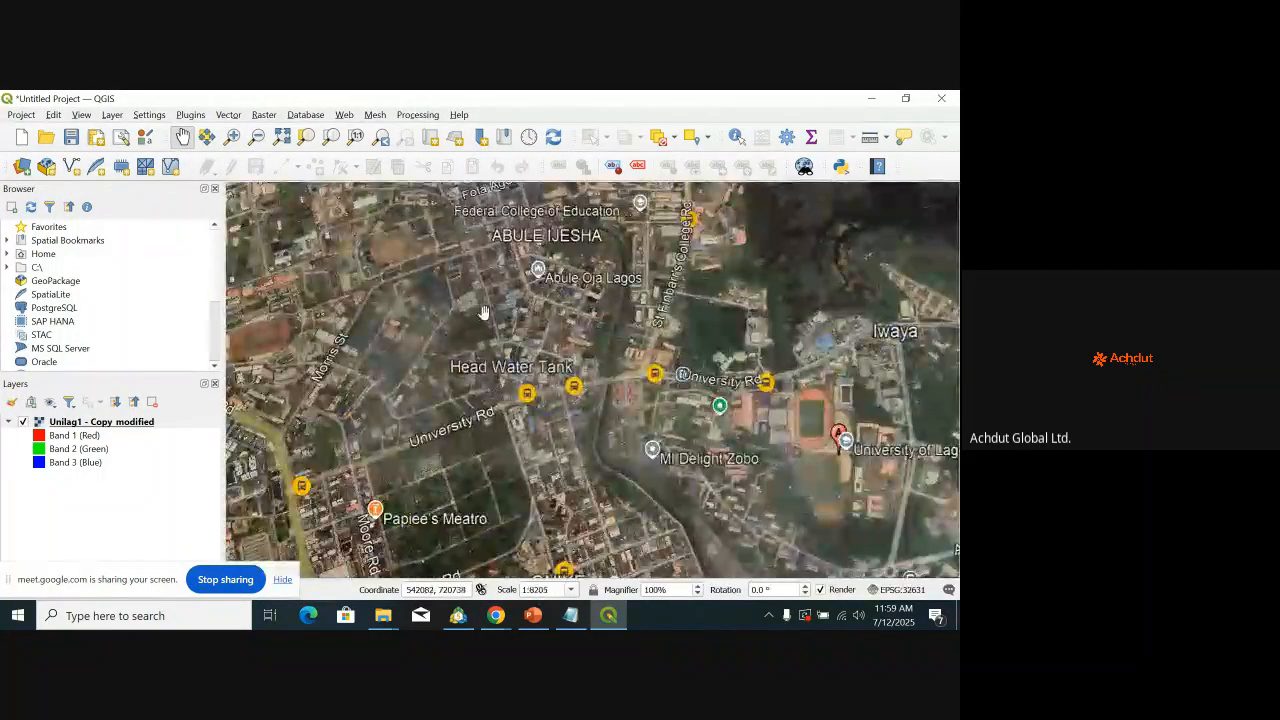
pyautogui.scroll(1, 607, 268)
pyautogui.scroll(1, 607, 268)
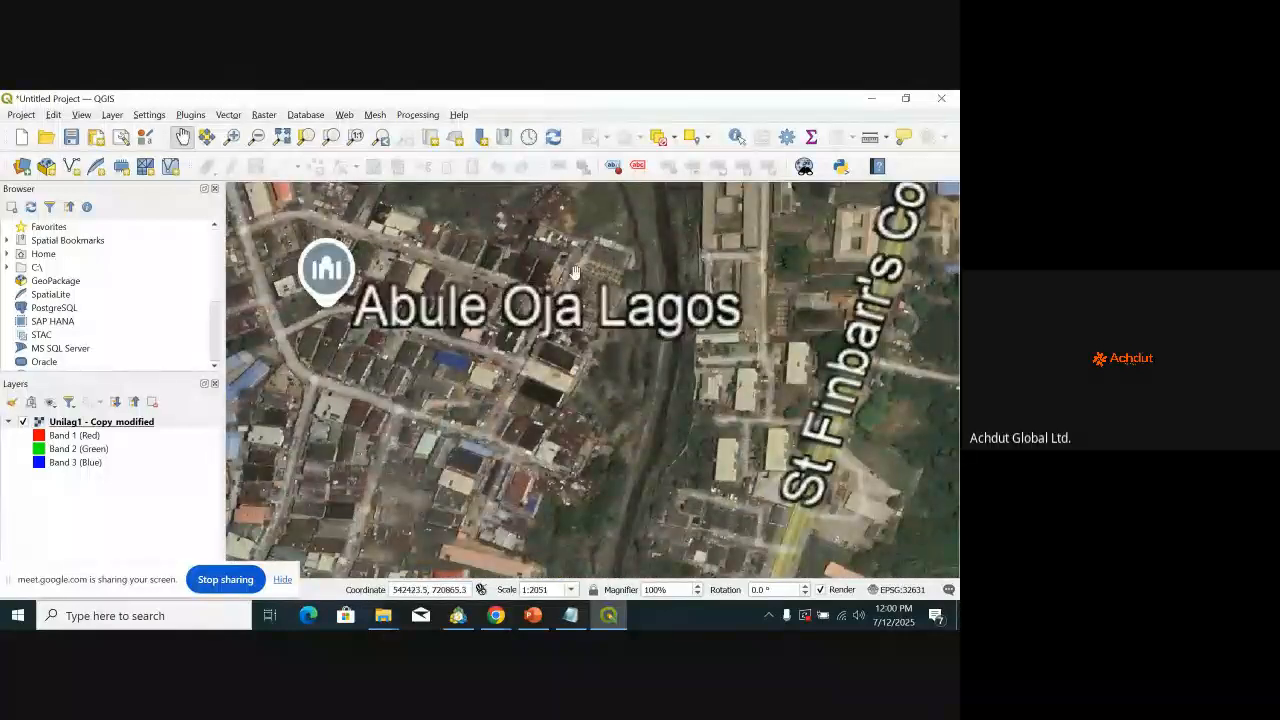
pyautogui.scroll(-2, 444, 280)
pyautogui.scroll(-2, 369, 302)
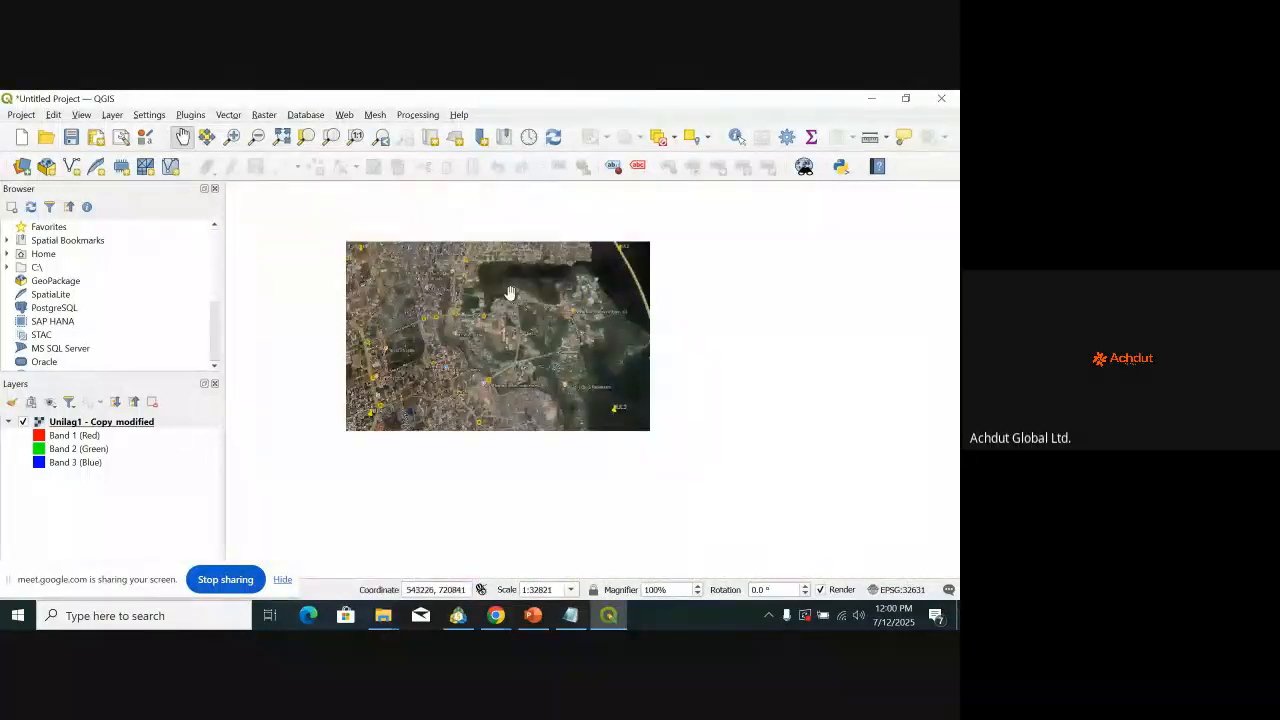
pyautogui.scroll(1, 414, 320)
pyautogui.scroll(2, 439, 228)
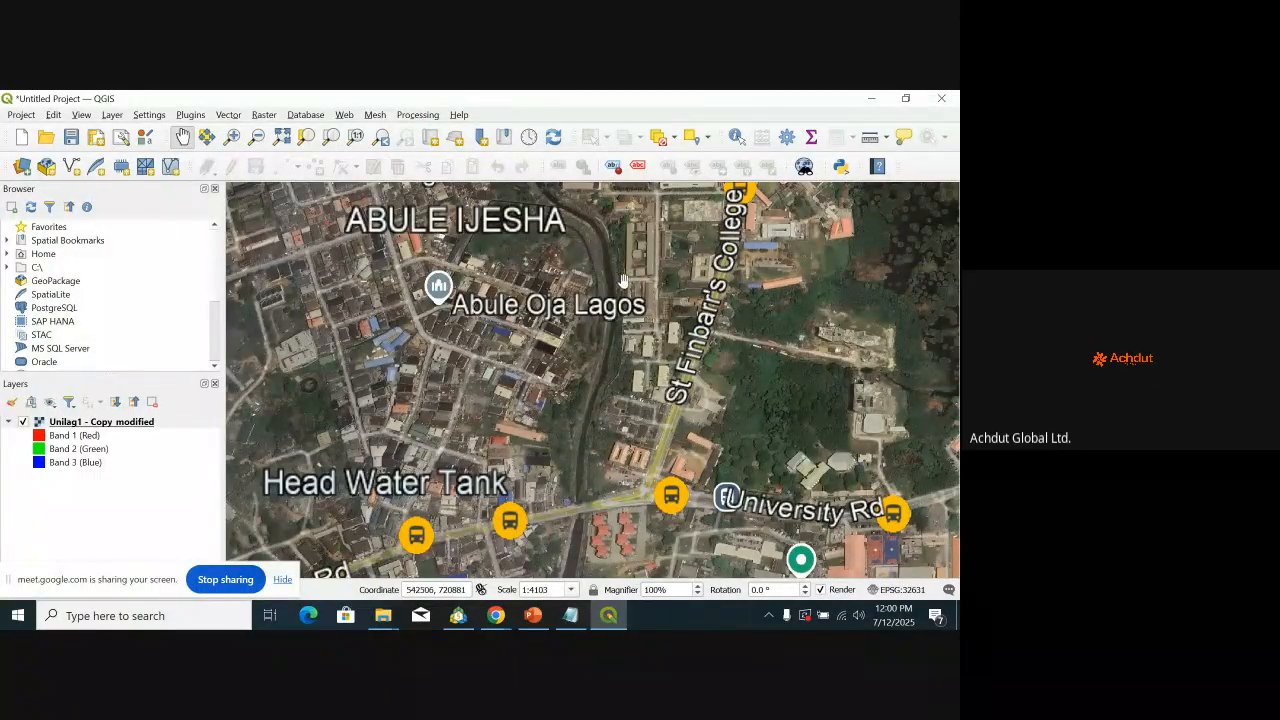
pyautogui.scroll(-3, 440, 282)
pyautogui.scroll(1, 503, 313)
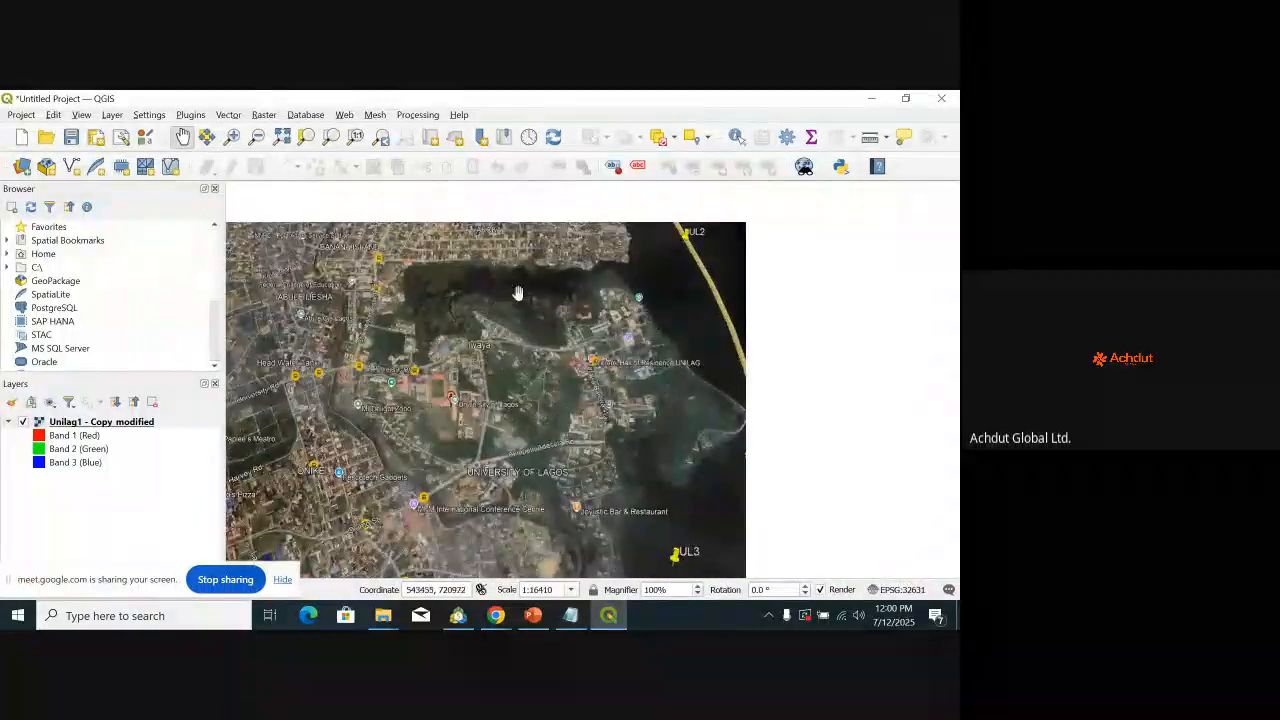
pyautogui.scroll(-2, 633, 272)
pyautogui.scroll(1, 555, 312)
pyautogui.scroll(2, 631, 196)
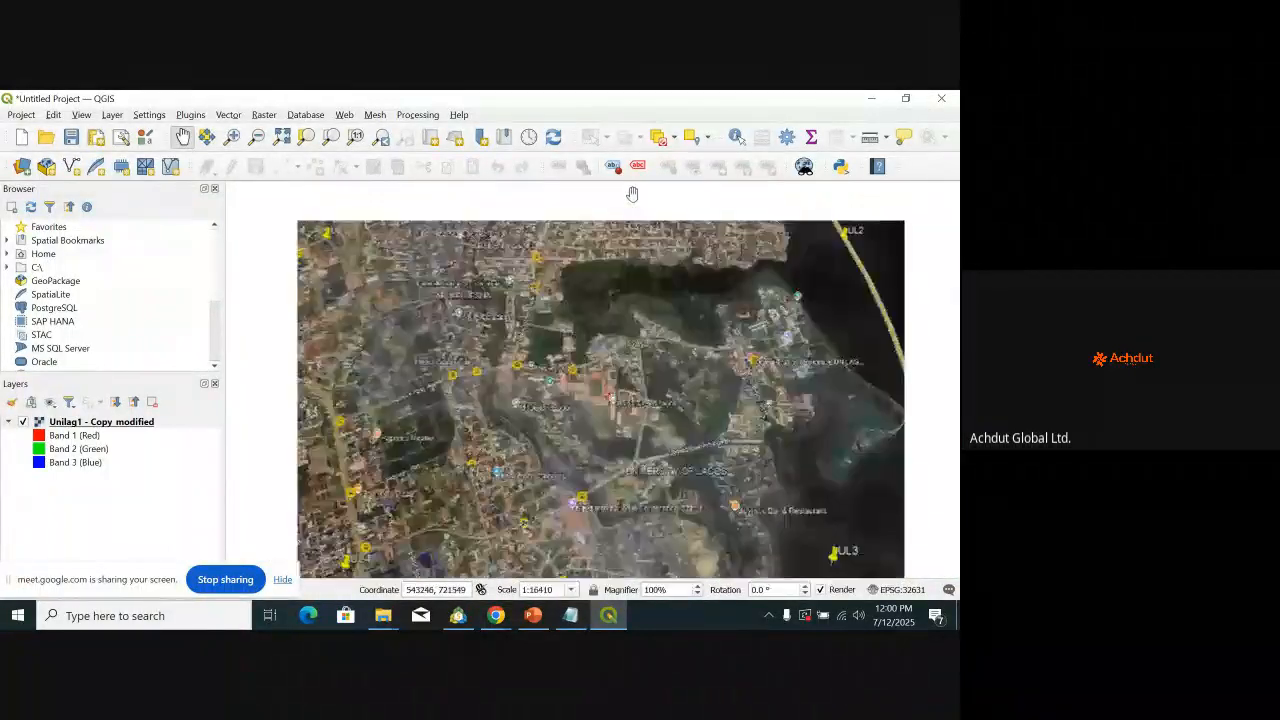
pyautogui.scroll(-2, 593, 283)
pyautogui.scroll(2, 587, 286)
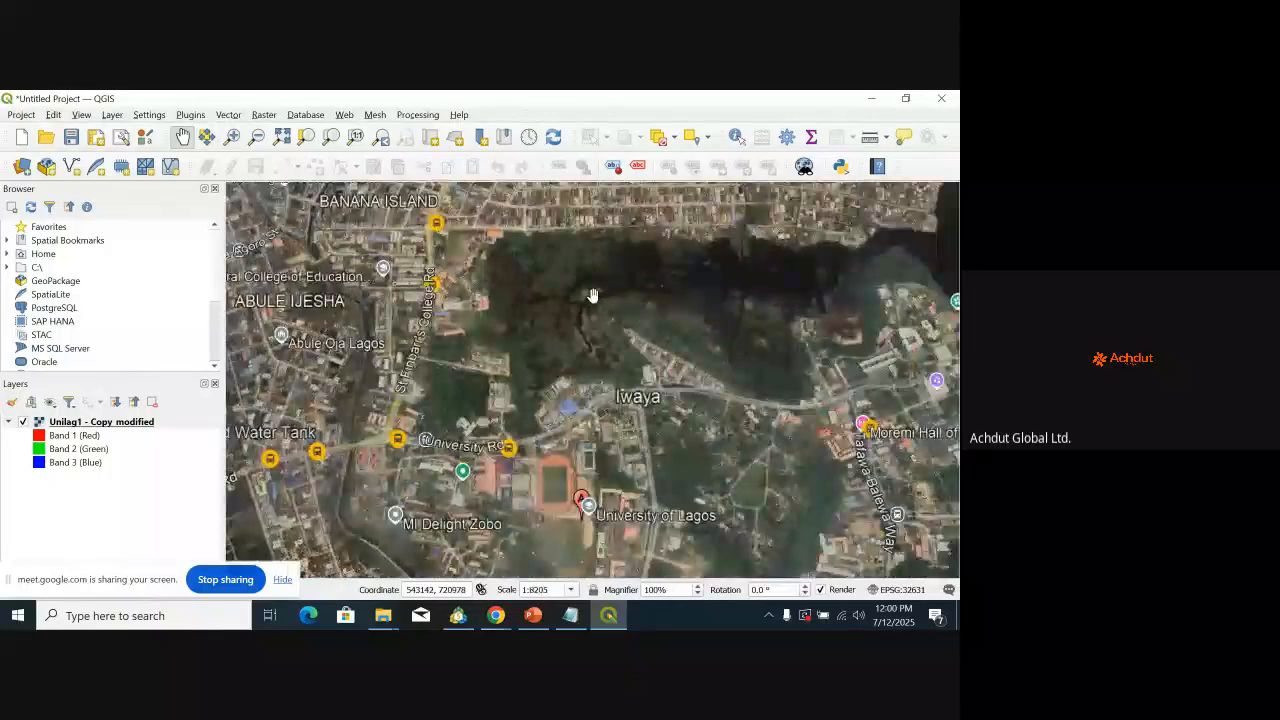
pyautogui.scroll(-1, 585, 290)
pyautogui.scroll(-1, 585, 288)
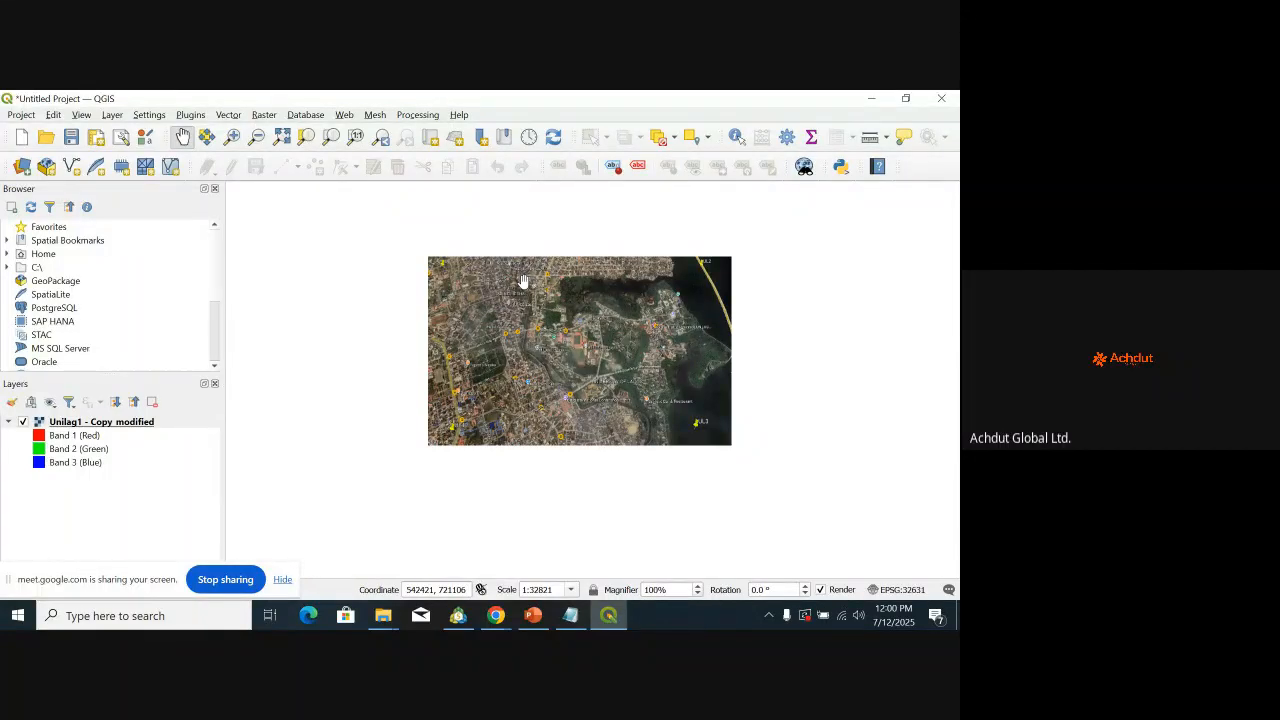
pyautogui.scroll(1, 447, 268)
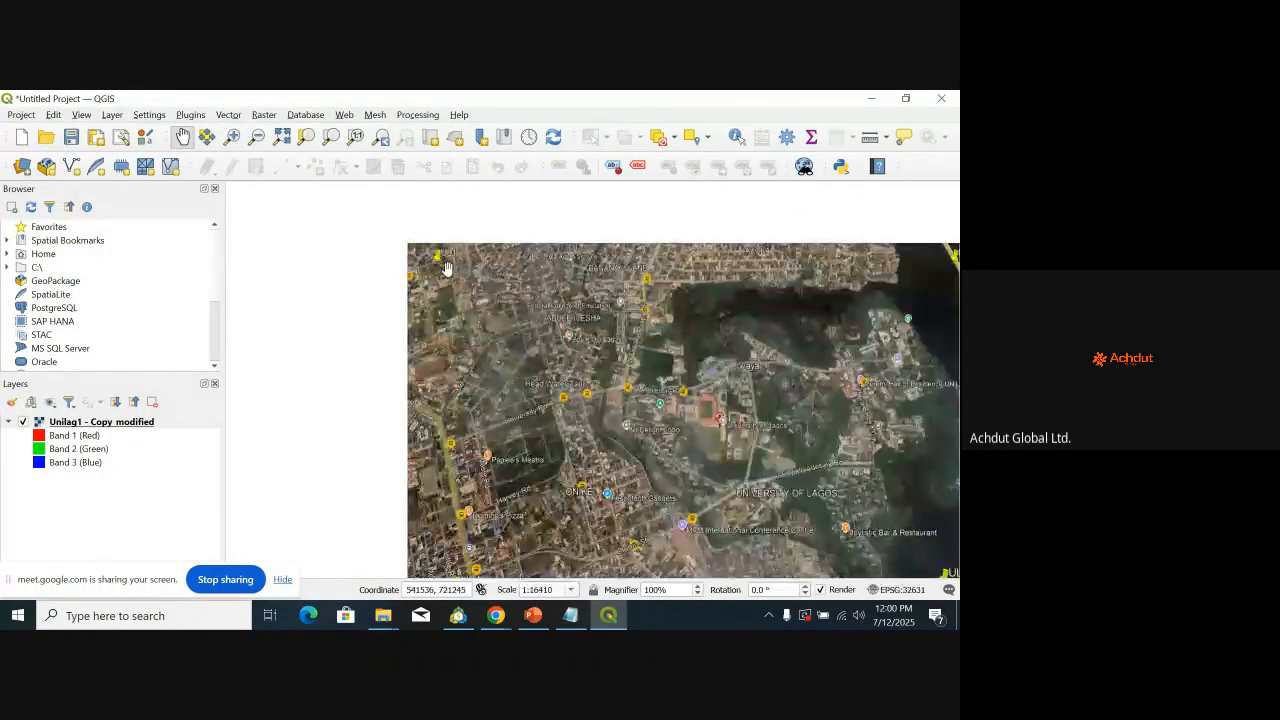
pyautogui.scroll(1, 447, 268)
pyautogui.scroll(1, 516, 238)
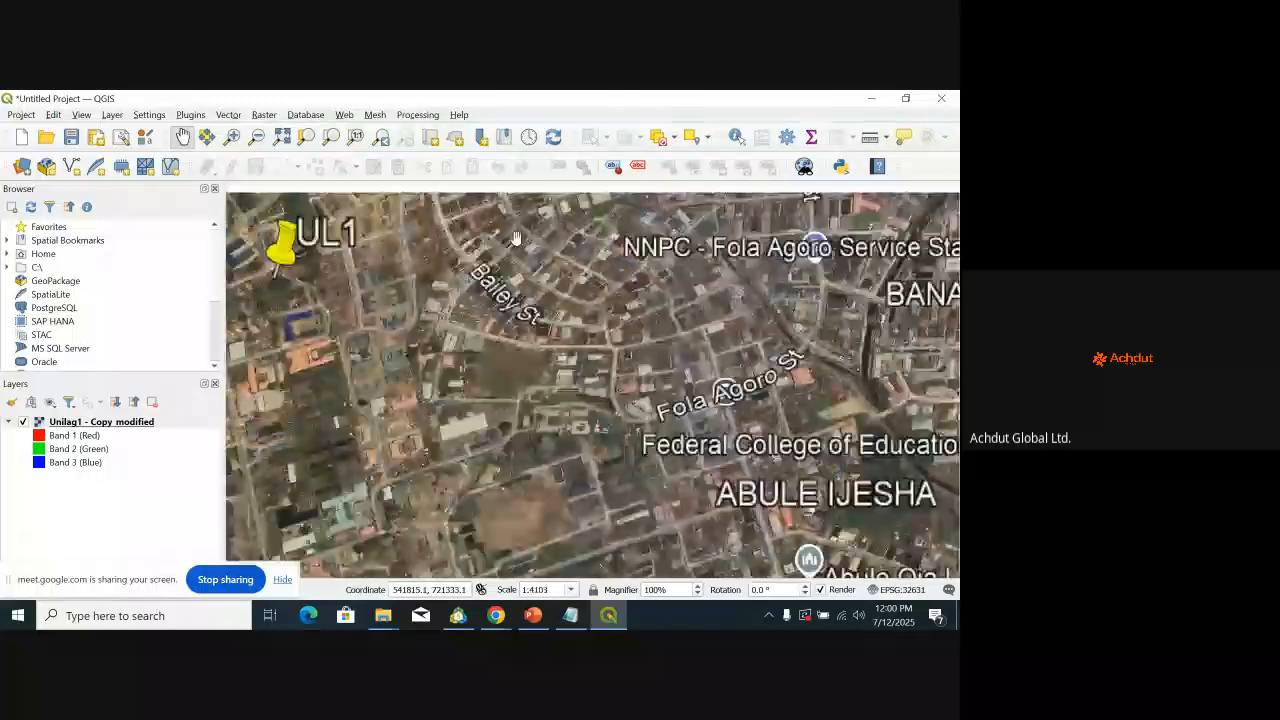
pyautogui.scroll(-1, 516, 238)
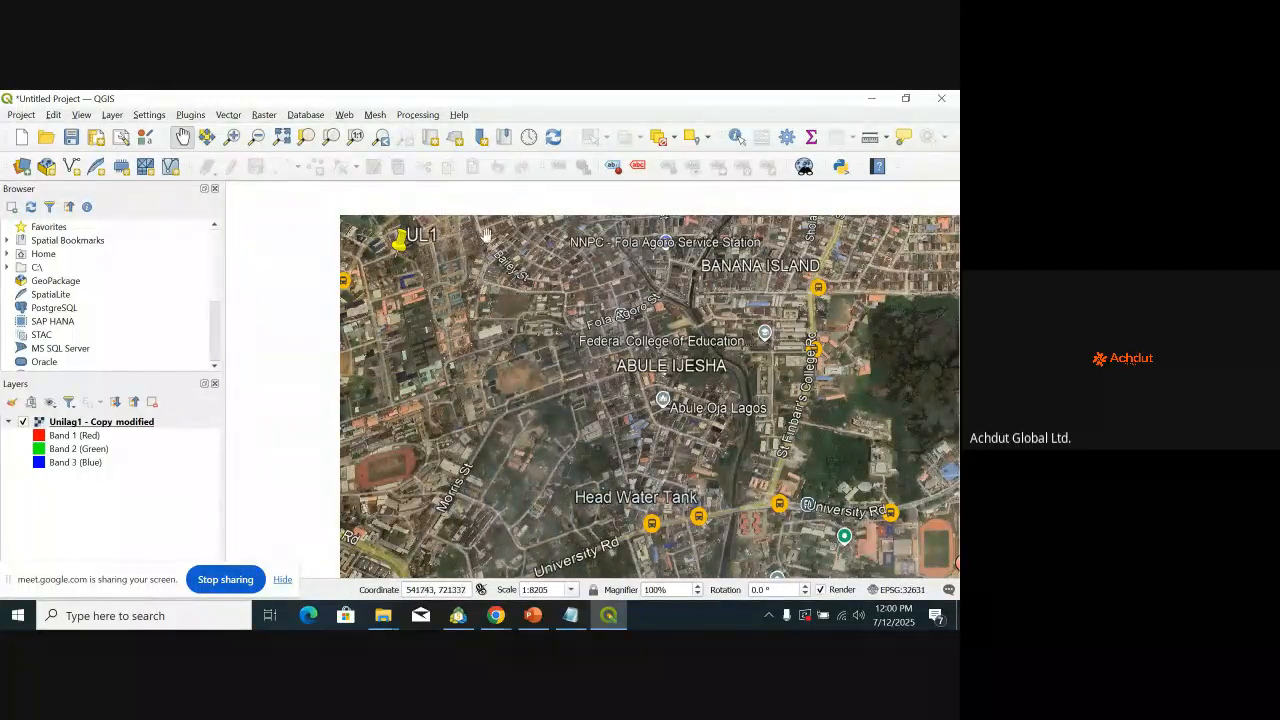
# Step: Start a new shapefile layer with the file name Building and Polygon geometry
pyautogui.click(108, 117)
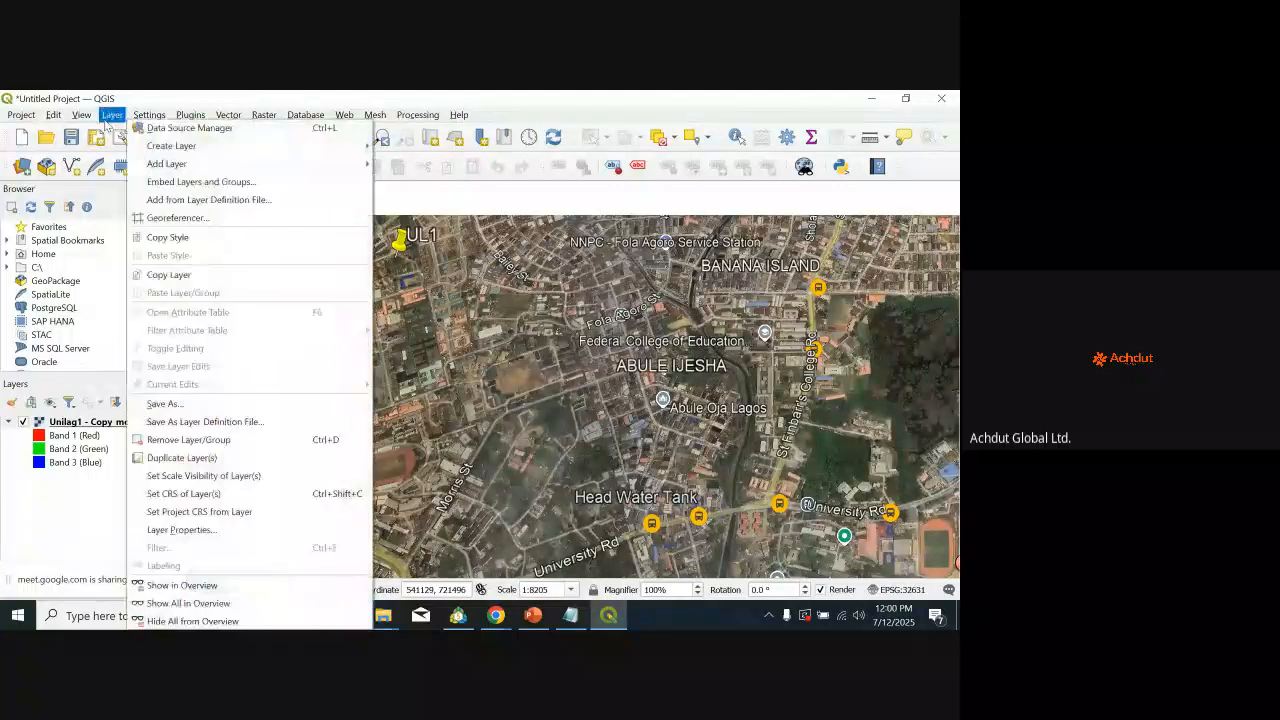
pyautogui.moveTo(149, 114)
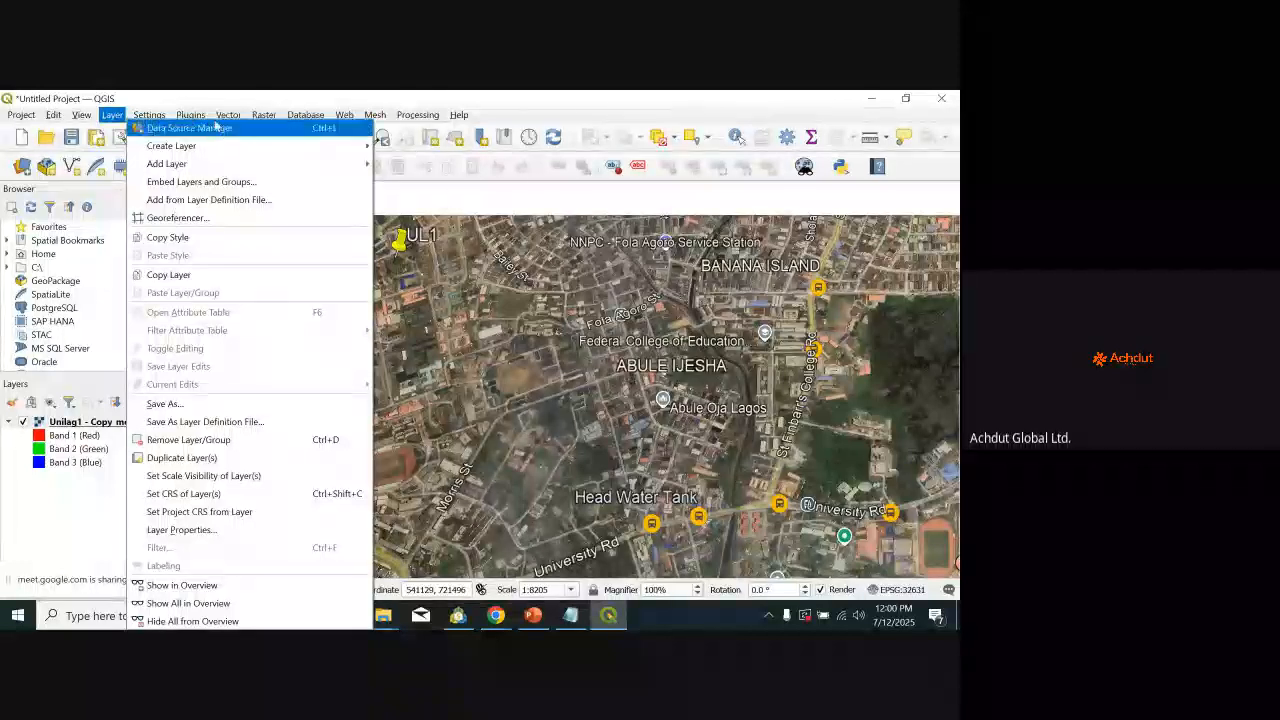
pyautogui.moveTo(365, 146)
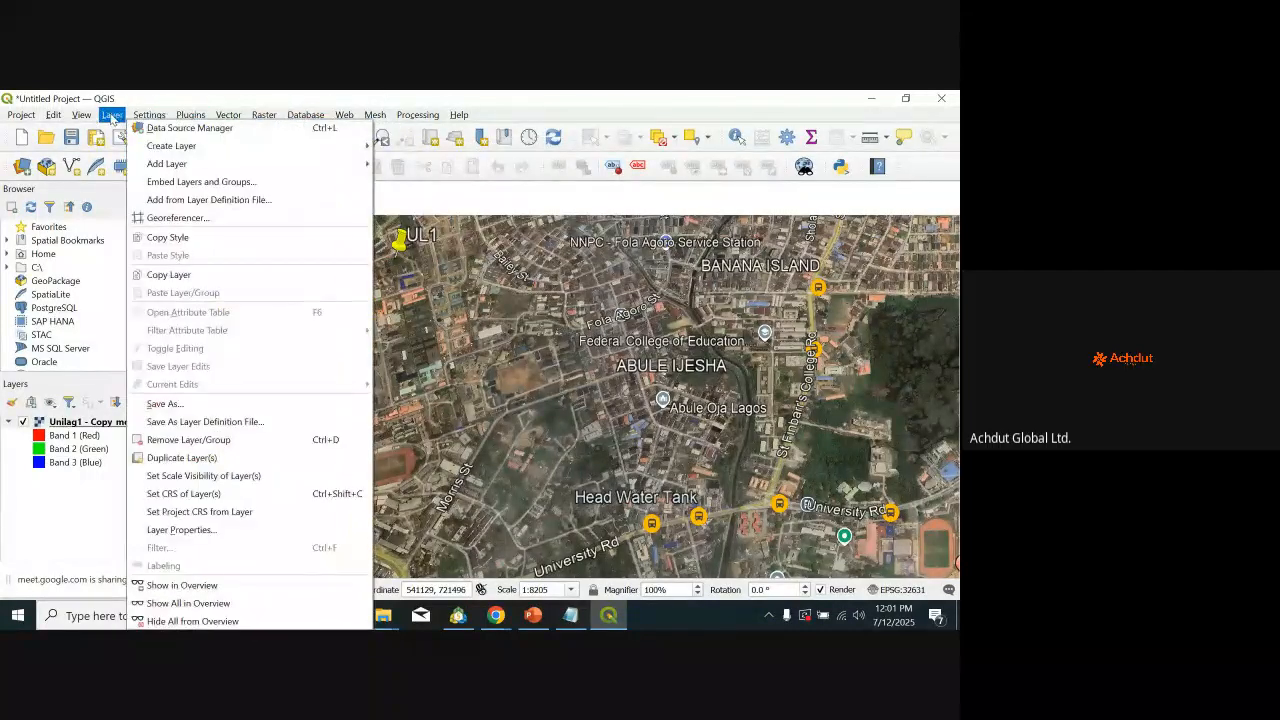
pyautogui.moveTo(245, 146)
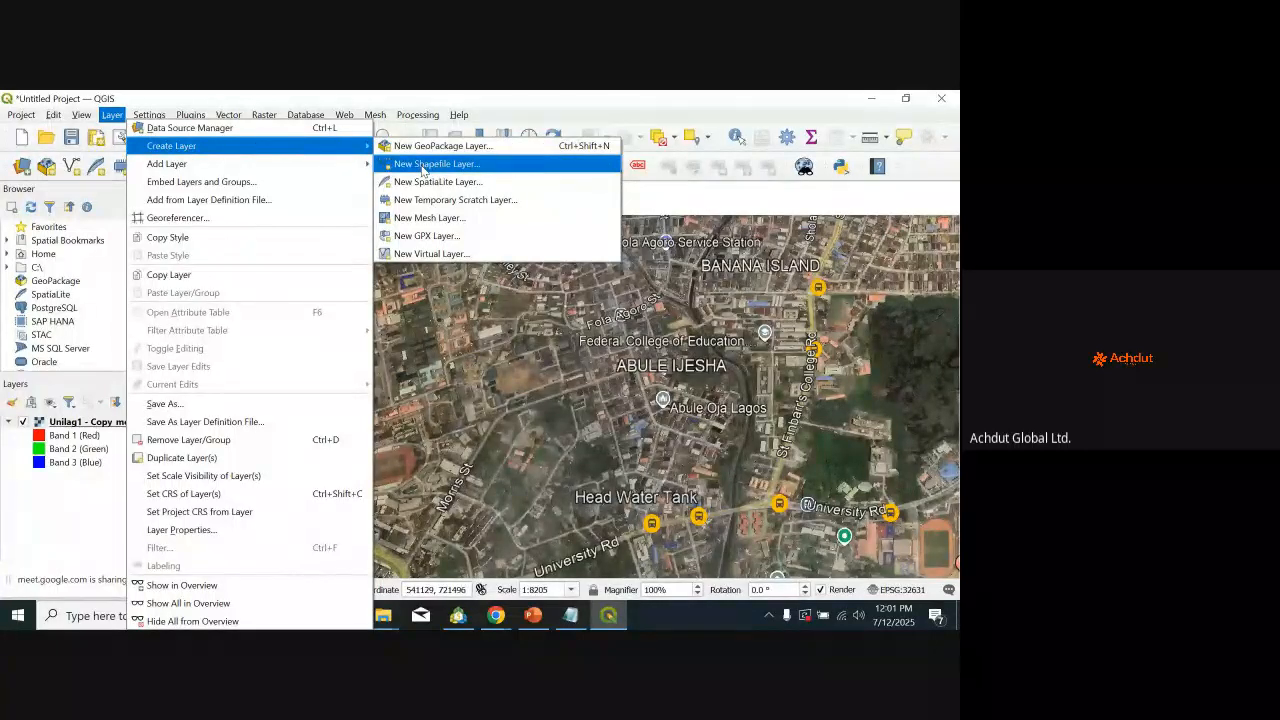
pyautogui.click(422, 168)
pyautogui.click(395, 128)
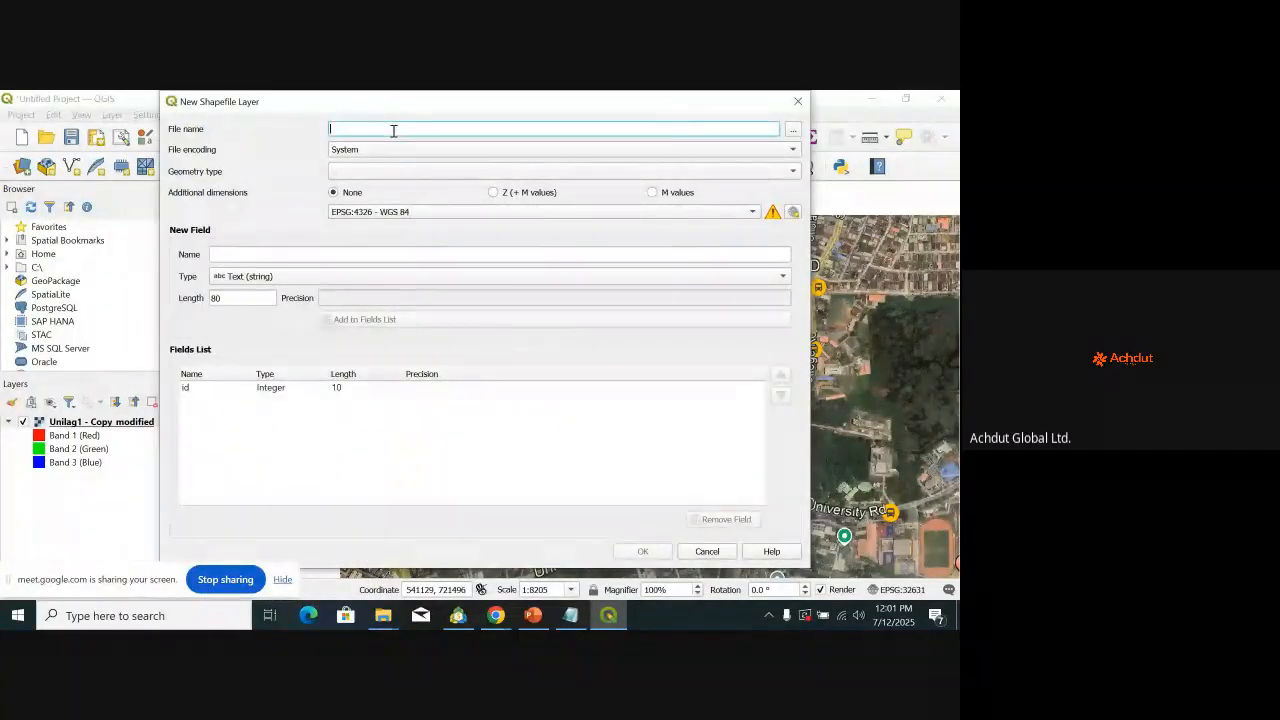
pyautogui.write('Building')
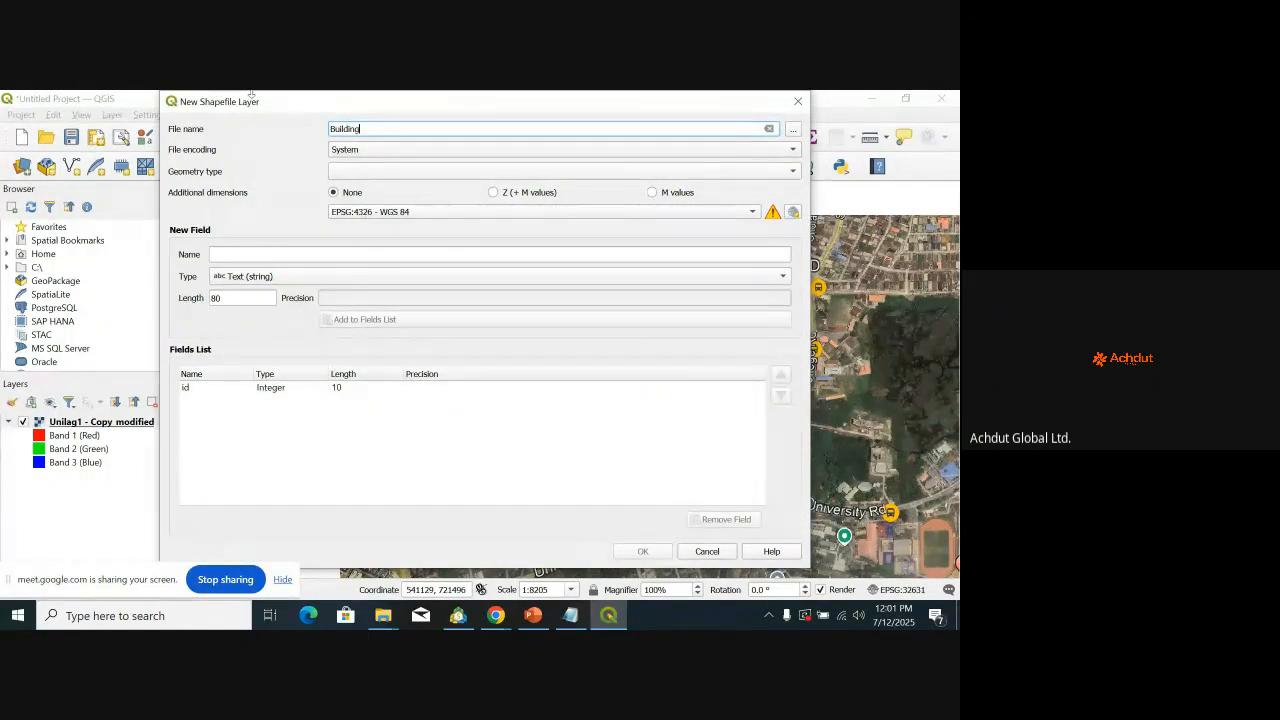
pyautogui.click(392, 173)
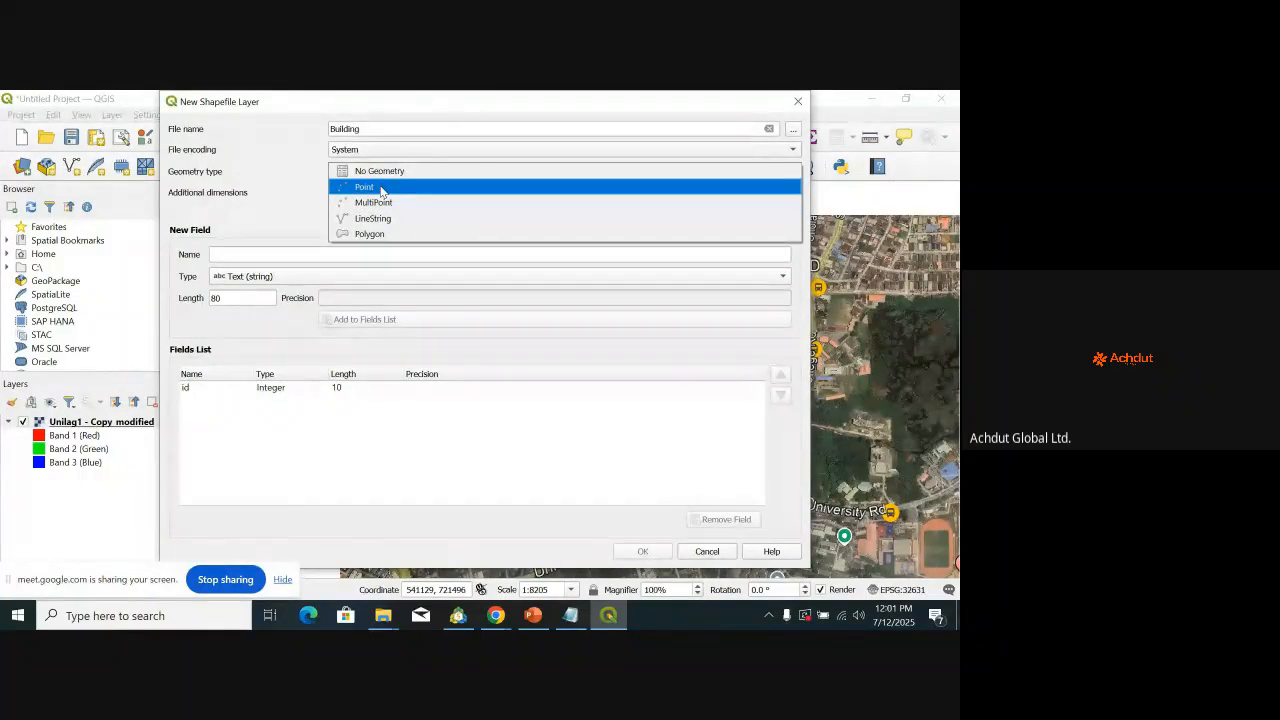
pyautogui.click(378, 235)
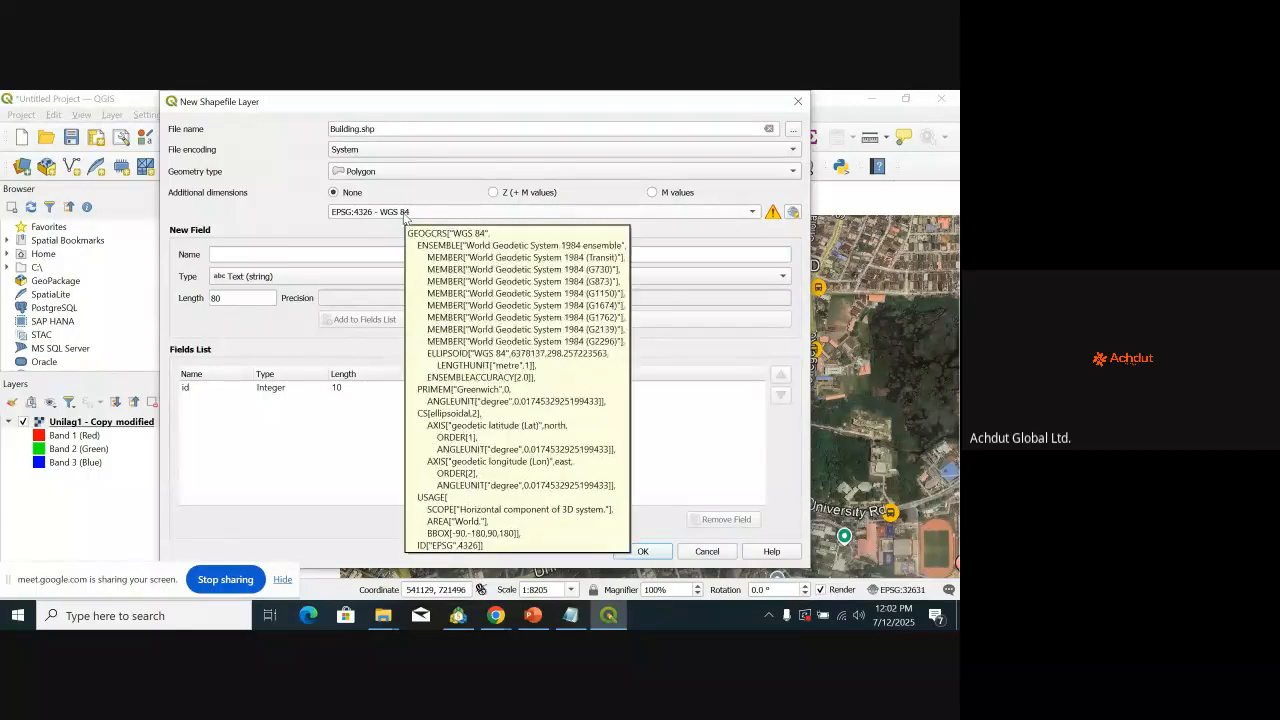
# Step: Set the new shapefile's coordinate system to the project CRS, EPSG:32631 - WGS 84 / UTM zone 31N
pyautogui.click(406, 214)
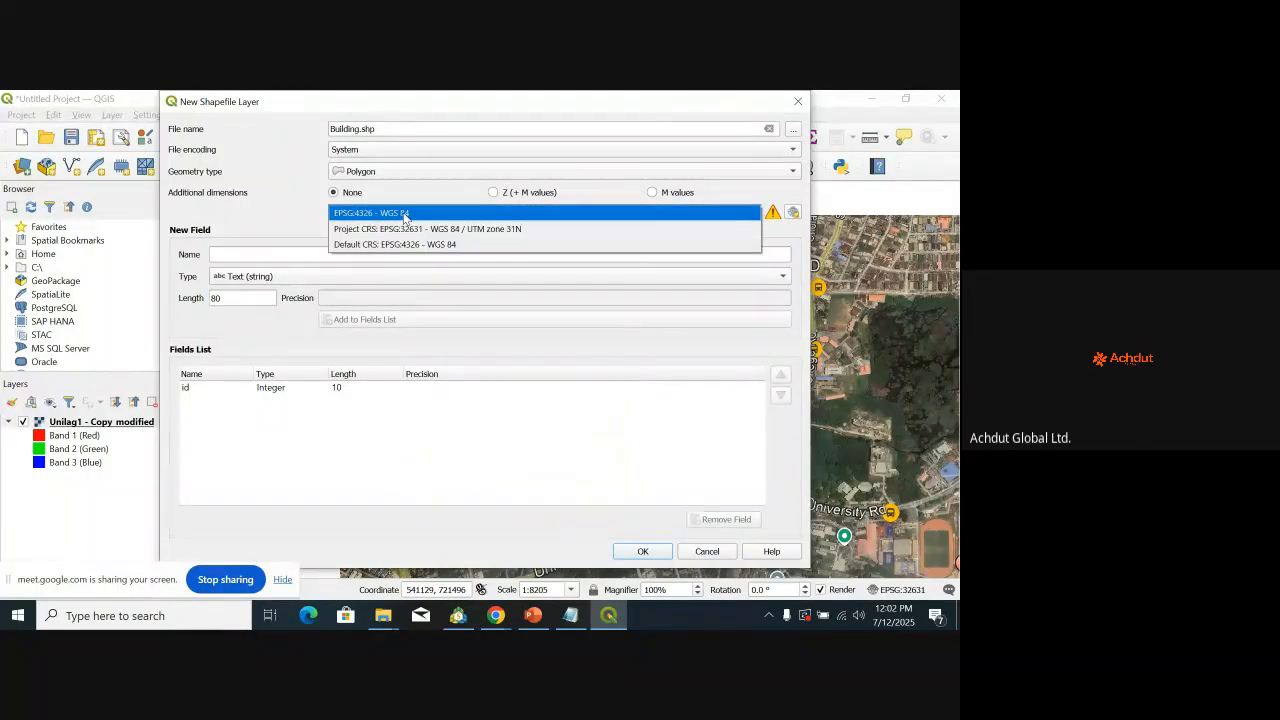
pyautogui.click(407, 214)
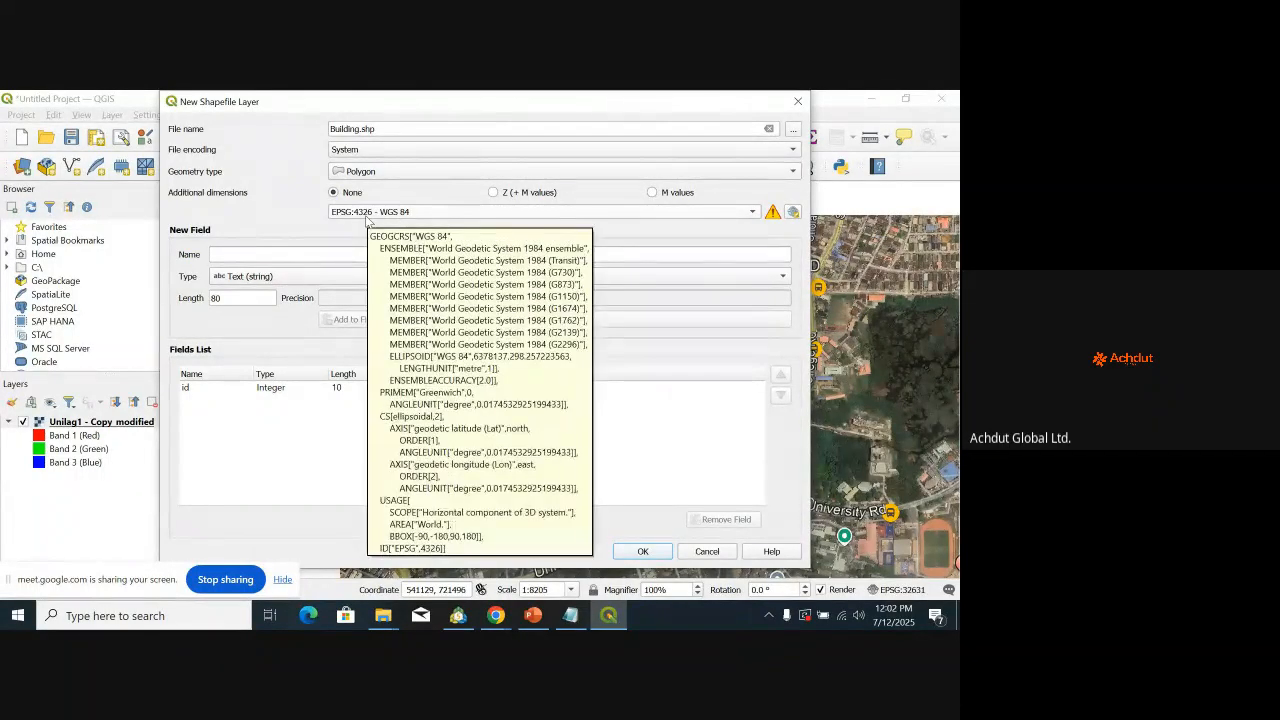
pyautogui.click(368, 214)
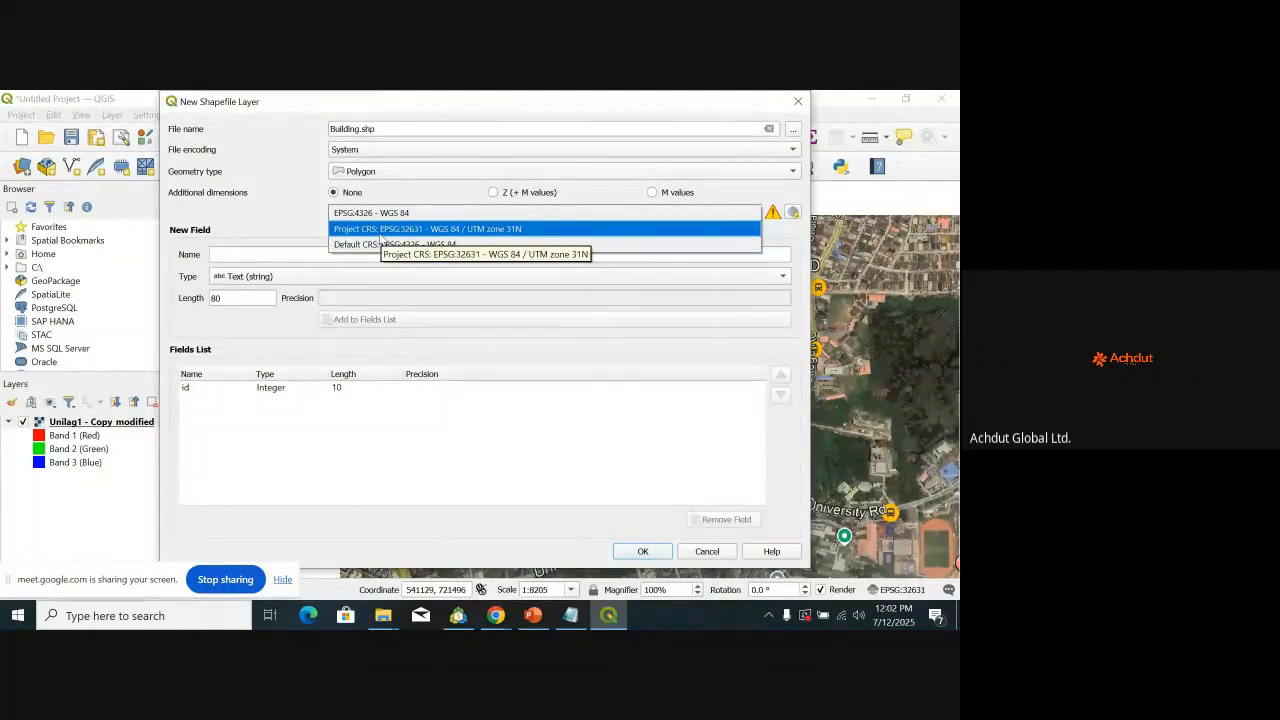
pyautogui.click(379, 233)
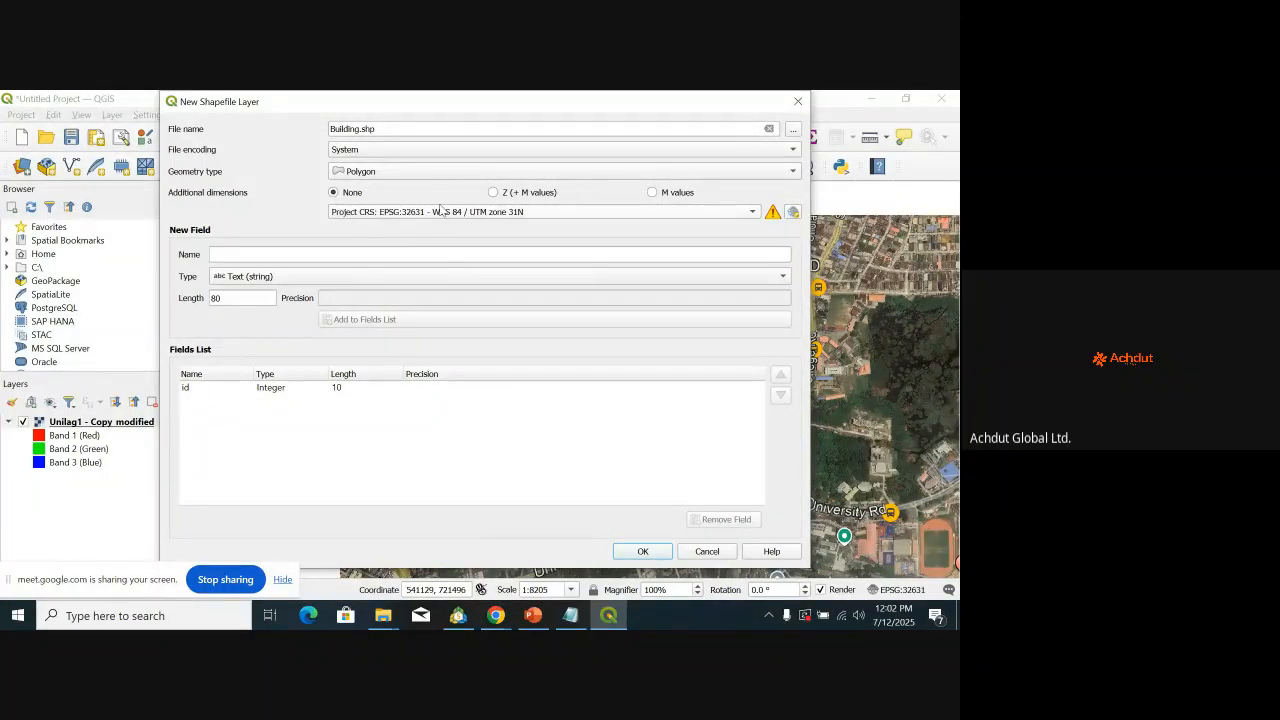
# Step: Add a text (string) field called Name with length 80 to the new layer's fields
pyautogui.click(310, 253)
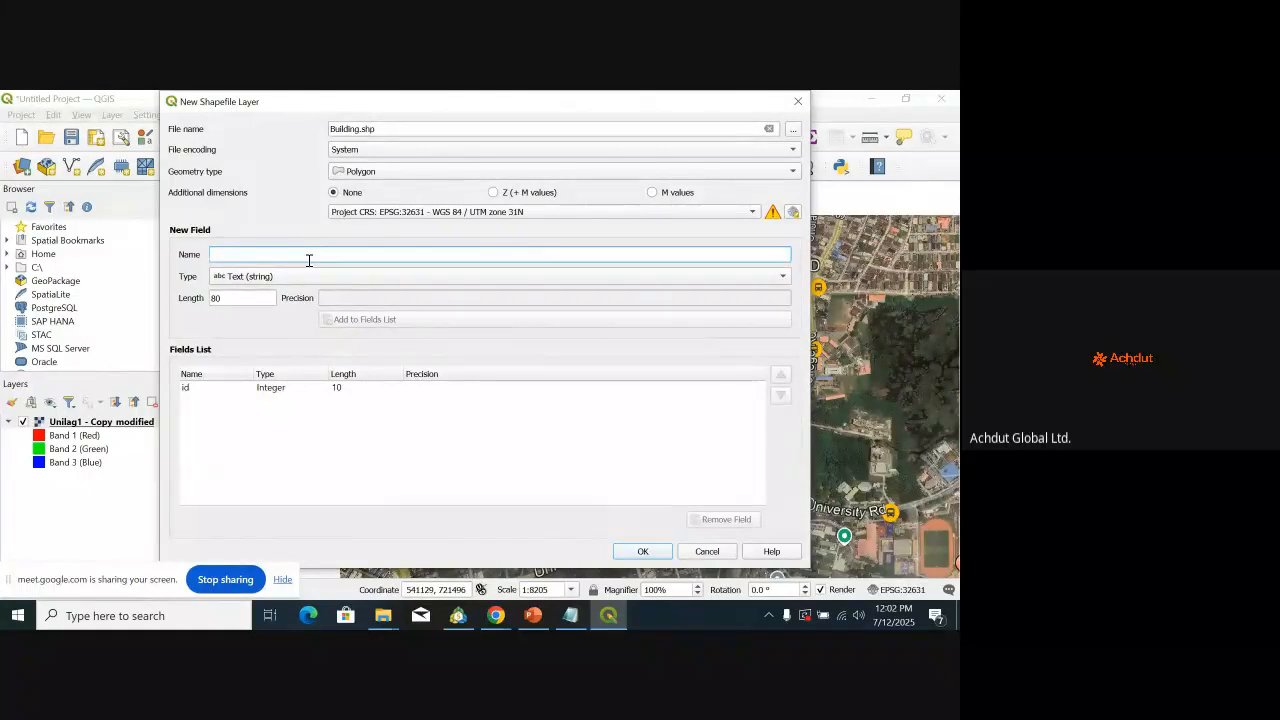
pyautogui.write('Name')
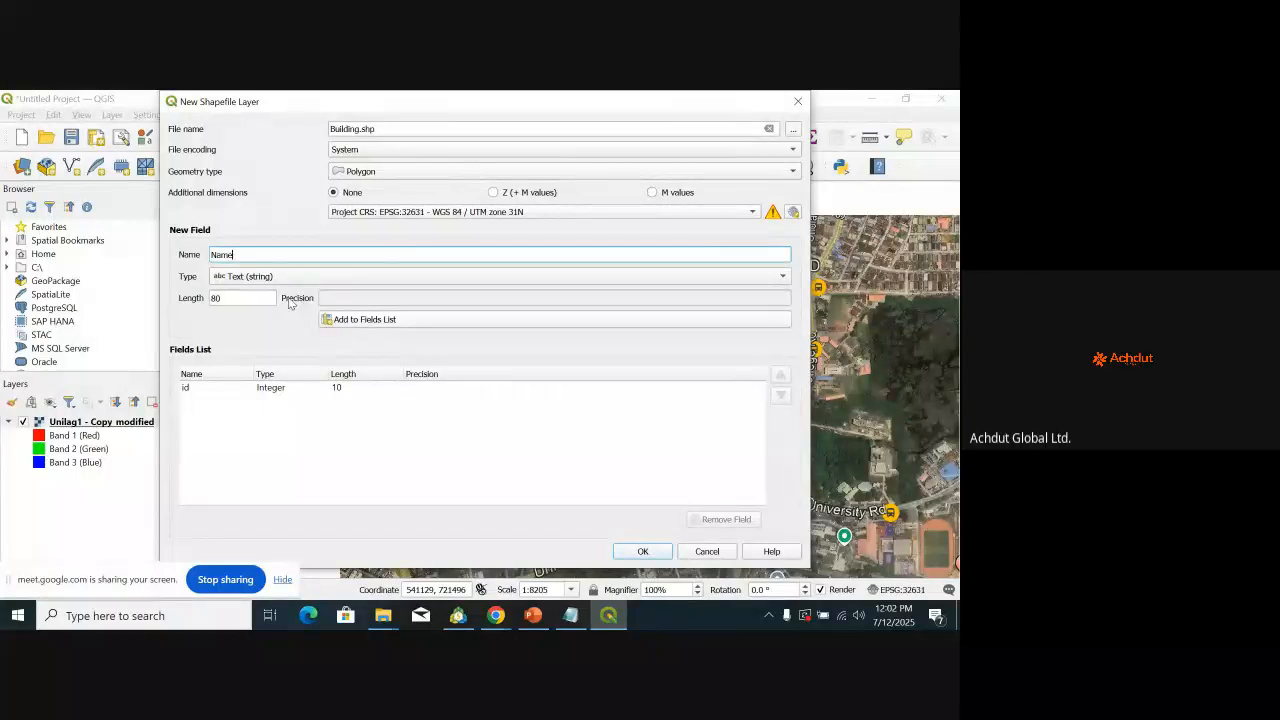
pyautogui.click(348, 321)
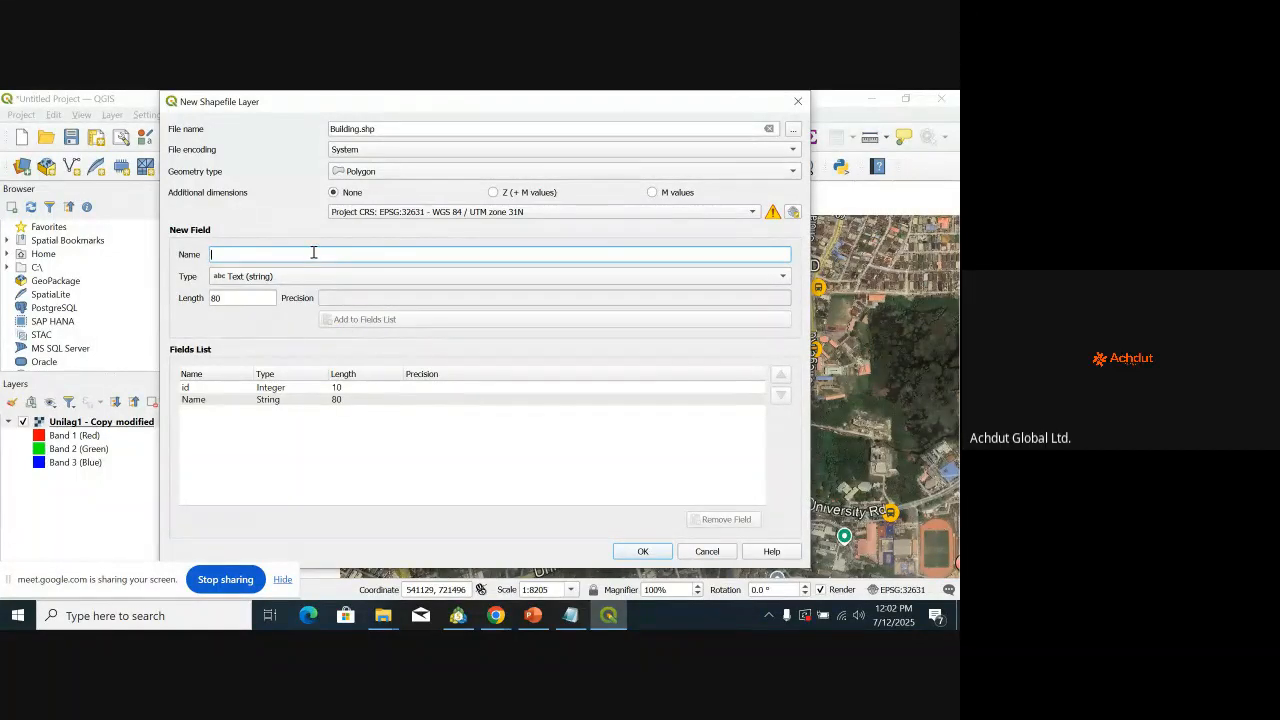
# Step: Add a decimal (double) field called Area with length 20 and precision 6 to the new layer's fields
pyautogui.write('Area')
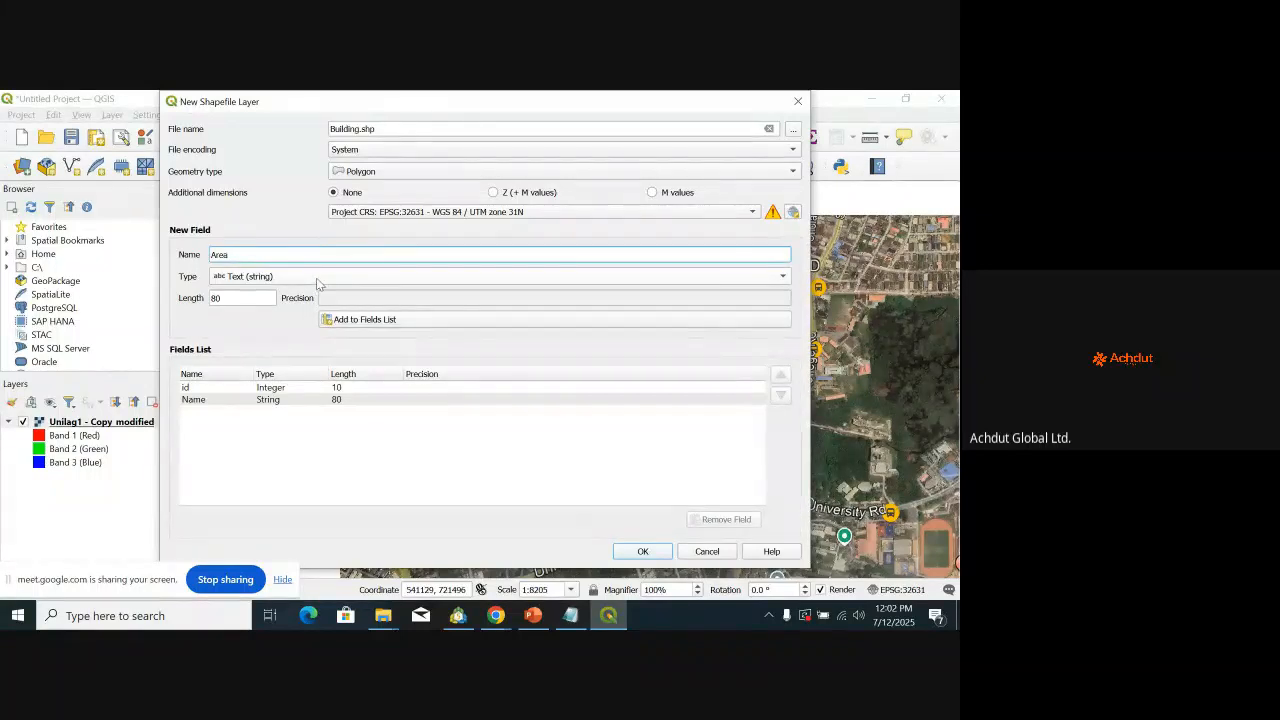
pyautogui.click(318, 284)
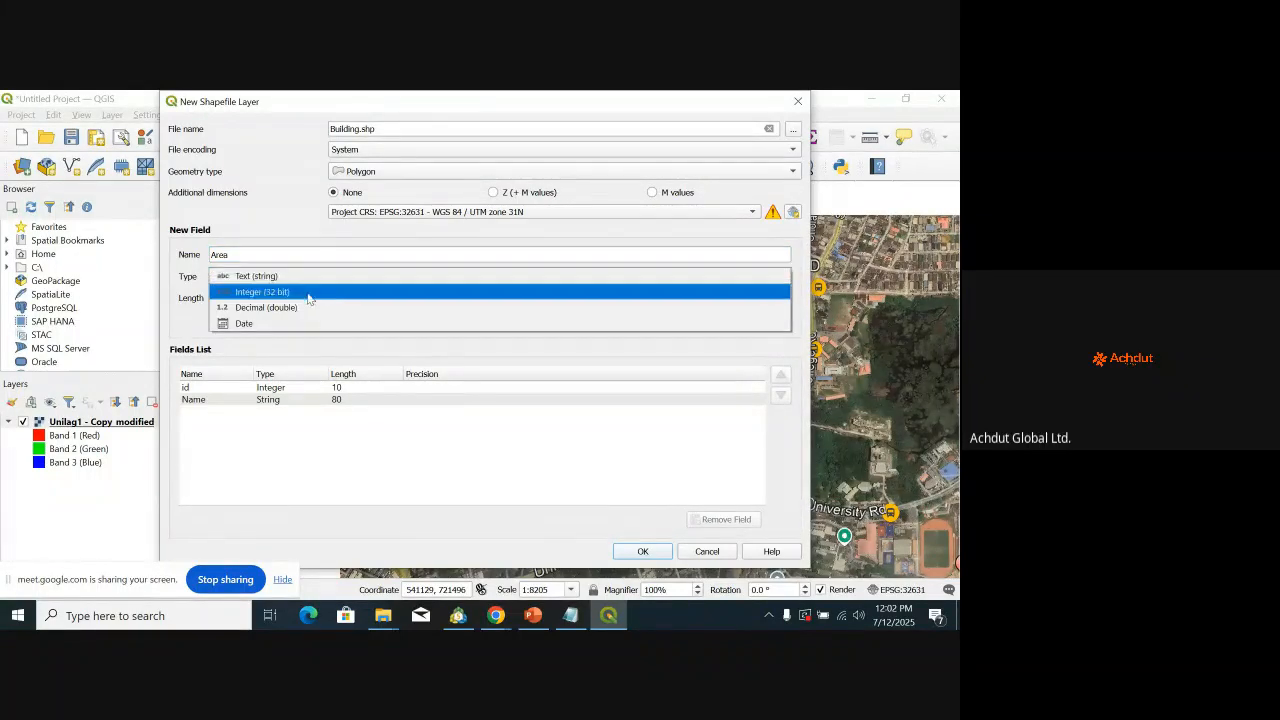
pyautogui.click(300, 307)
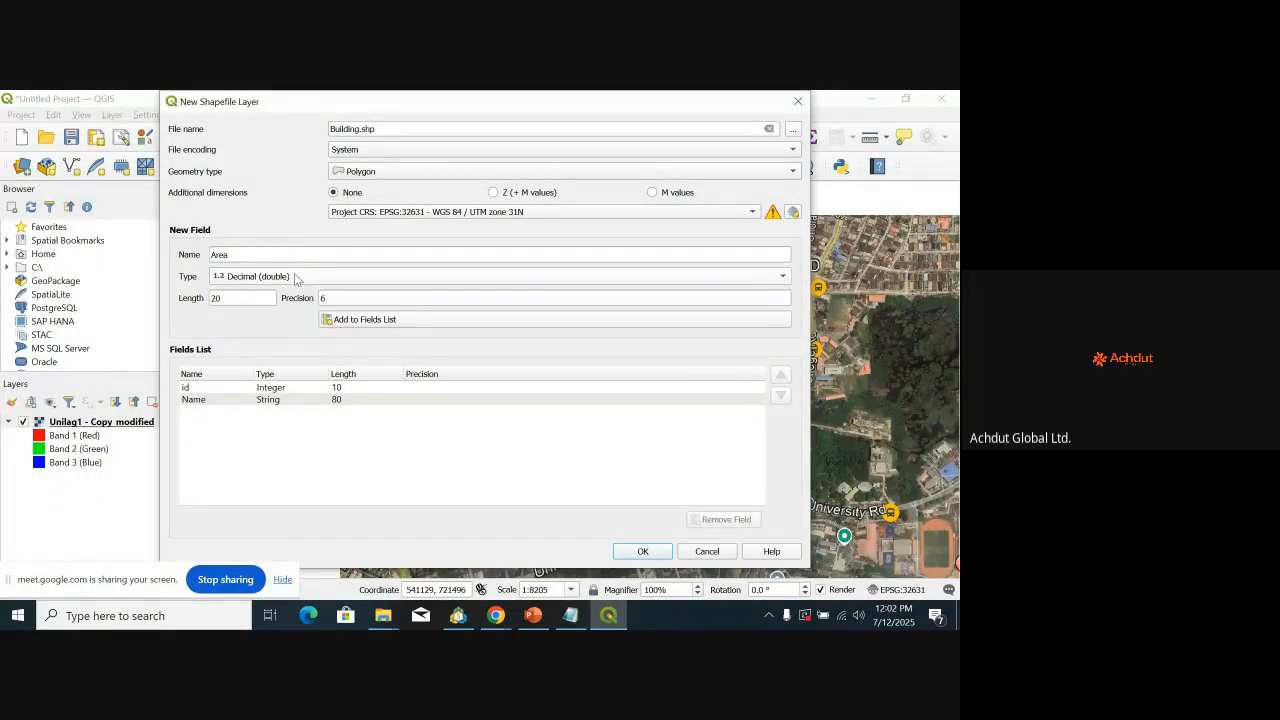
pyautogui.click(295, 280)
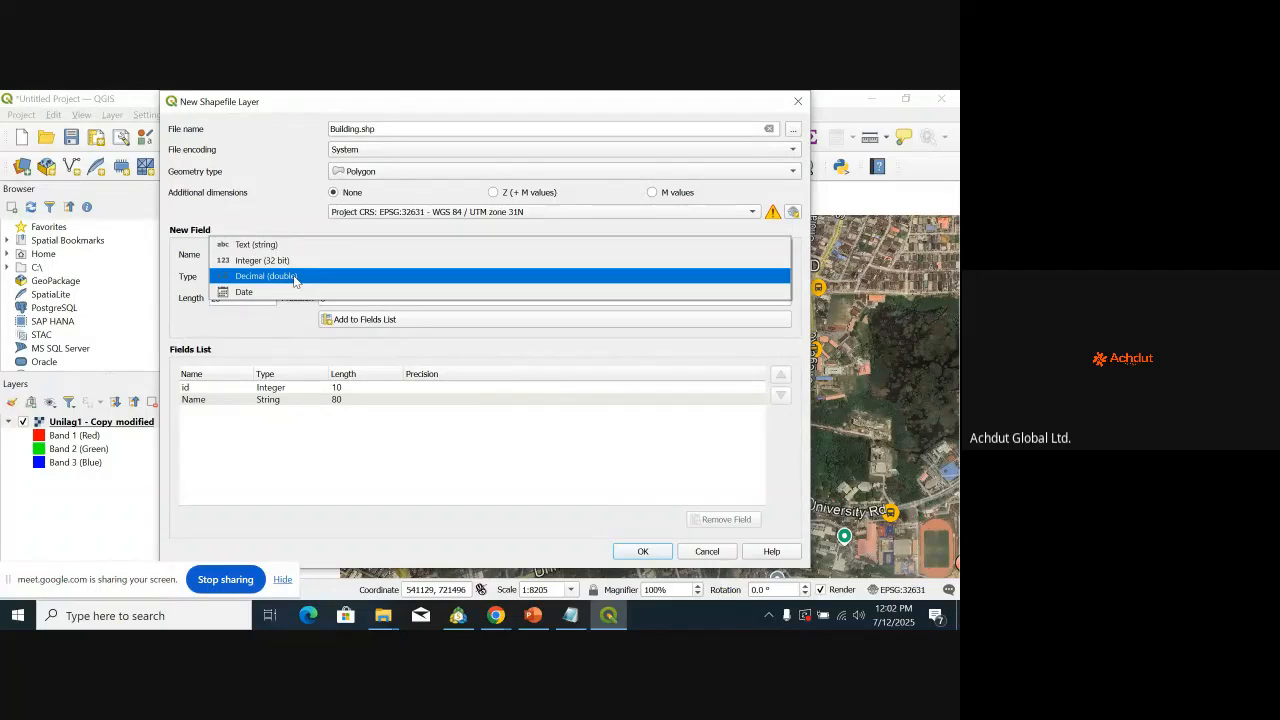
pyautogui.click(295, 280)
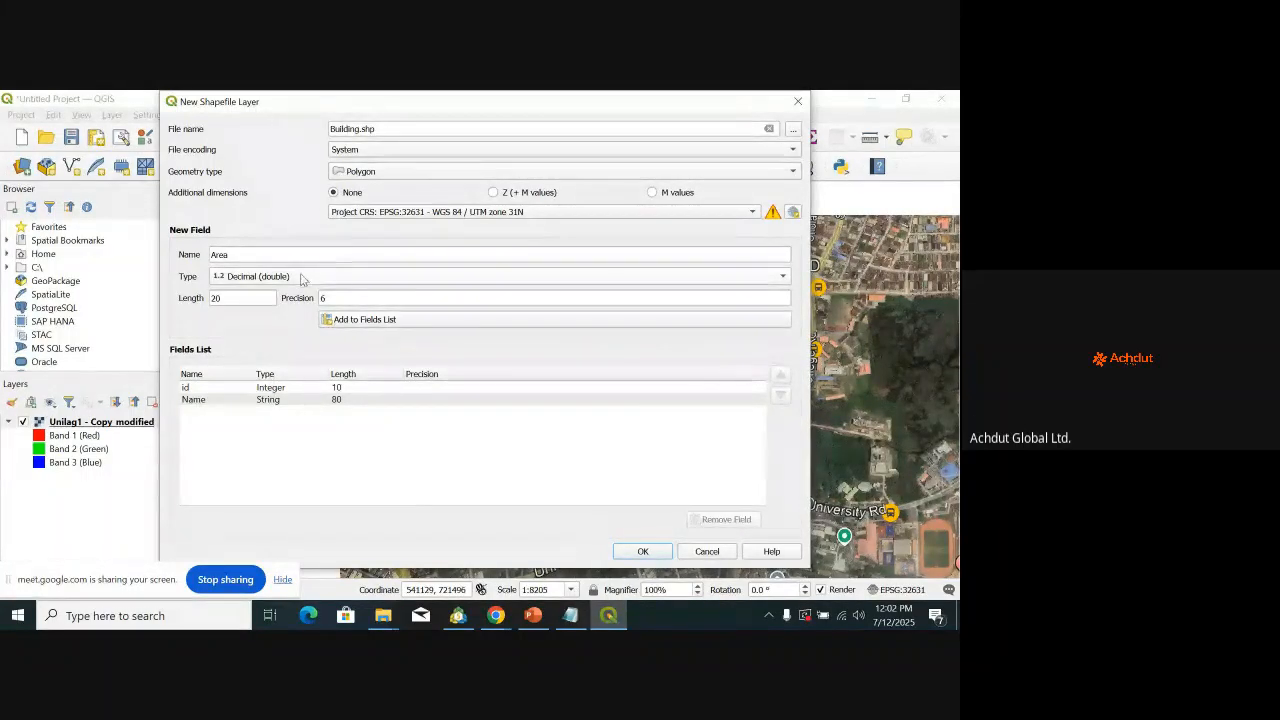
pyautogui.click(333, 322)
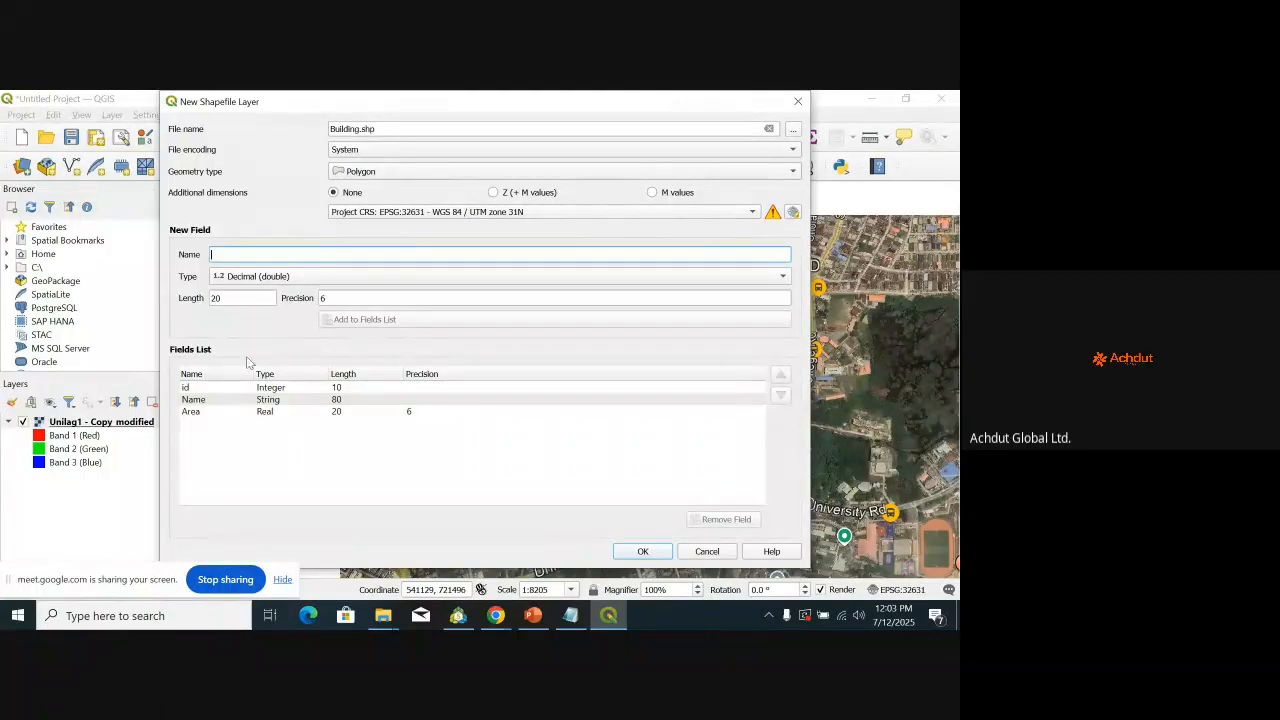
# Step: Try to create the Building.shp layer, and decline overwriting the existing file
pyautogui.click(646, 553)
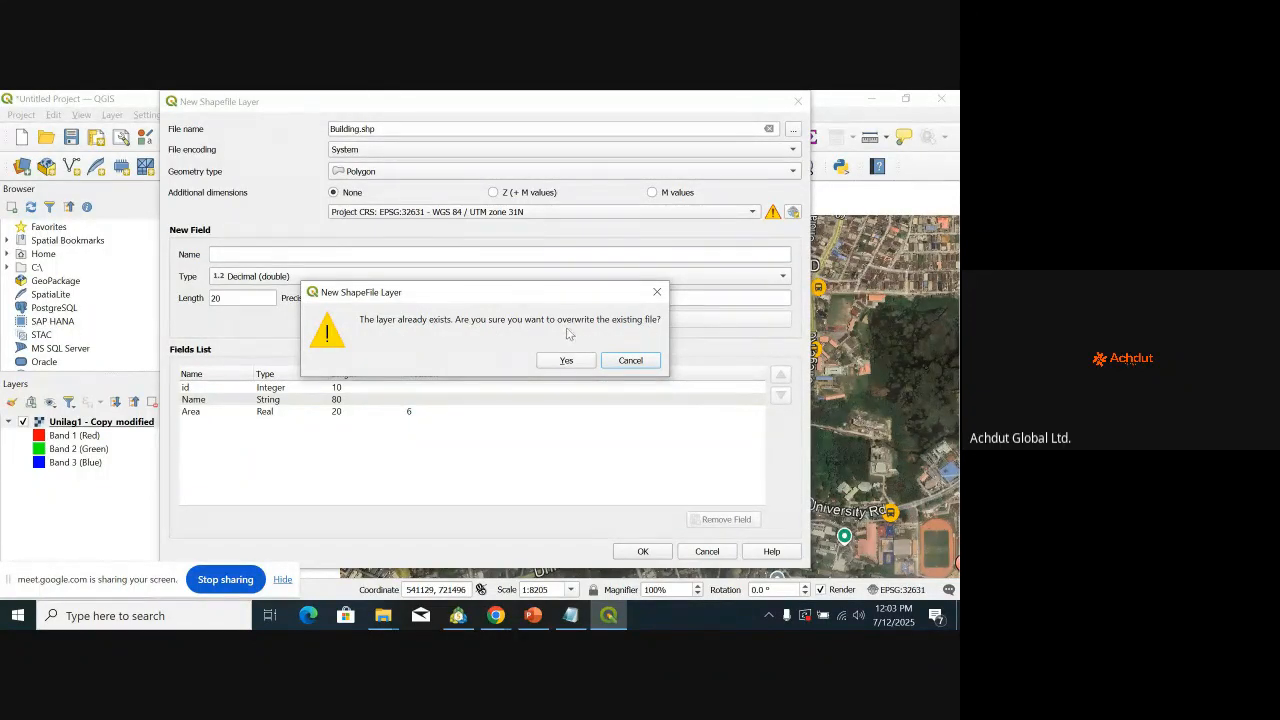
pyautogui.click(656, 294)
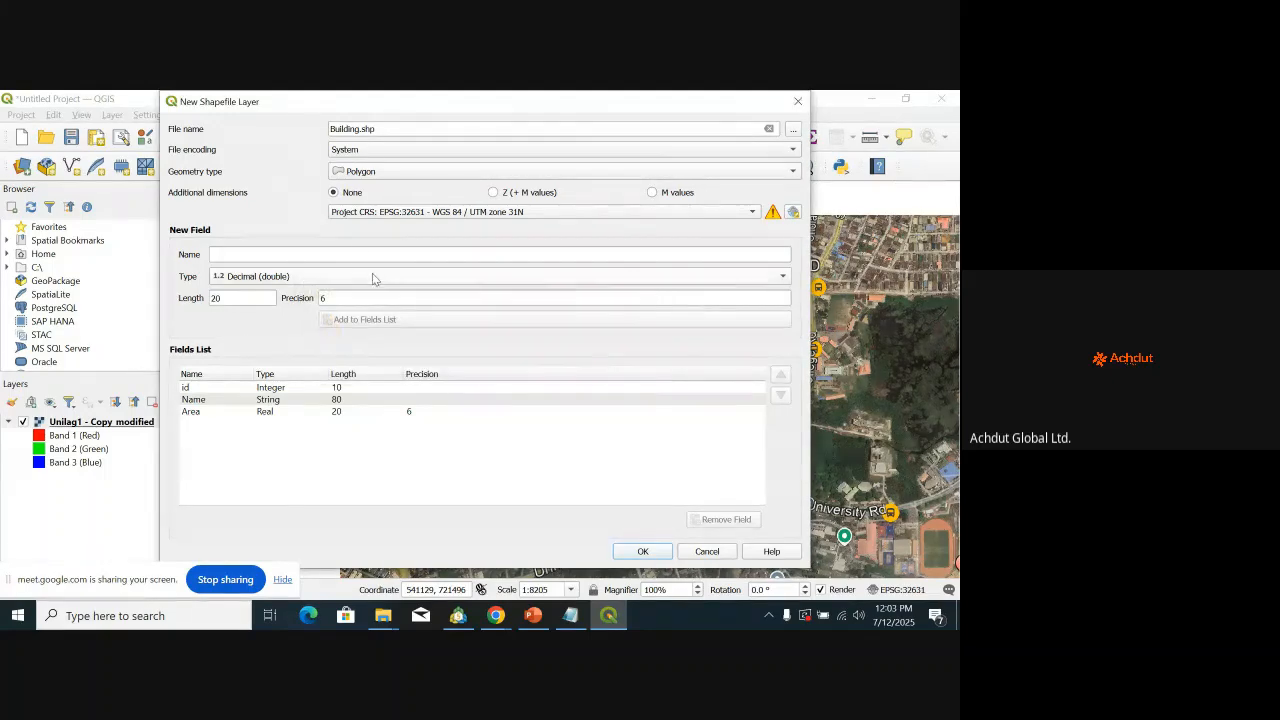
# Step: Change the new shapefile's file name to Building1.shp and create the layer
pyautogui.click(361, 130)
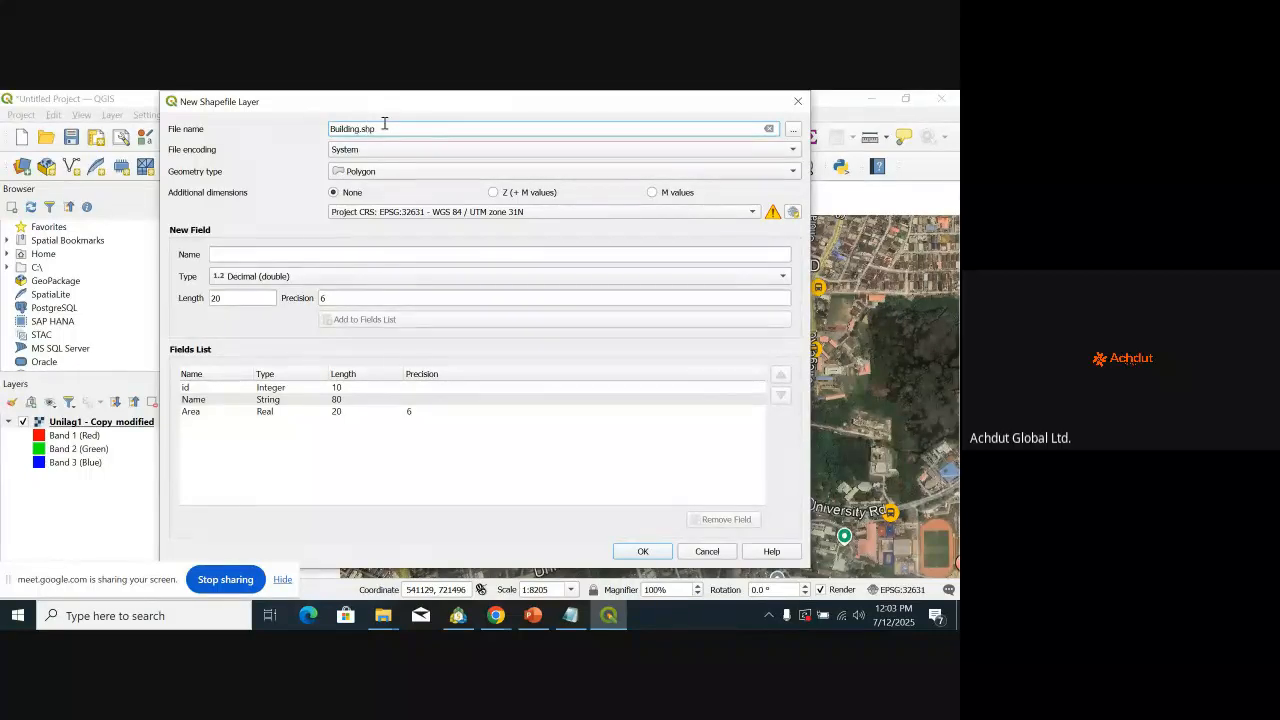
pyautogui.write('1')
pyautogui.click(658, 552)
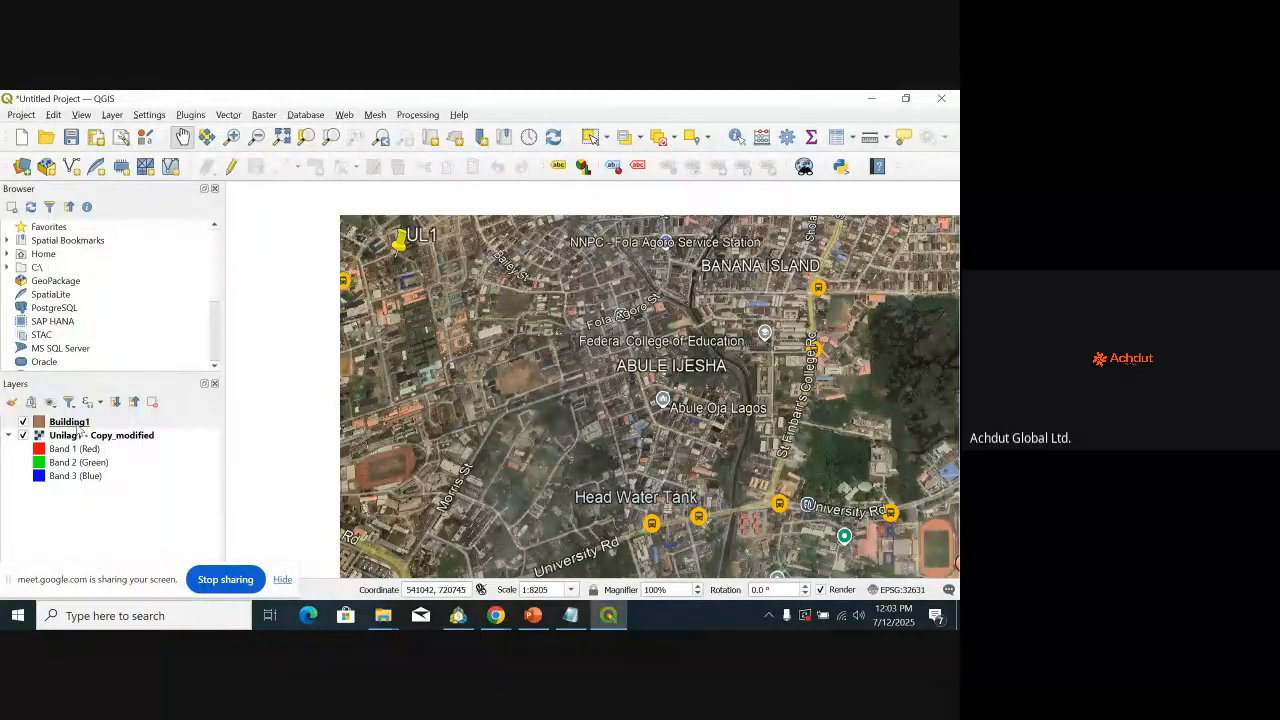
# Step: Set up a new LineString shapefile named Road in the project CRS, EPSG:32631 - WGS 84 / UTM zone 31N
pyautogui.click(112, 115)
pyautogui.moveTo(300, 146)
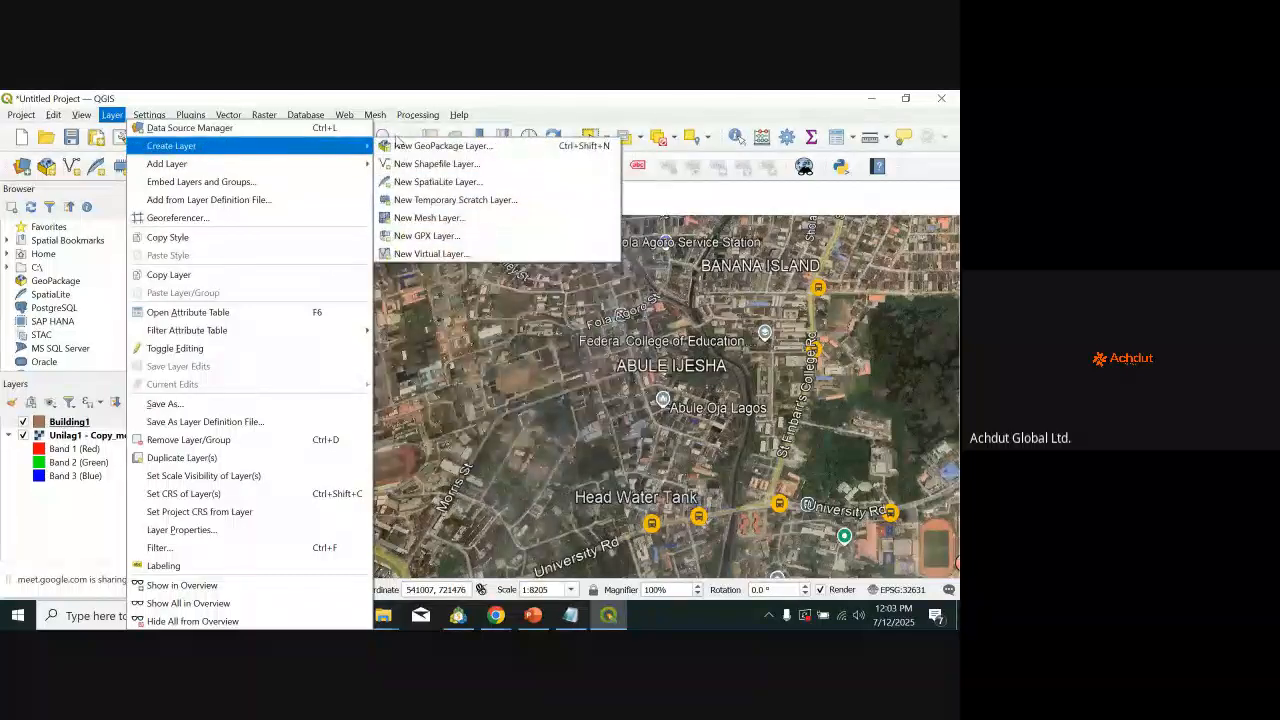
pyautogui.click(457, 163)
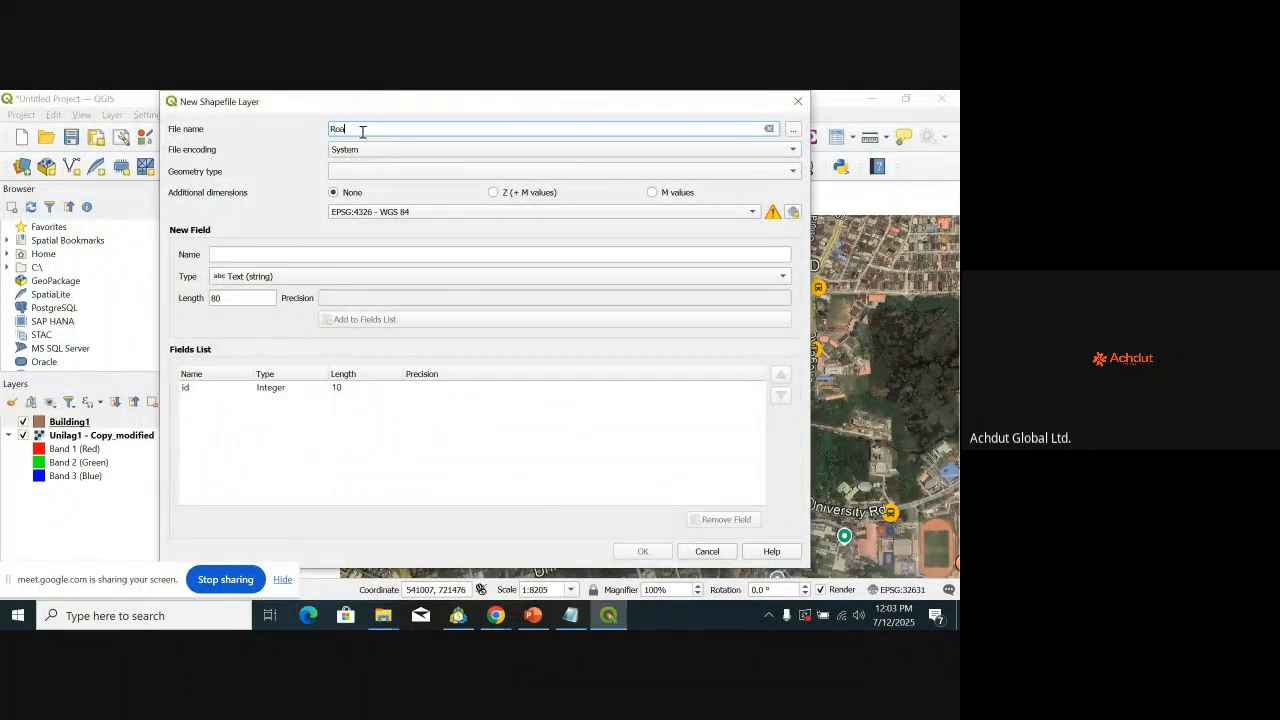
pyautogui.click(362, 171)
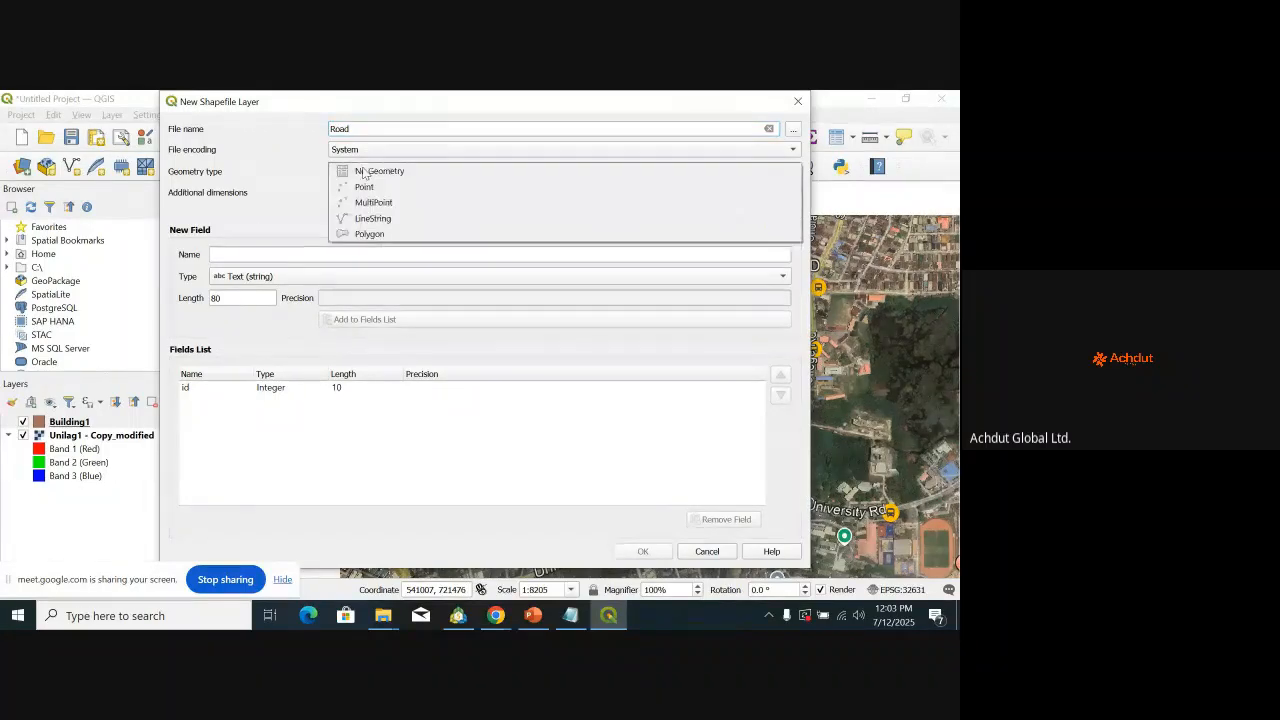
pyautogui.click(378, 218)
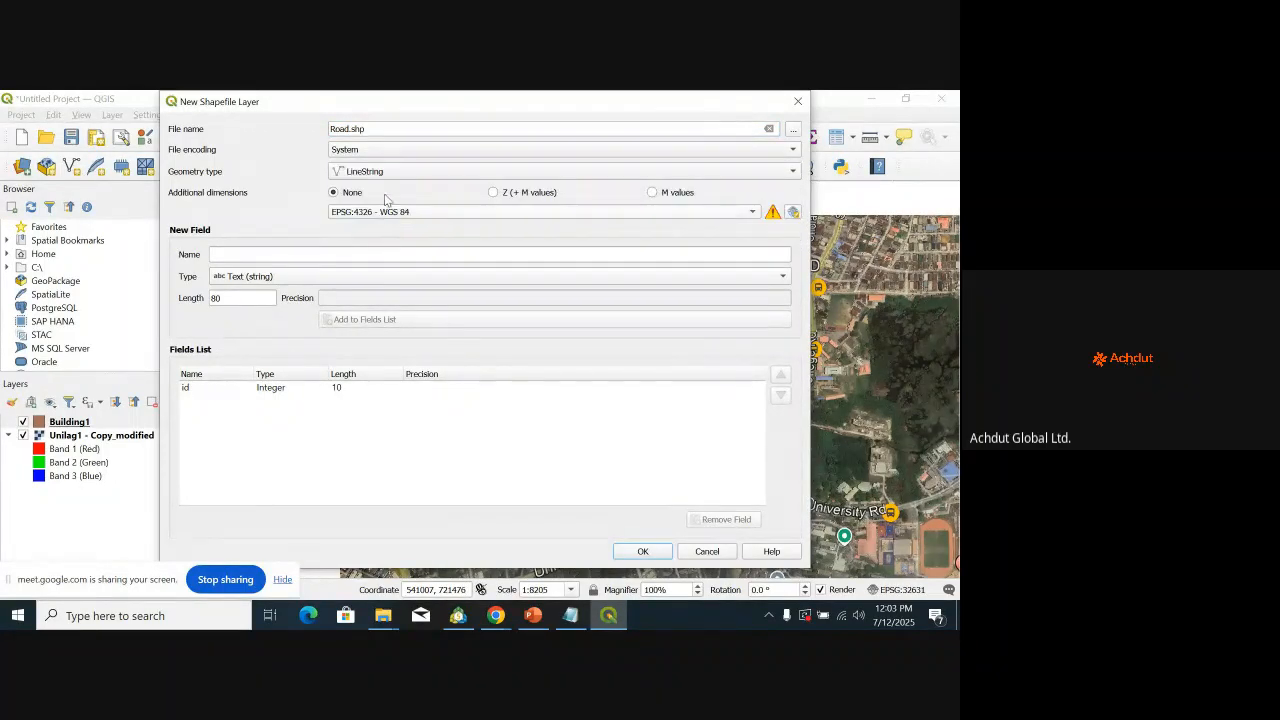
pyautogui.click(420, 214)
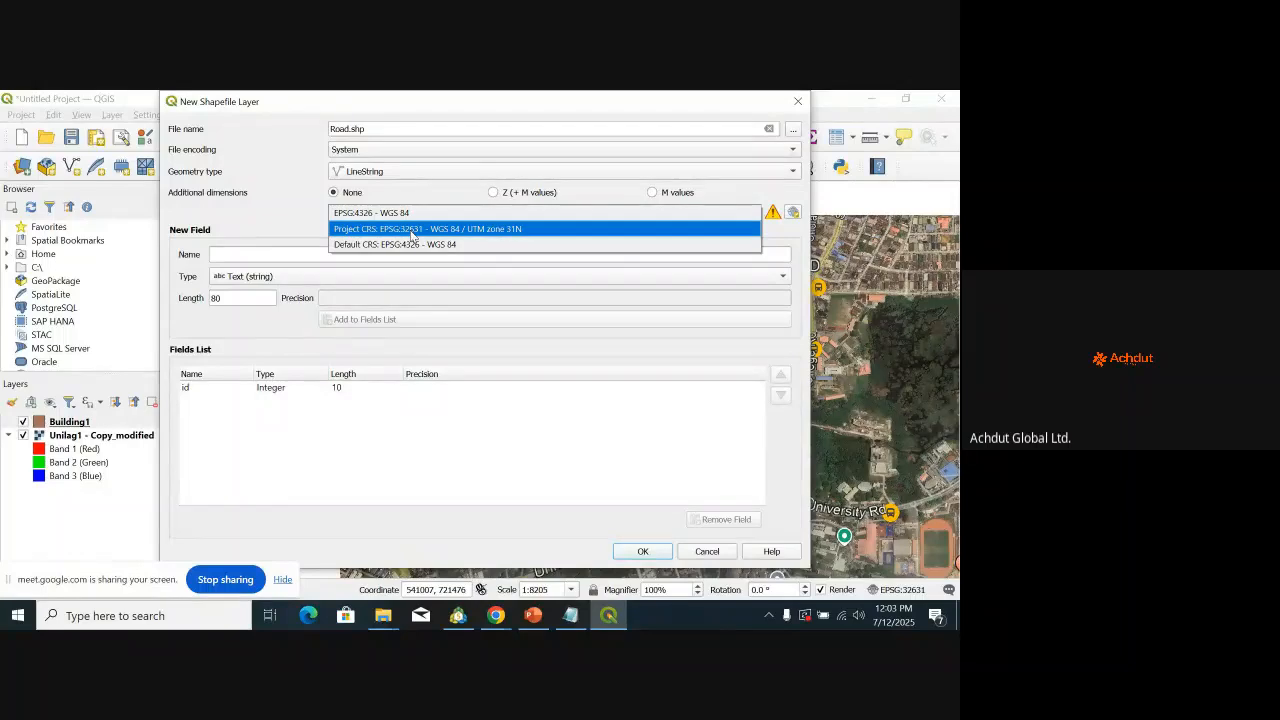
pyautogui.click(410, 231)
# Step: Add a text (string) field called Name with length 80 to the road layer's fields
pyautogui.click(323, 254)
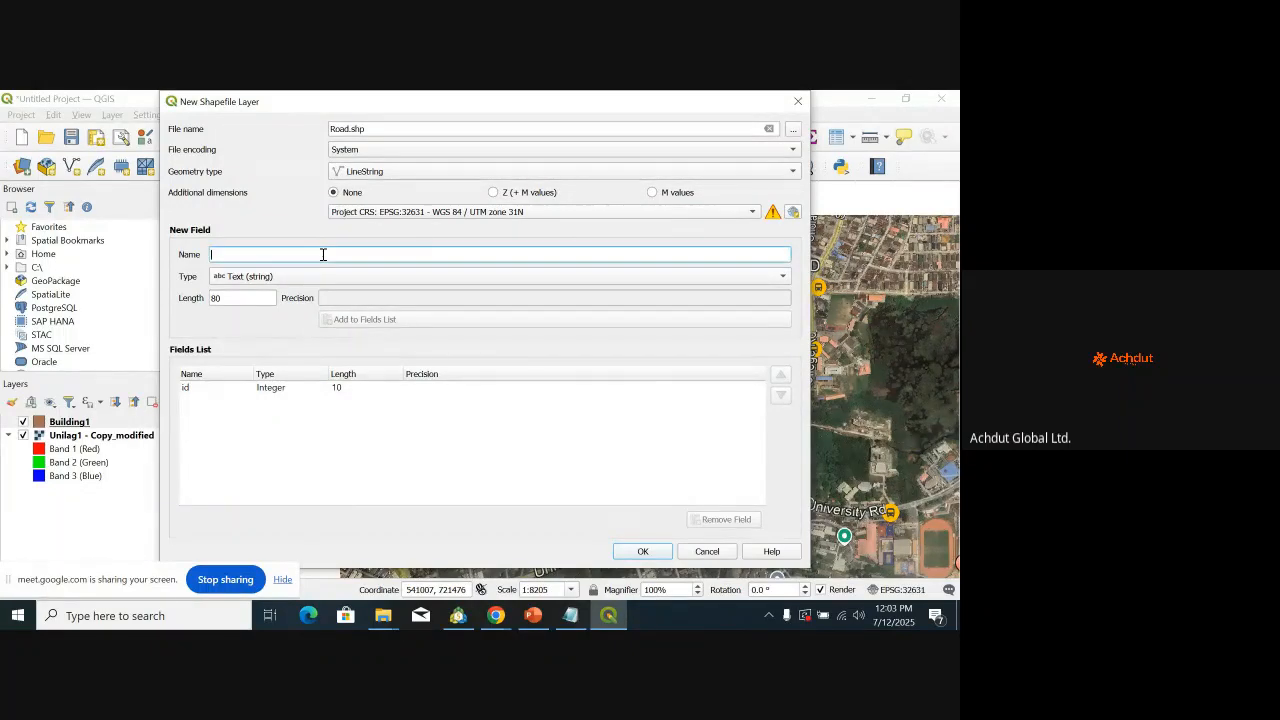
pyautogui.write('Name')
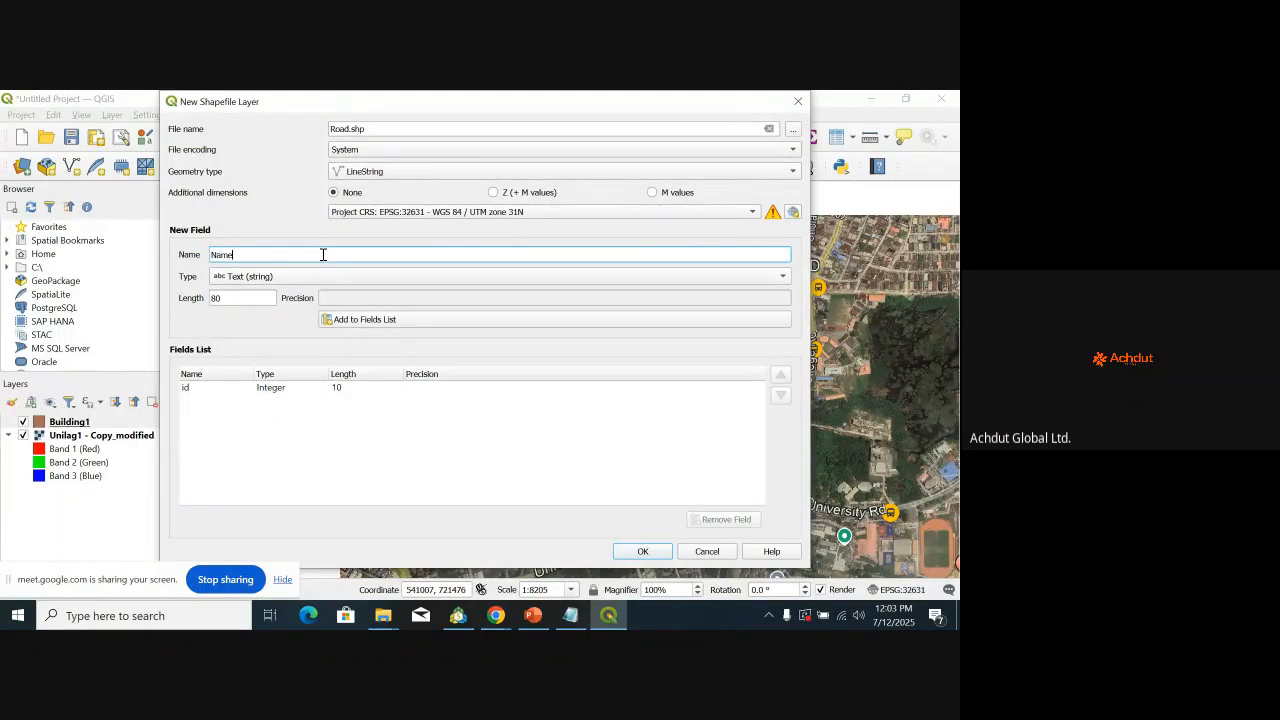
pyautogui.click(355, 322)
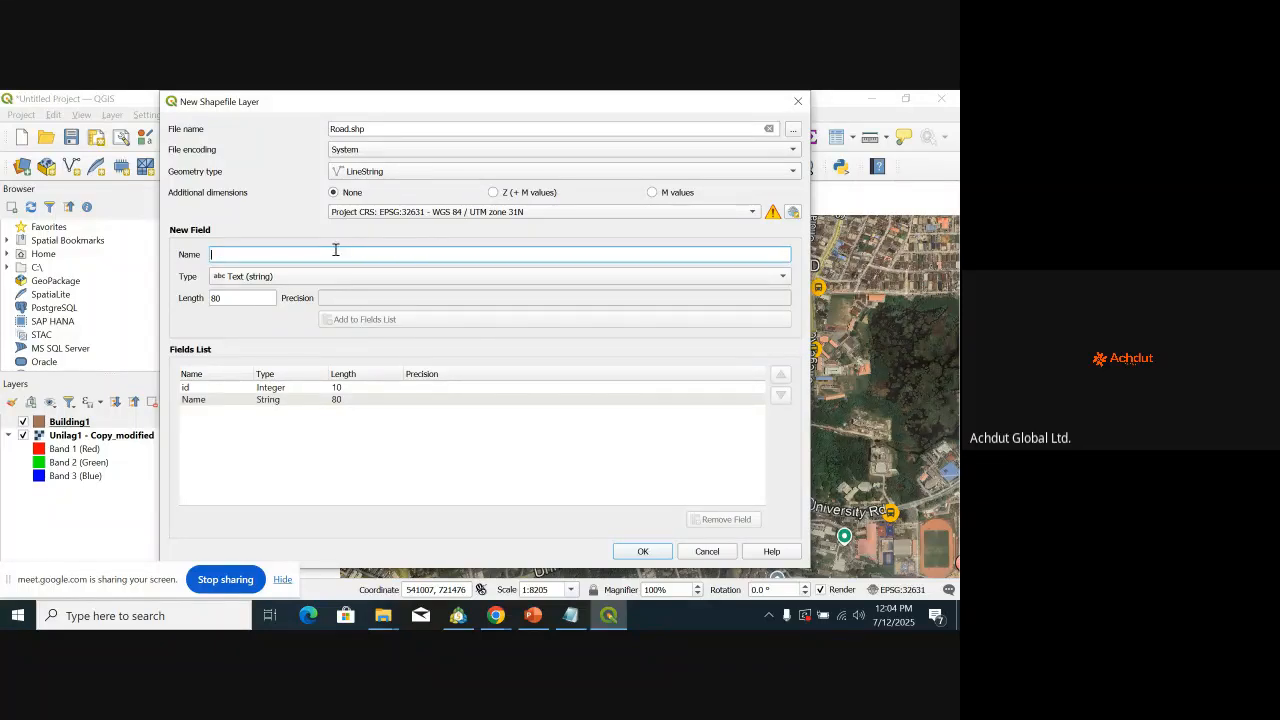
# Step: Add a decimal (double) field called Length with length 20 and precision 6 to the road layer's fields
pyautogui.write('Length')
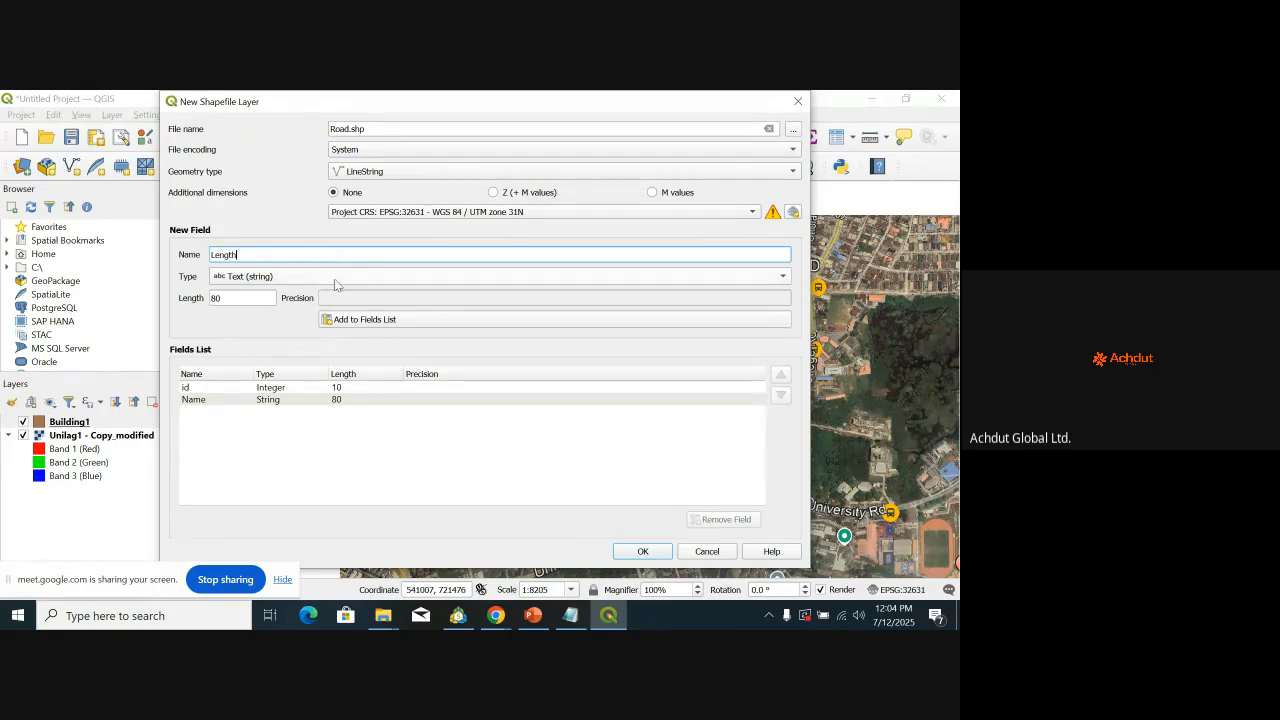
pyautogui.click(336, 277)
pyautogui.click(332, 309)
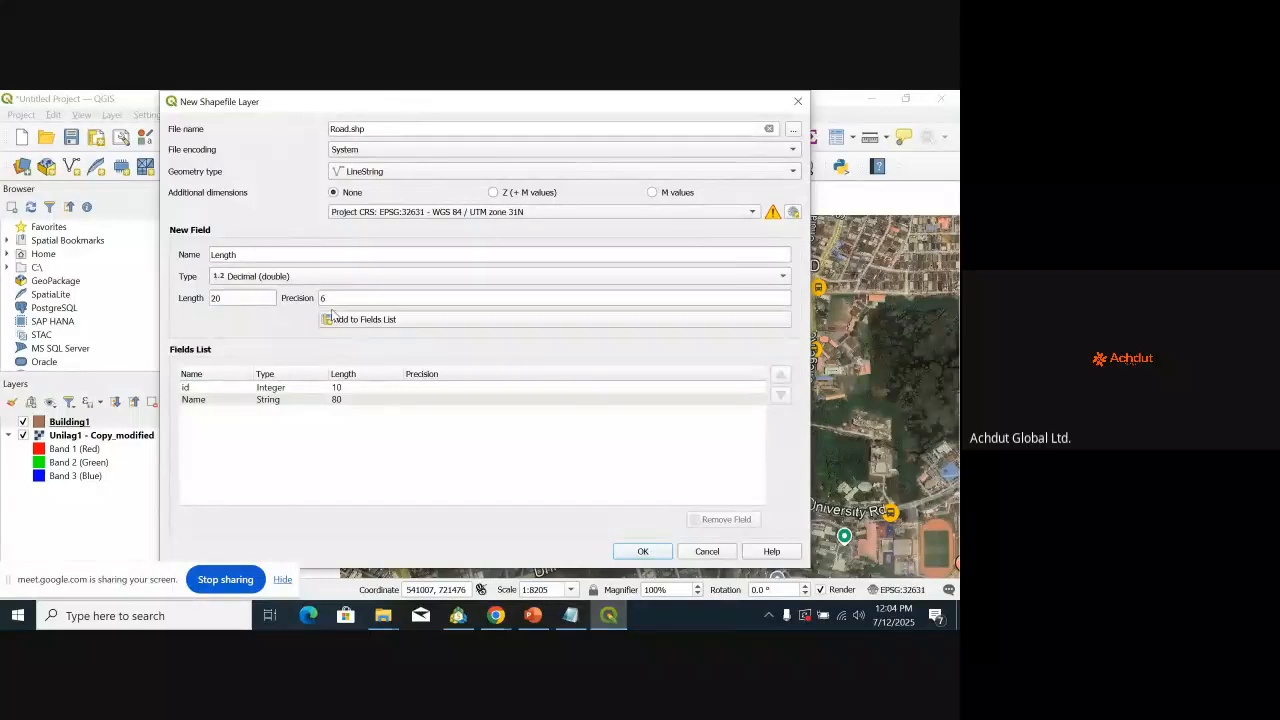
pyautogui.click(472, 321)
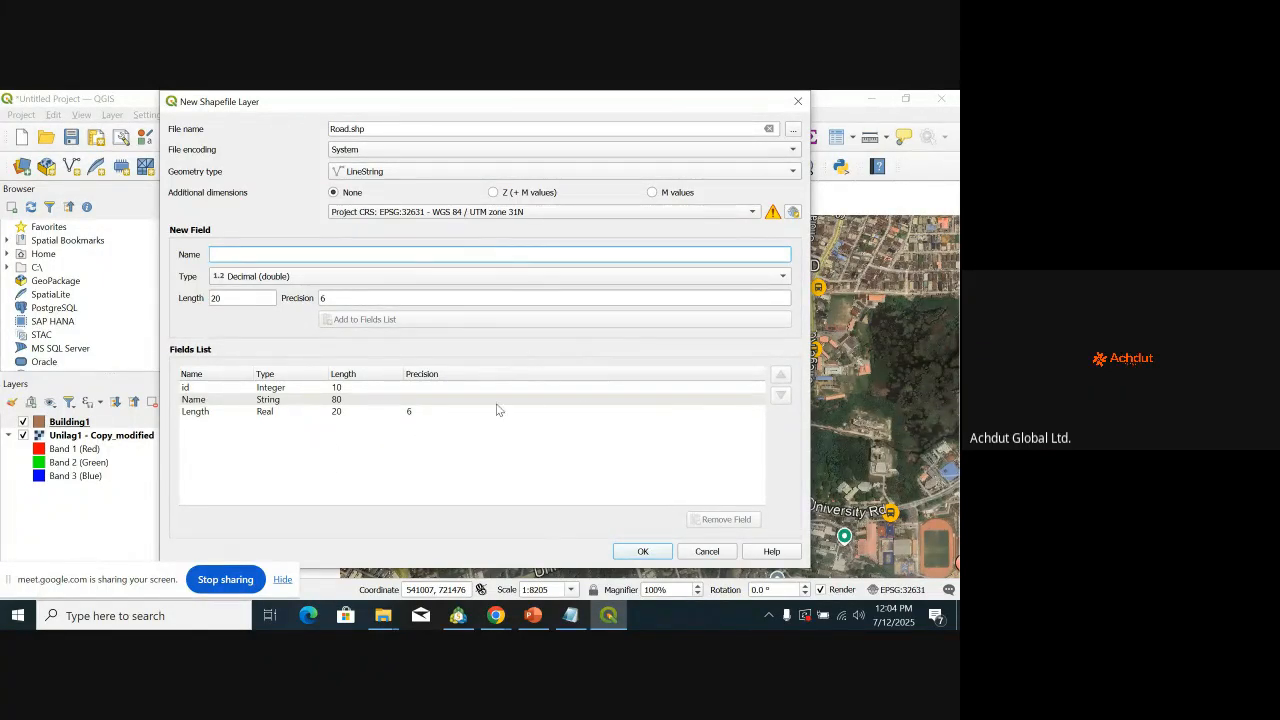
# Step: Change the road shapefile's file name to Road1.shp and create the layer
pyautogui.click(349, 129)
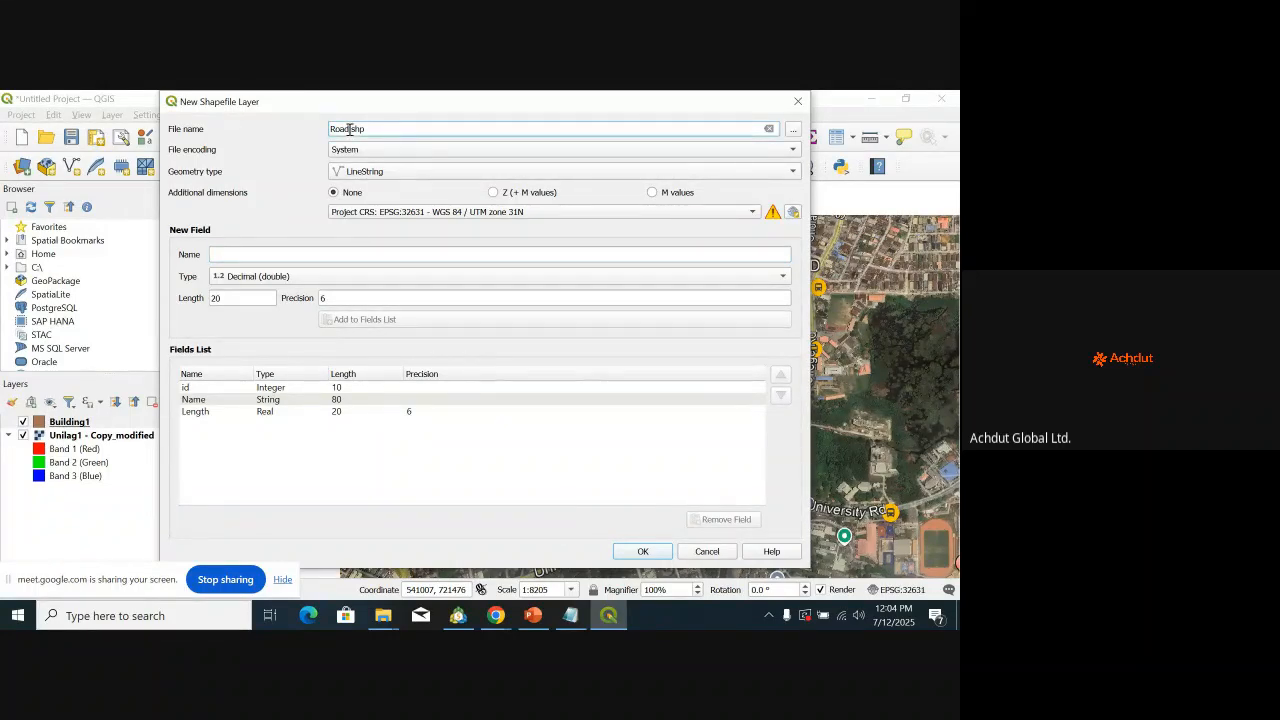
pyautogui.write('1')
pyautogui.click(643, 552)
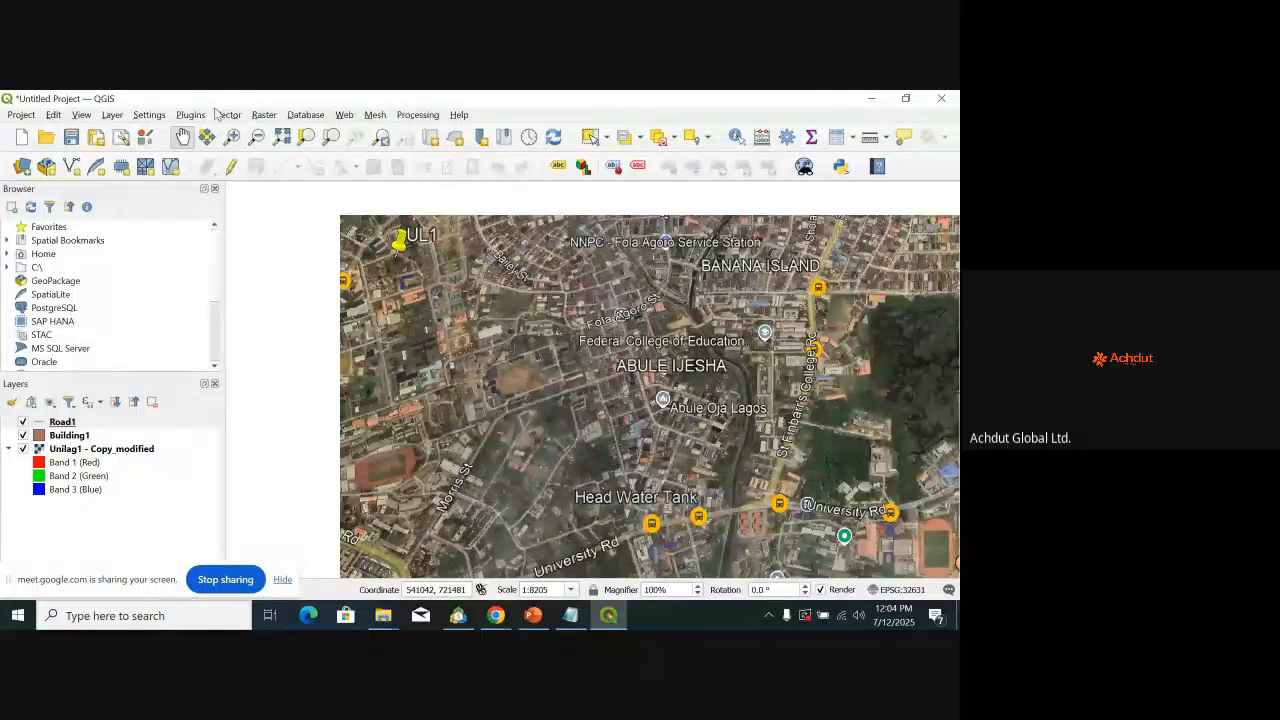
# Step: Set up a new LineString shapefile named River in the project CRS, EPSG:32631 - WGS 84 / UTM zone 31N
pyautogui.click(111, 117)
pyautogui.moveTo(170, 164)
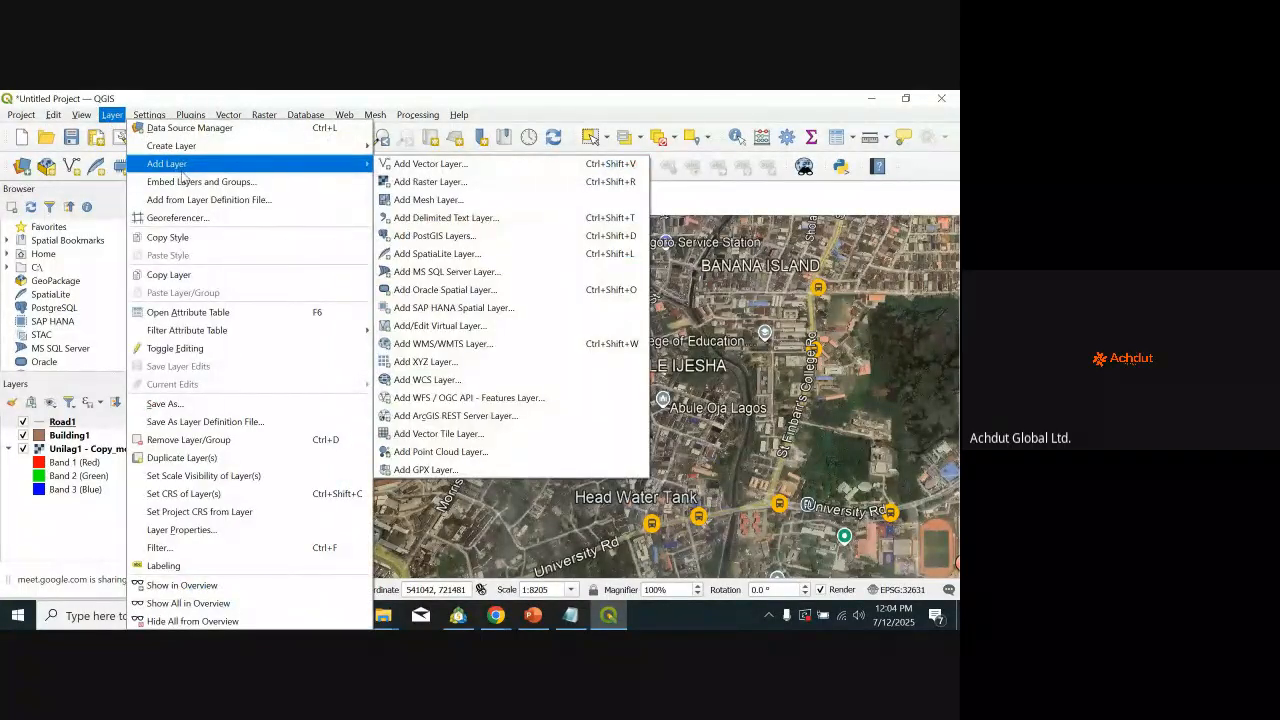
pyautogui.moveTo(203, 146)
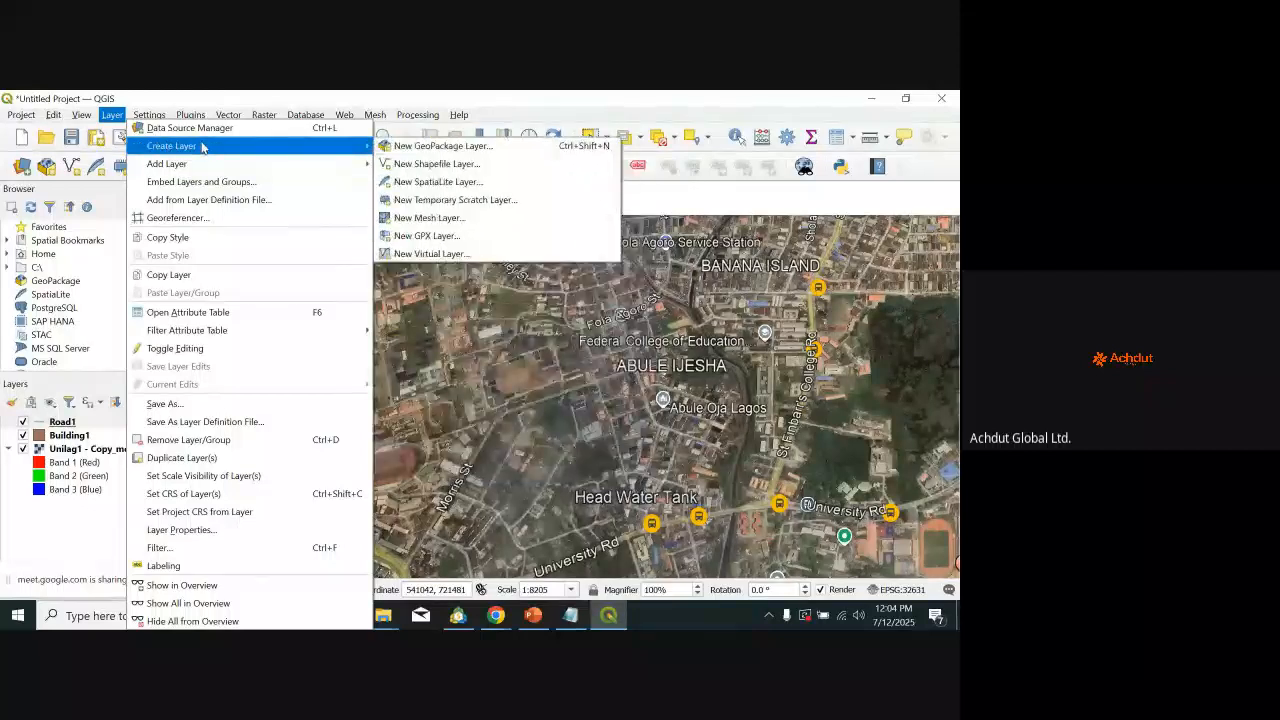
pyautogui.click(417, 168)
pyautogui.click(384, 129)
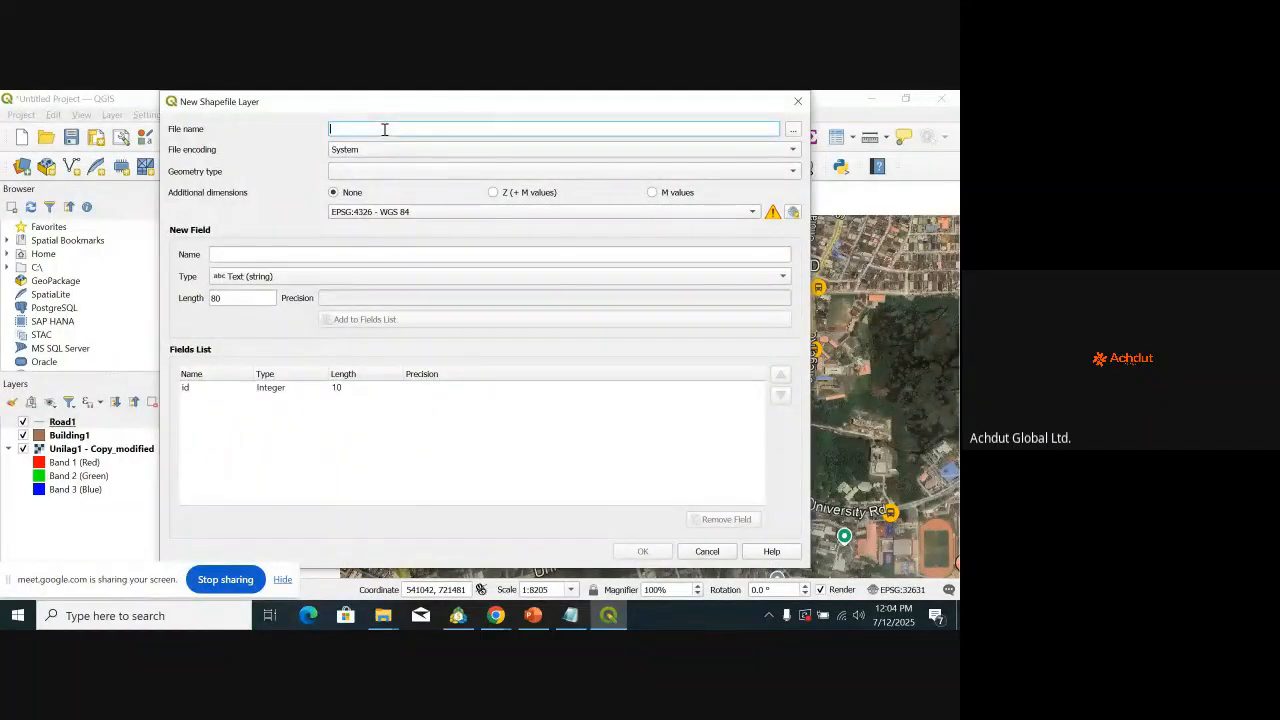
pyautogui.write('River')
pyautogui.click(392, 172)
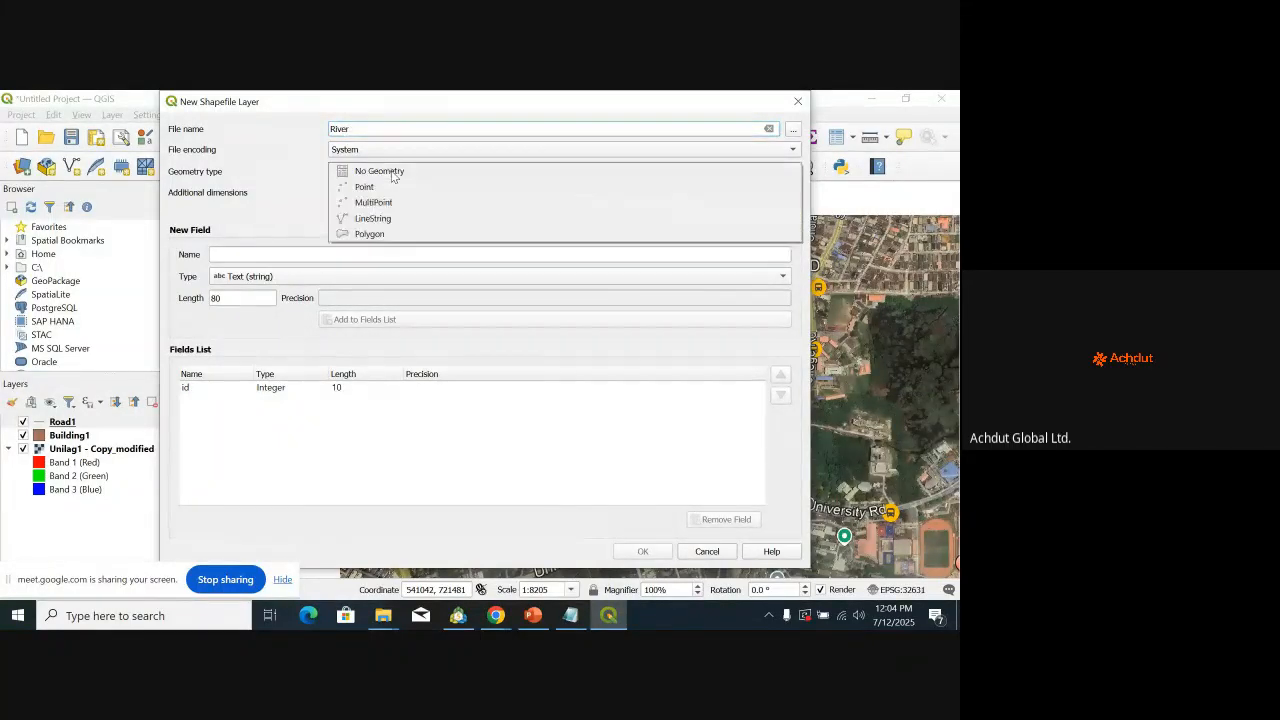
pyautogui.click(394, 218)
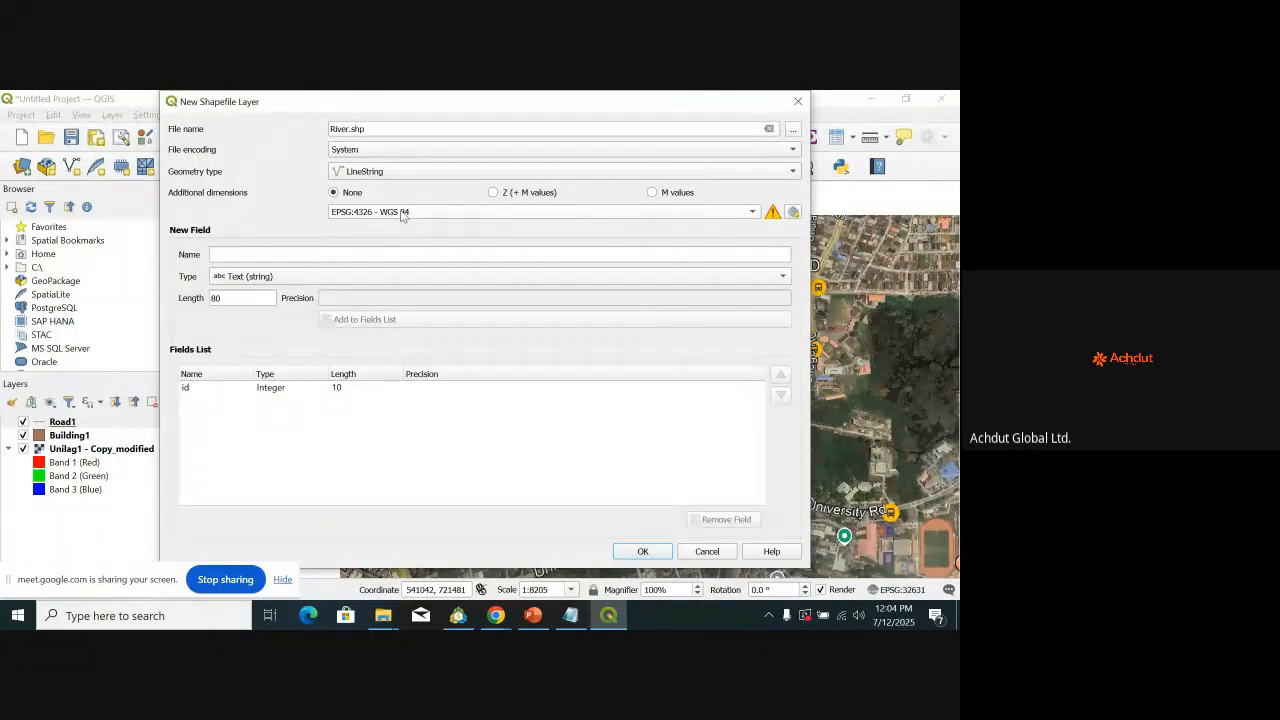
pyautogui.click(402, 216)
pyautogui.click(403, 231)
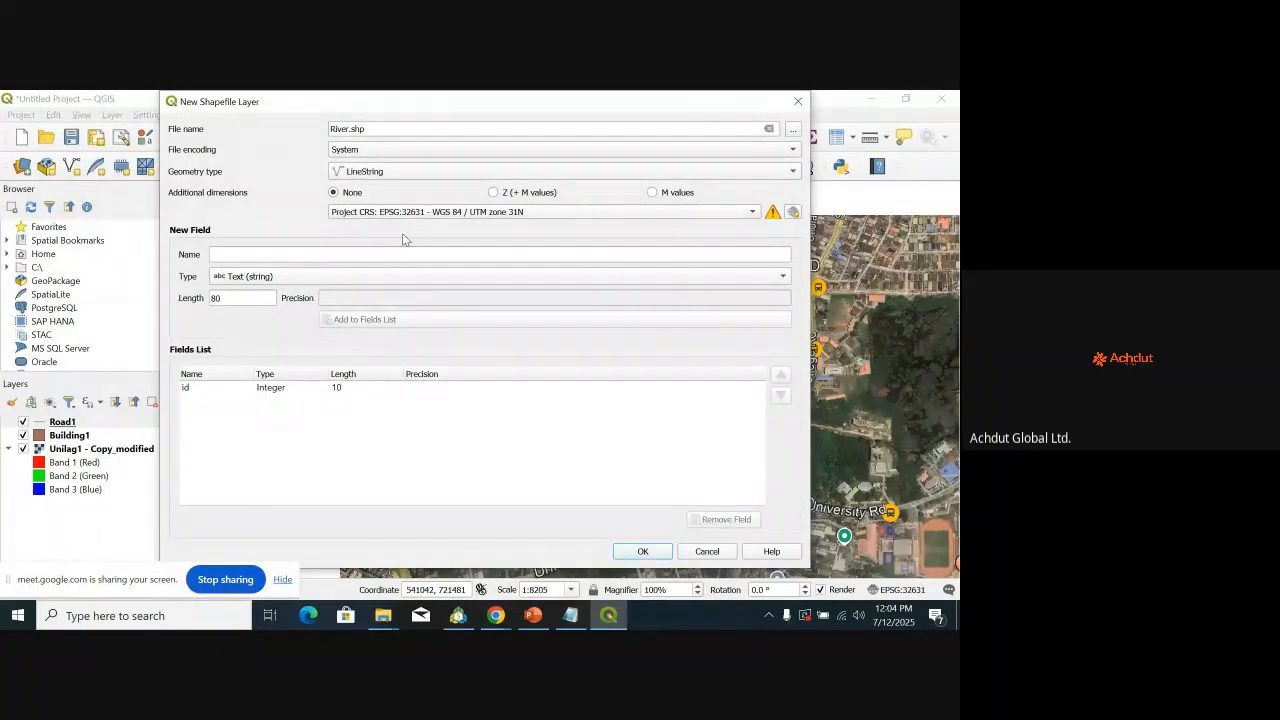
# Step: Enter Name as a new field, and create the River.shp layer while discarding that pending field
pyautogui.click(403, 256)
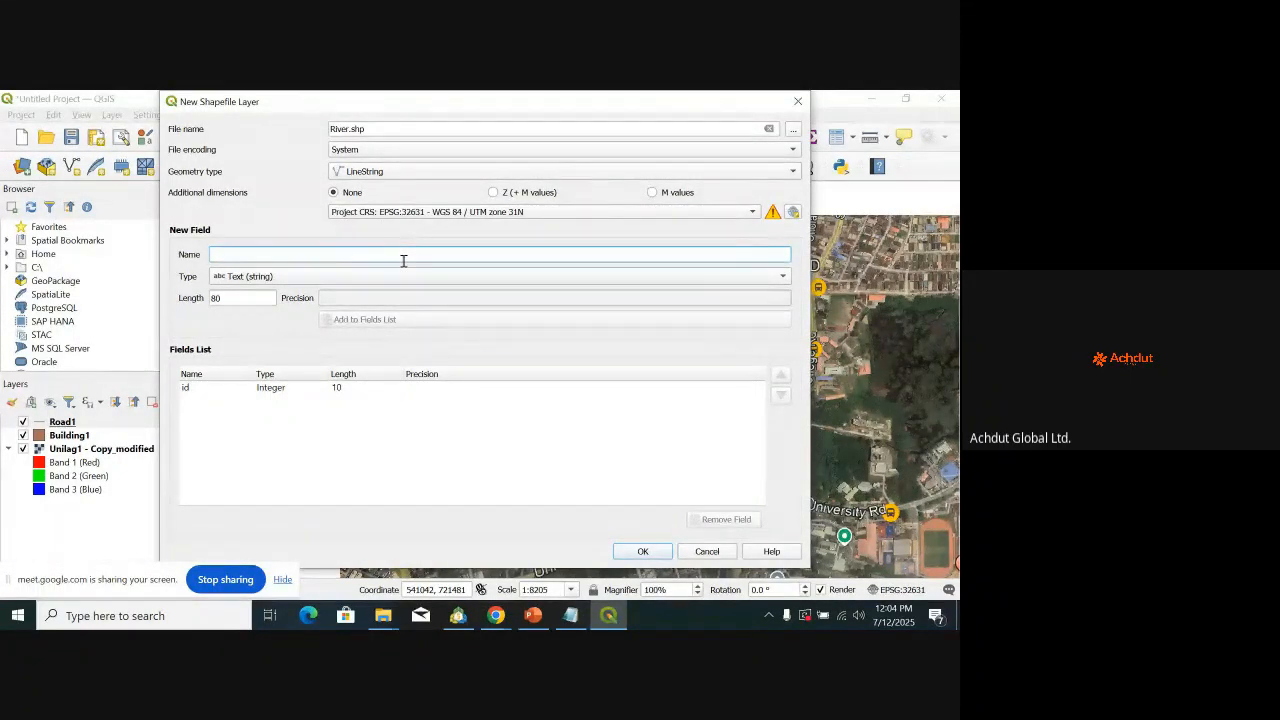
pyautogui.write('Name')
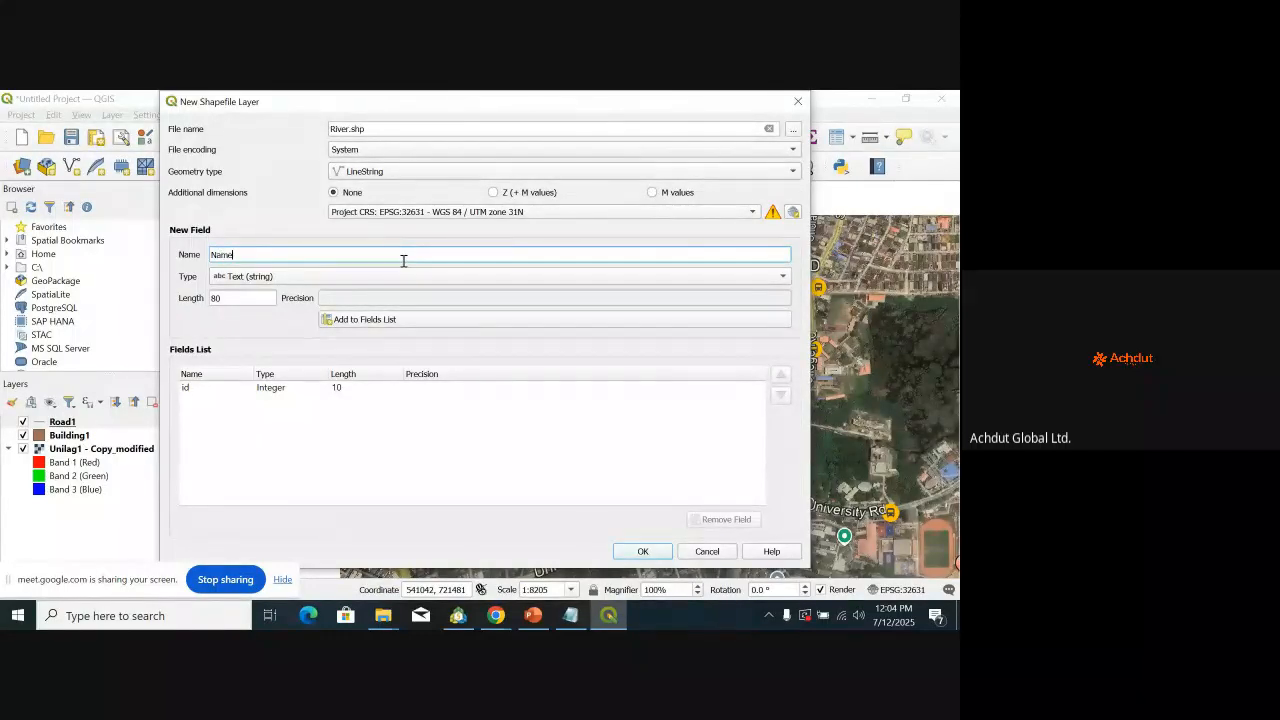
pyautogui.press('Return')
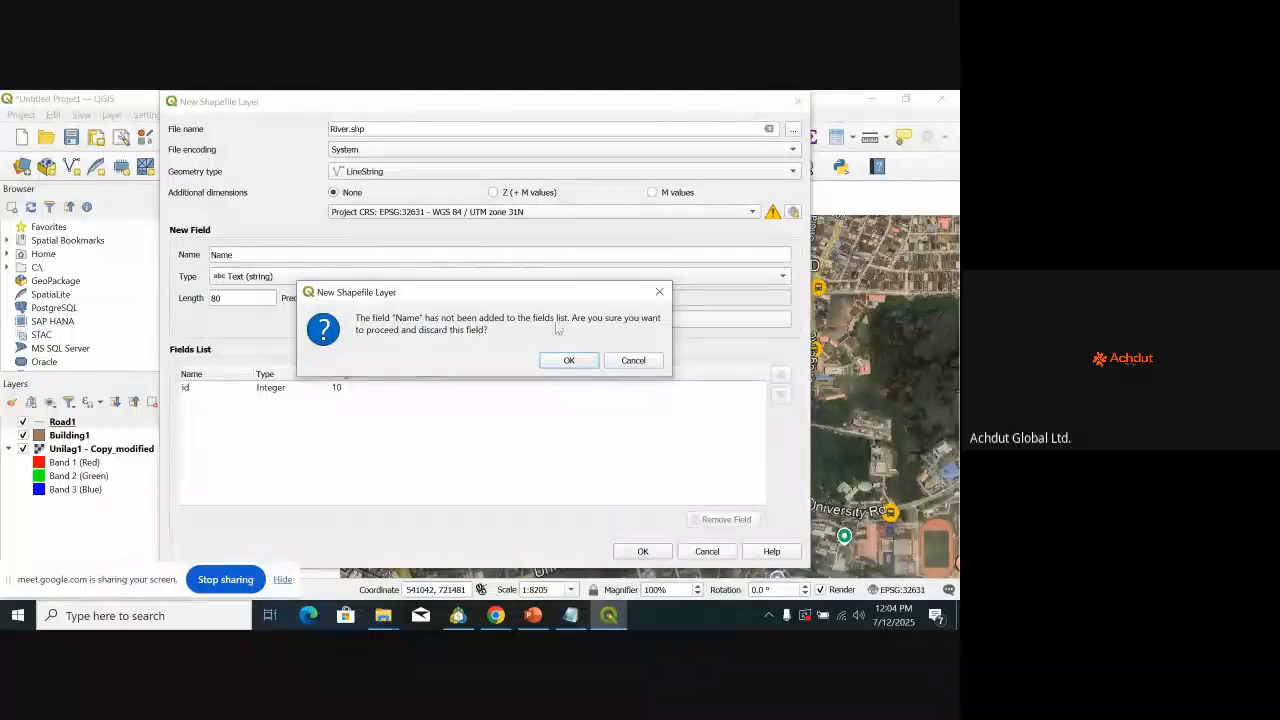
pyautogui.click(572, 361)
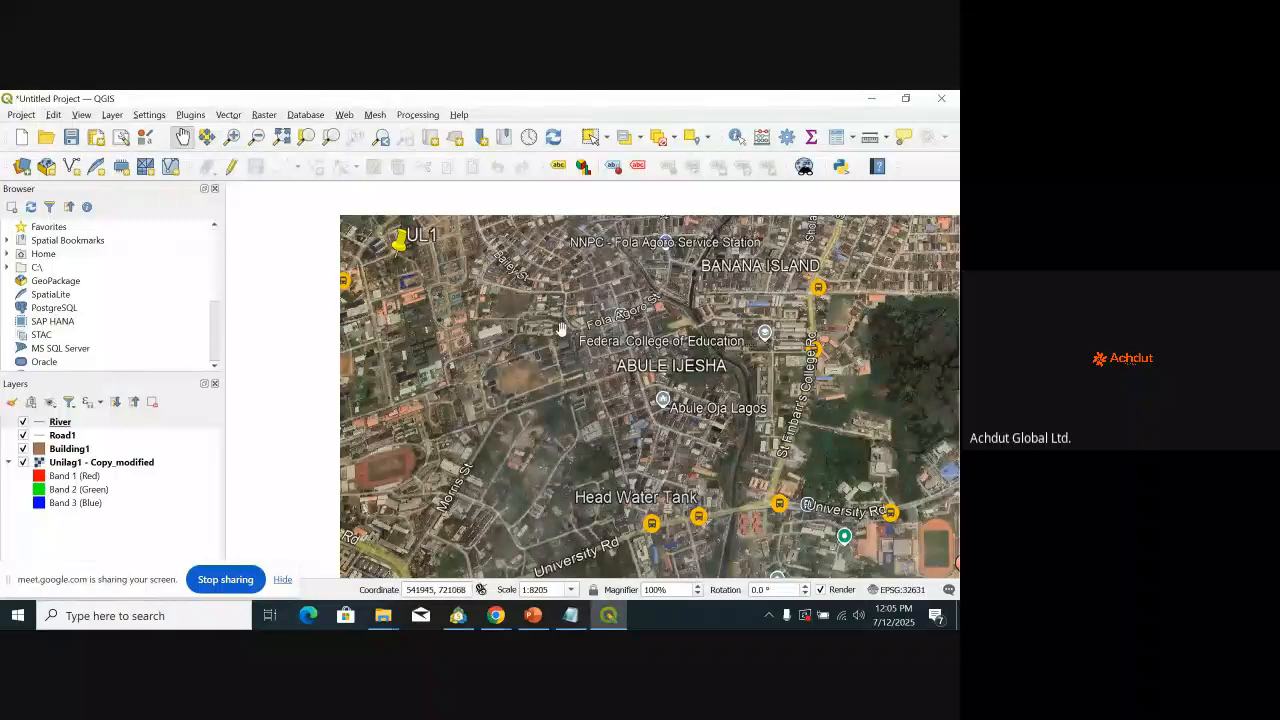
# Step: Turn on editing for the River layer and activate the Add Line Feature tool
pyautogui.scroll(-1, 546, 318)
pyautogui.moveTo(838, 378); pyautogui.dragTo(671, 303)
pyautogui.scroll(-1, 669, 360)
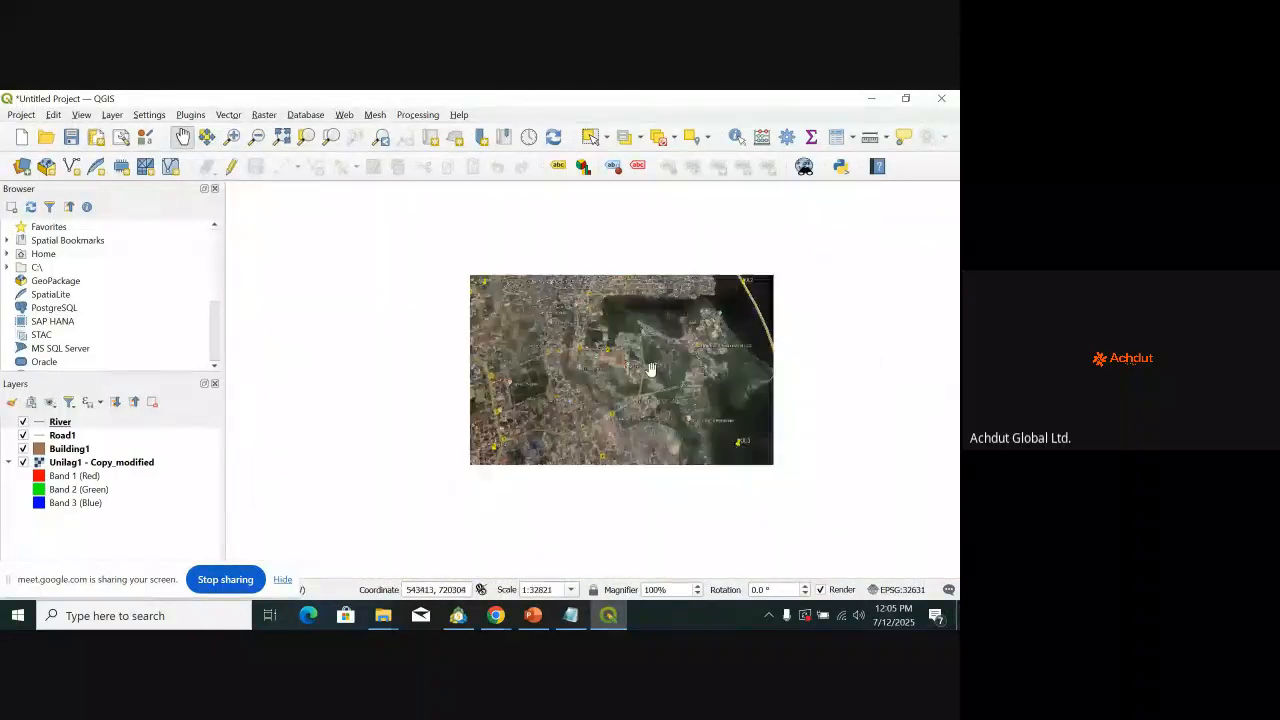
pyautogui.scroll(1, 637, 361)
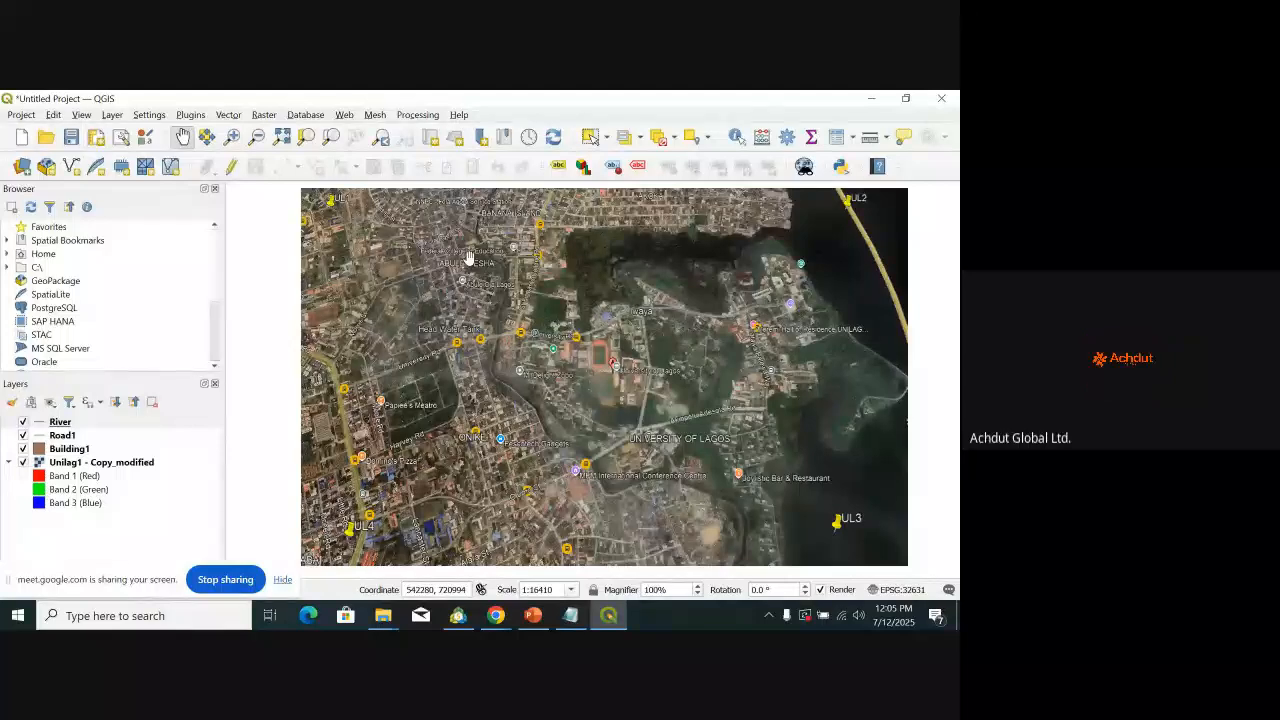
pyautogui.click(108, 116)
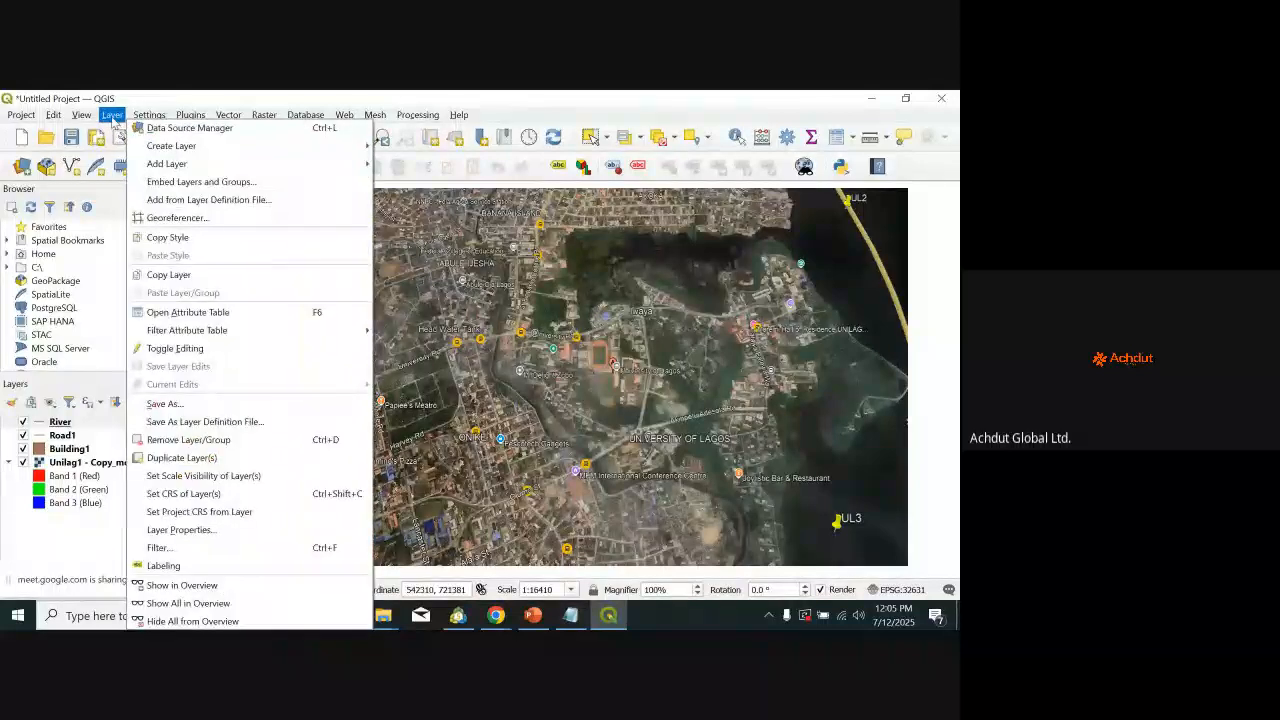
pyautogui.click(190, 352)
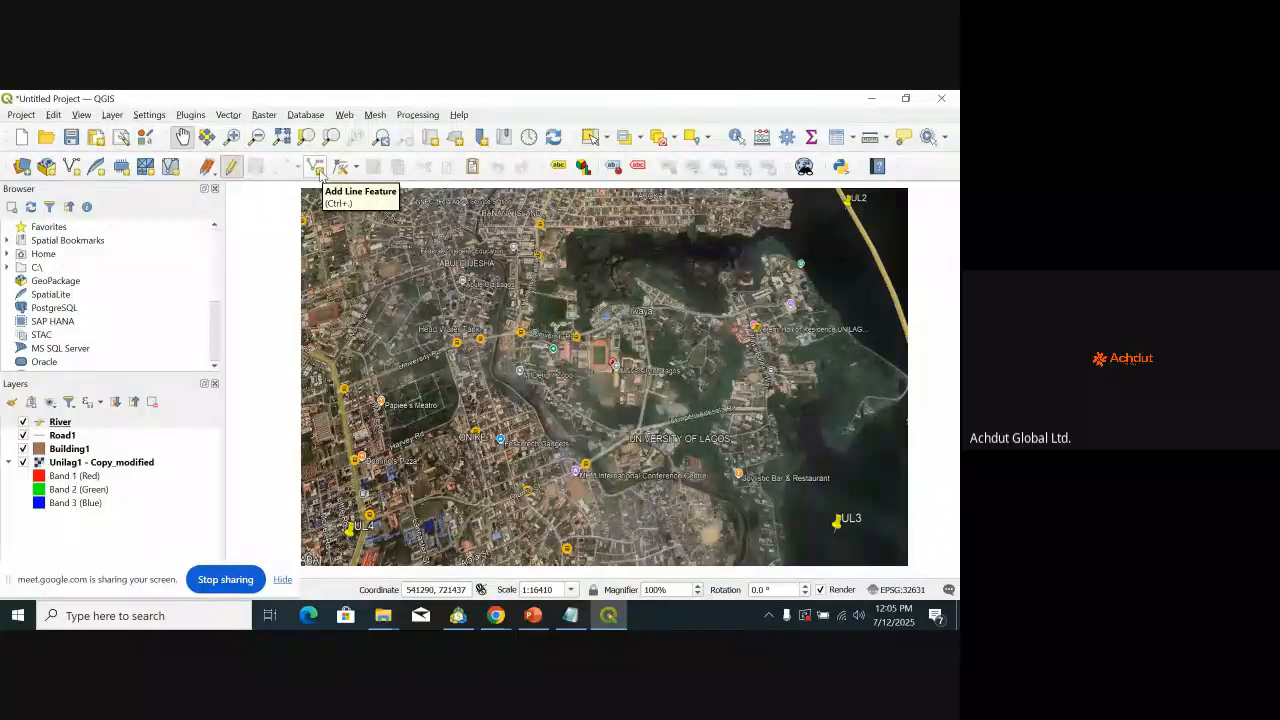
pyautogui.click(232, 170)
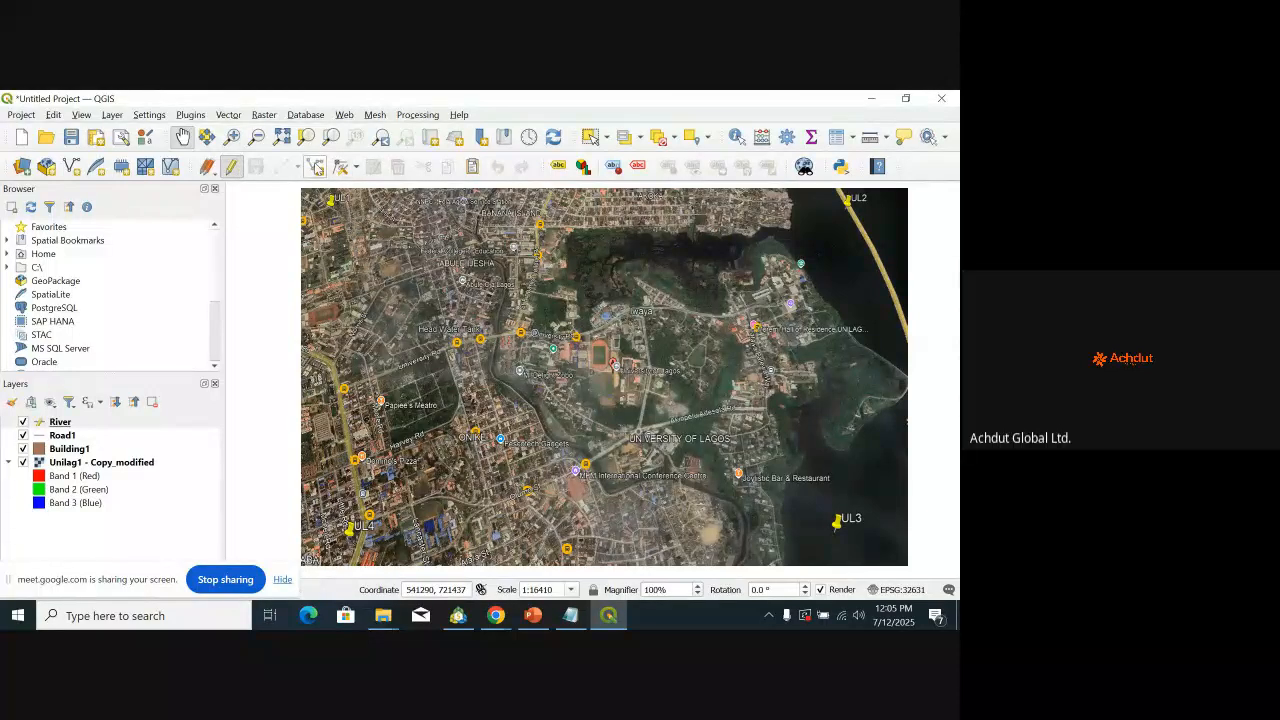
pyautogui.click(283, 166)
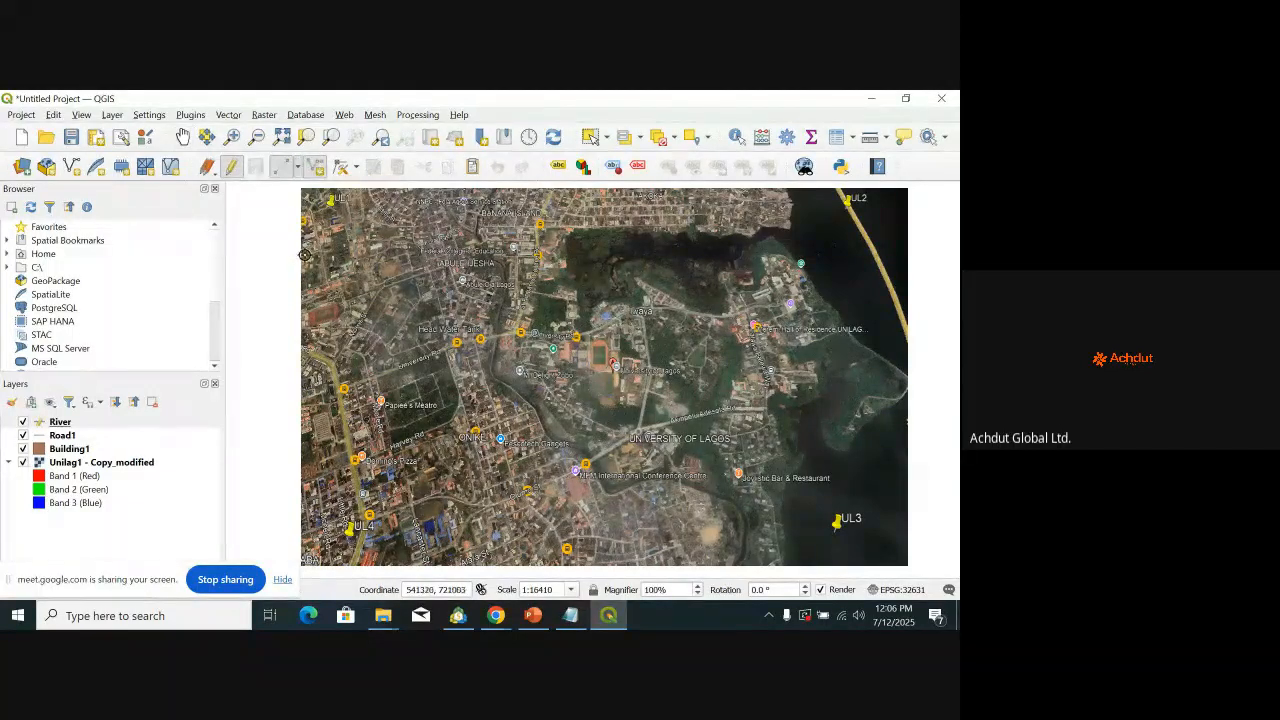
# Step: Review the available digitizing methods and select the River layer for digitizing
pyautogui.click(297, 168)
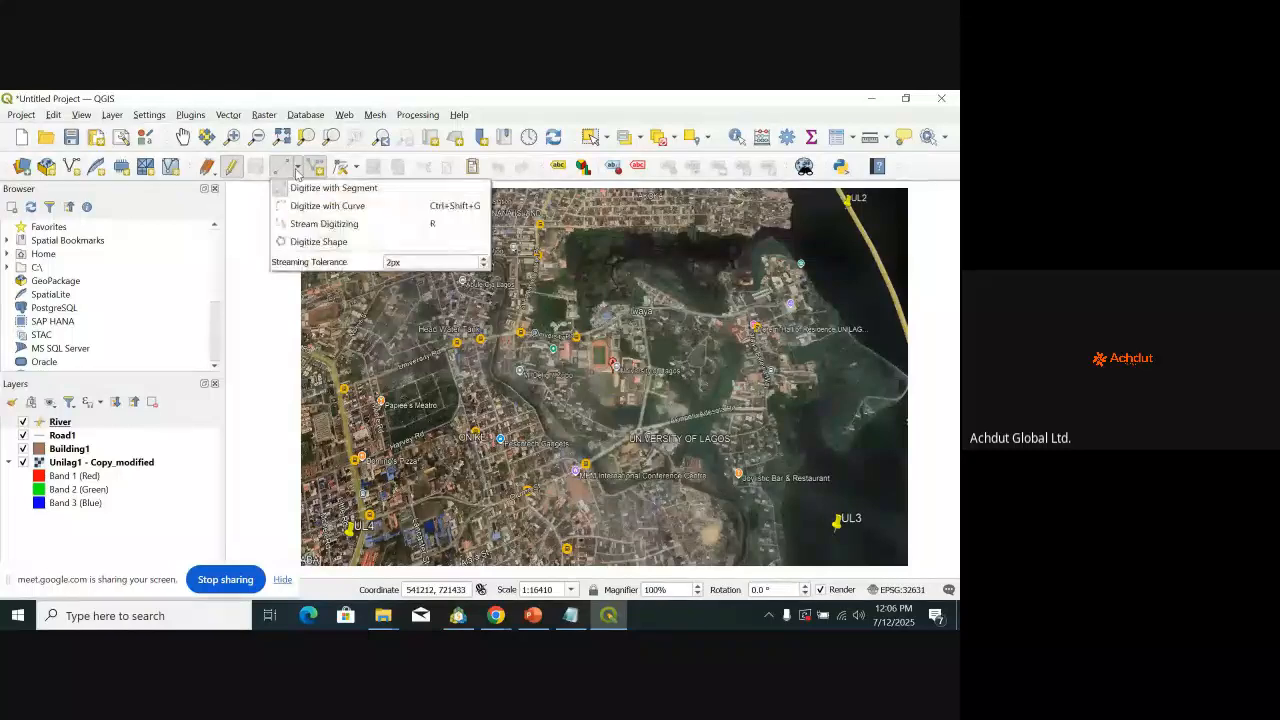
pyautogui.click(297, 172)
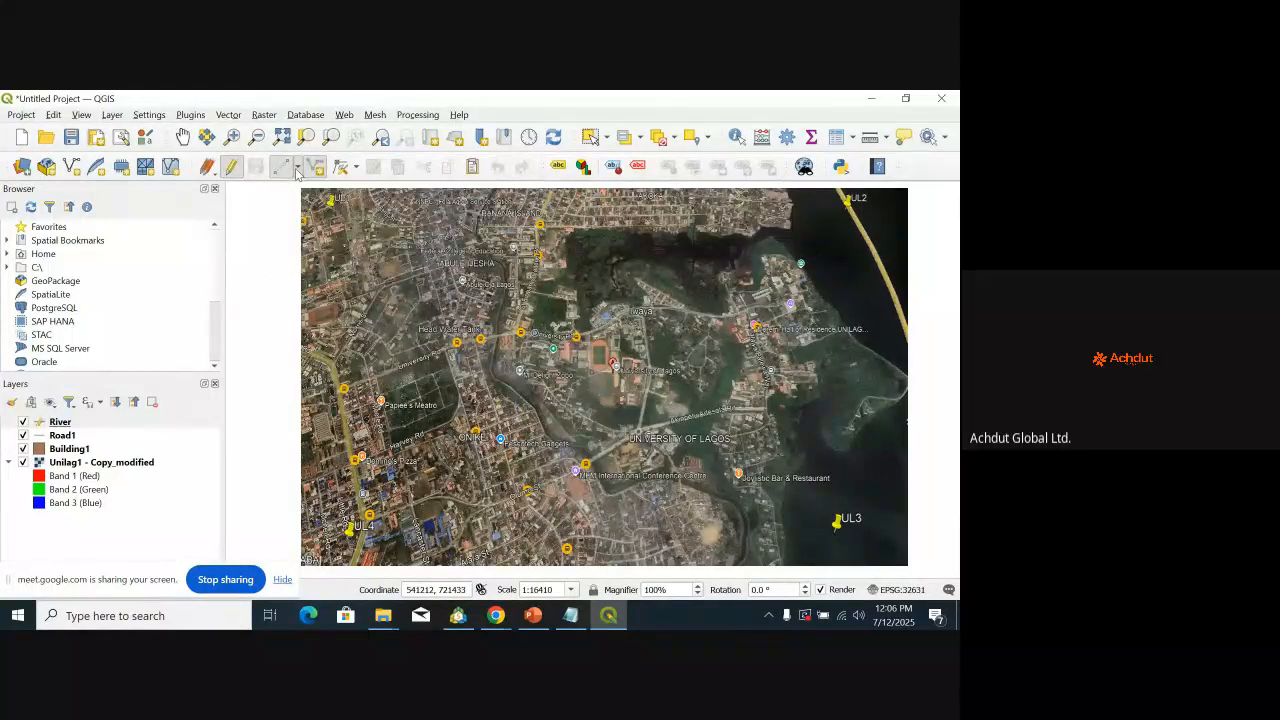
pyautogui.click(105, 423)
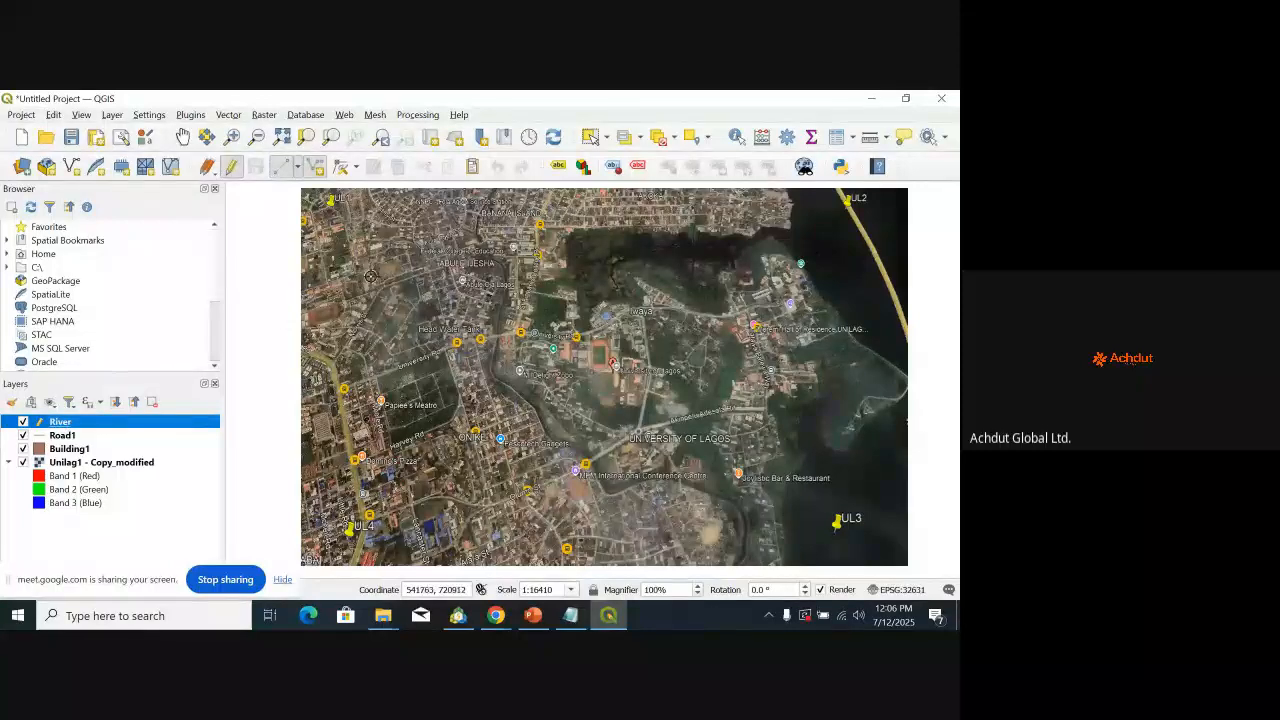
pyautogui.scroll(-1, 440, 260)
pyautogui.scroll(1, 523, 291)
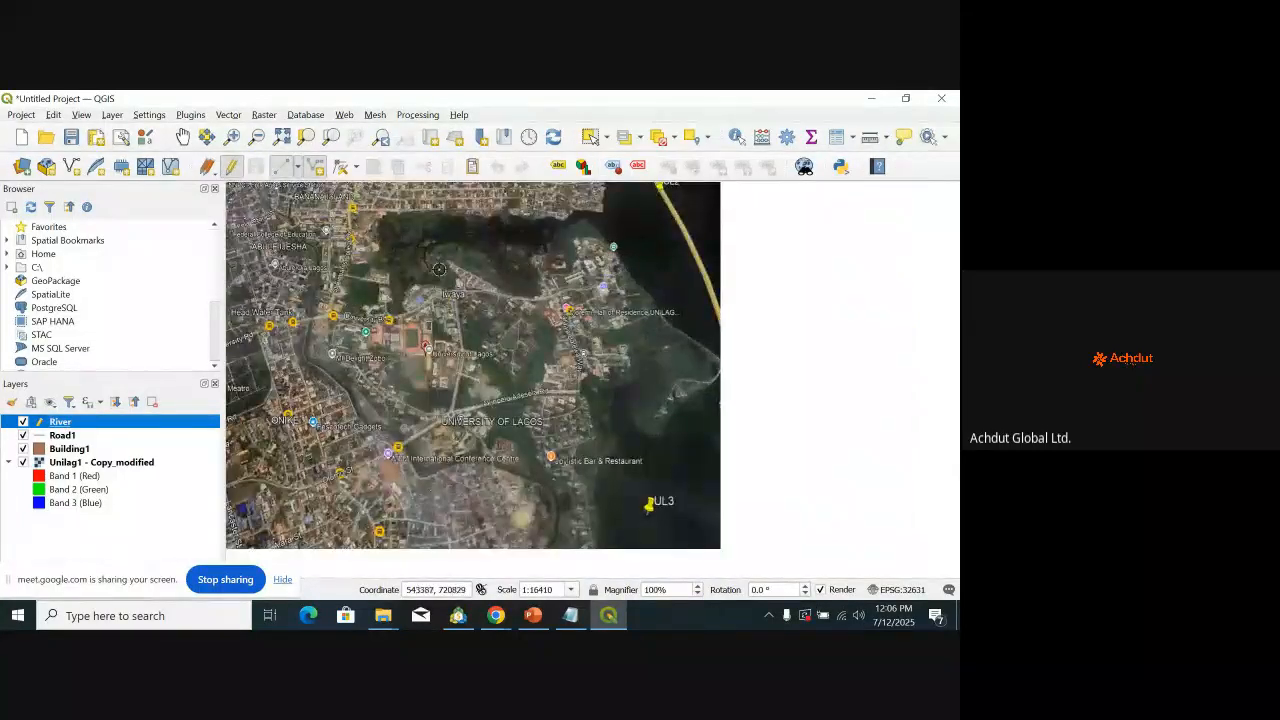
# Step: Paste the copied feature into the River layer and try to delete it
pyautogui.click(474, 167)
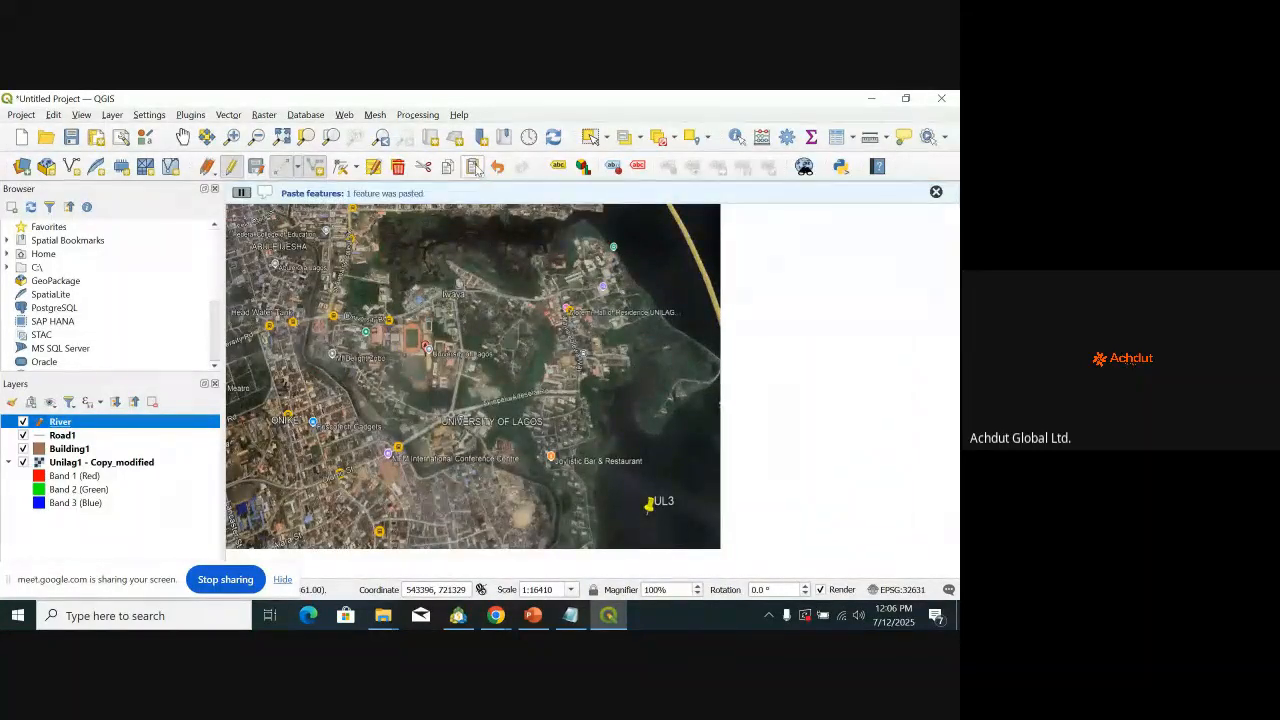
pyautogui.click(935, 191)
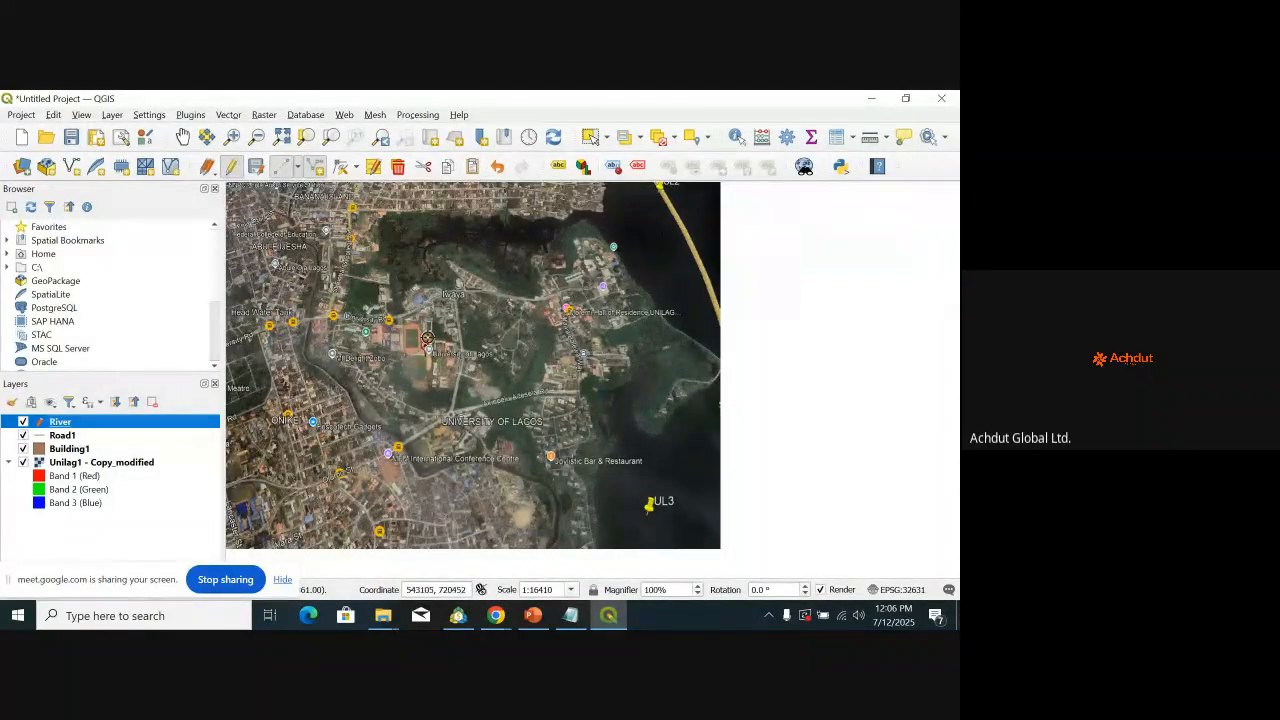
pyautogui.scroll(-2, 428, 338)
pyautogui.scroll(2, 352, 318)
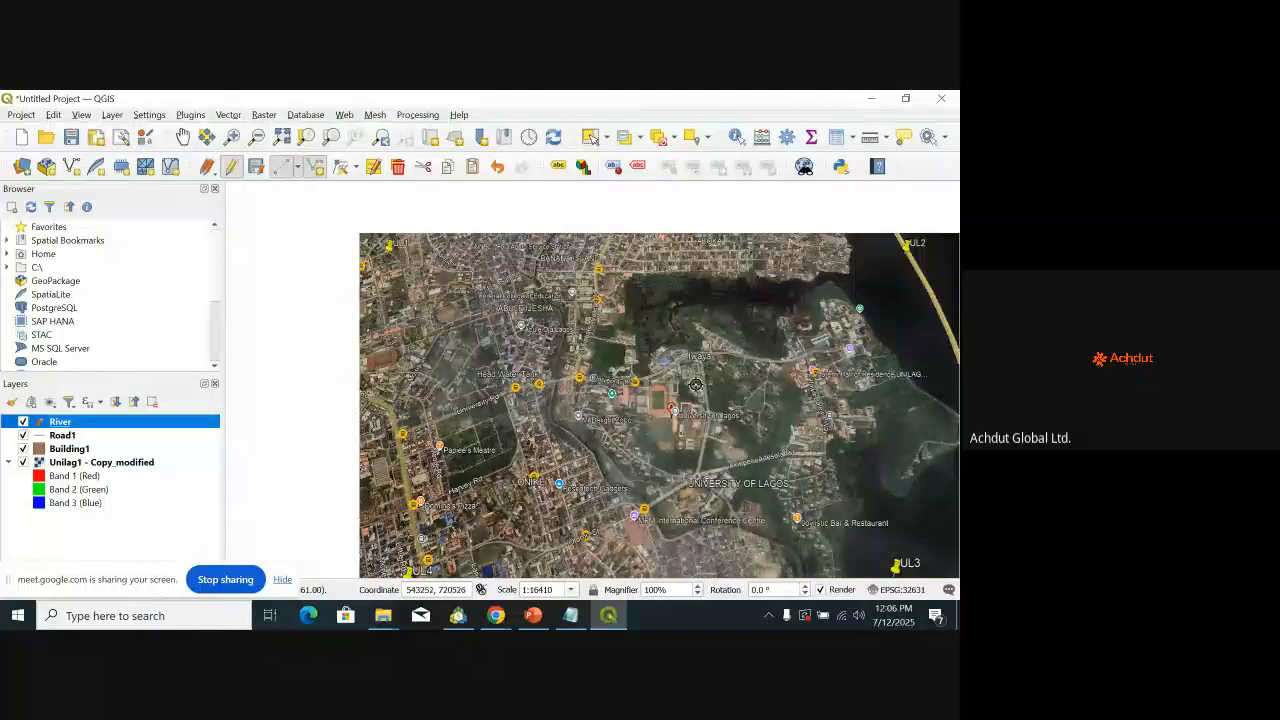
pyautogui.scroll(1, 687, 377)
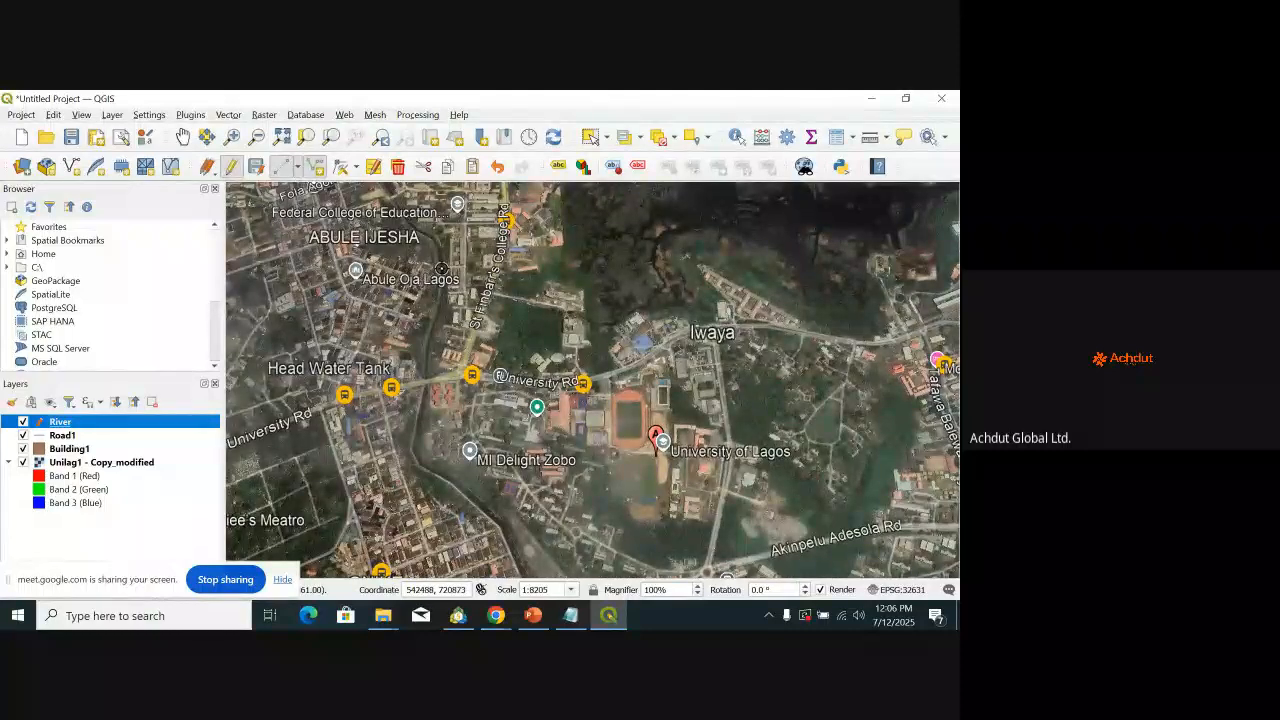
pyautogui.click(398, 166)
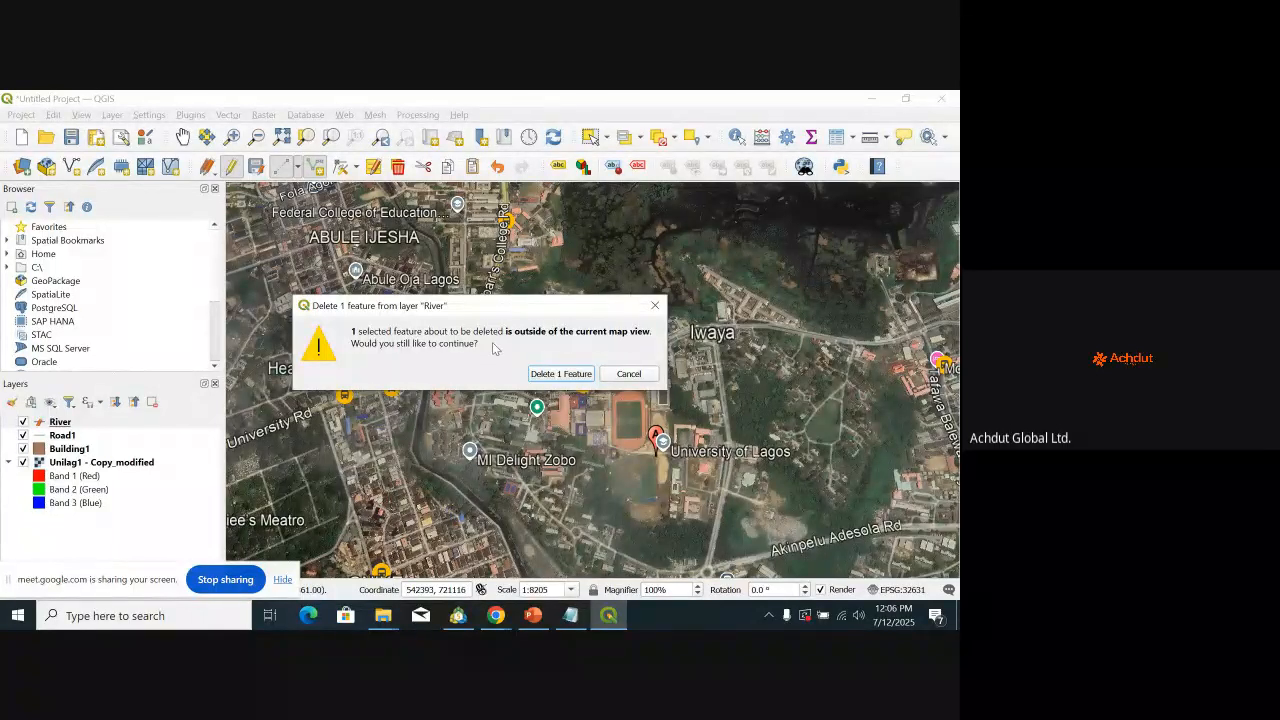
pyautogui.click(646, 305)
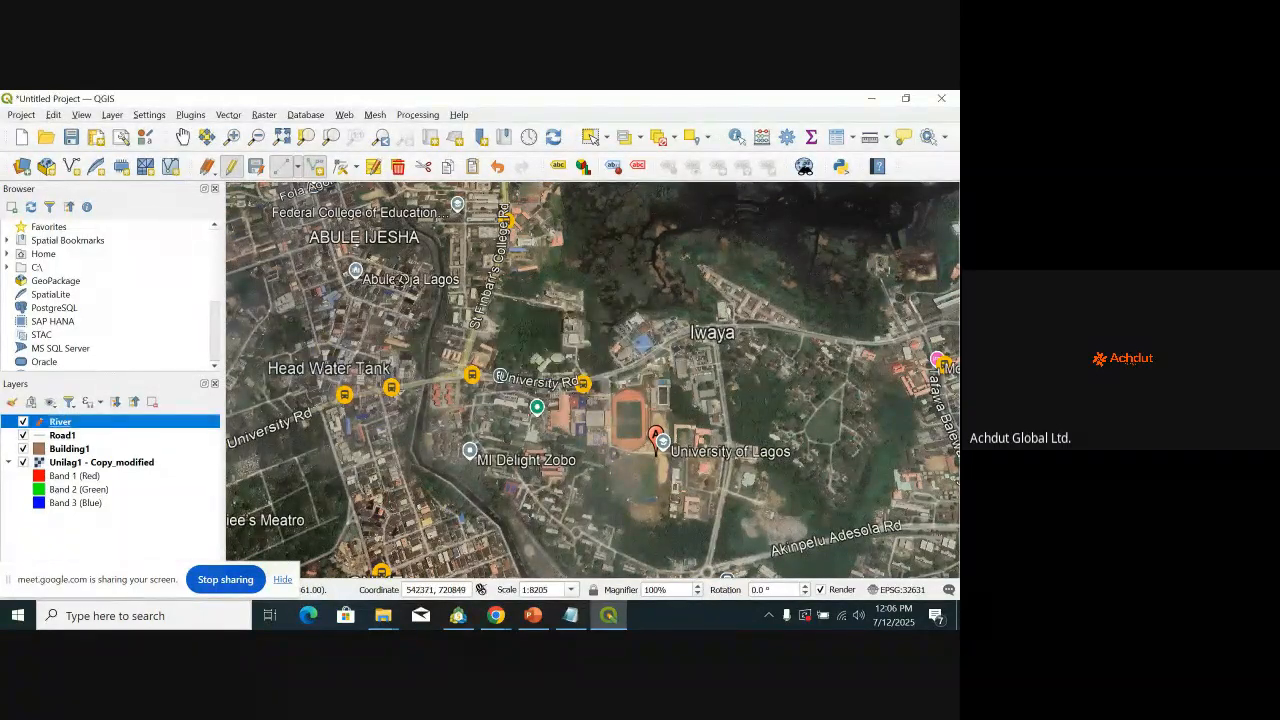
# Step: Zoom to the extent of the Unilag1 - Copy_modified layer and try to start a line on the channel near Abule Ijesha
pyautogui.click(80, 463)
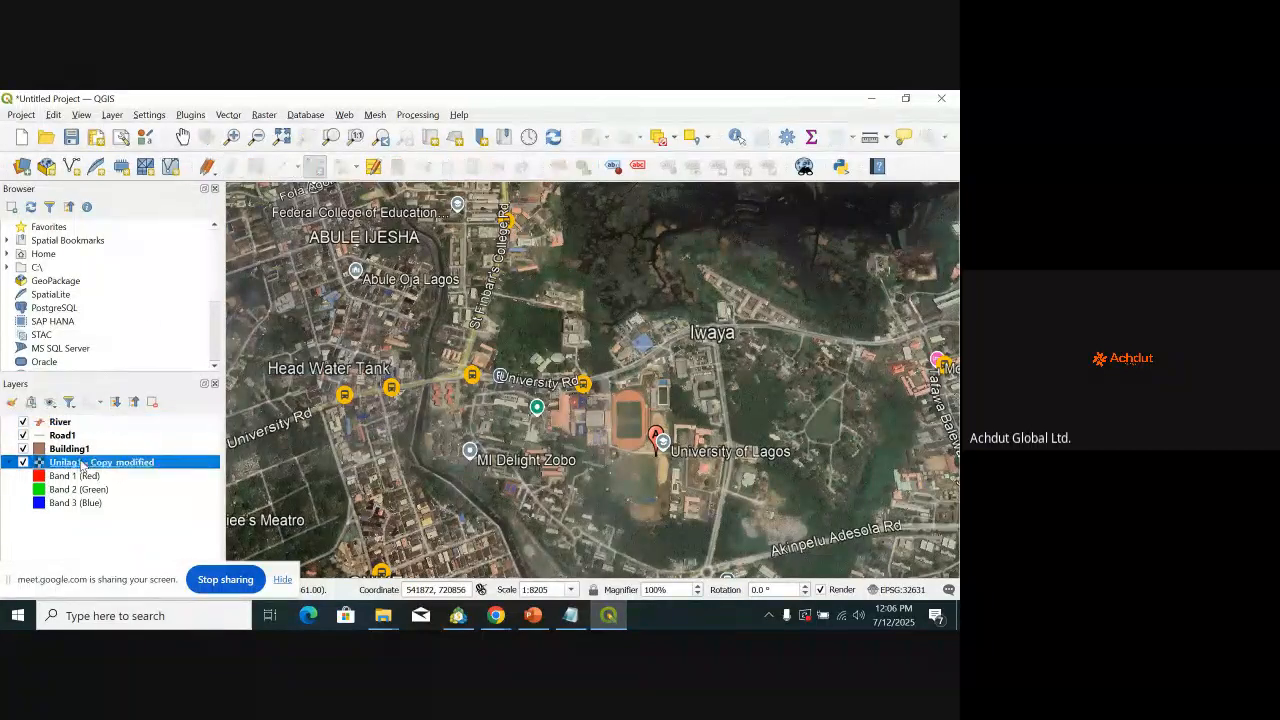
pyautogui.rightClick(82, 465)
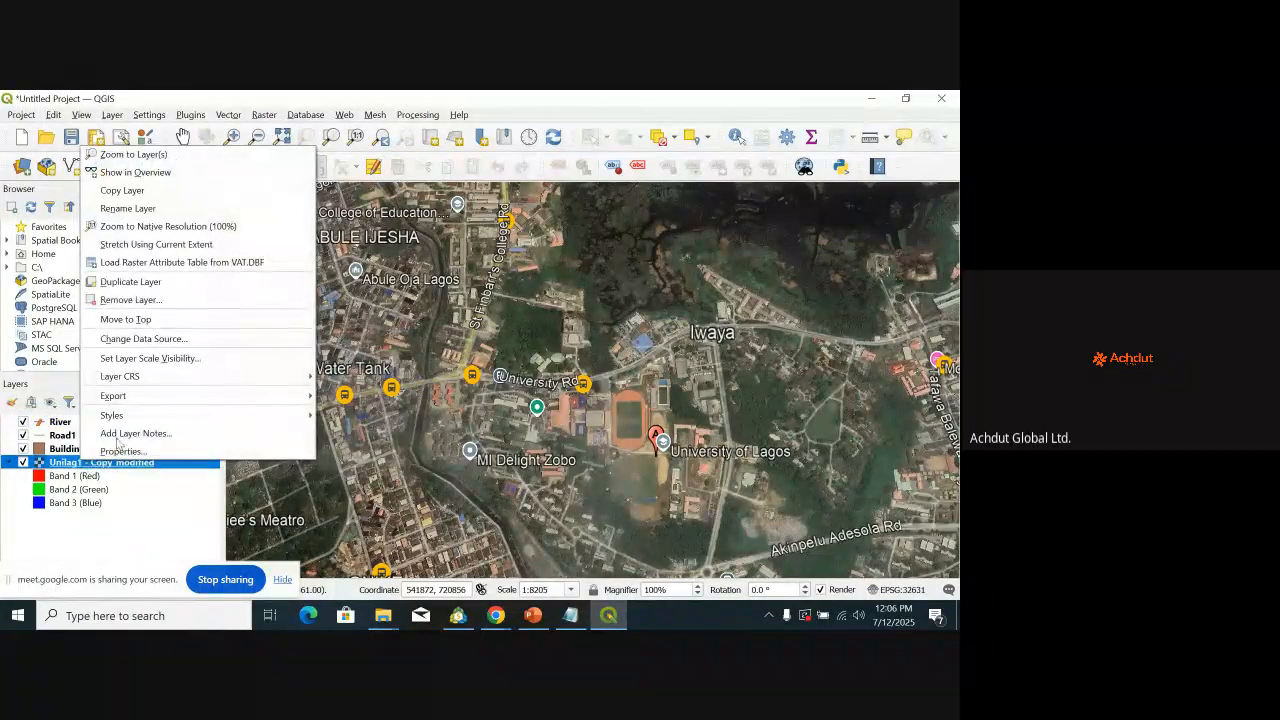
pyautogui.click(140, 155)
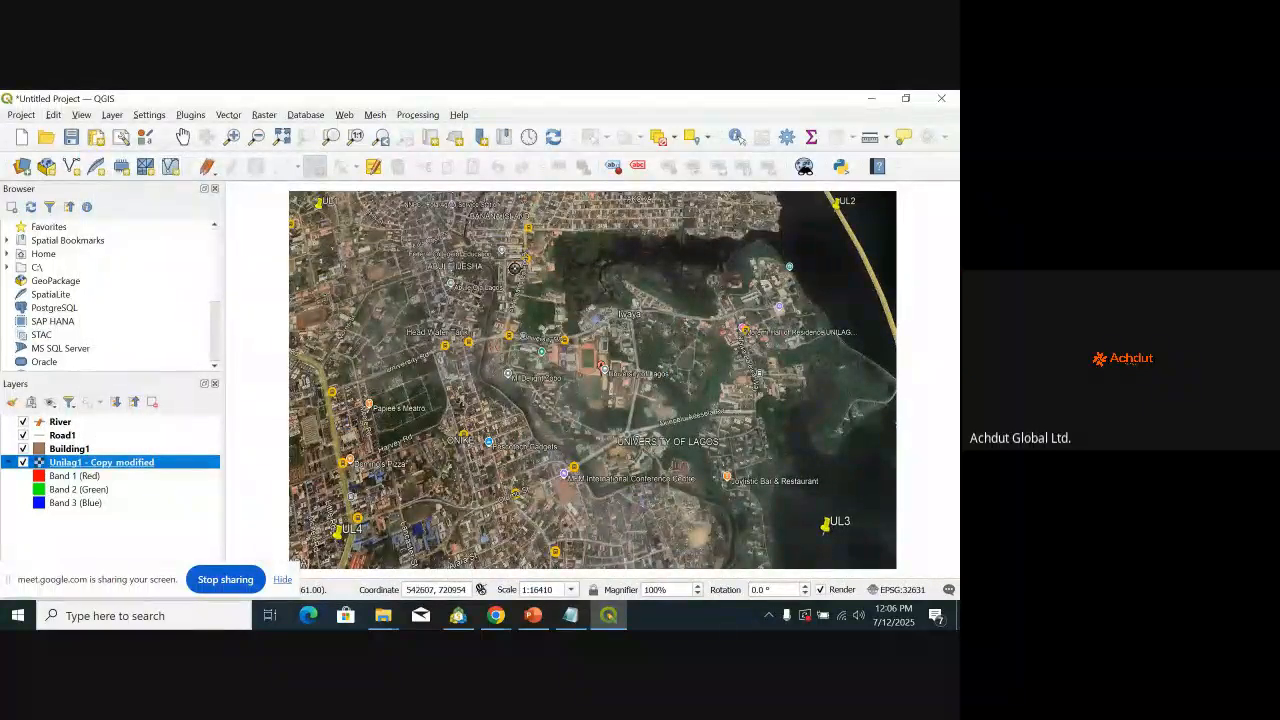
pyautogui.scroll(-2, 464, 247)
pyautogui.scroll(5, 464, 247)
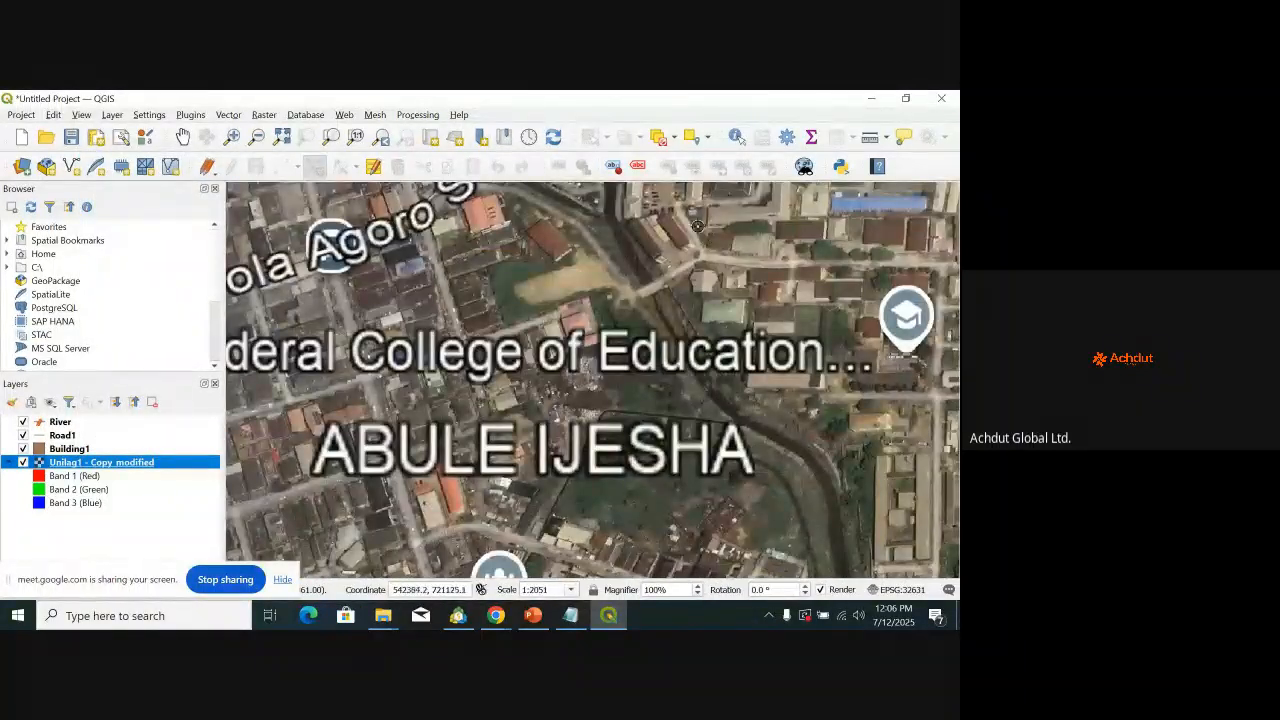
pyautogui.click(611, 220)
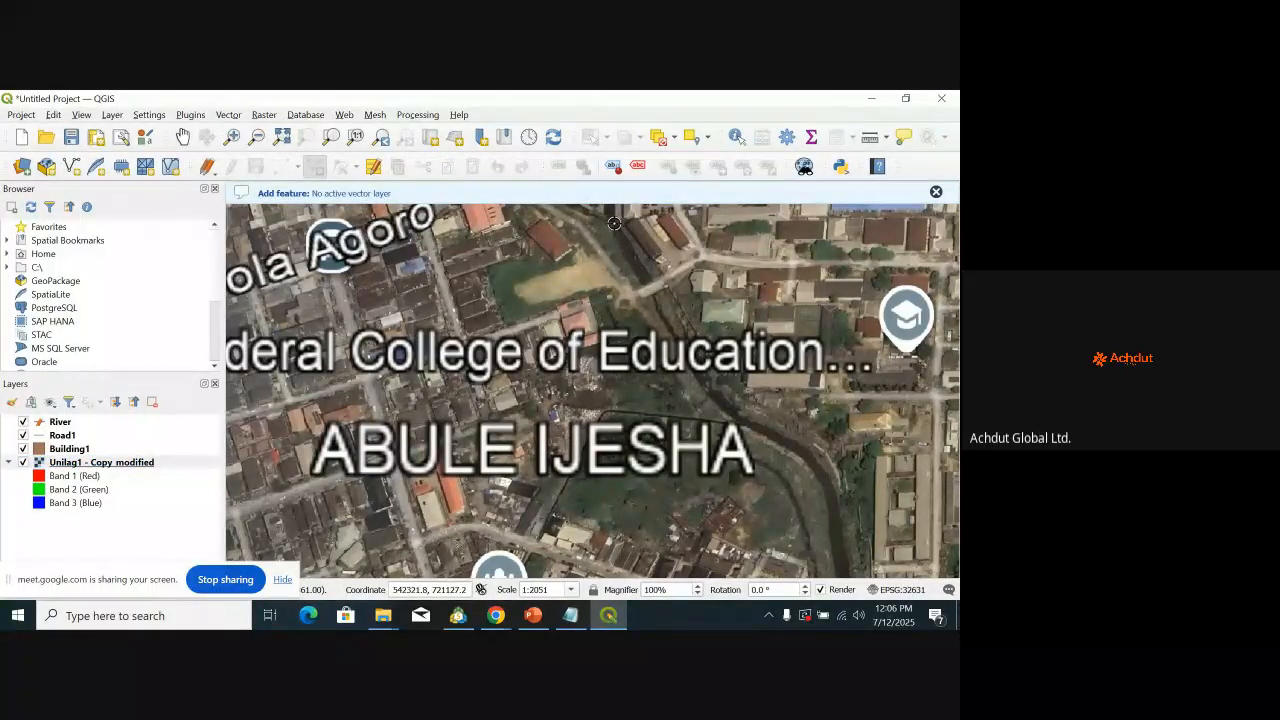
pyautogui.click(375, 168)
pyautogui.click(218, 177)
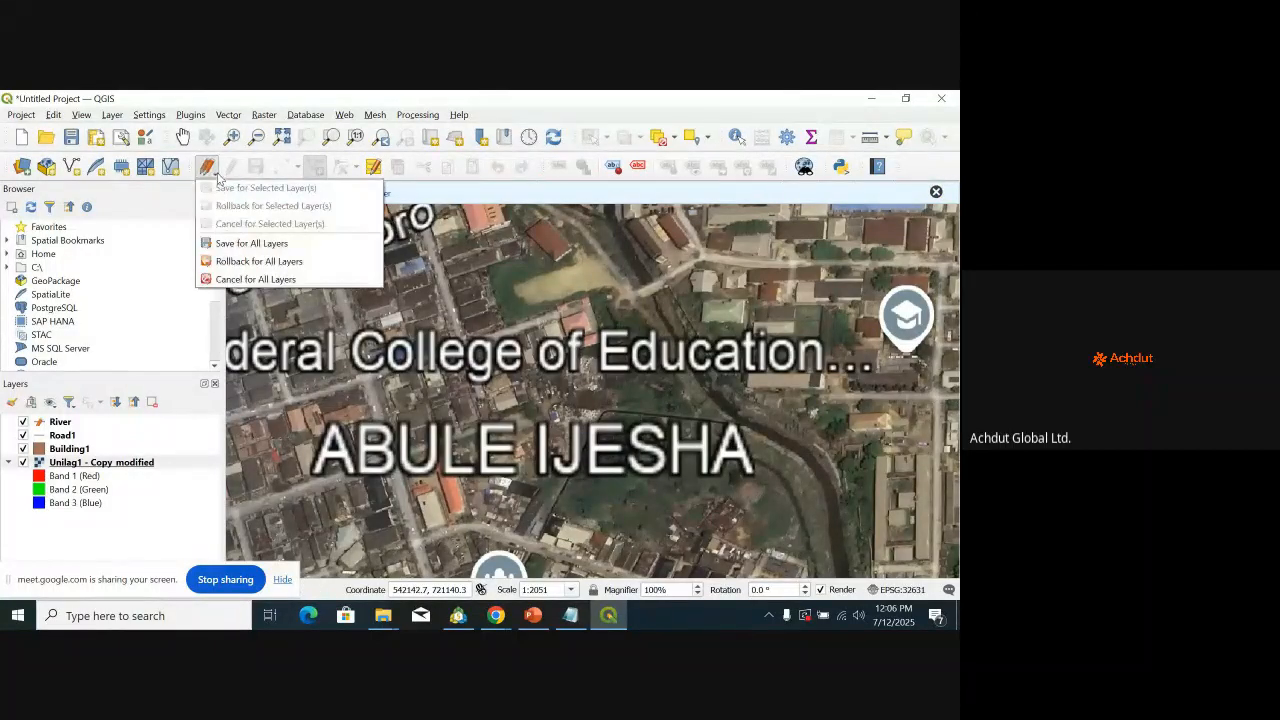
pyautogui.click(216, 176)
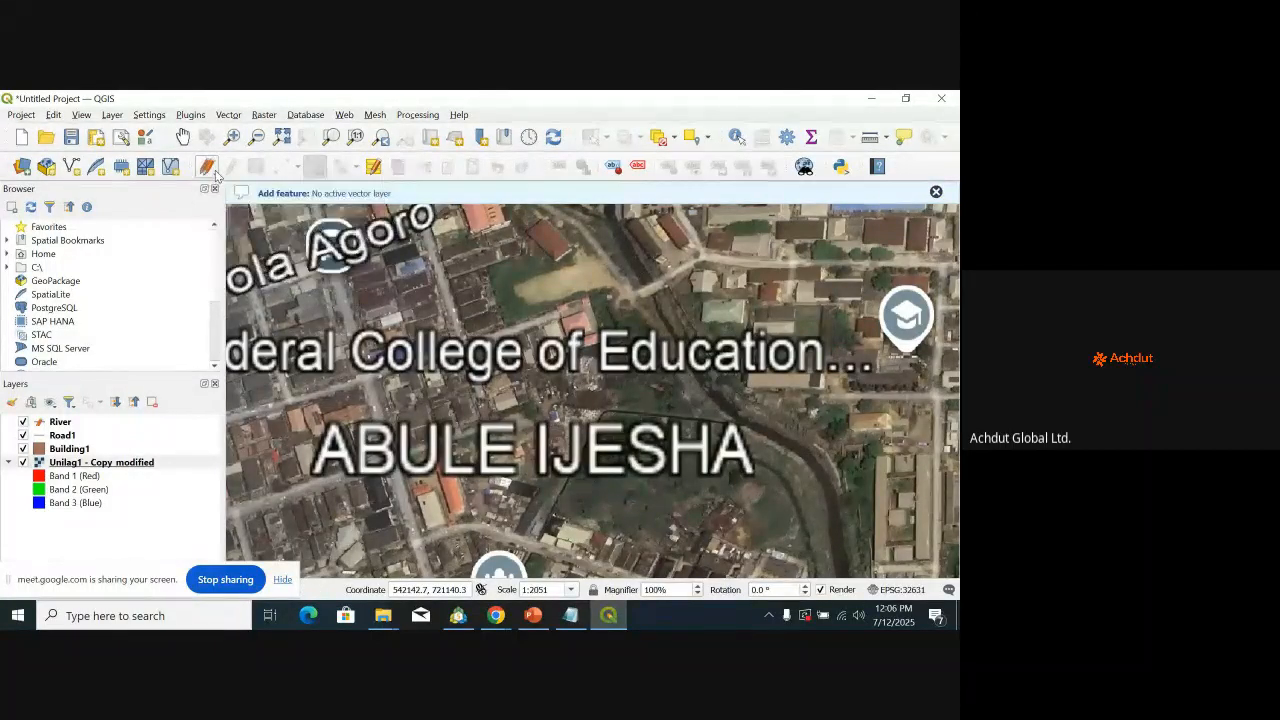
pyautogui.click(114, 117)
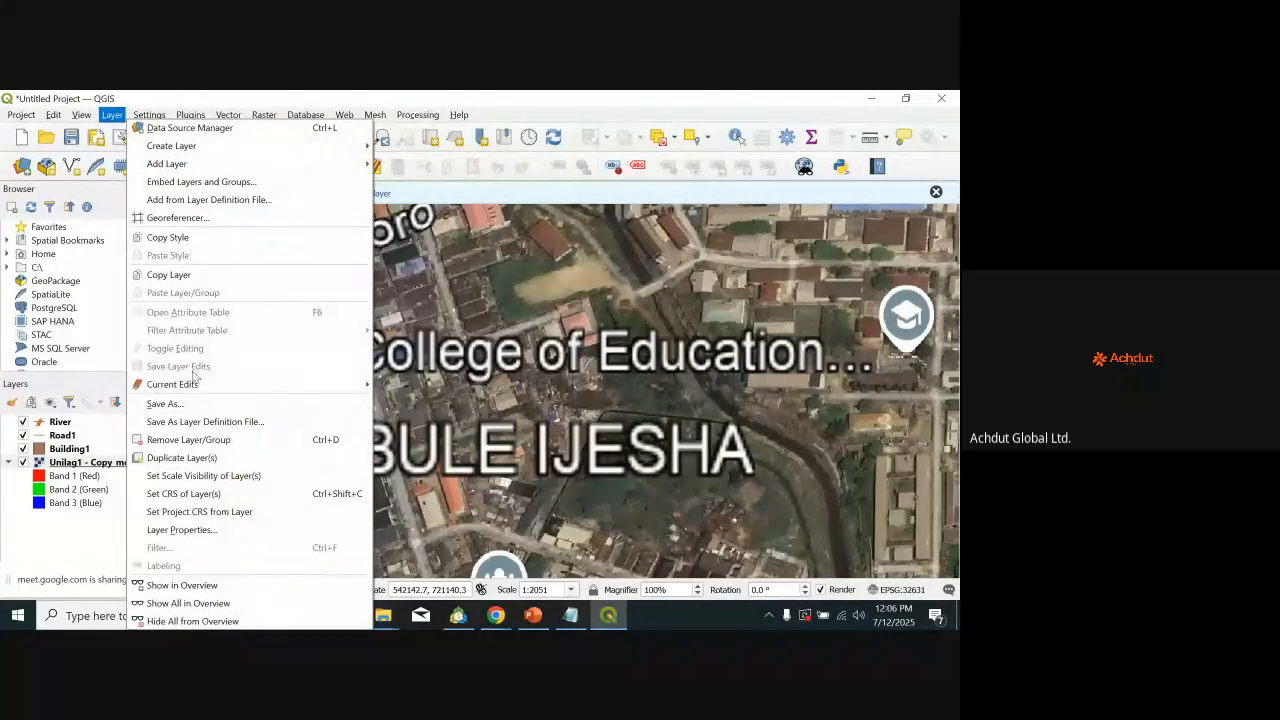
pyautogui.moveTo(185, 386)
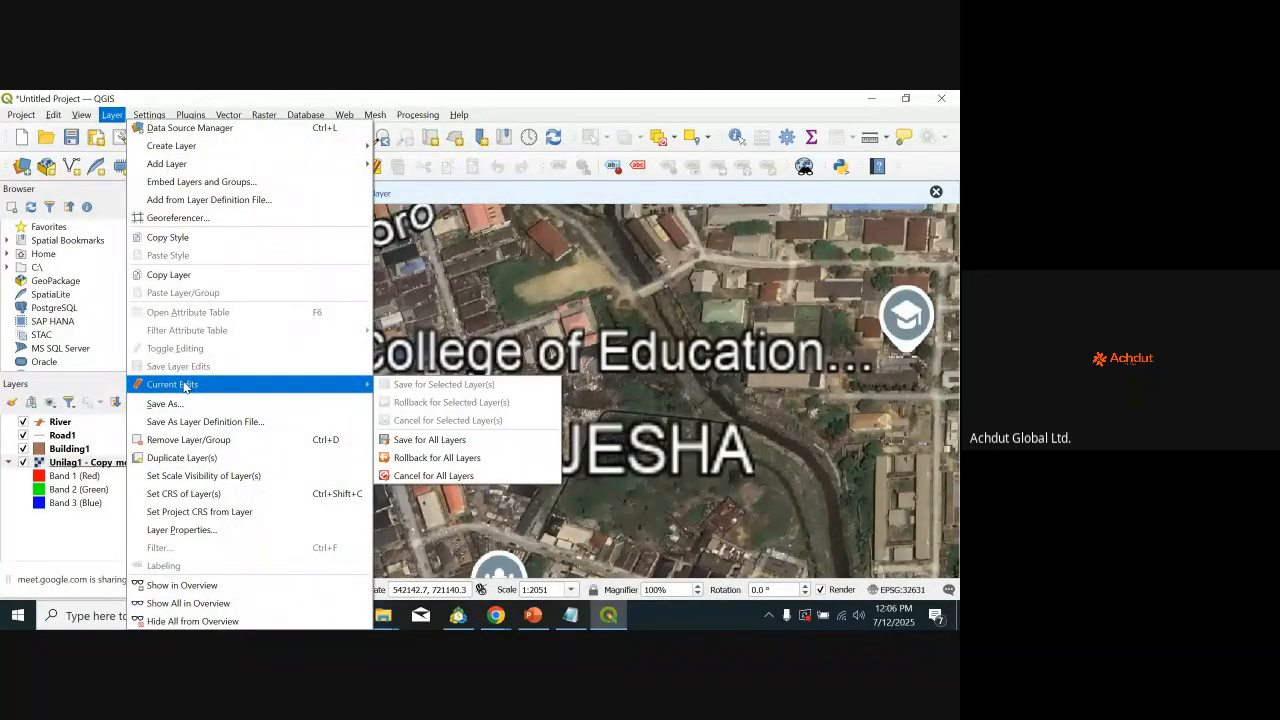
pyautogui.moveTo(344, 114)
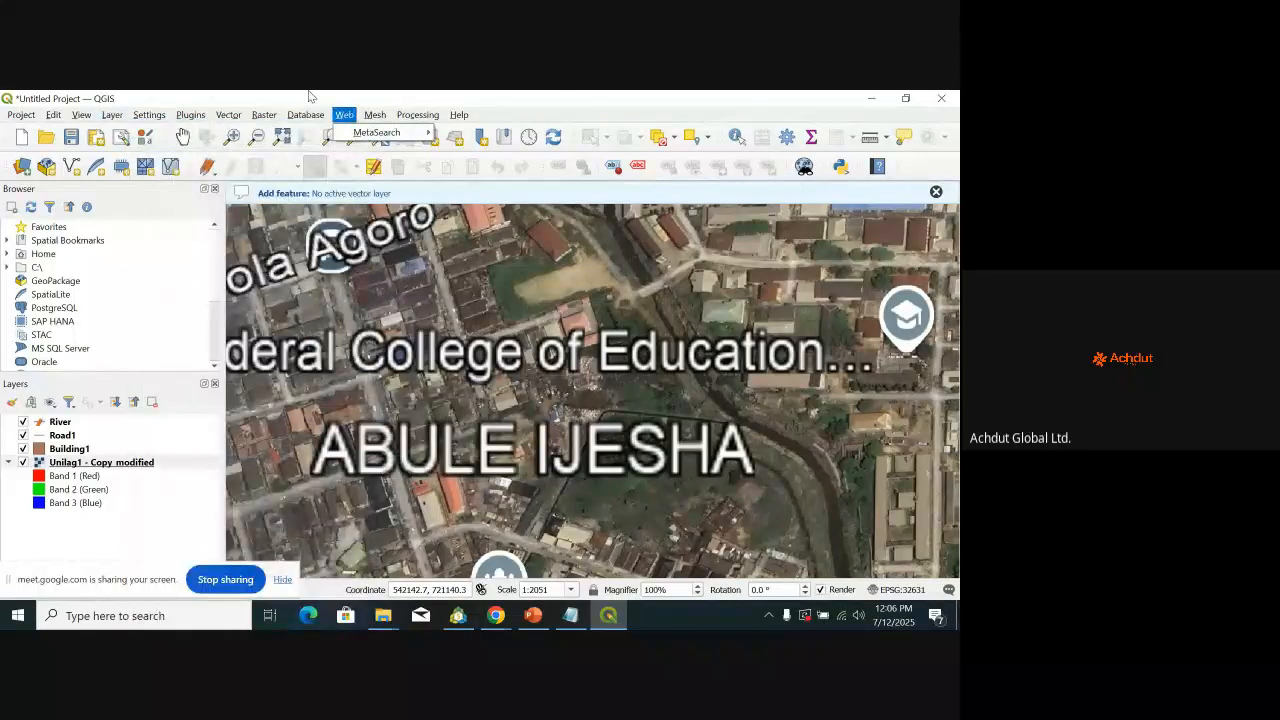
pyautogui.click(352, 246)
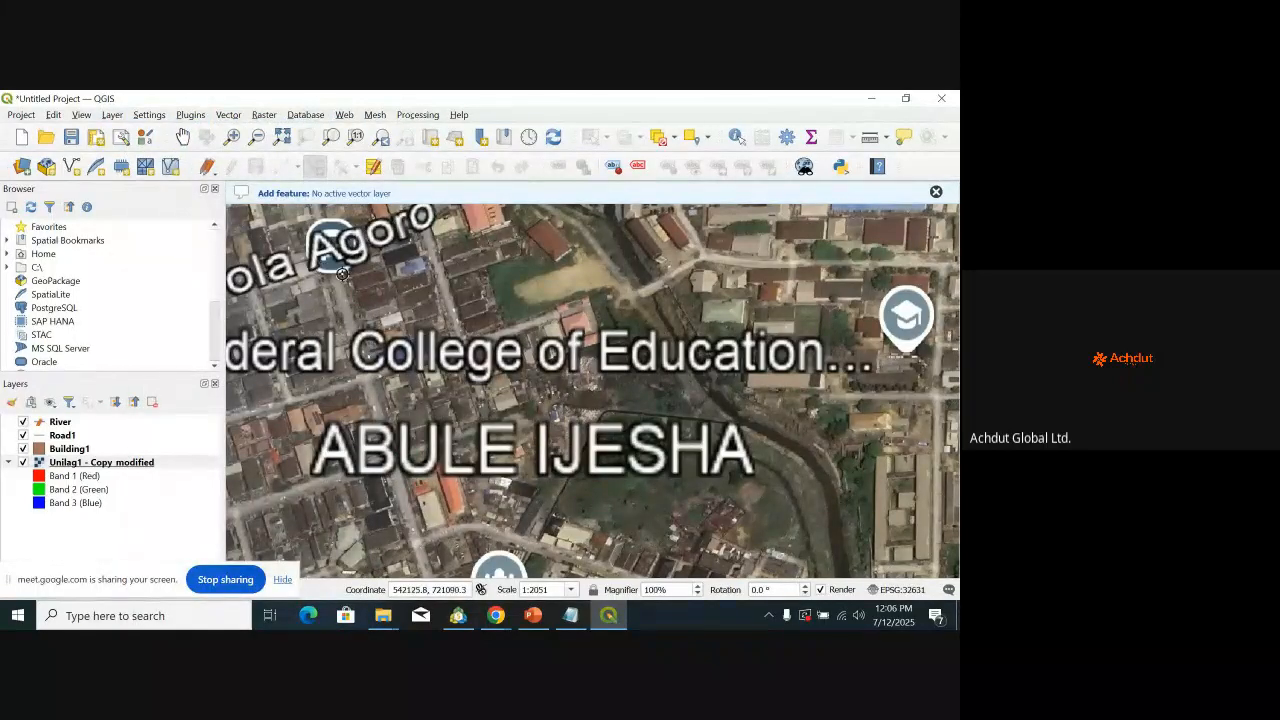
pyautogui.click(376, 168)
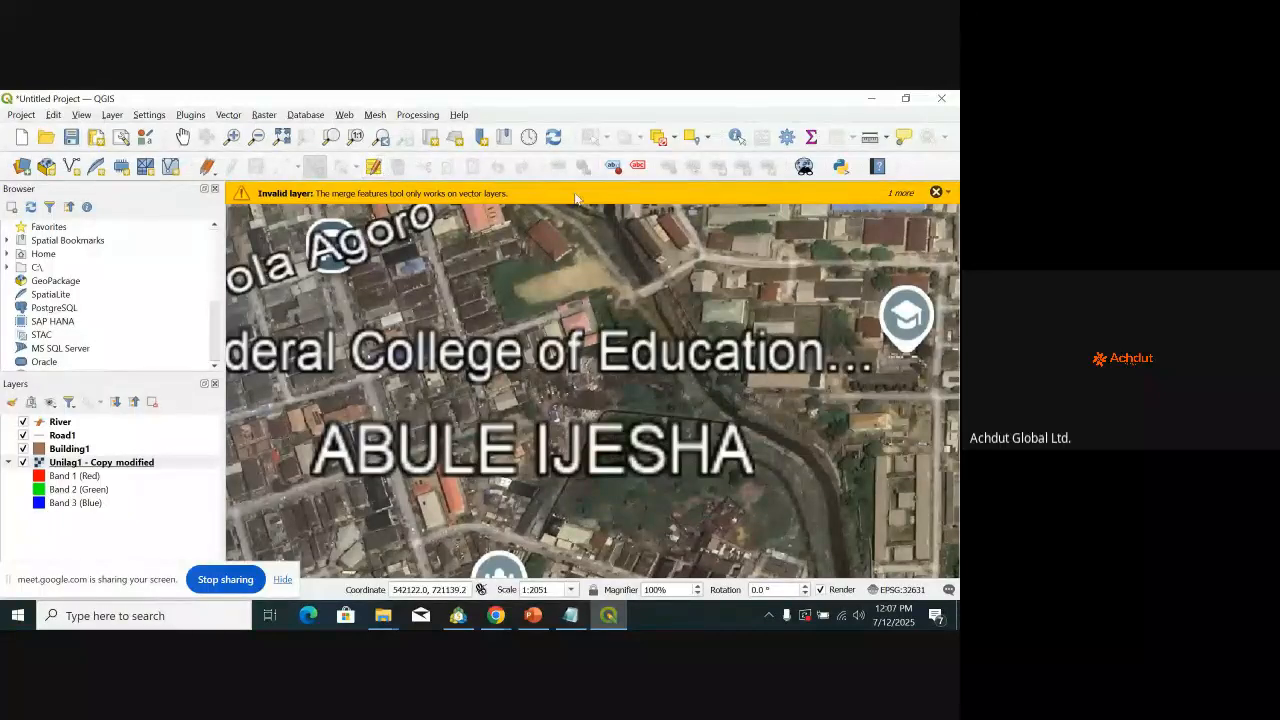
pyautogui.click(936, 192)
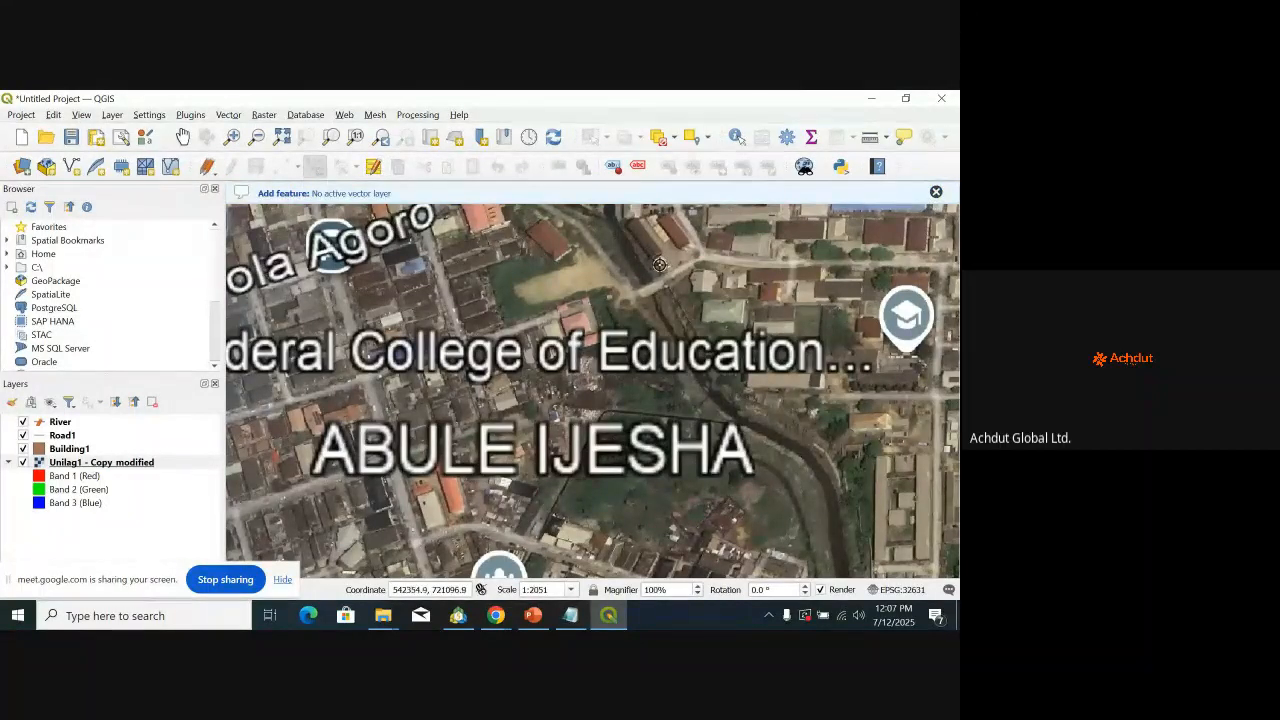
pyautogui.scroll(-3, 660, 262)
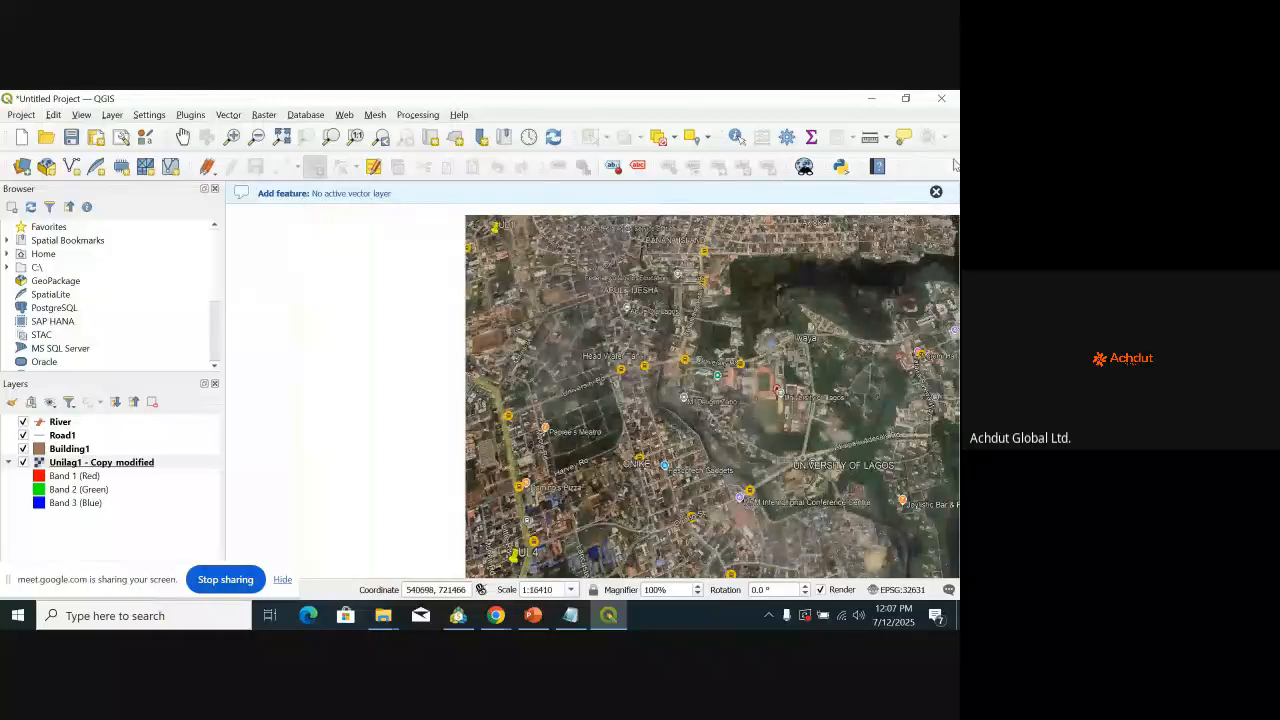
pyautogui.click(936, 192)
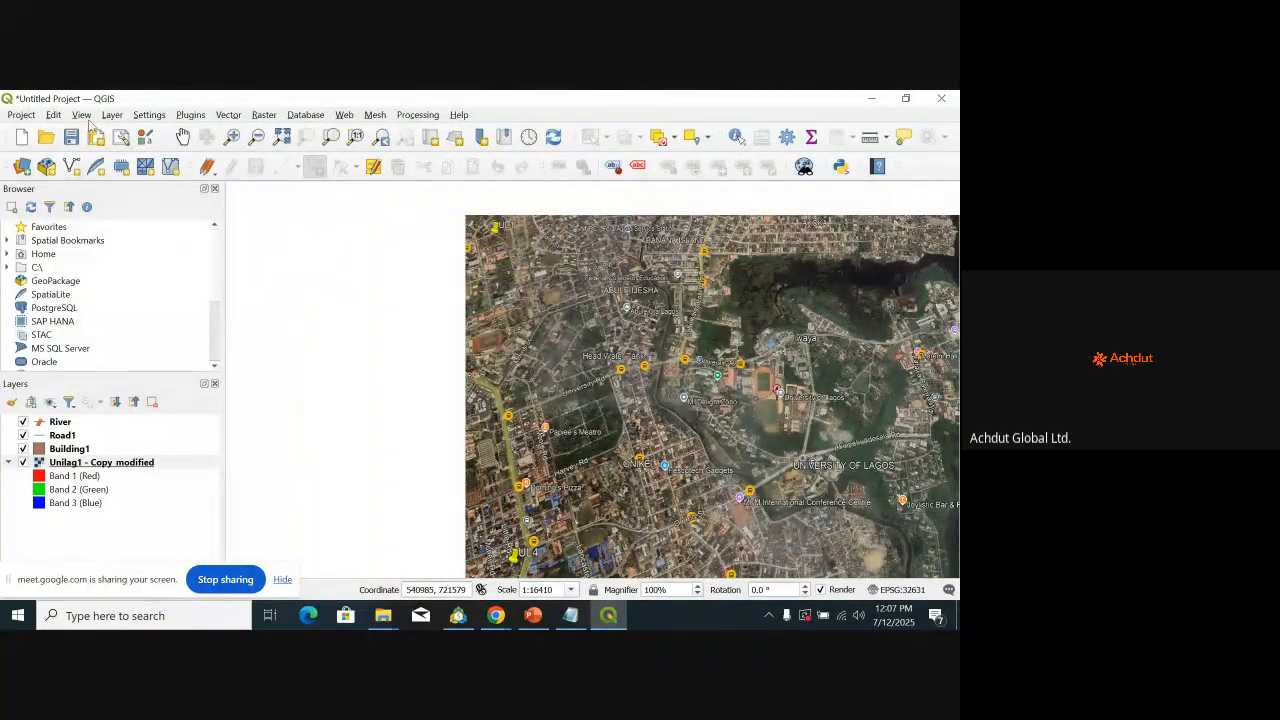
# Step: Cancel the current edits for all layers, discarding the feature pasted into River
pyautogui.click(112, 115)
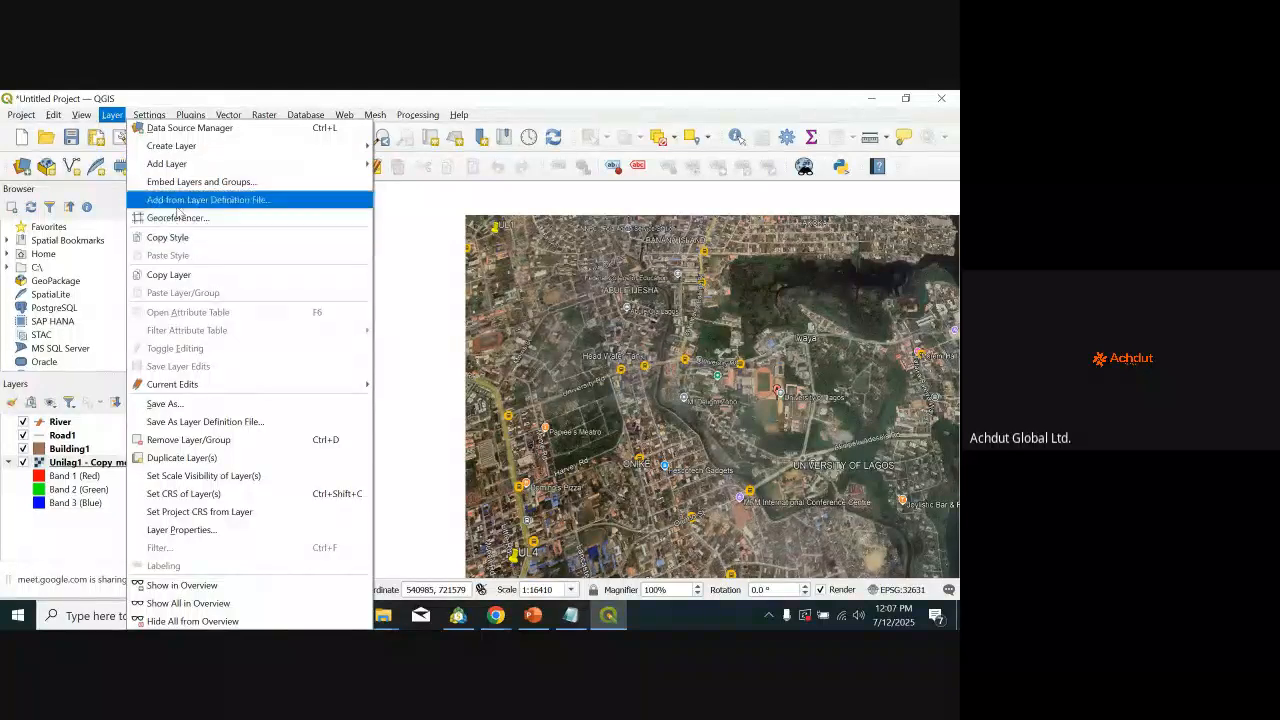
pyautogui.moveTo(289, 380)
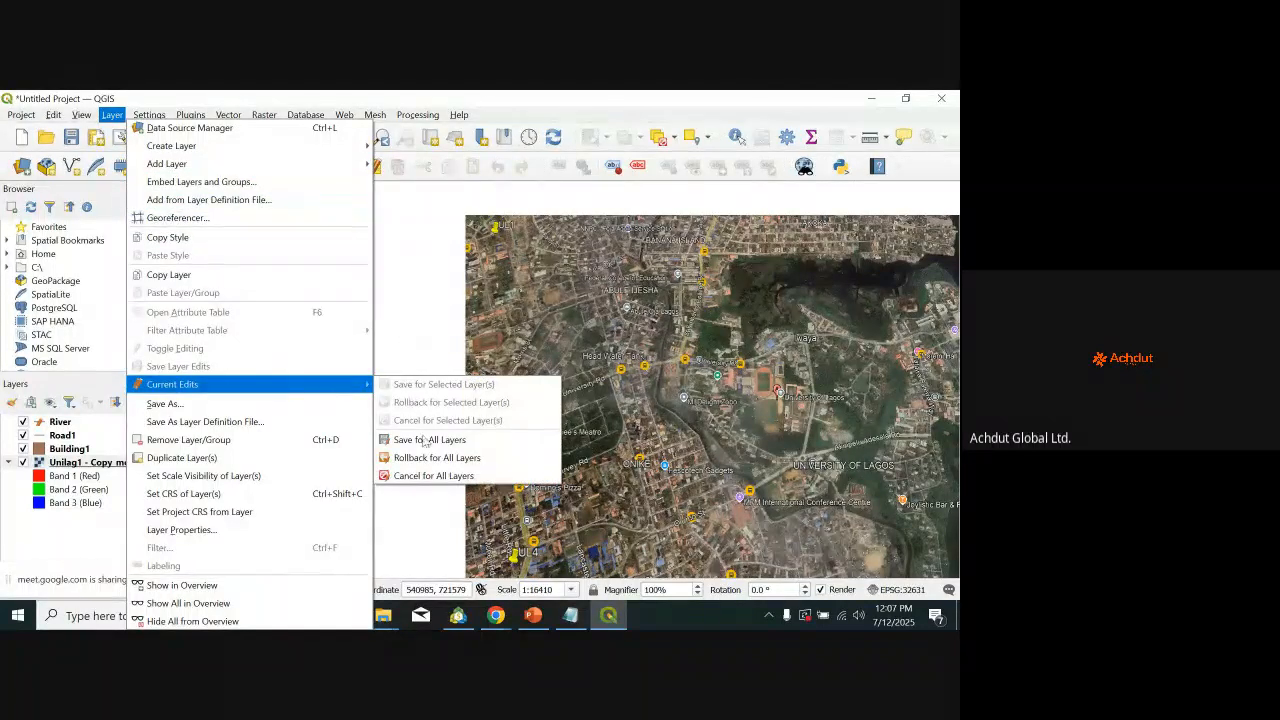
pyautogui.click(432, 476)
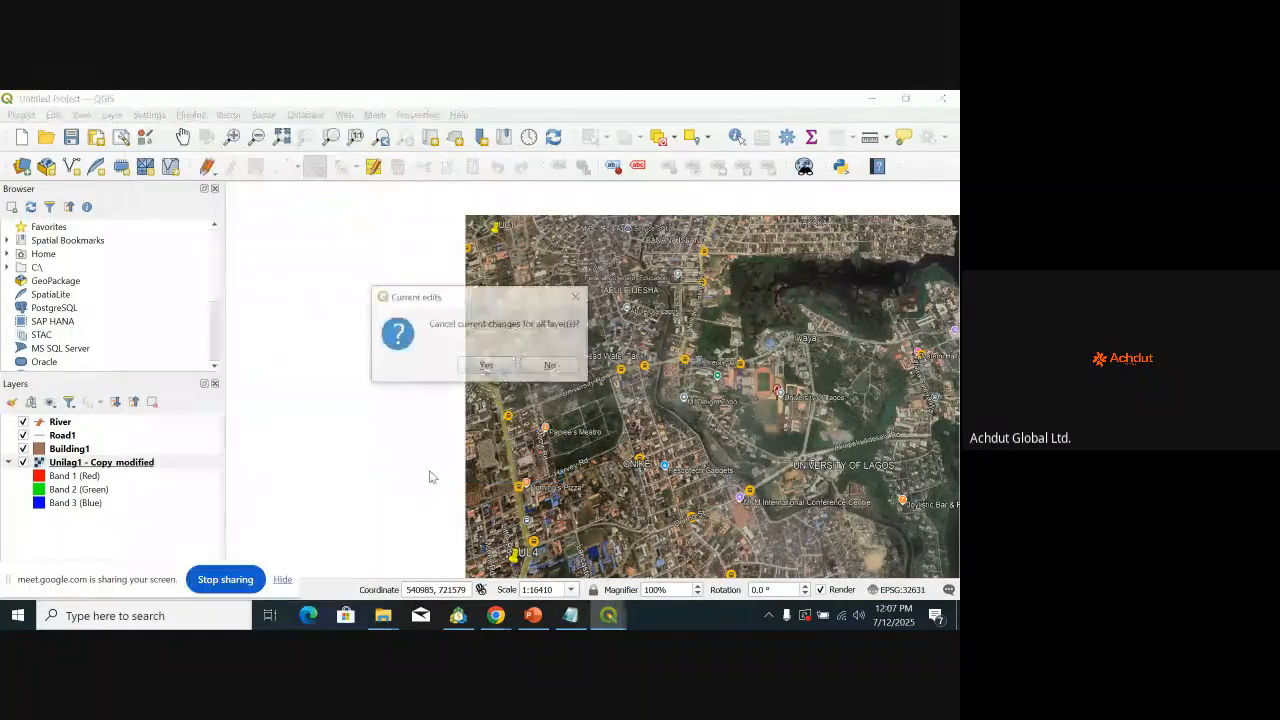
pyautogui.click(505, 367)
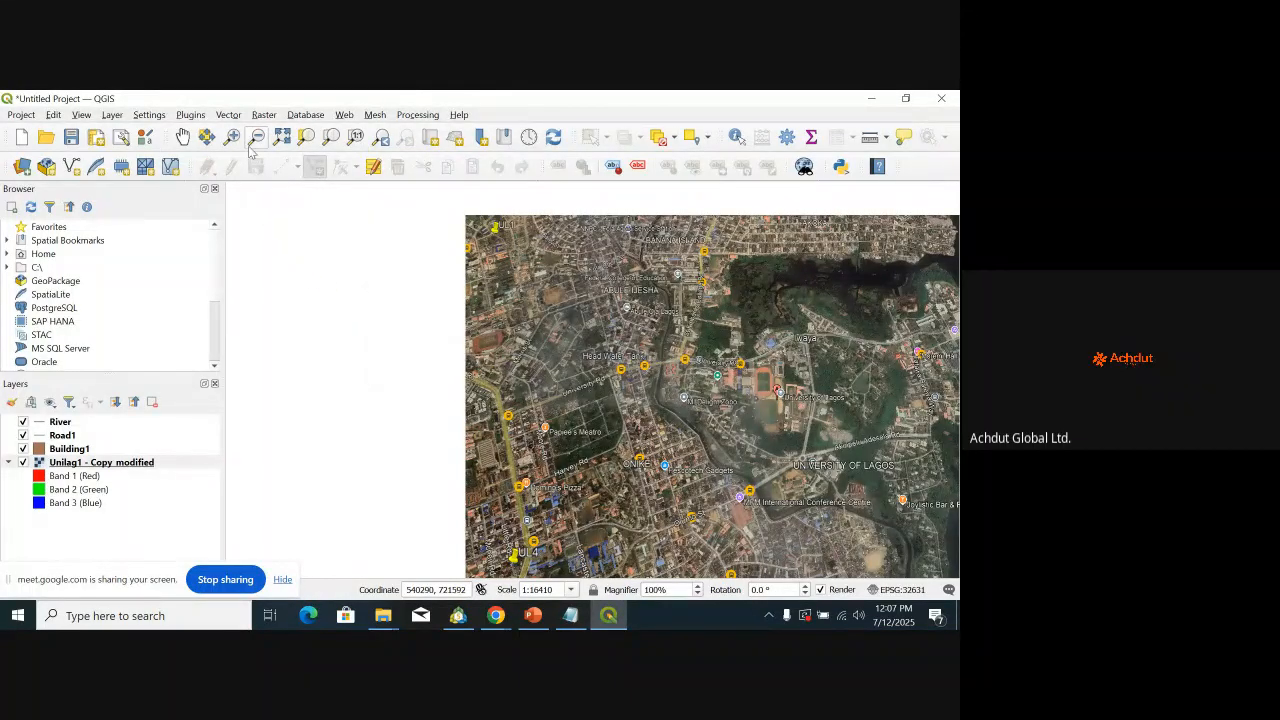
# Step: Turn editing back on for the River layer and activate the Add Line Feature tool
pyautogui.click(112, 114)
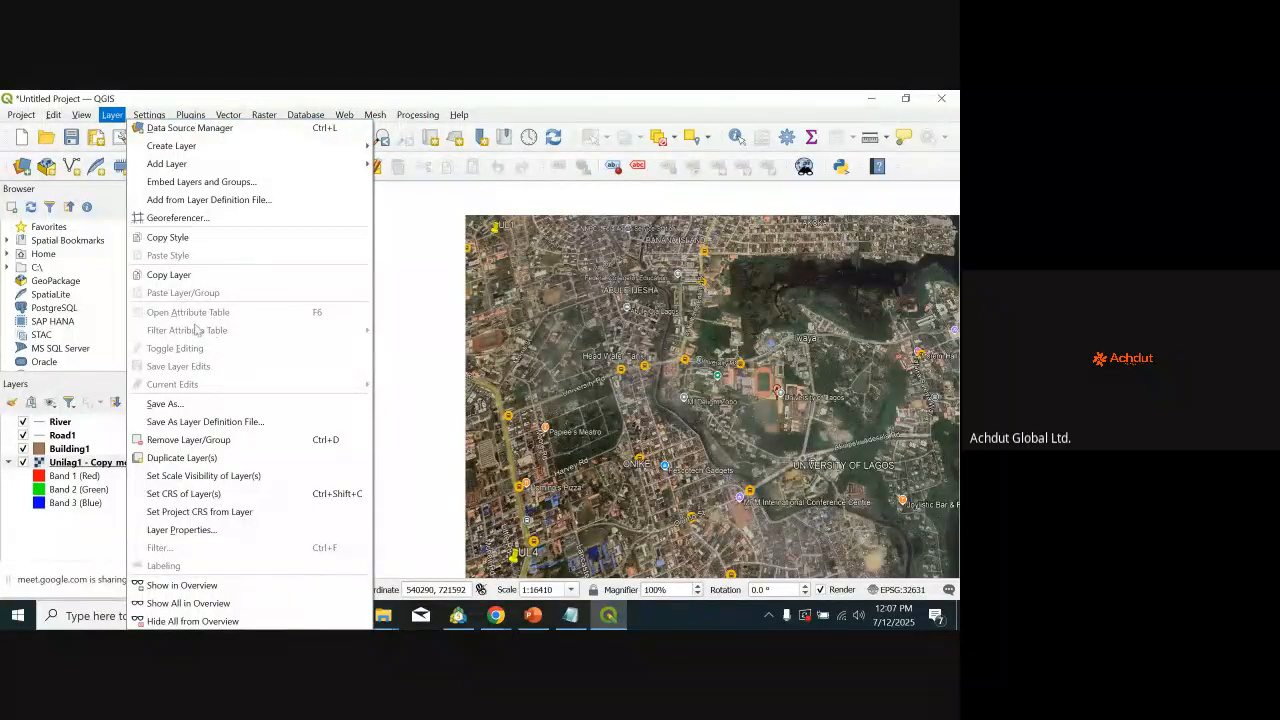
pyautogui.click(62, 423)
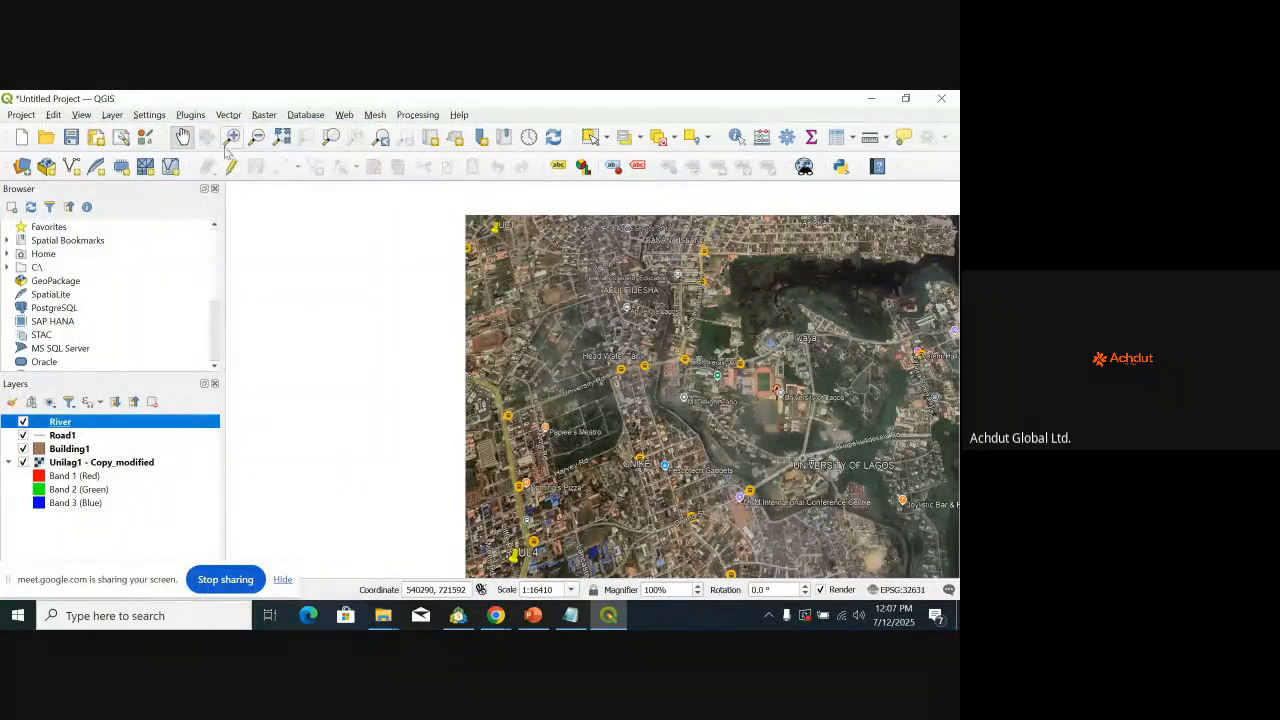
pyautogui.click(112, 114)
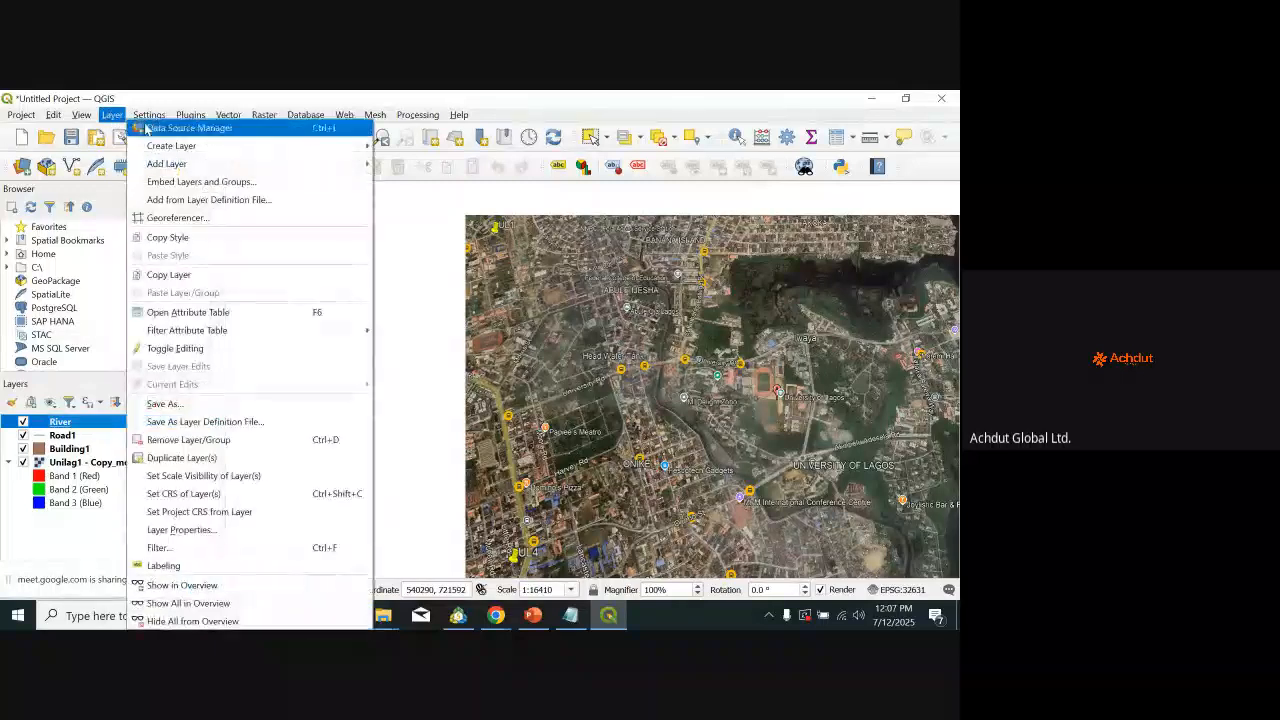
pyautogui.click(200, 345)
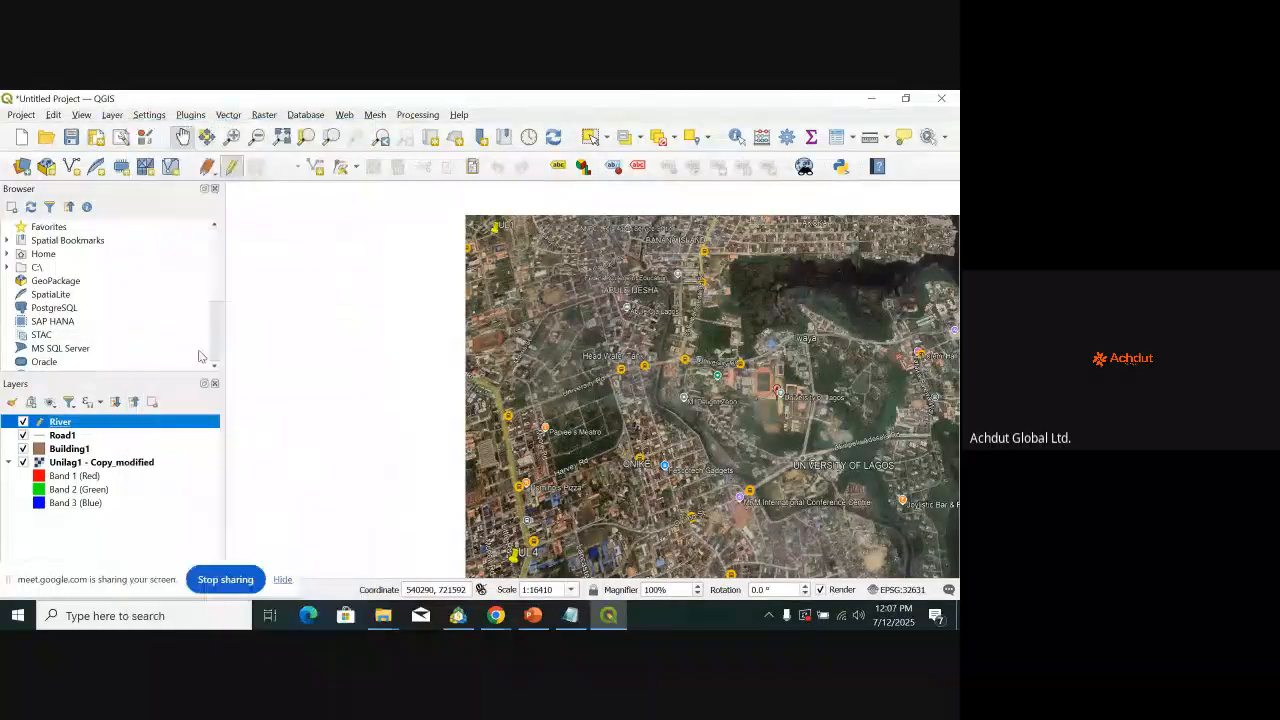
pyautogui.click(310, 168)
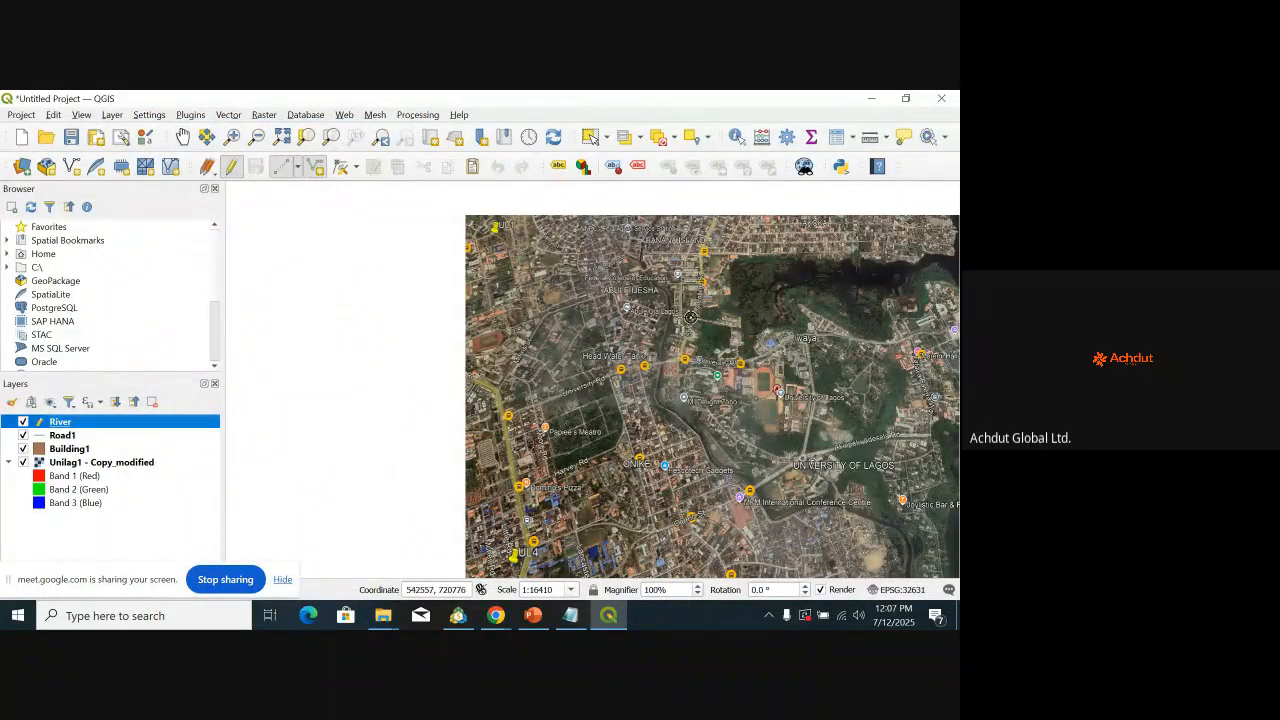
pyautogui.scroll(3, 615, 257)
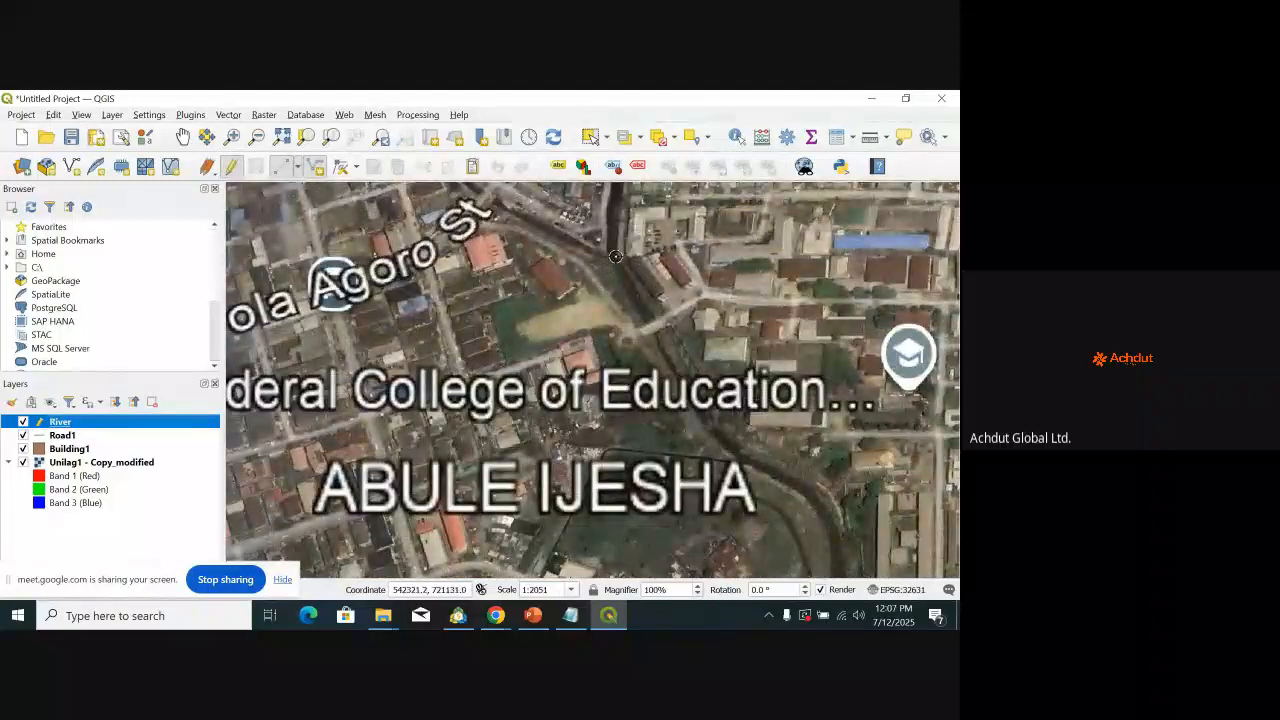
pyautogui.click(621, 279)
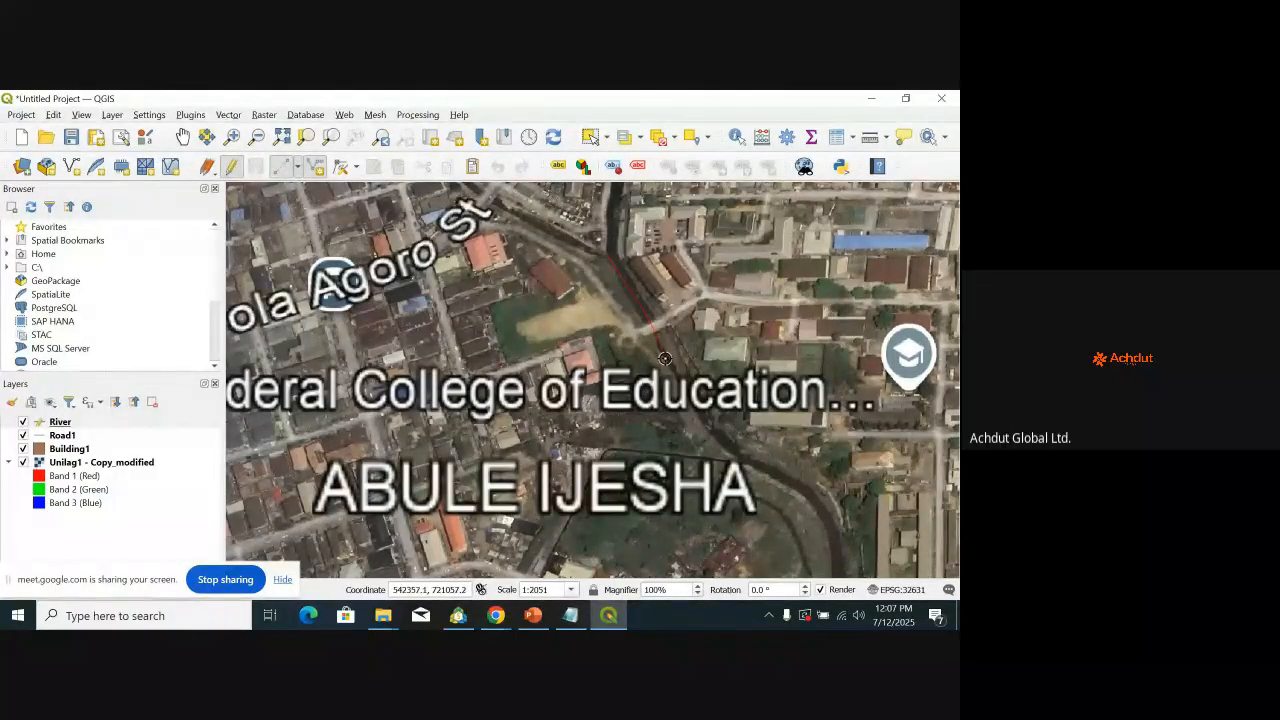
pyautogui.scroll(-2, 674, 350)
pyautogui.scroll(4, 681, 369)
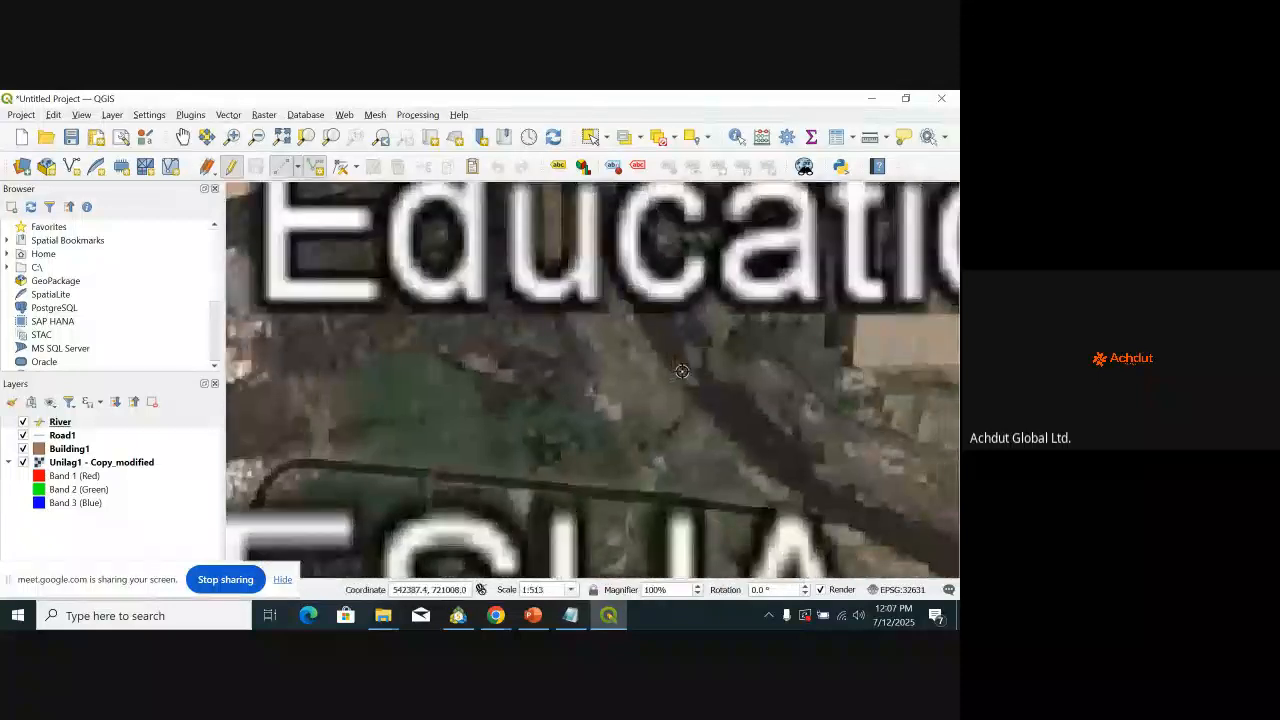
pyautogui.scroll(-1, 672, 359)
pyautogui.scroll(-1, 670, 357)
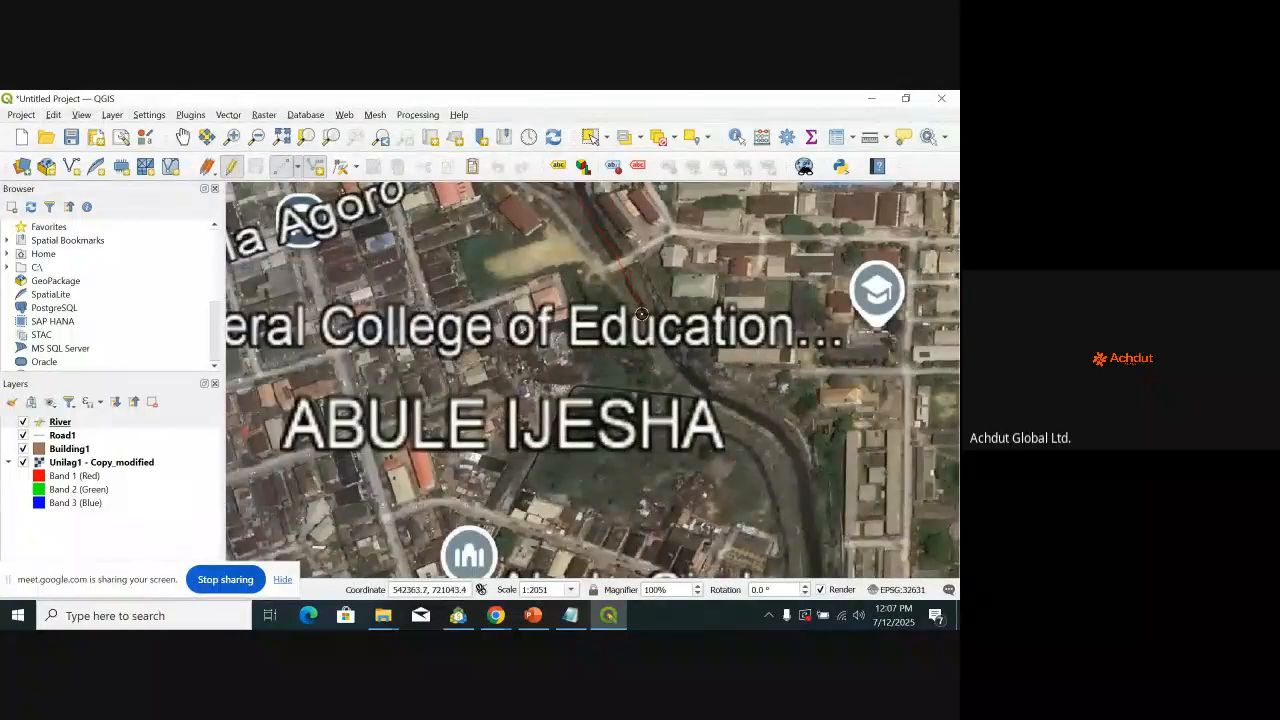
pyautogui.scroll(1, 643, 308)
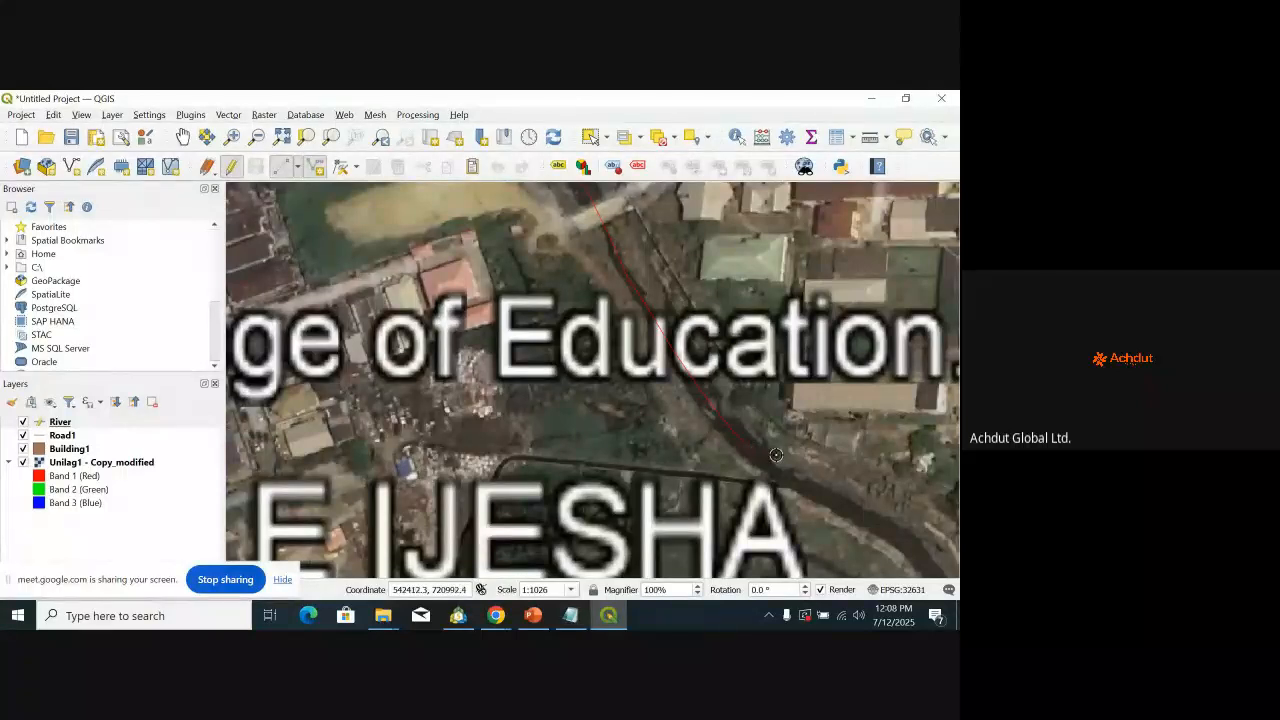
pyautogui.moveTo(774, 445); pyautogui.dragTo(516, 350)
pyautogui.rightClick(516, 350)
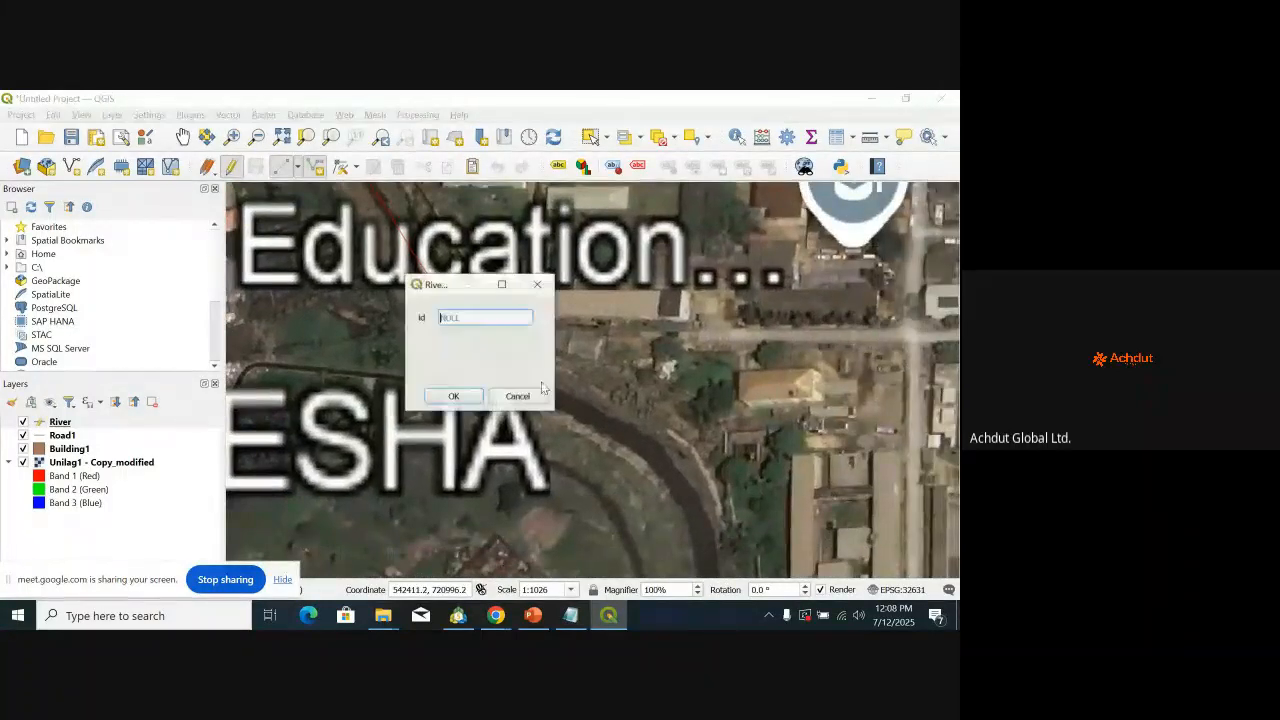
pyautogui.click(540, 291)
# Step: Start the river line on the channel near Fola Agoro St and trace it under the bridge to the Federal College of Education label
pyautogui.scroll(-3, 543, 440)
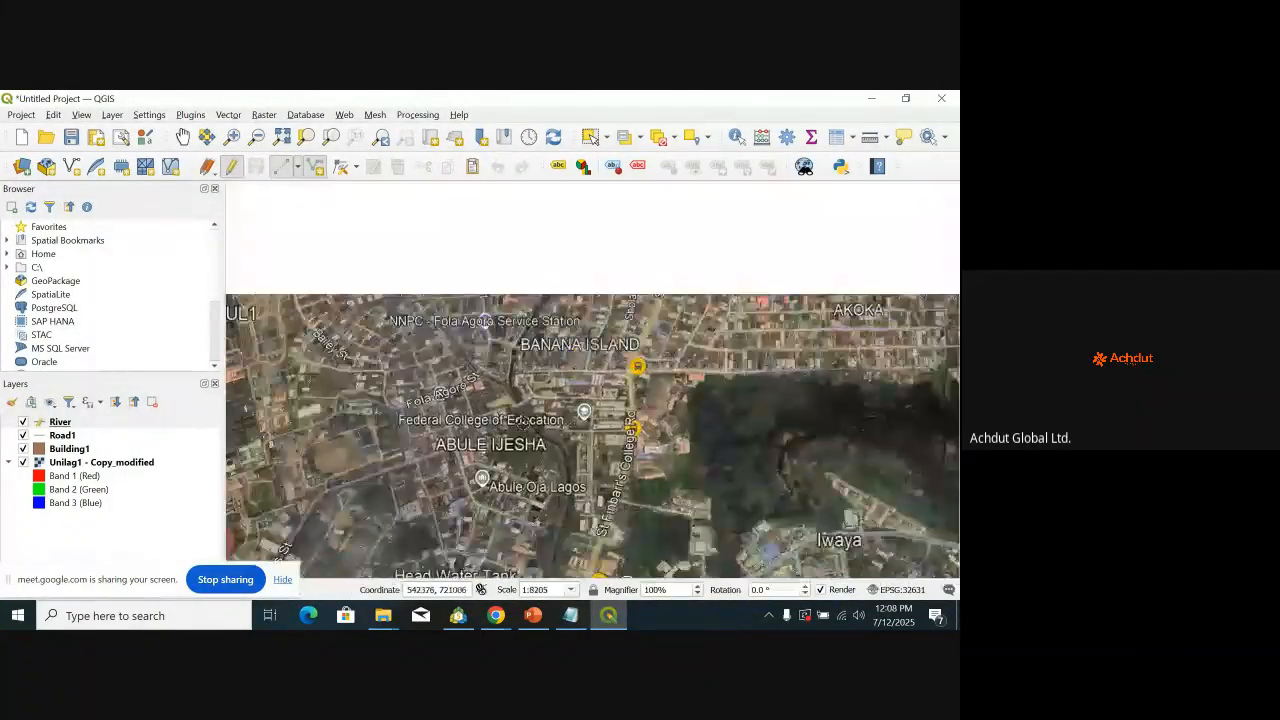
pyautogui.scroll(3, 508, 391)
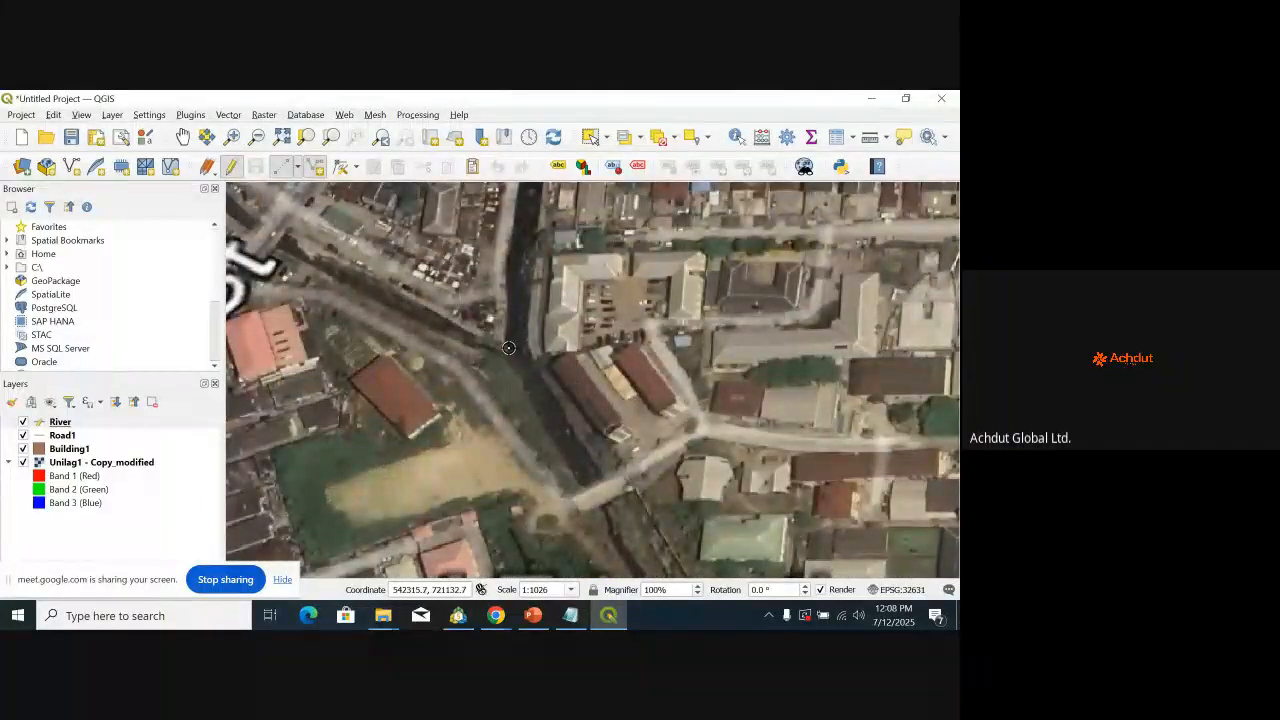
pyautogui.click(571, 447)
pyautogui.scroll(-2, 540, 368)
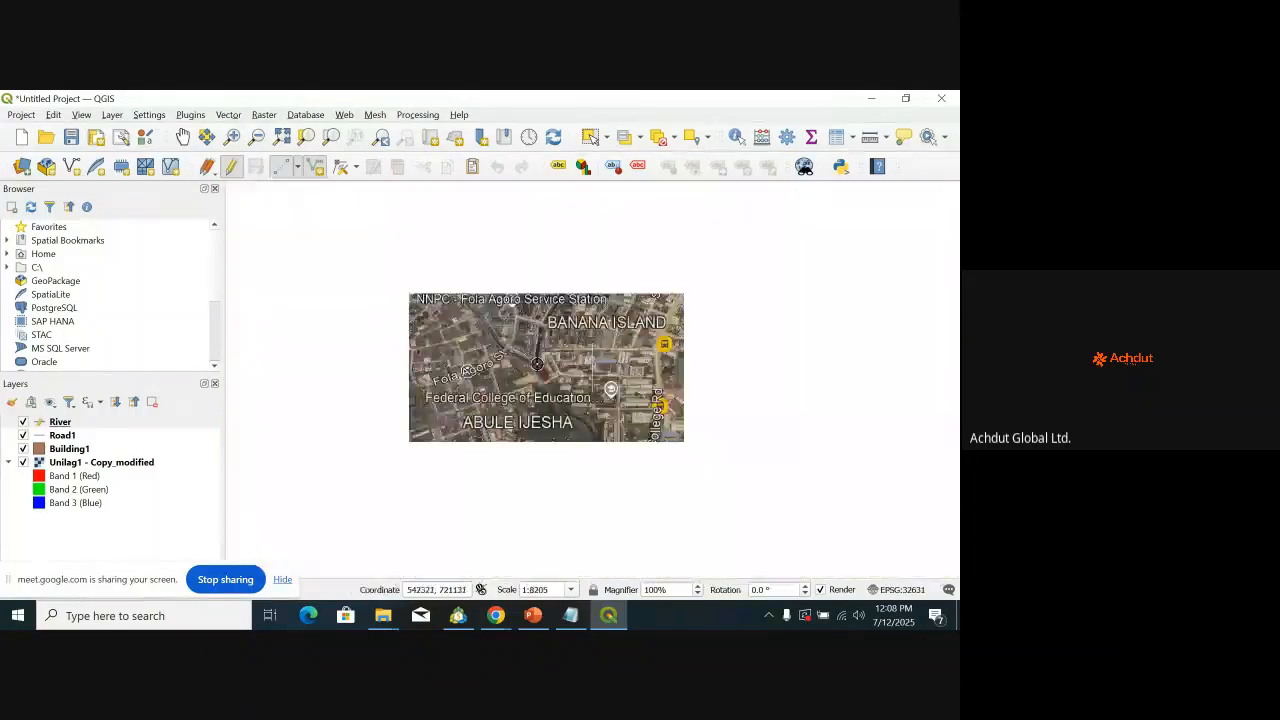
pyautogui.scroll(1, 536, 375)
pyautogui.scroll(1, 485, 270)
pyautogui.scroll(-1, 485, 268)
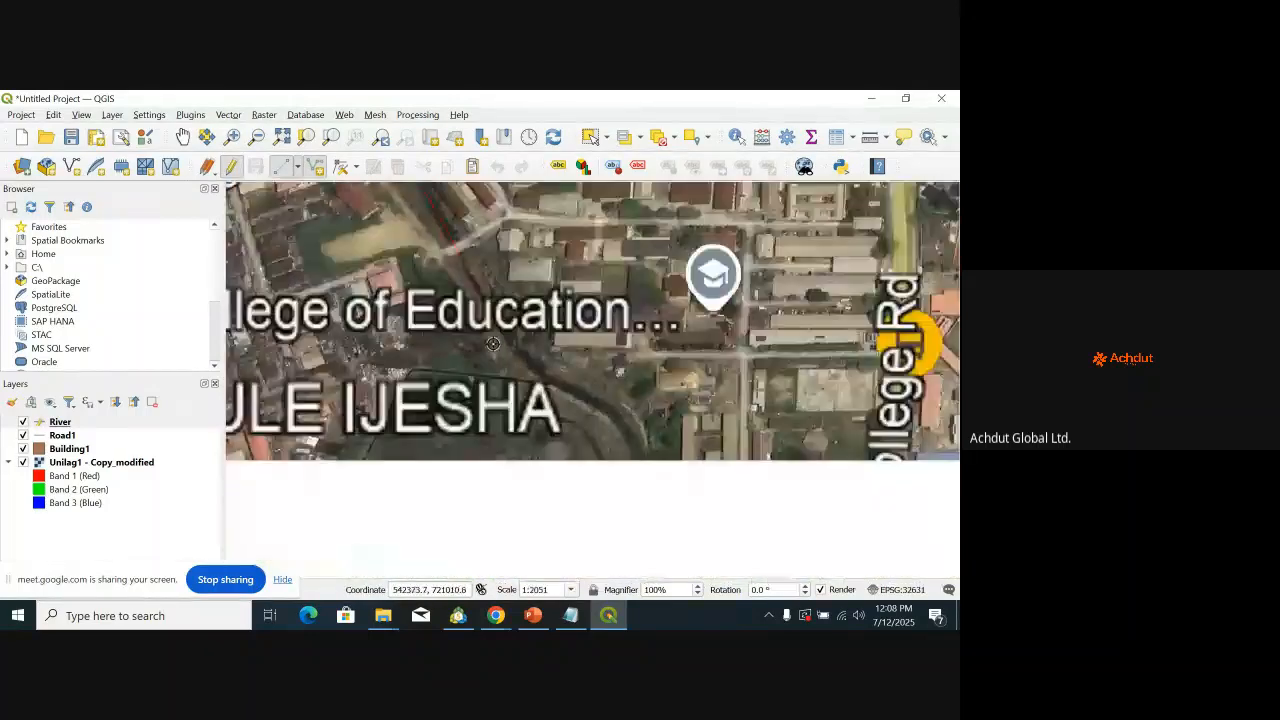
pyautogui.scroll(2, 487, 264)
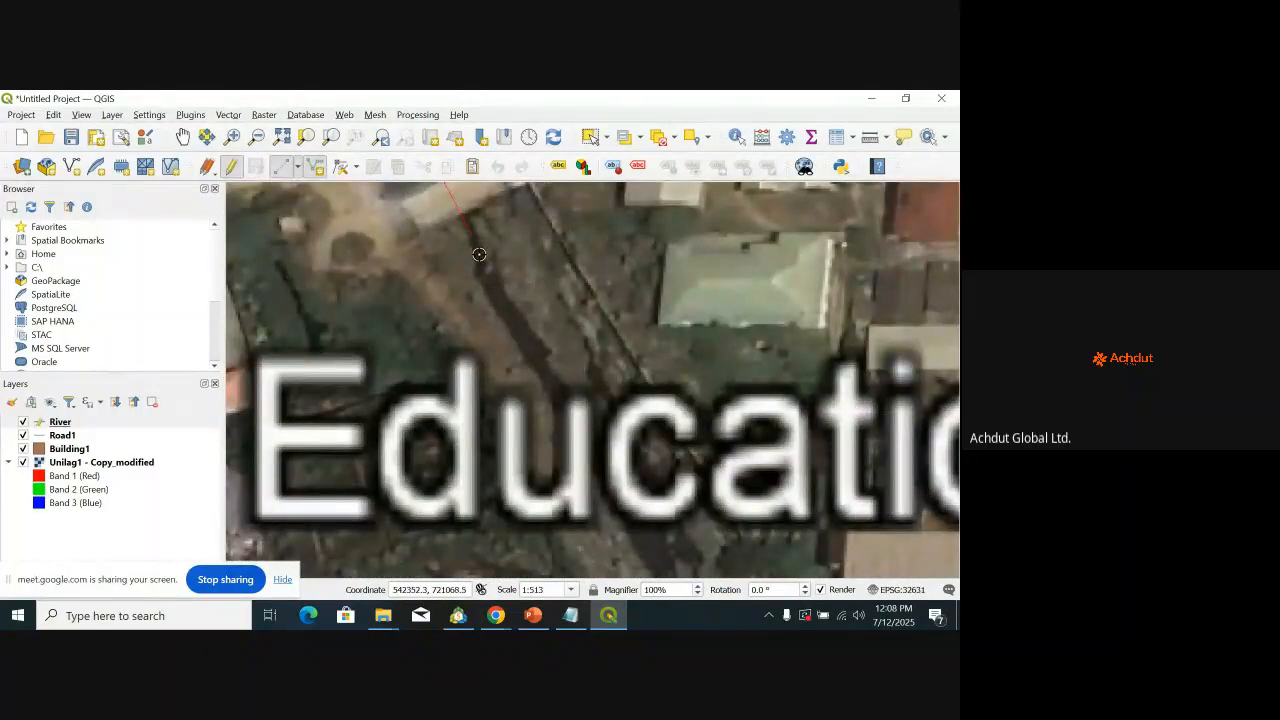
pyautogui.click(501, 304)
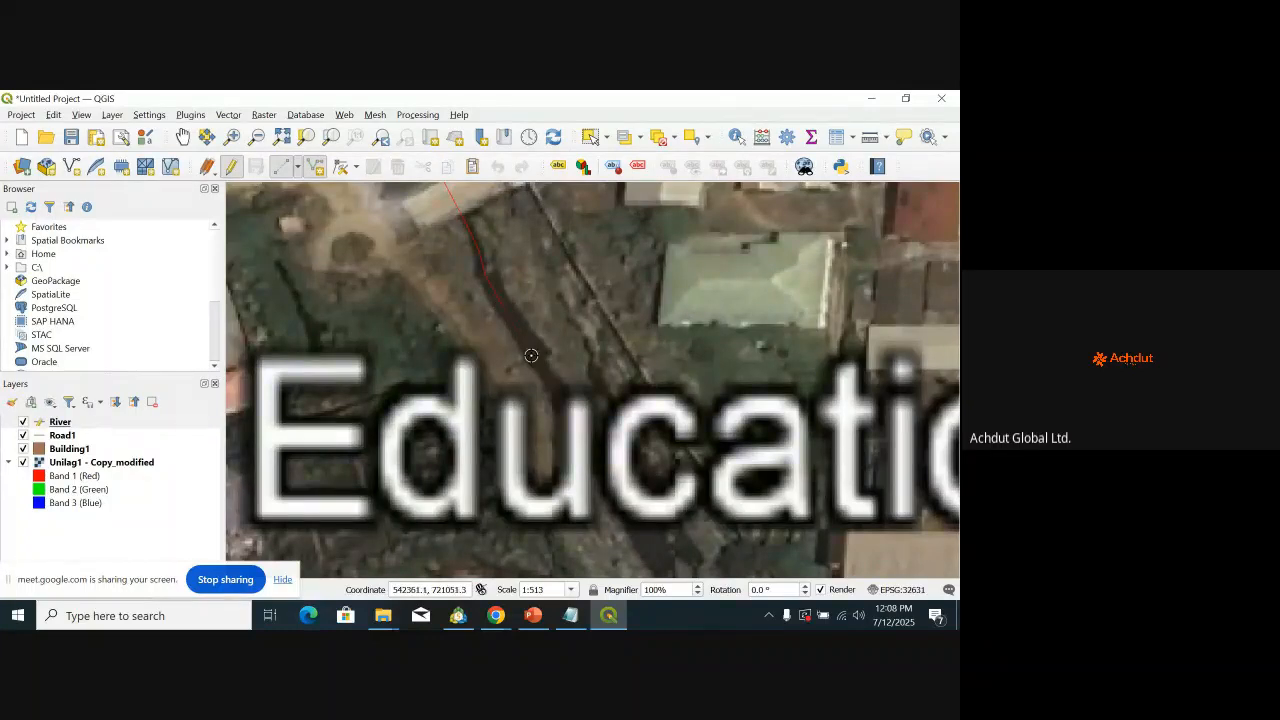
pyautogui.click(566, 403)
# Step: Continue the river line southeast along the channel, from the Federal College of Education label to the end of the Abule Ijesha label
pyautogui.scroll(3, 544, 363)
pyautogui.scroll(-3, 544, 363)
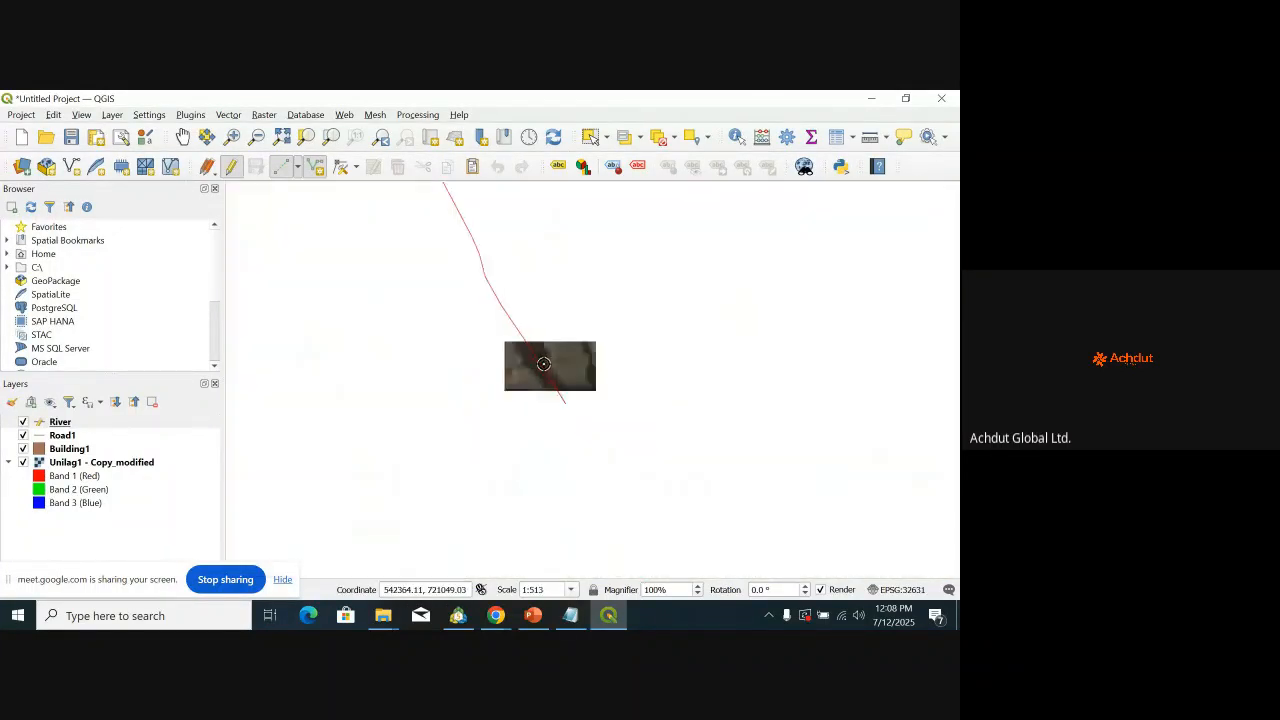
pyautogui.scroll(-3, 544, 363)
pyautogui.scroll(3, 598, 463)
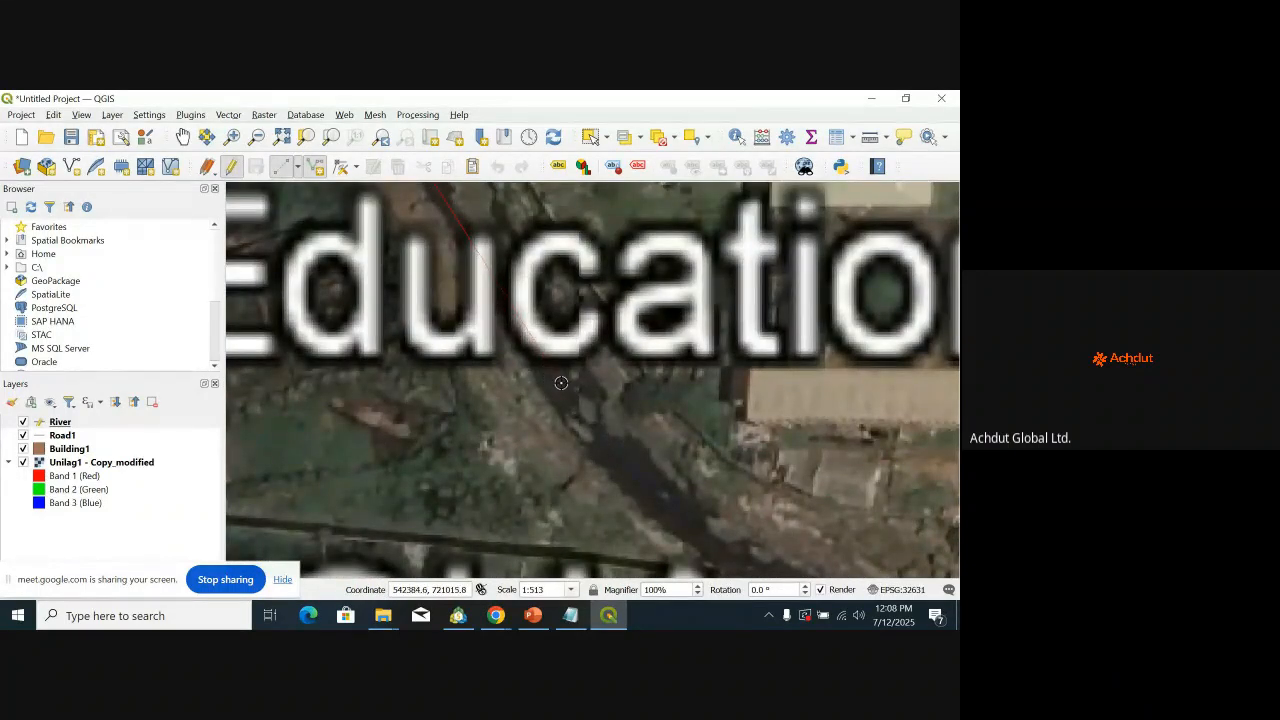
pyautogui.click(622, 464)
pyautogui.scroll(-3, 606, 466)
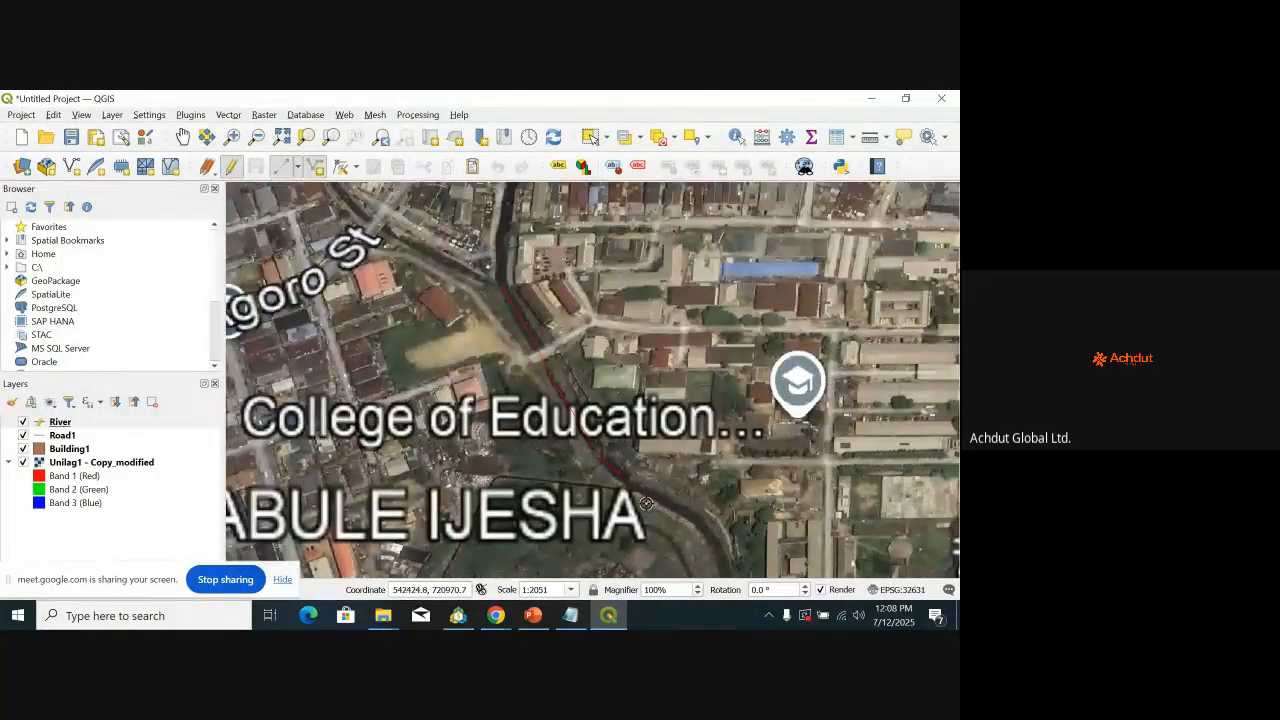
pyautogui.scroll(3, 647, 462)
pyautogui.click(617, 443)
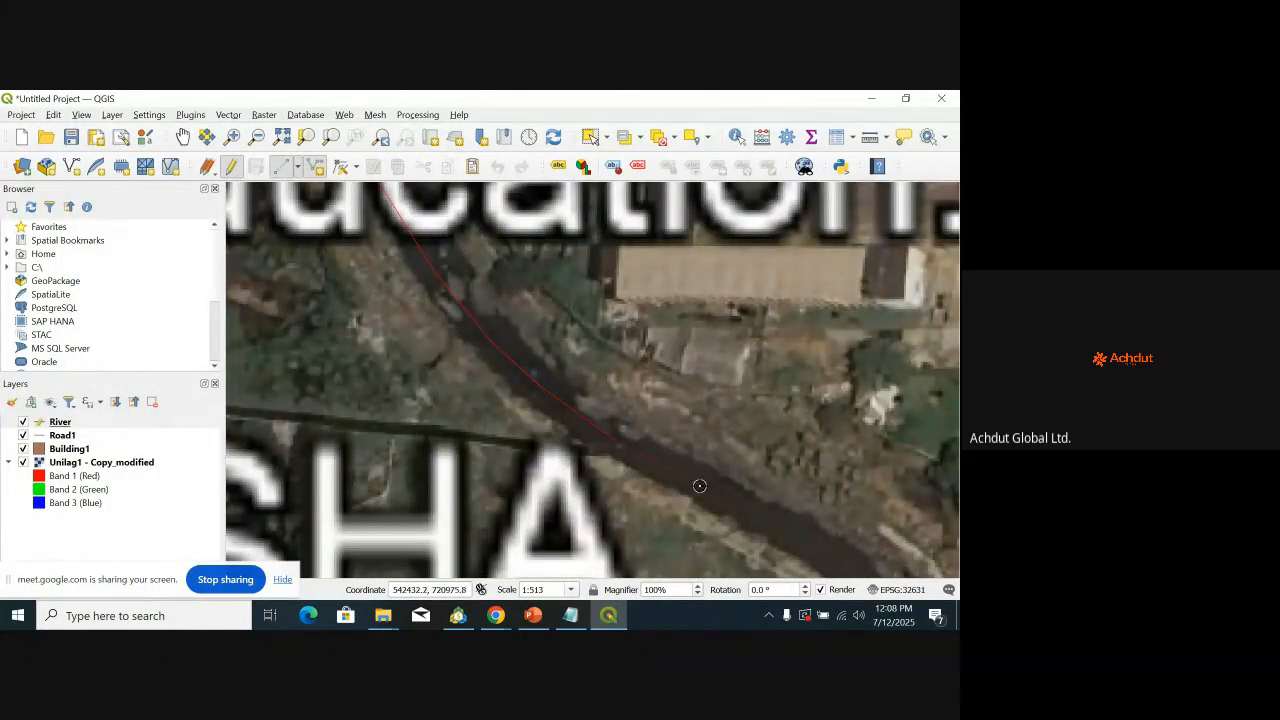
# Step: Add river line vertices around the channel bend just east of the Abule Ijesha label
pyautogui.scroll(2, 690, 488)
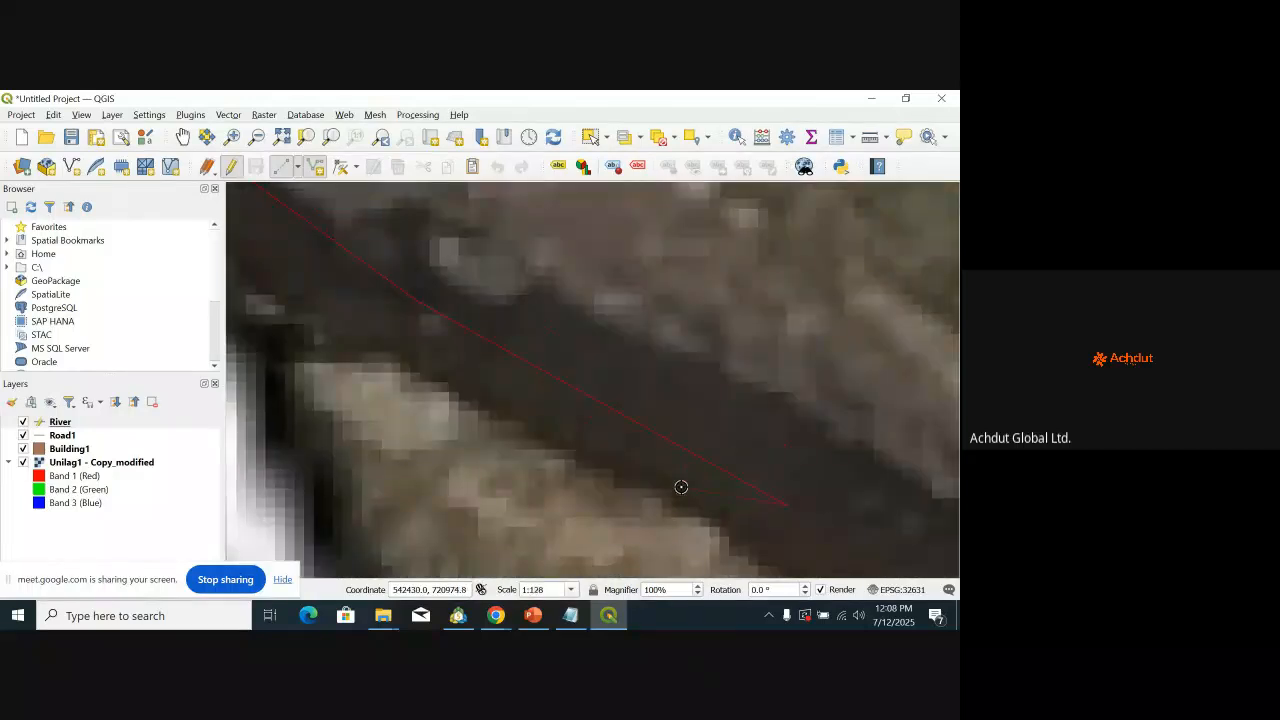
pyautogui.scroll(-4, 680, 486)
pyautogui.scroll(2, 715, 503)
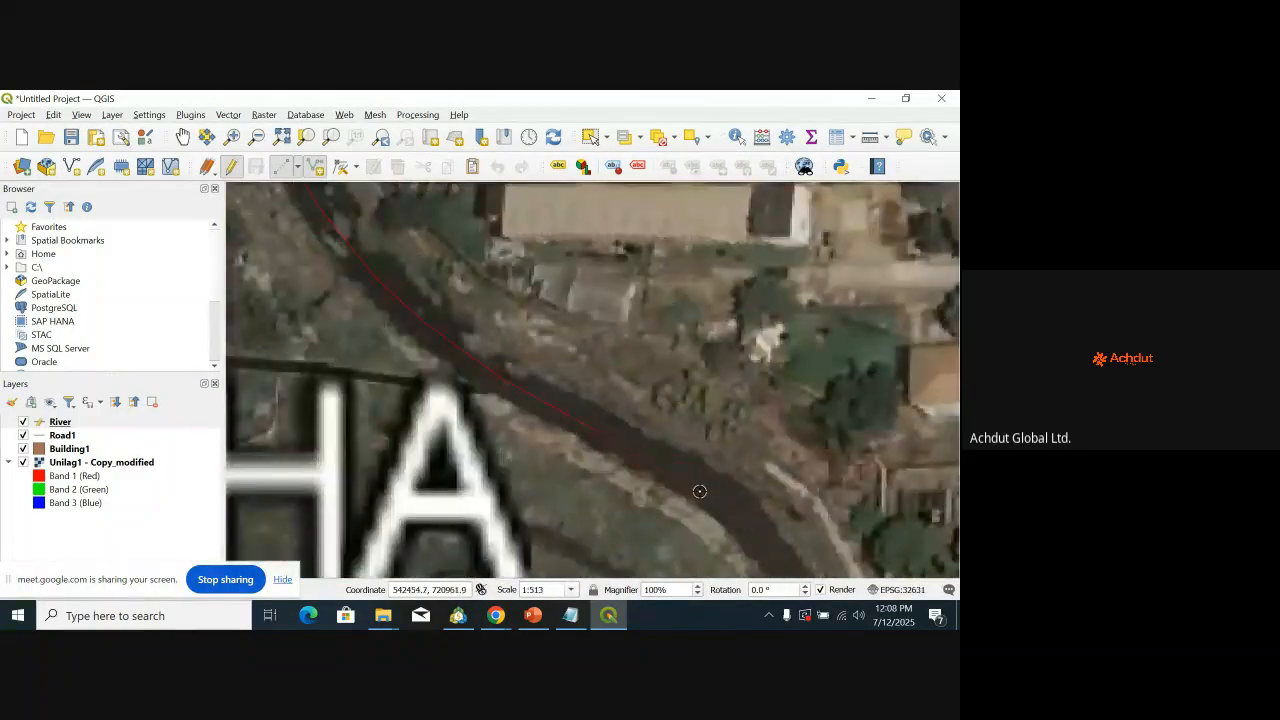
pyautogui.click(678, 470)
pyautogui.scroll(1, 726, 500)
pyautogui.scroll(-3, 723, 500)
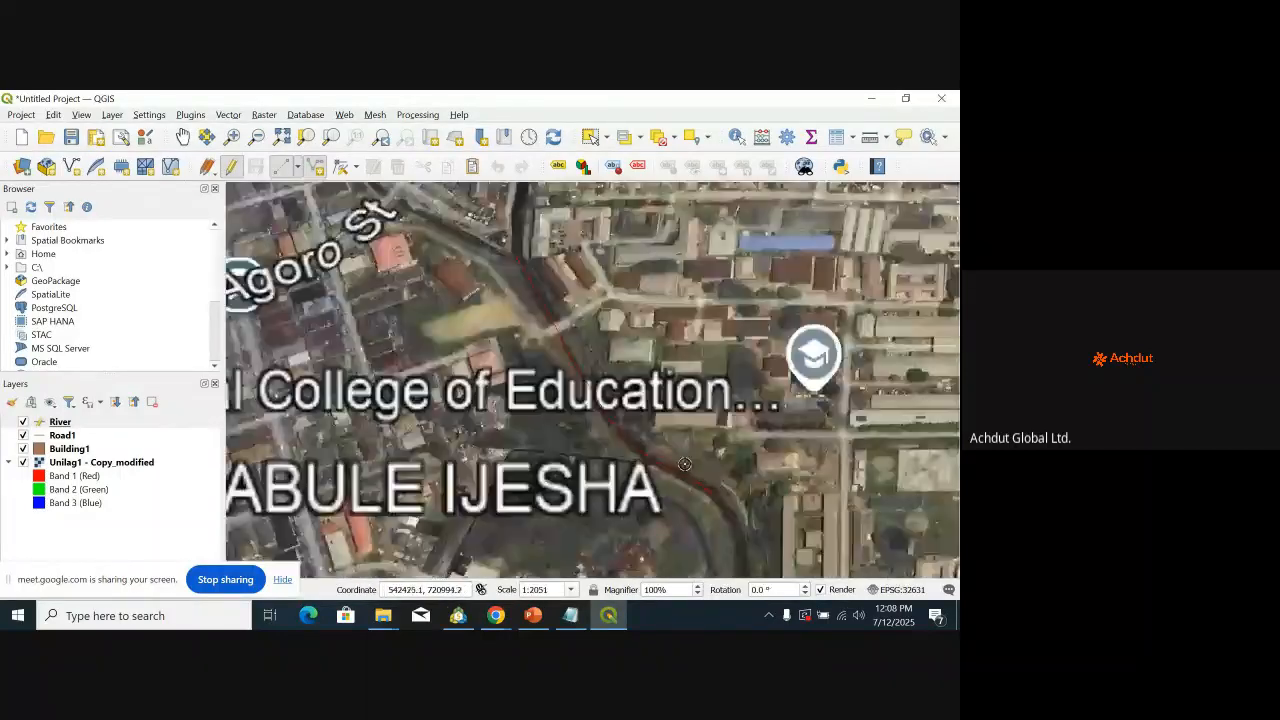
# Step: Extend the river line south along the channel past the Abule Oja Lagos label
pyautogui.scroll(1, 734, 522)
pyautogui.scroll(-3, 736, 524)
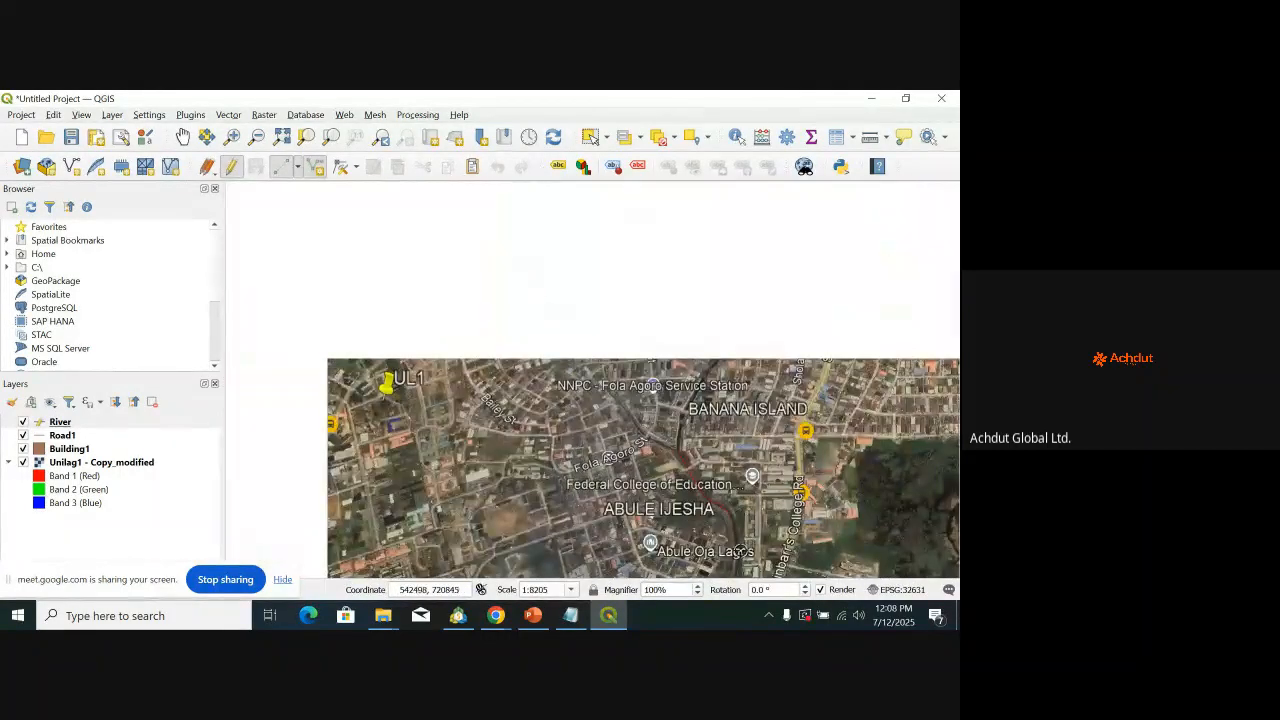
pyautogui.scroll(3, 738, 552)
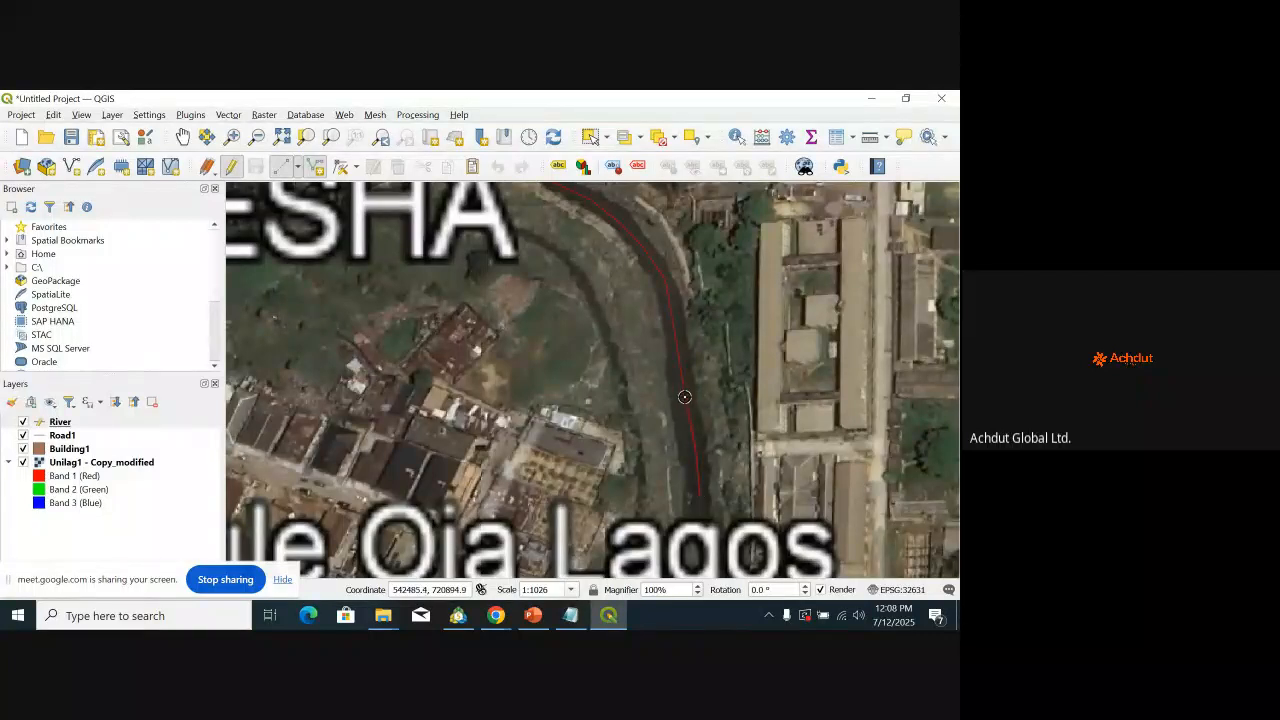
pyautogui.scroll(-3, 684, 397)
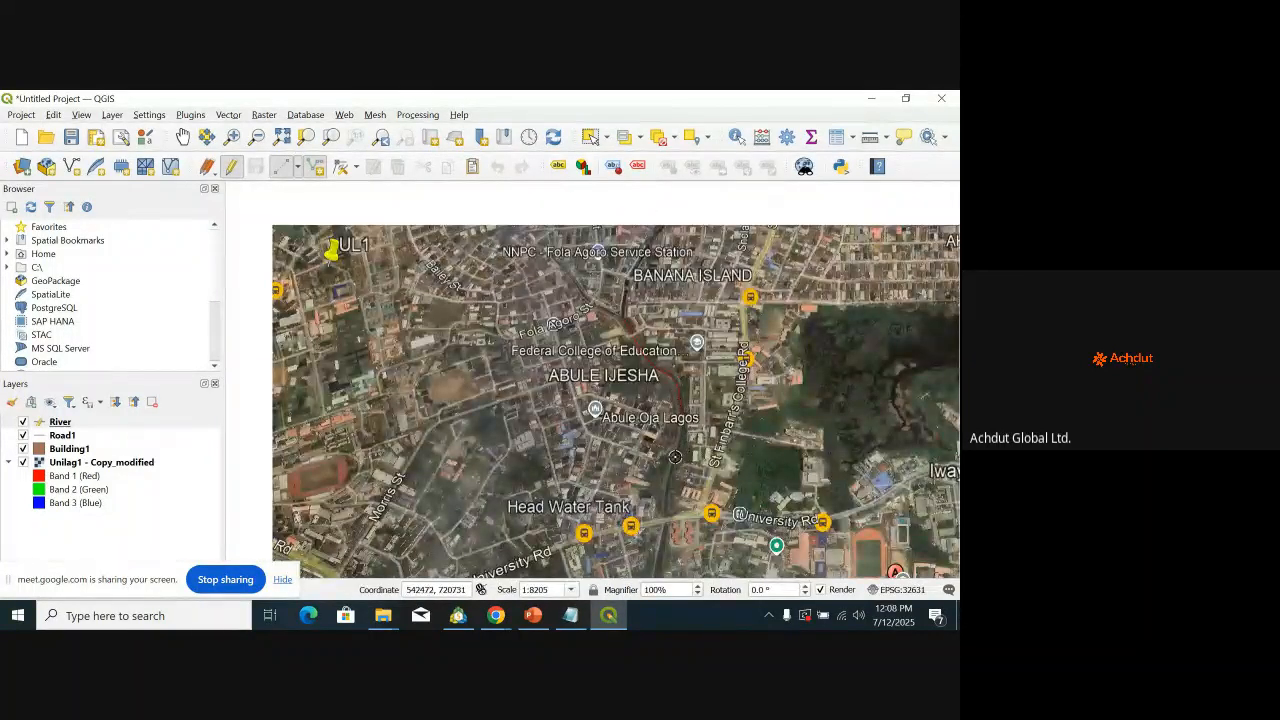
pyautogui.scroll(2, 675, 457)
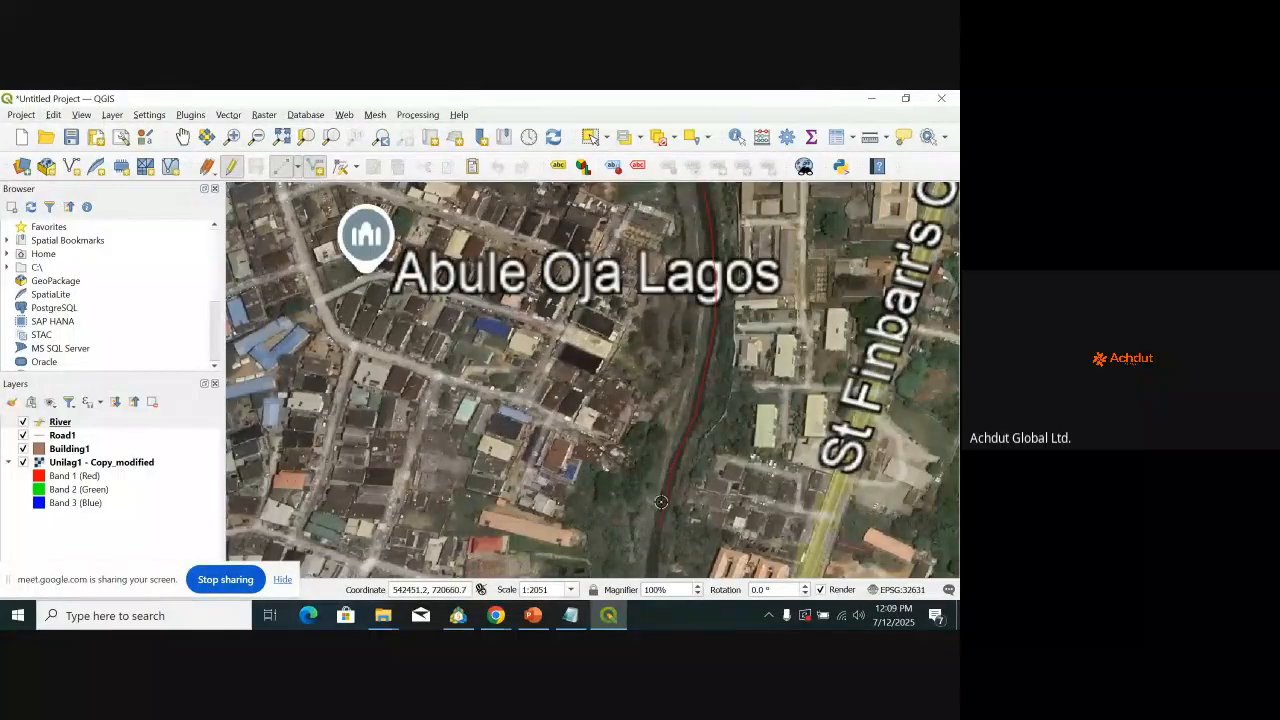
# Step: Trace the river line across University Rd east of Head Water Tank, down to the channel bend near MI Delight Zobo
pyautogui.scroll(-2, 687, 442)
pyautogui.scroll(2, 672, 520)
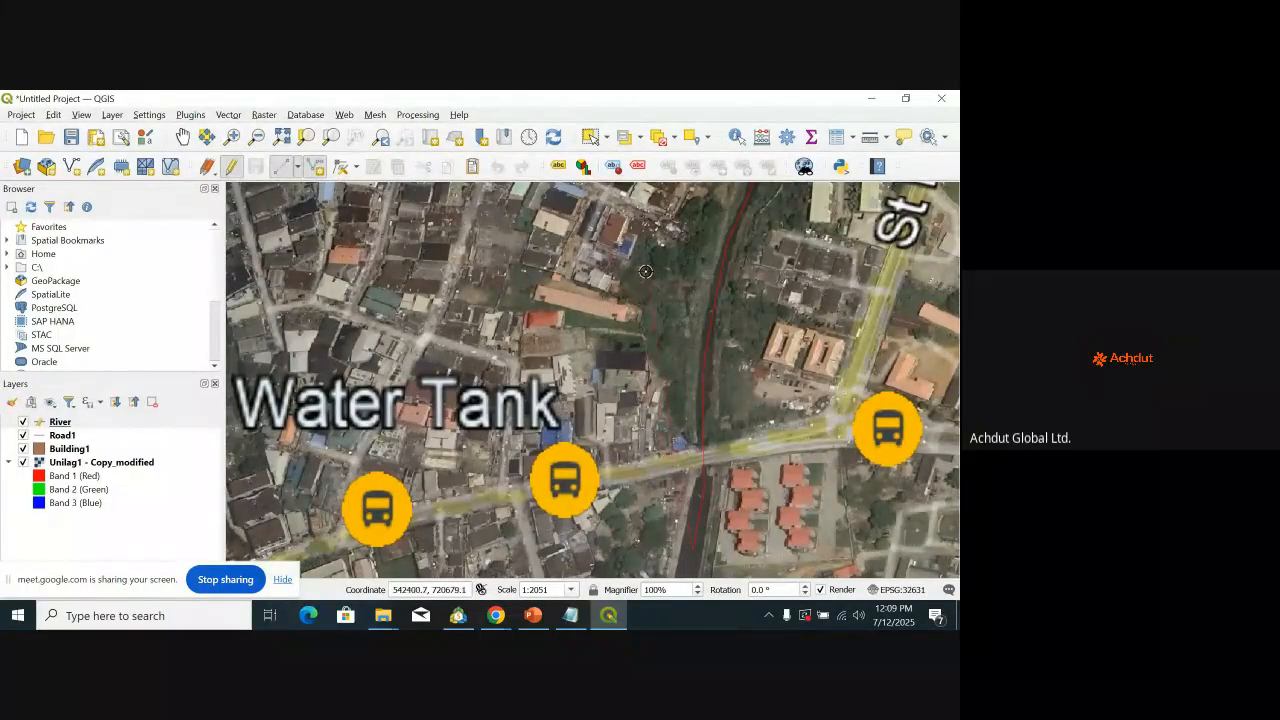
pyautogui.scroll(-2, 645, 270)
pyautogui.scroll(1, 661, 410)
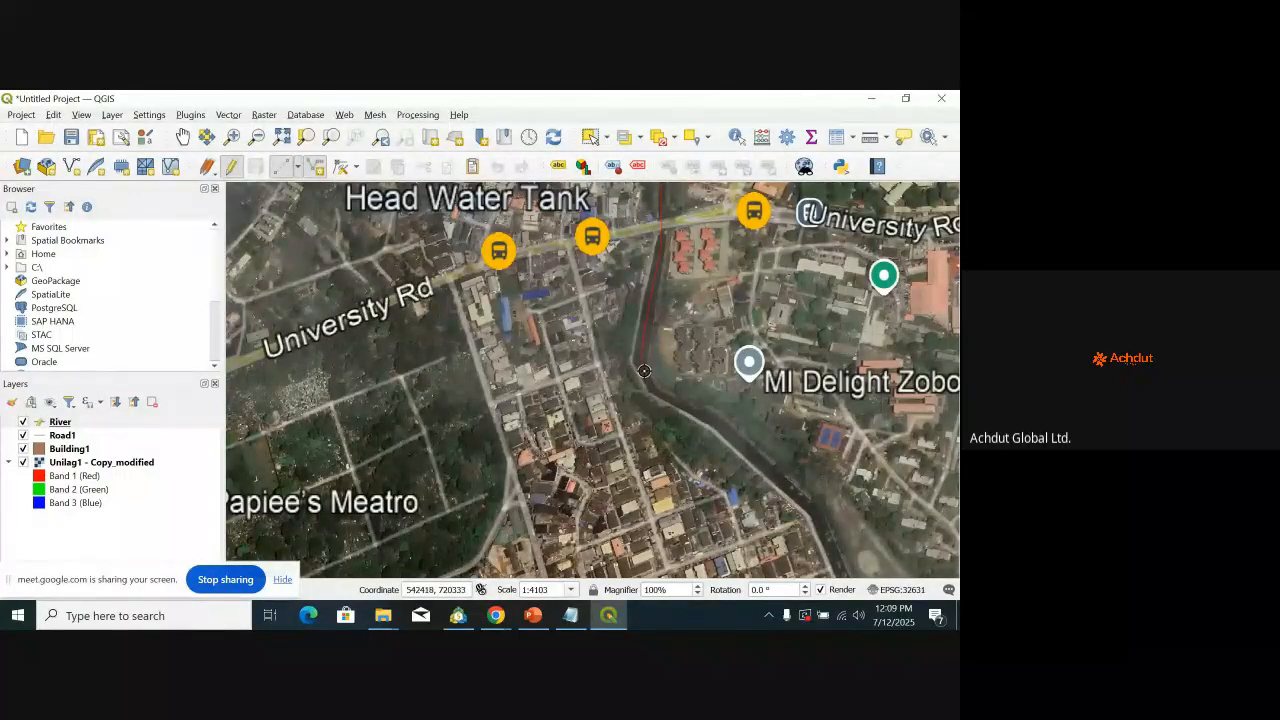
pyautogui.click(652, 388)
# Step: Continue the river line southeast from the bend, past the blue sports courts, to the channel northeast of Fescotech Gadgets
pyautogui.scroll(2, 740, 440)
pyautogui.scroll(-4, 706, 403)
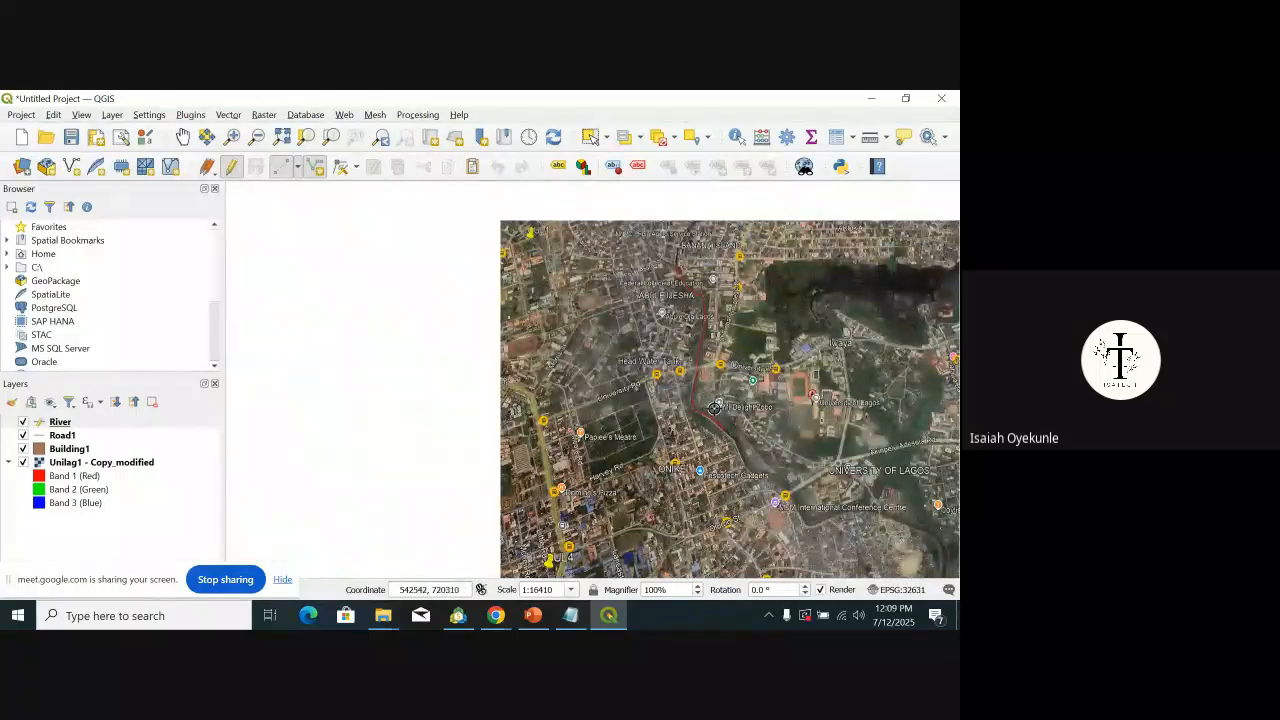
pyautogui.scroll(5, 753, 473)
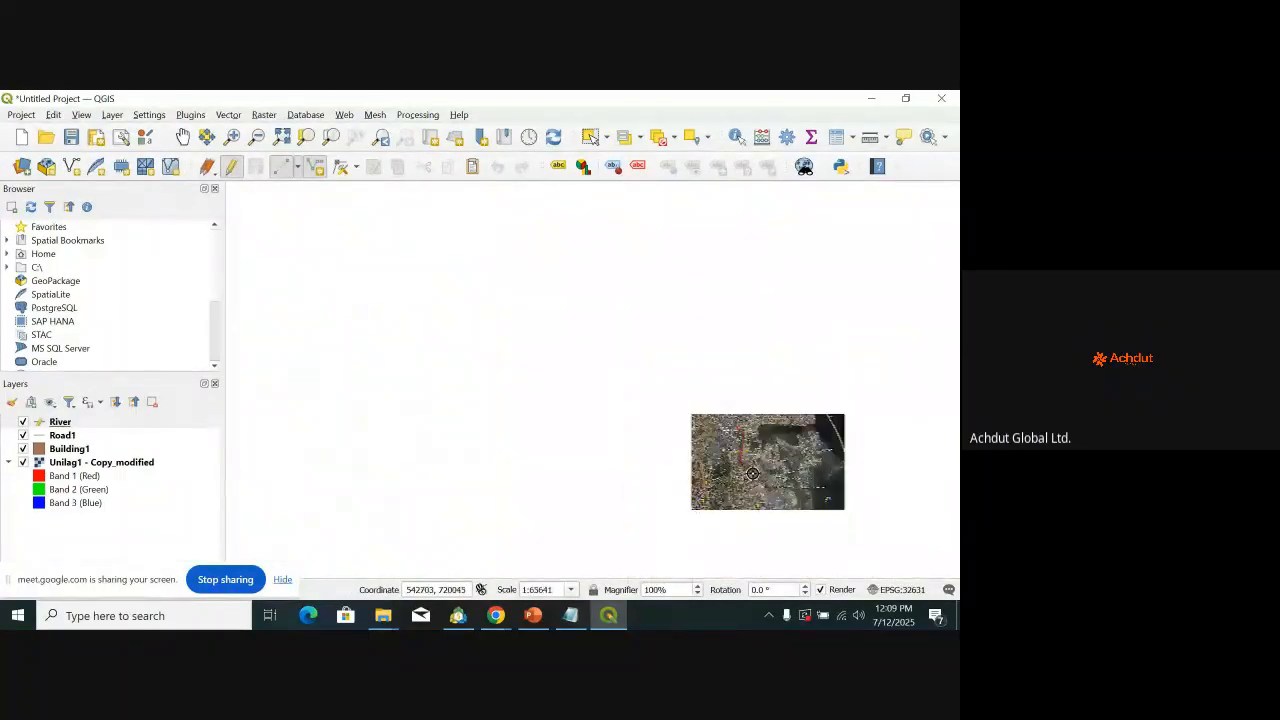
pyautogui.scroll(1, 715, 403)
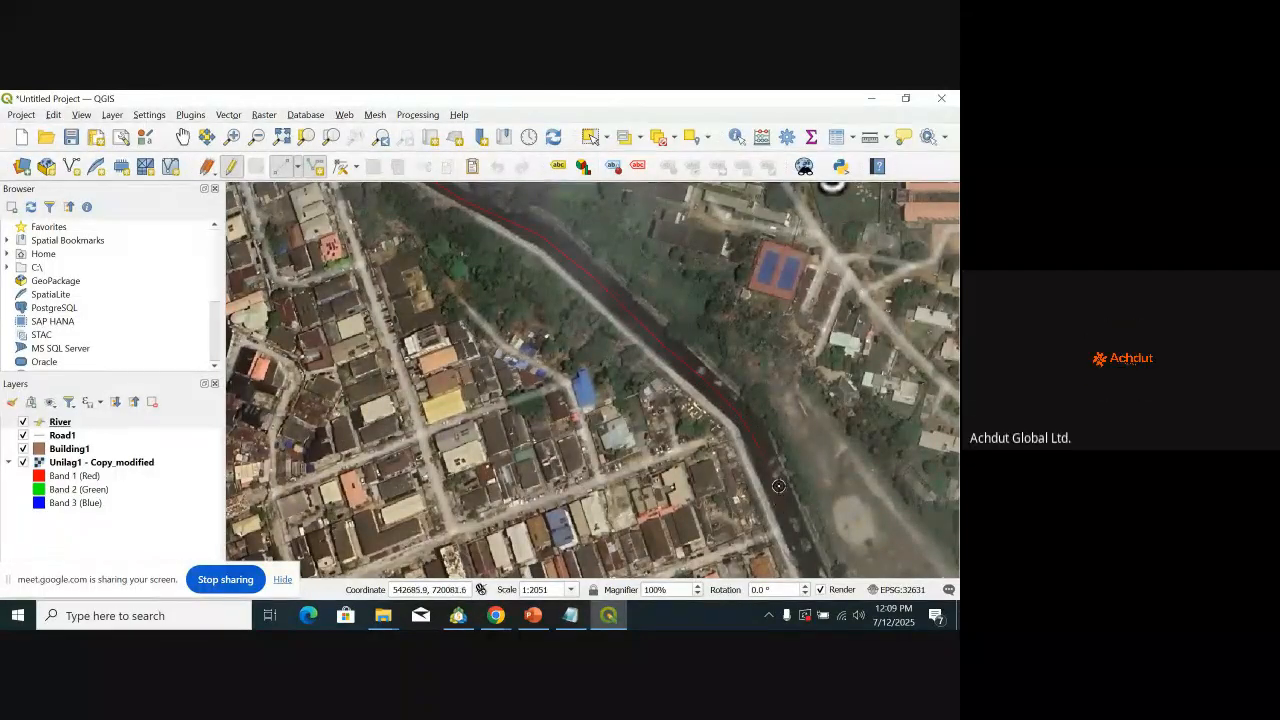
pyautogui.scroll(2, 735, 407)
pyautogui.scroll(-4, 730, 424)
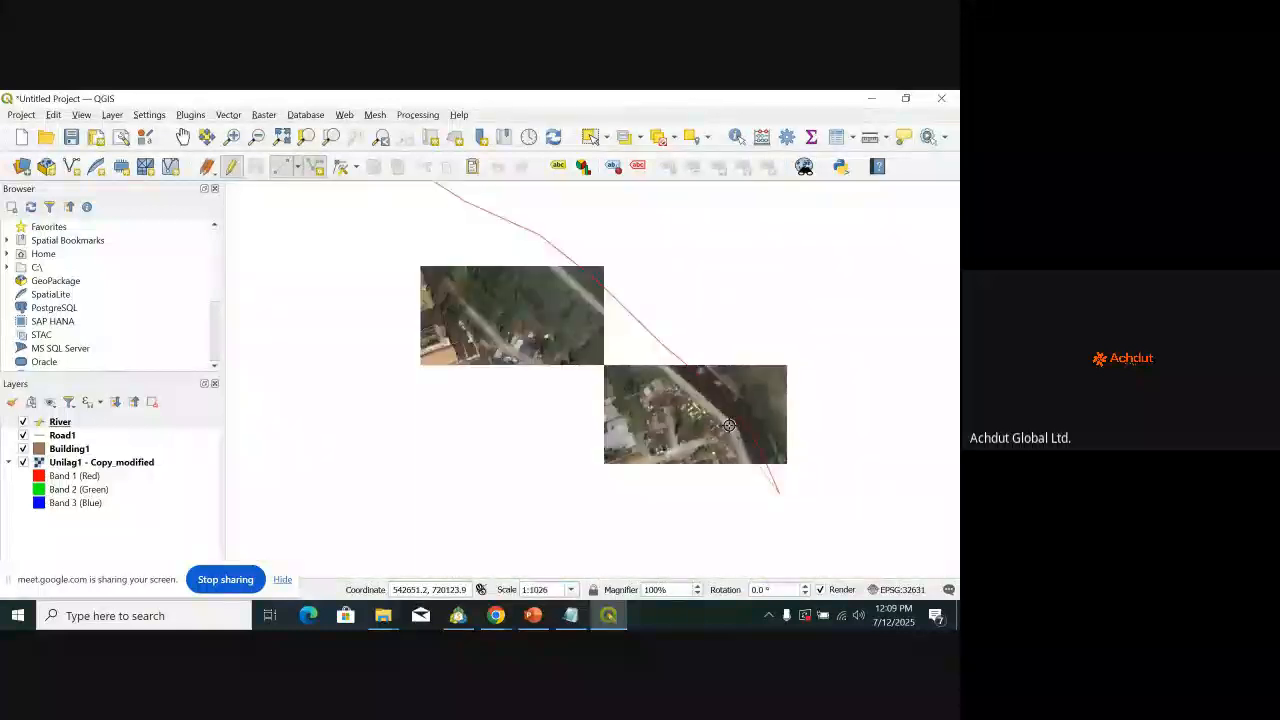
pyautogui.scroll(1, 757, 477)
pyautogui.scroll(1, 757, 477)
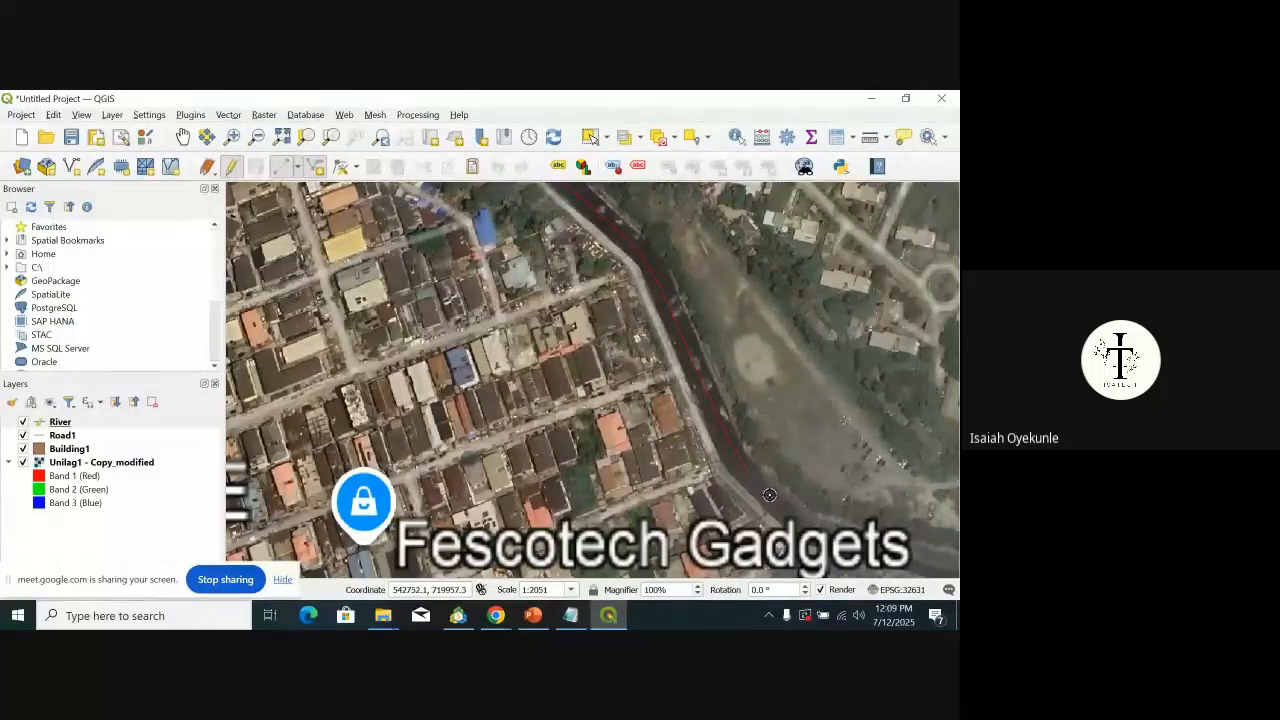
# Step: Continue the river line southeast along the channel past Fescotech Gadgets toward the road bridge by the MFM International Conference Centre bus stop
pyautogui.scroll(-3, 738, 456)
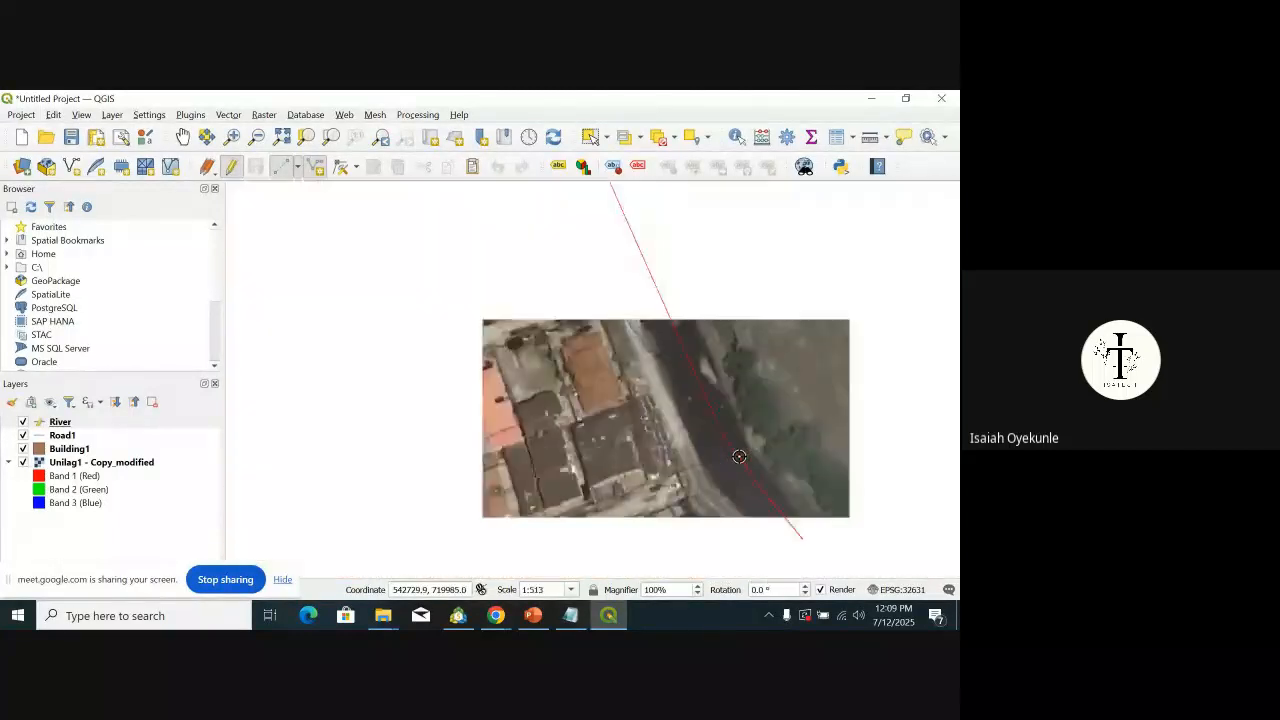
pyautogui.scroll(2, 794, 517)
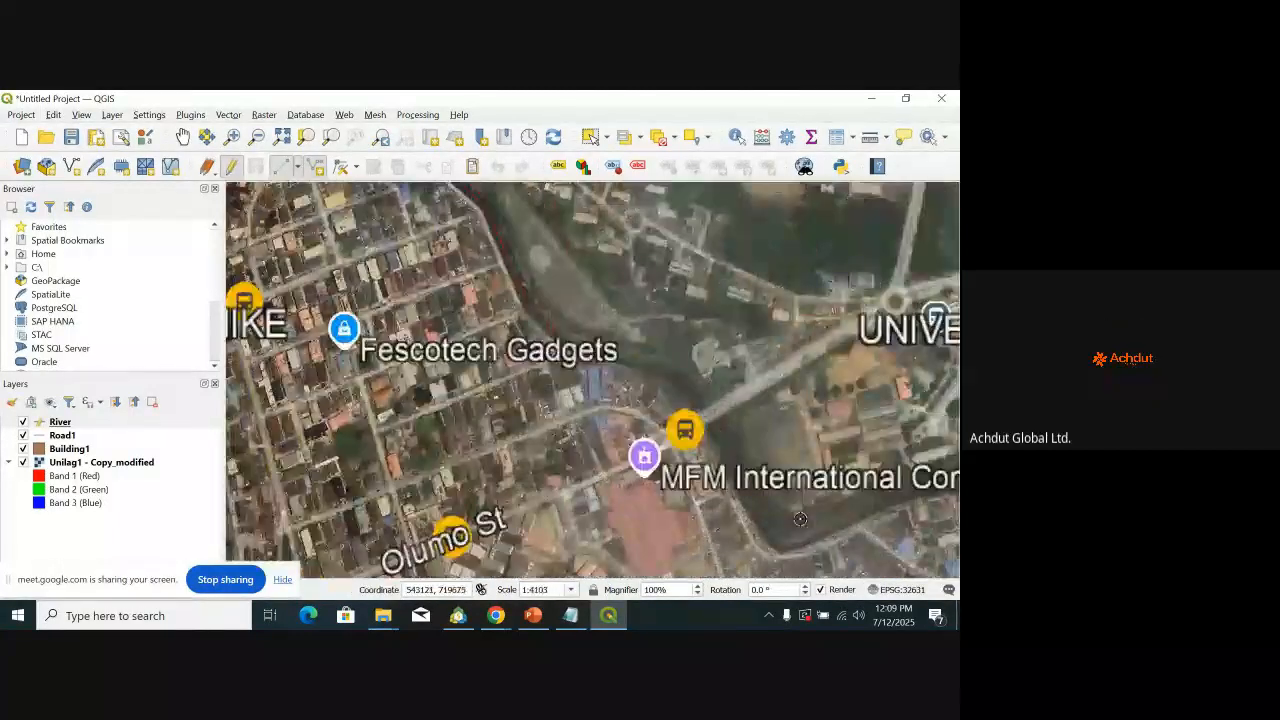
pyautogui.scroll(1, 516, 340)
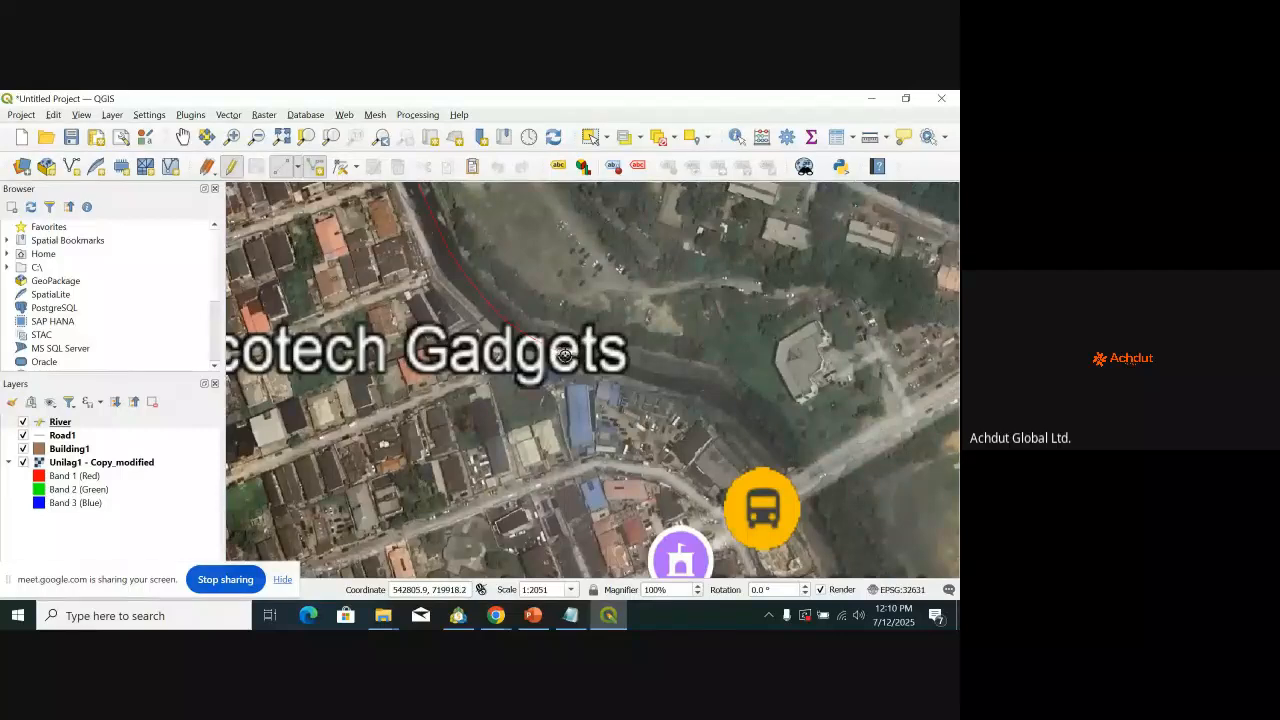
pyautogui.click(702, 388)
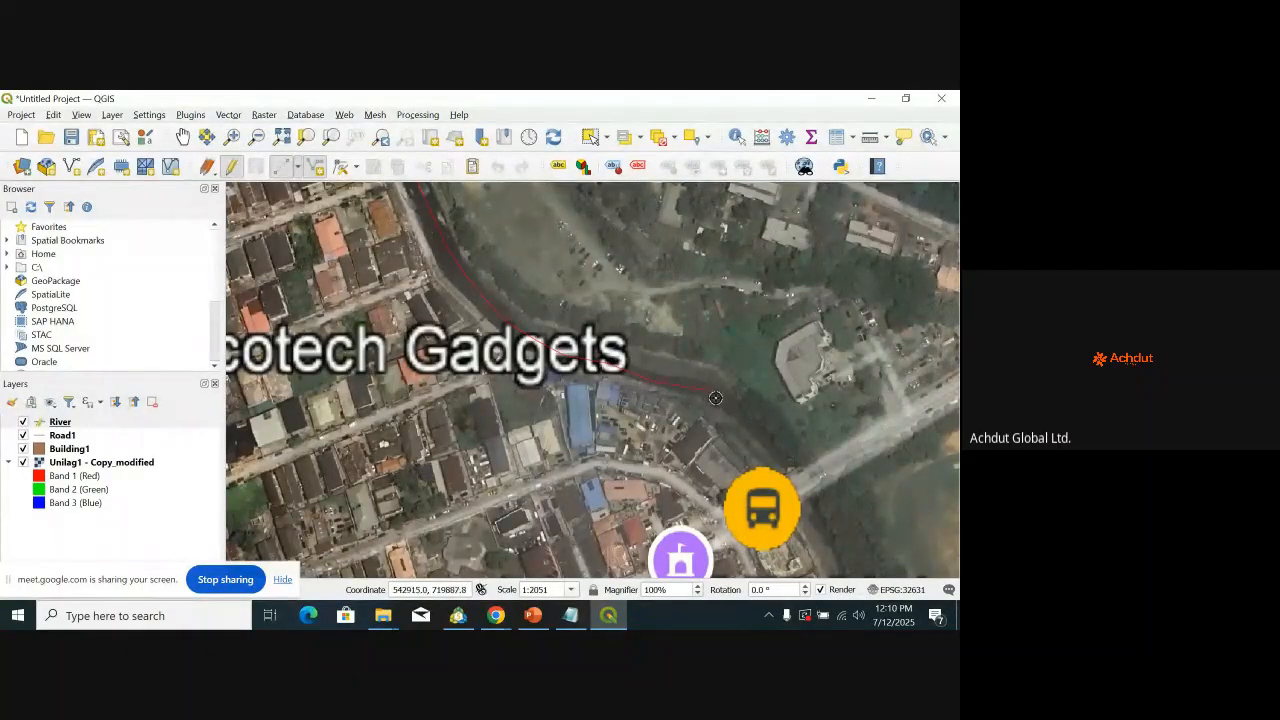
pyautogui.click(759, 431)
# Step: Trace the river line around the bend south of MFM International Conference Centre and east to the channel bend southwest of Joylistic Bar
pyautogui.scroll(3, 745, 424)
pyautogui.scroll(-6, 700, 400)
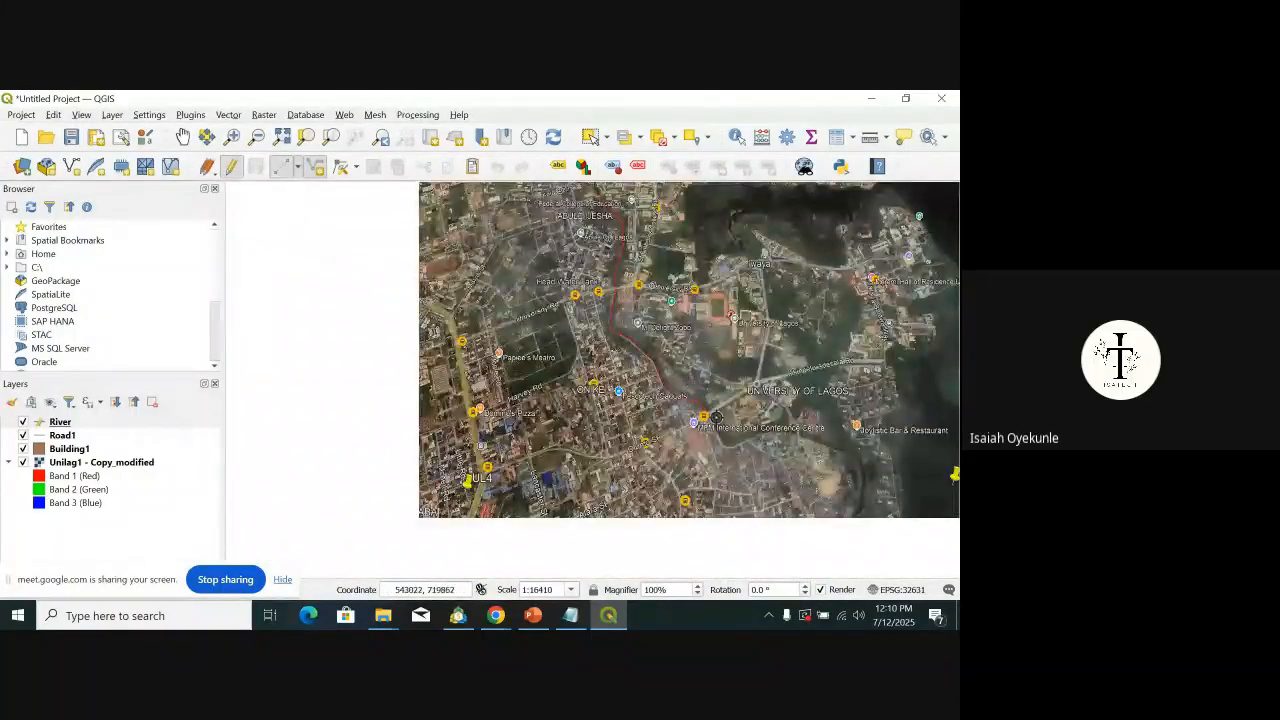
pyautogui.scroll(1, 726, 448)
pyautogui.scroll(1, 726, 448)
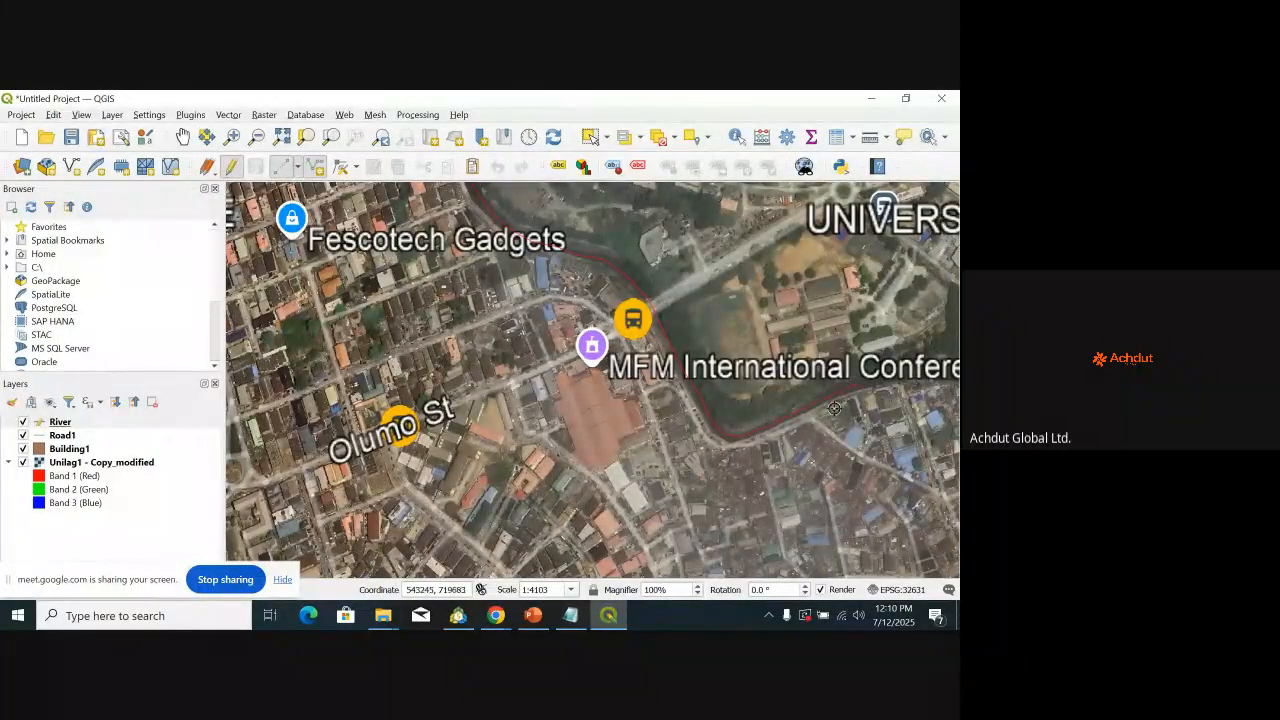
pyautogui.scroll(-2, 834, 407)
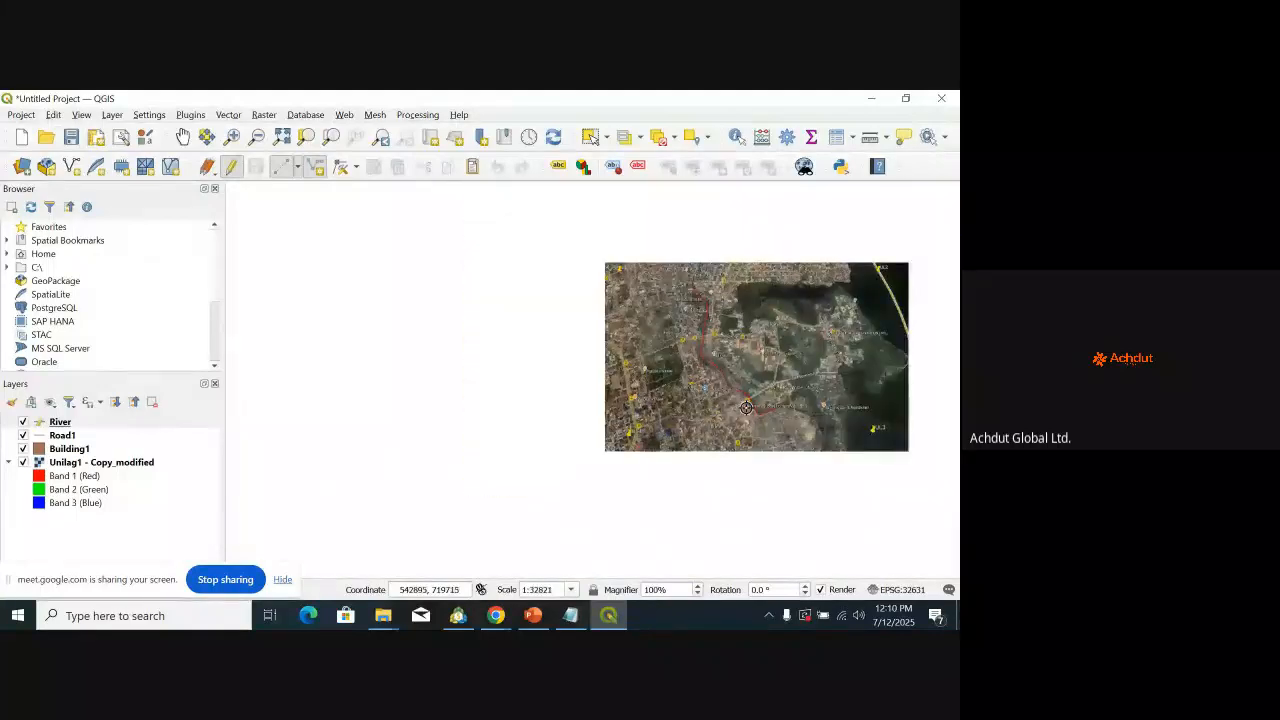
pyautogui.scroll(3, 753, 447)
pyautogui.scroll(-1, 753, 447)
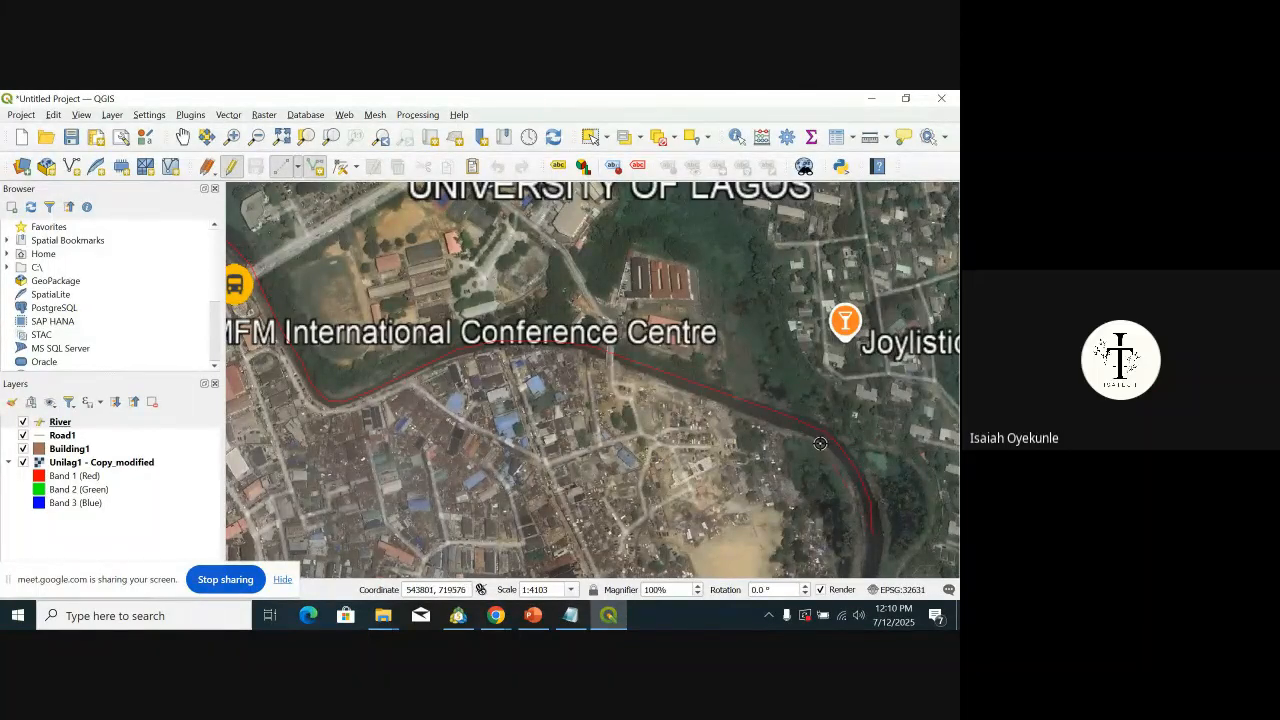
# Step: Extend the river line south to the lower edge of the image and finish the feature with id 1
pyautogui.scroll(-3, 822, 450)
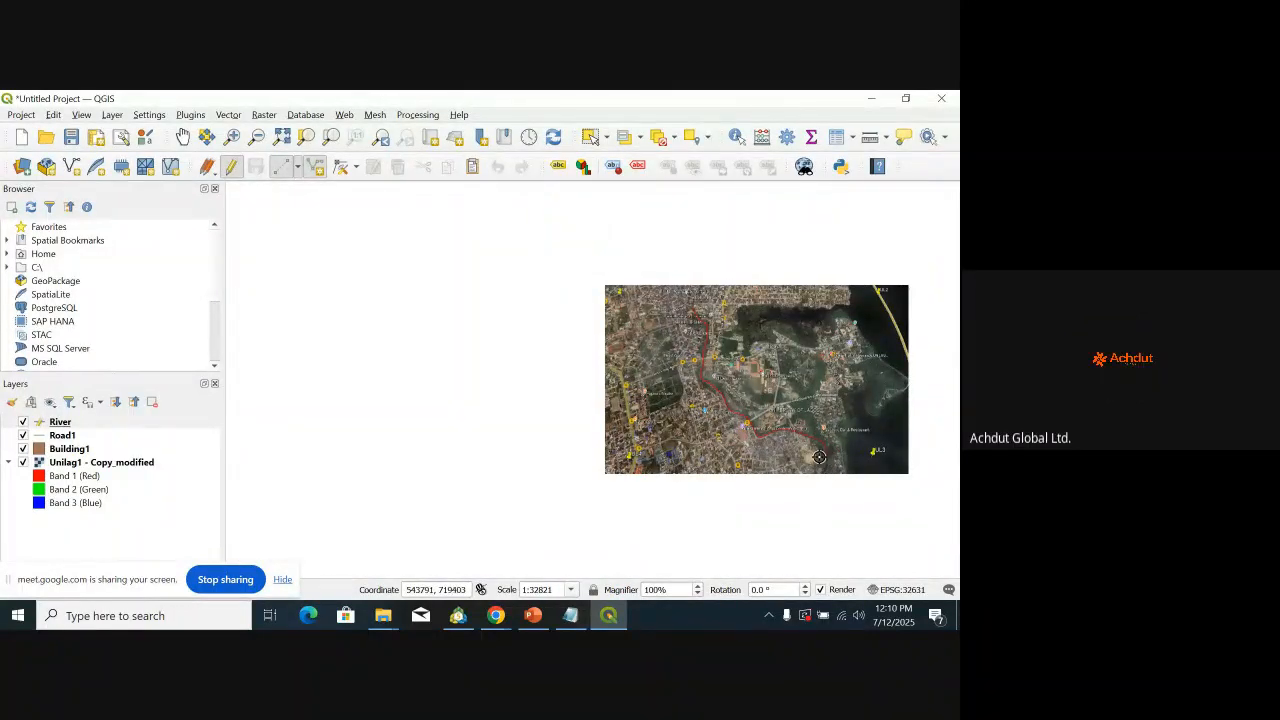
pyautogui.scroll(-3, 820, 460)
pyautogui.scroll(5, 820, 462)
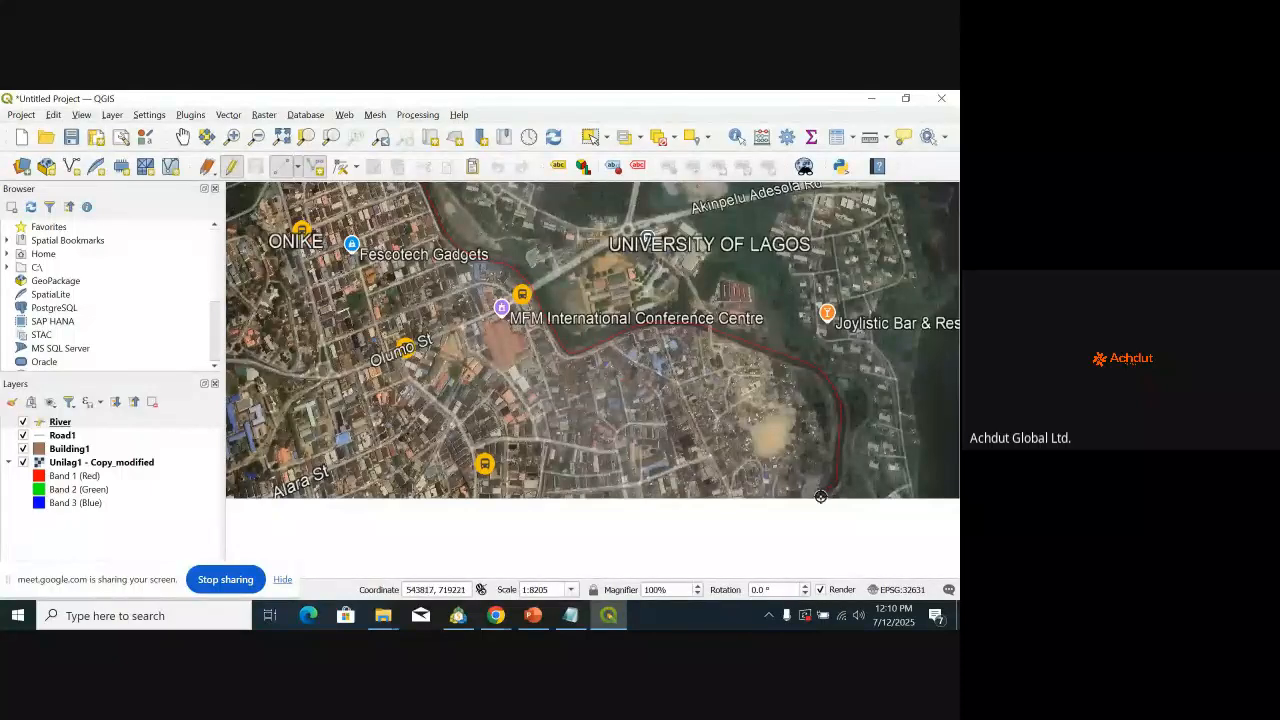
pyautogui.scroll(4, 823, 500)
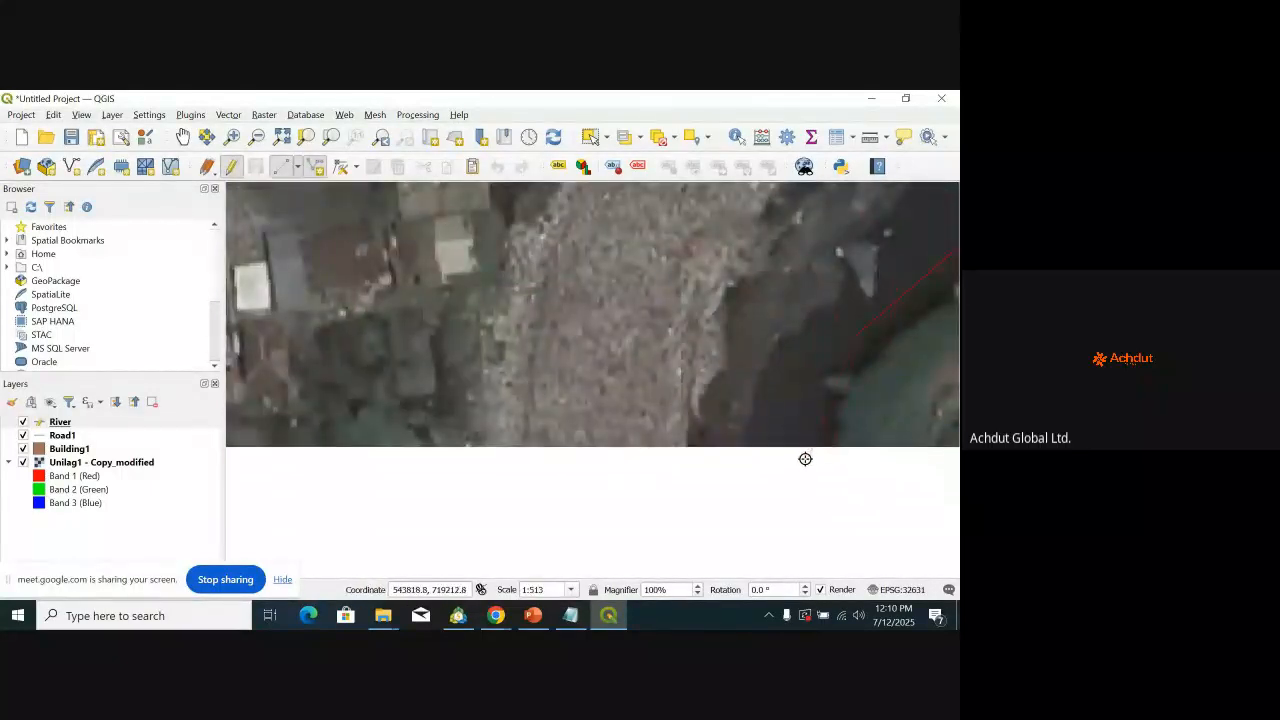
pyautogui.click(825, 359)
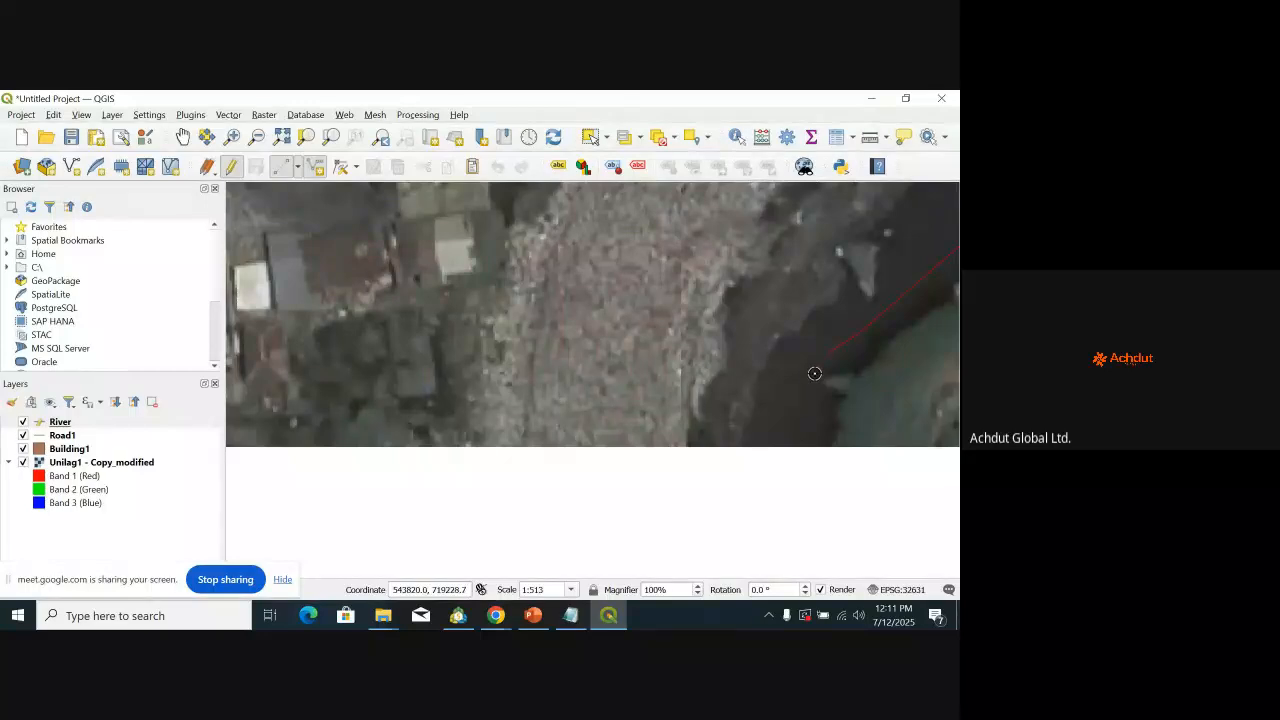
pyautogui.click(791, 446)
pyautogui.rightClick(808, 395)
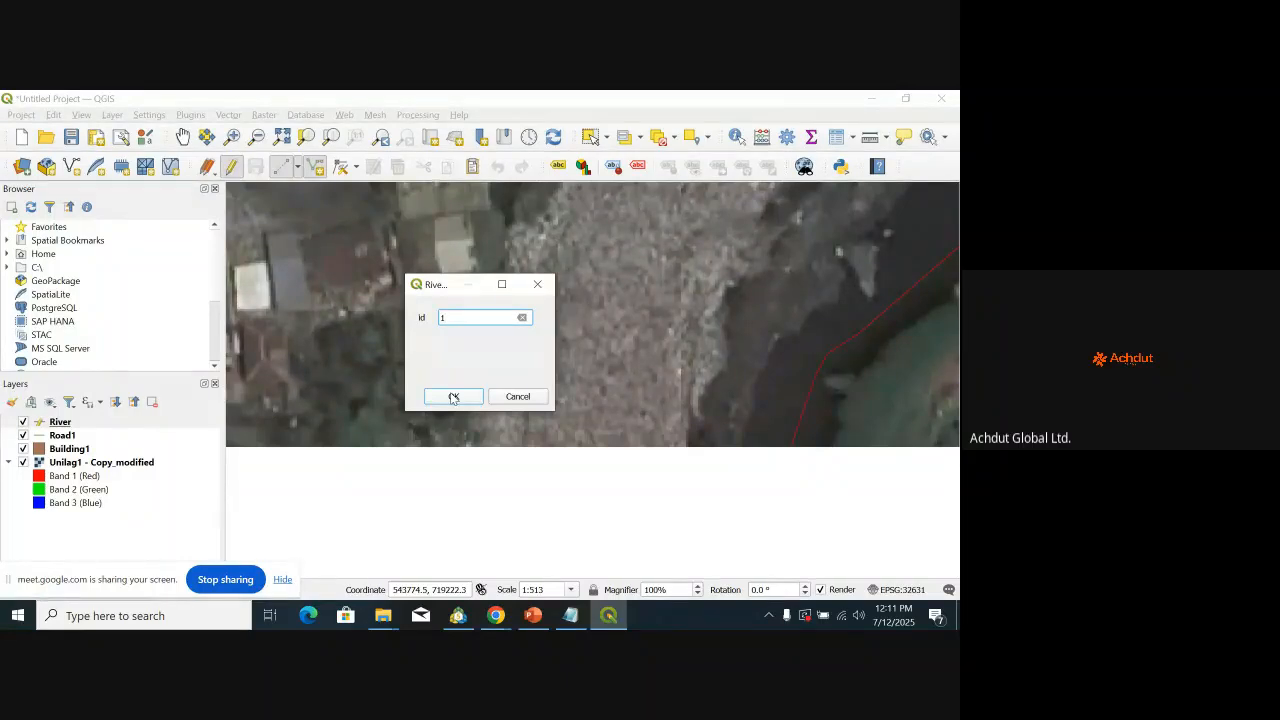
pyautogui.click(453, 397)
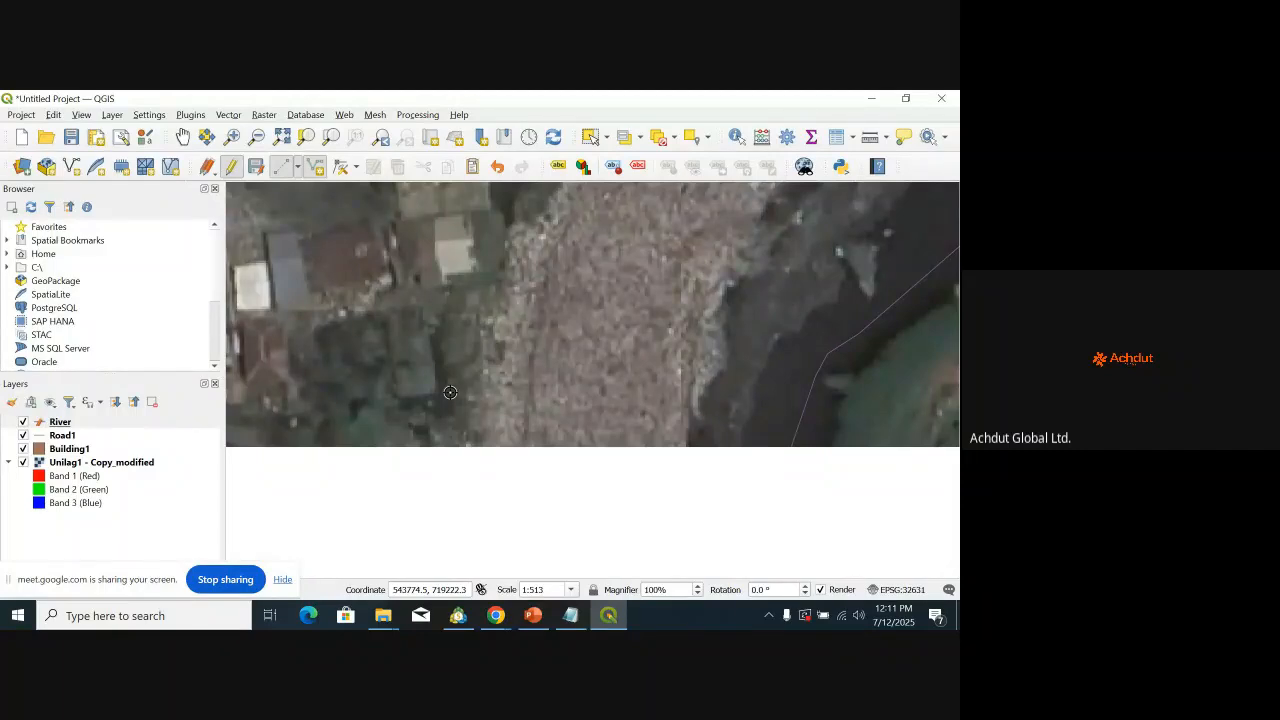
# Step: Examine the image around Iwaya, Akoka, Onike and Fola Agoro for other river channels to digitize
pyautogui.scroll(-4, 680, 278)
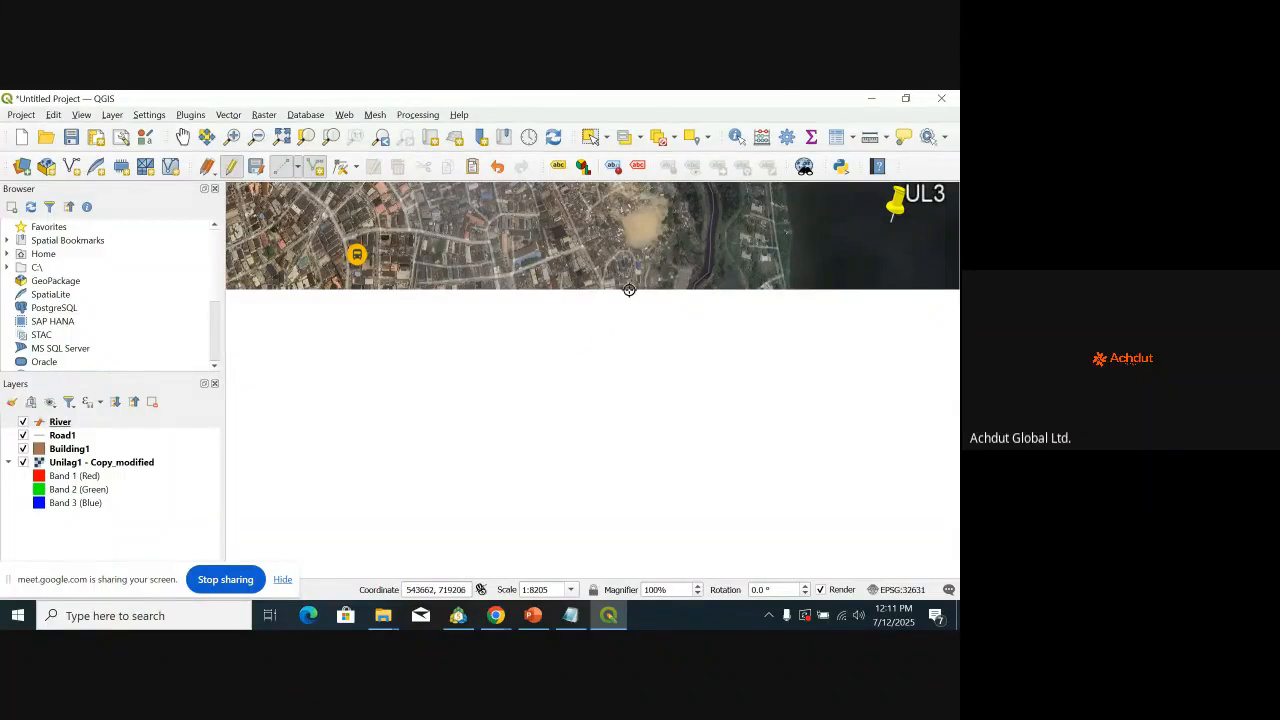
pyautogui.scroll(-2, 560, 300)
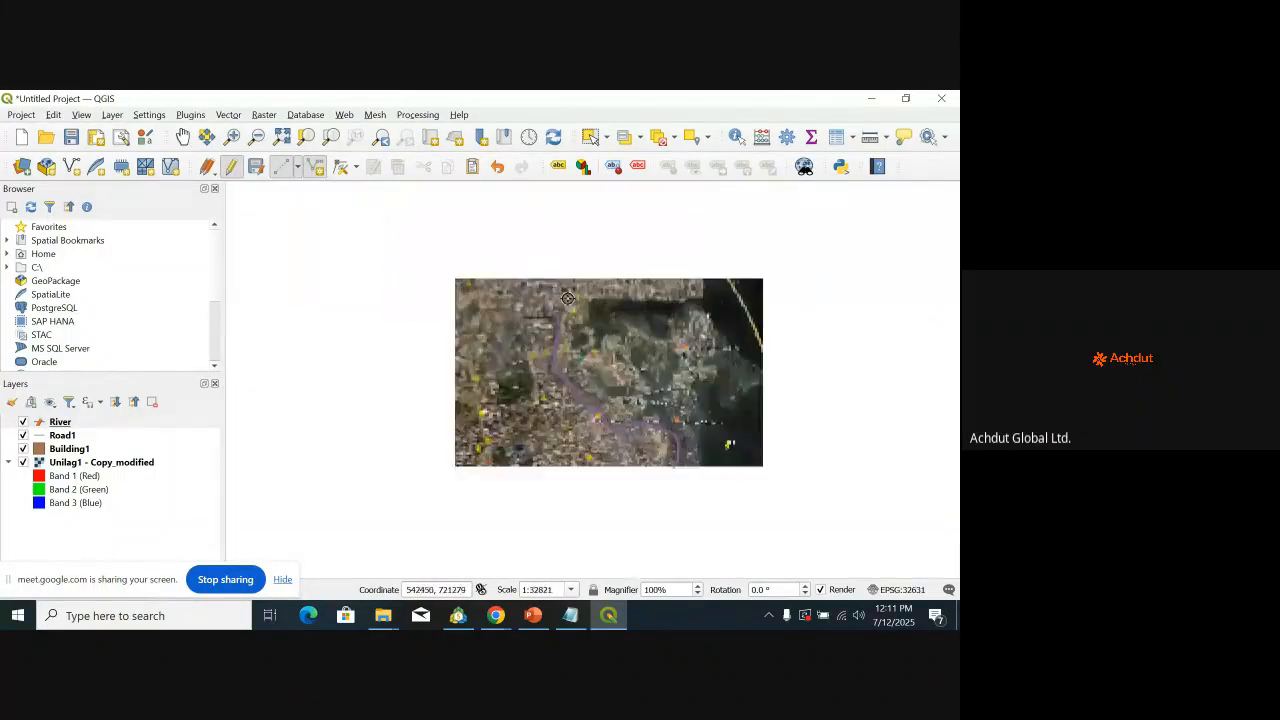
pyautogui.scroll(1, 571, 261)
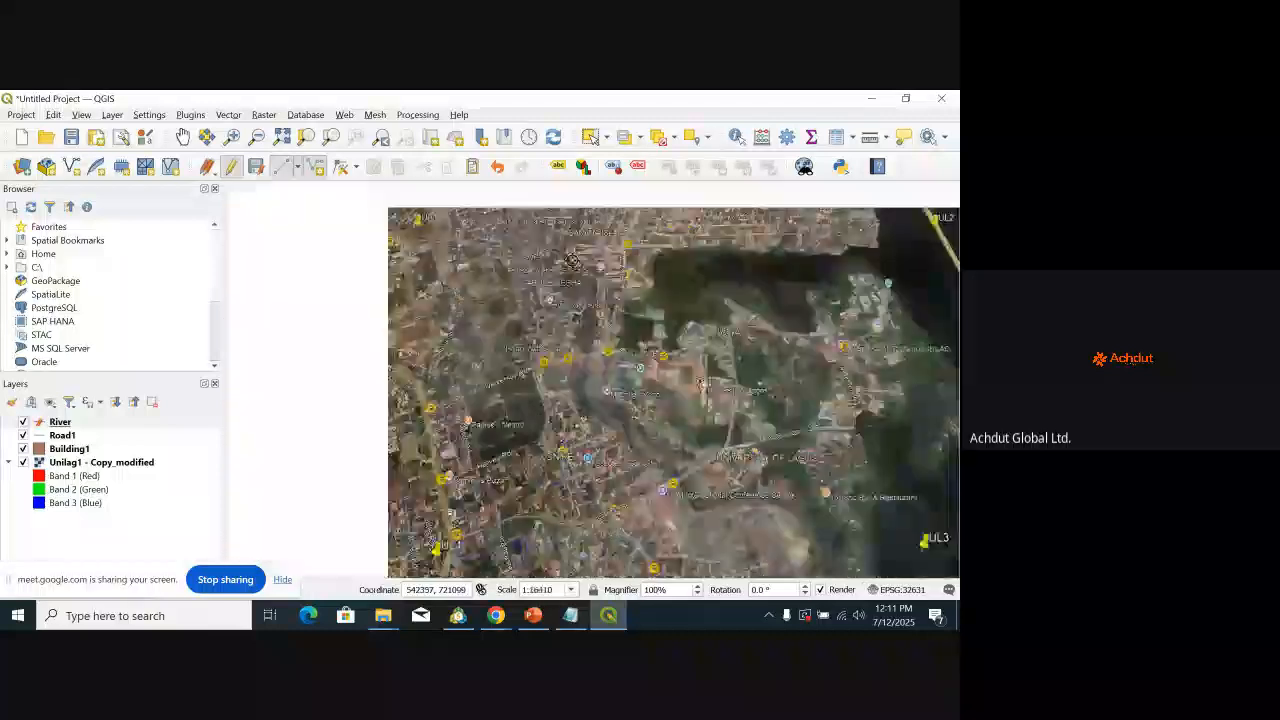
pyautogui.scroll(2, 648, 346)
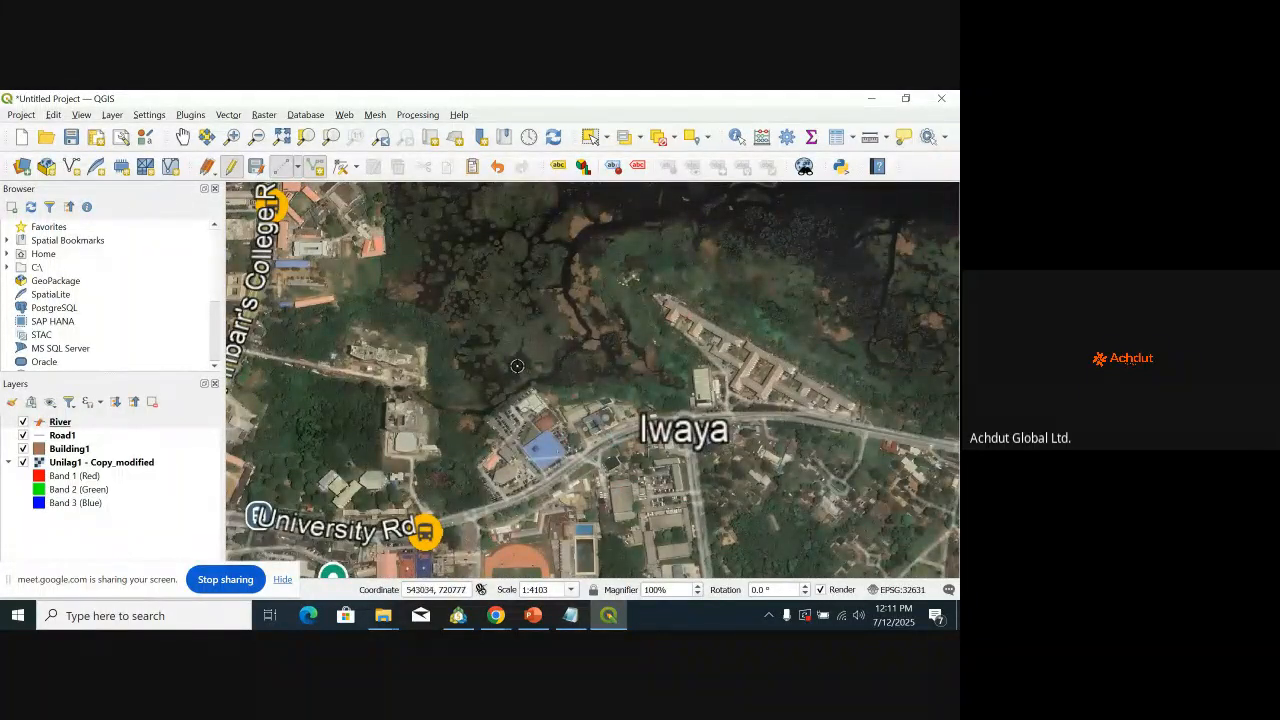
pyautogui.scroll(-2, 506, 376)
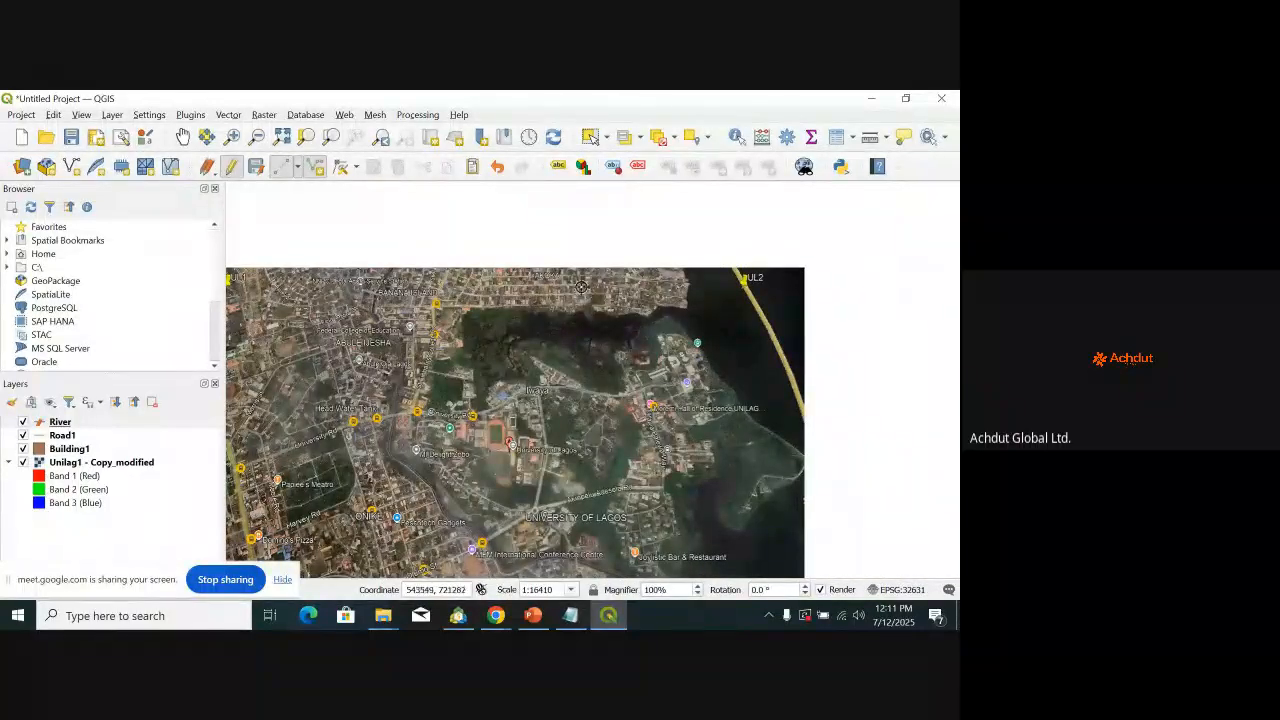
pyautogui.scroll(2, 499, 300)
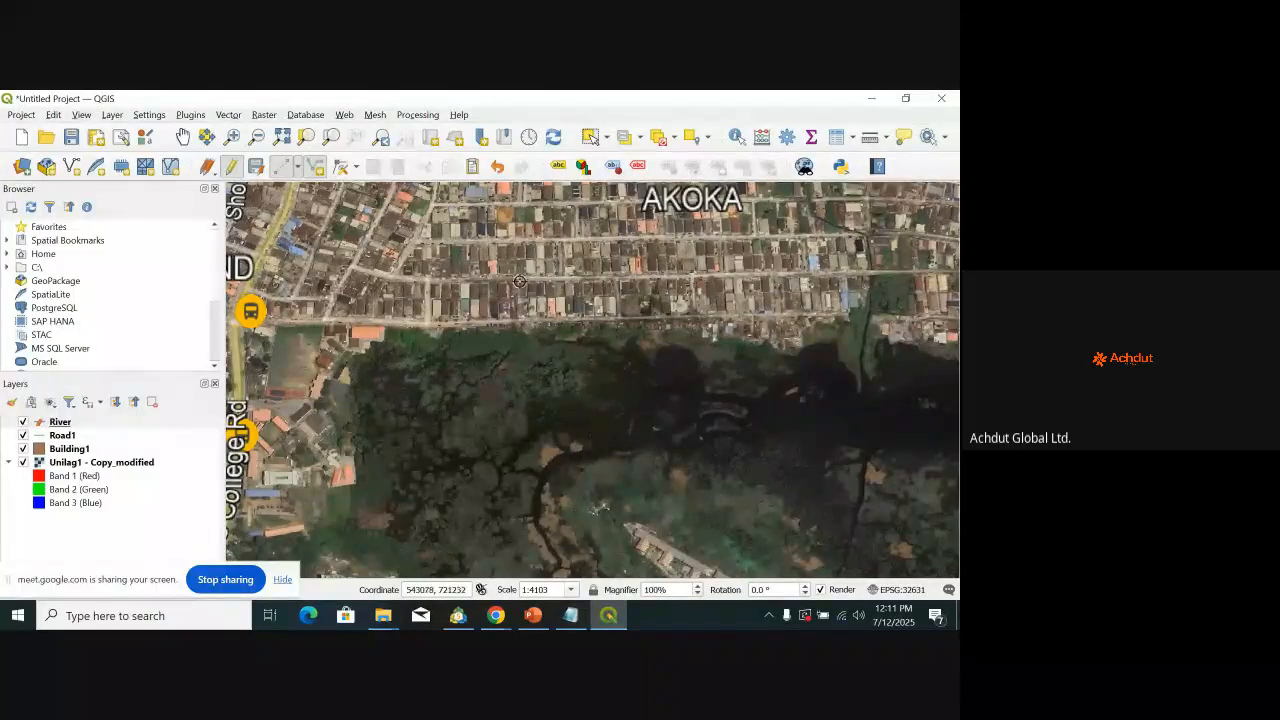
pyautogui.scroll(-2, 511, 273)
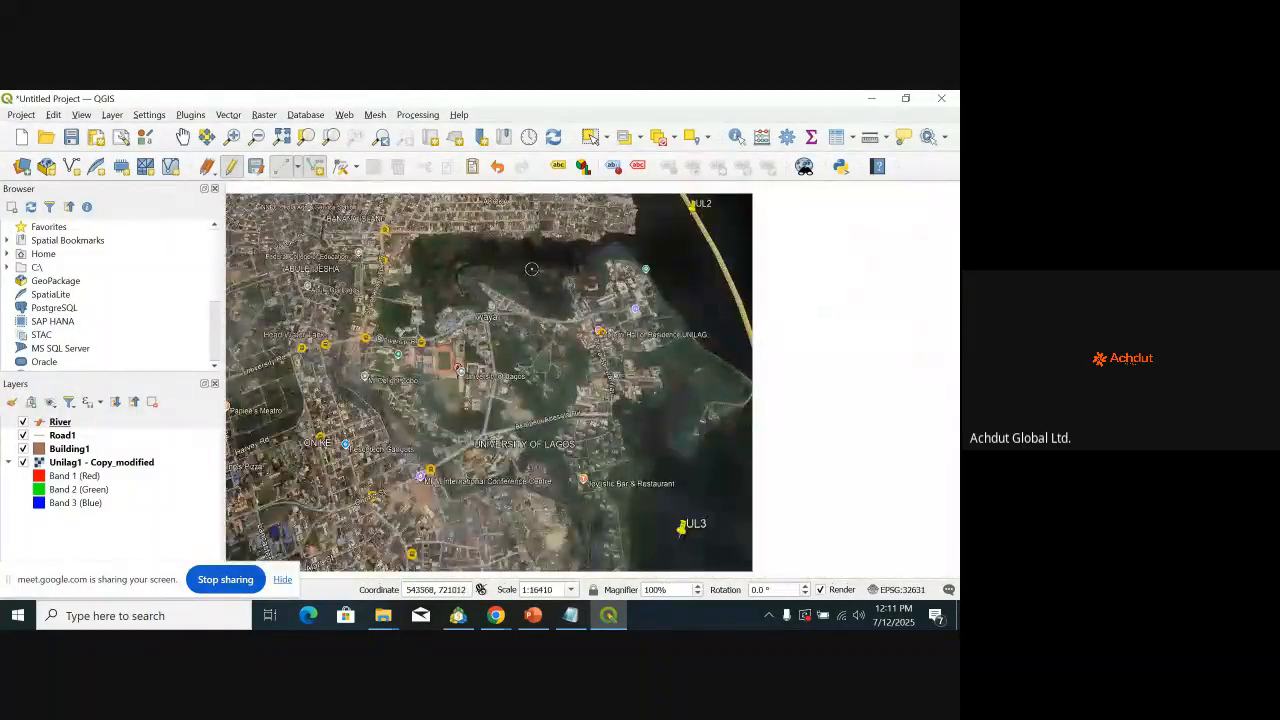
pyautogui.scroll(4, 413, 297)
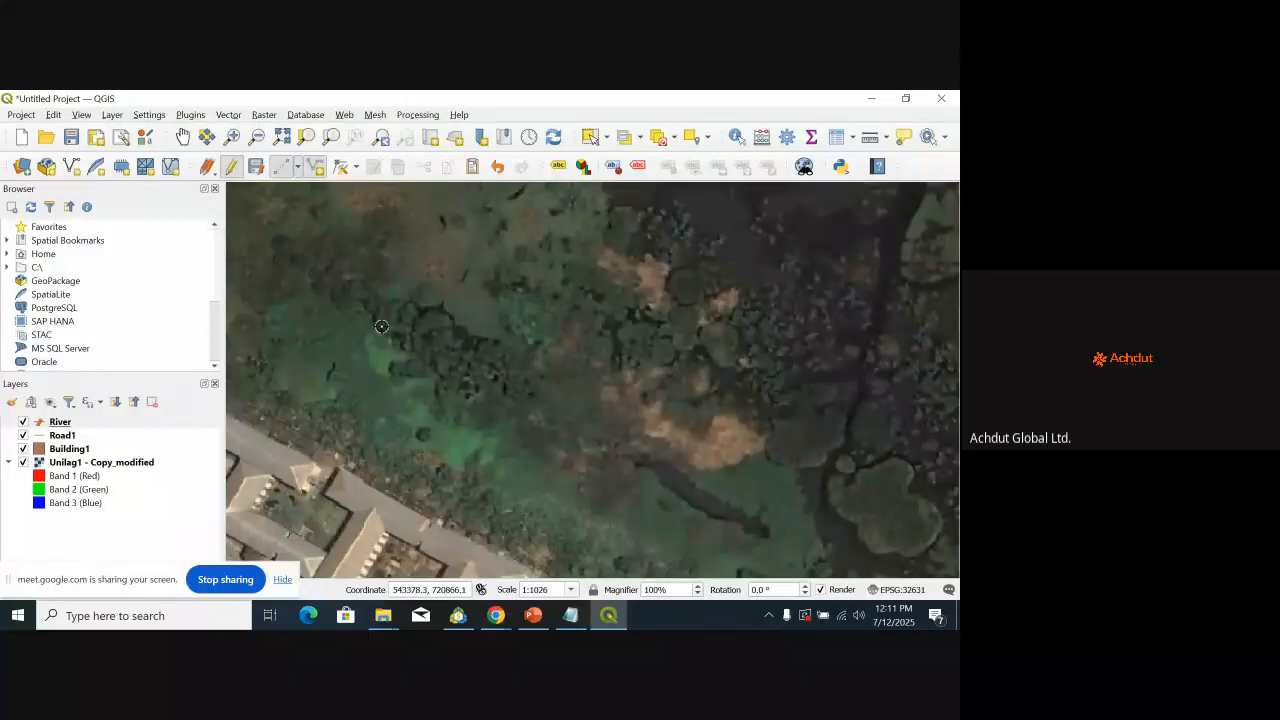
pyautogui.scroll(-2, 476, 359)
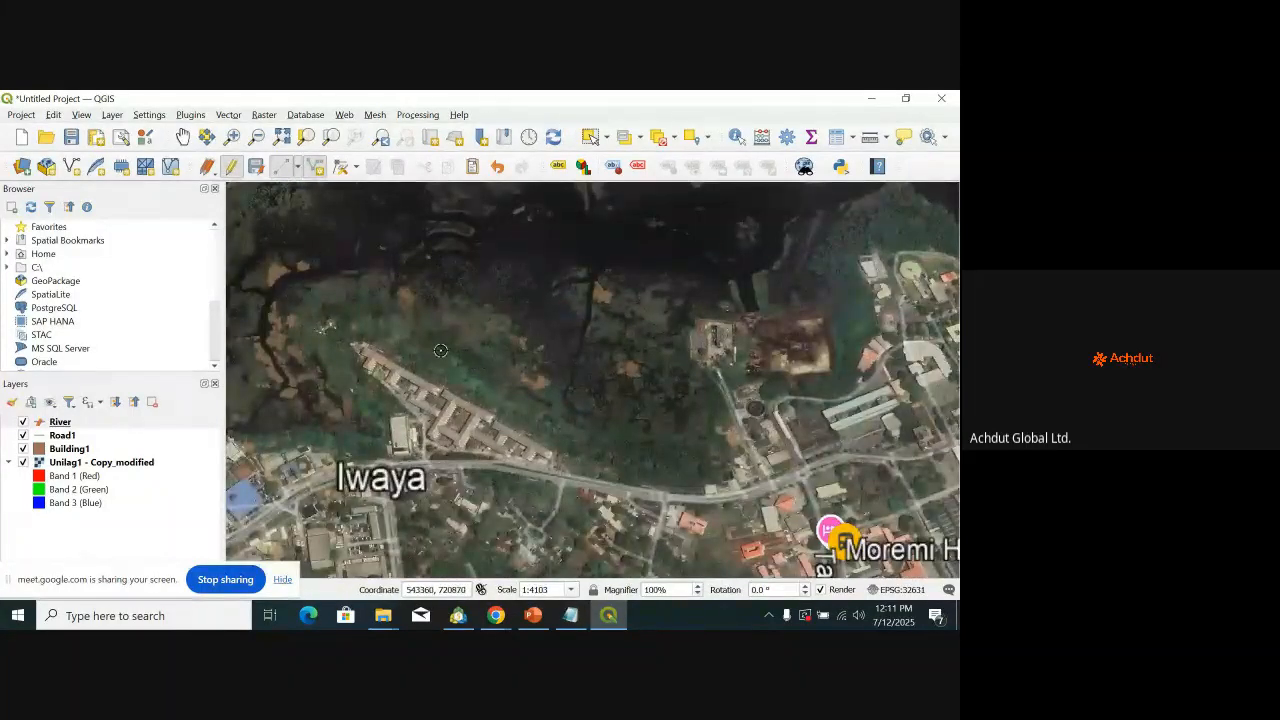
pyautogui.scroll(1, 470, 394)
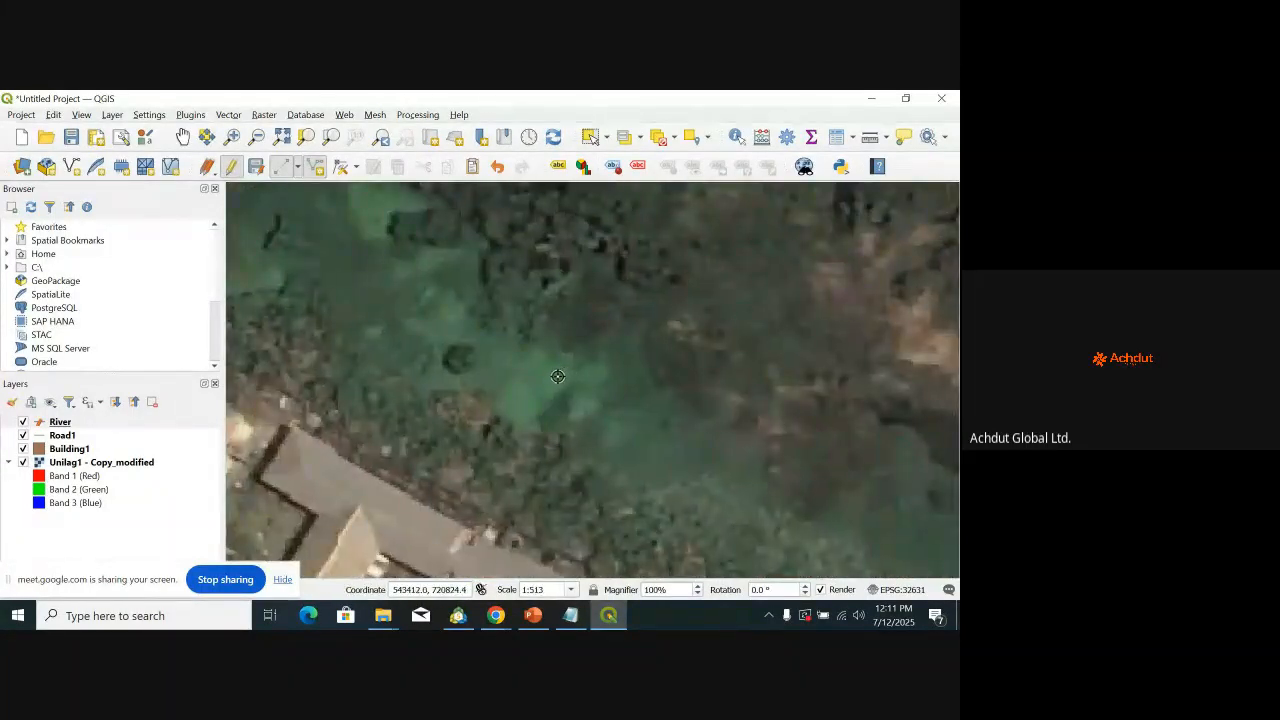
pyautogui.scroll(-1, 552, 390)
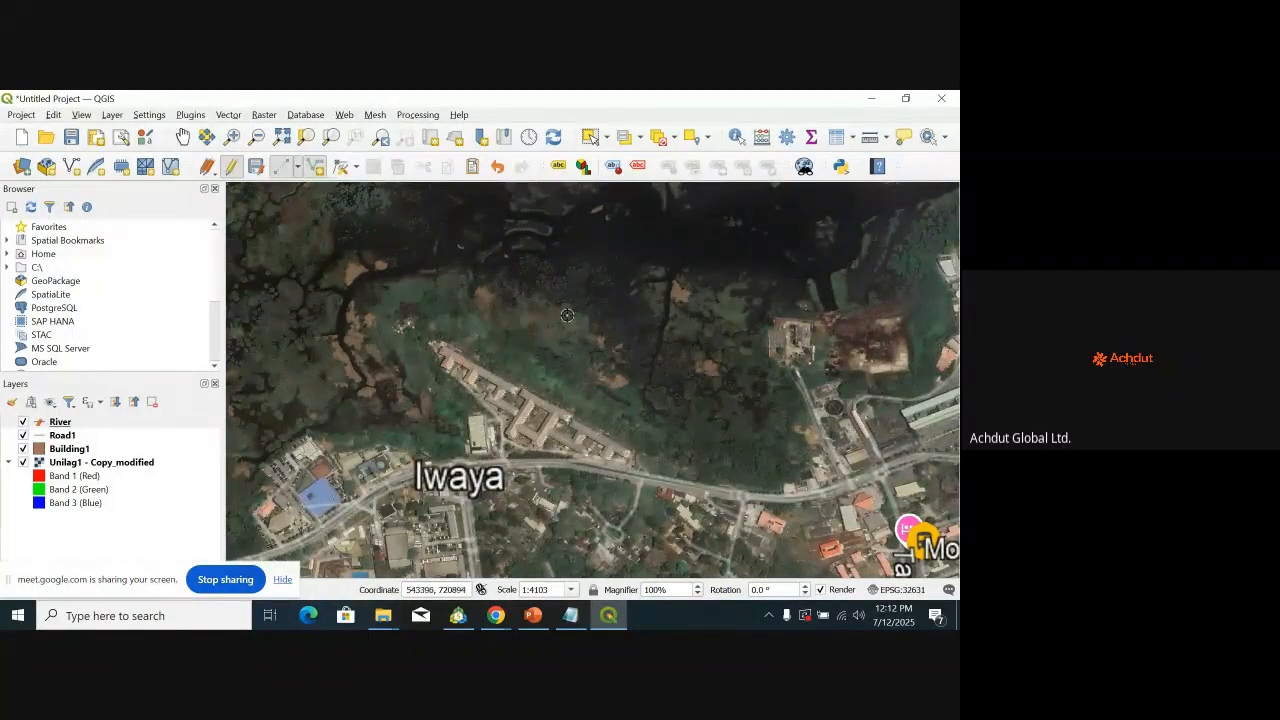
pyautogui.scroll(-1, 600, 315)
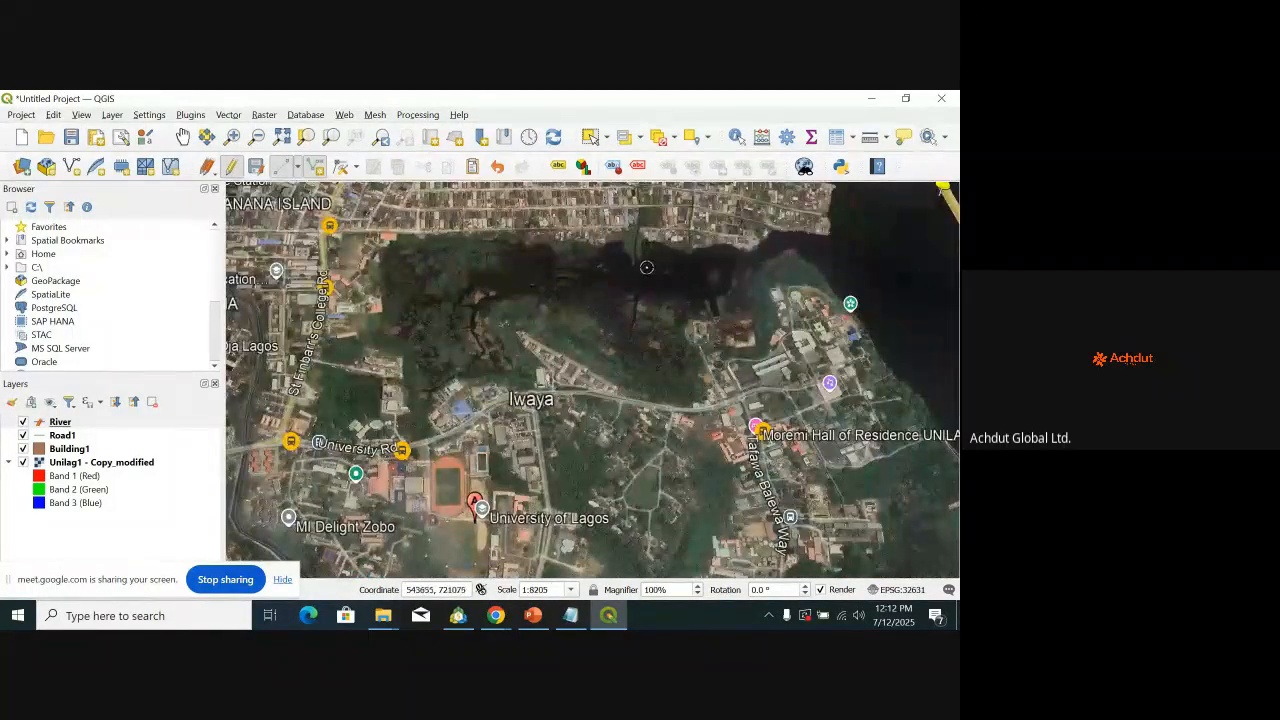
pyautogui.scroll(-1, 930, 334)
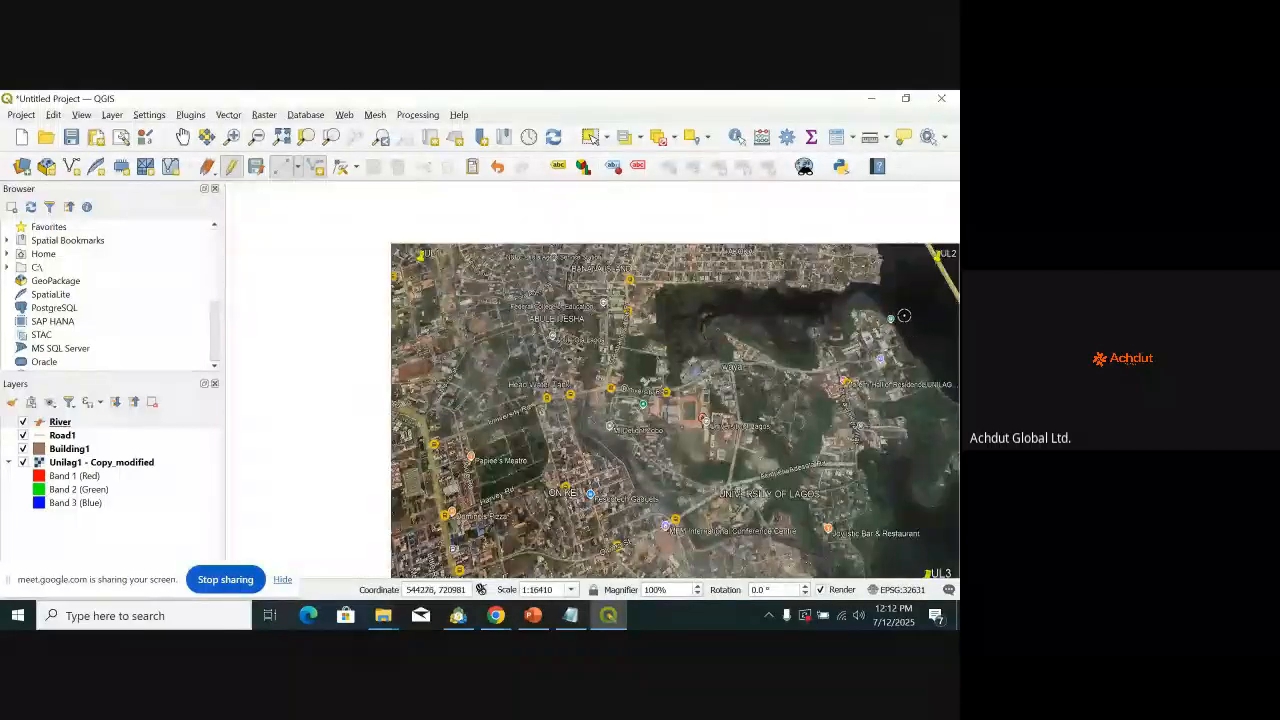
pyautogui.scroll(1, 562, 492)
pyautogui.scroll(1, 561, 495)
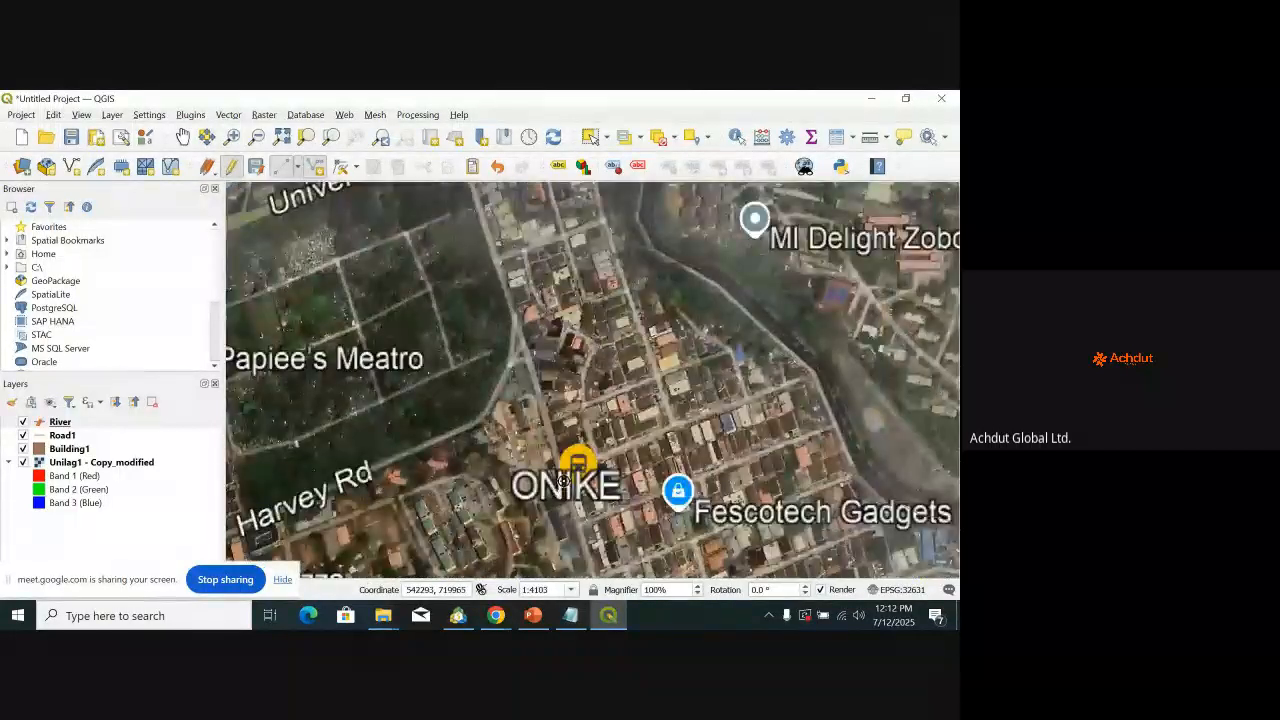
pyautogui.scroll(-2, 561, 495)
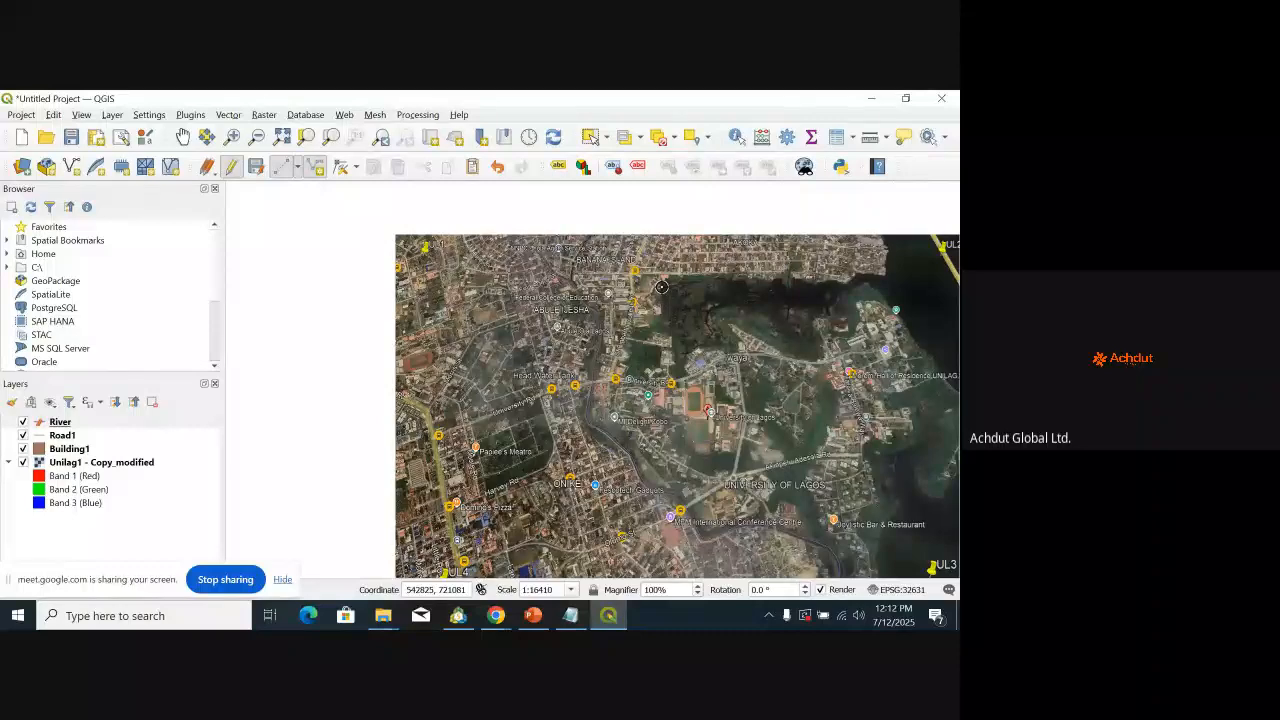
pyautogui.scroll(3, 497, 237)
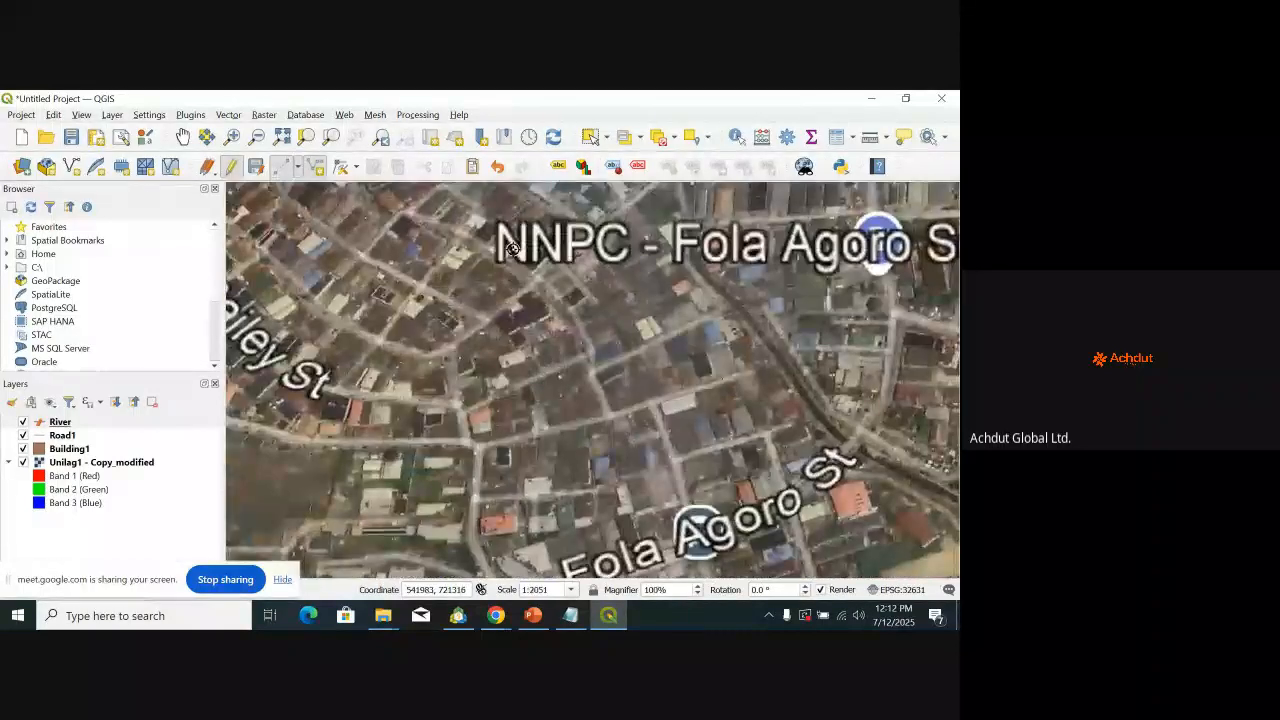
pyautogui.scroll(-3, 682, 258)
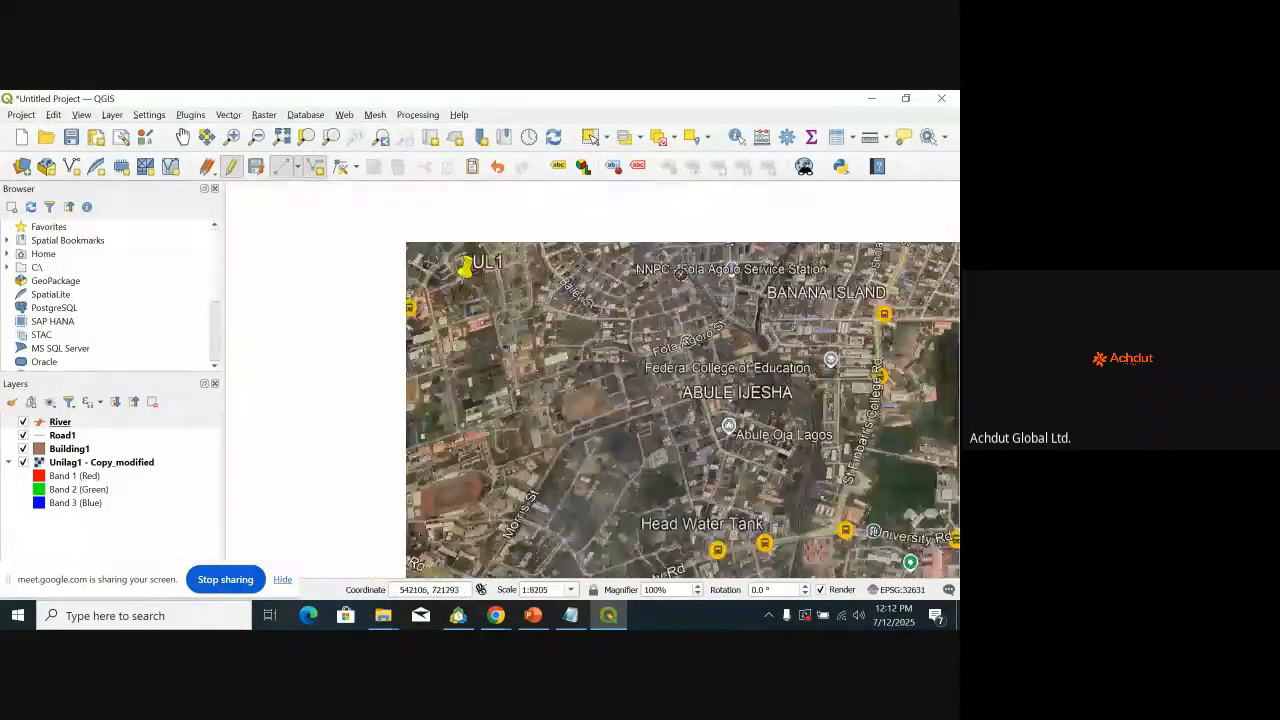
# Step: Start a new river line at the road junction above the NNPC - Fola Agoro Service Station label and trace the channel south to the label
pyautogui.scroll(3, 682, 245)
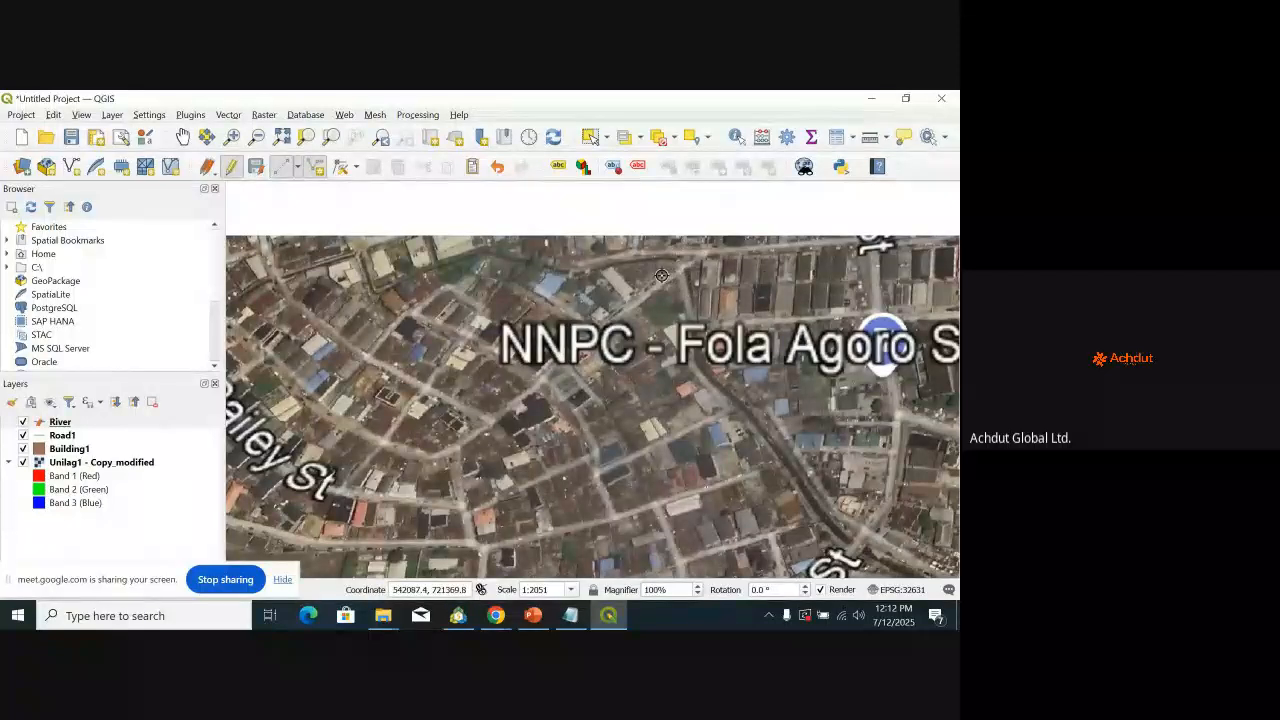
pyautogui.scroll(2, 672, 267)
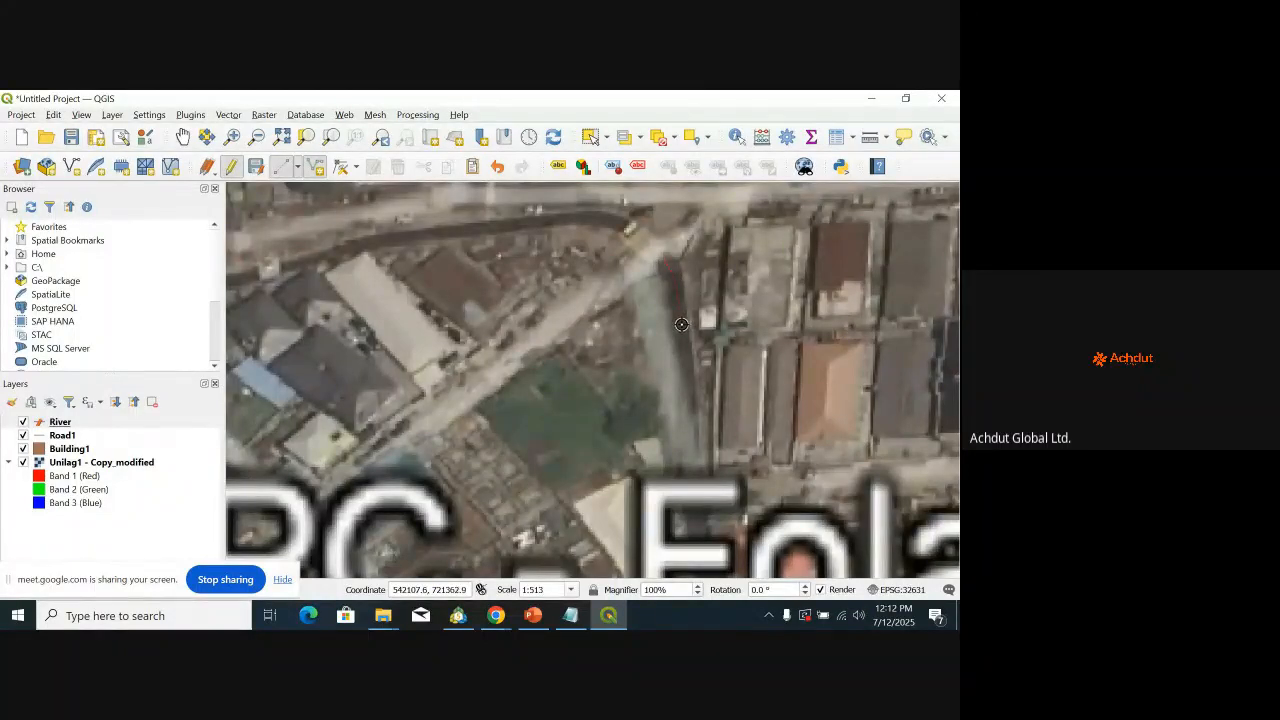
pyautogui.scroll(-1, 681, 324)
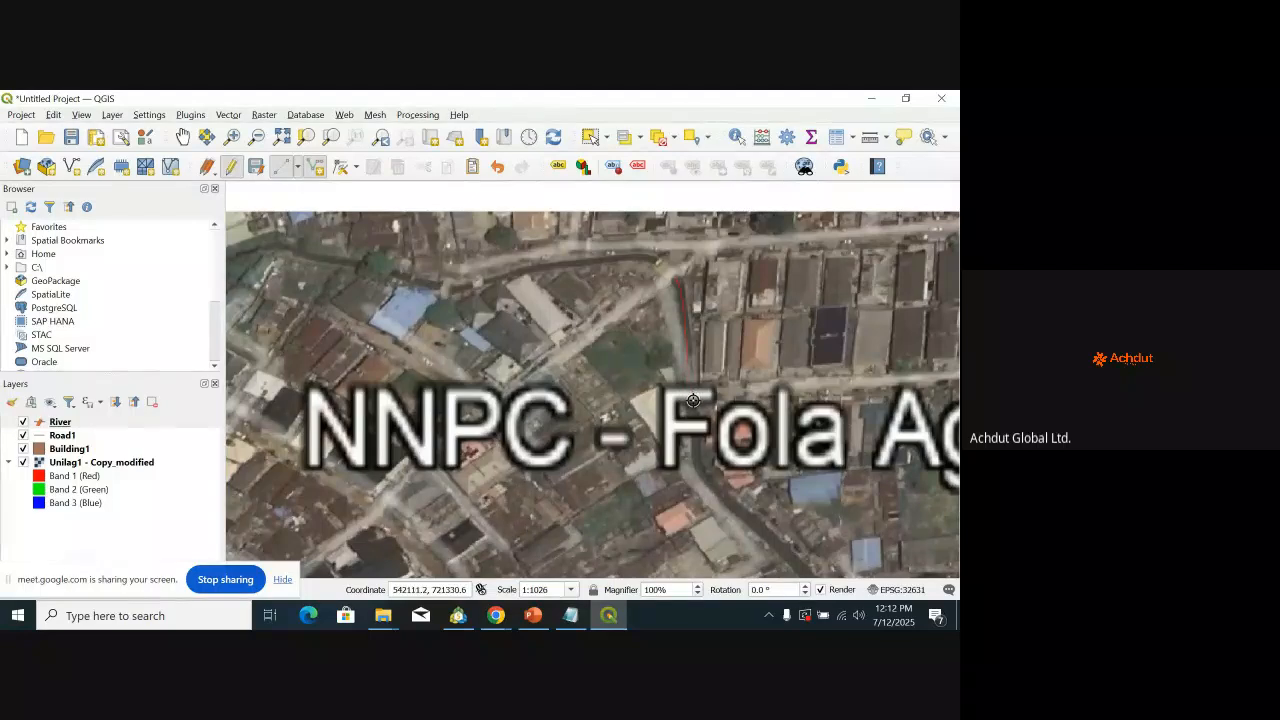
pyautogui.click(692, 400)
# Step: Continue the river line southeast along the channel from the NNPC - Fola Agoro label toward the Fola Agoro St crossing
pyautogui.scroll(-2, 751, 495)
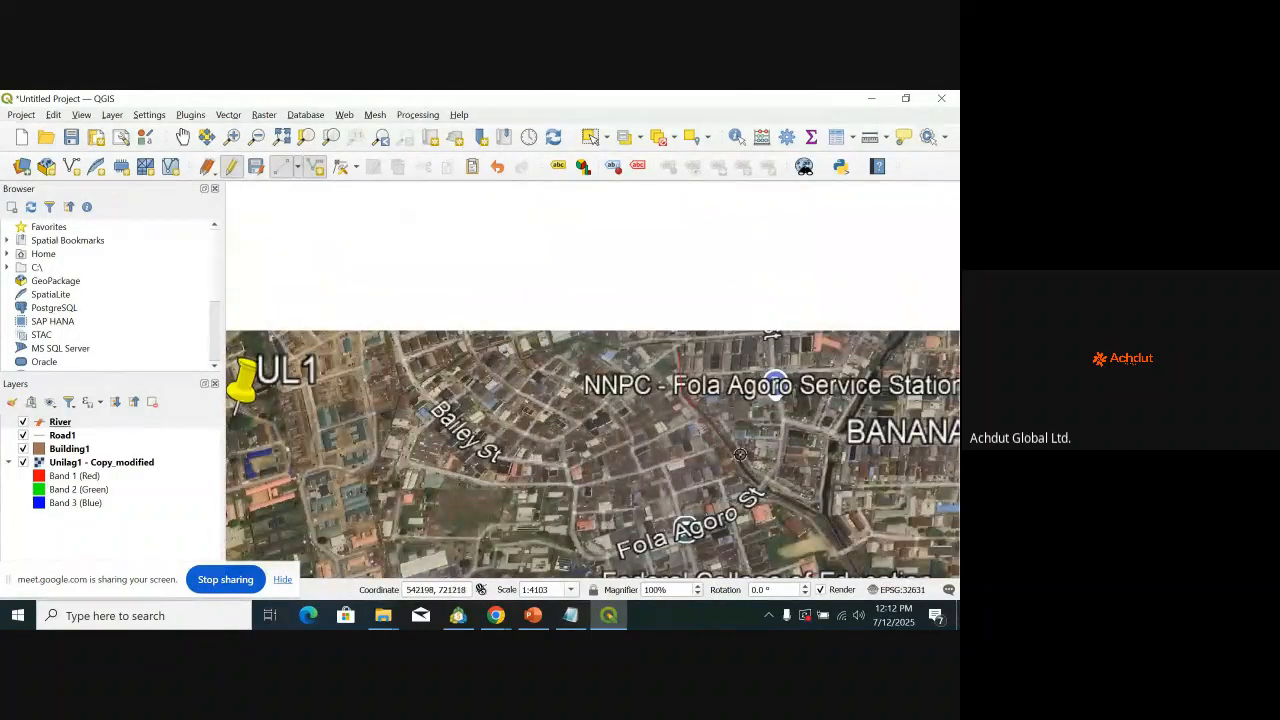
pyautogui.scroll(2, 738, 450)
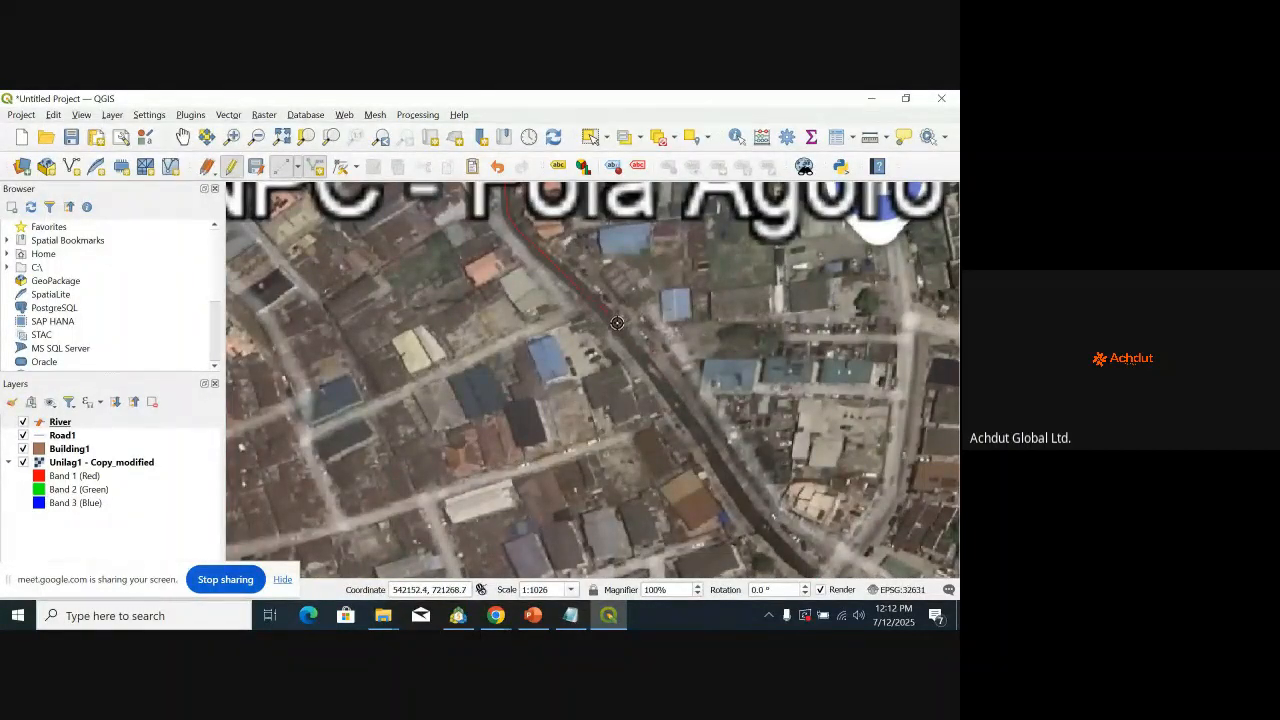
pyautogui.click(647, 381)
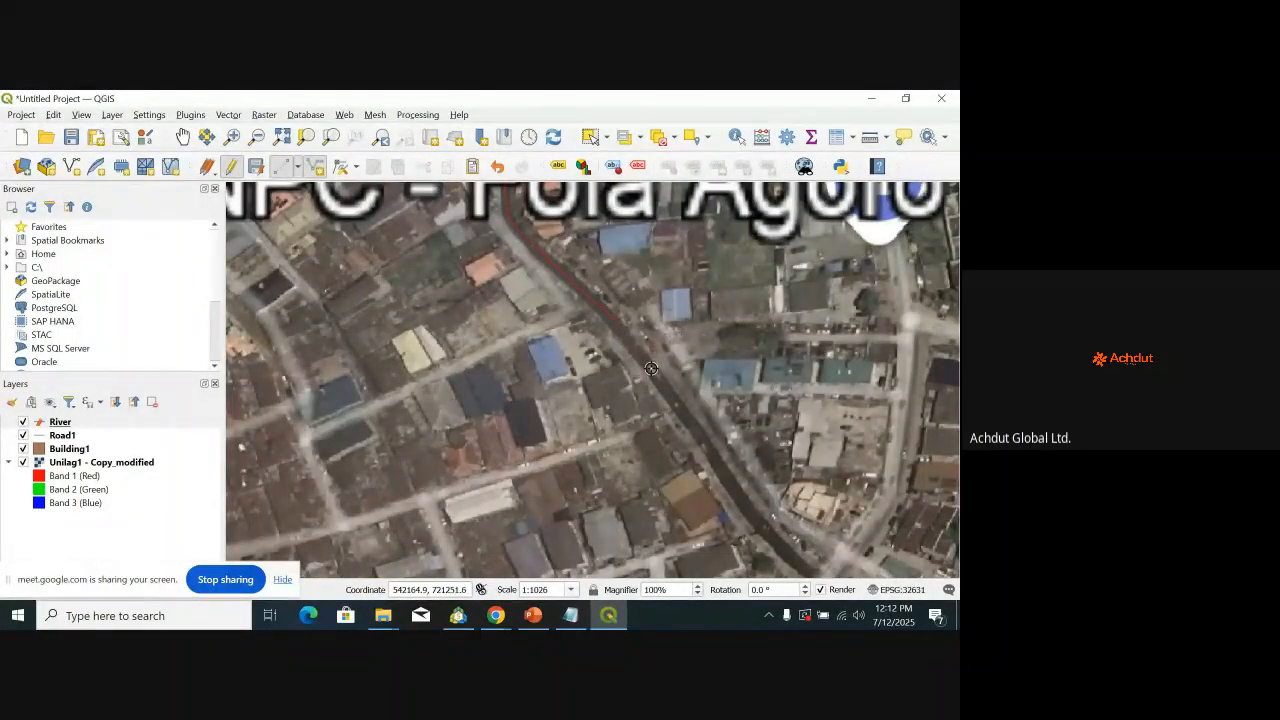
pyautogui.click(697, 437)
pyautogui.click(760, 528)
# Step: Extend the river line past the Fola Agoro St crossing to the channel confluence and finish the feature with id 2
pyautogui.scroll(3, 745, 460)
pyautogui.scroll(-5, 745, 446)
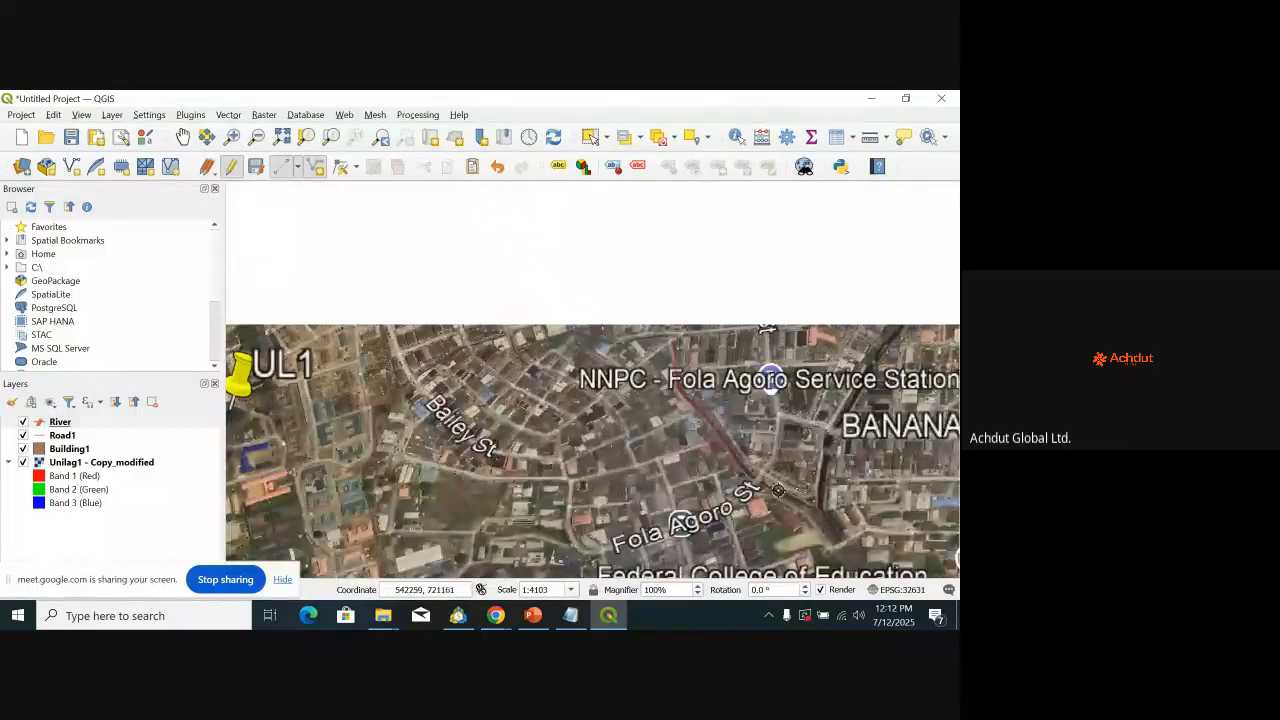
pyautogui.scroll(3, 770, 490)
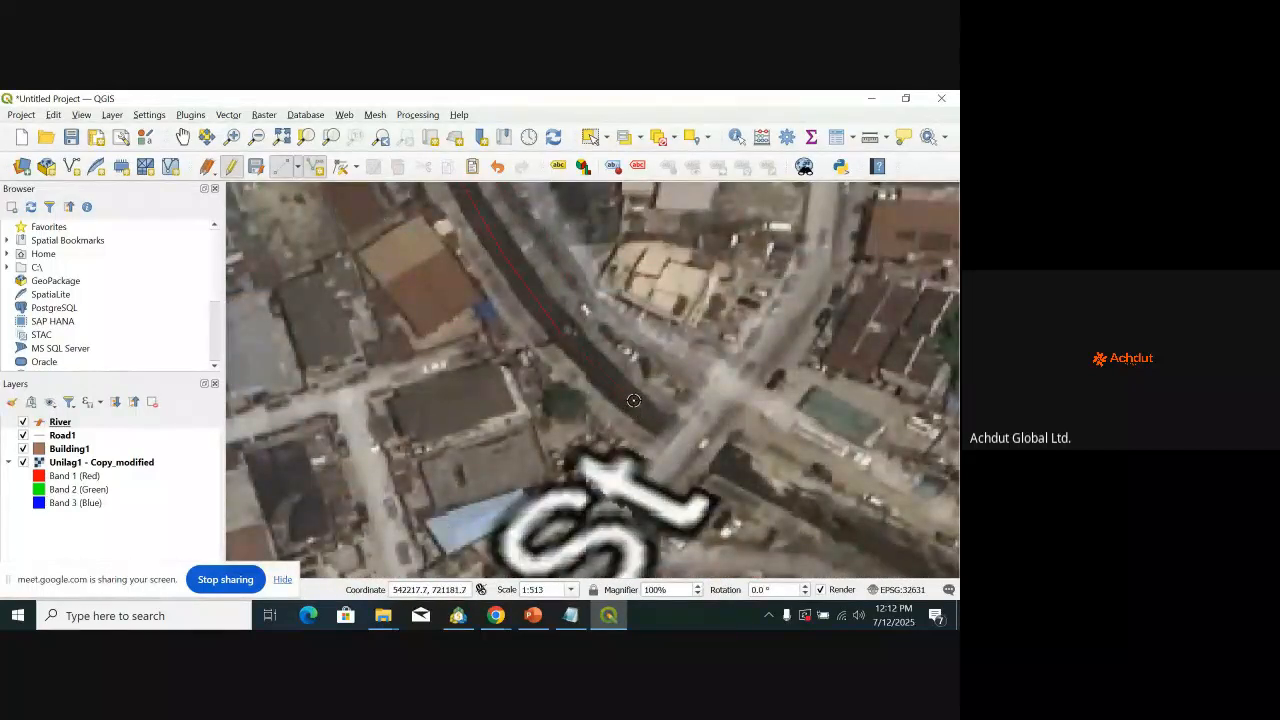
pyautogui.click(666, 425)
pyautogui.click(826, 516)
pyautogui.scroll(3, 769, 460)
pyautogui.scroll(-6, 769, 460)
pyautogui.scroll(3, 742, 416)
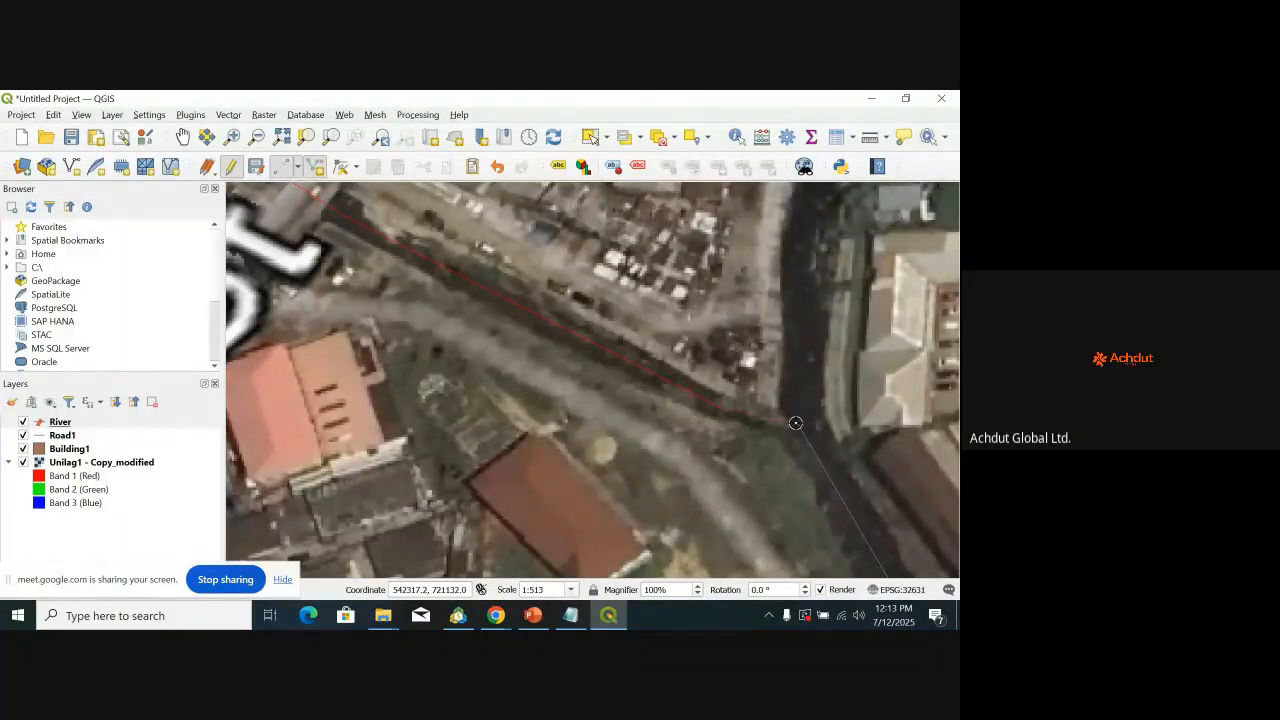
pyautogui.rightClick(795, 423)
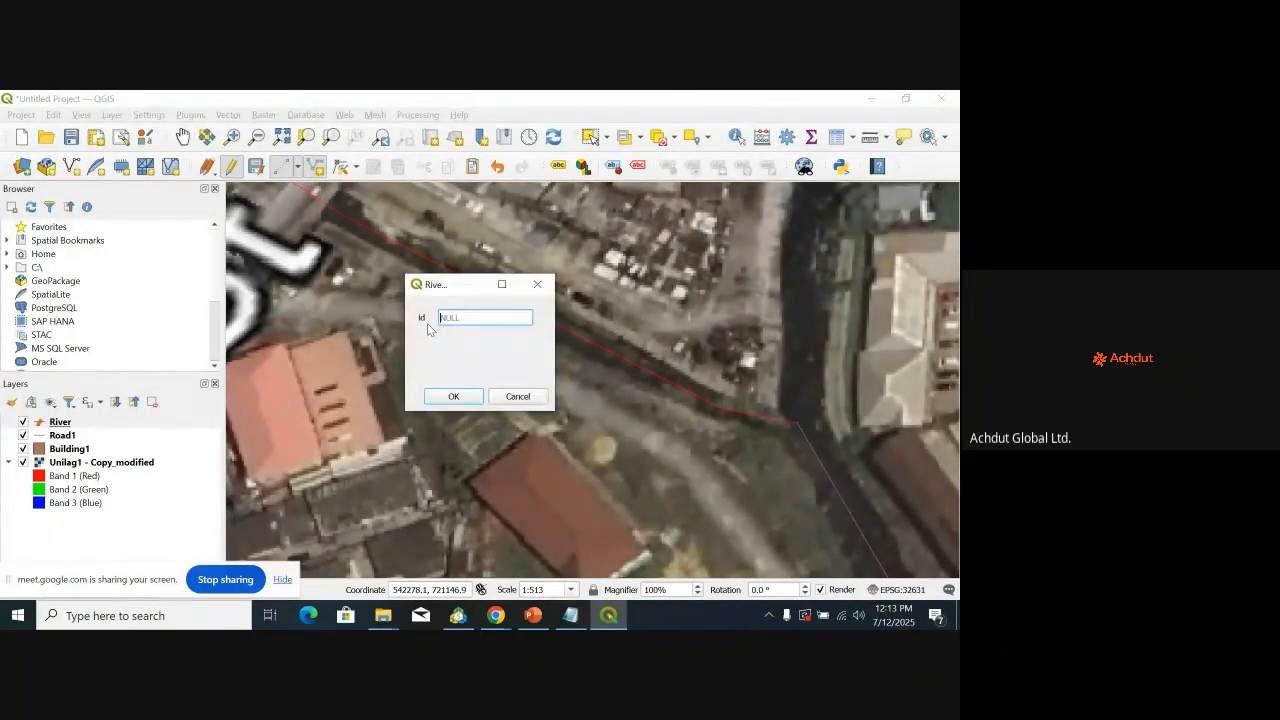
pyautogui.write('2')
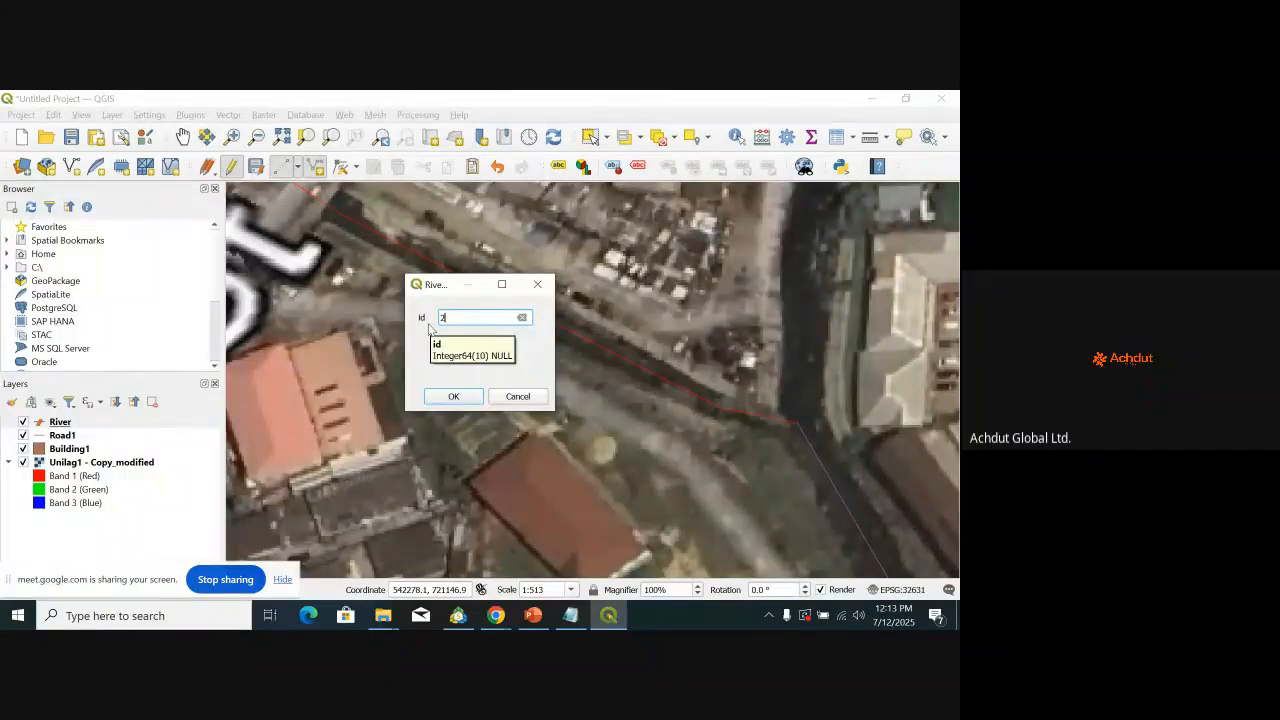
pyautogui.click(453, 396)
# Step: Start another river line at the confluence and trace the branch north to the road crossing west of the Banana Island label
pyautogui.scroll(-1, 675, 447)
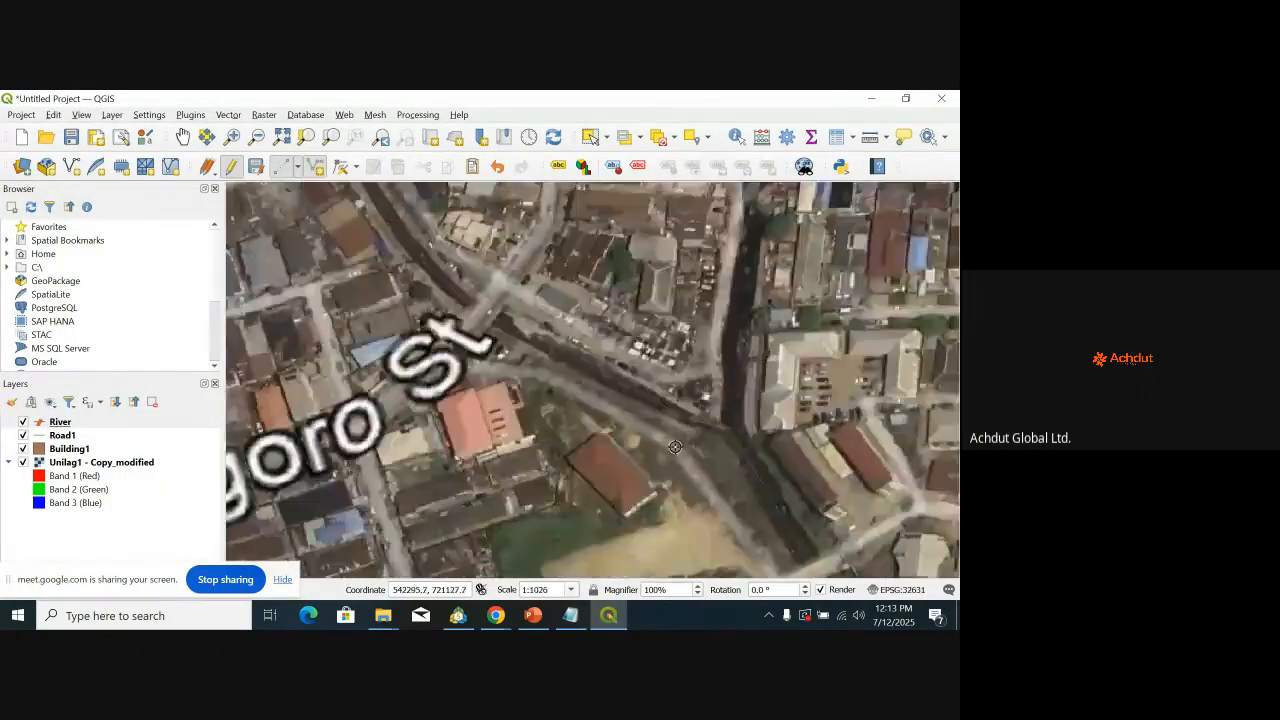
pyautogui.scroll(-2, 675, 447)
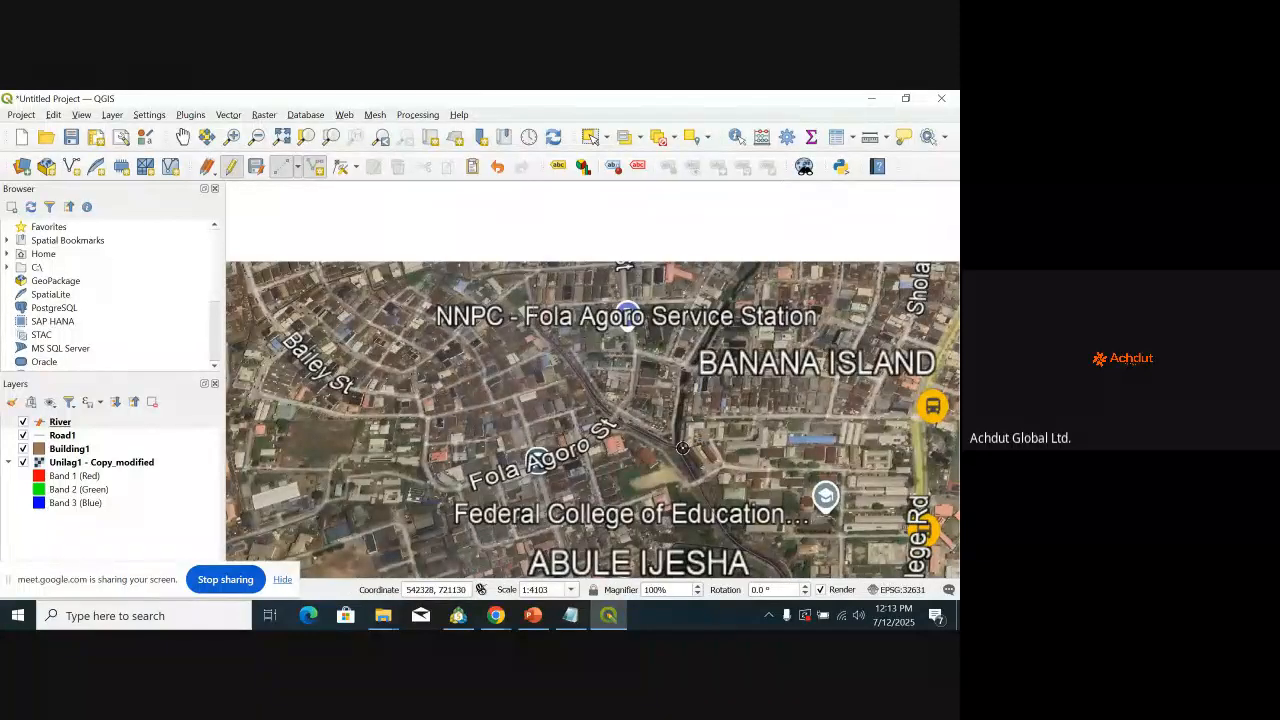
pyautogui.scroll(3, 682, 448)
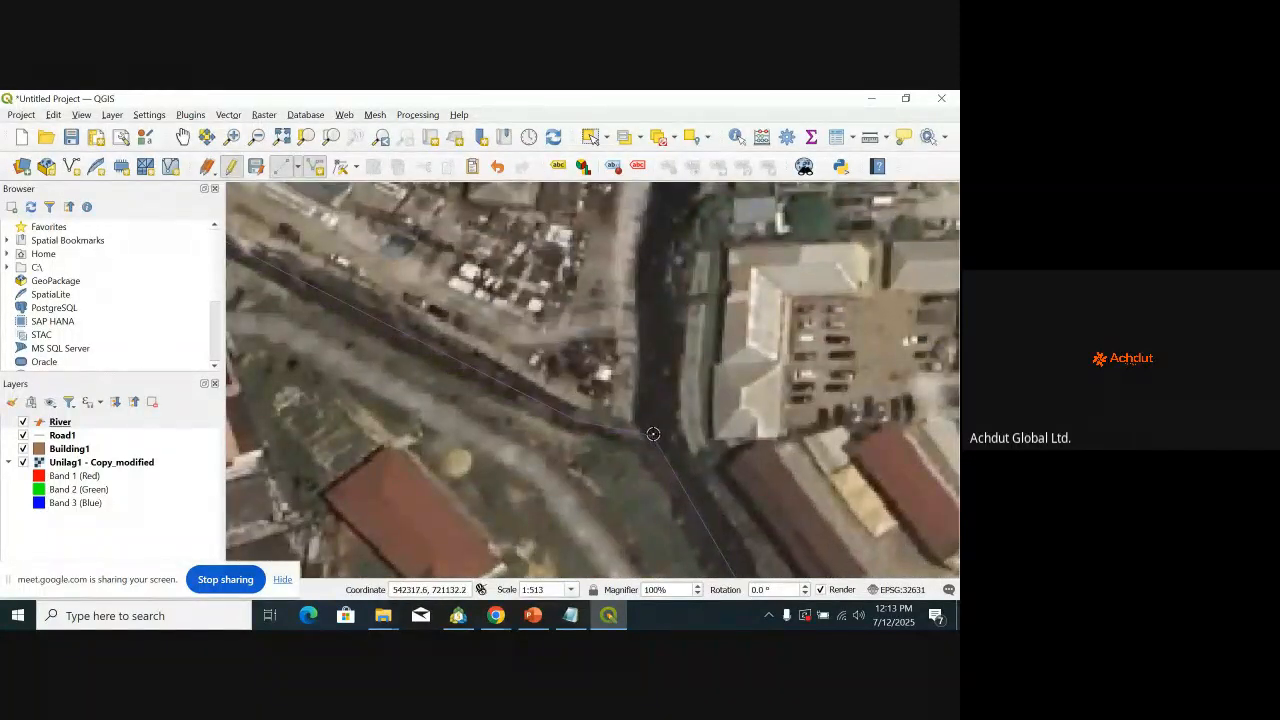
pyautogui.click(652, 434)
pyautogui.click(652, 322)
pyautogui.scroll(-2, 667, 362)
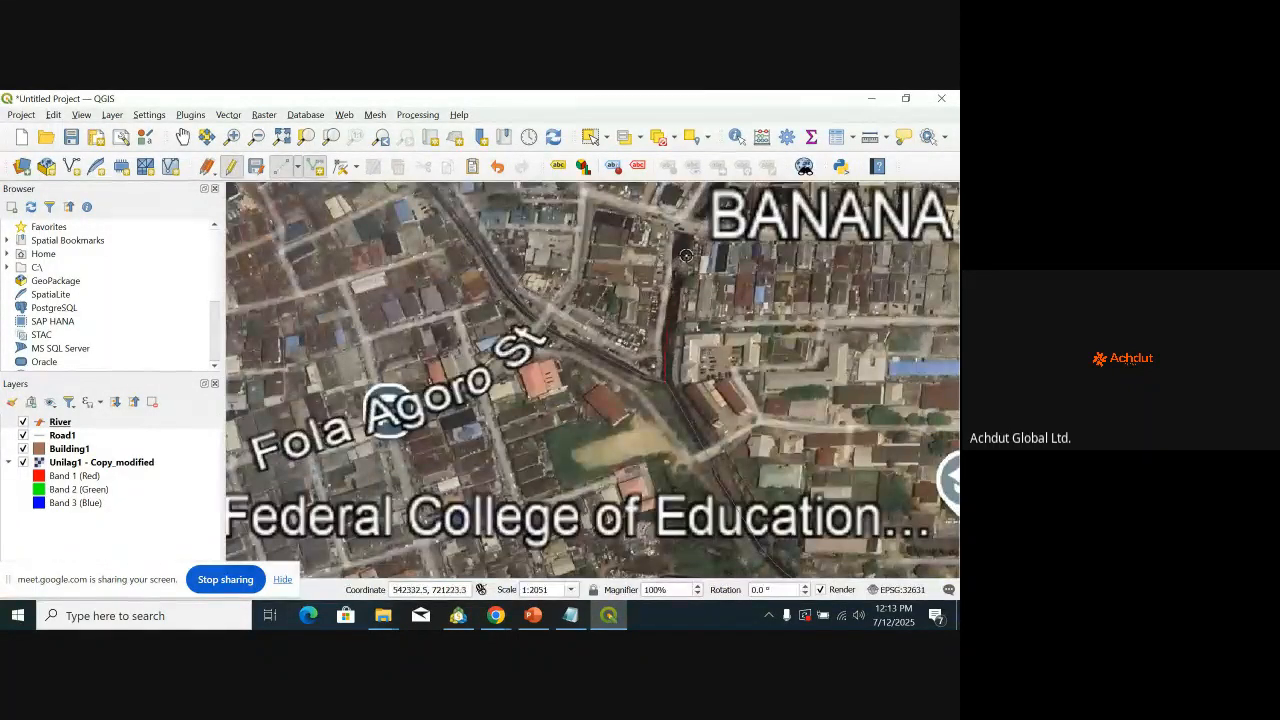
pyautogui.click(675, 277)
pyautogui.click(683, 235)
# Step: Extend the branch river line northeast to the upper edge of the image and finish the feature with id 3
pyautogui.scroll(-2, 711, 314)
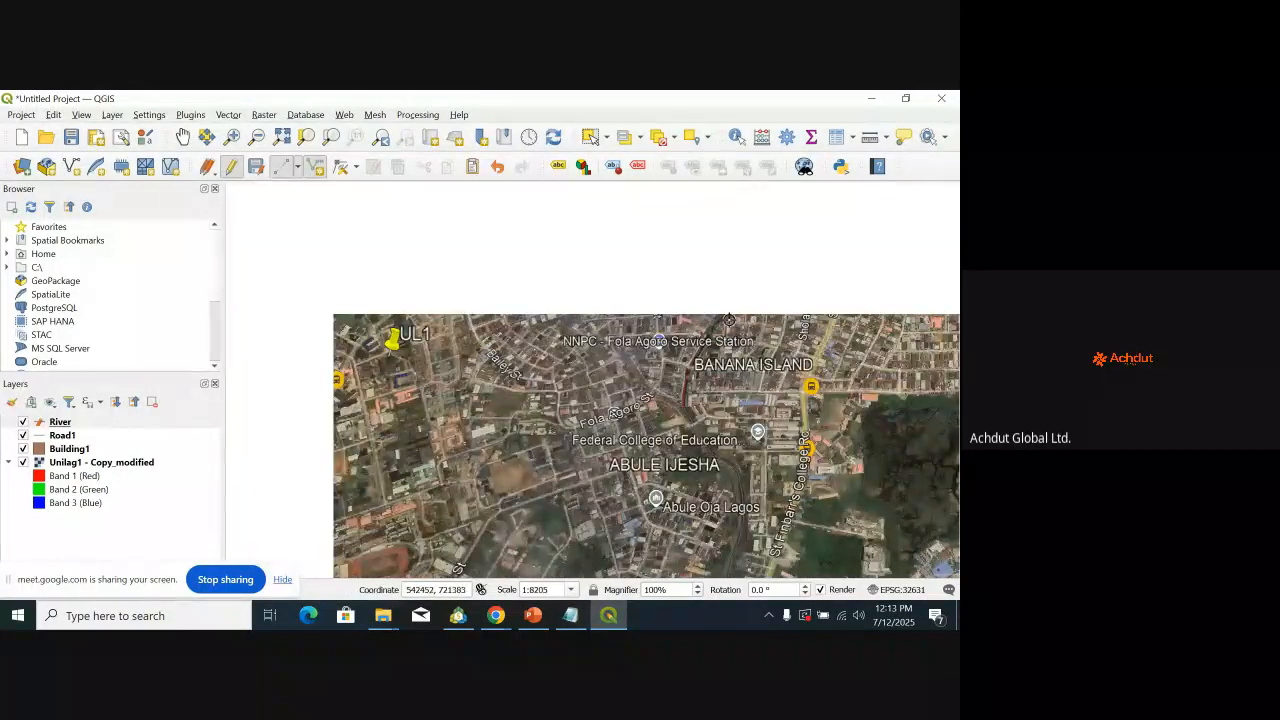
pyautogui.scroll(-2, 725, 318)
pyautogui.scroll(4, 720, 317)
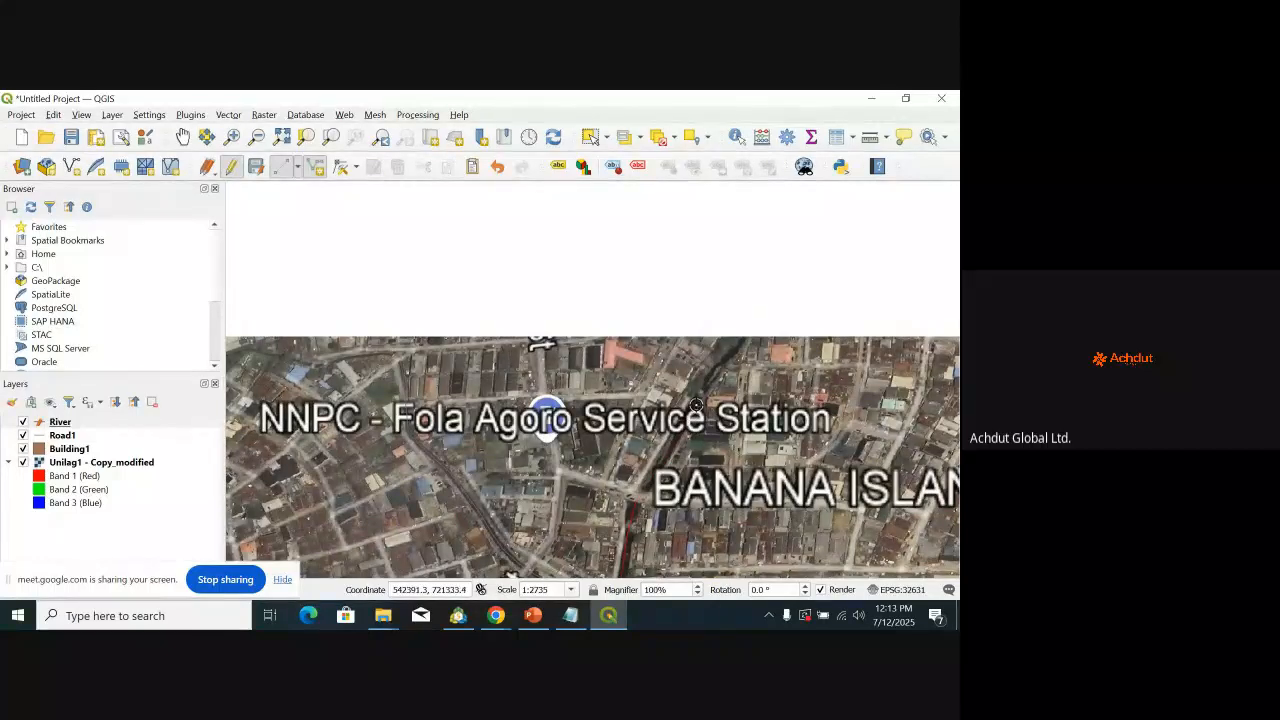
pyautogui.rightClick(746, 338)
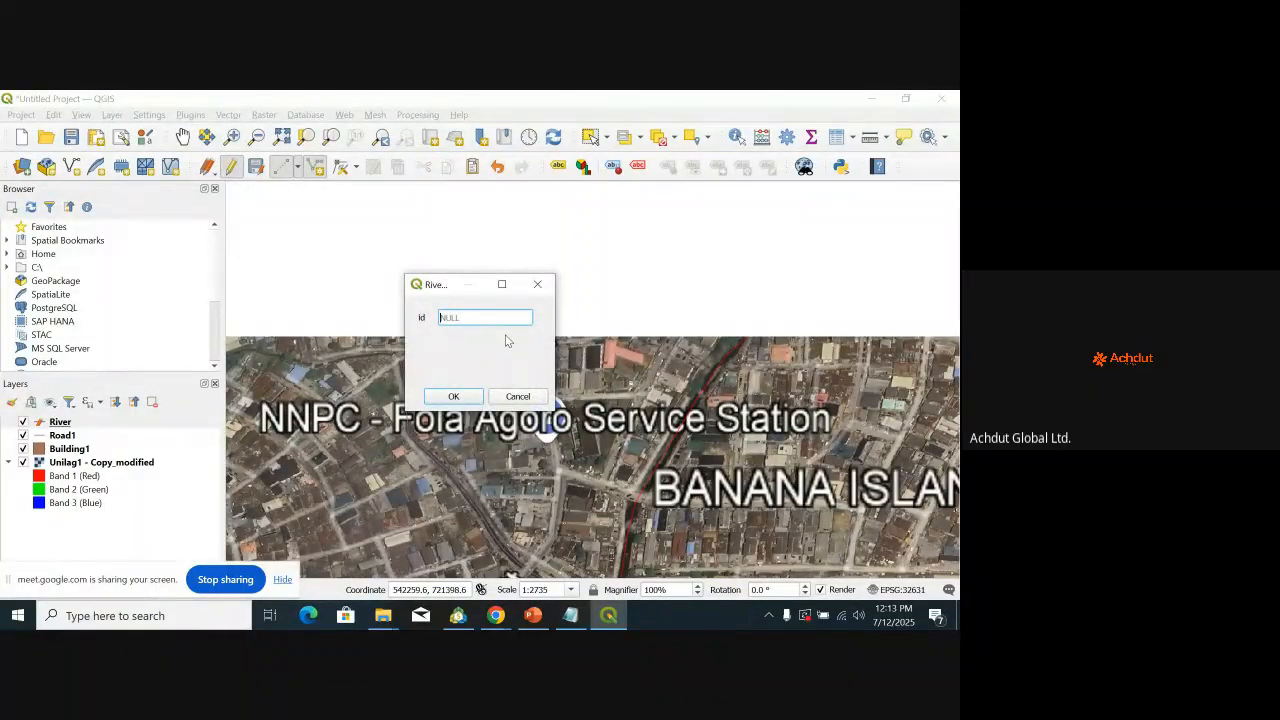
pyautogui.write('3')
pyautogui.click(455, 397)
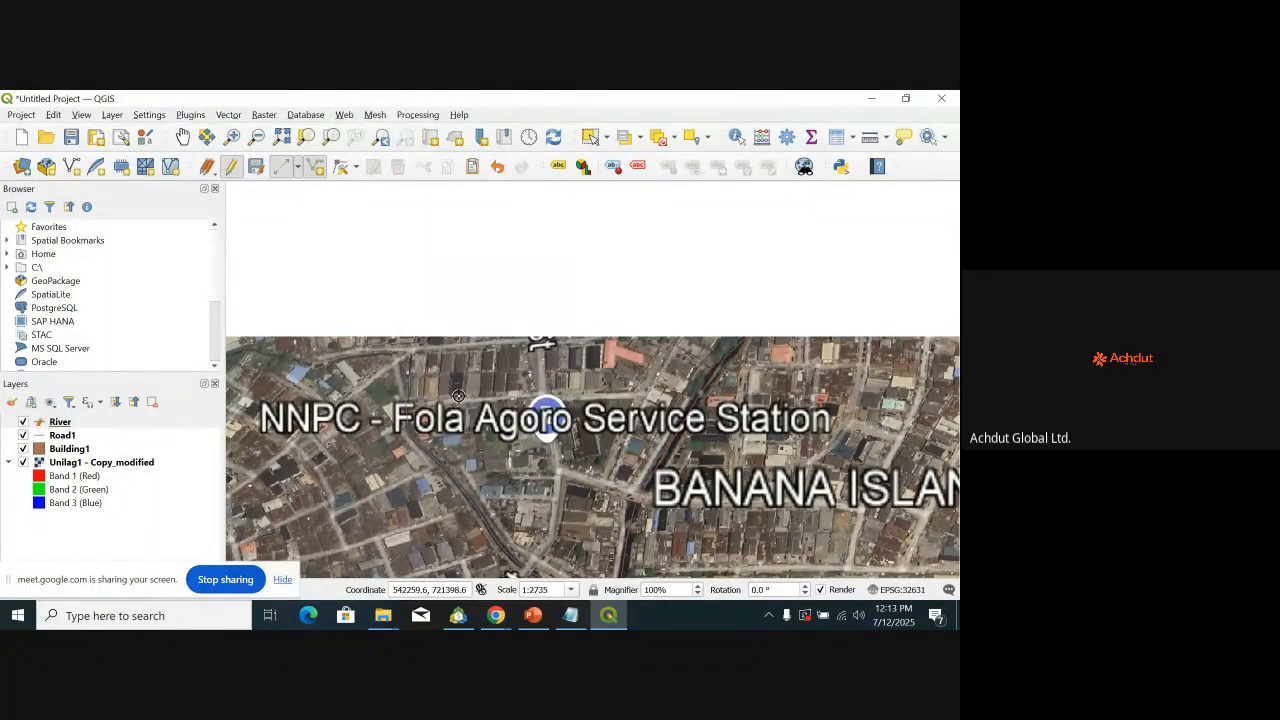
# Step: Save the edits made to the River layer
pyautogui.scroll(-4, 460, 390)
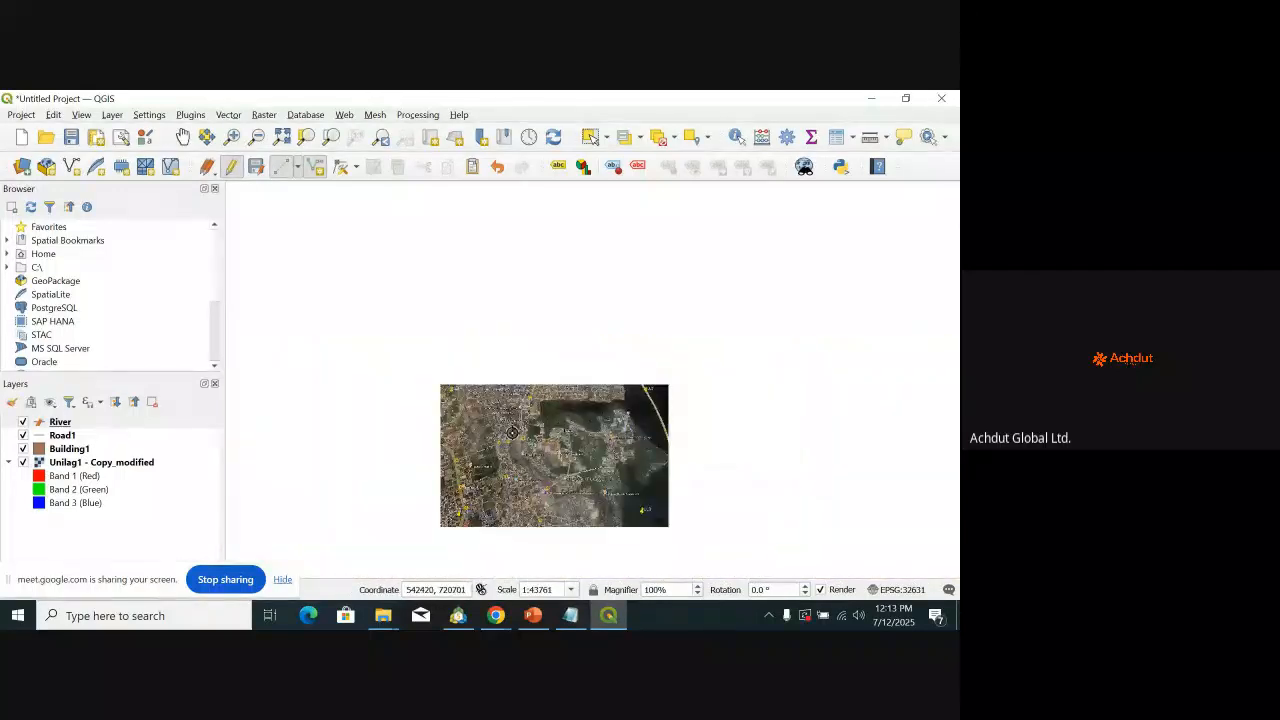
pyautogui.scroll(2, 512, 432)
pyautogui.scroll(-1, 547, 330)
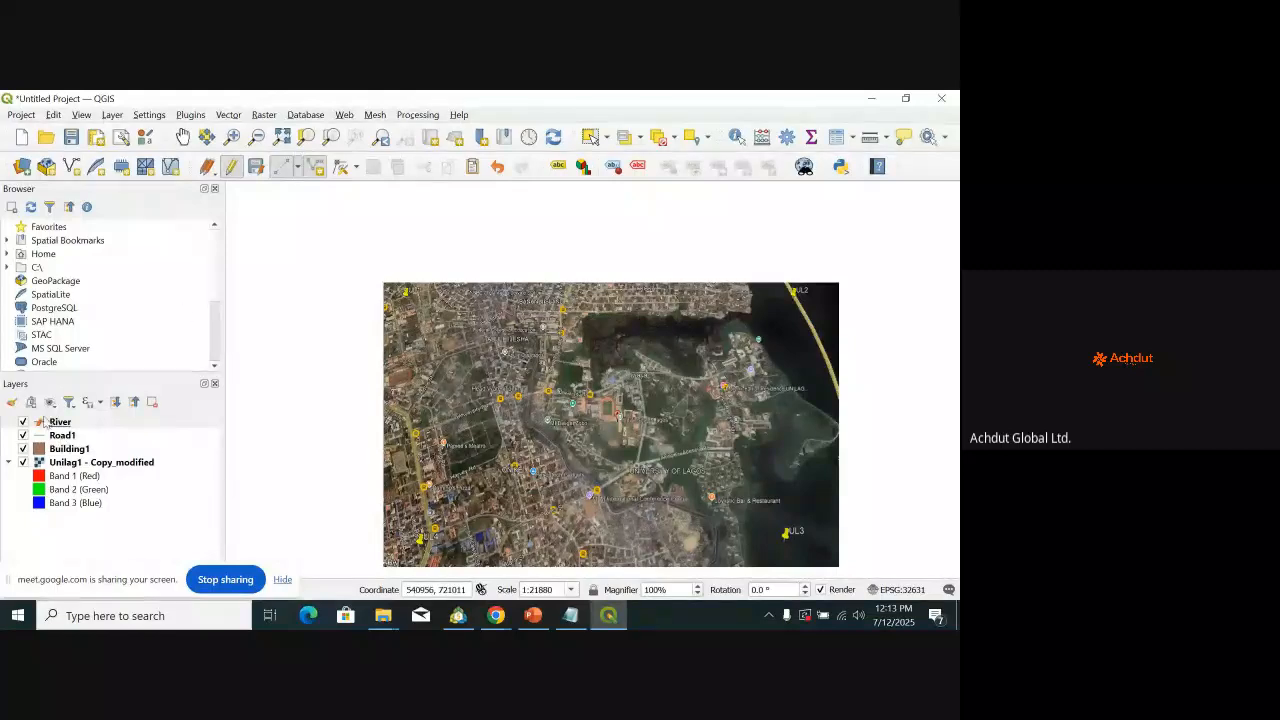
pyautogui.click(256, 172)
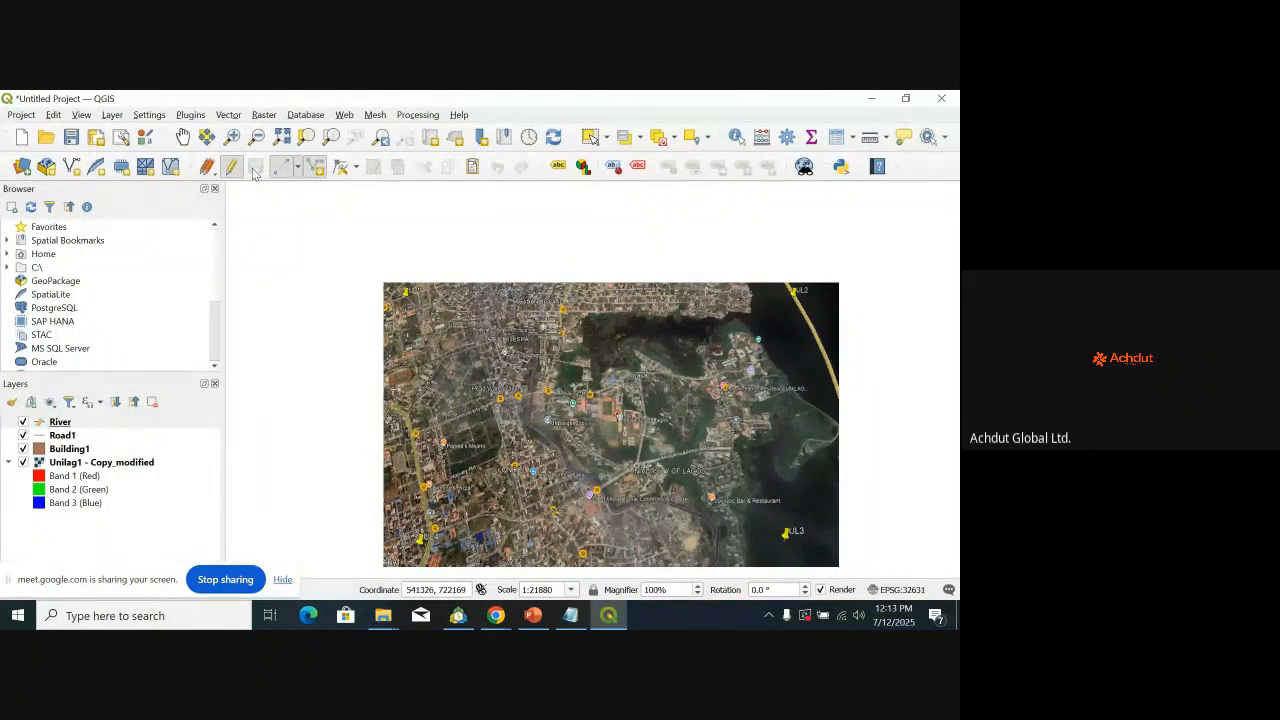
# Step: Enable editing on the Road1 layer and bring the University of Lagos area into view
pyautogui.click(66, 436)
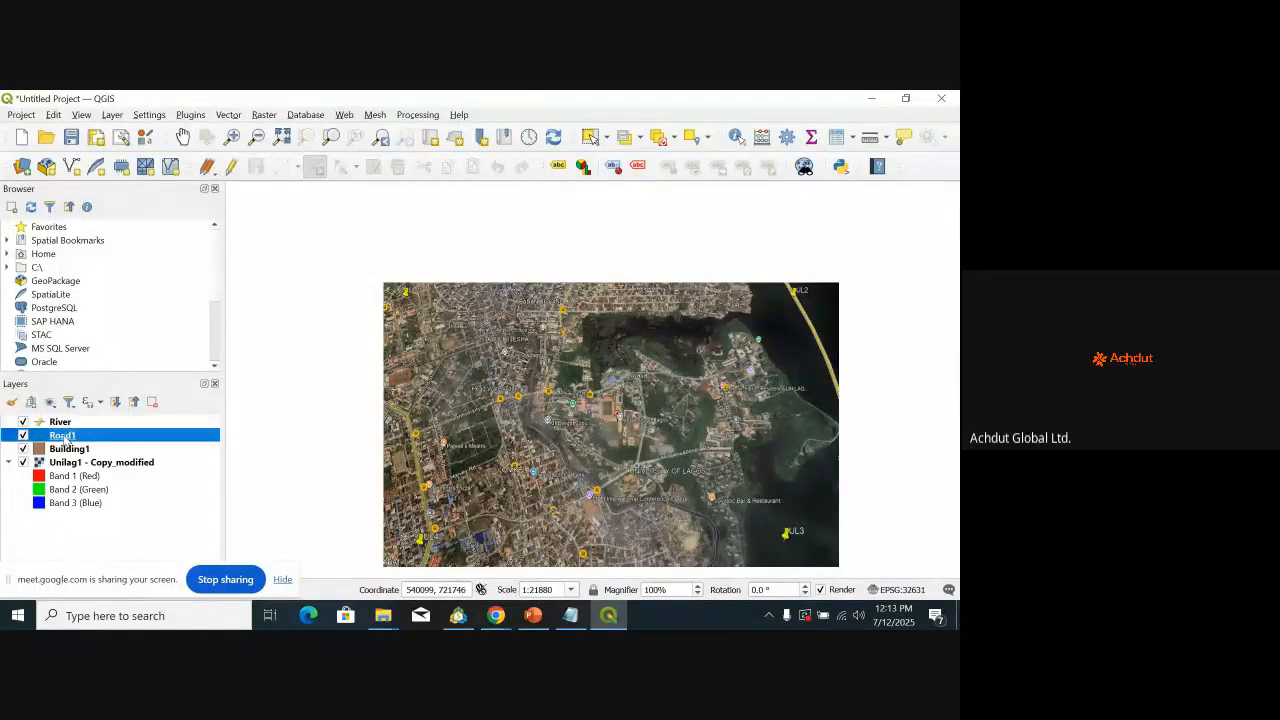
pyautogui.click(231, 168)
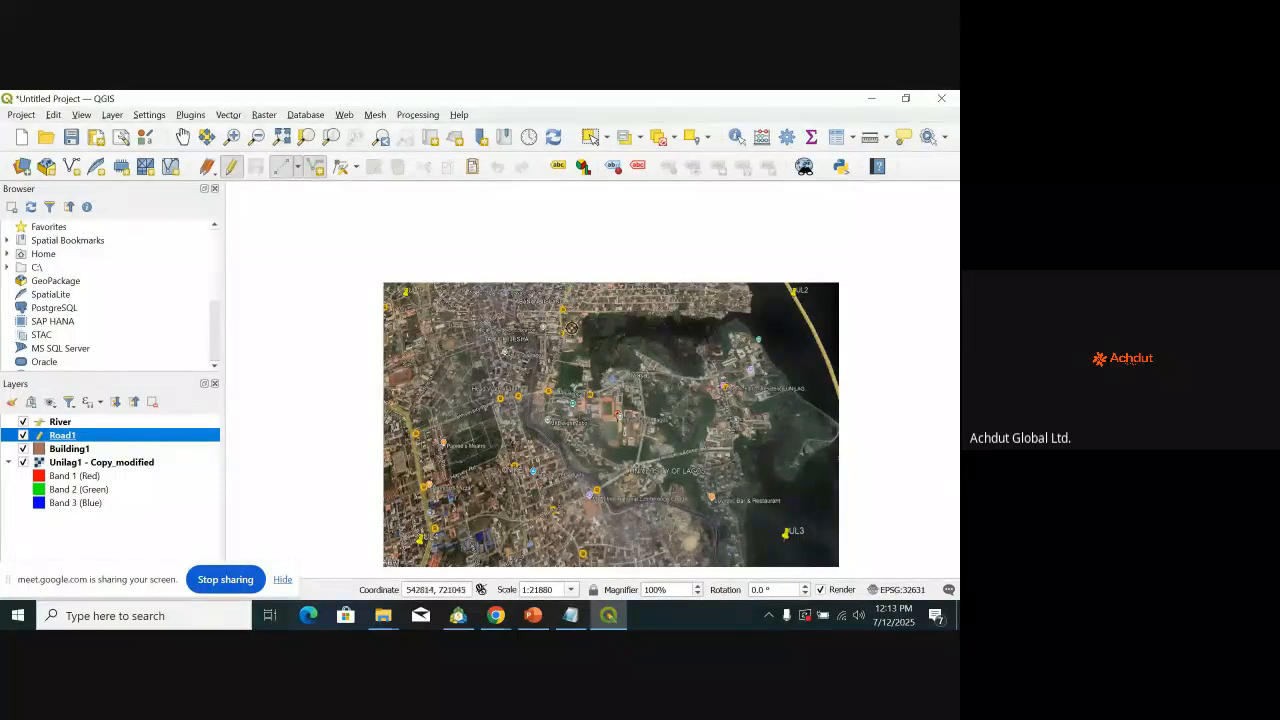
pyautogui.scroll(2, 592, 362)
pyautogui.scroll(-2, 594, 364)
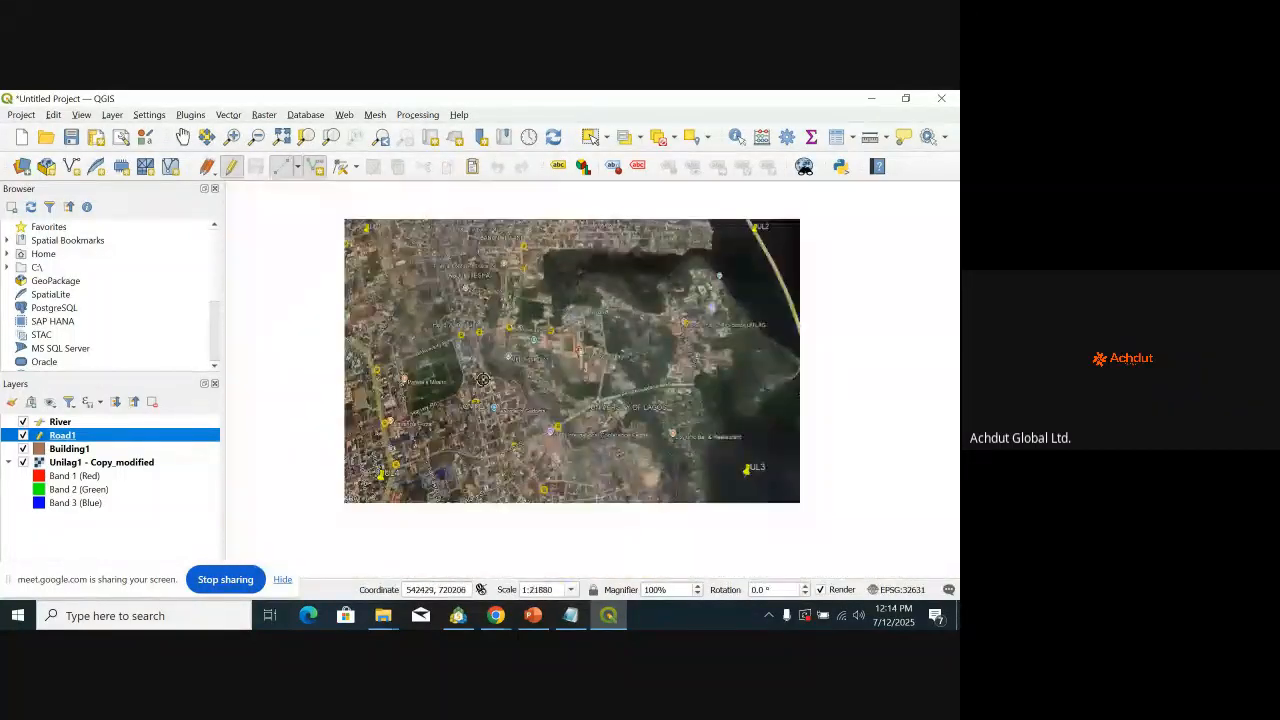
pyautogui.scroll(2, 482, 379)
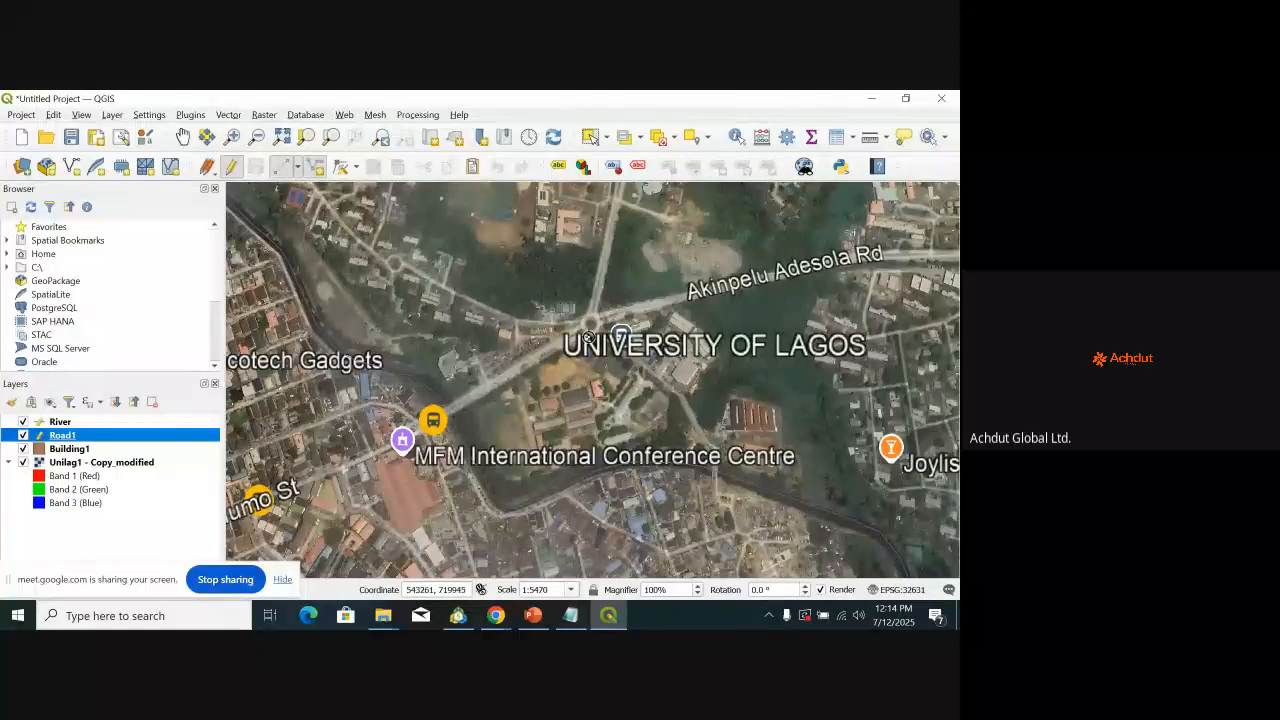
# Step: Enable editing on the Building1 layer and activate the Add Polygon Feature tool
pyautogui.press('Down')
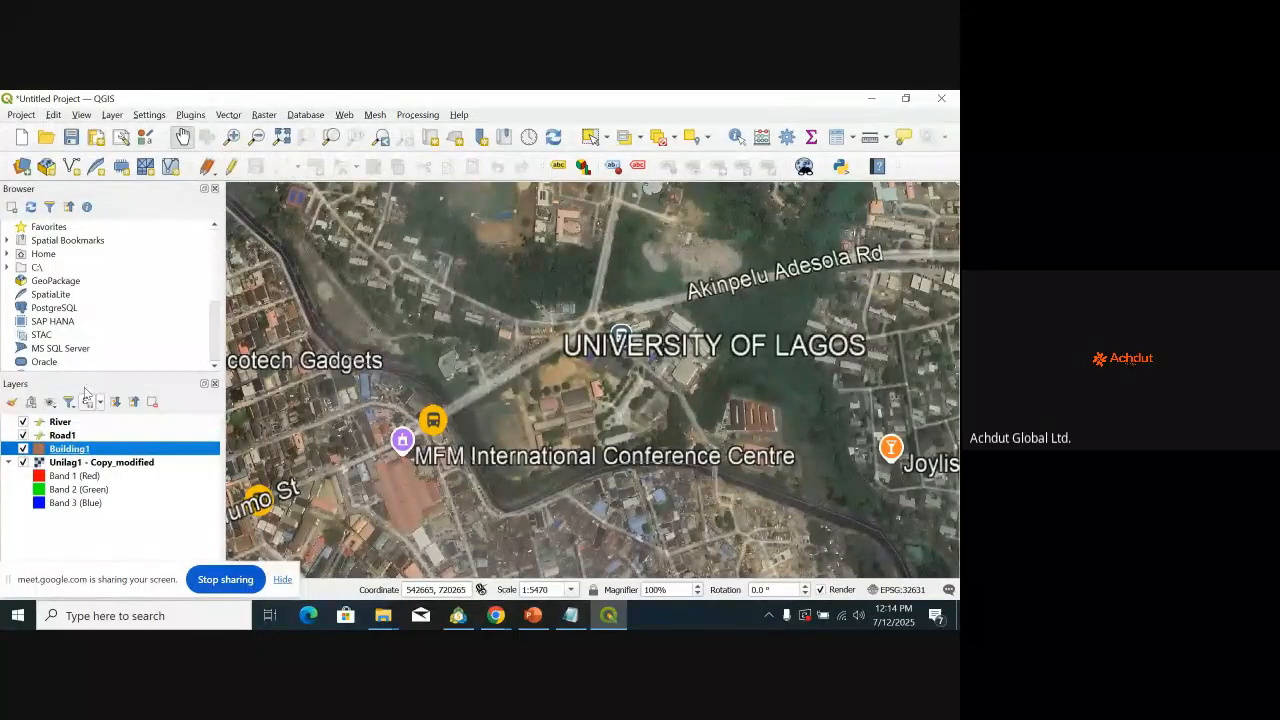
pyautogui.click(232, 167)
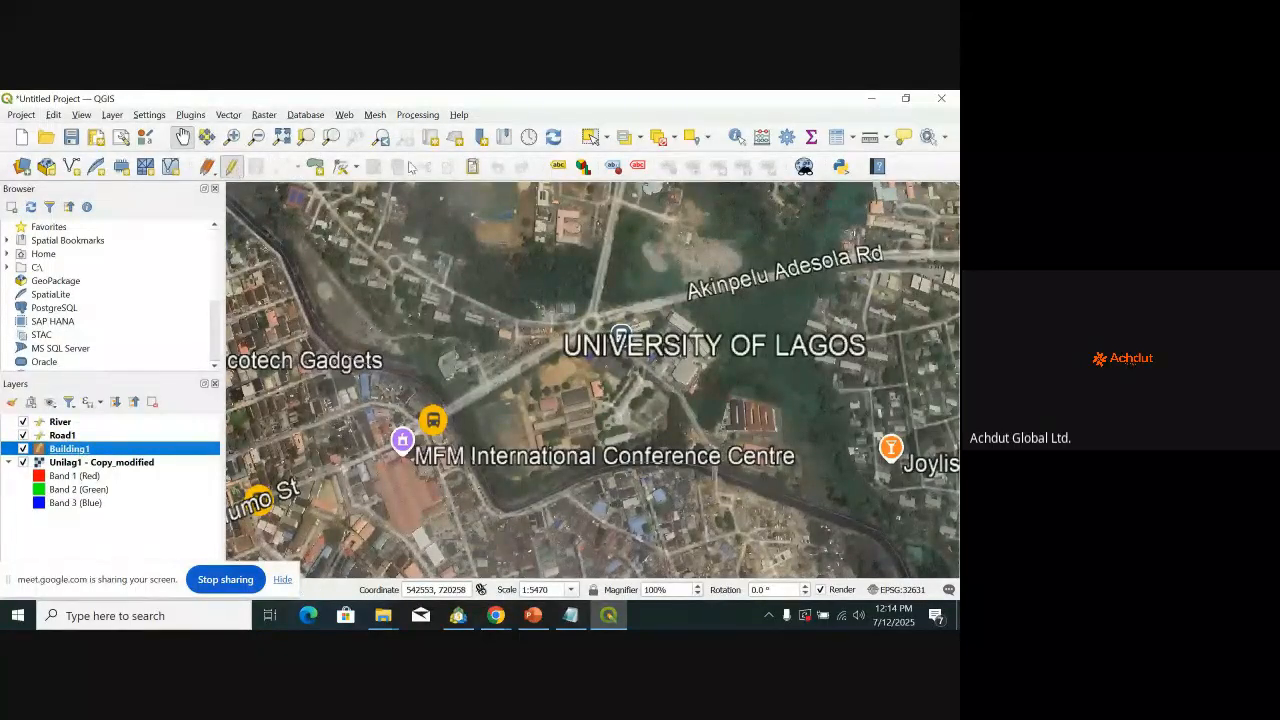
pyautogui.click(316, 168)
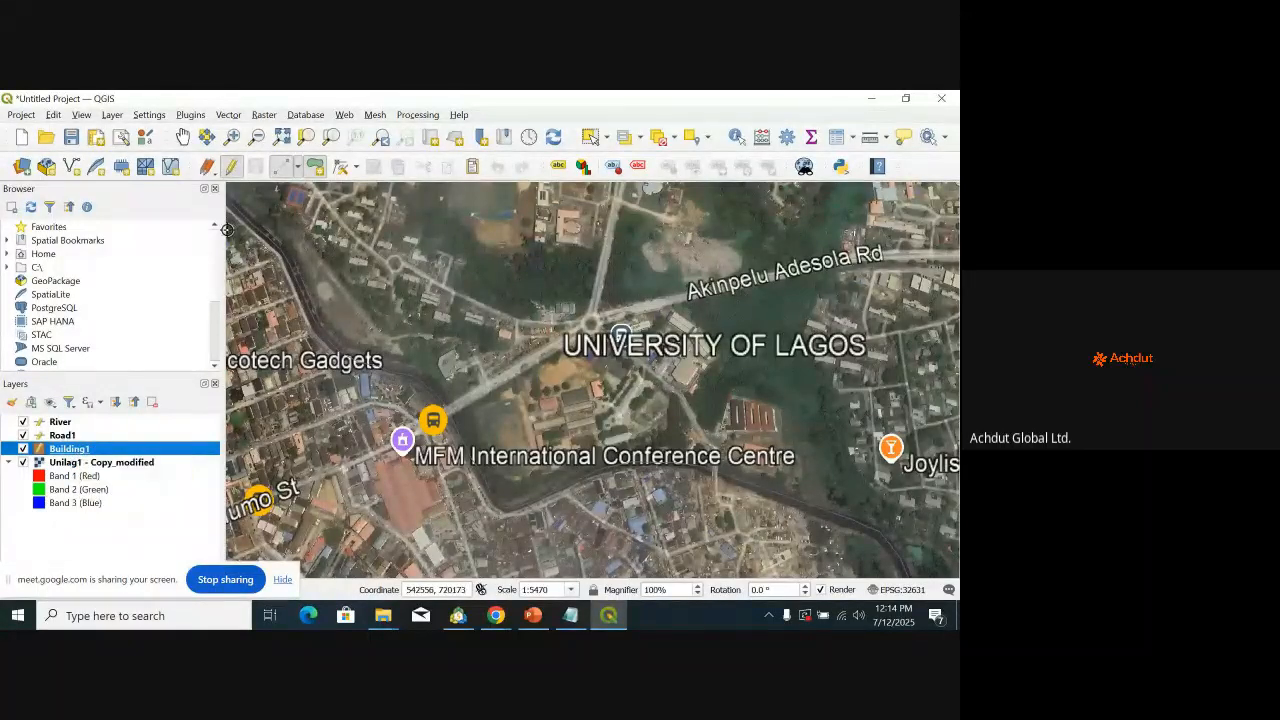
pyautogui.click(239, 170)
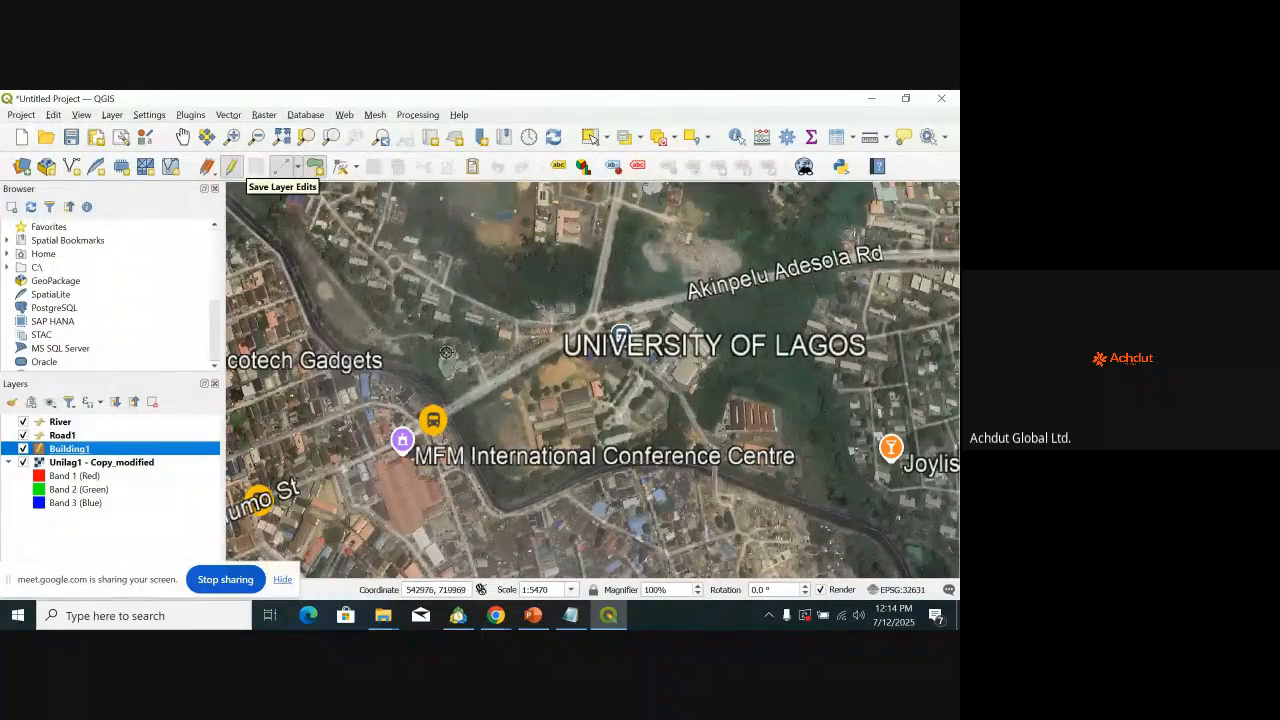
# Step: Outline the pink-roofed rectangular building south of the University of Lagos label as a four-corner polygon in the Building1 layer
pyautogui.scroll(2, 565, 423)
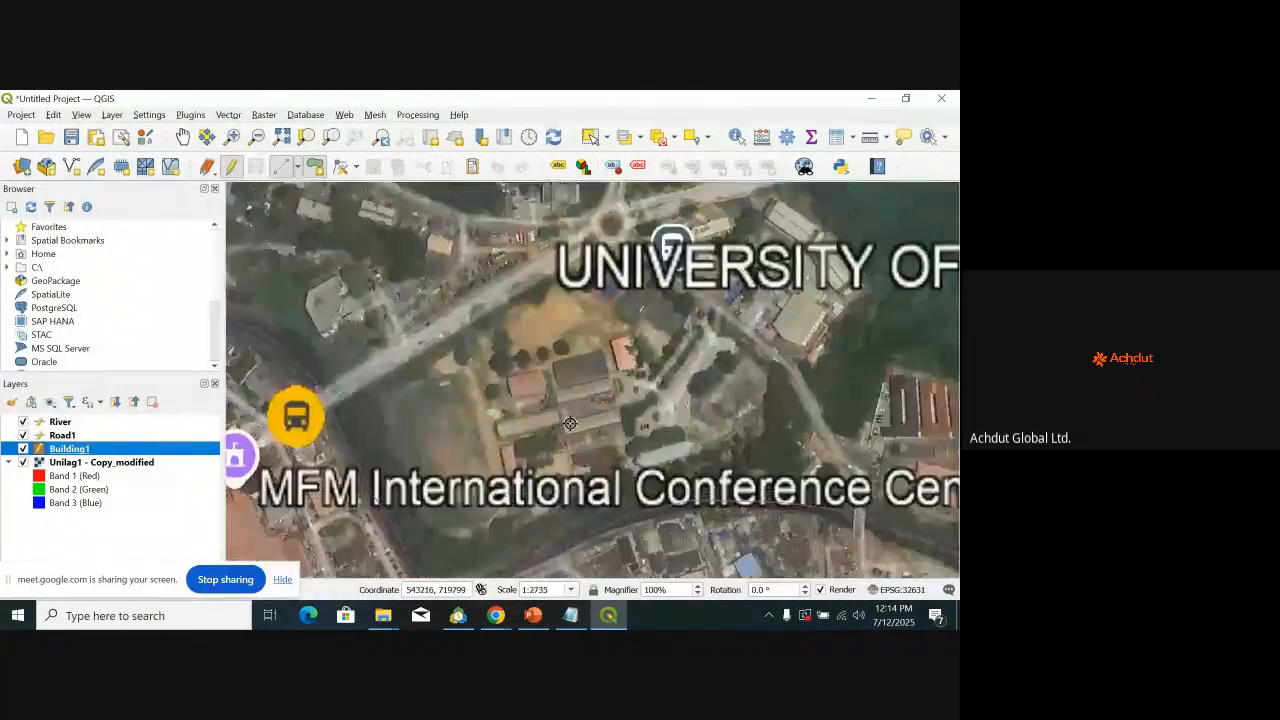
pyautogui.scroll(2, 448, 333)
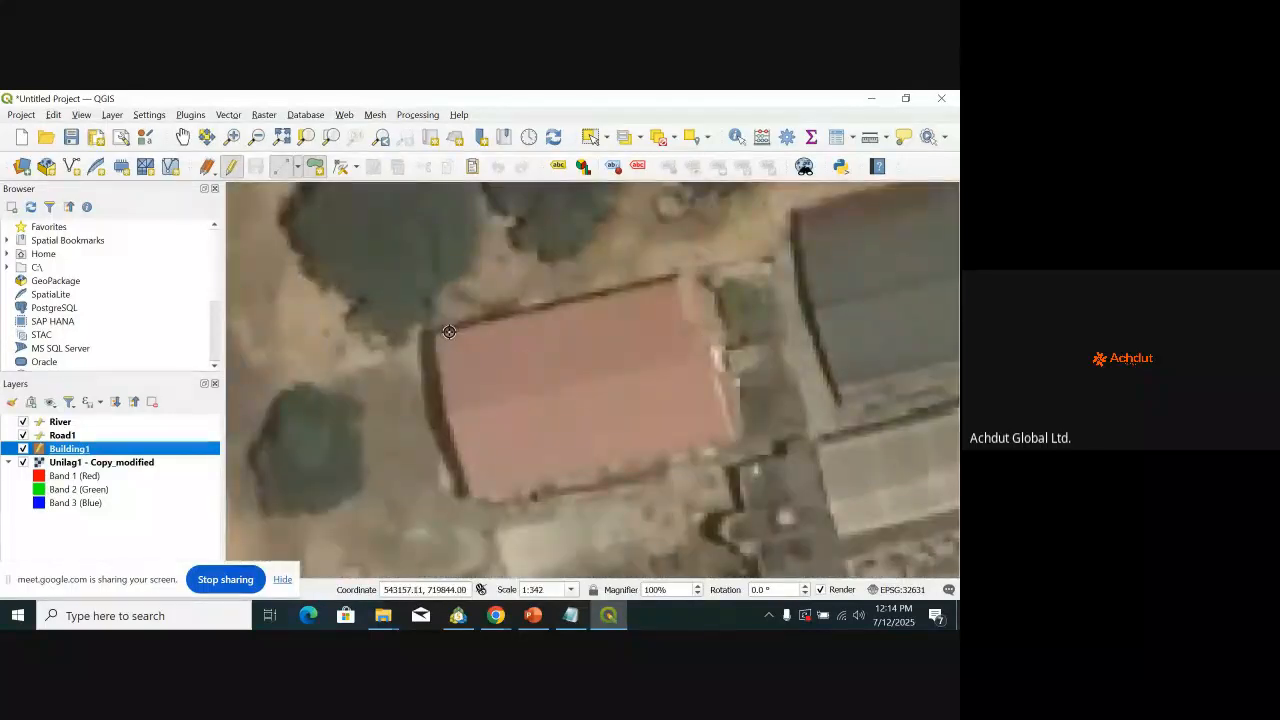
pyautogui.click(433, 333)
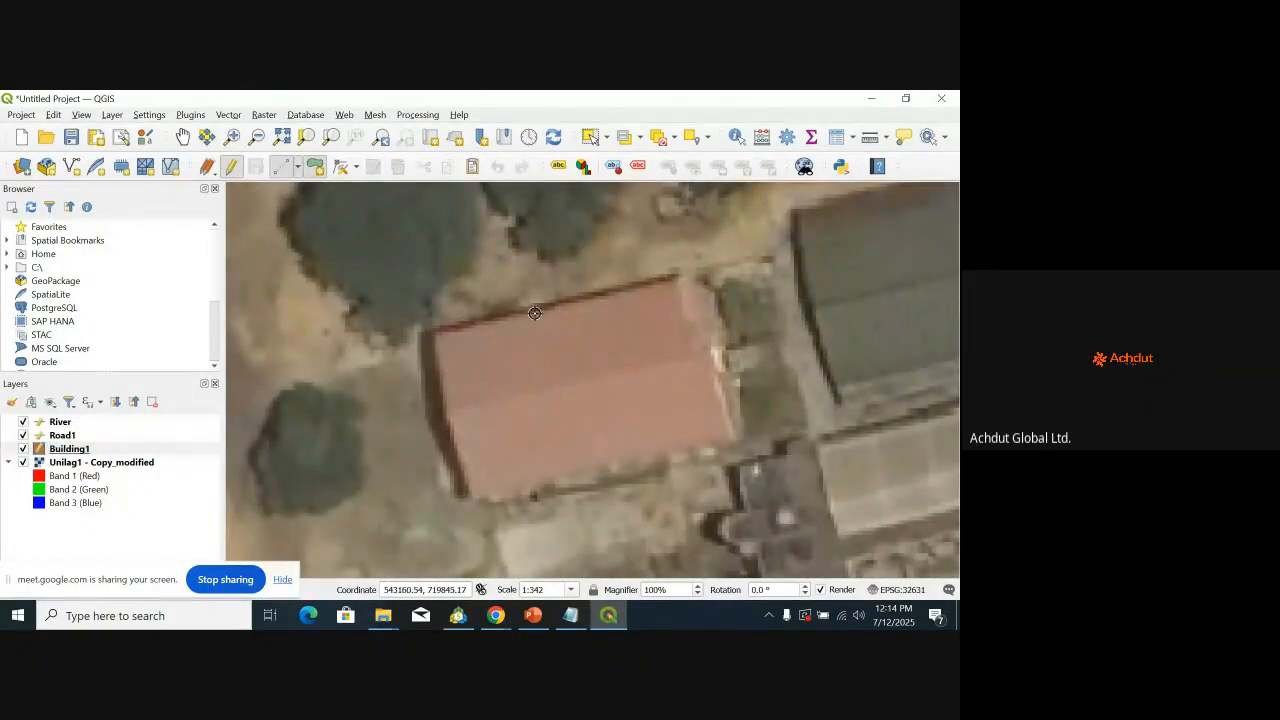
pyautogui.click(677, 277)
pyautogui.click(734, 438)
pyautogui.click(472, 503)
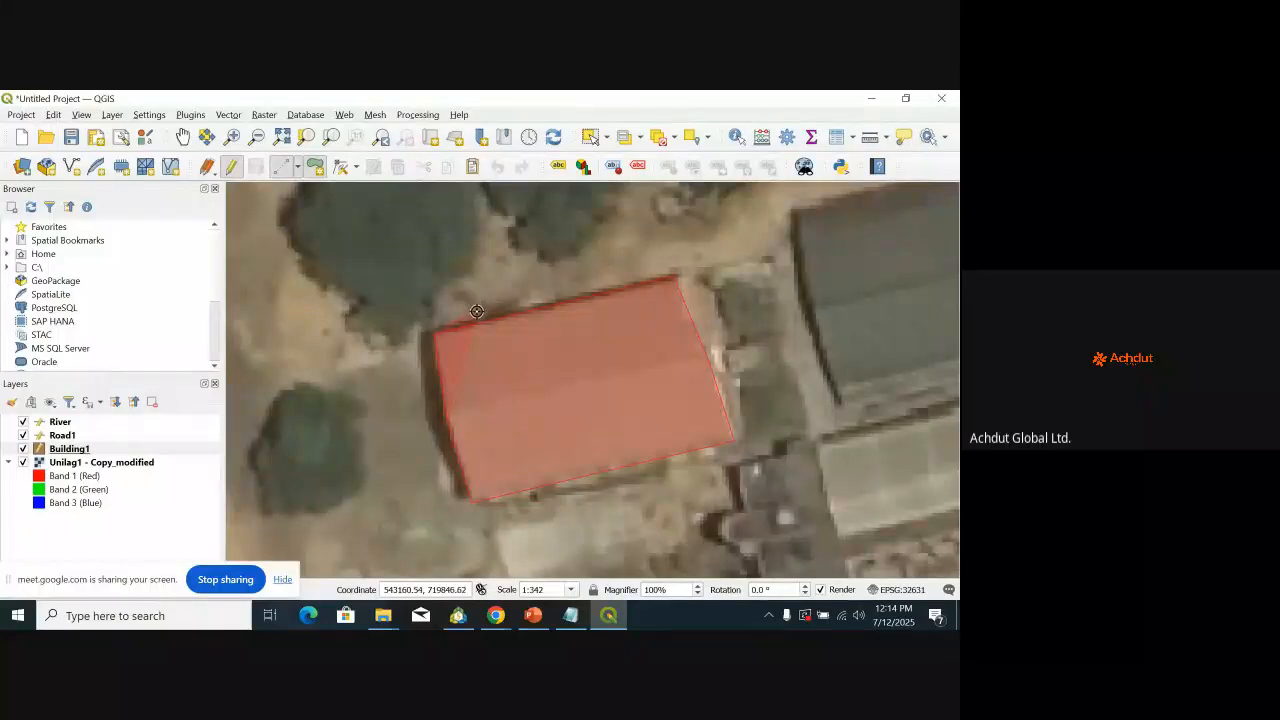
# Step: Finish the building polygon with id 1 and the name VCs
pyautogui.rightClick(447, 333)
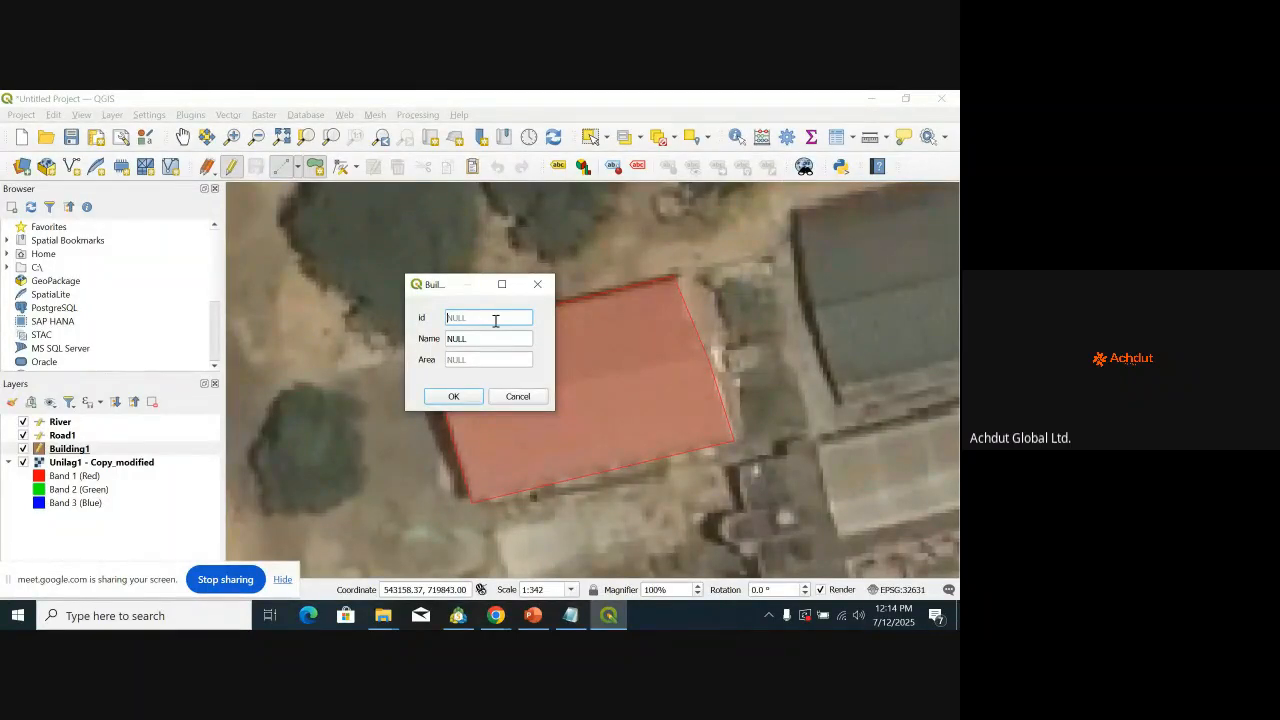
pyautogui.write('1')
pyautogui.click(500, 332)
pyautogui.write('VCs')
pyautogui.click(456, 397)
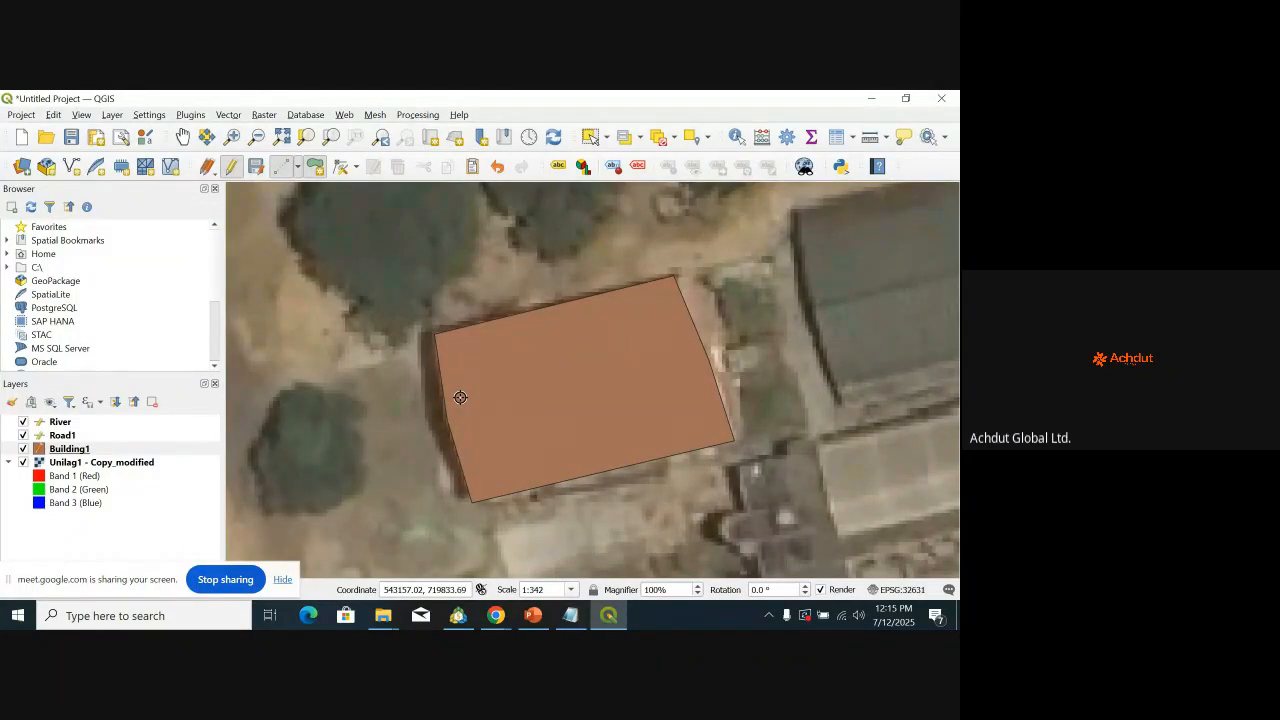
# Step: Trace the outline of the large irregular grey-roofed building northwest of the main road, including its notched east side
pyautogui.scroll(1, 445, 385)
pyautogui.scroll(-4, 495, 363)
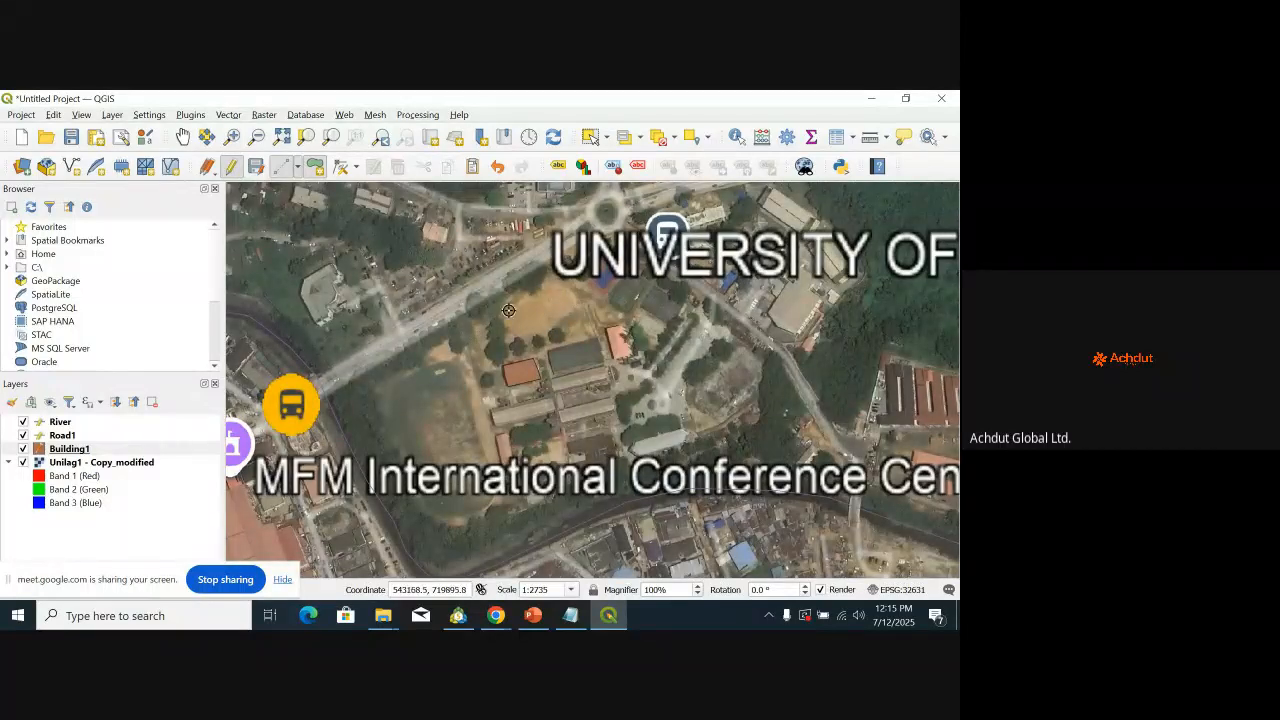
pyautogui.scroll(2, 317, 273)
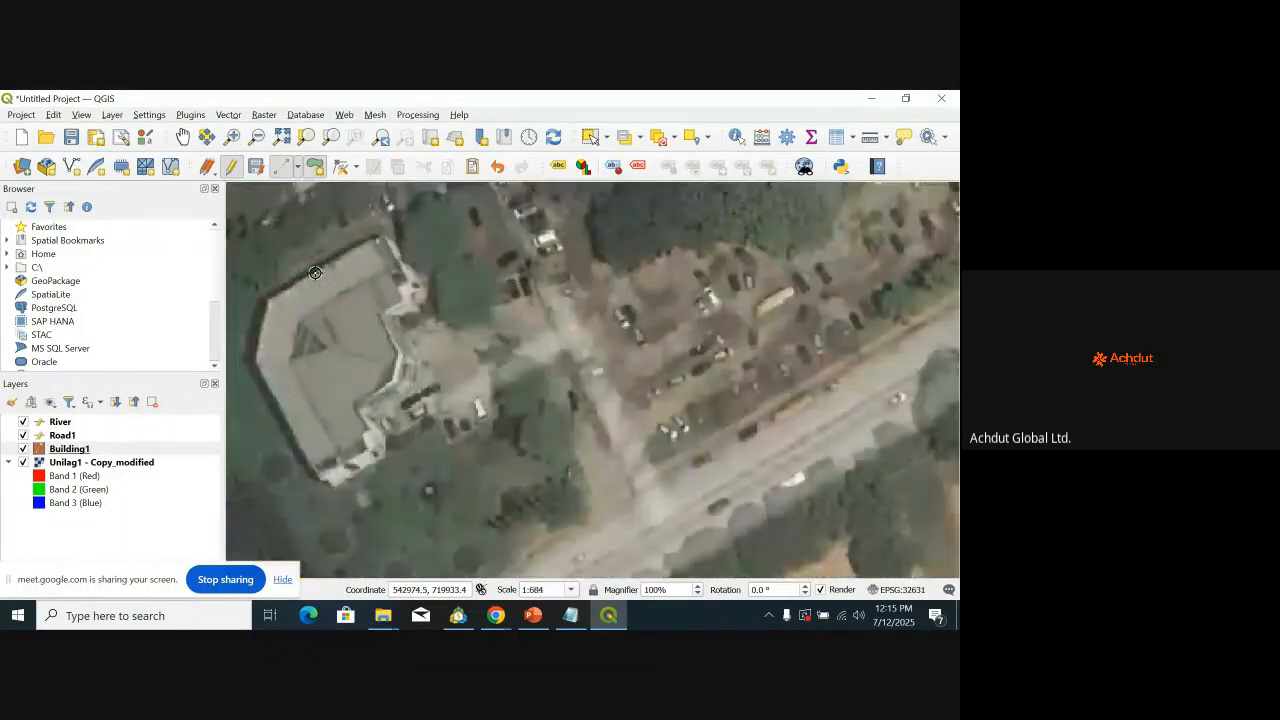
pyautogui.click(269, 300)
pyautogui.click(380, 235)
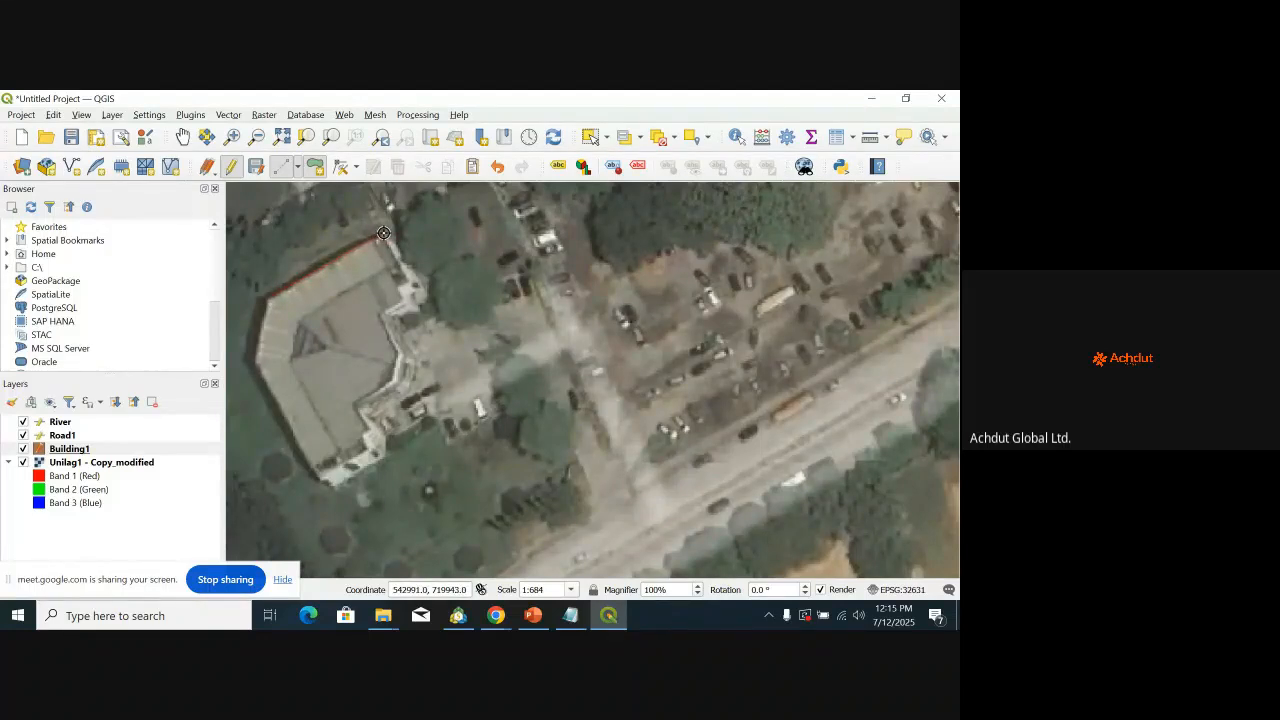
pyautogui.click(406, 285)
pyautogui.click(407, 303)
pyautogui.click(381, 313)
pyautogui.click(396, 380)
pyautogui.click(359, 405)
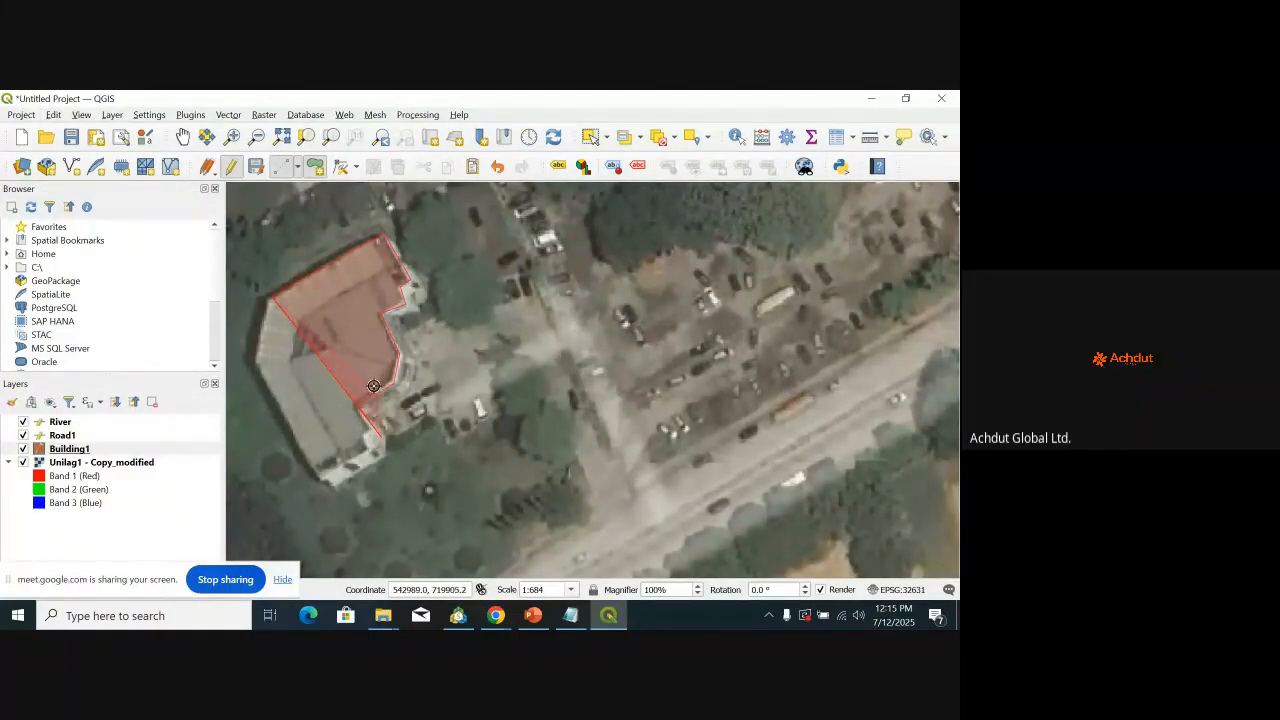
pyautogui.click(383, 456)
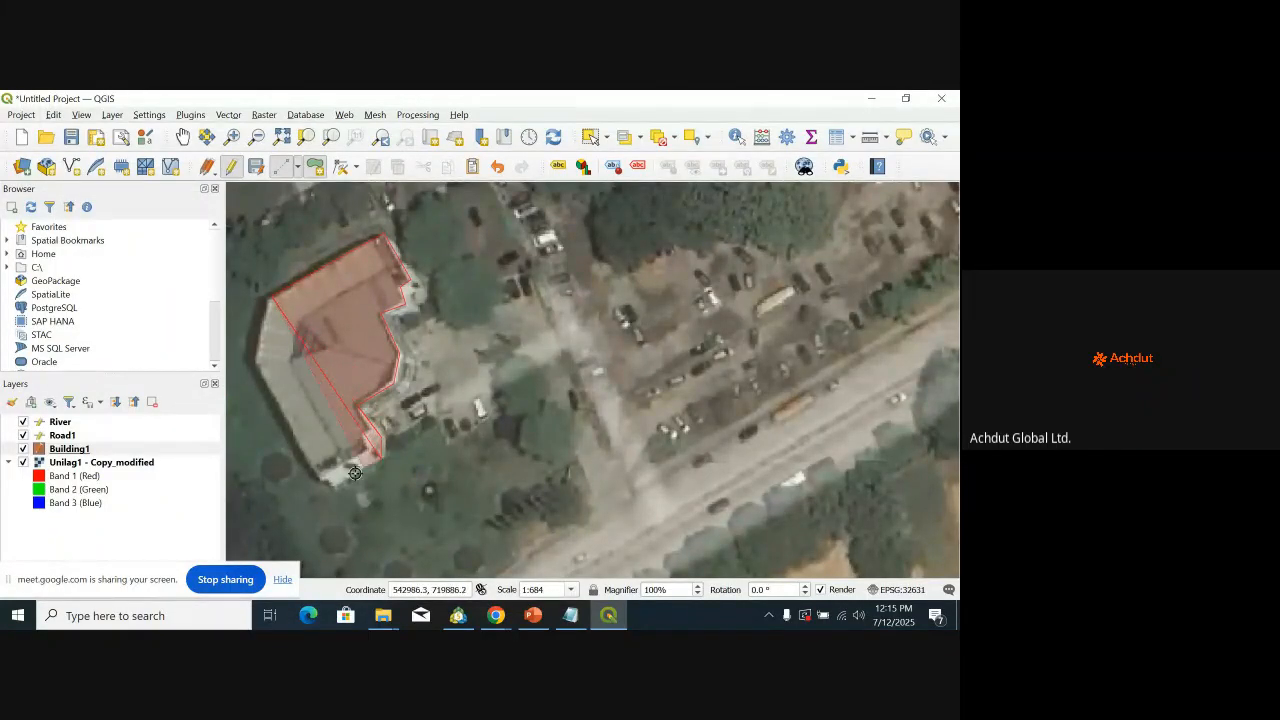
pyautogui.click(325, 476)
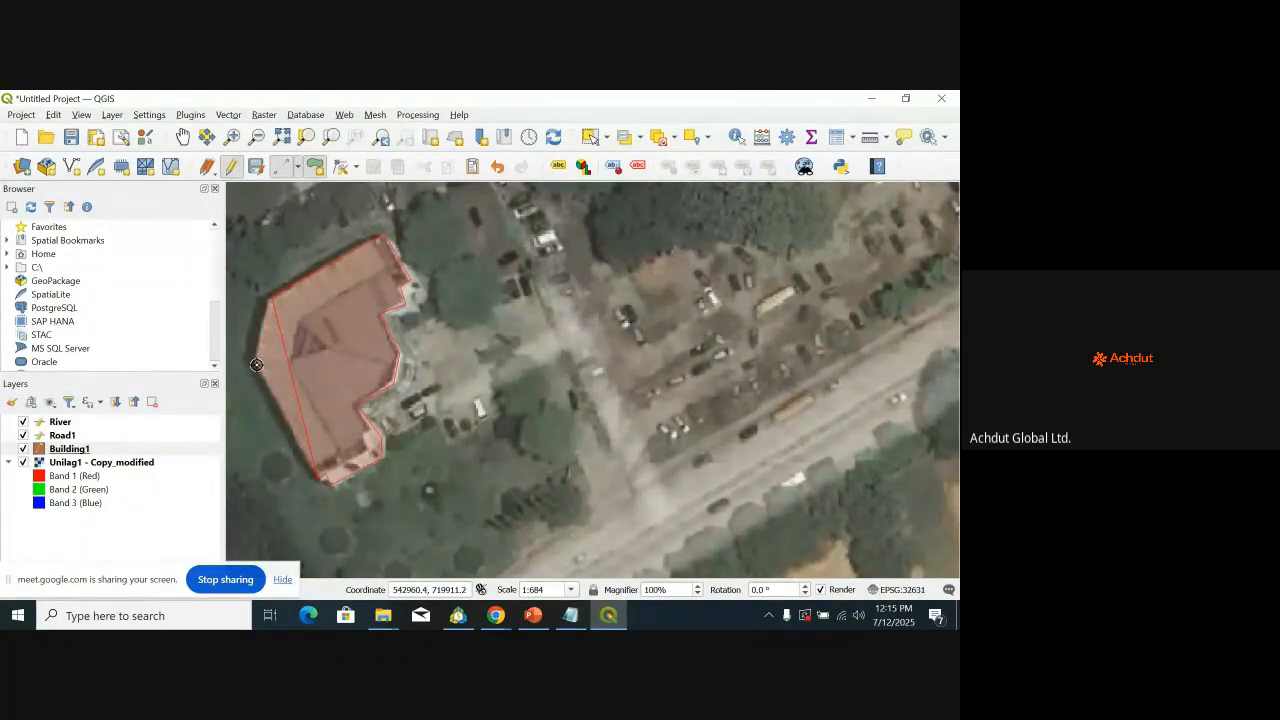
pyautogui.click(258, 362)
# Step: Finish the irregular building polygon with id 2 and the name Senate
pyautogui.rightClick(293, 325)
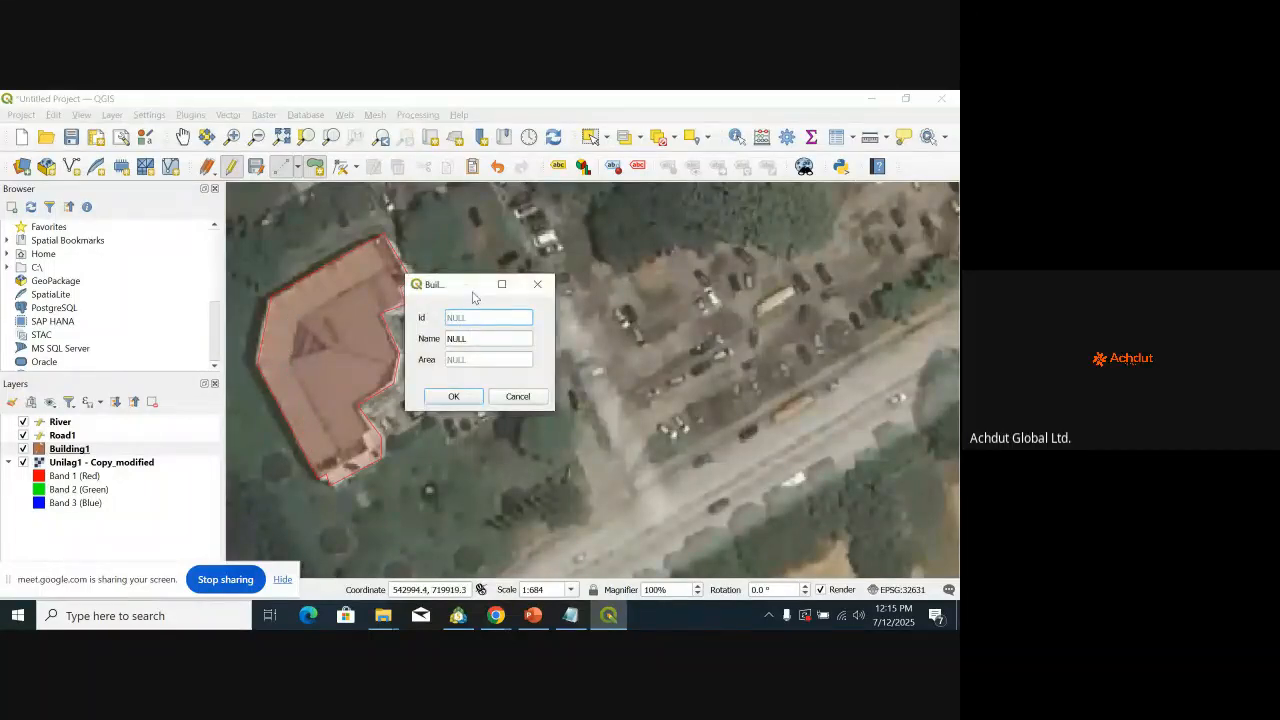
pyautogui.write('2')
pyautogui.click(474, 333)
pyautogui.write('Senate')
pyautogui.click(467, 397)
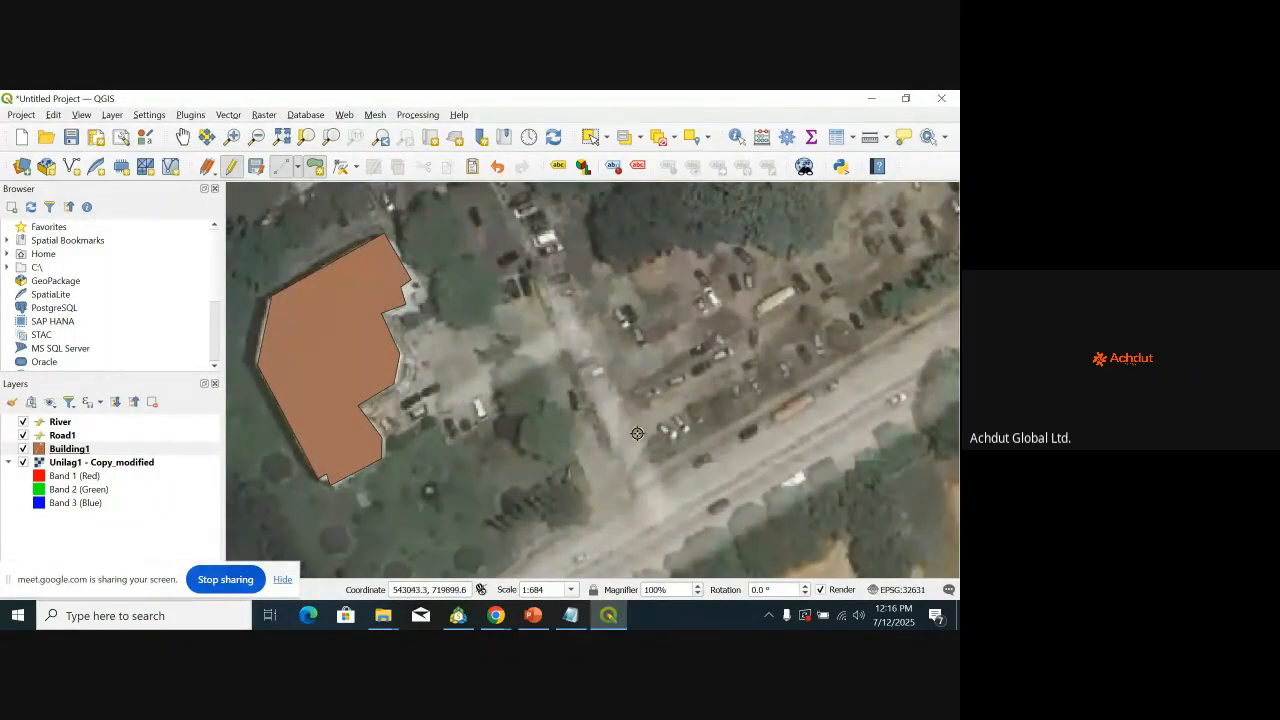
# Step: Save the edits made to the Building1 layer and paste the copied feature into it
pyautogui.scroll(2, 578, 408)
pyautogui.scroll(-6, 578, 408)
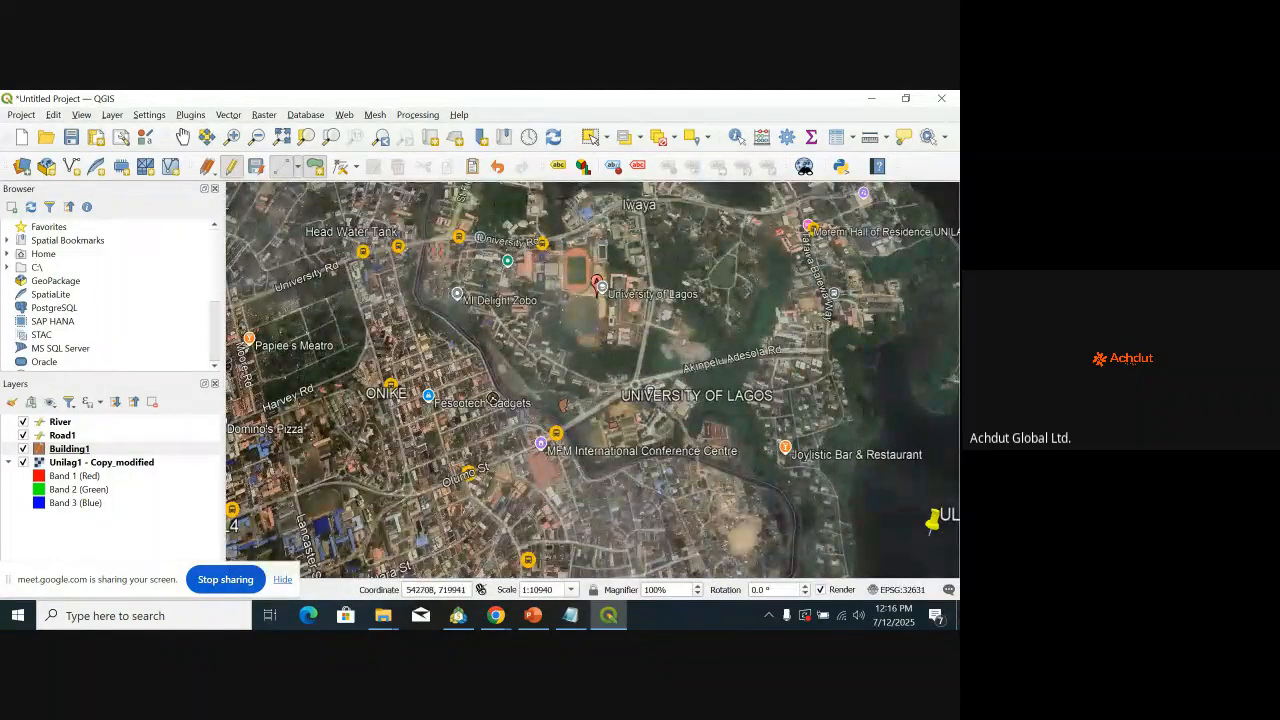
pyautogui.scroll(-1, 673, 375)
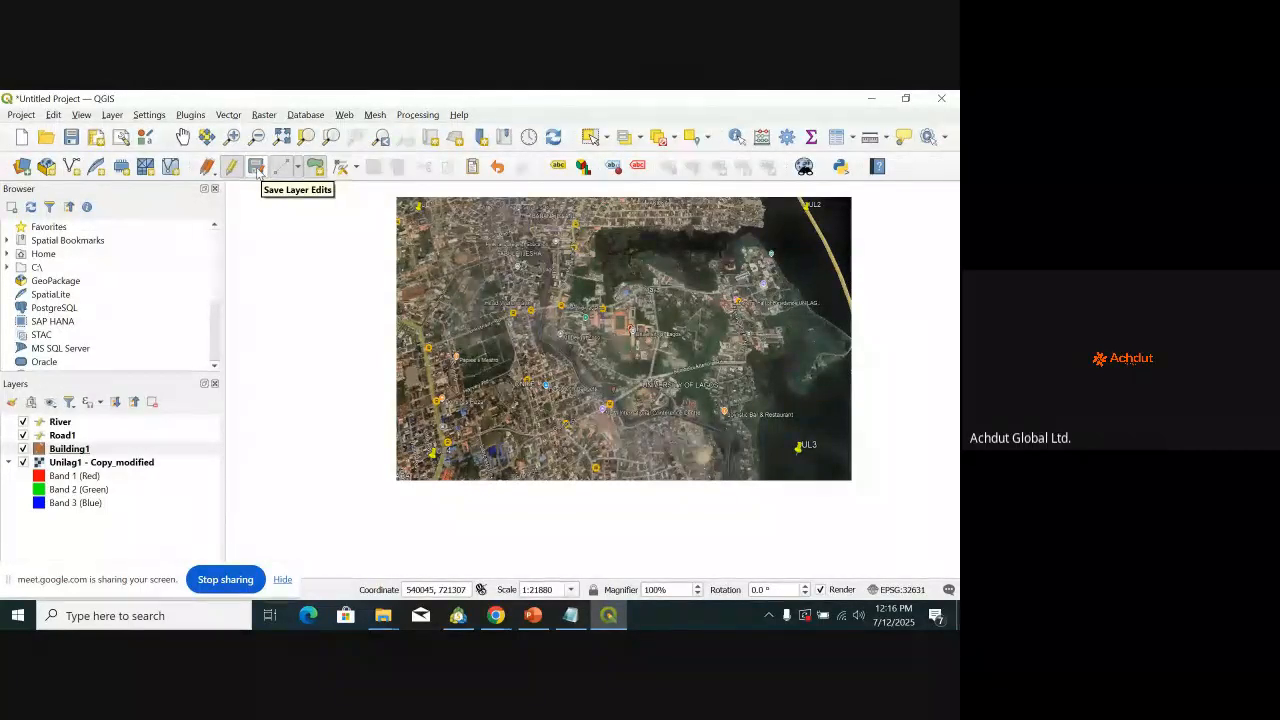
pyautogui.click(257, 170)
pyautogui.click(473, 167)
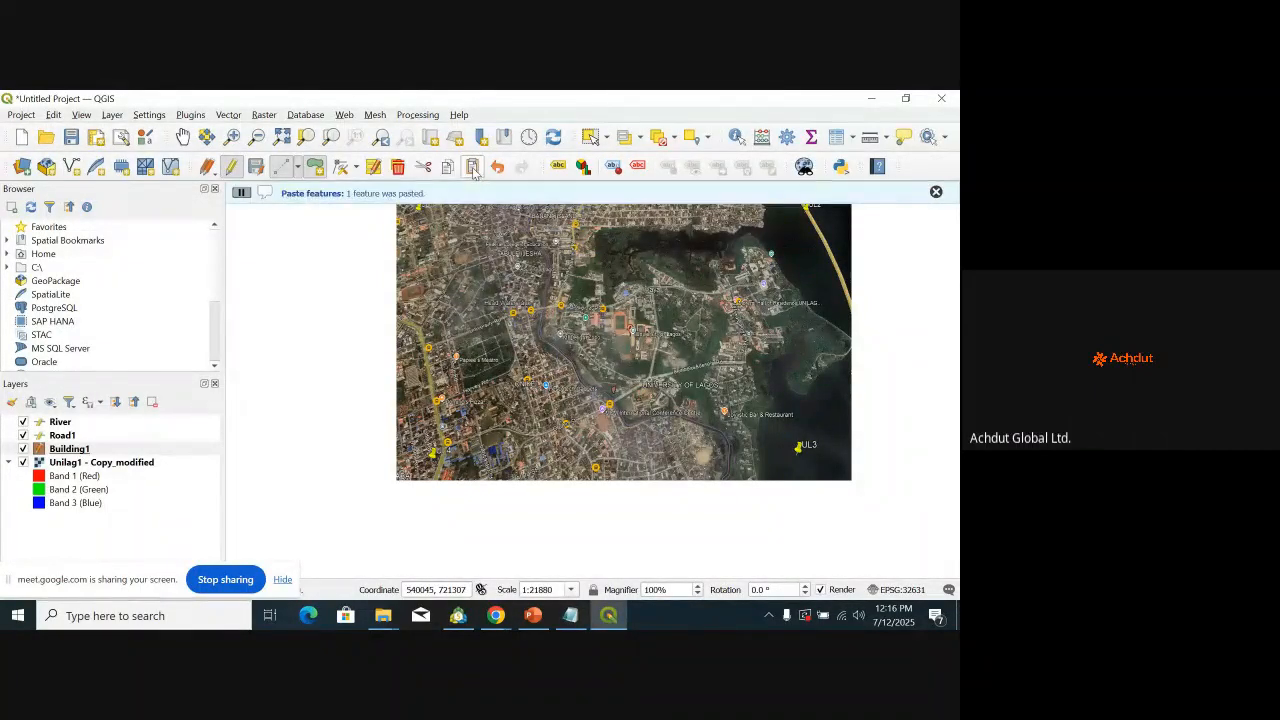
pyautogui.click(936, 192)
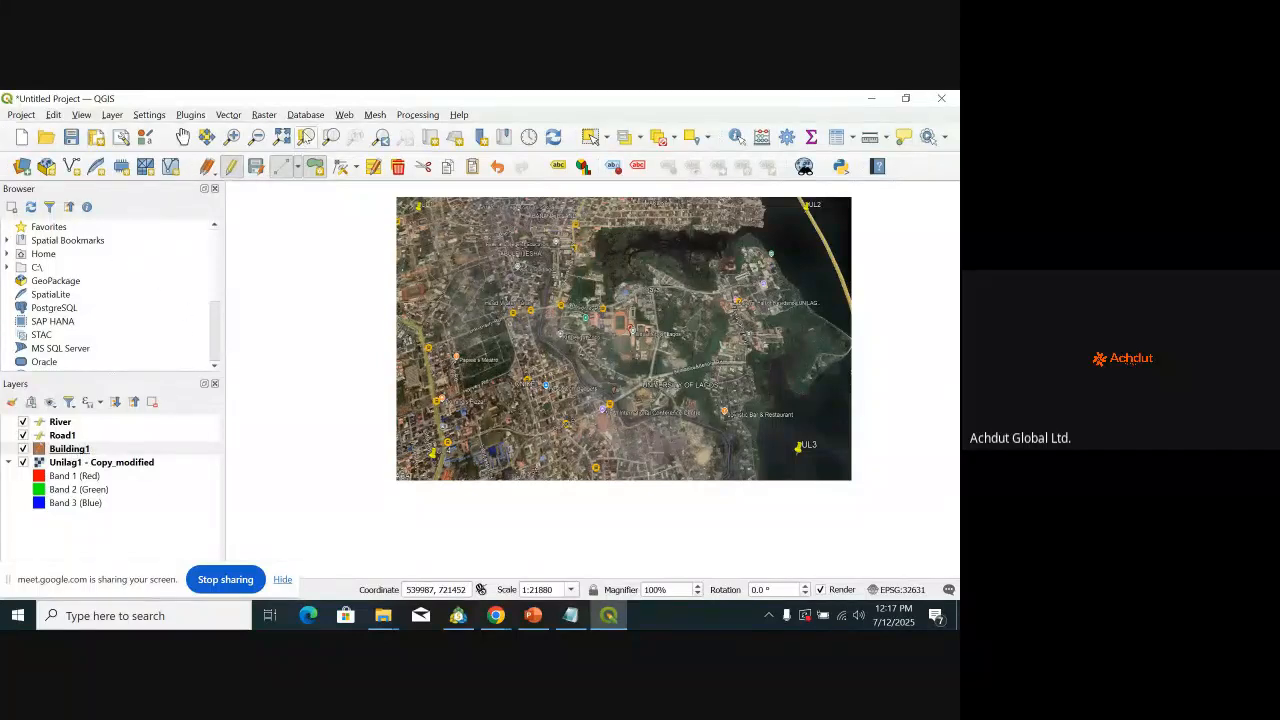
# Step: Set up a new polygon shapefile layer named Boundary in the project CRS EPSG:32631 - WGS 84 / UTM zone 31N
pyautogui.click(117, 116)
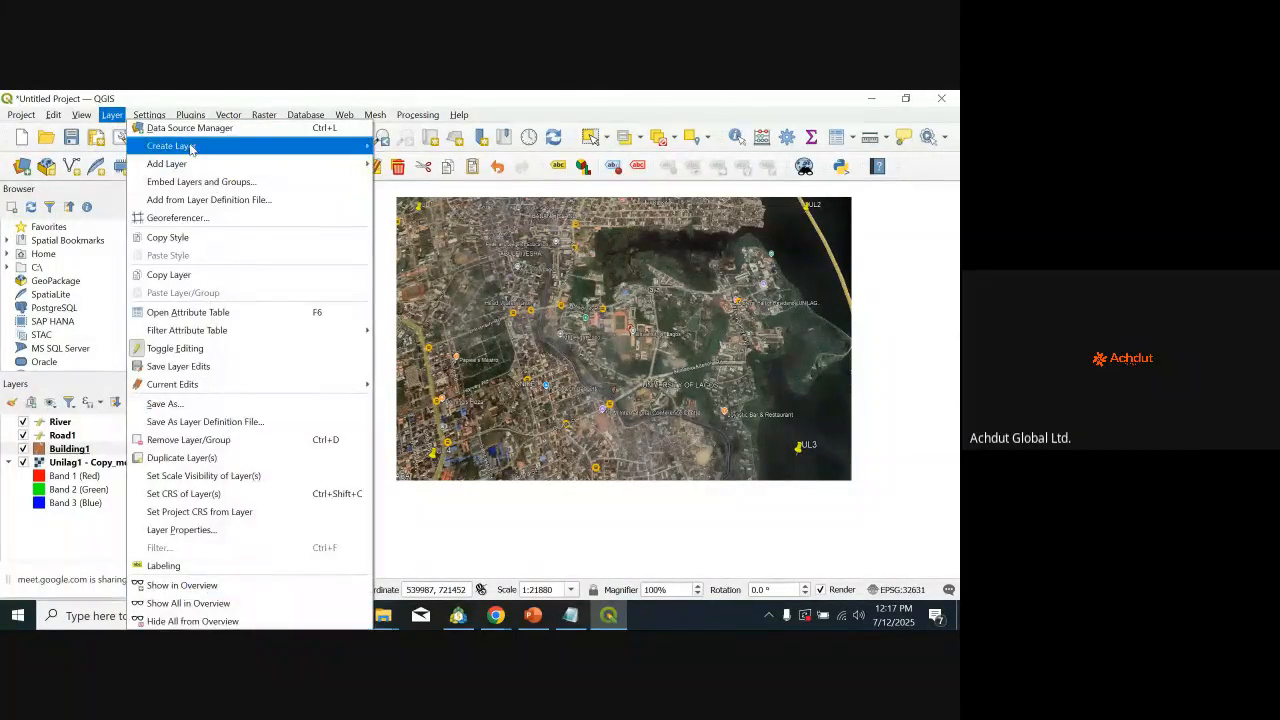
pyautogui.moveTo(194, 150)
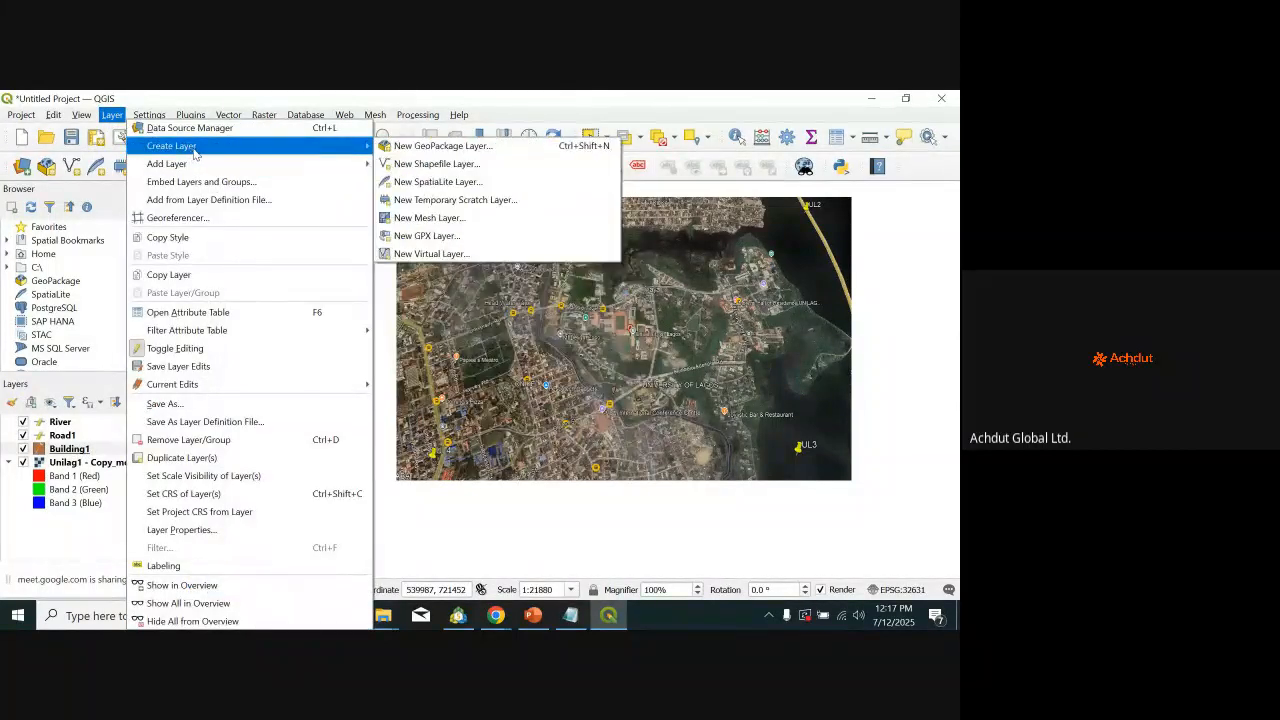
pyautogui.click(432, 164)
pyautogui.click(402, 128)
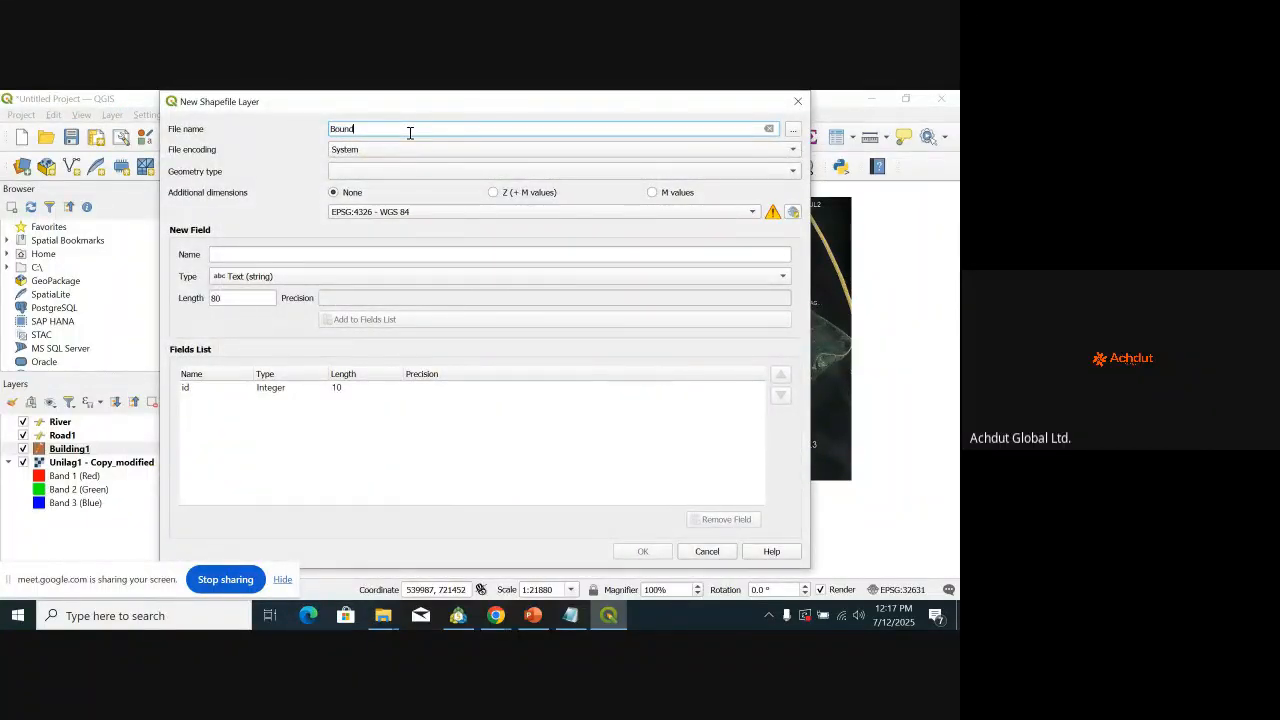
pyautogui.click(579, 171)
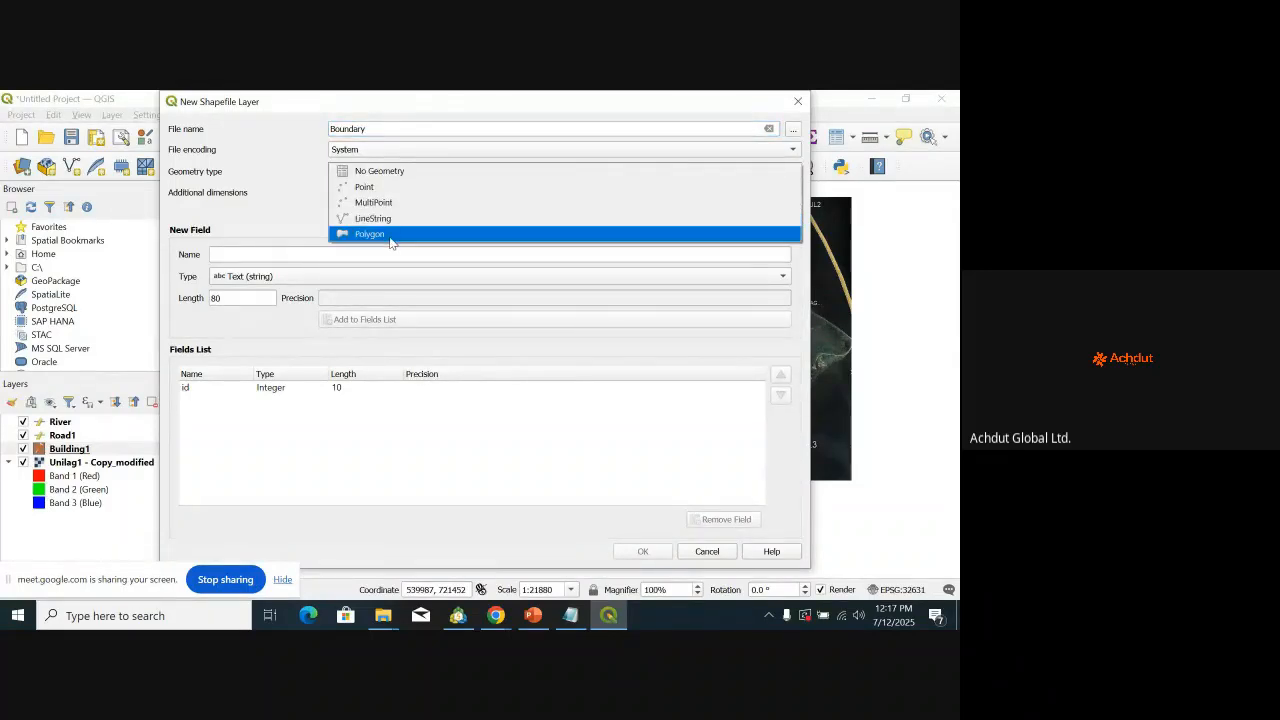
pyautogui.click(392, 234)
pyautogui.click(480, 213)
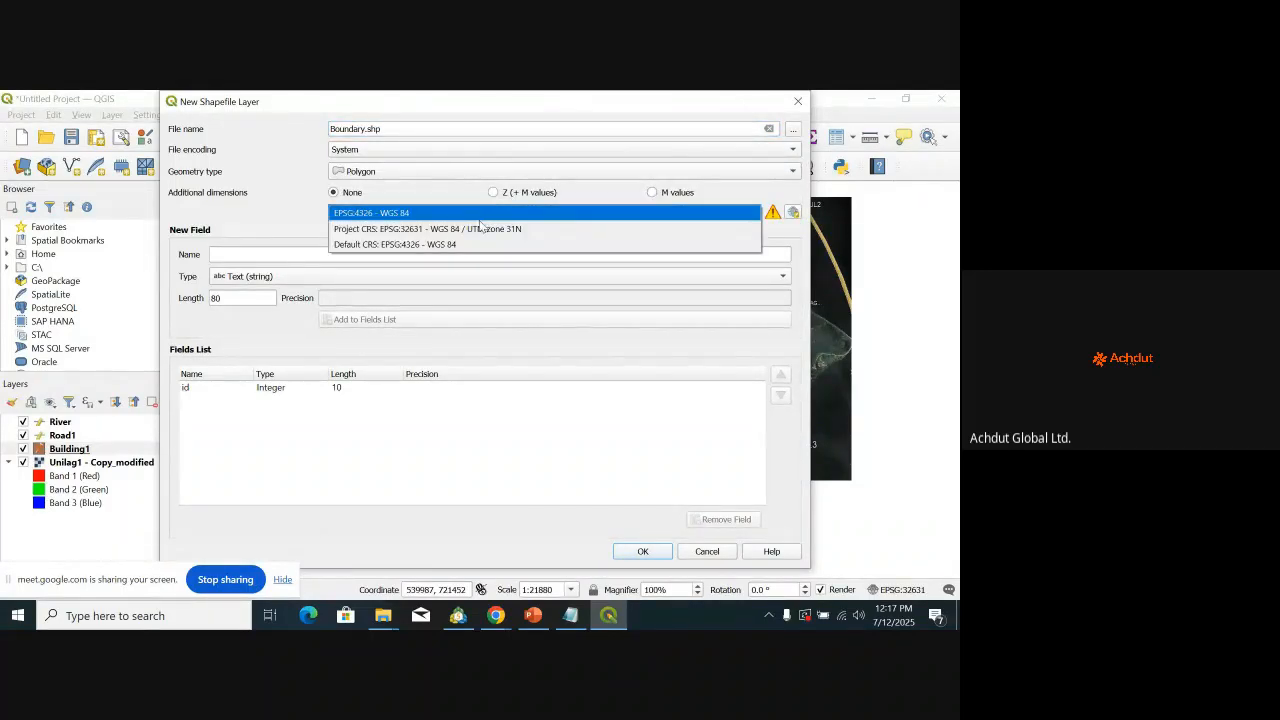
pyautogui.click(480, 225)
# Step: Add a text field called Name with length 80 and create the Boundary layer
pyautogui.click(323, 255)
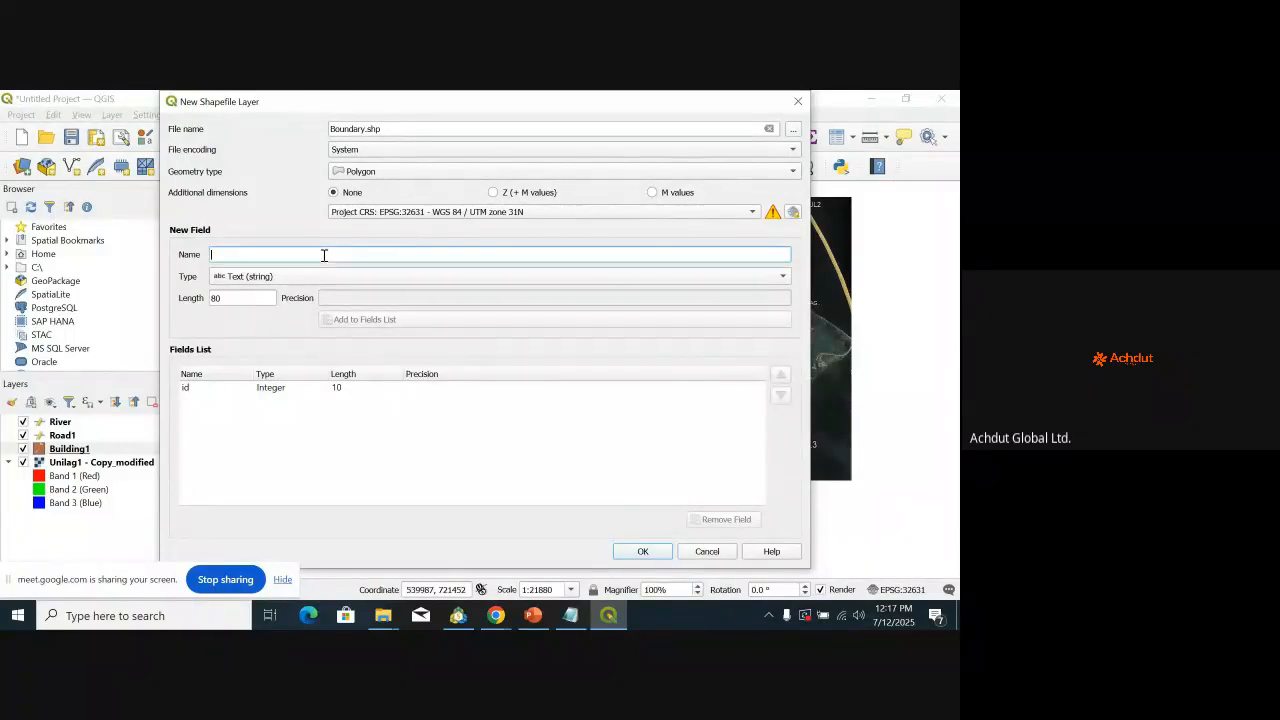
pyautogui.write('Nam')
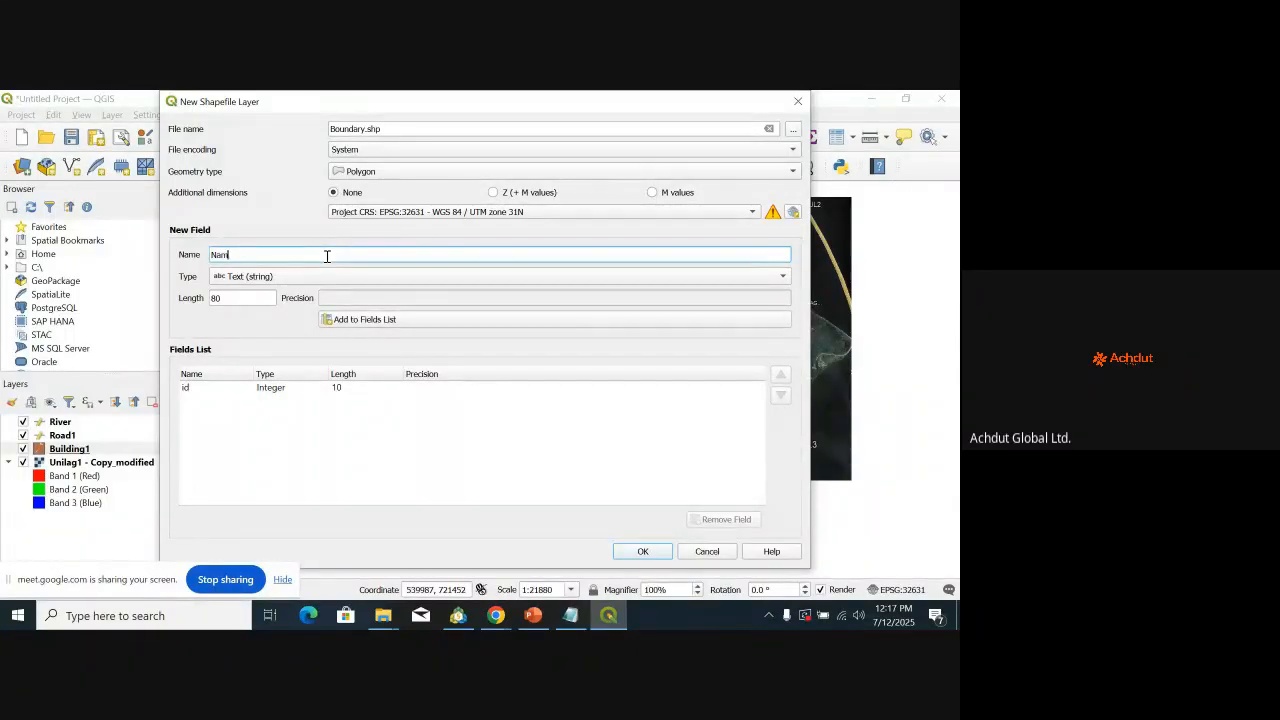
pyautogui.write('e')
pyautogui.click(462, 320)
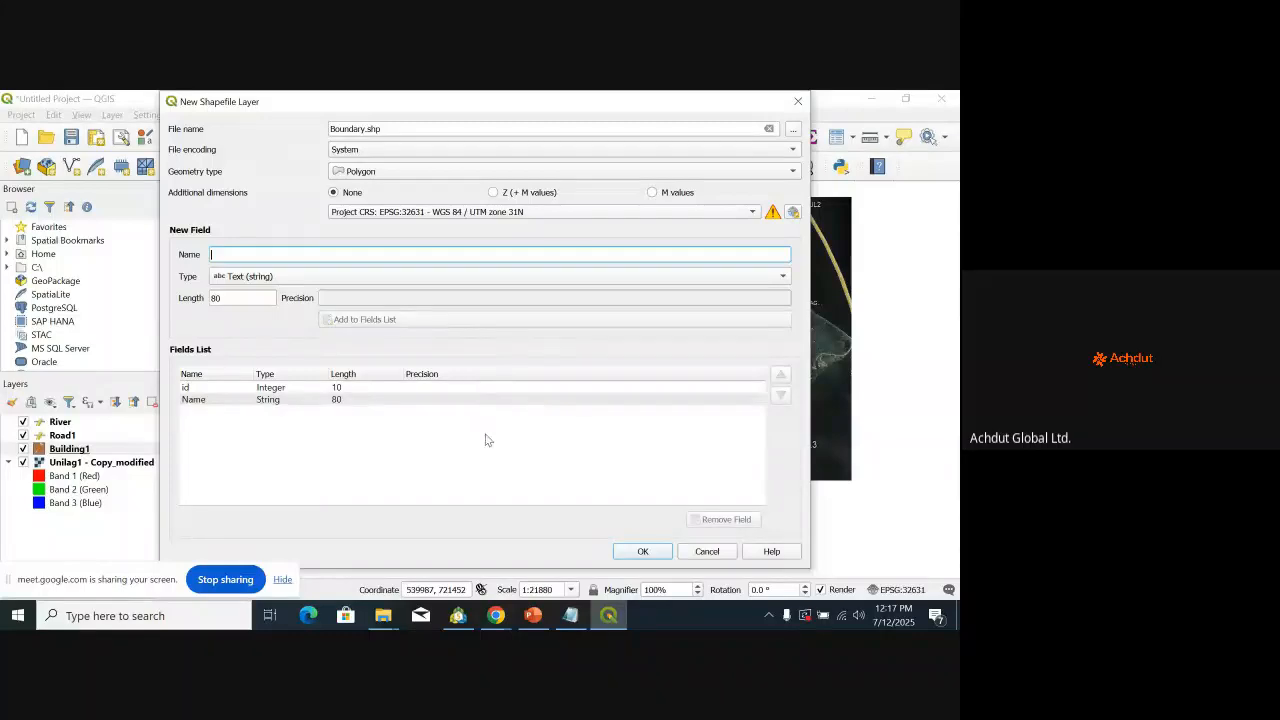
pyautogui.click(643, 552)
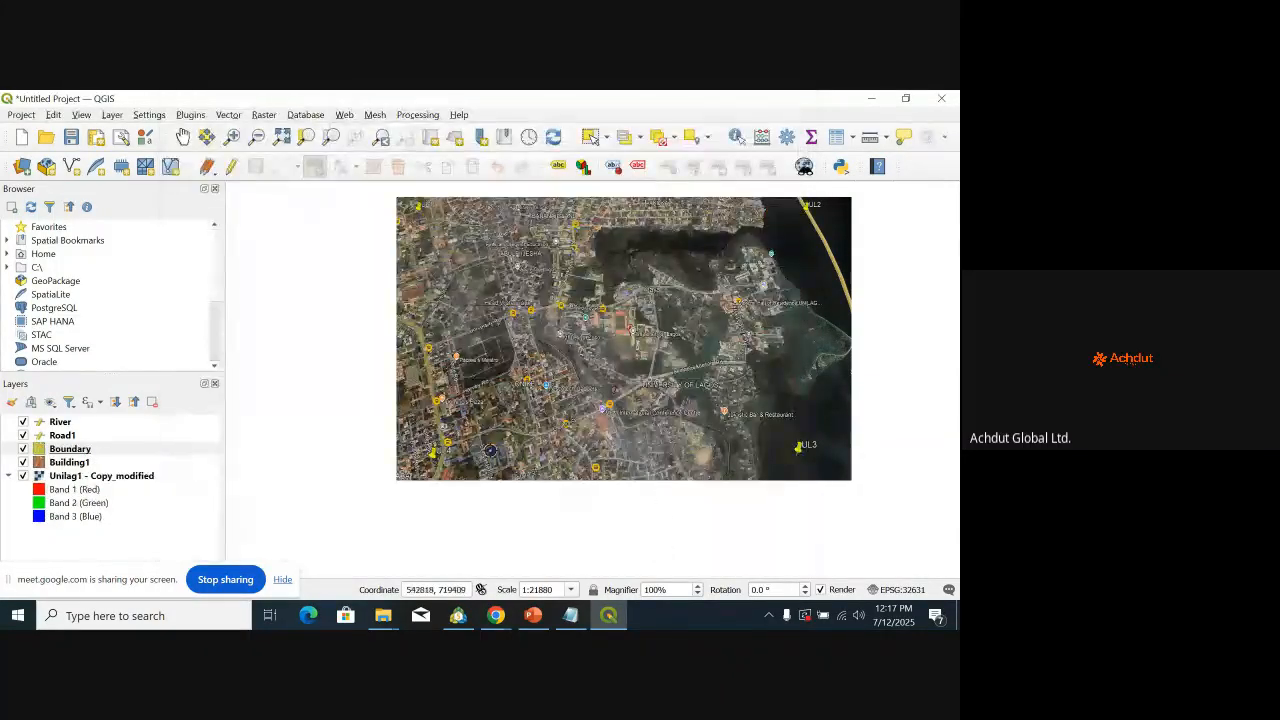
# Step: Enable editing on the Boundary layer and draw a four-corner polygon around the edges of the Unilag image
pyautogui.click(100, 450)
pyautogui.click(231, 167)
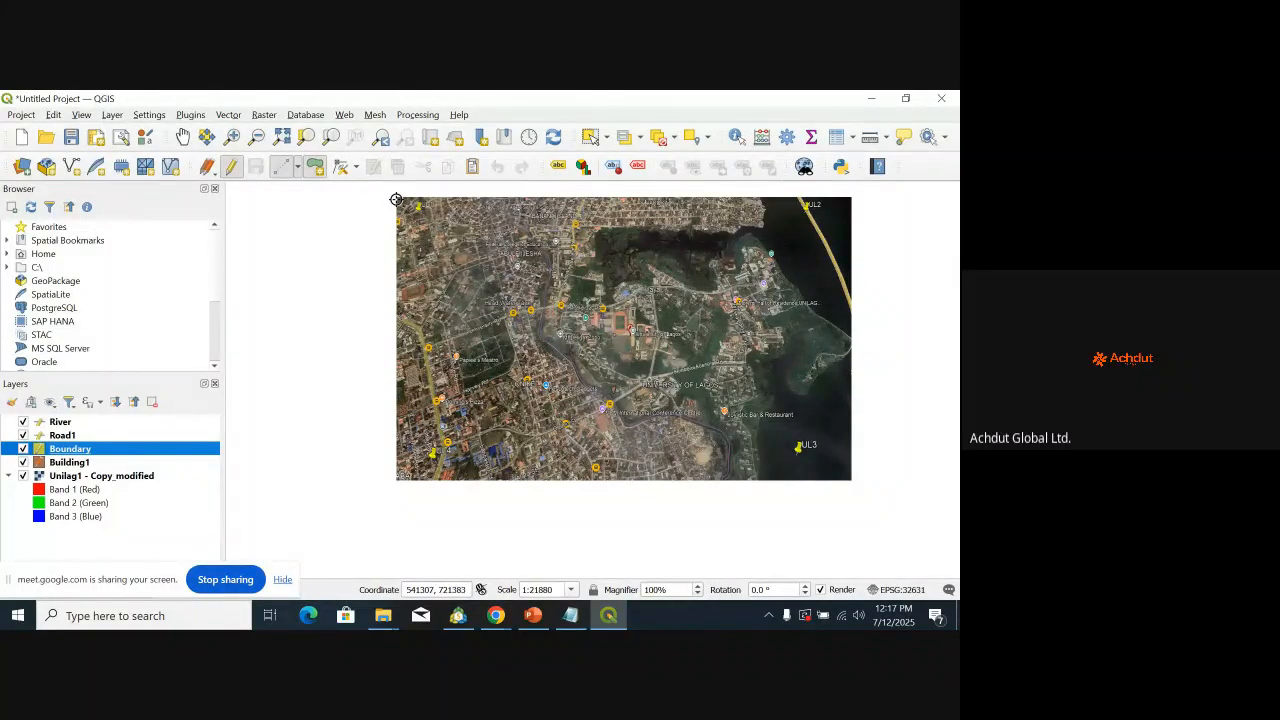
pyautogui.click(396, 197)
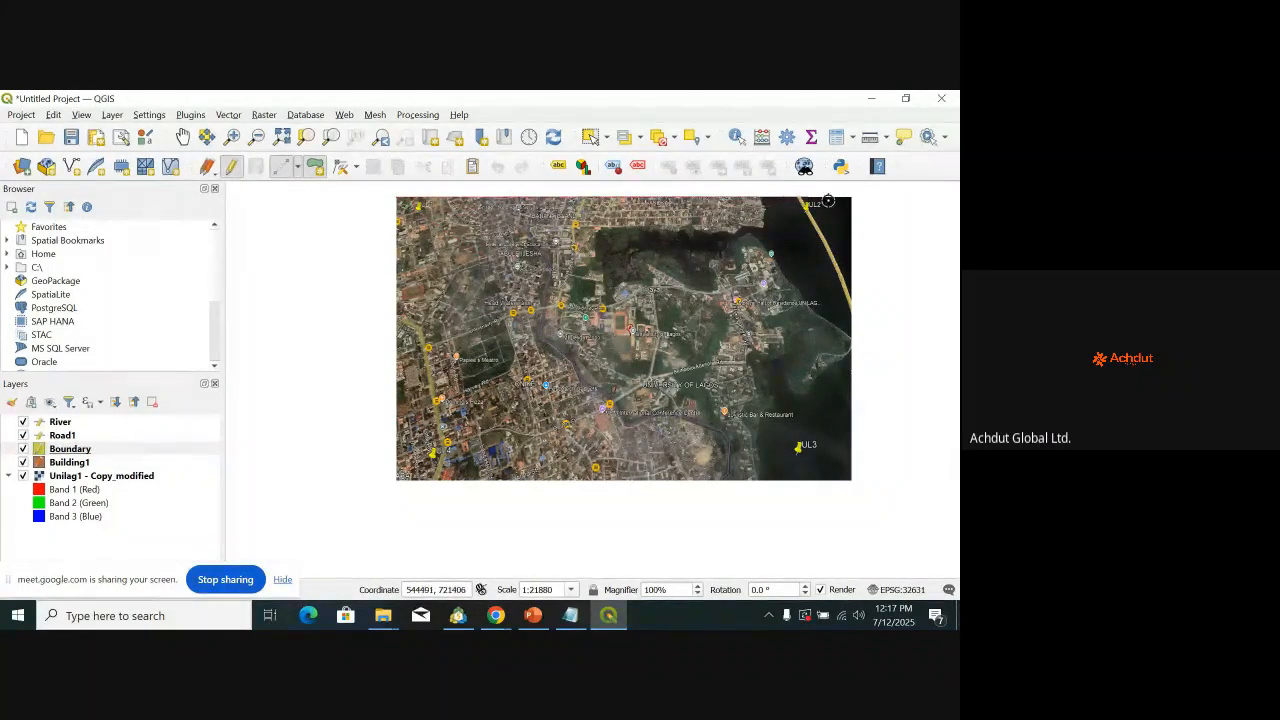
pyautogui.click(852, 213)
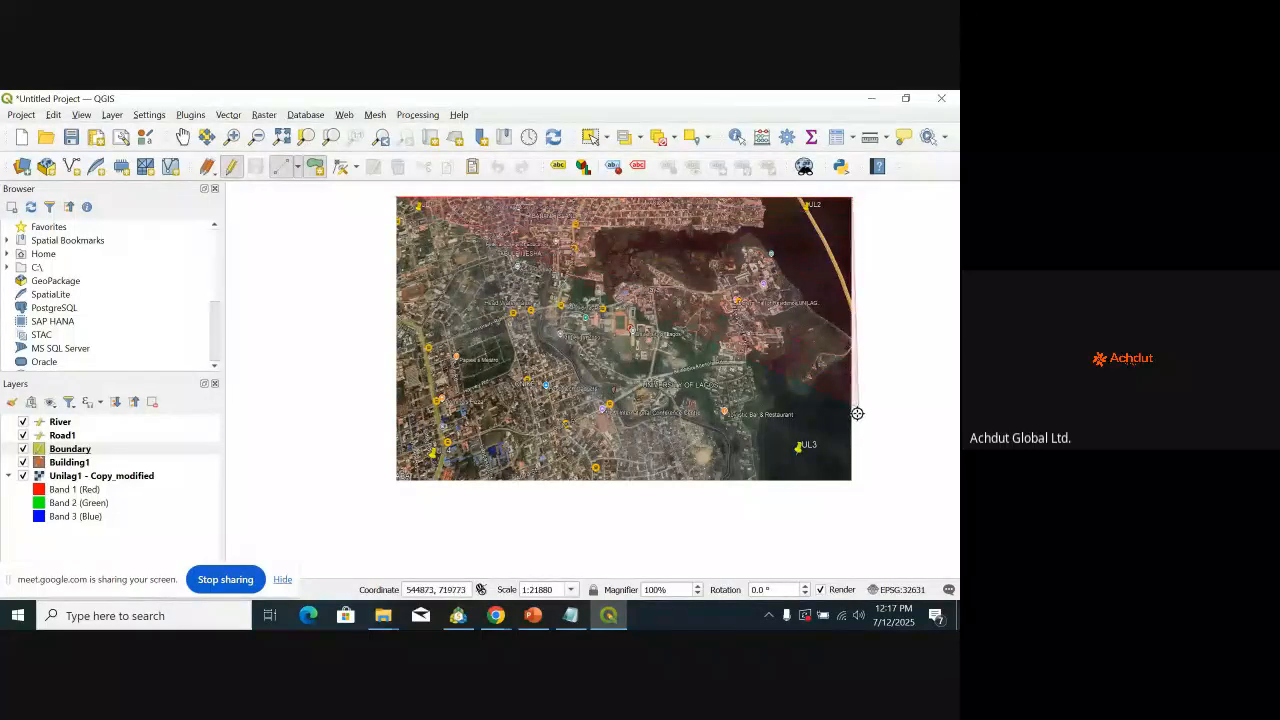
pyautogui.click(851, 482)
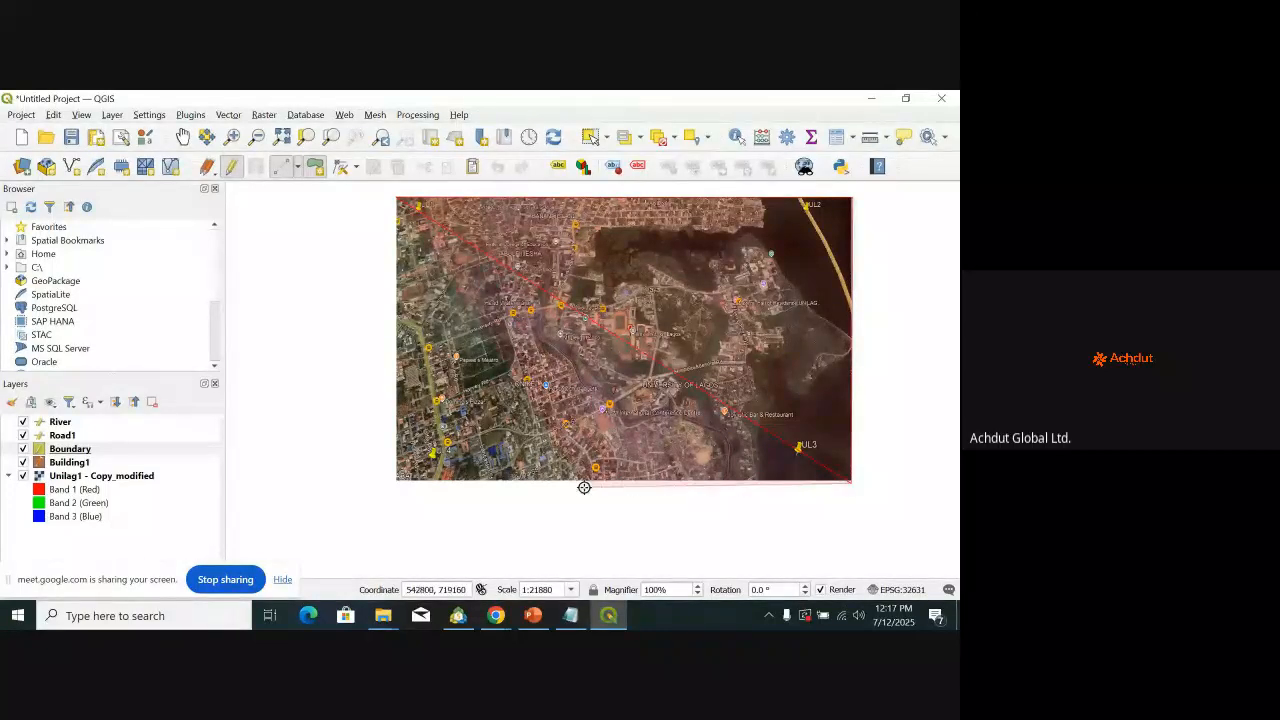
pyautogui.click(395, 480)
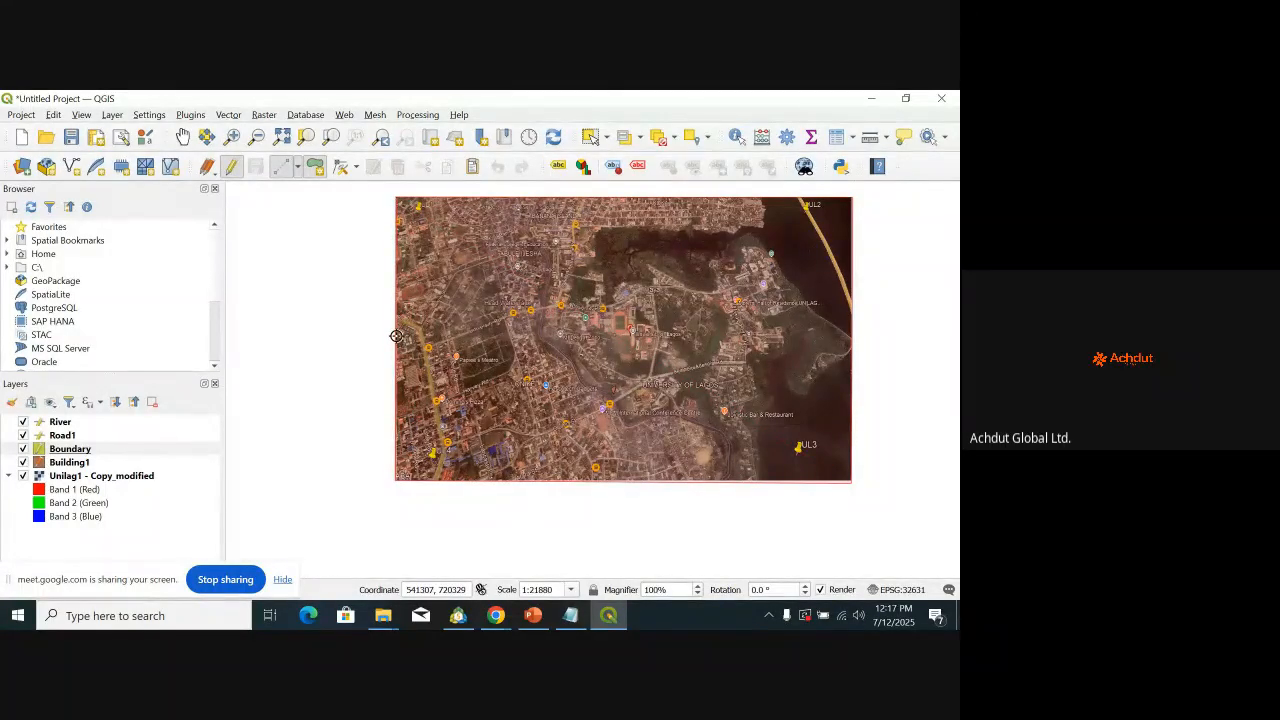
# Step: Finish the boundary polygon with id 1 and the name Boundary
pyautogui.rightClick(397, 280)
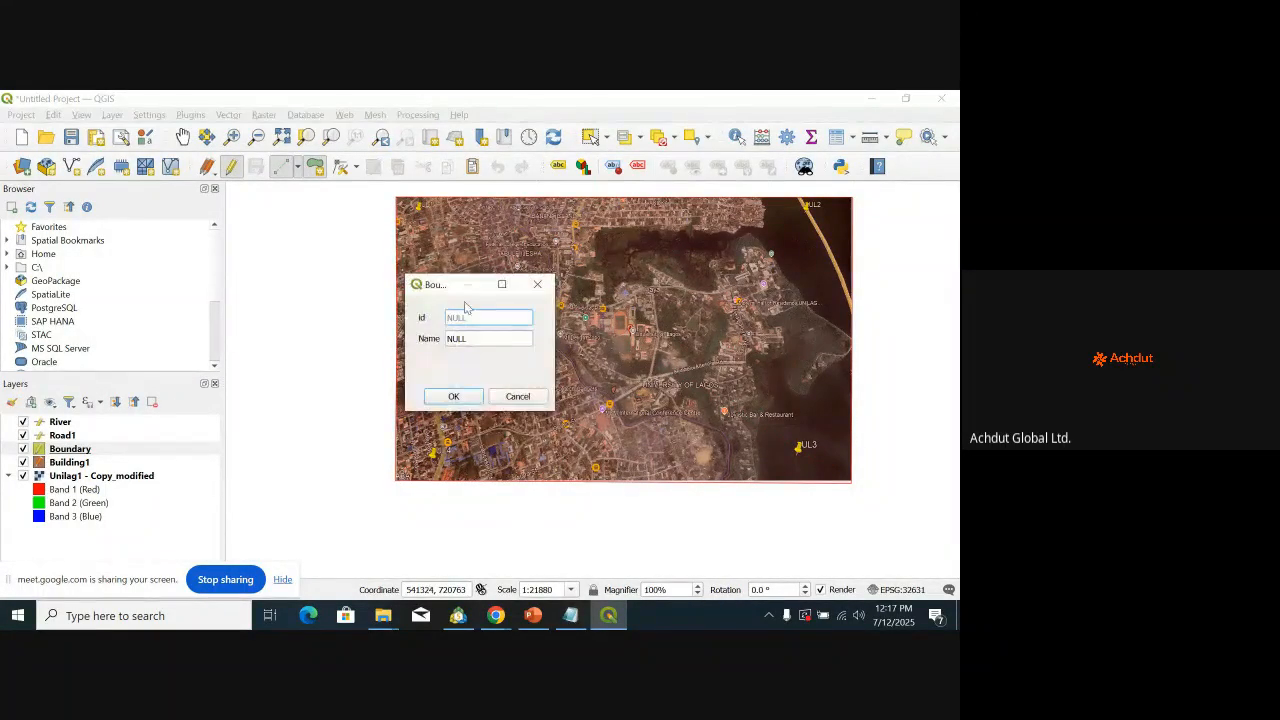
pyautogui.write('1')
pyautogui.click(473, 342)
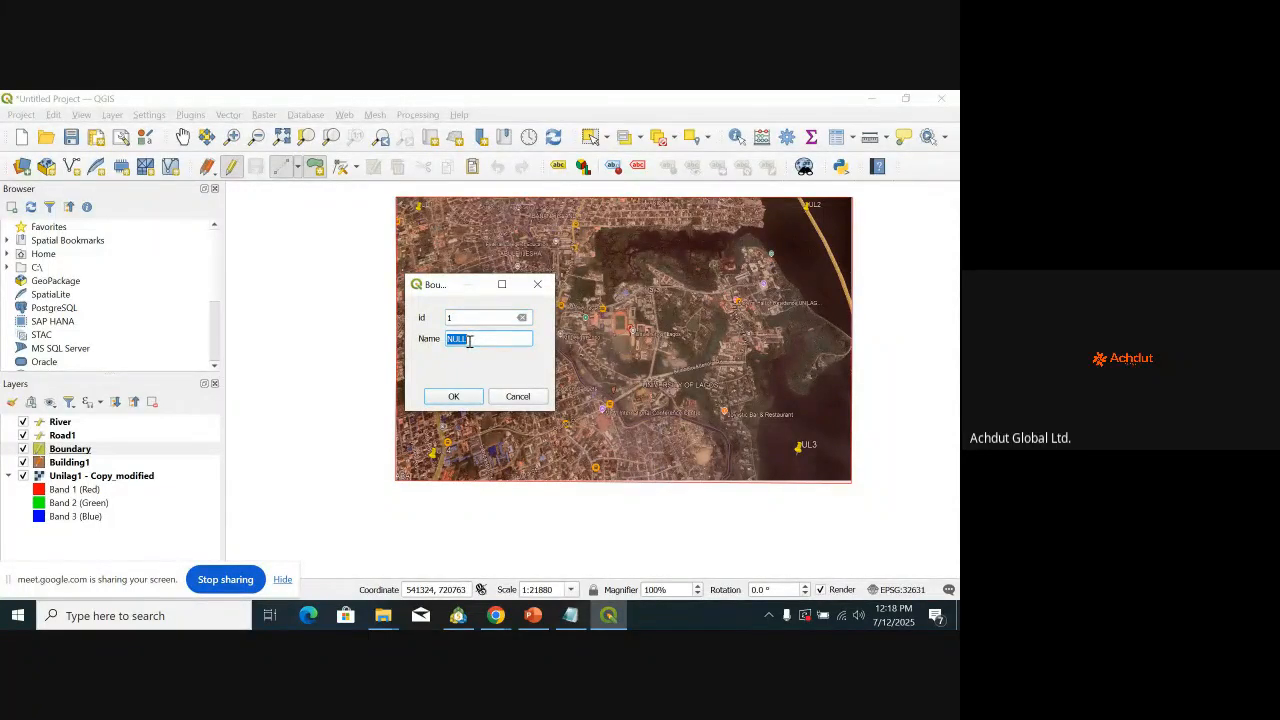
pyautogui.write('Boundary')
pyautogui.click(452, 396)
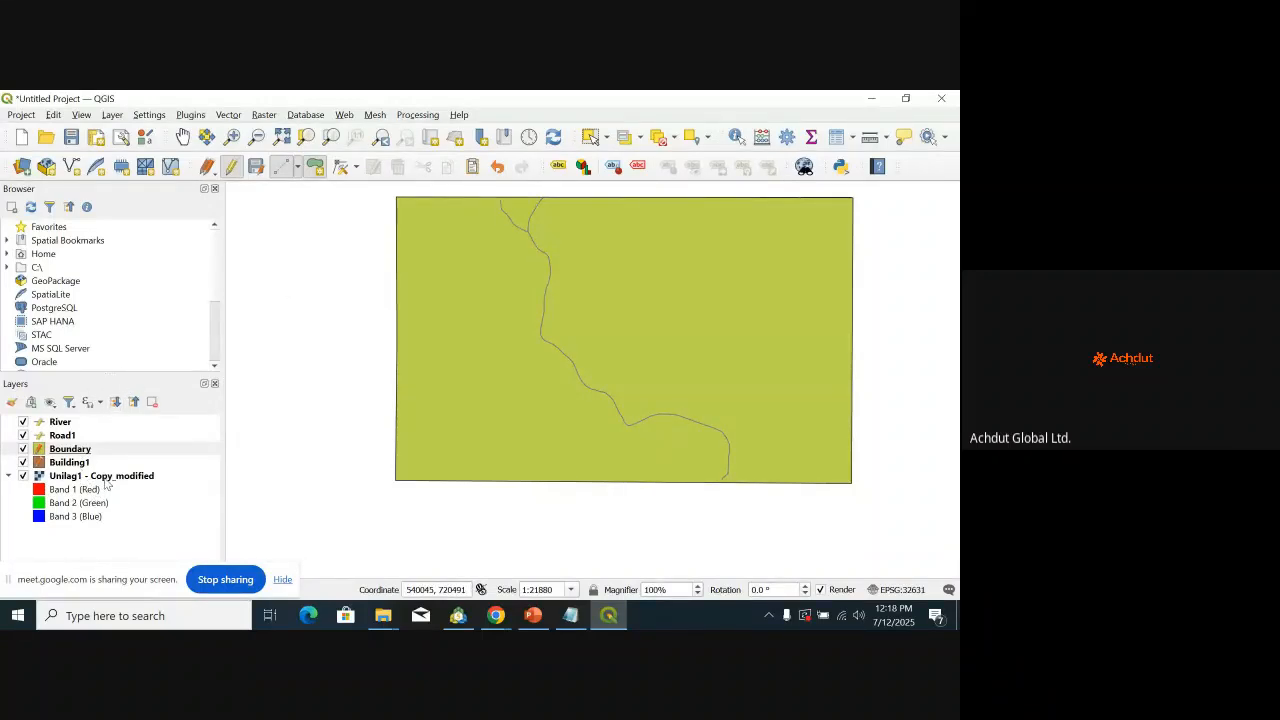
# Step: Reorder the layers so the Unilag1 - Copy_modified raster sits between Boundary and Building1, with its band list collapsed
pyautogui.moveTo(106, 484); pyautogui.dragTo(123, 445)
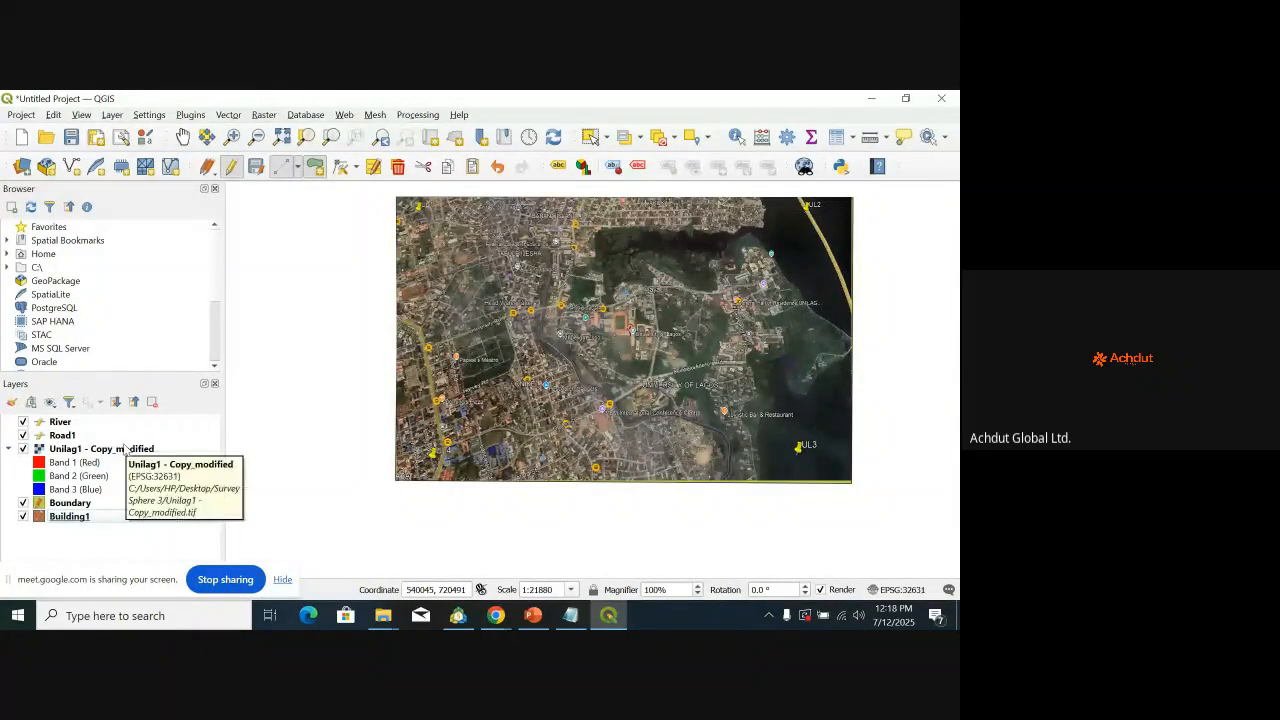
pyautogui.click(8, 448)
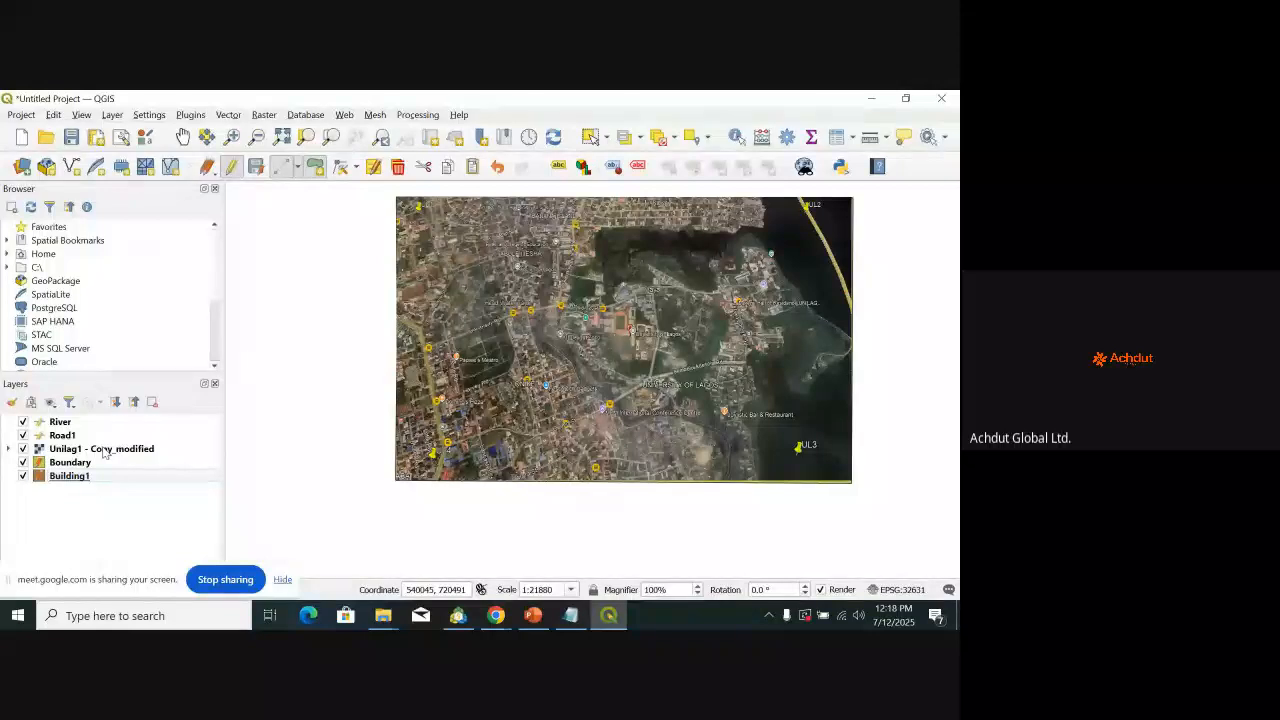
pyautogui.moveTo(104, 453); pyautogui.dragTo(104, 470)
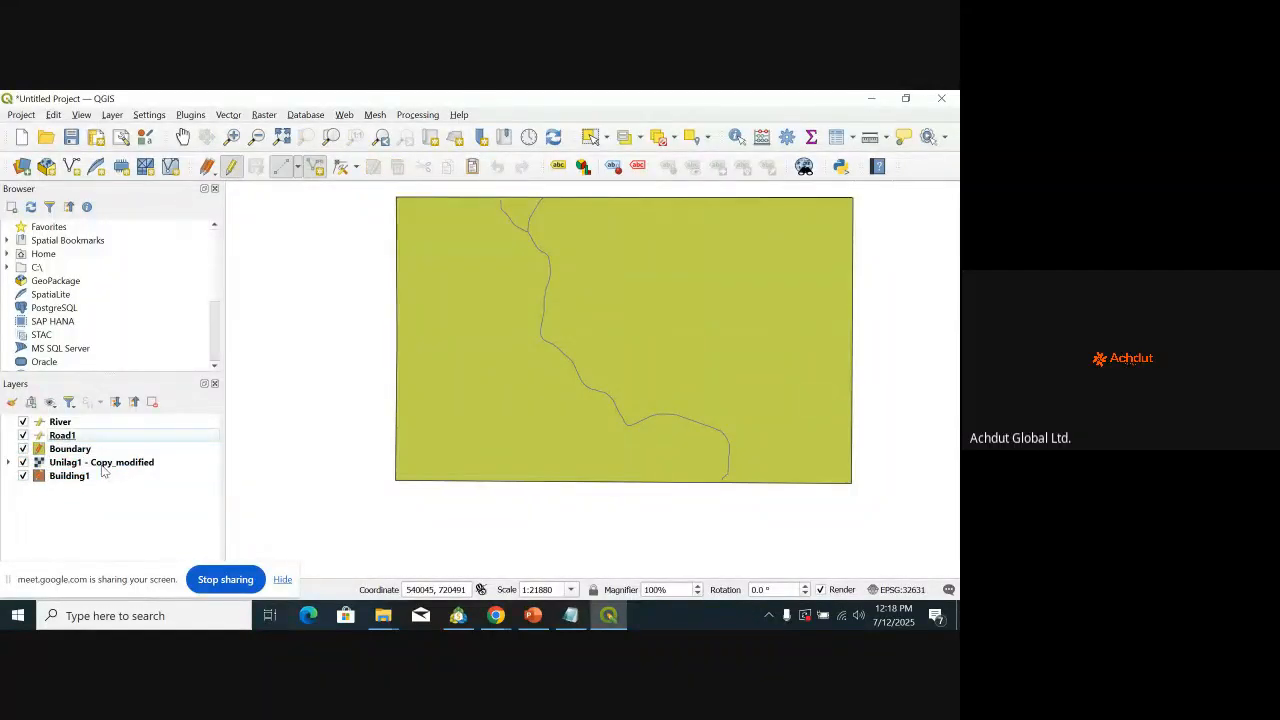
# Step: Try styling the Boundary layer with the outline blue preset recoloured to orange-red #f45c40
pyautogui.click(45, 452)
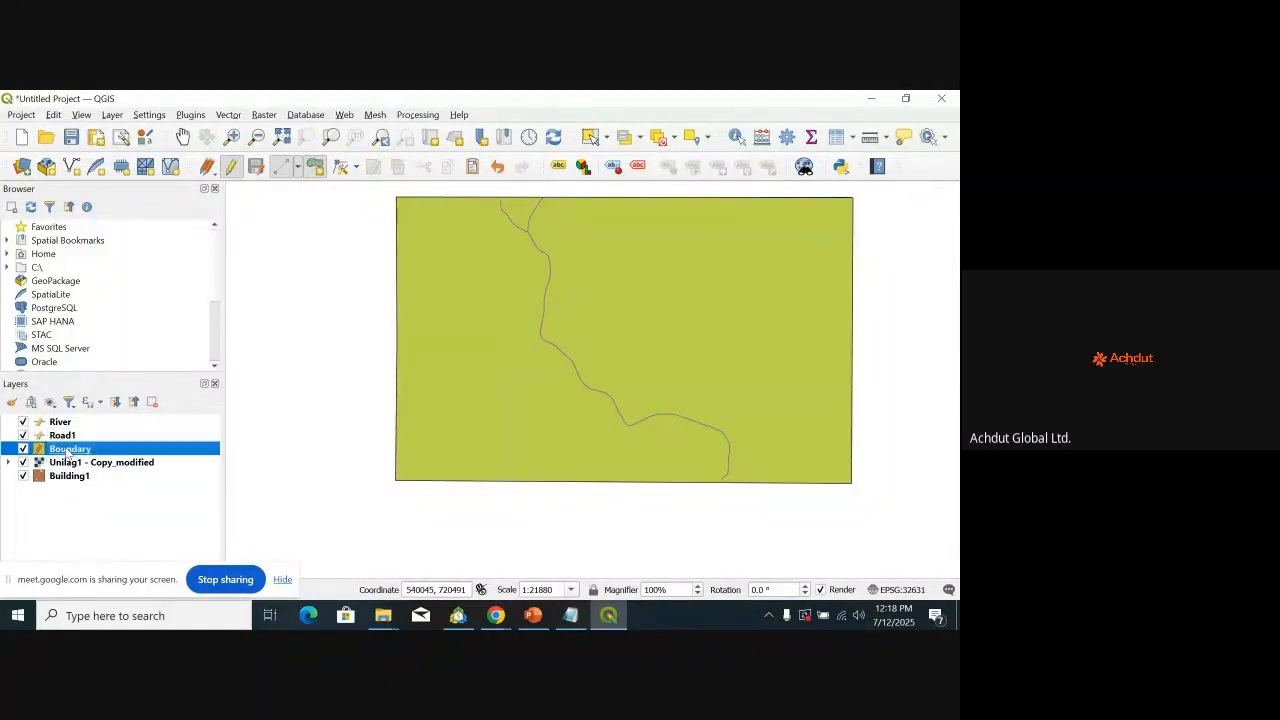
pyautogui.doubleClick(68, 452)
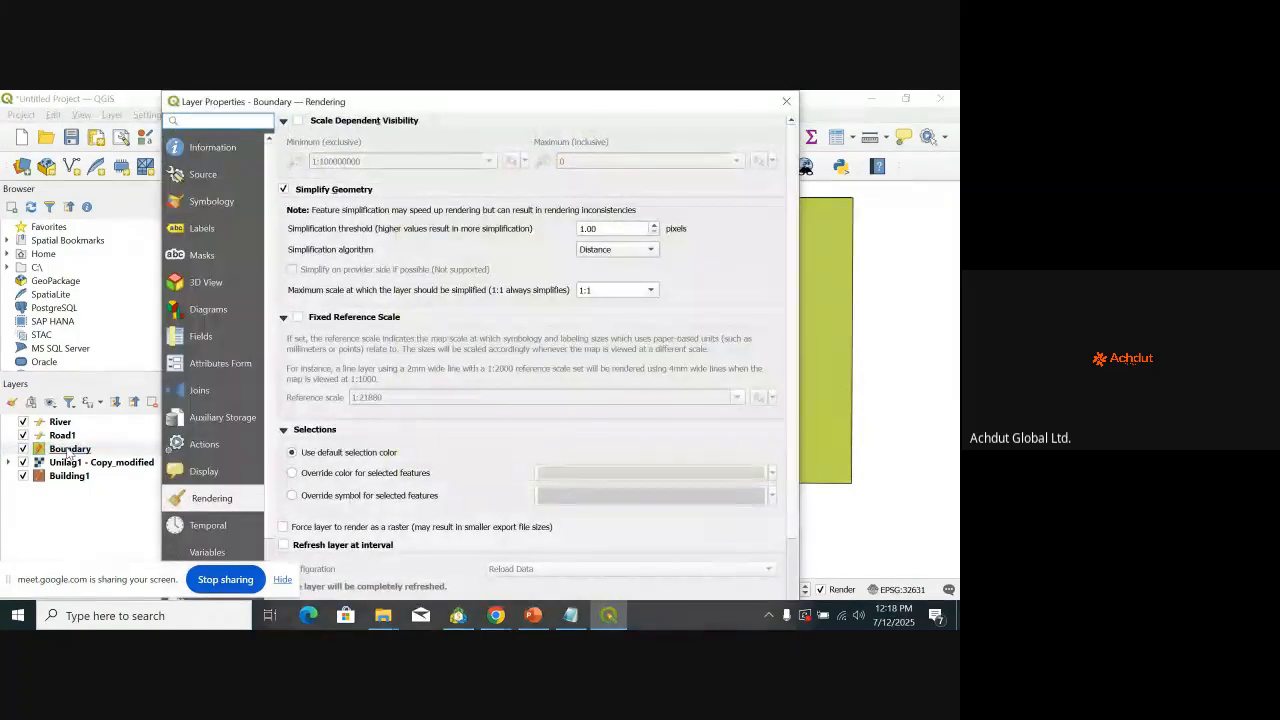
pyautogui.click(213, 203)
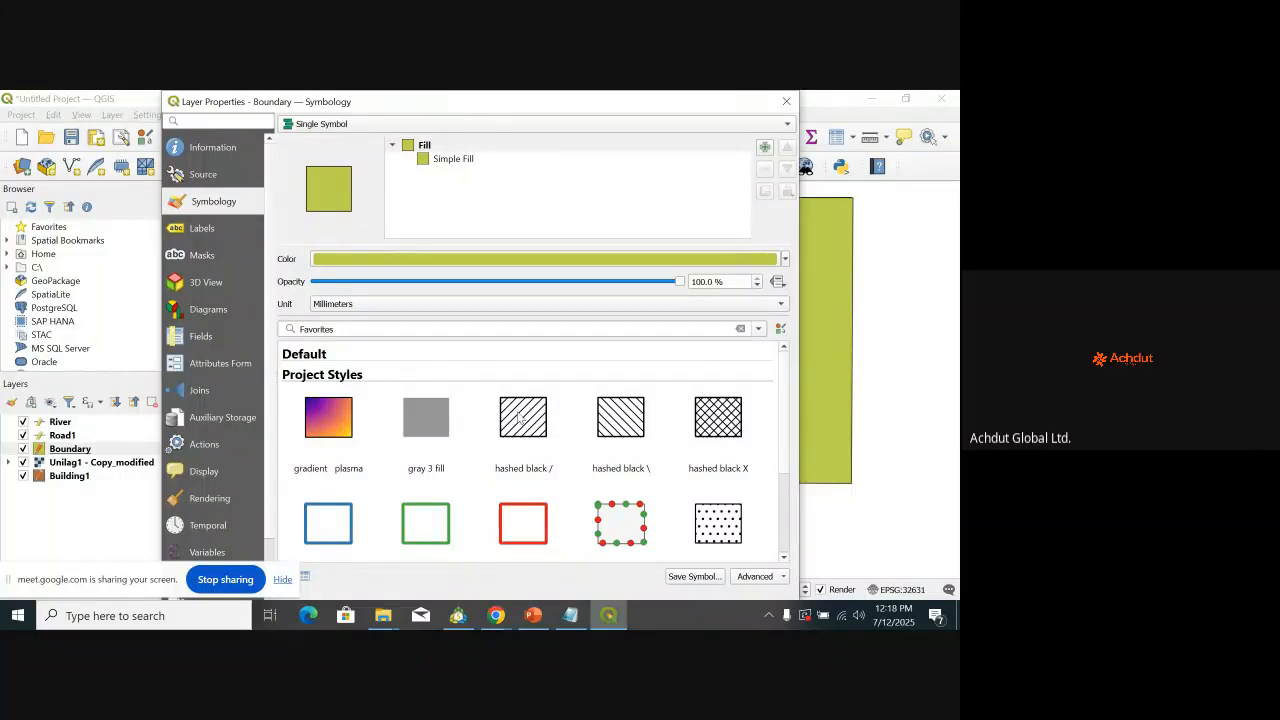
pyautogui.scroll(-2, 455, 480)
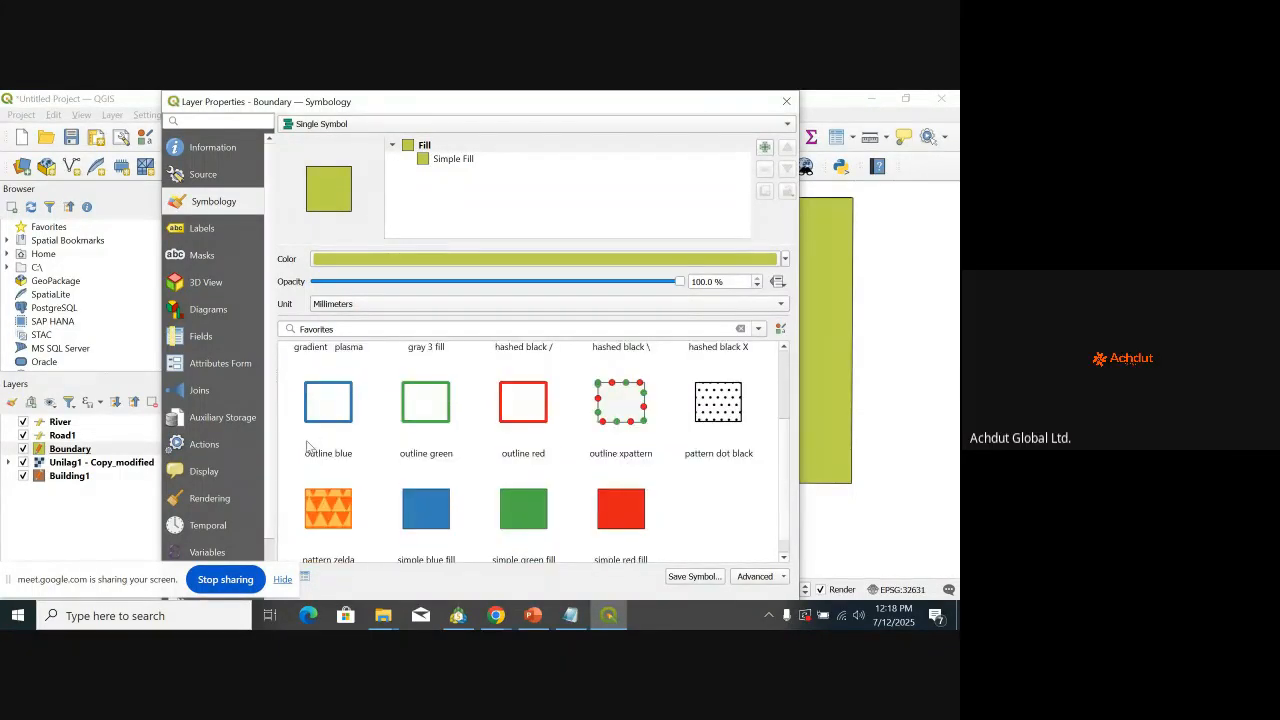
pyautogui.click(326, 417)
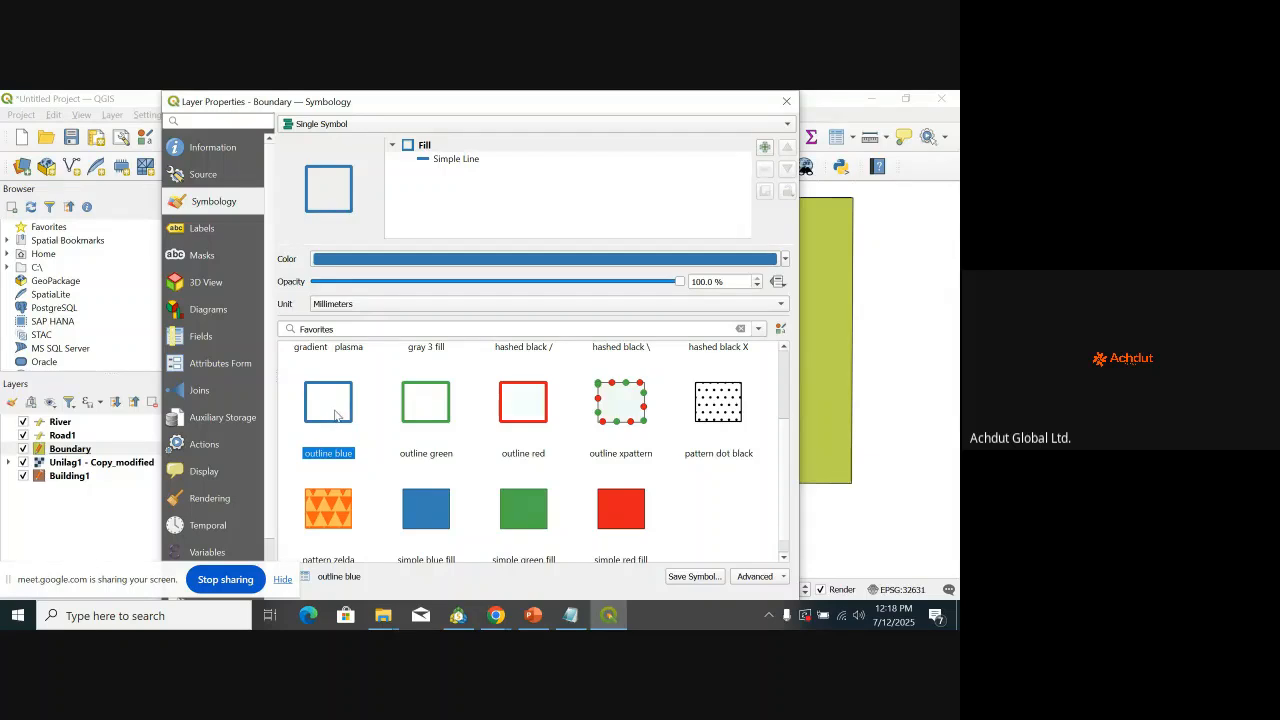
pyautogui.click(655, 260)
pyautogui.click(490, 265)
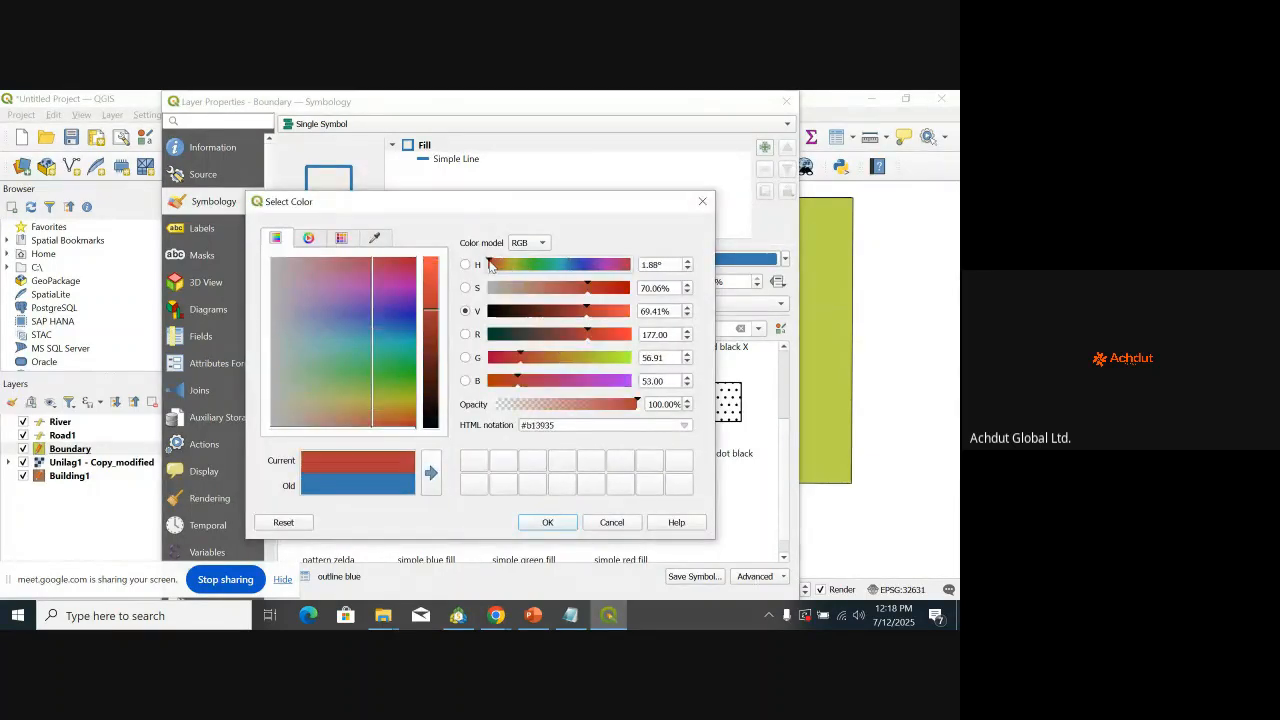
pyautogui.moveTo(490, 265); pyautogui.dragTo(493, 265)
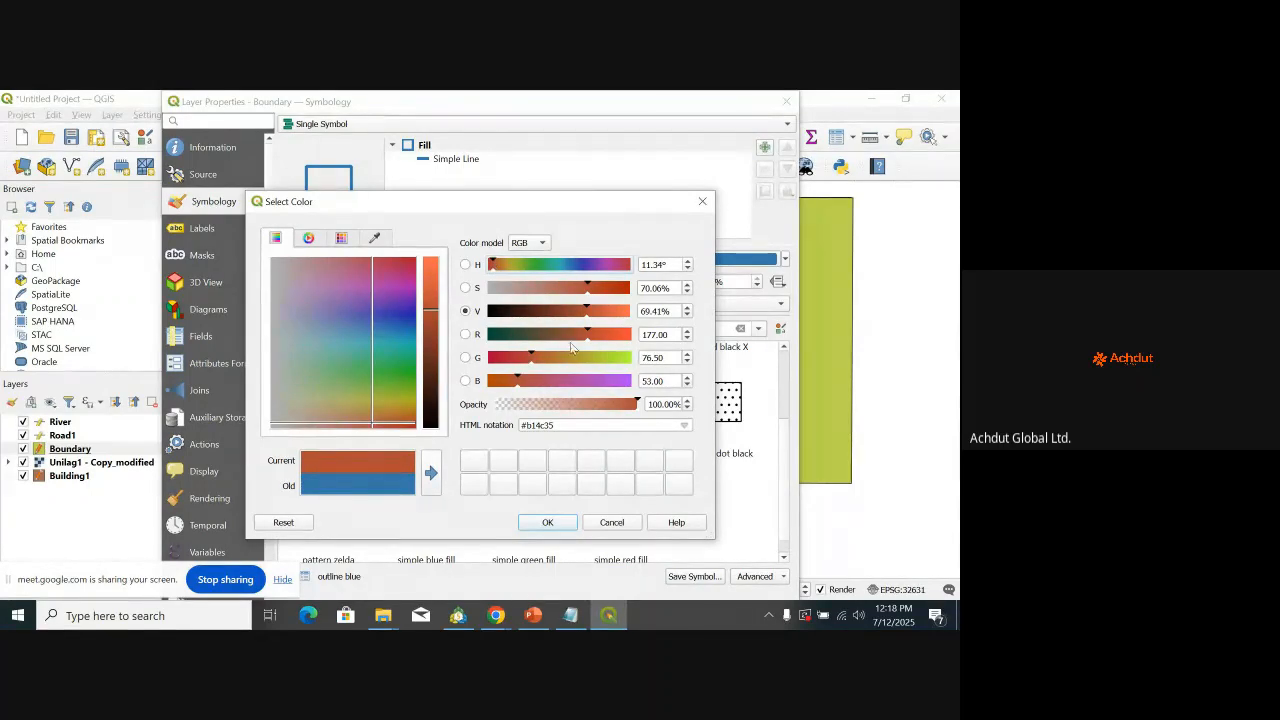
pyautogui.moveTo(587, 336)
pyautogui.mouseDown()
pyautogui.moveTo(612, 333)
pyautogui.moveTo(576, 336)
pyautogui.mouseUp()
pyautogui.moveTo(437, 289); pyautogui.dragTo(437, 267)
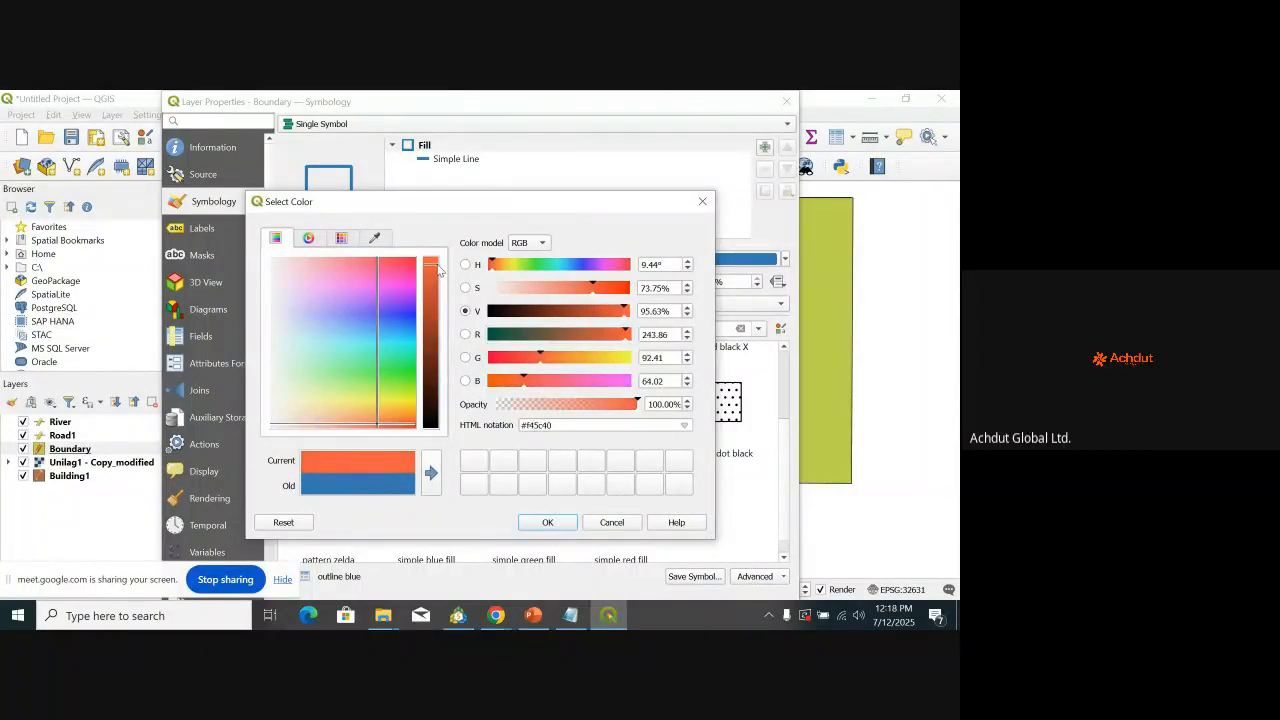
pyautogui.click(547, 522)
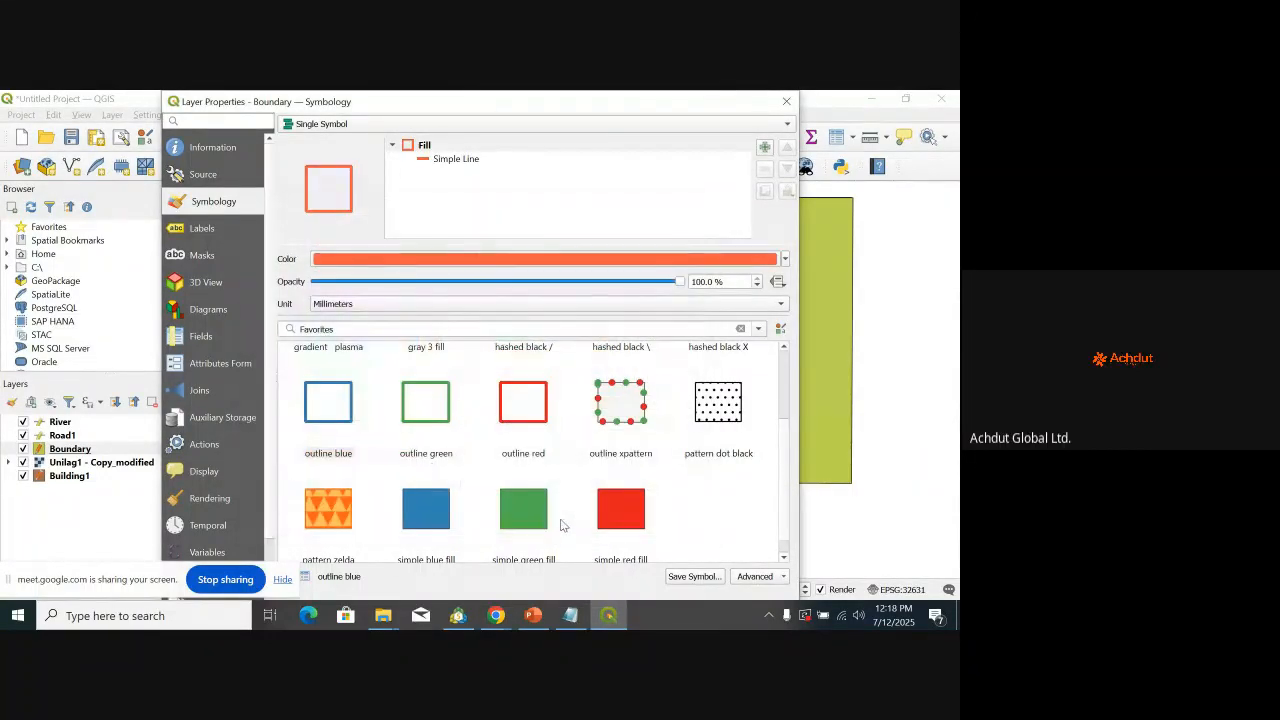
pyautogui.click(695, 577)
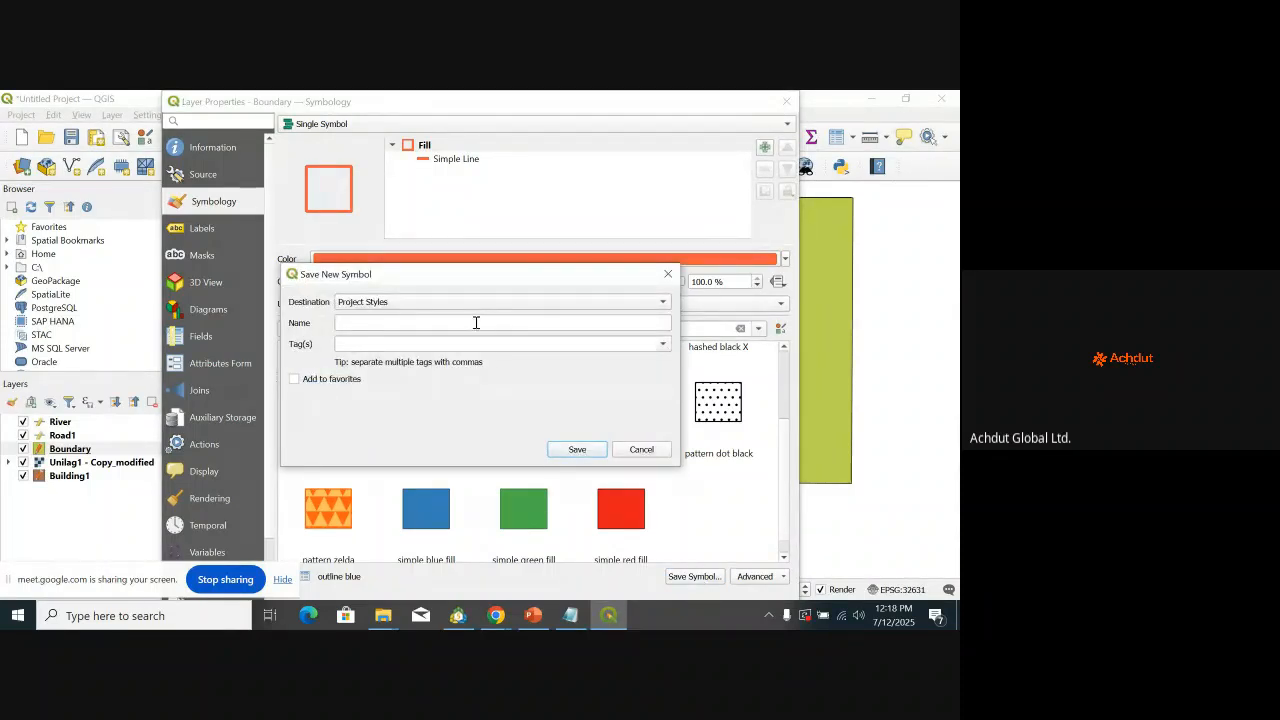
pyautogui.click(668, 274)
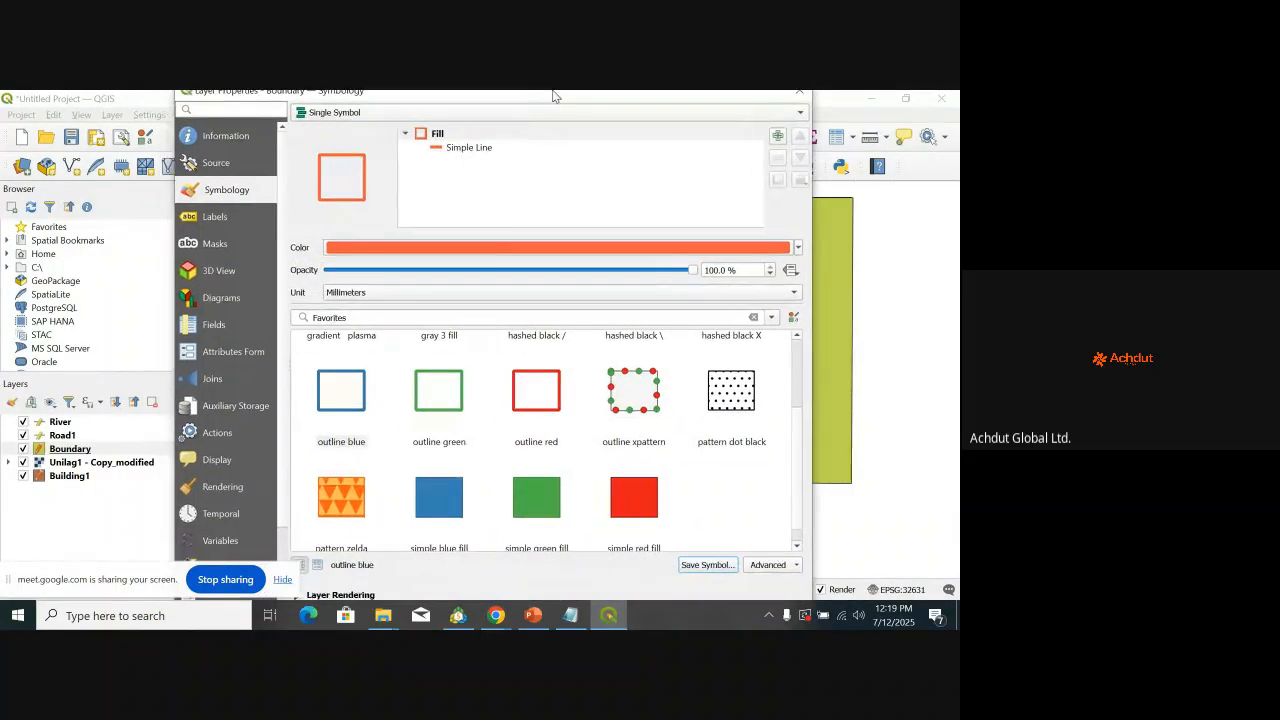
pyautogui.moveTo(540, 106); pyautogui.dragTo(553, 106)
pyautogui.click(239, 228)
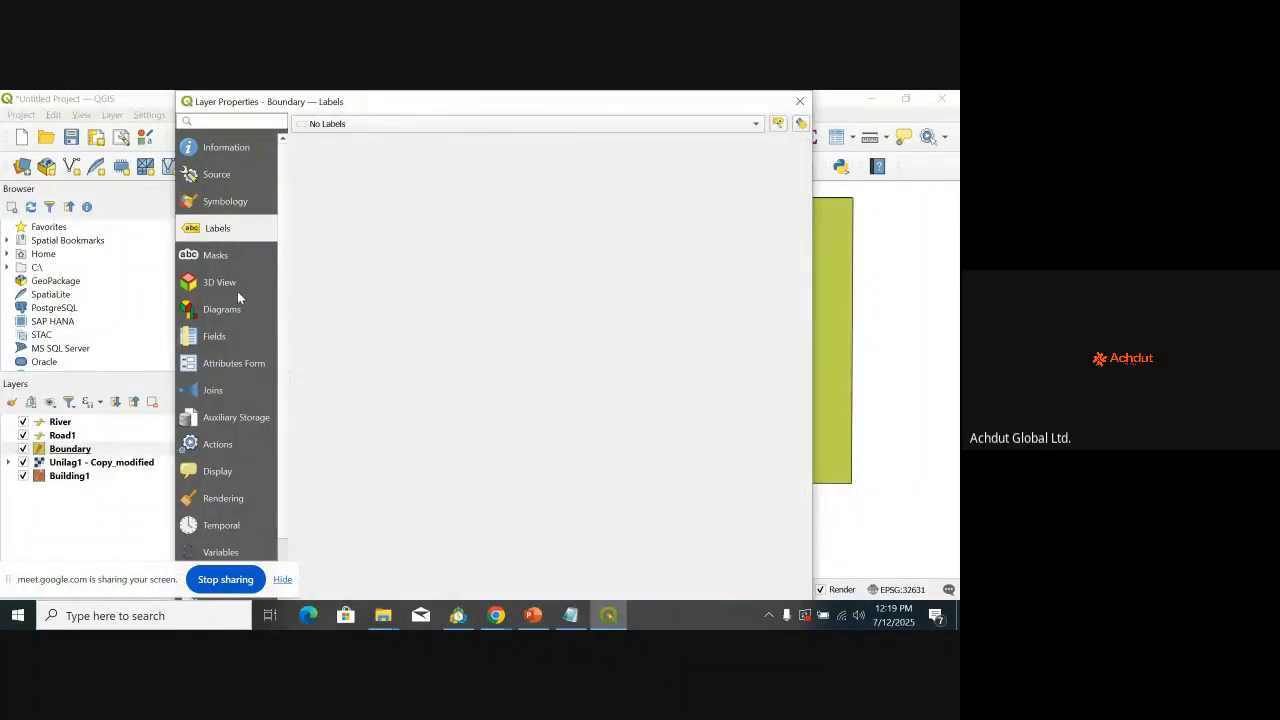
pyautogui.click(230, 340)
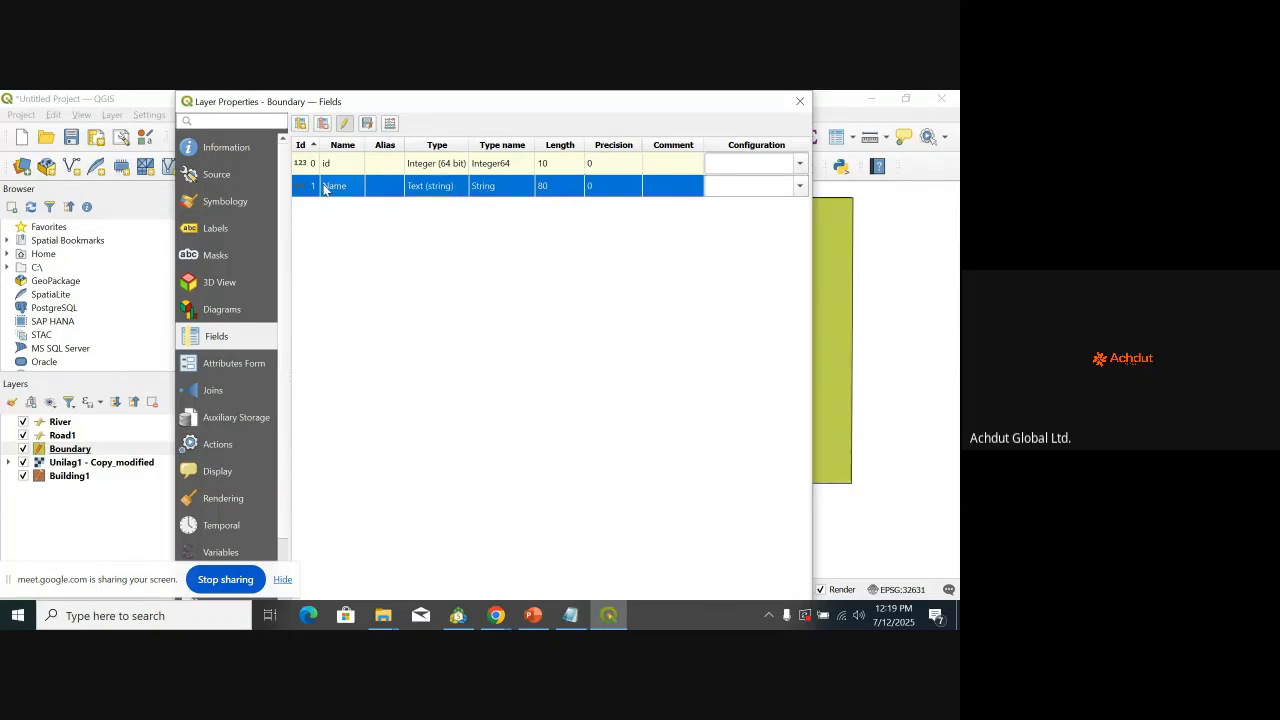
pyautogui.click(797, 103)
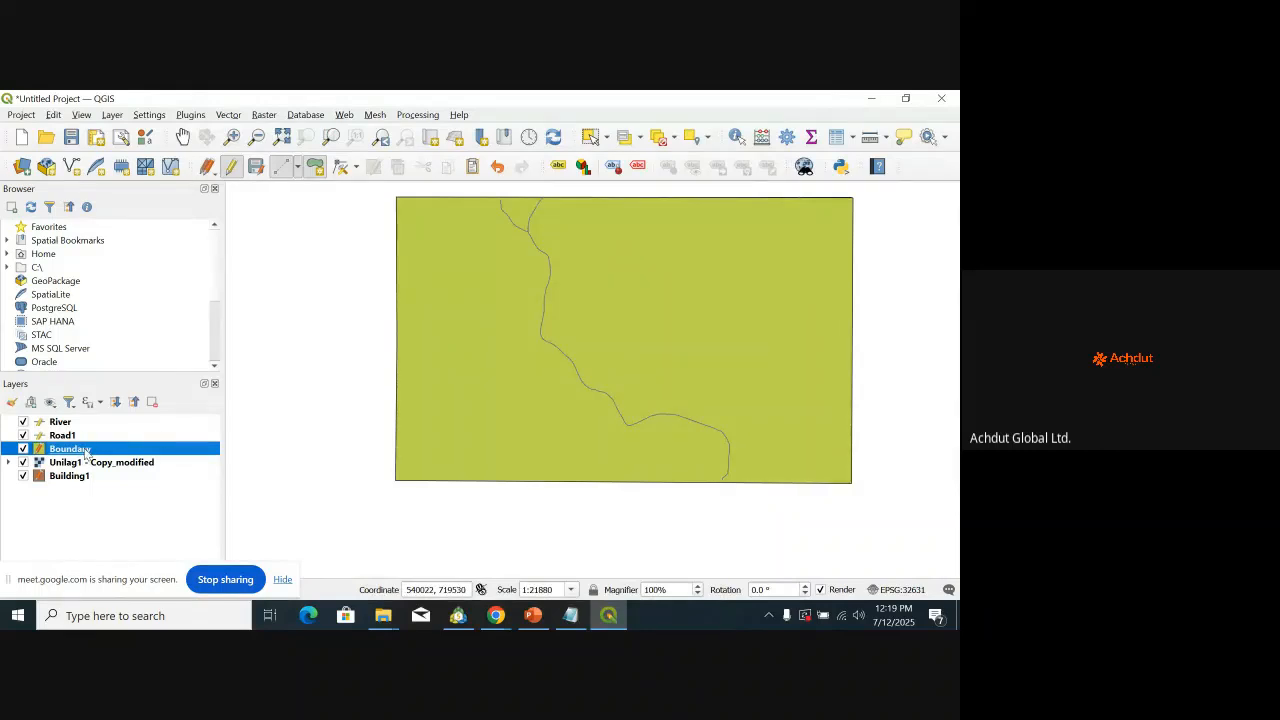
# Step: Open the Boundary layer's symbology settings and change its fill colour to red #cf0000
pyautogui.doubleClick(87, 452)
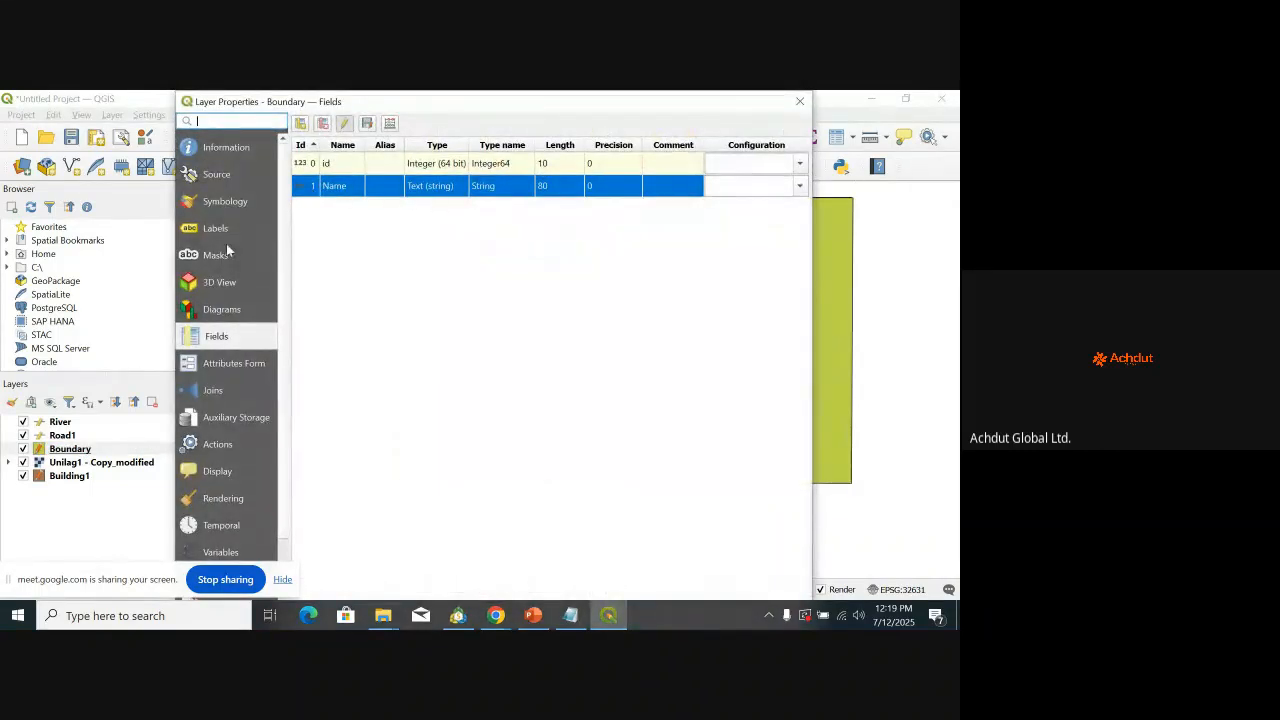
pyautogui.click(230, 206)
pyautogui.click(448, 261)
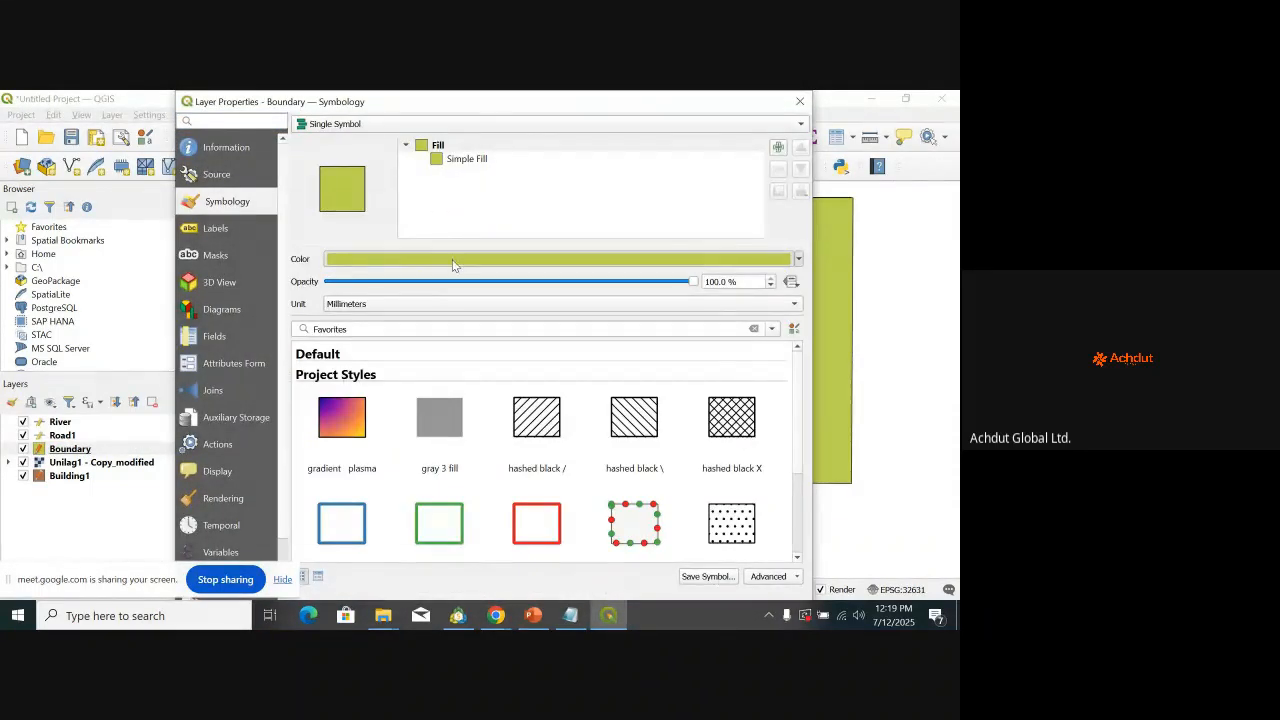
pyautogui.click(405, 263)
pyautogui.moveTo(407, 264); pyautogui.dragTo(416, 257)
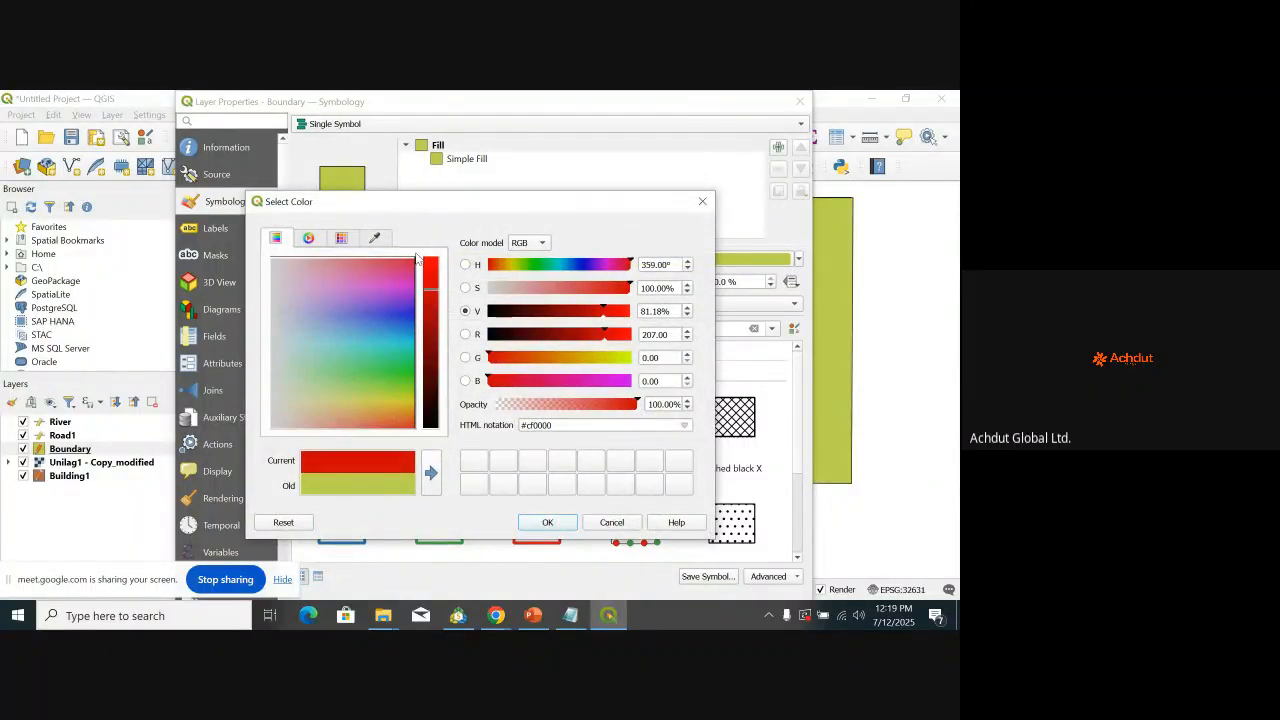
pyautogui.click(565, 529)
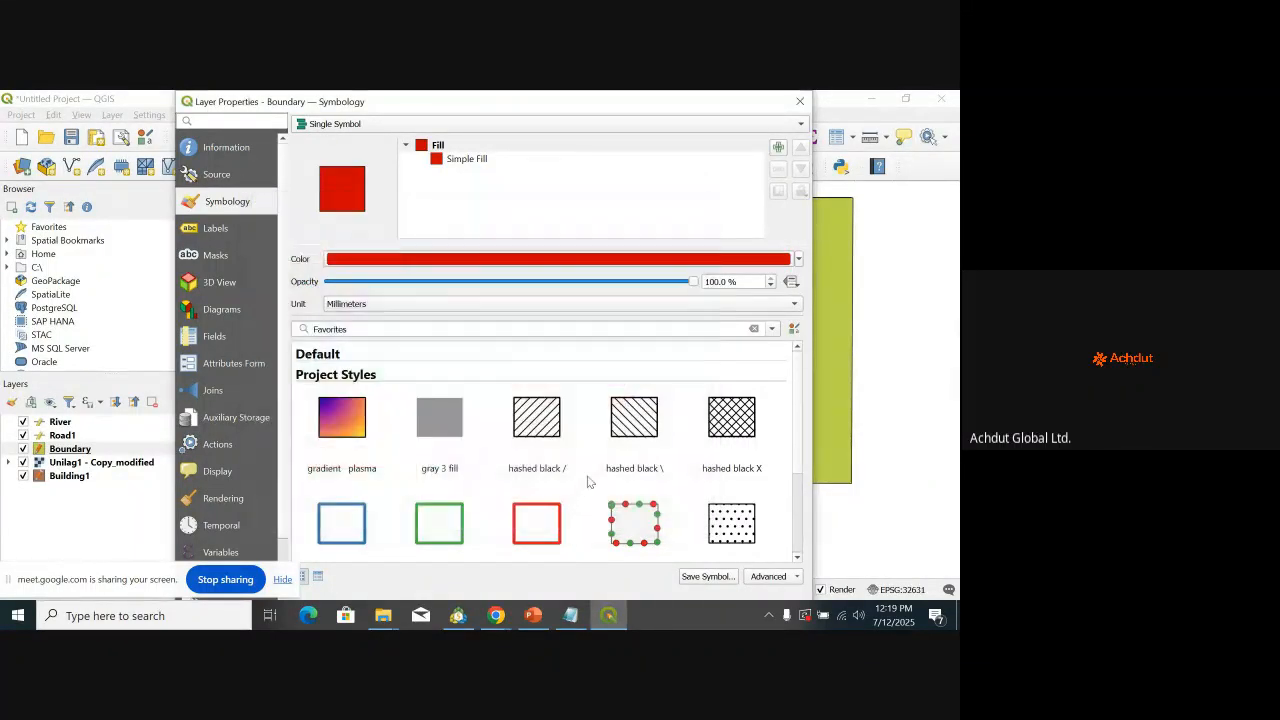
# Step: Give the Boundary symbol the outline blue preset with 77.2 % opacity and recolour it dark red #b10000
pyautogui.scroll(-3, 452, 393)
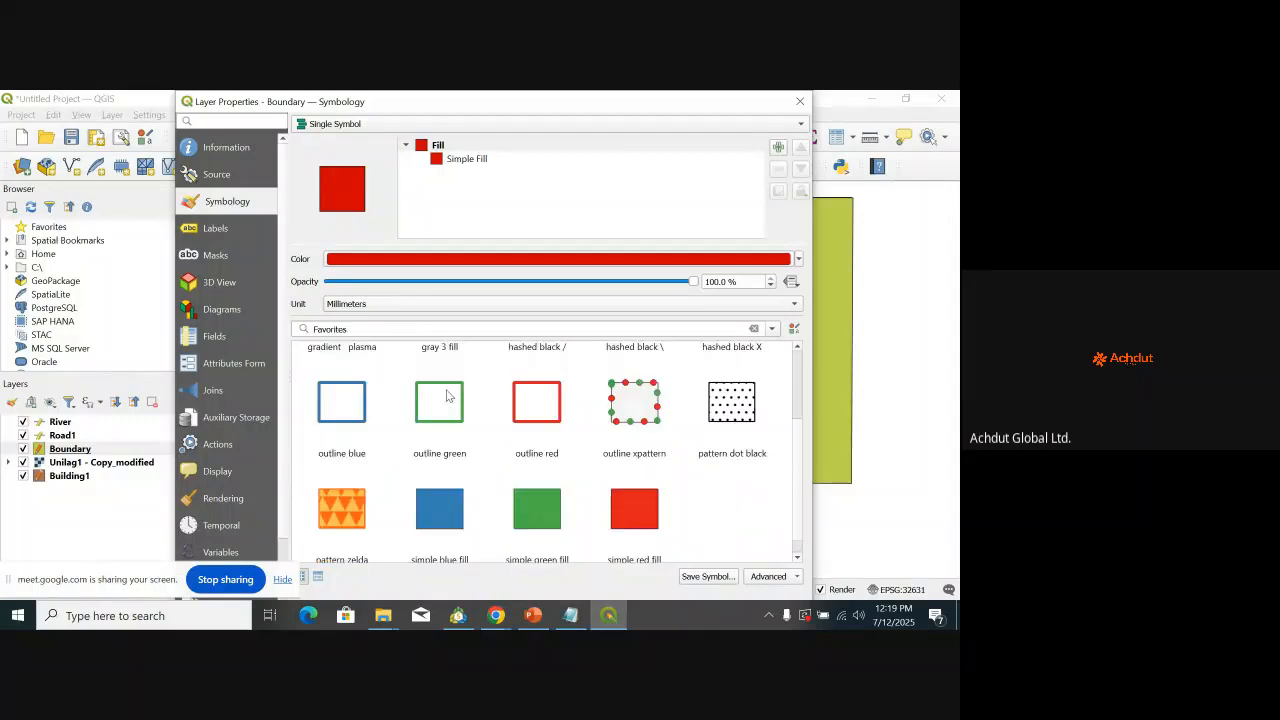
pyautogui.click(356, 388)
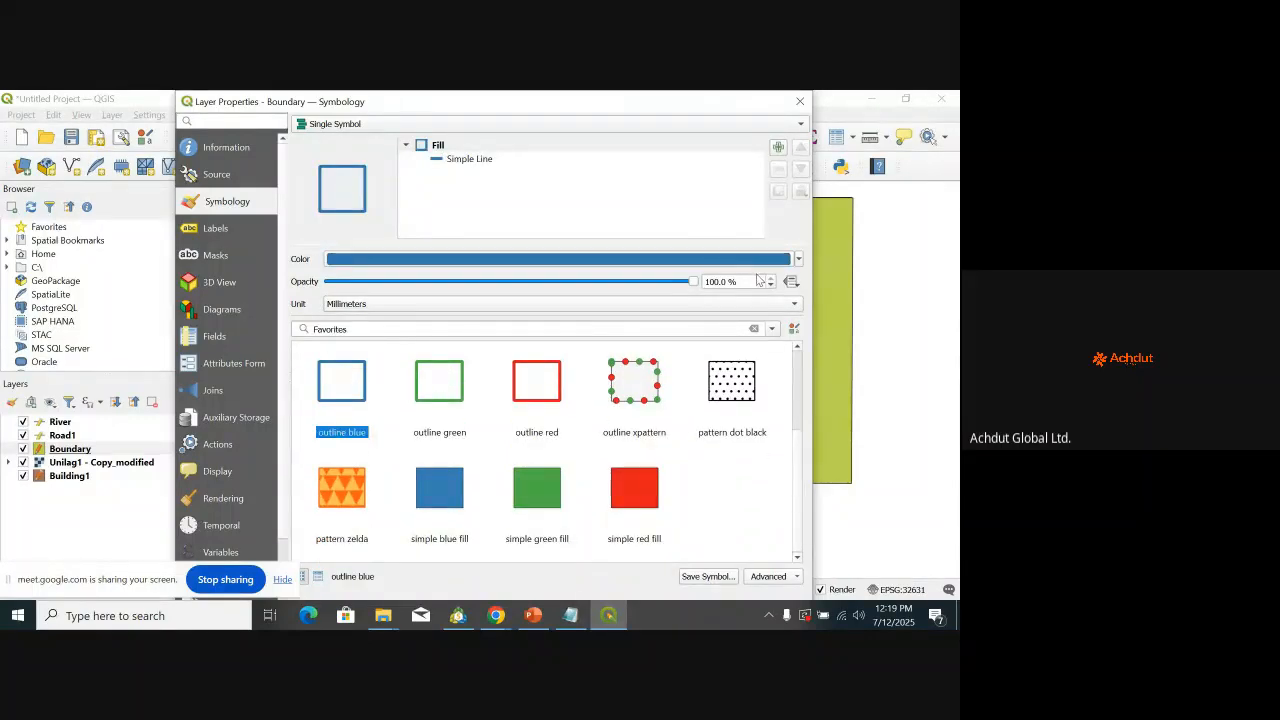
pyautogui.moveTo(698, 281); pyautogui.dragTo(615, 281)
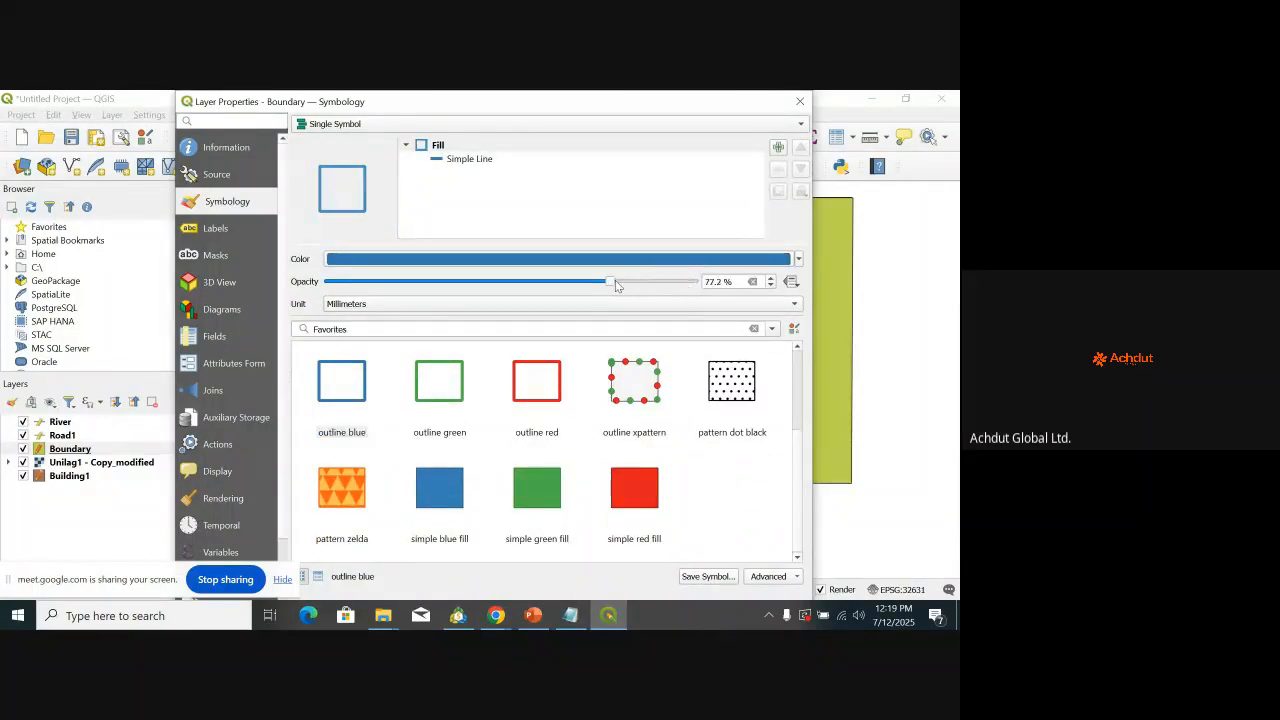
pyautogui.click(676, 259)
pyautogui.click(415, 258)
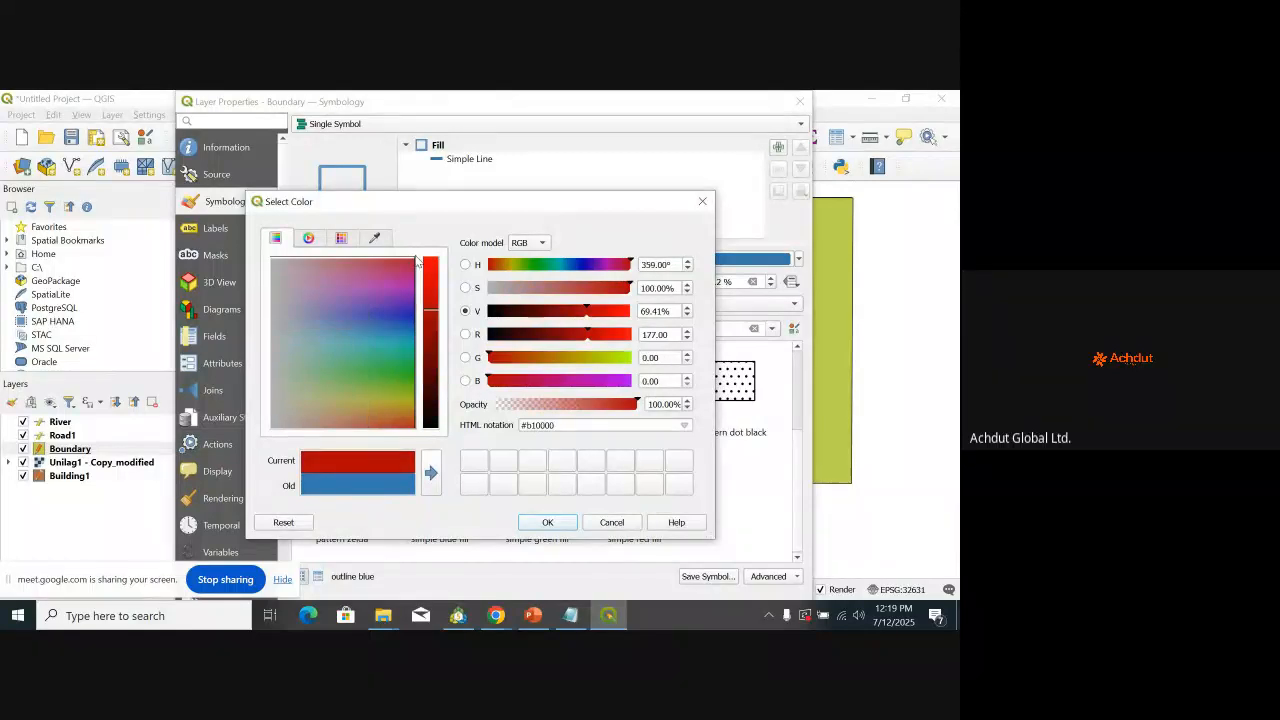
pyautogui.click(558, 522)
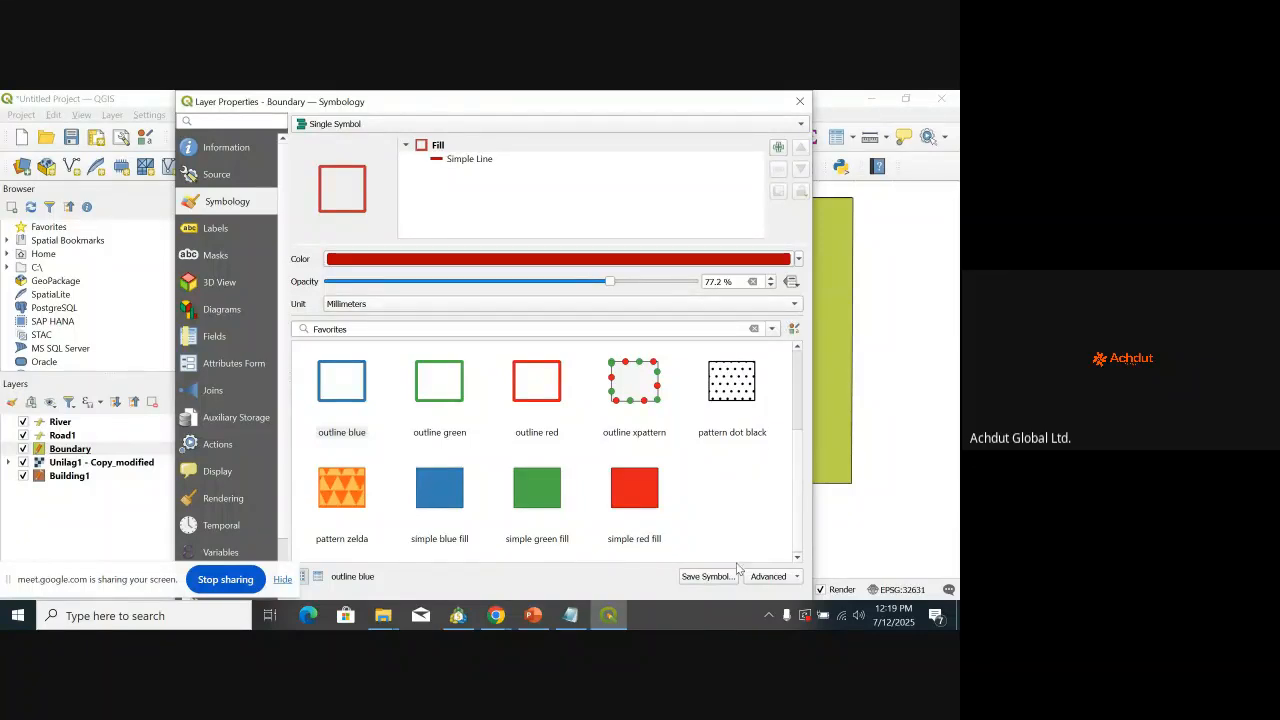
# Step: Try adding a Simple Fill layer to the Boundary symbol, and remove it again
pyautogui.click(770, 578)
pyautogui.click(770, 578)
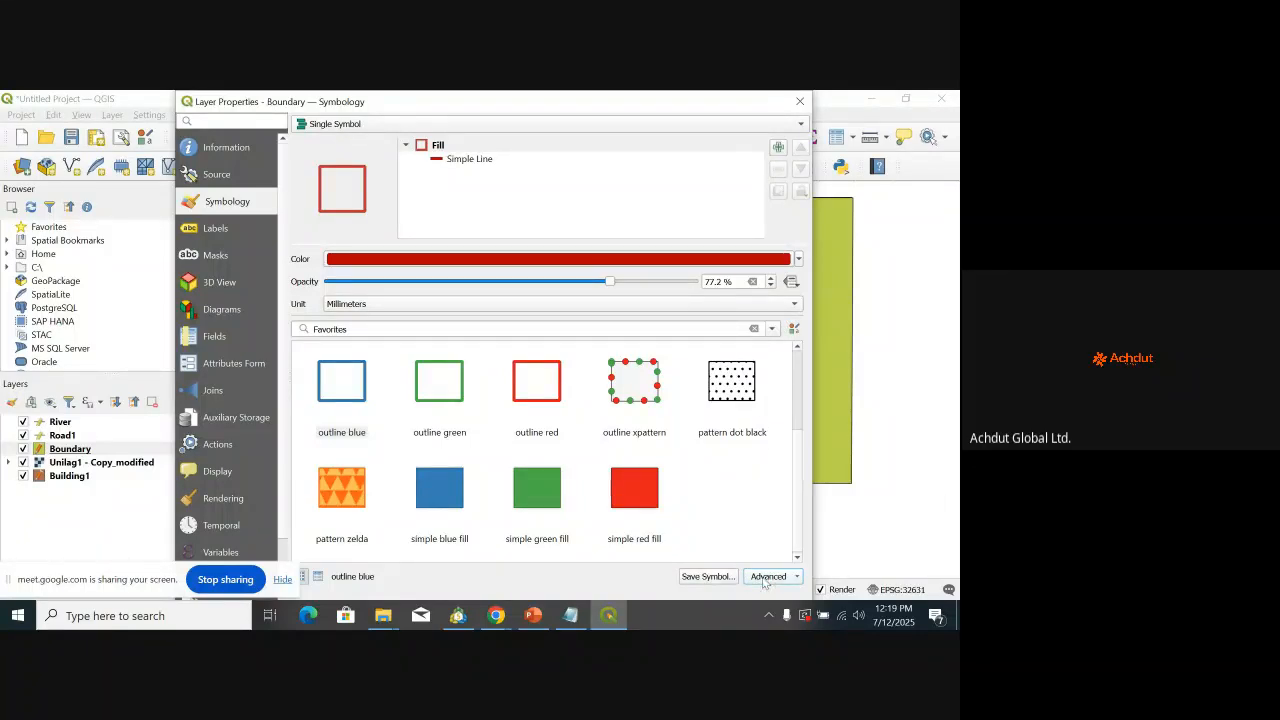
pyautogui.click(708, 576)
pyautogui.click(778, 147)
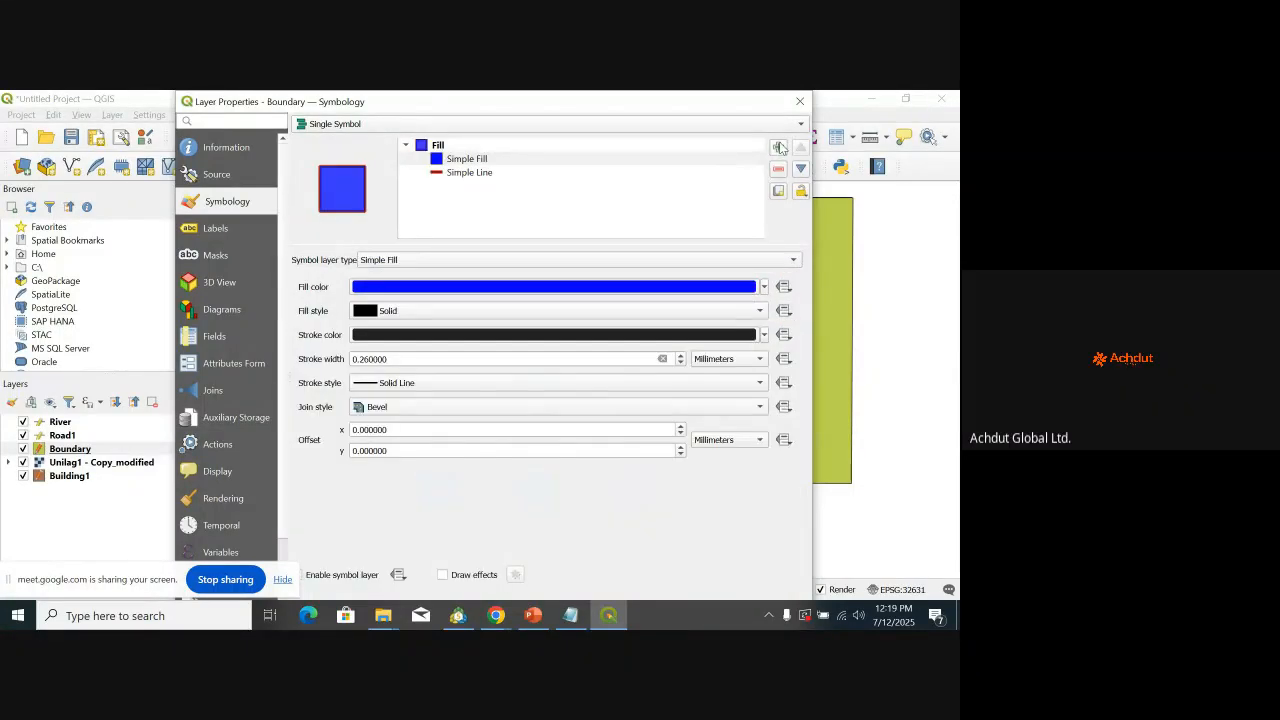
pyautogui.click(672, 159)
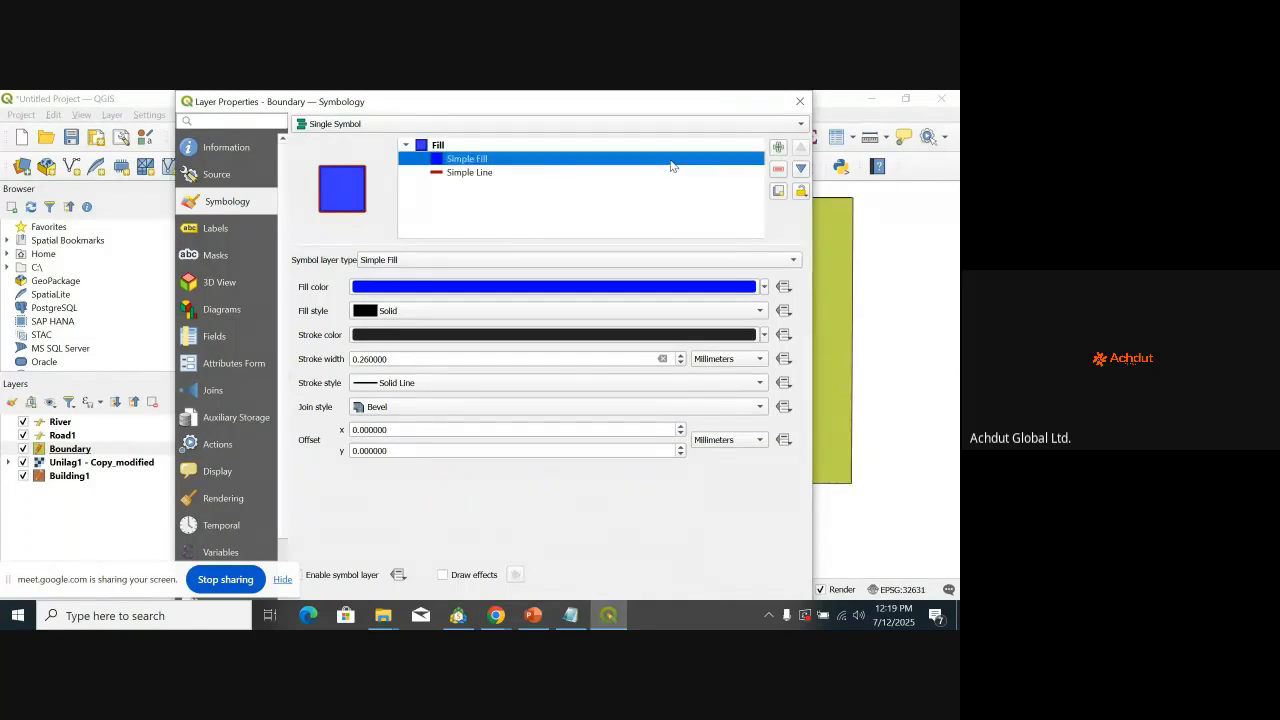
pyautogui.click(780, 171)
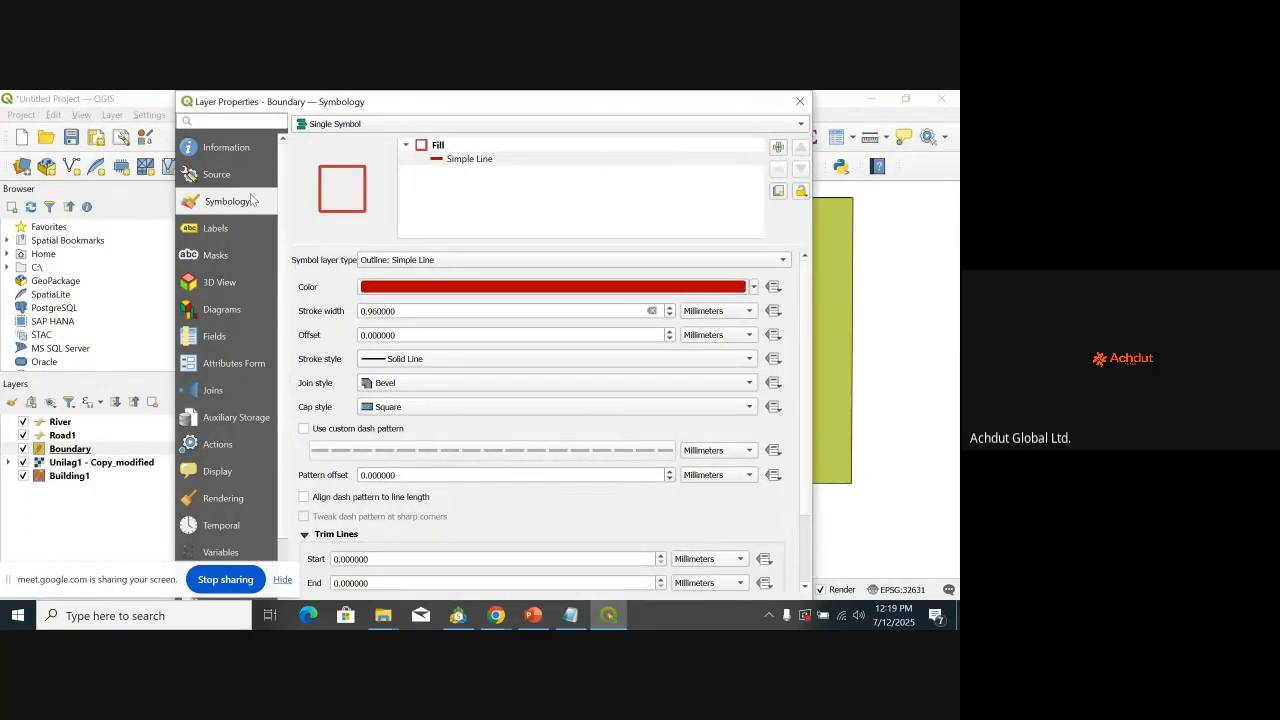
# Step: Apply the red outline symbology to the Boundary layer and close its properties
pyautogui.moveTo(466, 95)
pyautogui.mouseDown()
pyautogui.moveTo(466, 145)
pyautogui.moveTo(485, 93)
pyautogui.mouseUp()
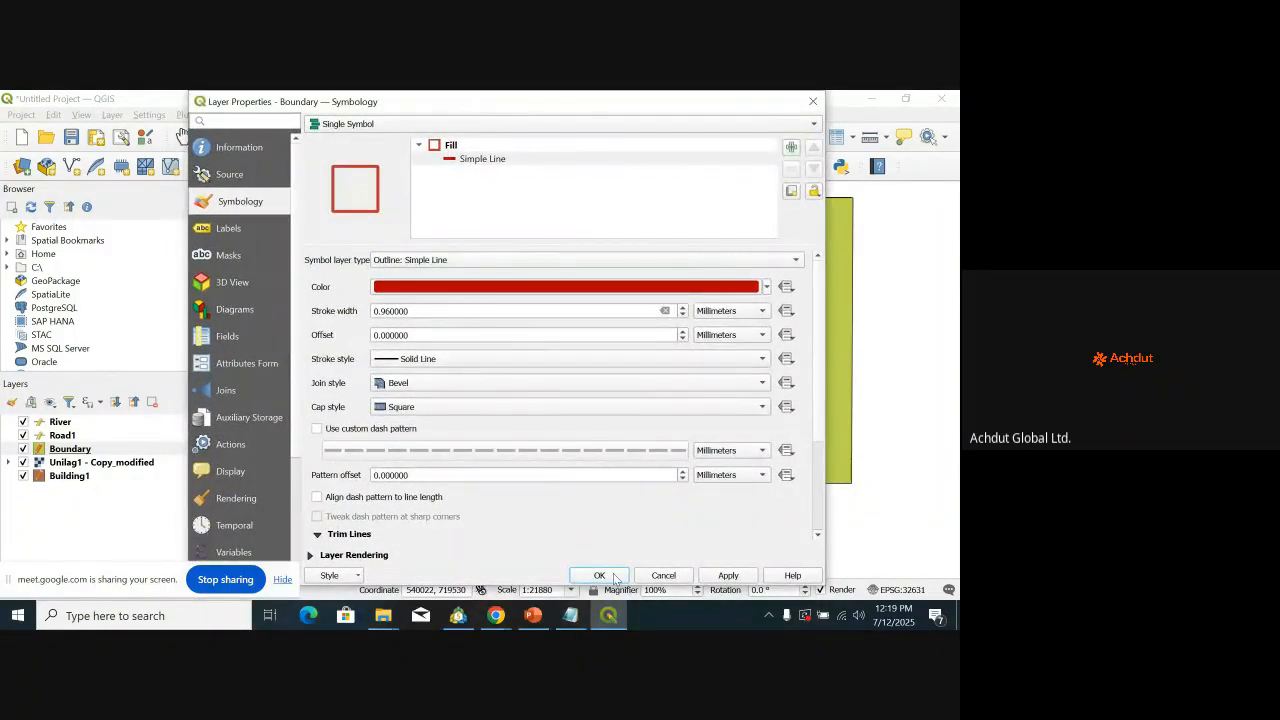
pyautogui.click(728, 577)
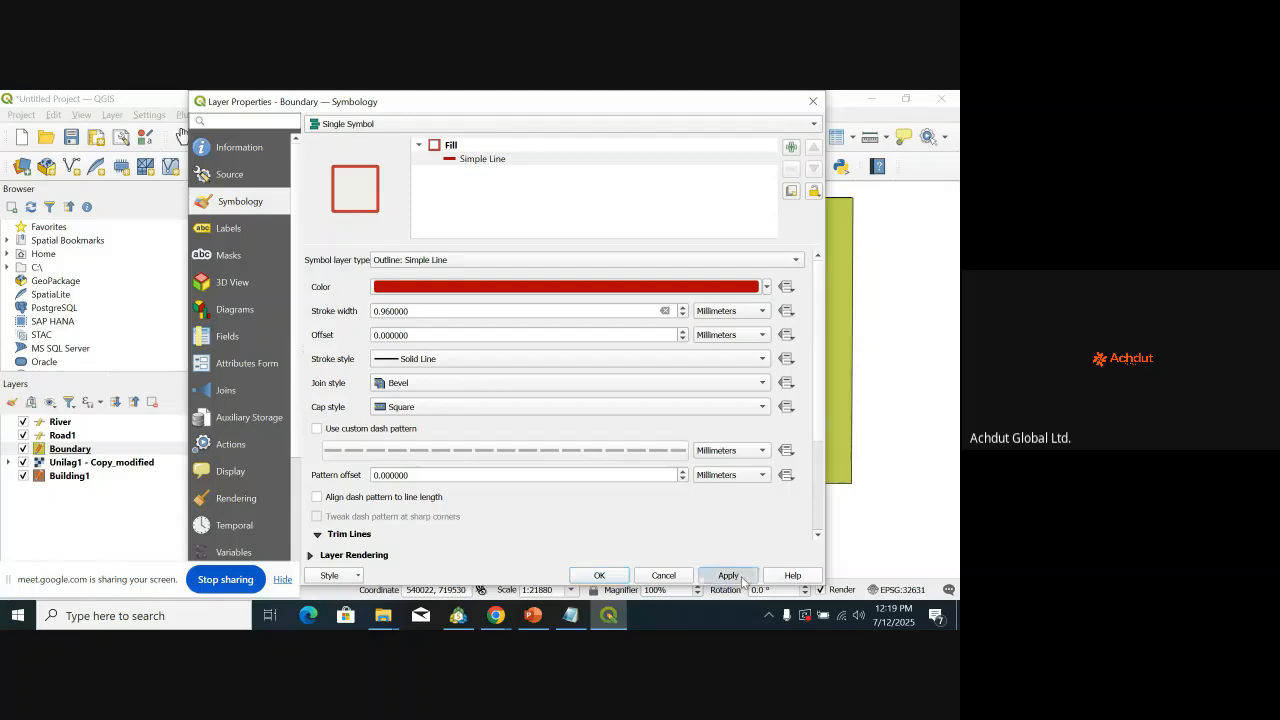
pyautogui.click(599, 576)
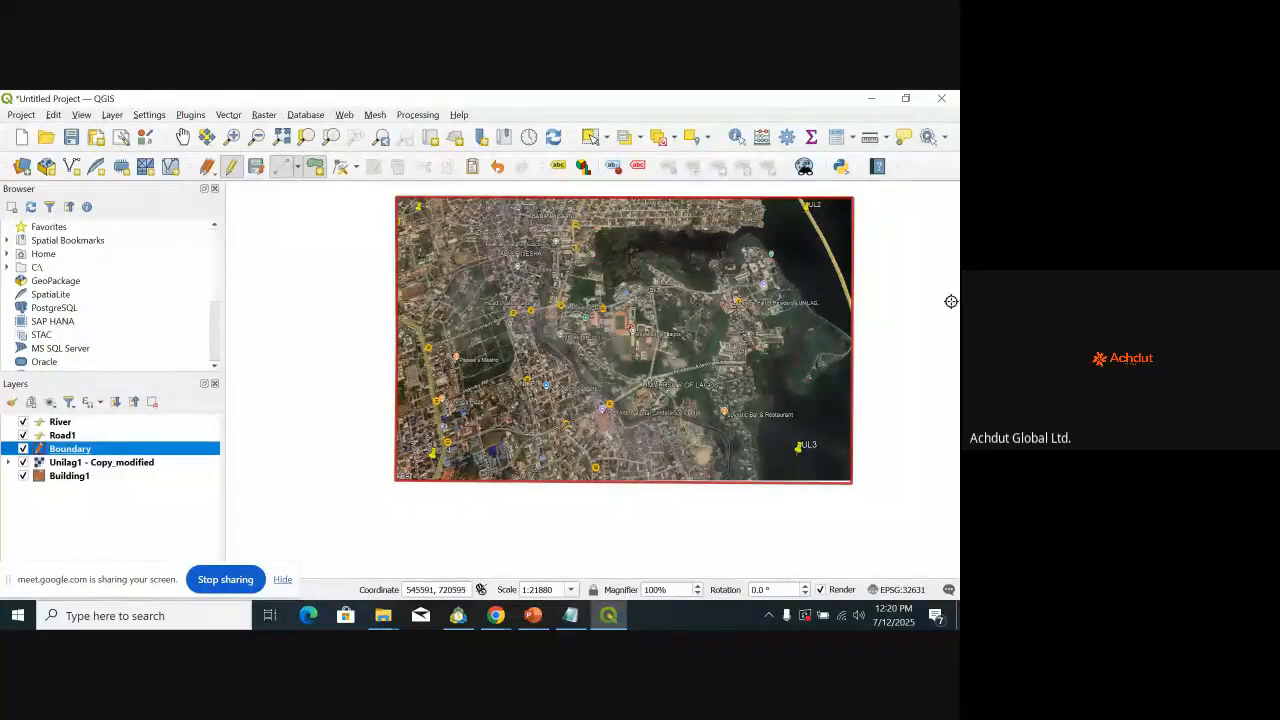
pyautogui.scroll(3, 857, 198)
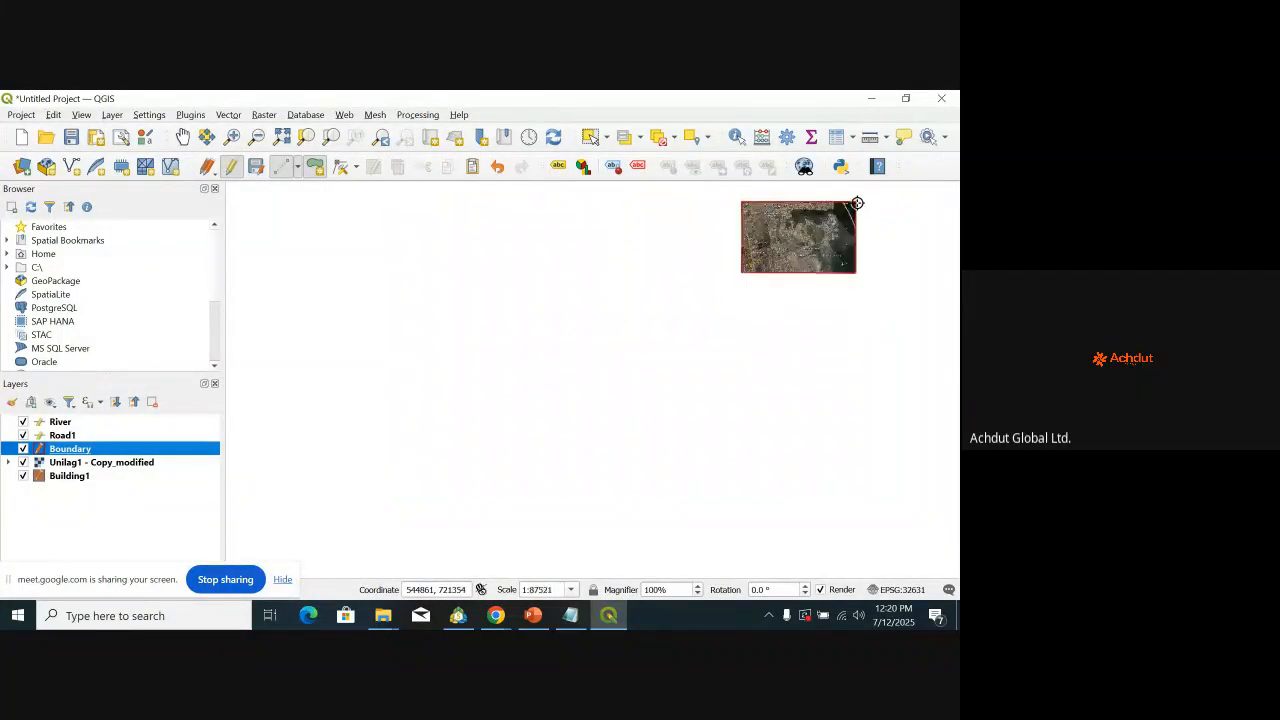
pyautogui.scroll(-1, 640, 277)
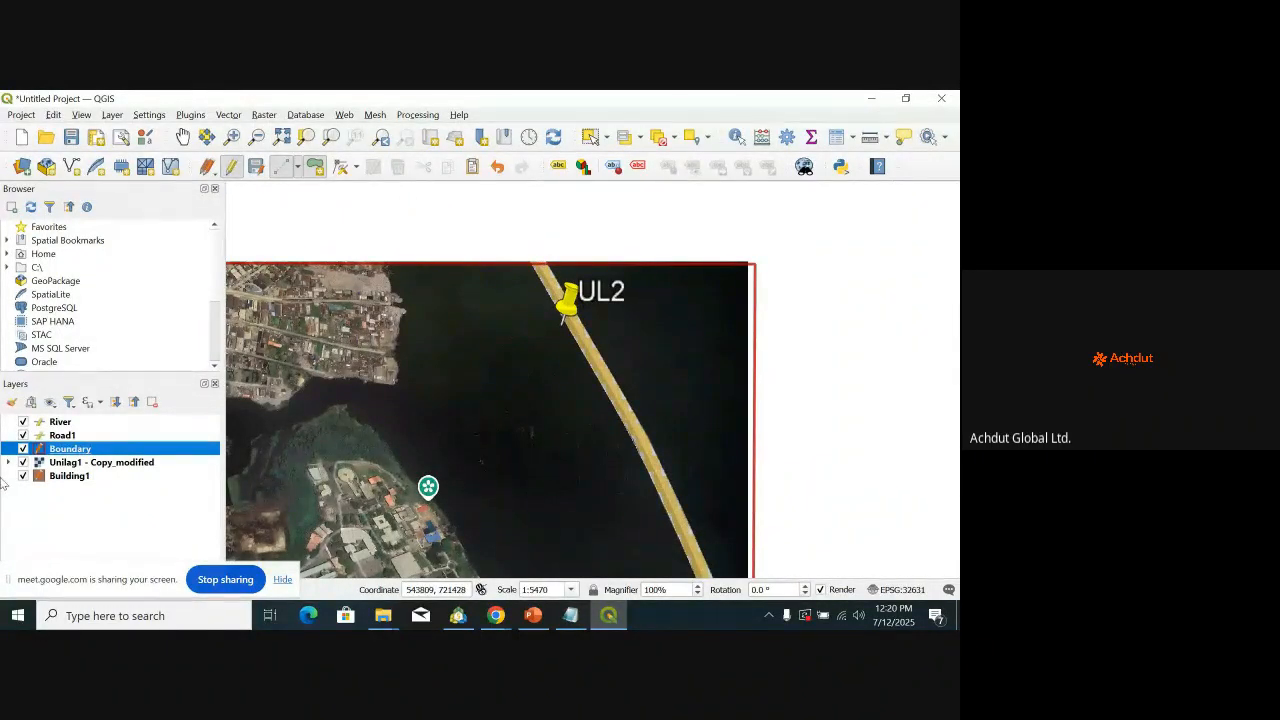
# Step: Digitize a Road1 line along the yellow bridge past UL2, from the image's northern edge to its eastern boundary
pyautogui.click(82, 436)
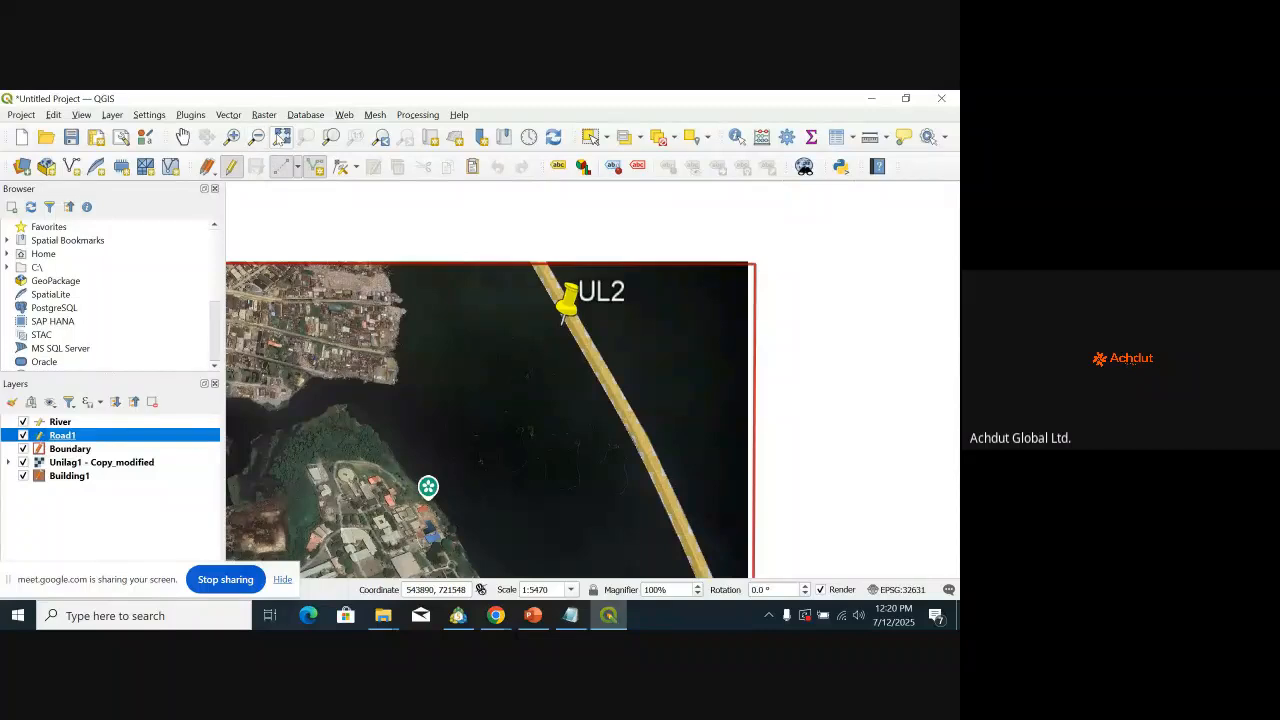
pyautogui.click(230, 166)
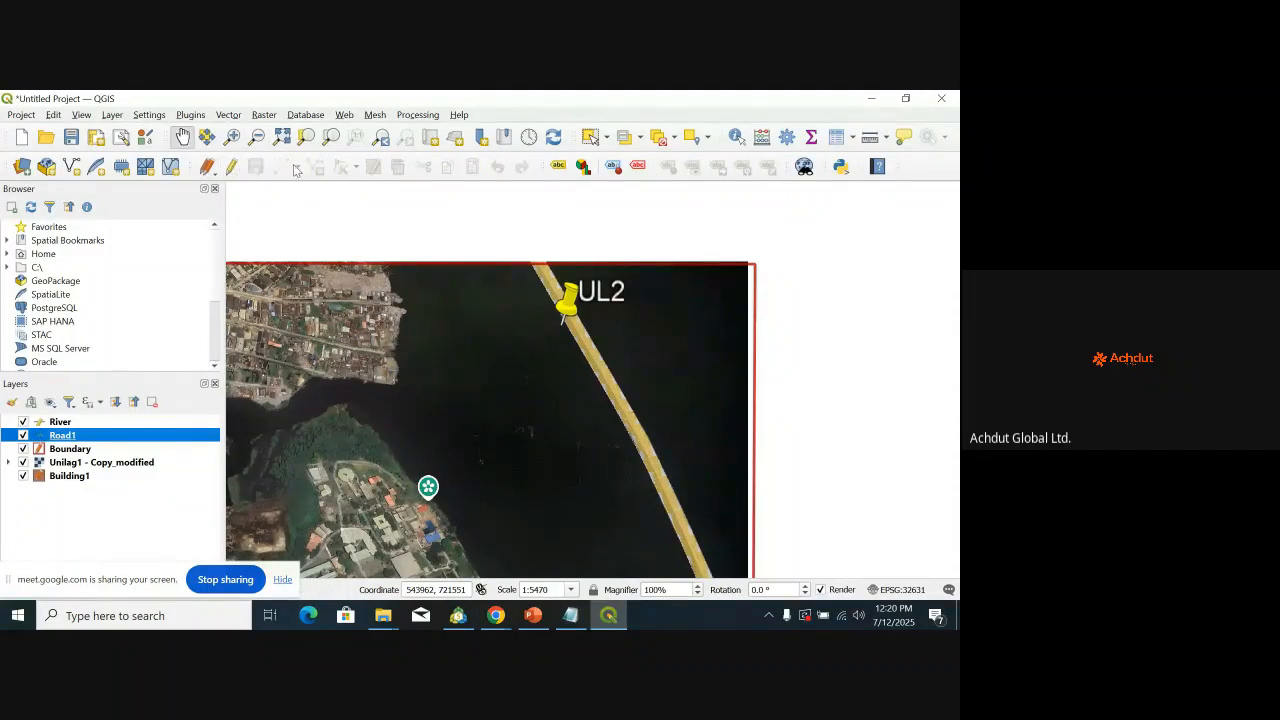
pyautogui.click(282, 166)
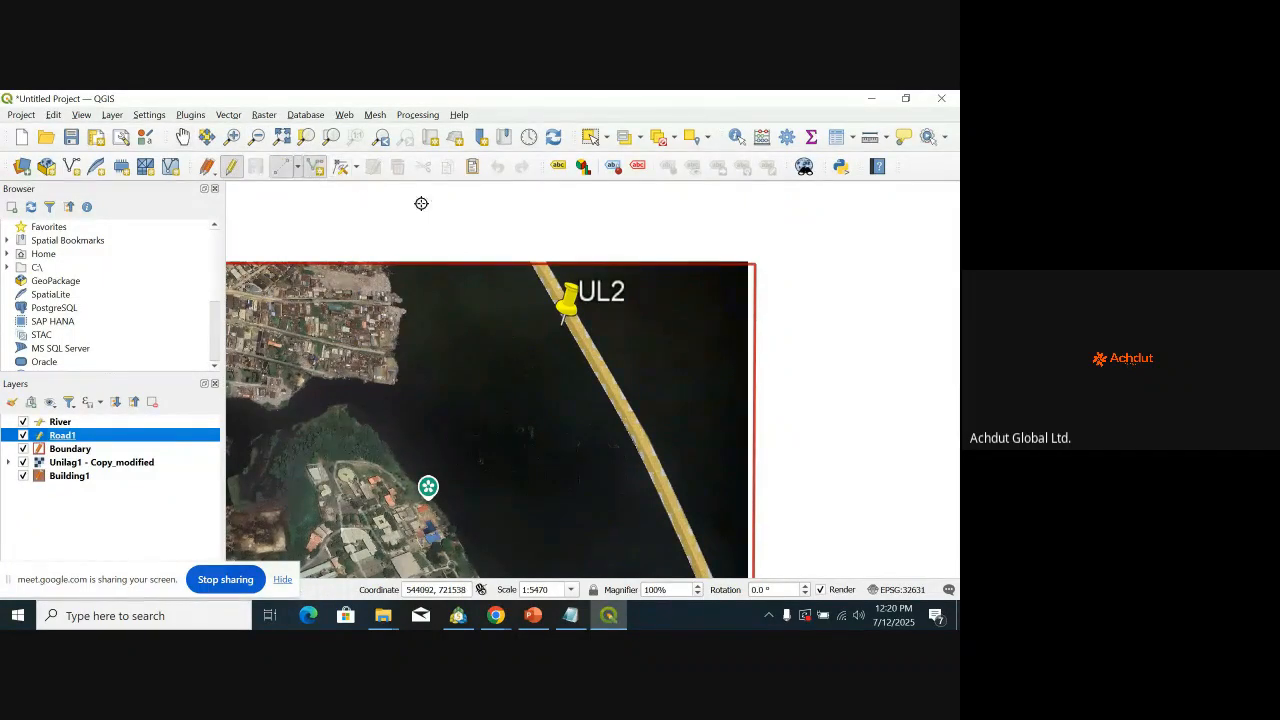
pyautogui.click(540, 264)
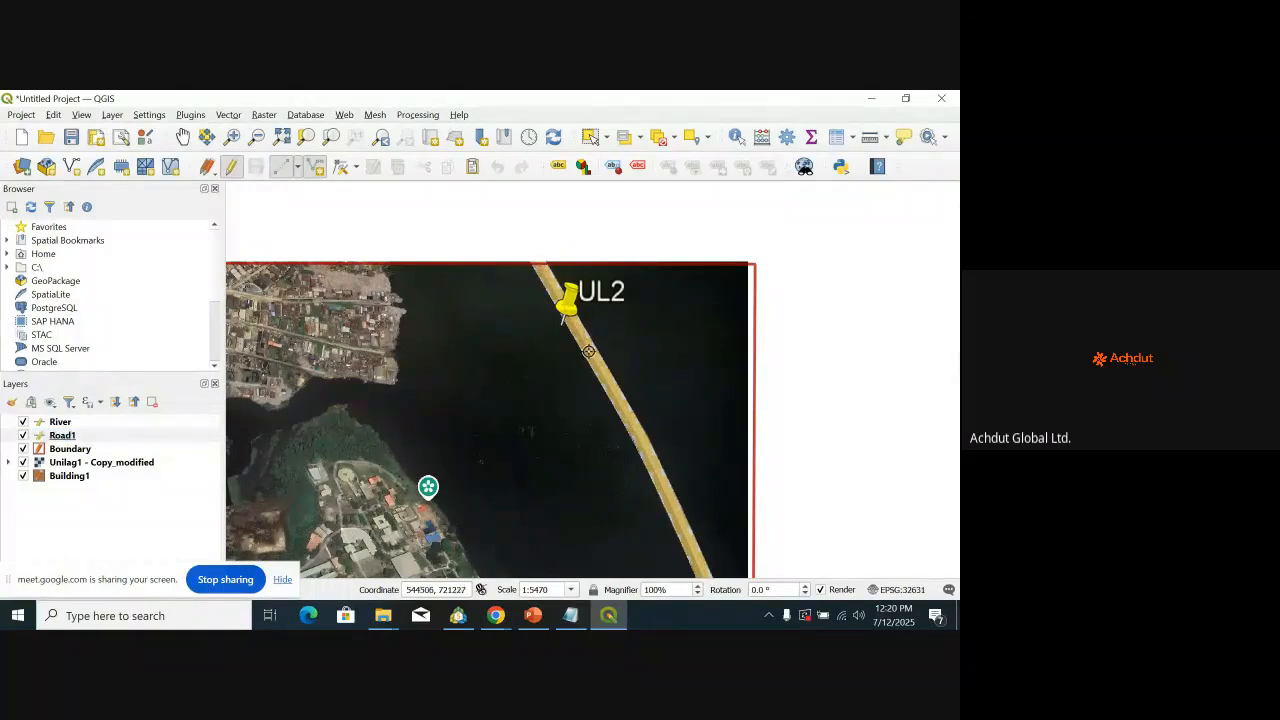
pyautogui.scroll(-2, 576, 323)
pyautogui.scroll(2, 580, 340)
pyautogui.scroll(1, 580, 339)
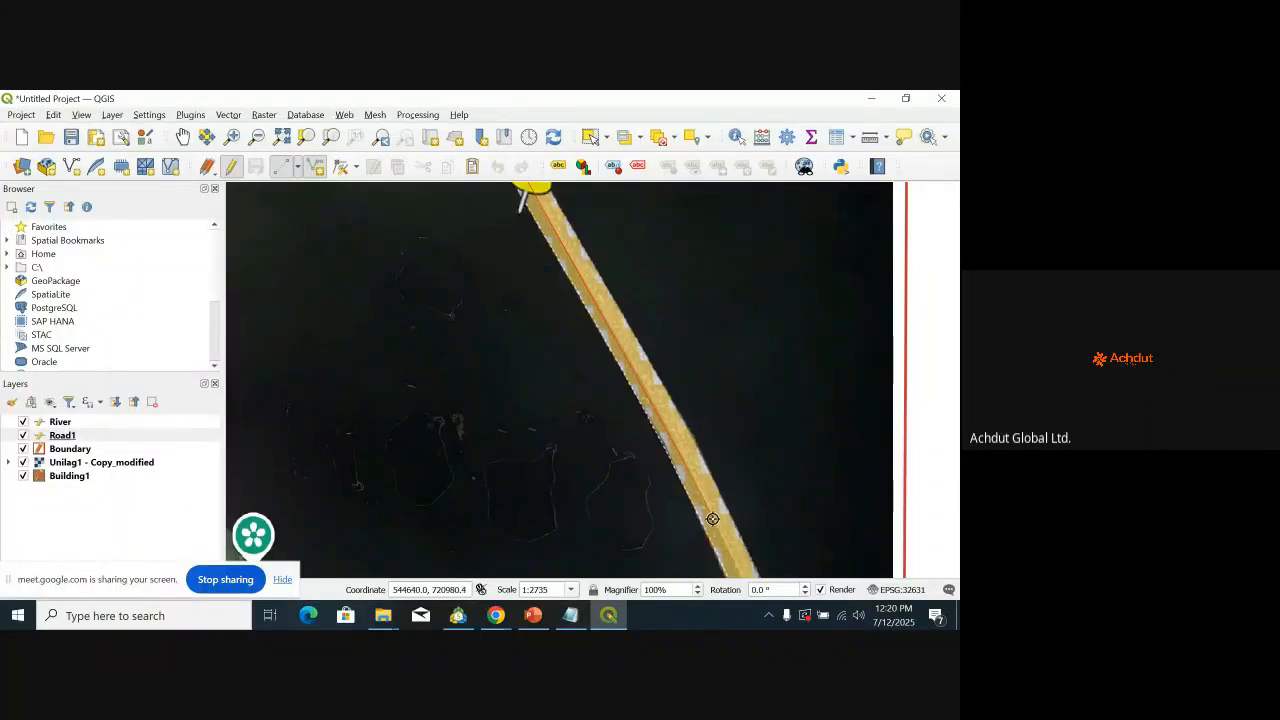
pyautogui.scroll(-3, 697, 465)
pyautogui.scroll(3, 697, 465)
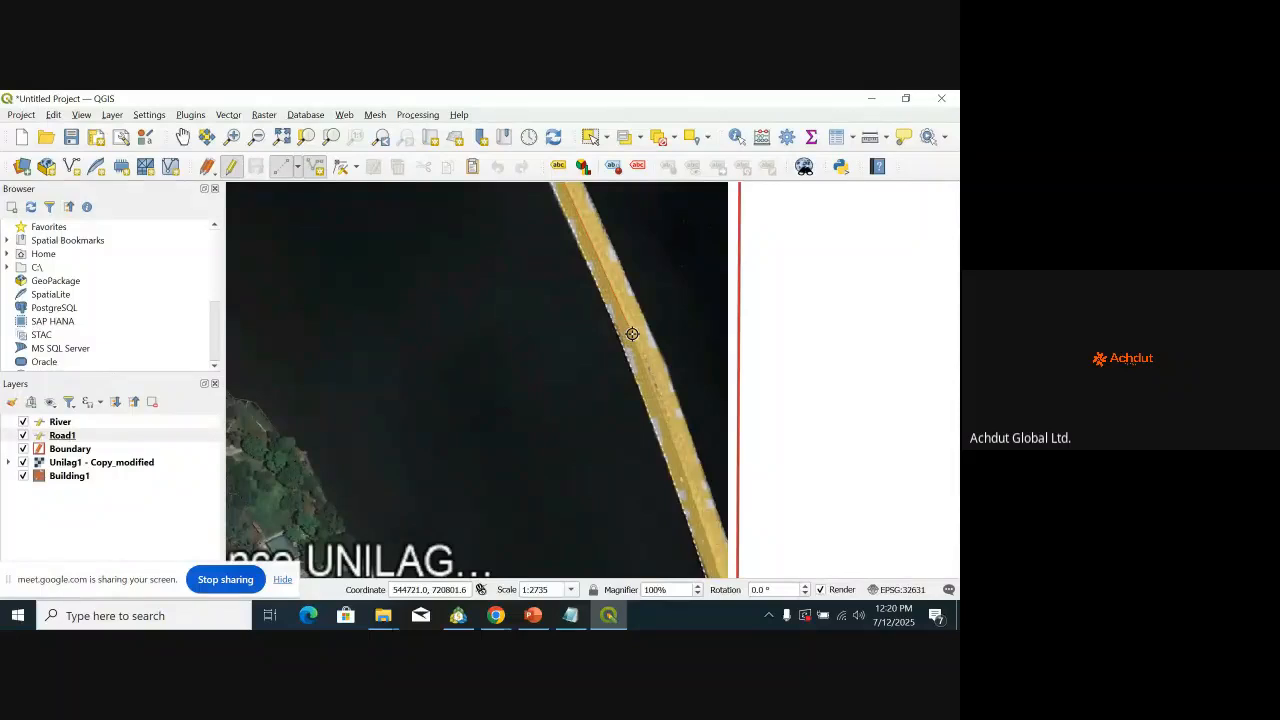
pyautogui.click(655, 390)
pyautogui.click(667, 418)
pyautogui.scroll(-1, 699, 515)
pyautogui.scroll(2, 697, 520)
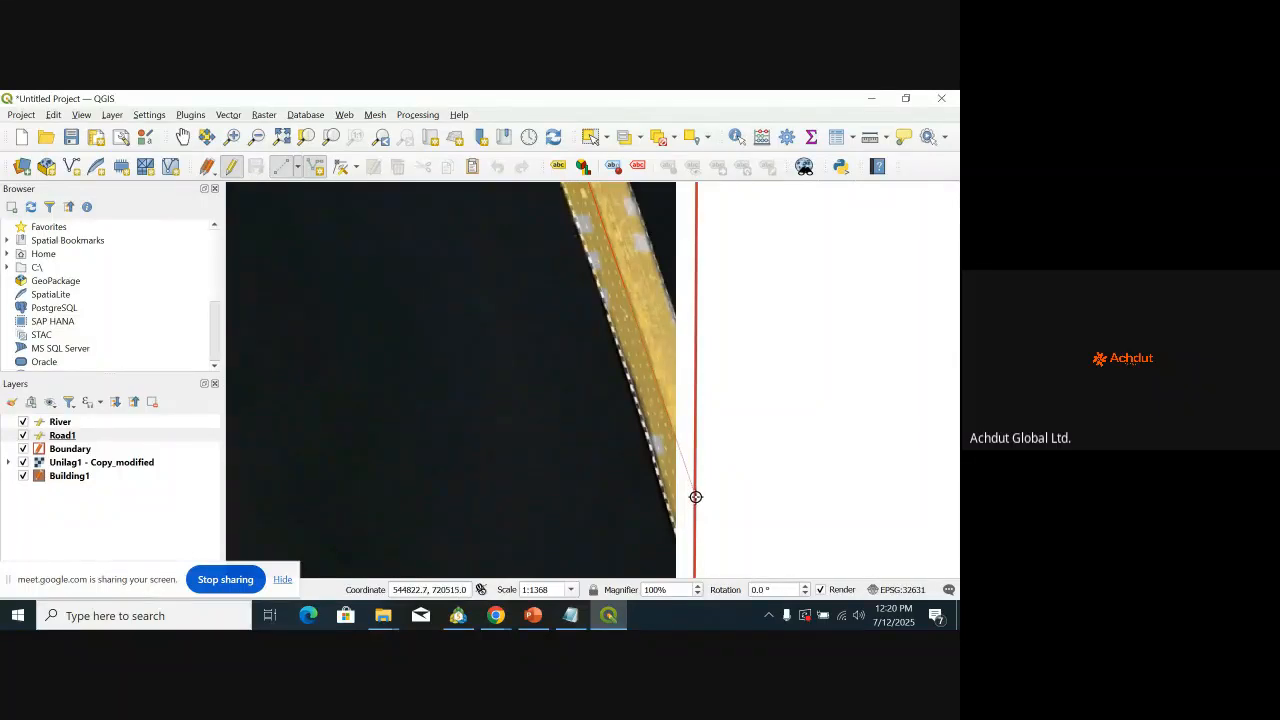
pyautogui.scroll(-4, 672, 393)
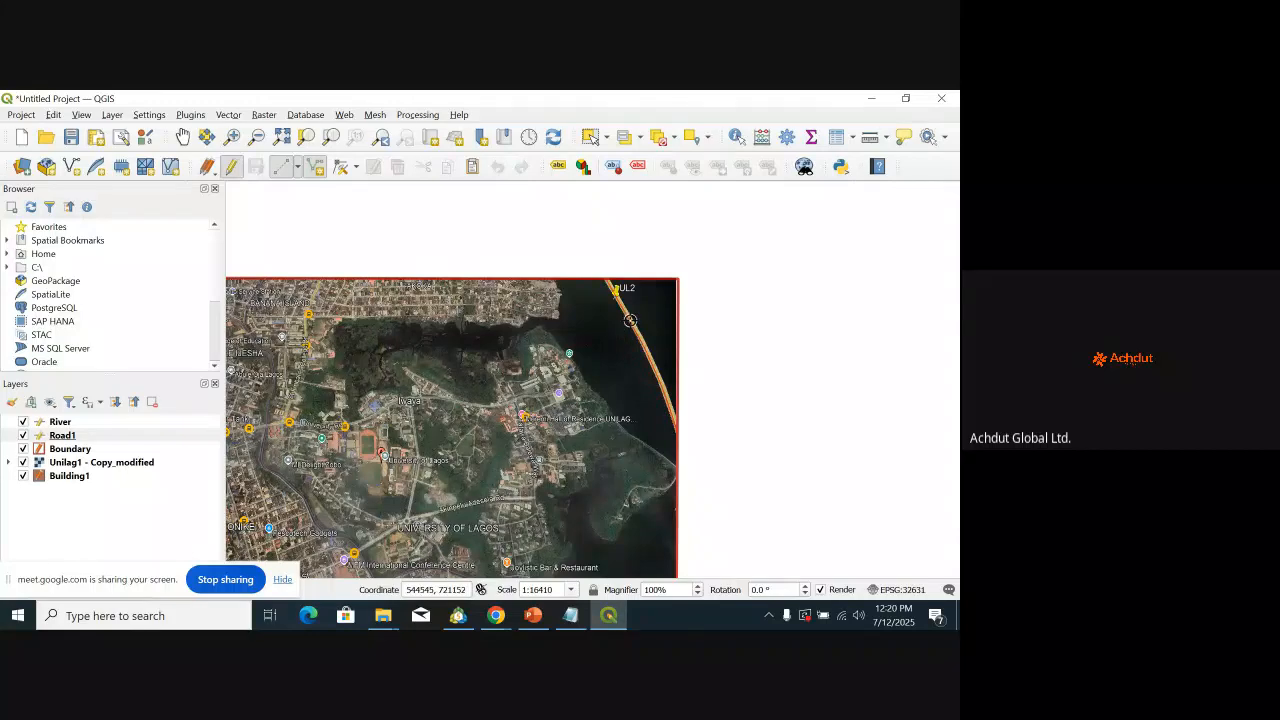
pyautogui.rightClick(632, 305)
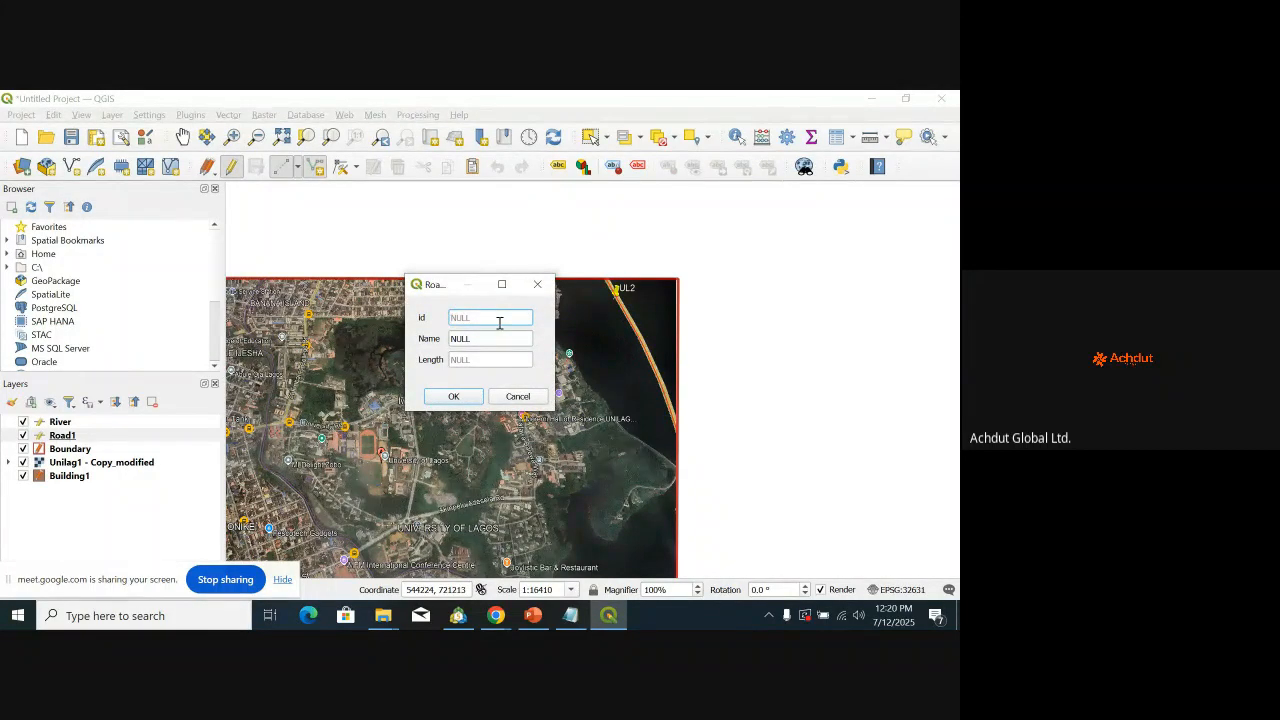
# Step: Give the new road feature id 1 and the name Major, and save its attributes
pyautogui.write('1')
pyautogui.click(501, 343)
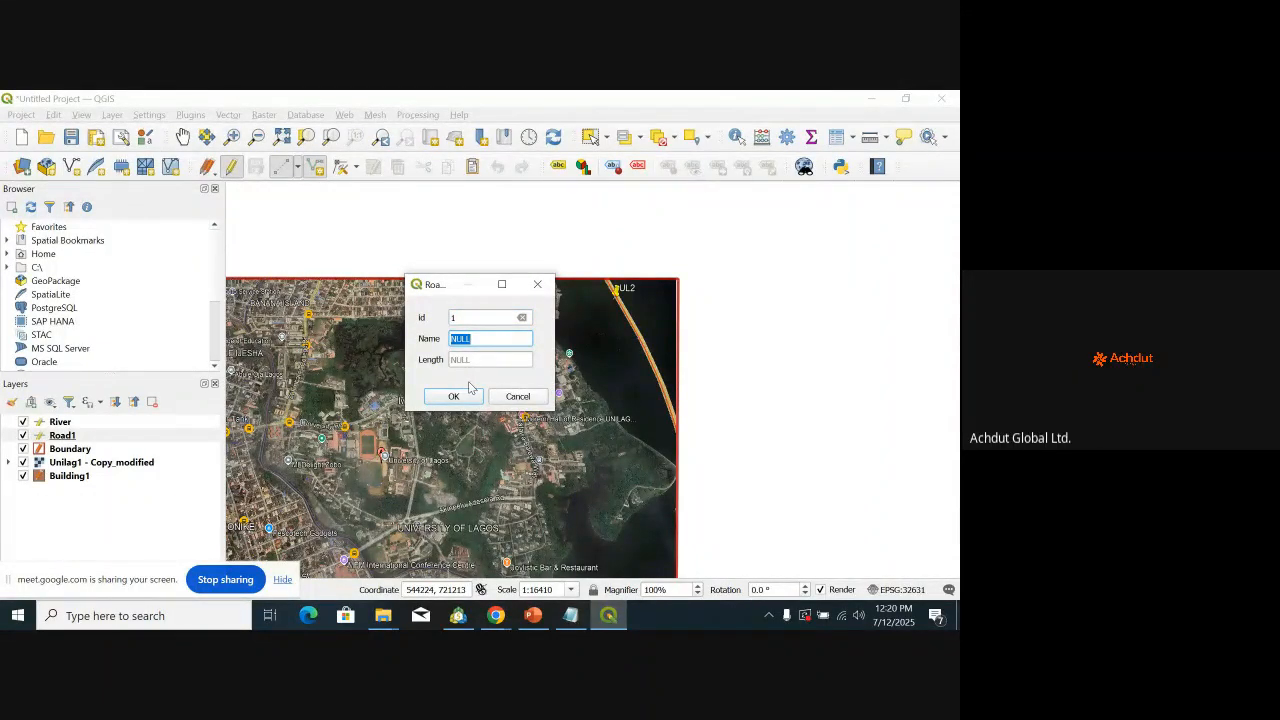
pyautogui.write('Major')
pyautogui.click(466, 397)
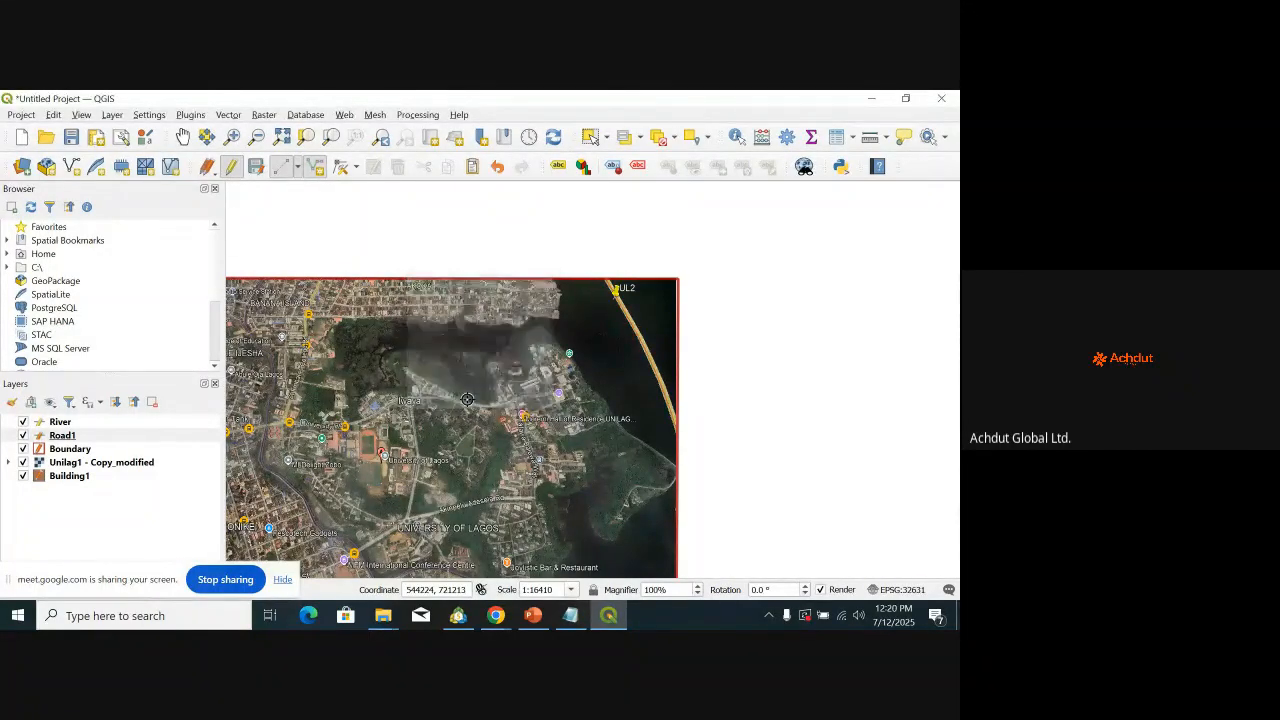
# Step: Review the Road1 layer's field definitions and attribute form in its properties, and close them without changes
pyautogui.scroll(3, 612, 322)
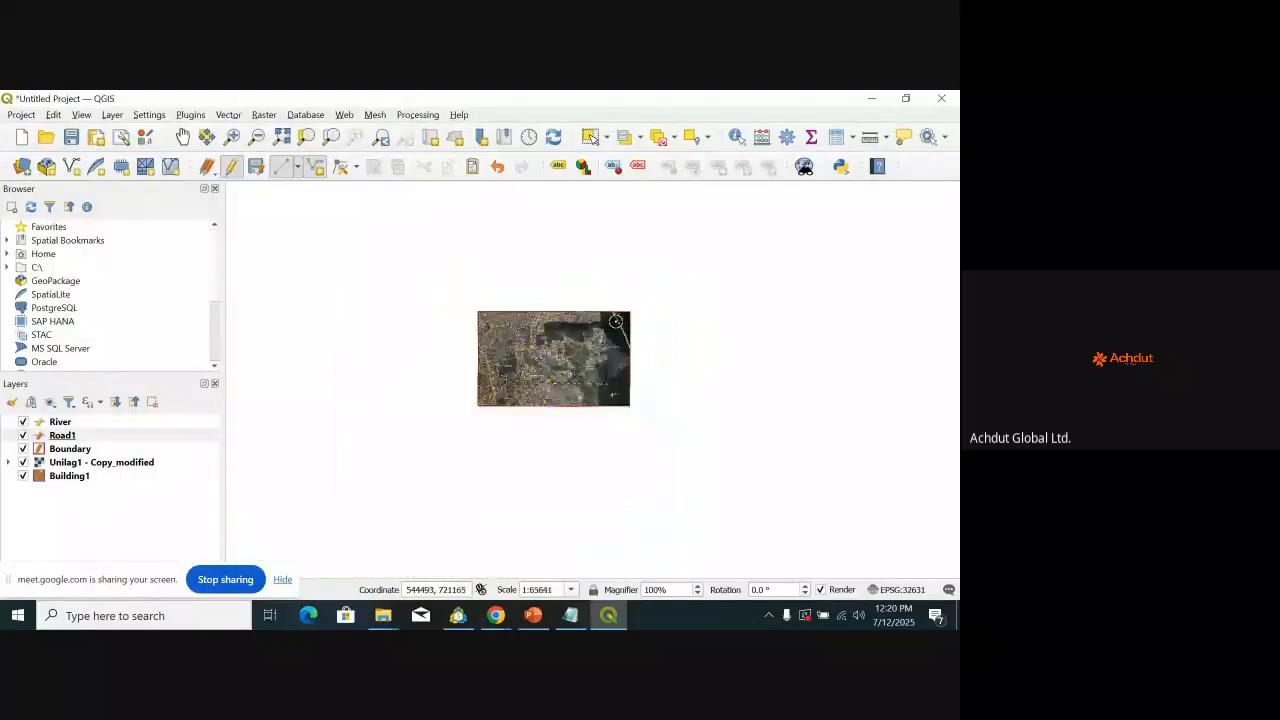
pyautogui.scroll(-4, 615, 320)
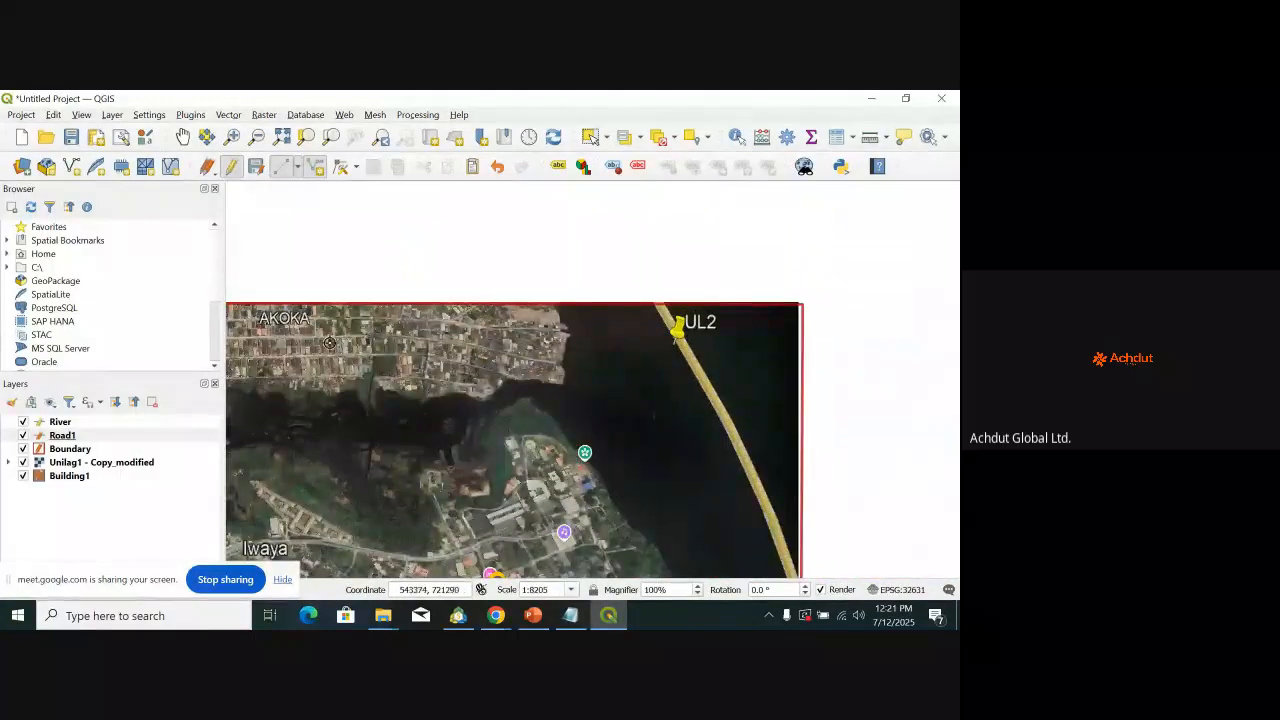
pyautogui.scroll(-2, 345, 395)
pyautogui.scroll(3, 314, 400)
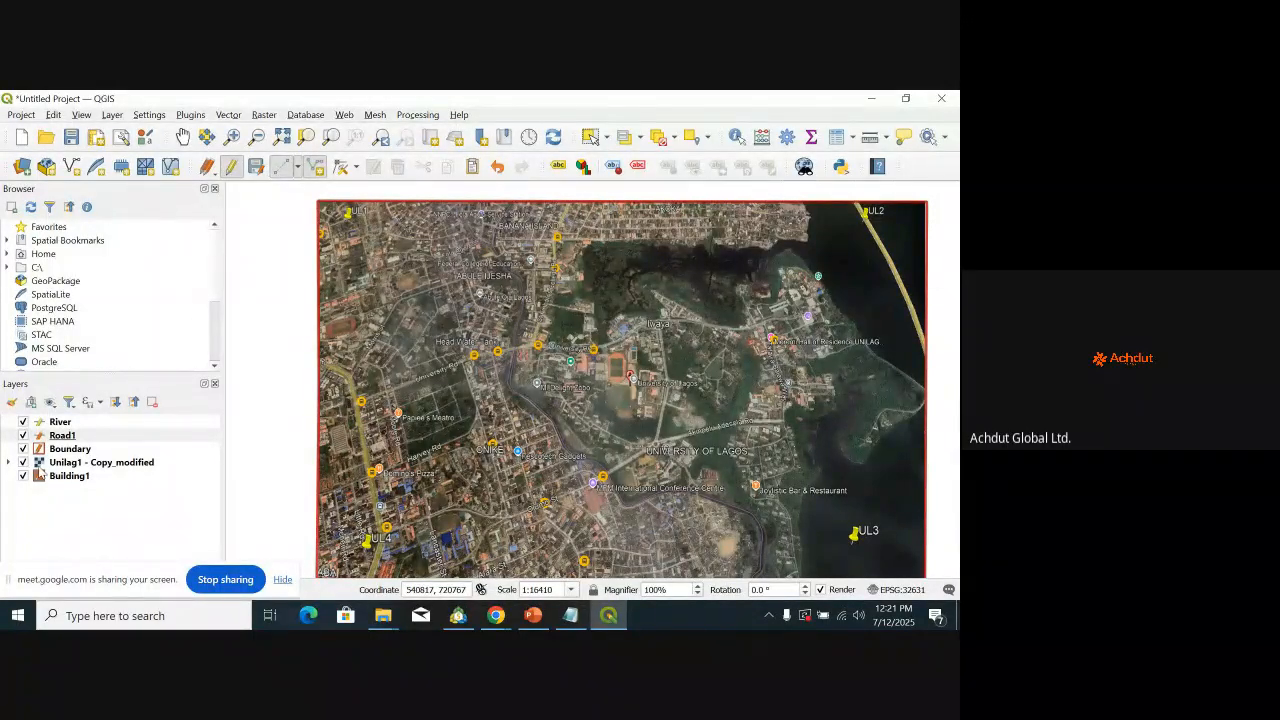
pyautogui.click(64, 437)
pyautogui.doubleClick(64, 437)
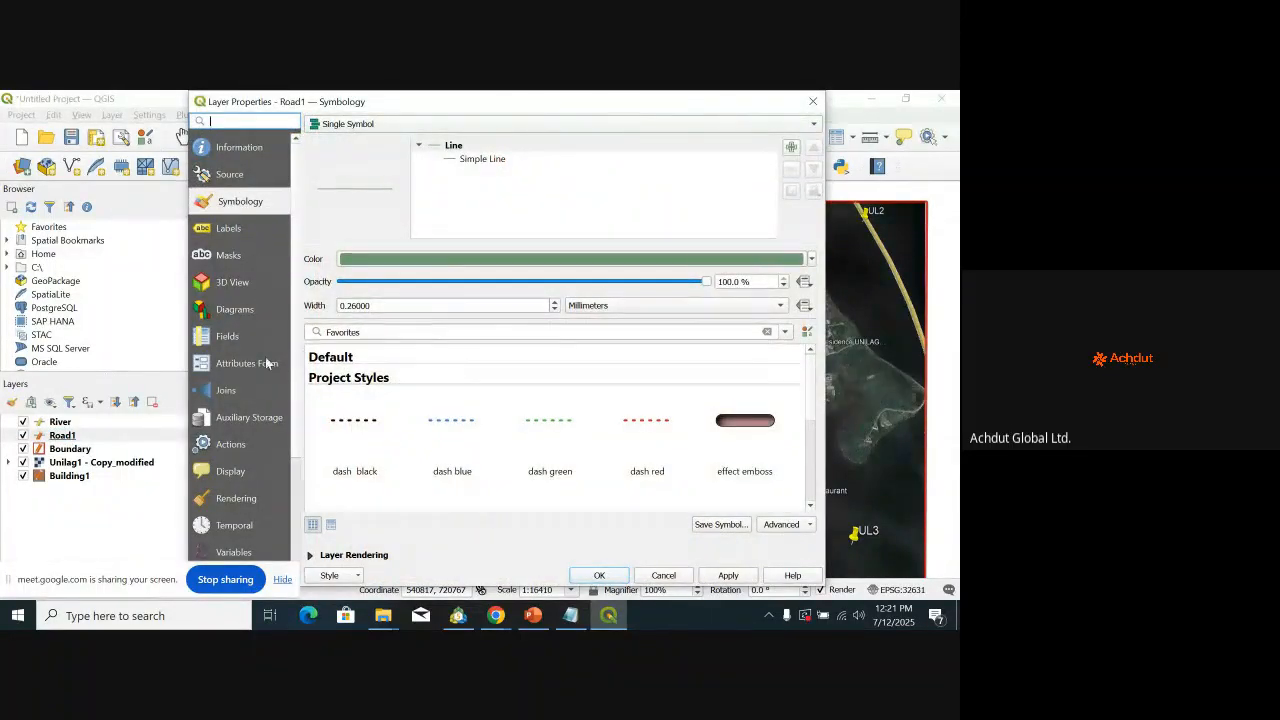
pyautogui.click(236, 343)
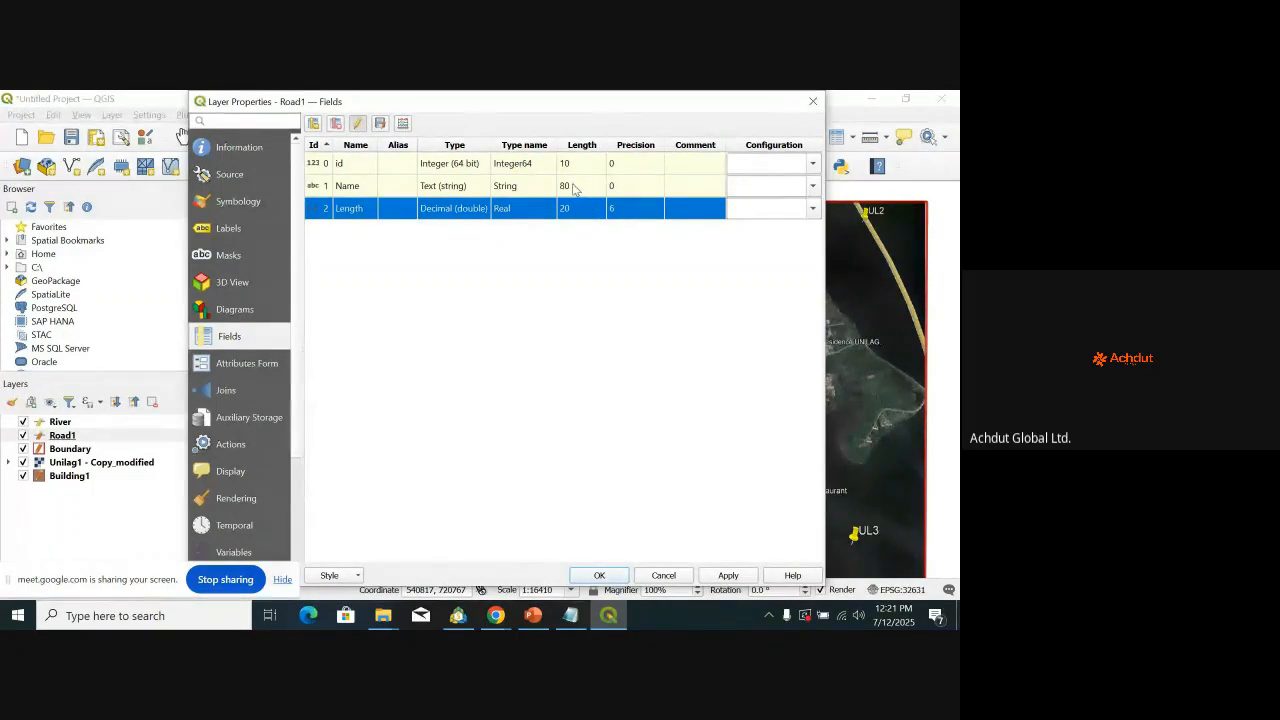
pyautogui.click(252, 365)
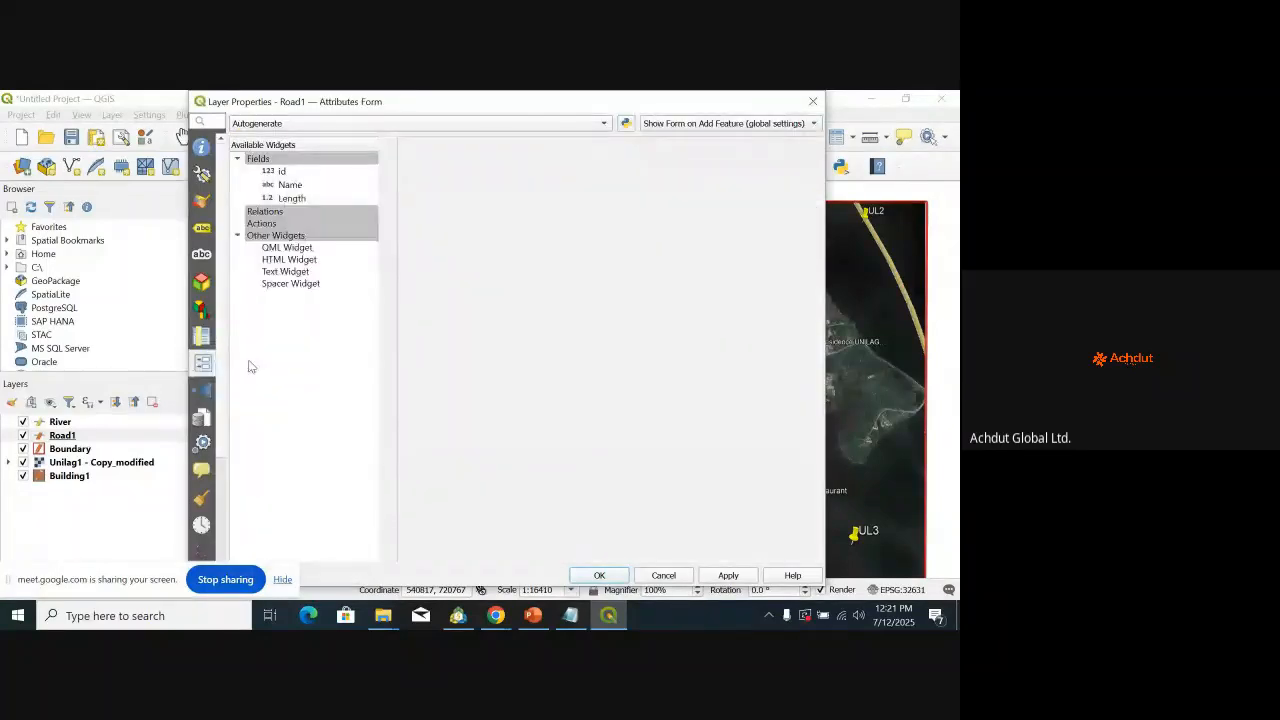
pyautogui.click(204, 341)
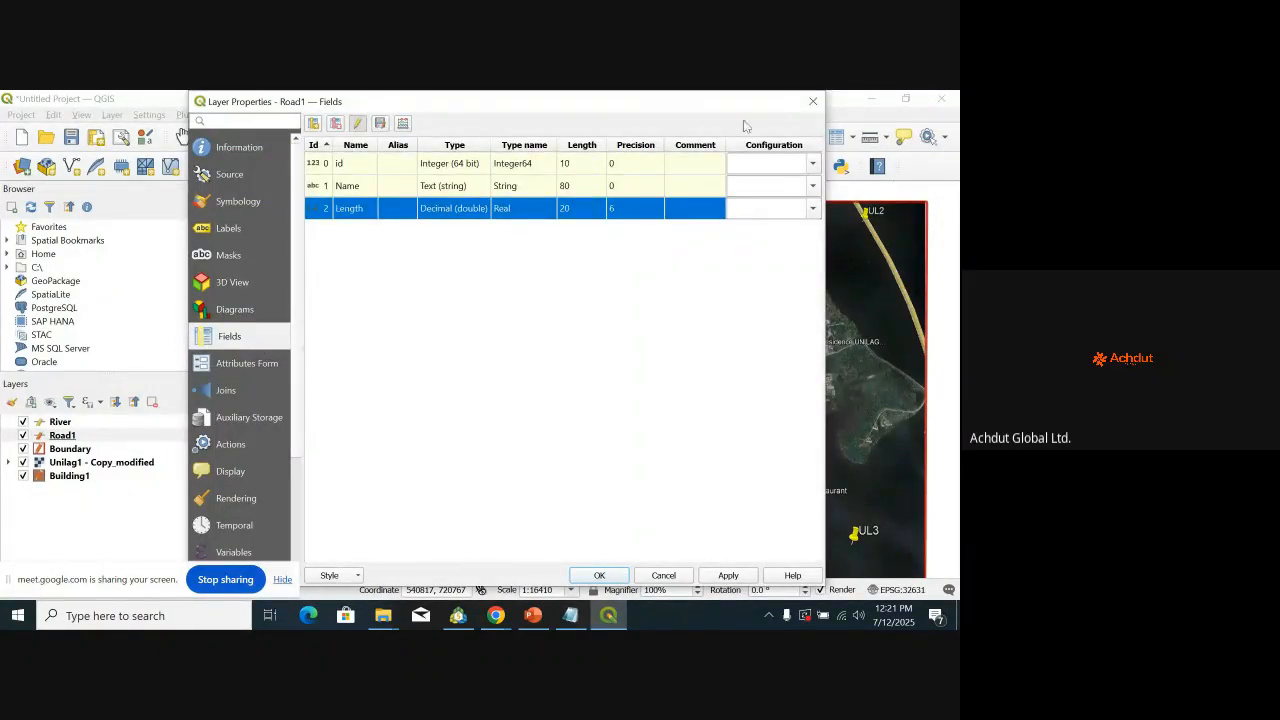
pyautogui.click(813, 101)
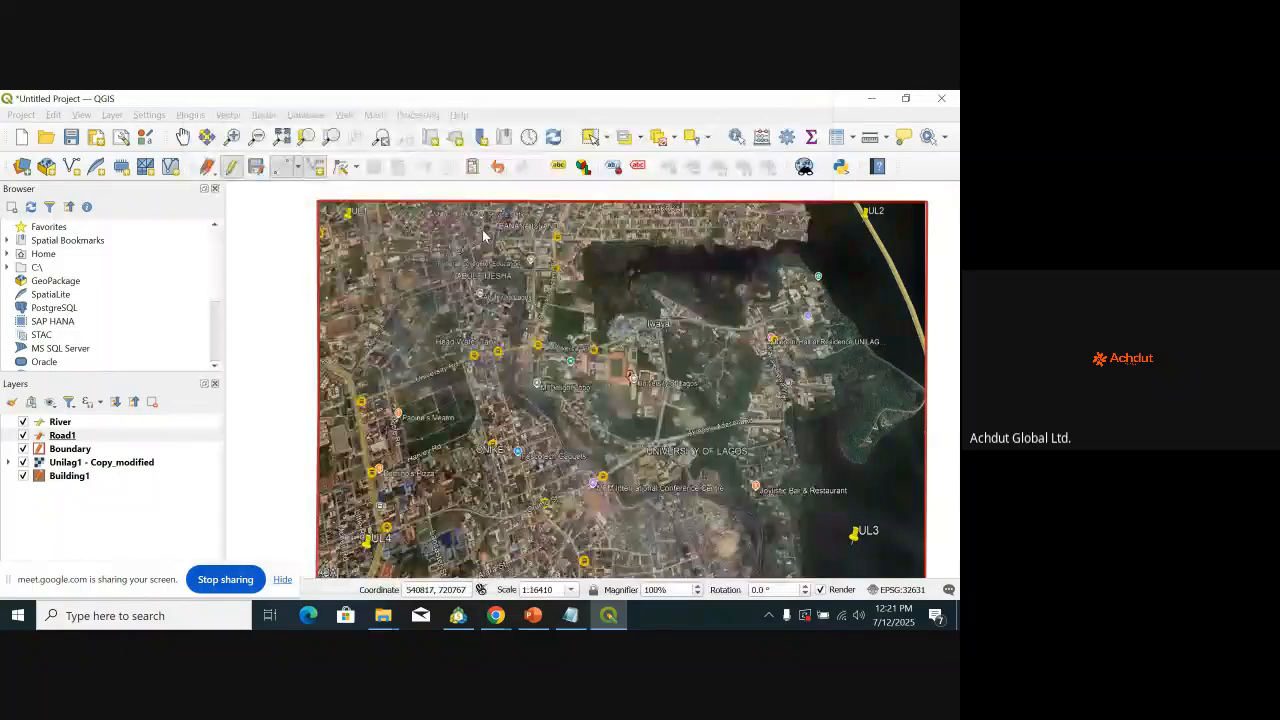
# Step: Check the field types, lengths and precision of the Building1 layer in its properties, and close them
pyautogui.click(86, 477)
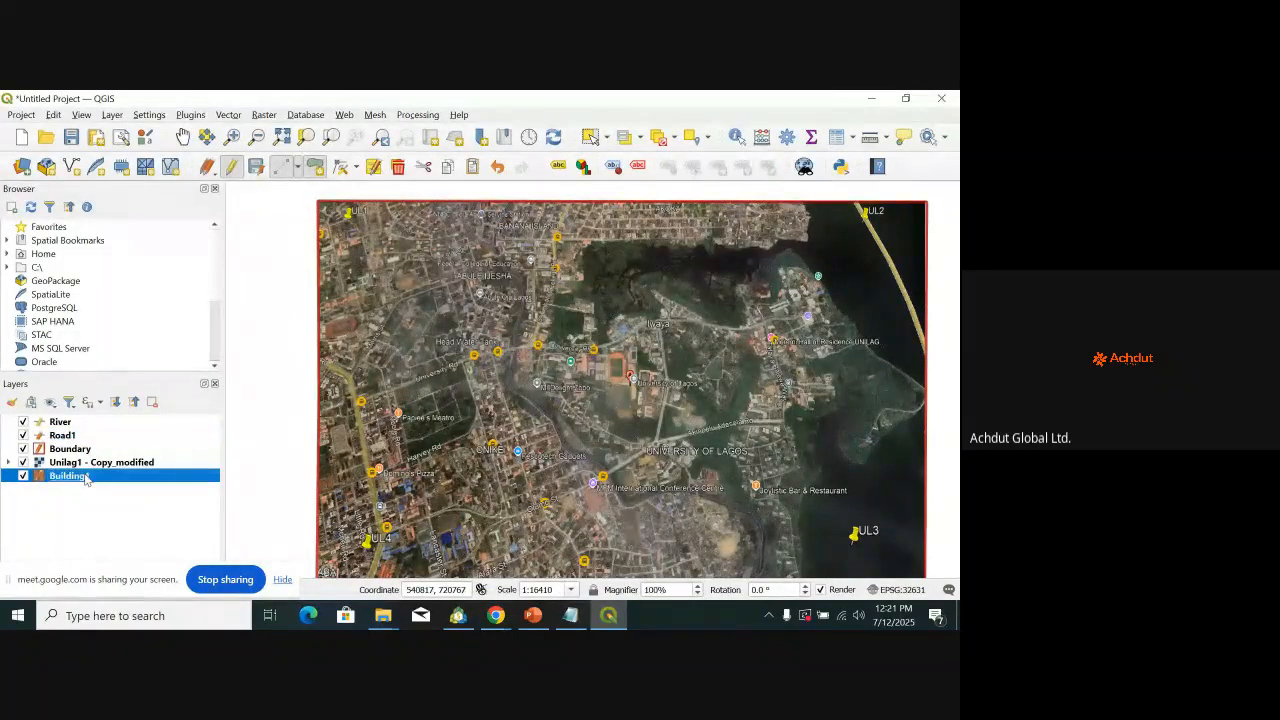
pyautogui.rightClick(86, 477)
pyautogui.click(78, 482)
pyautogui.doubleClick(78, 482)
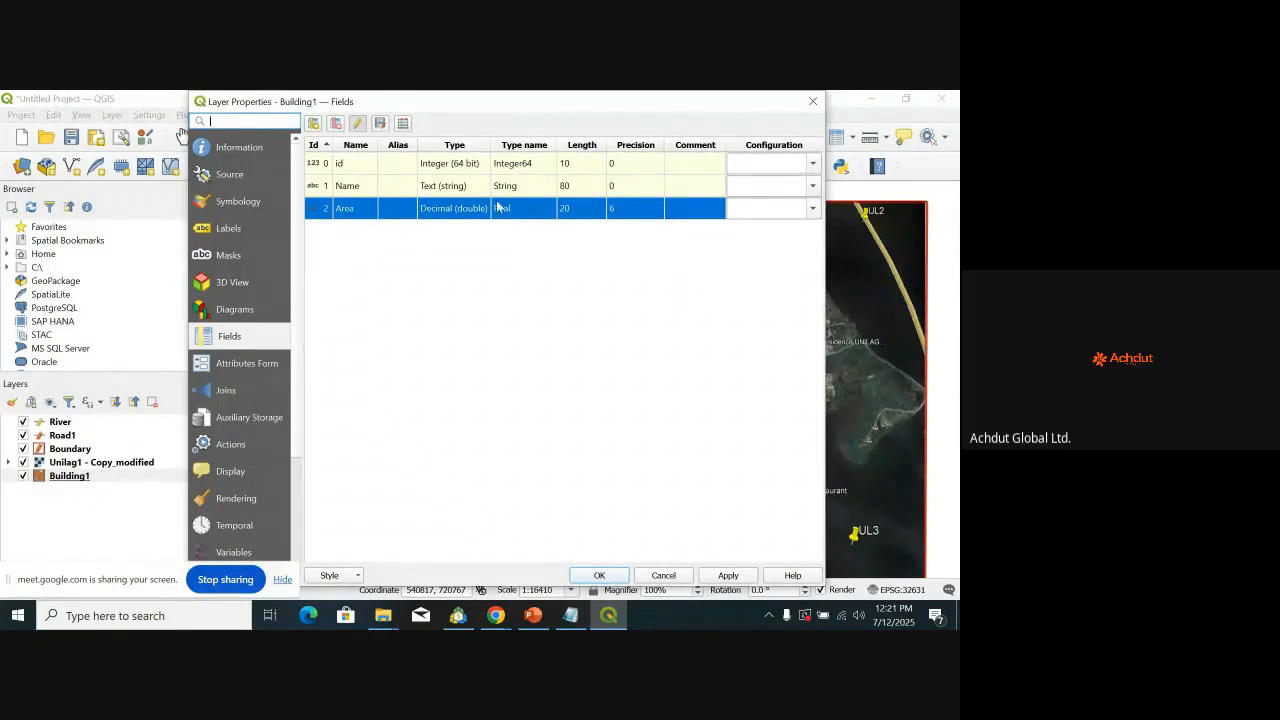
pyautogui.click(813, 101)
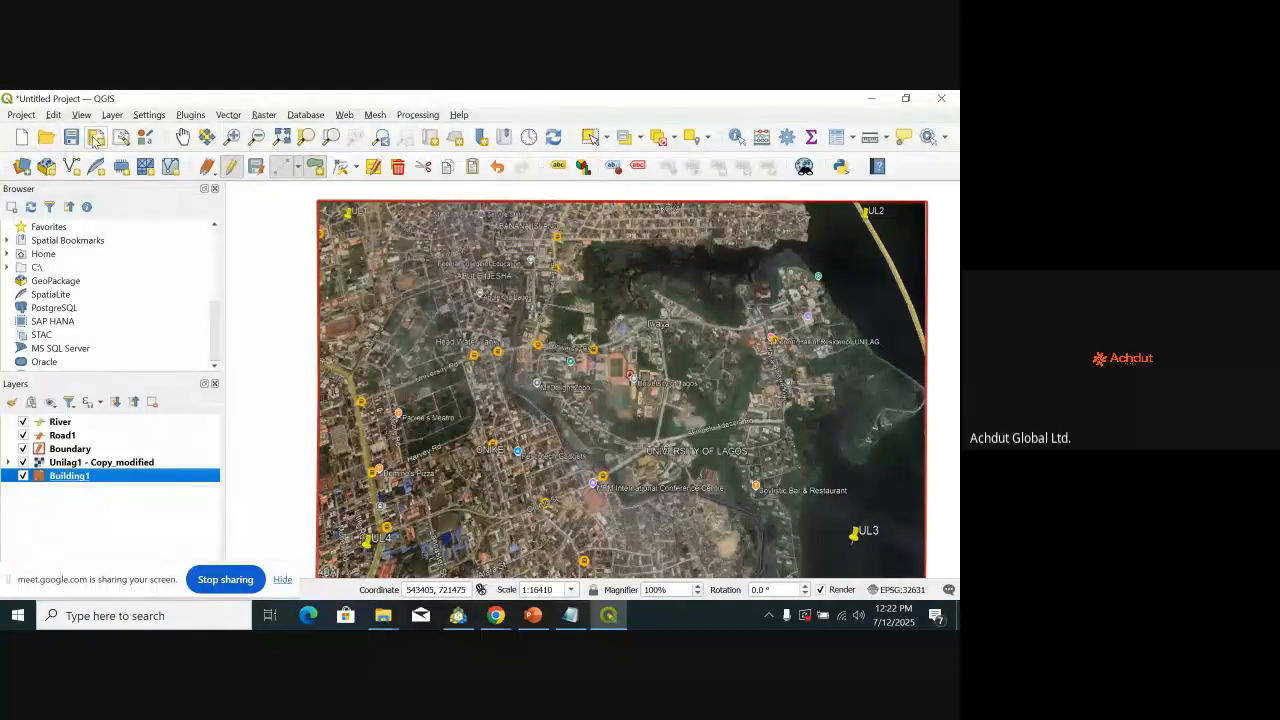
# Step: Create a new print layout titled Unilag and maximize its window
pyautogui.click(95, 138)
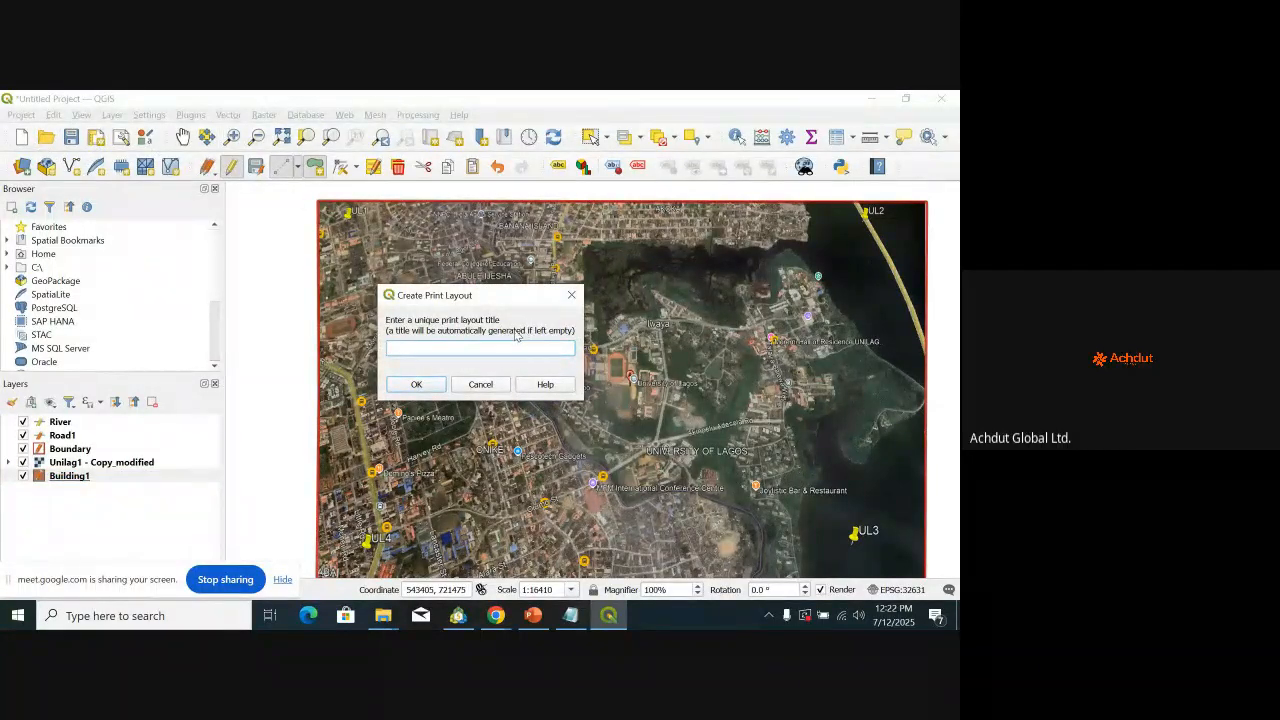
pyautogui.write('Unilag')
pyautogui.click(421, 388)
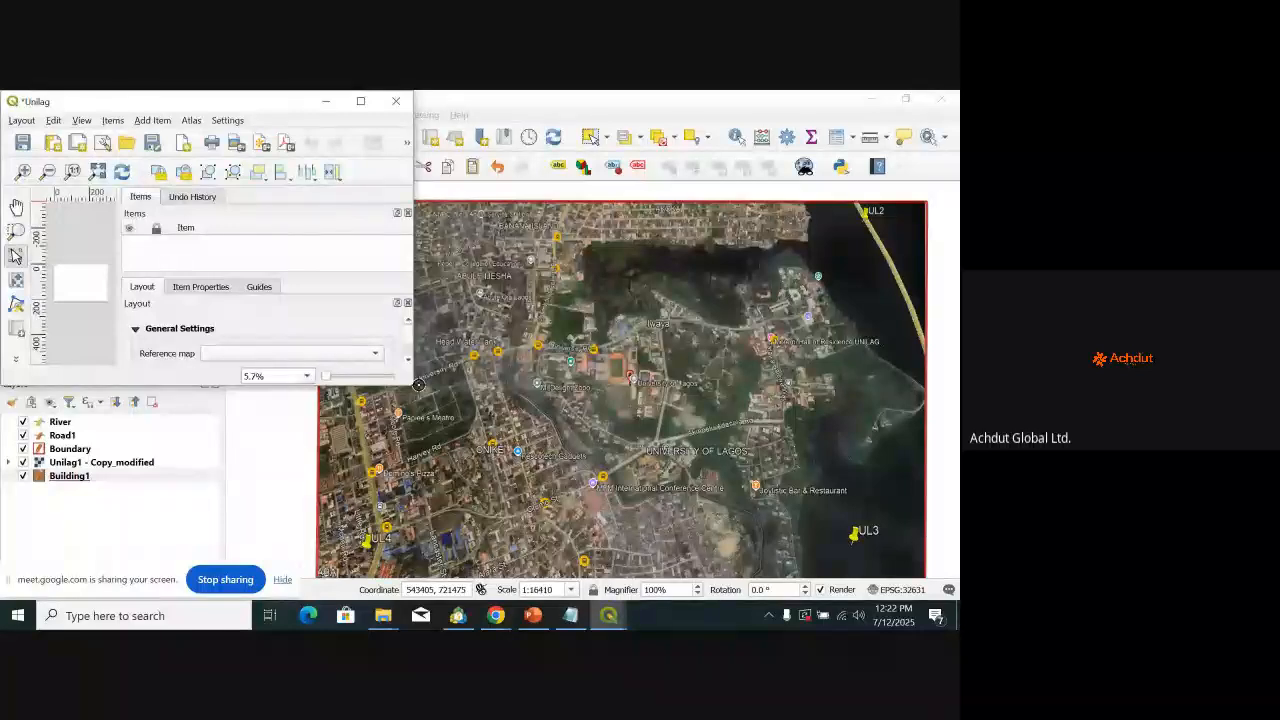
pyautogui.click(361, 102)
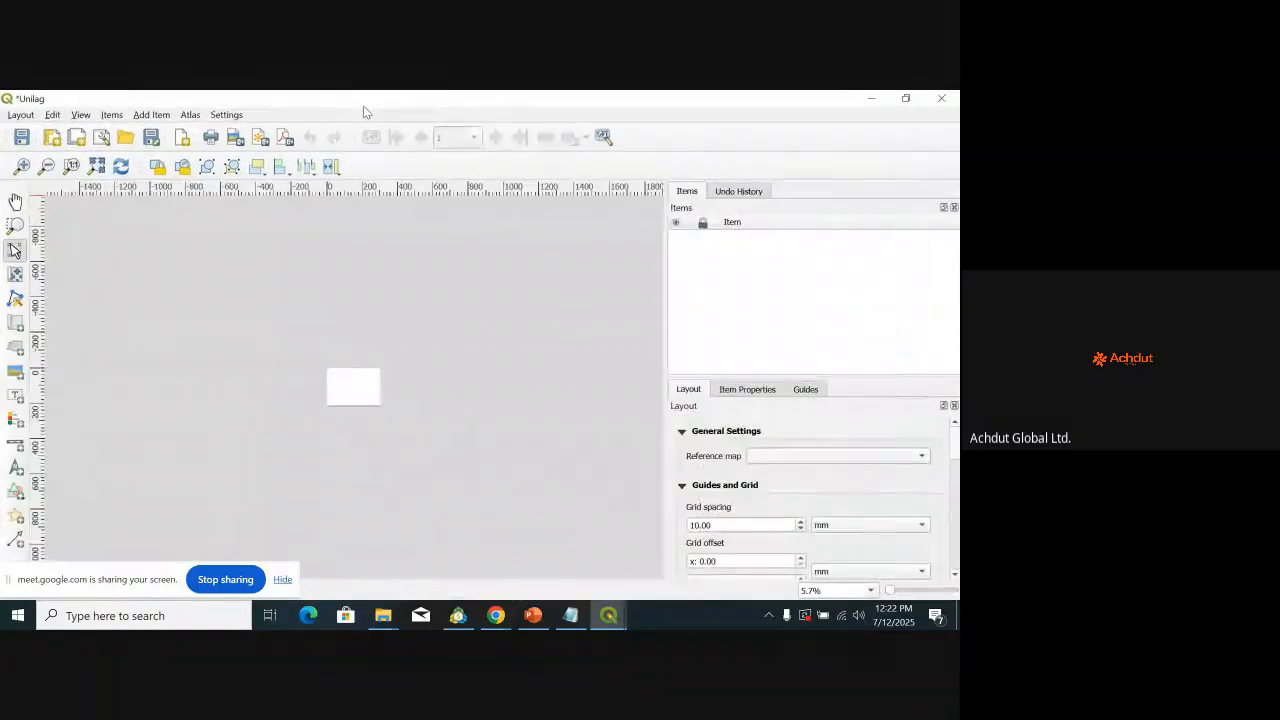
pyautogui.rightClick(250, 335)
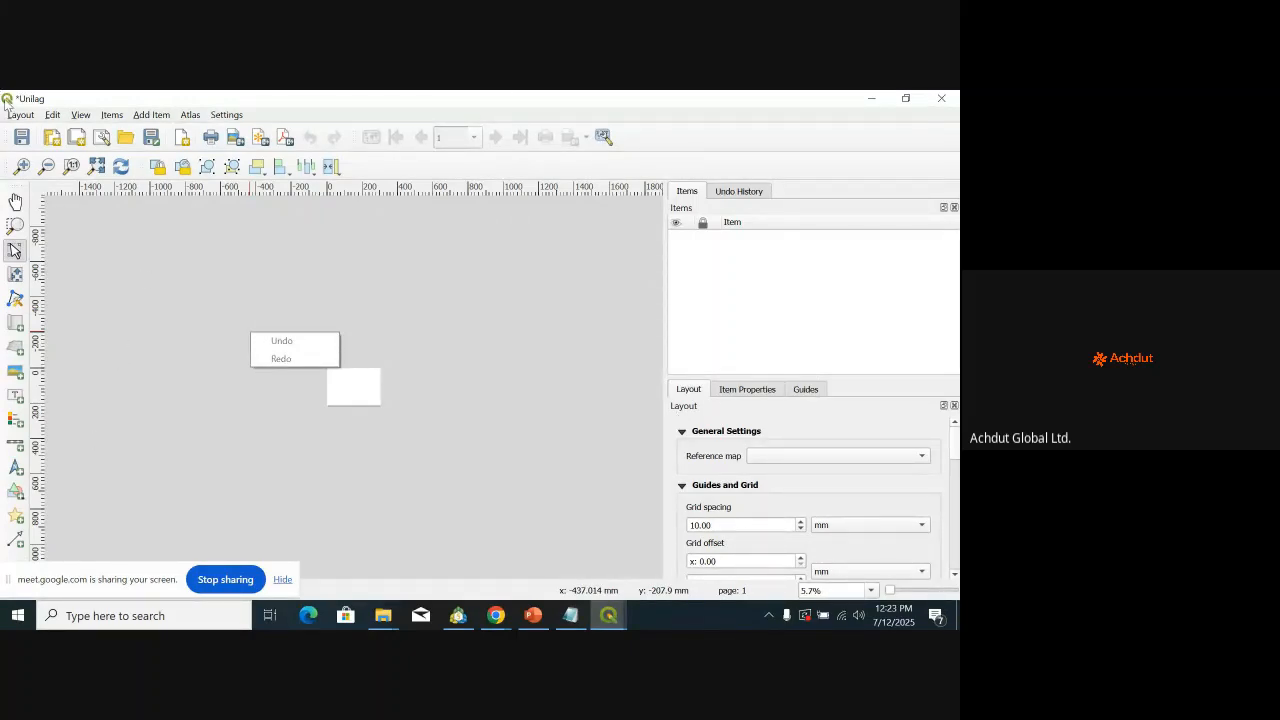
pyautogui.click(22, 115)
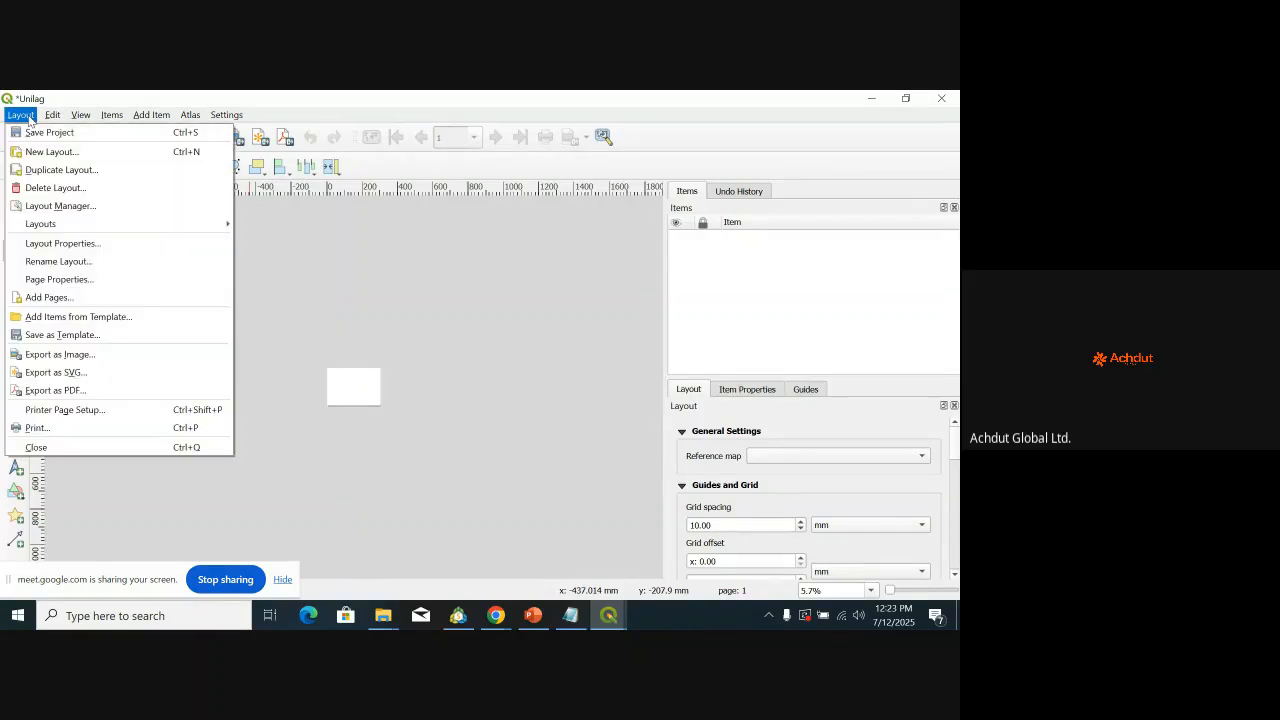
pyautogui.click(55, 205)
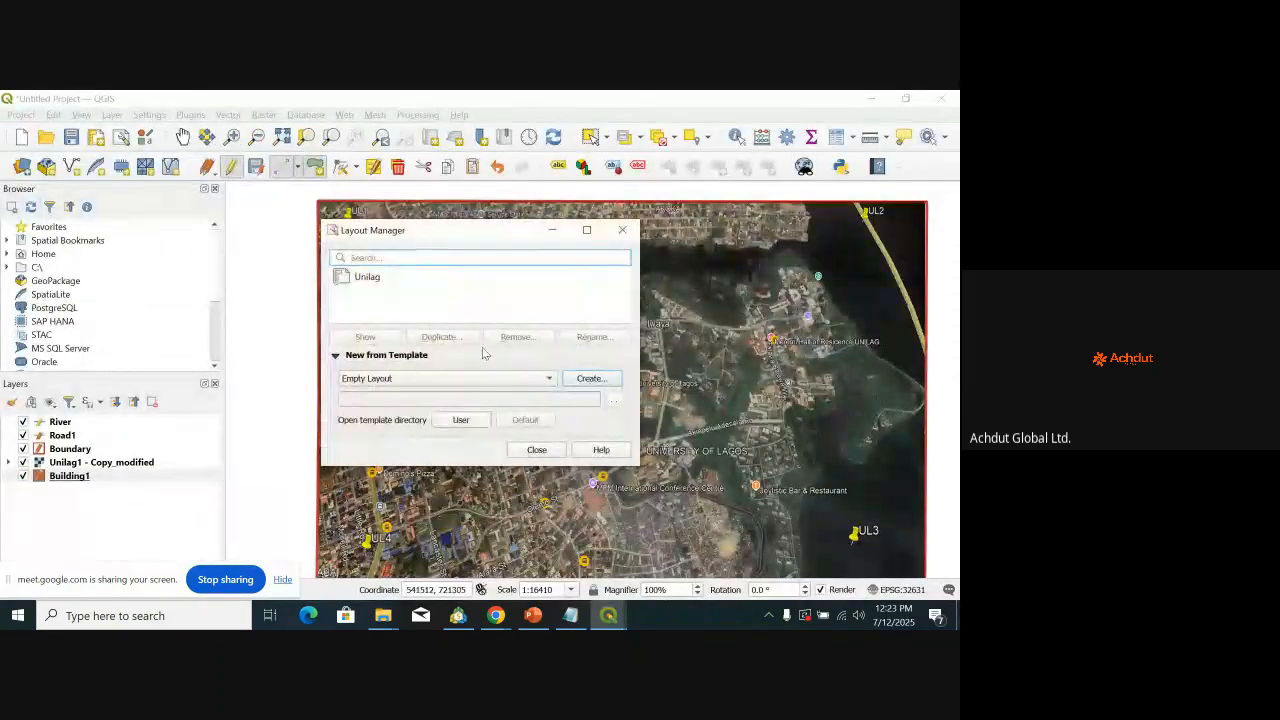
pyautogui.click(420, 372)
pyautogui.click(420, 376)
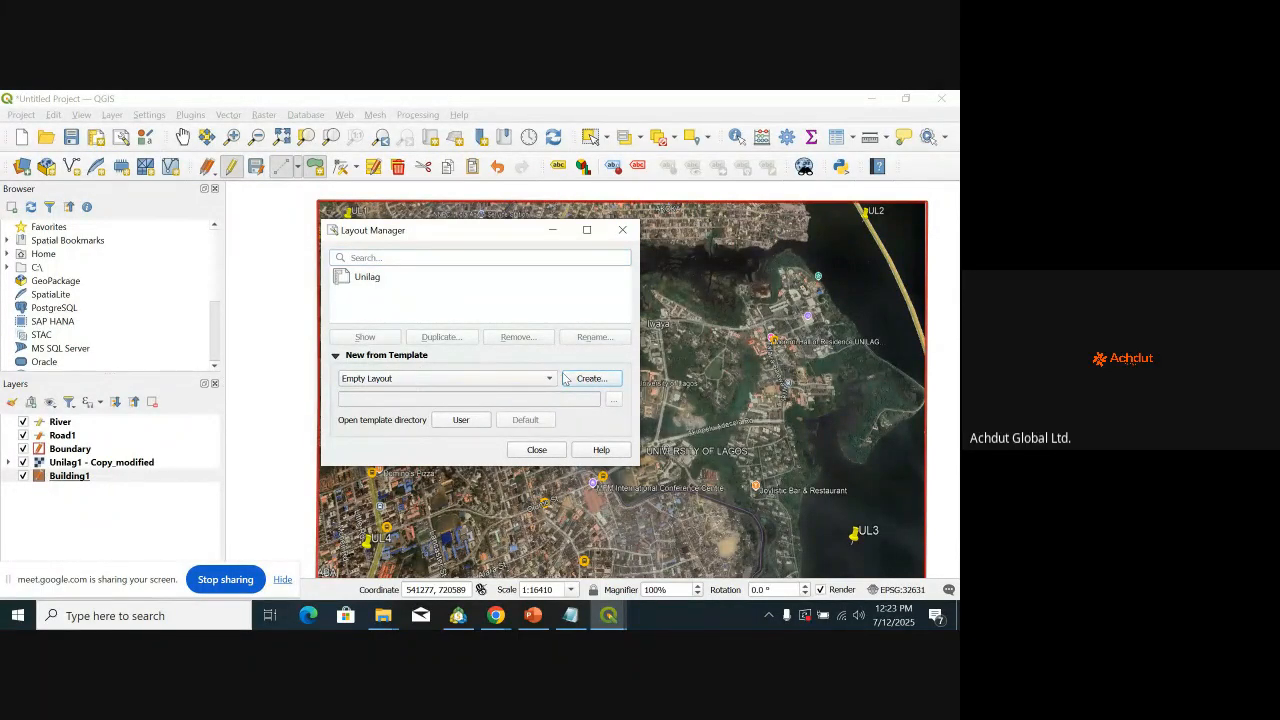
pyautogui.click(622, 230)
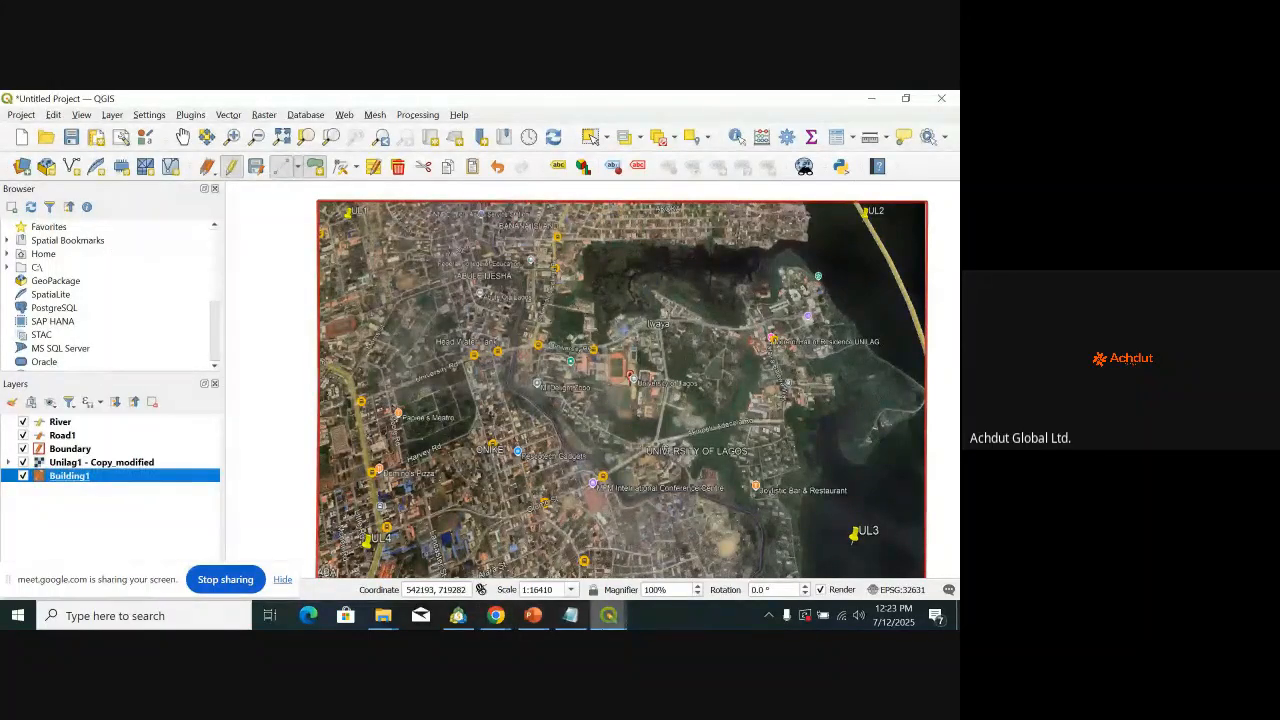
pyautogui.click(613, 625)
pyautogui.click(660, 566)
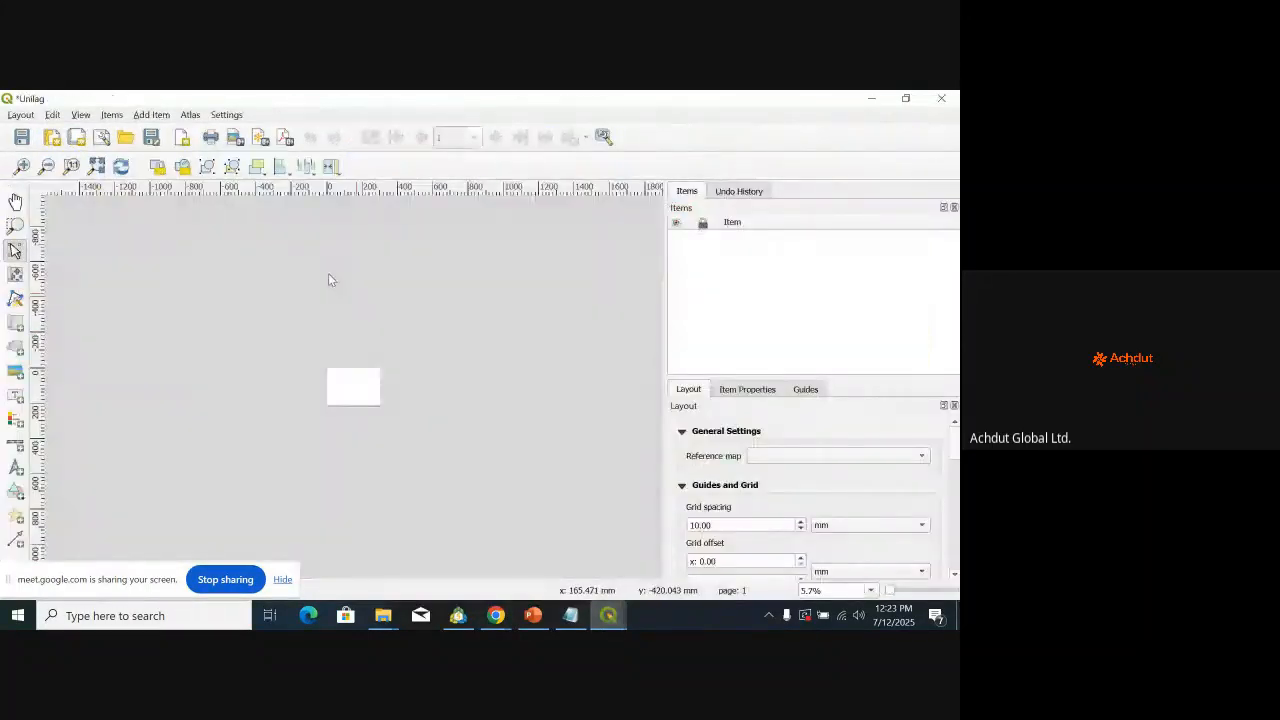
pyautogui.click(52, 115)
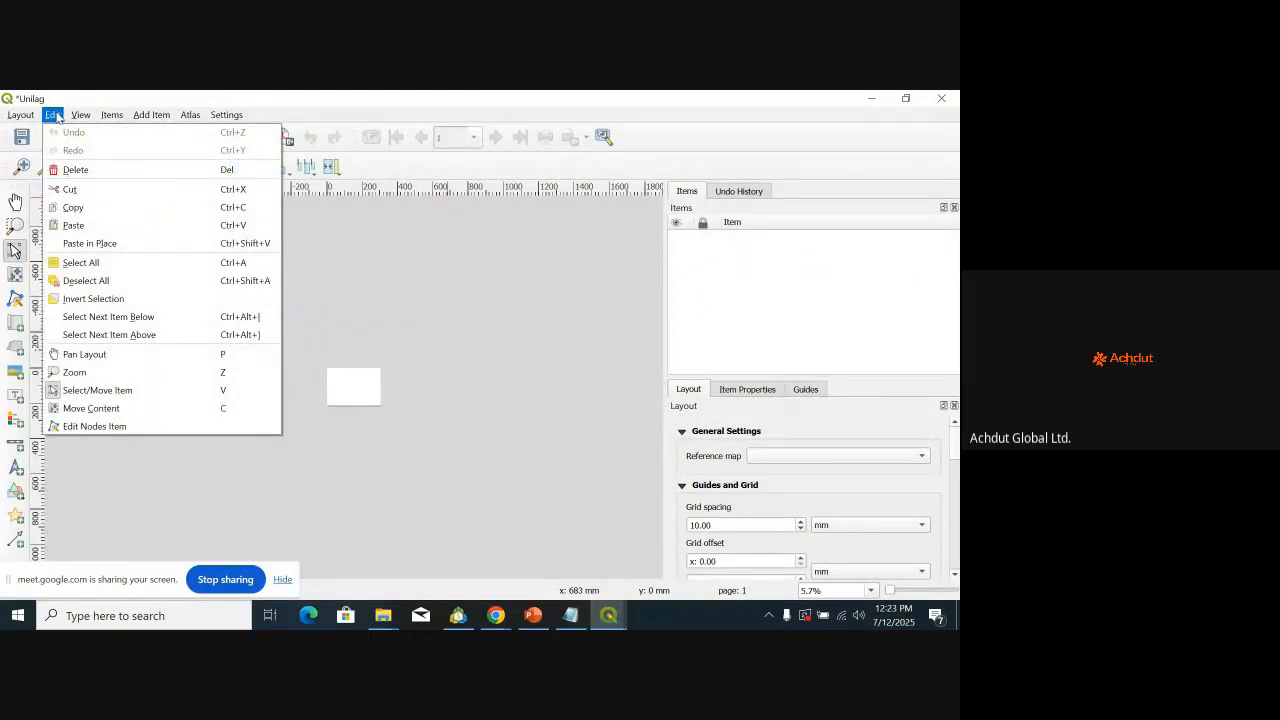
pyautogui.moveTo(84, 117)
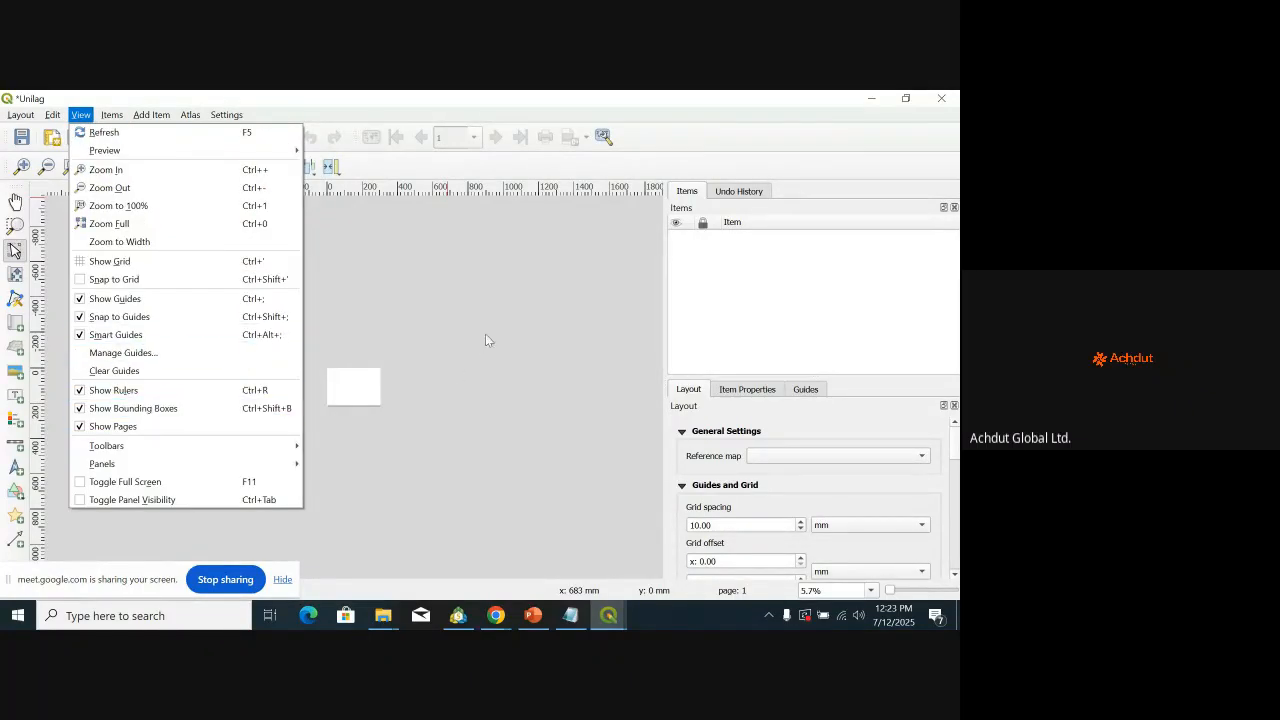
# Step: Set the Unilag layout's page size to A3 in its page properties
pyautogui.rightClick(347, 383)
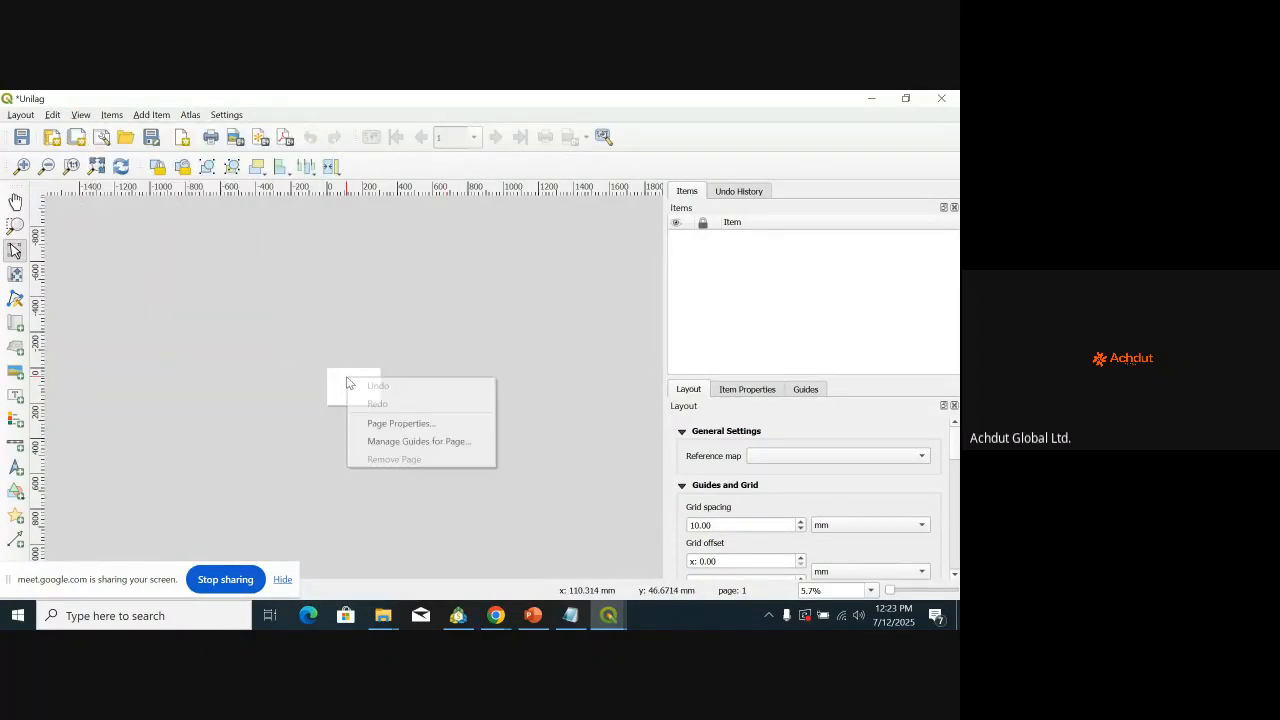
pyautogui.click(415, 423)
pyautogui.click(809, 457)
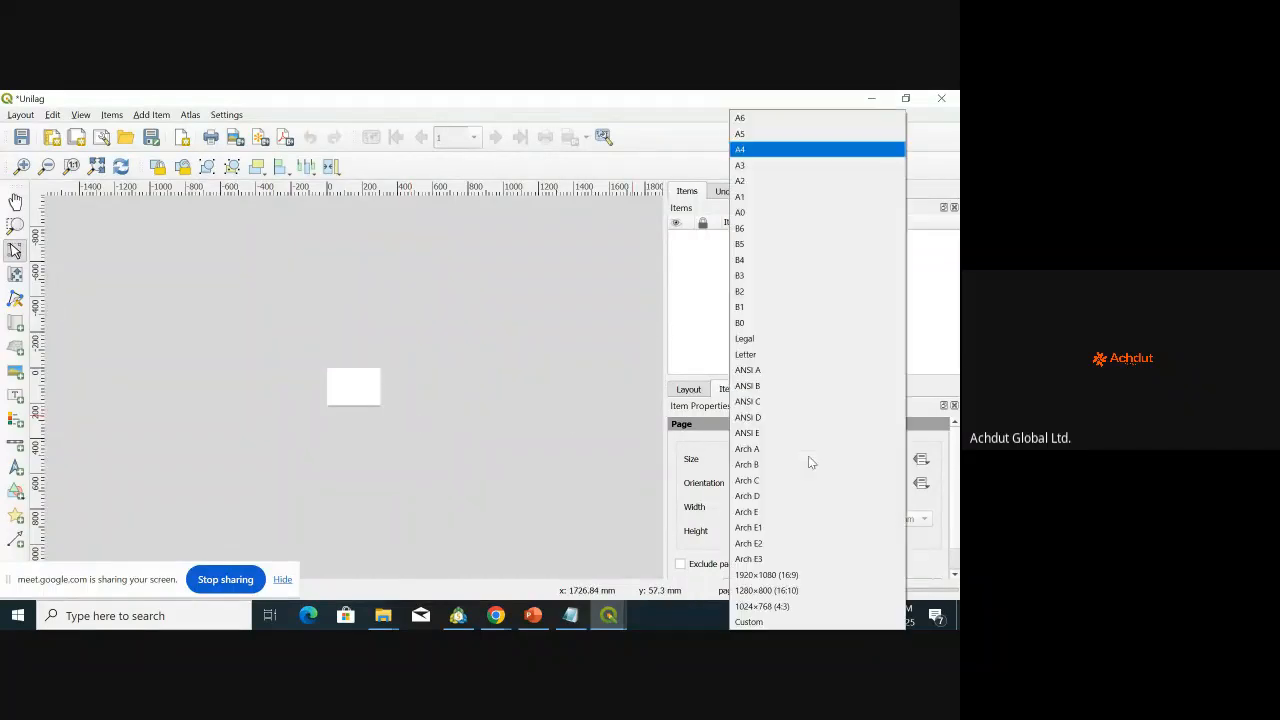
pyautogui.click(766, 165)
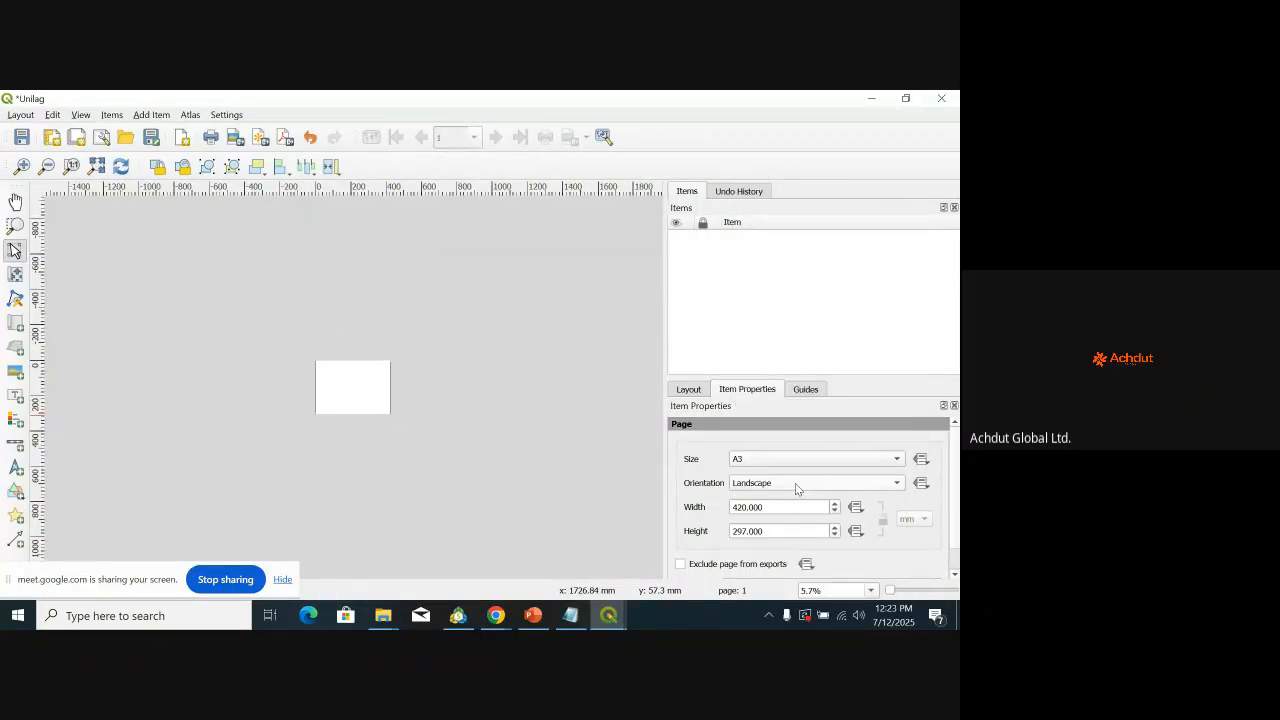
# Step: Review the A3 page's properties and the layout's undo history, and close the layout window
pyautogui.rightClick(350, 377)
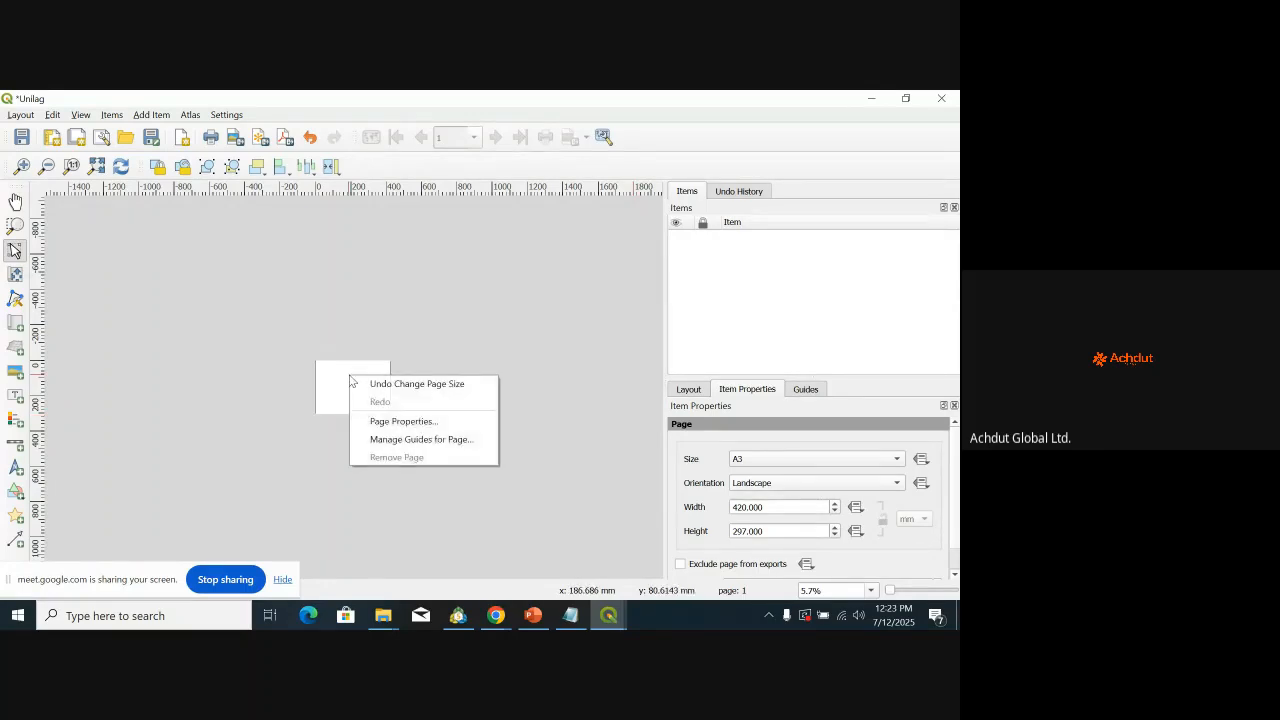
pyautogui.click(417, 424)
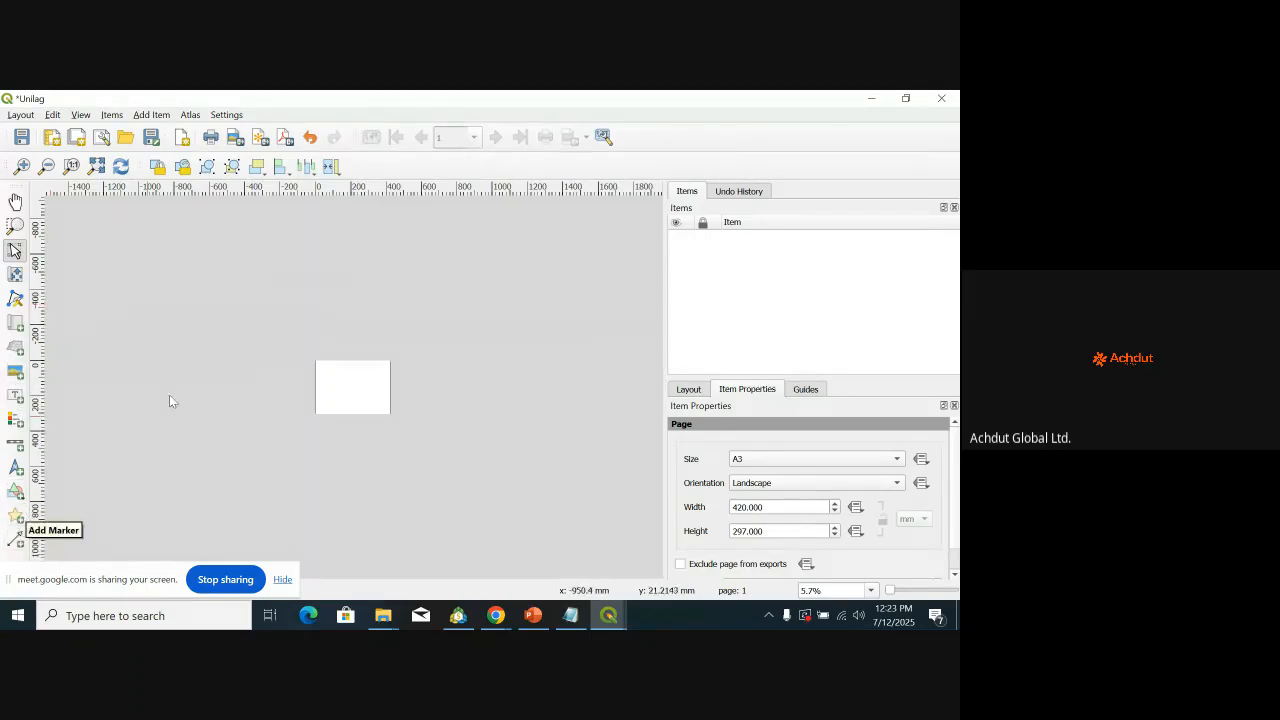
pyautogui.click(745, 194)
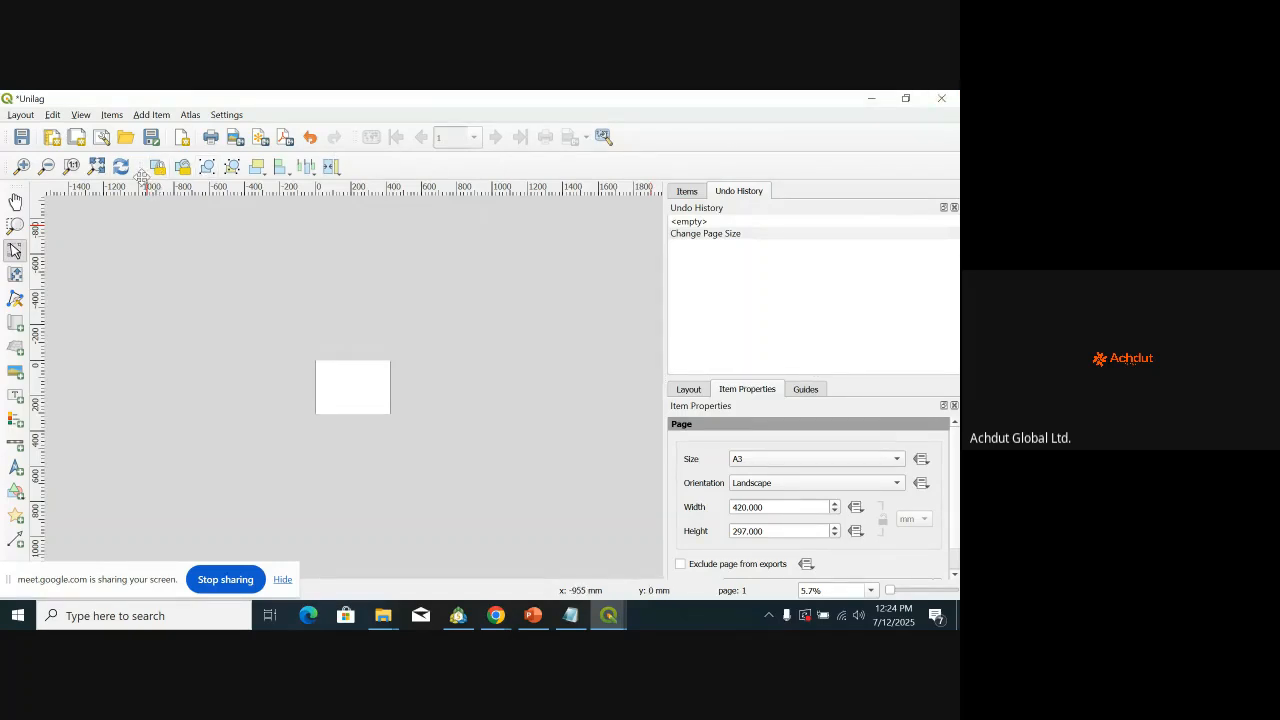
pyautogui.click(941, 100)
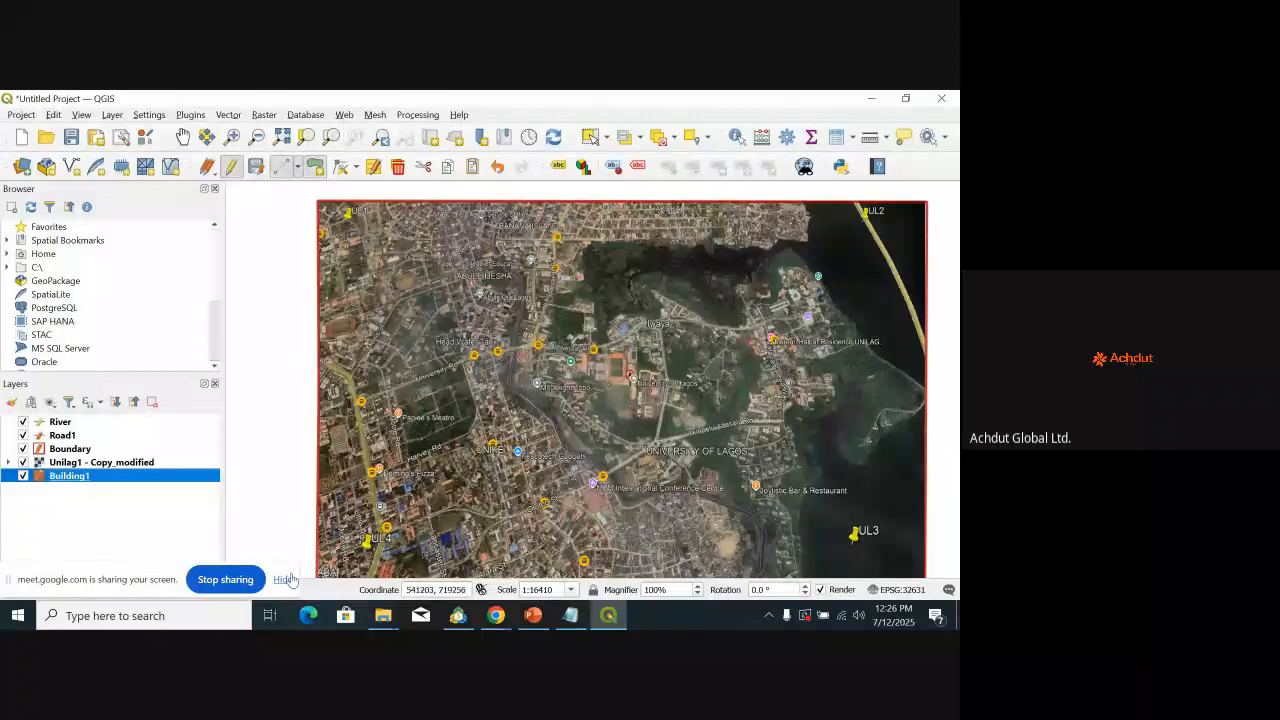
pyautogui.click(238, 585)
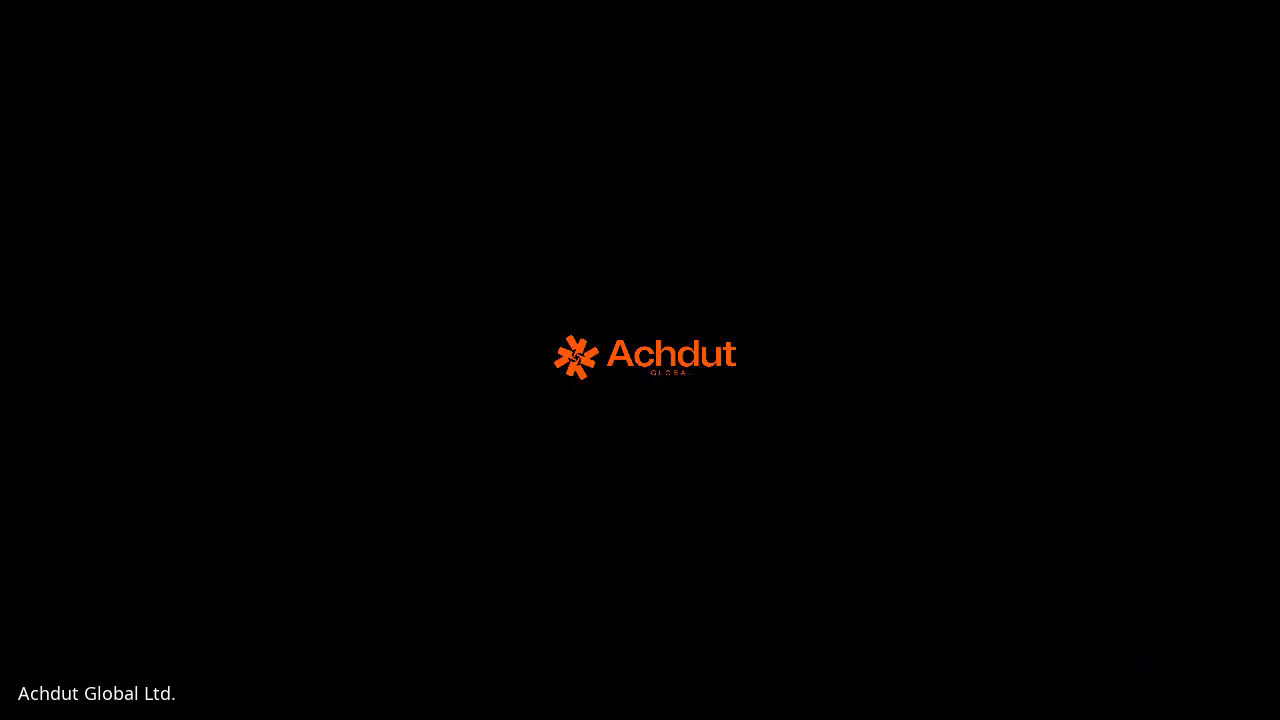
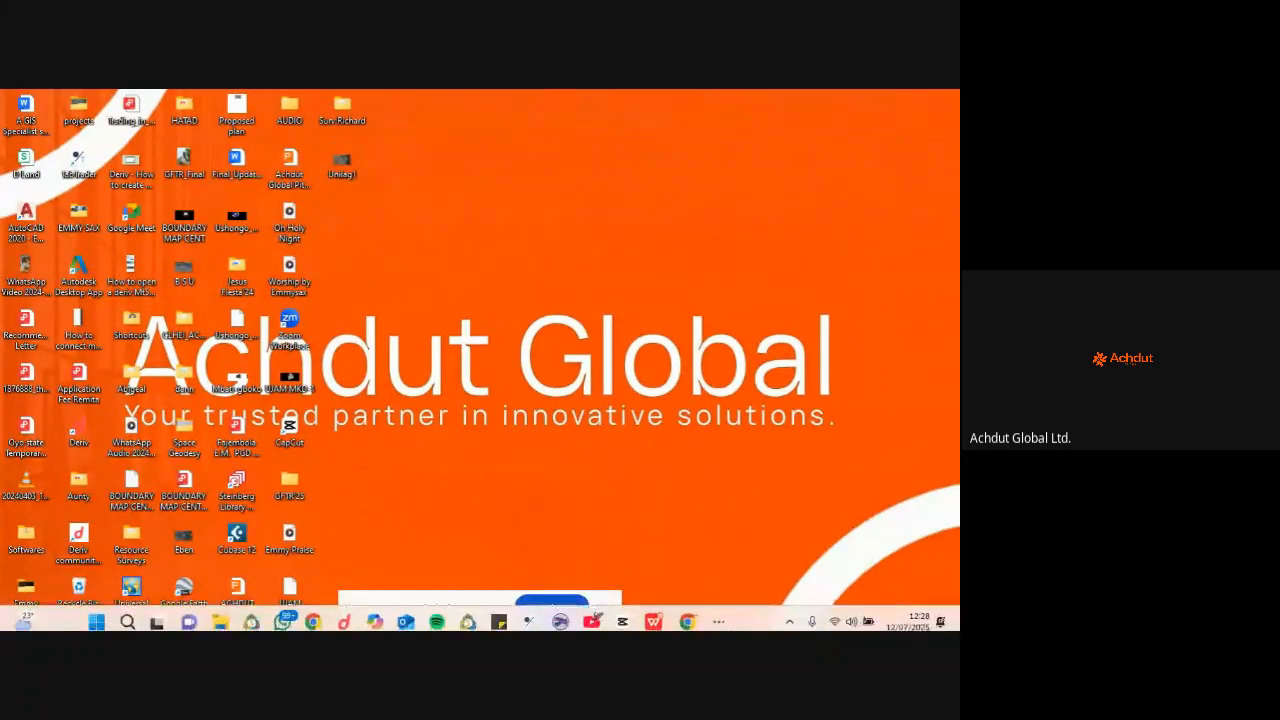
# Step: Switch to ArcMap and close it without saving the changes to the untitled map
pyautogui.click(724, 619)
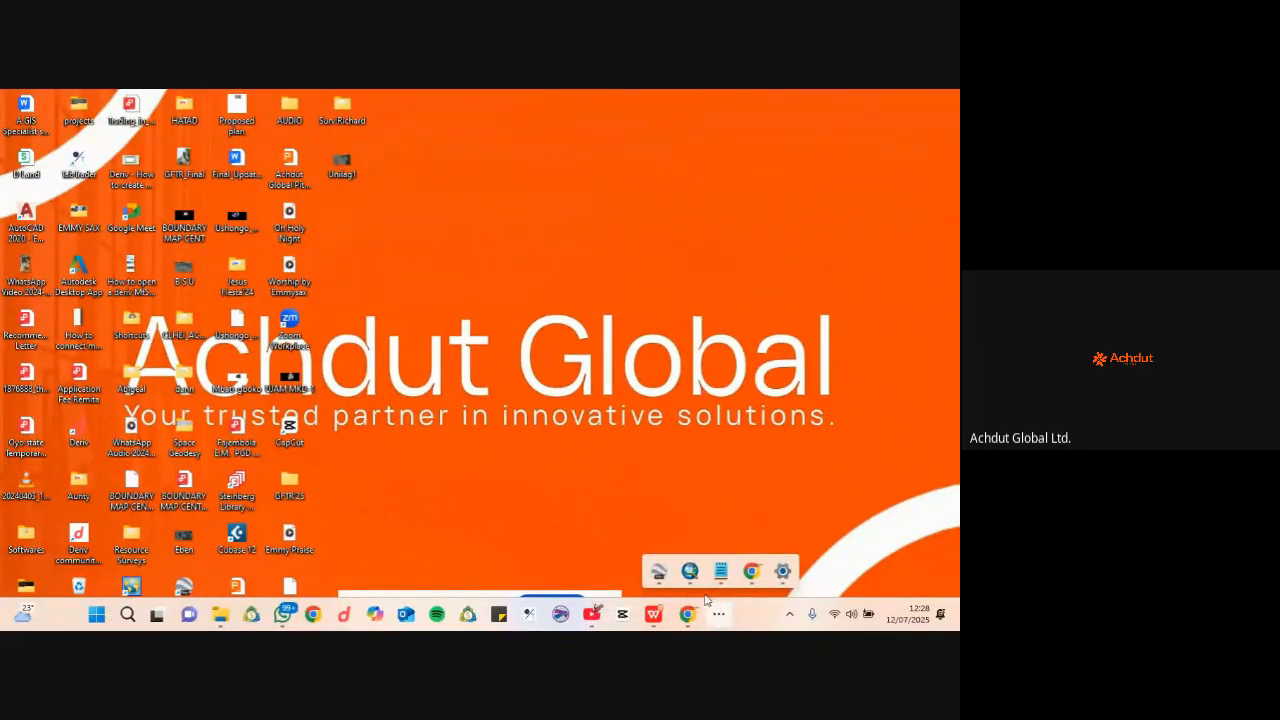
pyautogui.click(689, 572)
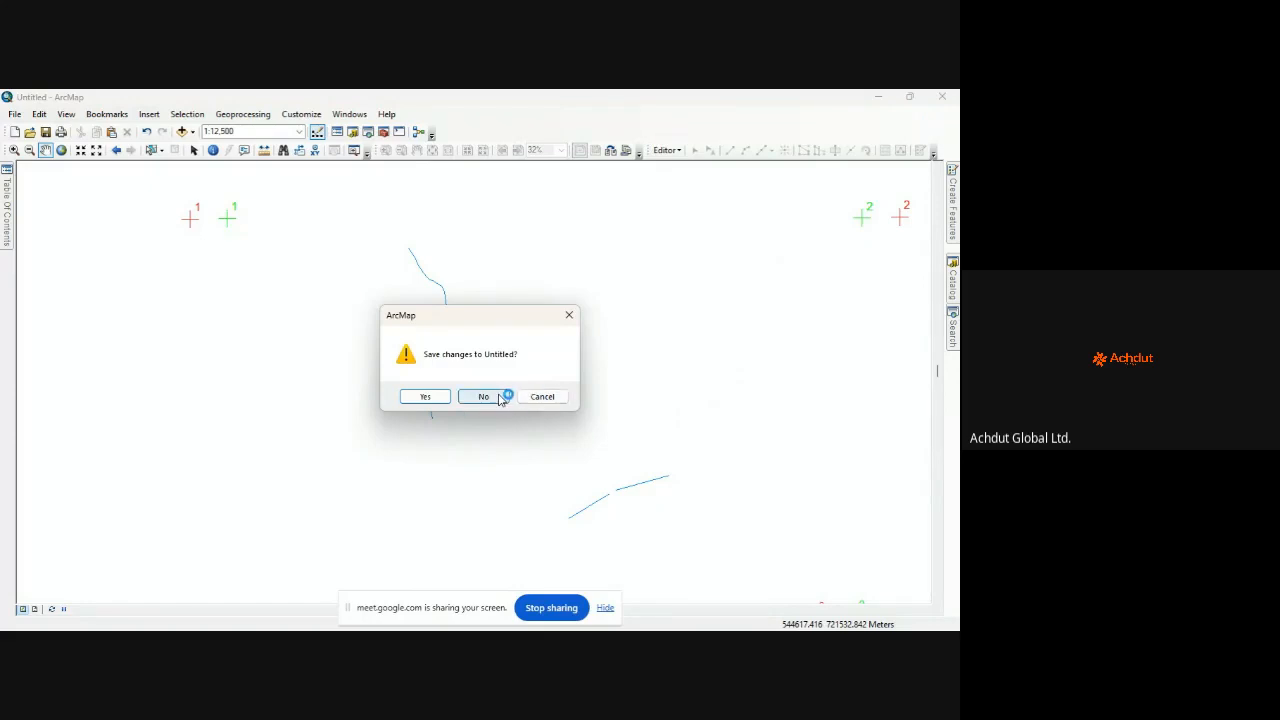
pyautogui.click(496, 398)
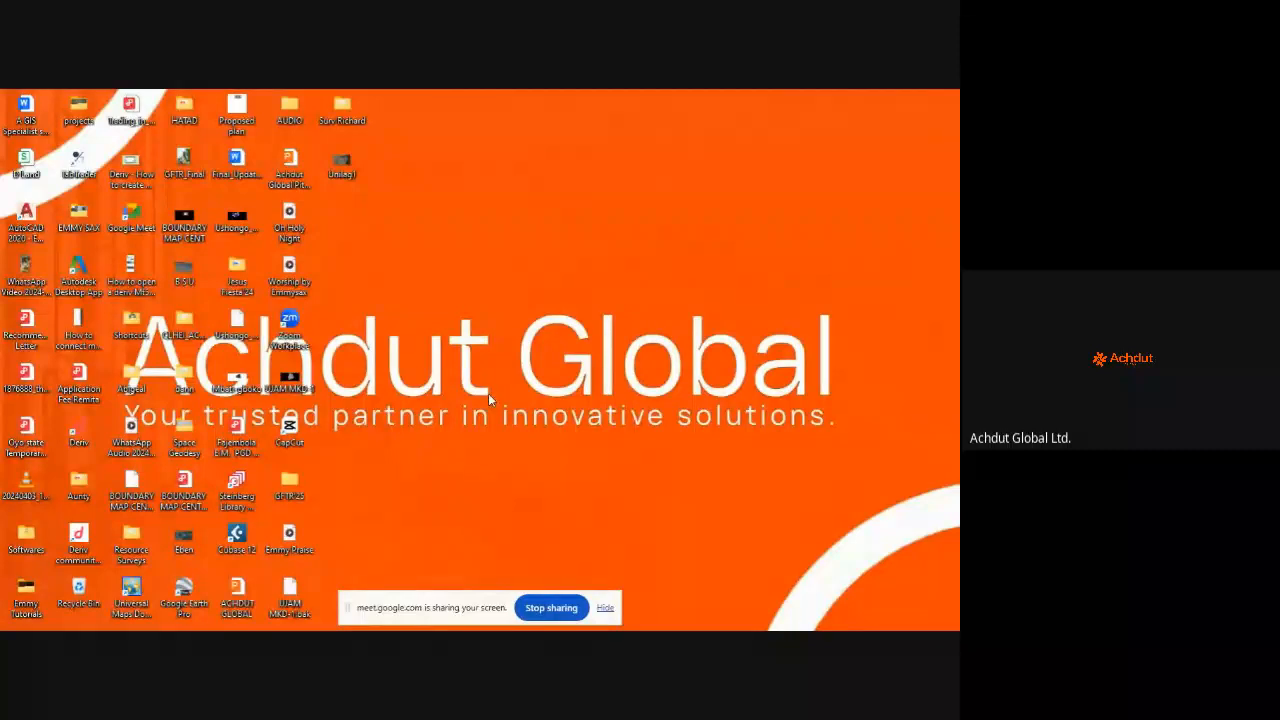
# Step: Switch to ArcGIS Pro and start a session without a project template
pyautogui.moveTo(655, 624)
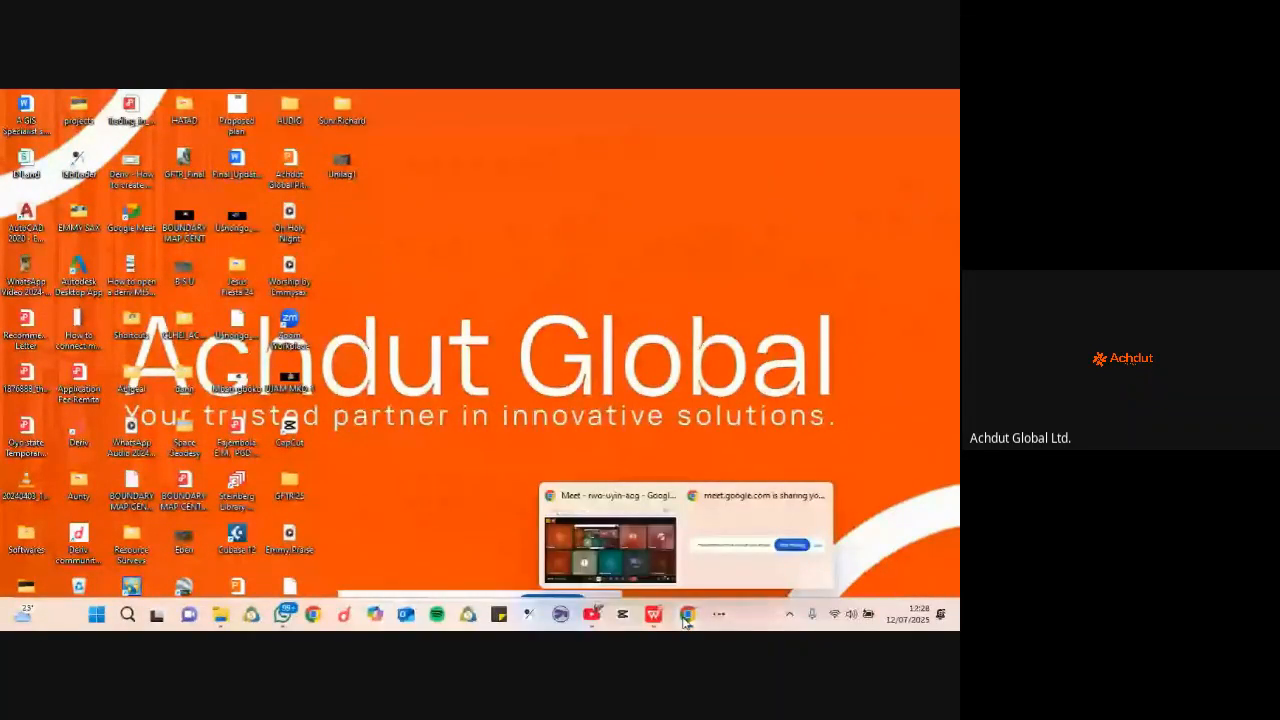
pyautogui.click(685, 620)
pyautogui.click(686, 619)
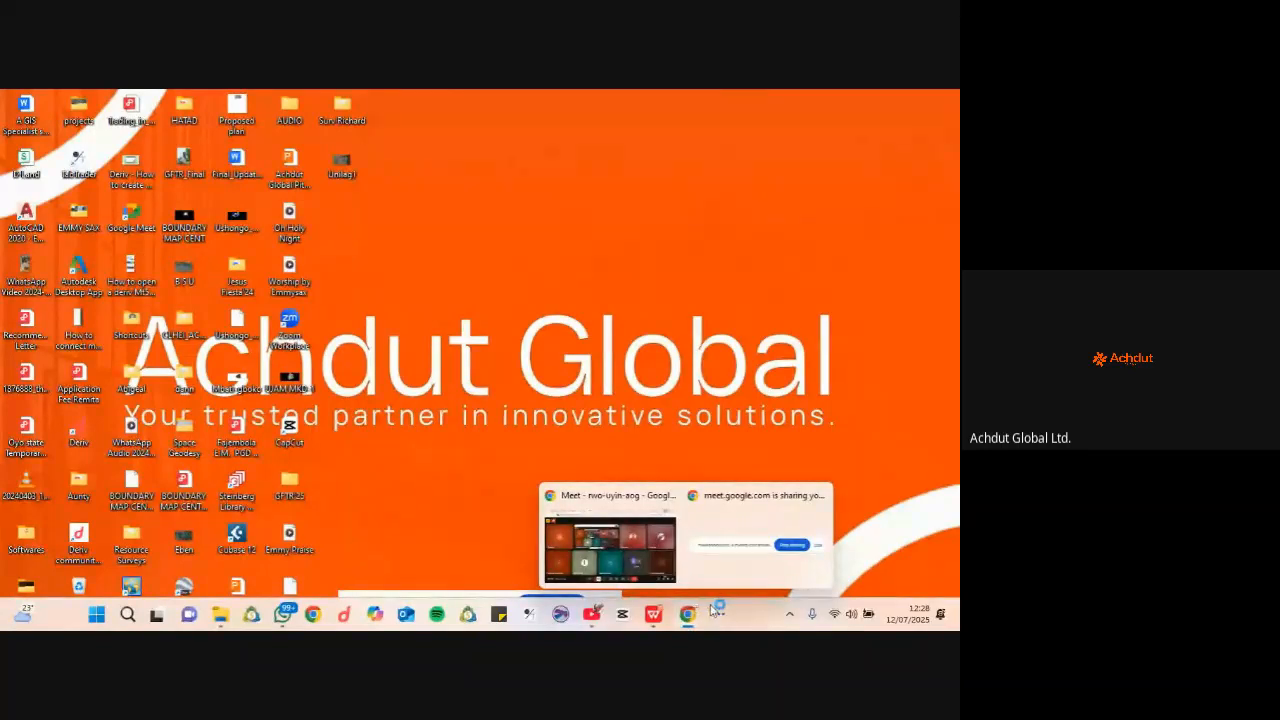
pyautogui.click(717, 613)
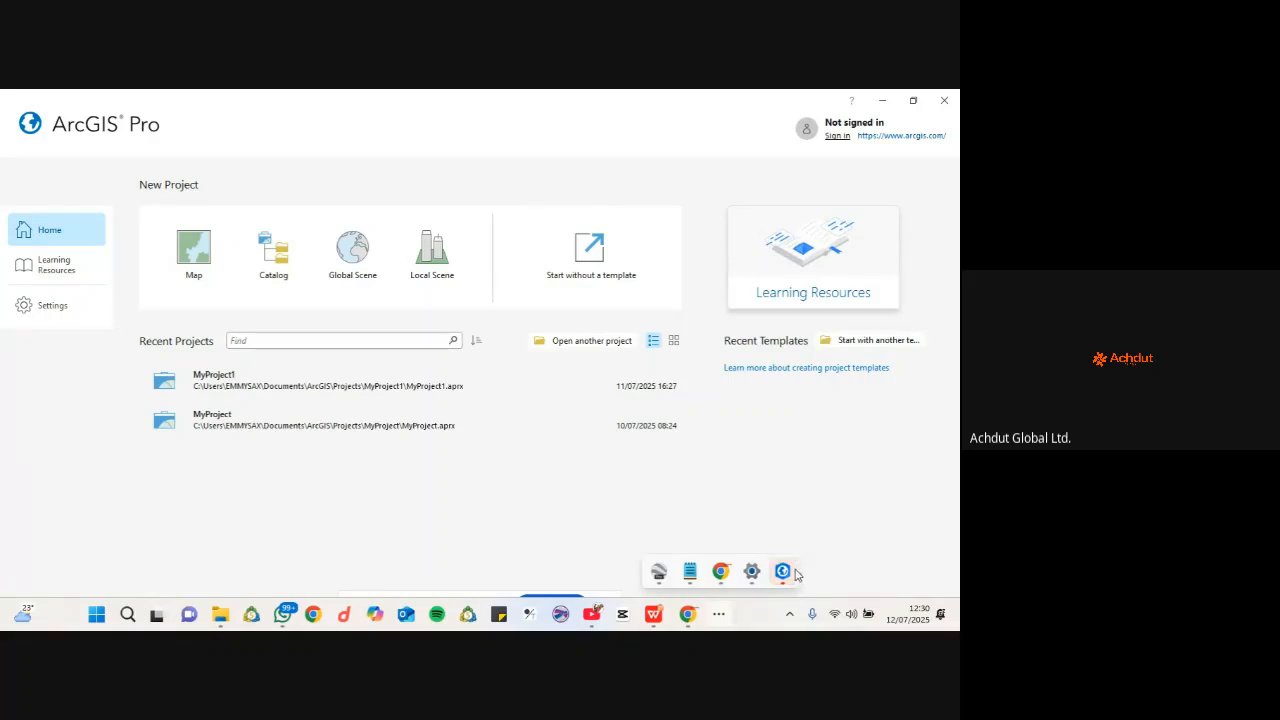
pyautogui.moveTo(783, 571)
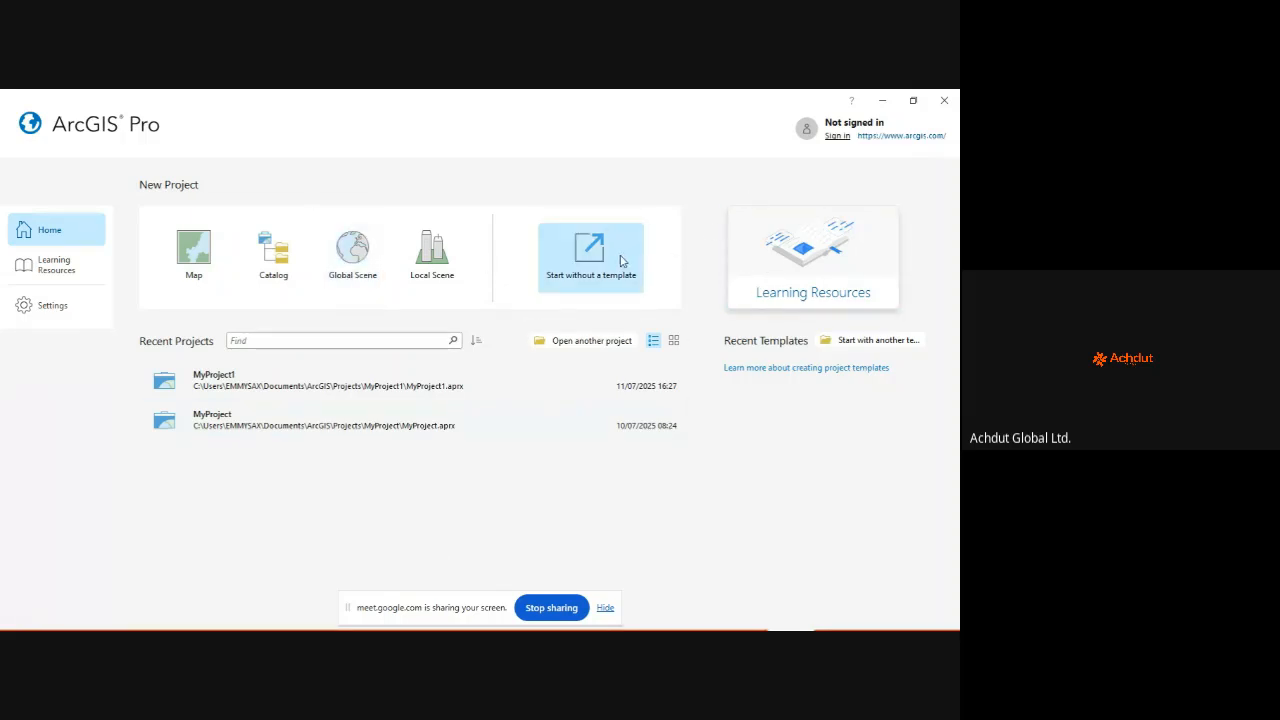
pyautogui.click(571, 300)
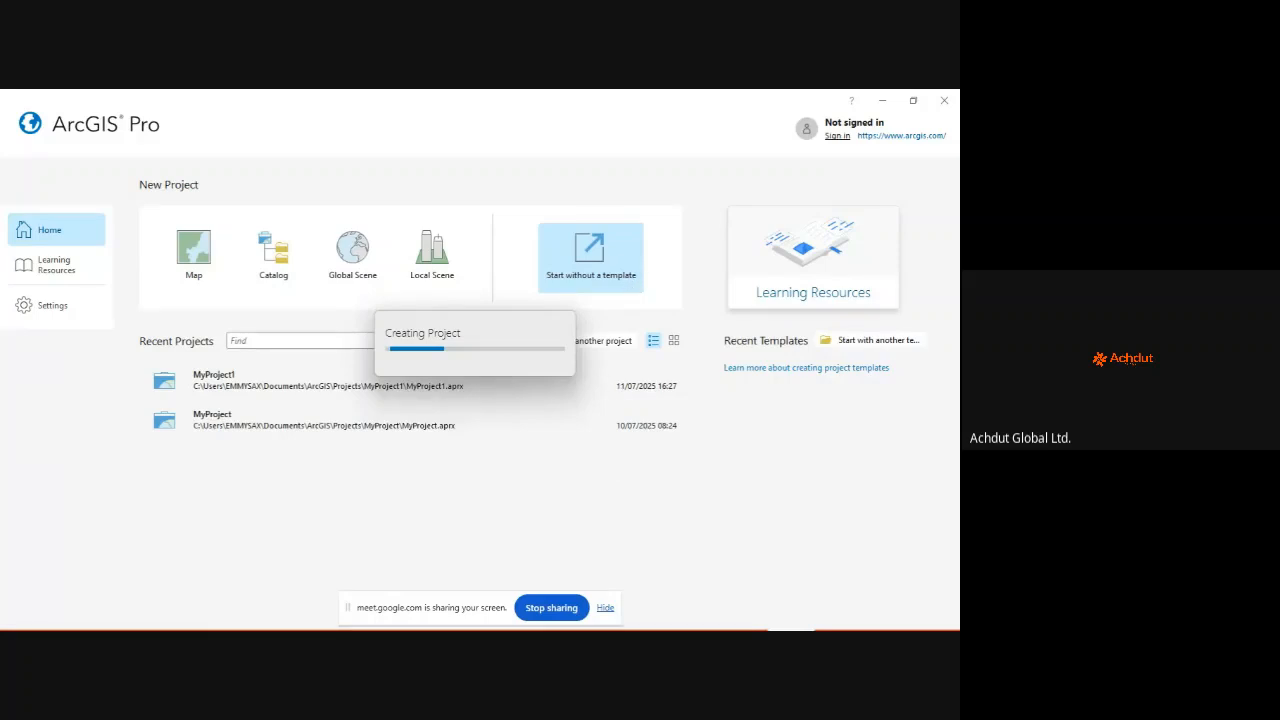
# Step: Create a new project named MyProject2 from the Map template, in its own new folder
pyautogui.moveTo(600, 629)
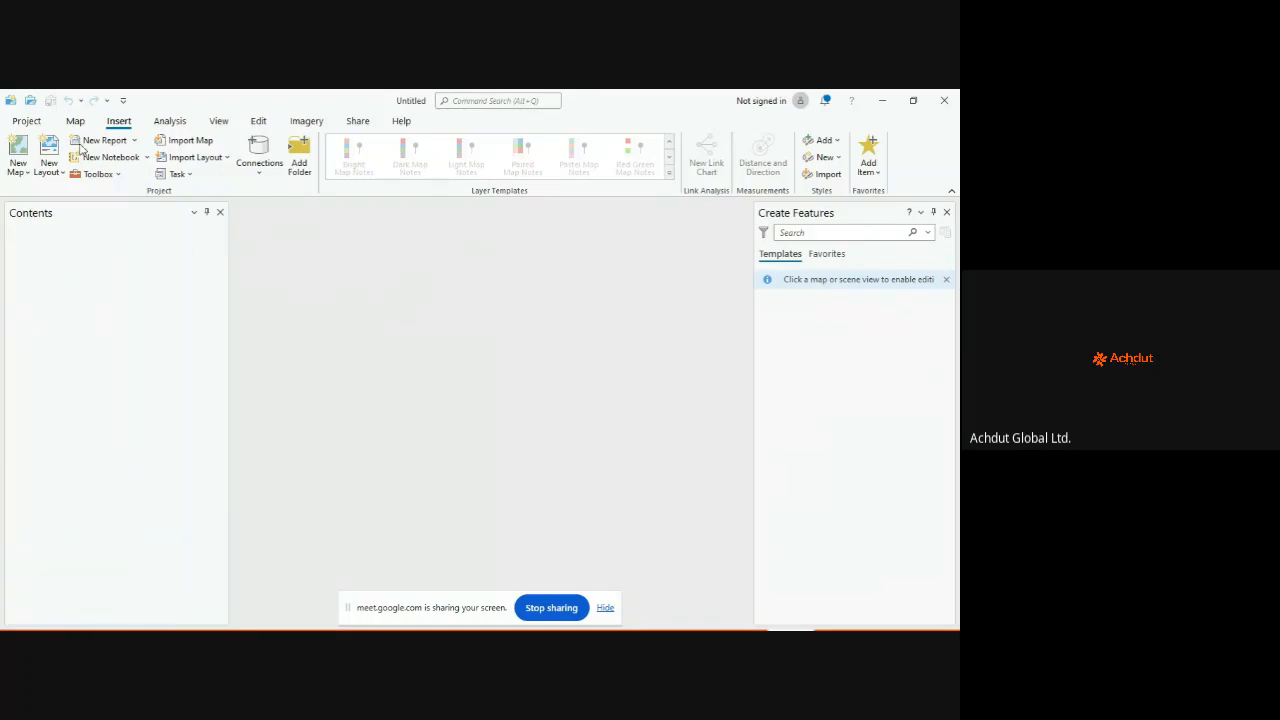
pyautogui.click(70, 125)
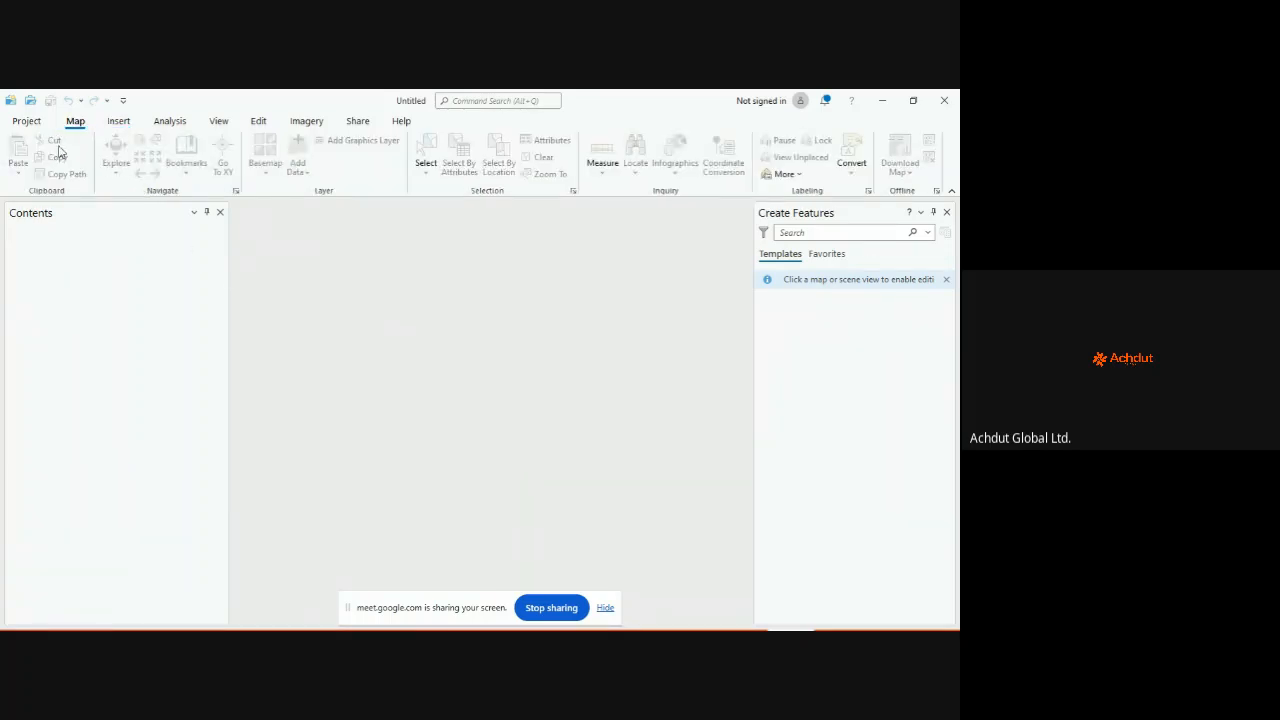
pyautogui.click(27, 121)
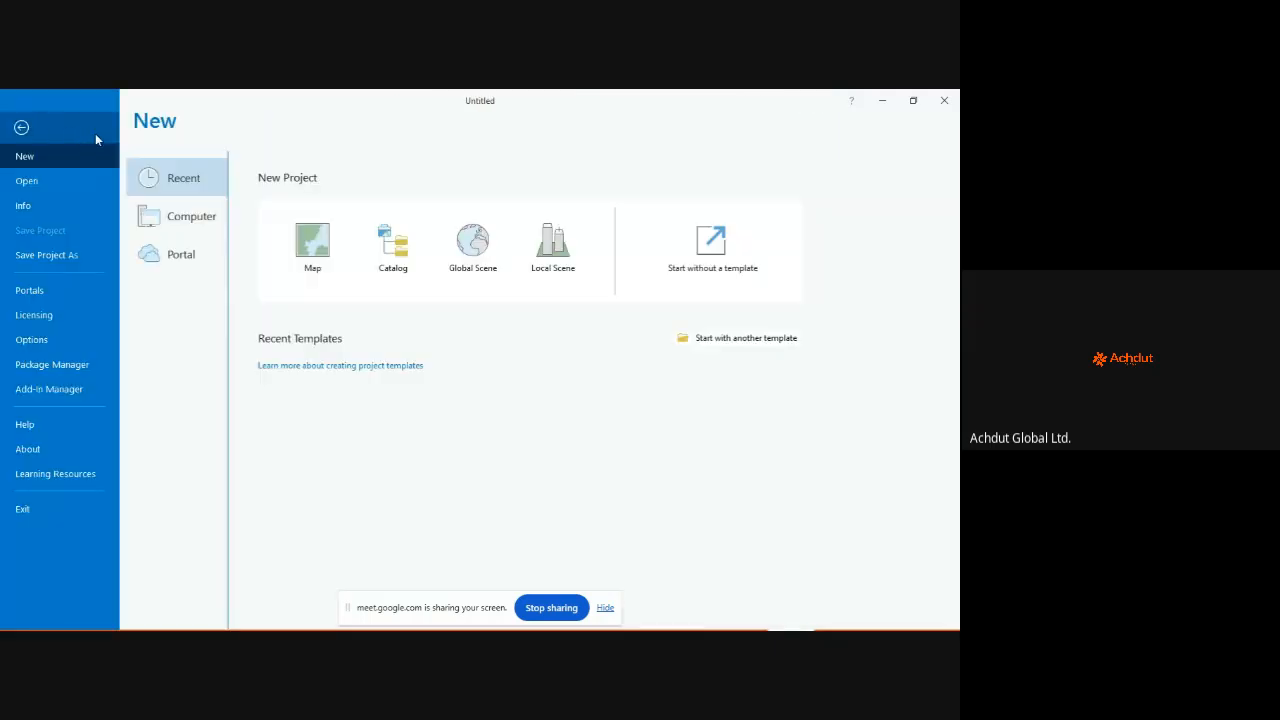
pyautogui.click(22, 127)
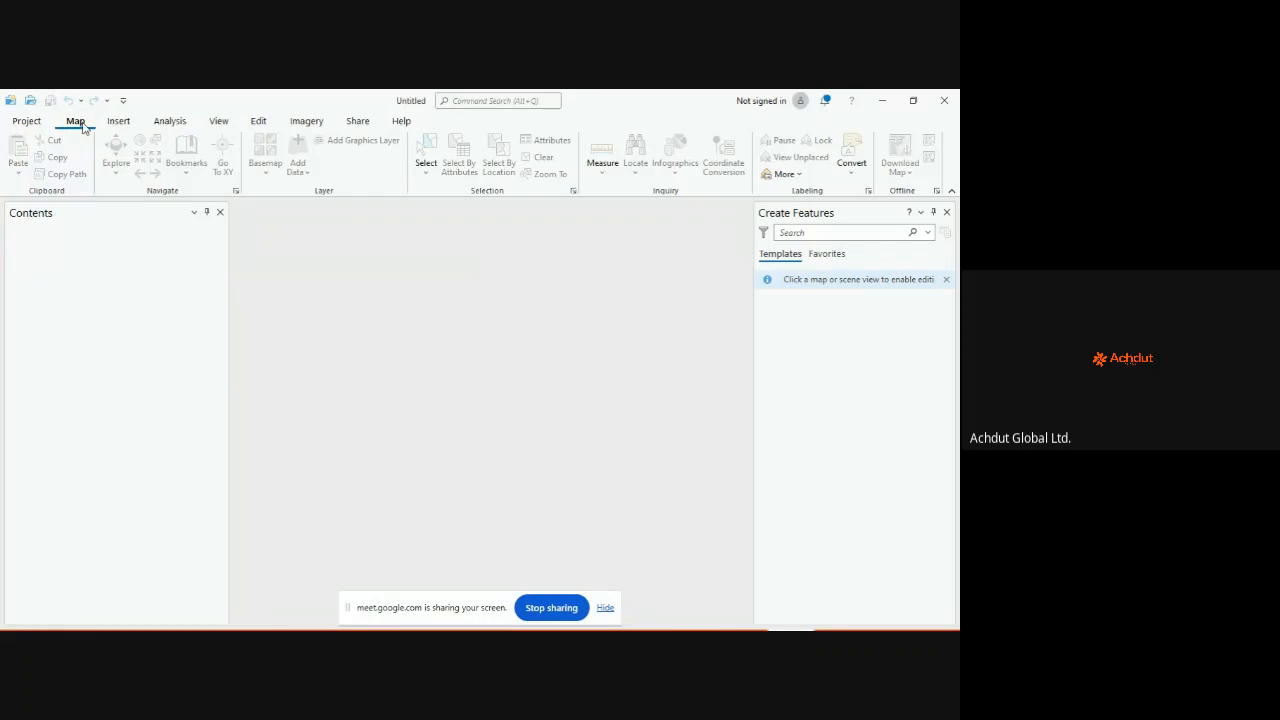
pyautogui.click(27, 121)
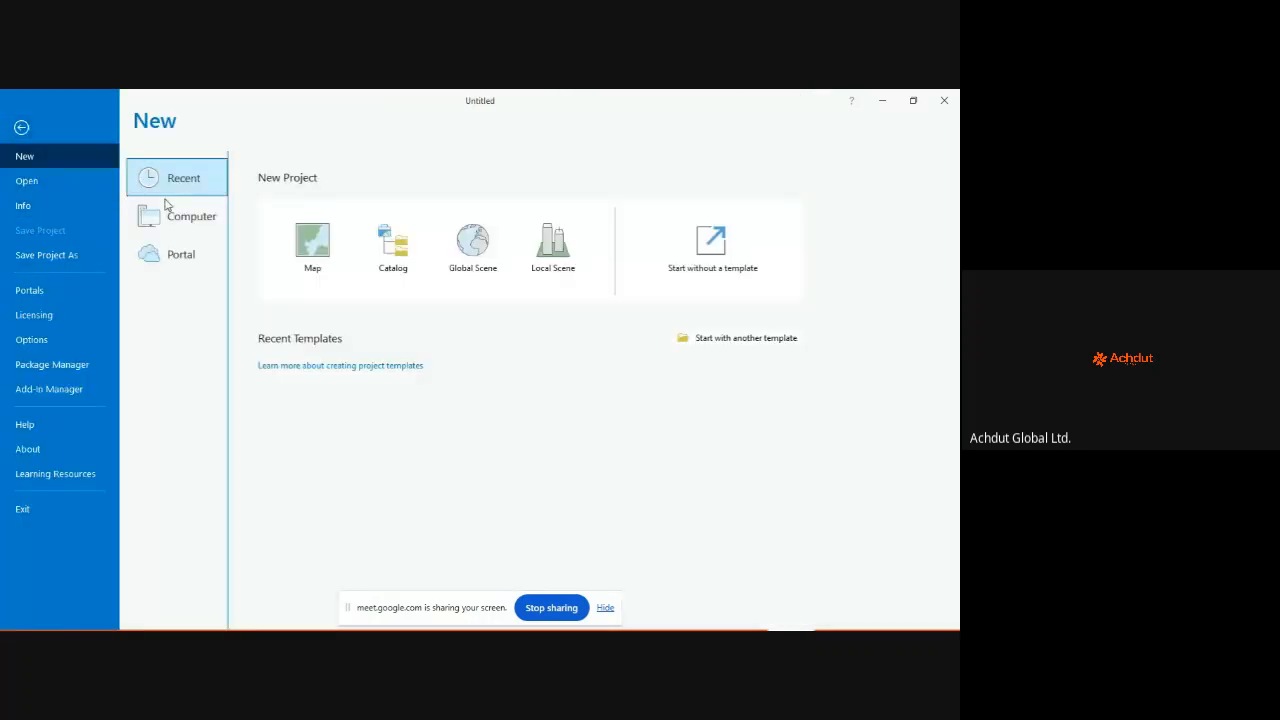
pyautogui.click(309, 254)
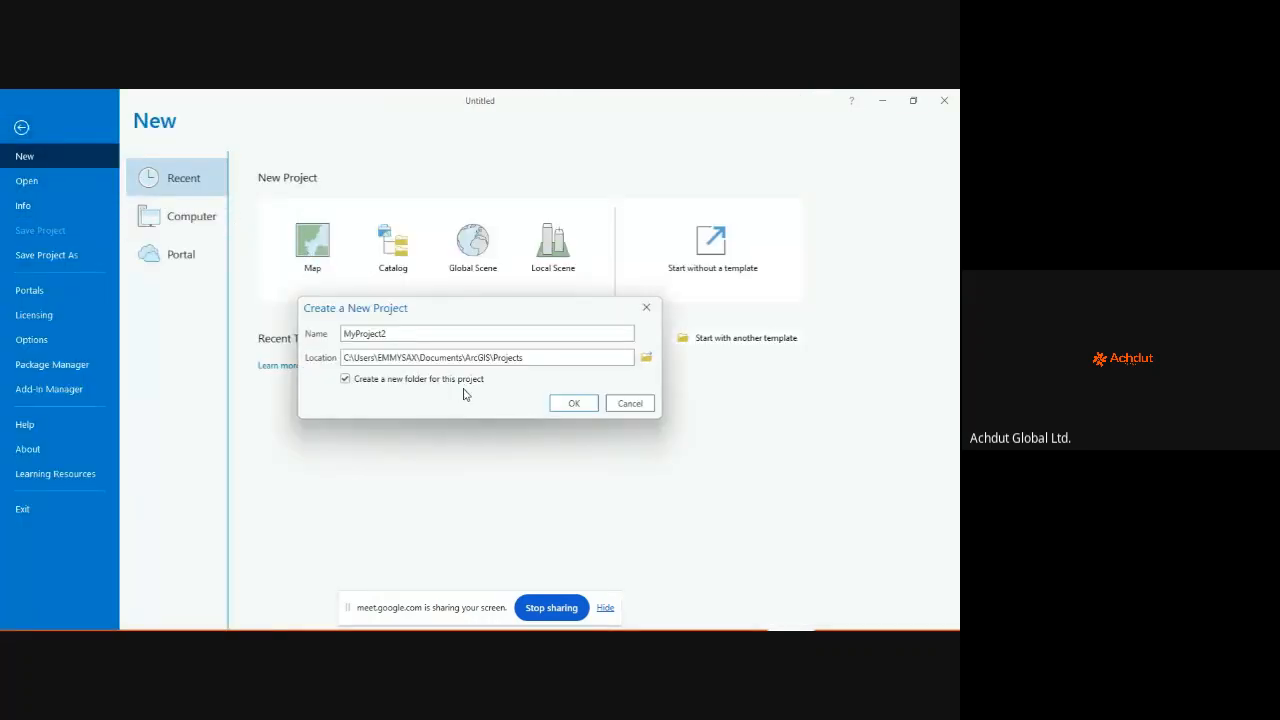
pyautogui.click(569, 404)
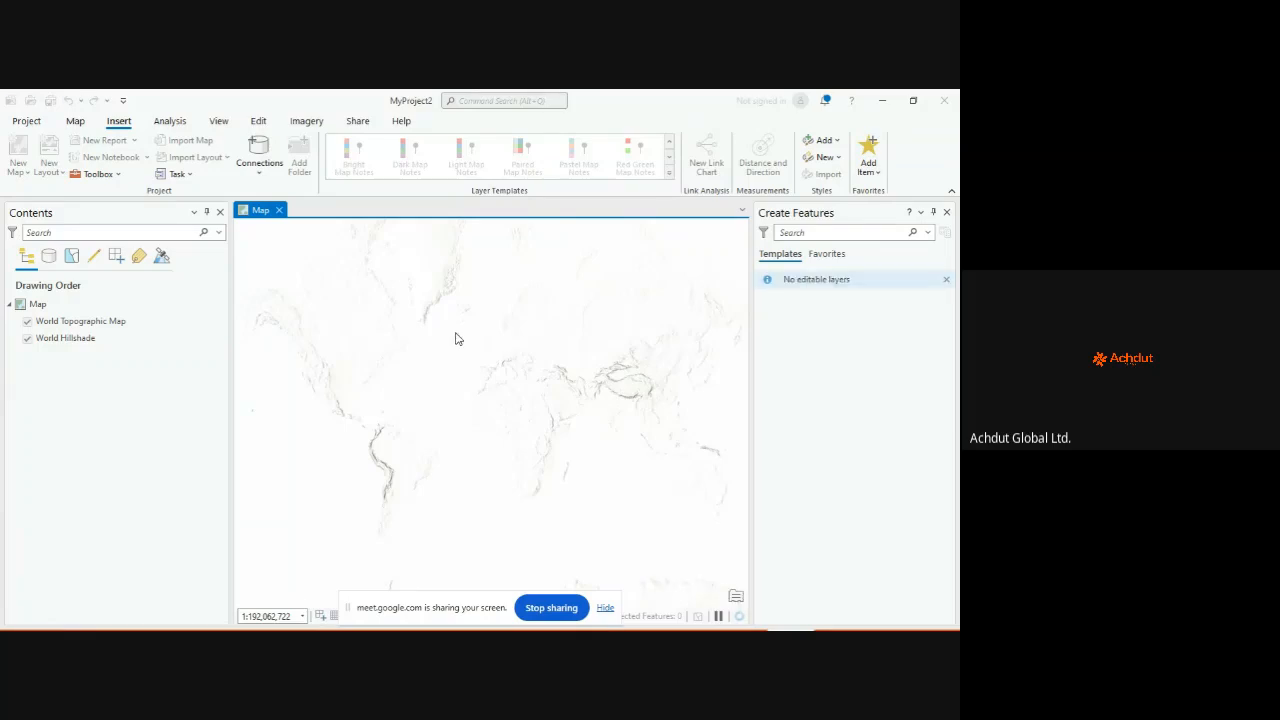
# Step: Examine the topographic map from the whole-world extent down to Nigeria and its major cities
pyautogui.scroll(5, 478, 331)
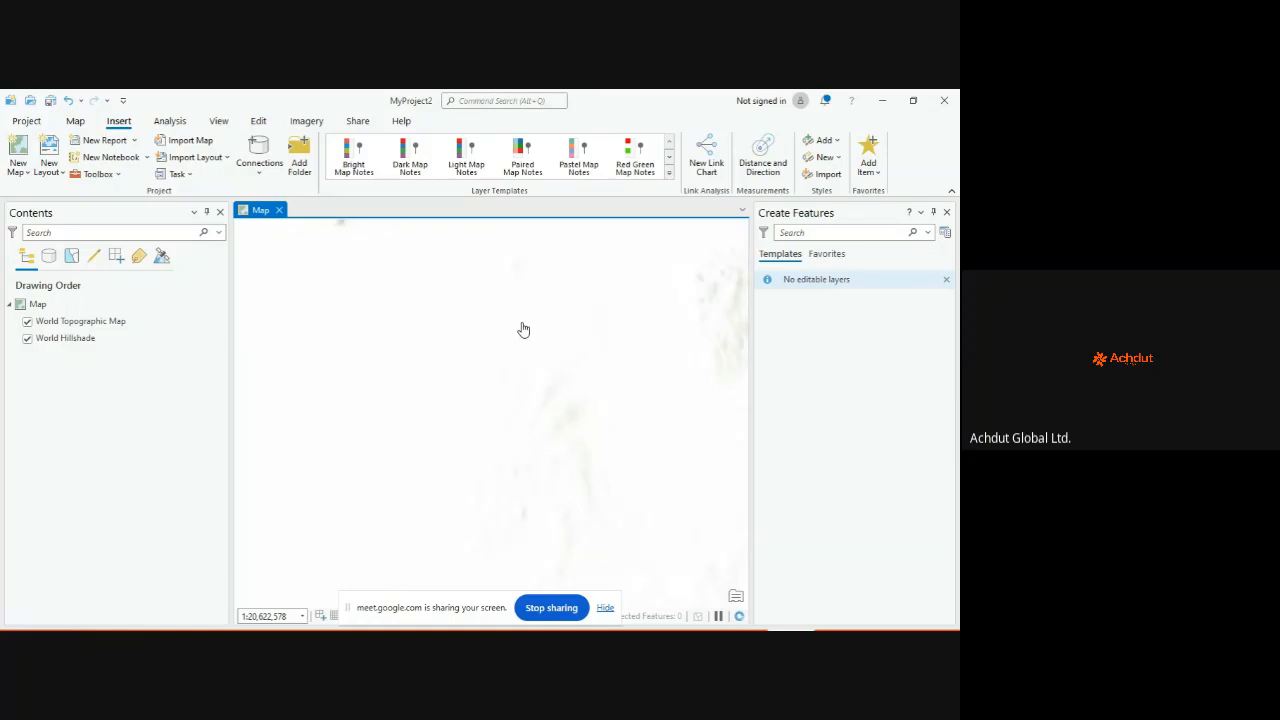
pyautogui.scroll(-5, 523, 330)
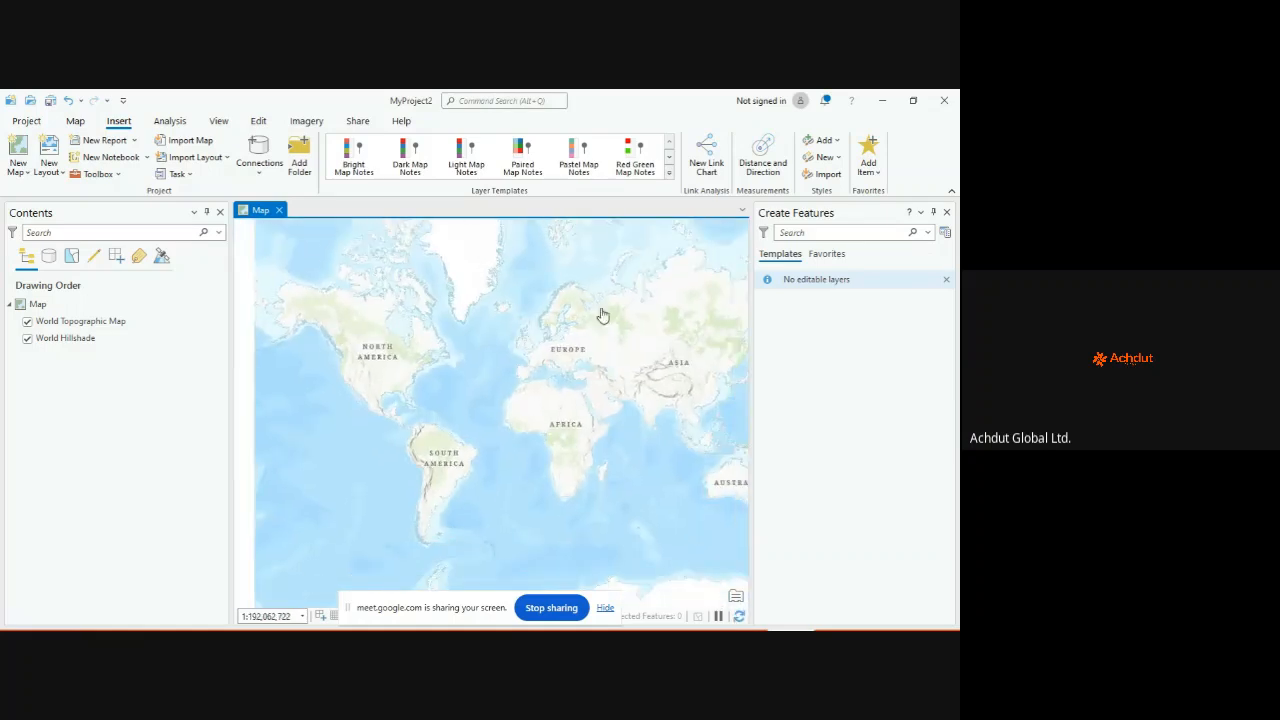
pyautogui.scroll(-1, 512, 355)
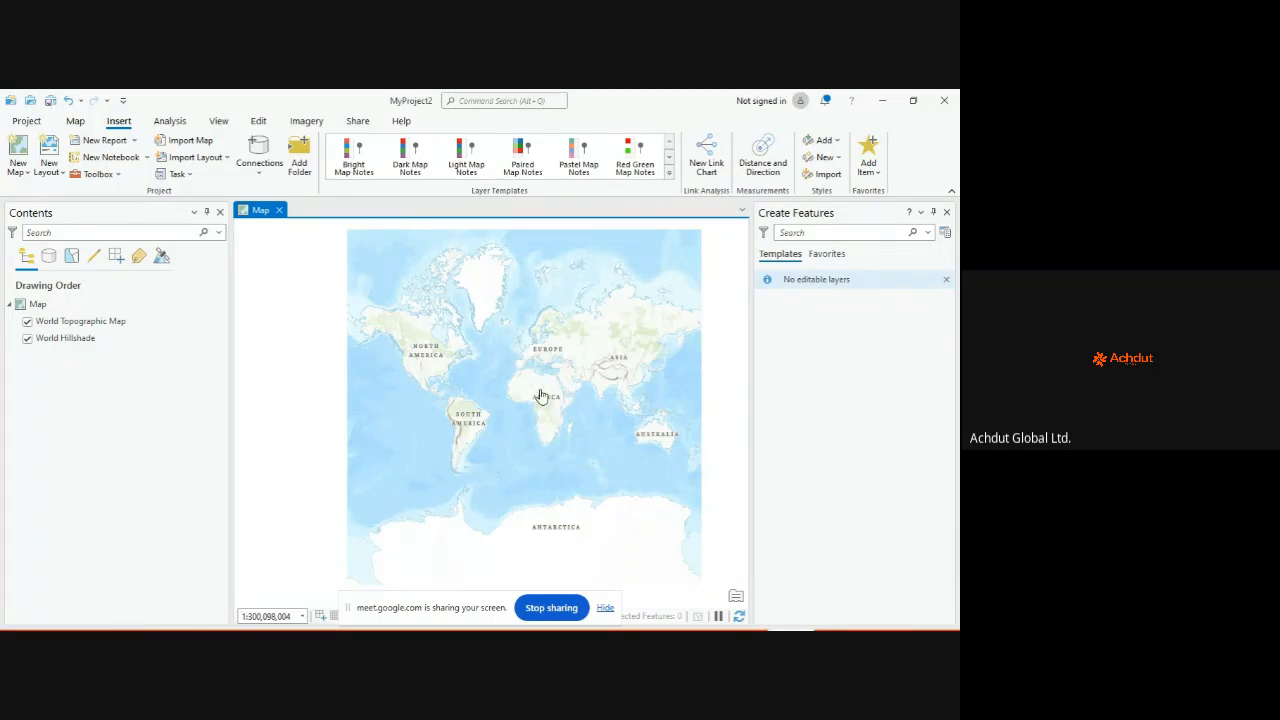
pyautogui.scroll(2, 548, 406)
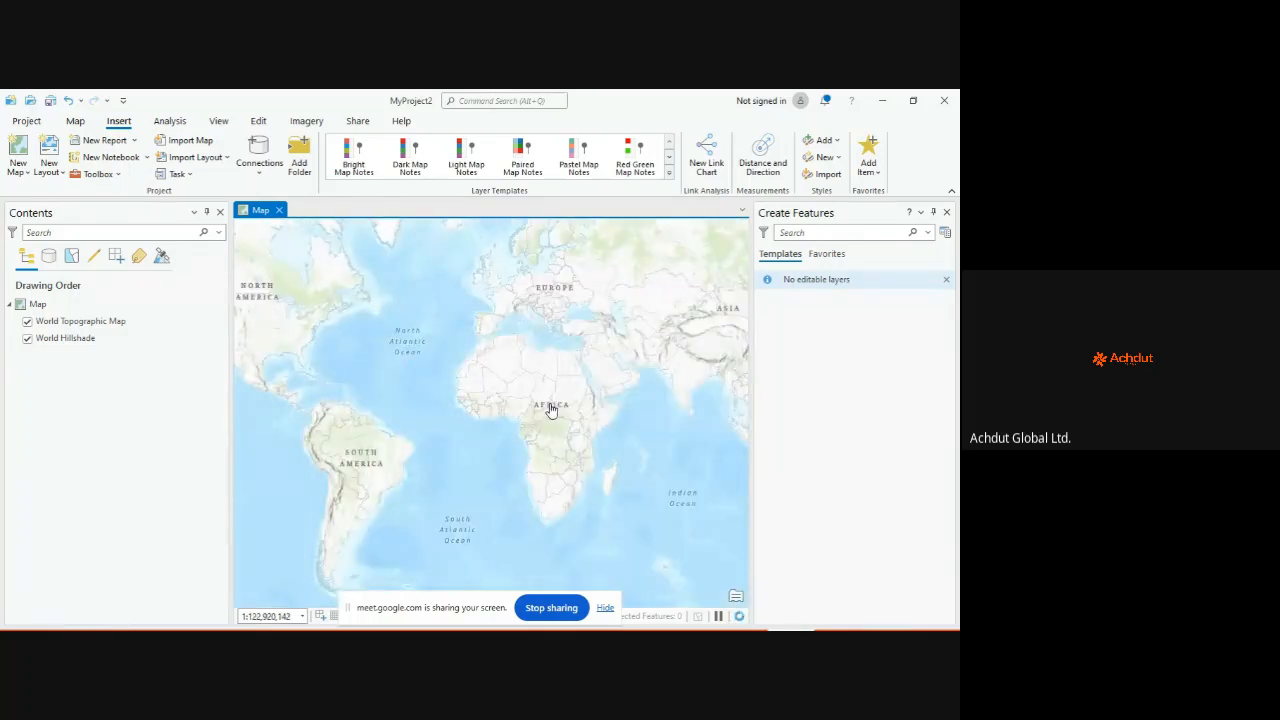
pyautogui.scroll(2, 572, 463)
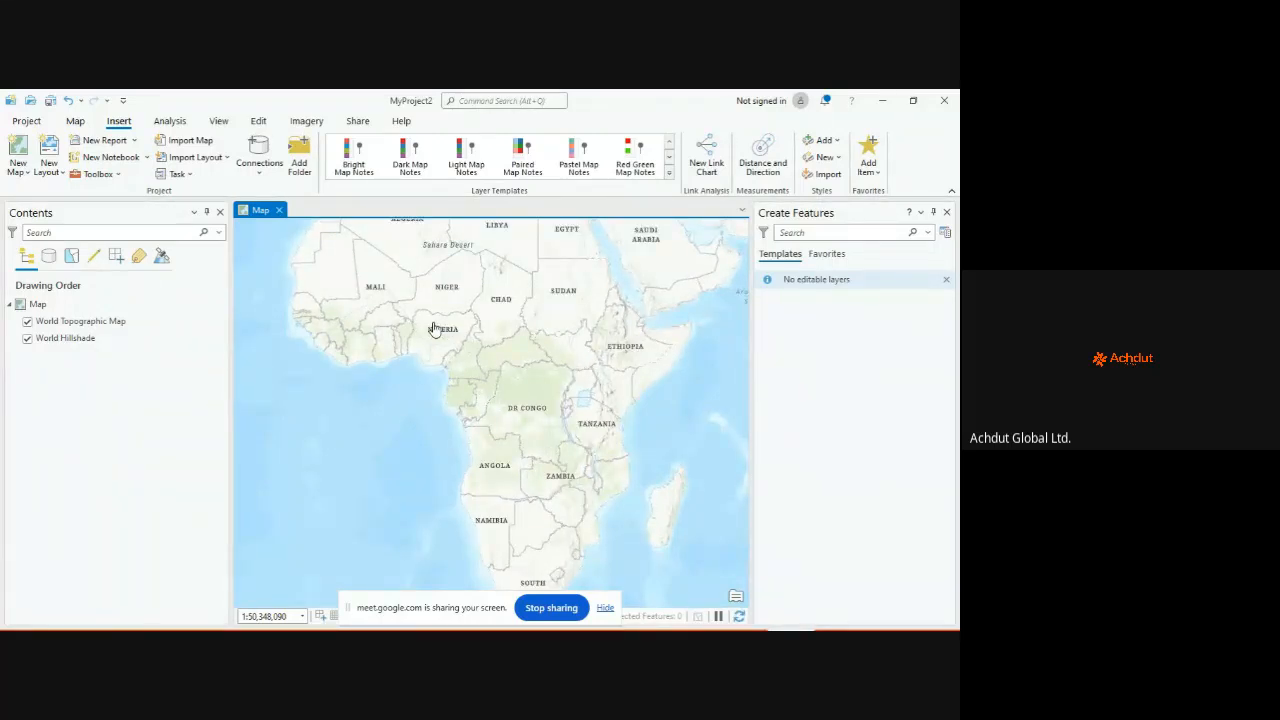
pyautogui.scroll(3, 430, 331)
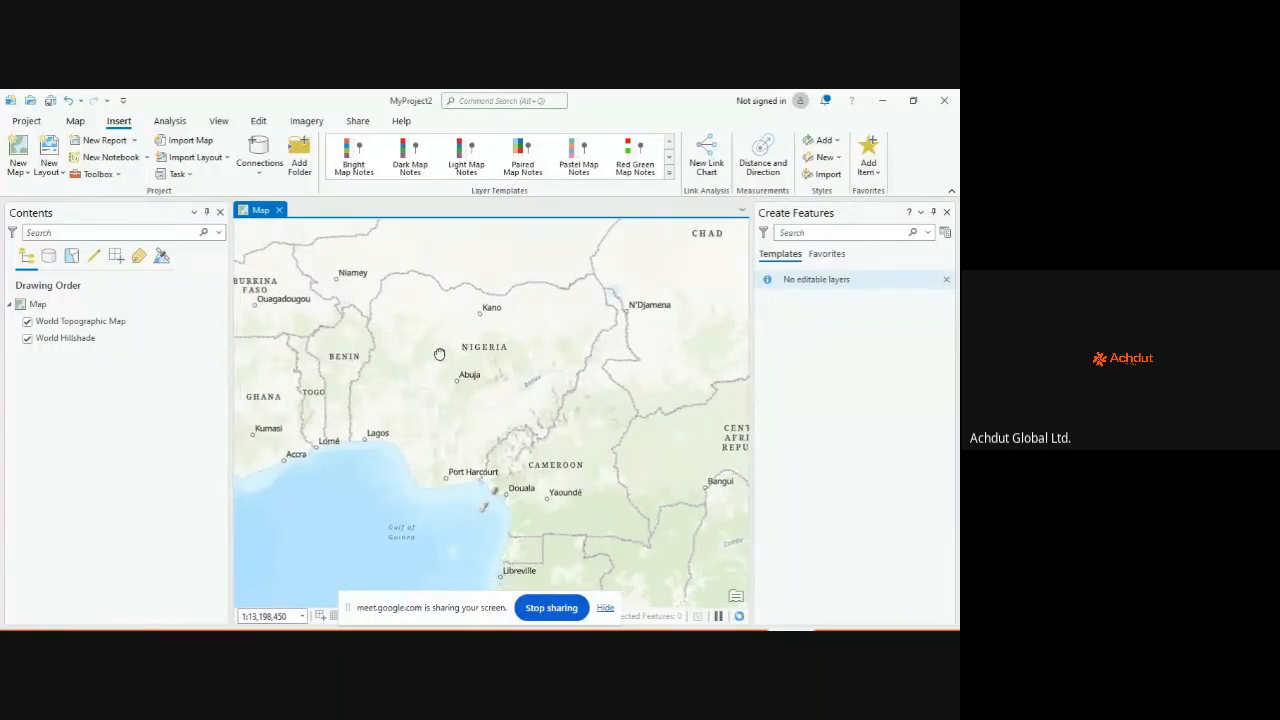
pyautogui.moveTo(440, 354); pyautogui.dragTo(505, 358)
pyautogui.scroll(1, 505, 358)
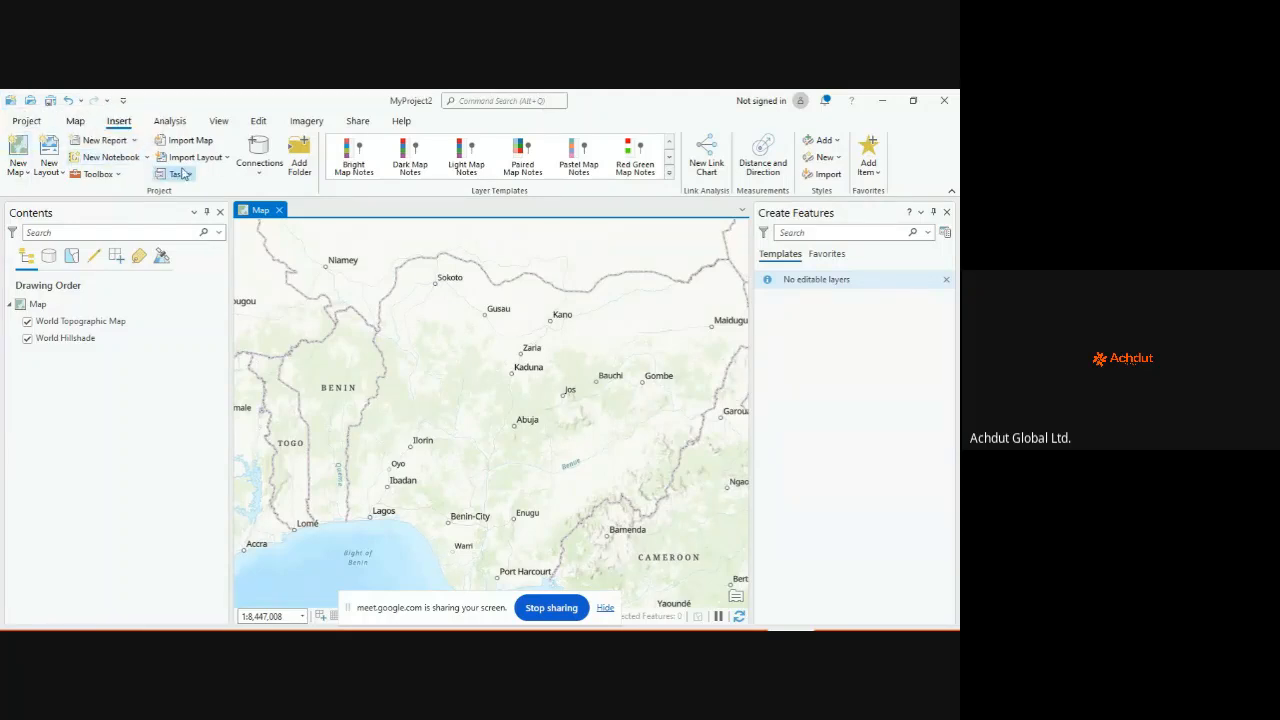
# Step: Look over the new-project options and browse the full gallery of available basemaps without choosing one
pyautogui.click(28, 121)
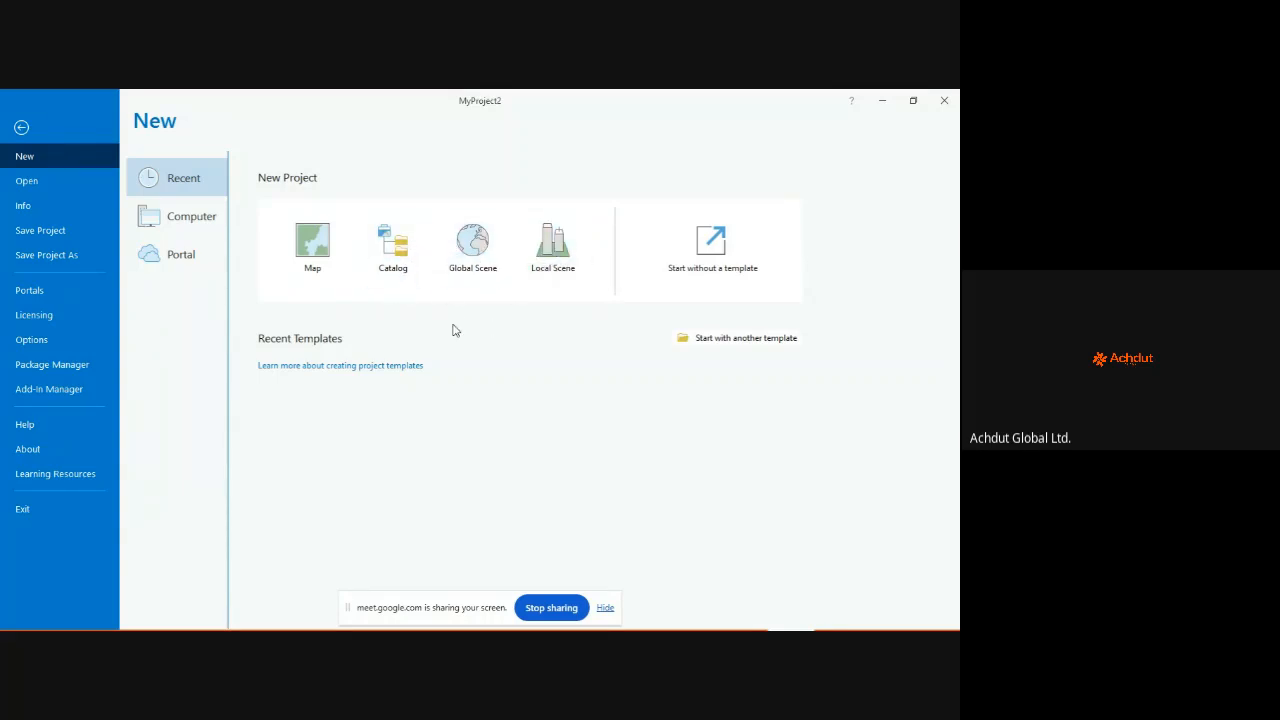
pyautogui.click(34, 128)
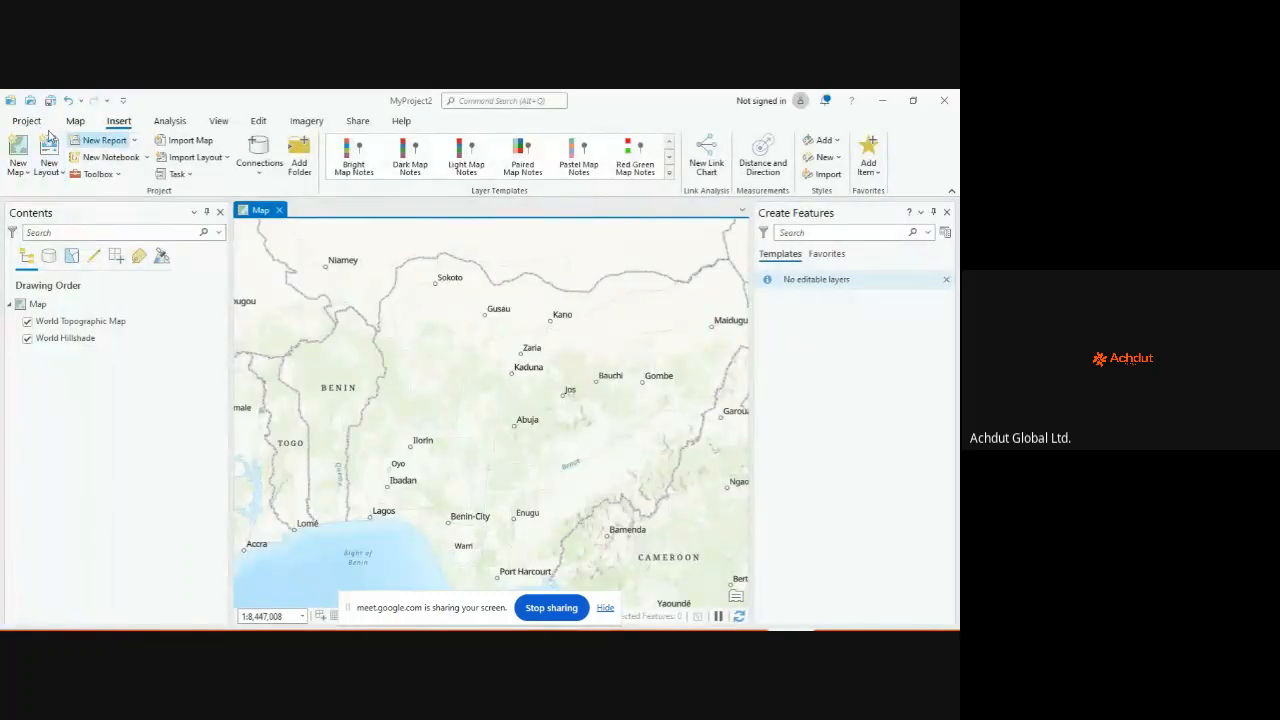
pyautogui.click(73, 123)
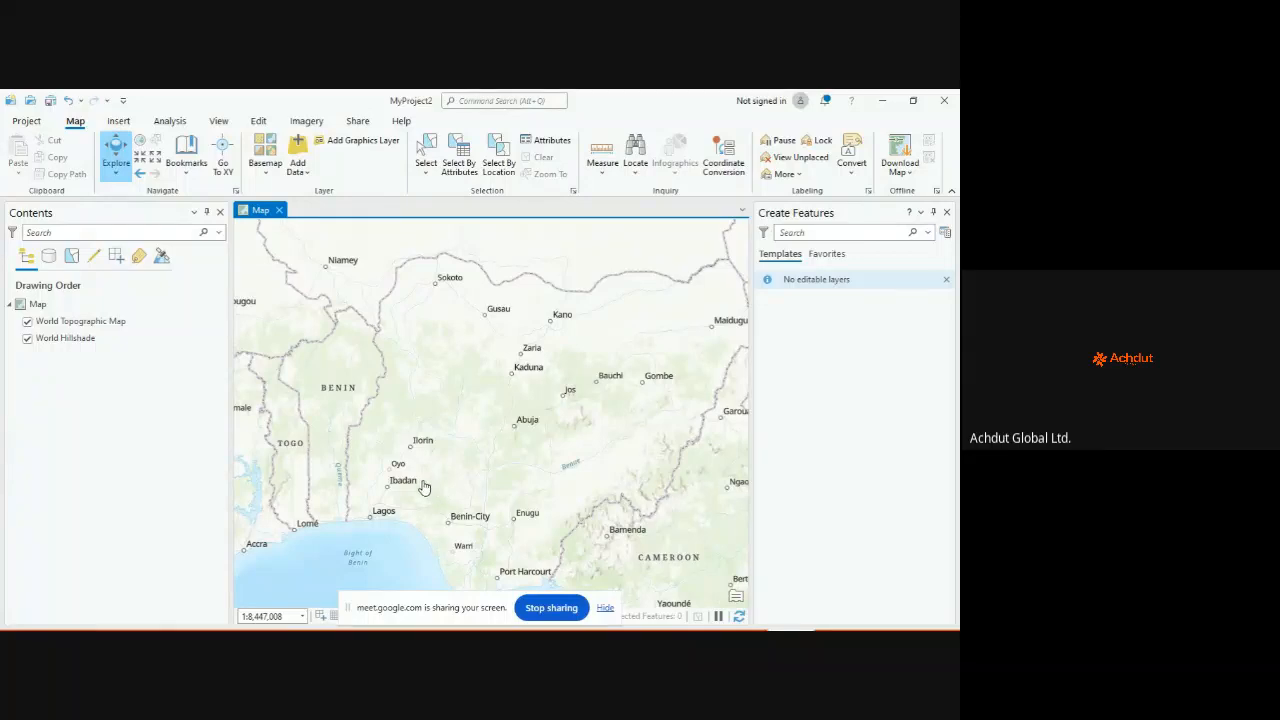
pyautogui.click(268, 180)
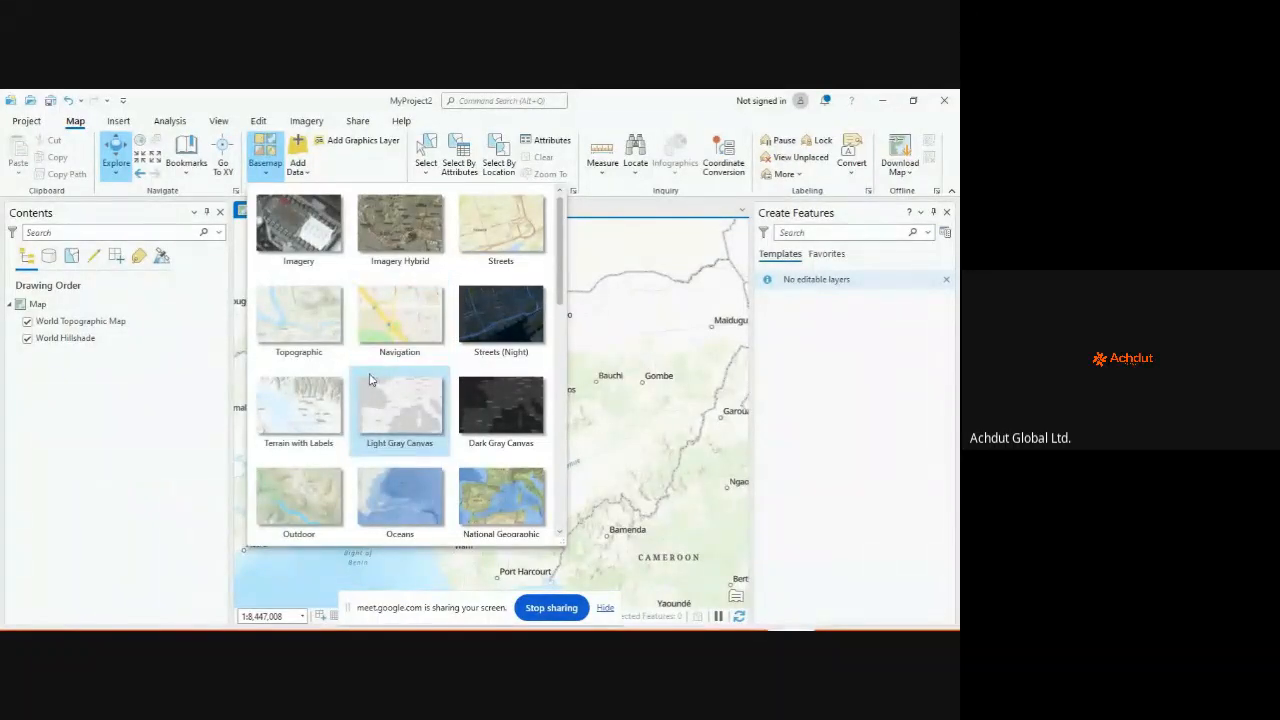
pyautogui.scroll(-5, 370, 400)
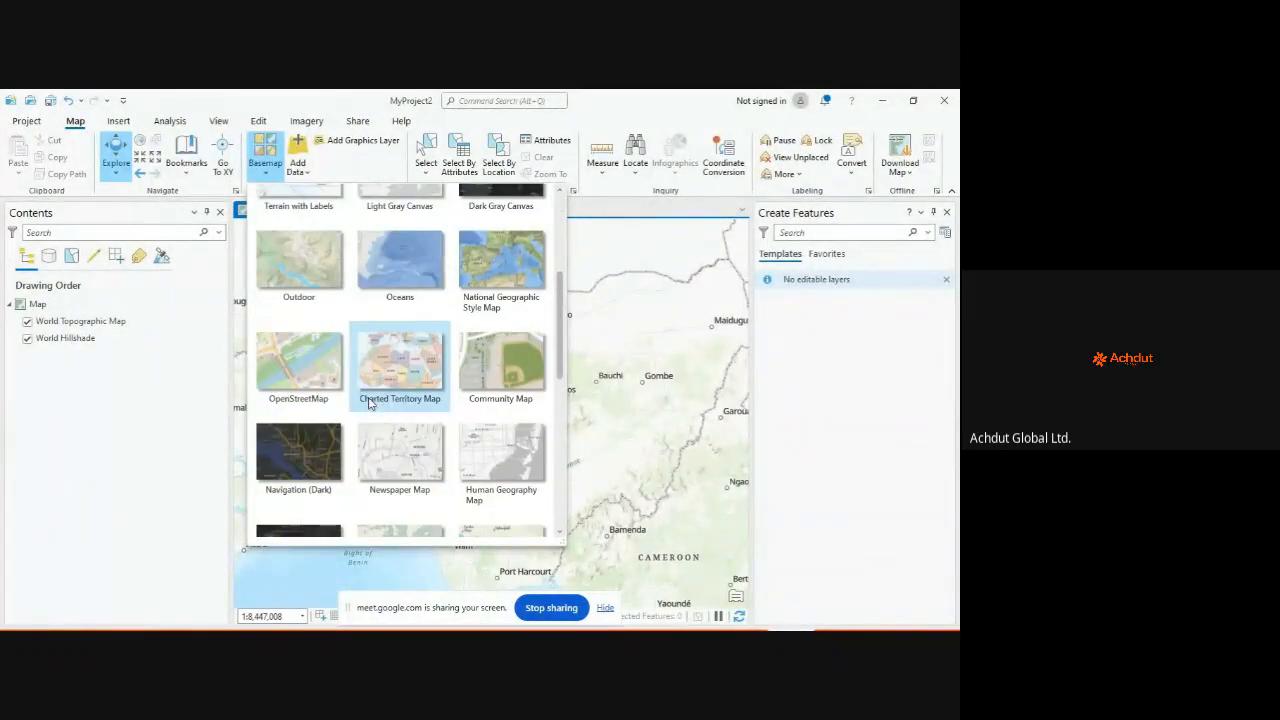
pyautogui.scroll(-3, 430, 380)
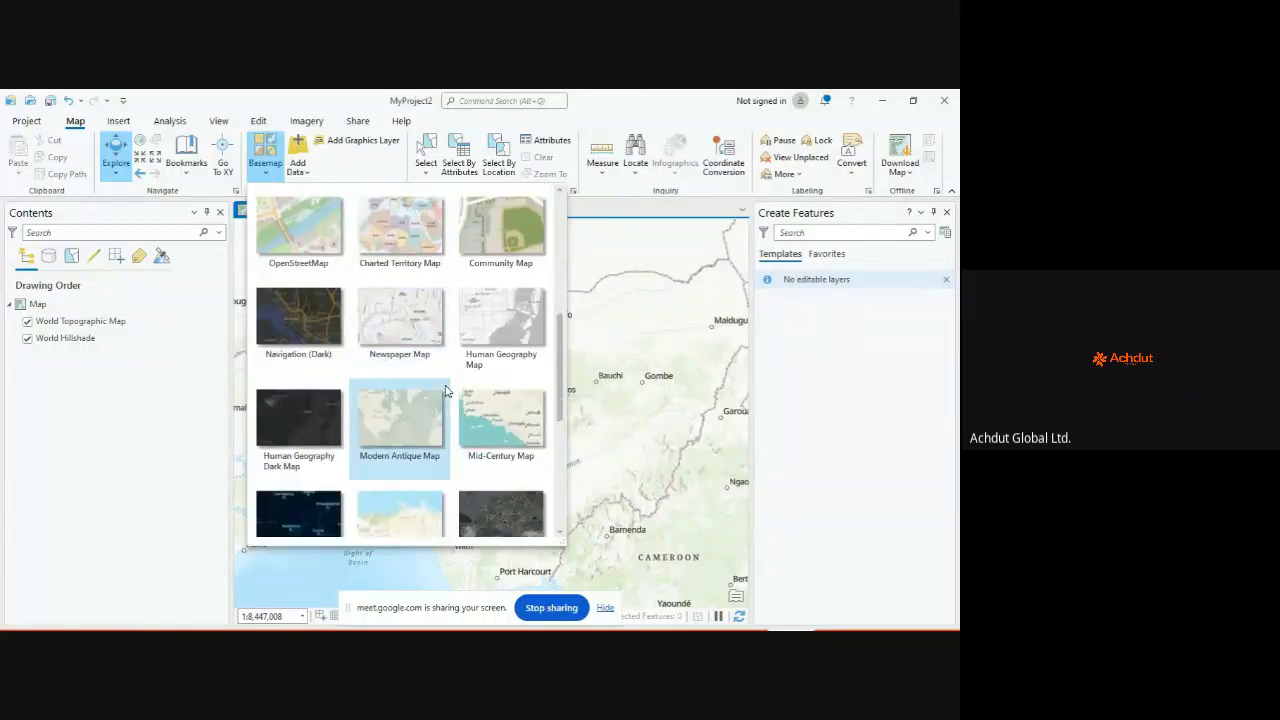
pyautogui.scroll(-3, 443, 390)
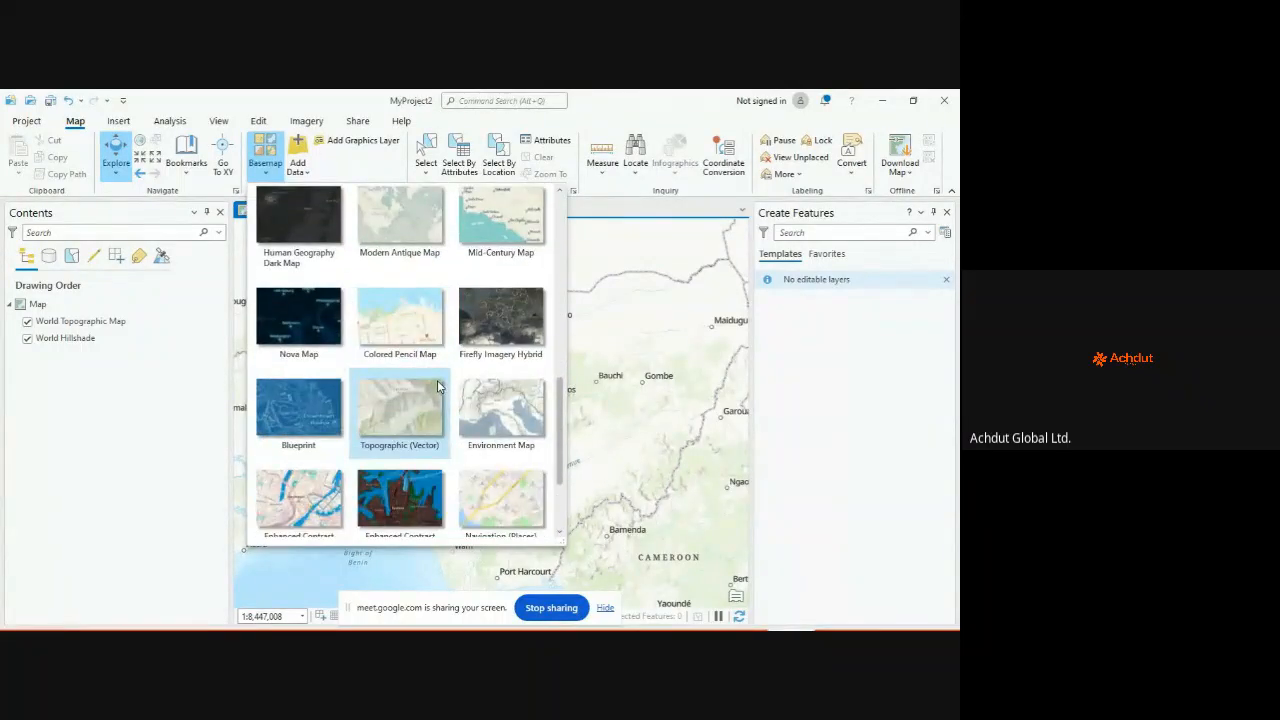
pyautogui.scroll(-2, 439, 388)
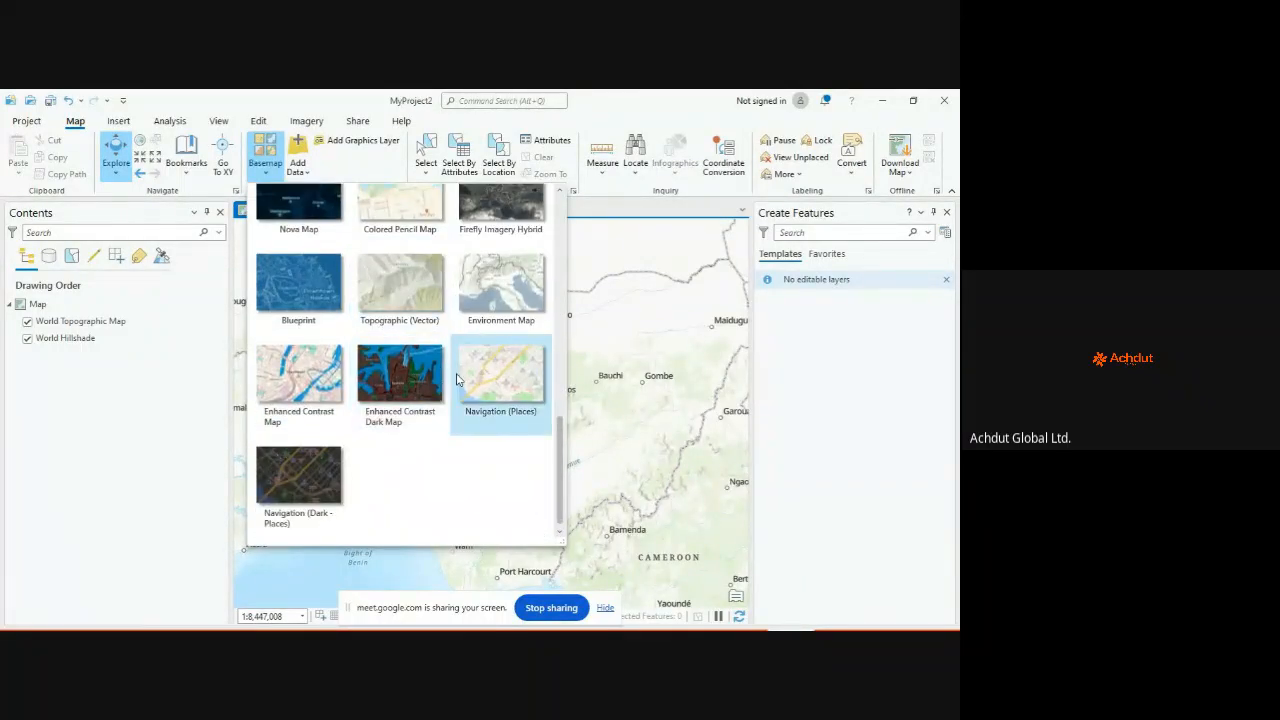
pyautogui.scroll(15, 449, 371)
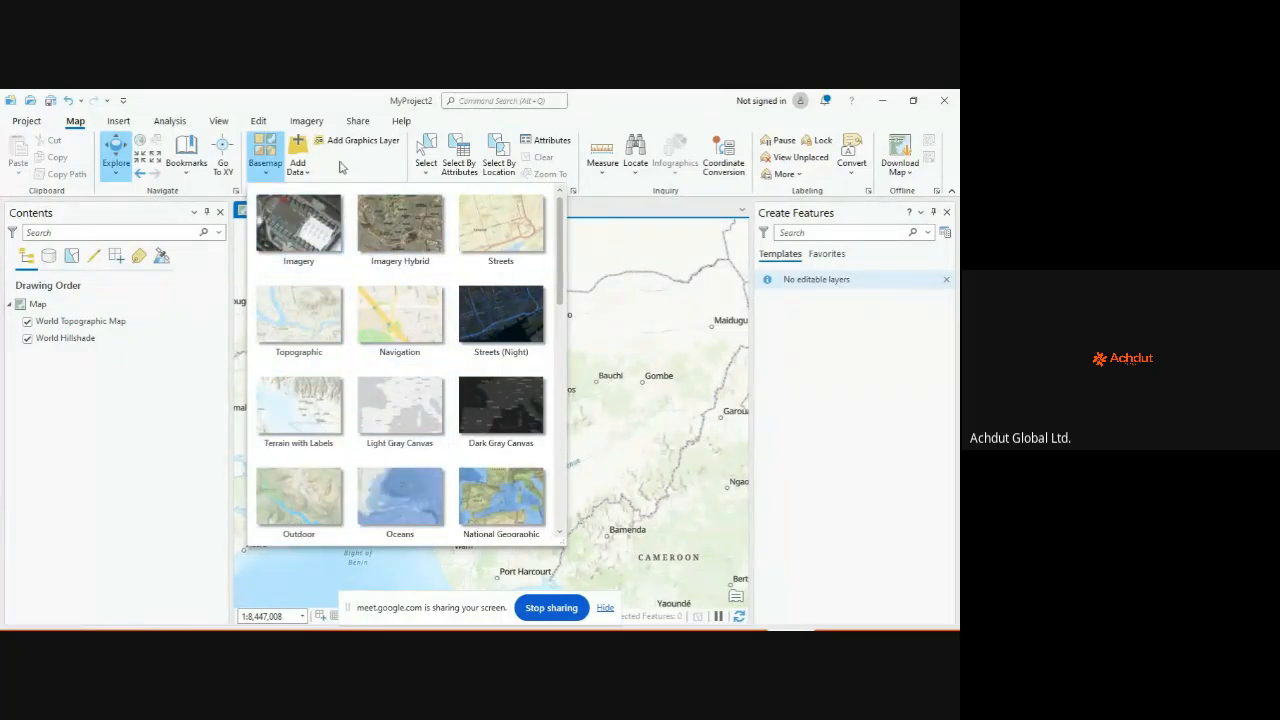
pyautogui.click(344, 166)
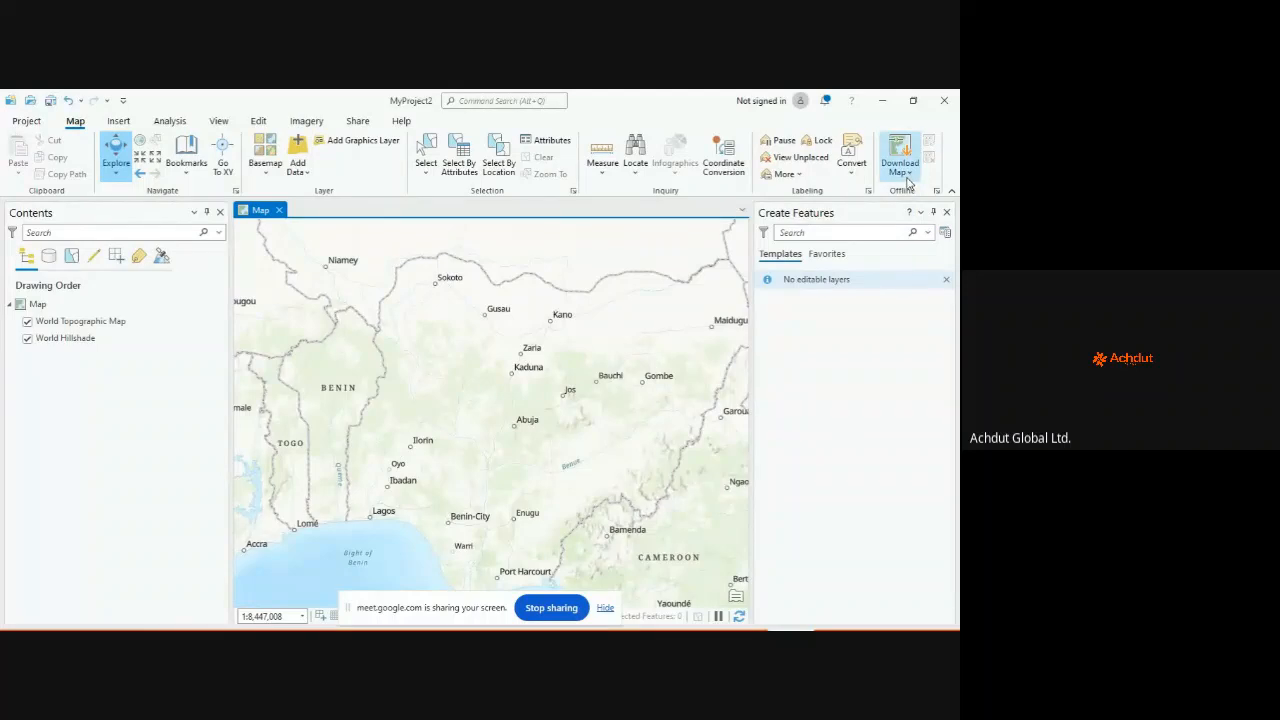
# Step: Examine the available commands for inserting content, analysis, views, editing, imagery, sharing and help, including the toolbox options
pyautogui.click(120, 123)
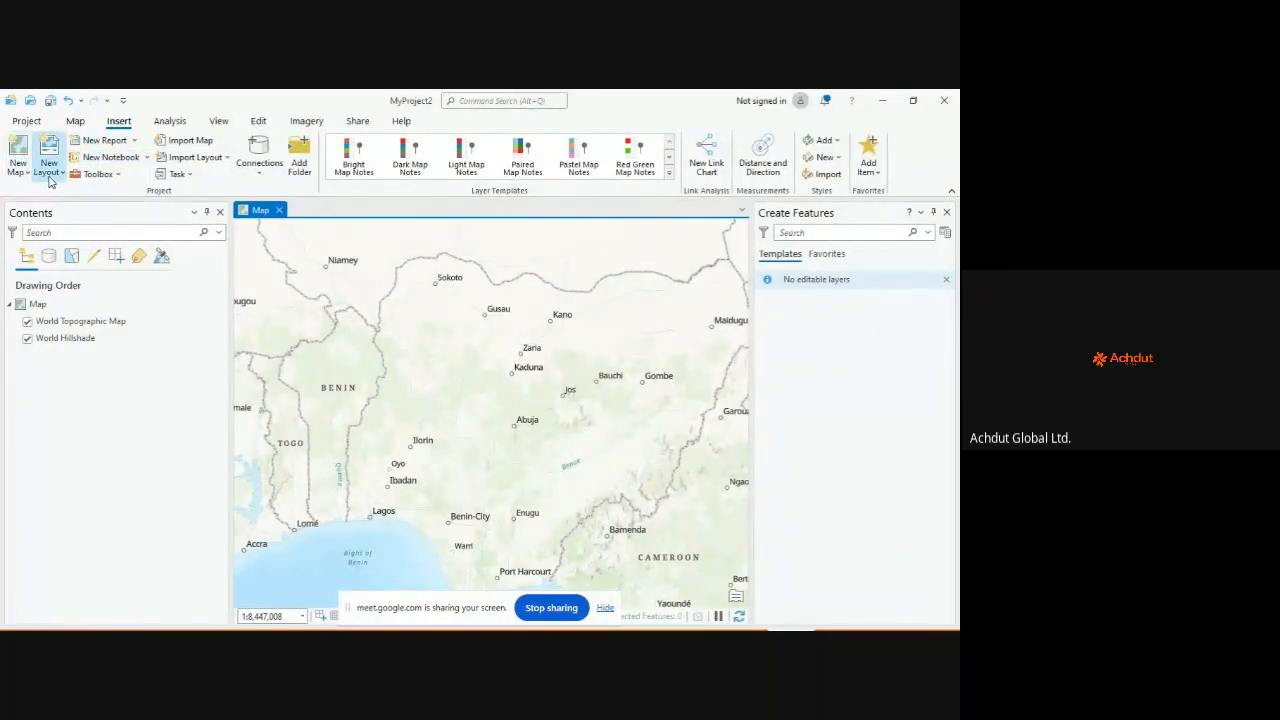
pyautogui.click(117, 175)
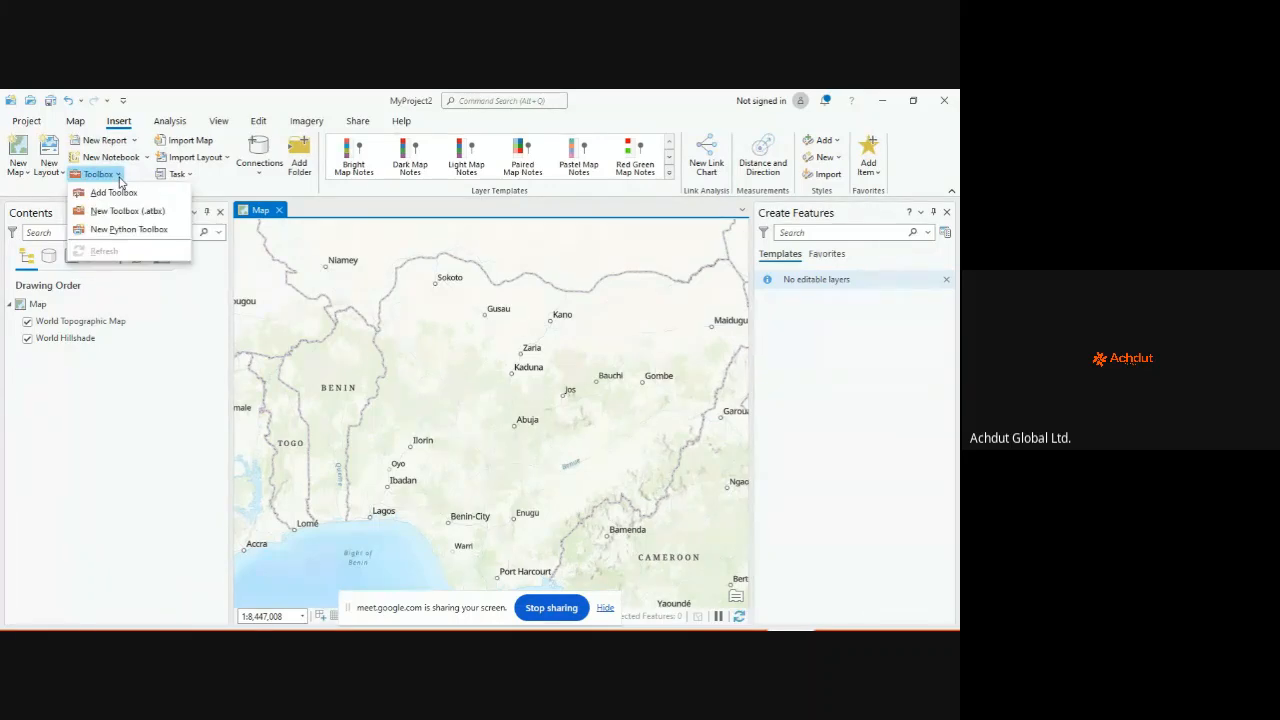
pyautogui.click(119, 178)
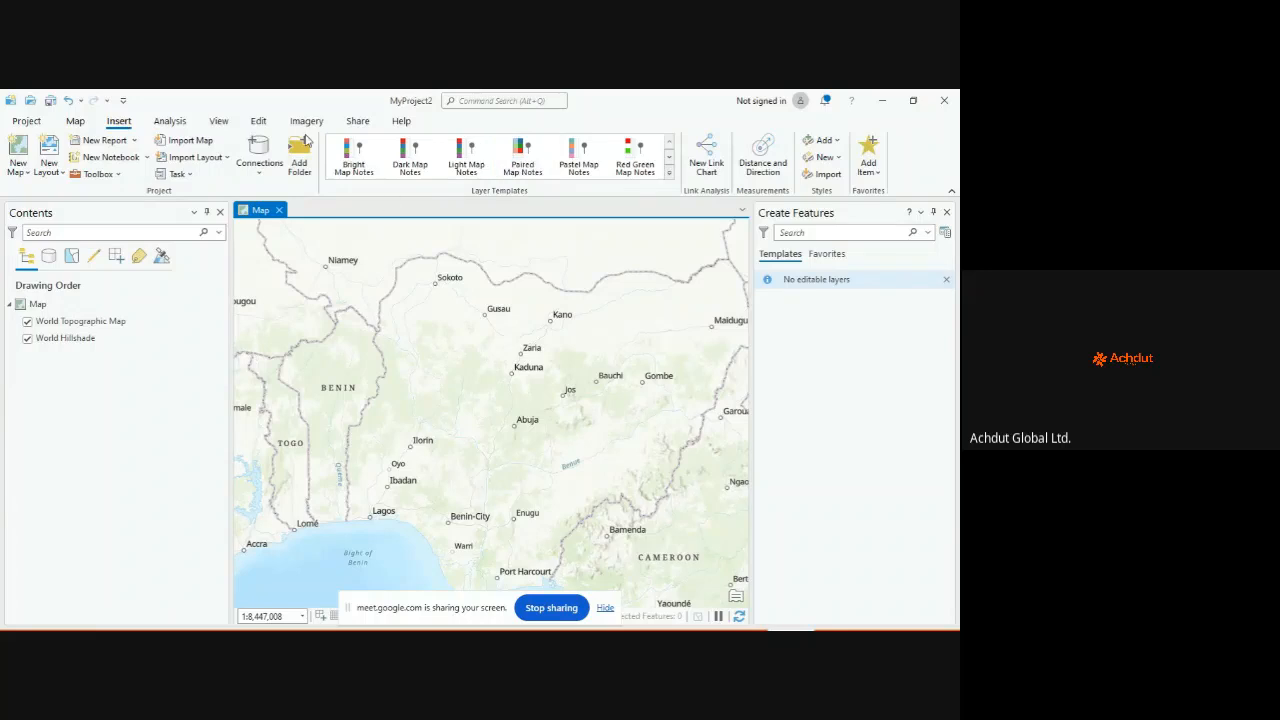
pyautogui.click(180, 122)
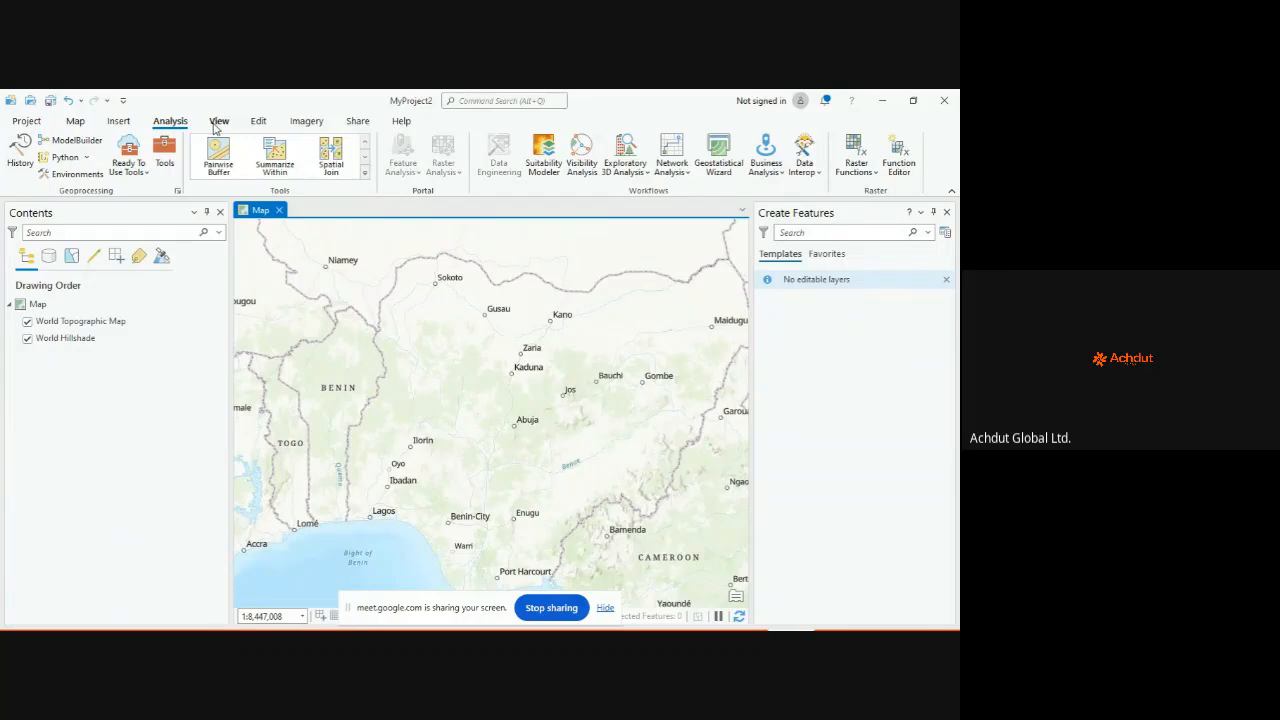
pyautogui.click(220, 125)
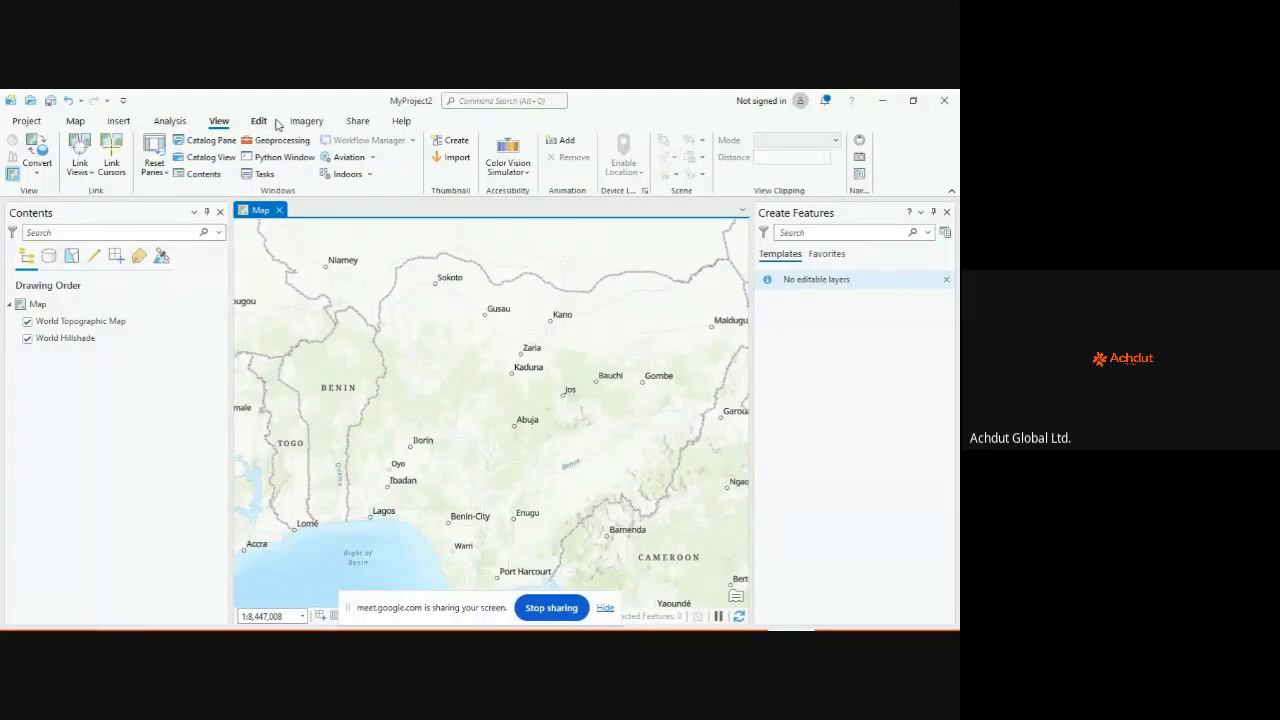
pyautogui.click(259, 121)
pyautogui.click(222, 124)
pyautogui.click(258, 122)
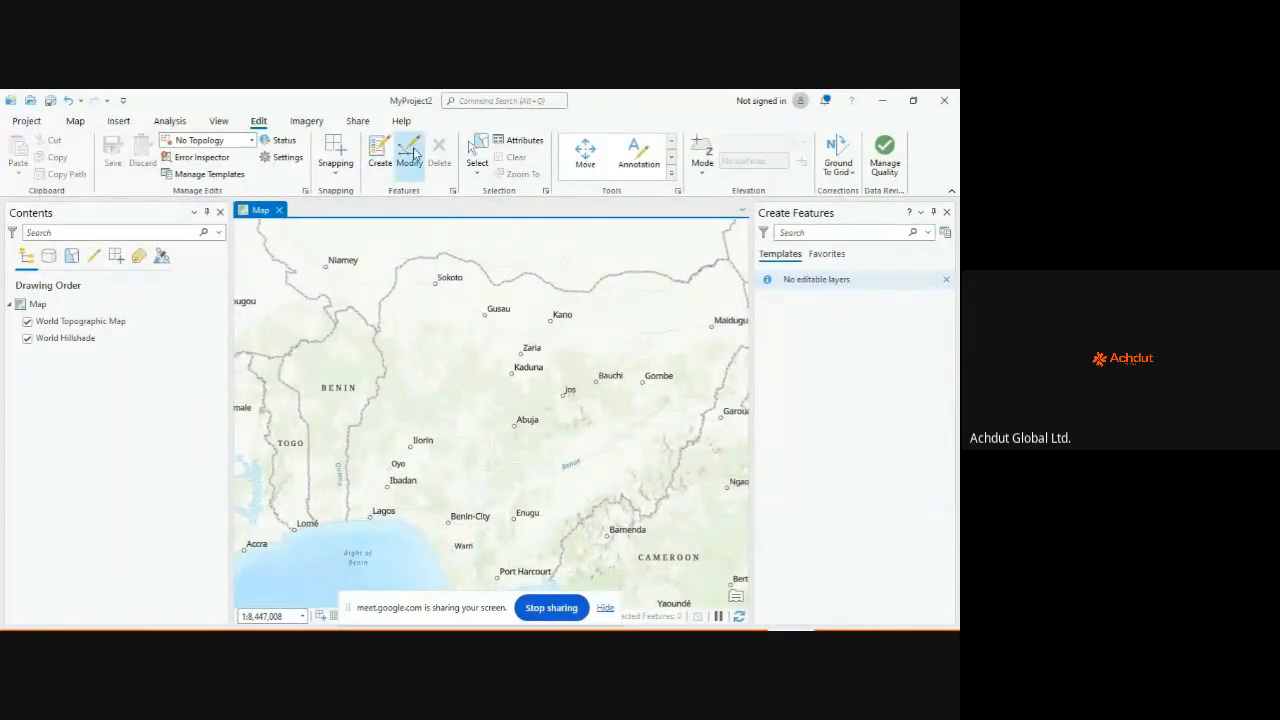
pyautogui.click(307, 121)
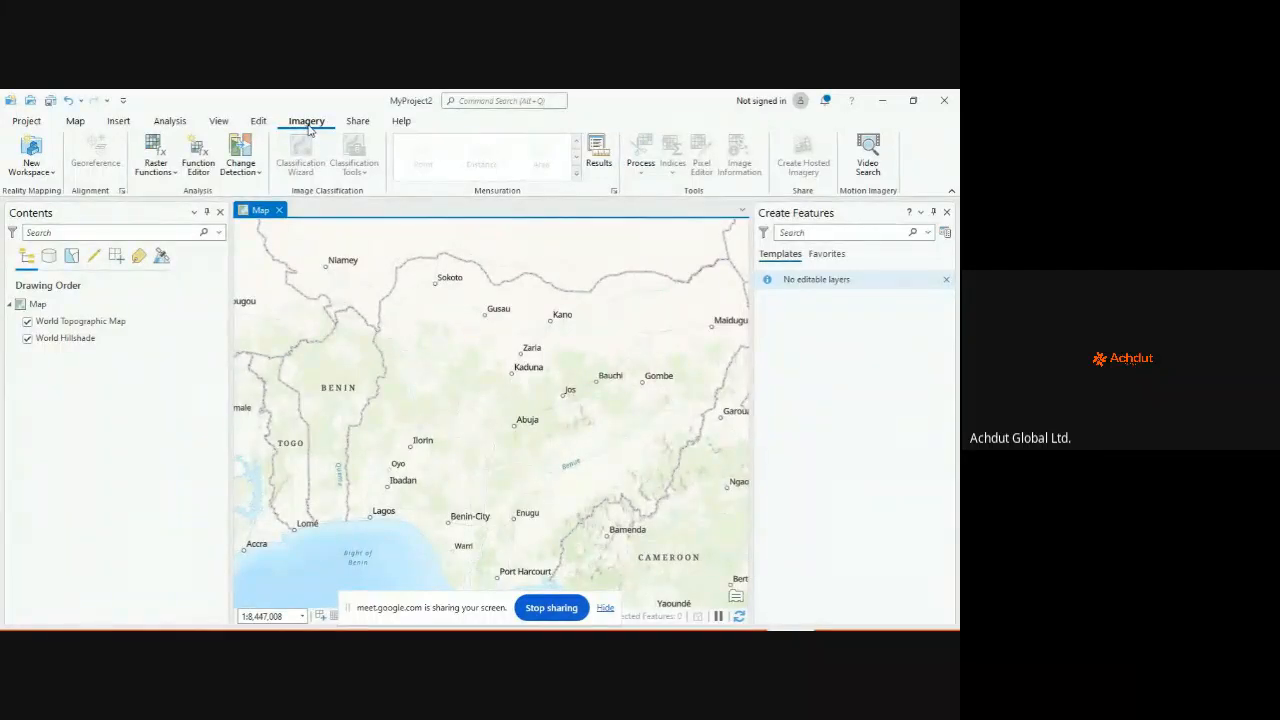
pyautogui.click(358, 121)
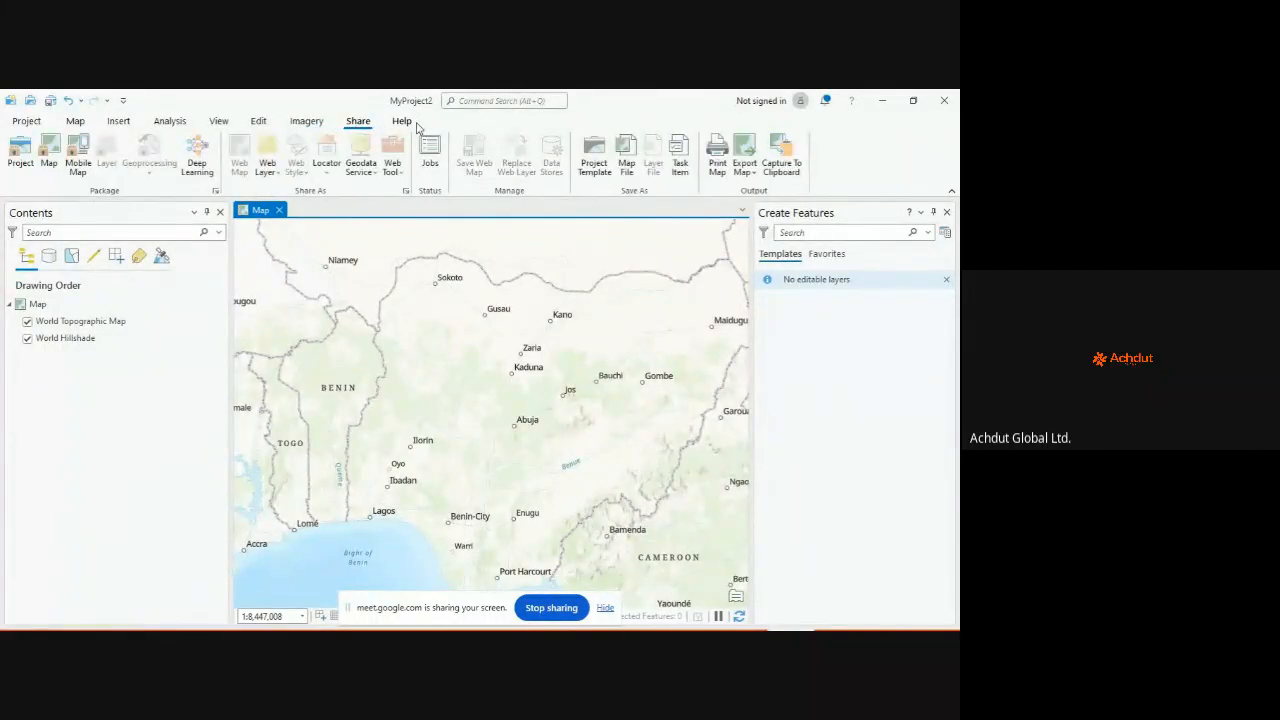
pyautogui.click(405, 122)
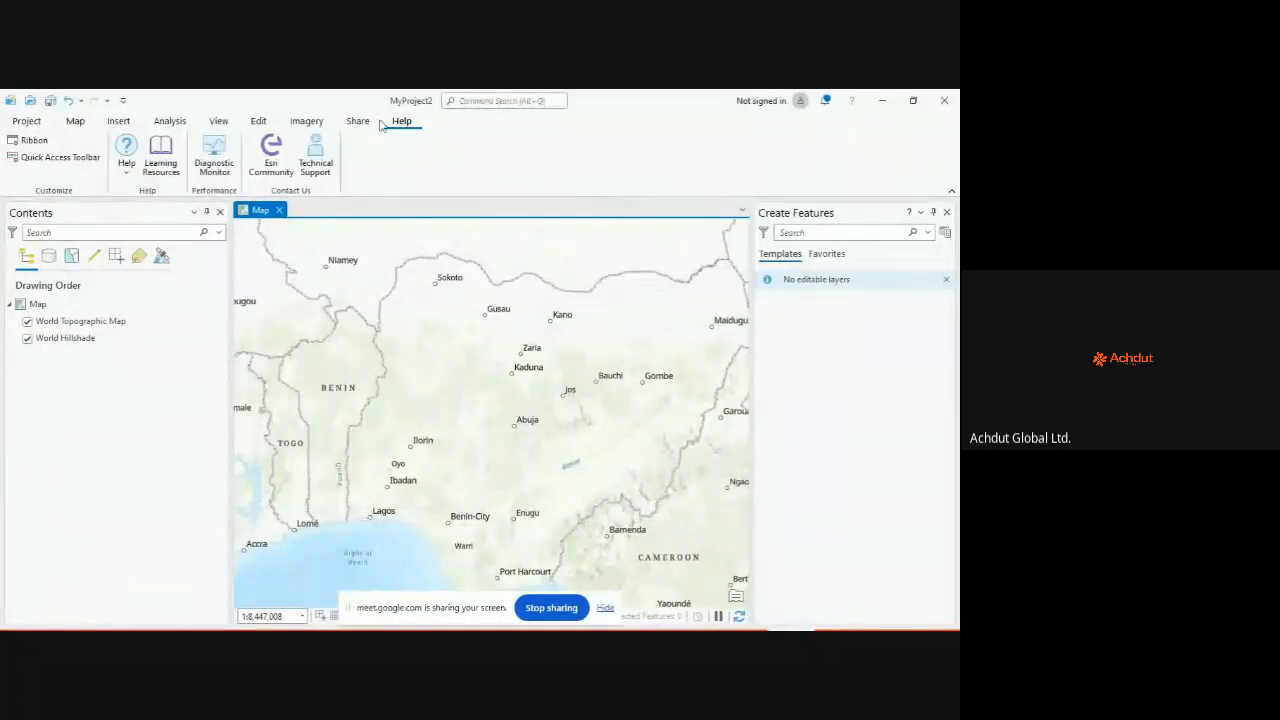
# Step: Add the Lagos.shp shapefile from the NGA_adm1 folder to the map
pyautogui.click(76, 122)
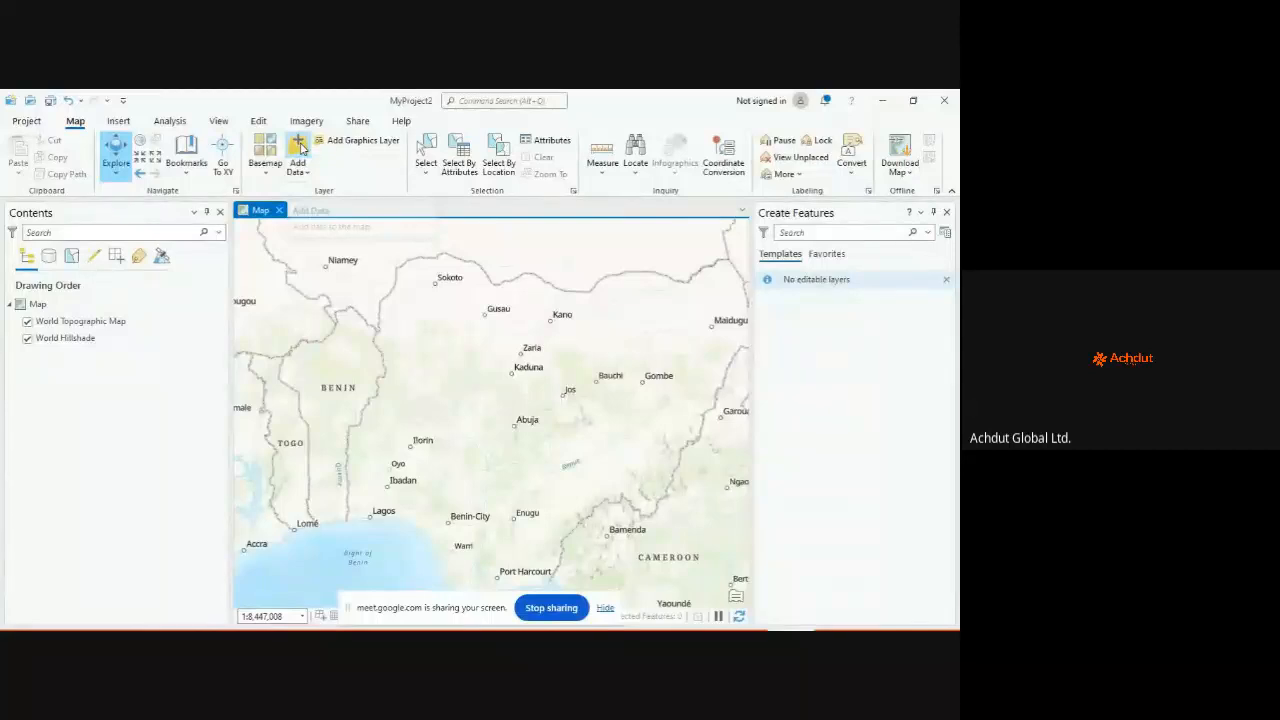
pyautogui.click(298, 150)
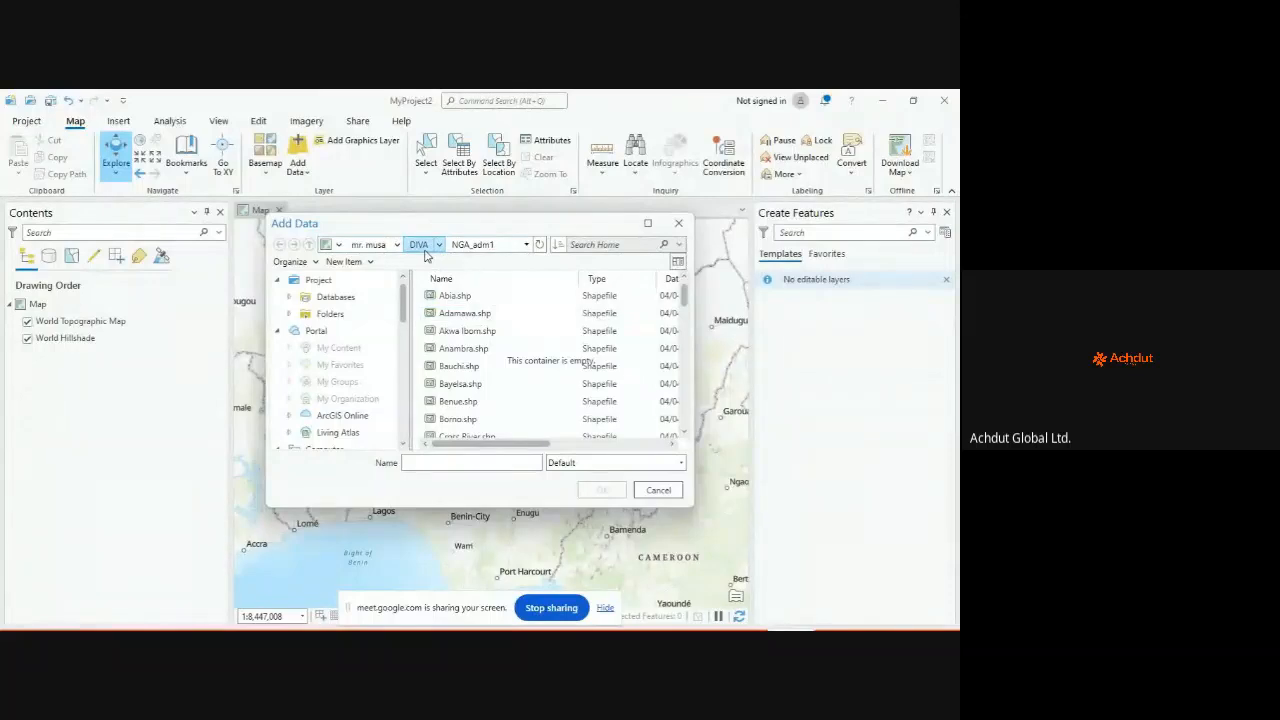
pyautogui.scroll(-6, 471, 367)
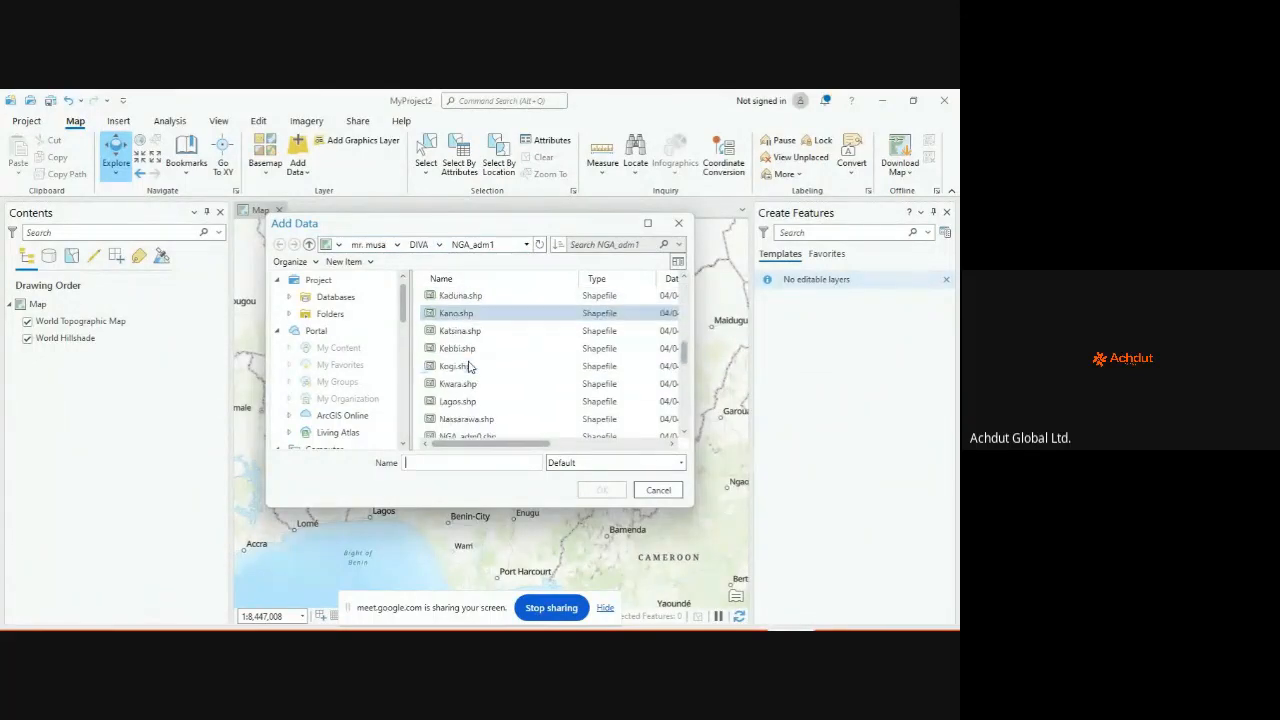
pyautogui.scroll(-3, 471, 367)
pyautogui.scroll(1, 471, 367)
pyautogui.click(459, 297)
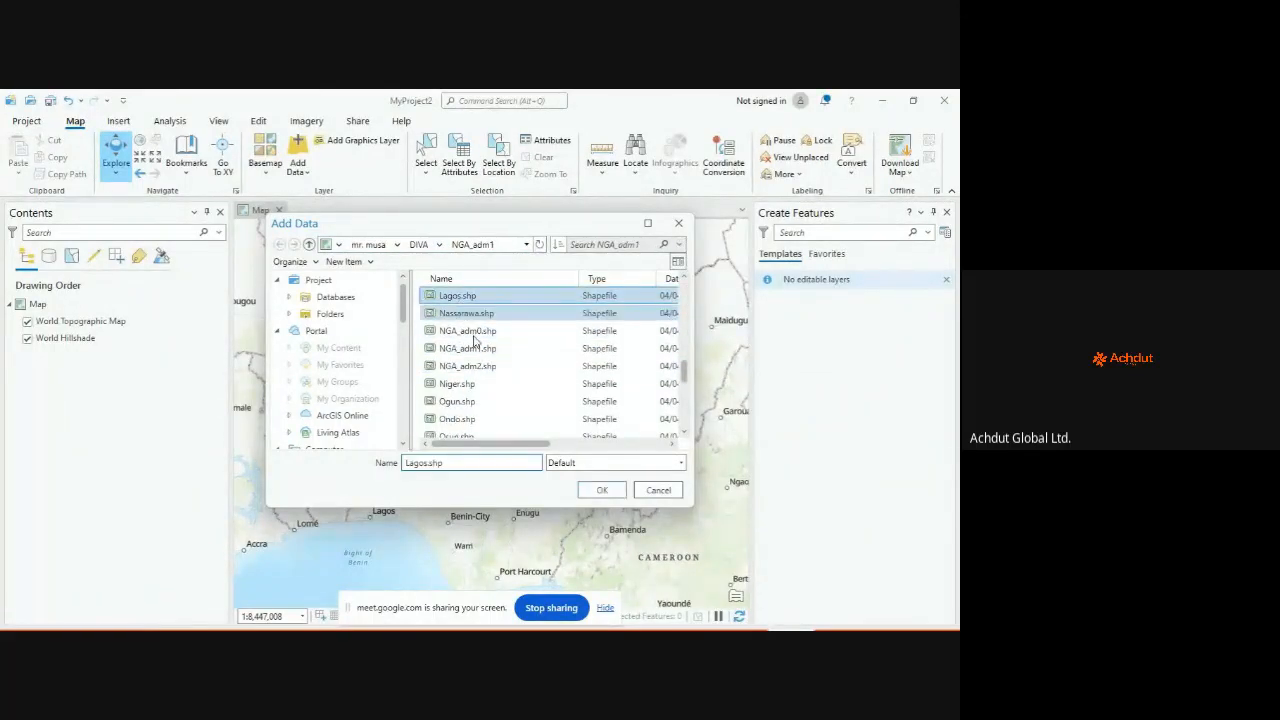
pyautogui.click(600, 490)
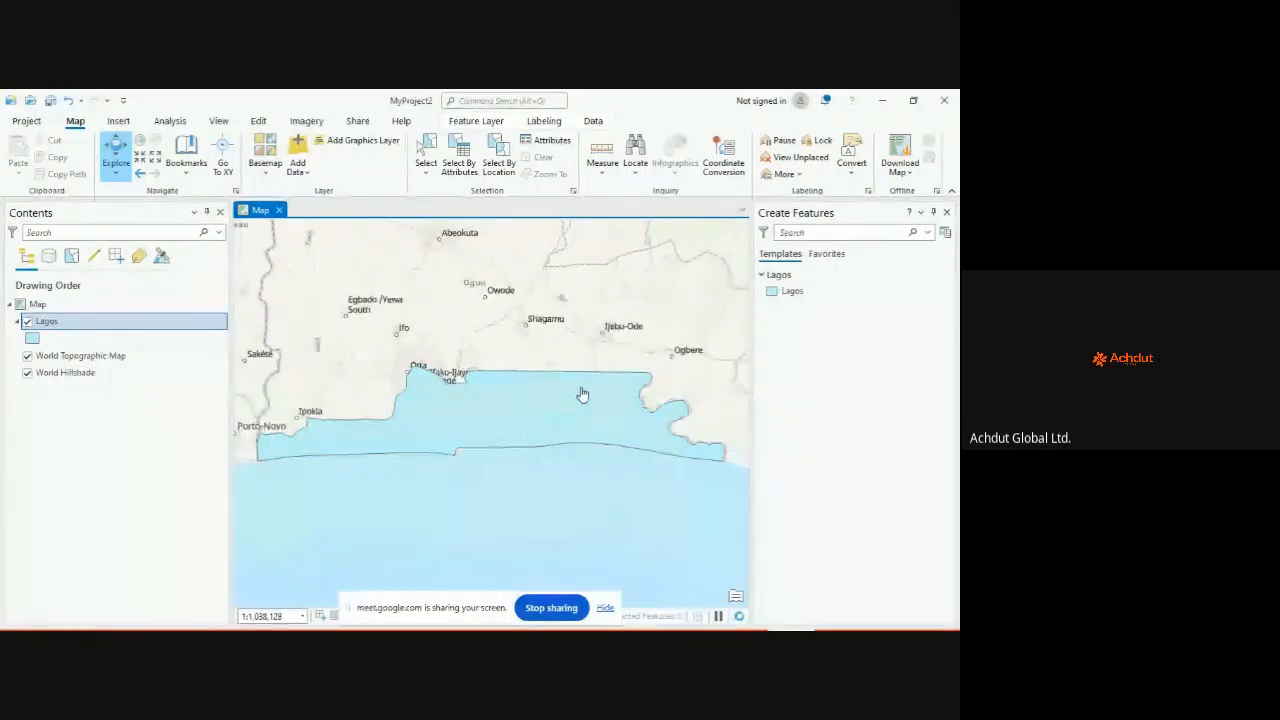
# Step: Inspect the Lagos polygon against the basemap and change its symbol to the first unfilled black outline in the ArcGIS 2D gallery
pyautogui.scroll(5, 514, 400)
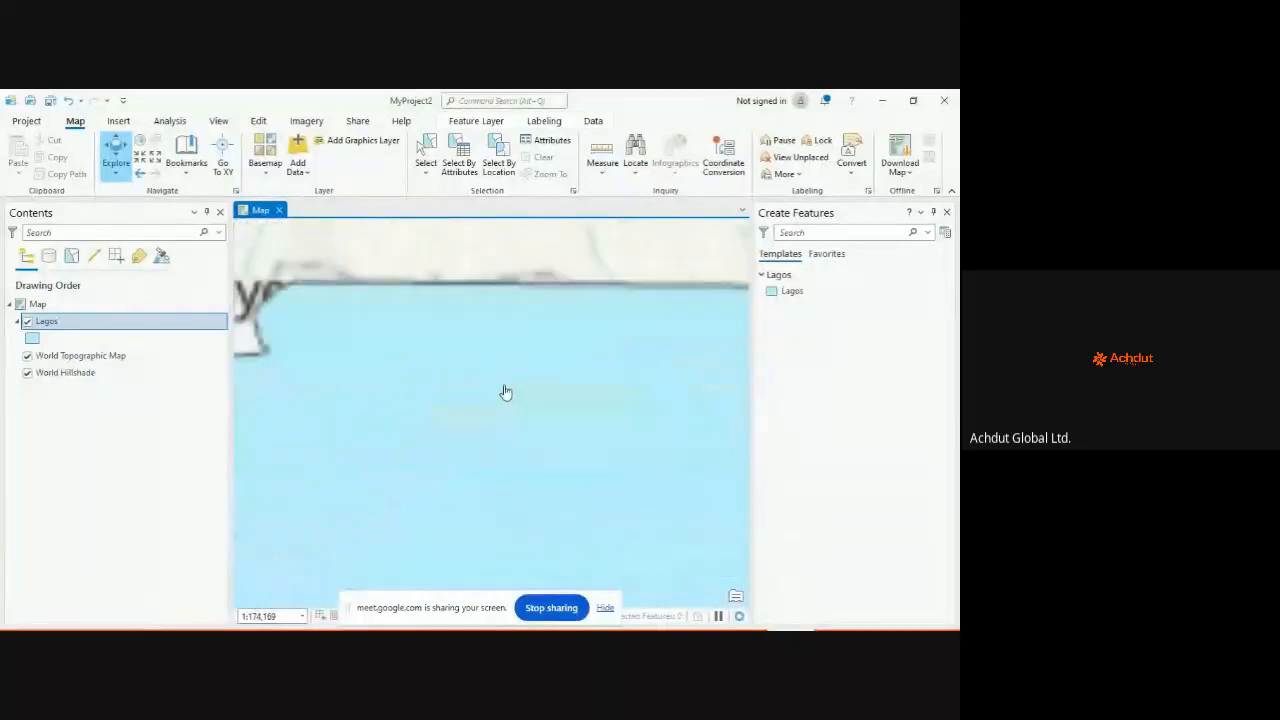
pyautogui.scroll(-3, 499, 338)
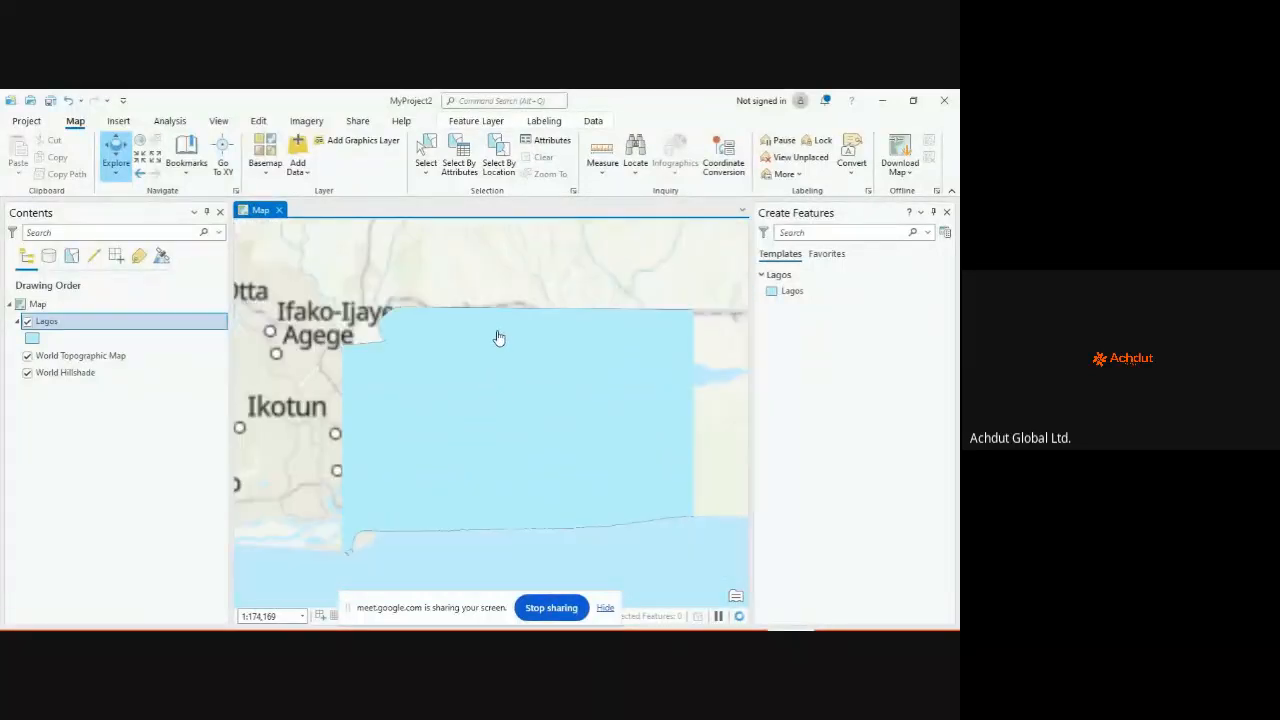
pyautogui.scroll(-3, 499, 338)
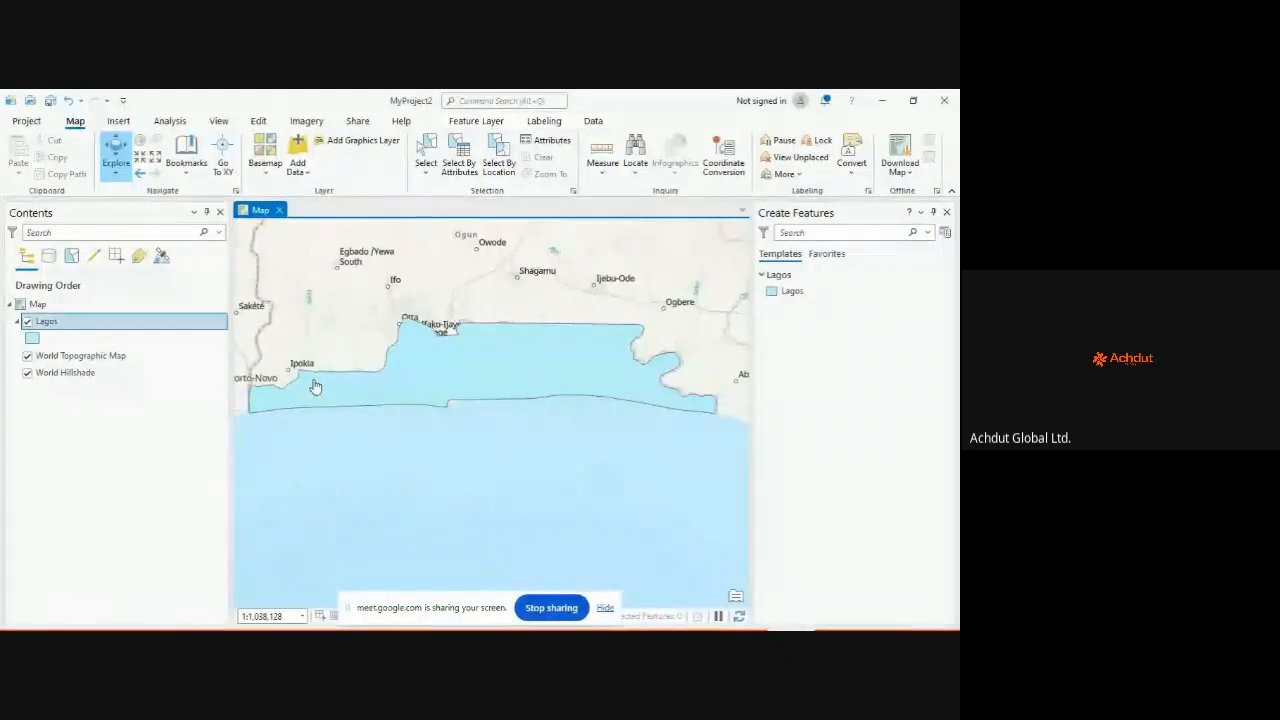
pyautogui.click(31, 341)
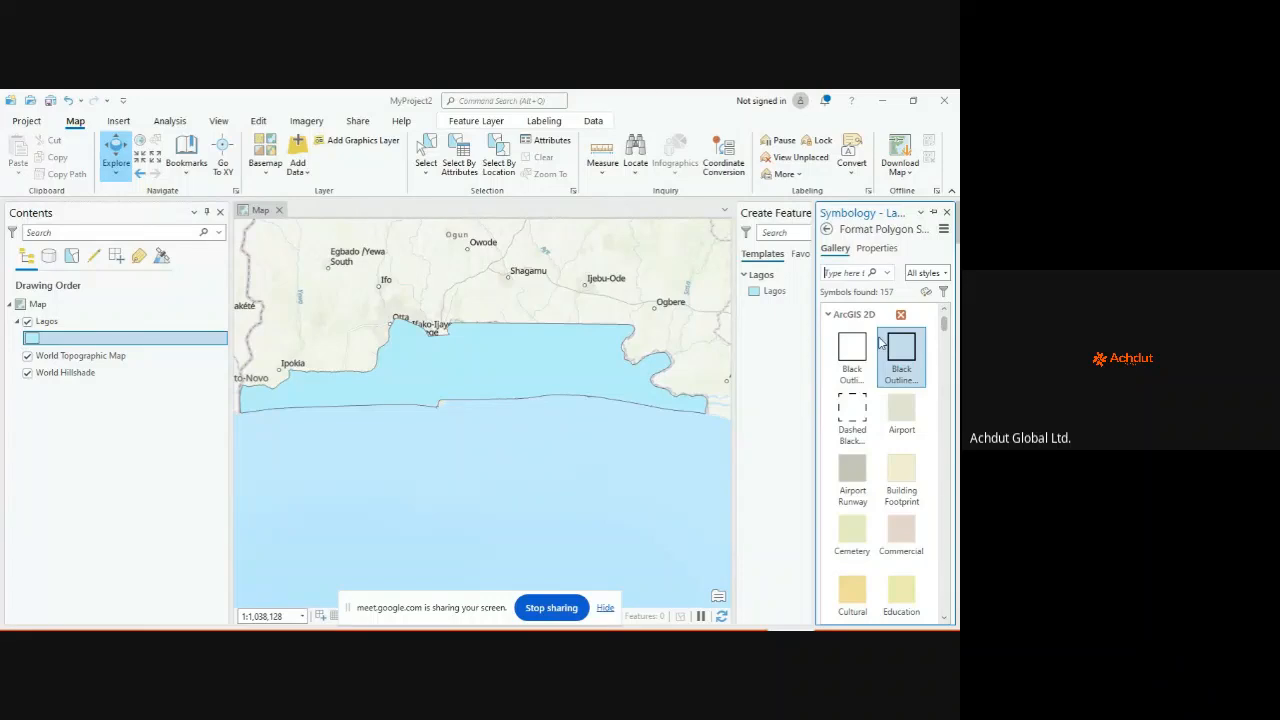
pyautogui.click(853, 355)
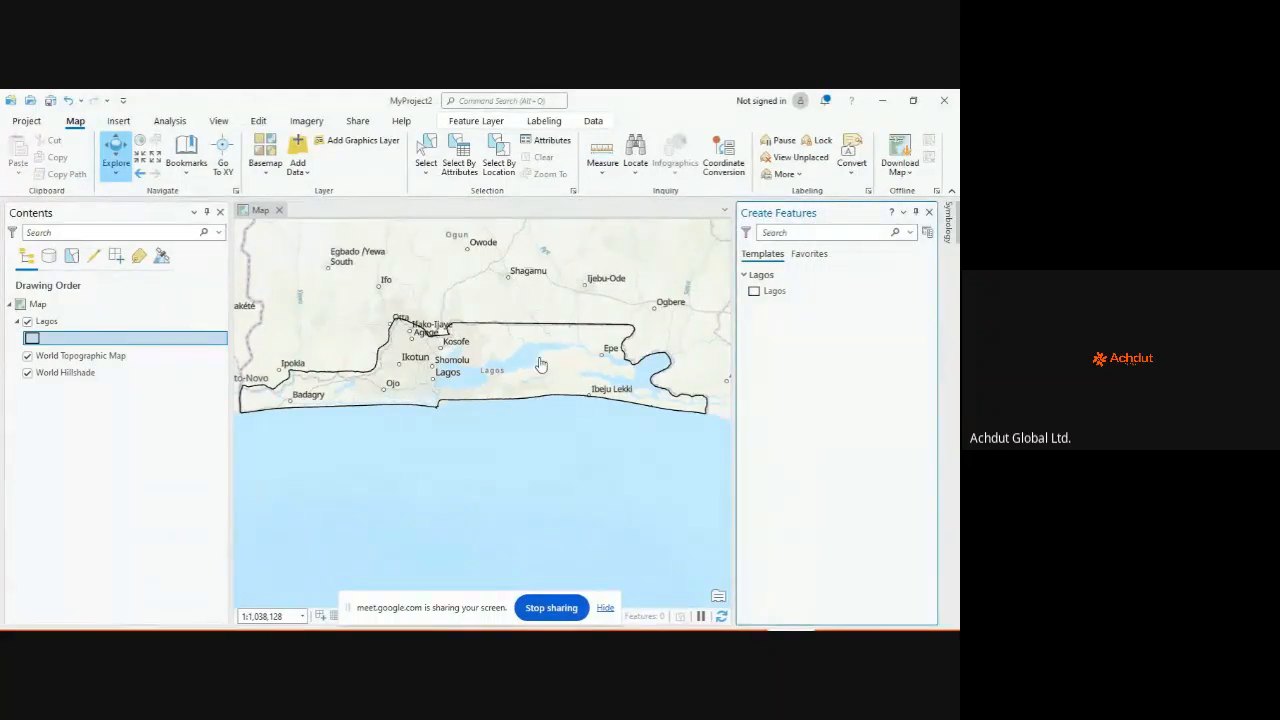
# Step: Start adding more data and browse from the desktop to the GIS folder inside Achdut Global Ltd, Training, Survey Sphere Unilag
pyautogui.click(296, 148)
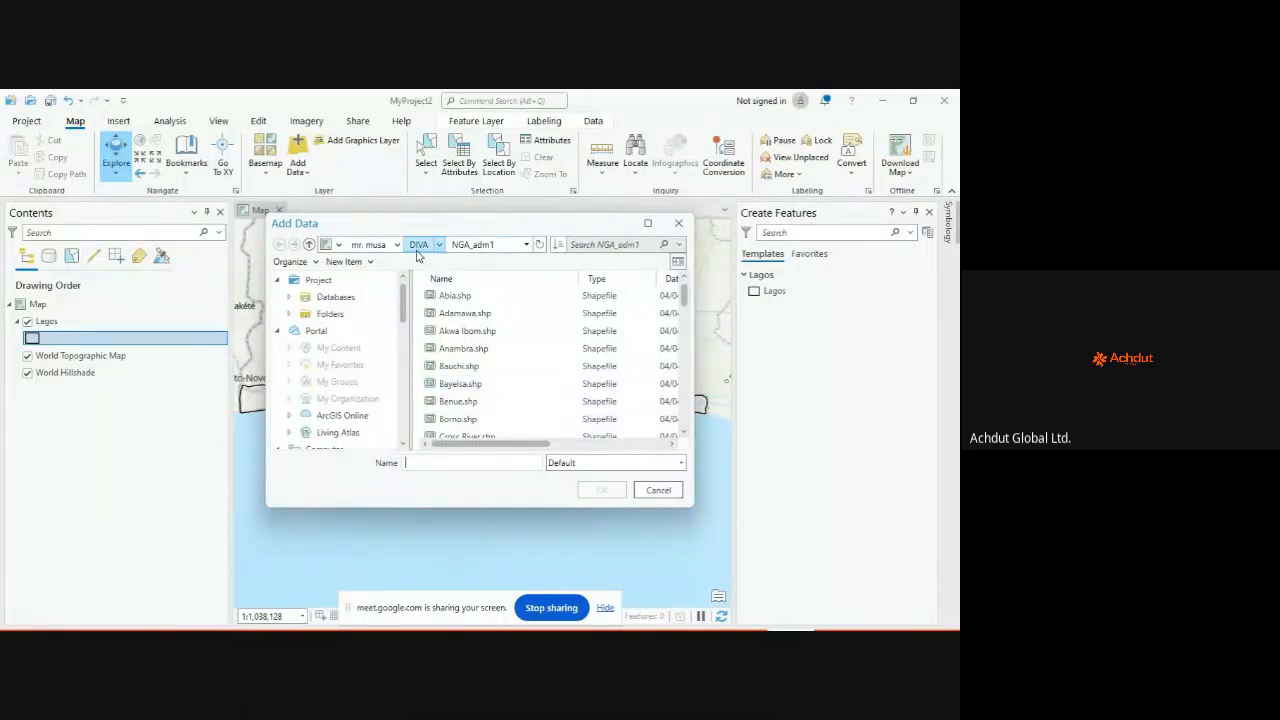
pyautogui.click(378, 246)
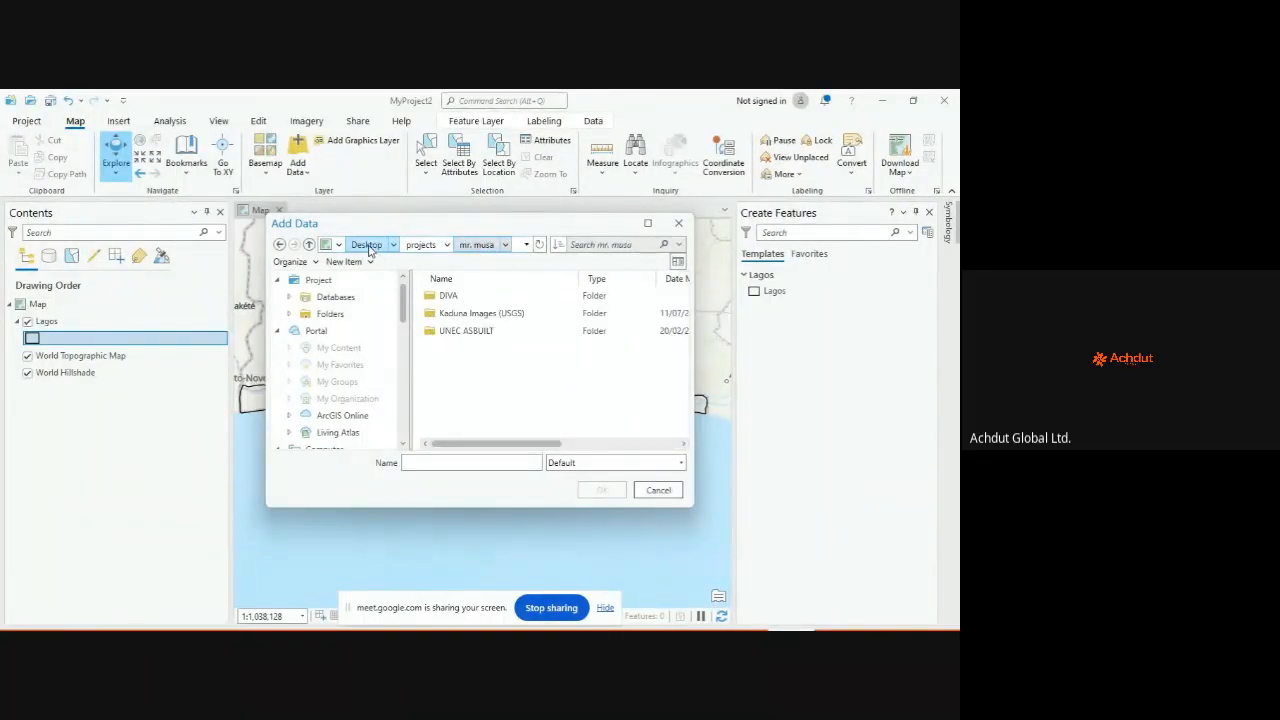
pyautogui.click(375, 245)
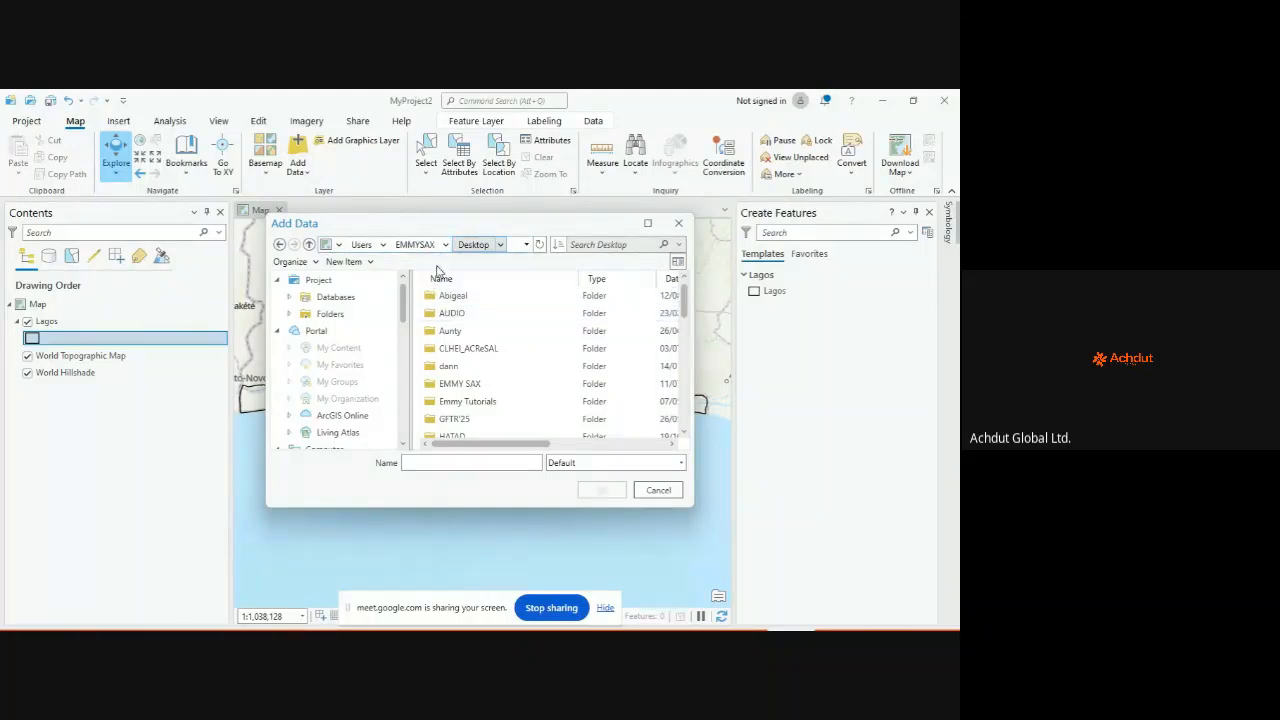
pyautogui.doubleClick(465, 383)
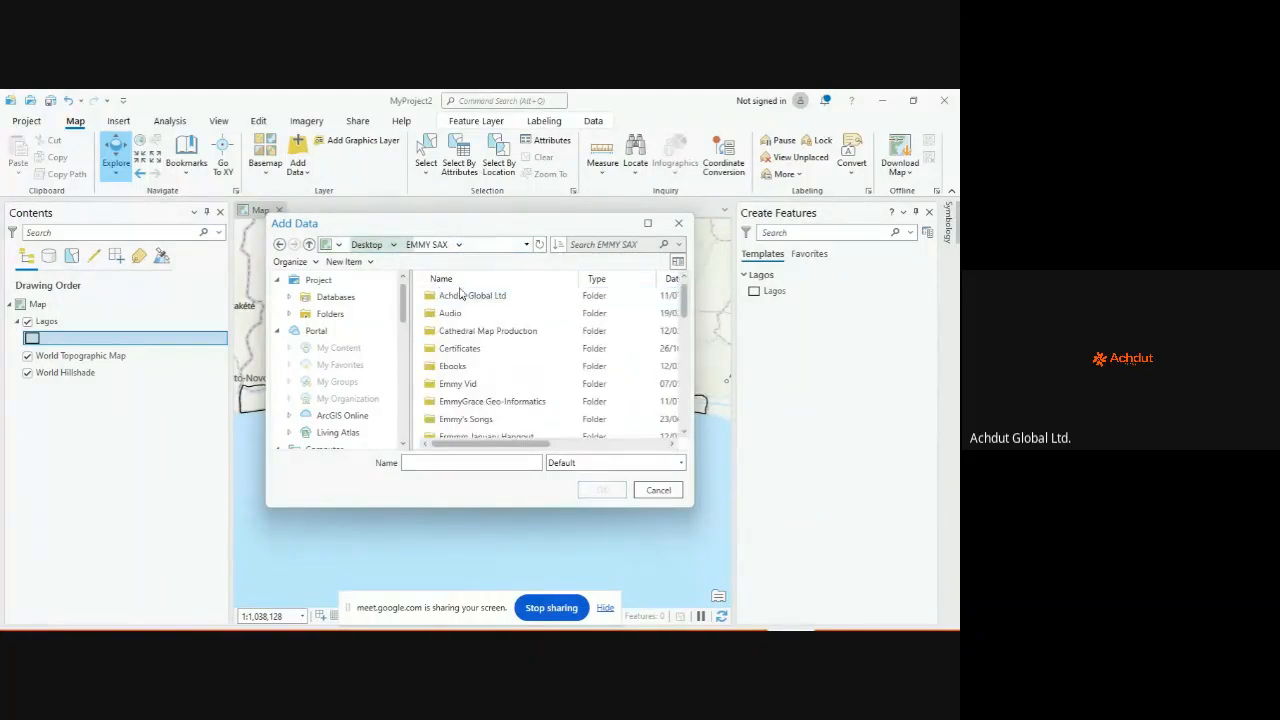
pyautogui.doubleClick(460, 291)
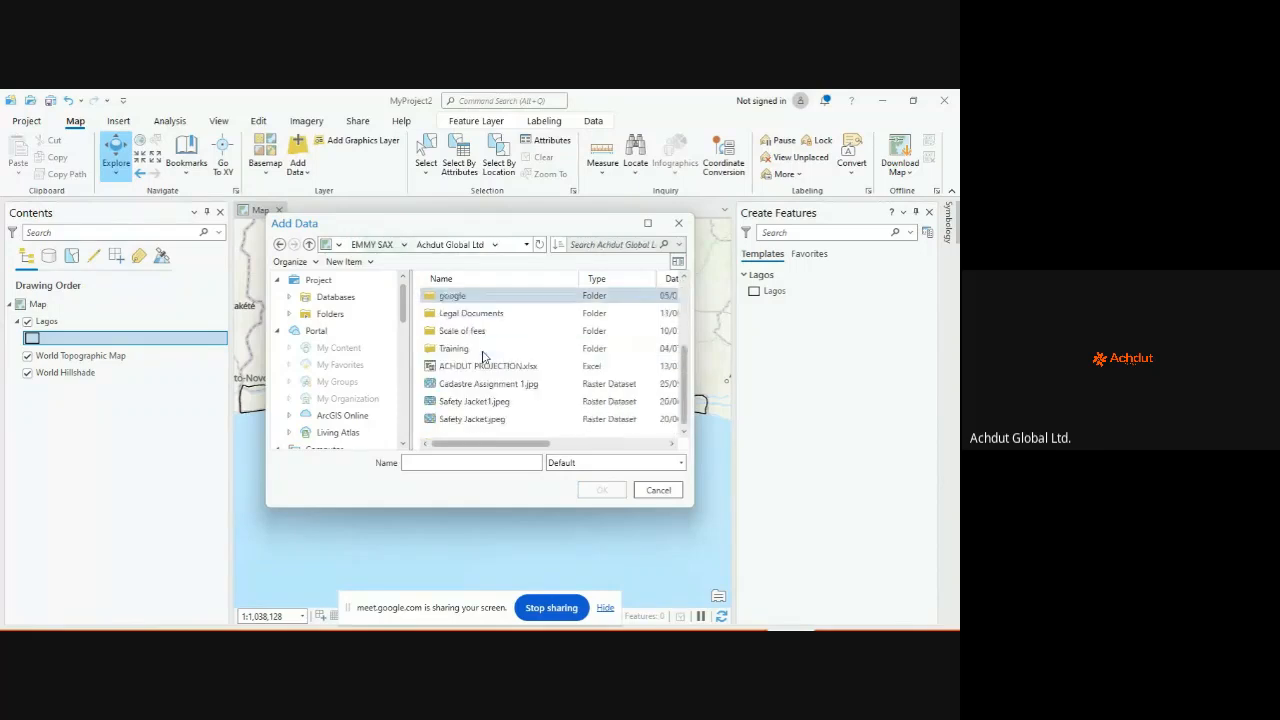
pyautogui.doubleClick(485, 355)
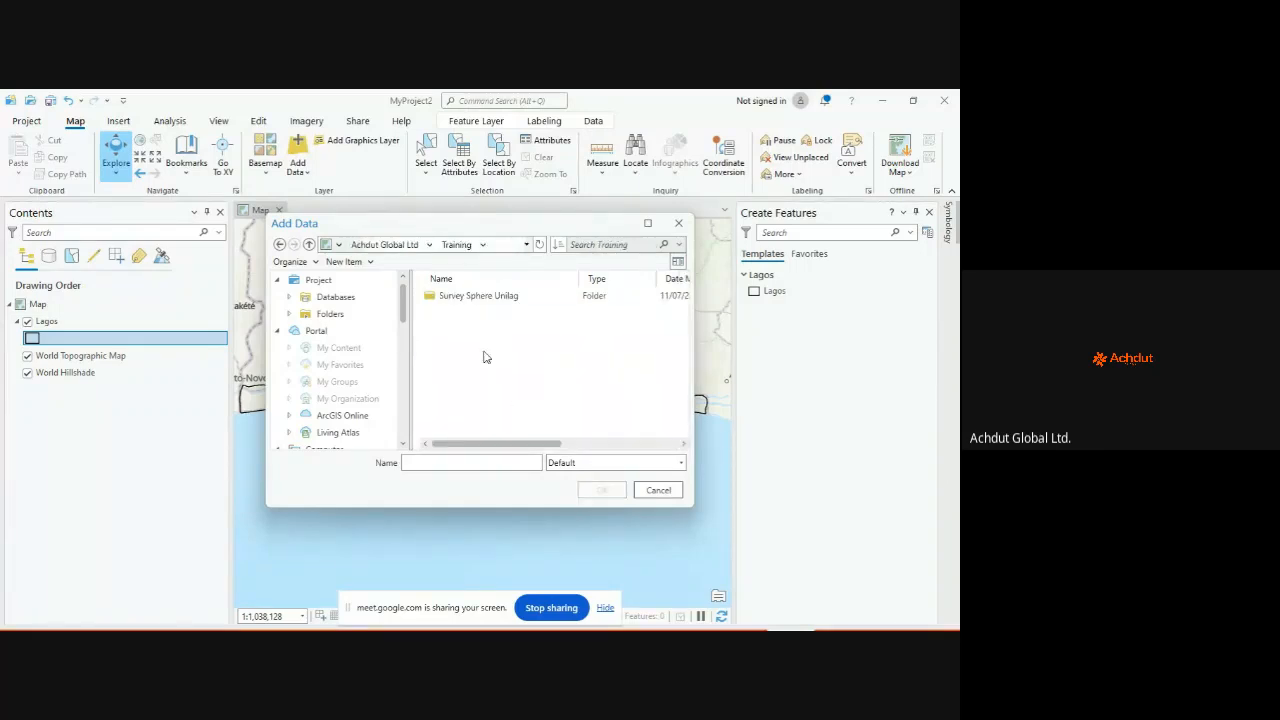
pyautogui.doubleClick(474, 297)
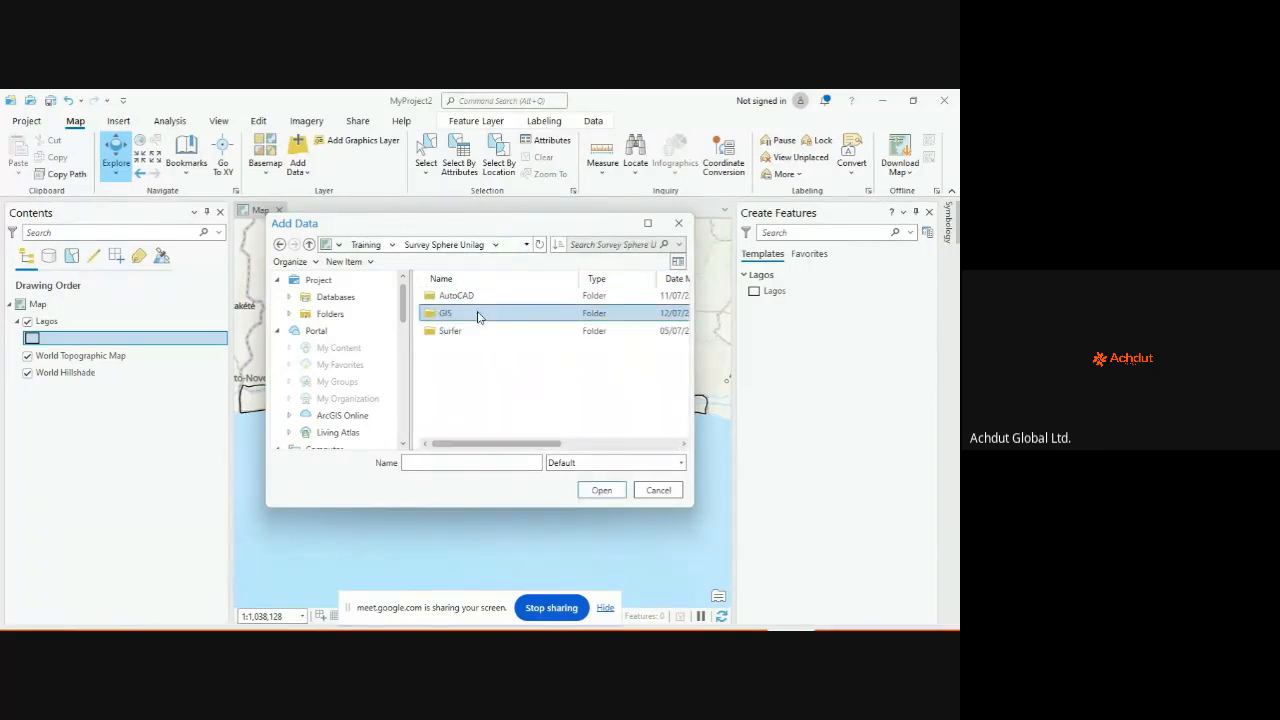
pyautogui.doubleClick(477, 313)
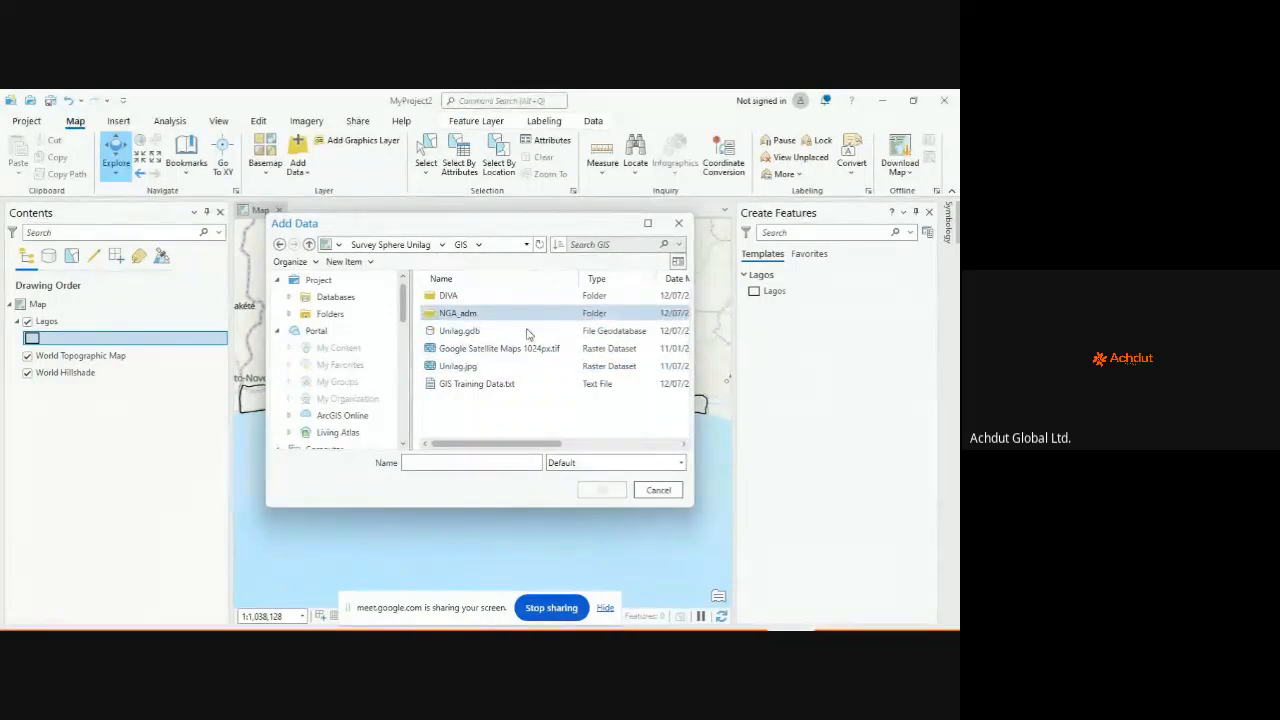
# Step: Check the shapefiles in the NGA_adm folder, return to the GIS folder and add the Google Satellite Maps 1024px.tif raster to the map
pyautogui.click(501, 319)
pyautogui.doubleClick(501, 320)
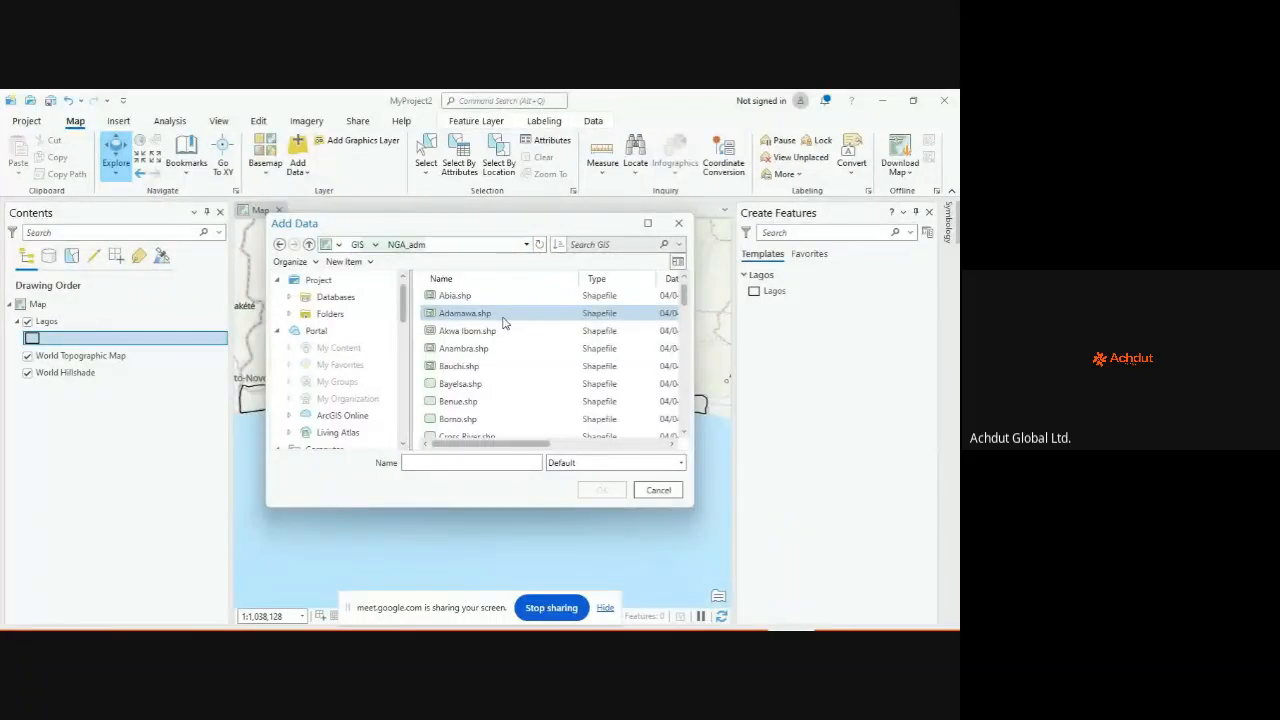
pyautogui.click(280, 244)
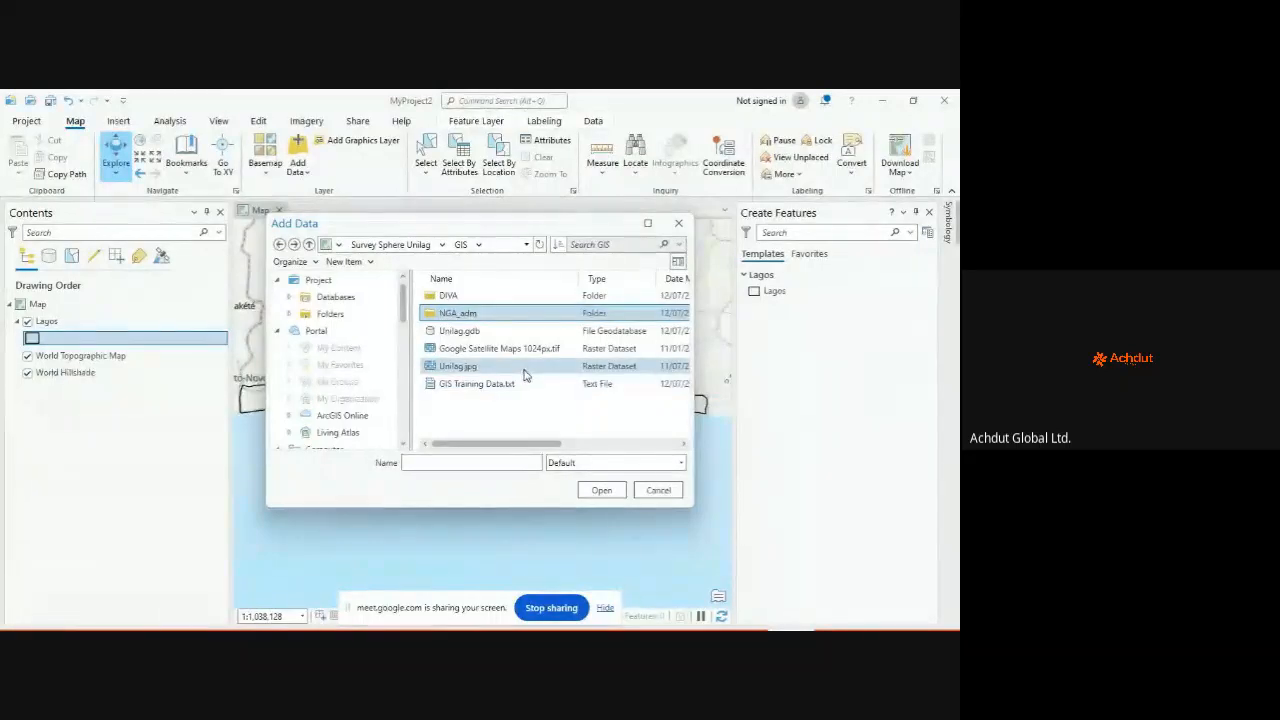
pyautogui.click(527, 348)
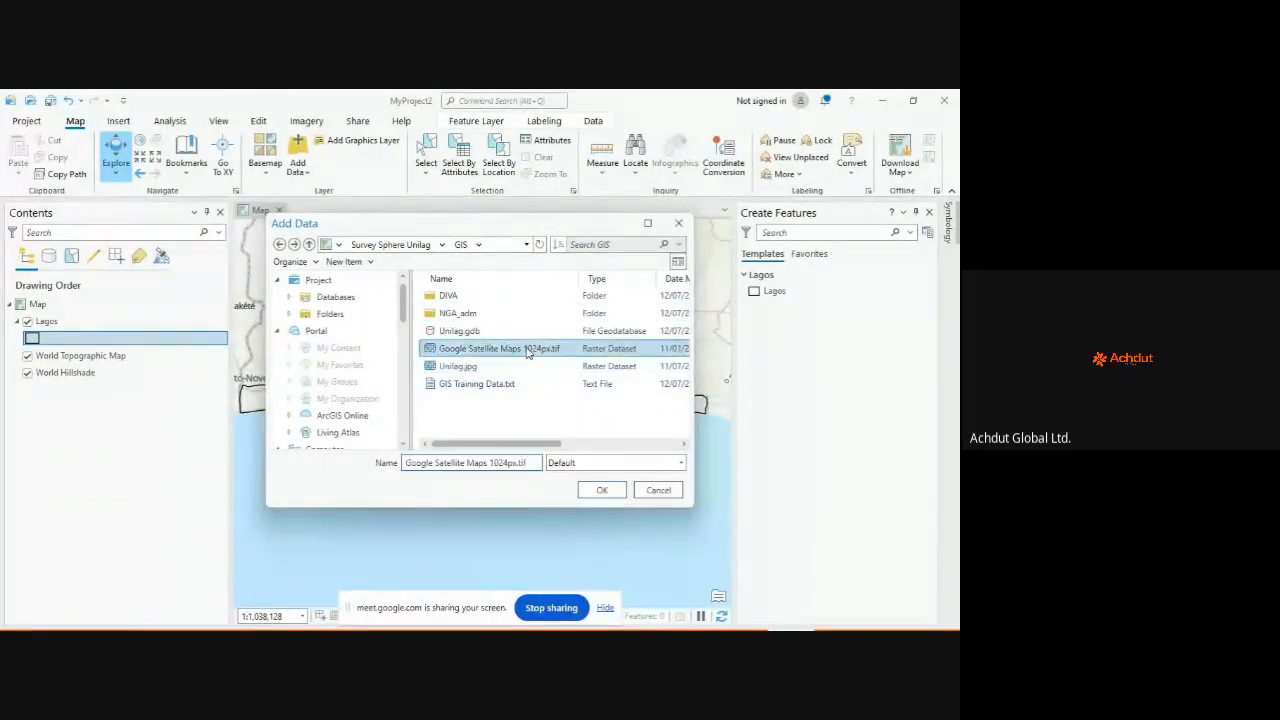
pyautogui.click(605, 490)
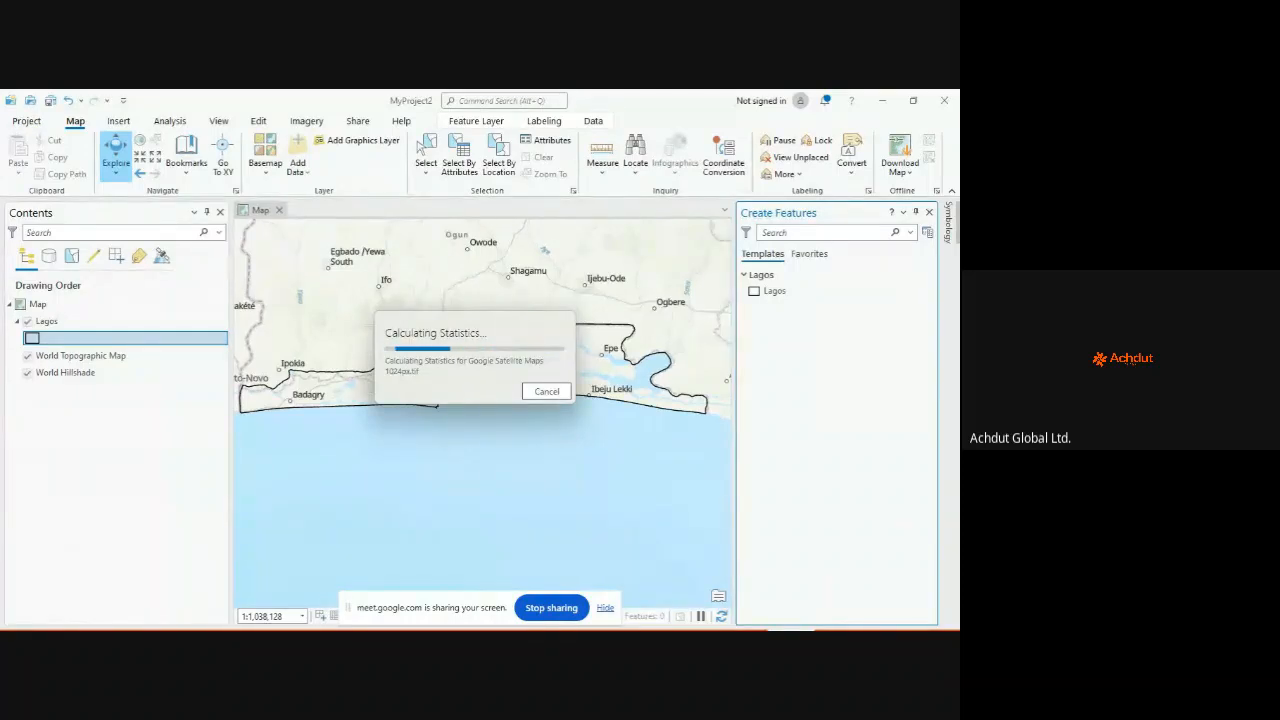
# Step: Switch to File Explorer's GIS folder and check the file size of the Google Satellite Maps 1024px raster
pyautogui.moveTo(328, 625)
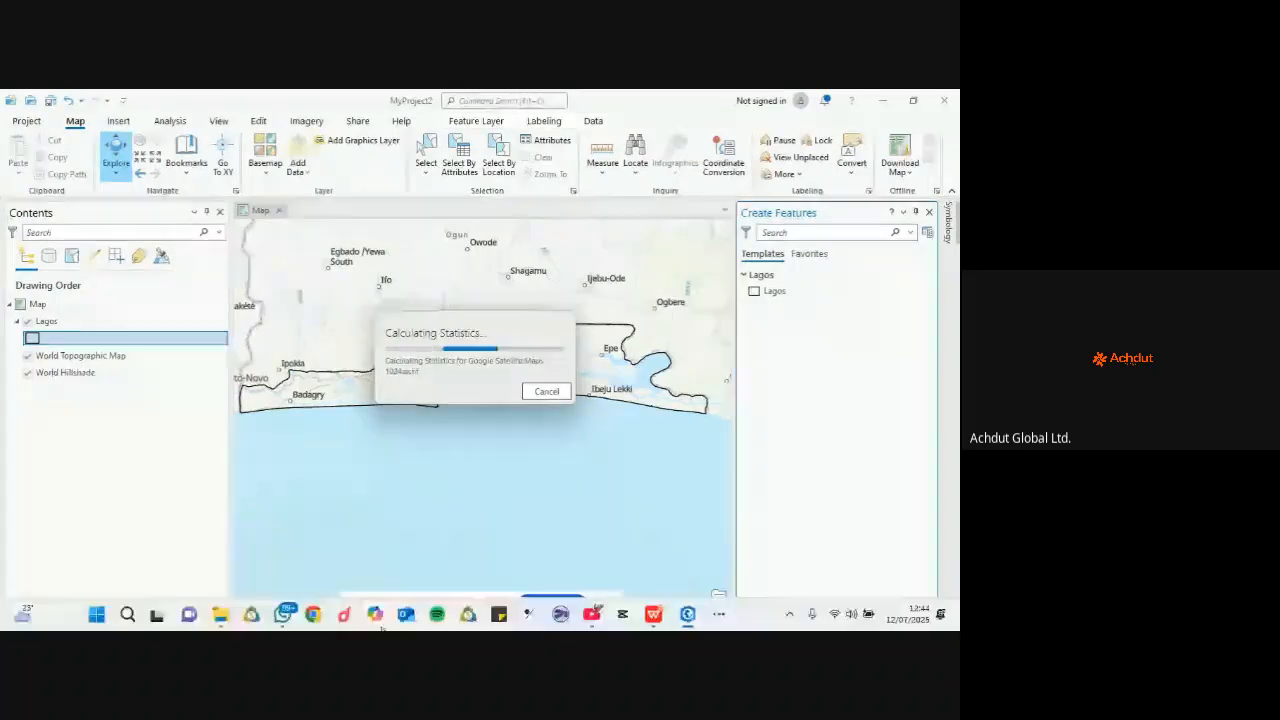
pyautogui.click(222, 612)
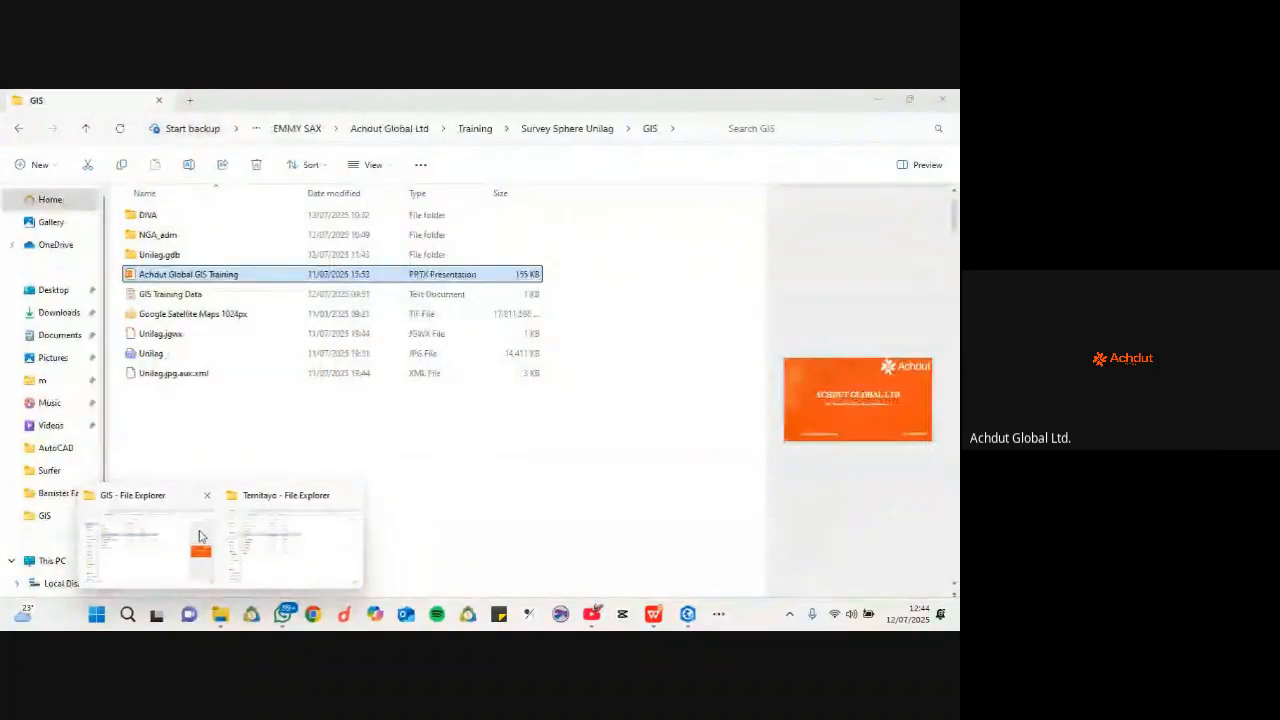
pyautogui.click(200, 537)
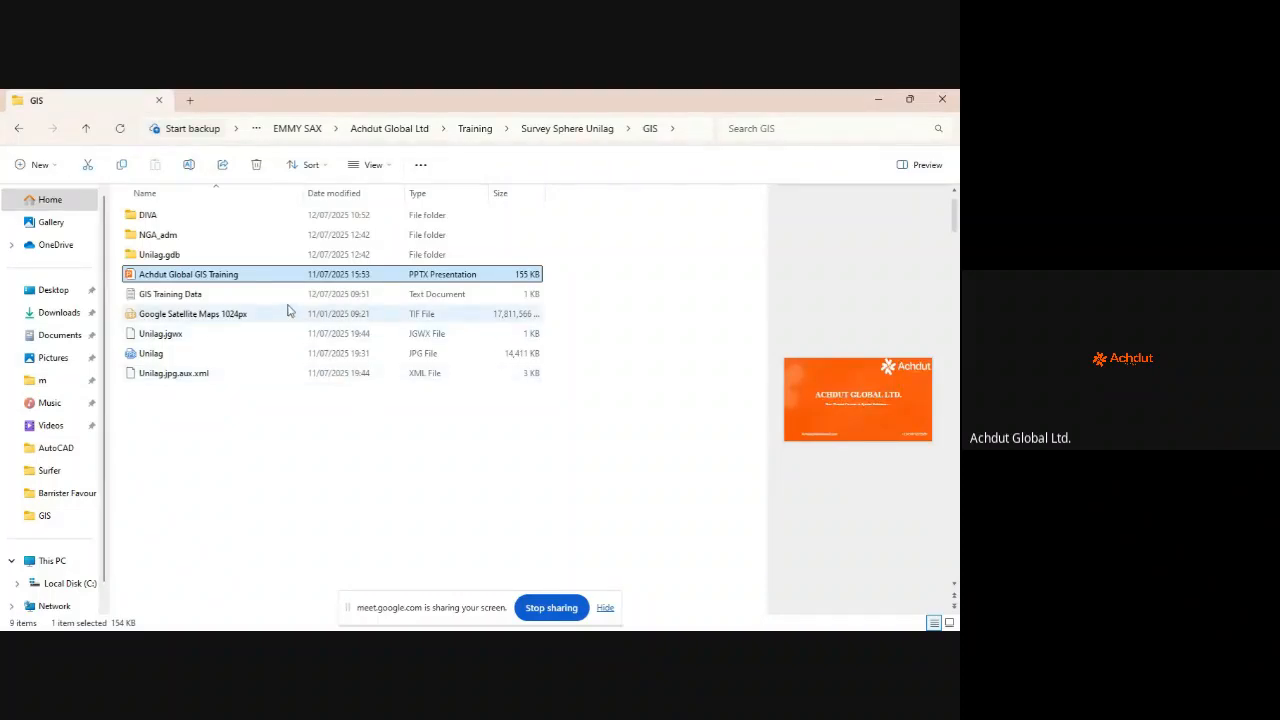
pyautogui.moveTo(529, 627)
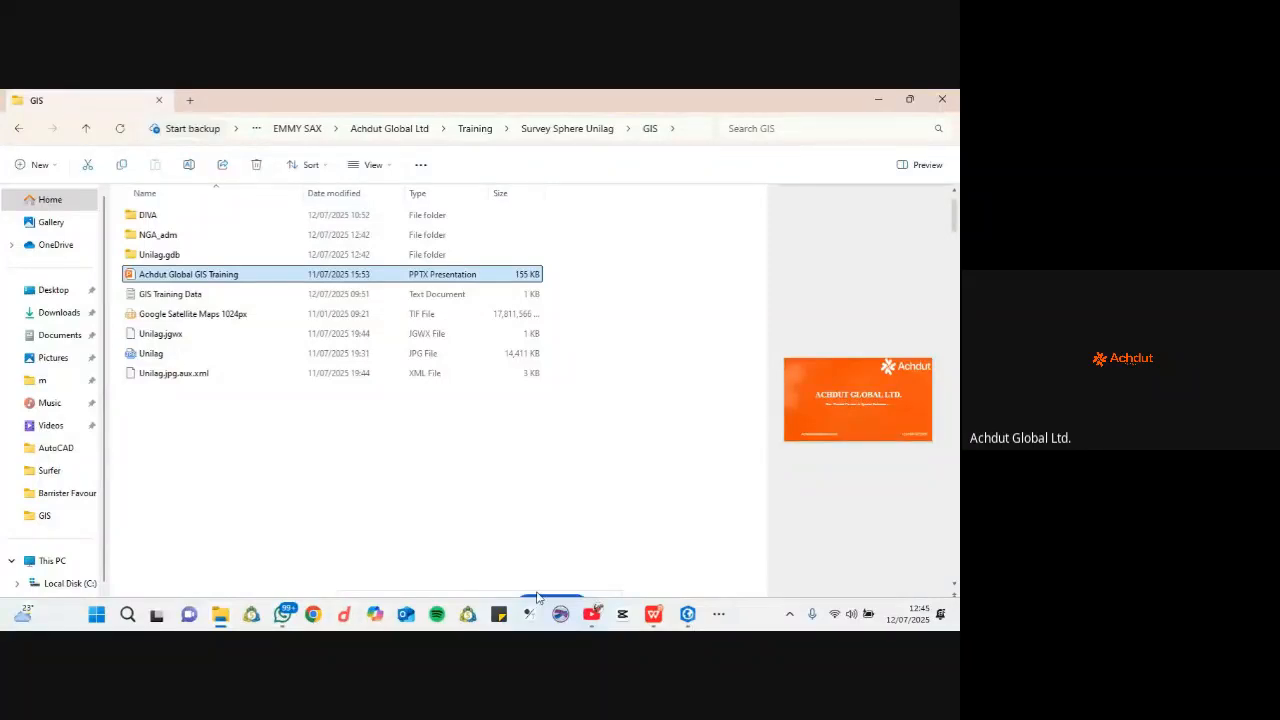
# Step: Check the raster's progress in ArcGIS Pro, switch to File Explorer to look through the desktop projects folder, and return to the map
pyautogui.click(687, 614)
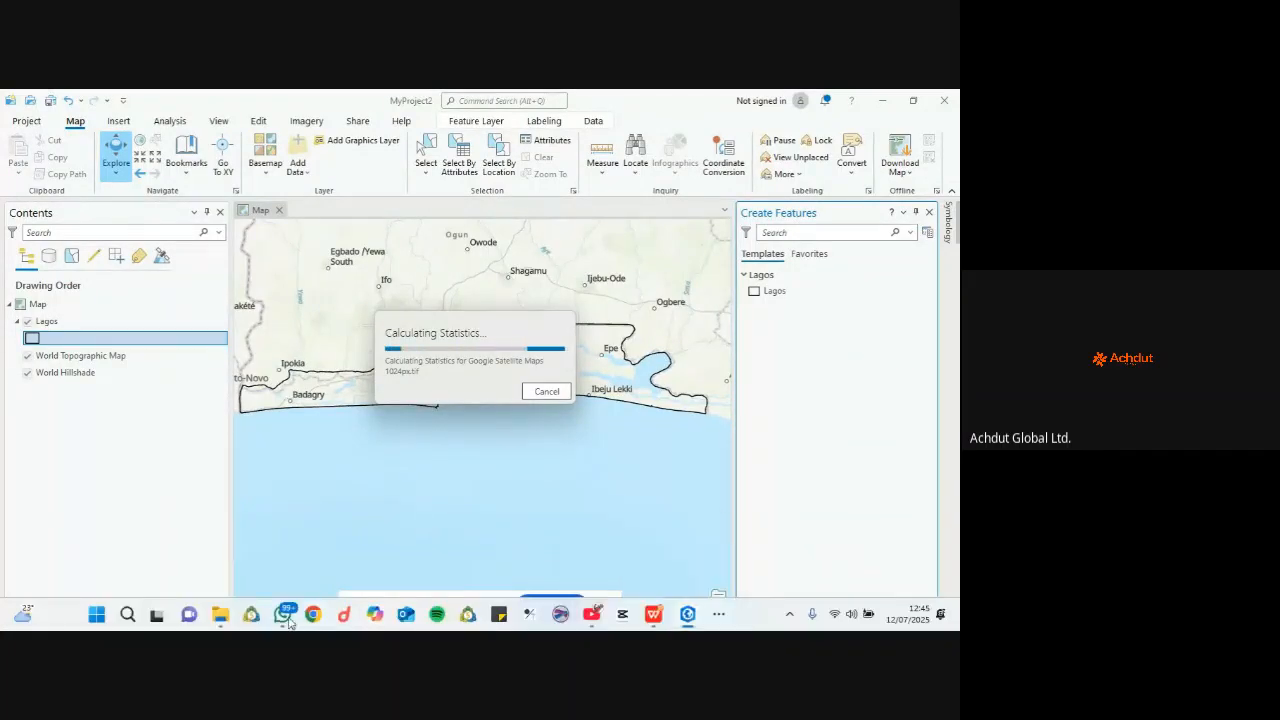
pyautogui.moveTo(222, 618)
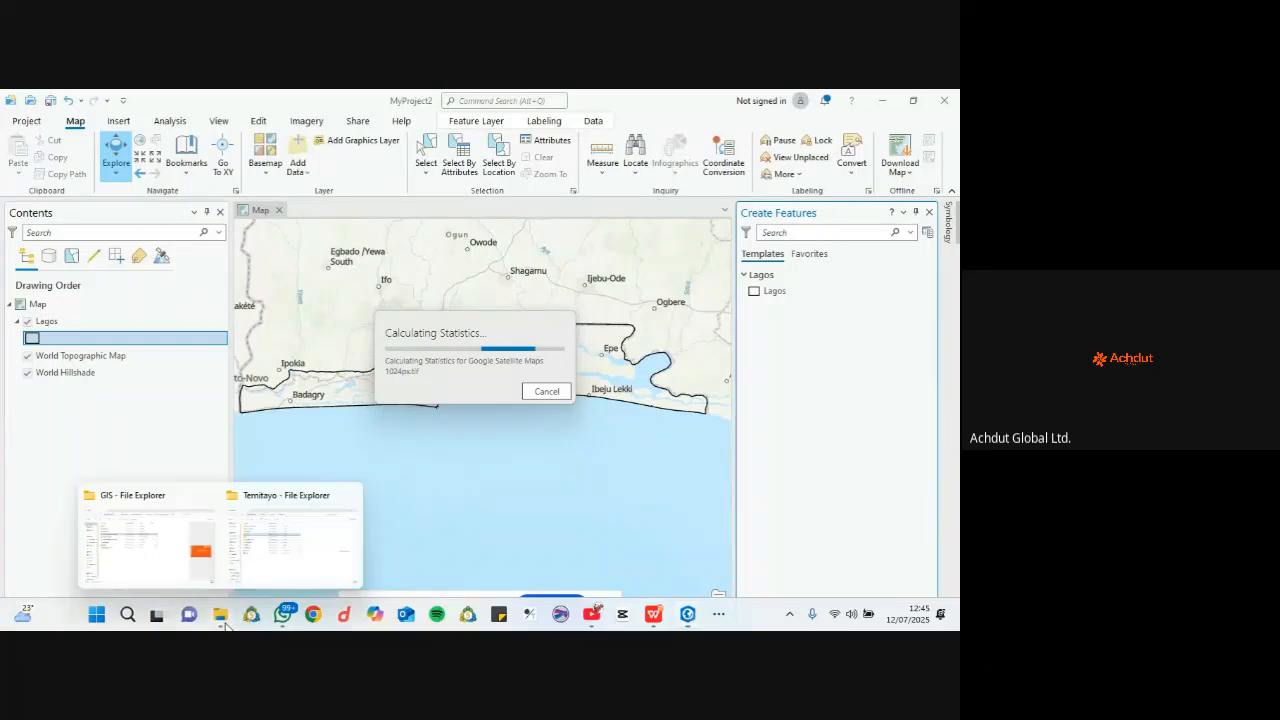
pyautogui.click(266, 574)
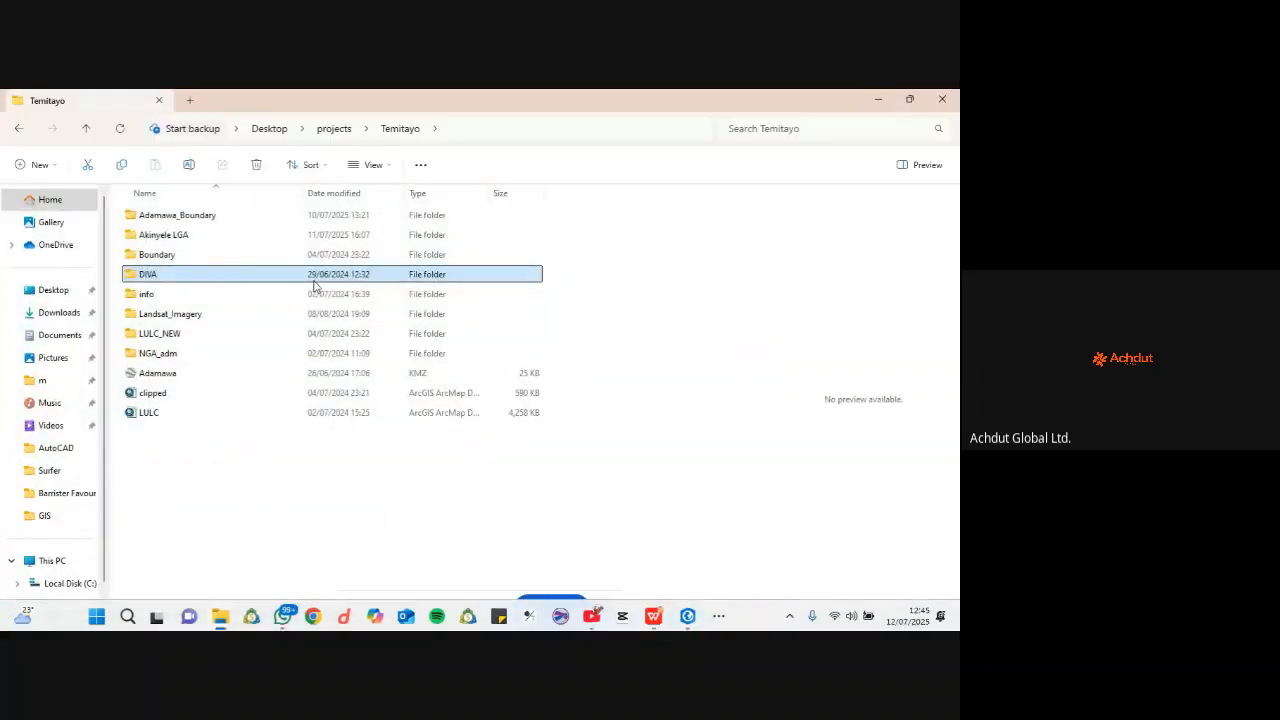
pyautogui.click(334, 128)
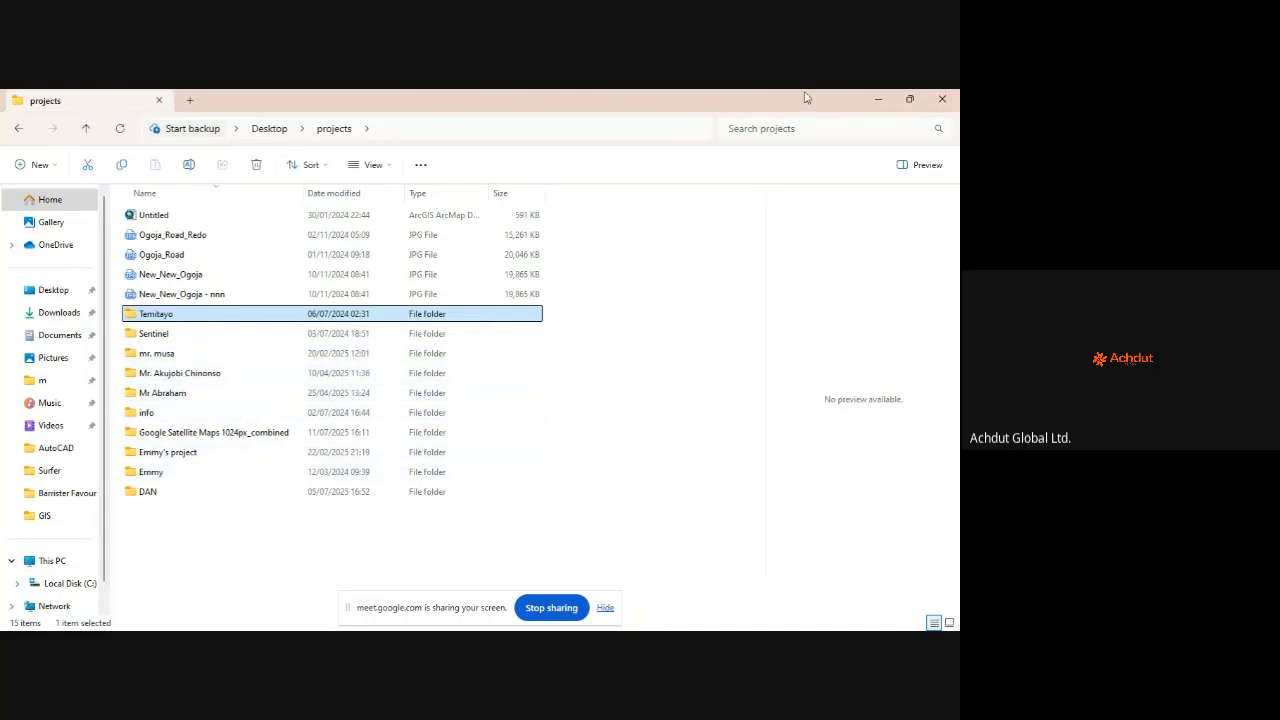
pyautogui.click(872, 100)
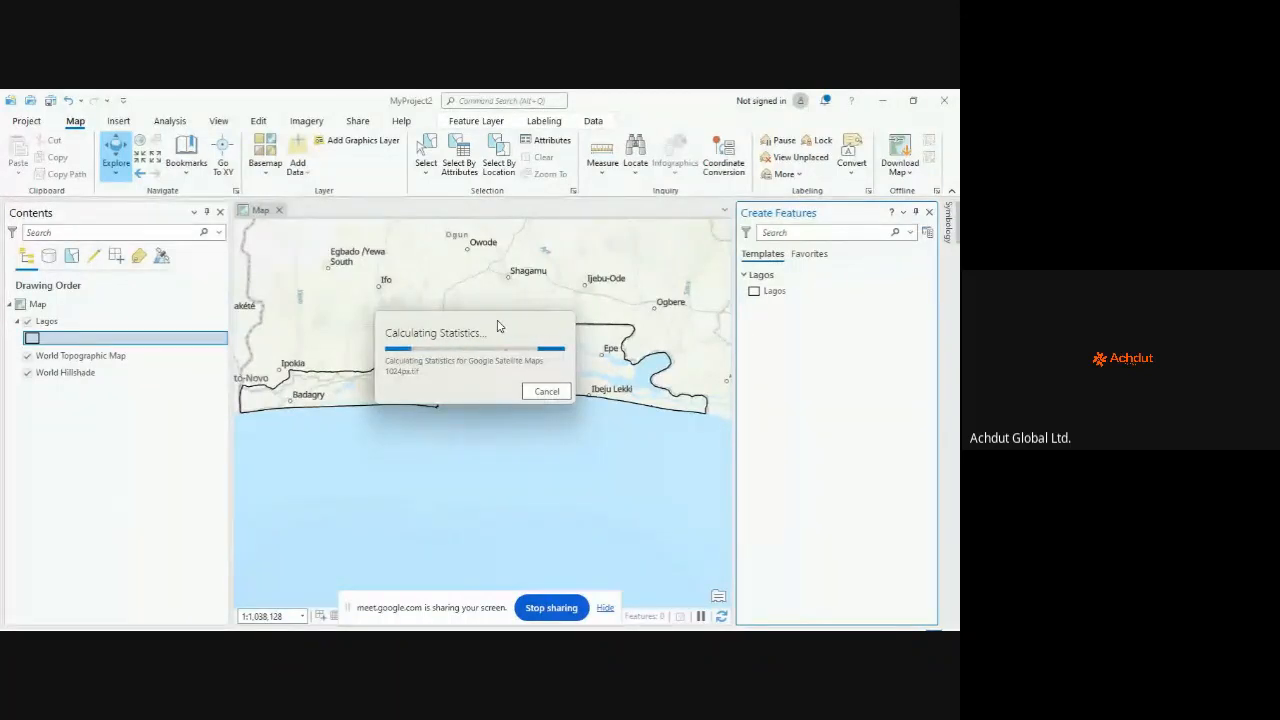
# Step: Cancel the statistics calculation for Google Satellite Maps 1024px.tif and zoom the map to that raster layer
pyautogui.click(553, 390)
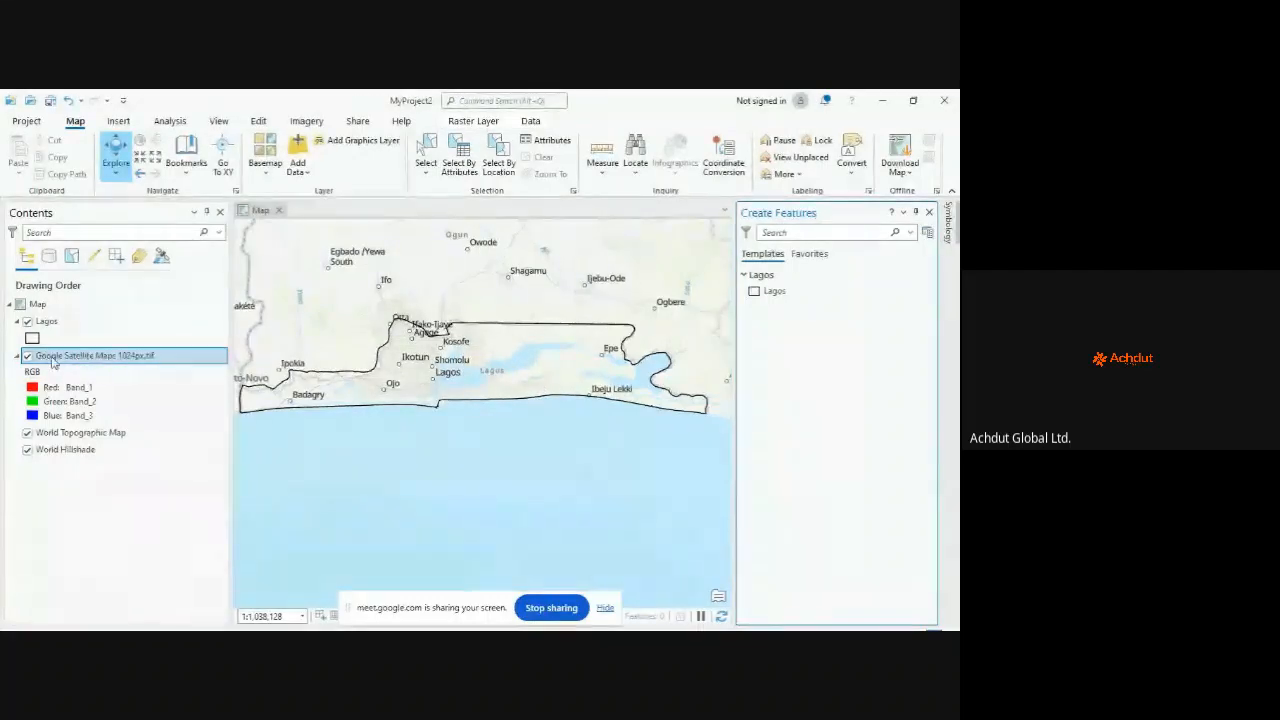
pyautogui.click(60, 363)
pyautogui.rightClick(62, 366)
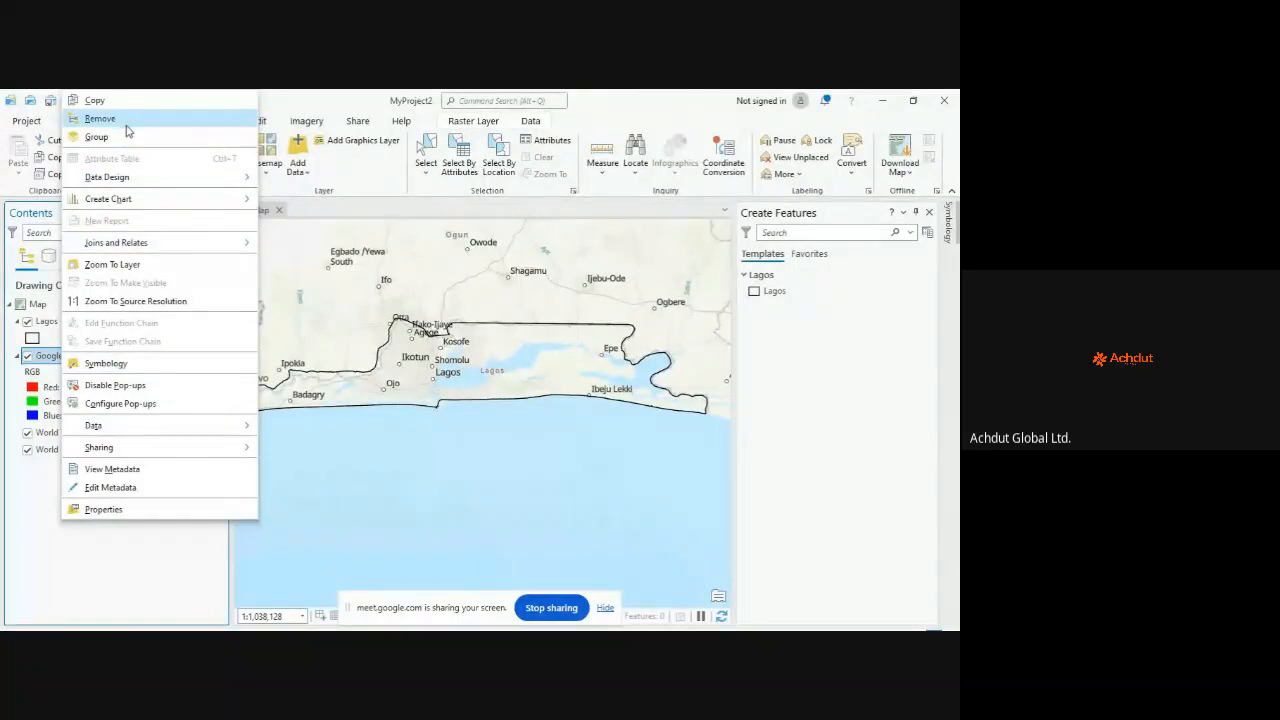
pyautogui.click(129, 265)
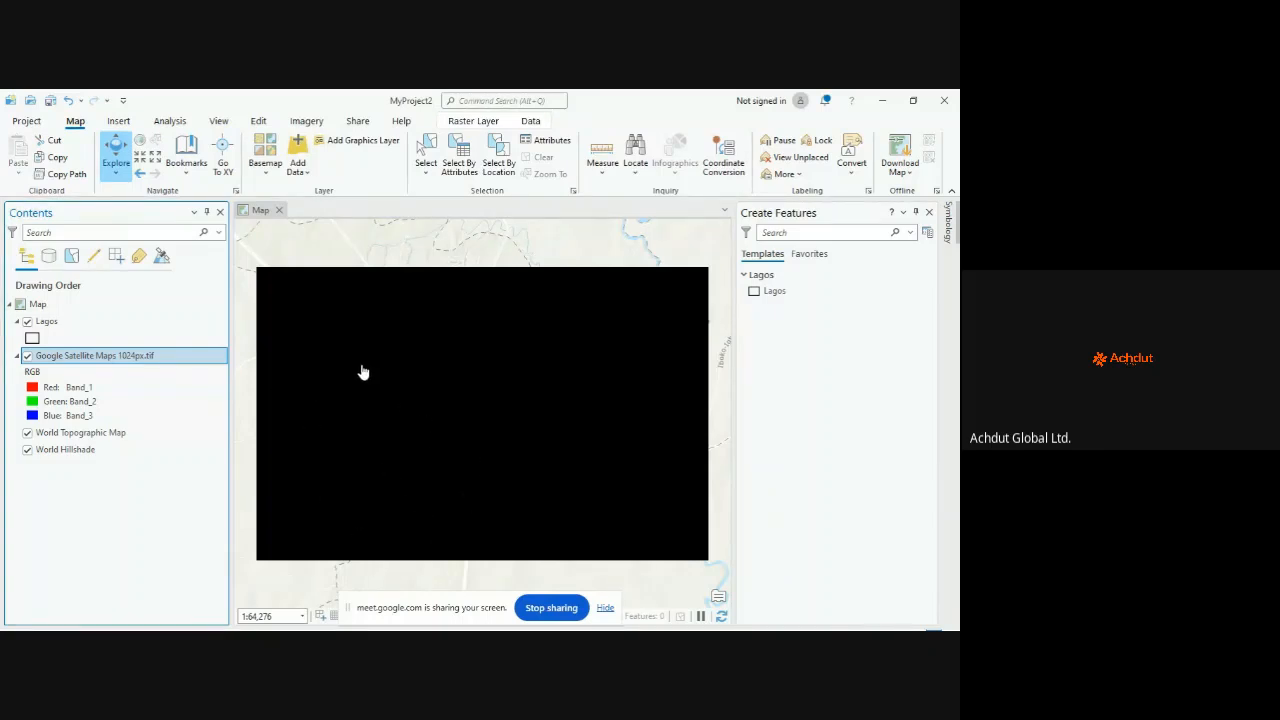
# Step: Add the Unilag.jpg raster from the GIS folder to the map
pyautogui.click(298, 150)
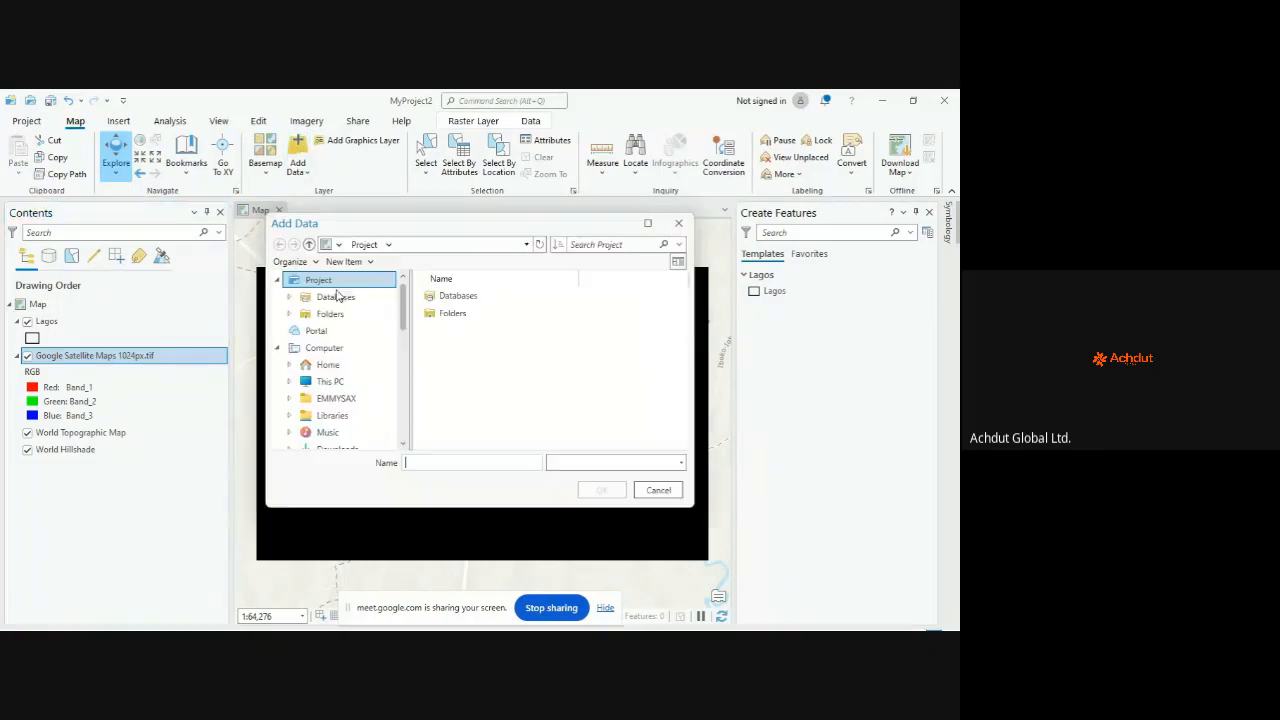
pyautogui.click(363, 401)
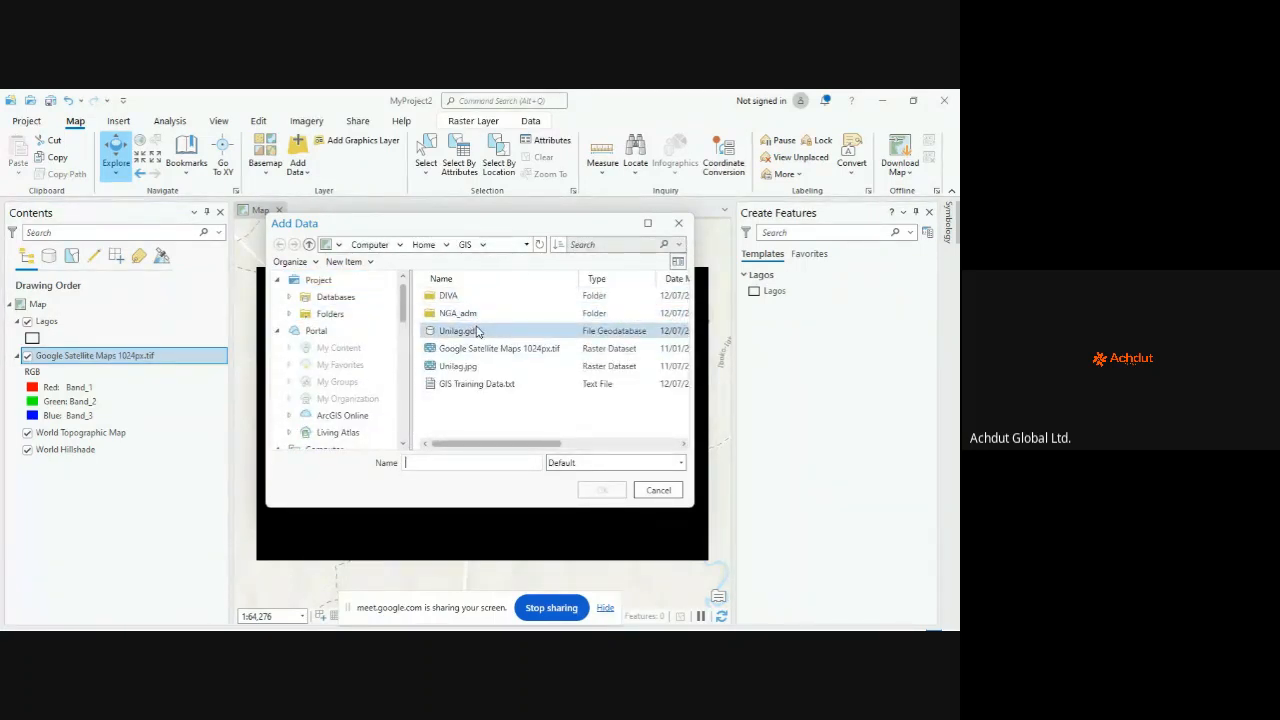
pyautogui.click(476, 368)
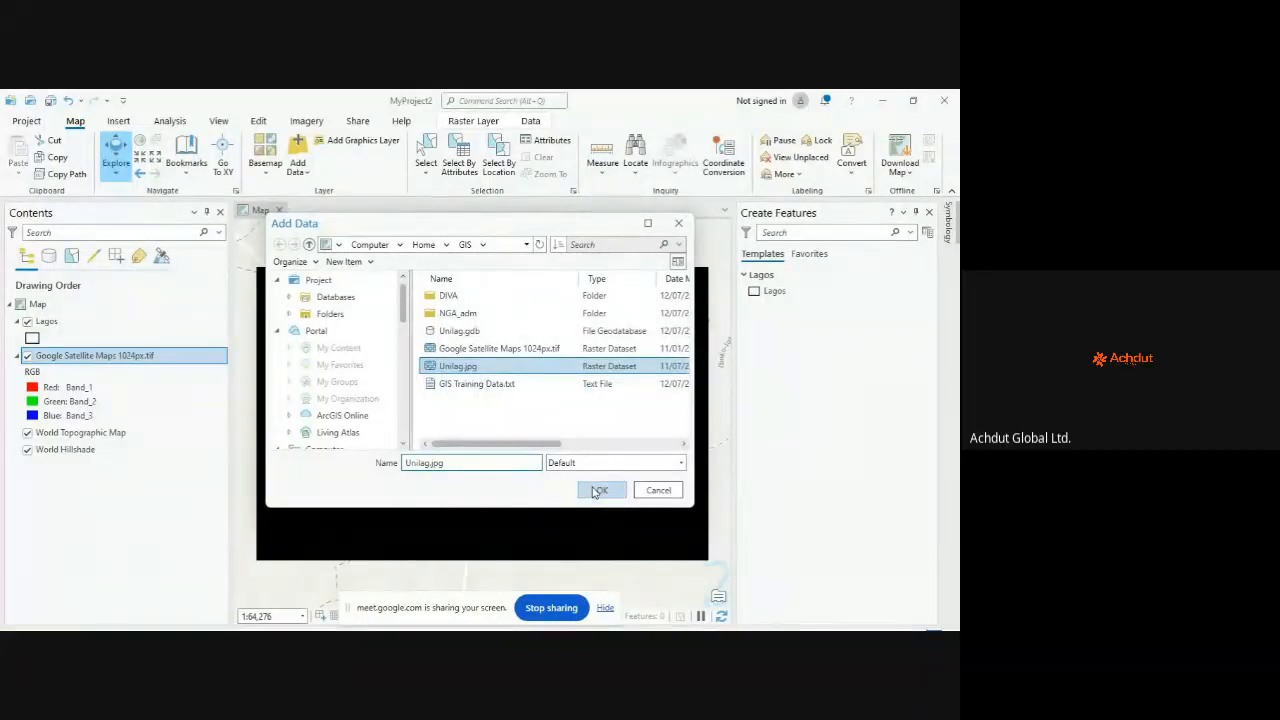
pyautogui.click(597, 490)
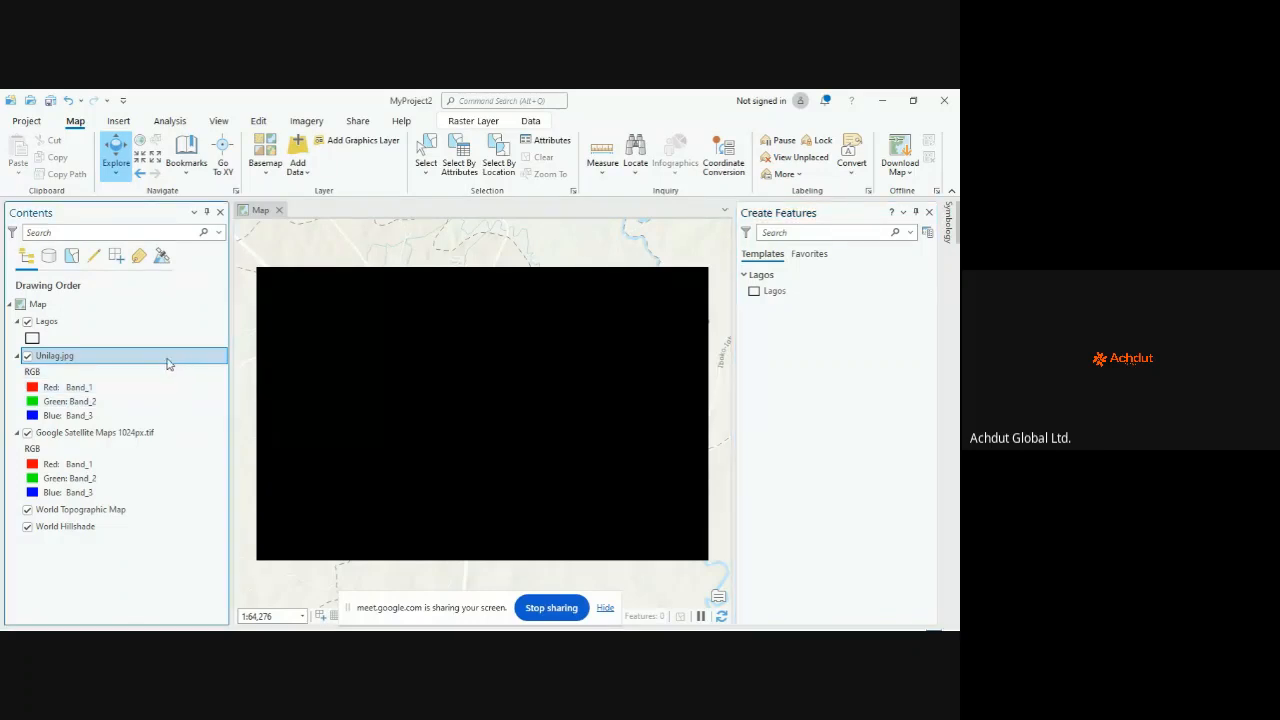
# Step: Open the Unilag.jpg layer properties, close them without changes, and zoom the map to the layer's extent
pyautogui.doubleClick(169, 364)
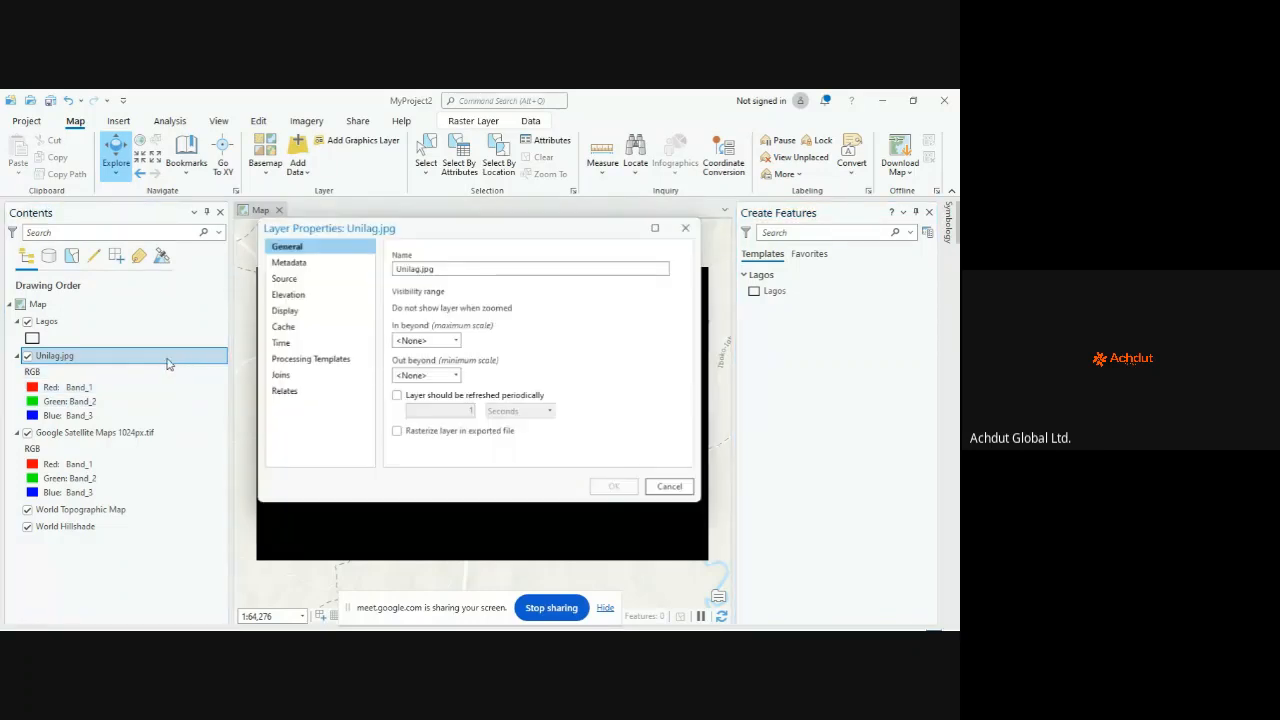
pyautogui.click(689, 229)
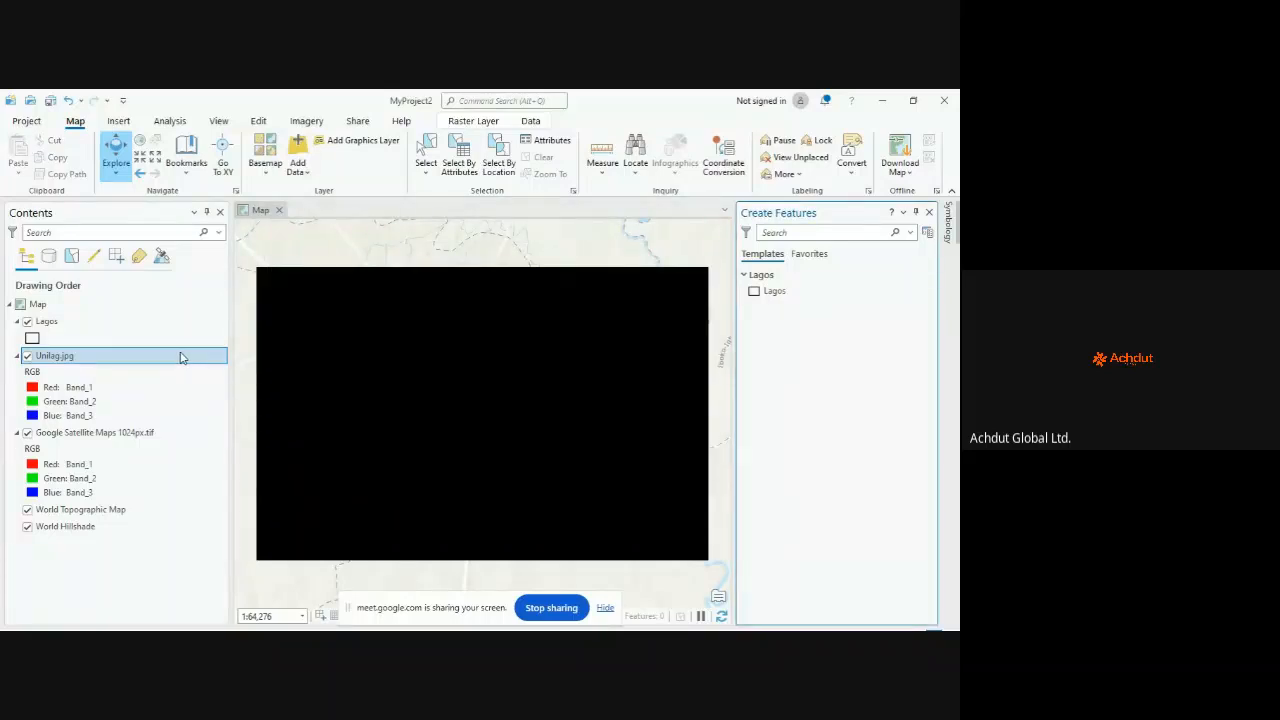
pyautogui.rightClick(181, 357)
pyautogui.click(246, 346)
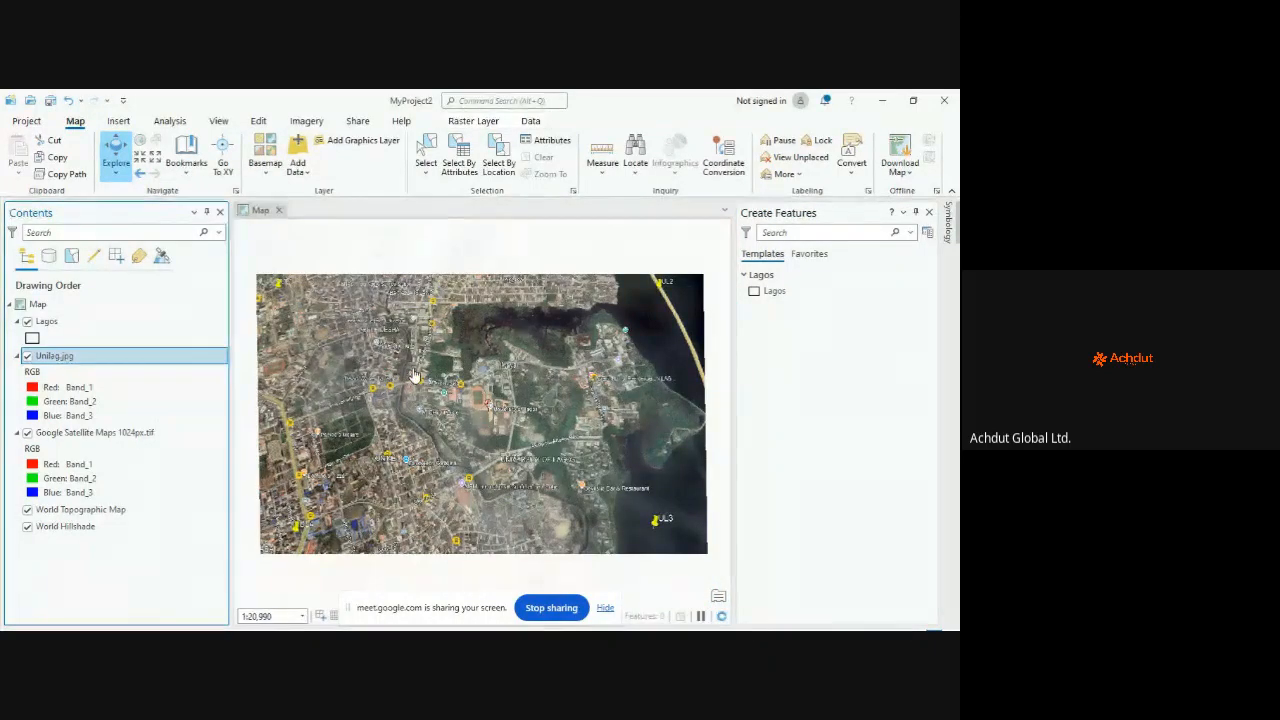
# Step: Examine the Unilag.jpg image at close and wide scales, comparing its position with the basemap and the Lagos boundary
pyautogui.scroll(-2, 414, 375)
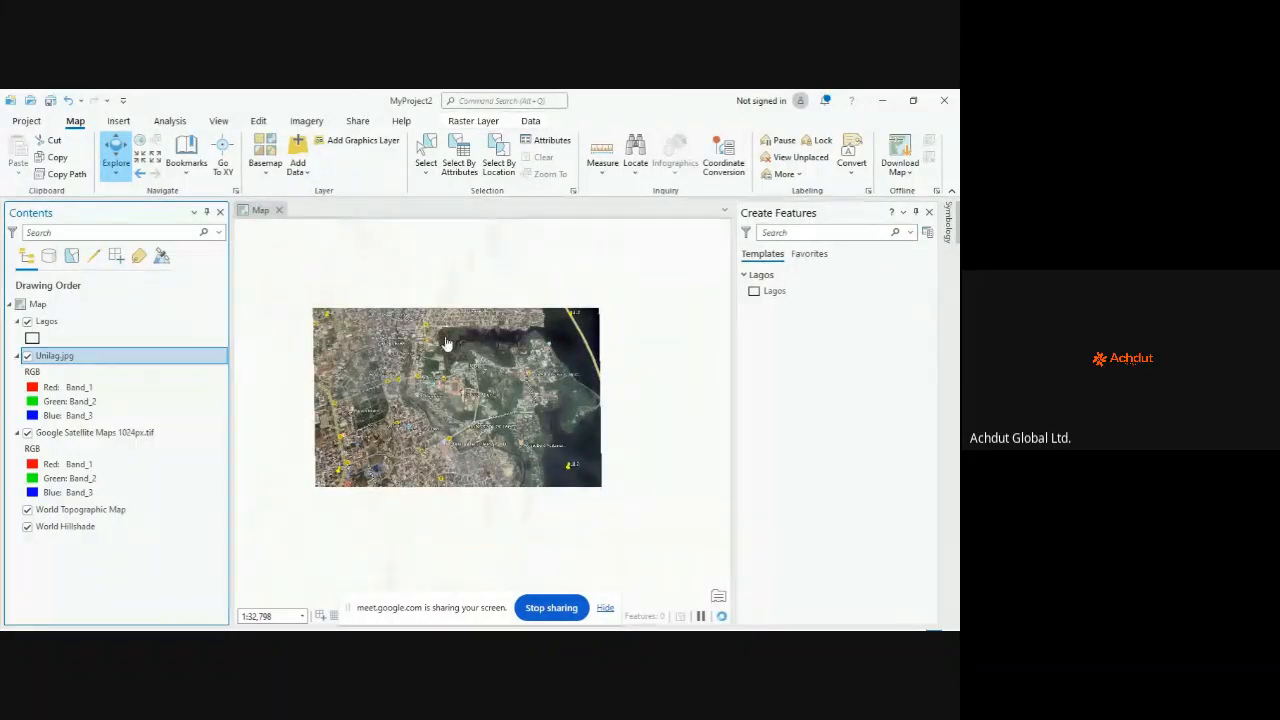
pyautogui.scroll(-8, 450, 379)
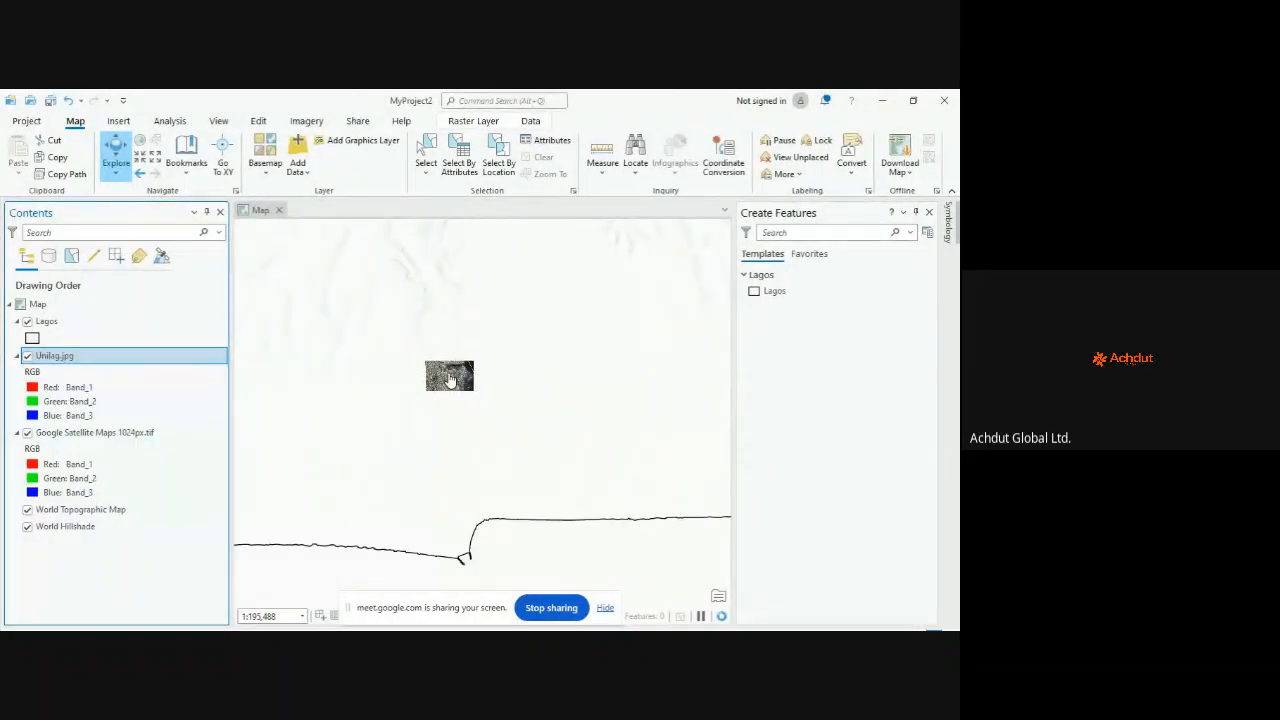
pyautogui.scroll(-2, 450, 379)
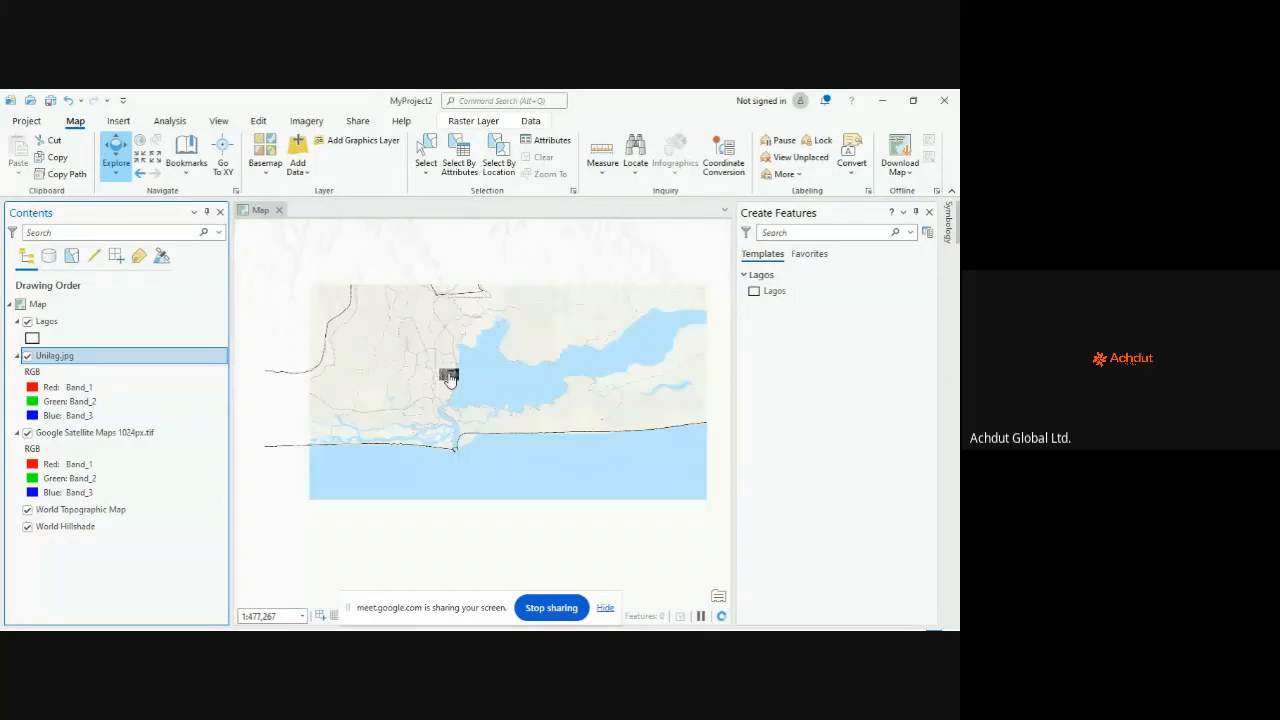
pyautogui.scroll(9, 450, 379)
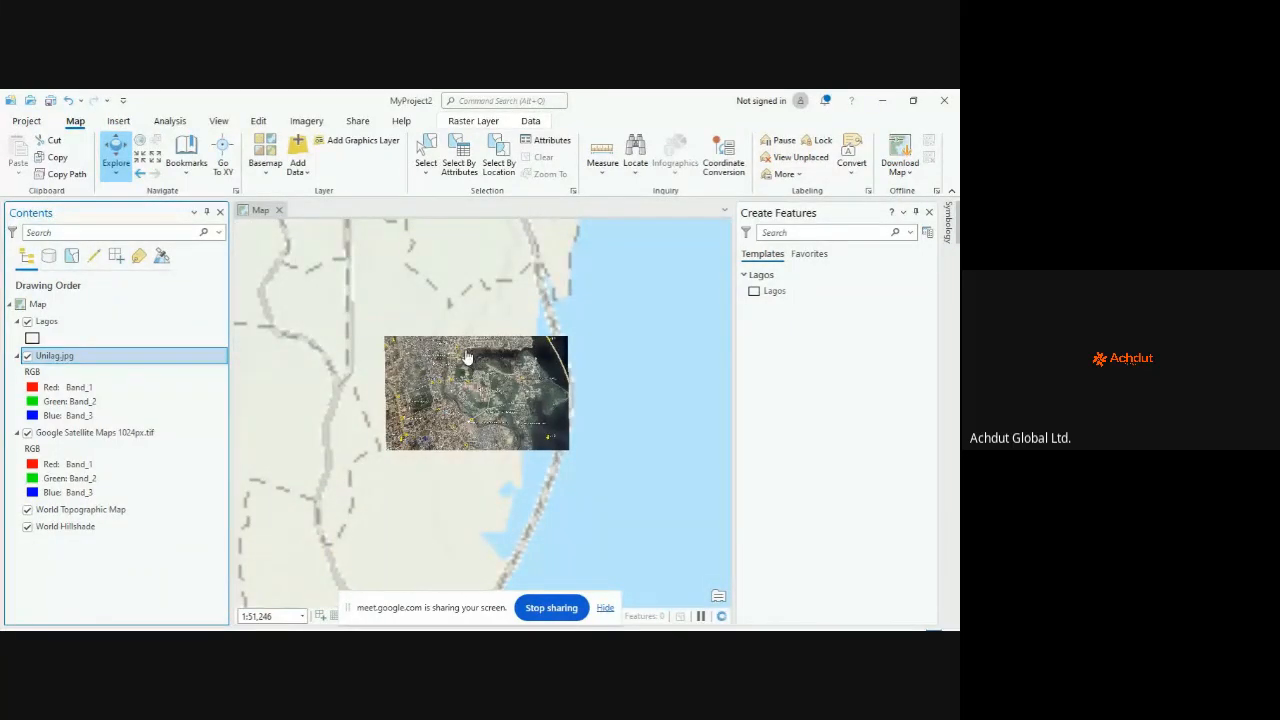
pyautogui.scroll(4, 480, 366)
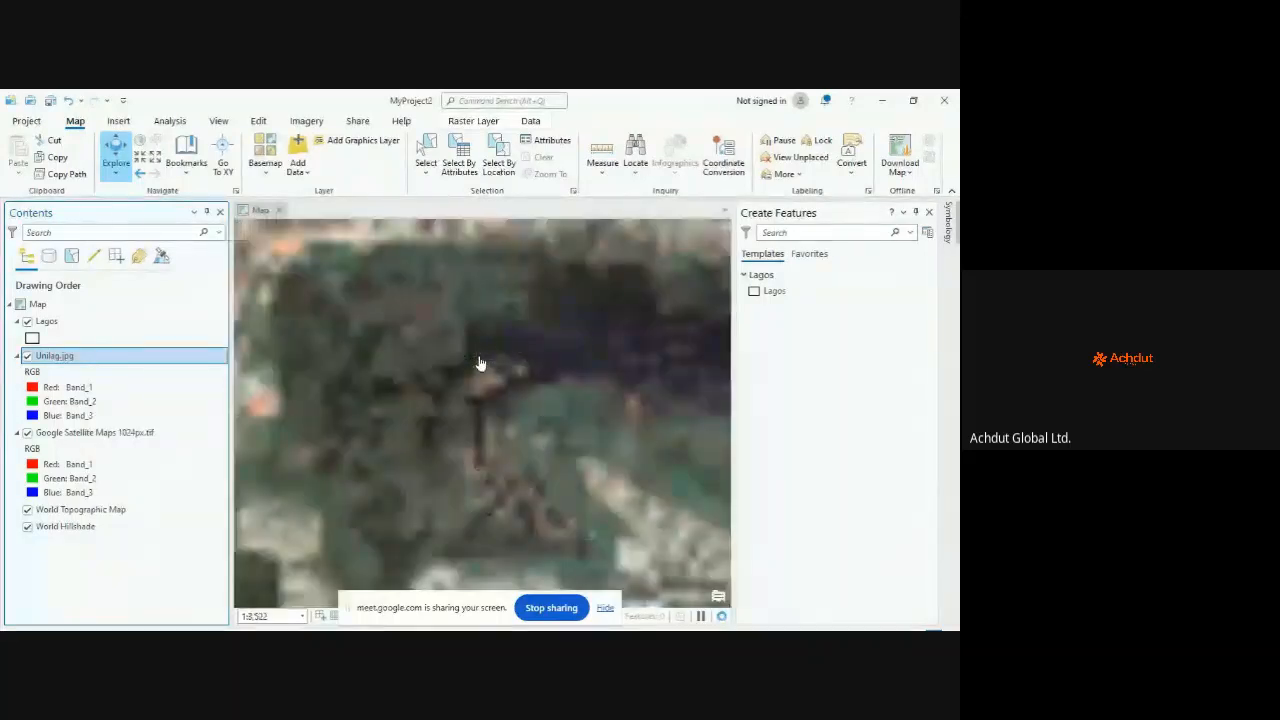
pyautogui.scroll(-2, 480, 364)
pyautogui.scroll(-2, 480, 364)
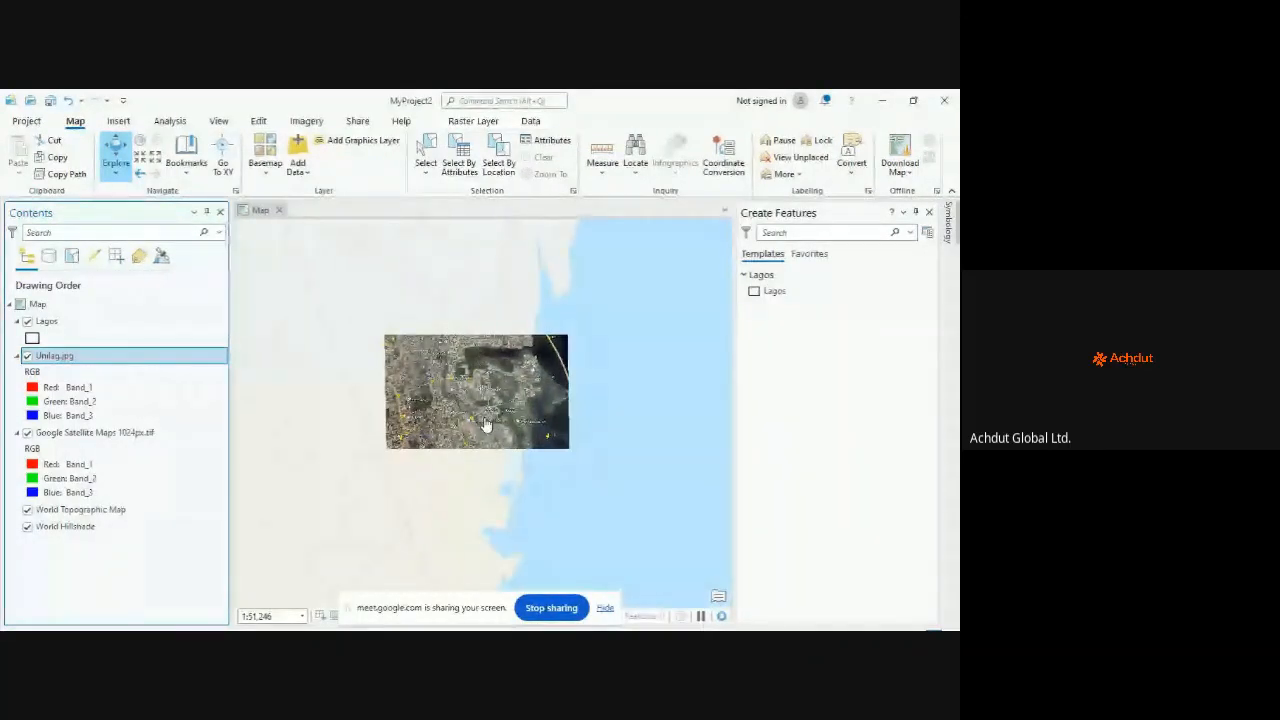
pyautogui.scroll(4, 484, 425)
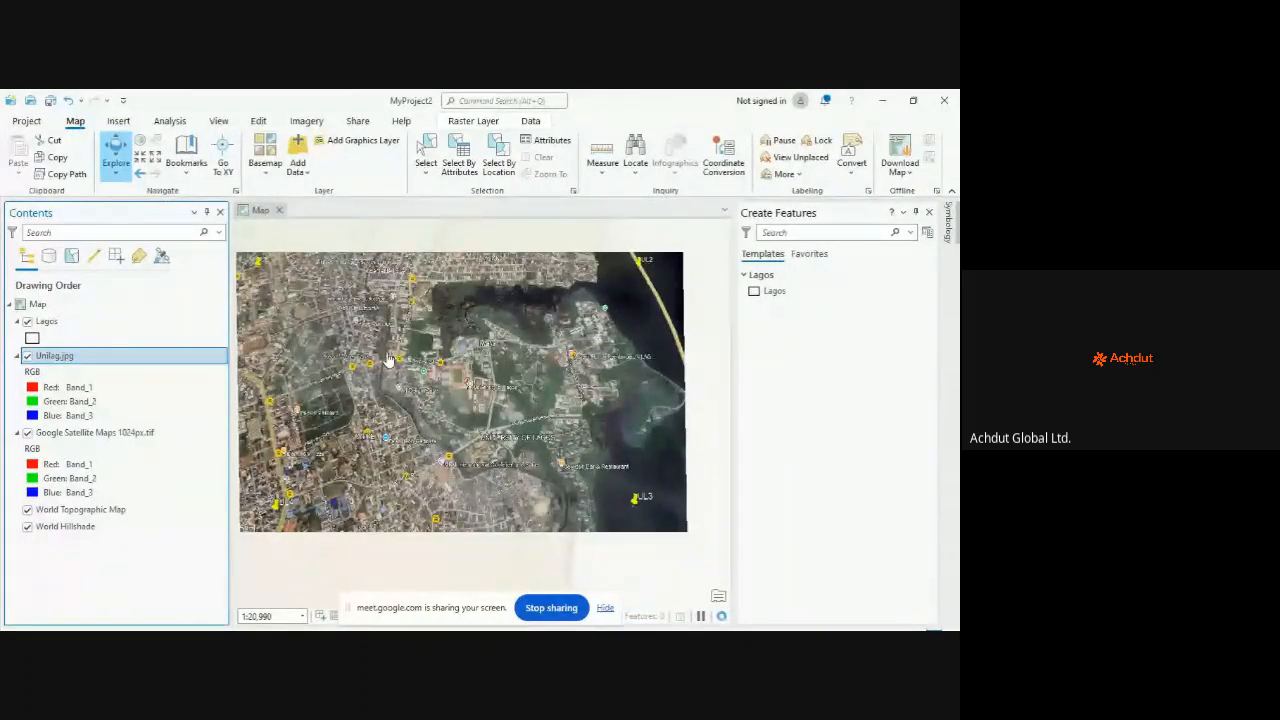
pyautogui.scroll(4, 389, 360)
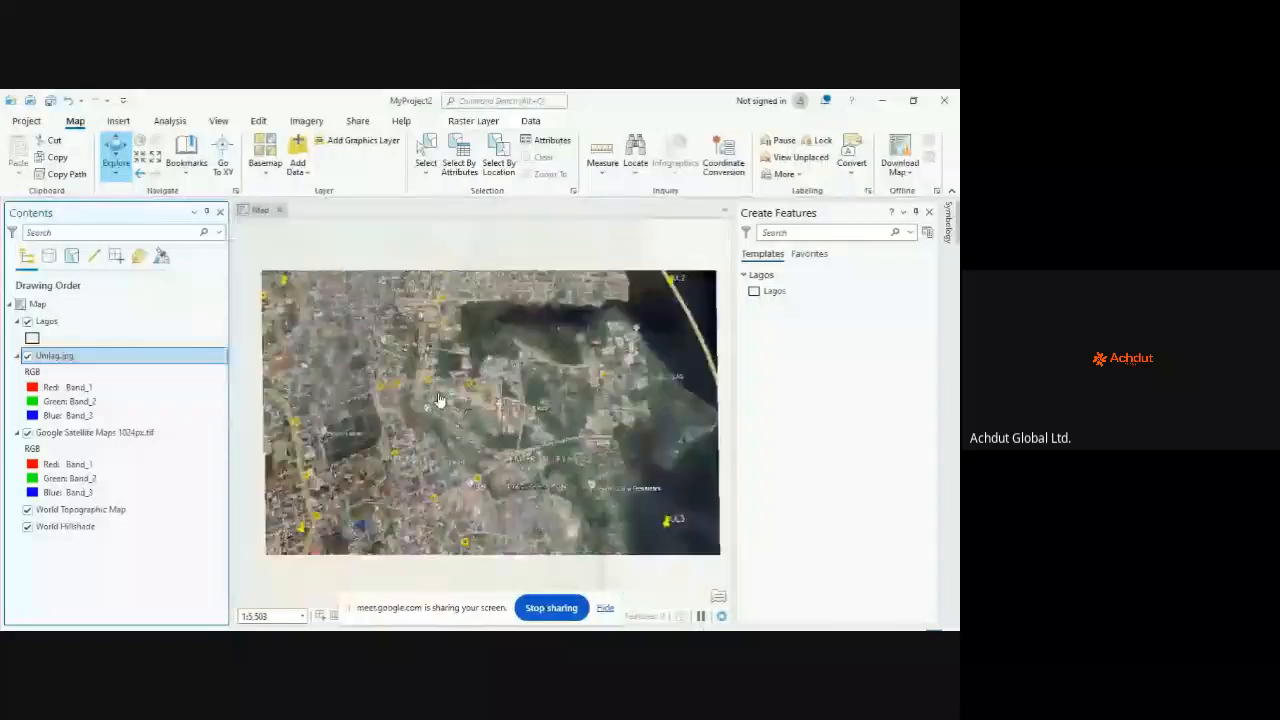
pyautogui.scroll(-2, 438, 399)
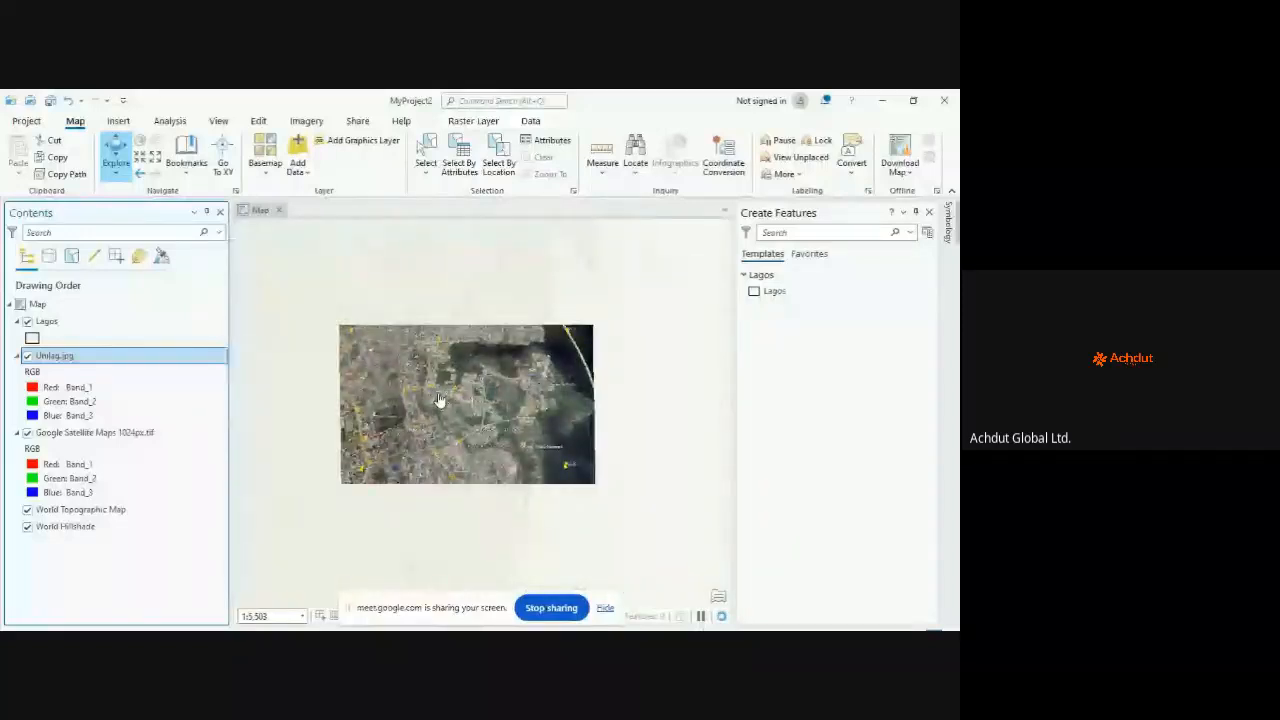
pyautogui.scroll(-2, 434, 410)
pyautogui.scroll(2, 431, 420)
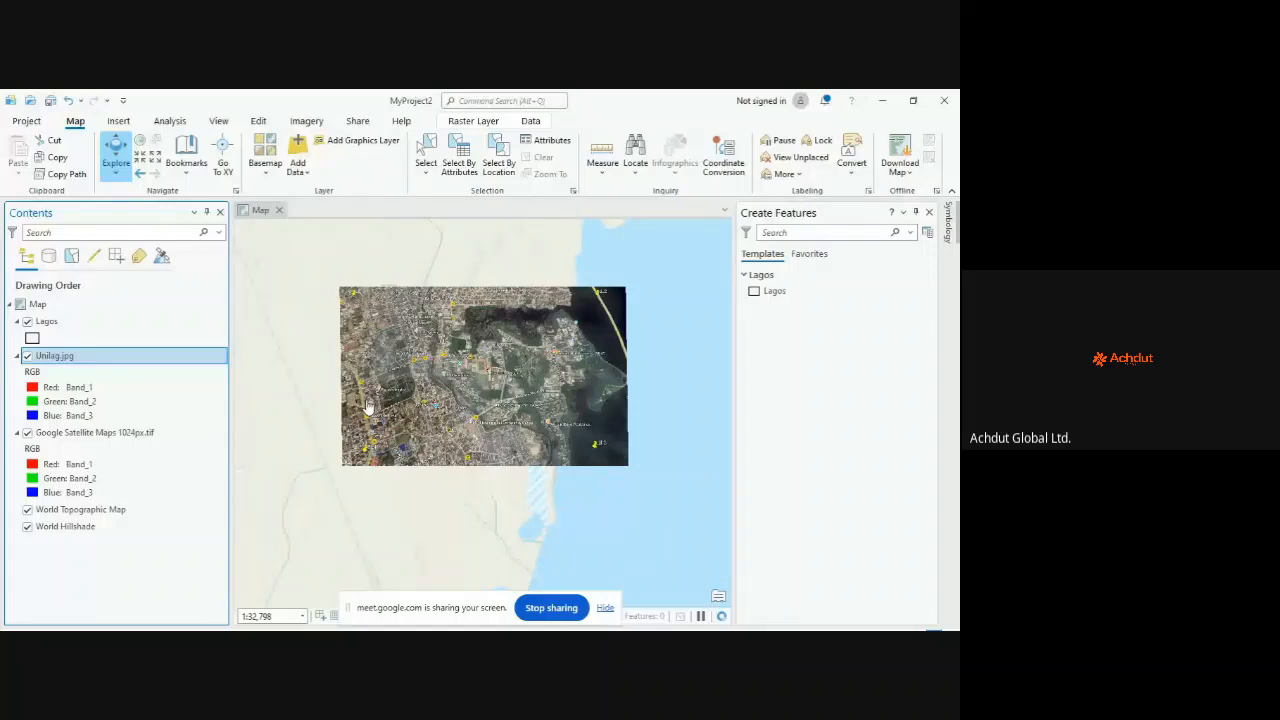
pyautogui.scroll(-5, 440, 400)
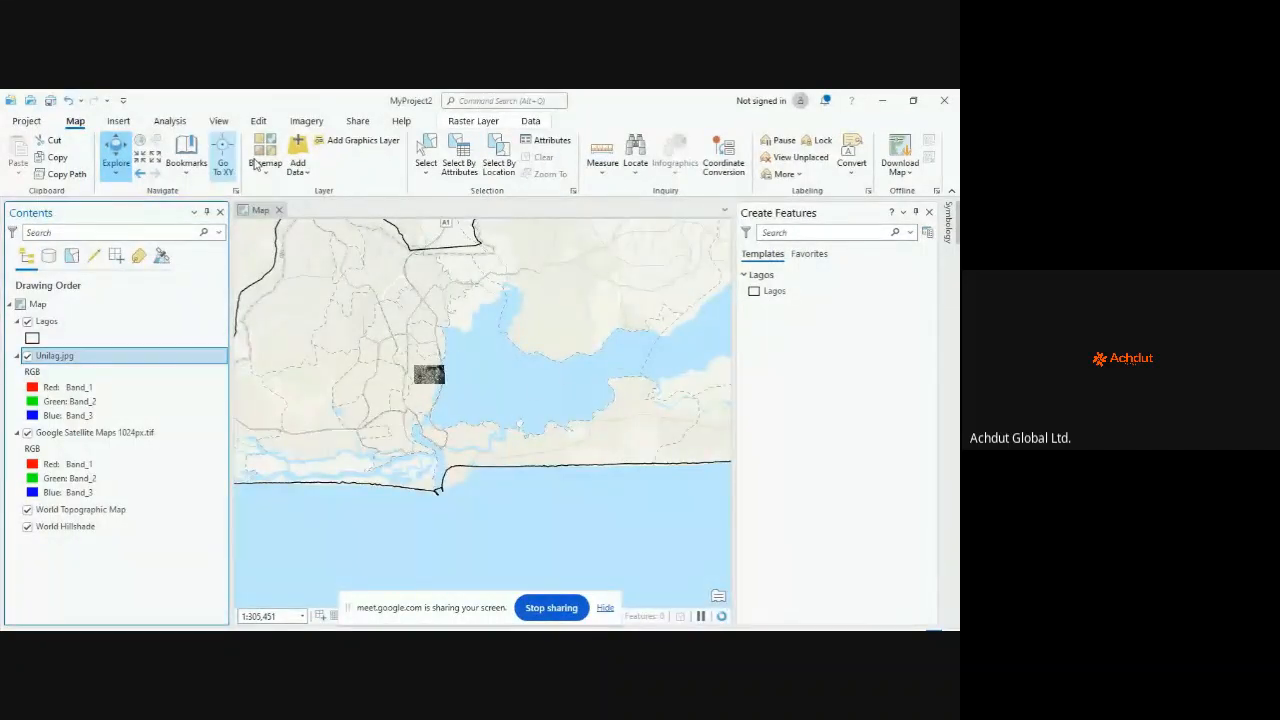
# Step: Add New_Shapefile.shp from the DIVA folder inside the GIS folder to the map
pyautogui.click(297, 150)
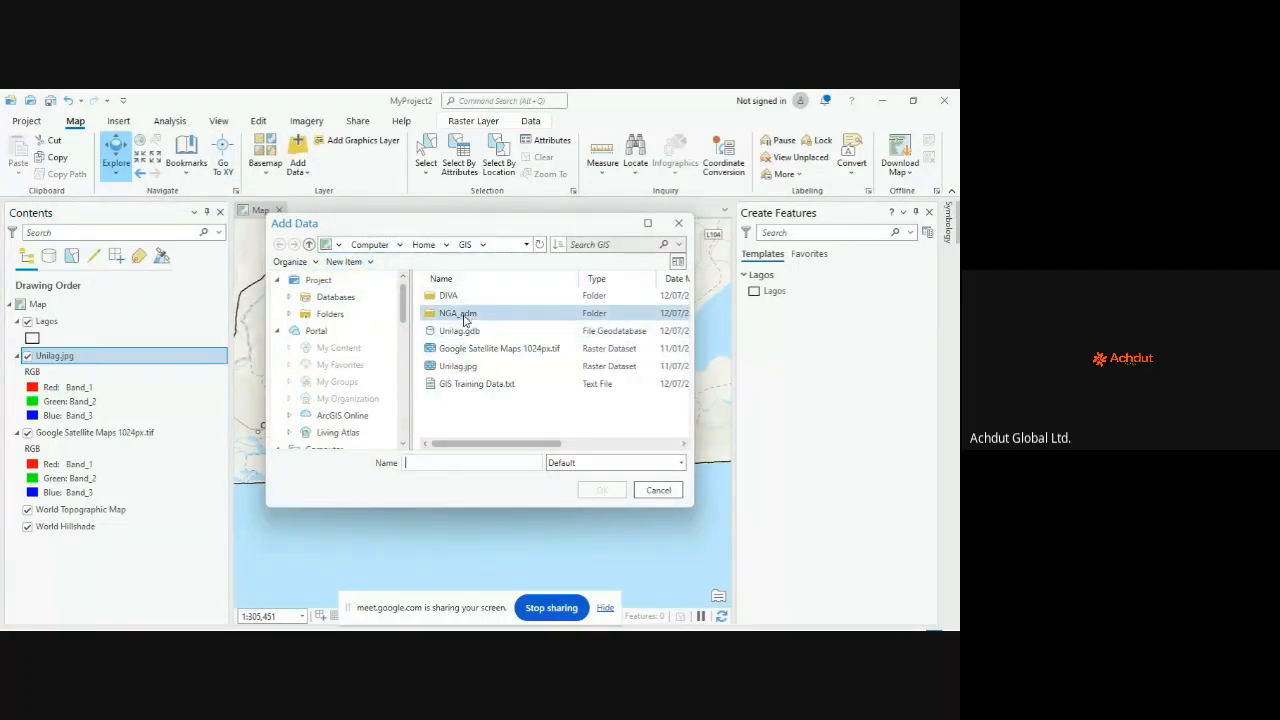
pyautogui.doubleClick(452, 296)
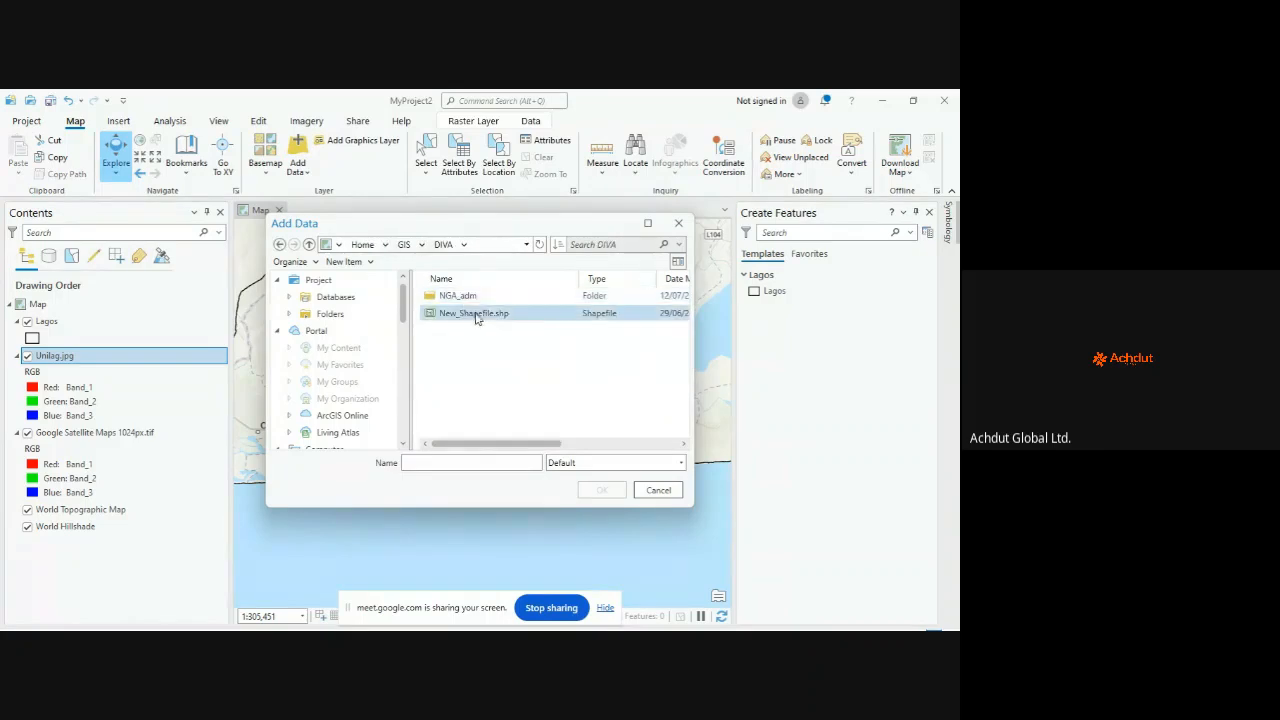
pyautogui.click(486, 316)
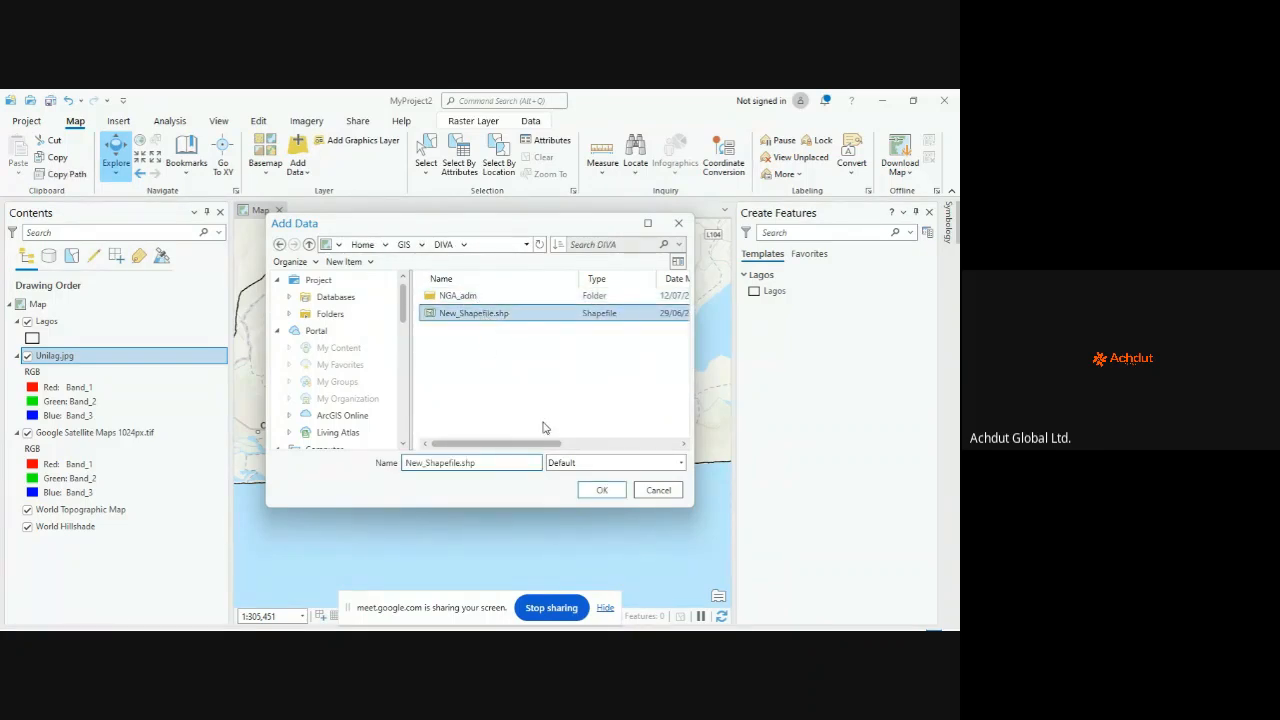
pyautogui.click(602, 491)
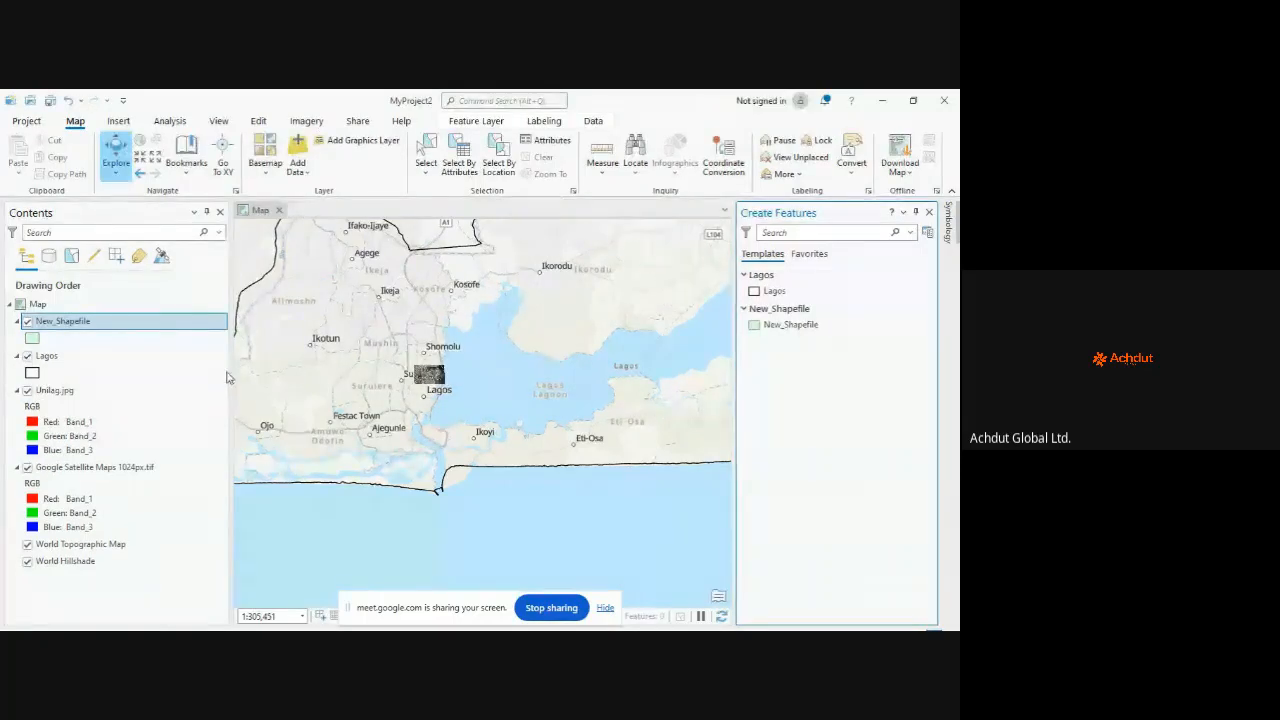
# Step: Zoom to the New_Shapefile layer and inspect where its polygon lies relative to Lagos and the surrounding basemap
pyautogui.click(176, 329)
pyautogui.click(181, 356)
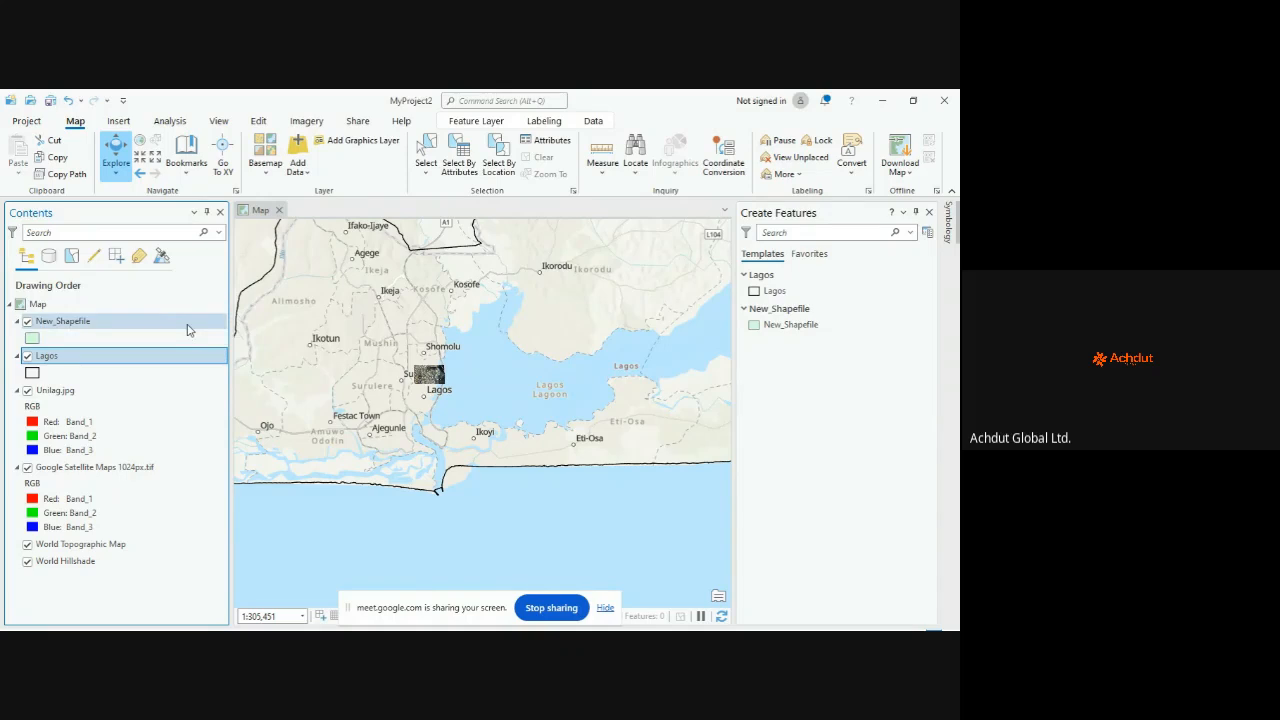
pyautogui.rightClick(188, 328)
pyautogui.click(226, 341)
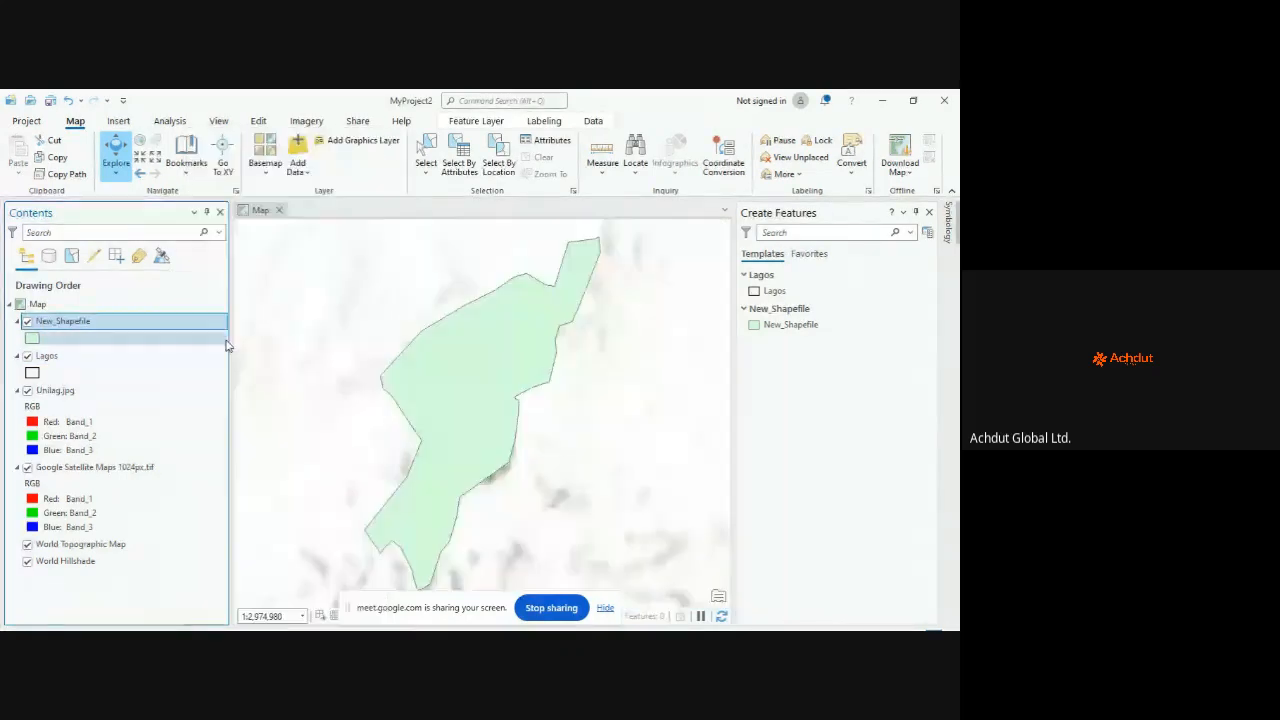
pyautogui.scroll(-5, 381, 376)
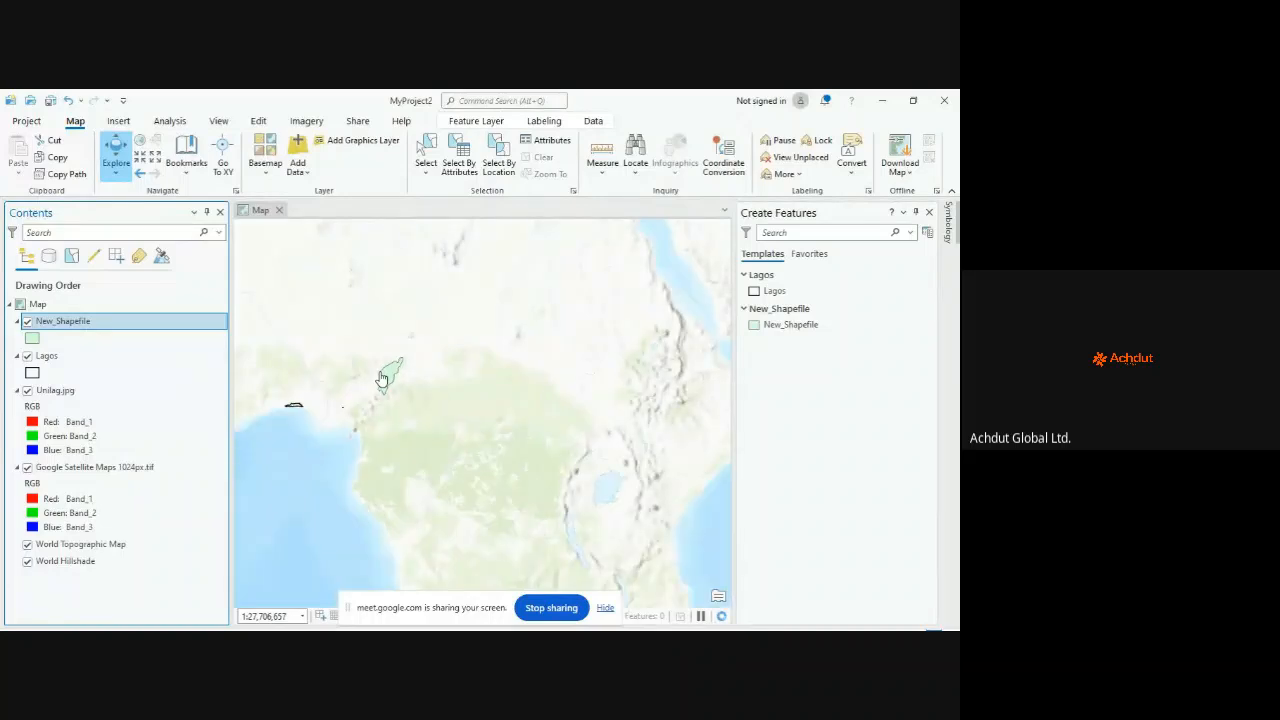
pyautogui.scroll(3, 381, 378)
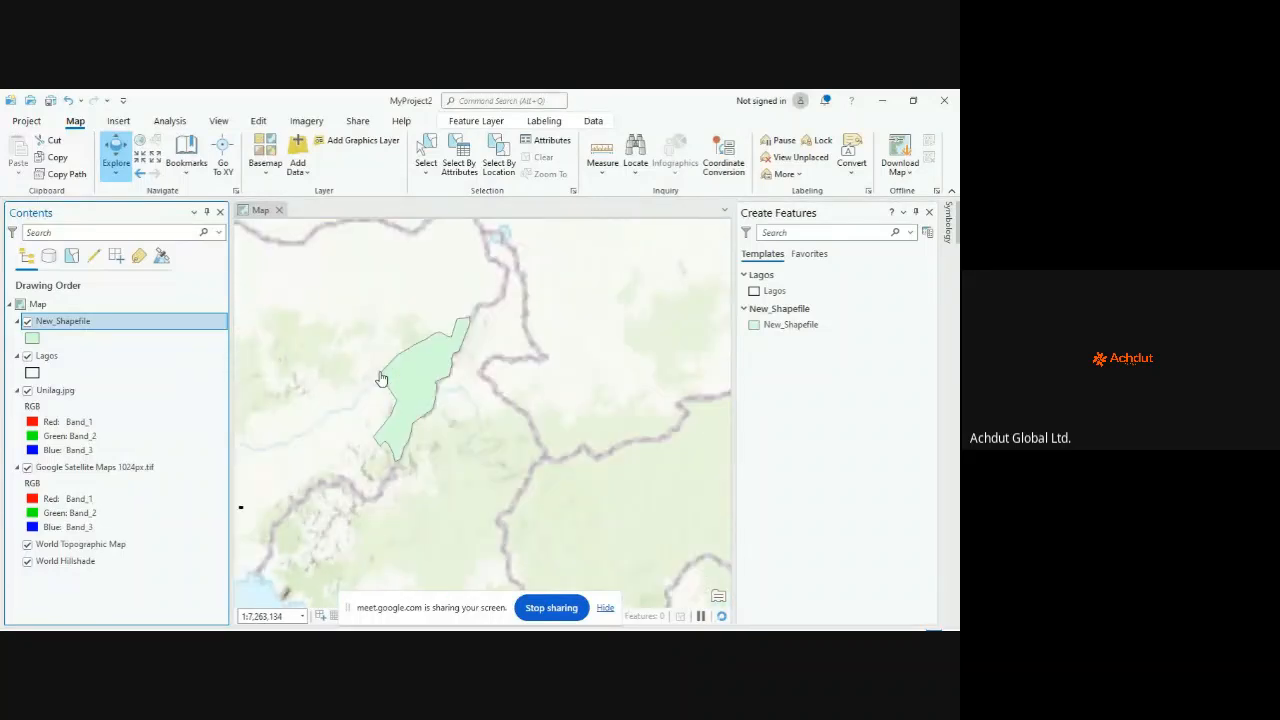
pyautogui.scroll(2, 381, 378)
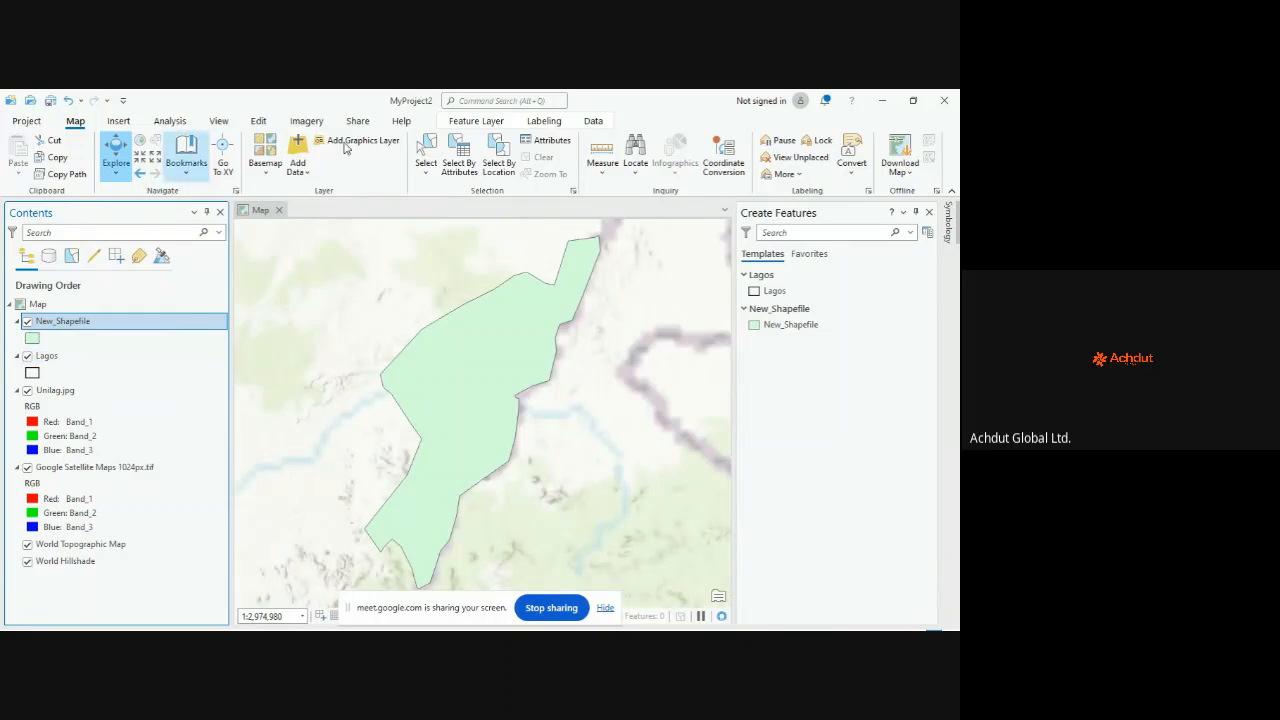
# Step: Add all the datasets in the NGA_adm folder inside the DIVA folder, from Abia.shp through the Zamfara shapefile, to the map
pyautogui.click(302, 150)
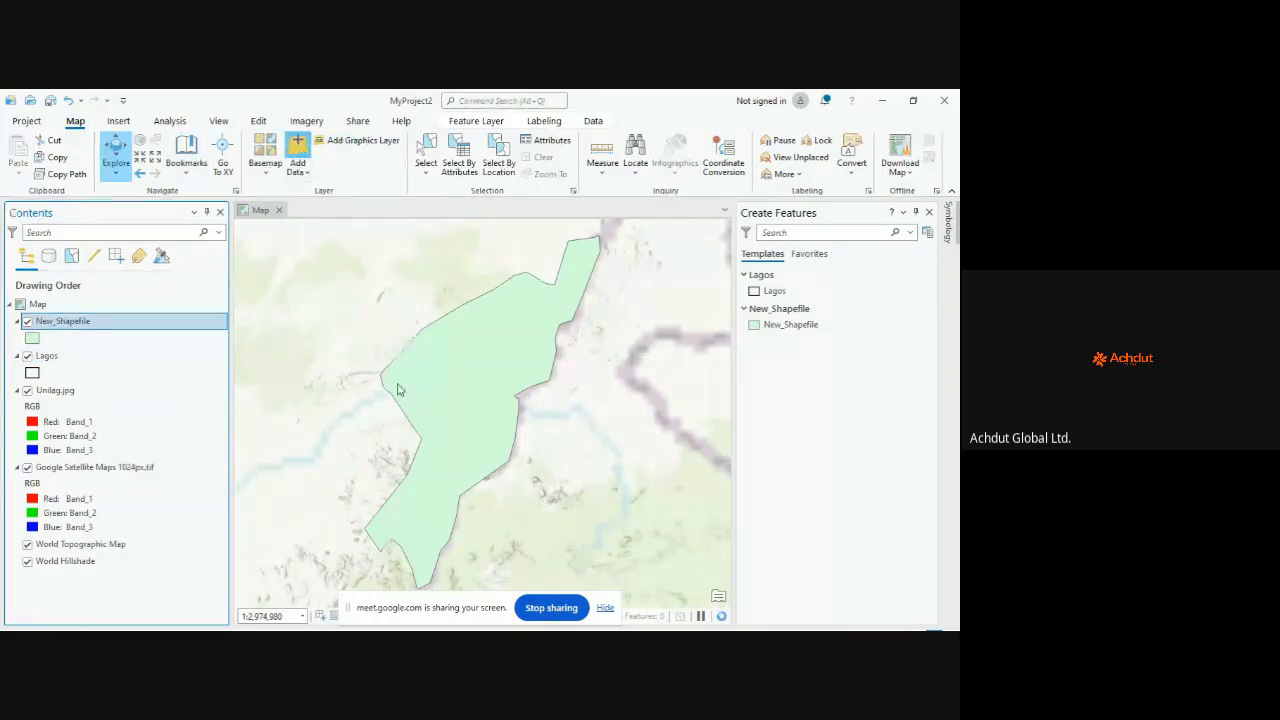
pyautogui.doubleClick(453, 313)
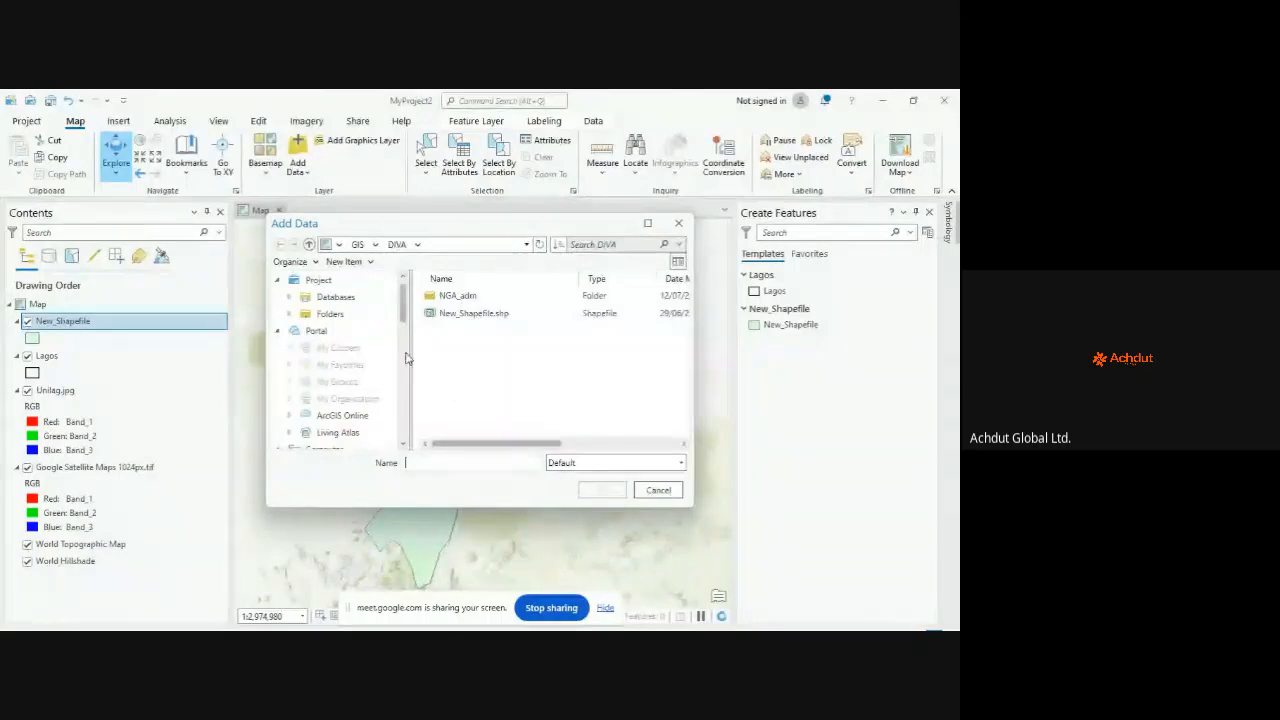
pyautogui.click(309, 245)
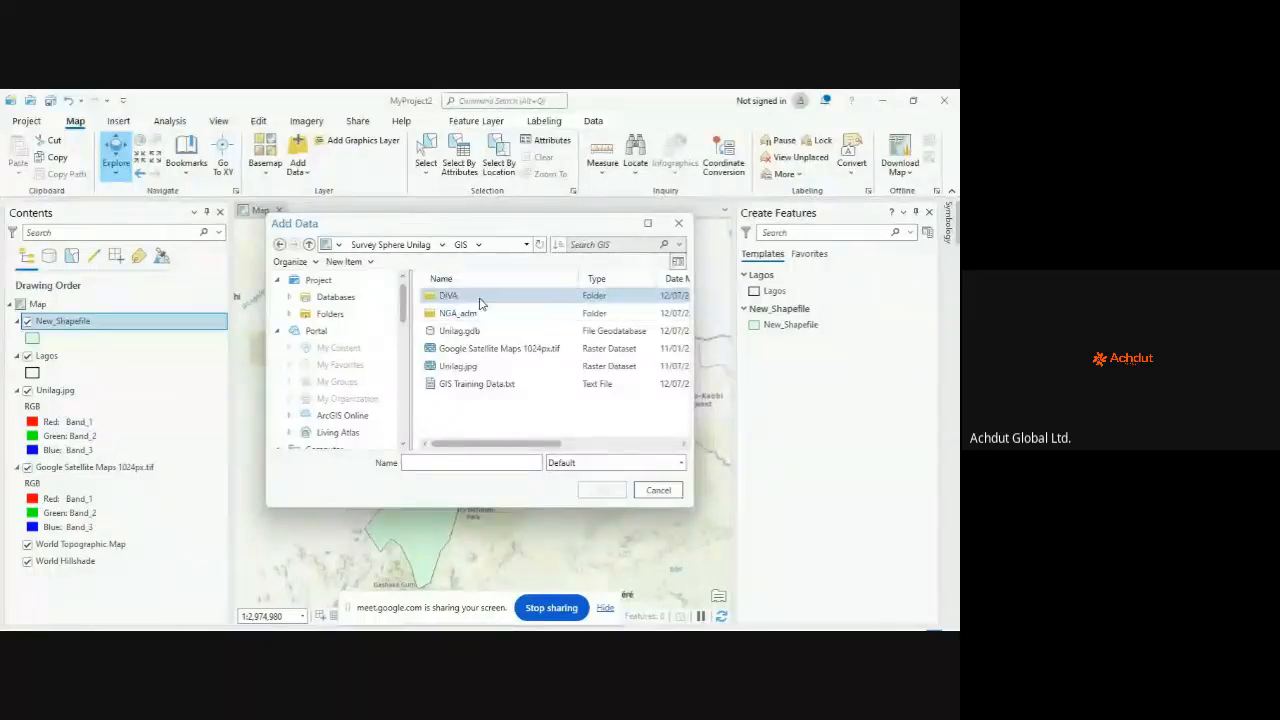
pyautogui.doubleClick(480, 298)
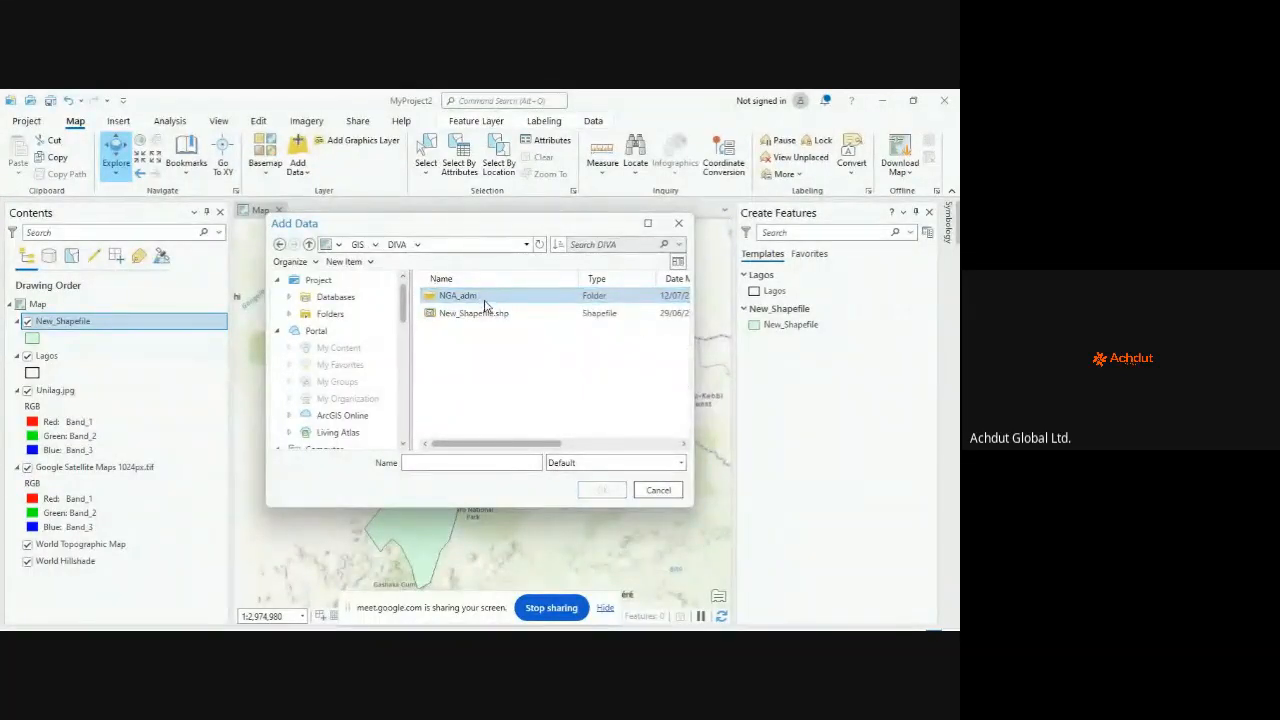
pyautogui.click(601, 490)
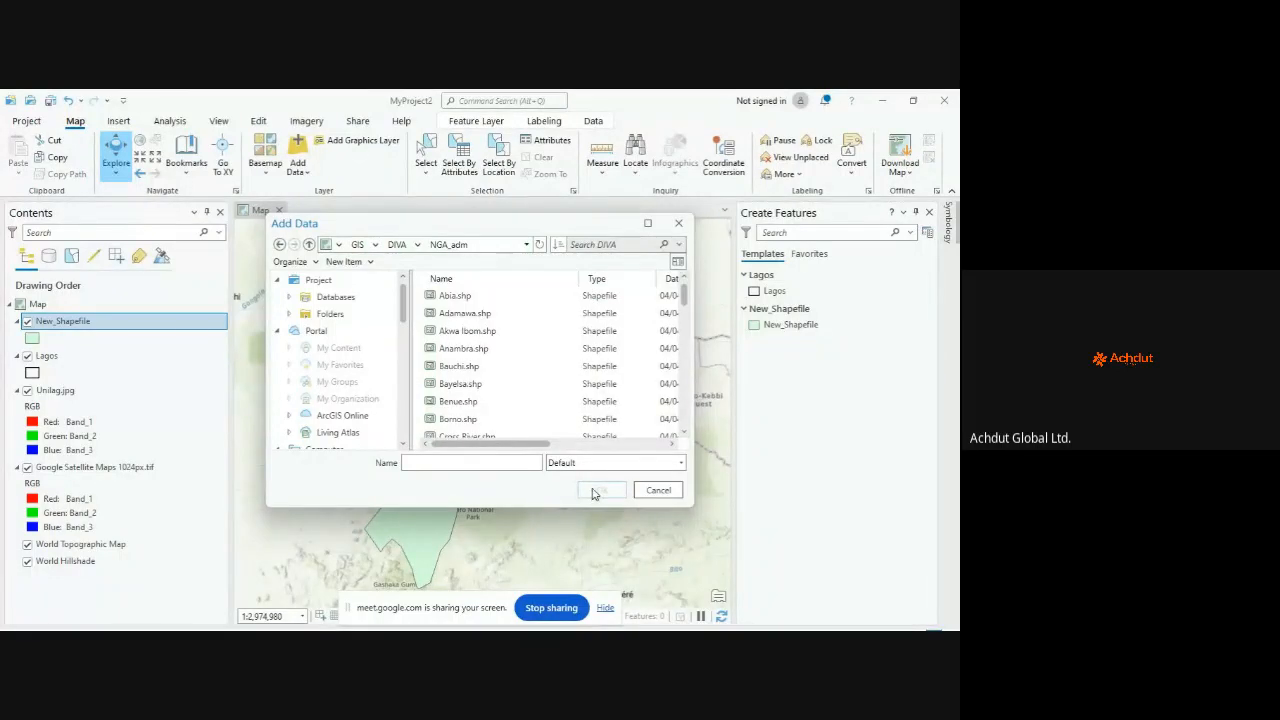
pyautogui.click(474, 299)
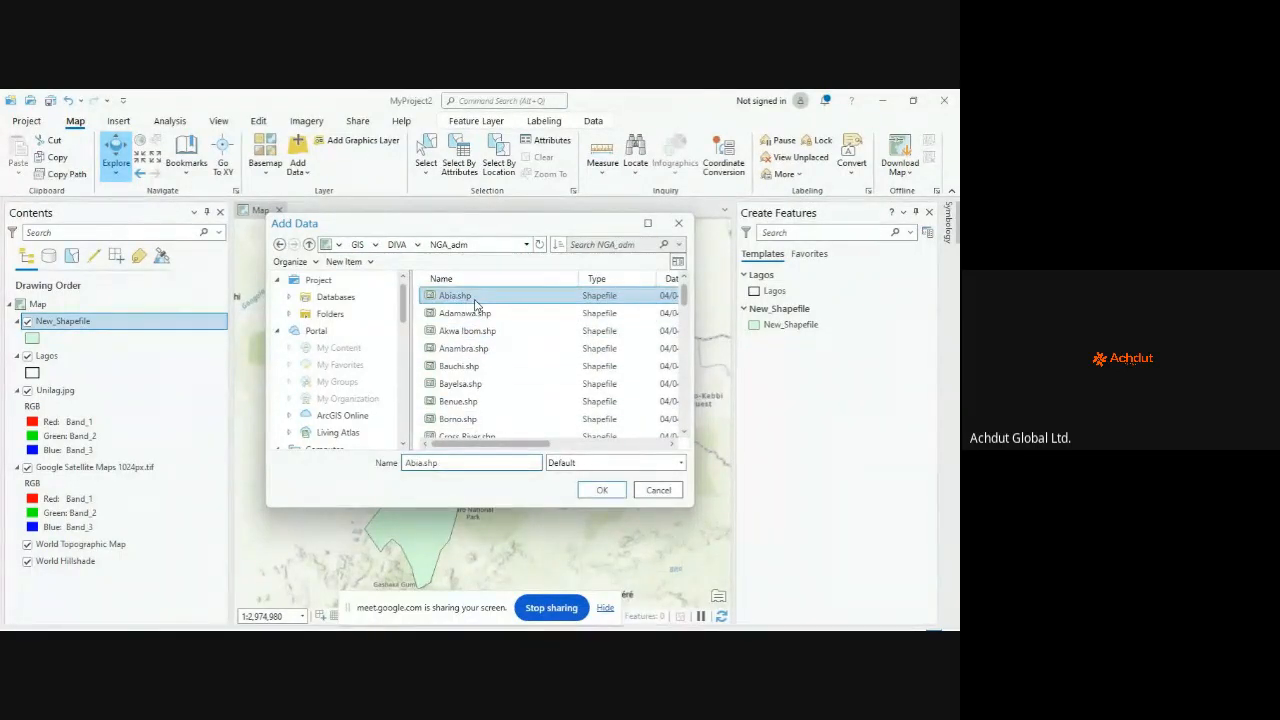
pyautogui.keyDown('shift'); pyautogui.click(520, 387); pyautogui.keyUp('shift')
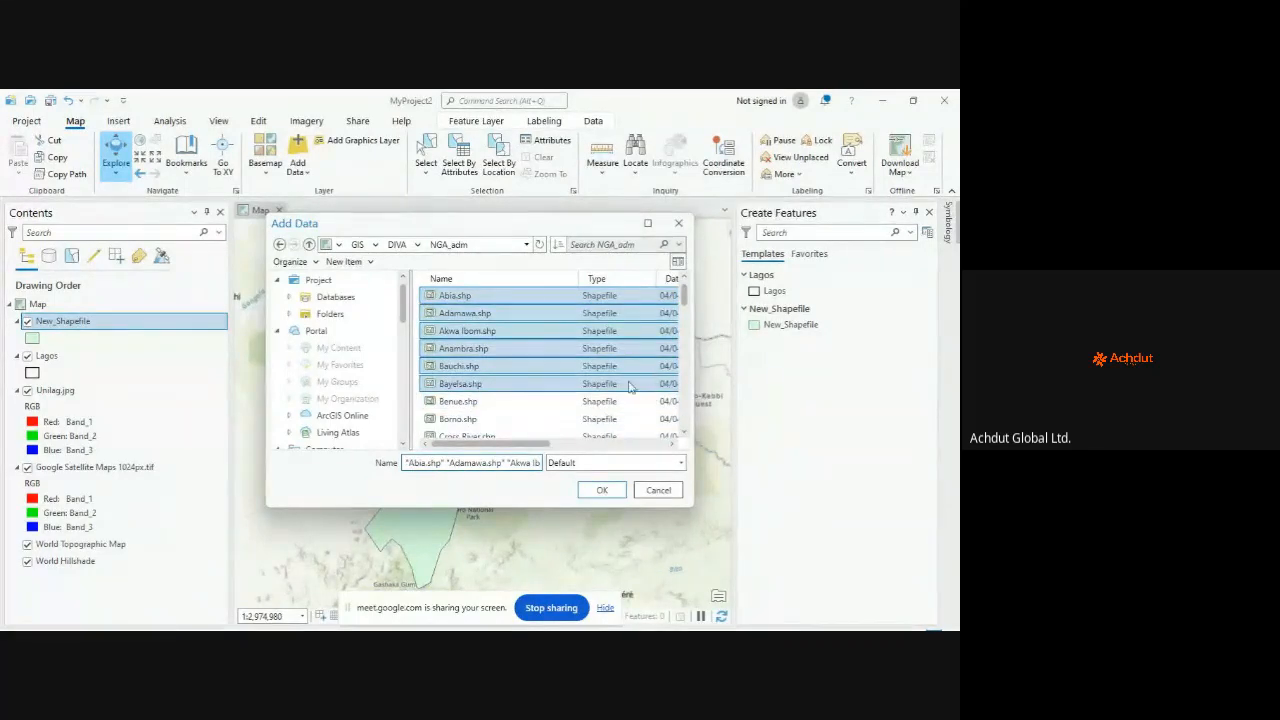
pyautogui.keyDown('shift'); pyautogui.click(622, 418); pyautogui.keyUp('shift')
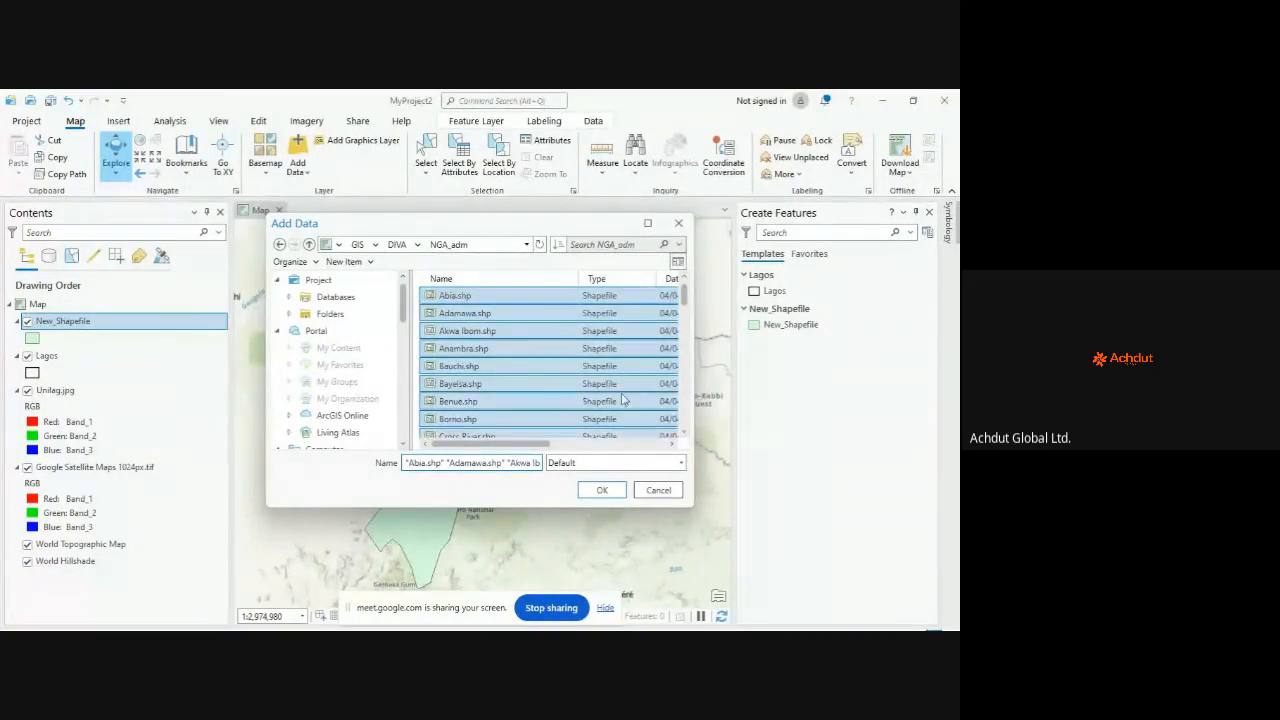
pyautogui.click(603, 490)
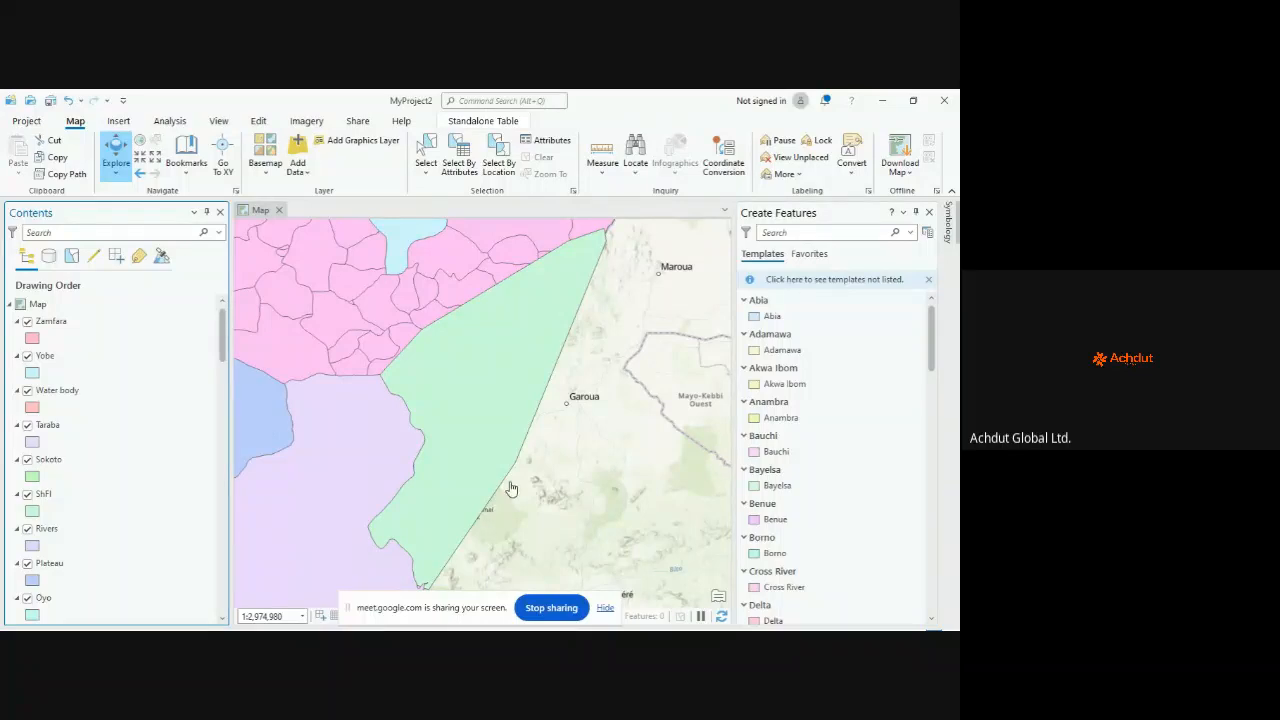
# Step: Examine the added Nigerian state and district boundaries at country-wide and close scales against the surrounding basemap
pyautogui.scroll(-6, 510, 488)
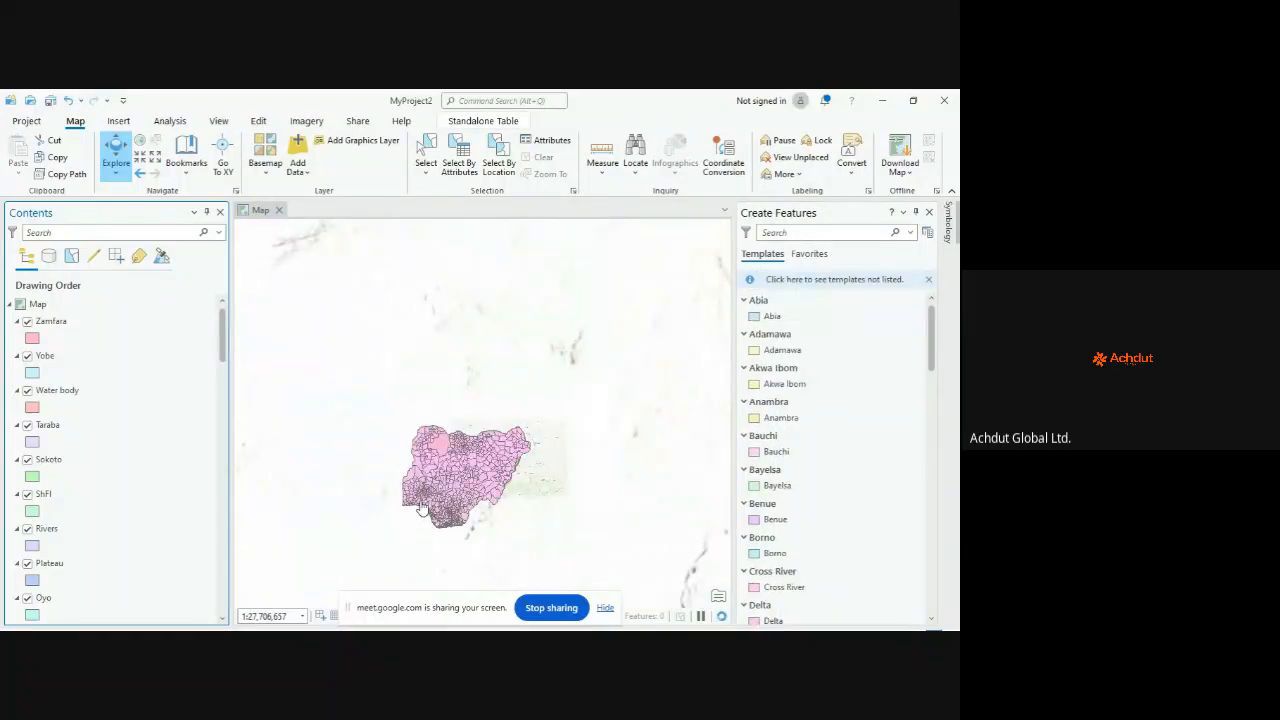
pyautogui.scroll(2, 420, 511)
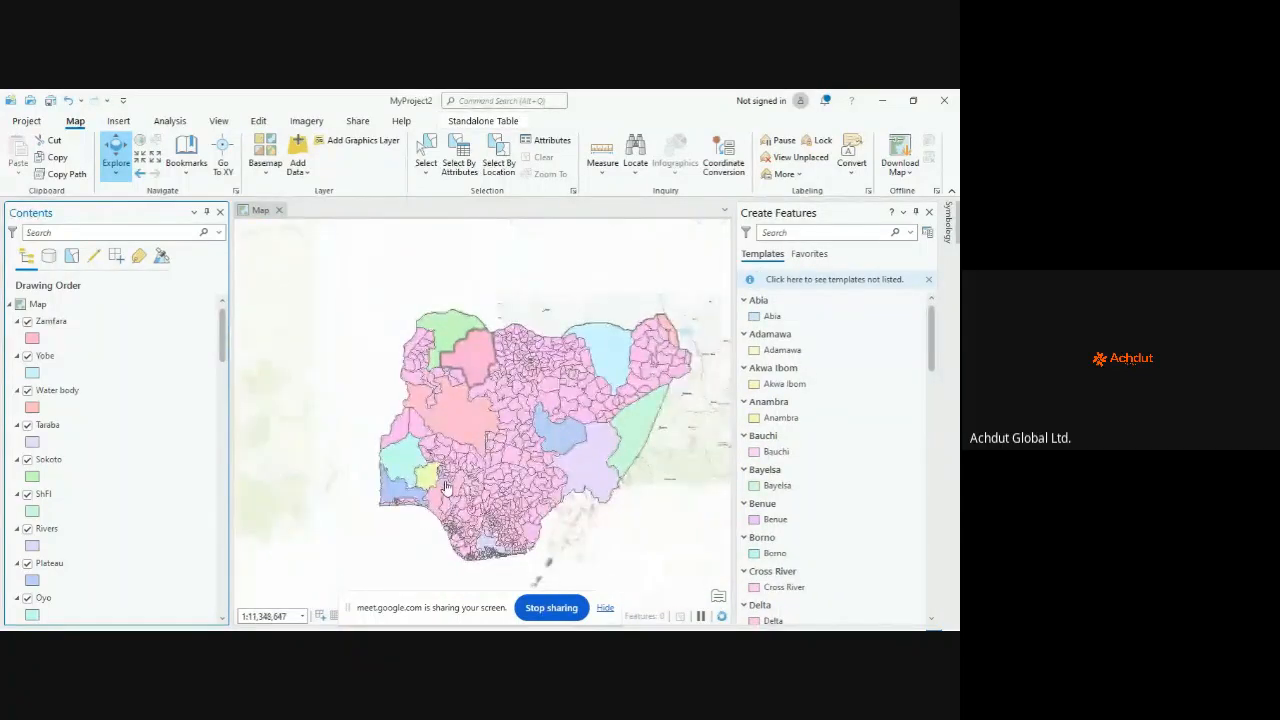
pyautogui.scroll(5, 521, 415)
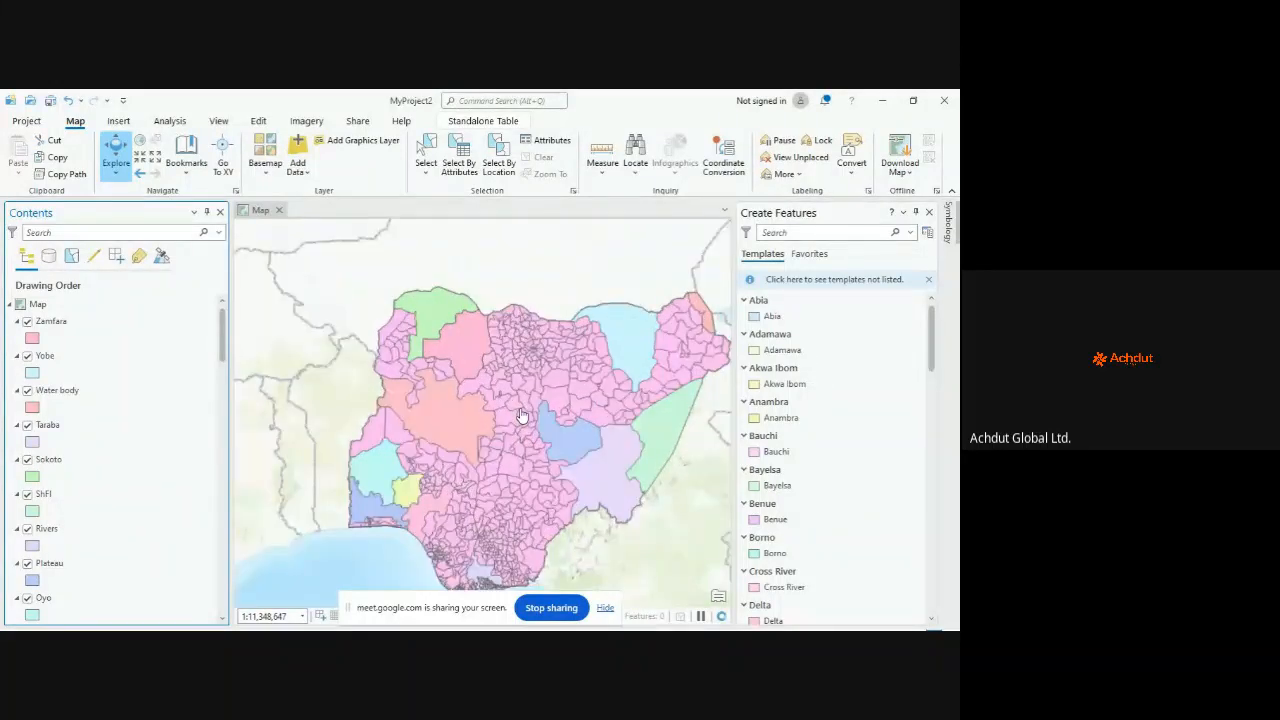
pyautogui.scroll(4, 574, 415)
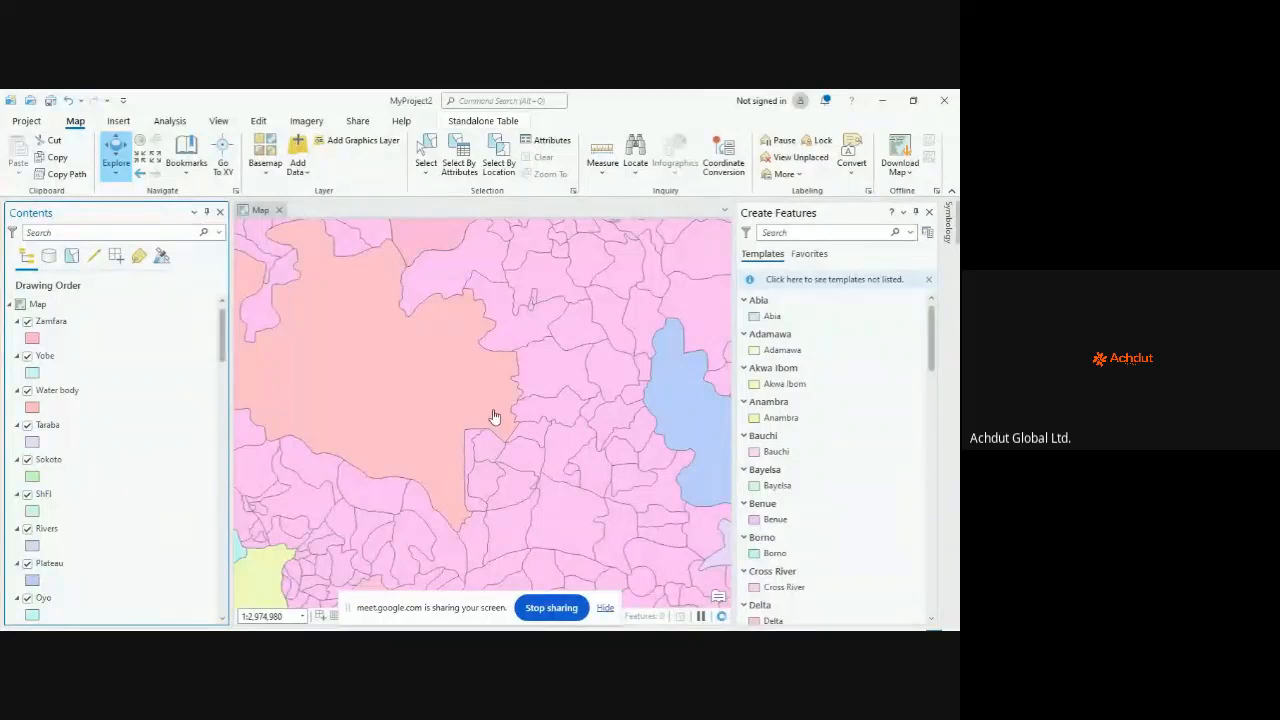
pyautogui.scroll(-9, 500, 415)
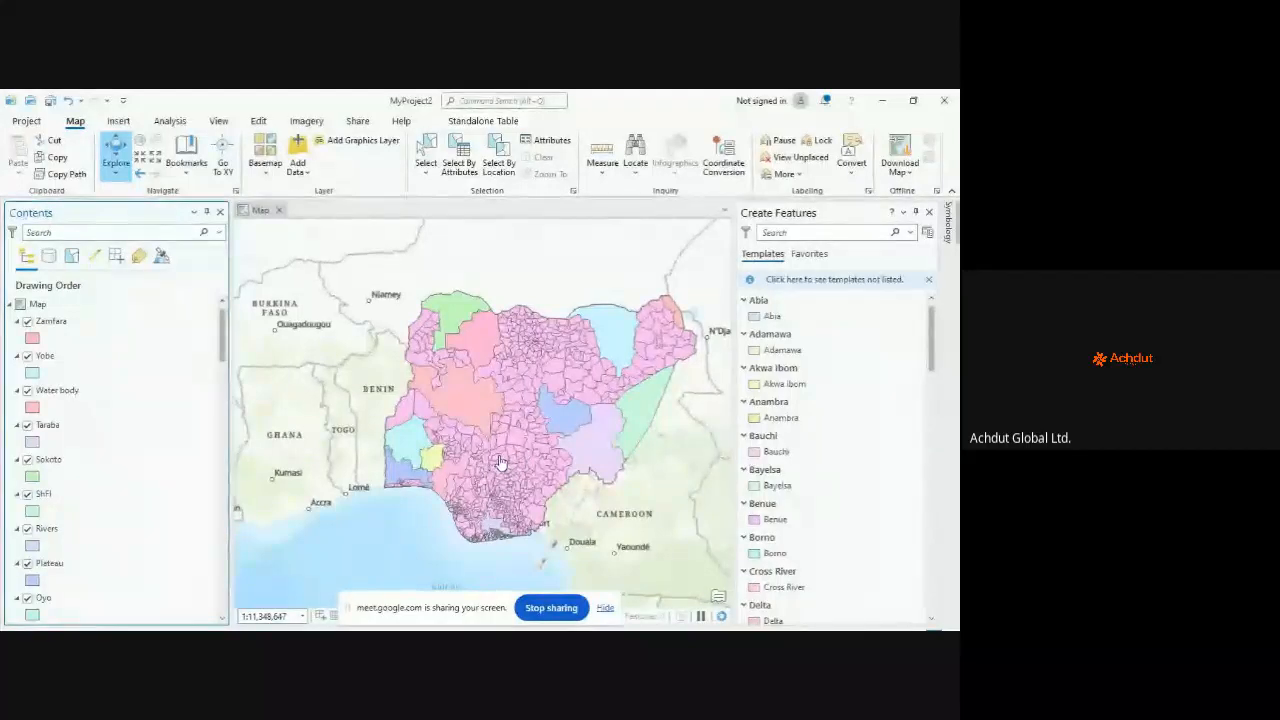
pyautogui.scroll(3, 505, 460)
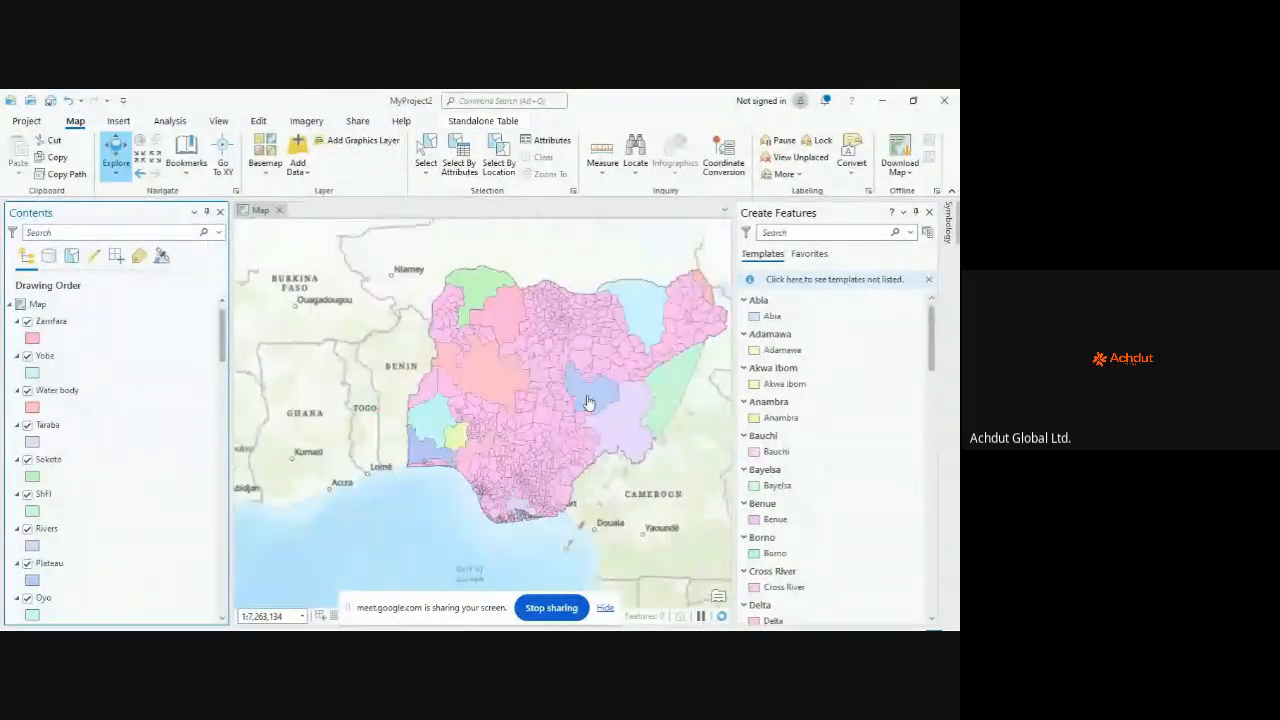
pyautogui.scroll(-2, 588, 403)
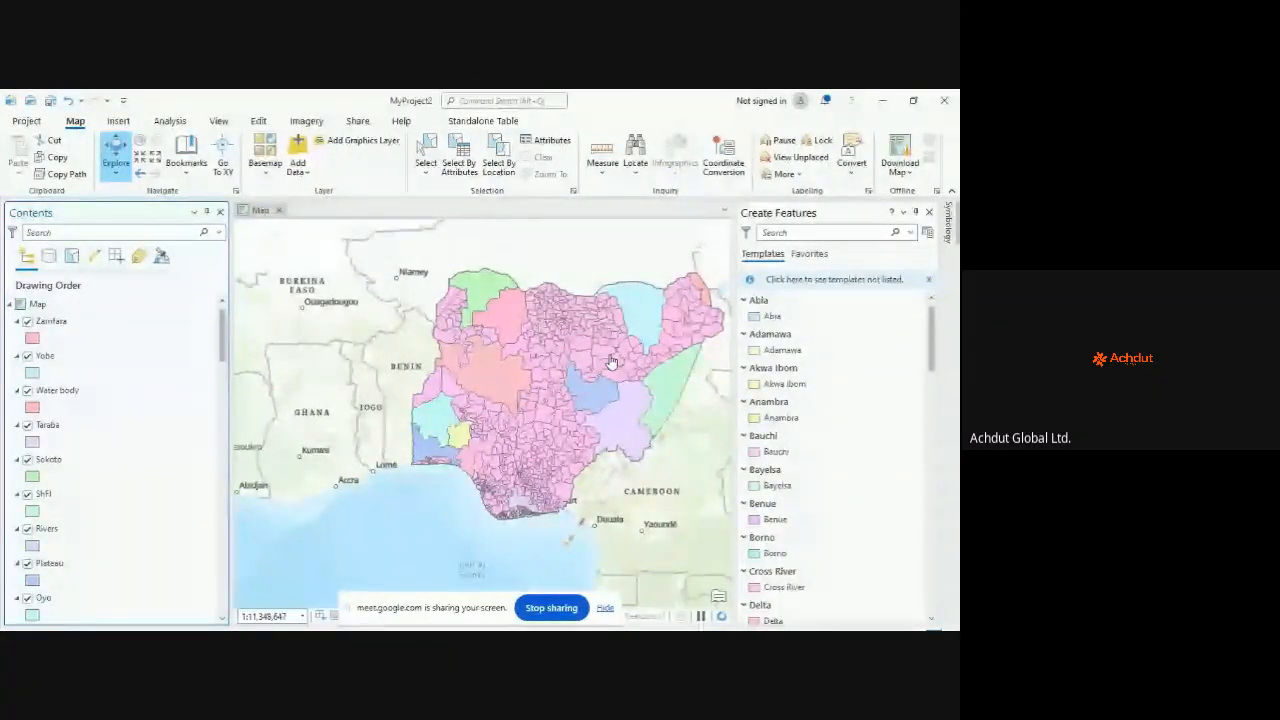
pyautogui.scroll(-2, 611, 362)
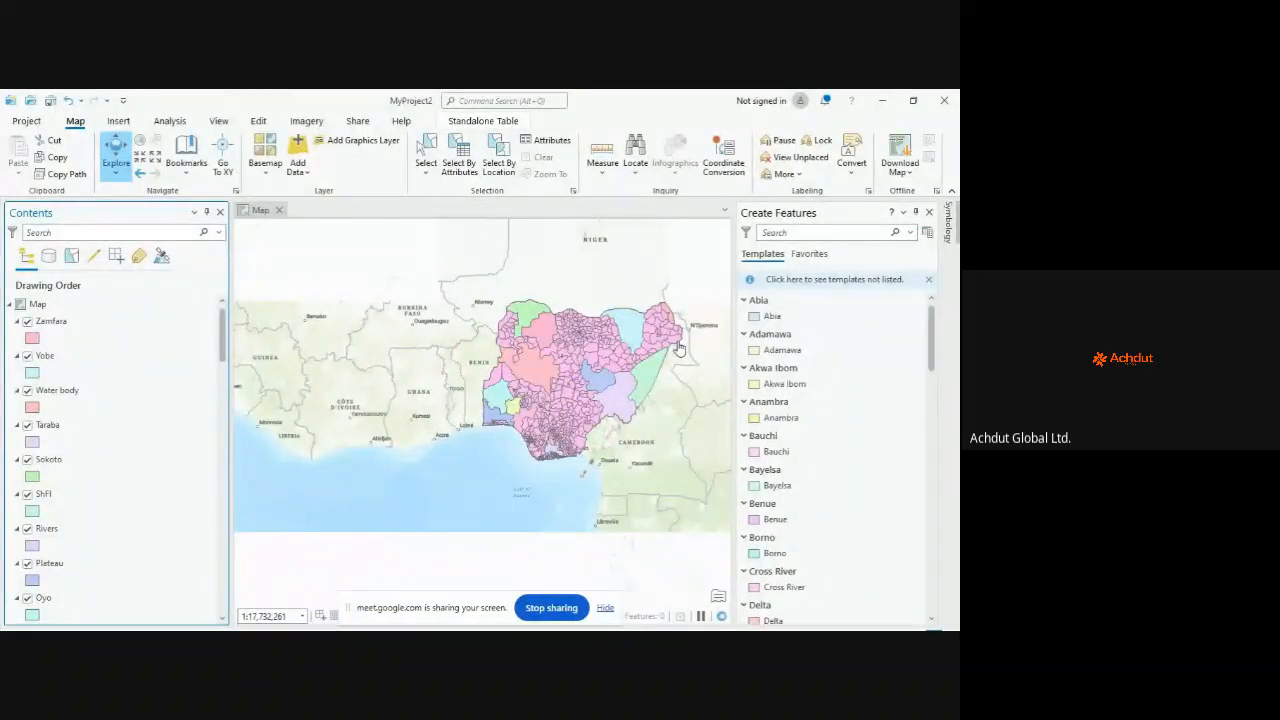
pyautogui.scroll(3, 636, 331)
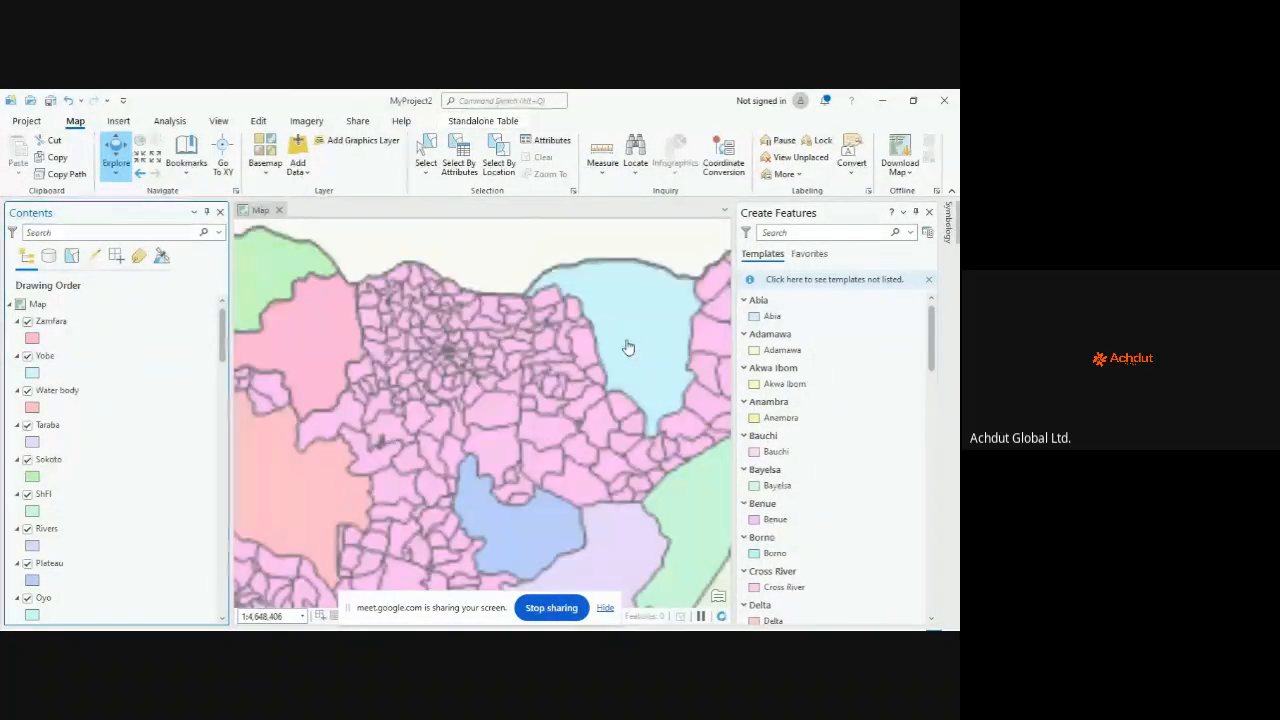
pyautogui.scroll(-3, 560, 365)
pyautogui.scroll(2, 553, 370)
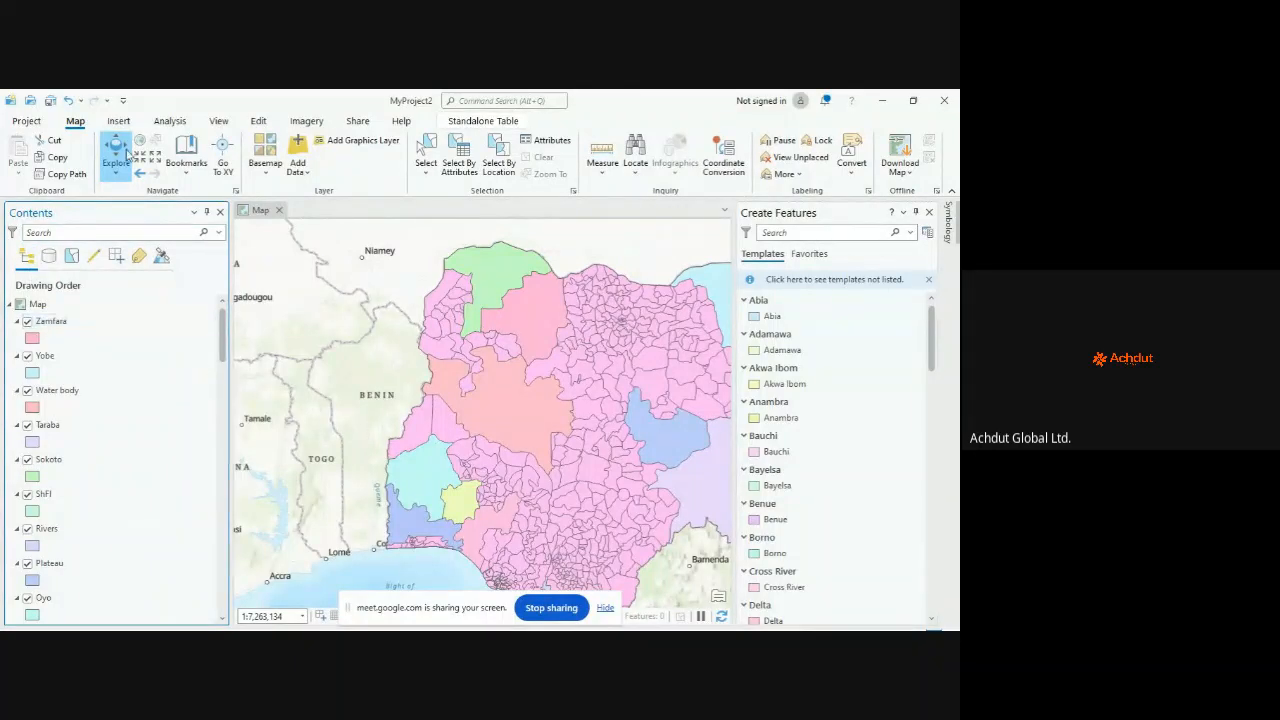
pyautogui.click(136, 305)
pyautogui.scroll(-3, 490, 328)
pyautogui.scroll(3, 490, 328)
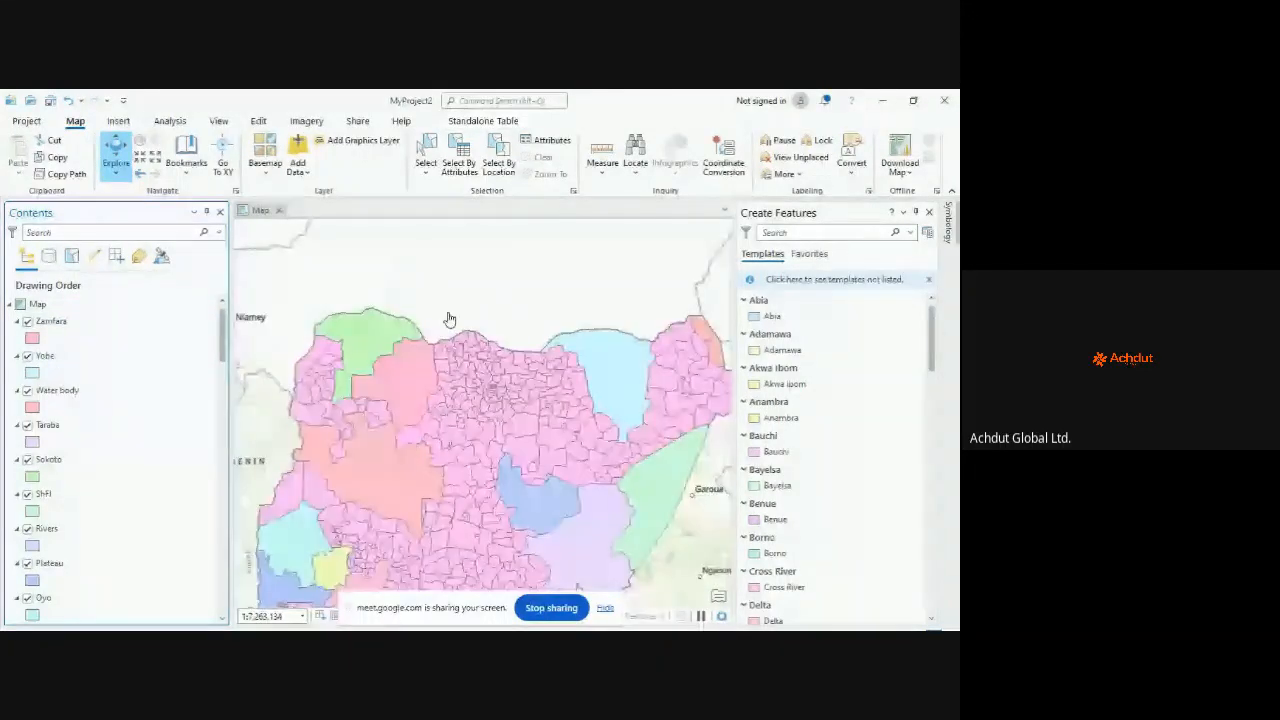
pyautogui.scroll(-1, 415, 333)
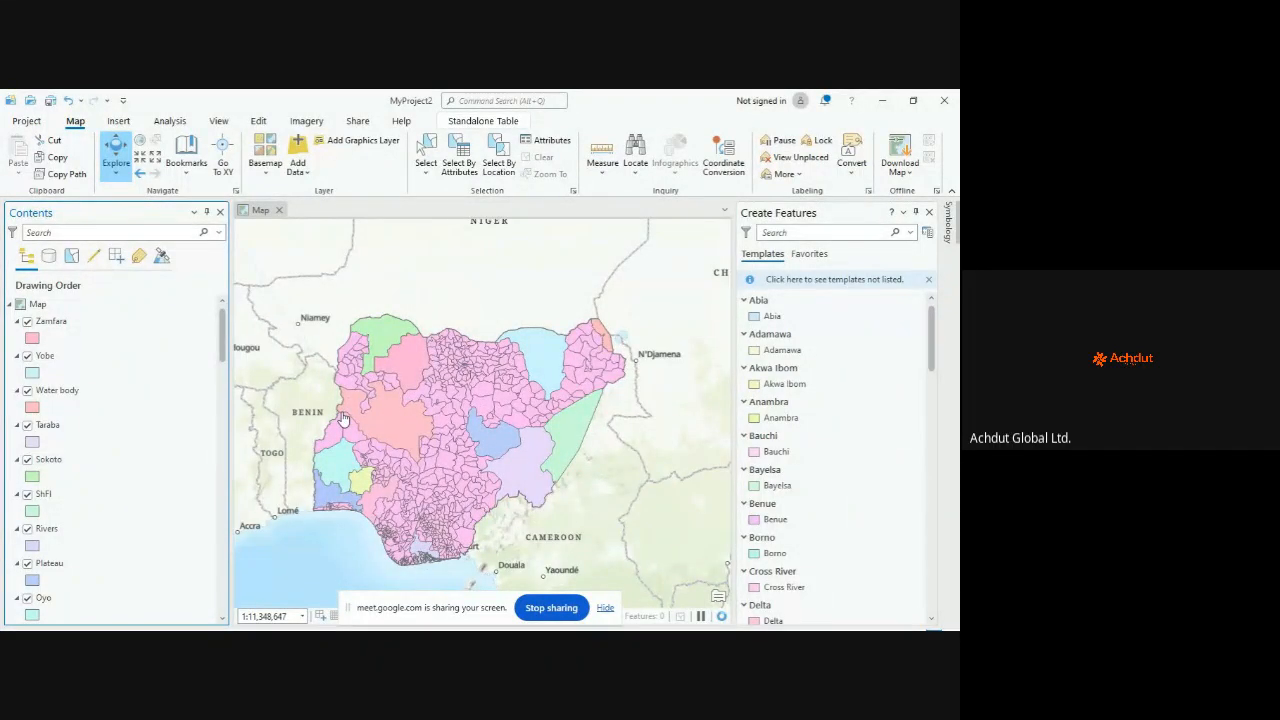
# Step: Find the state layers below NGA_adm0 in the drawing order and turn off Lagos, Kwara, Kogi, Kebbi and Katsina
pyautogui.scroll(-3, 126, 456)
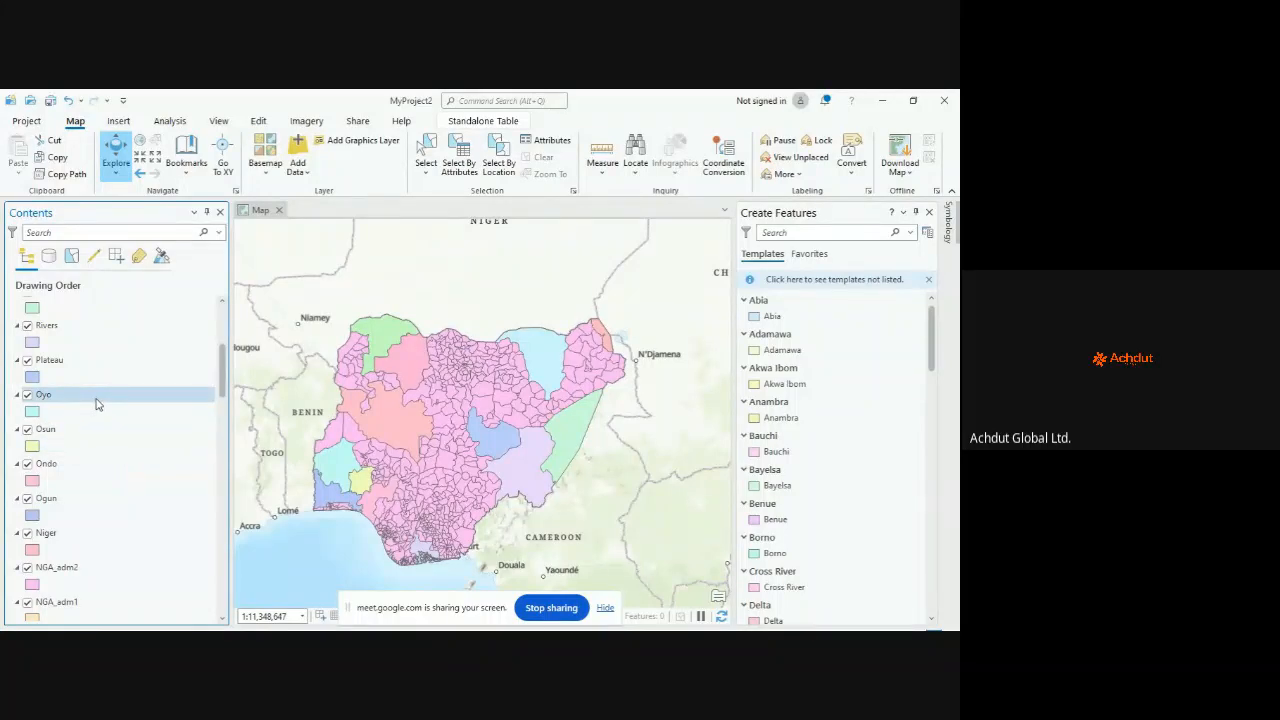
pyautogui.scroll(4, 412, 496)
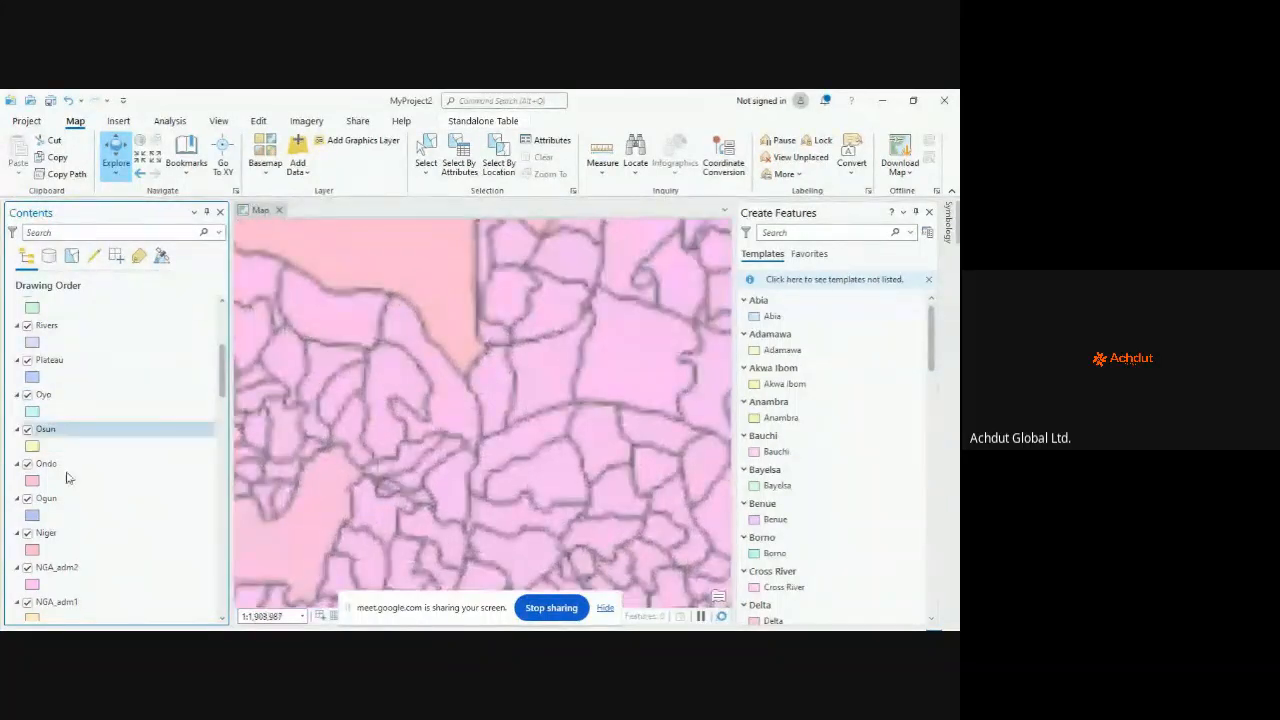
pyautogui.scroll(-3, 72, 400)
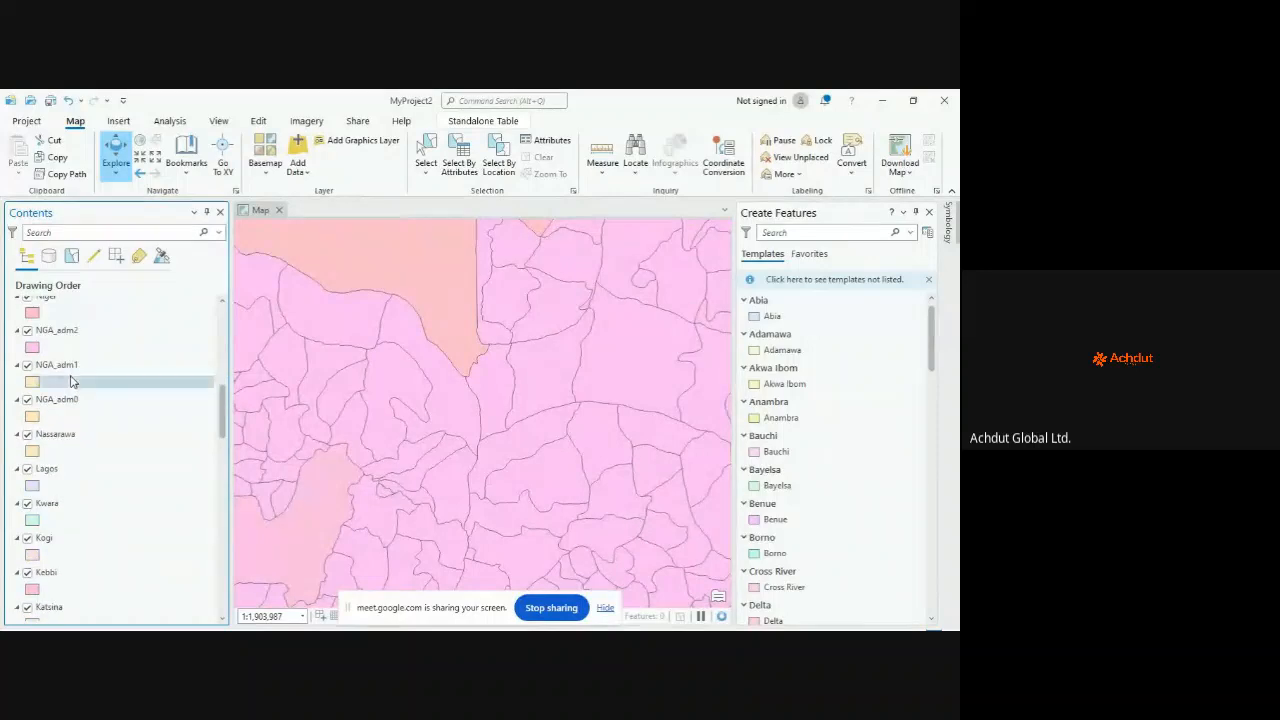
pyautogui.click(48, 368)
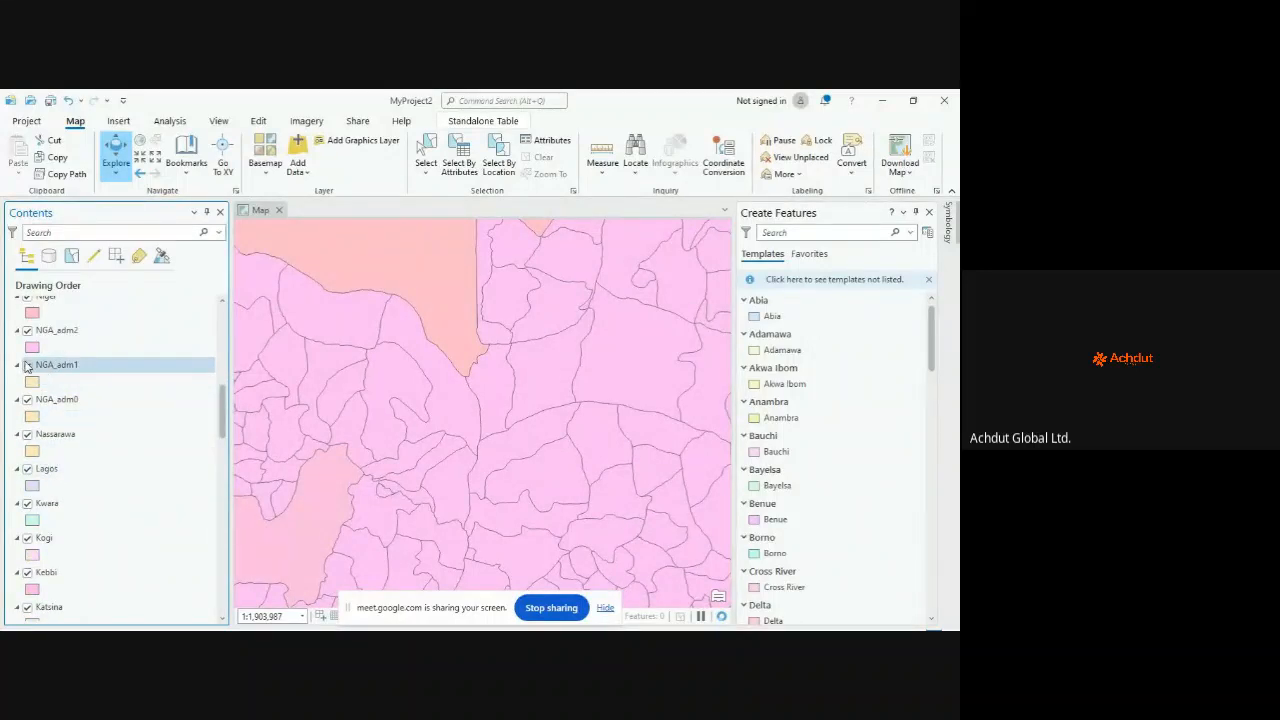
pyautogui.click(28, 366)
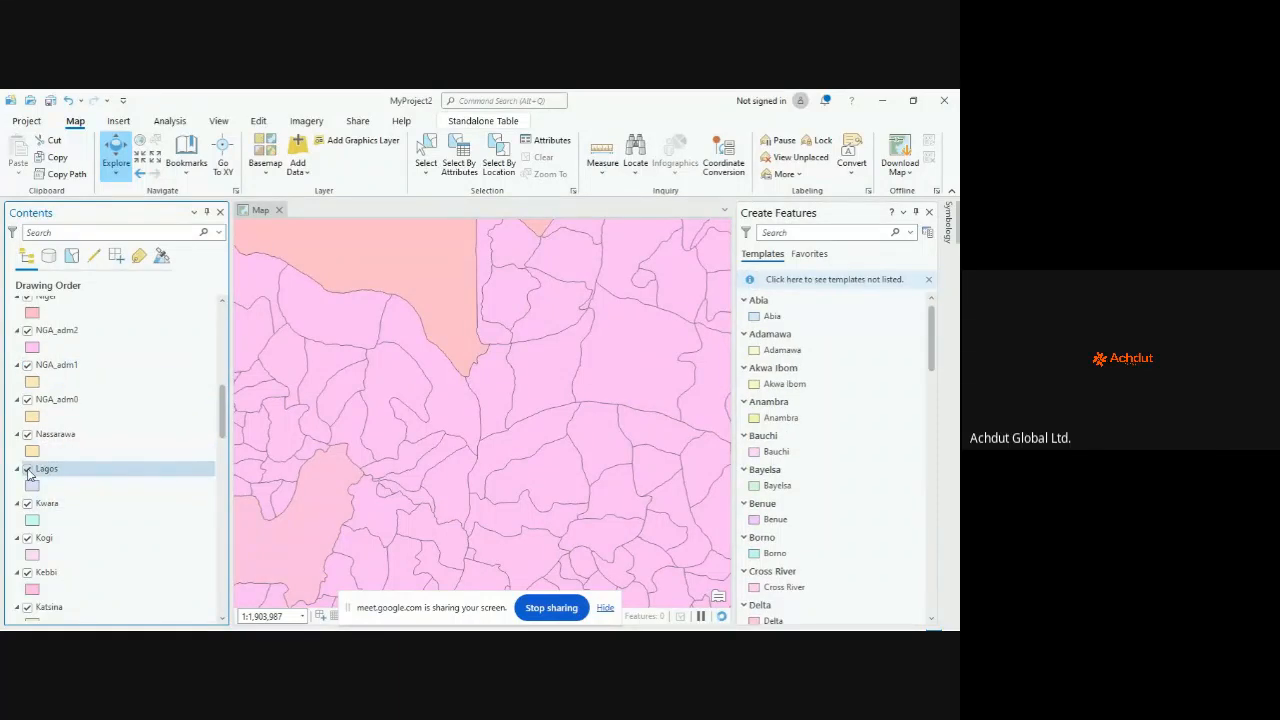
pyautogui.click(28, 469)
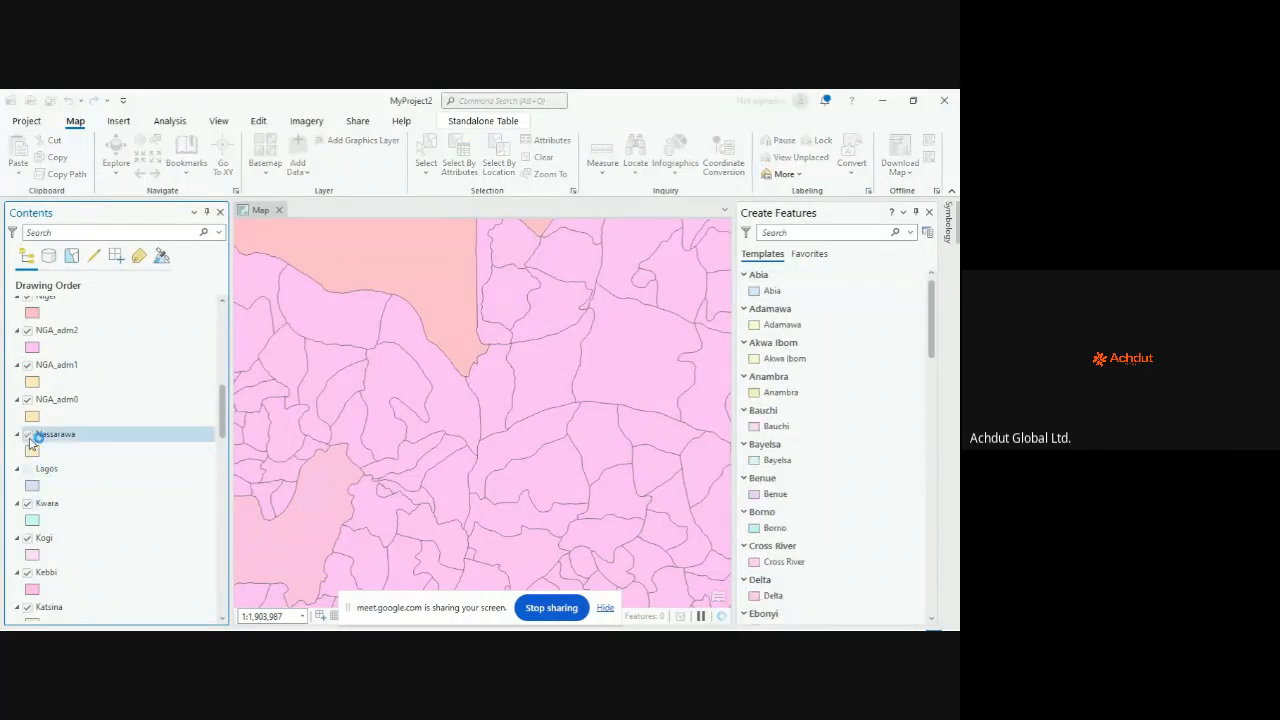
pyautogui.click(28, 504)
pyautogui.click(28, 538)
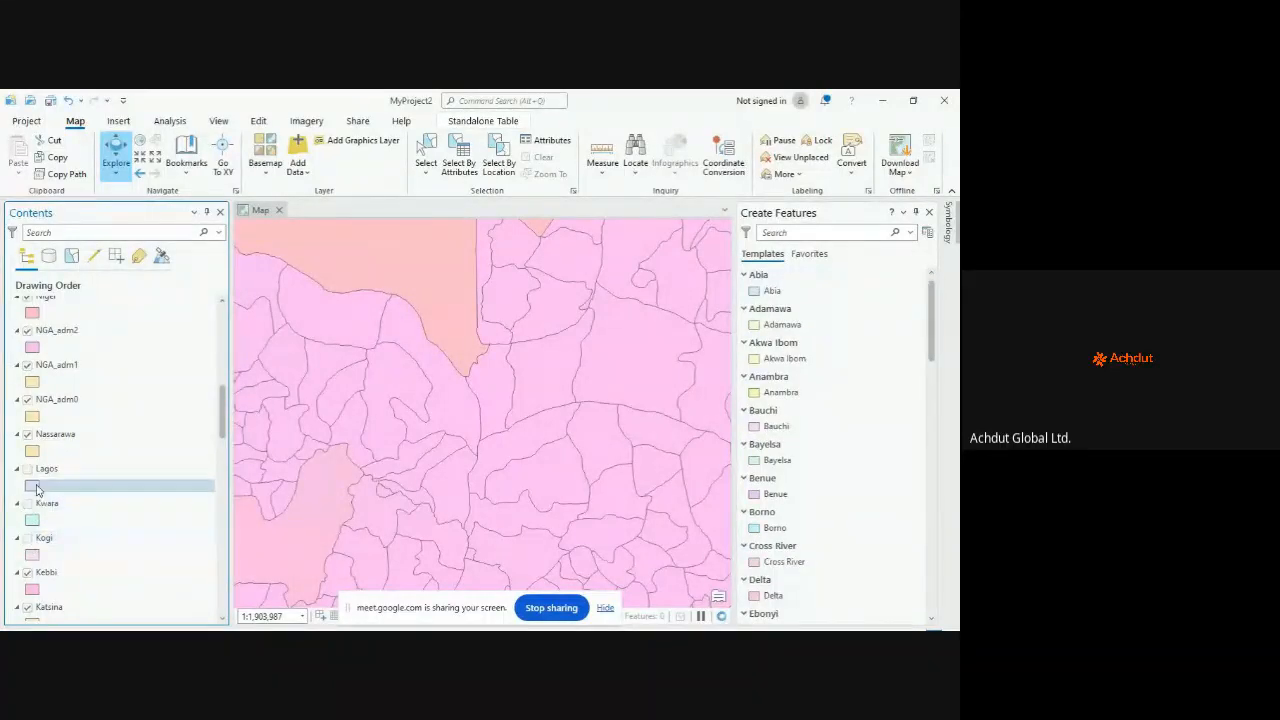
pyautogui.scroll(-1, 43, 523)
pyautogui.click(28, 538)
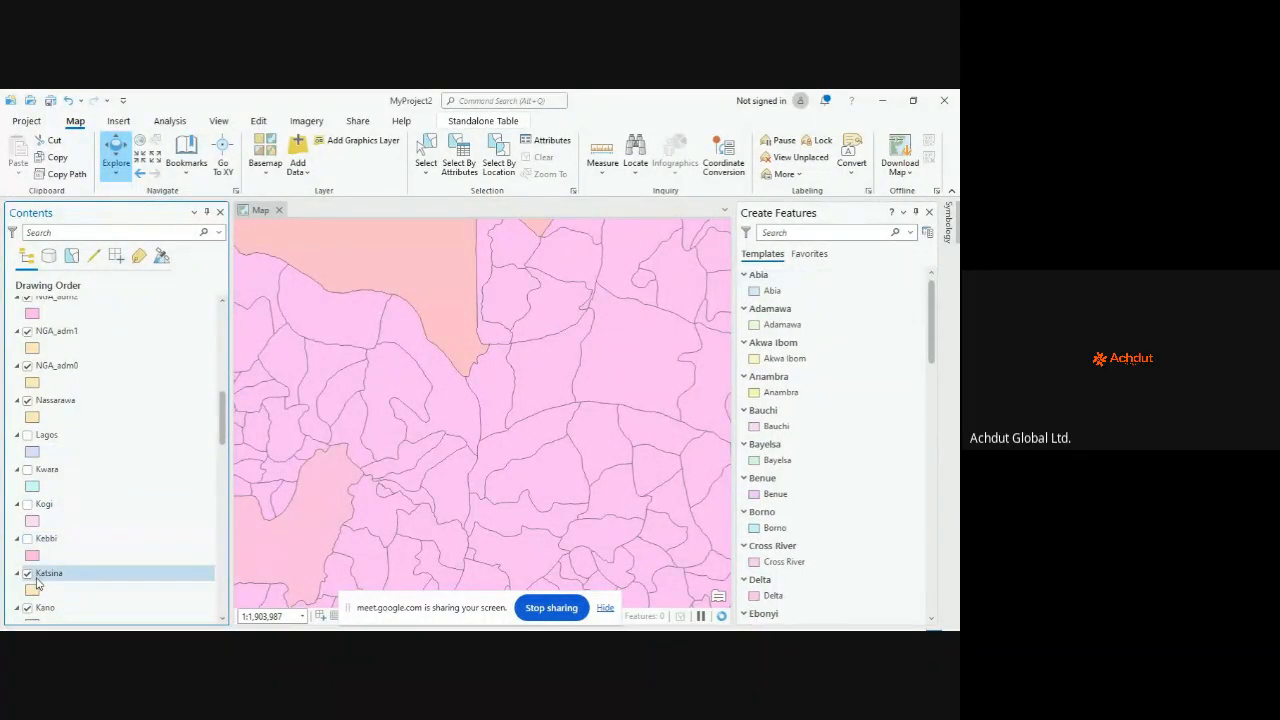
pyautogui.click(29, 575)
# Step: Turn off the visibility of the Kano, Kaduna, Imo and Jigawa layers
pyautogui.scroll(-2, 36, 545)
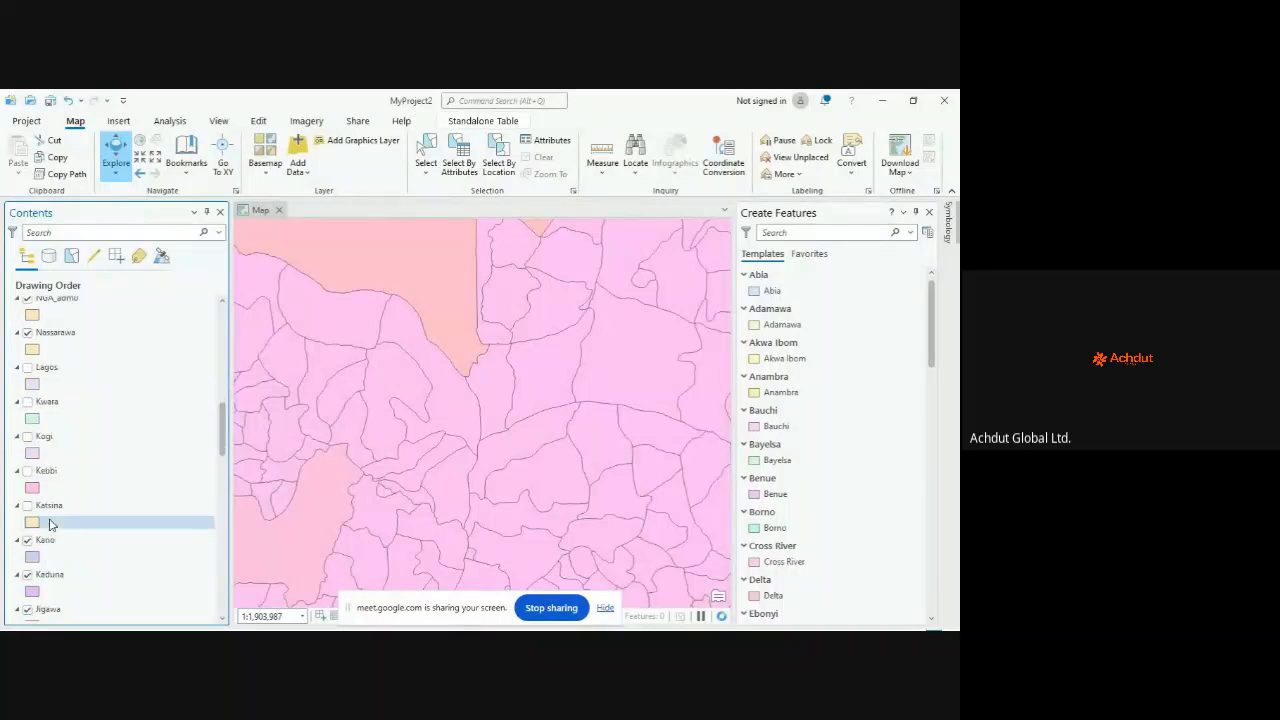
pyautogui.click(28, 540)
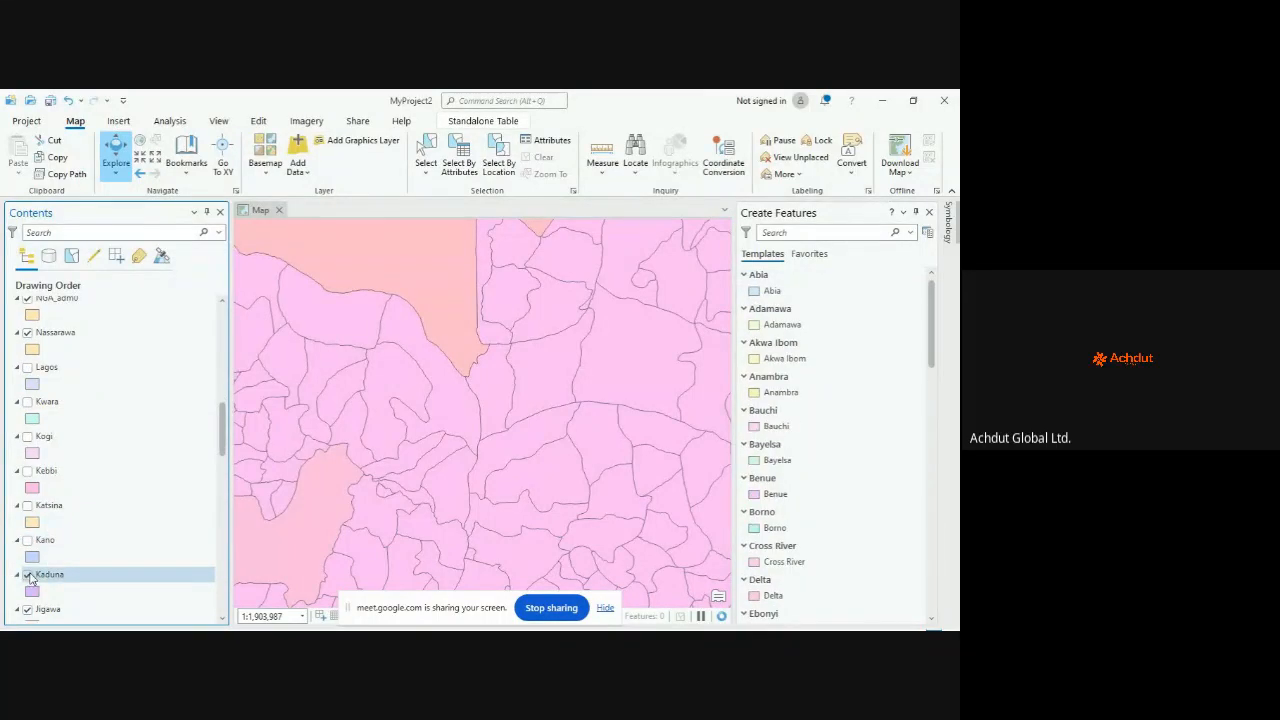
pyautogui.click(28, 574)
pyautogui.scroll(-2, 30, 580)
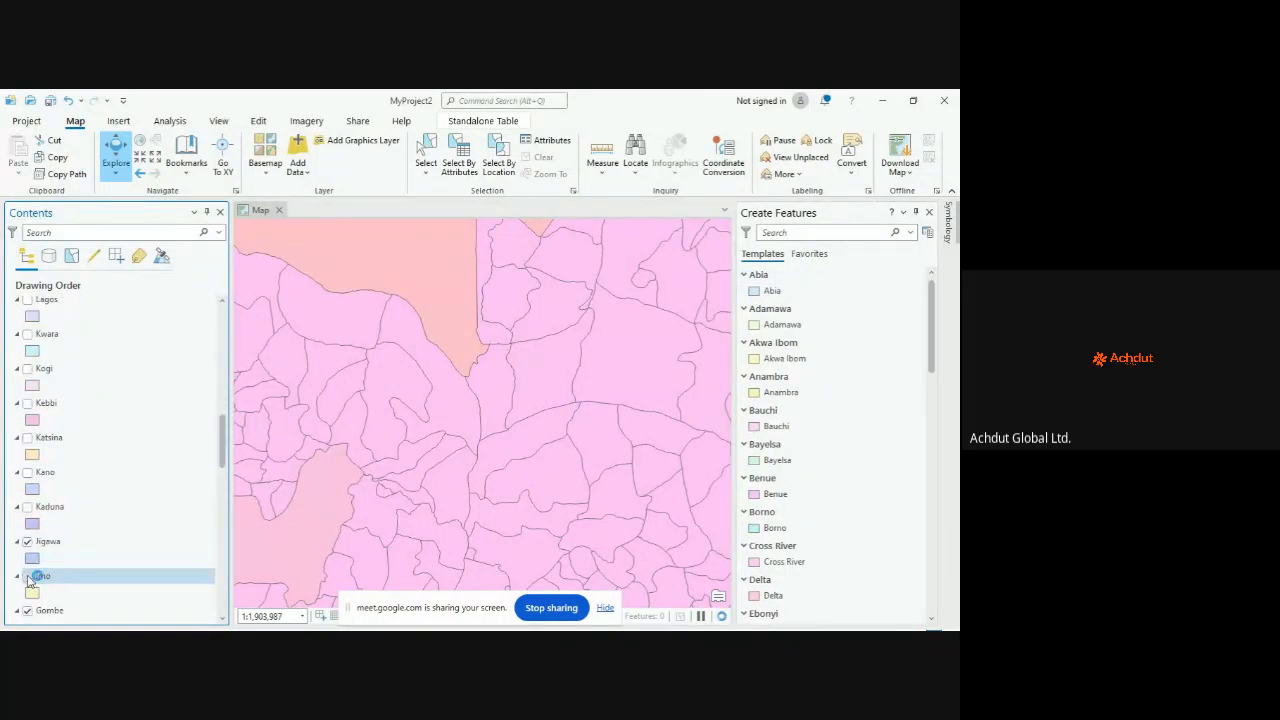
pyautogui.click(29, 576)
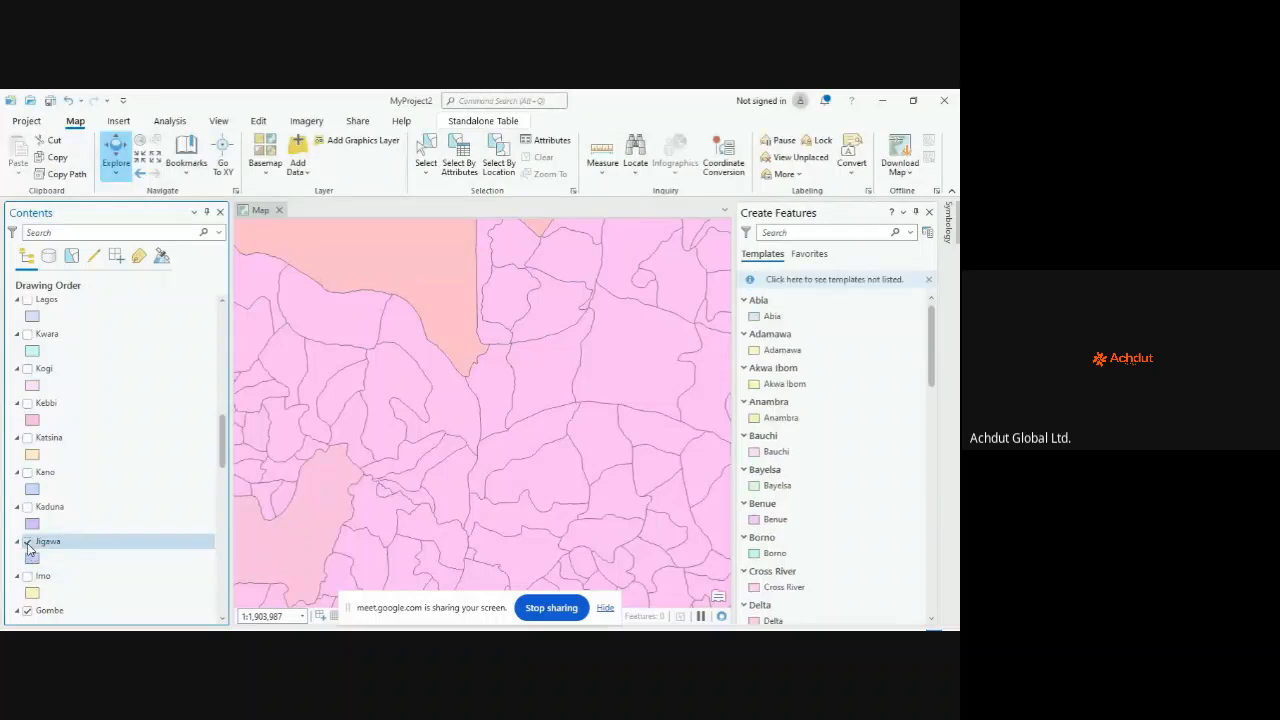
pyautogui.click(28, 541)
# Step: Turn off the visibility of the Gombe, Federal Capital Territory, Enugu, Ekiti, Edo, Ebonyi and Delta layers
pyautogui.scroll(-3, 28, 545)
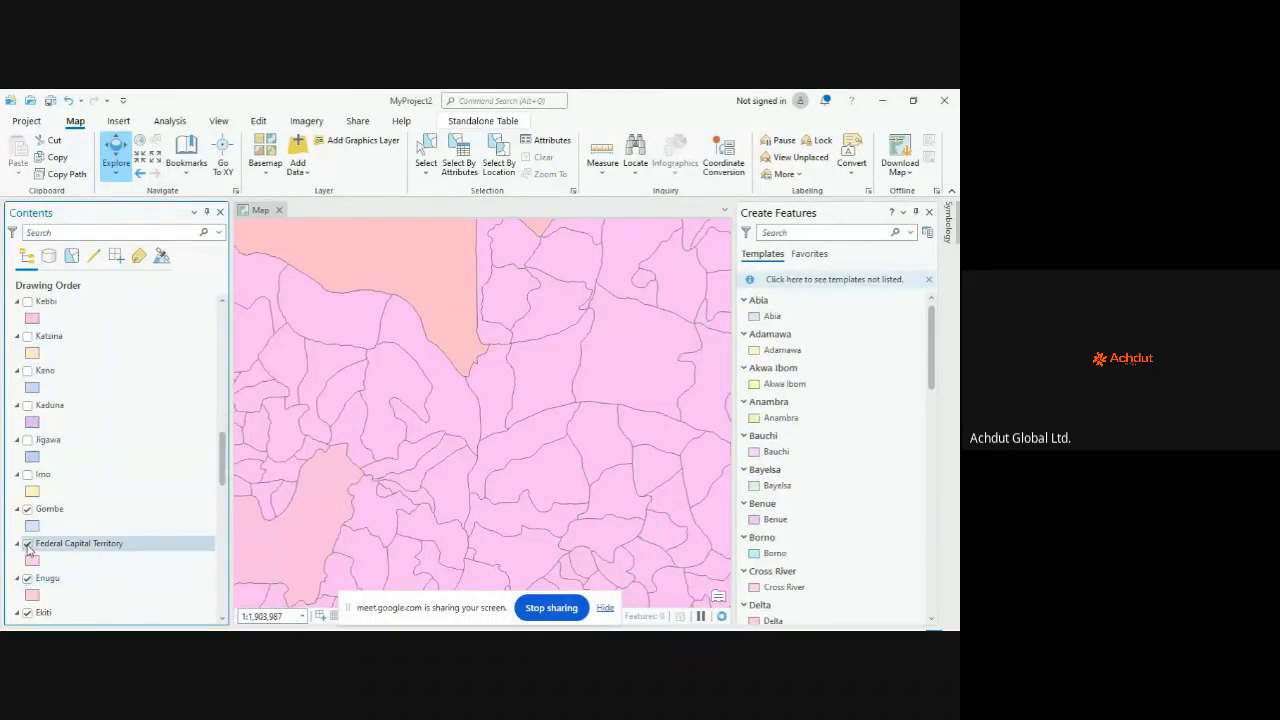
pyautogui.click(28, 545)
pyautogui.click(28, 509)
pyautogui.click(28, 578)
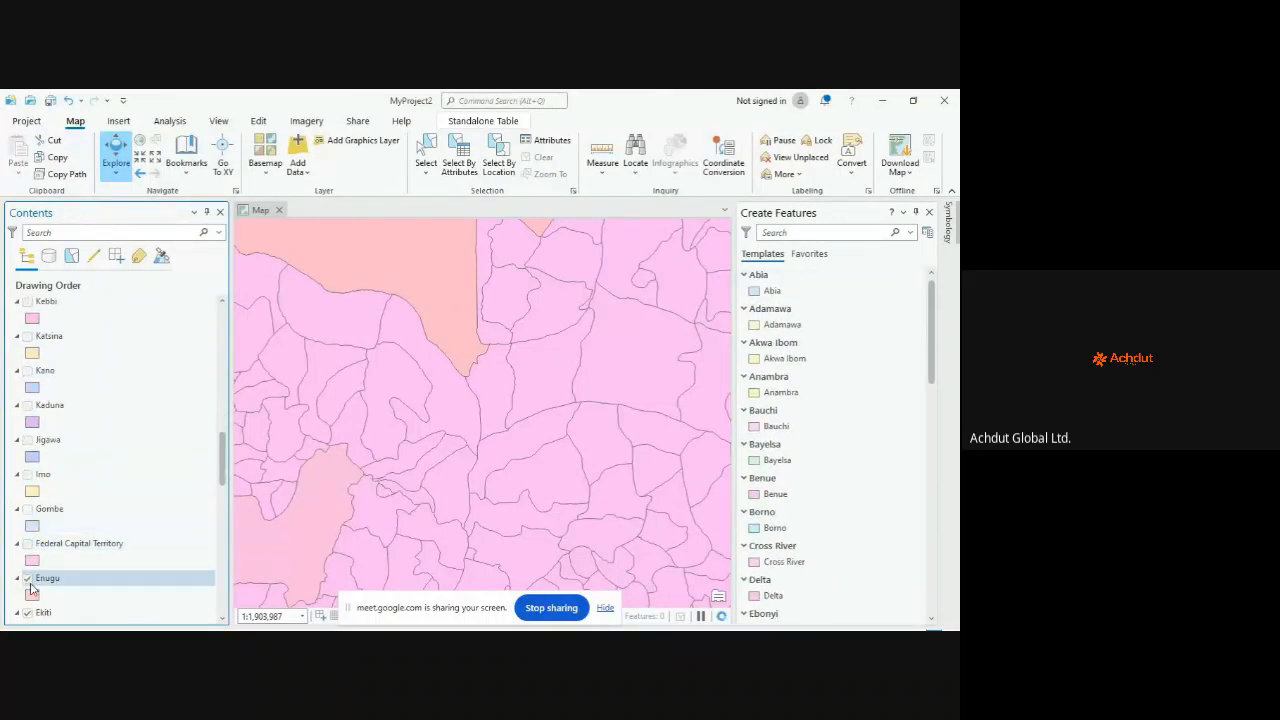
pyautogui.scroll(-4, 40, 515)
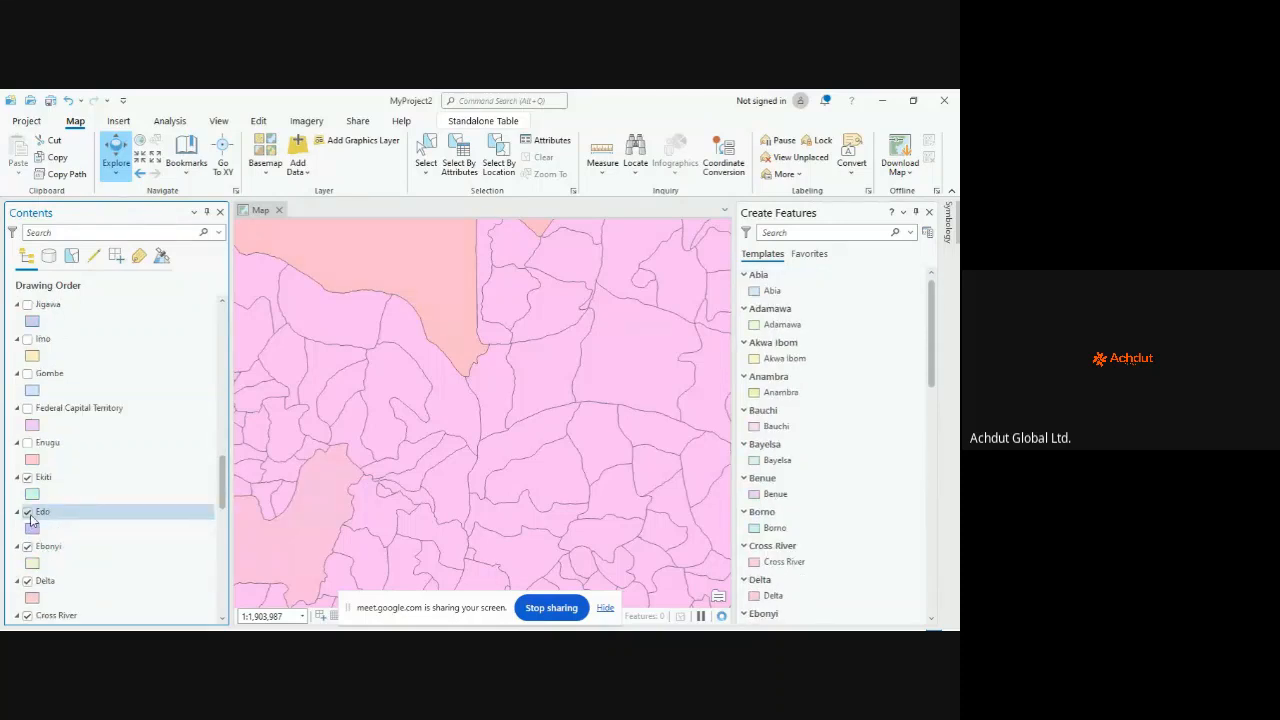
pyautogui.click(28, 477)
pyautogui.click(28, 546)
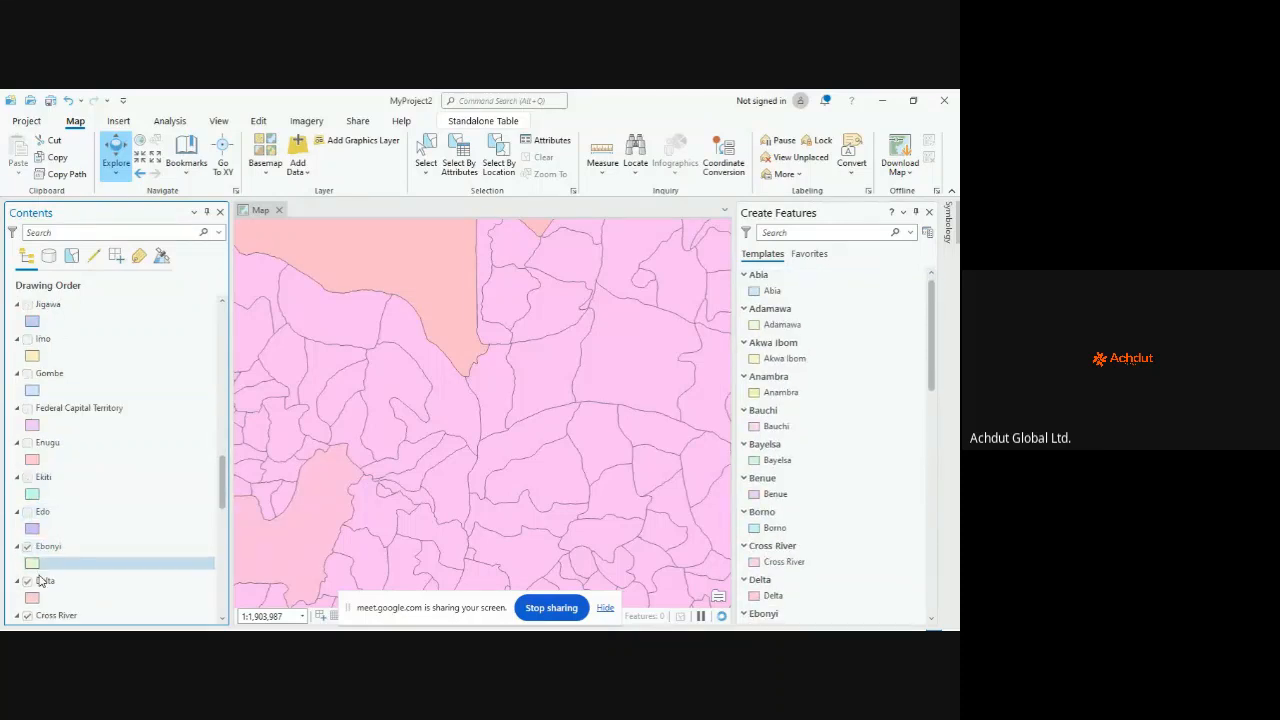
pyautogui.click(28, 582)
# Step: Turn off the visibility of the Cross River, Borno, Benue, Bayelsa, Bauchi and Anambra layers
pyautogui.scroll(-3, 29, 590)
pyautogui.click(27, 517)
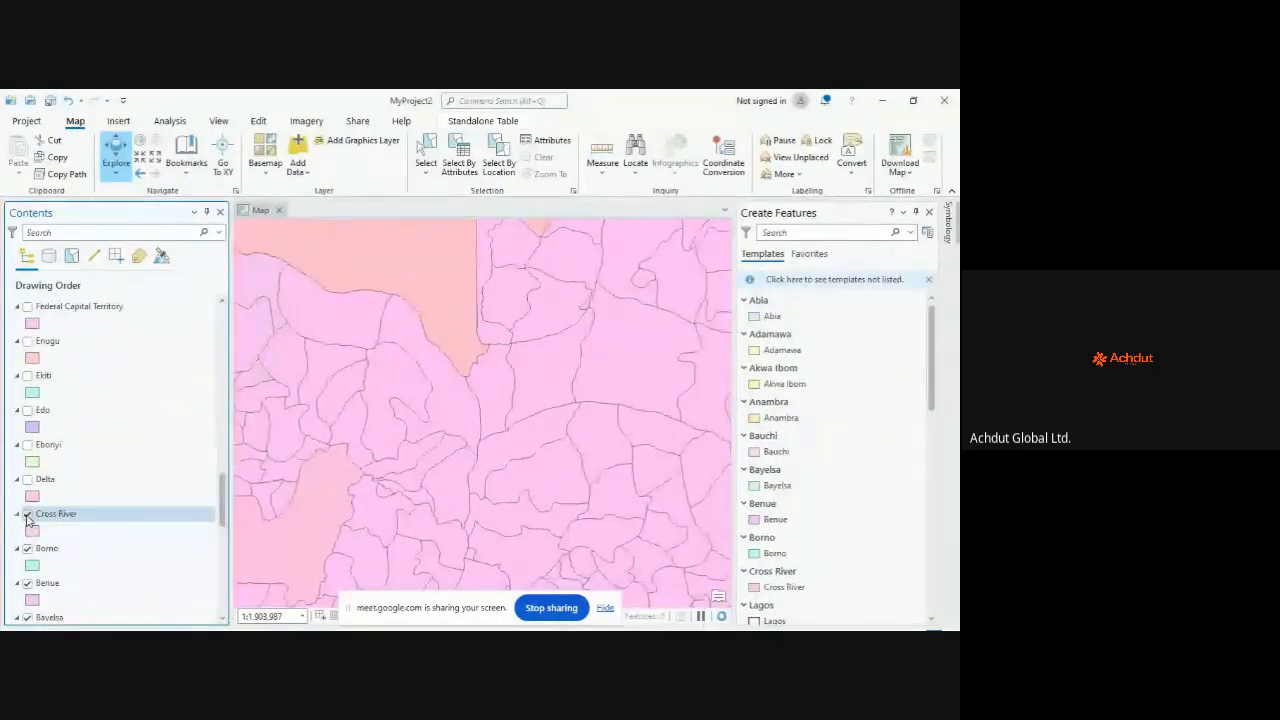
pyautogui.click(28, 548)
pyautogui.click(28, 582)
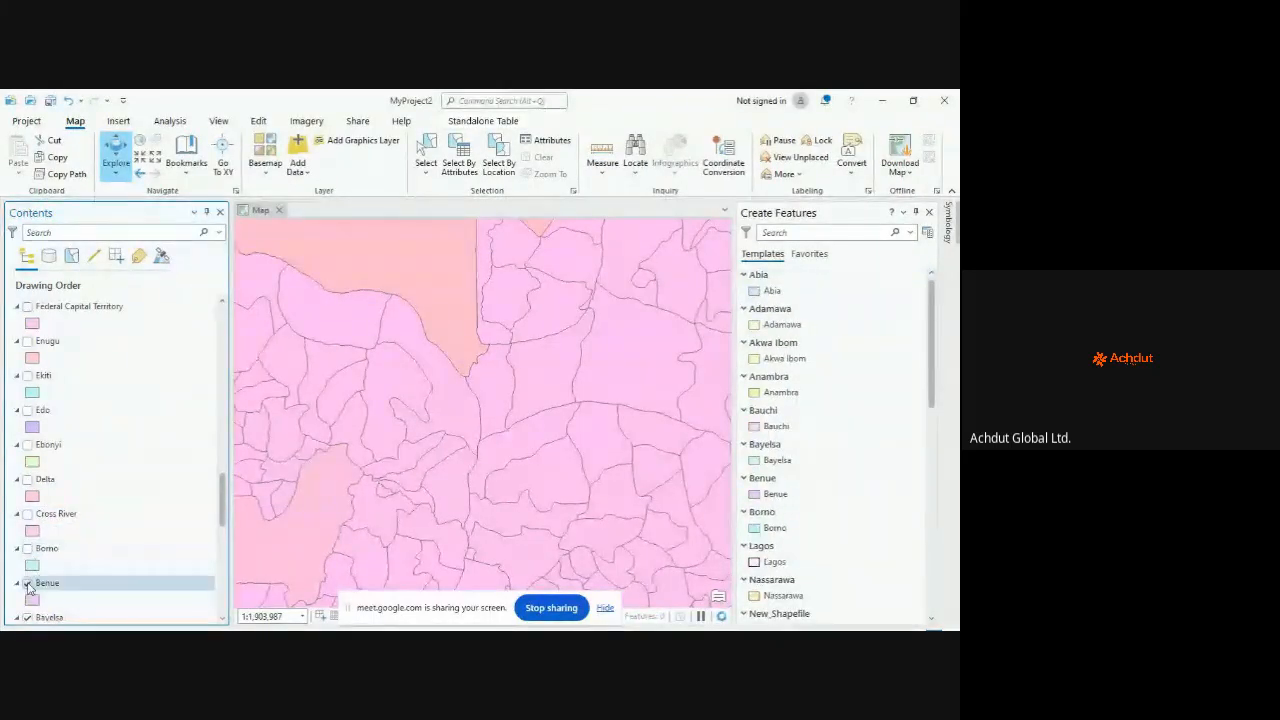
pyautogui.scroll(-3, 57, 503)
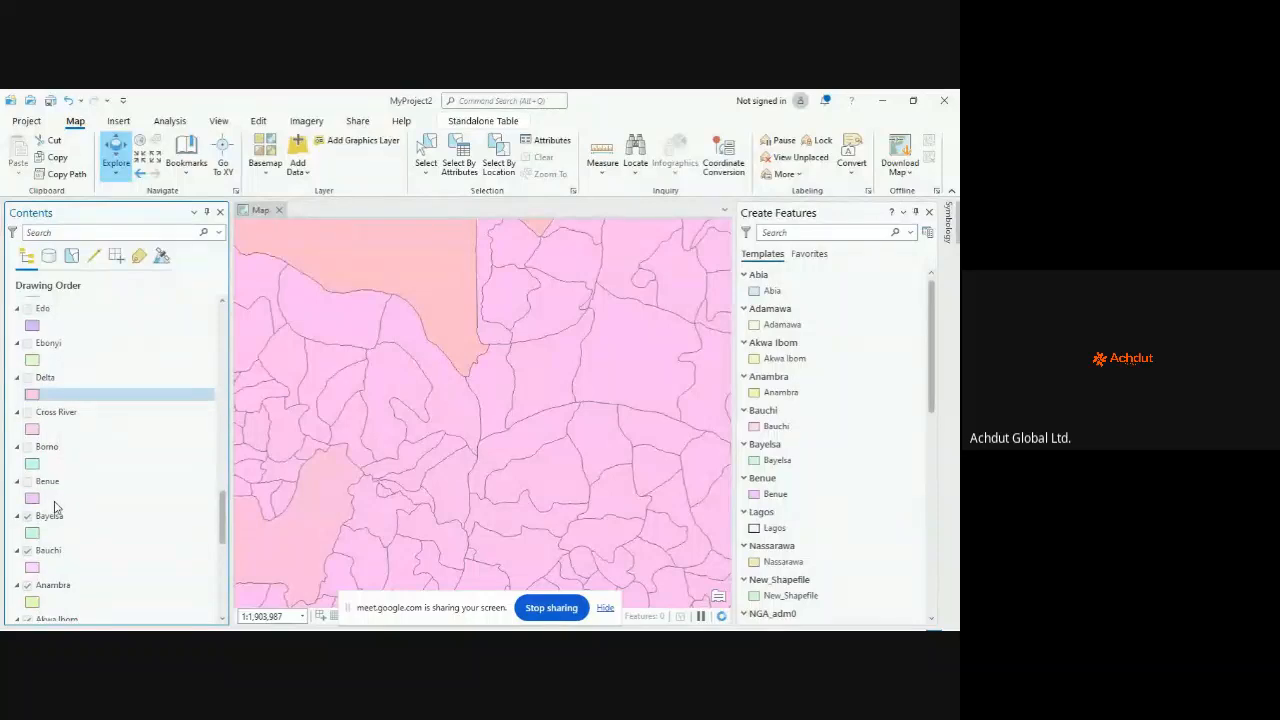
pyautogui.scroll(-1, 56, 508)
pyautogui.click(28, 482)
pyautogui.click(28, 517)
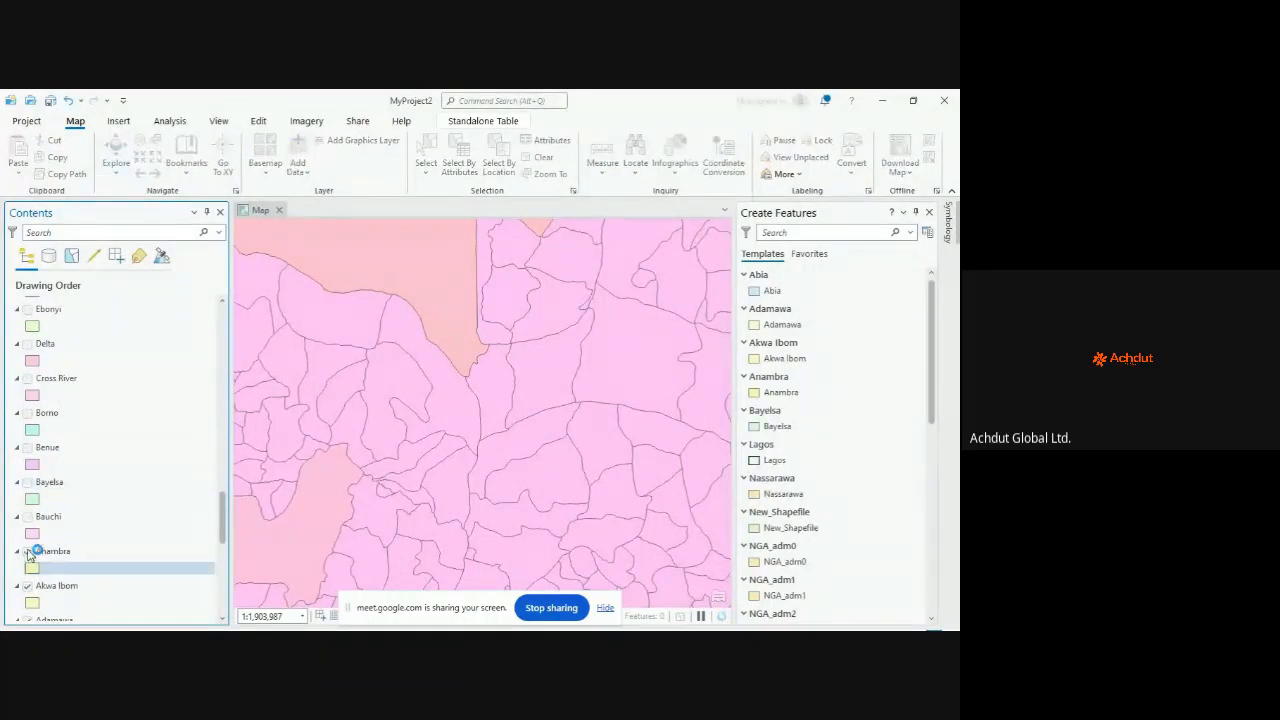
pyautogui.click(28, 551)
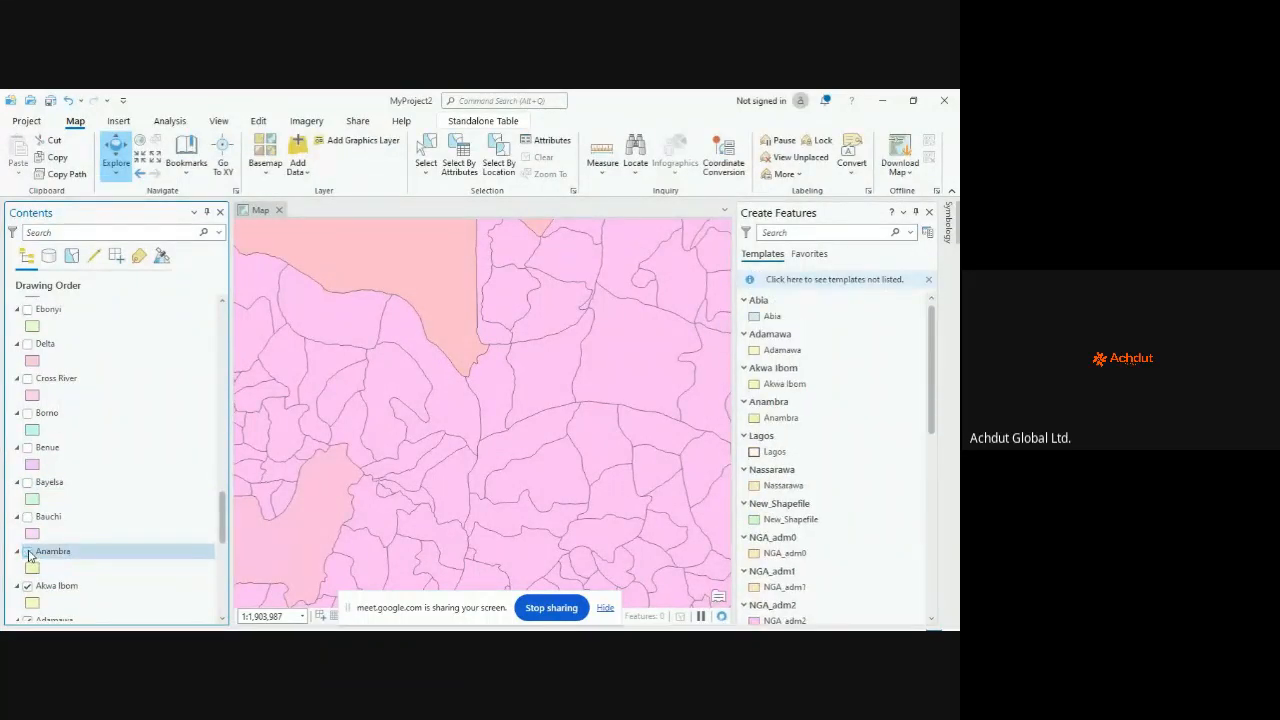
# Step: Turn off the visibility of the Akwa Ibom and Adamawa layers
pyautogui.click(28, 586)
pyautogui.click(29, 588)
pyautogui.scroll(-1, 31, 596)
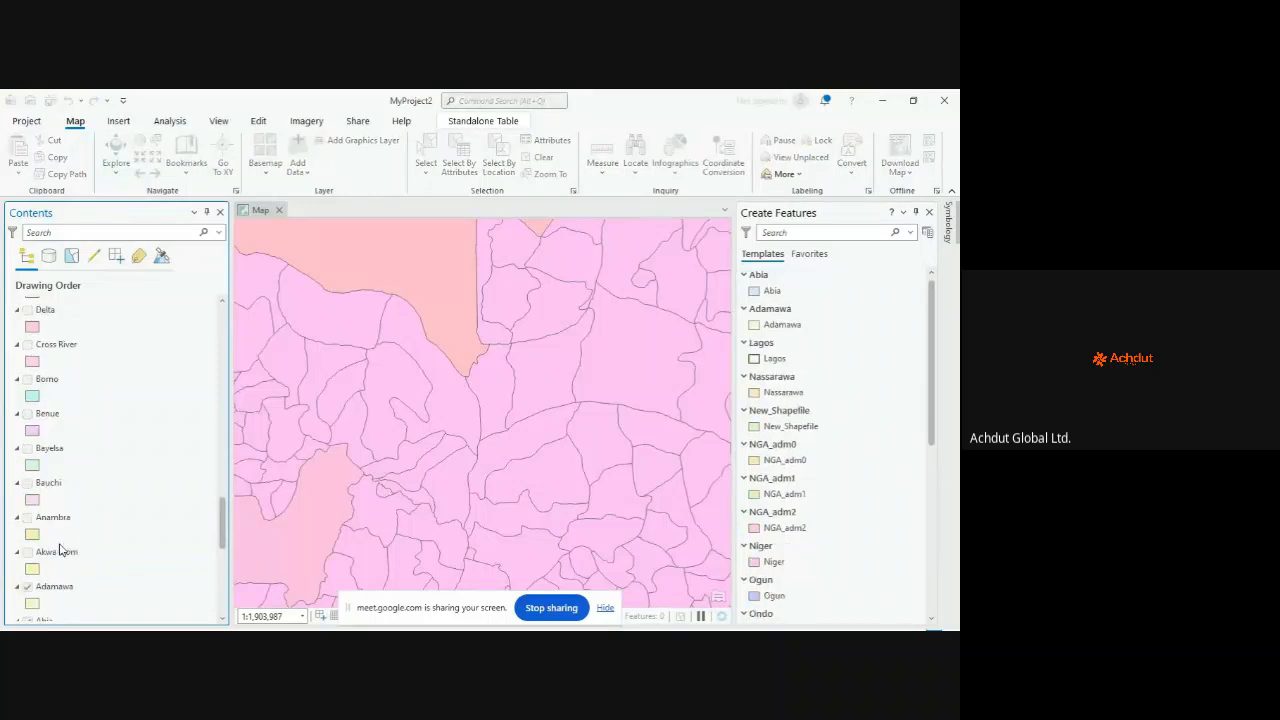
pyautogui.click(31, 590)
pyautogui.click(28, 588)
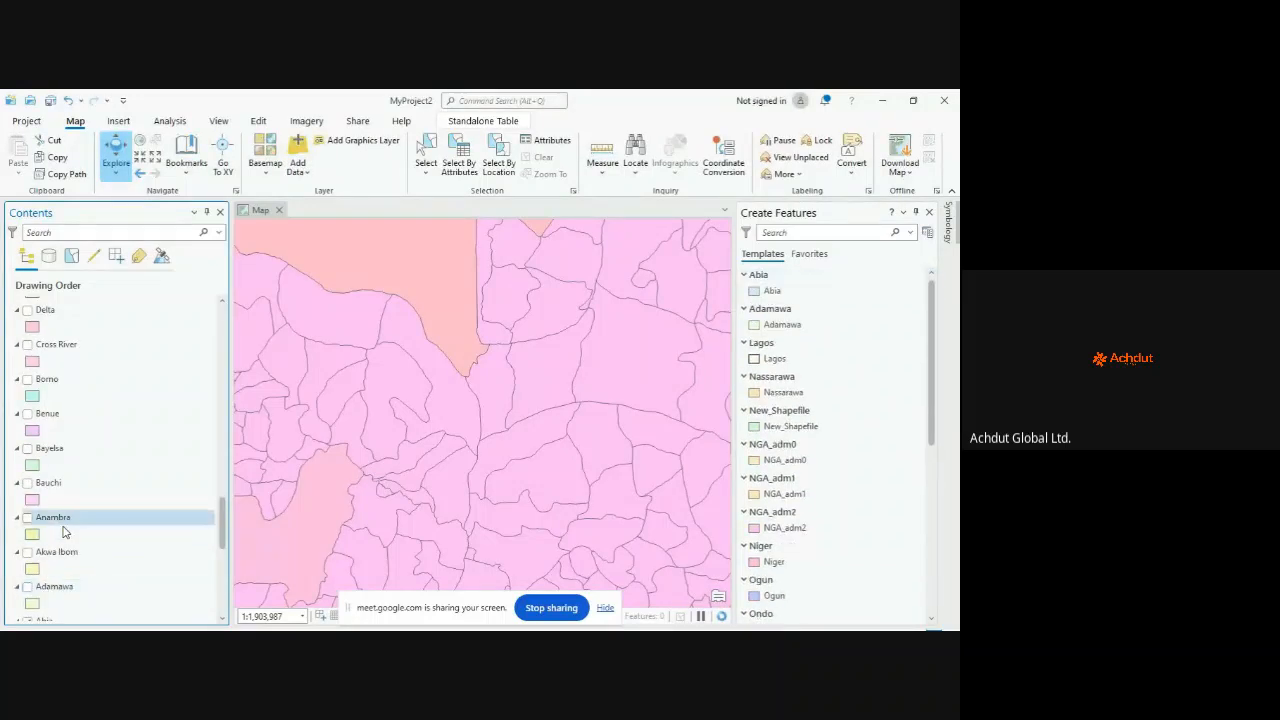
# Step: Turn off the Unilag.jpg image, the Lagos layer directly above it, New_Shapefile and Abia near the end of the drawing order
pyautogui.scroll(-10, 64, 533)
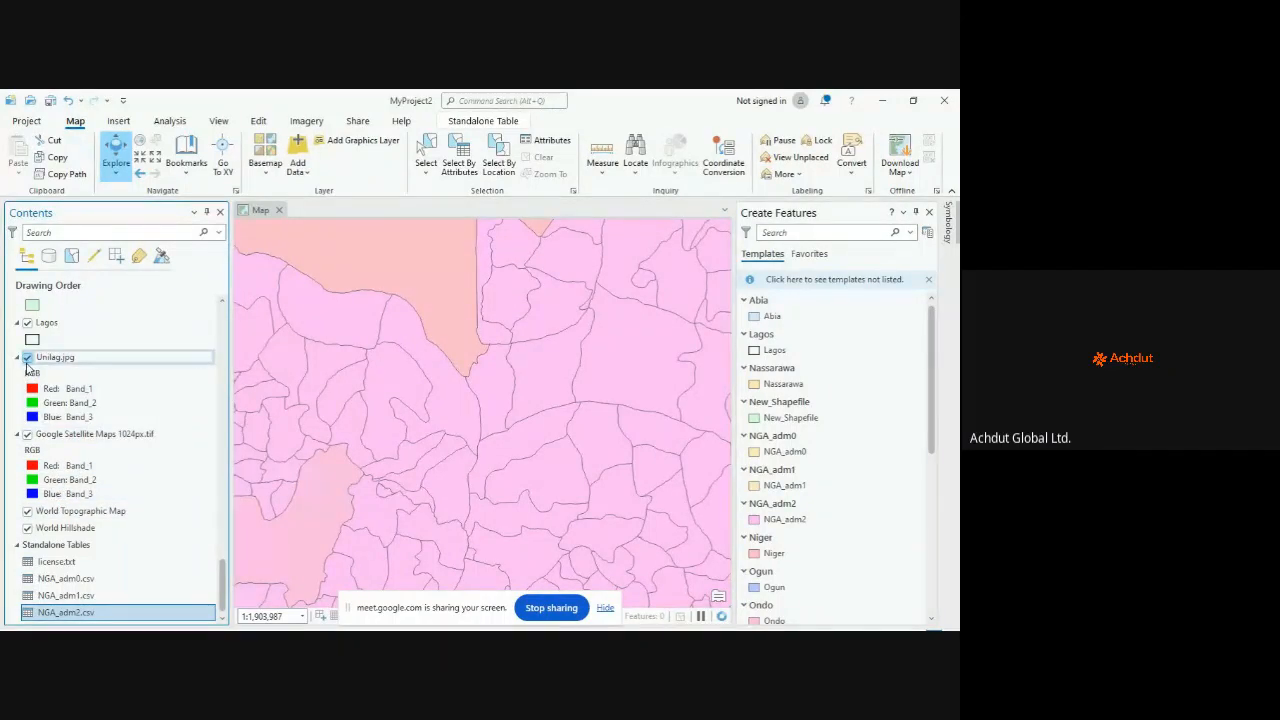
pyautogui.click(27, 360)
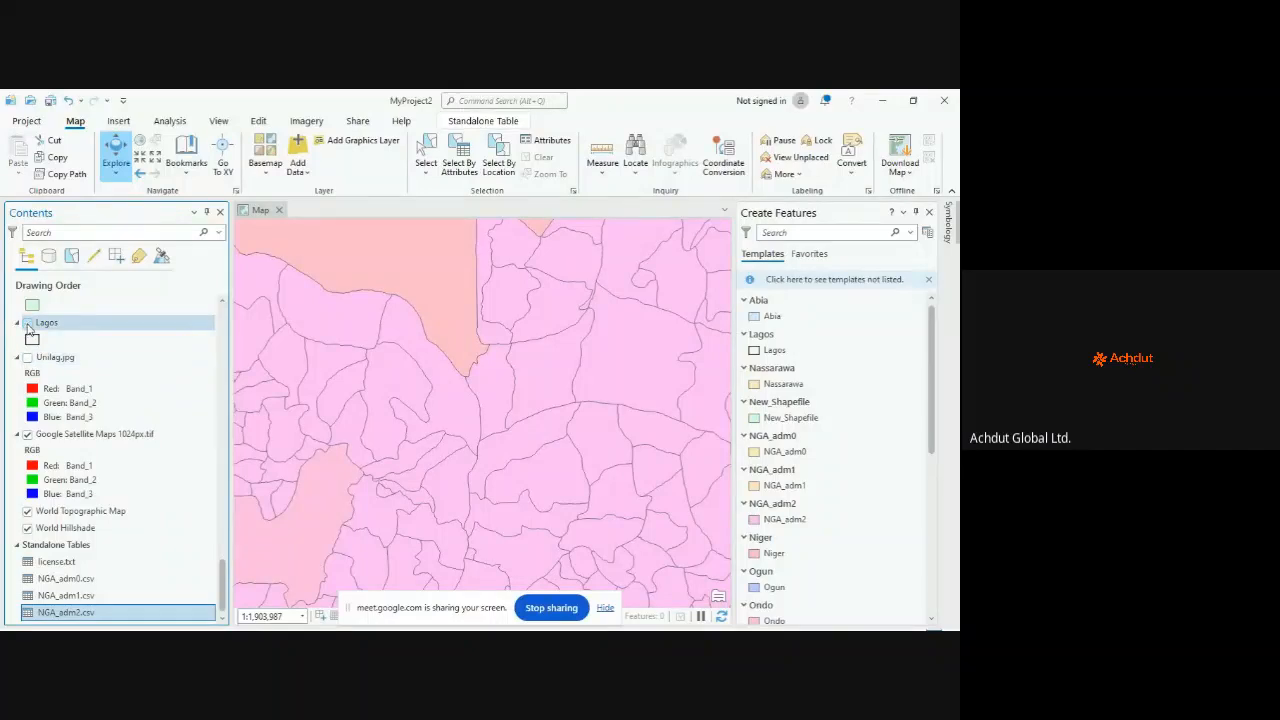
pyautogui.click(28, 323)
pyautogui.scroll(4, 90, 420)
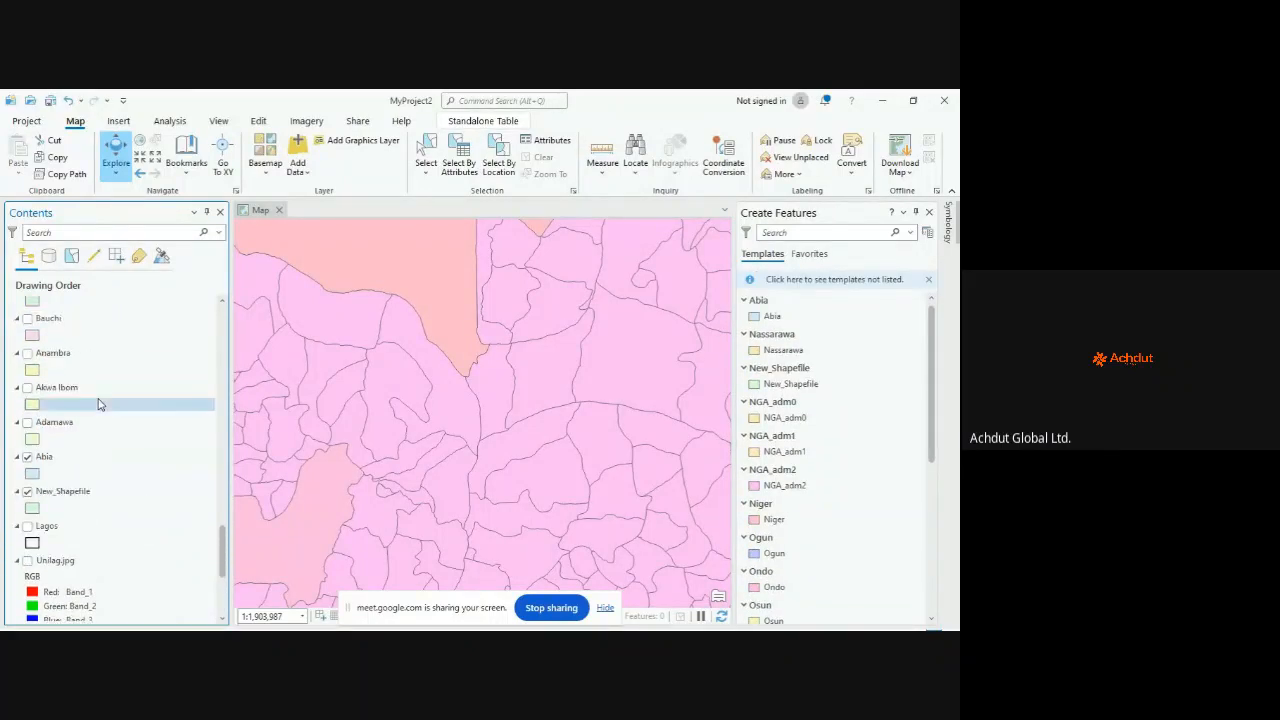
pyautogui.click(28, 492)
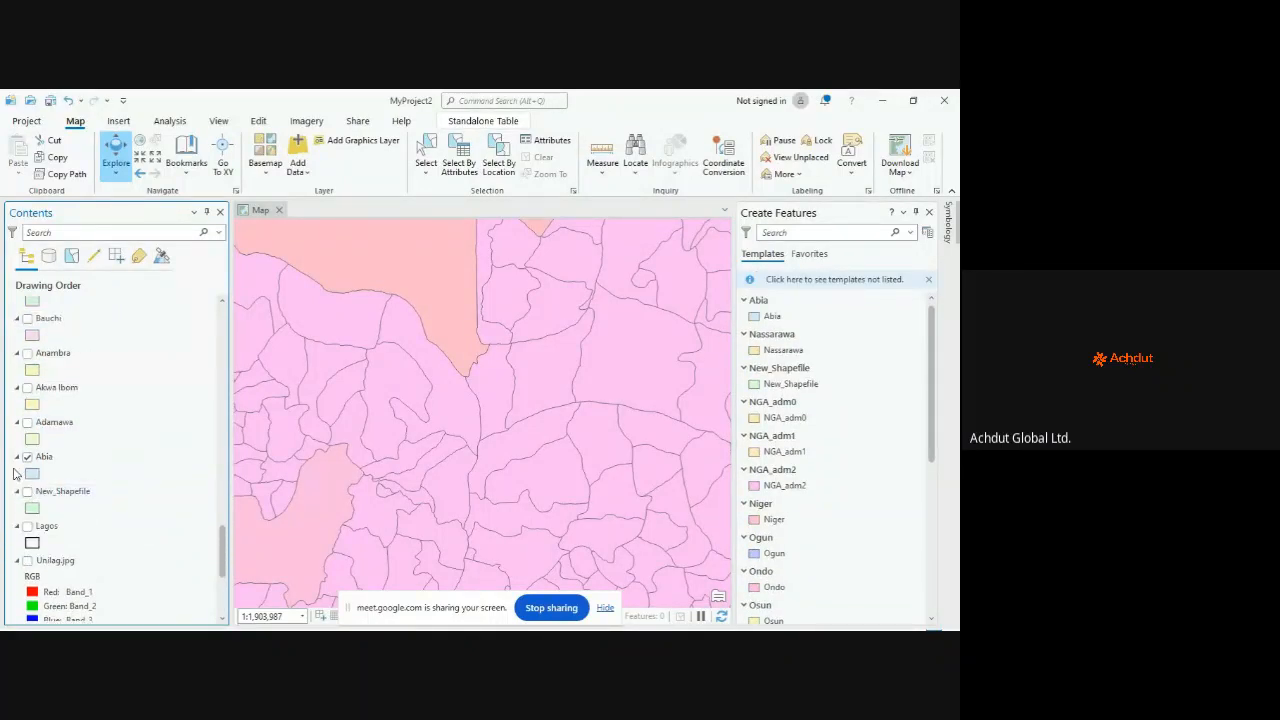
pyautogui.click(28, 457)
# Step: Turn off the Nassarawa, NGA_adm0 and Niger layers, leaving NGA_adm1 and NGA_adm2 on
pyautogui.scroll(4, 94, 449)
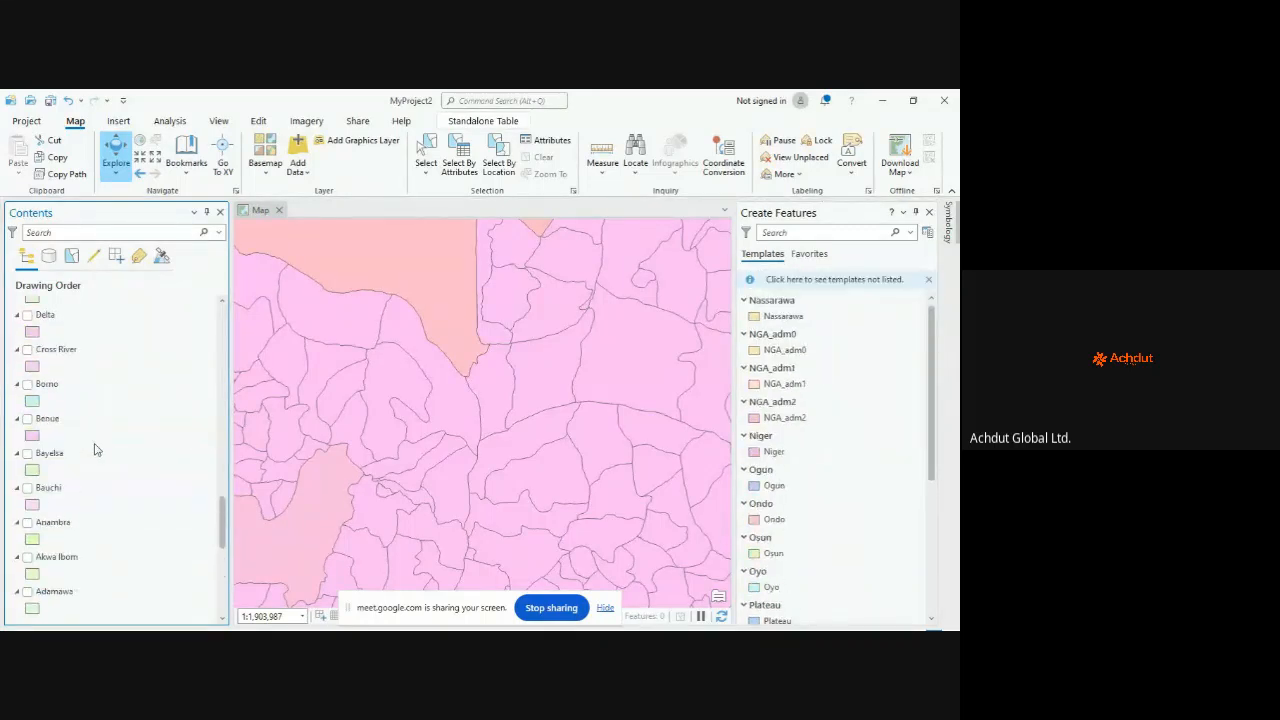
pyautogui.scroll(5, 94, 456)
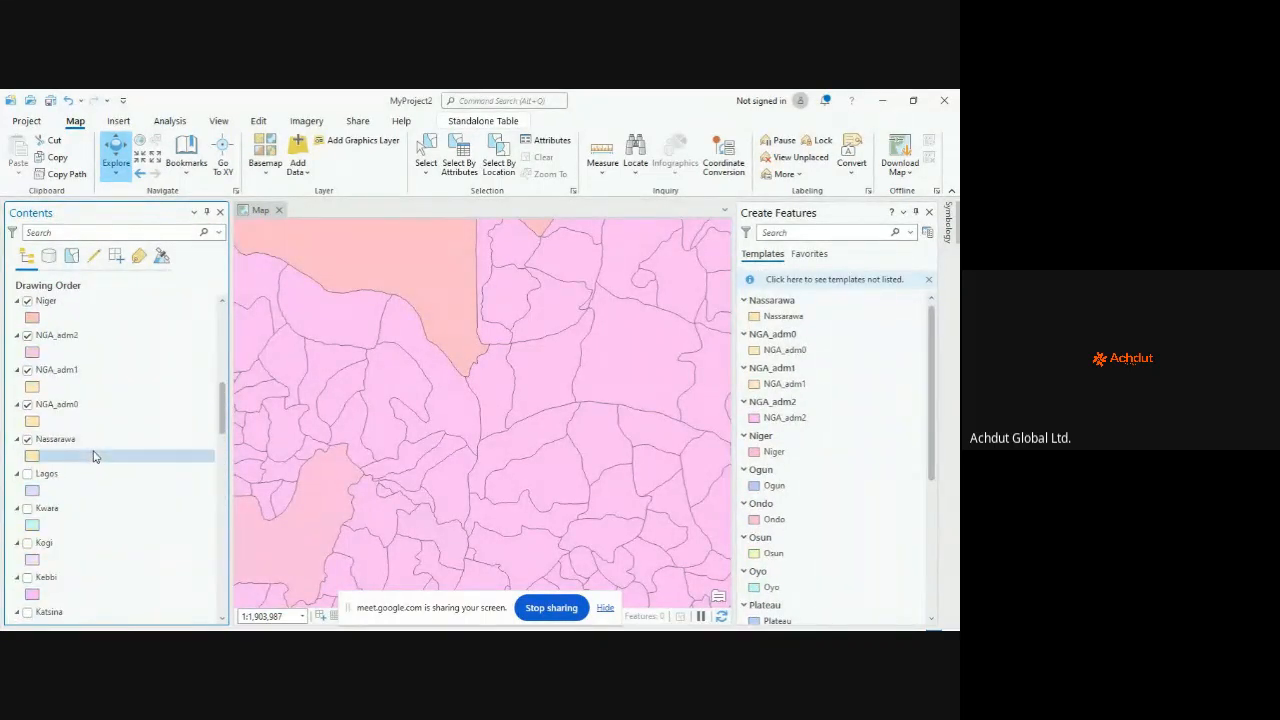
pyautogui.click(53, 445)
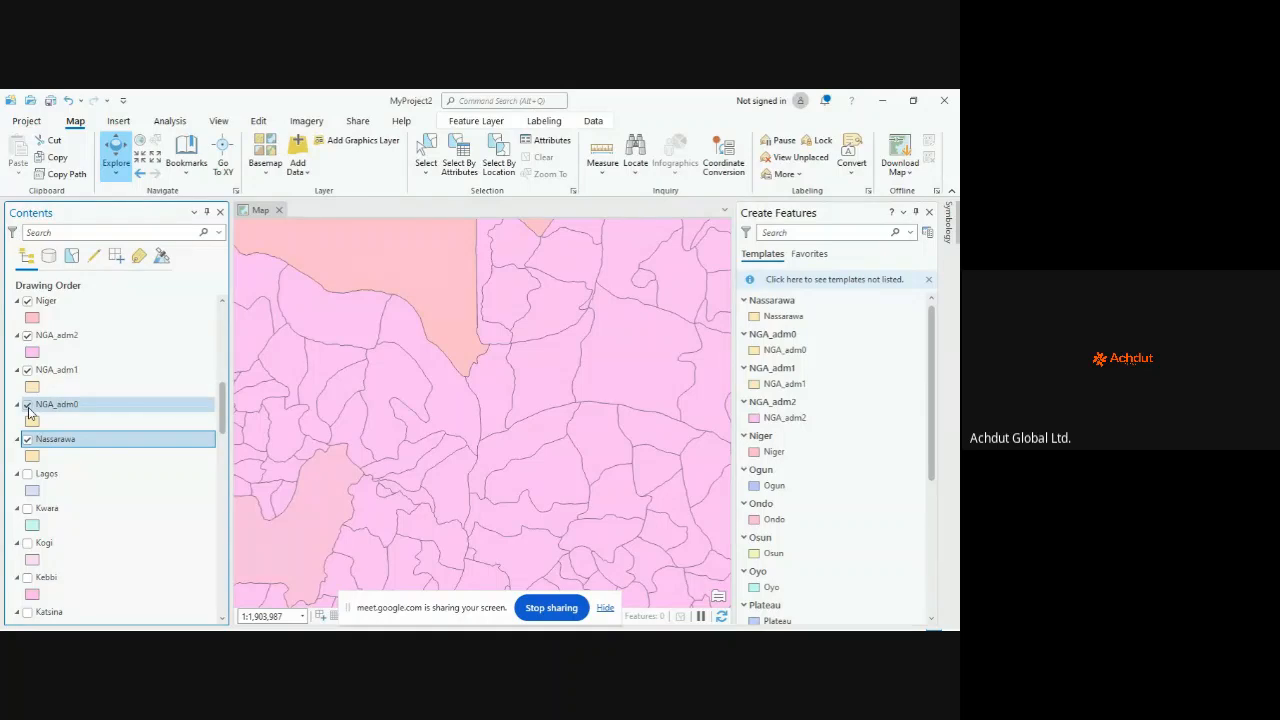
pyautogui.click(27, 405)
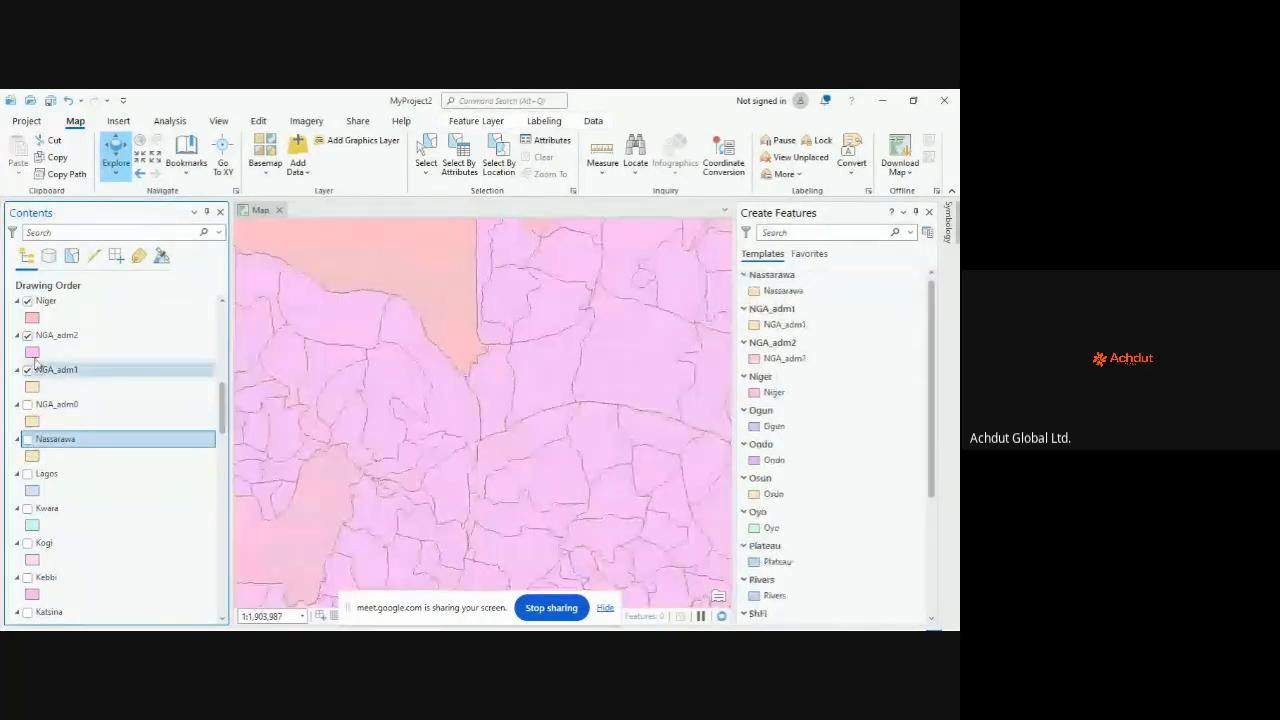
pyautogui.click(29, 303)
# Step: Turn off the visibility of the Ondo, Osun, Oyo, Plateau, Rivers and ShFI layers
pyautogui.scroll(3, 30, 340)
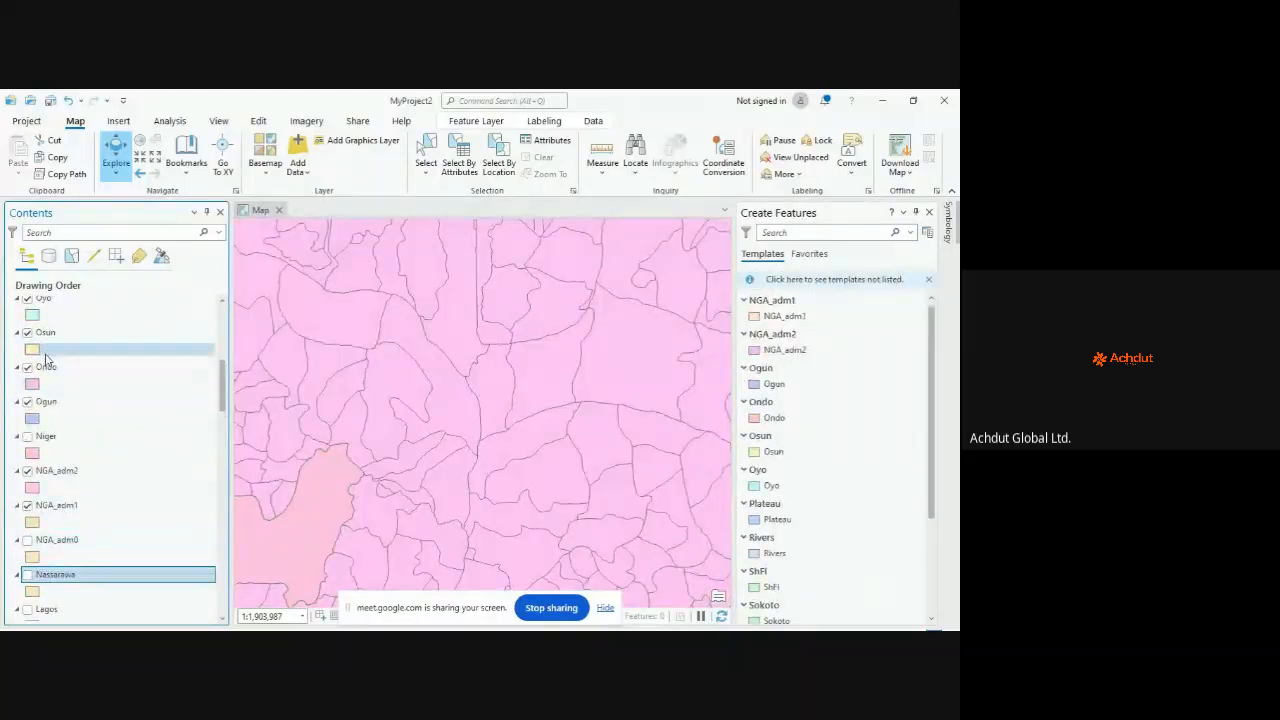
pyautogui.click(27, 368)
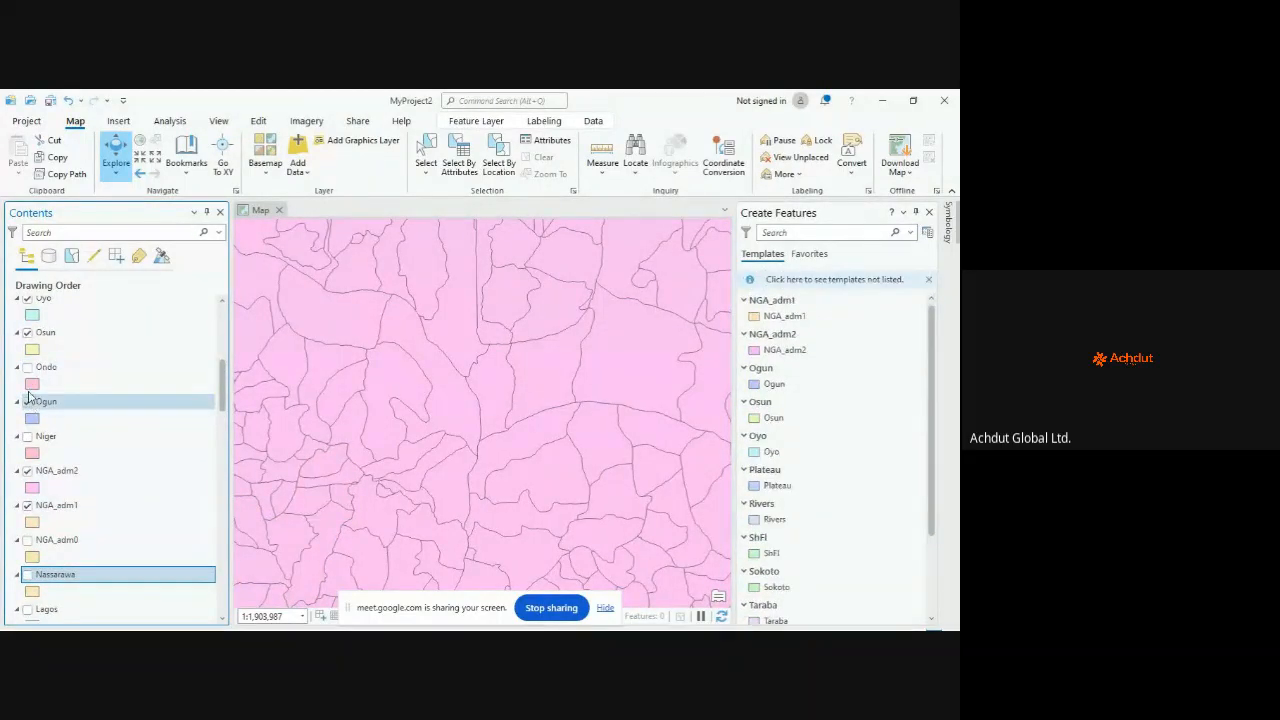
pyautogui.click(27, 332)
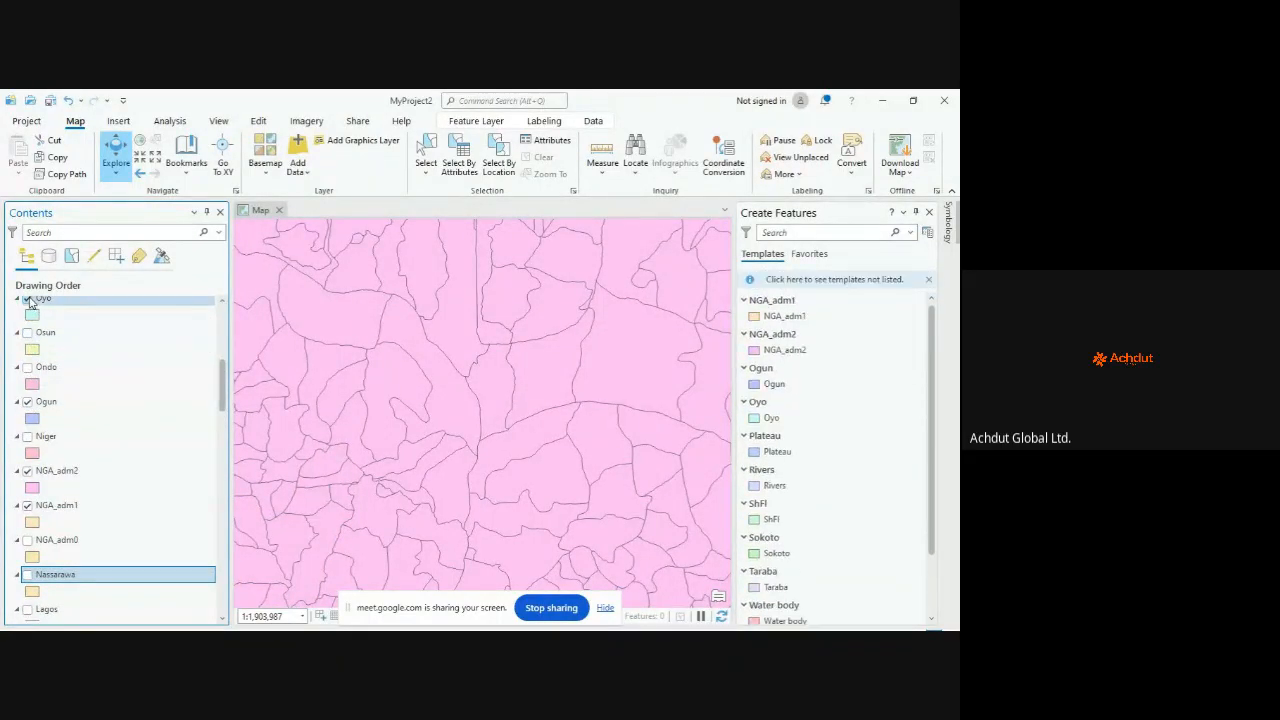
pyautogui.scroll(2, 26, 340)
pyautogui.click(27, 366)
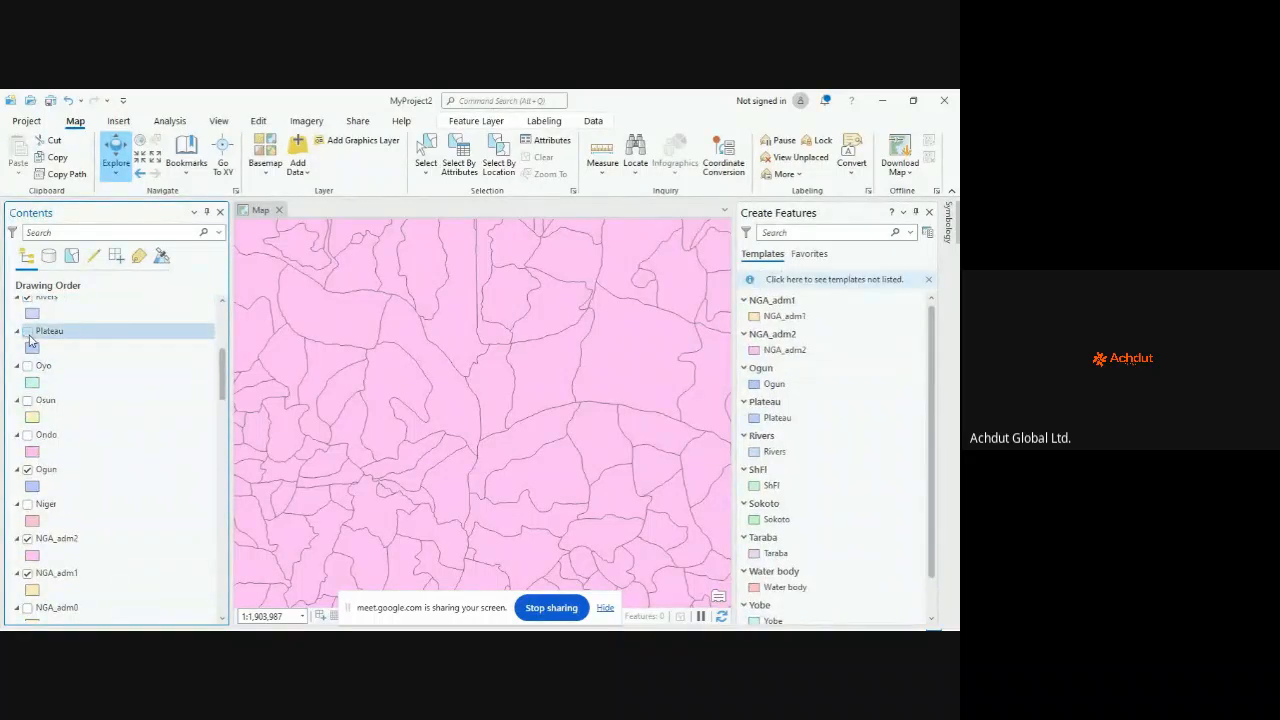
pyautogui.scroll(2, 29, 338)
pyautogui.click(27, 365)
pyautogui.click(28, 331)
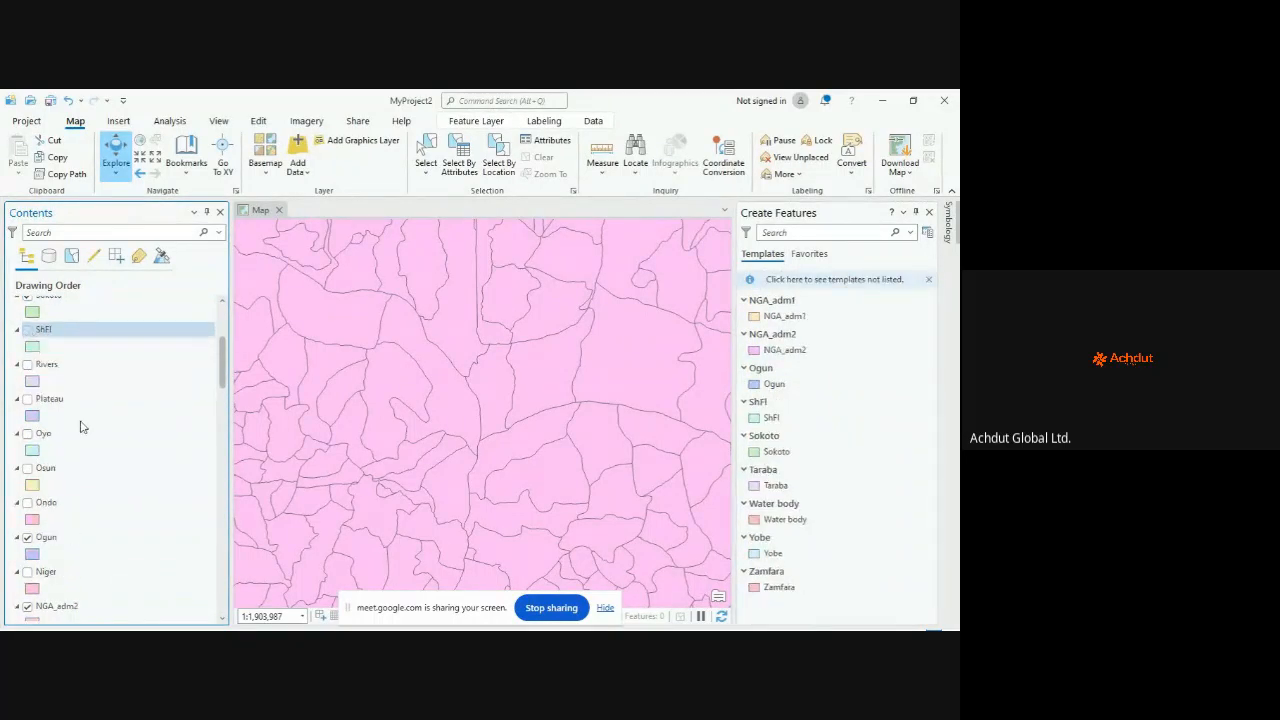
# Step: Turn off the visibility of the Taraba, Water body, Yobe and Zamfara layers
pyautogui.scroll(4, 83, 426)
pyautogui.click(28, 396)
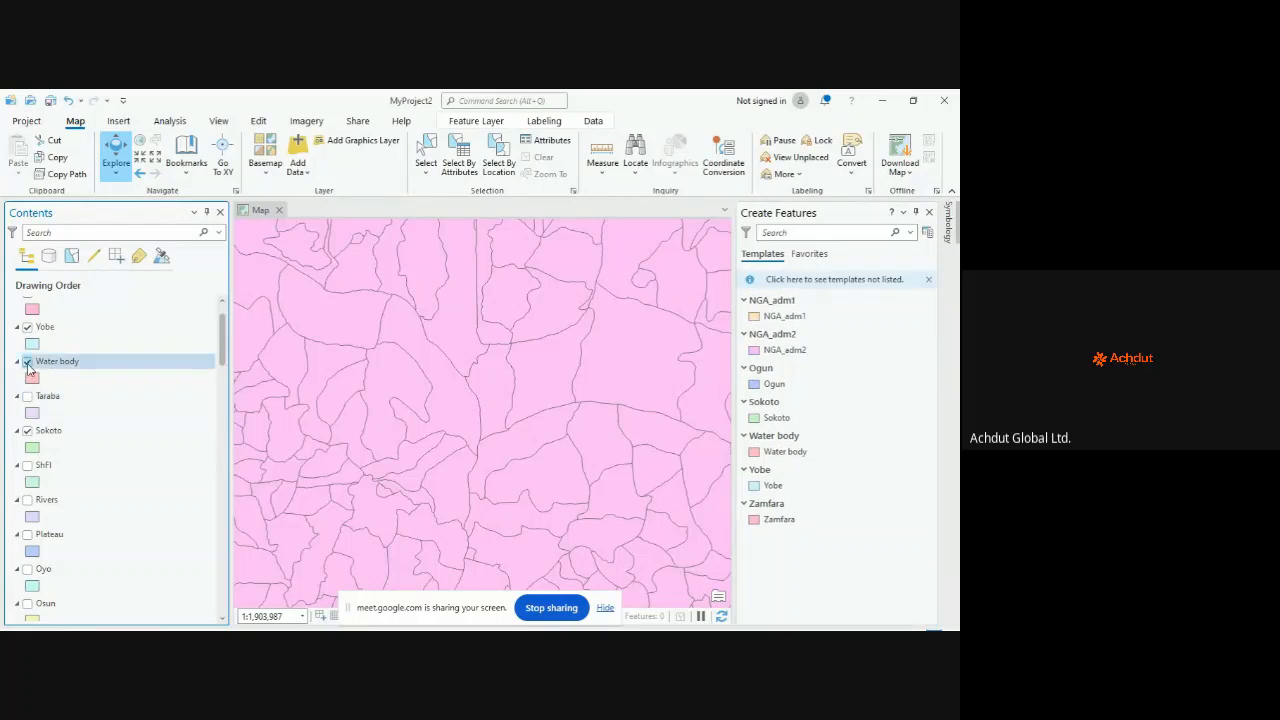
pyautogui.click(28, 361)
pyautogui.click(27, 327)
pyautogui.scroll(1, 29, 340)
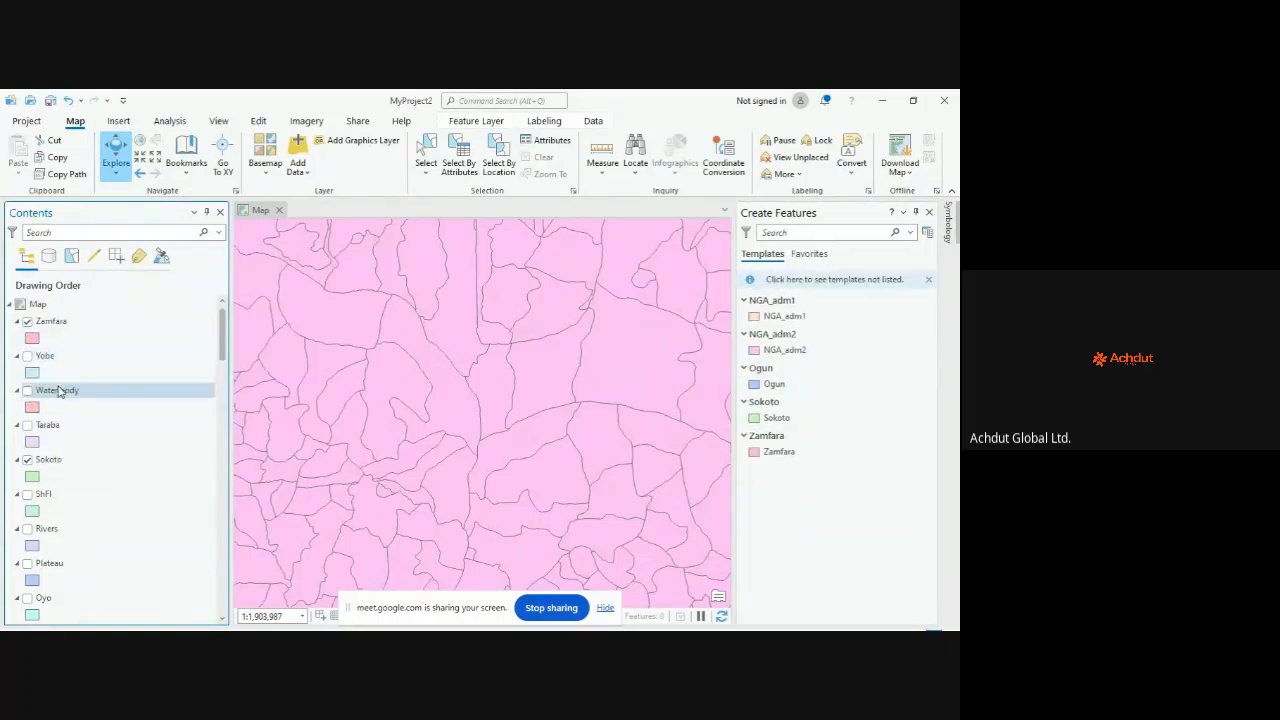
pyautogui.click(28, 321)
# Step: Turn off the Ogun and NGA_adm2 layers so that the NGA_adm1 state boundaries are displayed
pyautogui.scroll(-5, 103, 430)
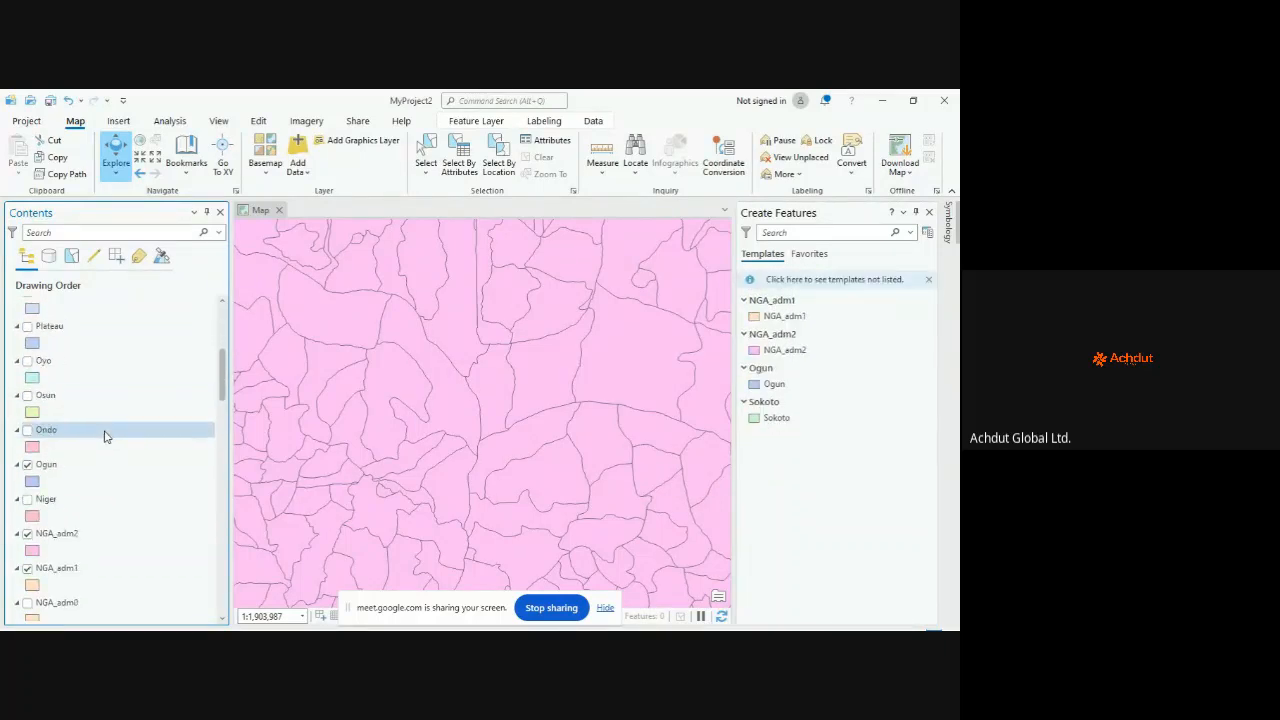
pyautogui.click(28, 396)
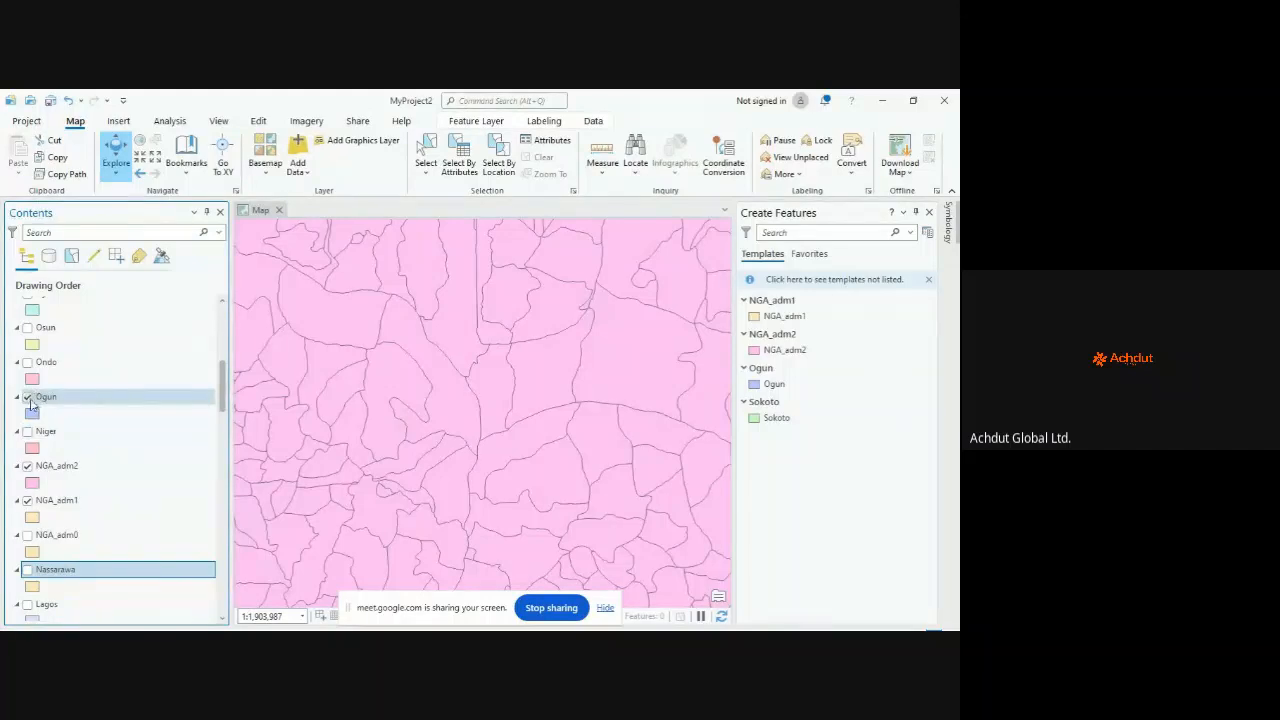
pyautogui.click(26, 467)
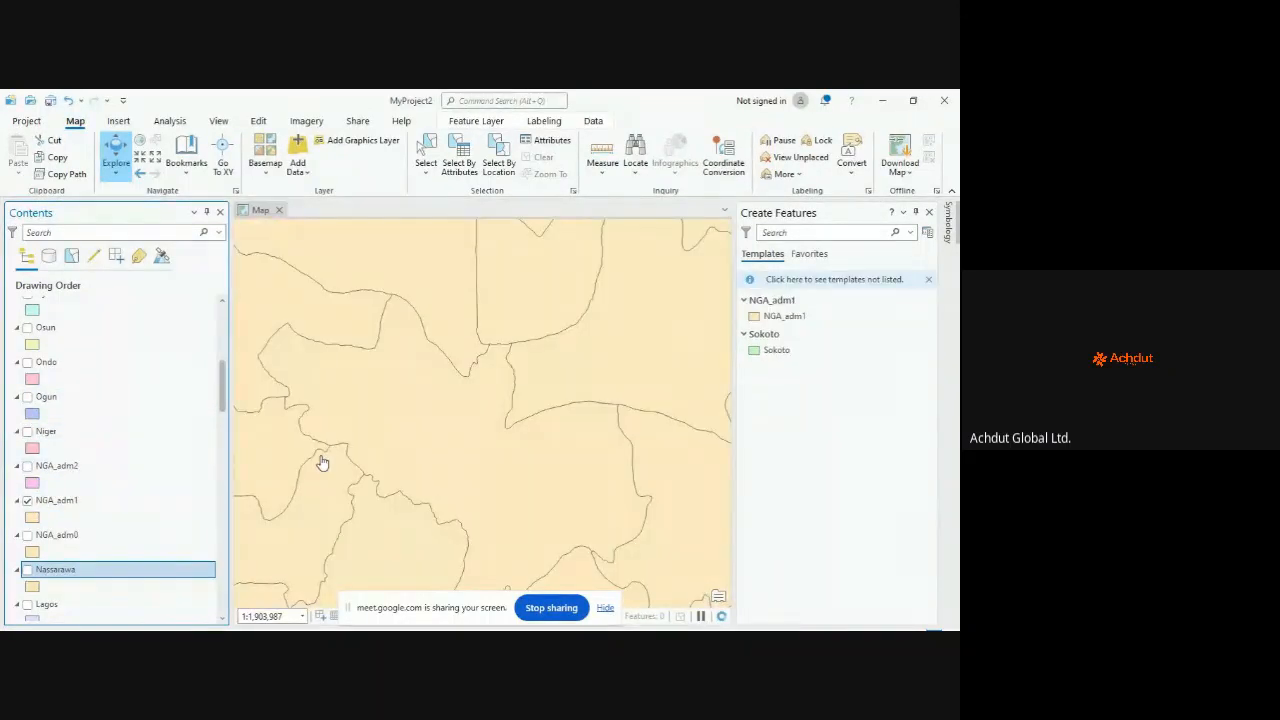
# Step: View the whole of Nigeria on the map and check the drawing order for layers that are still turned on
pyautogui.scroll(-5, 322, 462)
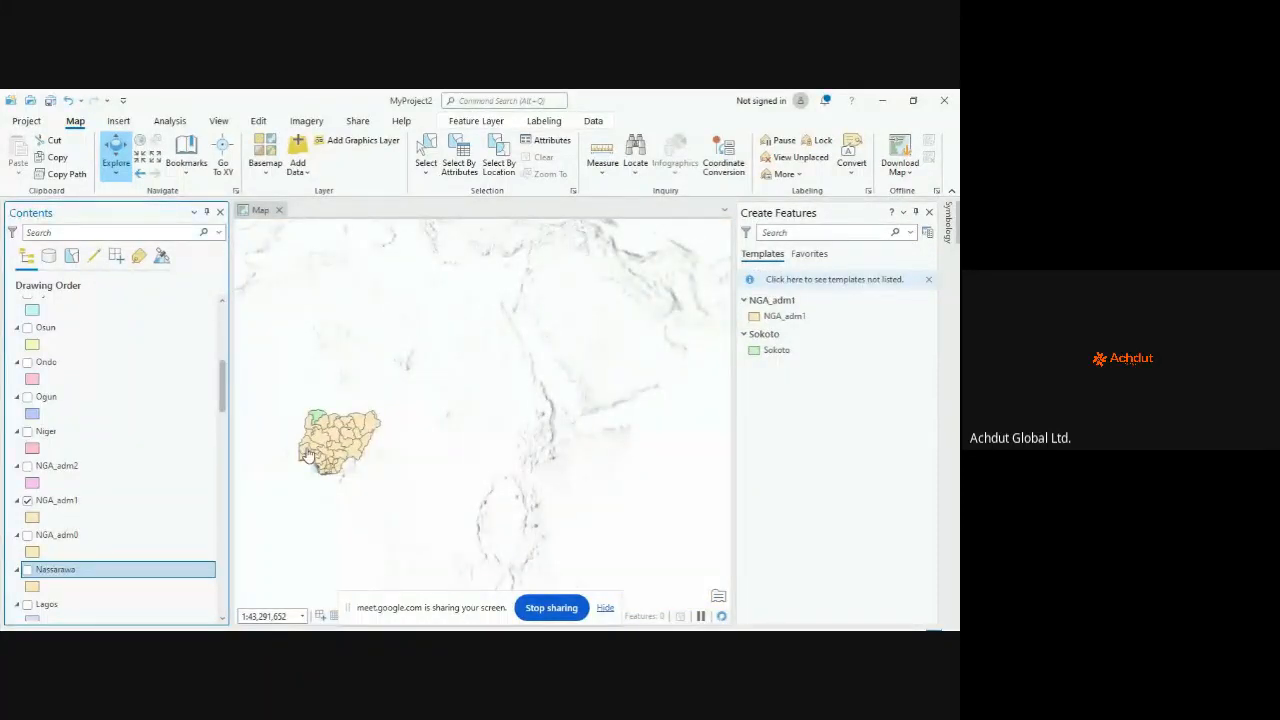
pyautogui.scroll(2, 310, 455)
pyautogui.scroll(-1, 90, 487)
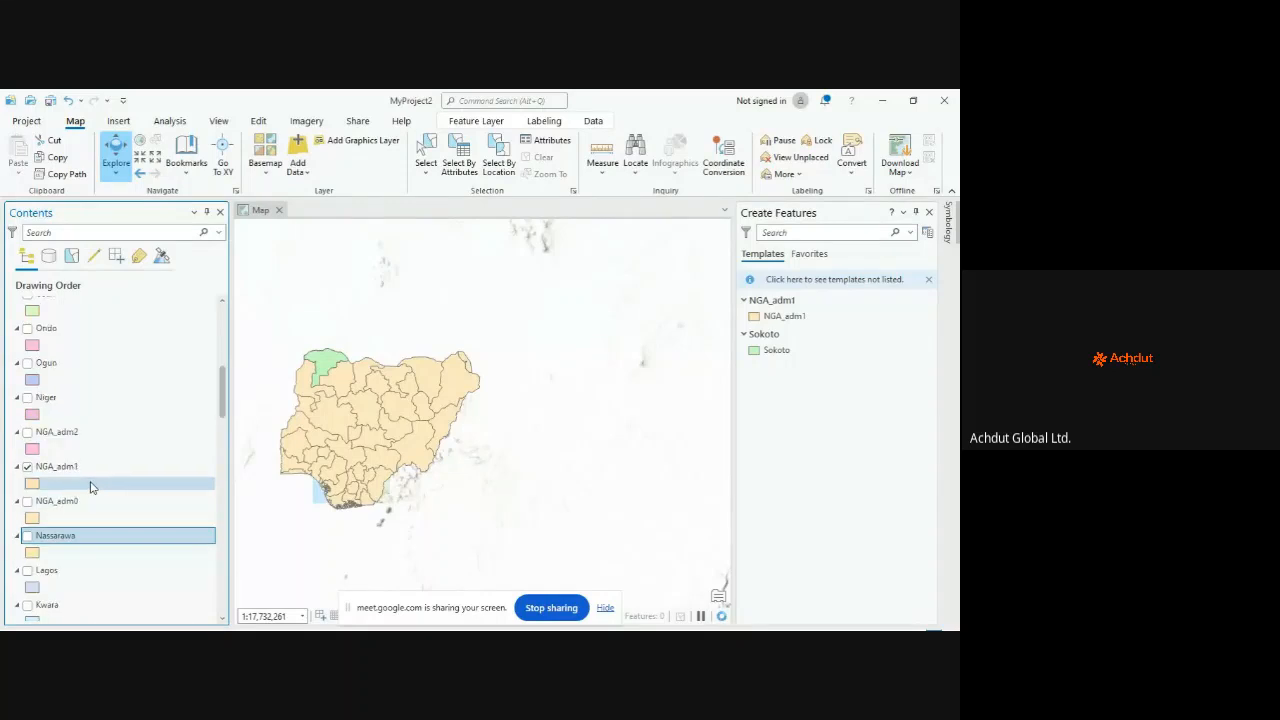
pyautogui.scroll(-8, 90, 487)
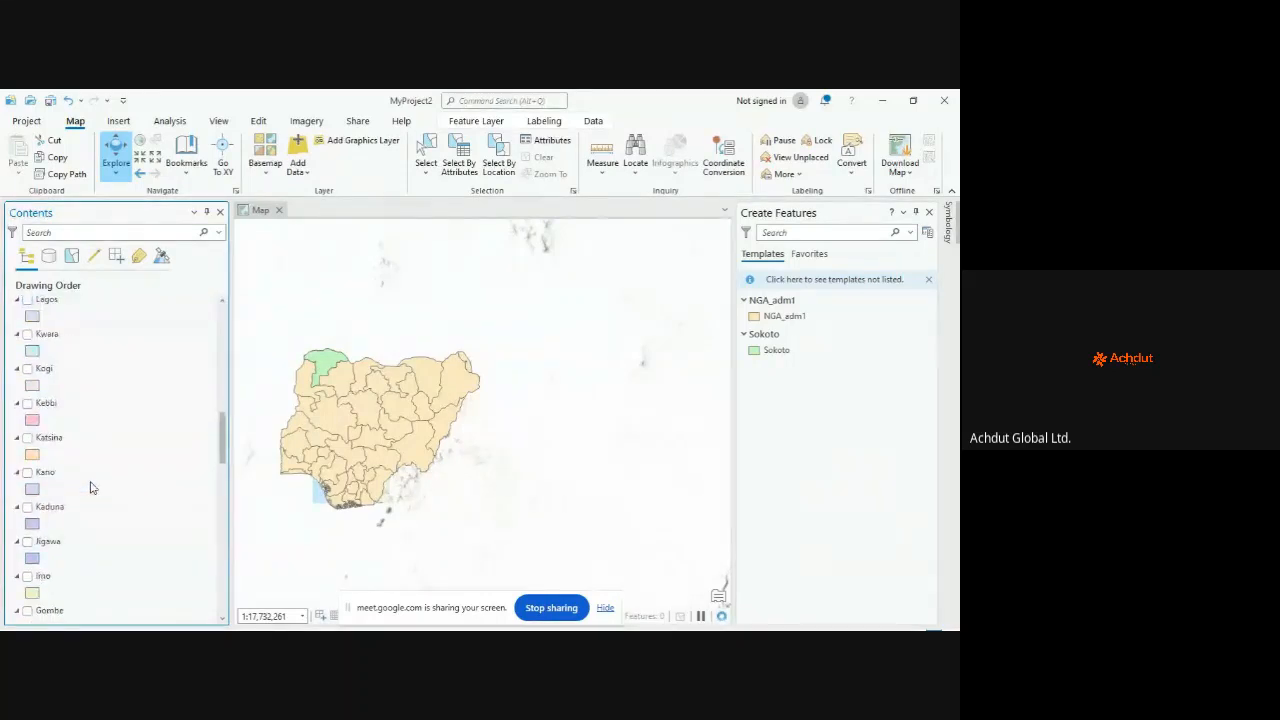
pyautogui.scroll(-10, 90, 487)
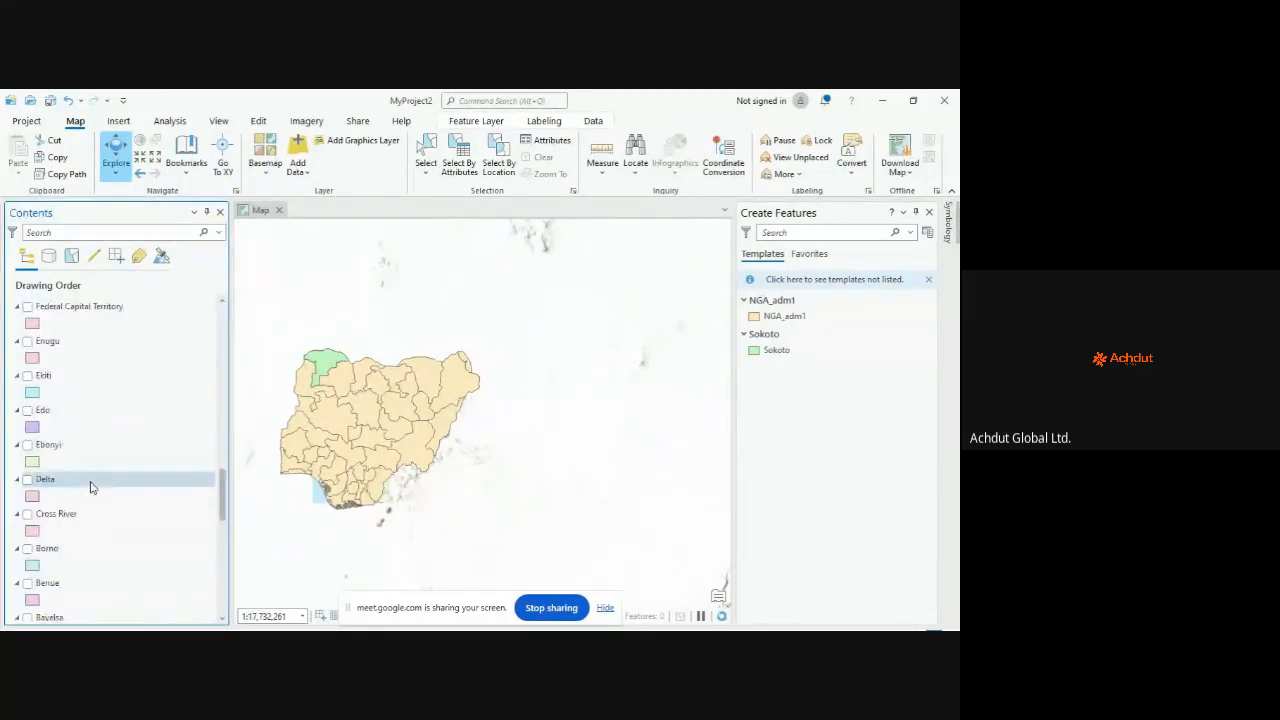
pyautogui.scroll(-10, 90, 487)
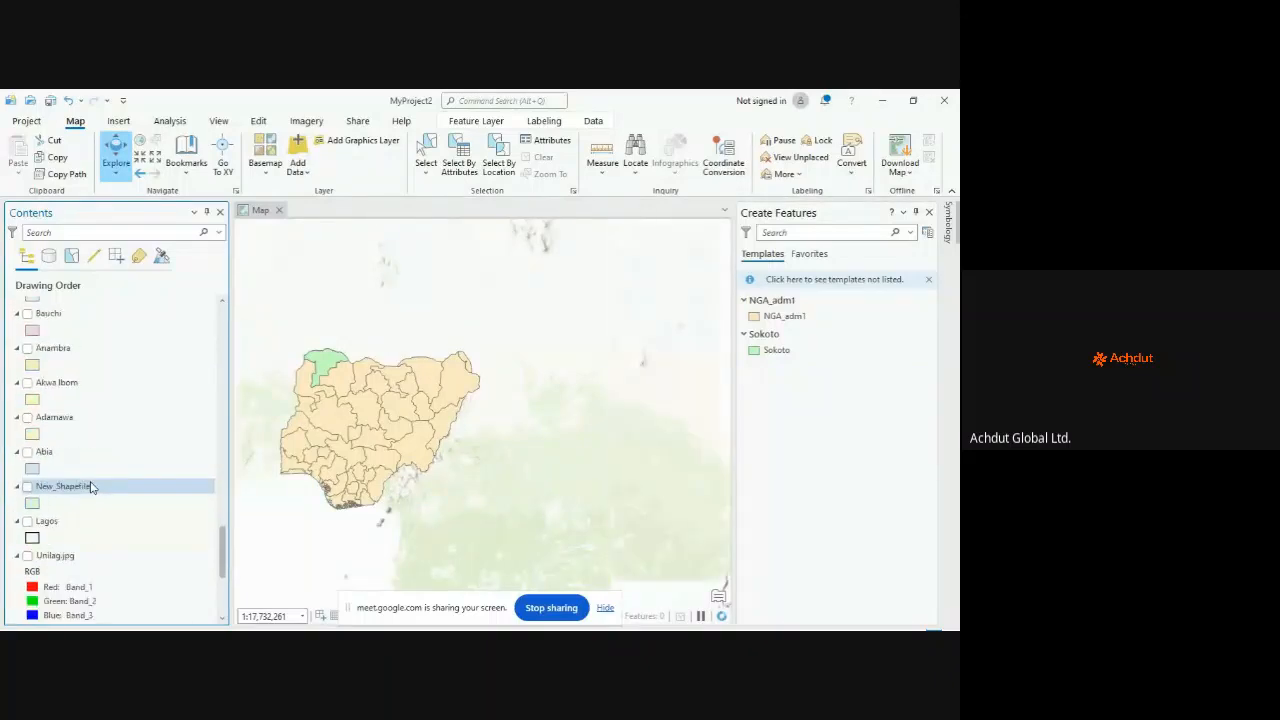
pyautogui.scroll(20, 100, 492)
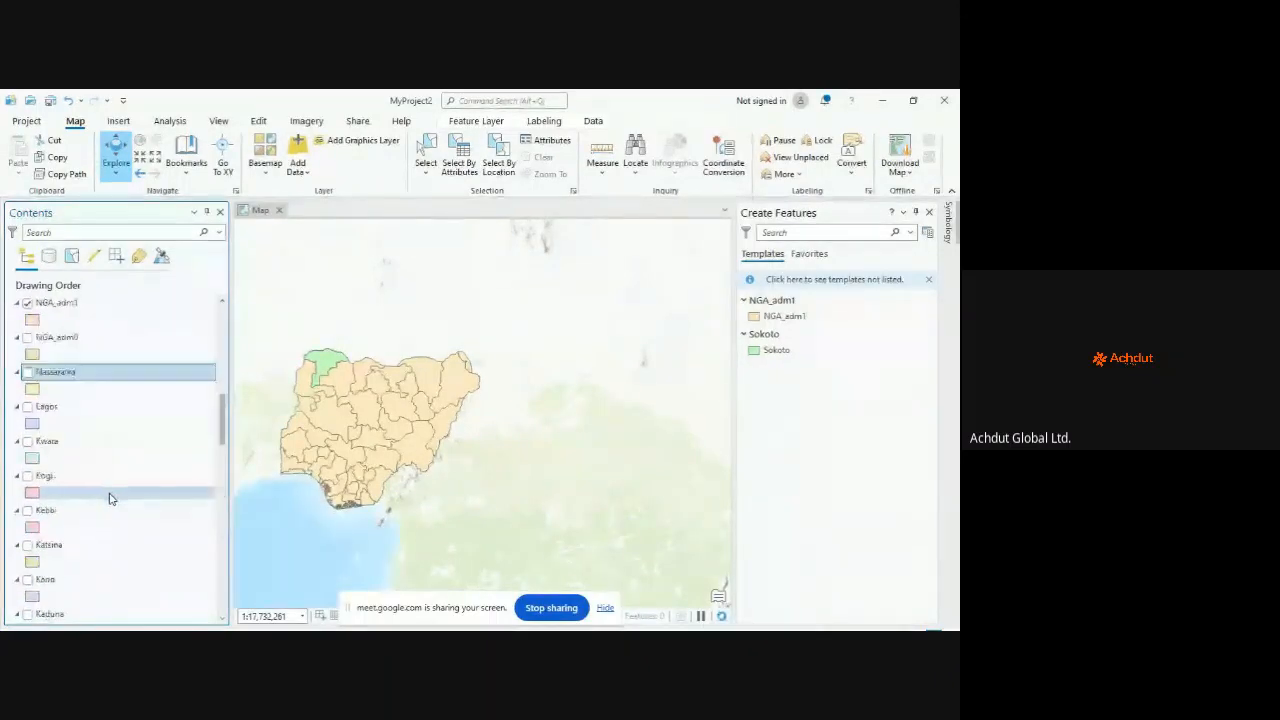
# Step: Turn off the visibility of the Sokoto layer in the drawing order
pyautogui.scroll(4, 110, 498)
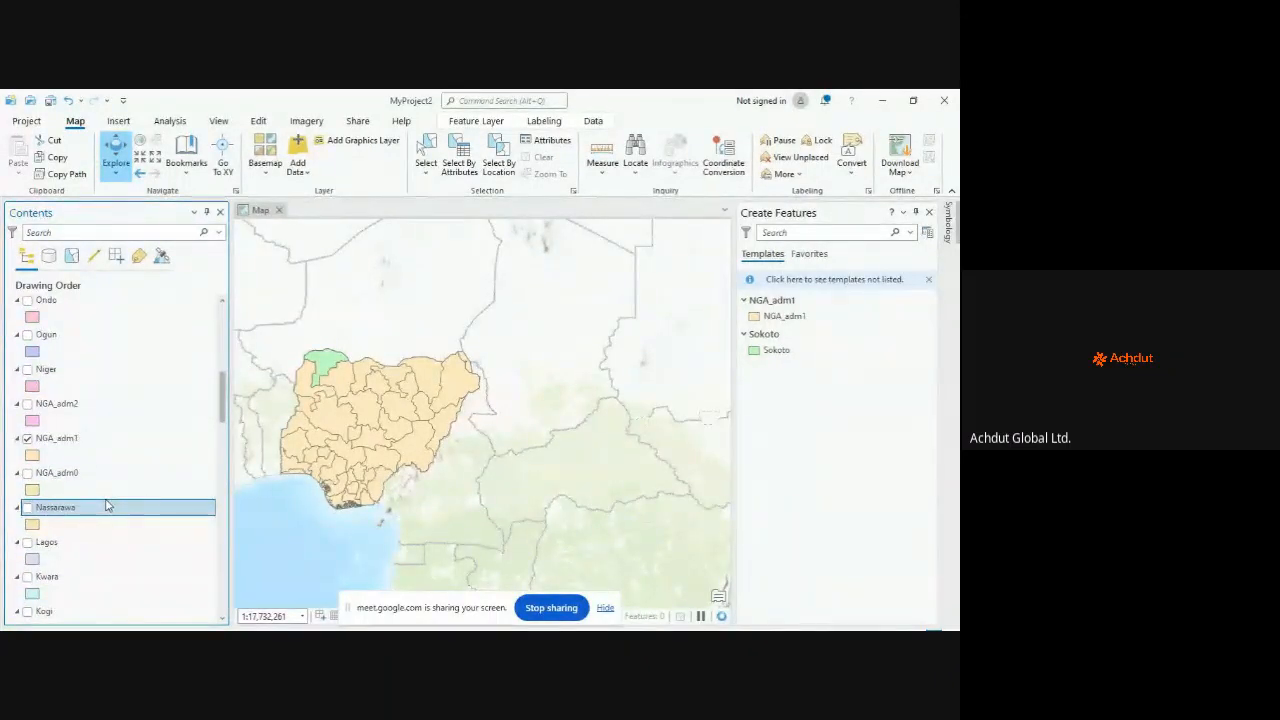
pyautogui.scroll(-3, 108, 506)
pyautogui.scroll(9, 108, 506)
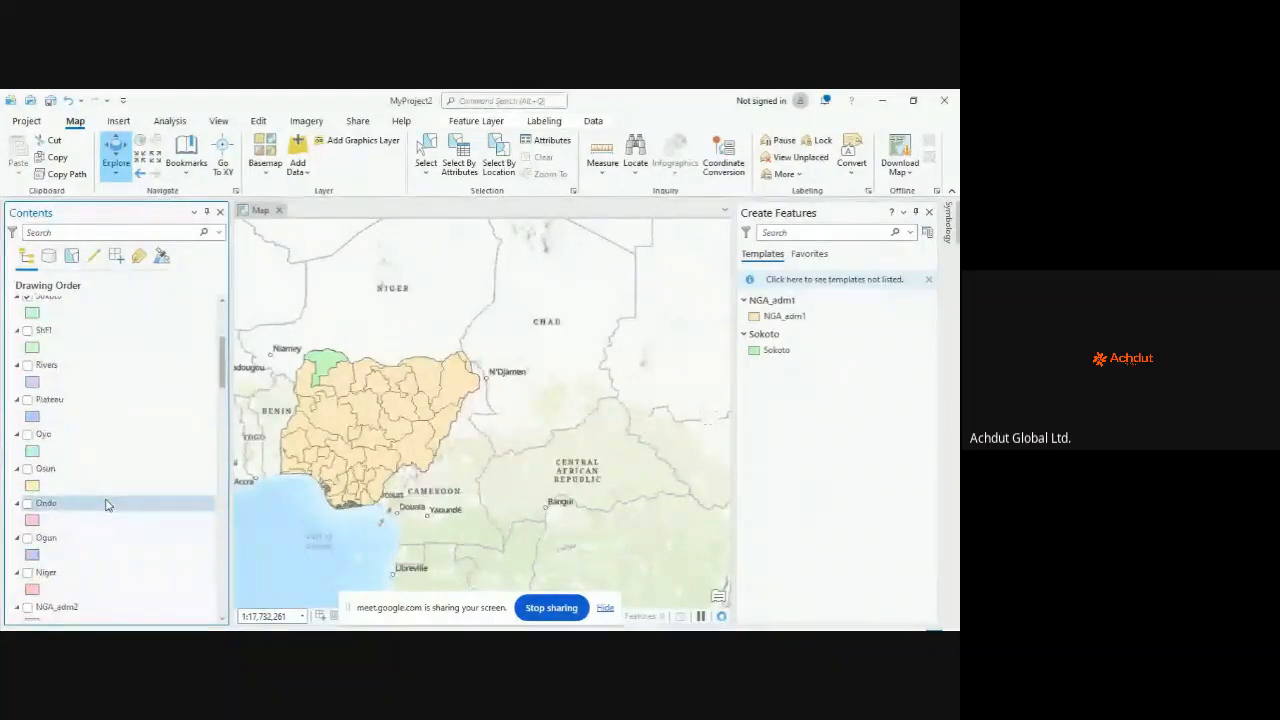
pyautogui.scroll(4, 106, 503)
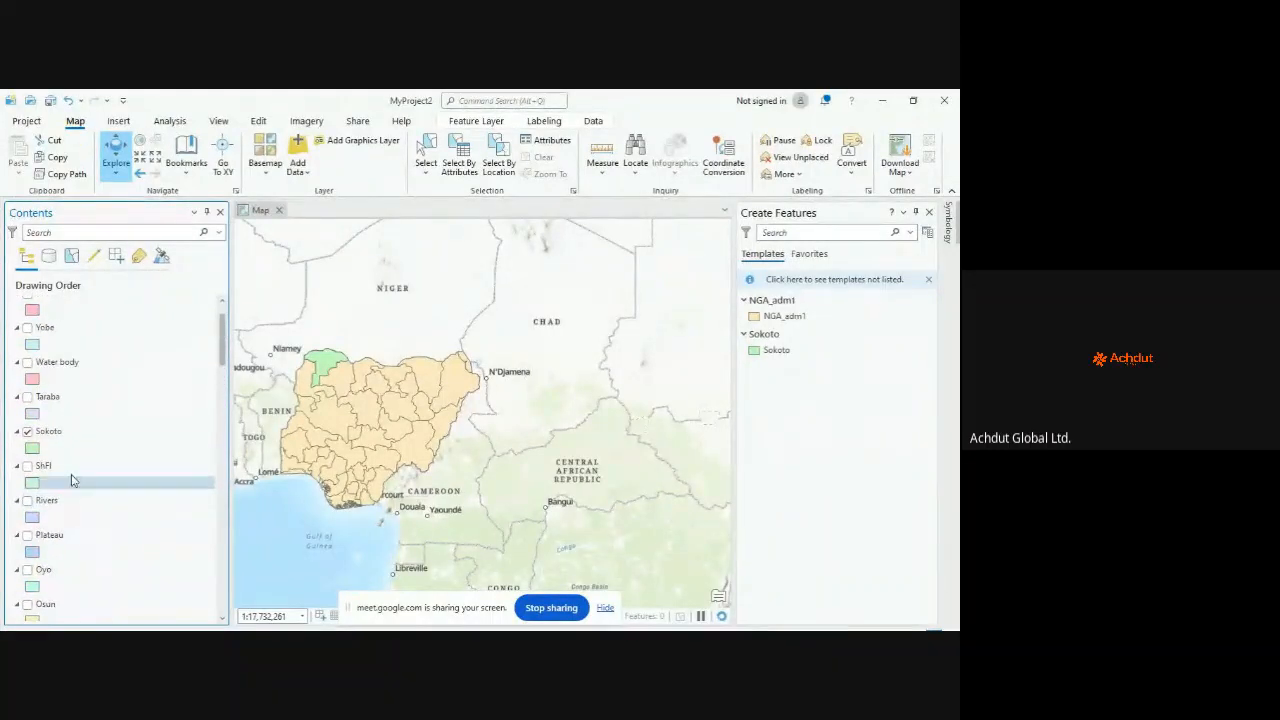
pyautogui.click(28, 432)
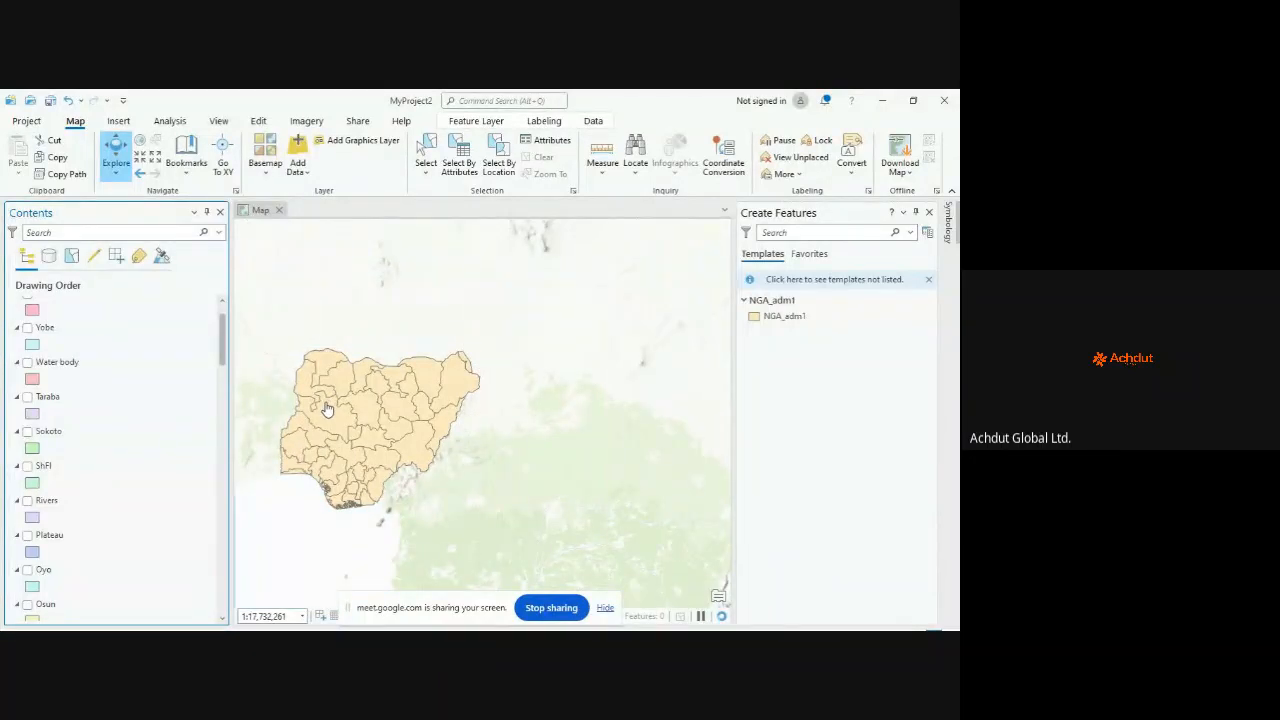
# Step: Open the attribute table of the NGA_adm1 layer
pyautogui.scroll(-2, 340, 408)
pyautogui.scroll(3, 352, 408)
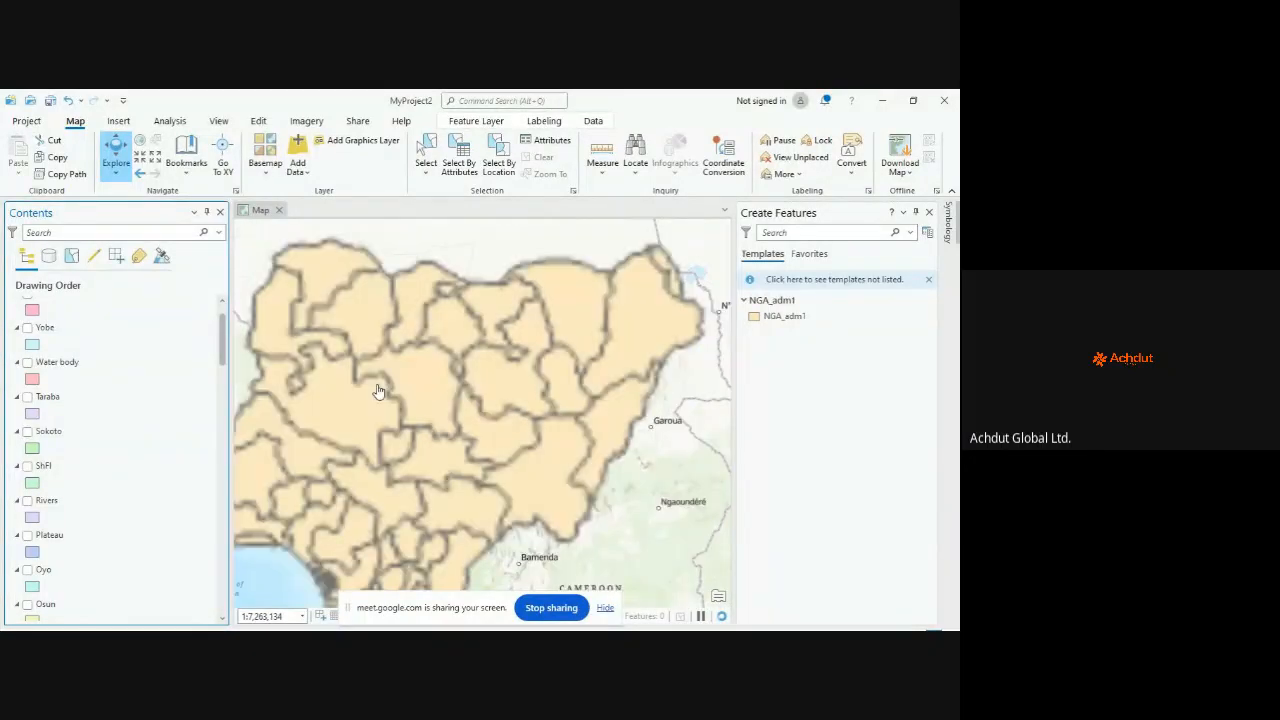
pyautogui.scroll(-5, 134, 468)
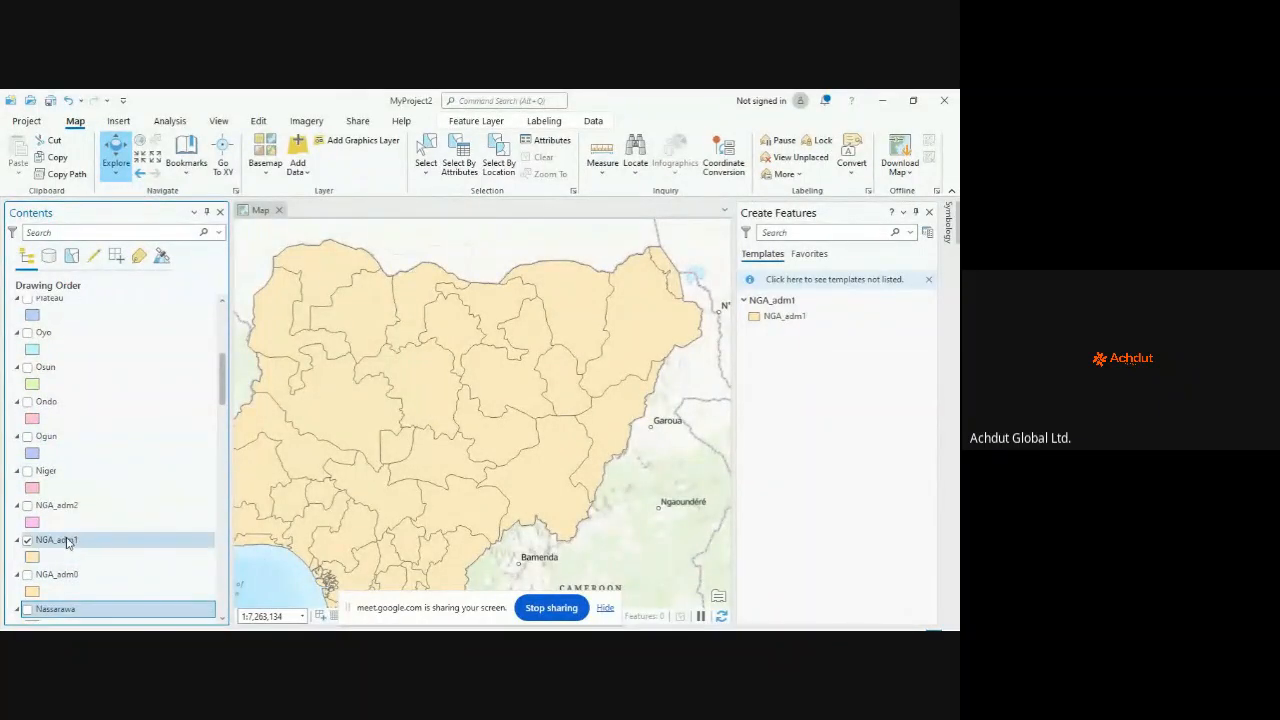
pyautogui.click(67, 541)
pyautogui.rightClick(67, 542)
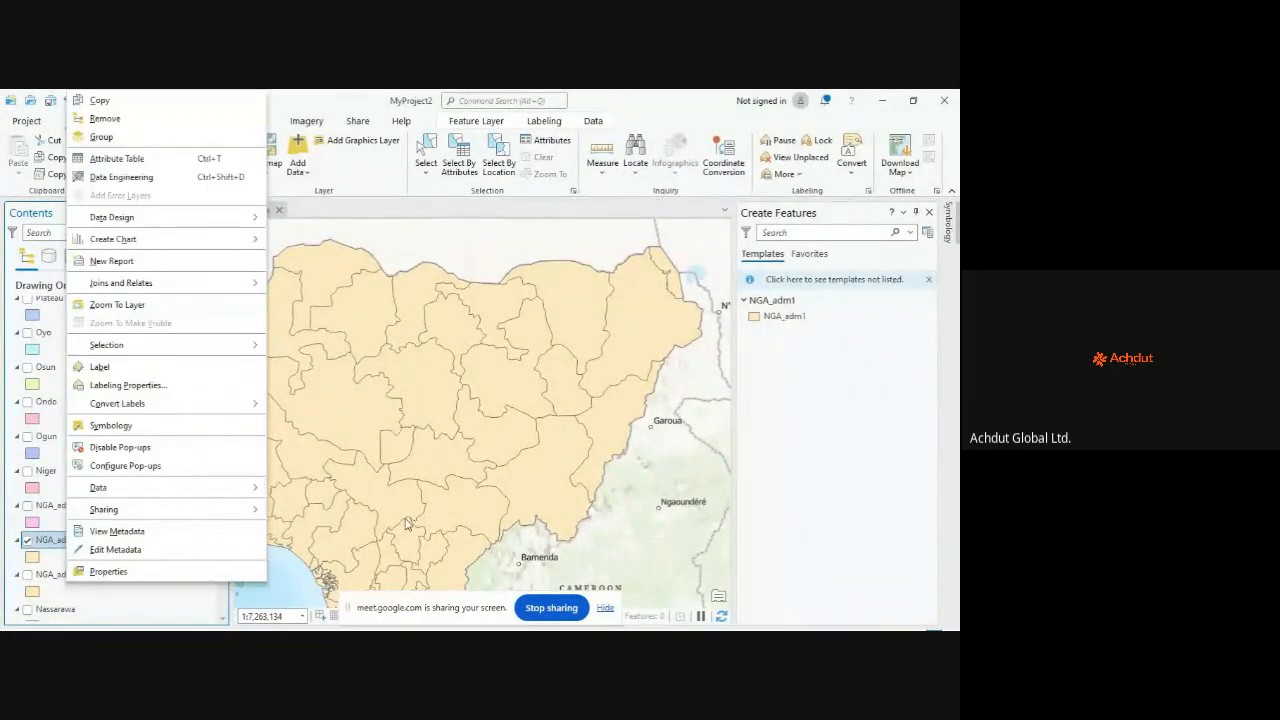
pyautogui.click(143, 160)
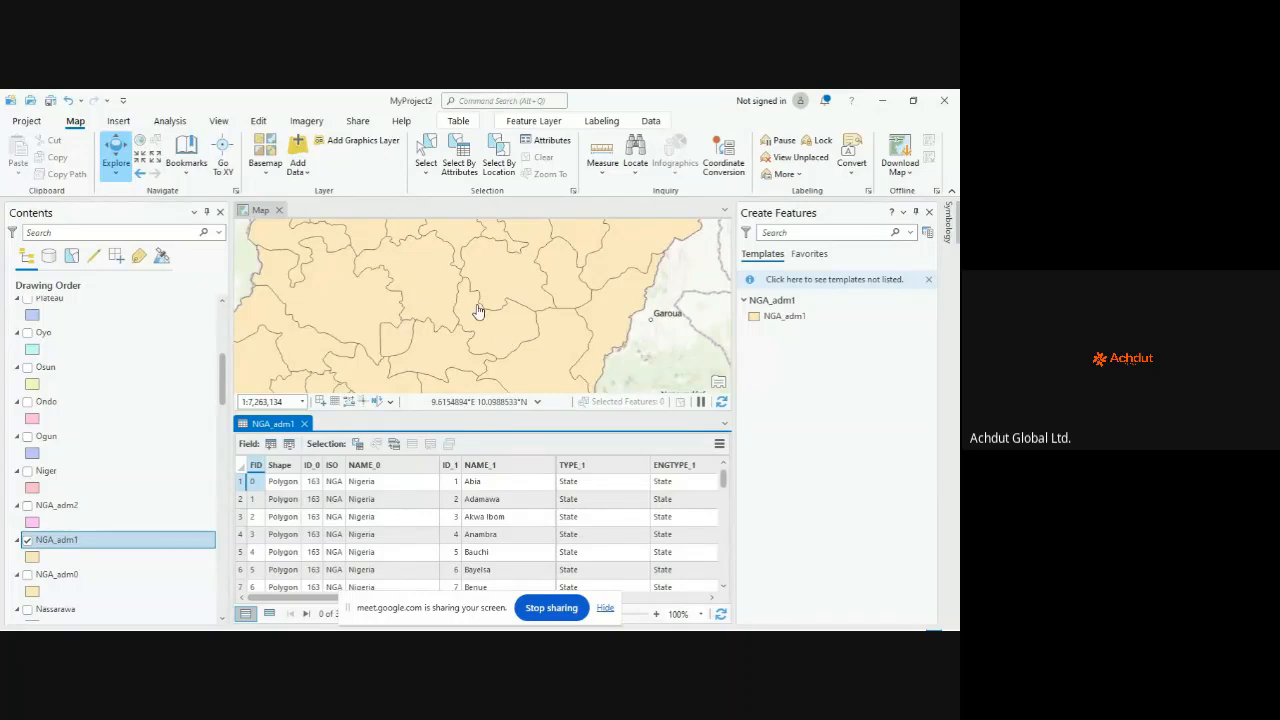
# Step: Select the Ekiti record in the NGA_adm1 attribute table and view its highlighted polygon within the whole of Nigeria on the map
pyautogui.scroll(-3, 418, 528)
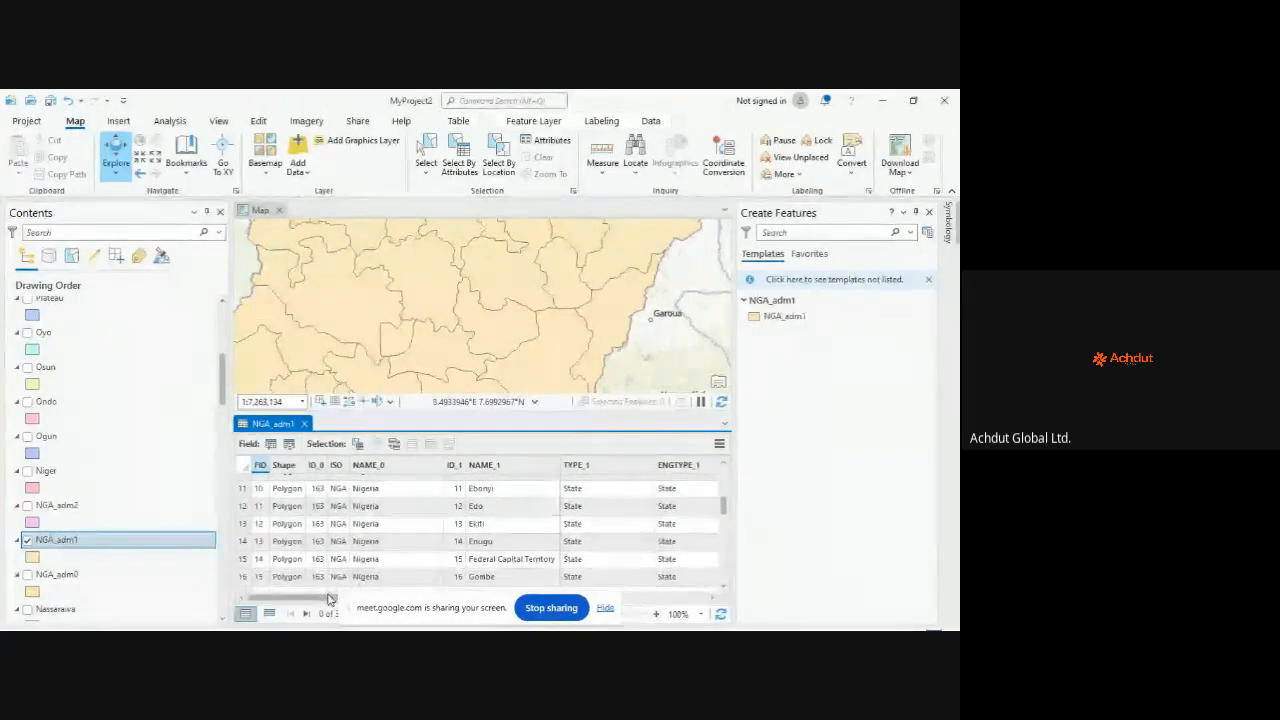
pyautogui.moveTo(326, 599); pyautogui.dragTo(743, 530)
pyautogui.click(371, 603)
pyautogui.moveTo(360, 599); pyautogui.dragTo(346, 600)
pyautogui.click(245, 524)
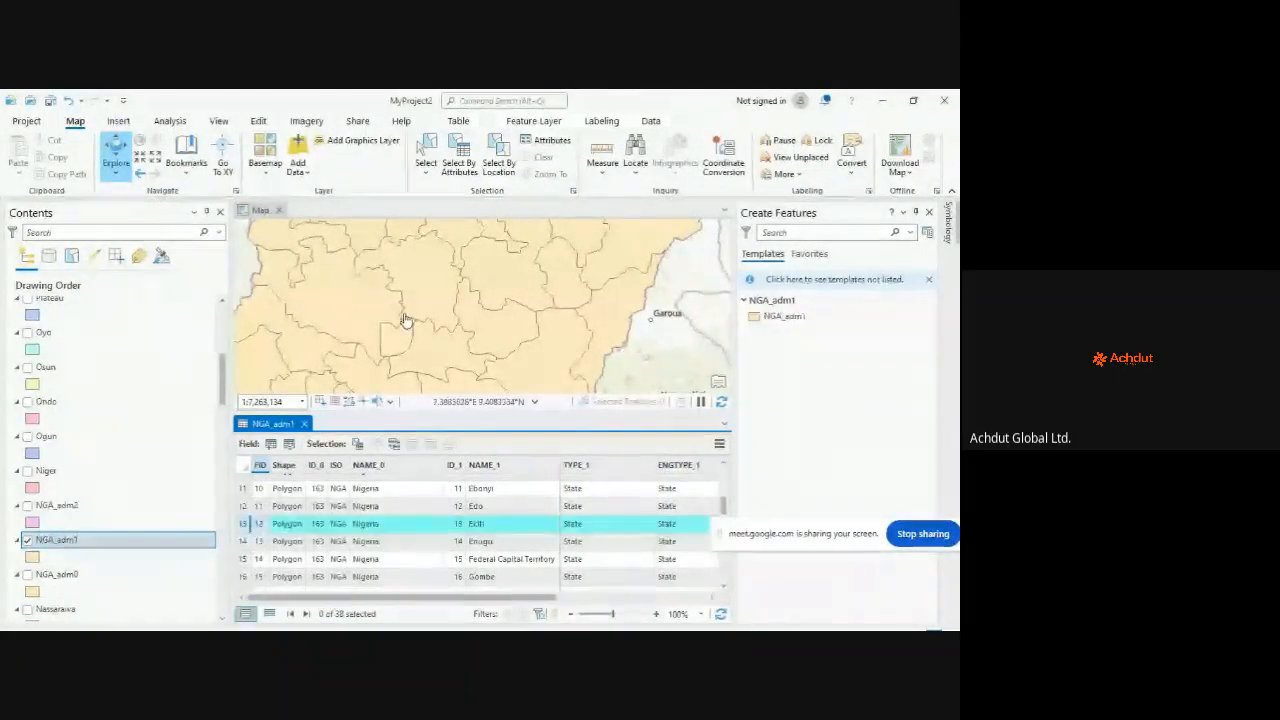
pyautogui.scroll(-3, 414, 323)
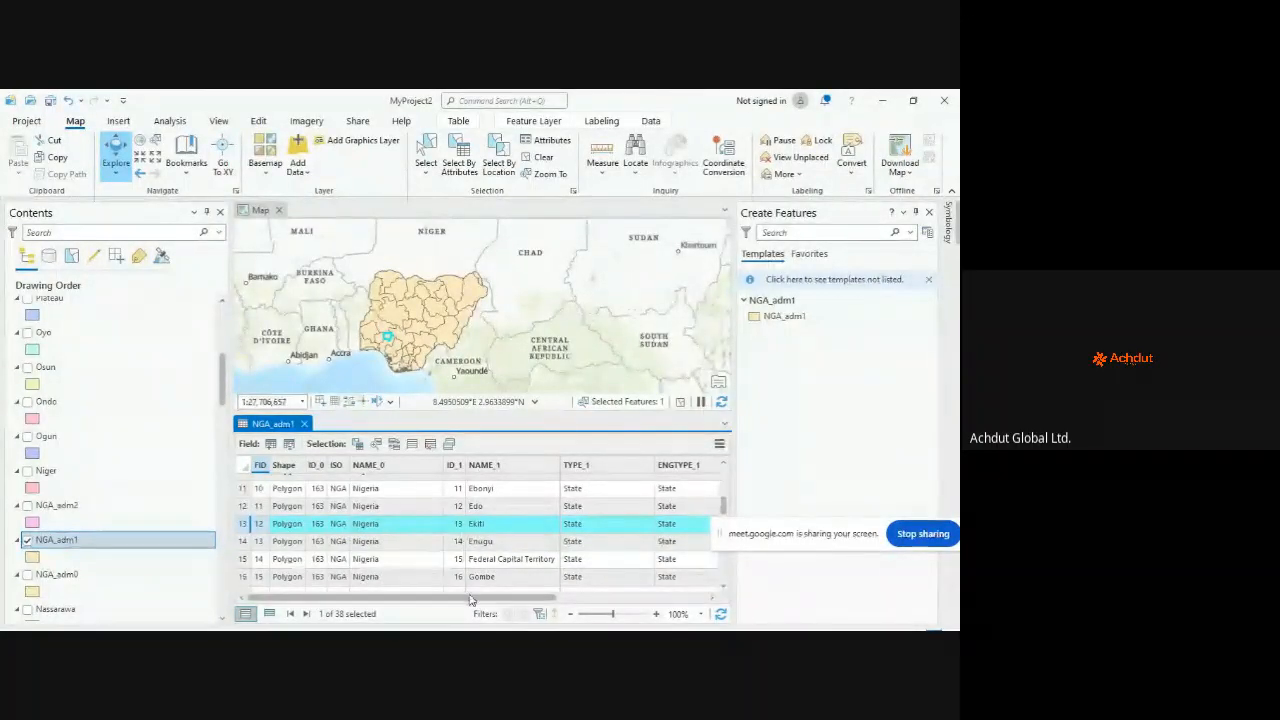
# Step: Look through the state records in the NGA_adm1 attribute table down to the last row
pyautogui.moveTo(474, 598); pyautogui.dragTo(407, 603)
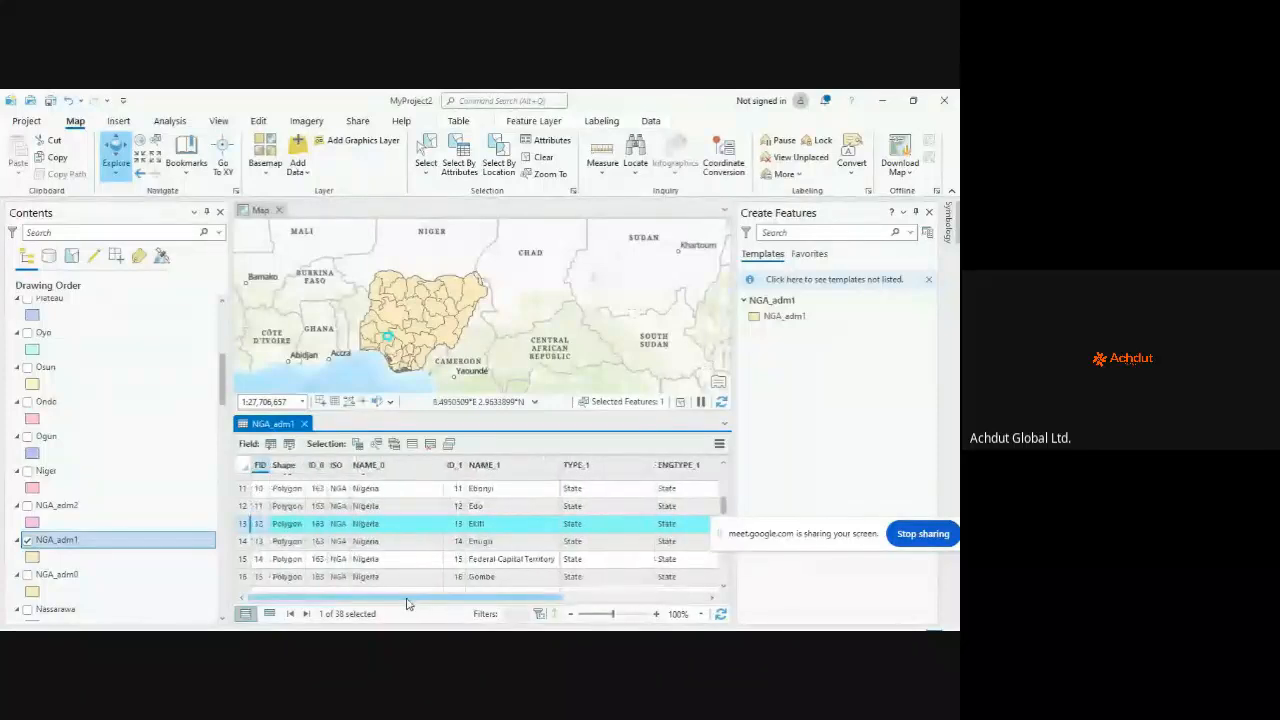
pyautogui.scroll(-6, 388, 520)
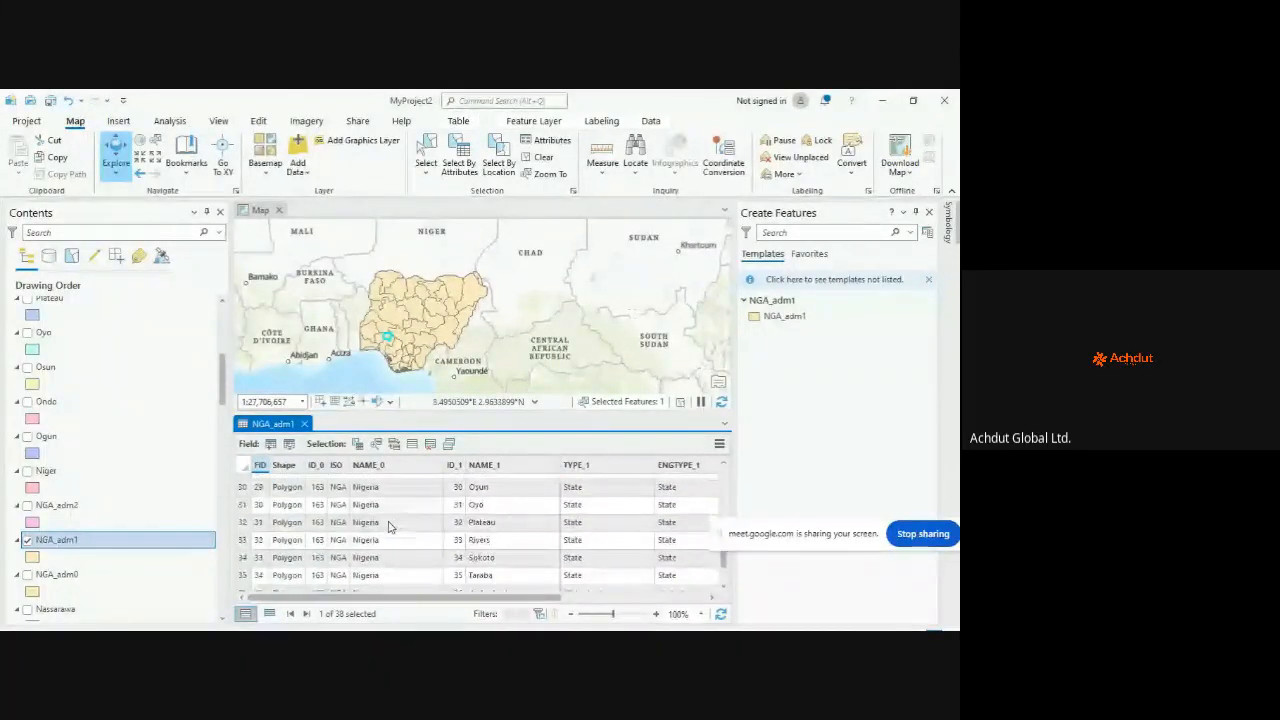
pyautogui.scroll(-2, 390, 527)
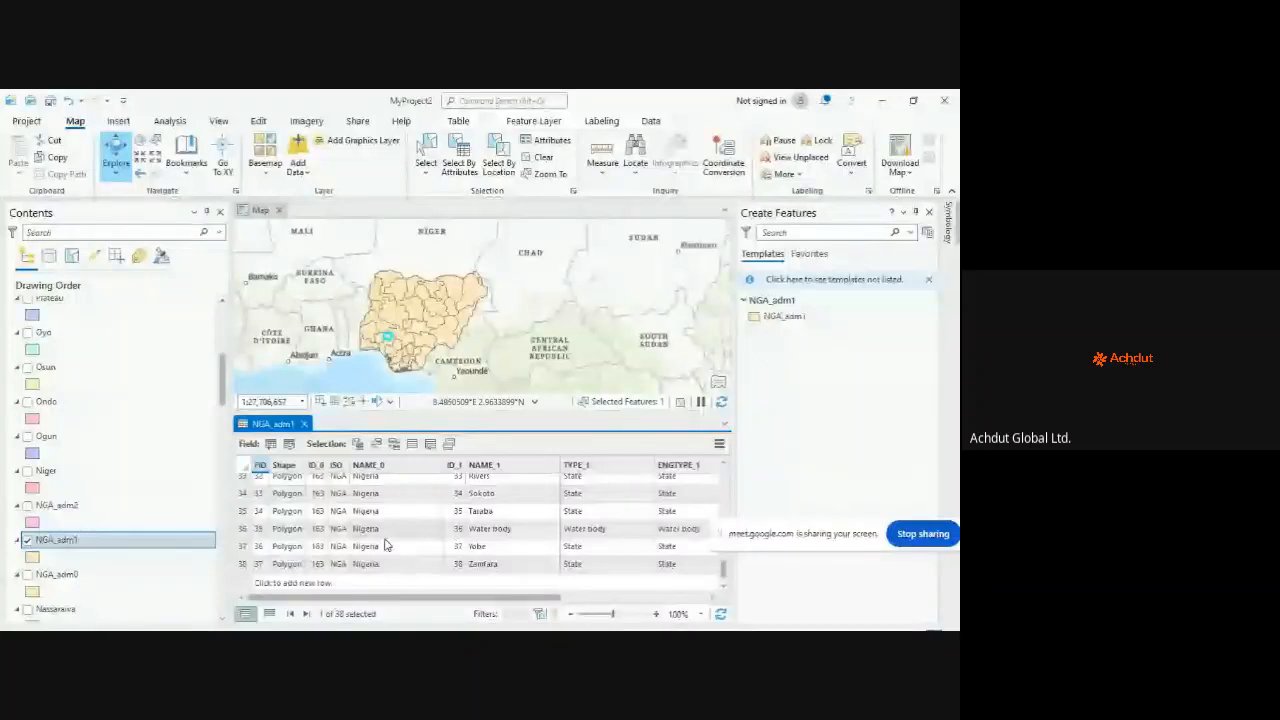
pyautogui.scroll(10, 450, 540)
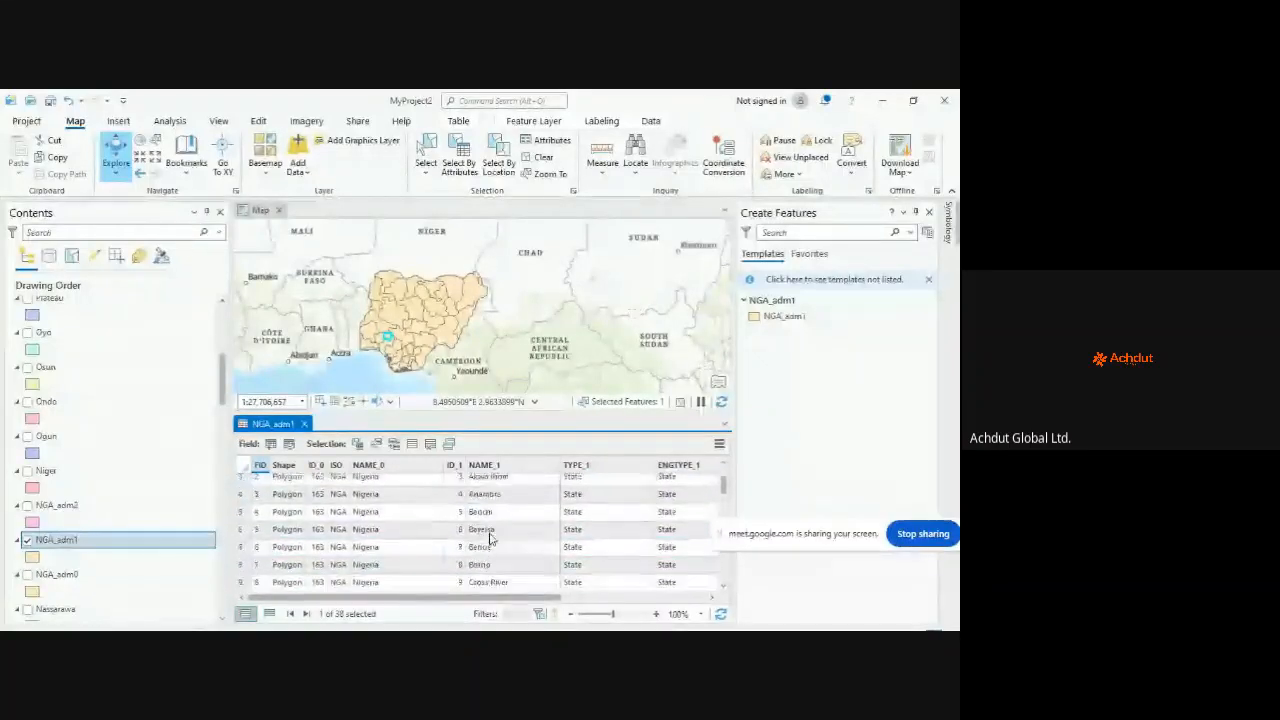
pyautogui.scroll(-11, 490, 540)
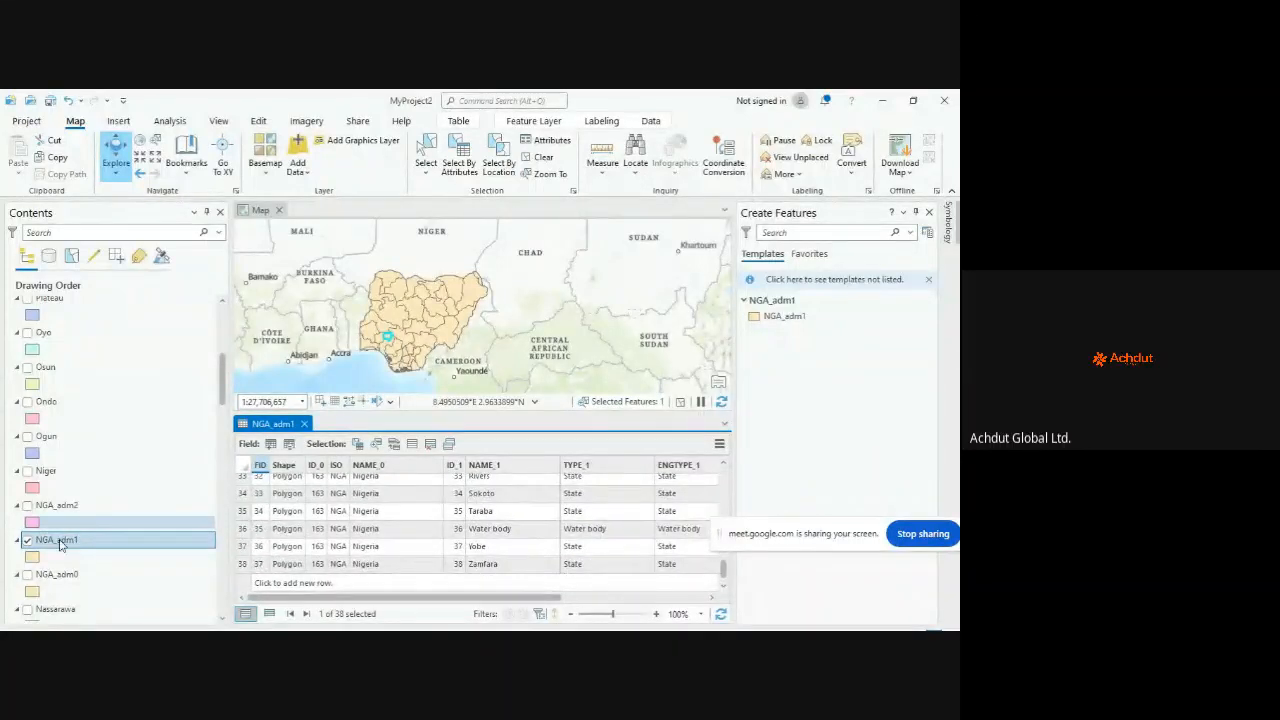
# Step: Turn on the NGA_adm2 layer and turn off the NGA_adm1 layer
pyautogui.click(28, 506)
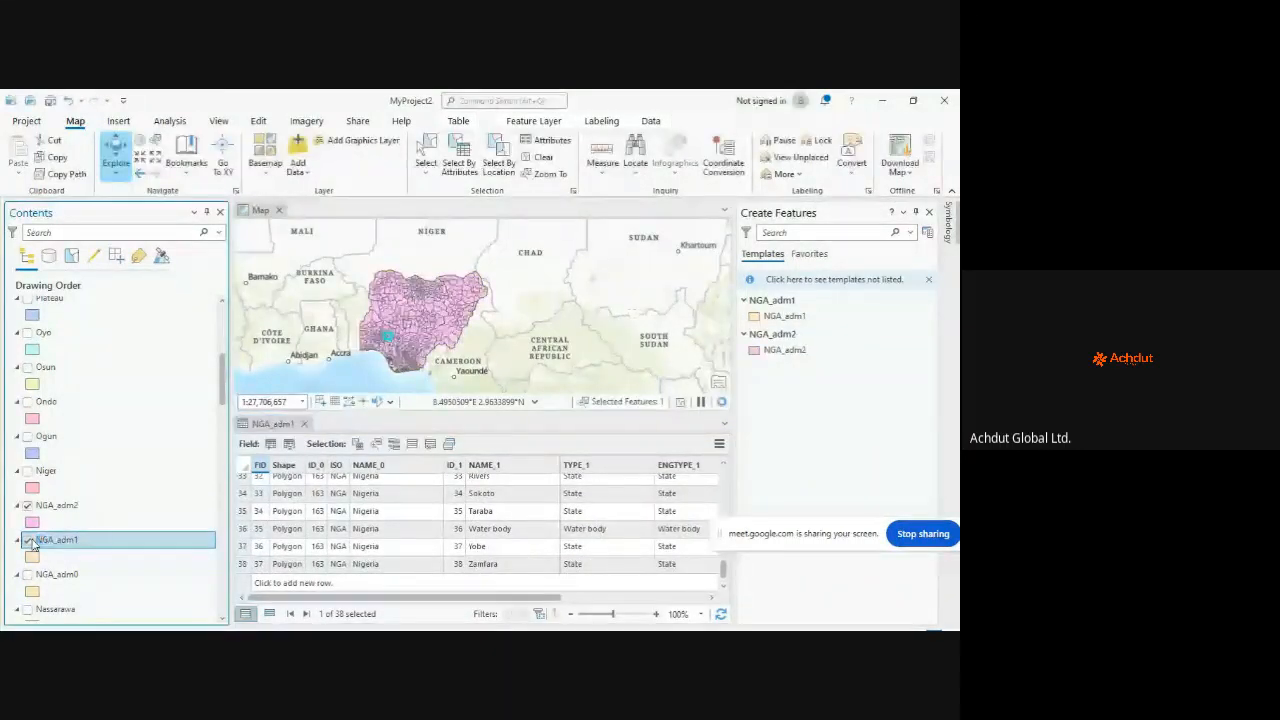
pyautogui.click(28, 540)
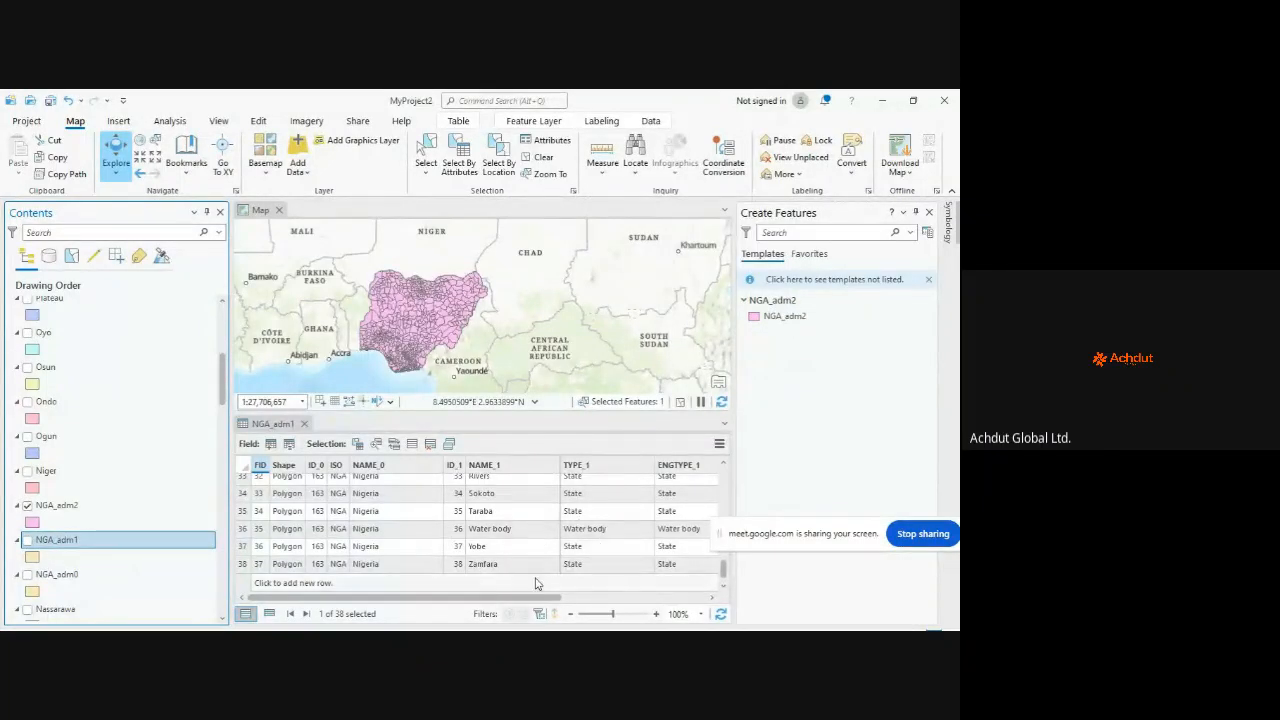
pyautogui.moveTo(531, 602); pyautogui.dragTo(578, 601)
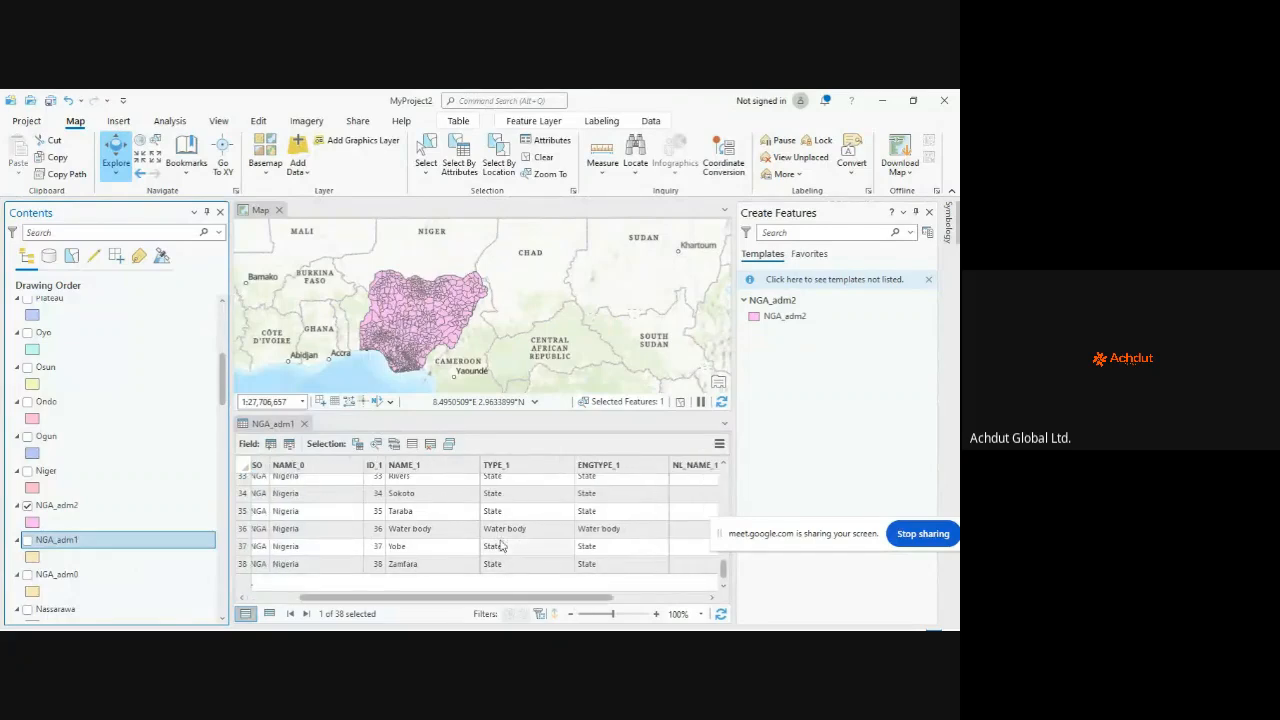
pyautogui.scroll(7, 494, 541)
pyautogui.scroll(4, 494, 541)
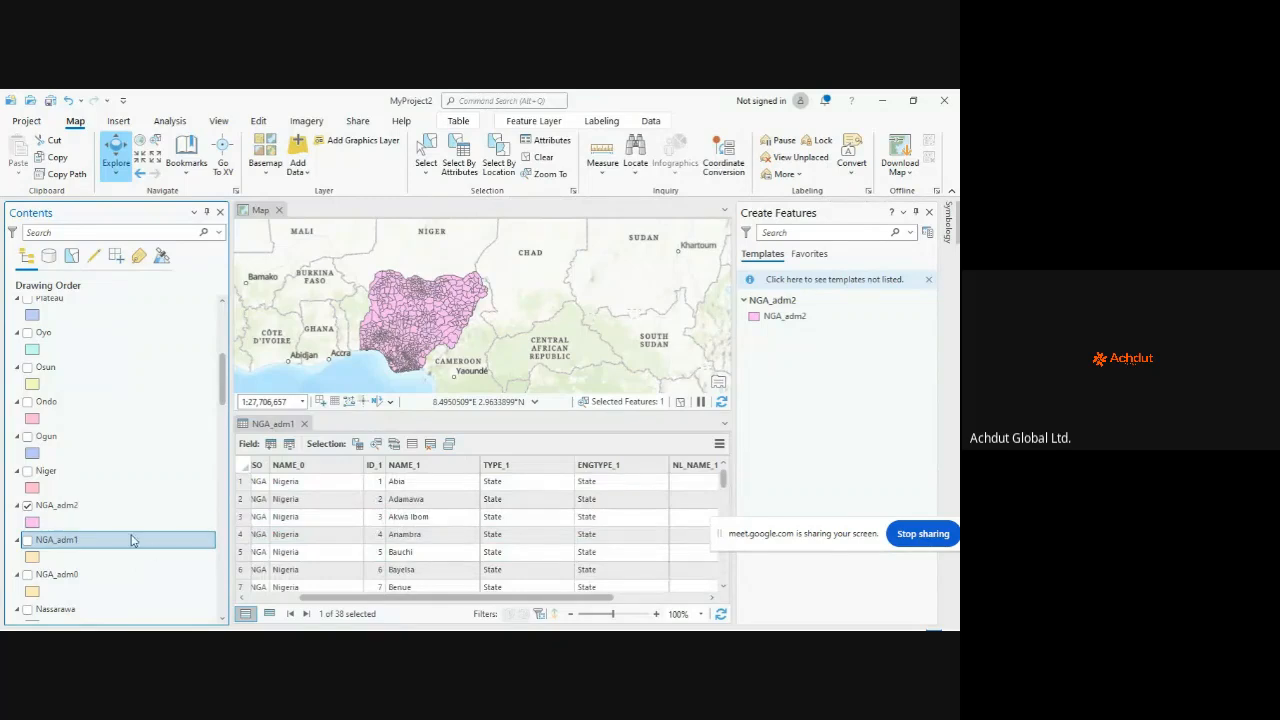
# Step: Open the attribute table of the NGA_adm2 layer and look through its first records
pyautogui.click(60, 508)
pyautogui.rightClick(60, 508)
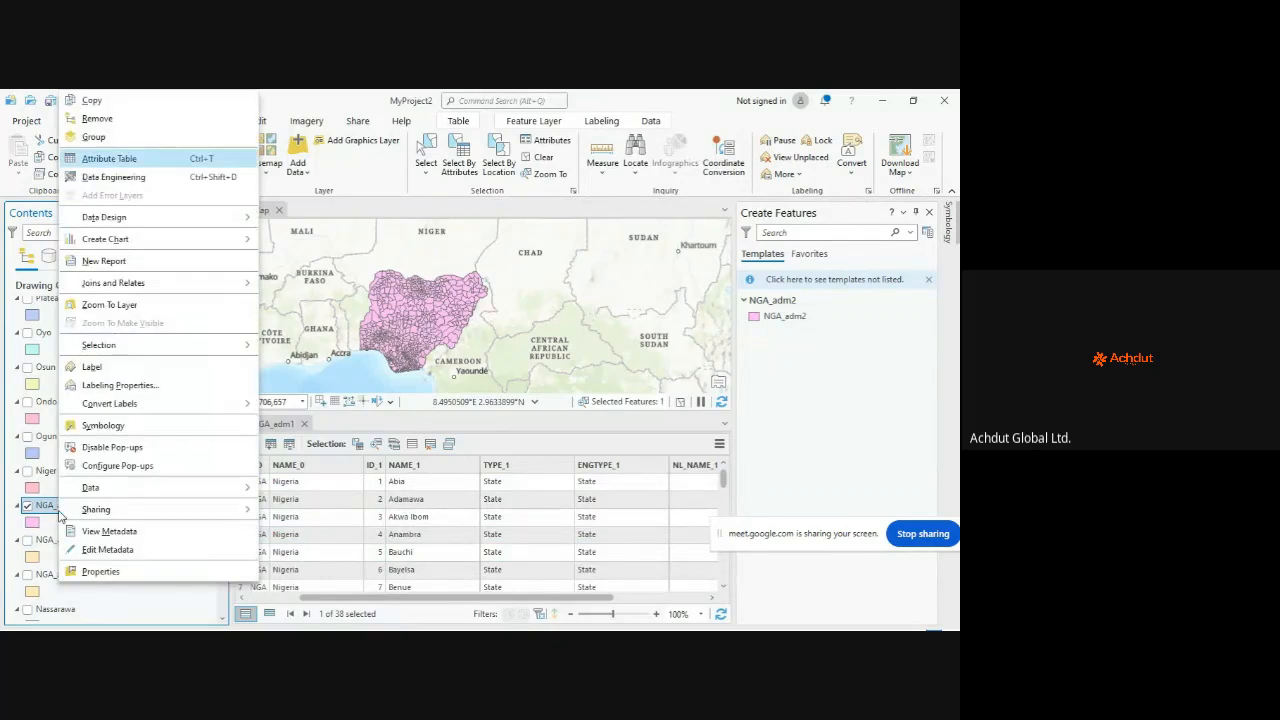
pyautogui.click(133, 160)
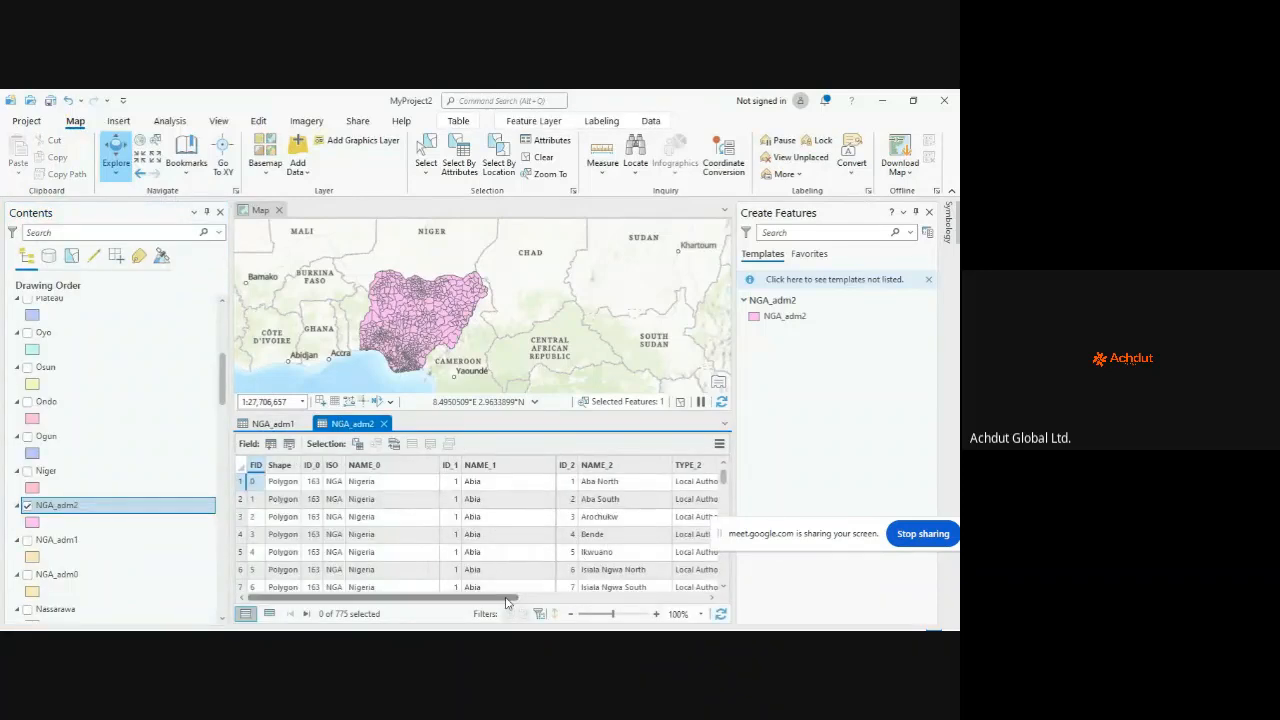
pyautogui.moveTo(505, 598)
pyautogui.mouseDown()
pyautogui.moveTo(650, 598)
pyautogui.moveTo(515, 598)
pyautogui.mouseUp()
pyautogui.scroll(-8, 355, 520)
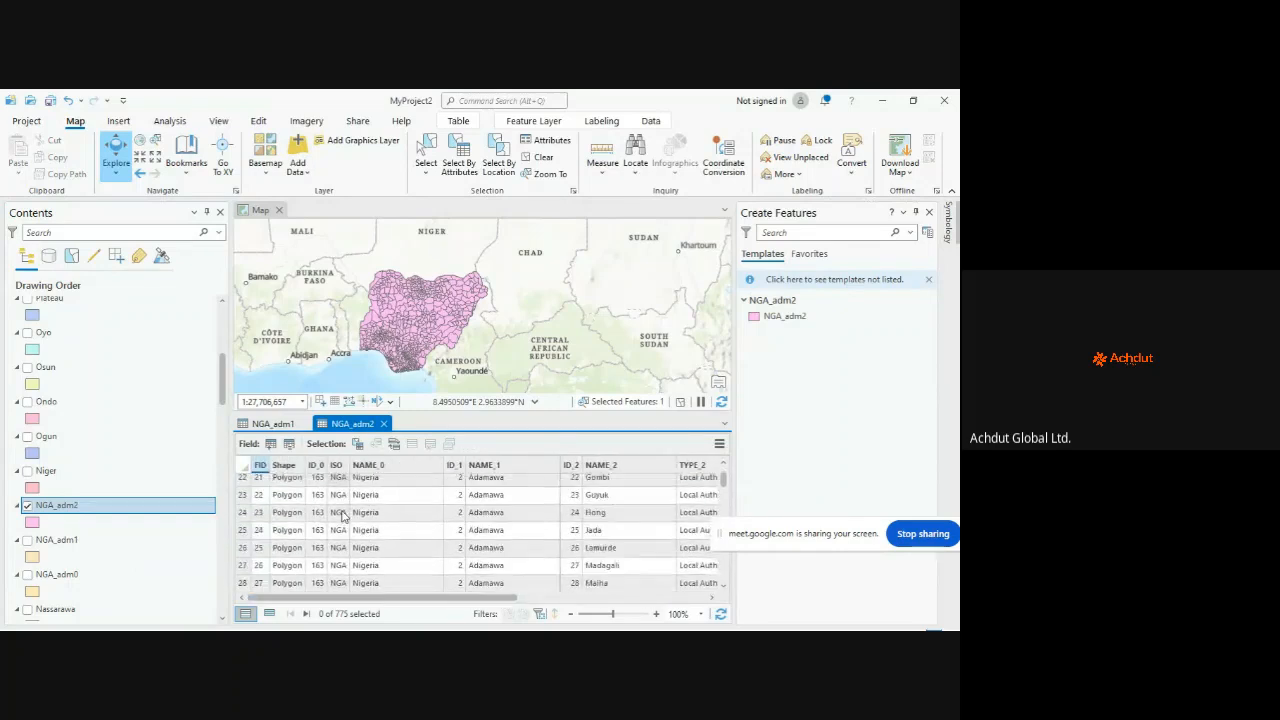
pyautogui.scroll(8, 375, 535)
# Step: Select the Aba South record in the NGA_adm2 attribute table and examine its highlighted boundary on the map
pyautogui.click(600, 500)
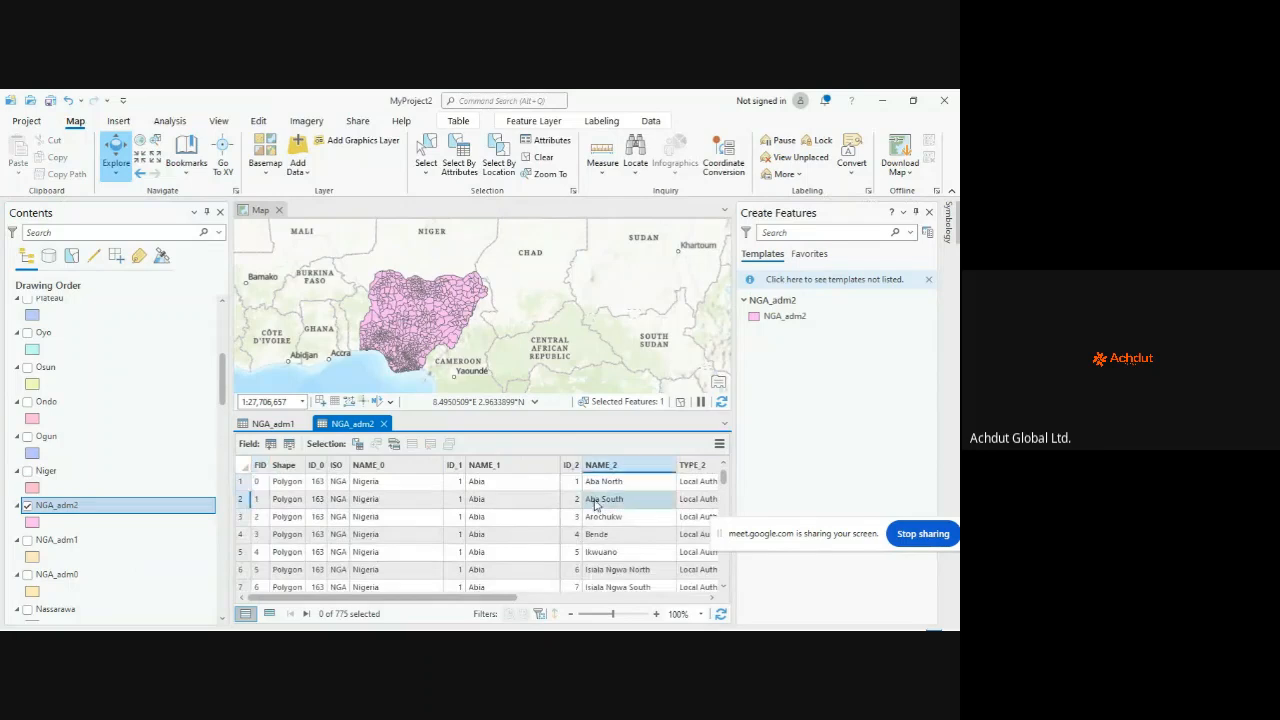
pyautogui.click(246, 502)
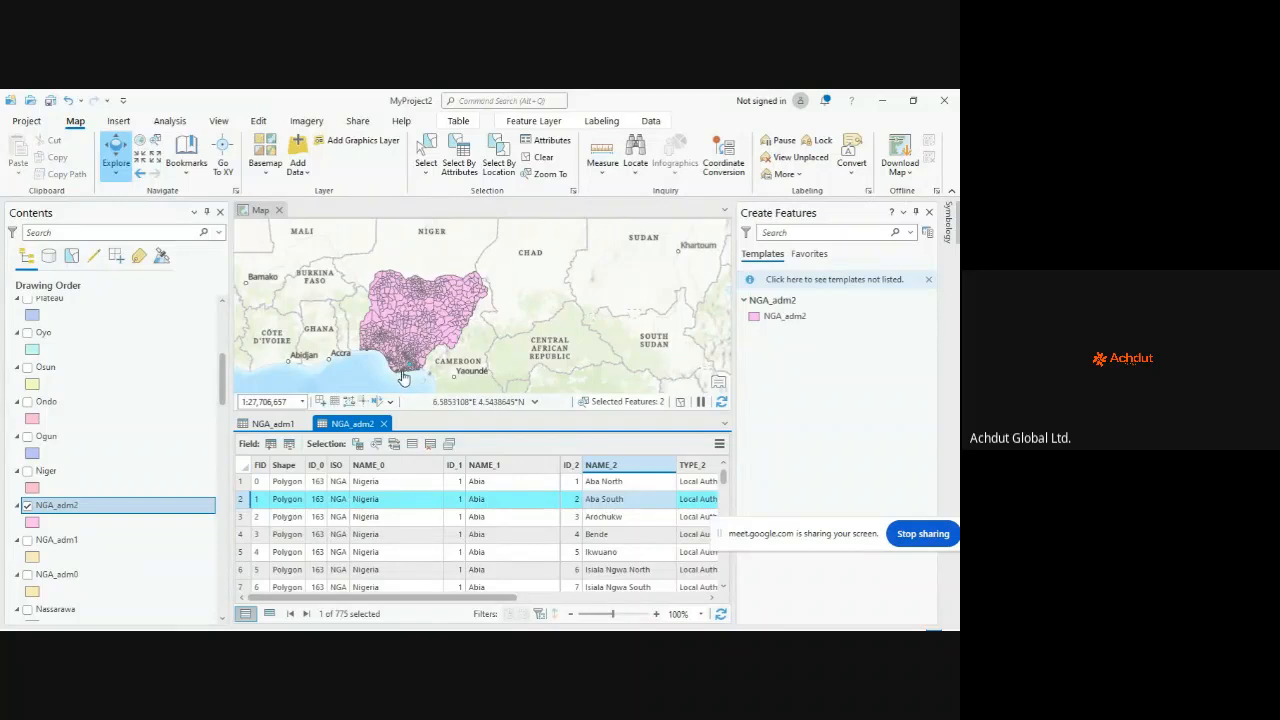
pyautogui.scroll(5, 403, 377)
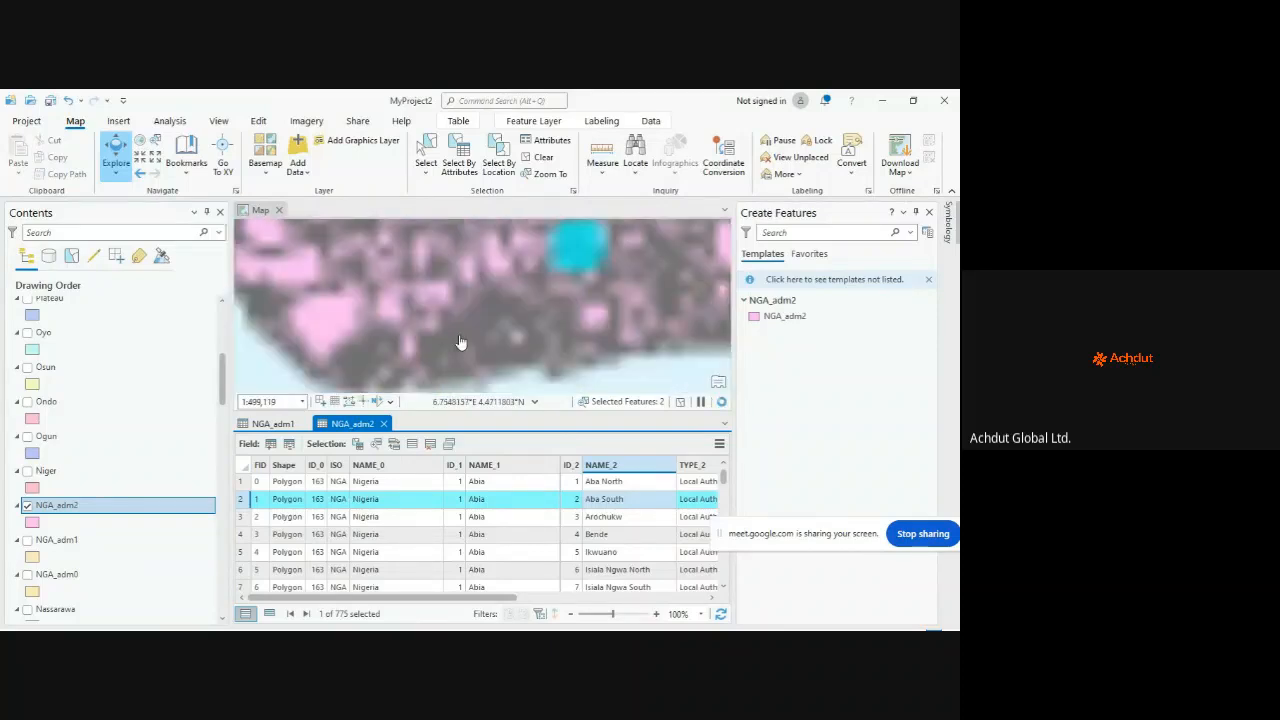
pyautogui.scroll(4, 565, 266)
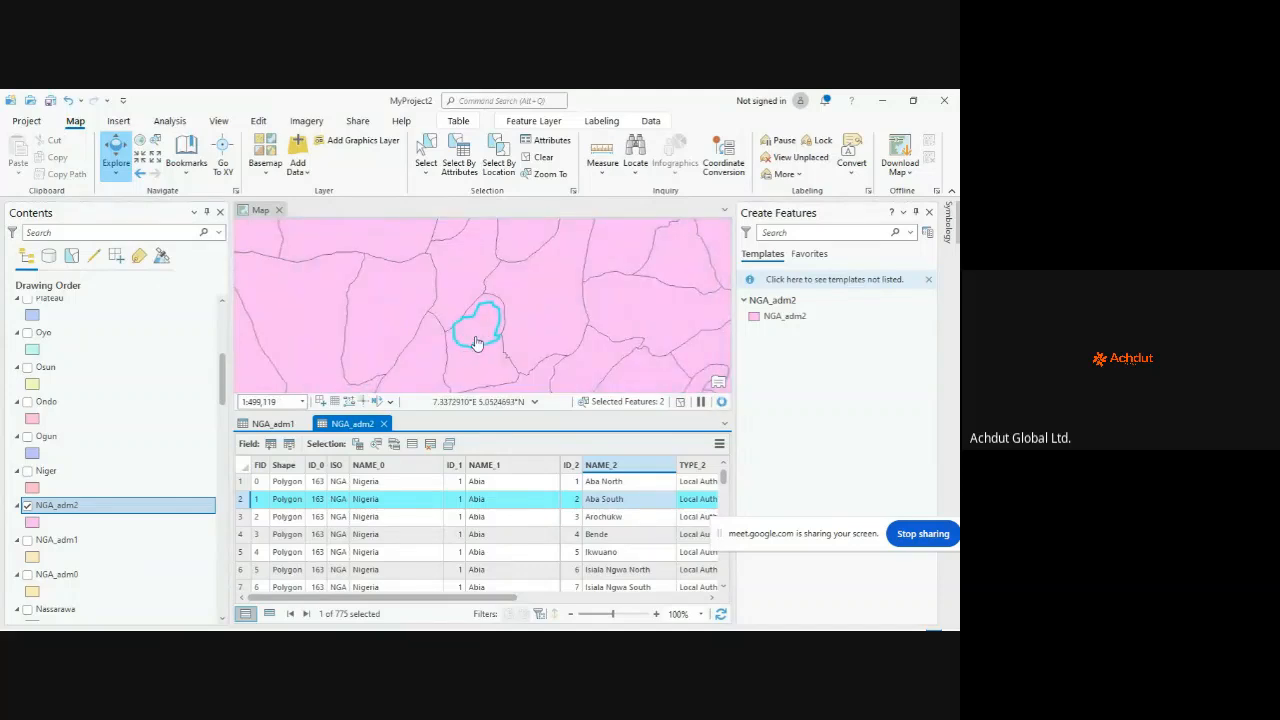
pyautogui.scroll(-5, 483, 316)
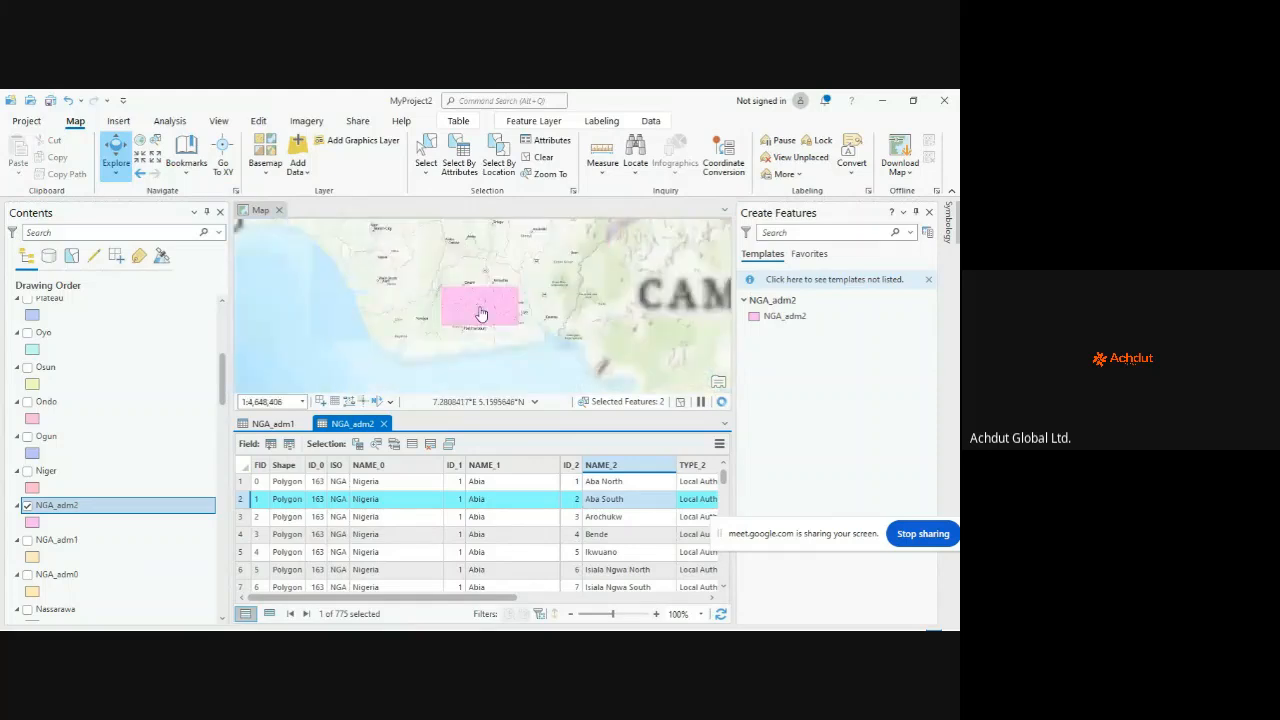
# Step: Look through the local government records in the NGA_adm2 table, comparing NAME_1 and NAME_2 down to the Ebonyi and Edo rows
pyautogui.scroll(-5, 380, 500)
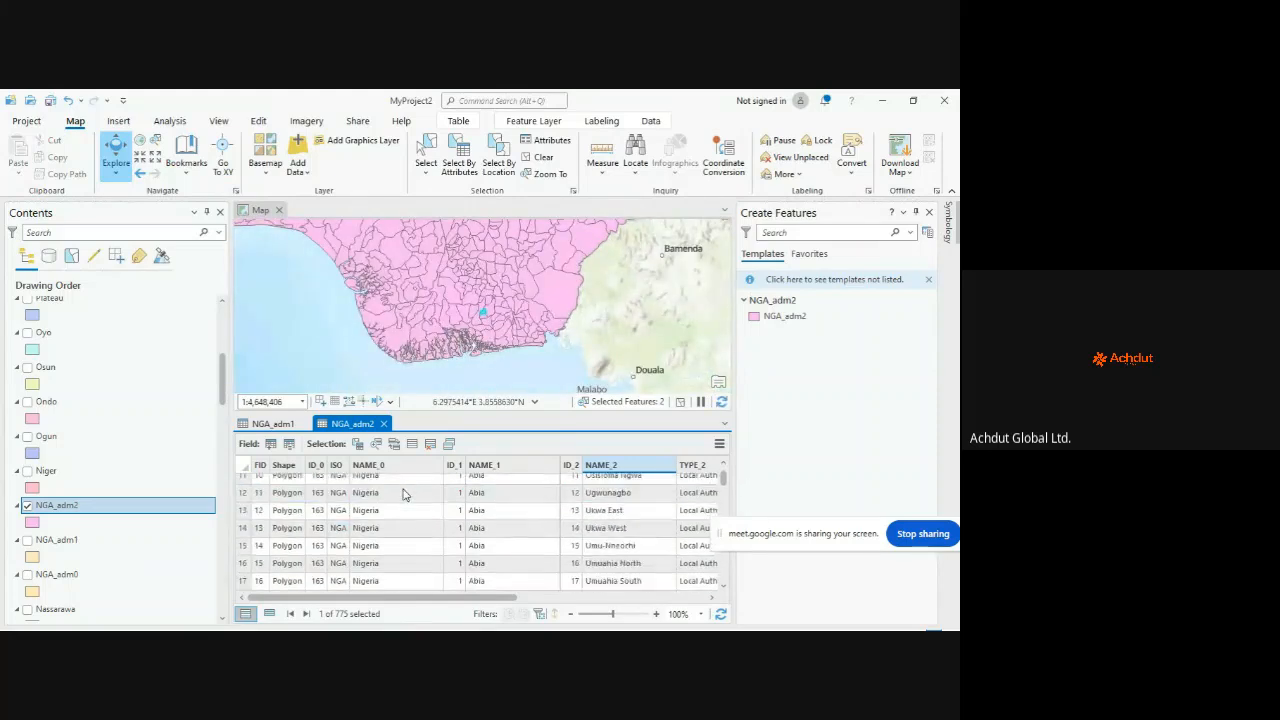
pyautogui.scroll(-12, 404, 505)
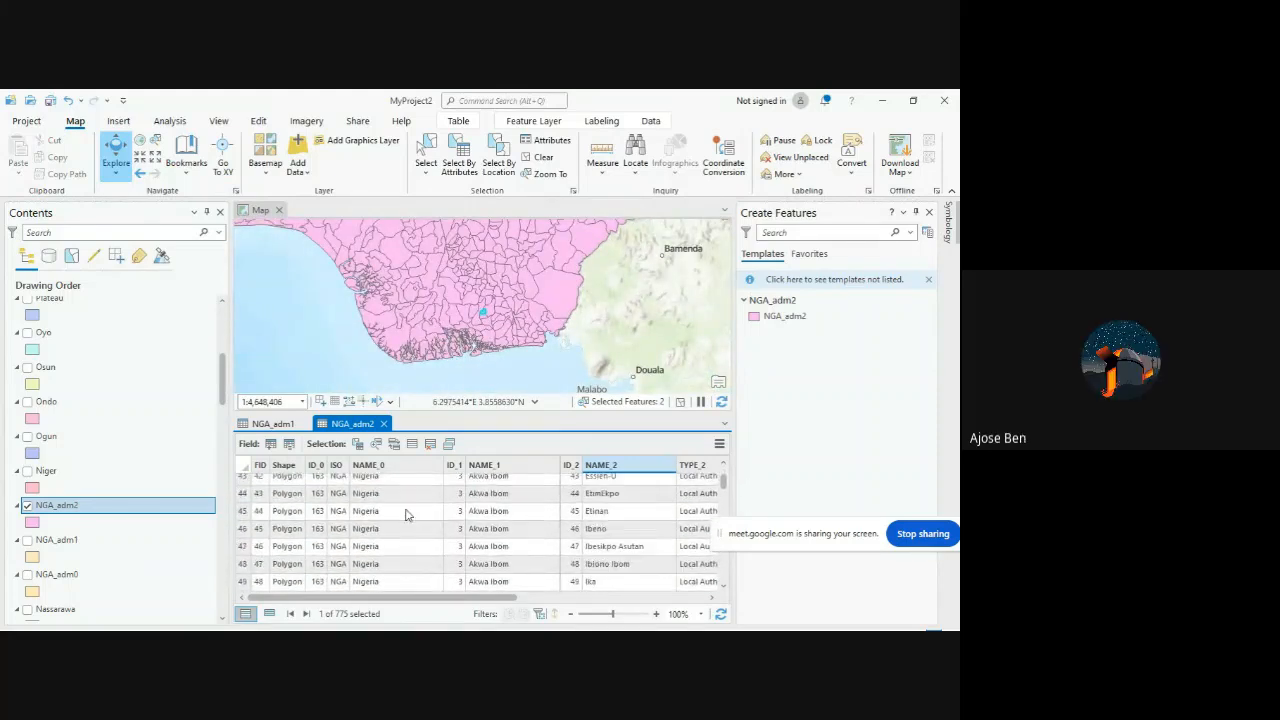
pyautogui.scroll(-12, 408, 518)
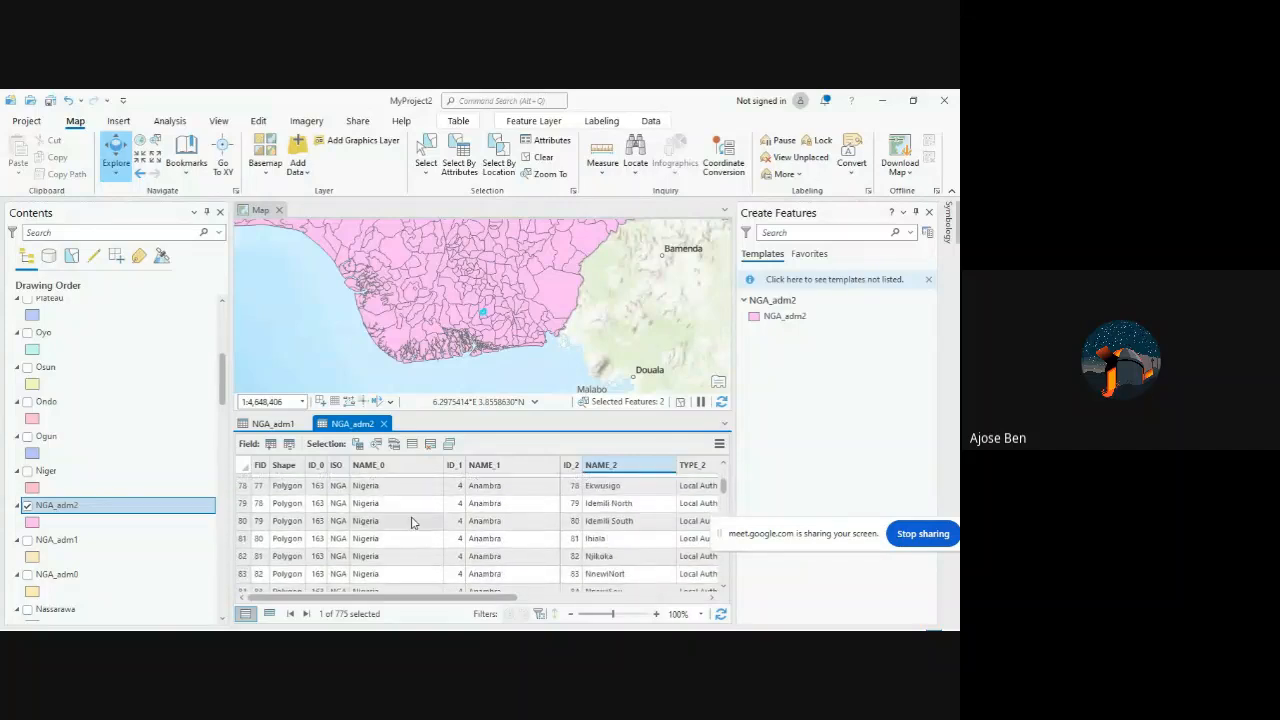
pyautogui.scroll(-11, 415, 526)
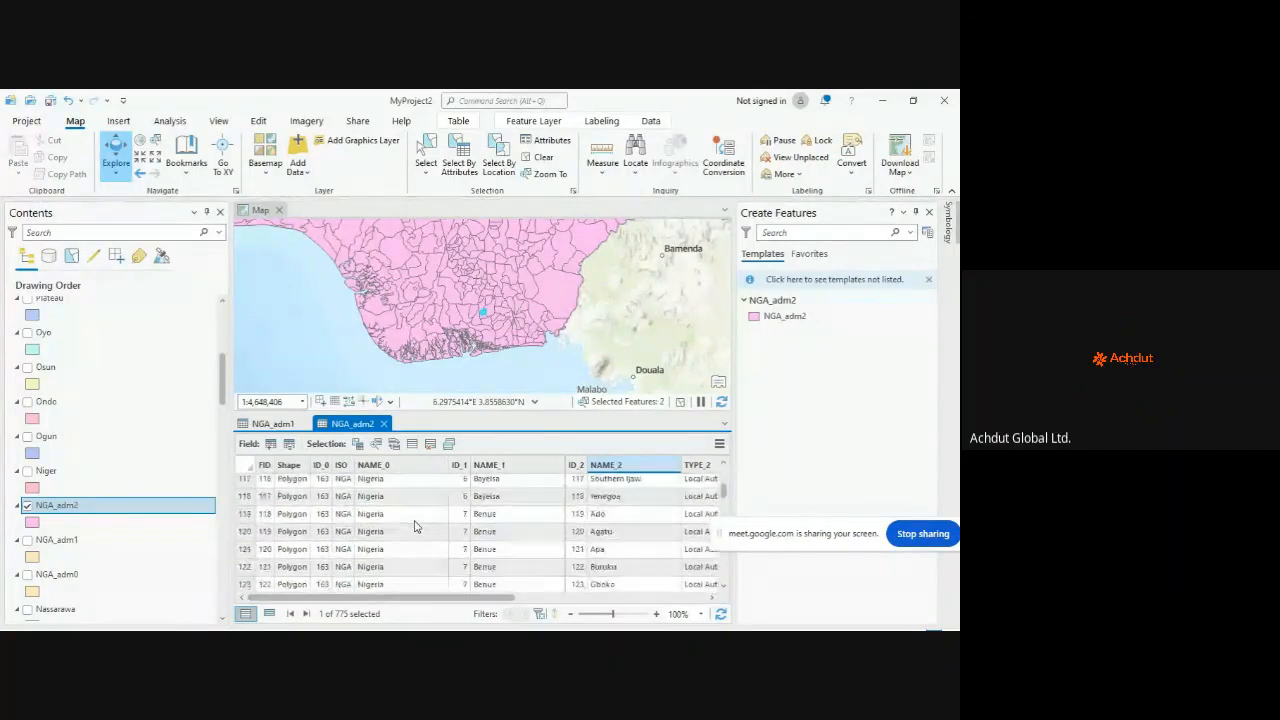
pyautogui.scroll(-20, 415, 526)
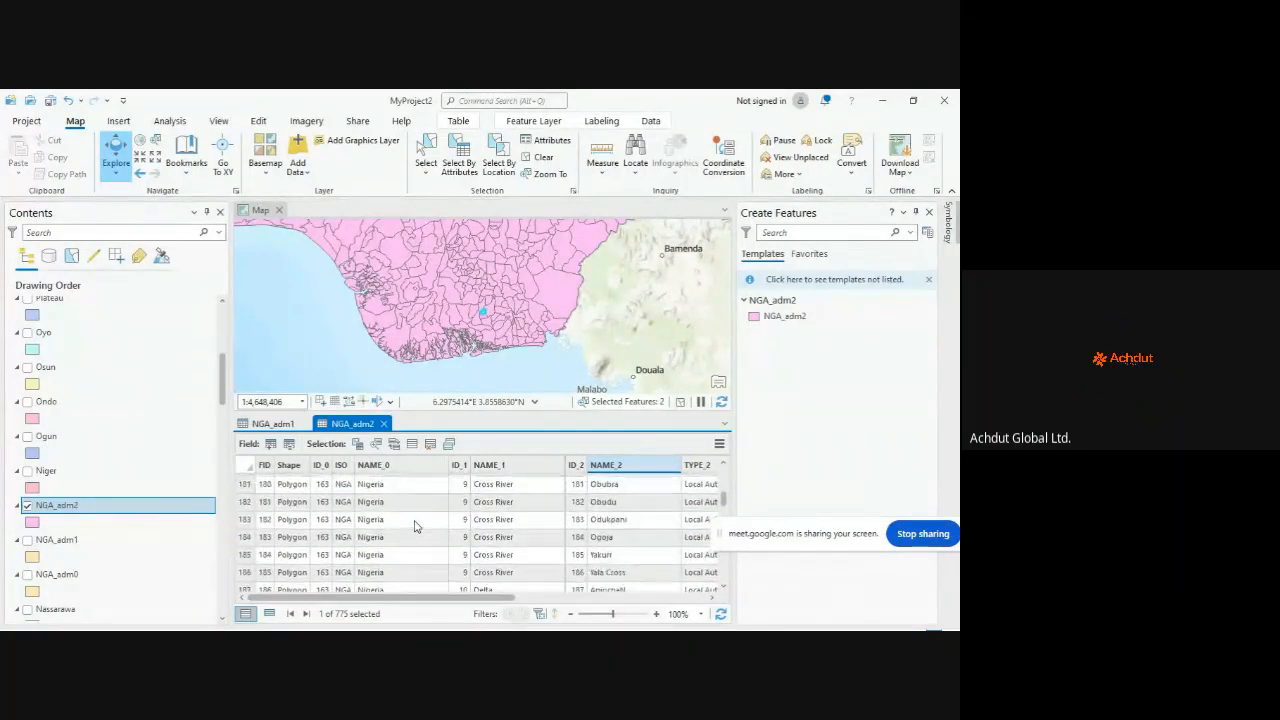
pyautogui.scroll(-6, 415, 526)
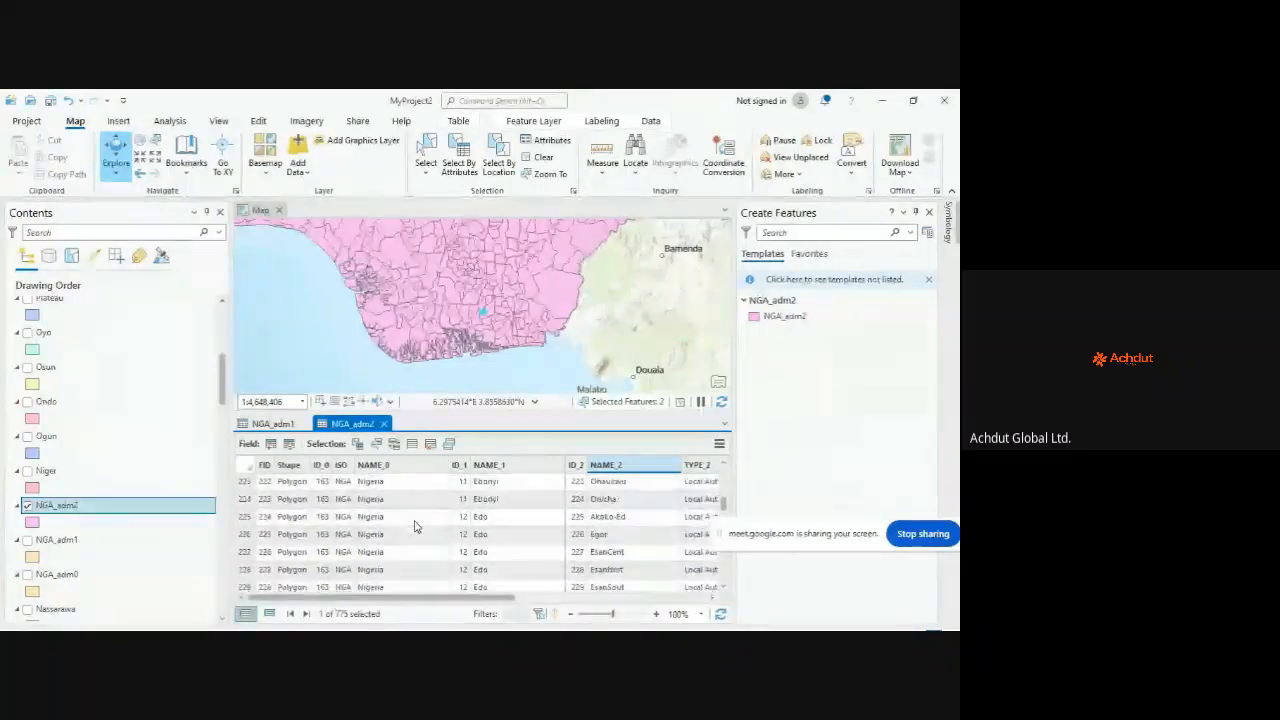
pyautogui.click(485, 521)
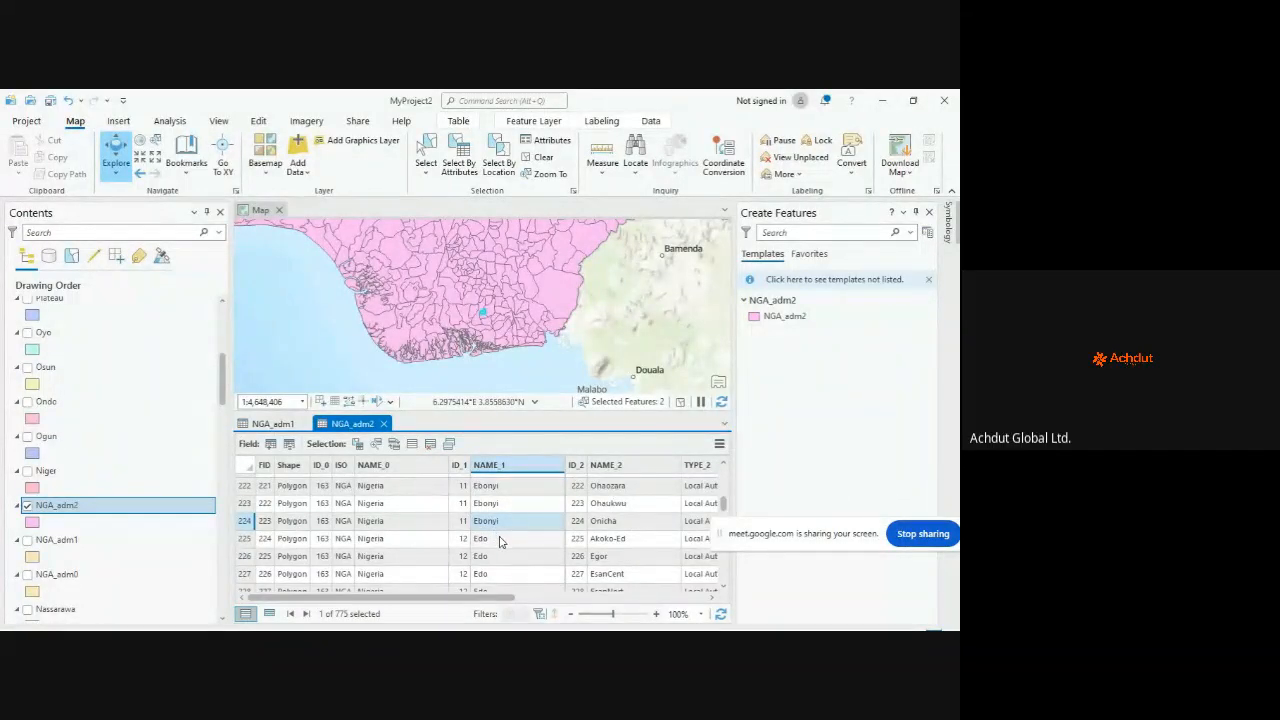
# Step: Look through the NGA_adm2 attribute table from the Ebonyi and Edo rows down to the Lagos local government records
pyautogui.scroll(5, 500, 541)
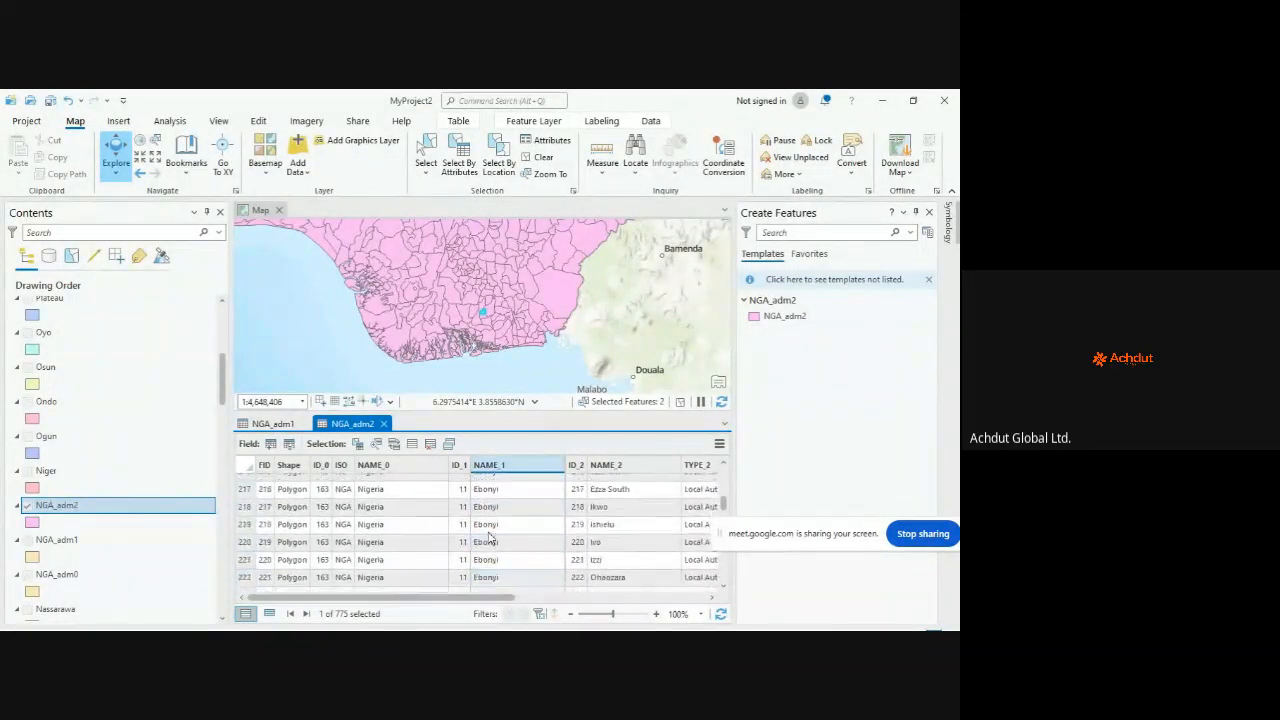
pyautogui.scroll(-7, 492, 537)
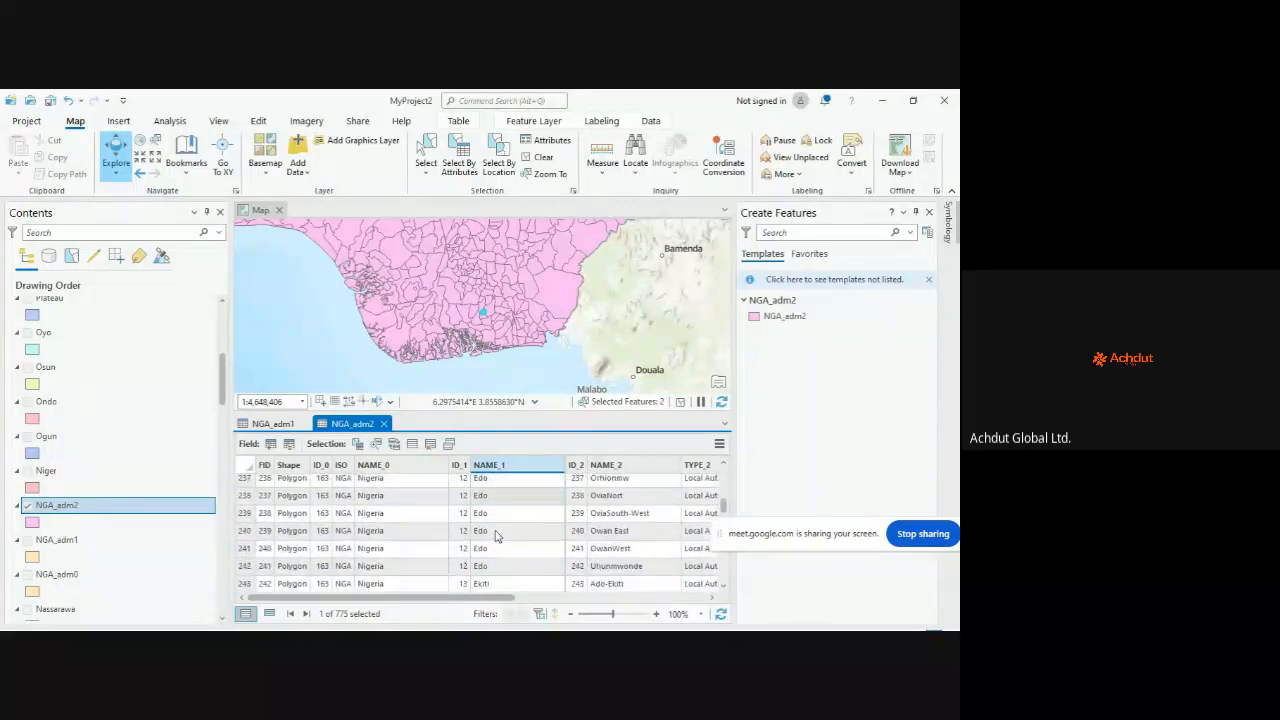
pyautogui.scroll(-8, 497, 537)
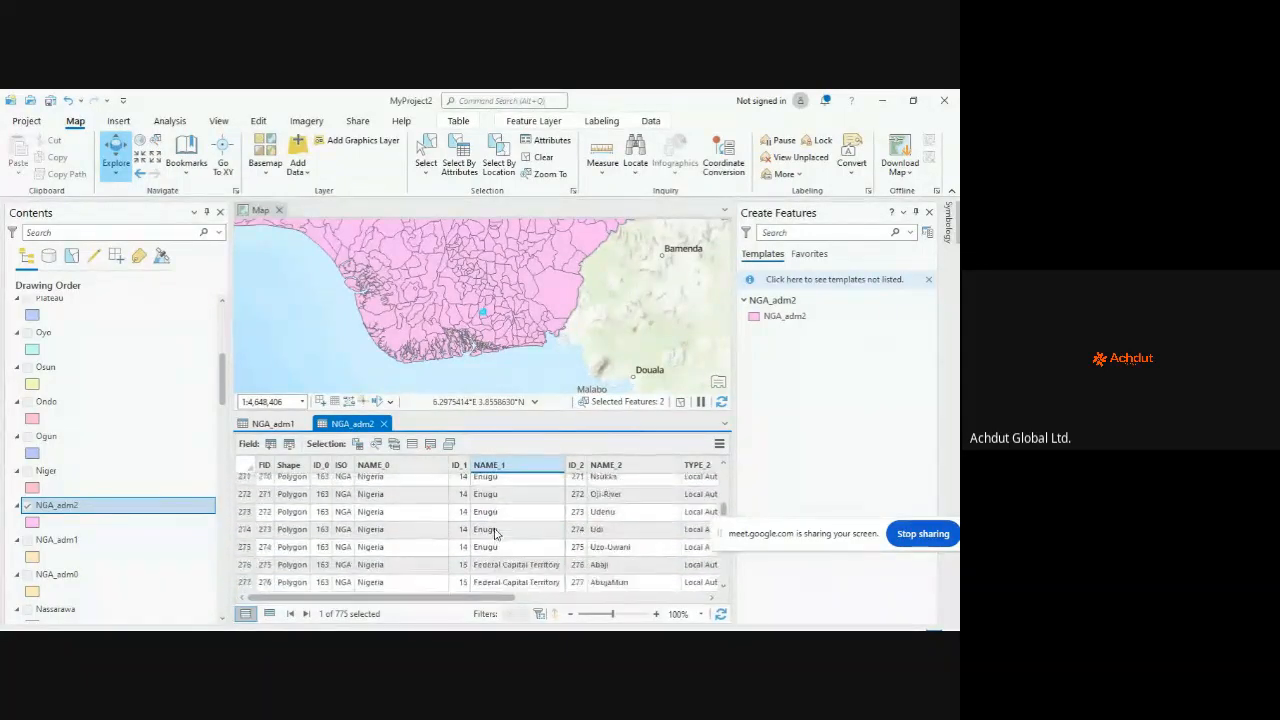
pyautogui.scroll(-15, 493, 535)
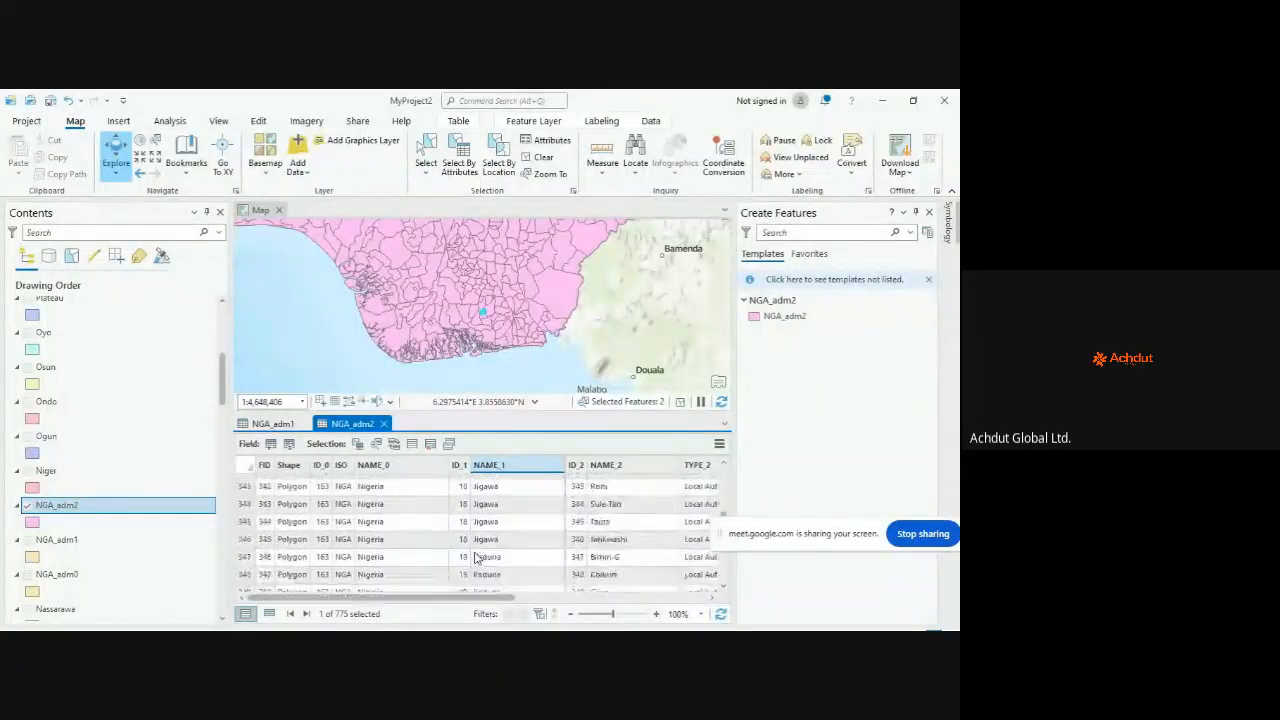
pyautogui.scroll(-1, 477, 557)
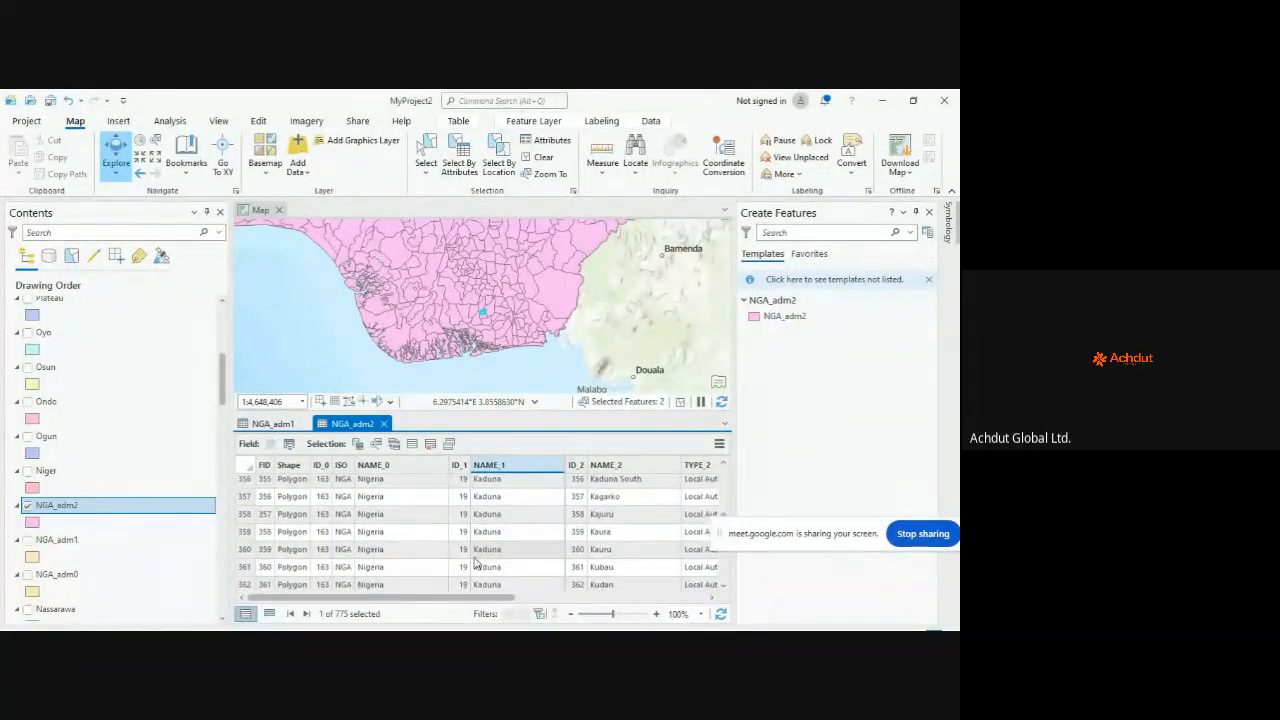
pyautogui.scroll(-3, 476, 565)
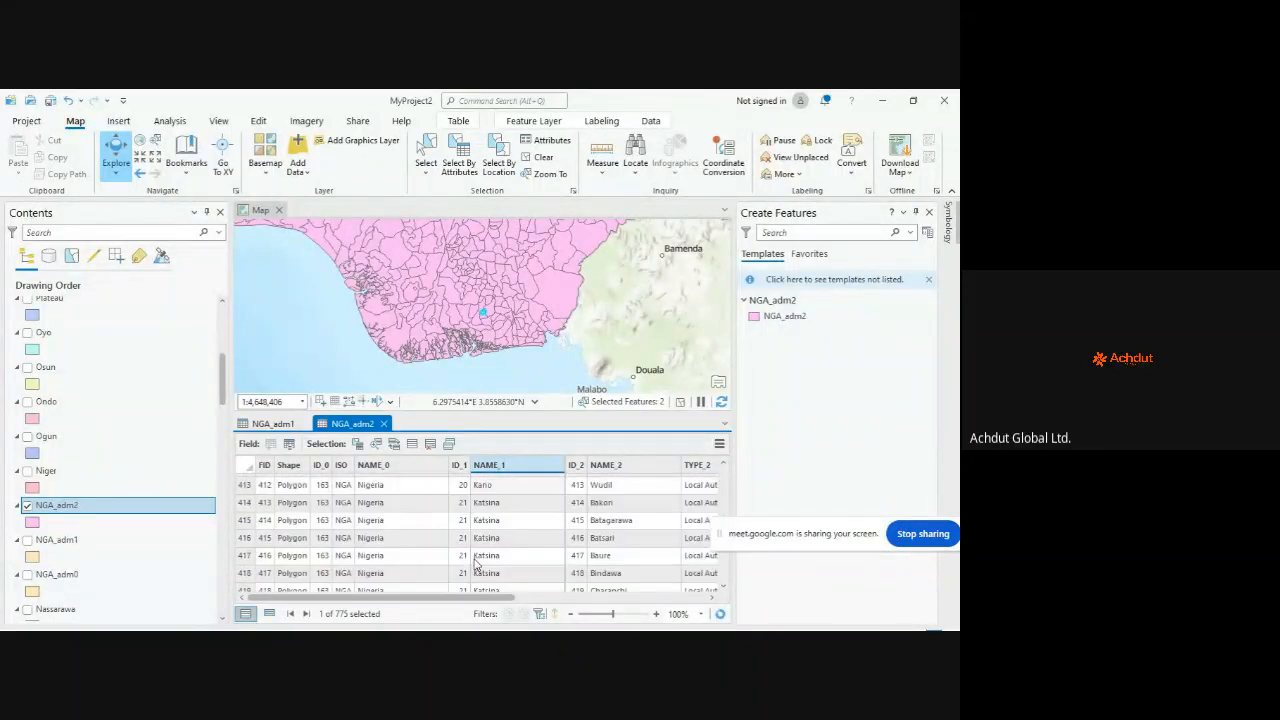
pyautogui.scroll(-7, 477, 565)
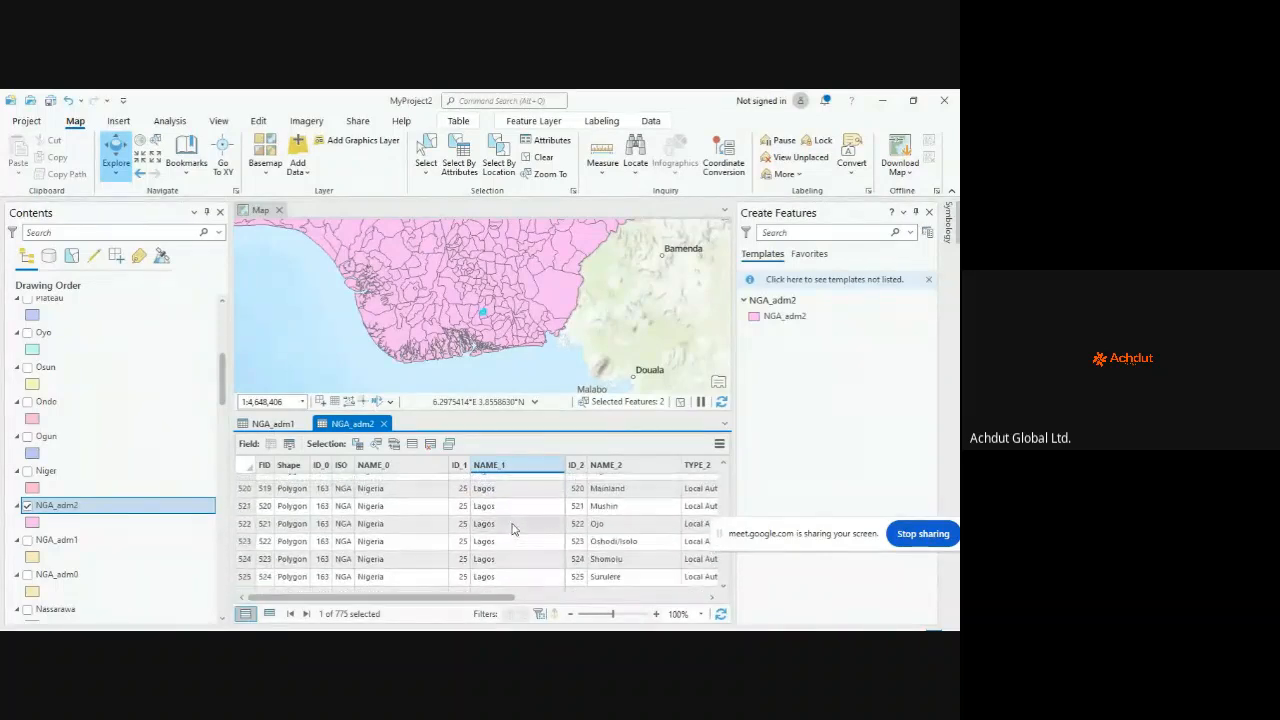
pyautogui.scroll(-2, 540, 535)
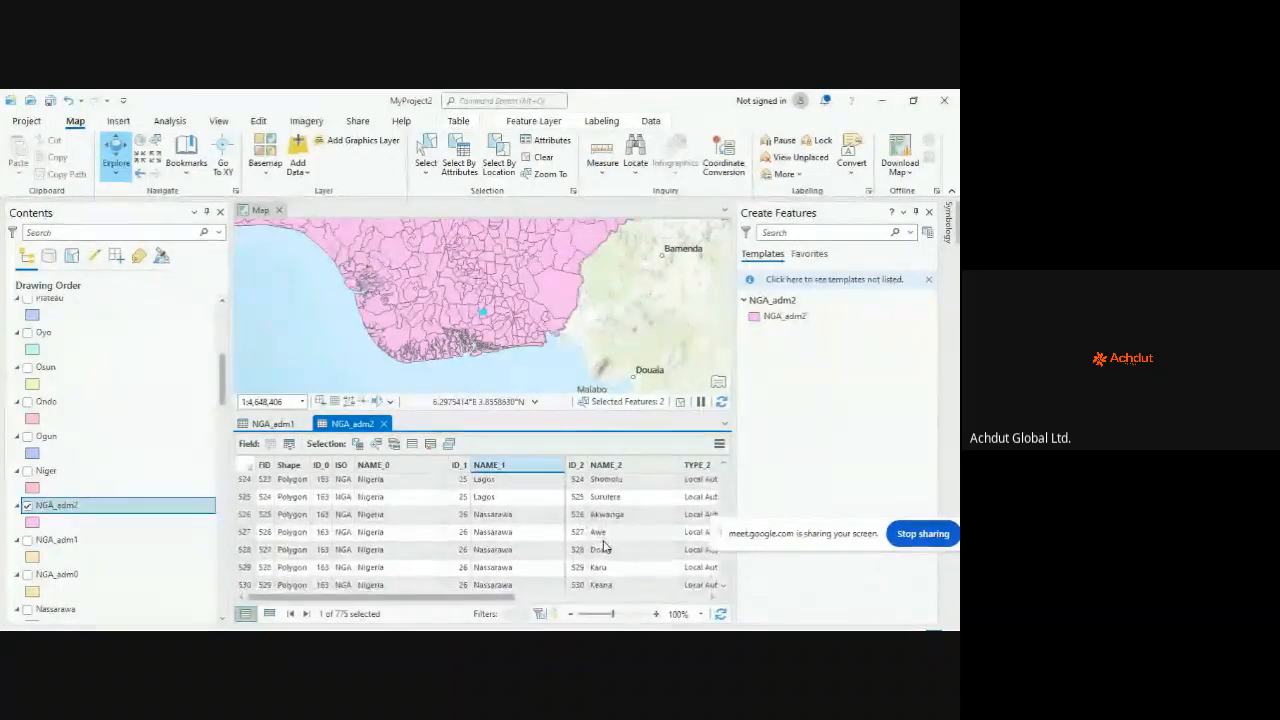
pyautogui.scroll(1, 604, 545)
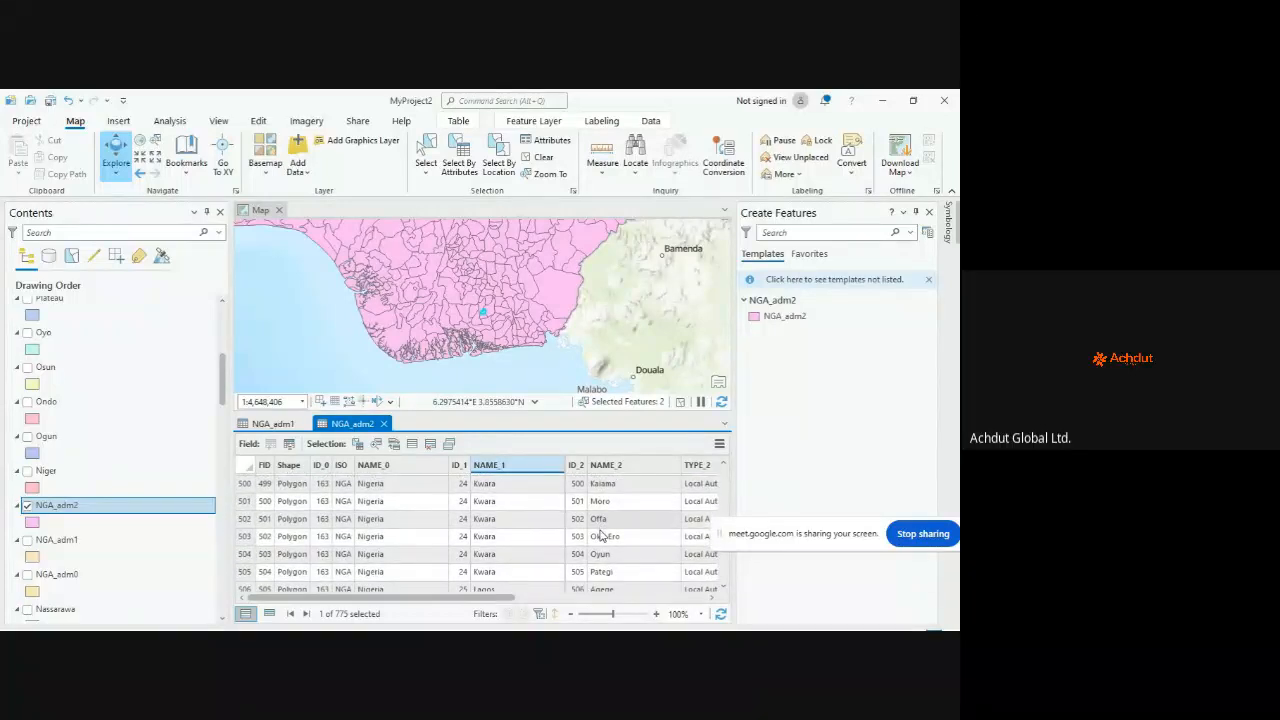
pyautogui.scroll(-3, 595, 536)
pyautogui.scroll(1, 538, 519)
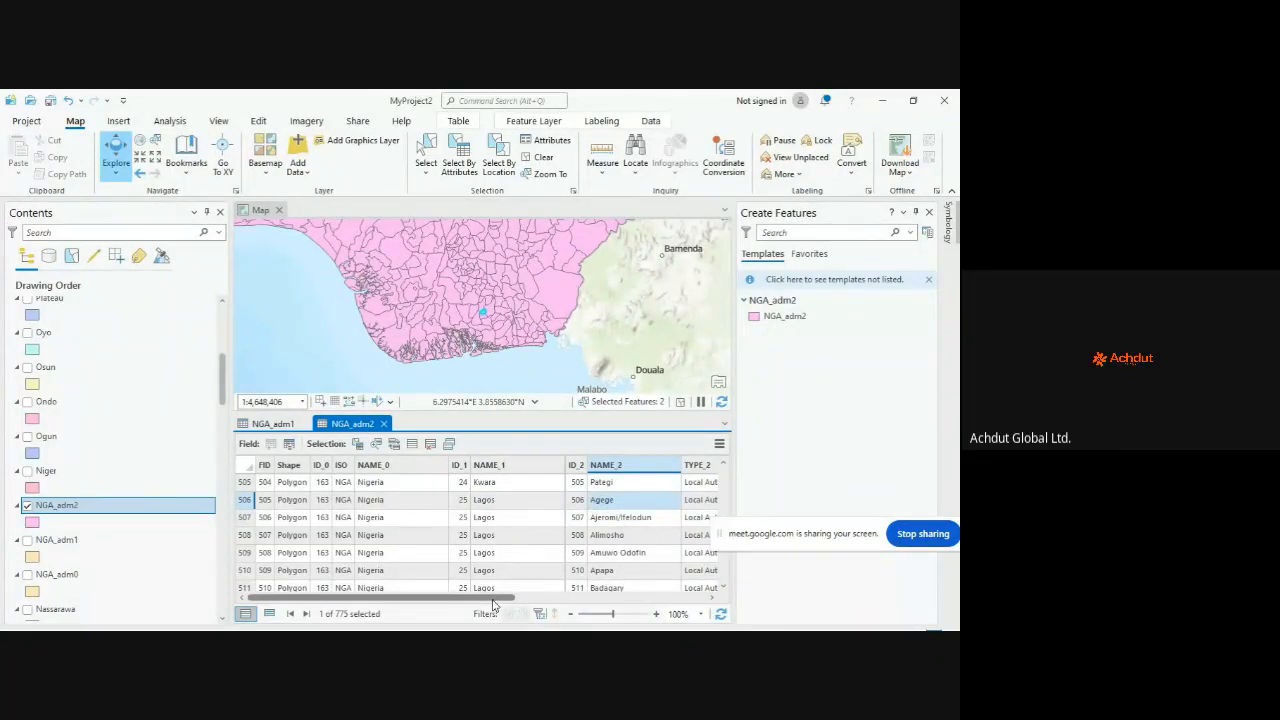
# Step: Examine the Lagos local governments in NAME_2 one by one from Agege to Surulere, and the neighbouring Nassarawa rows
pyautogui.moveTo(494, 604); pyautogui.dragTo(541, 620)
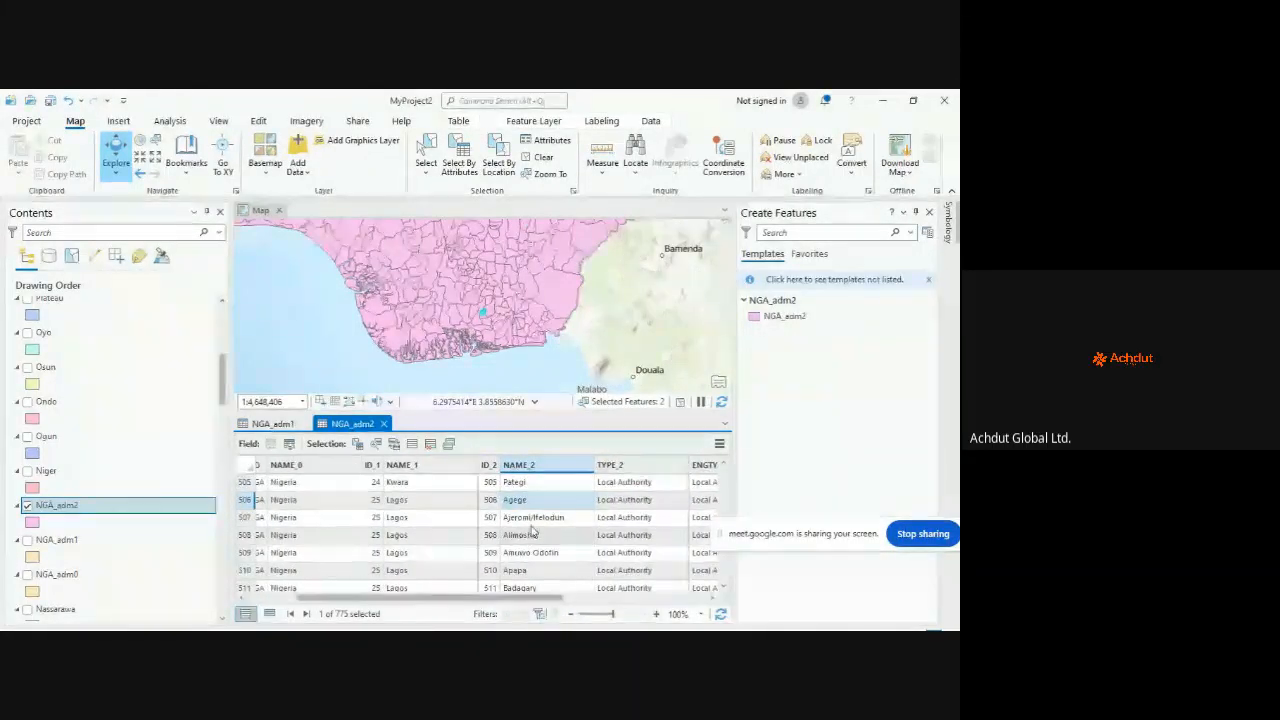
pyautogui.press('Down')
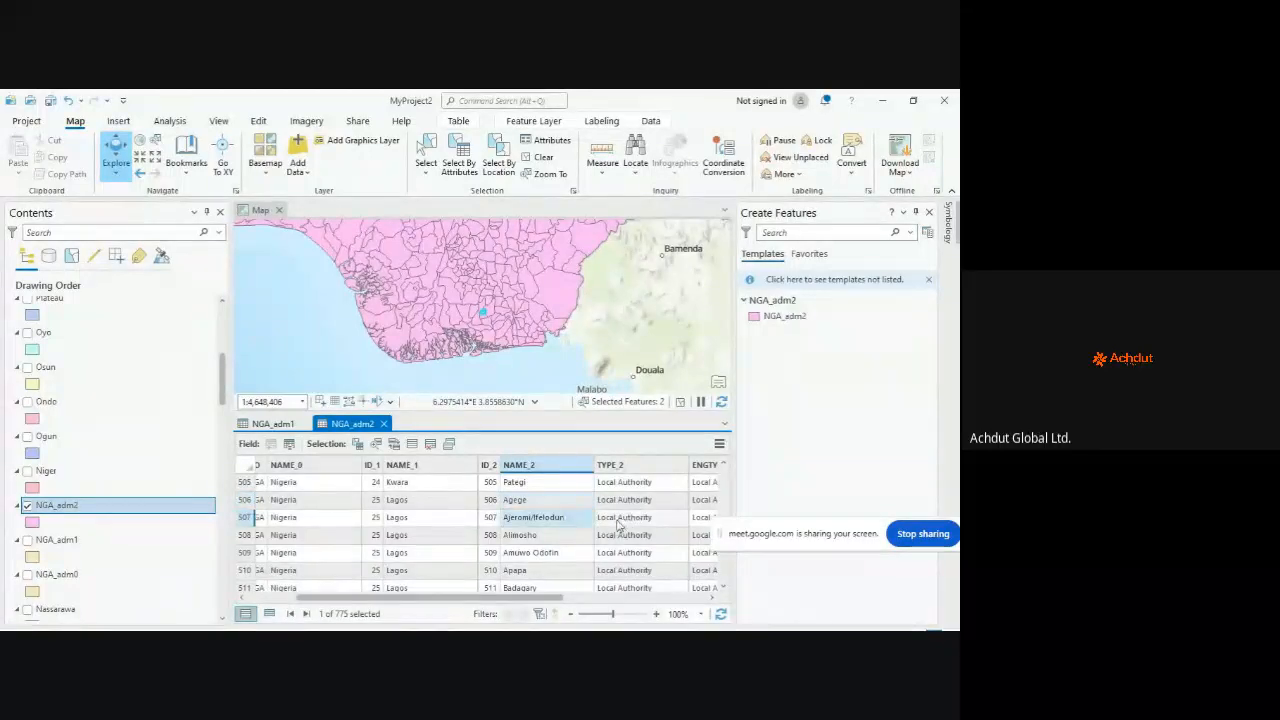
pyautogui.press('Down')
pyautogui.press('Down')
pyautogui.press('Down')
pyautogui.press('Down')
pyautogui.press('Down')
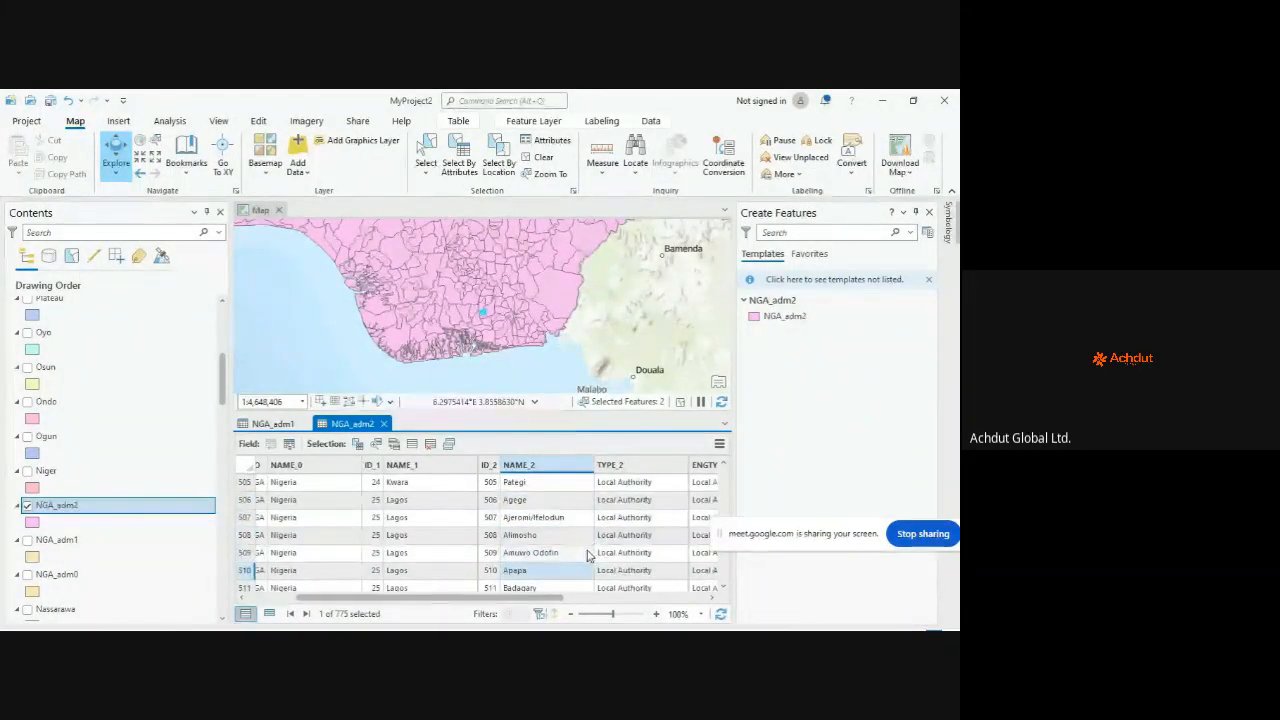
pyautogui.press('Down')
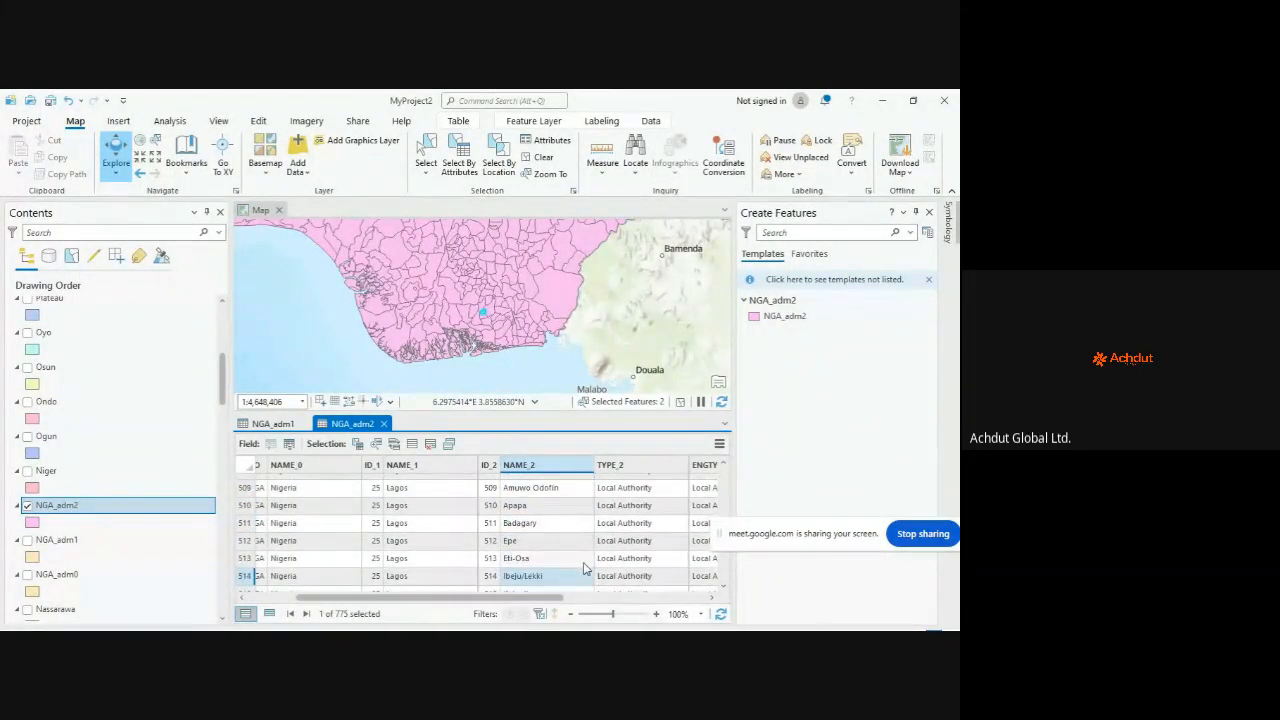
pyautogui.press('Down')
pyautogui.press('Down')
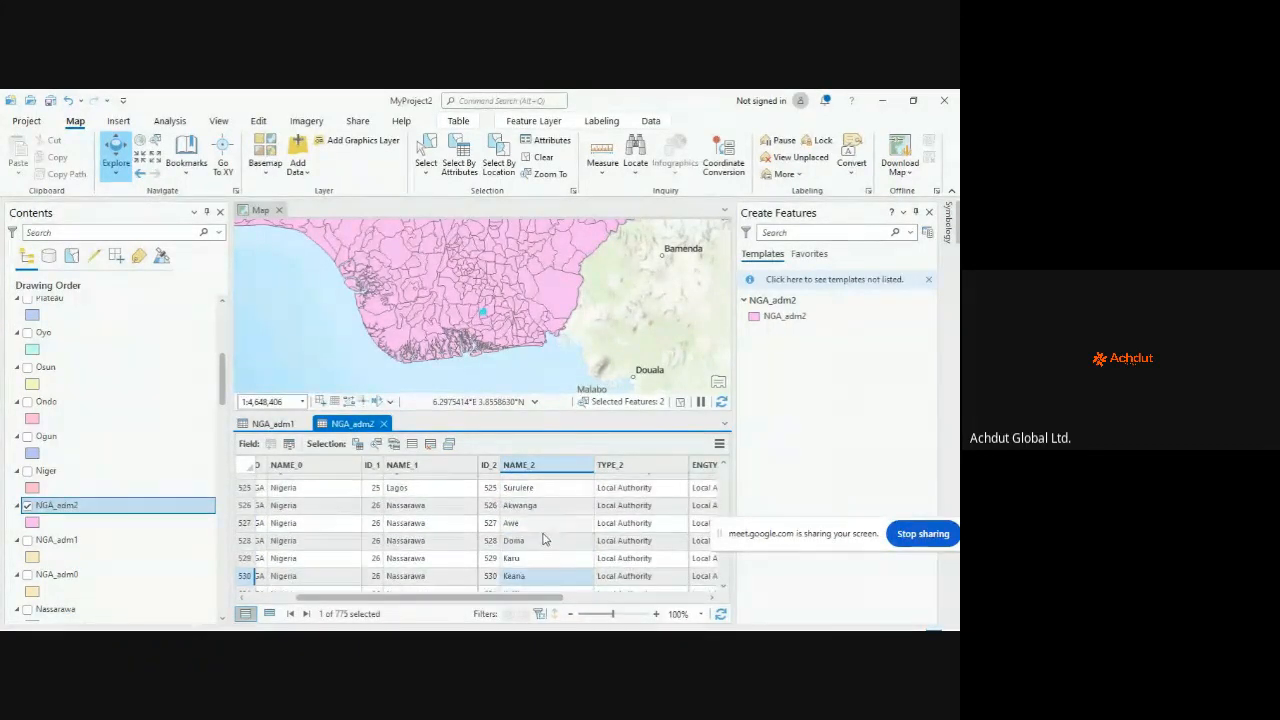
pyautogui.scroll(-3, 548, 535)
pyautogui.scroll(2, 540, 542)
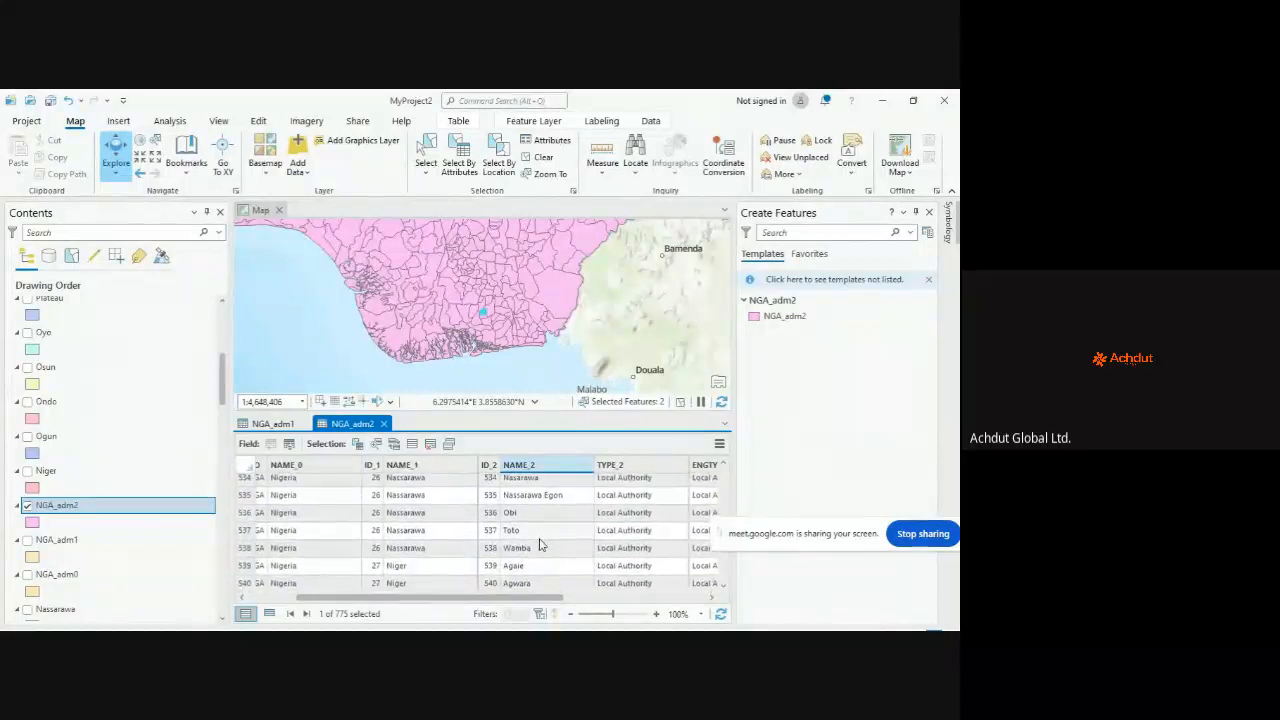
pyautogui.scroll(4, 536, 546)
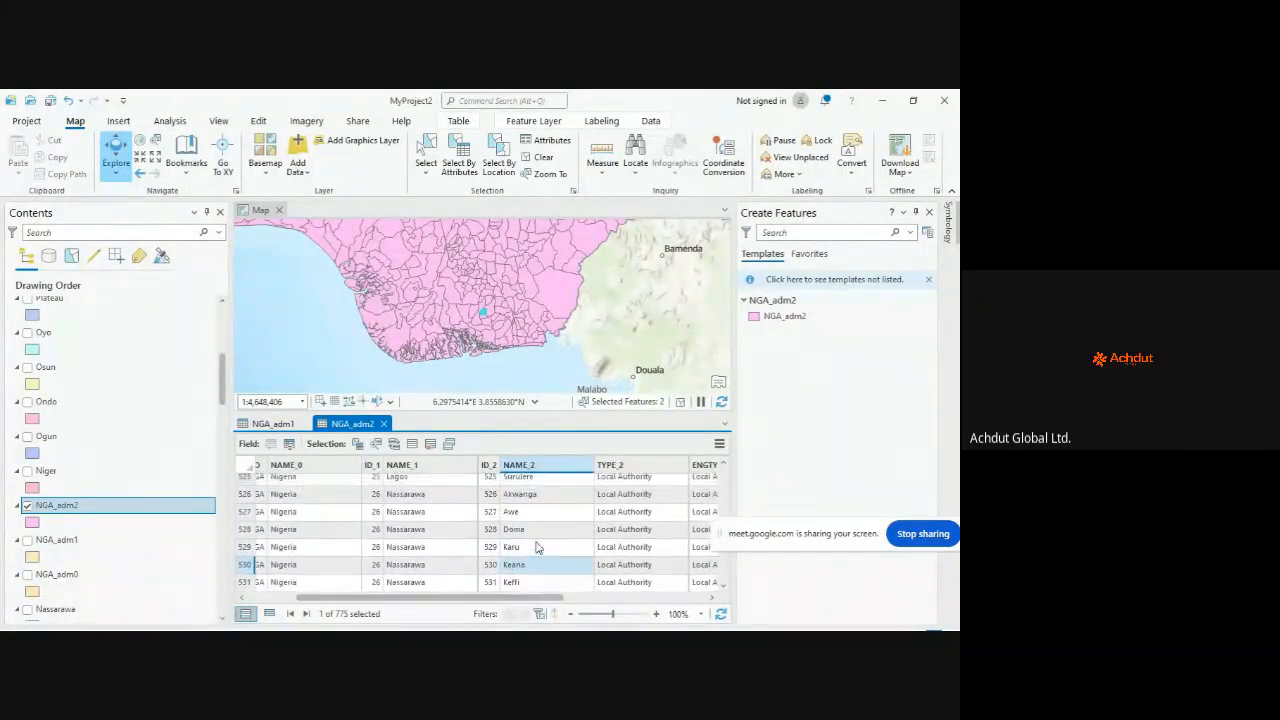
pyautogui.scroll(-2, 536, 548)
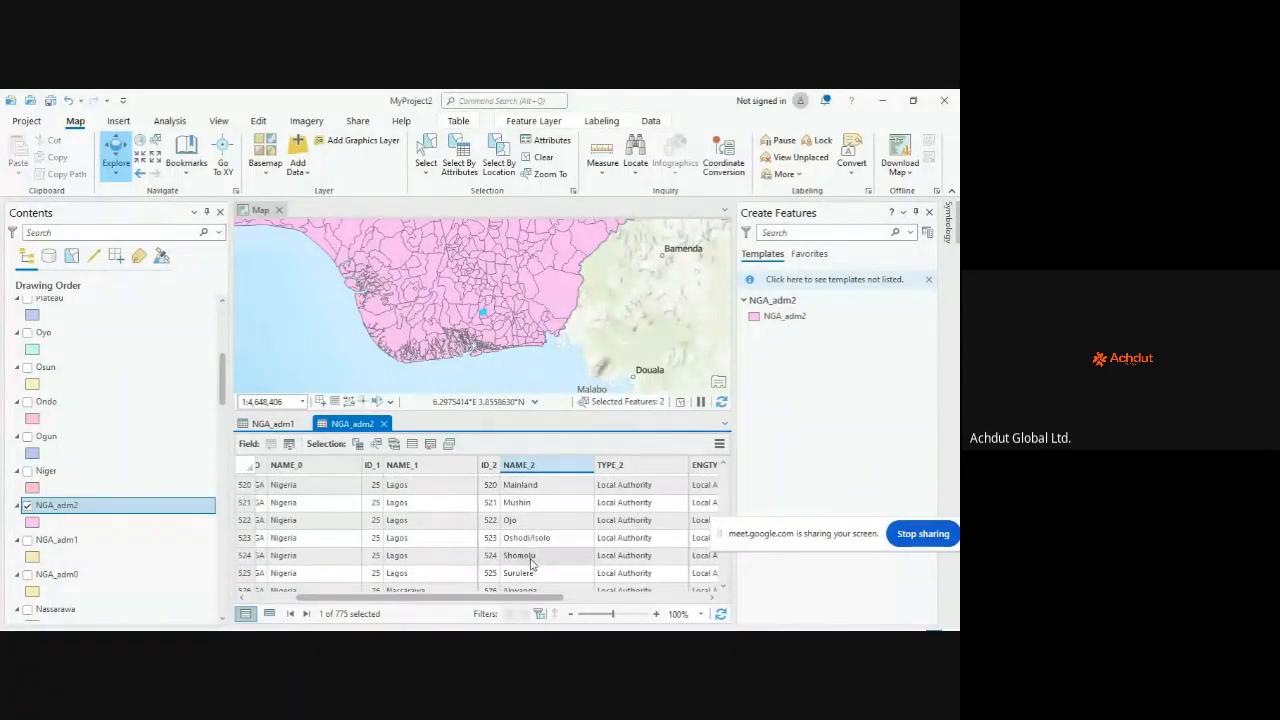
# Step: Select the Lagos Mainland record in the NGA_adm2 table and examine its highlighted boundary up close on the map
pyautogui.click(540, 576)
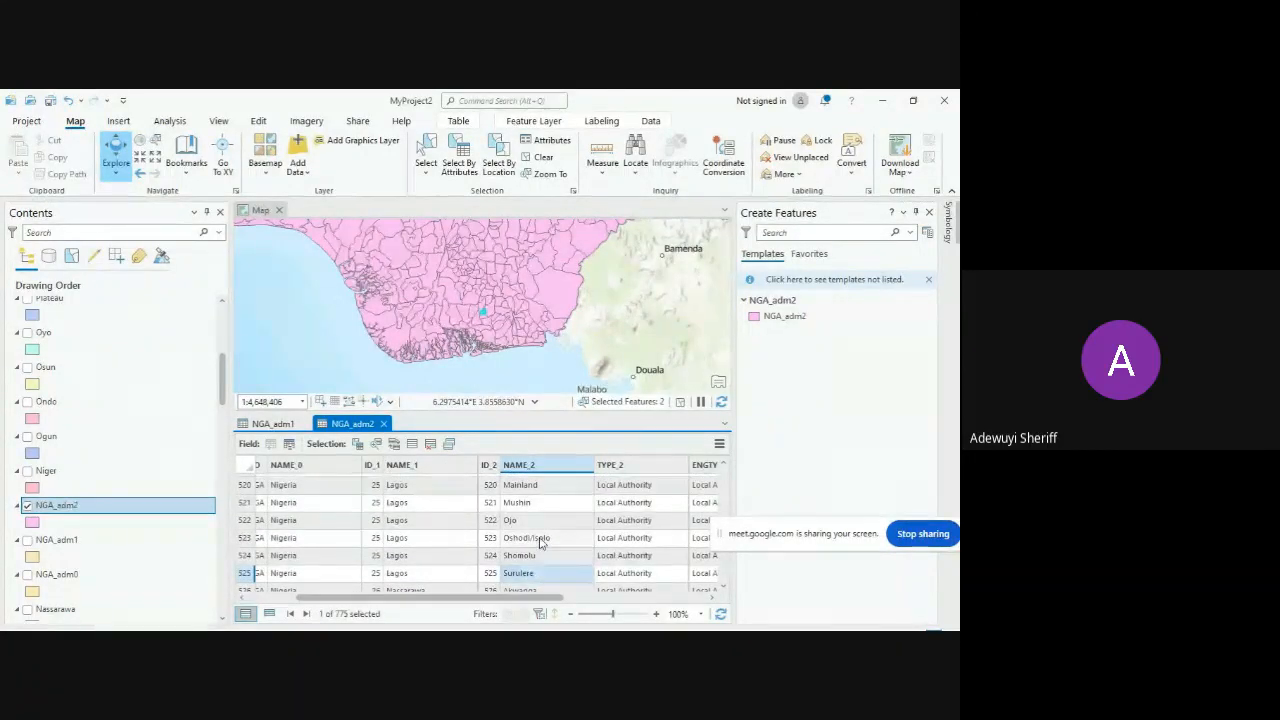
pyautogui.click(537, 487)
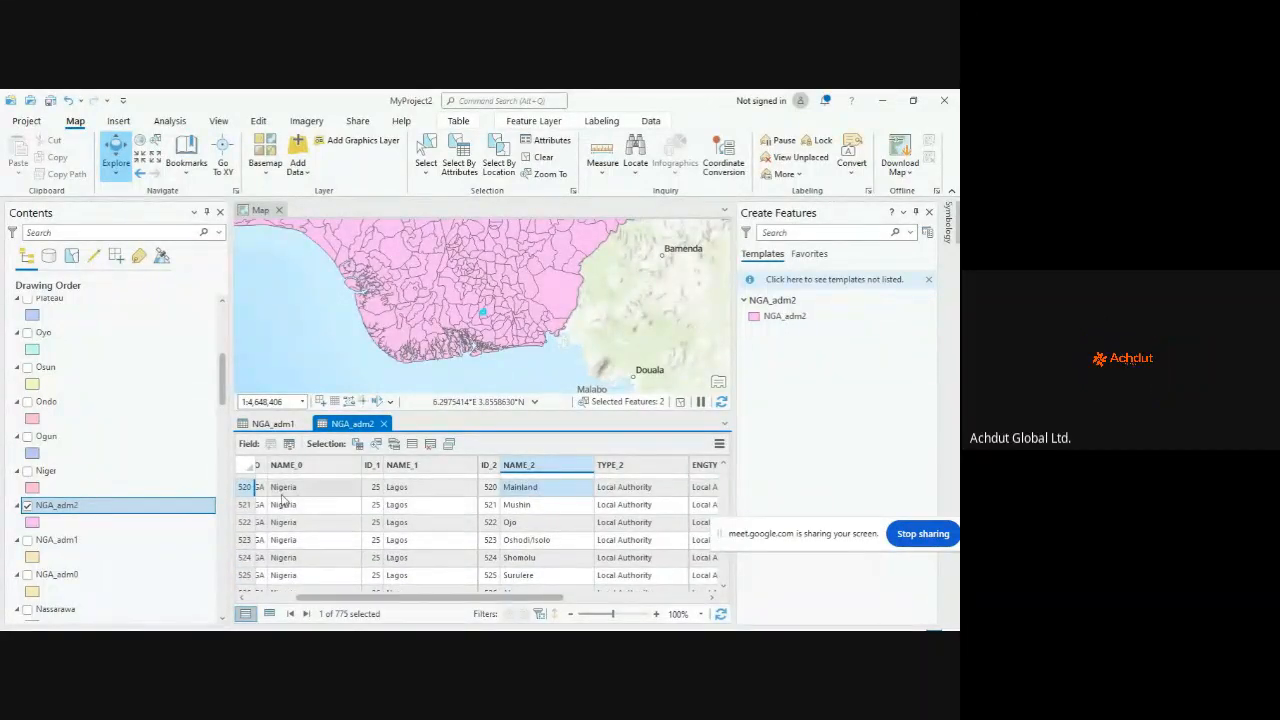
pyautogui.click(246, 487)
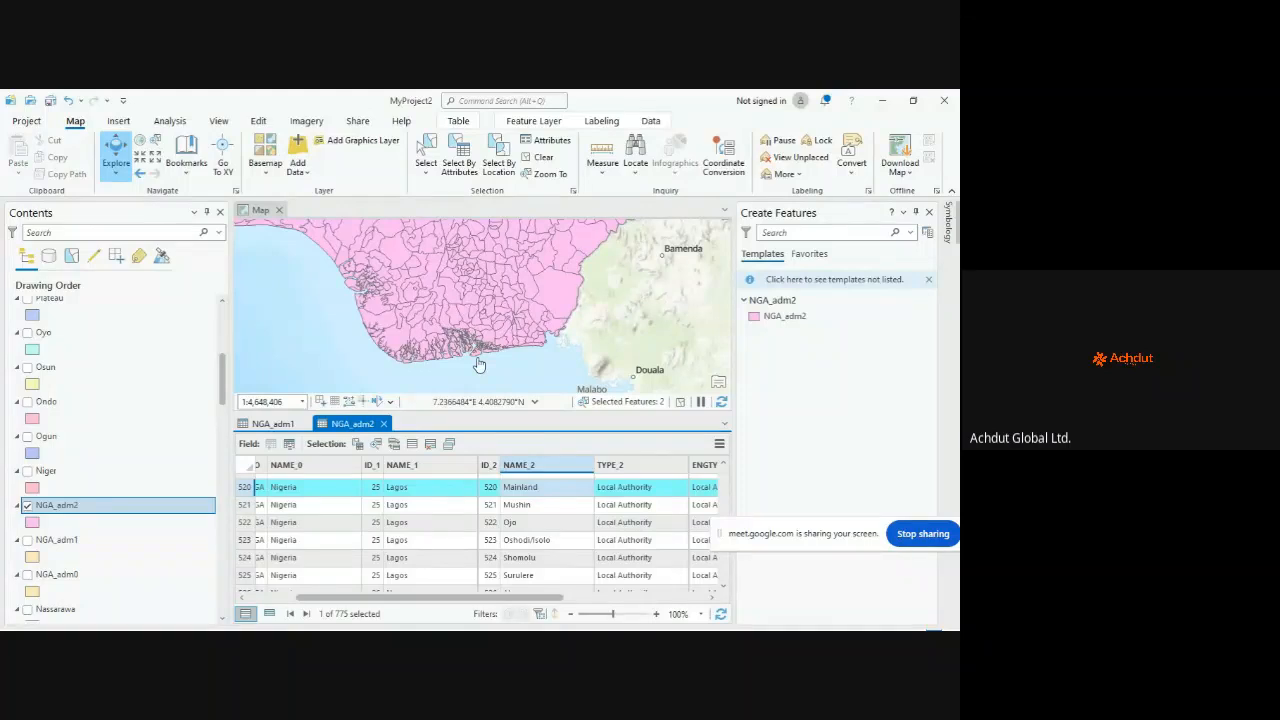
pyautogui.scroll(-3, 510, 305)
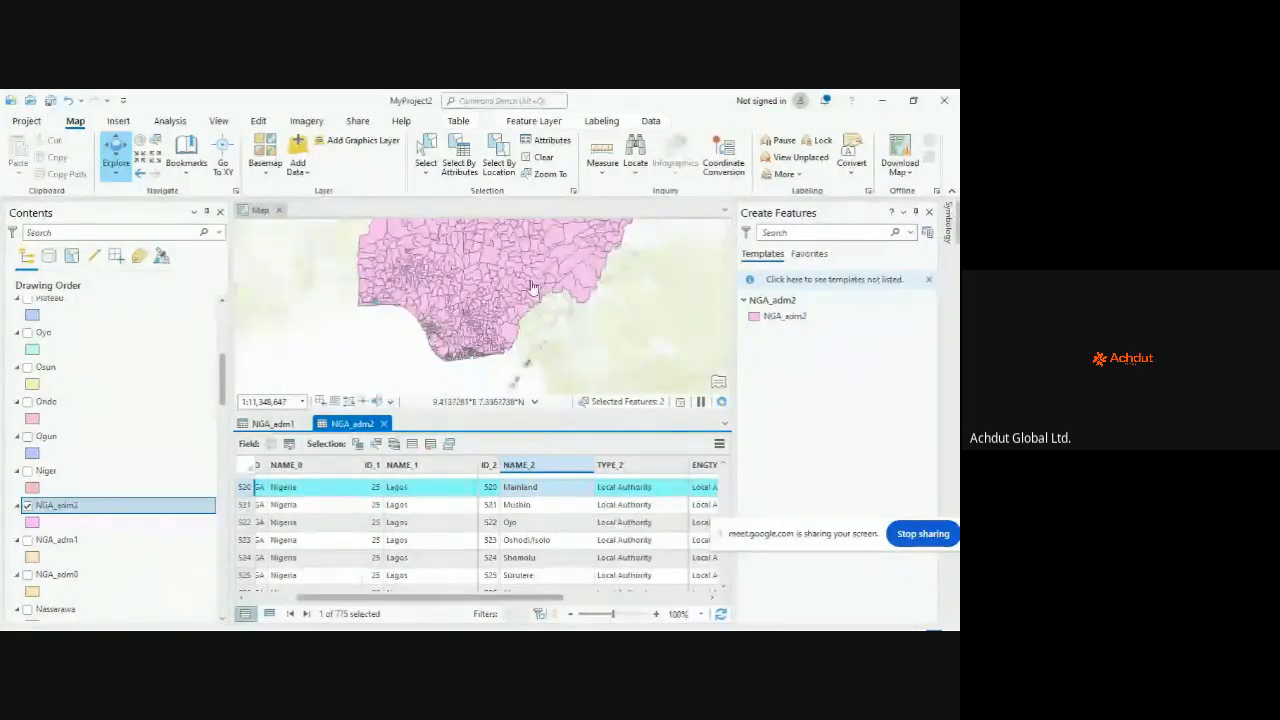
pyautogui.scroll(5, 380, 320)
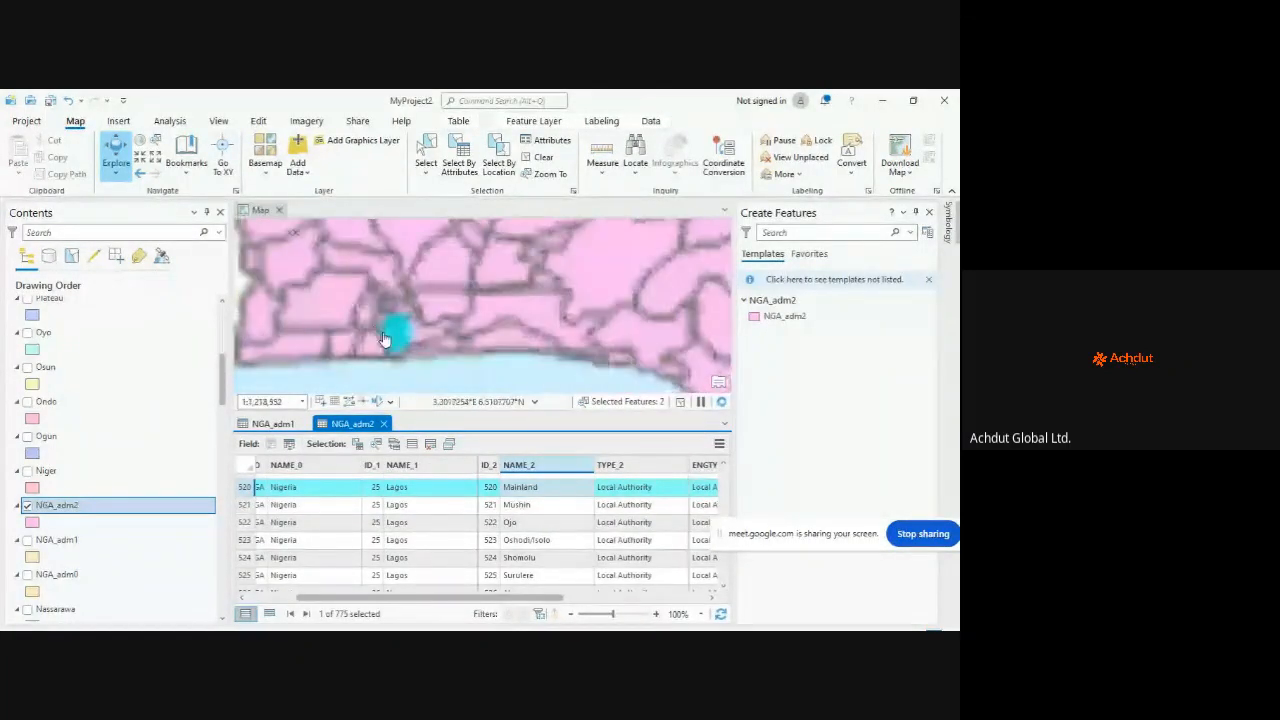
pyautogui.scroll(3, 390, 342)
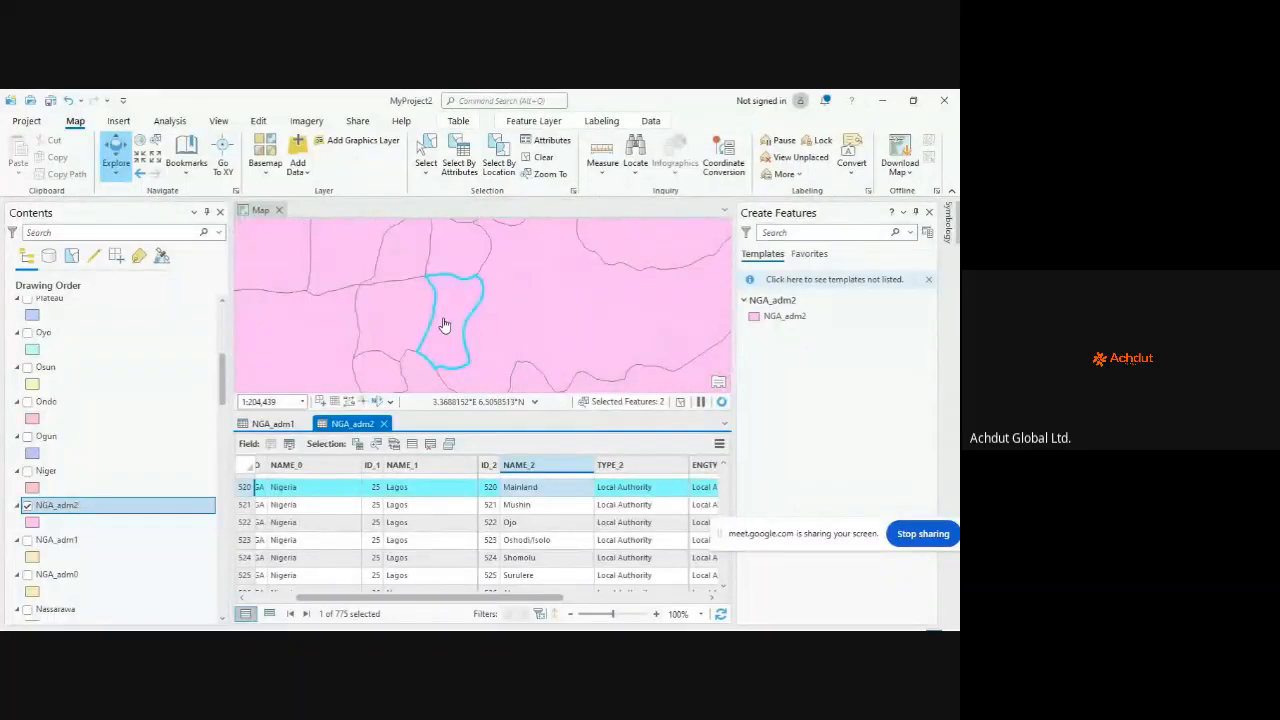
pyautogui.scroll(1, 445, 325)
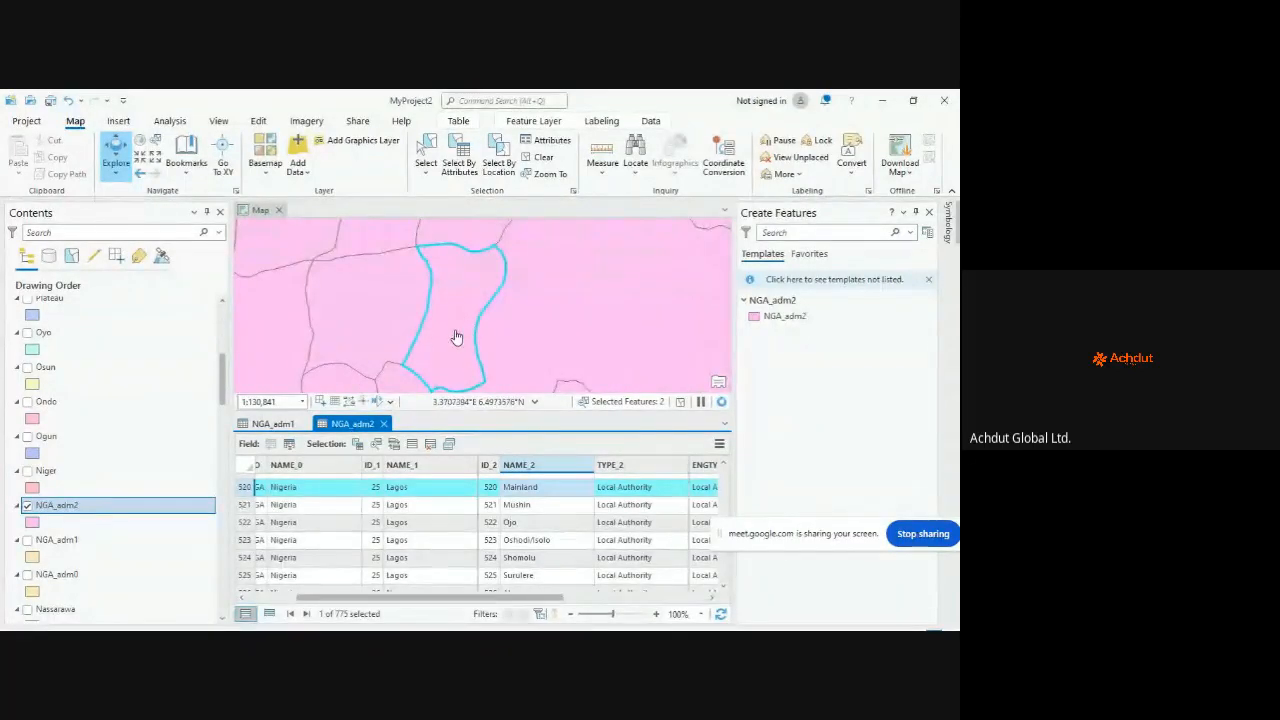
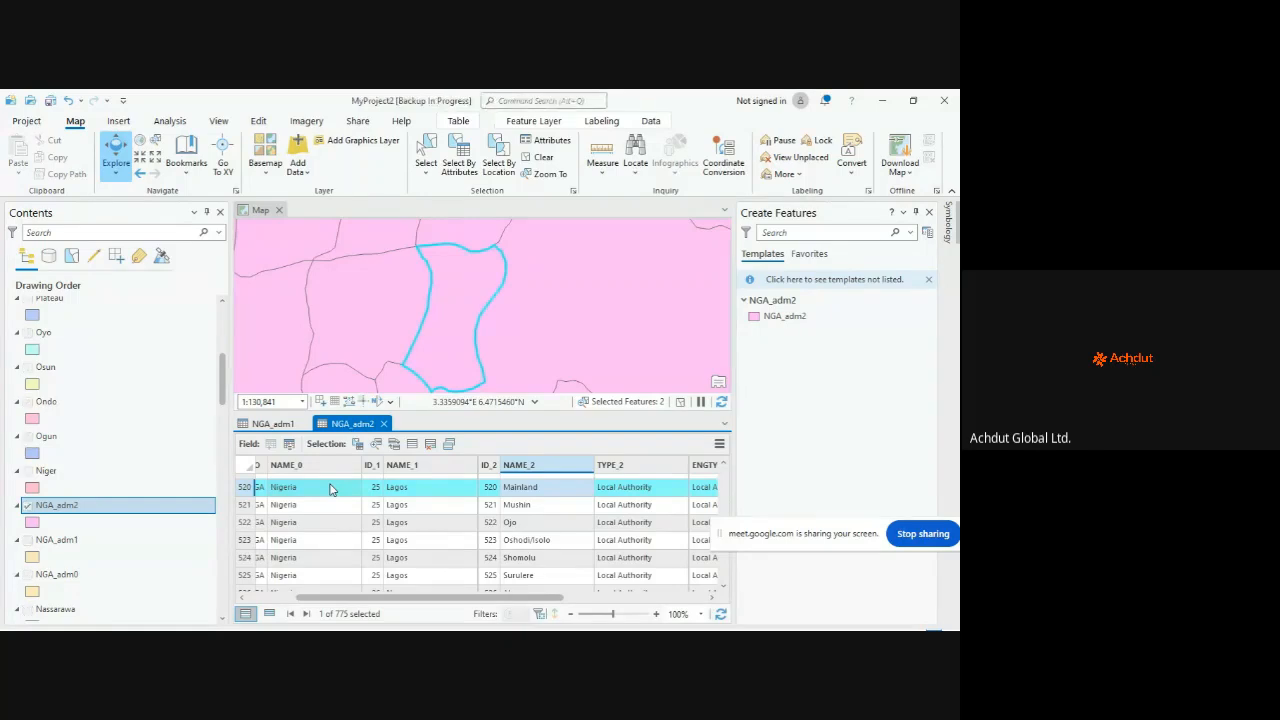
# Step: Search the geoprocessing tools for "clip" and open the Clip Raster tool
pyautogui.click(170, 121)
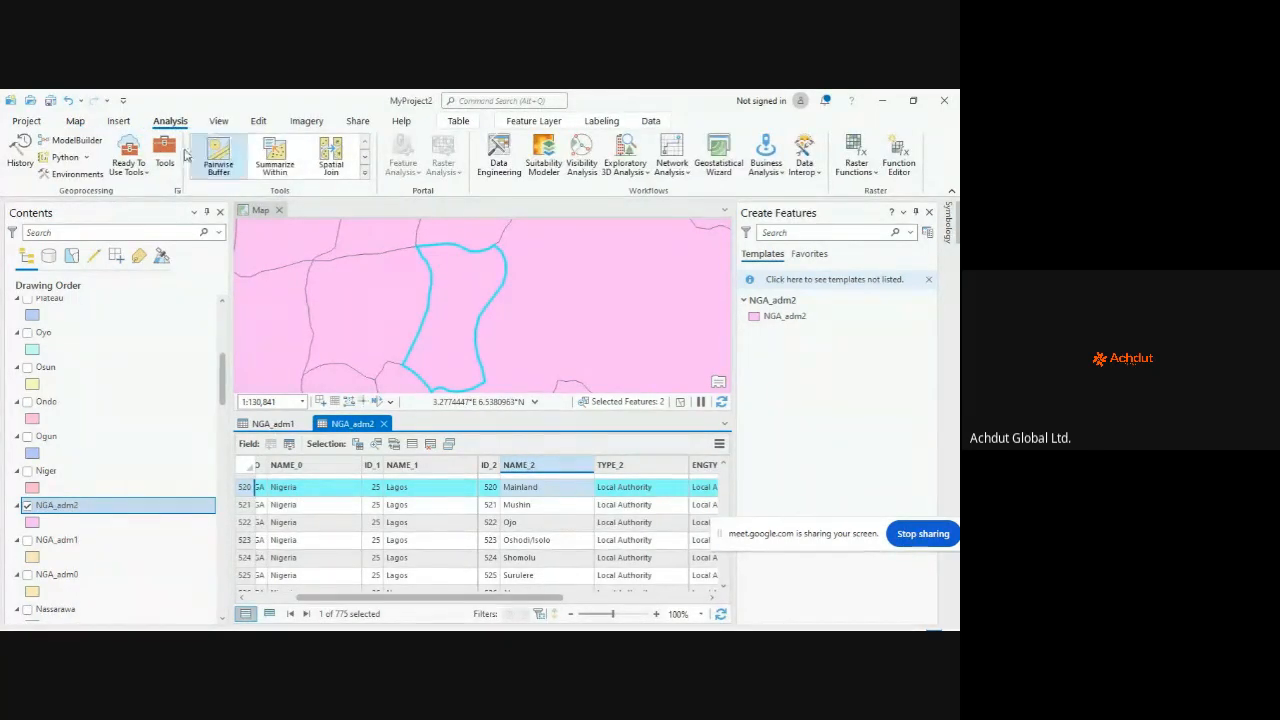
pyautogui.click(168, 156)
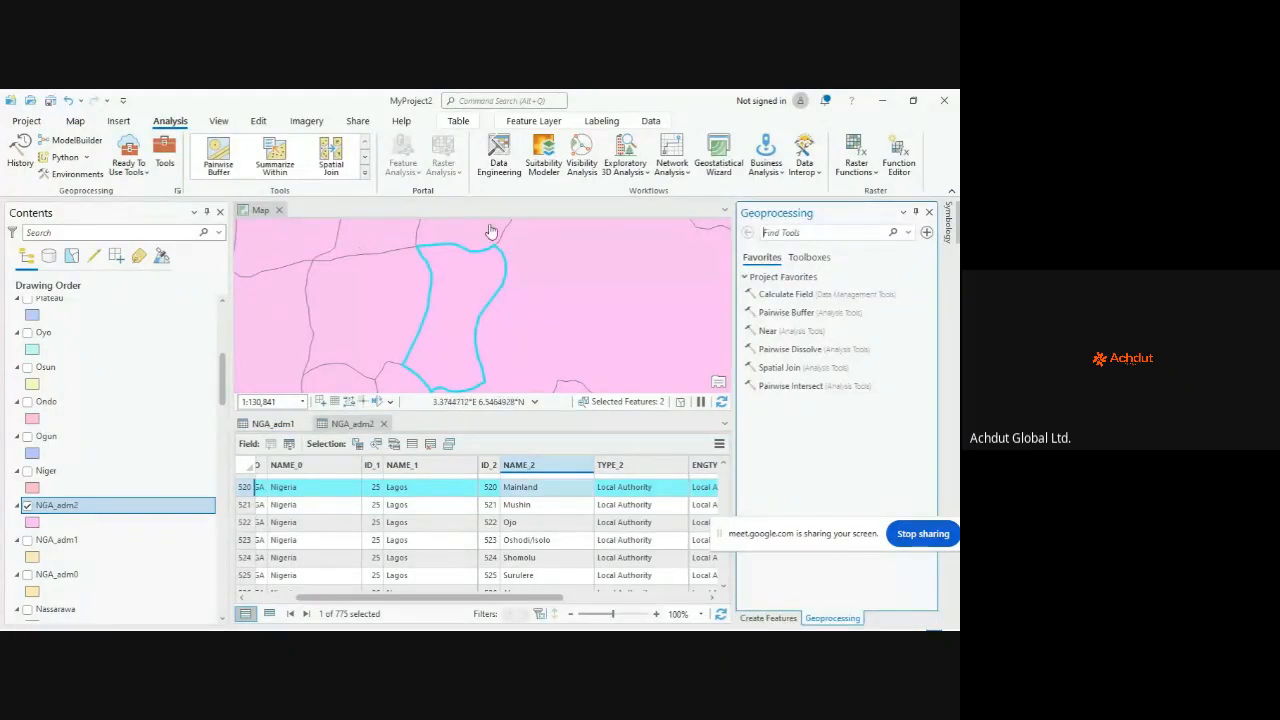
pyautogui.click(863, 236)
pyautogui.write('clip')
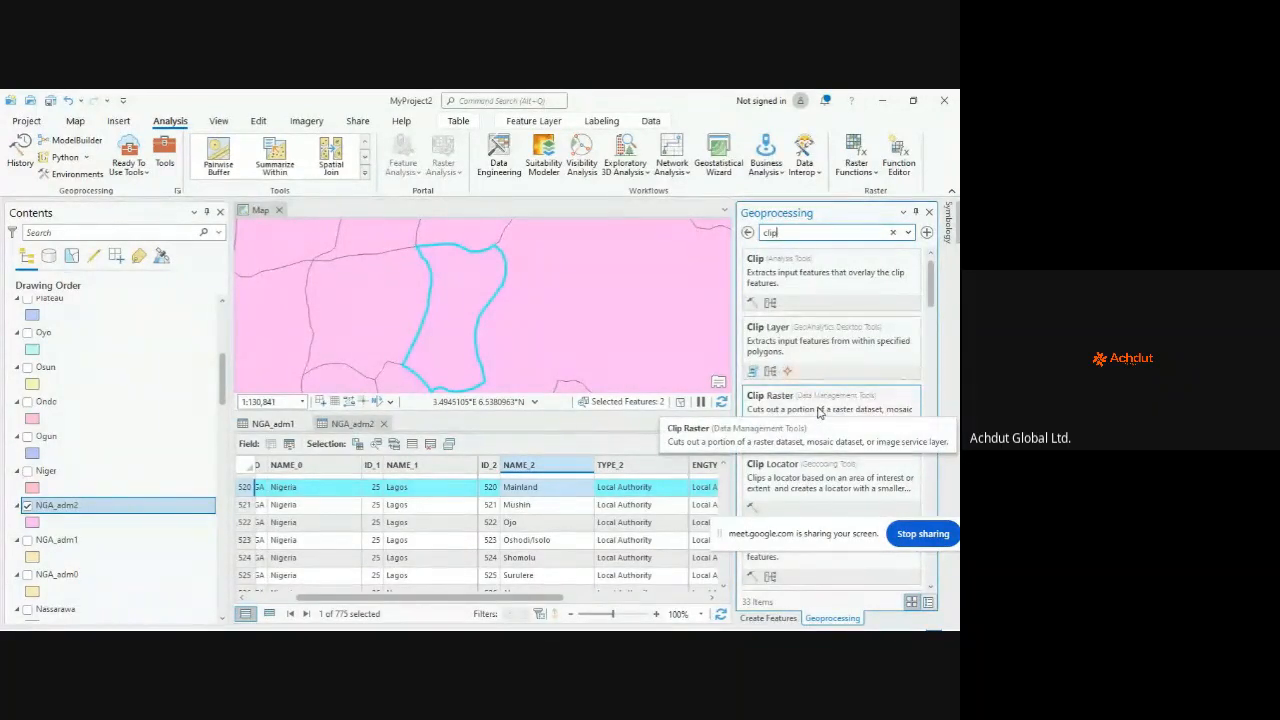
pyautogui.click(818, 411)
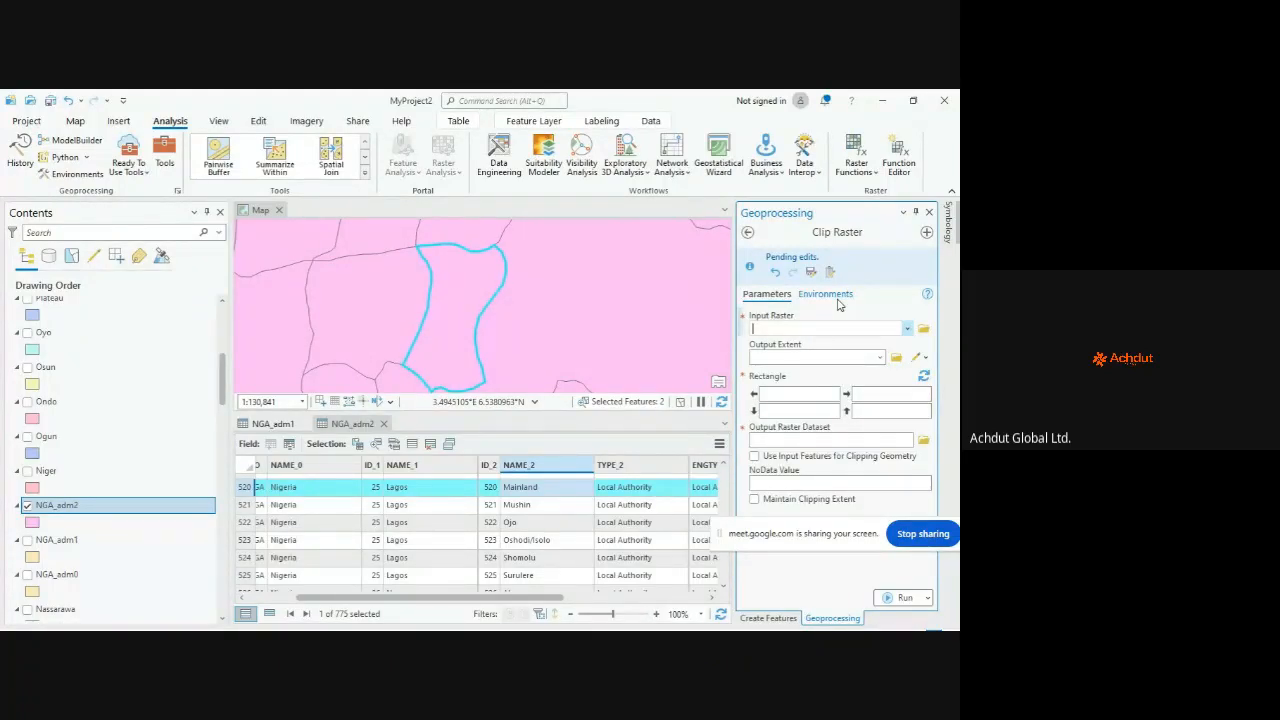
# Step: Set the Clip Raster input to Google Satellite Maps 1024px.tif and its output extent to the Lagos:1 layer
pyautogui.click(906, 331)
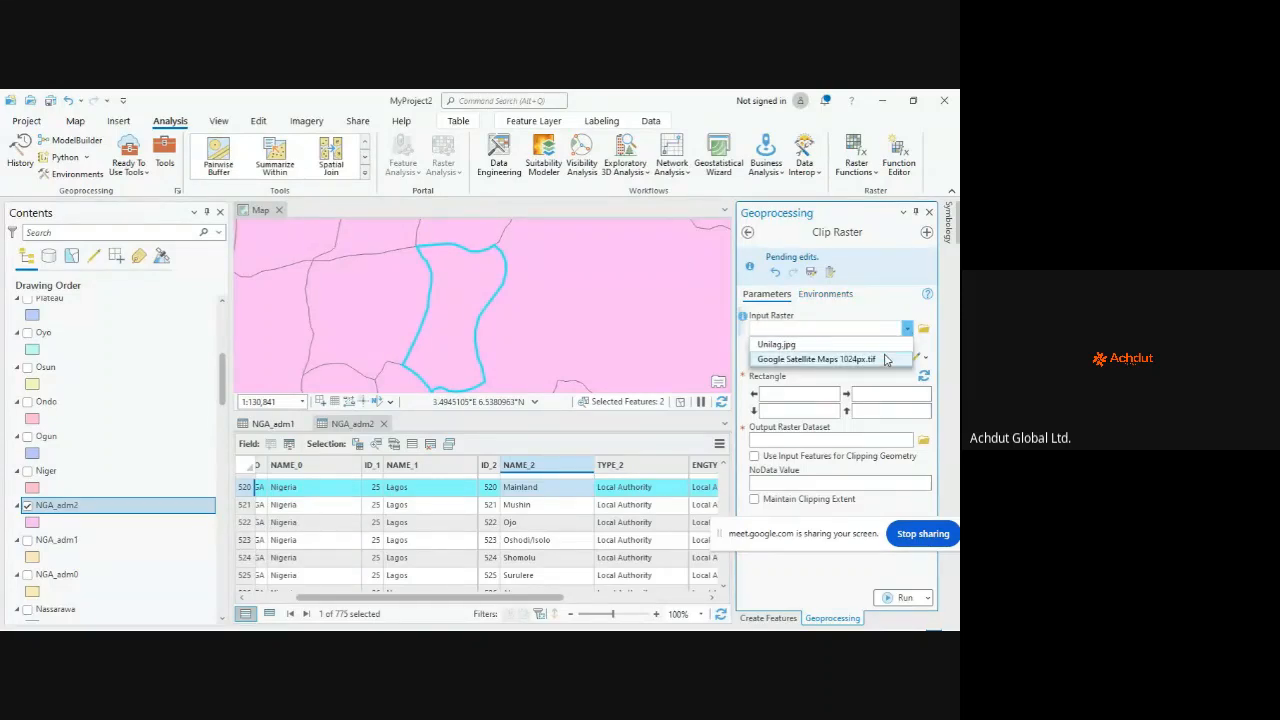
pyautogui.click(885, 360)
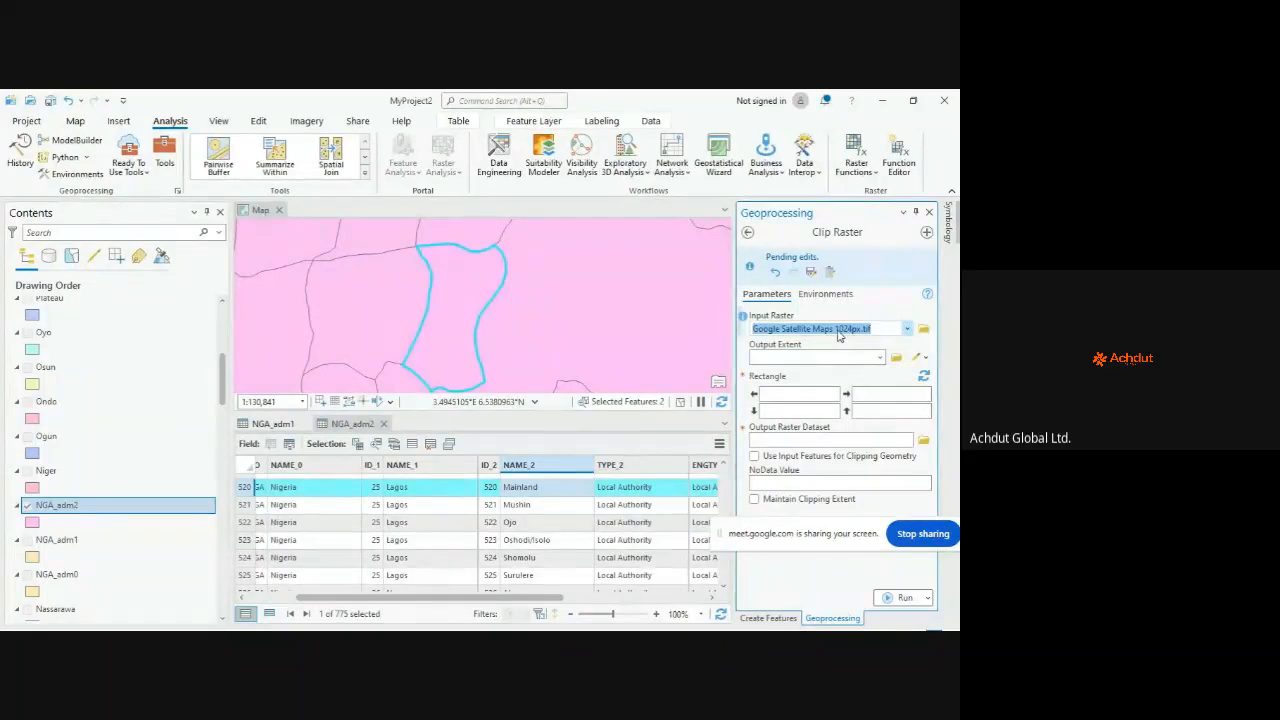
pyautogui.click(880, 358)
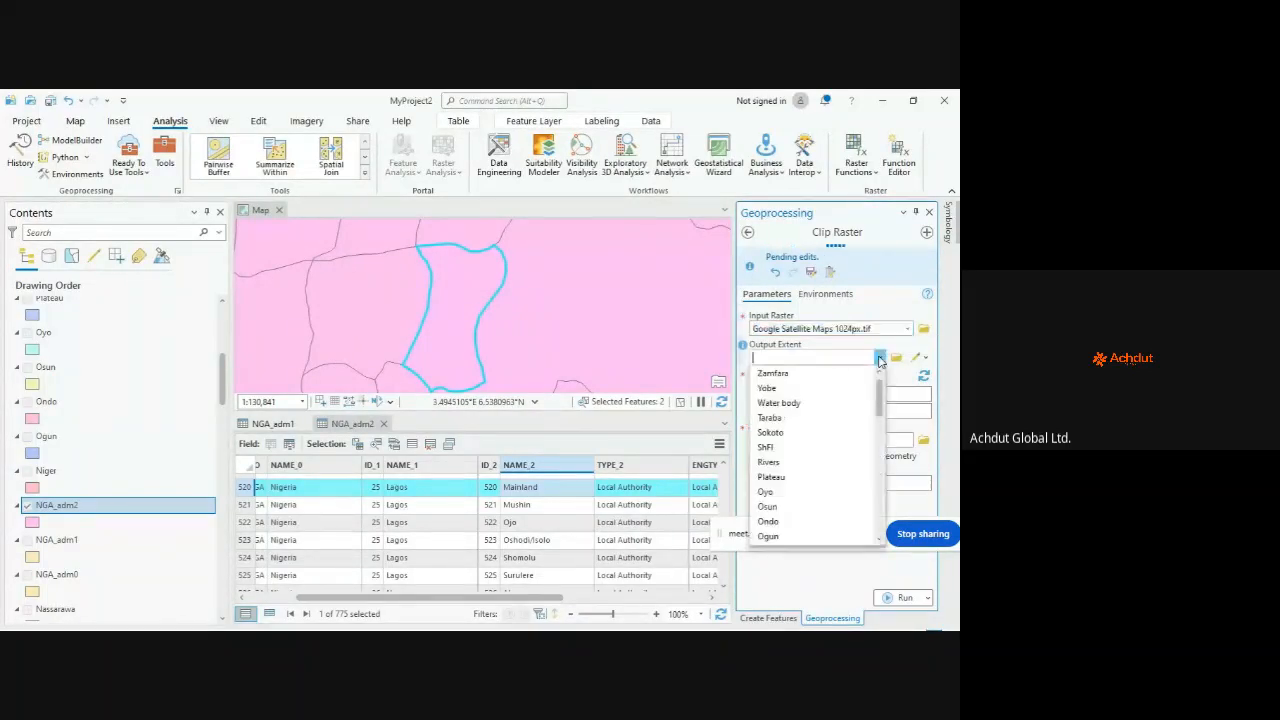
pyautogui.scroll(-4, 832, 453)
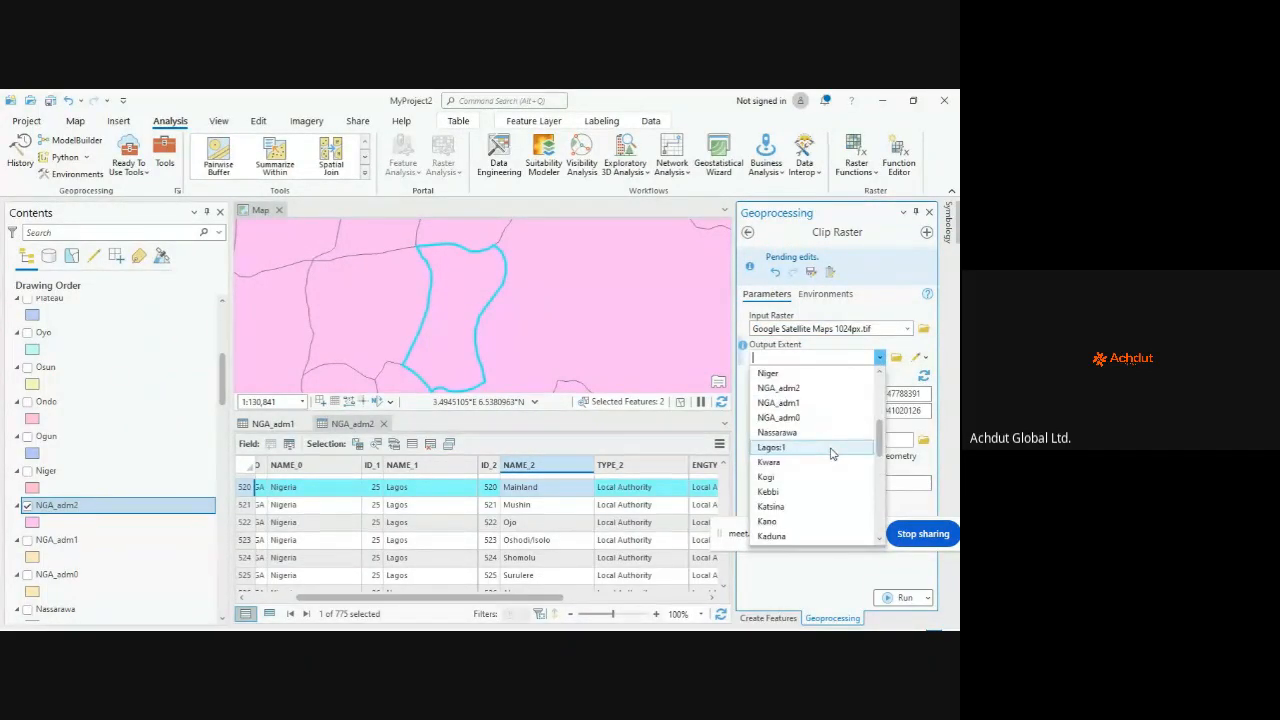
pyautogui.scroll(-2, 831, 453)
pyautogui.scroll(-3, 815, 441)
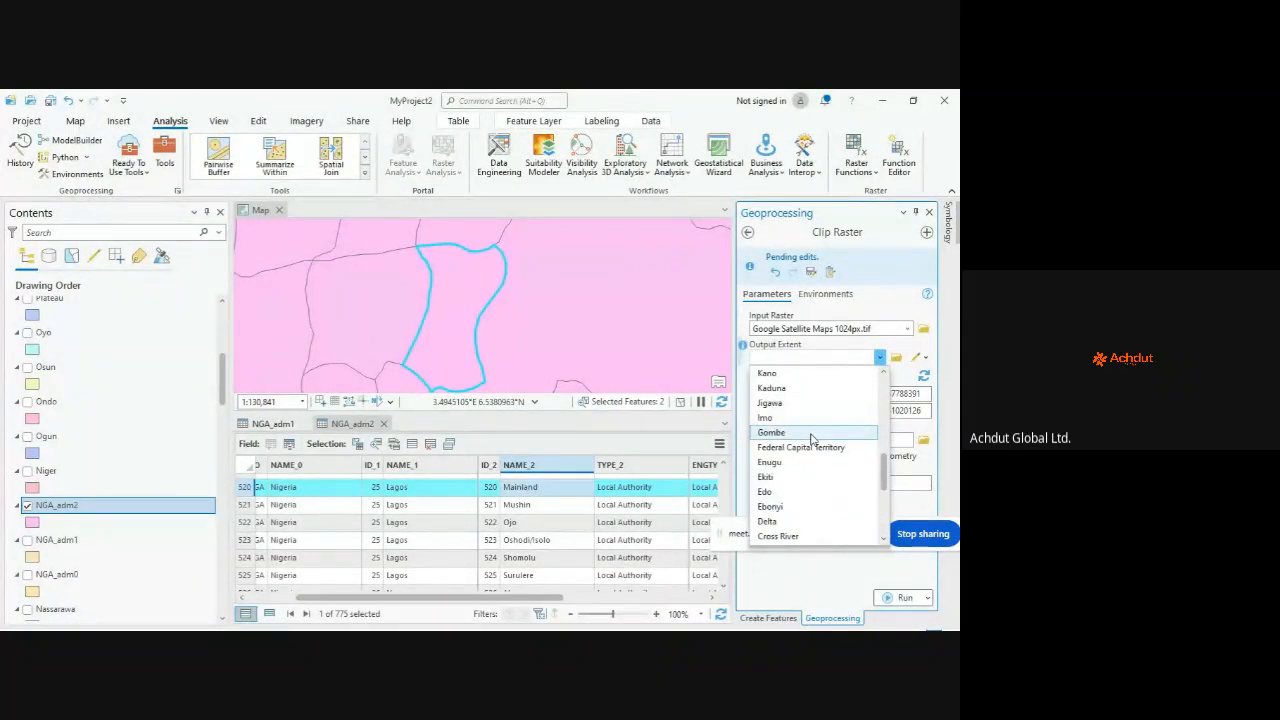
pyautogui.scroll(9, 806, 432)
pyautogui.scroll(-3, 808, 428)
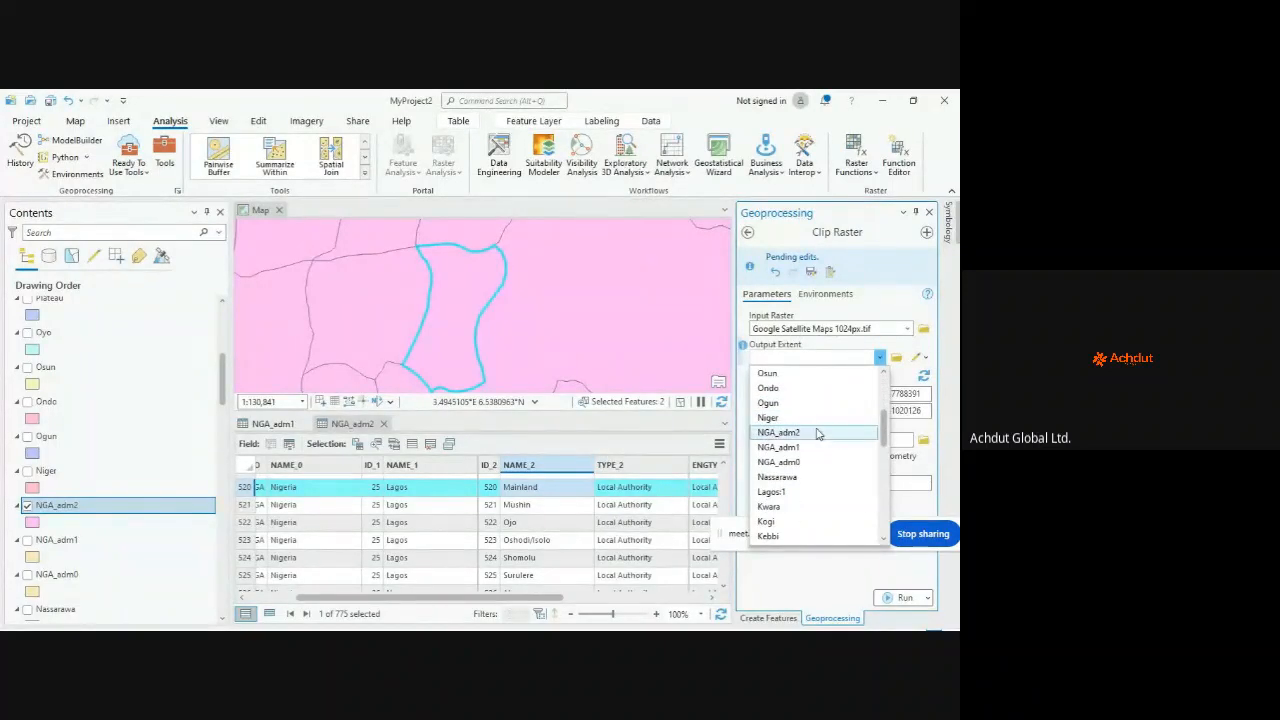
pyautogui.click(801, 492)
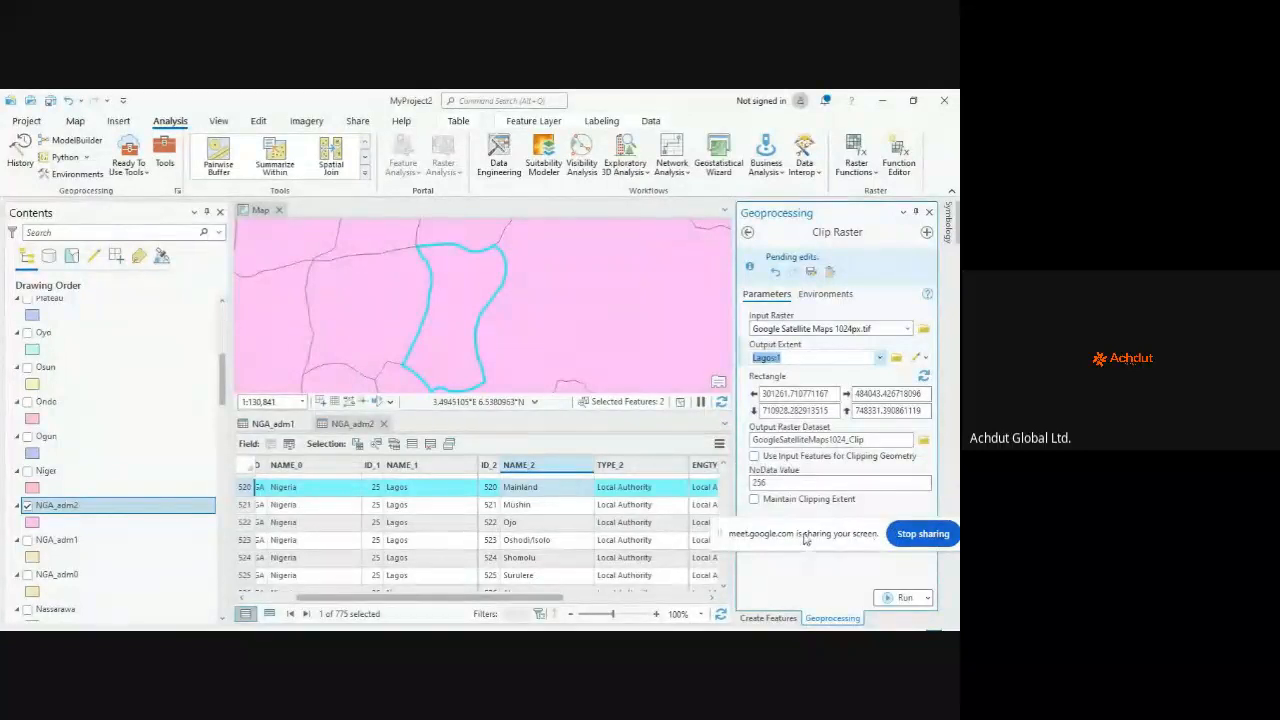
pyautogui.moveTo(692, 553); pyautogui.dragTo(517, 569)
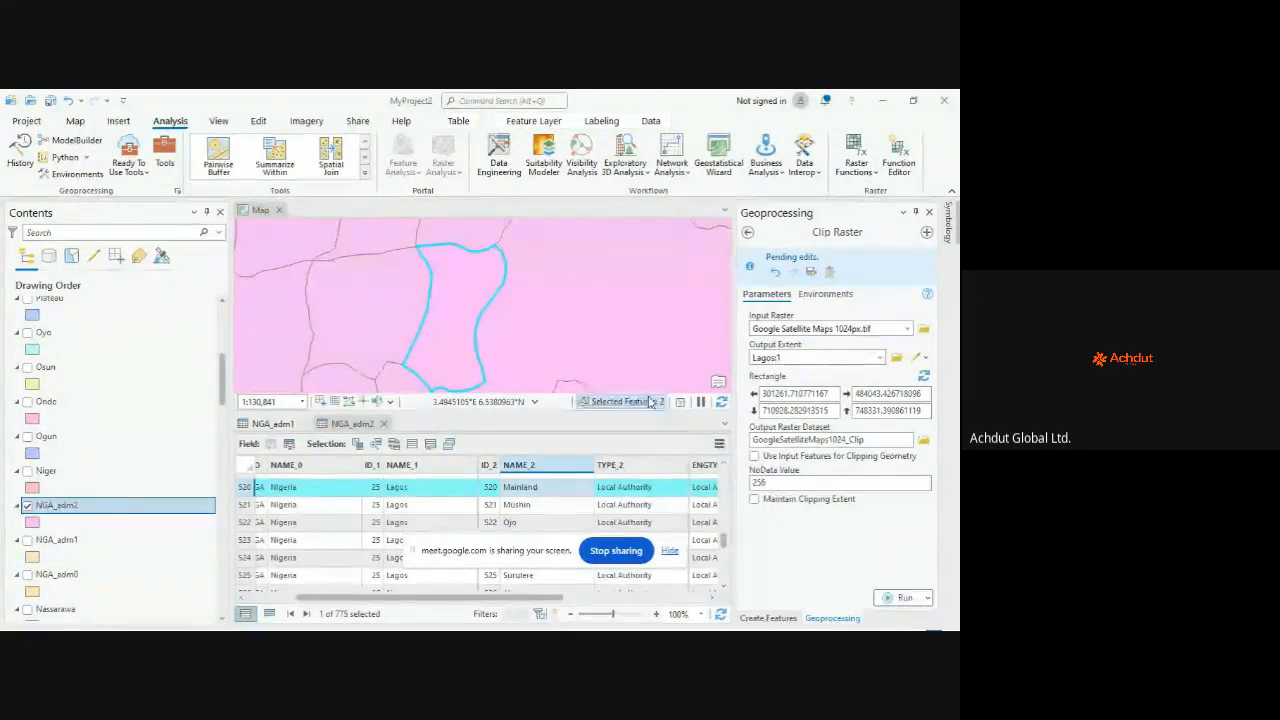
# Step: Turn on the Lagos layer and move NGA_adm2 directly below it in the drawing order
pyautogui.scroll(-5, 494, 349)
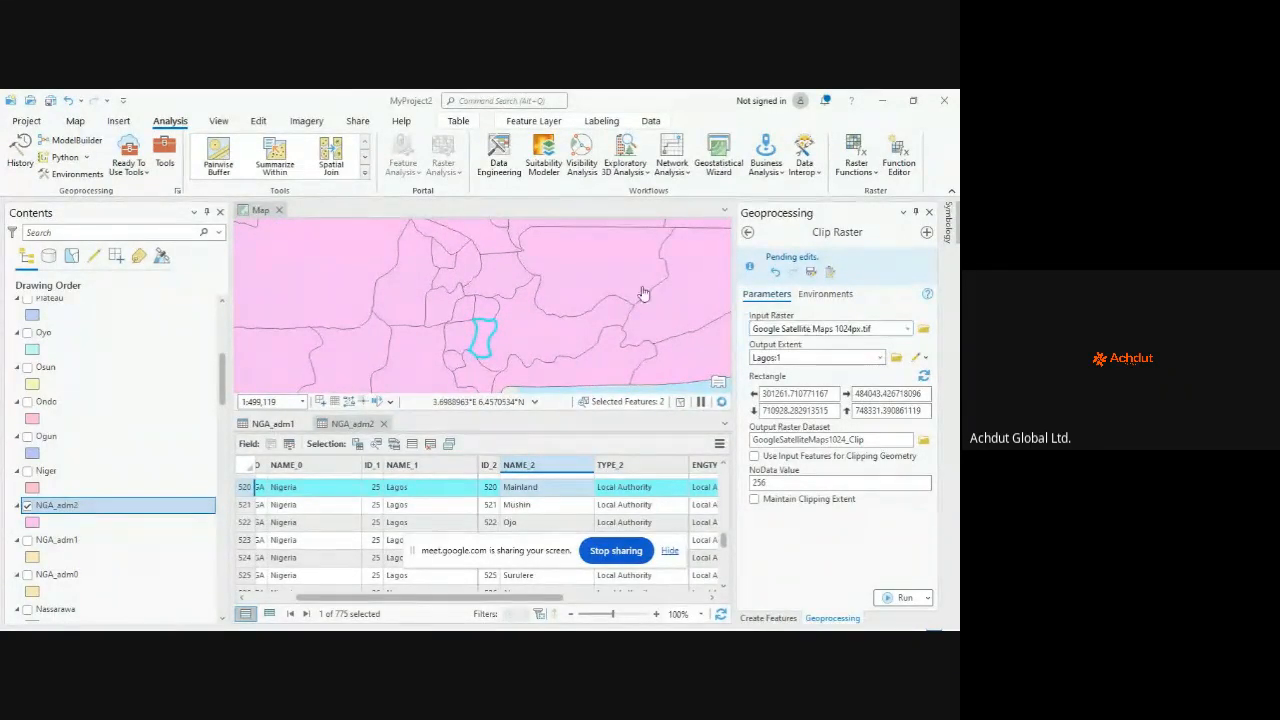
pyautogui.scroll(-4, 520, 300)
pyautogui.scroll(4, 502, 295)
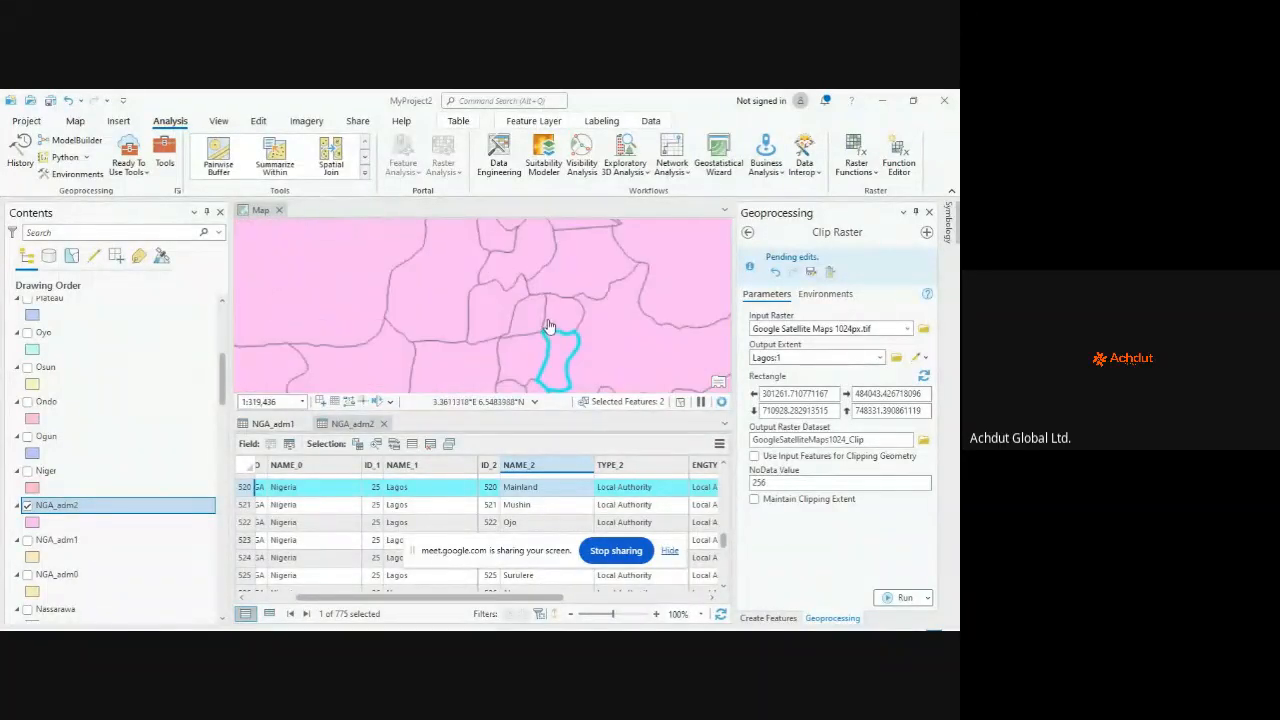
pyautogui.scroll(-3, 540, 294)
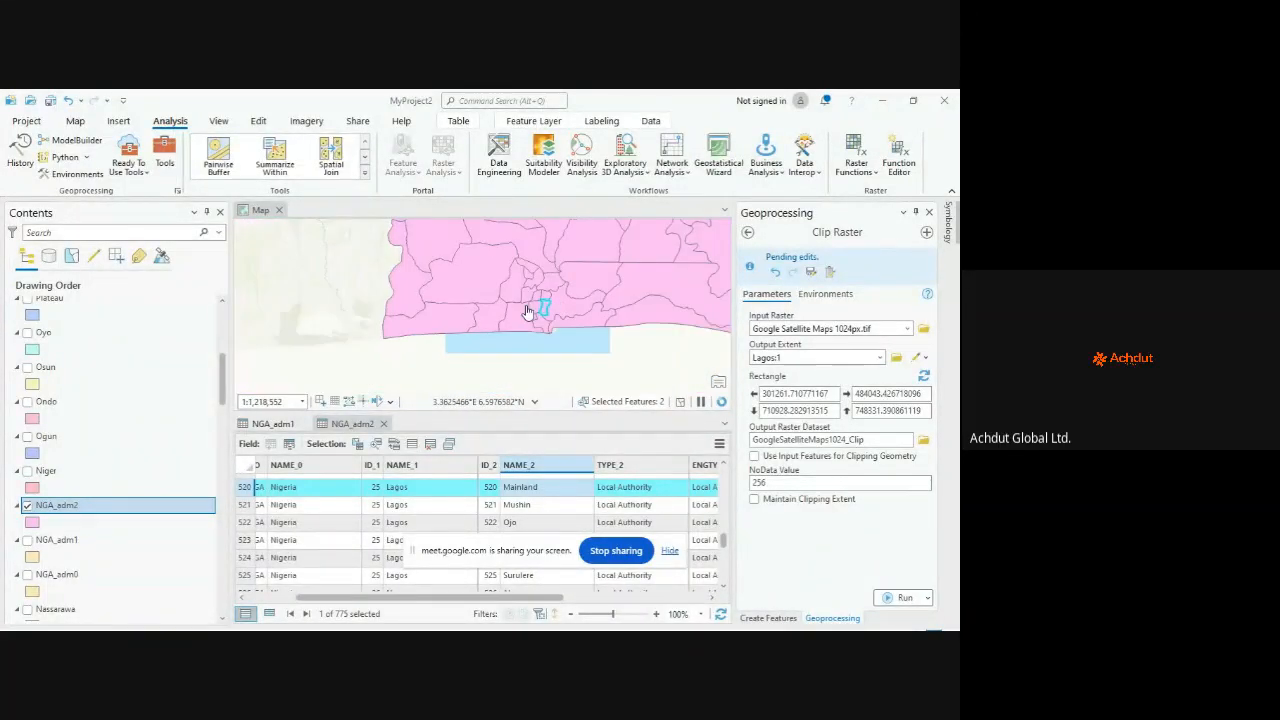
pyautogui.scroll(-4, 45, 500)
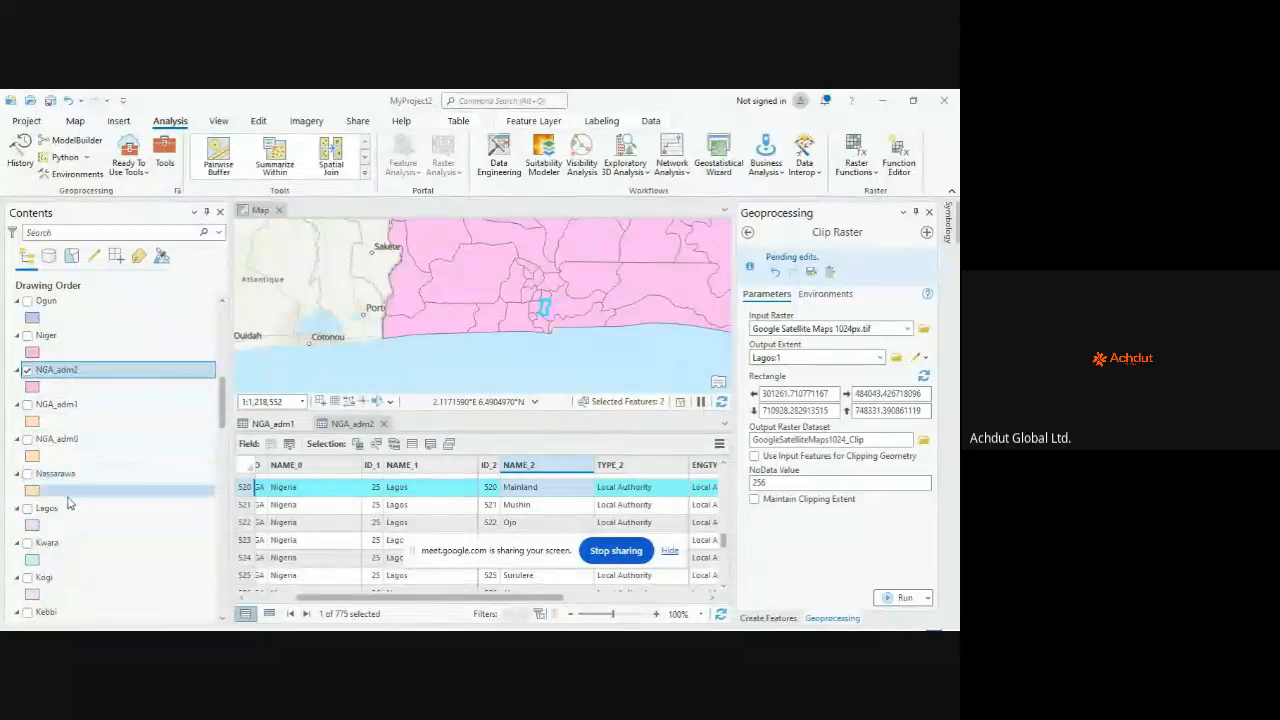
pyautogui.click(28, 508)
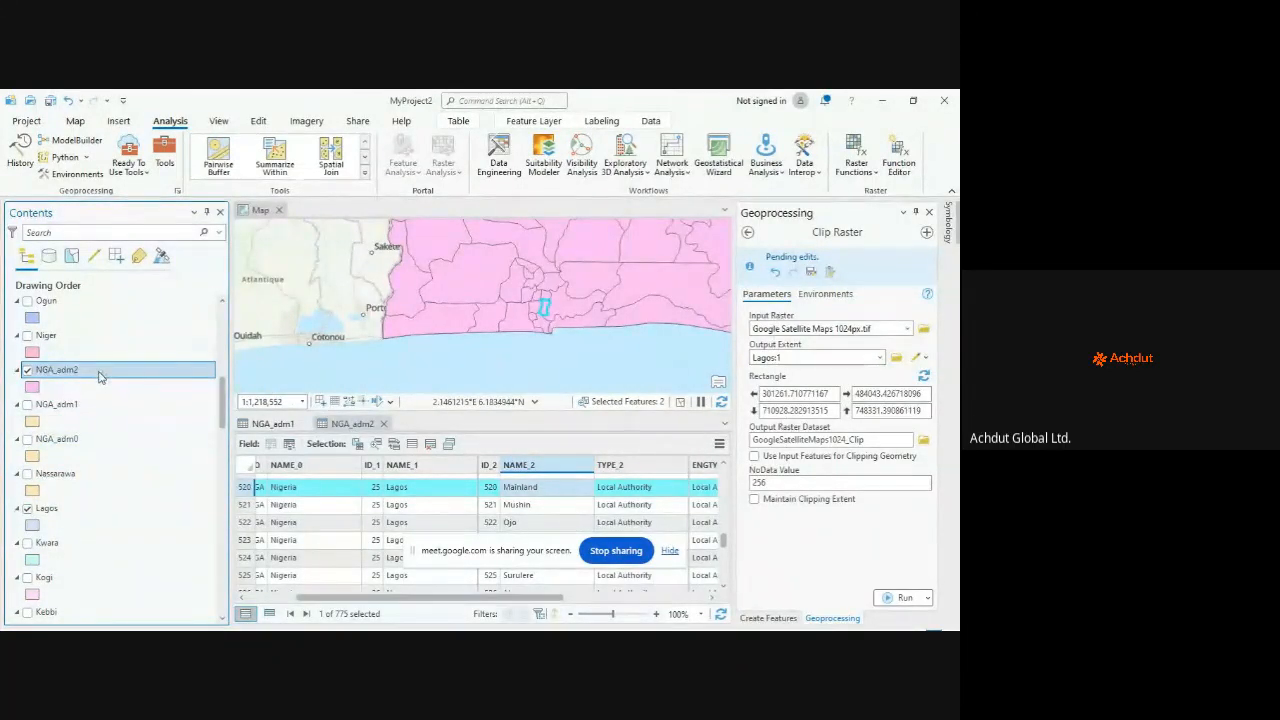
pyautogui.moveTo(100, 375); pyautogui.dragTo(92, 520)
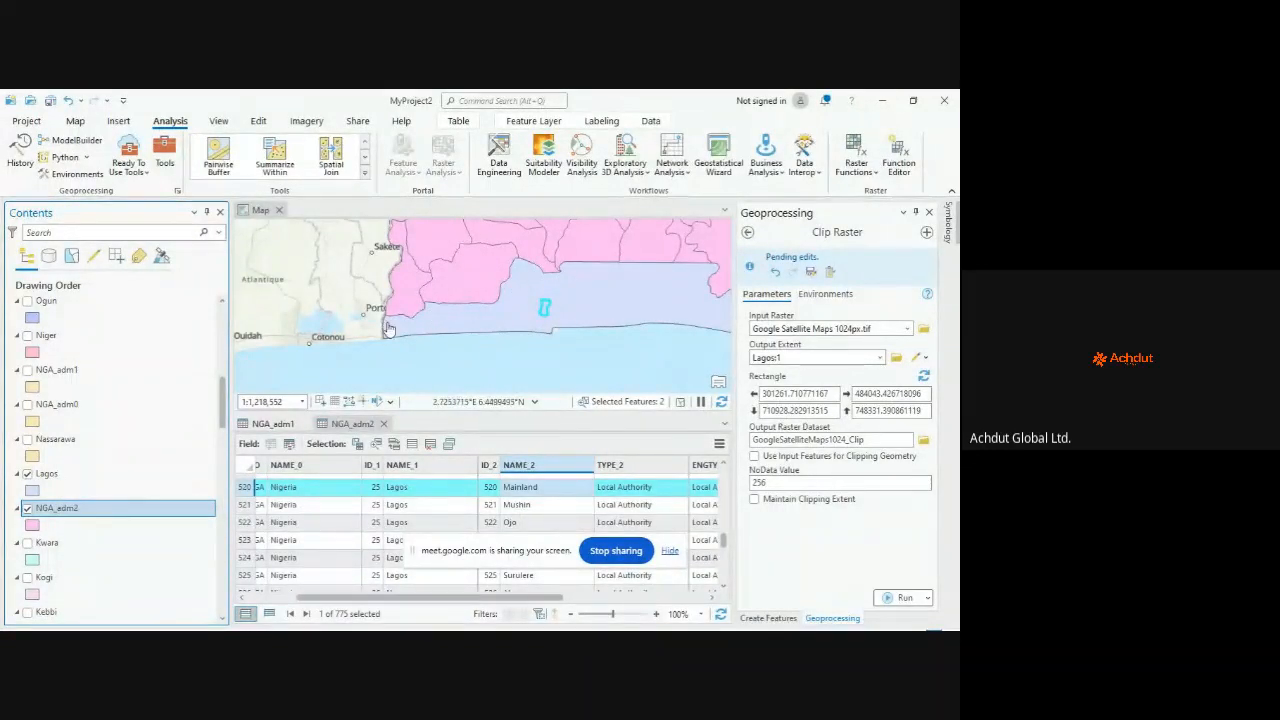
# Step: Examine the highlighted Mainland boundary on the map against the extent of the Lagos state polygon and its coastline
pyautogui.scroll(-2, 530, 294)
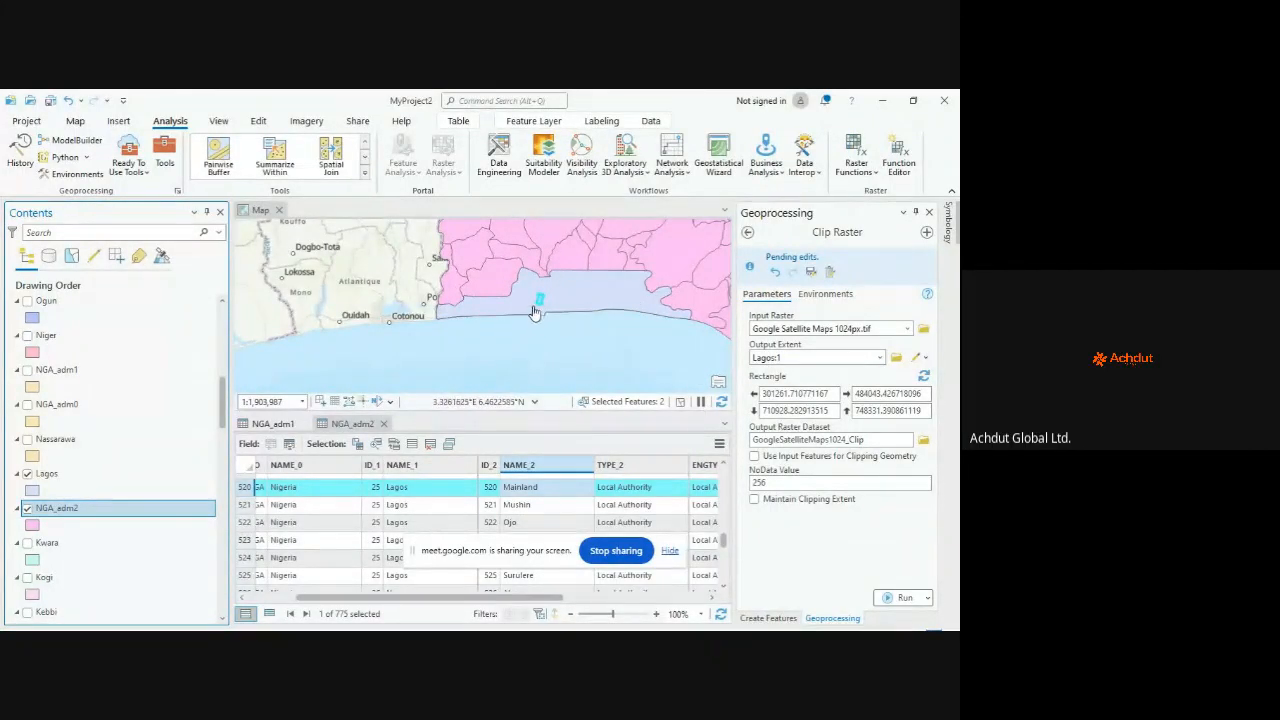
pyautogui.scroll(1, 543, 307)
pyautogui.scroll(2, 540, 300)
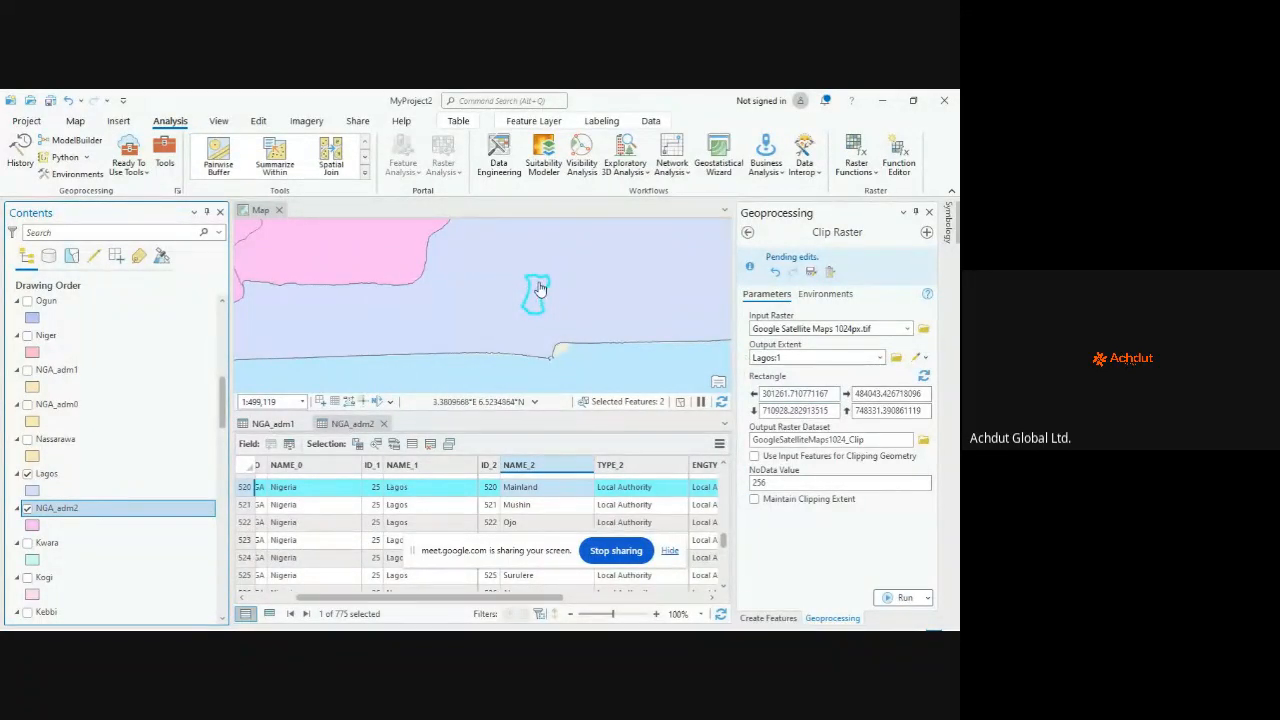
pyautogui.scroll(3, 537, 291)
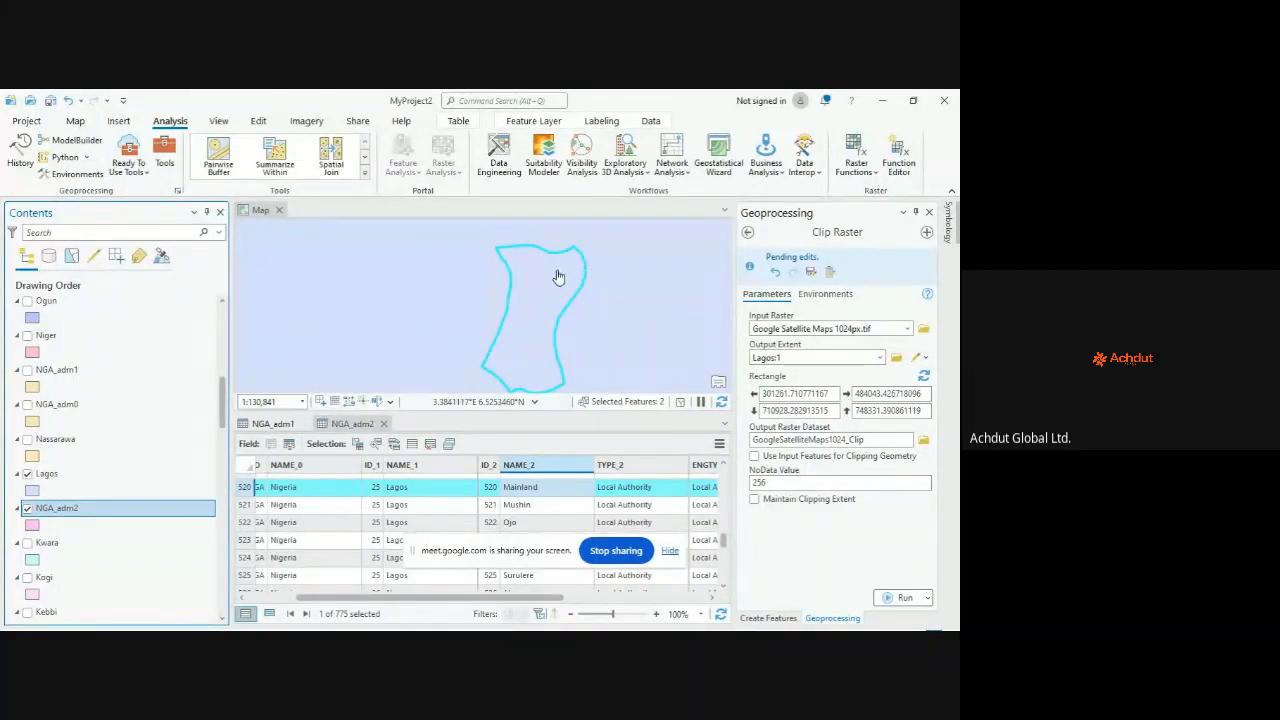
pyautogui.scroll(-1, 557, 283)
pyautogui.scroll(-2, 557, 283)
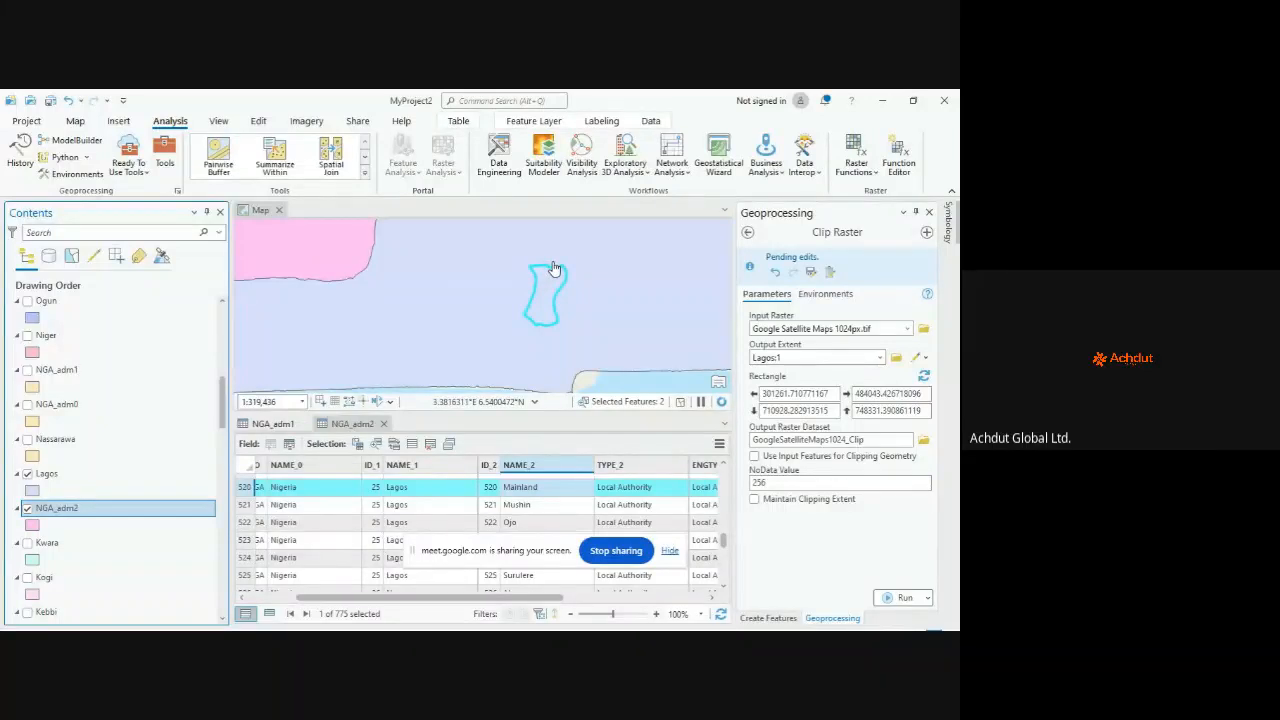
pyautogui.scroll(-1, 560, 302)
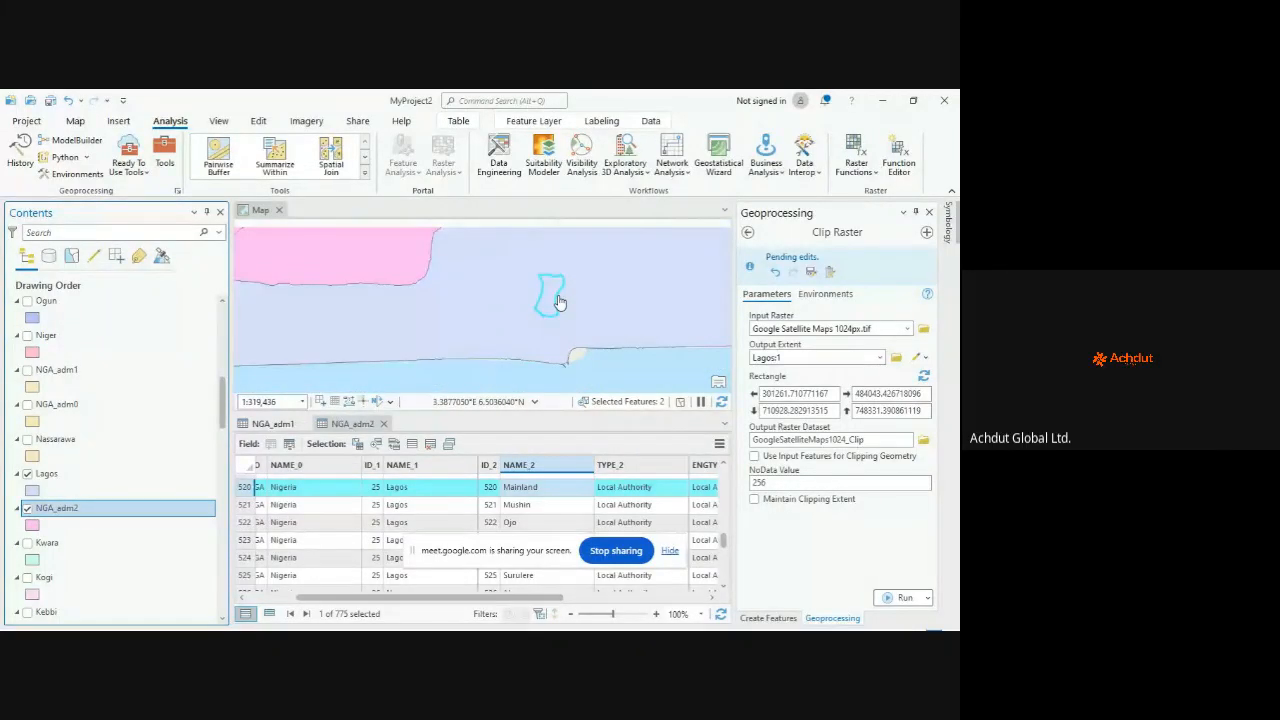
pyautogui.scroll(-2, 558, 302)
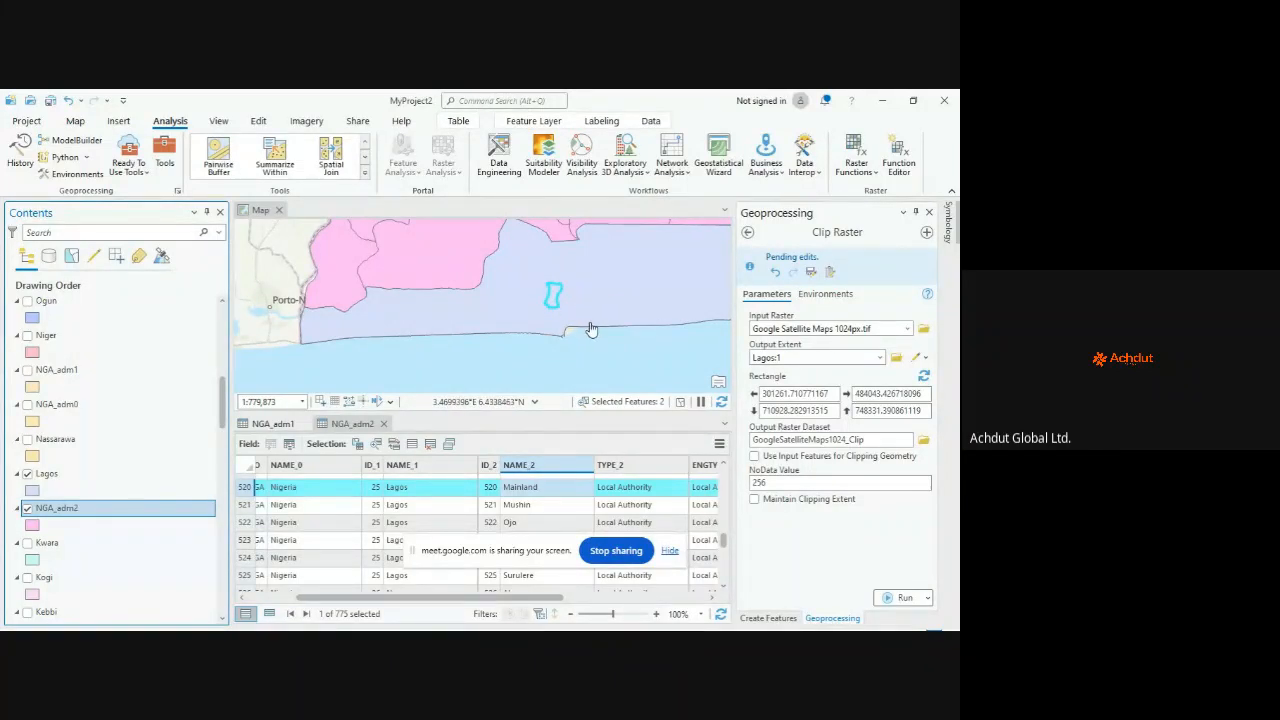
pyautogui.scroll(-2, 591, 329)
pyautogui.scroll(2, 622, 292)
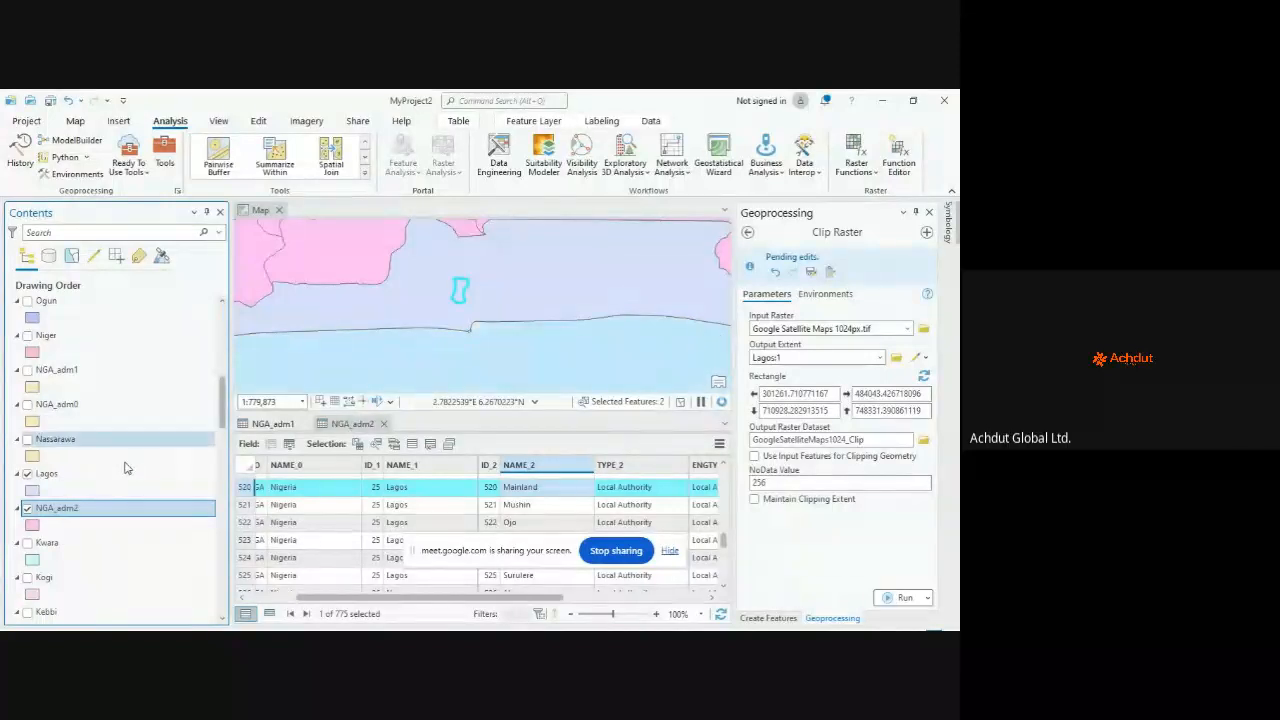
# Step: Turn off the Lagos and NGA_adm2 layers so that only the basemap is shown around Lagos Island
pyautogui.click(27, 476)
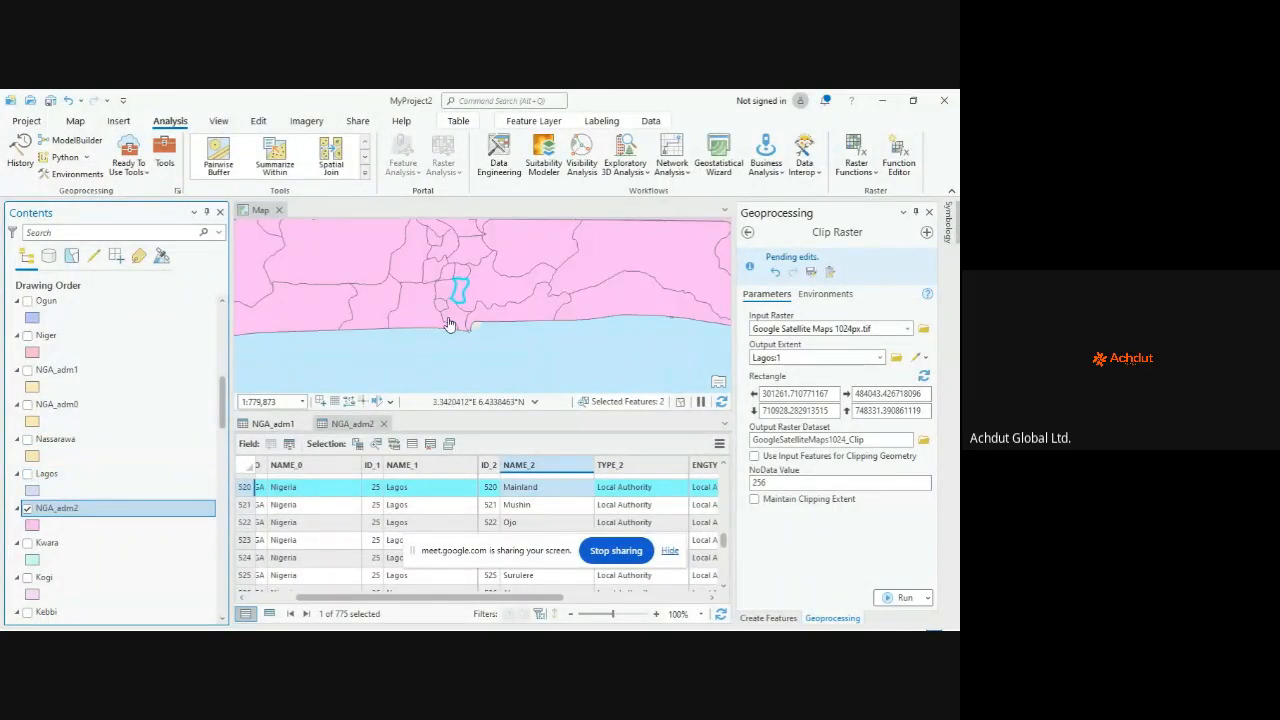
pyautogui.scroll(2, 449, 324)
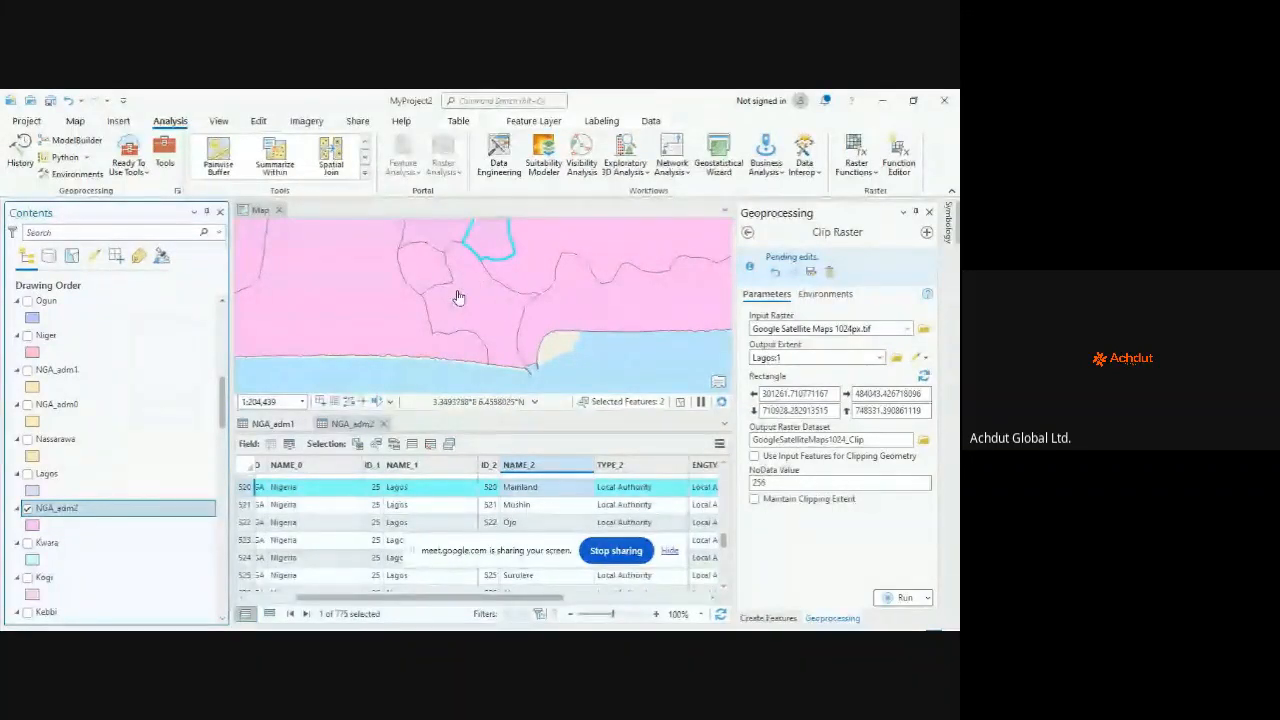
pyautogui.click(28, 509)
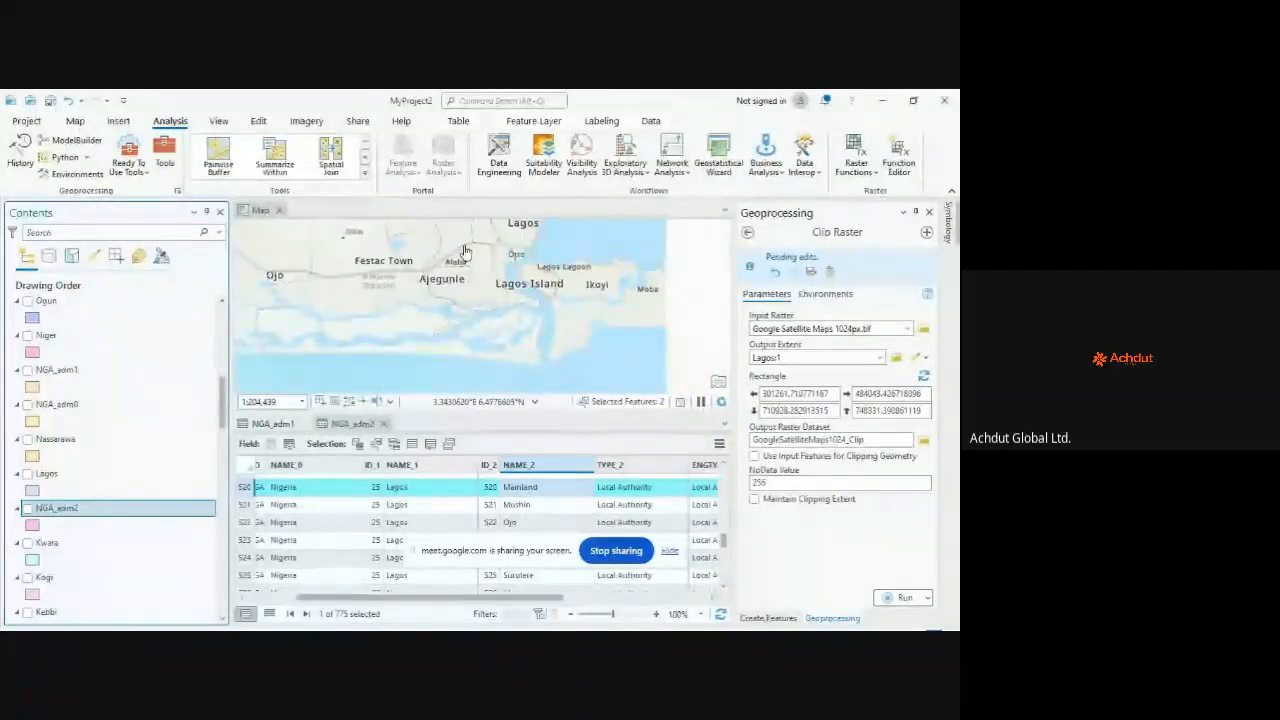
# Step: Examine the basemap around Alaba, Ajegunle, Apapa and Lagos Island, including the waterway between Festac Town and Ajegunle
pyautogui.scroll(5, 462, 255)
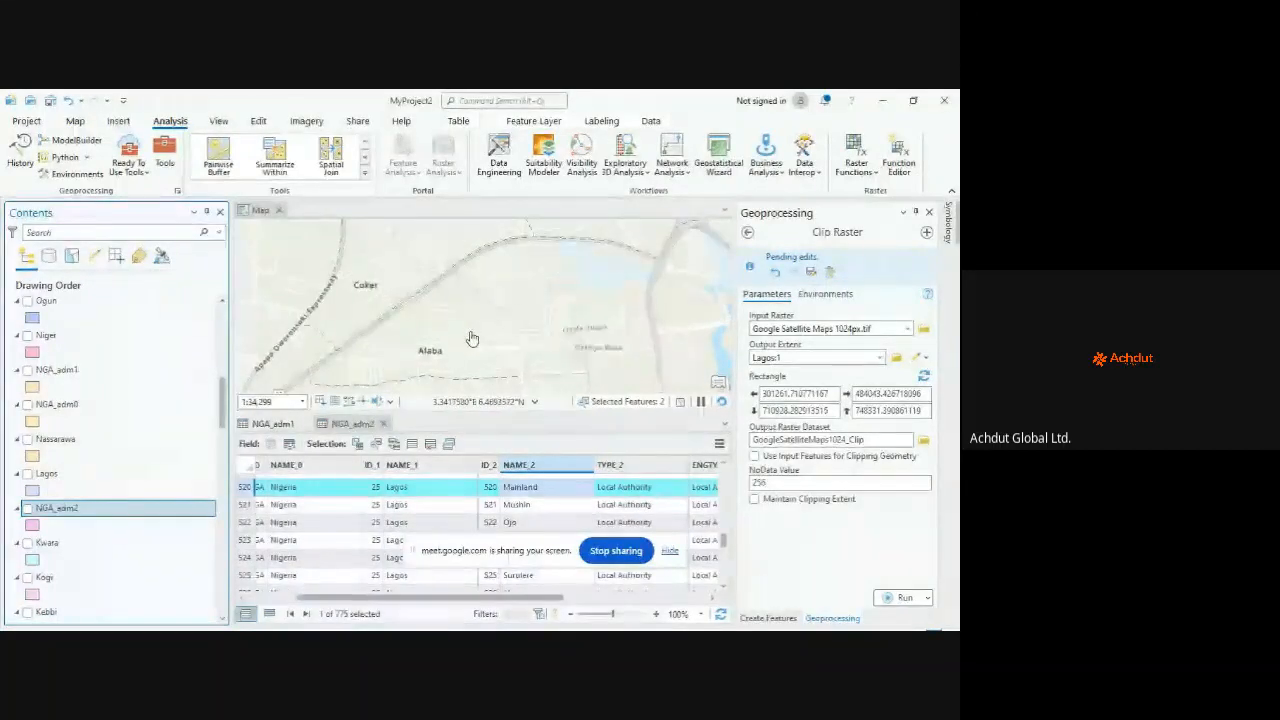
pyautogui.moveTo(457, 349); pyautogui.dragTo(450, 237)
pyautogui.moveTo(490, 341); pyautogui.dragTo(477, 276)
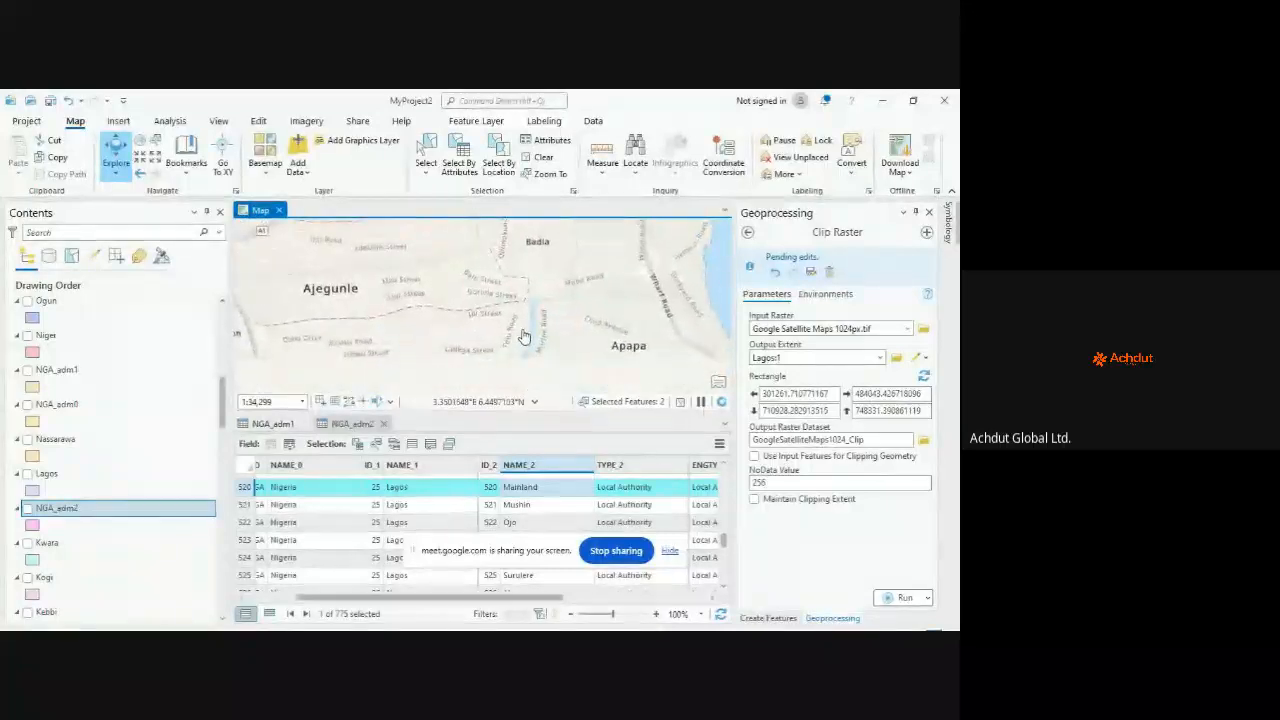
pyautogui.moveTo(523, 345); pyautogui.dragTo(508, 285)
pyautogui.scroll(-3, 508, 287)
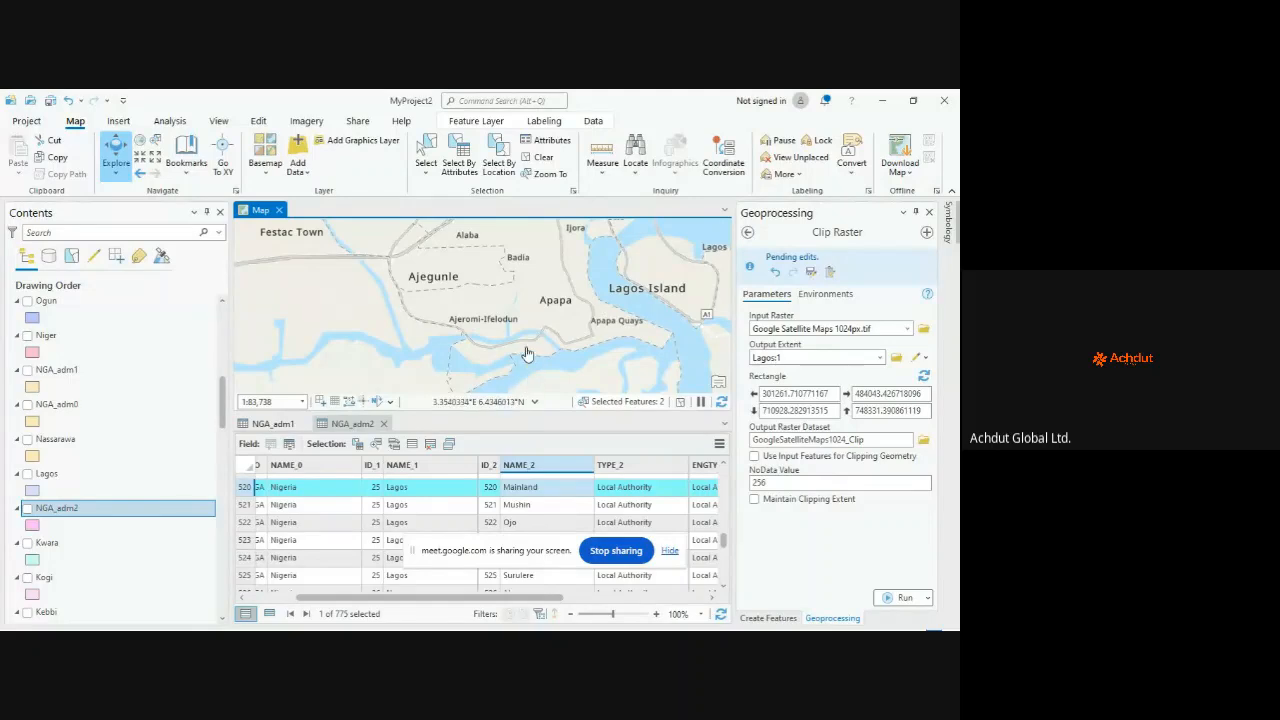
pyautogui.scroll(-2, 530, 355)
pyautogui.scroll(-1, 517, 343)
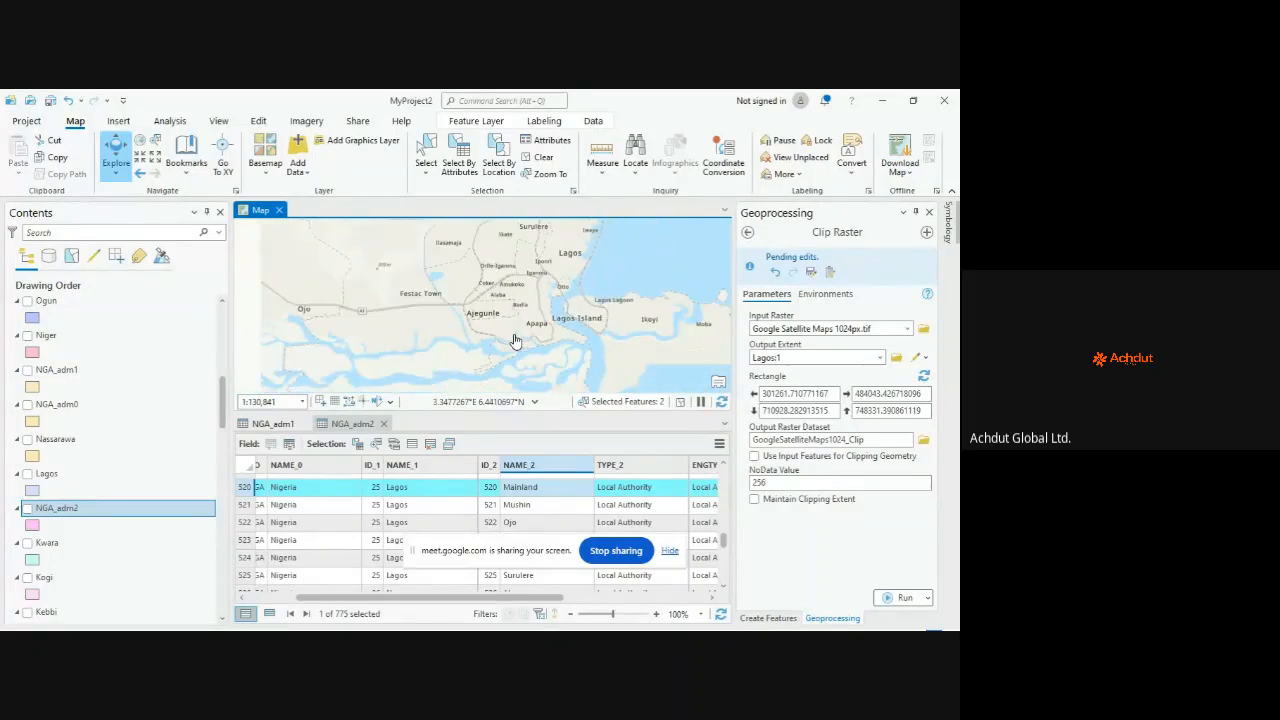
pyautogui.scroll(-2, 515, 341)
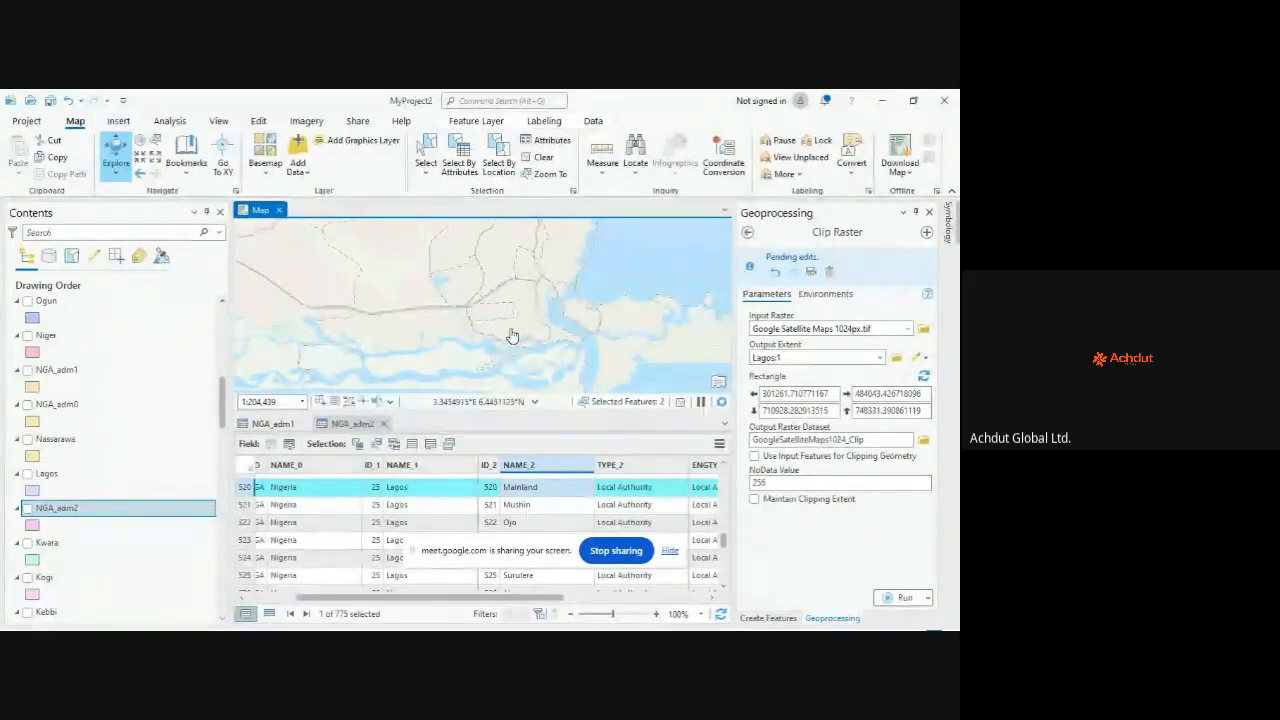
pyautogui.scroll(2, 514, 329)
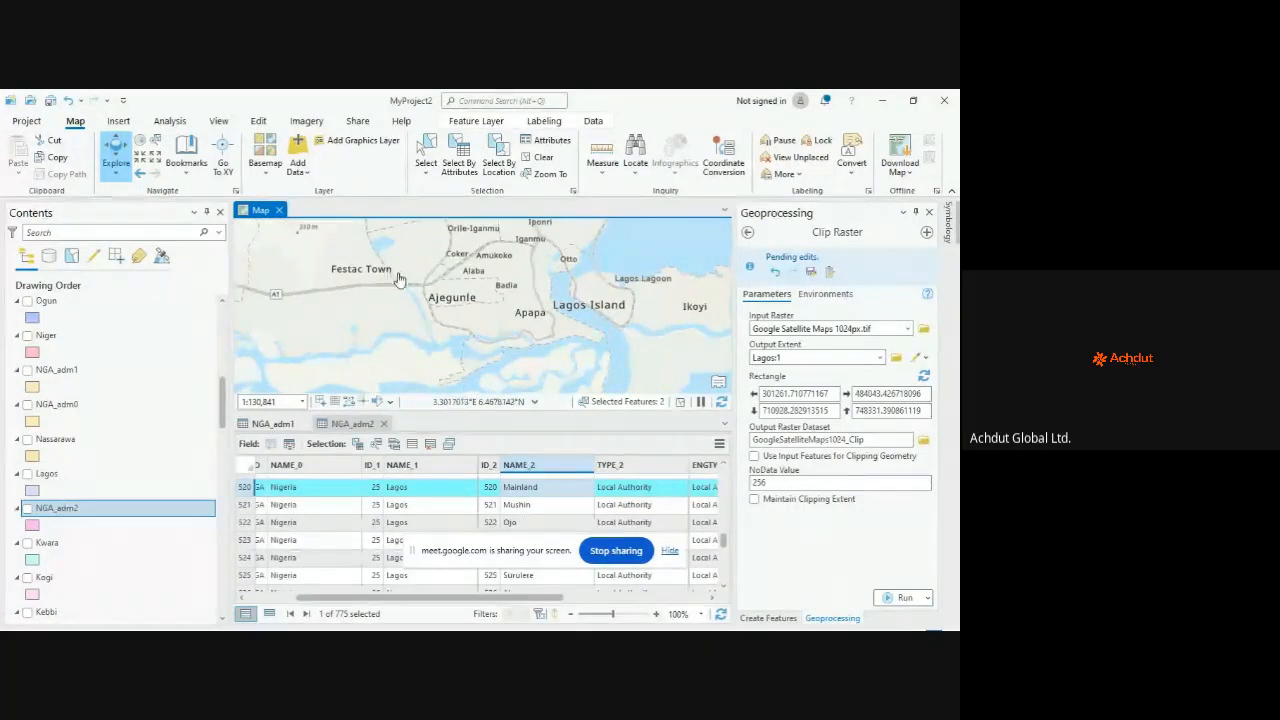
pyautogui.scroll(4, 417, 307)
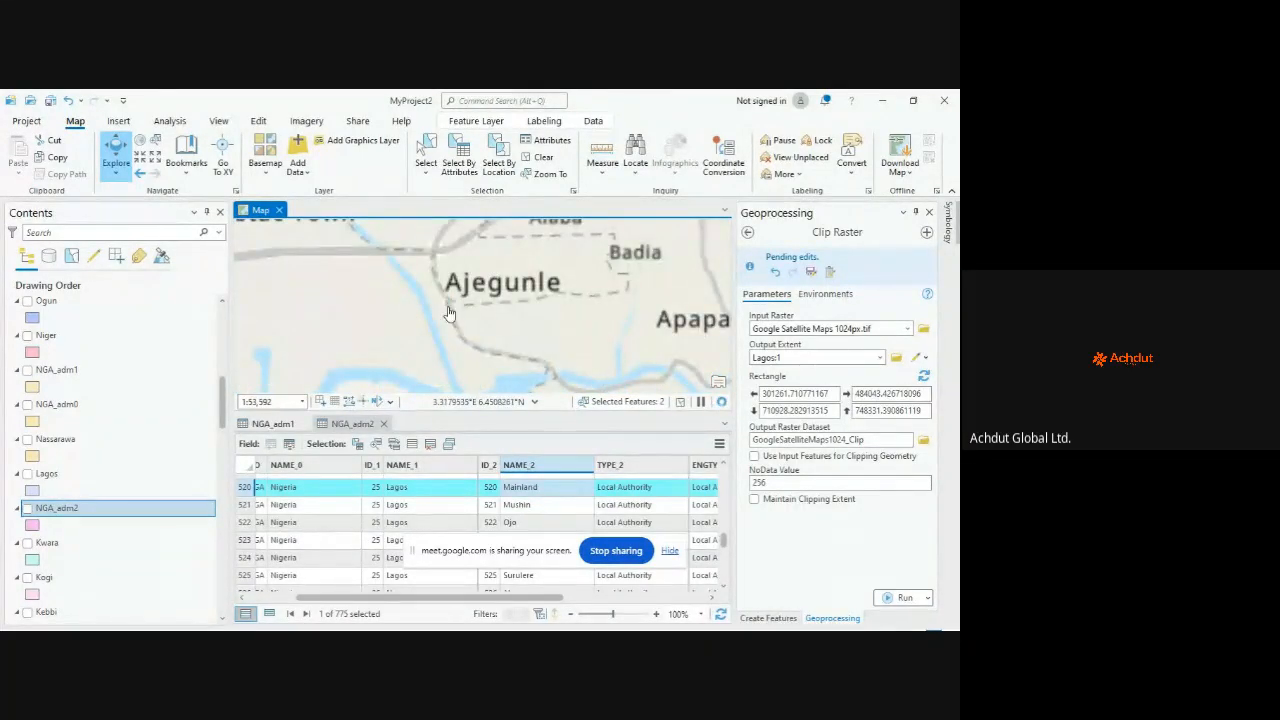
pyautogui.scroll(4, 435, 313)
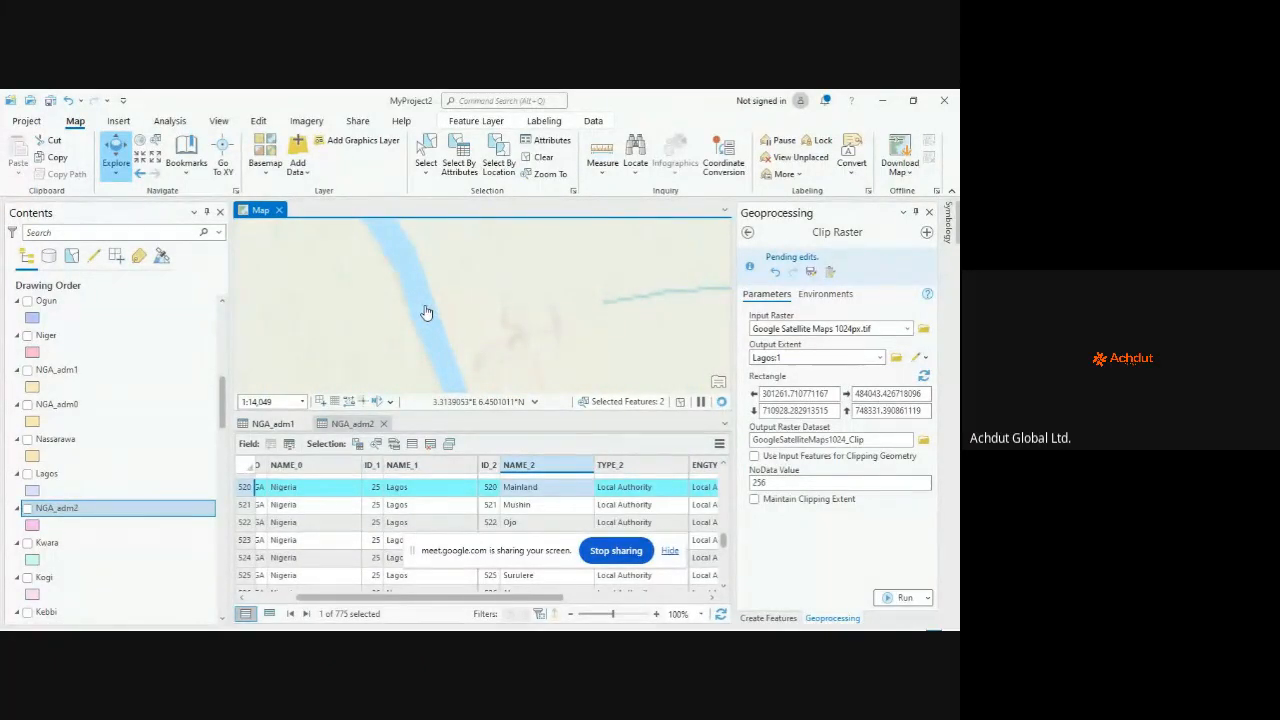
pyautogui.scroll(-2, 427, 315)
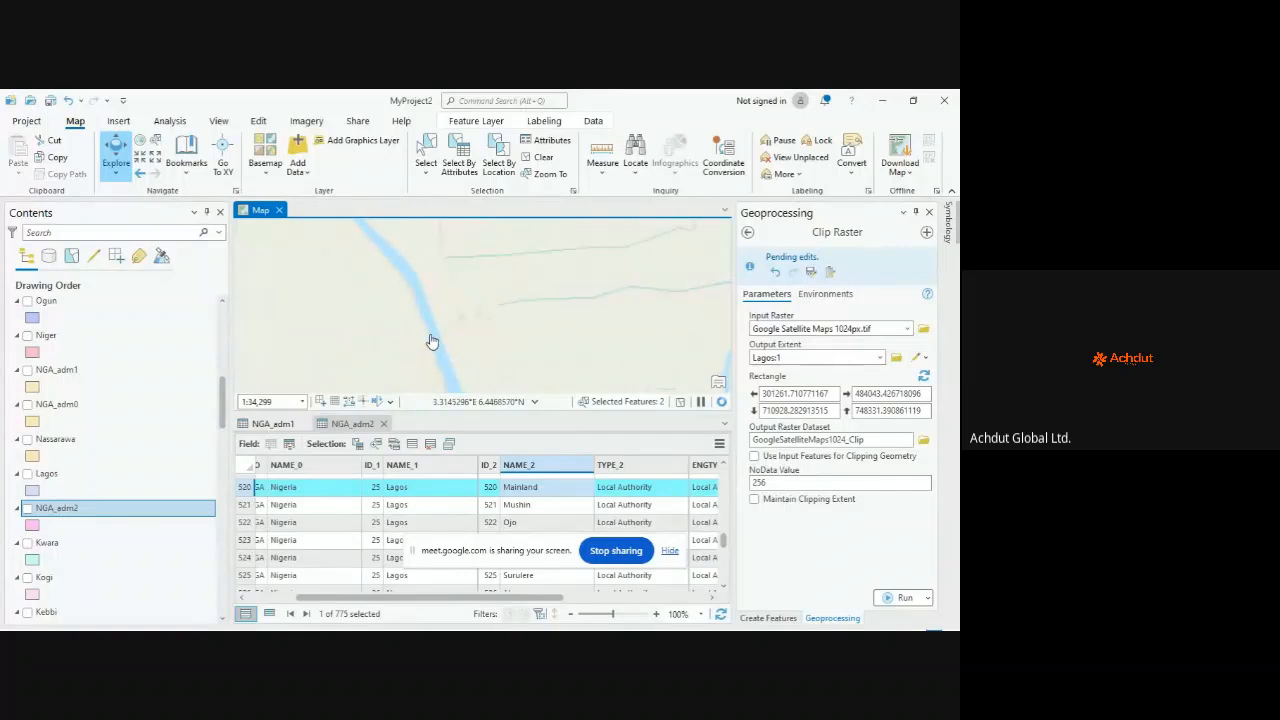
pyautogui.scroll(-2, 431, 342)
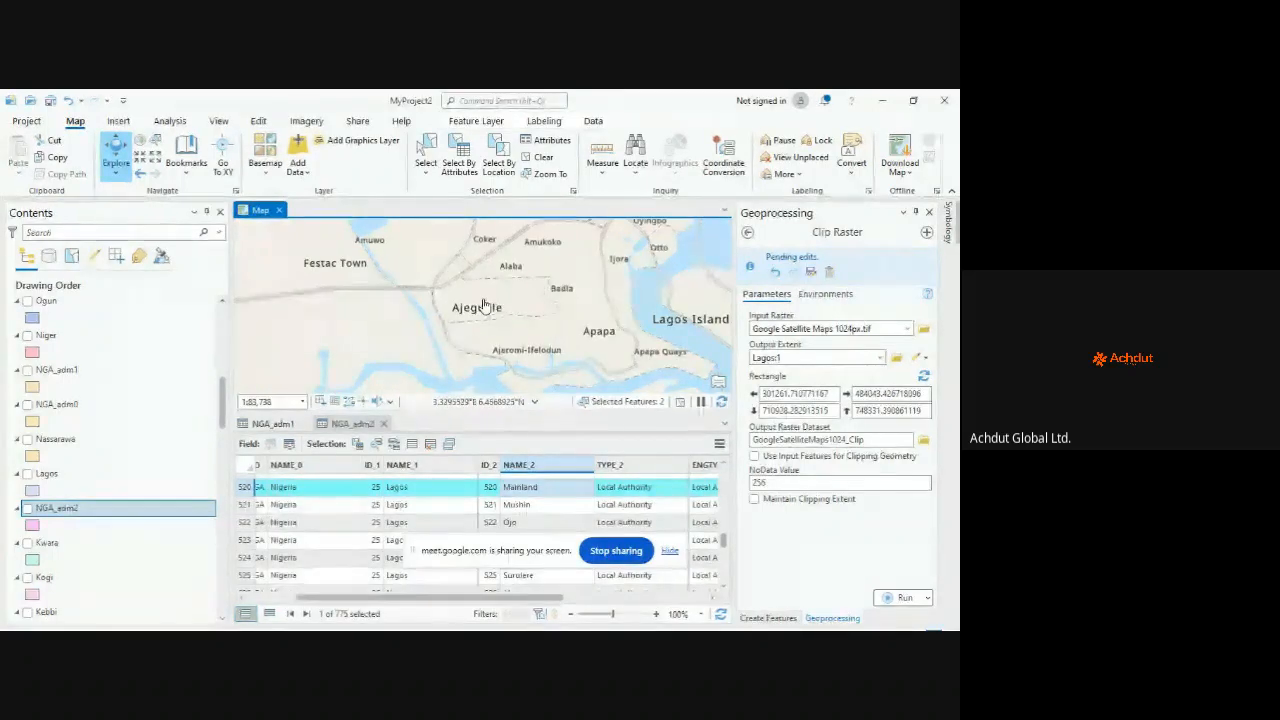
pyautogui.scroll(5, 483, 318)
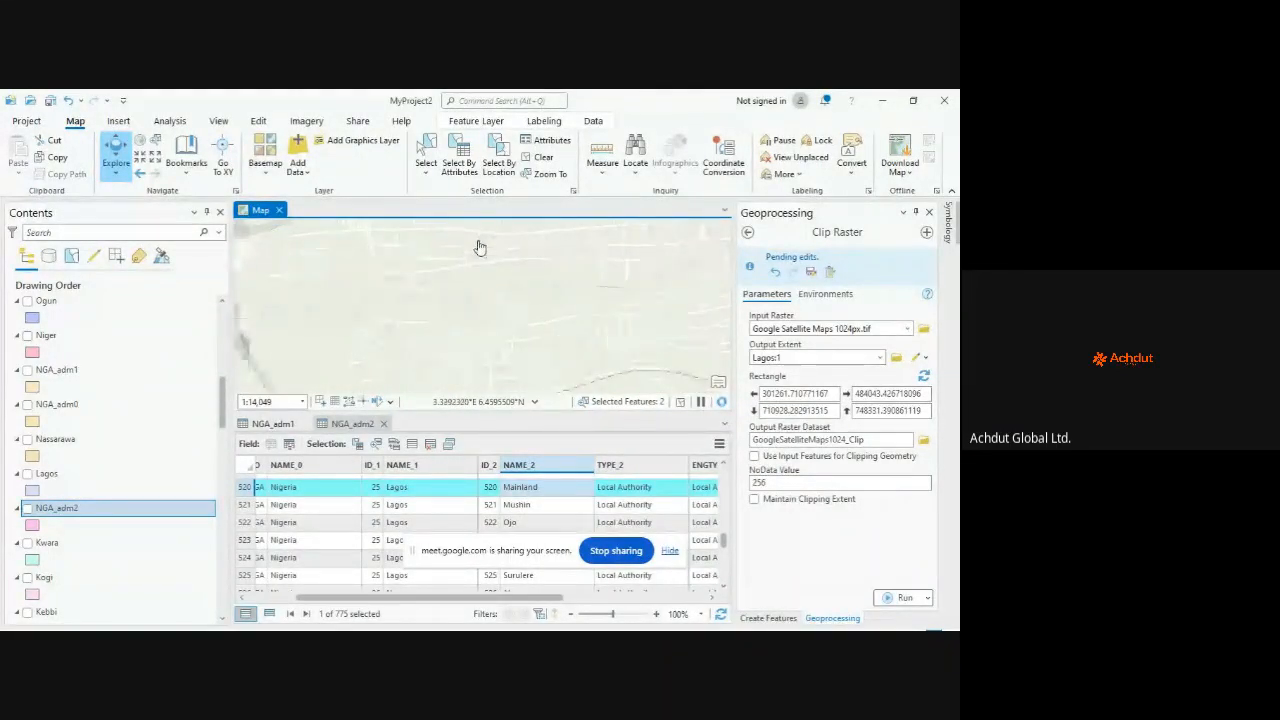
# Step: Examine the waterway and its road crossing beside Ibafon and Kirikiri, west of Ajegunle, on the basemap
pyautogui.scroll(-2, 479, 247)
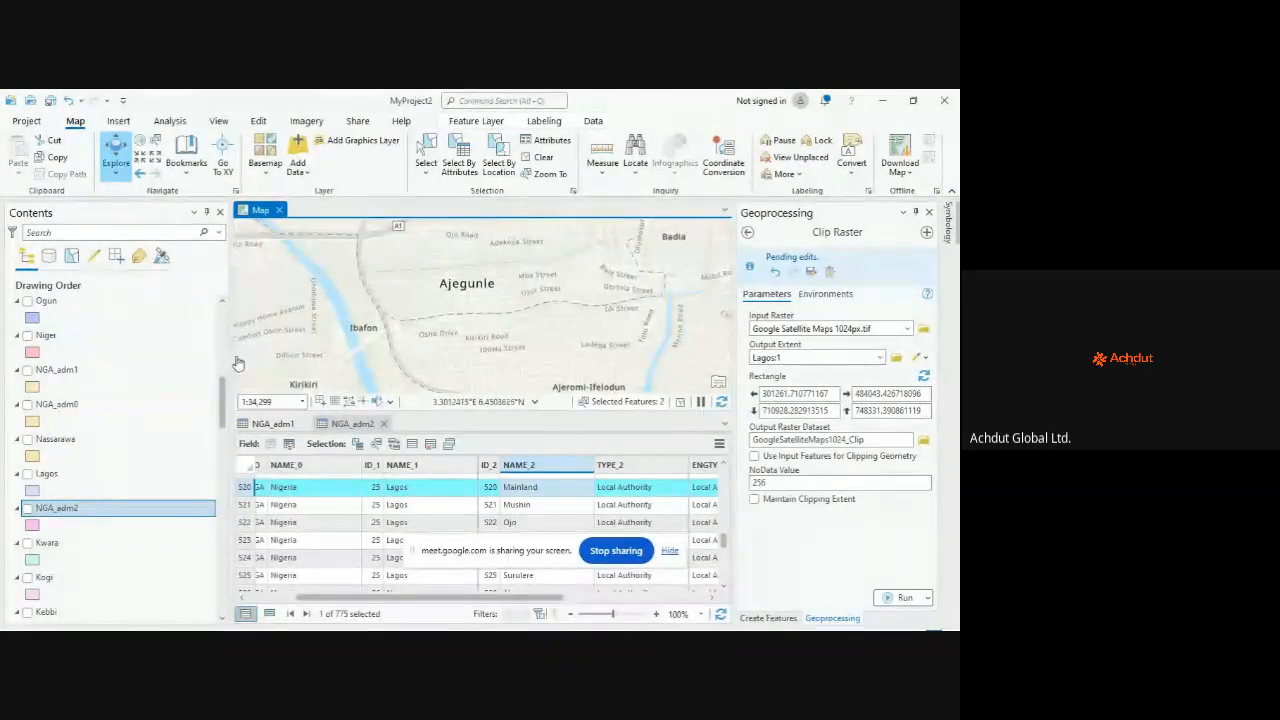
pyautogui.scroll(-2, 362, 385)
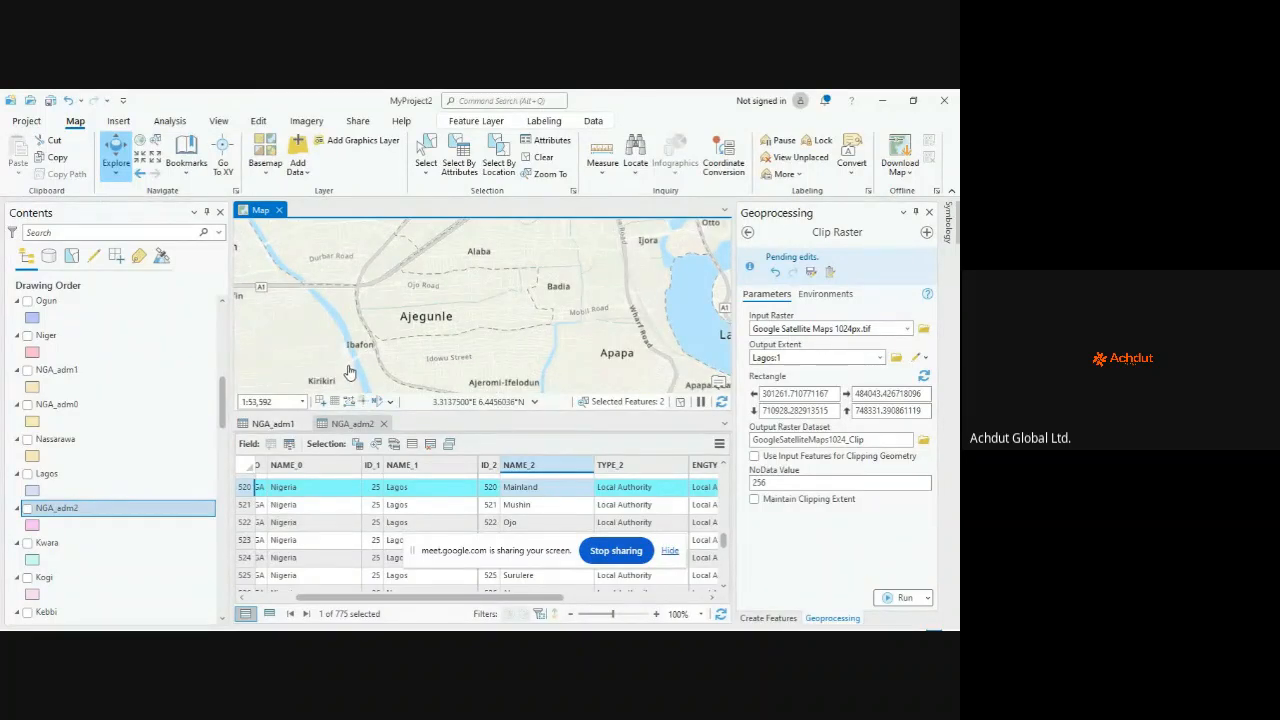
pyautogui.scroll(4, 345, 378)
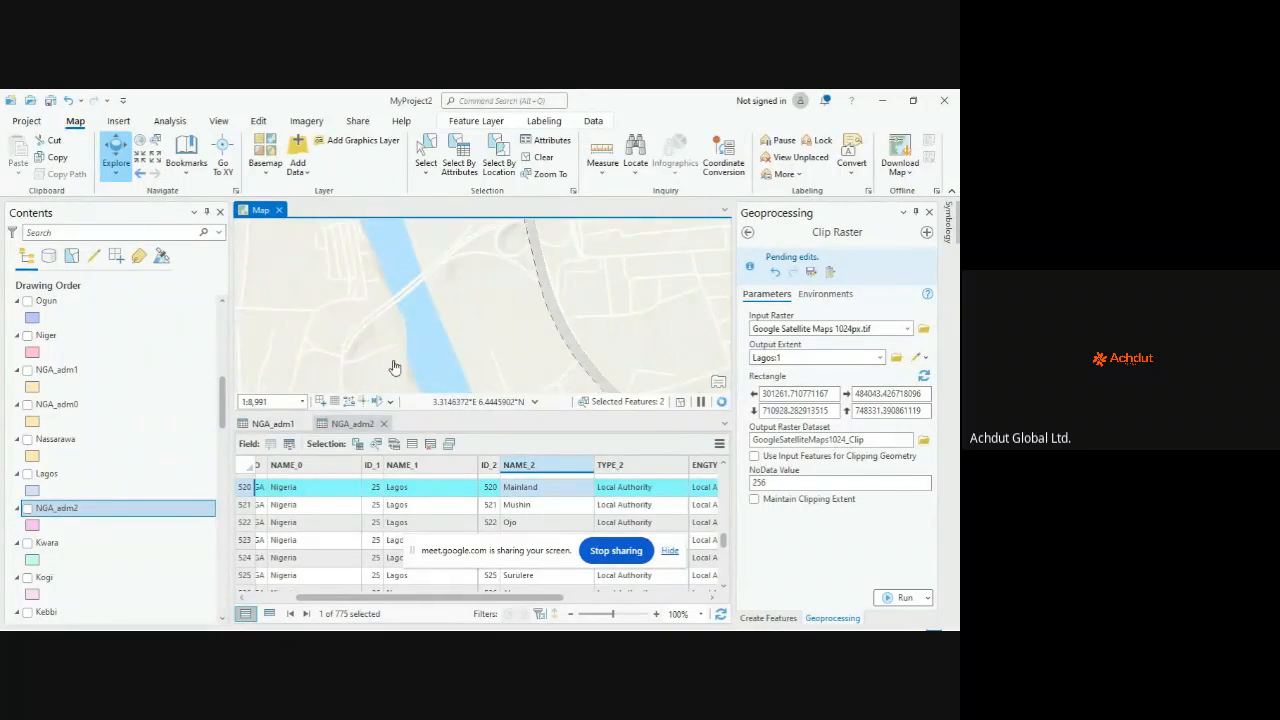
pyautogui.scroll(-2, 394, 367)
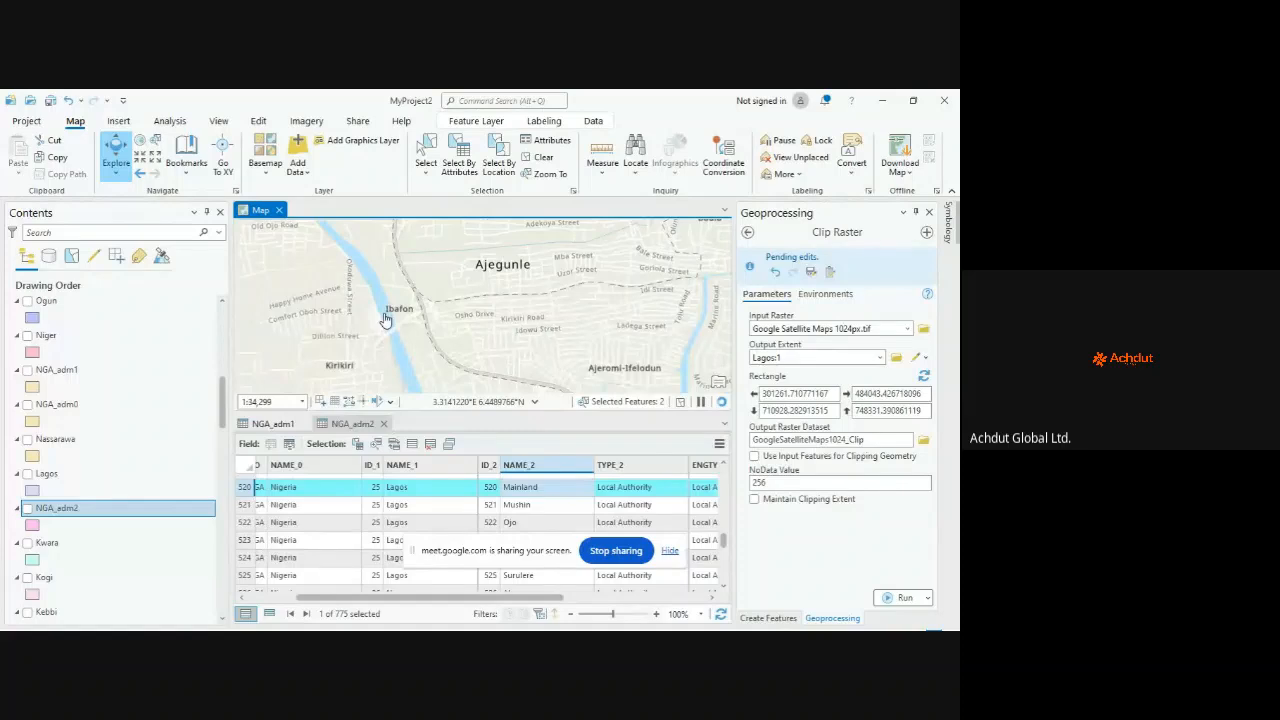
pyautogui.scroll(-1, 386, 319)
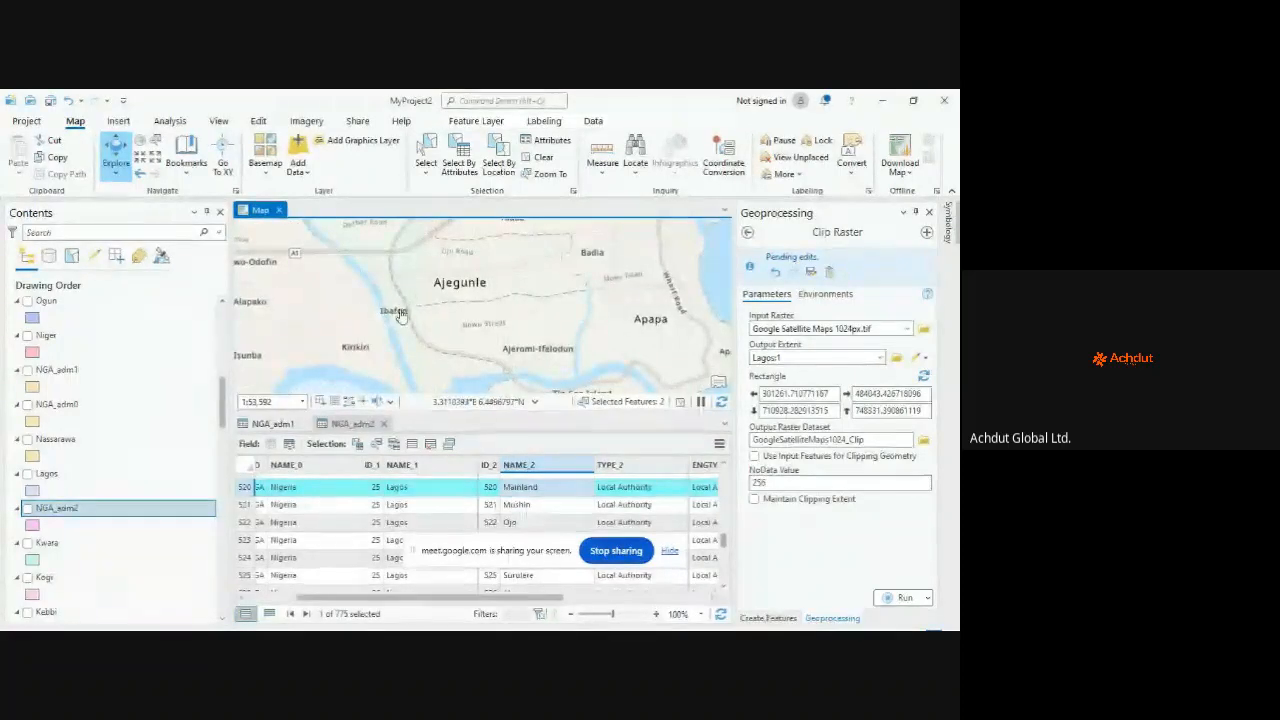
# Step: Search the geoprocessing tools for "buffering" and view the Buffer tool's parameters, closing the Geoprocessing pane when done
pyautogui.click(748, 232)
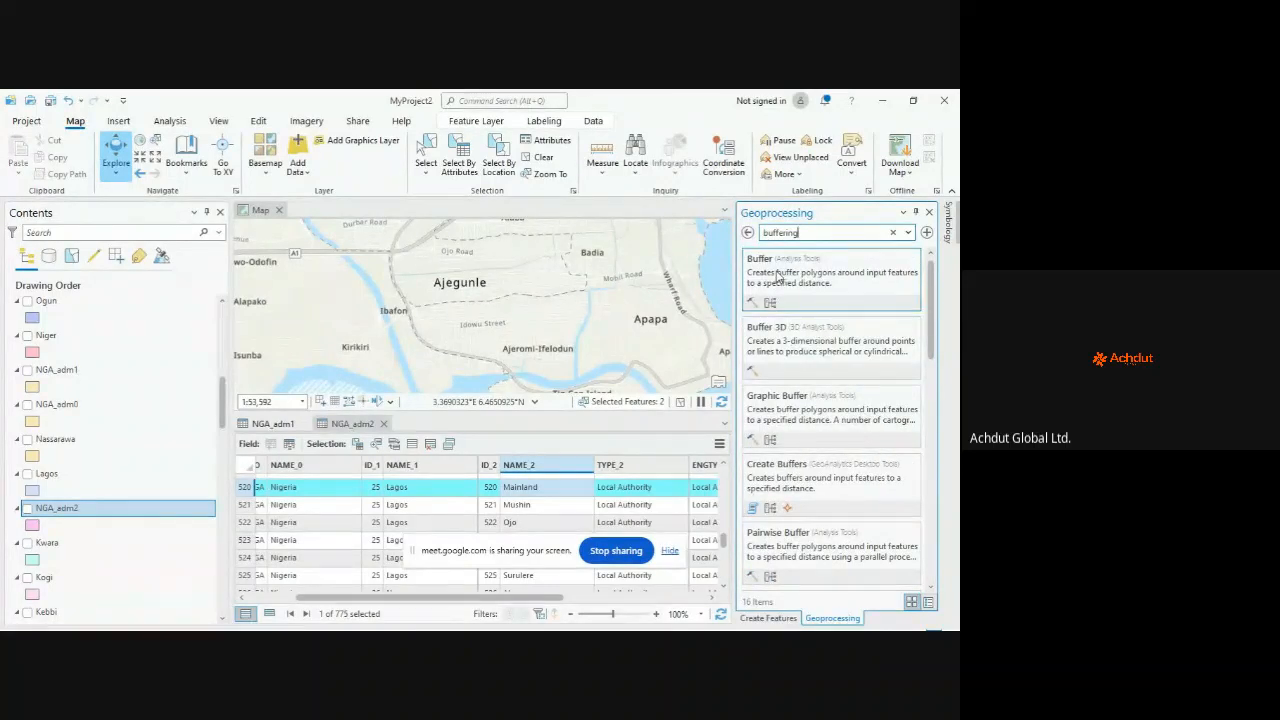
pyautogui.click(786, 268)
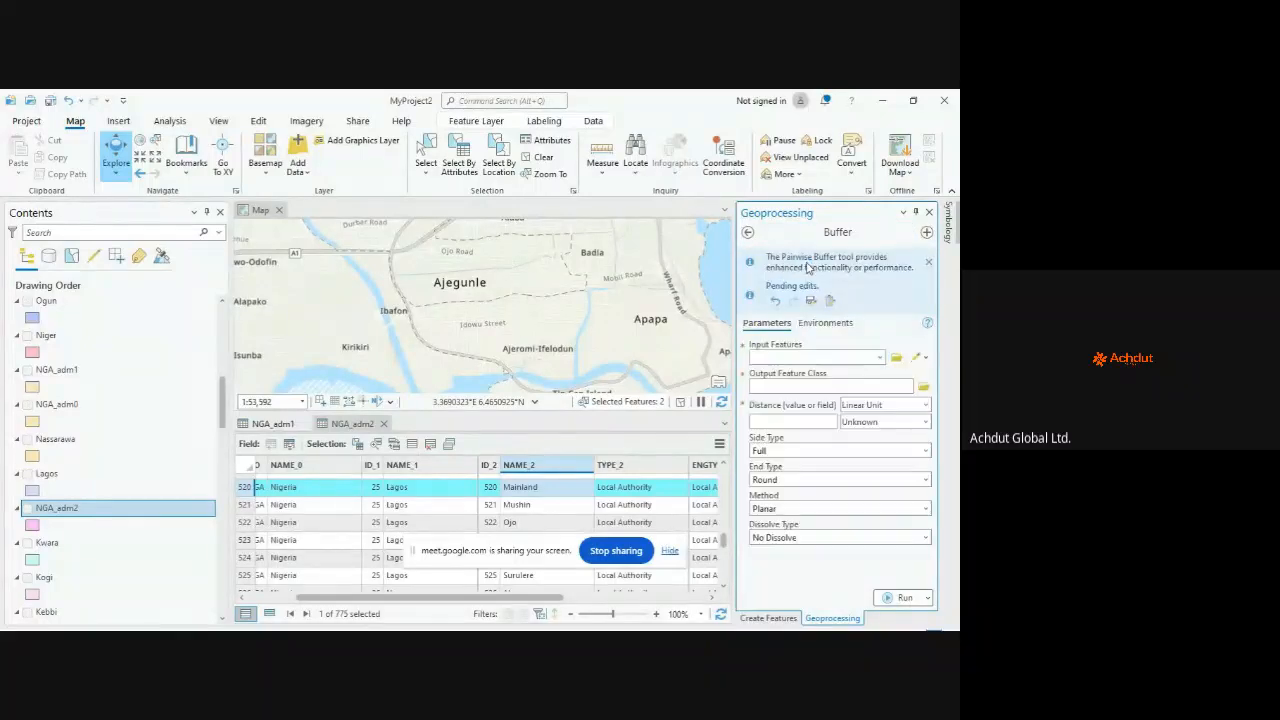
pyautogui.click(812, 386)
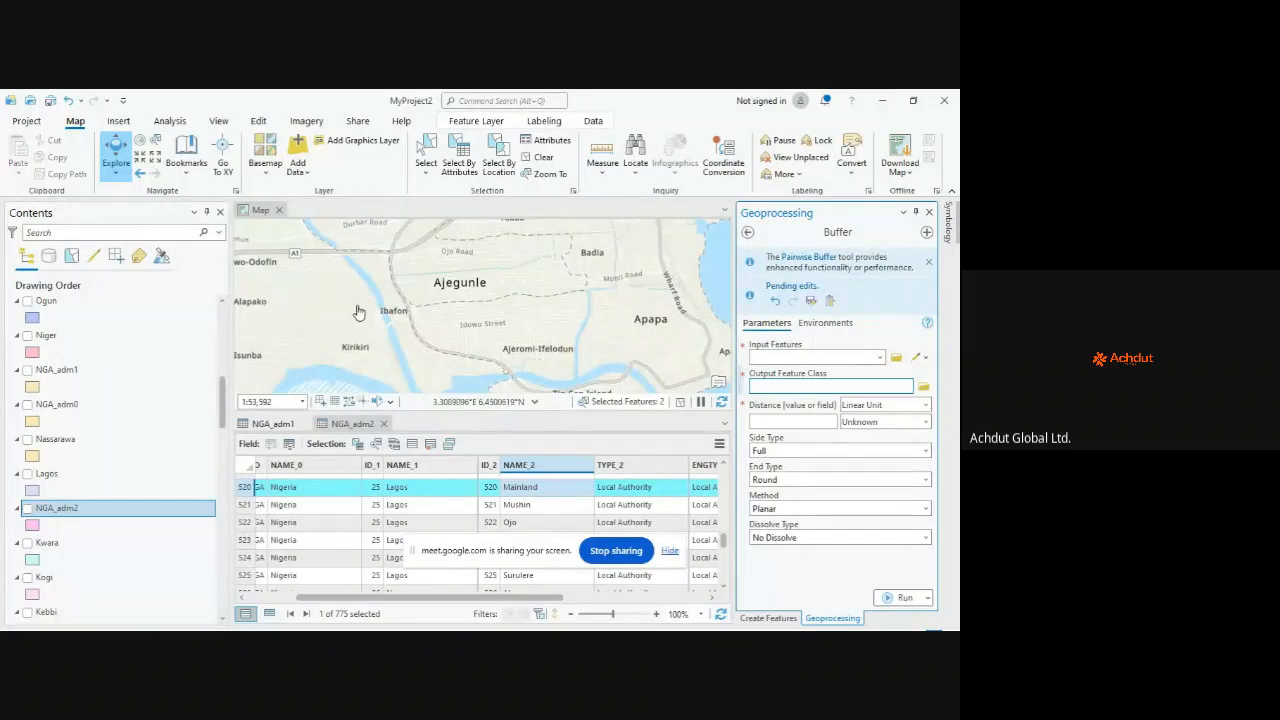
pyautogui.scroll(-2, 395, 312)
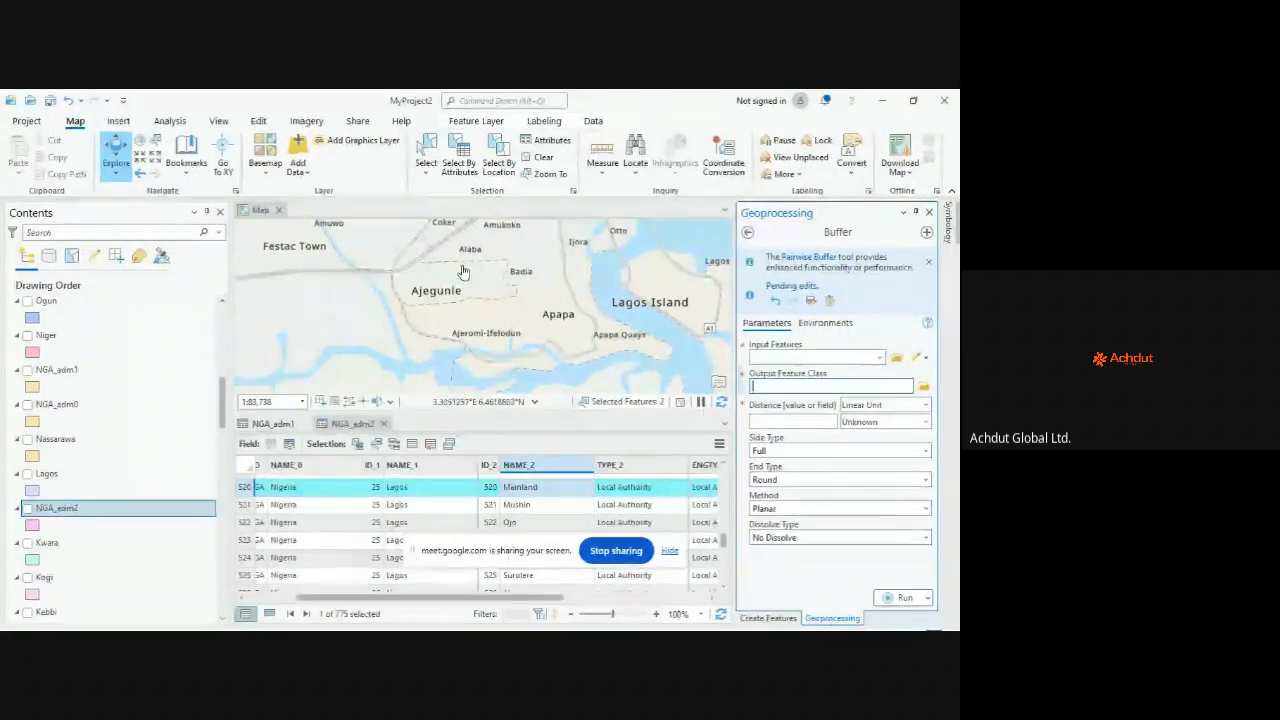
pyautogui.click(750, 233)
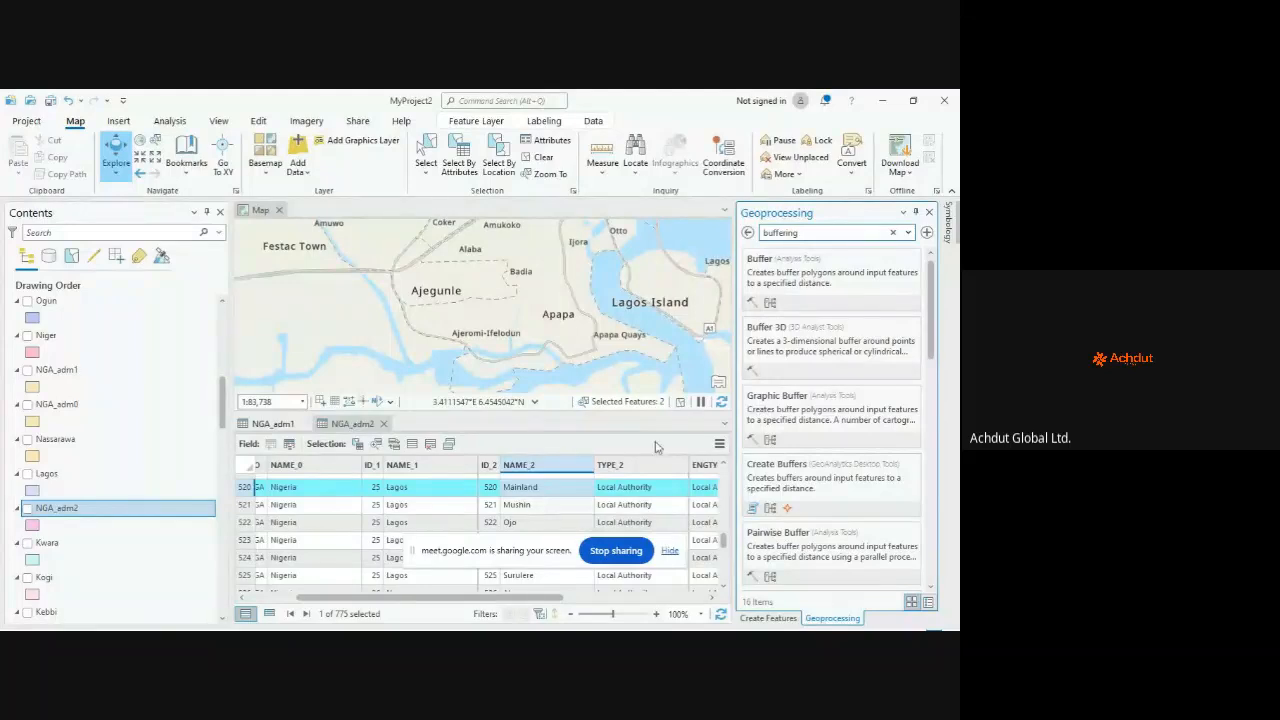
pyautogui.click(929, 213)
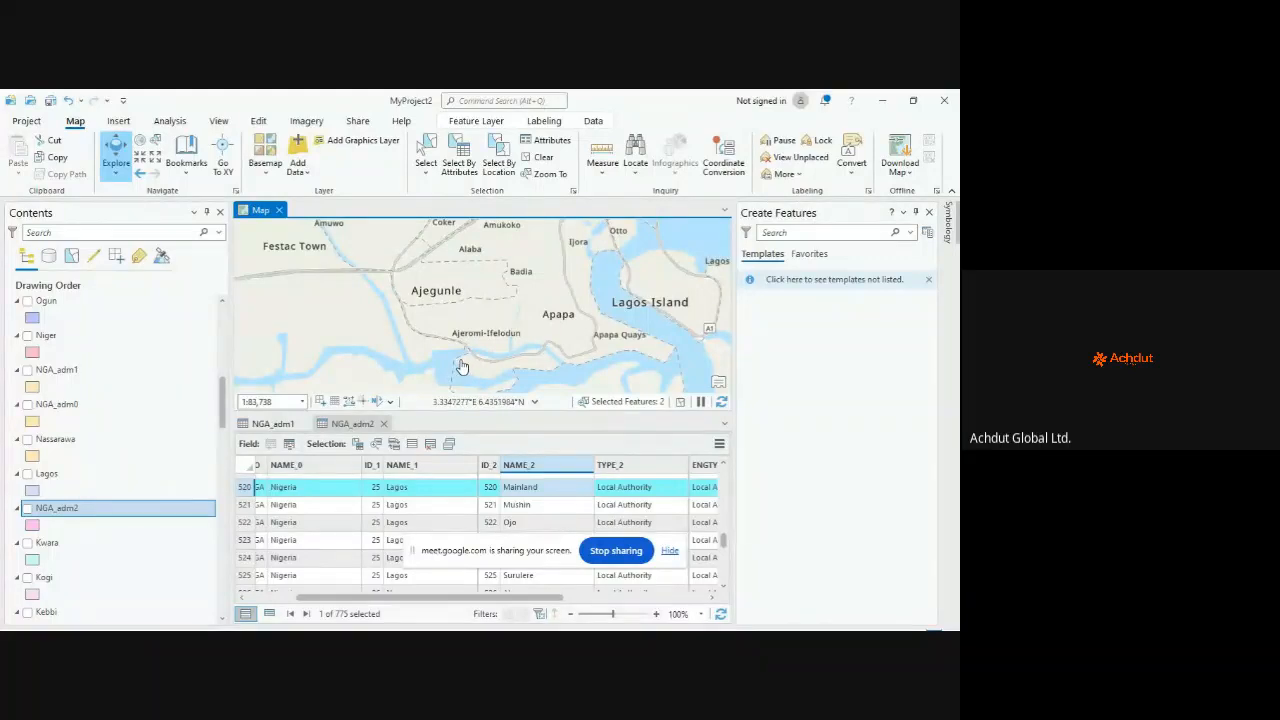
pyautogui.scroll(-3, 460, 365)
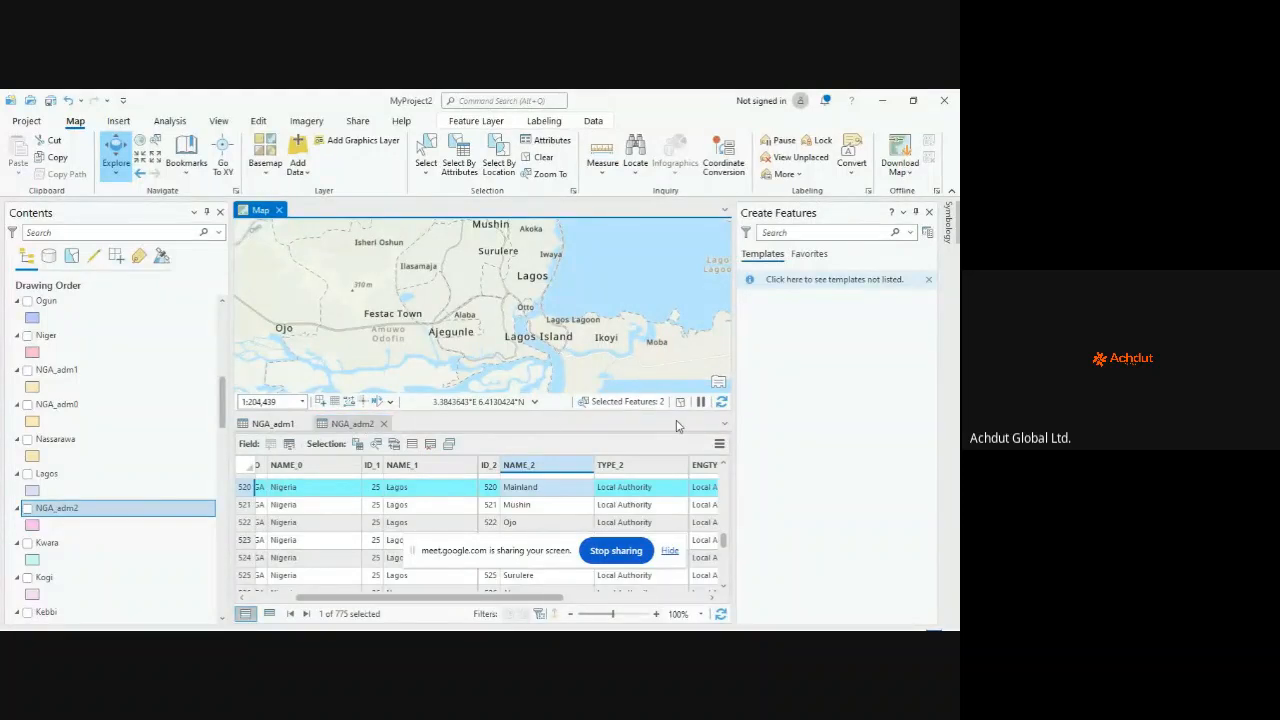
pyautogui.click(724, 425)
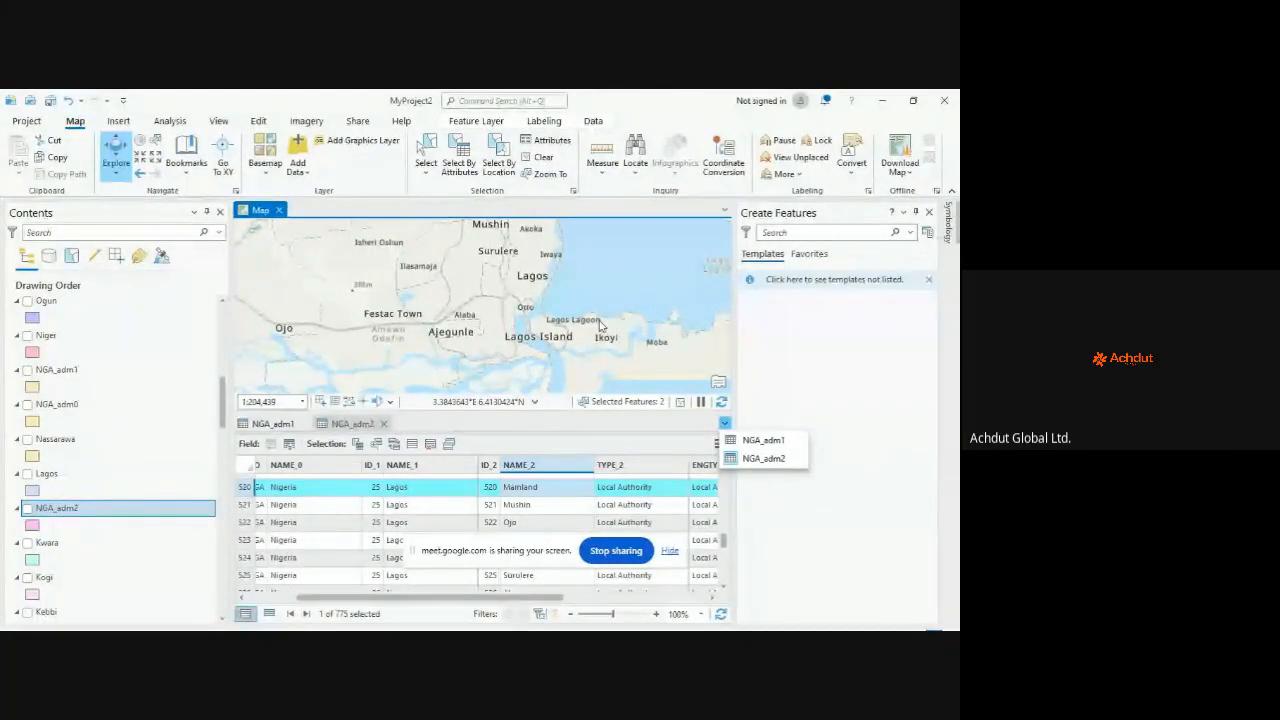
pyautogui.scroll(-2, 598, 298)
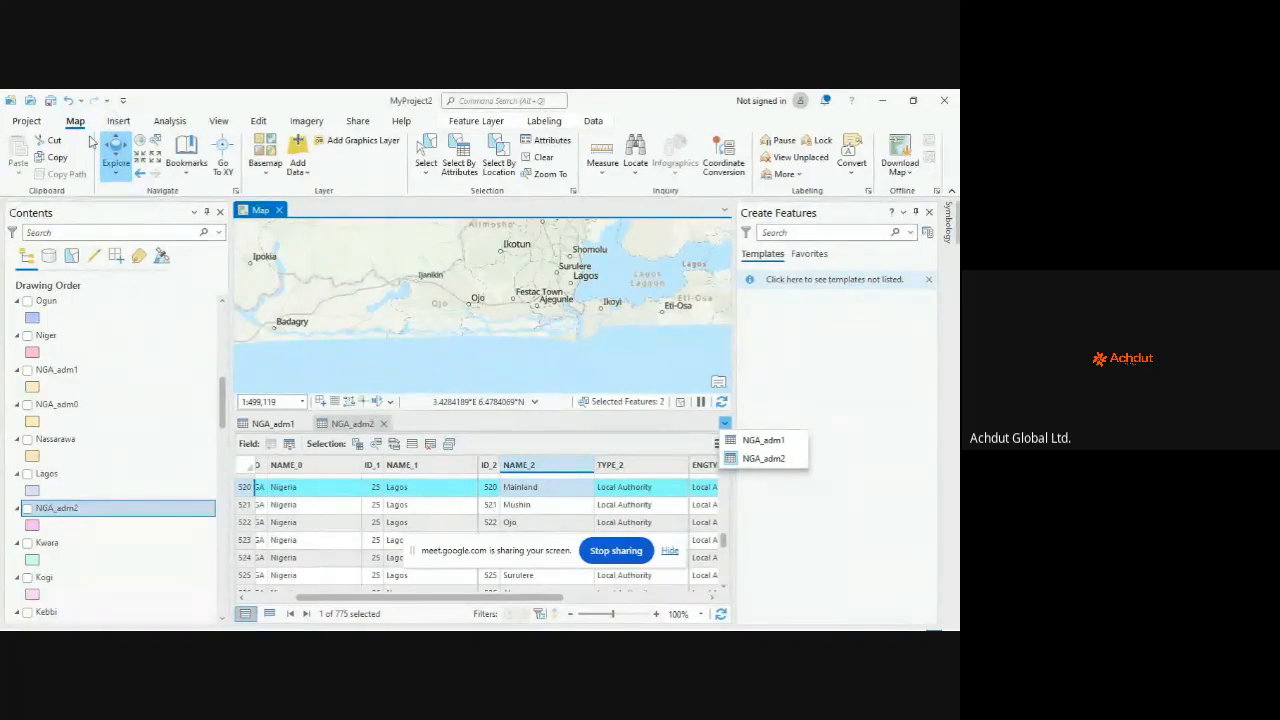
pyautogui.click(25, 126)
pyautogui.click(25, 122)
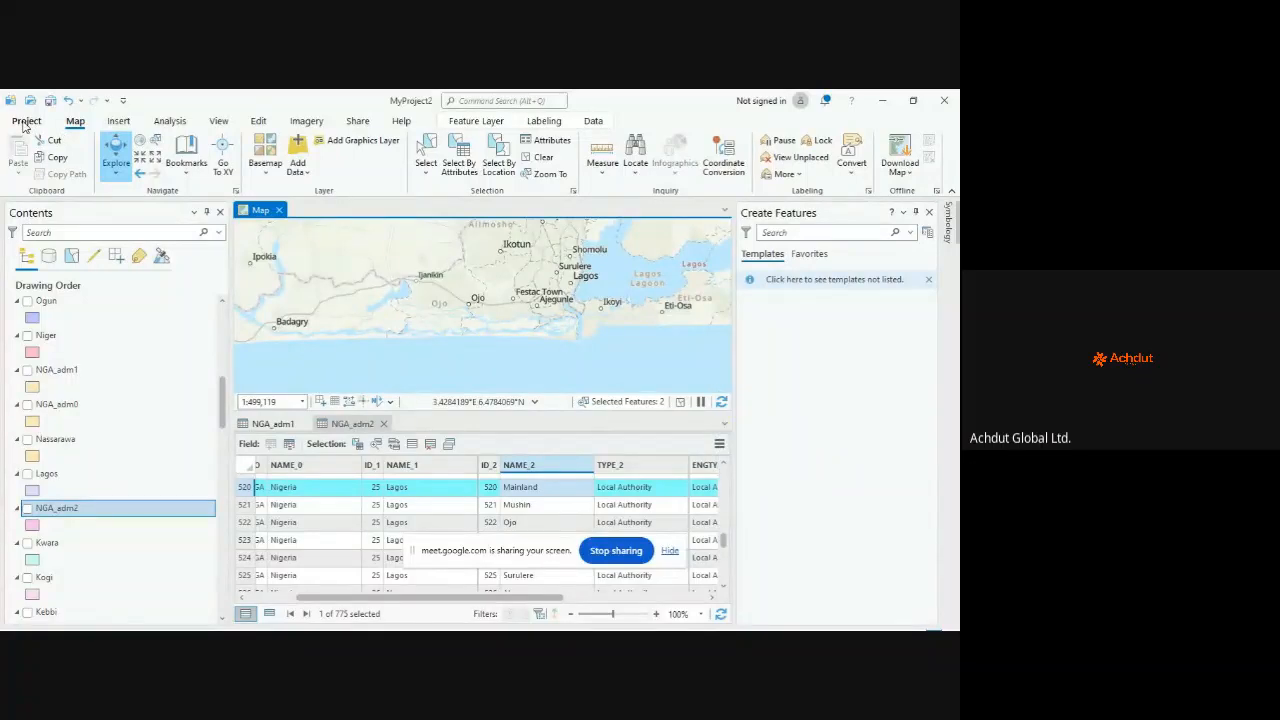
pyautogui.click(25, 128)
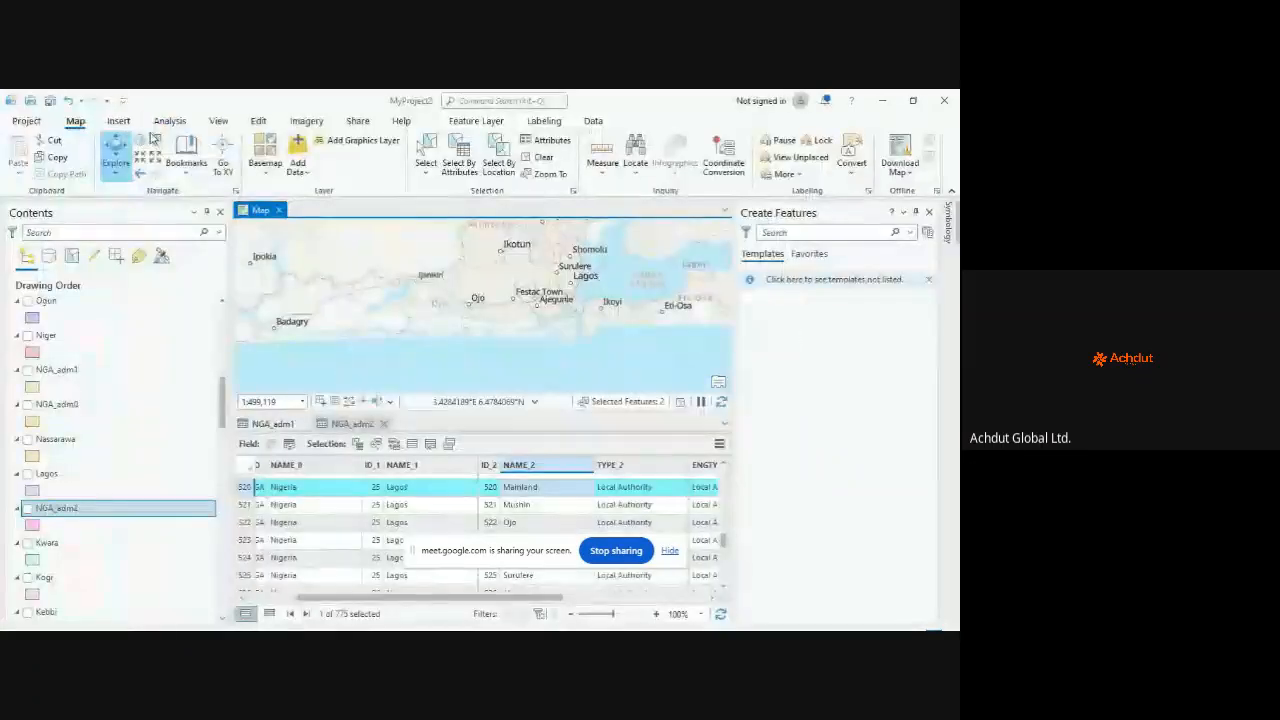
pyautogui.scroll(-2, 164, 127)
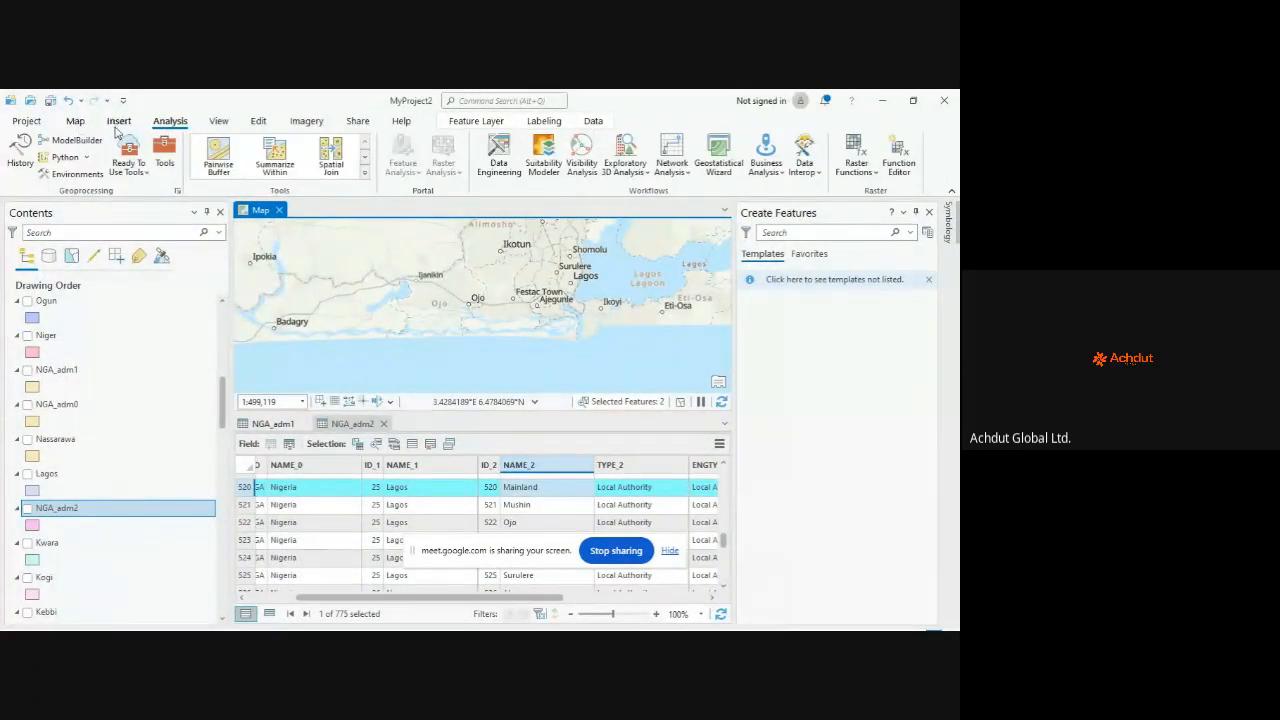
# Step: Create a new layout with the ISO portrait A4 page size, 210 mm x 297 mm
pyautogui.click(117, 124)
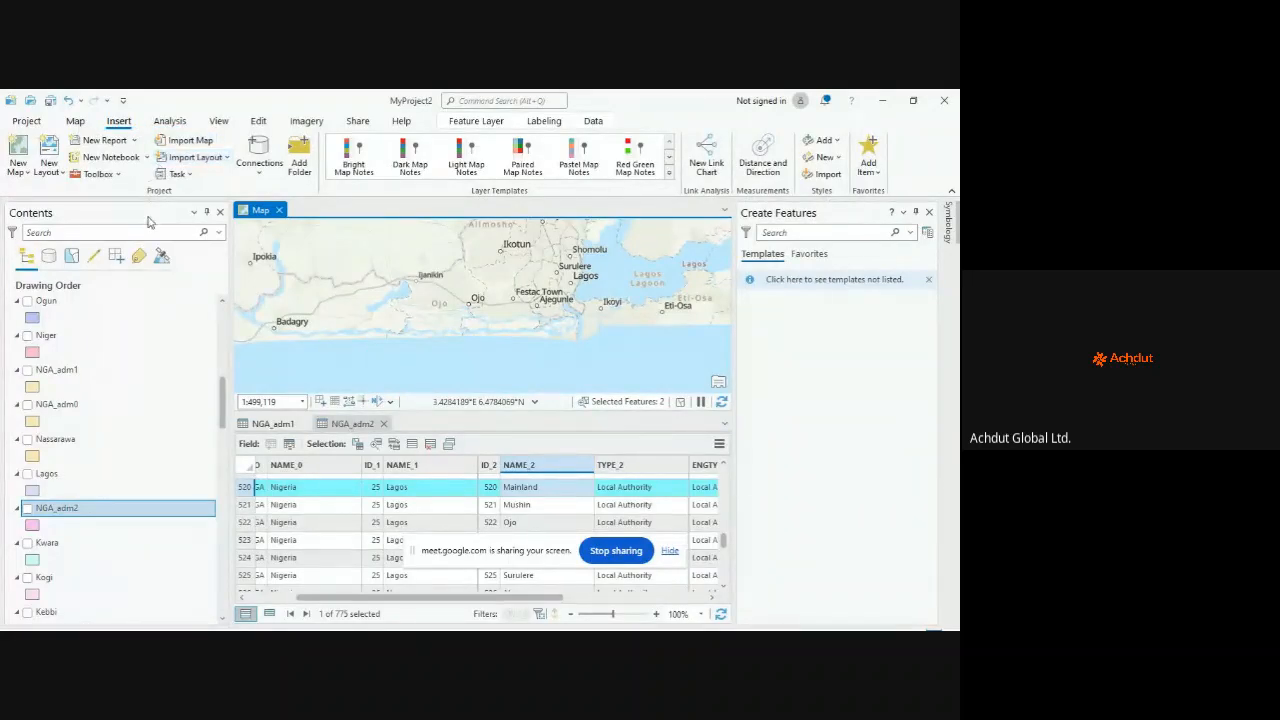
pyautogui.click(52, 168)
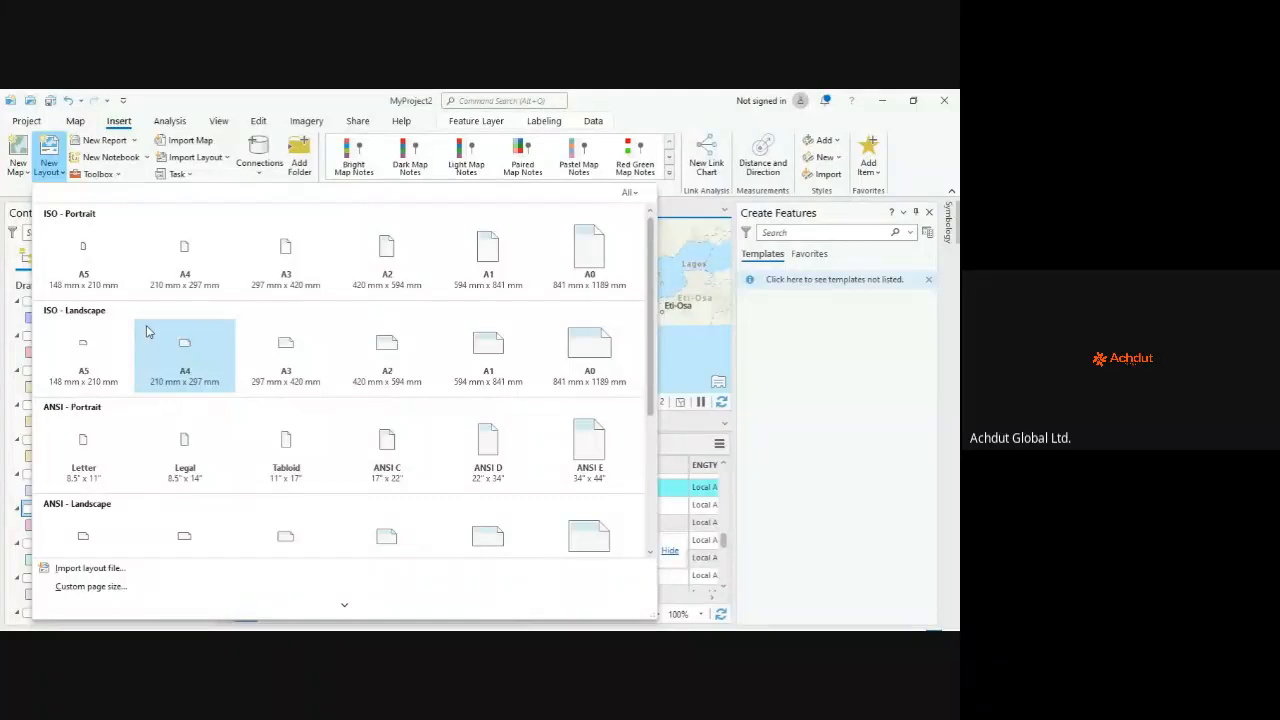
pyautogui.scroll(-3, 123, 300)
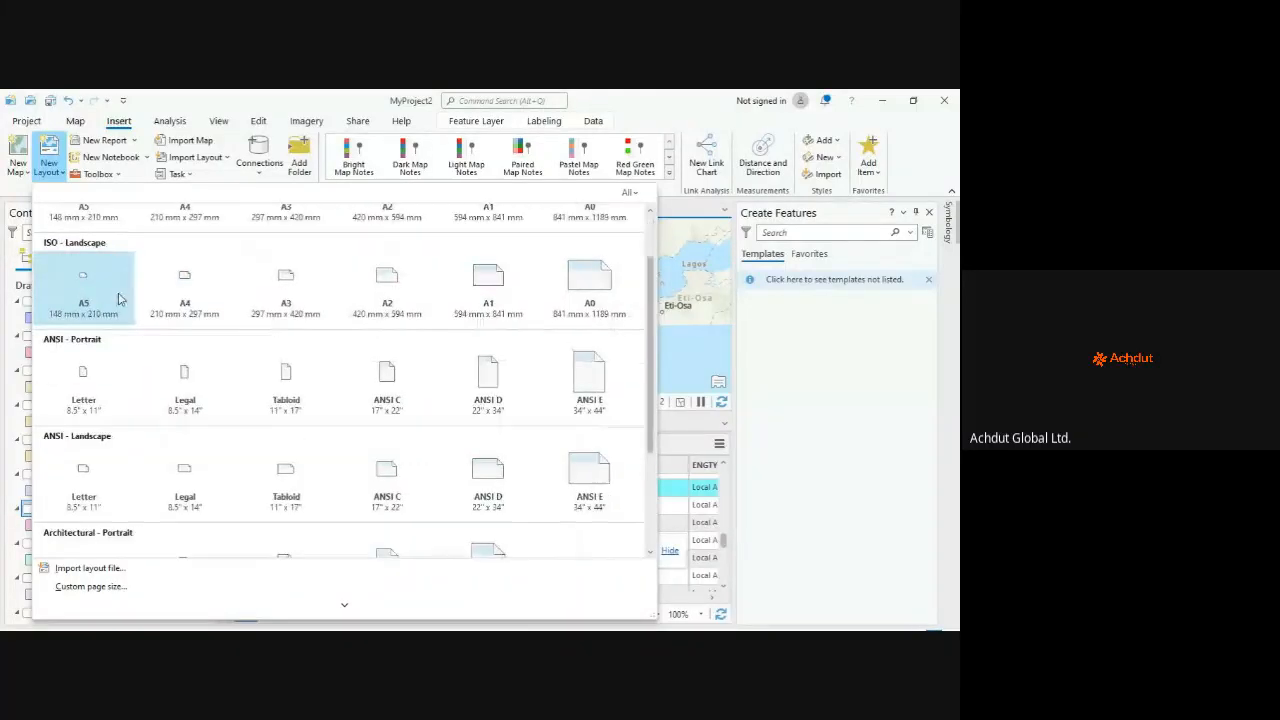
pyautogui.scroll(3, 123, 300)
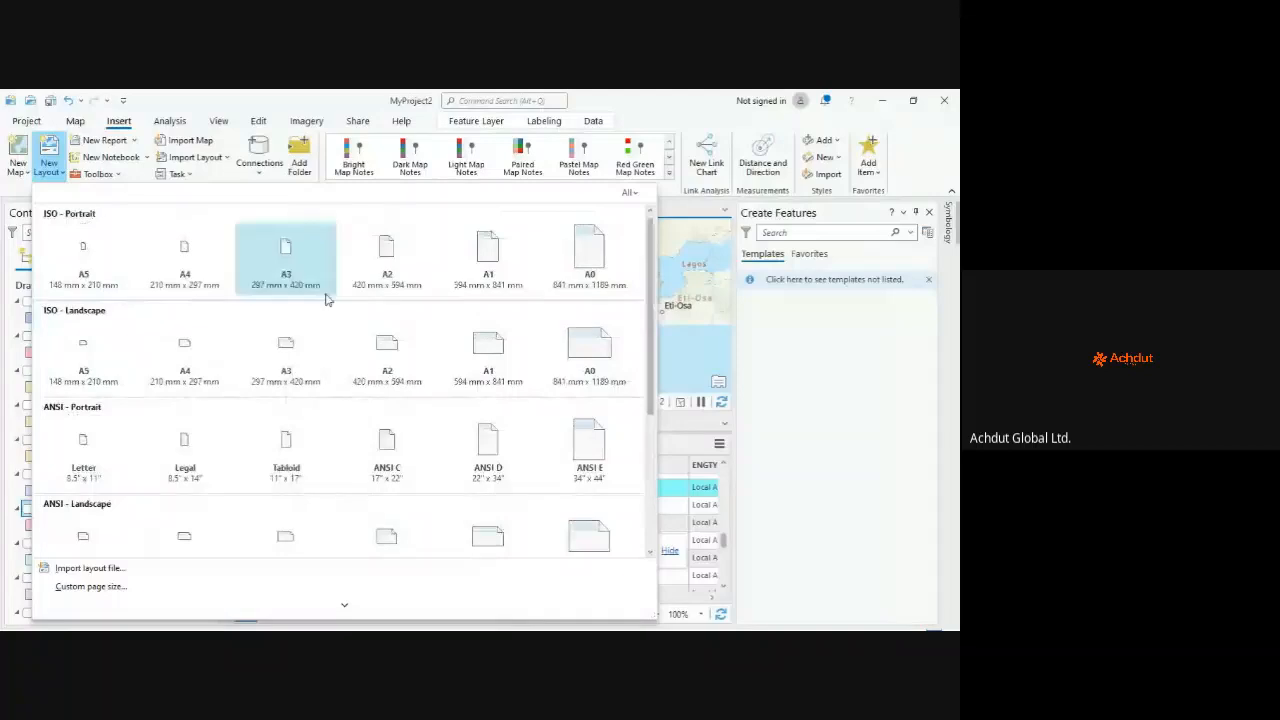
pyautogui.click(185, 255)
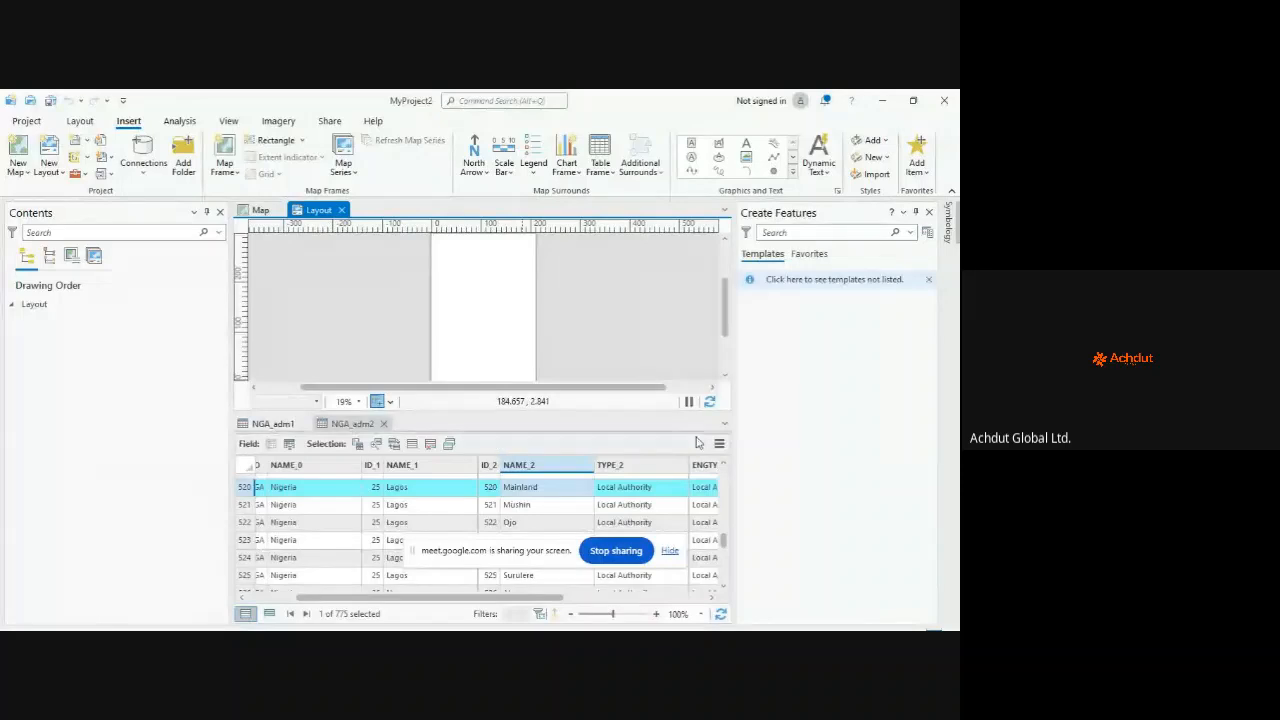
# Step: Close the NGA_adm2 and NGA_adm1 attribute tables to give the layout page more room
pyautogui.click(724, 424)
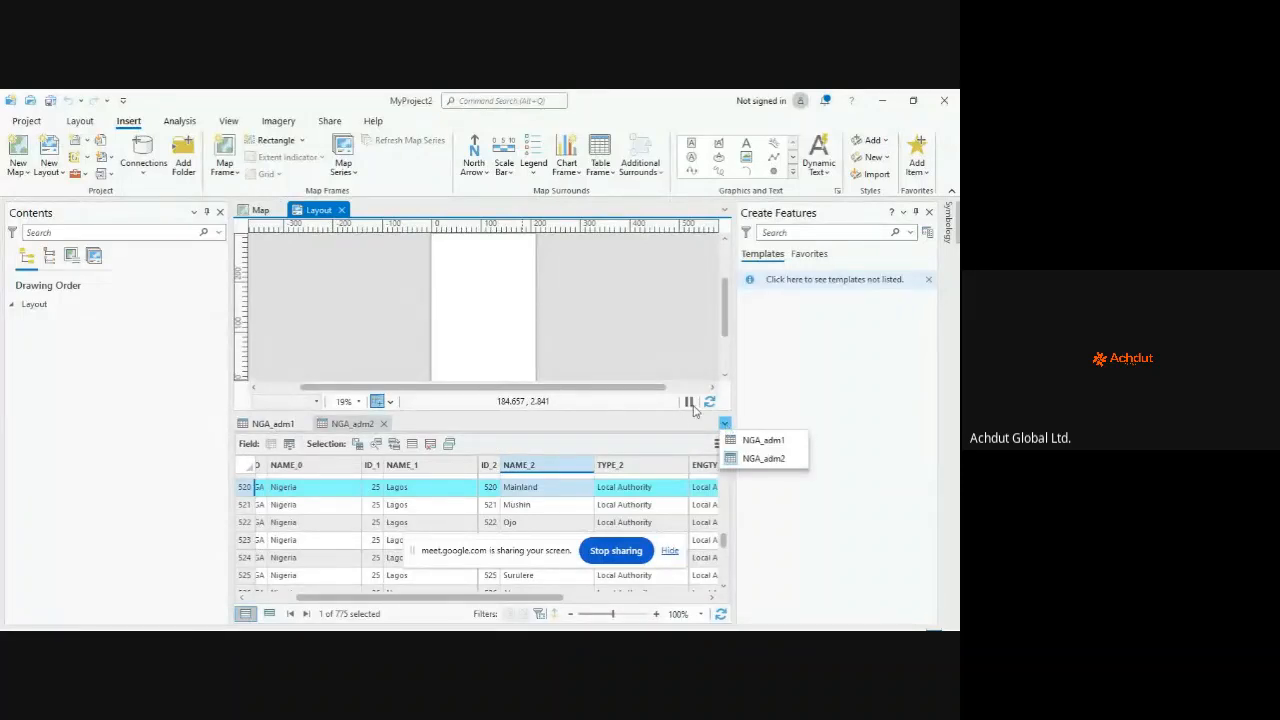
pyautogui.click(383, 423)
pyautogui.click(303, 423)
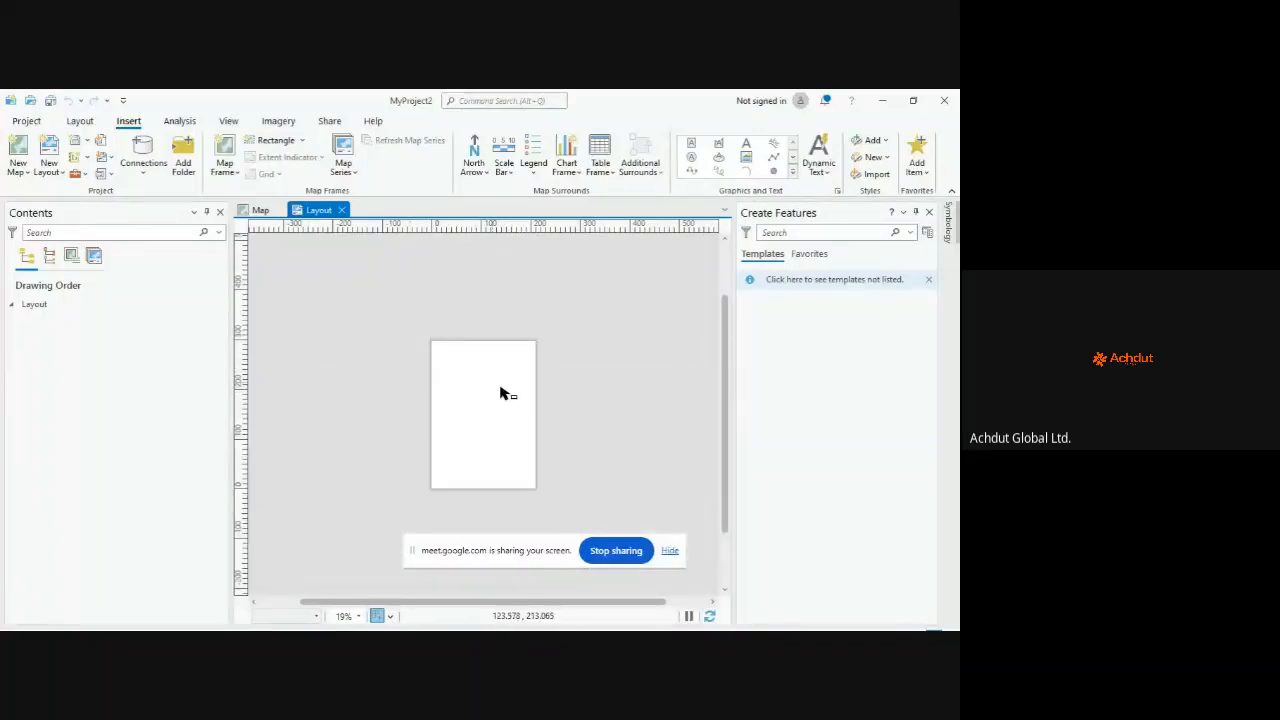
pyautogui.scroll(3, 495, 388)
pyautogui.scroll(-2, 482, 362)
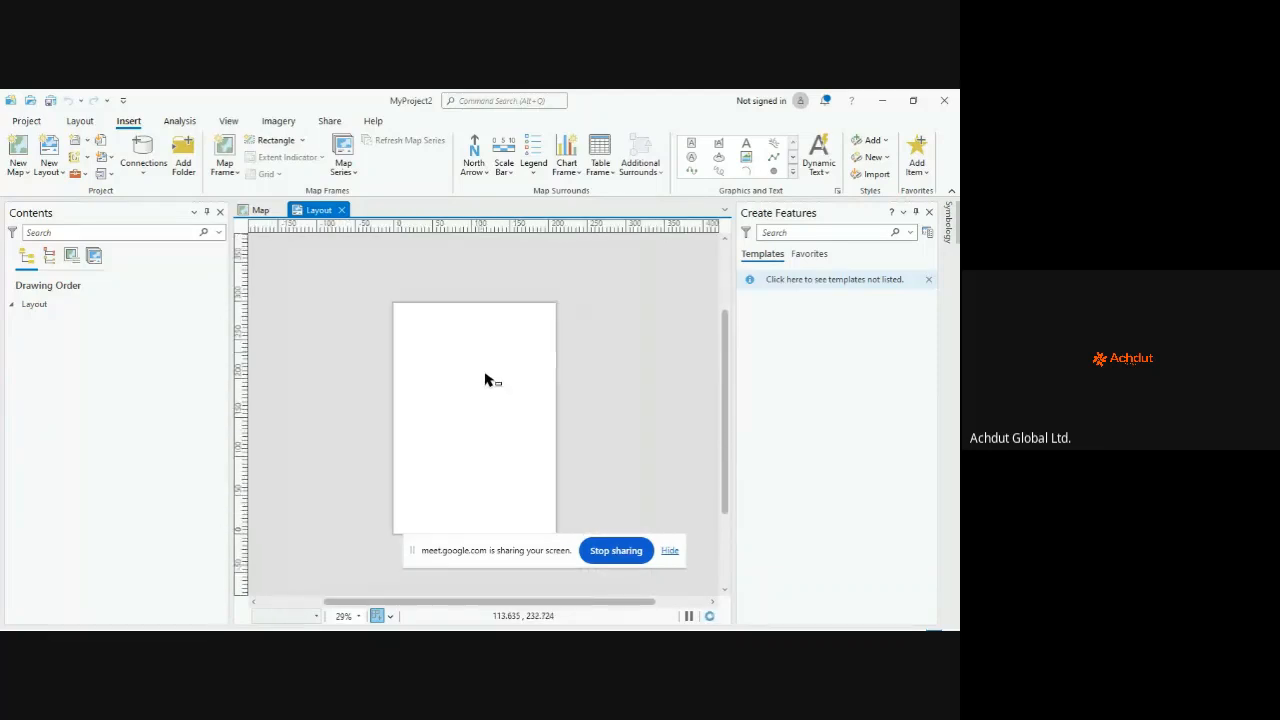
pyautogui.scroll(2, 485, 380)
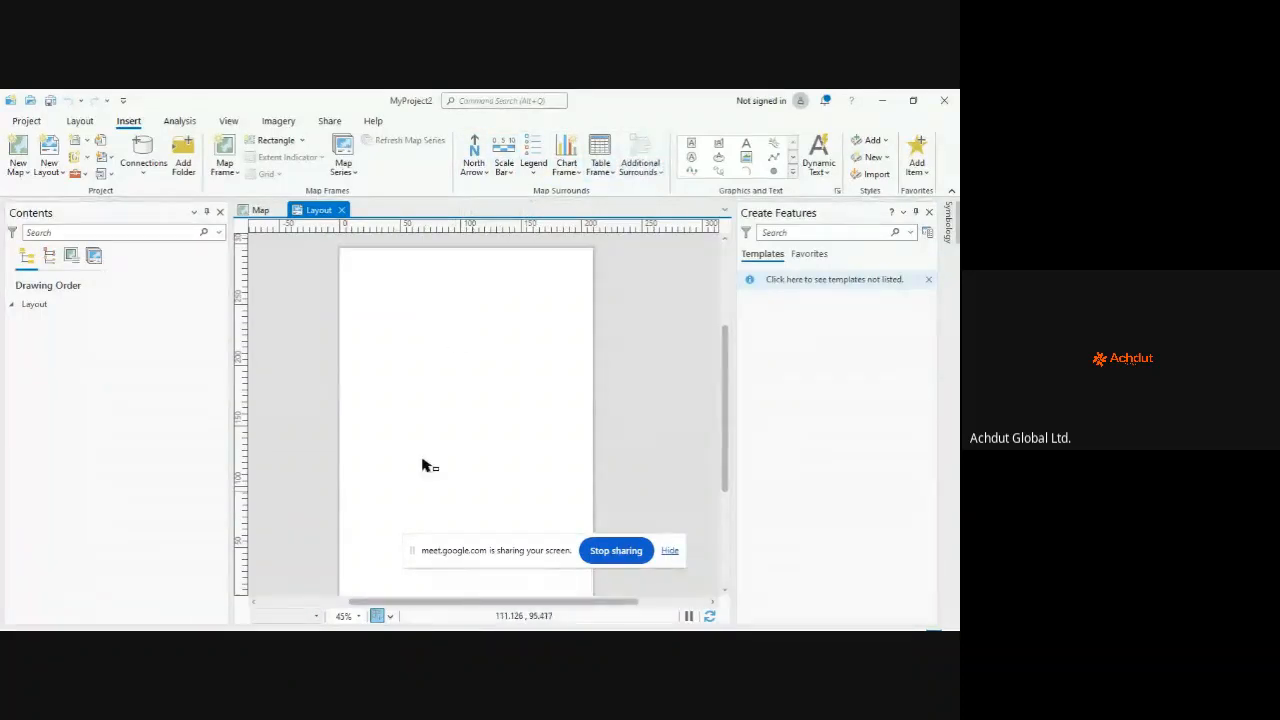
pyautogui.scroll(-2, 466, 292)
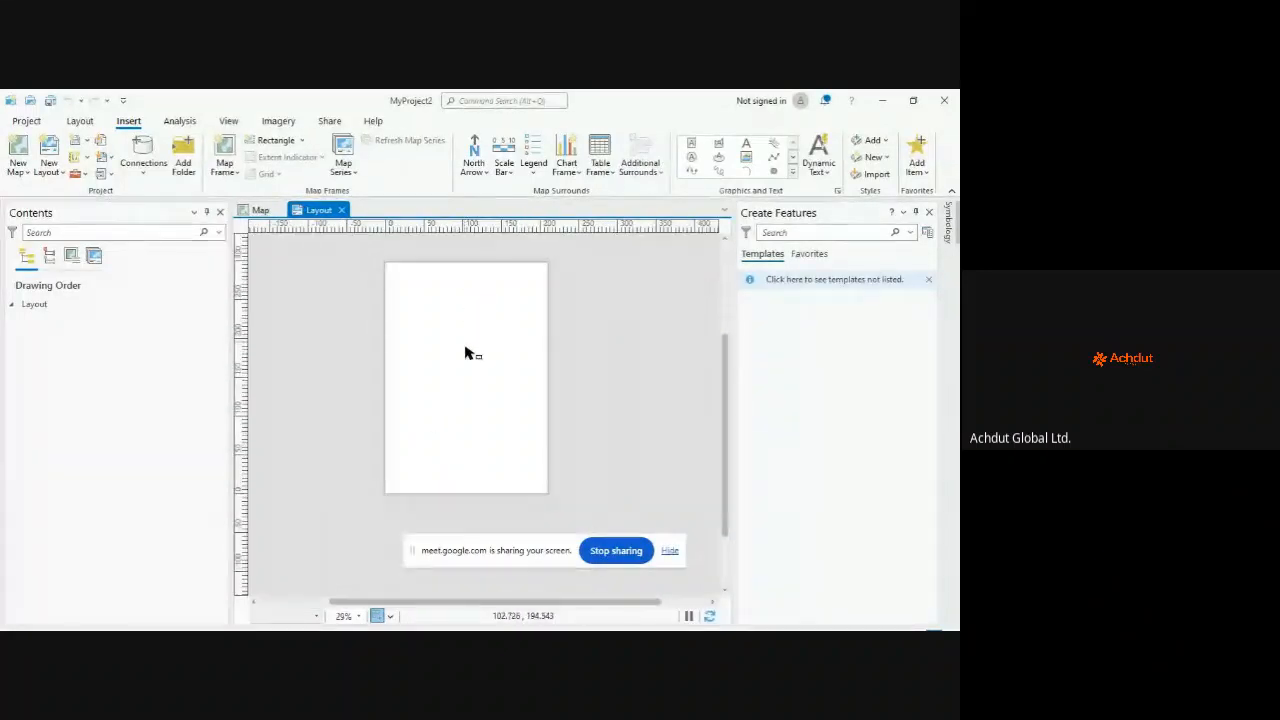
pyautogui.scroll(2, 465, 348)
pyautogui.scroll(-2, 467, 351)
pyautogui.scroll(2, 442, 344)
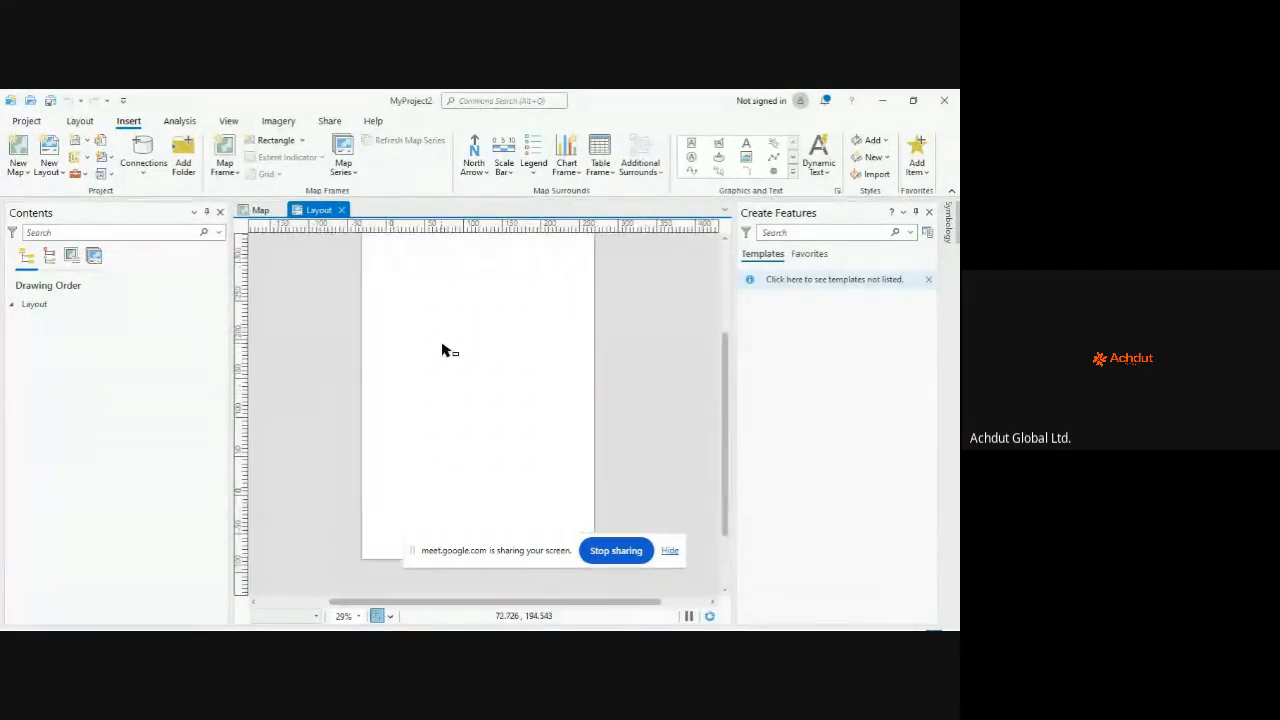
pyautogui.scroll(2, 442, 350)
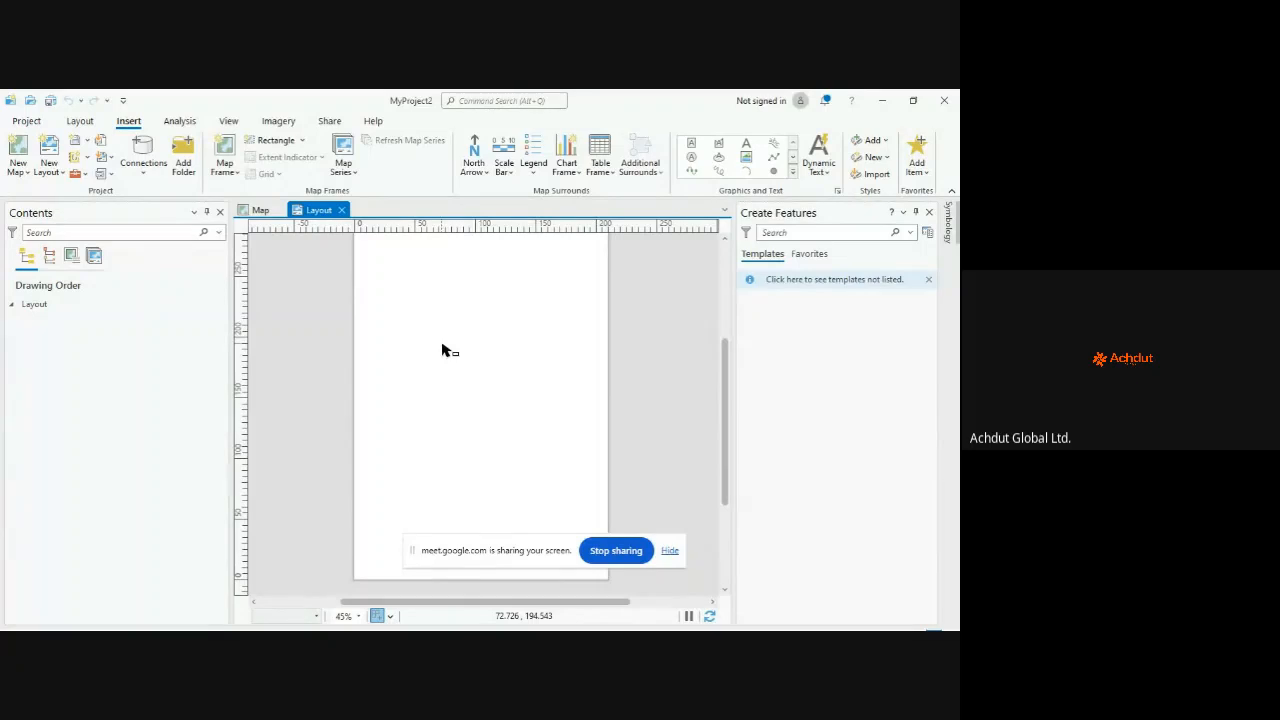
pyautogui.scroll(-2, 445, 350)
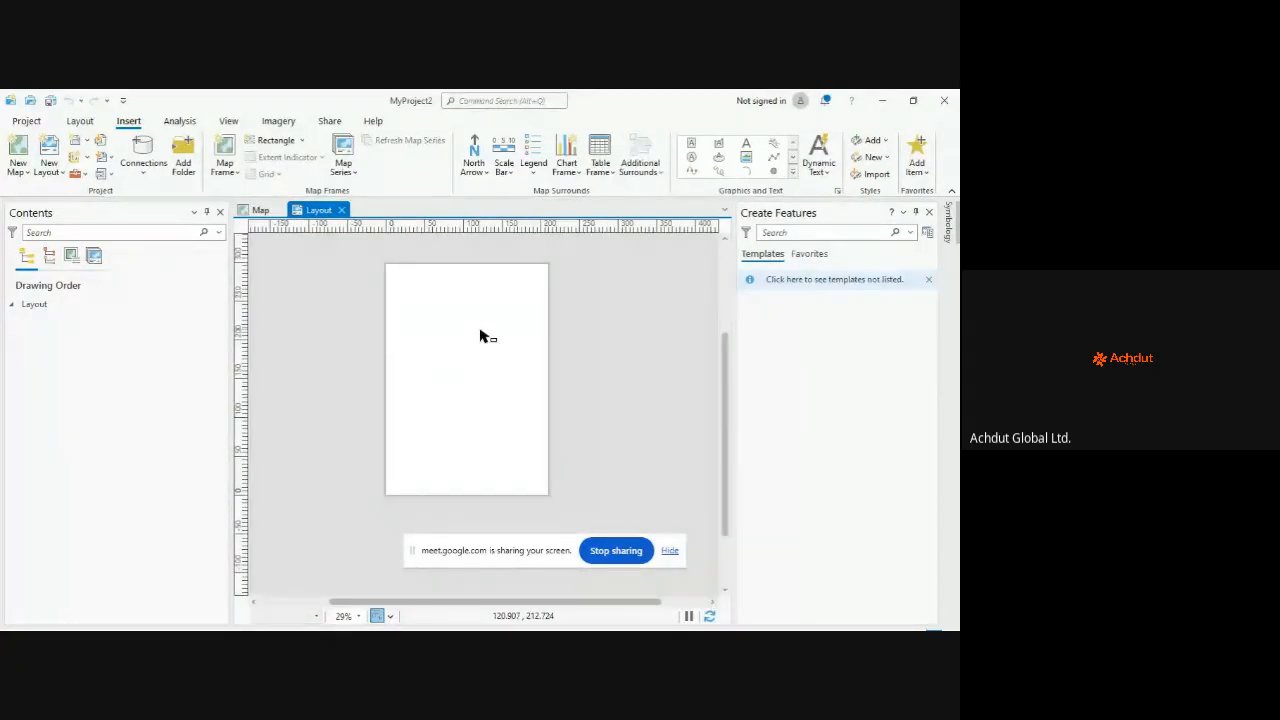
pyautogui.scroll(2, 480, 336)
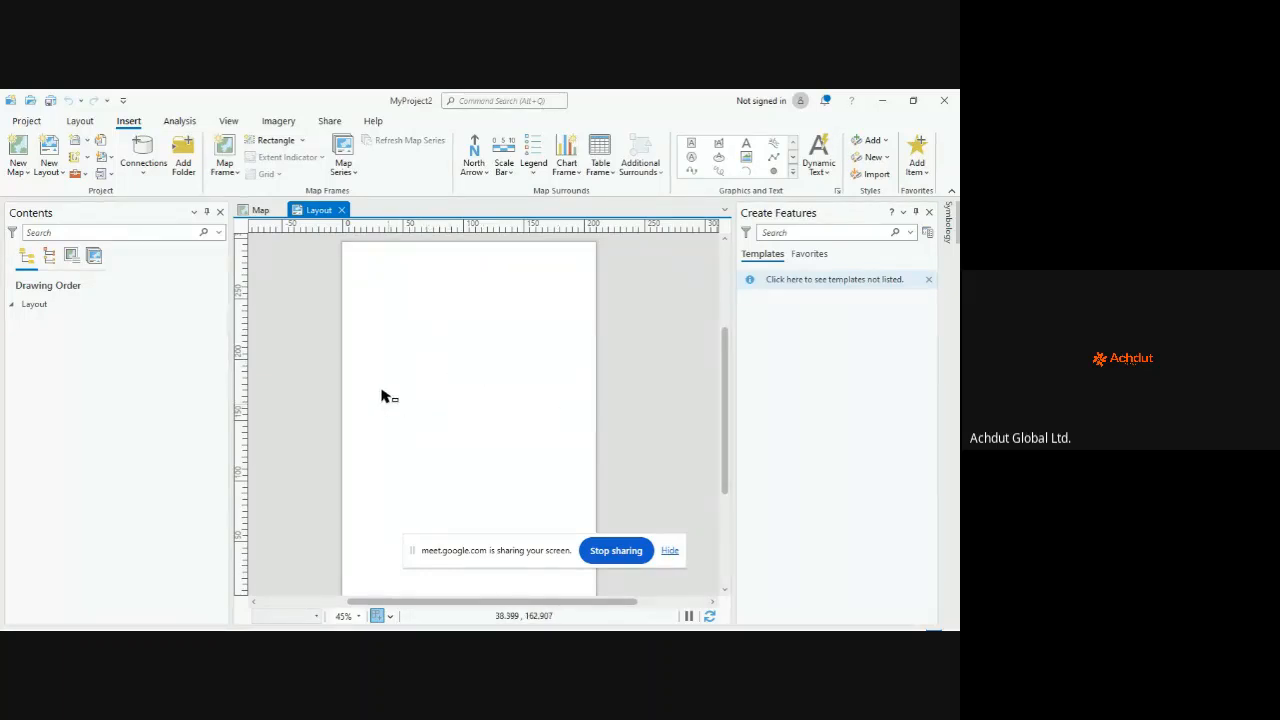
pyautogui.click(616, 551)
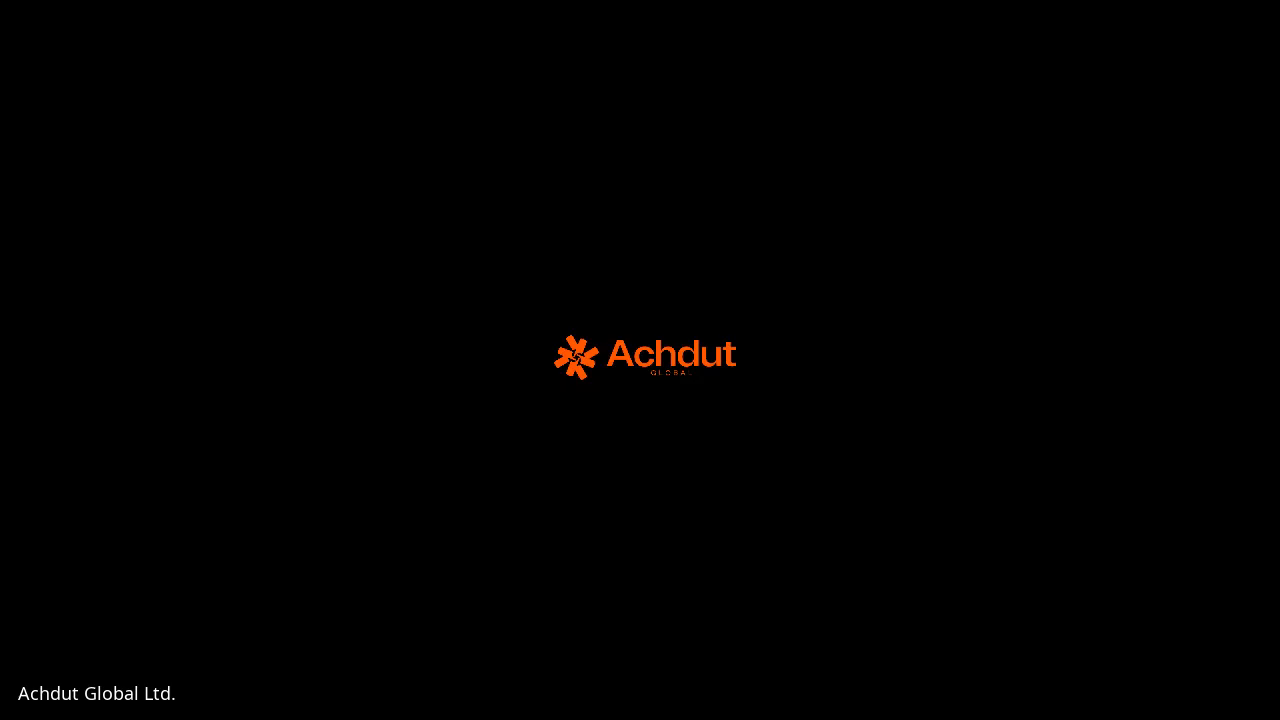